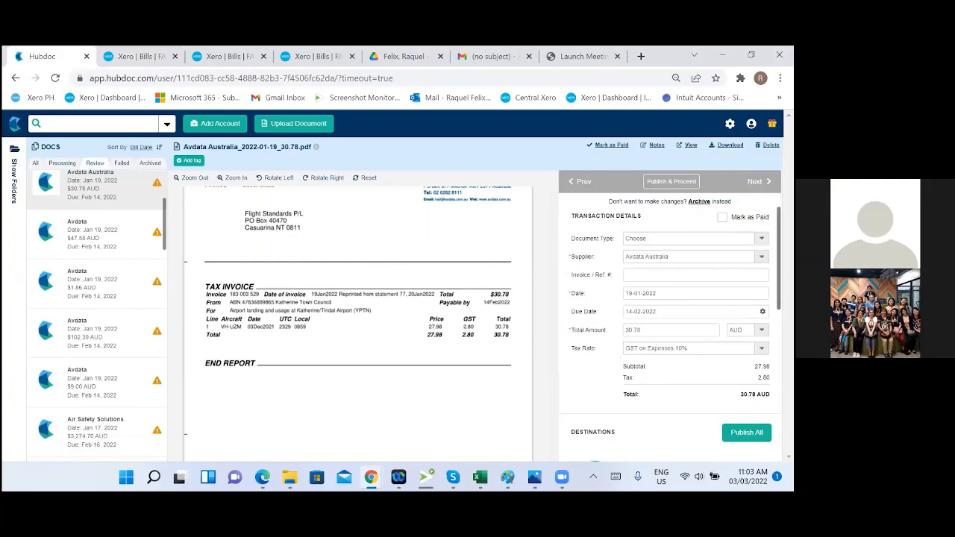
# Step: Enter 183003529 as the invoice reference of the $30.78 Avdata Australia document
pyautogui.click(672, 275)
pyautogui.write('1')
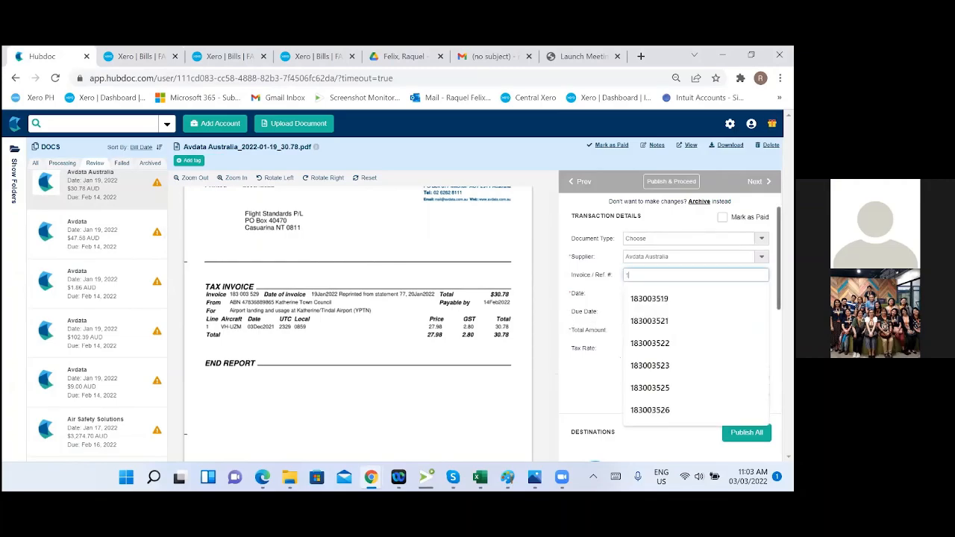
pyautogui.write('83003529')
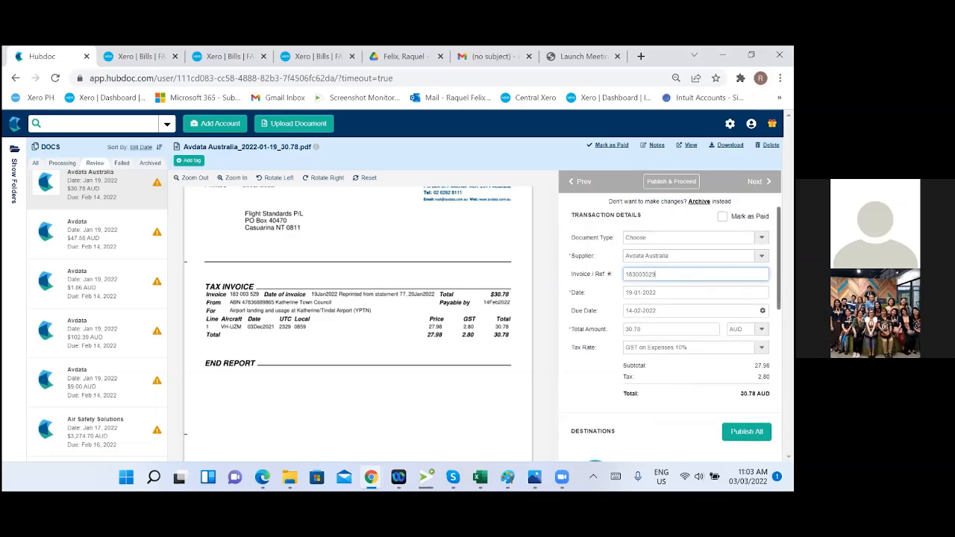
# Step: Change the airport in the Xero bill description to "Katherine / Tindal Airport (YPTN)" and publish the bill
pyautogui.scroll(-1, 670, 321)
pyautogui.scroll(-3, 670, 321)
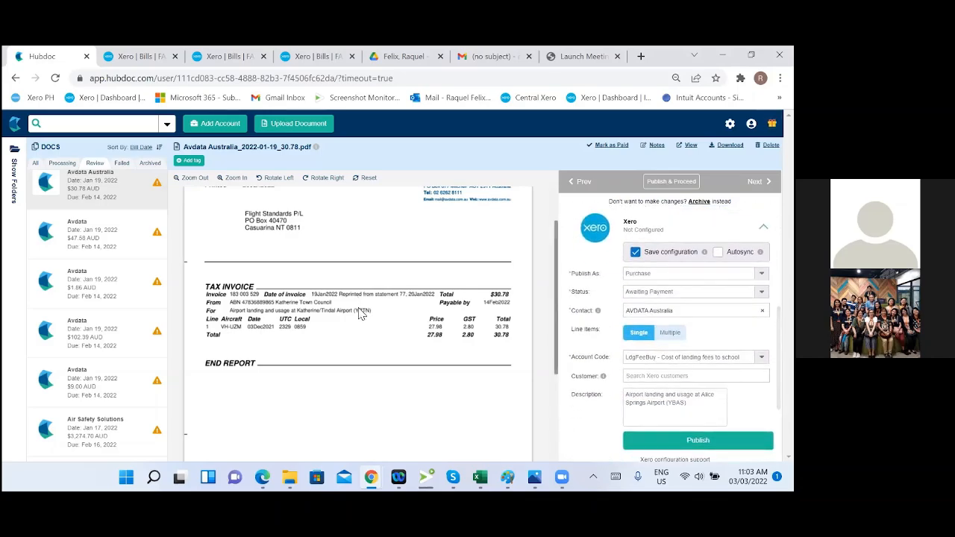
pyautogui.scroll(-1, 642, 345)
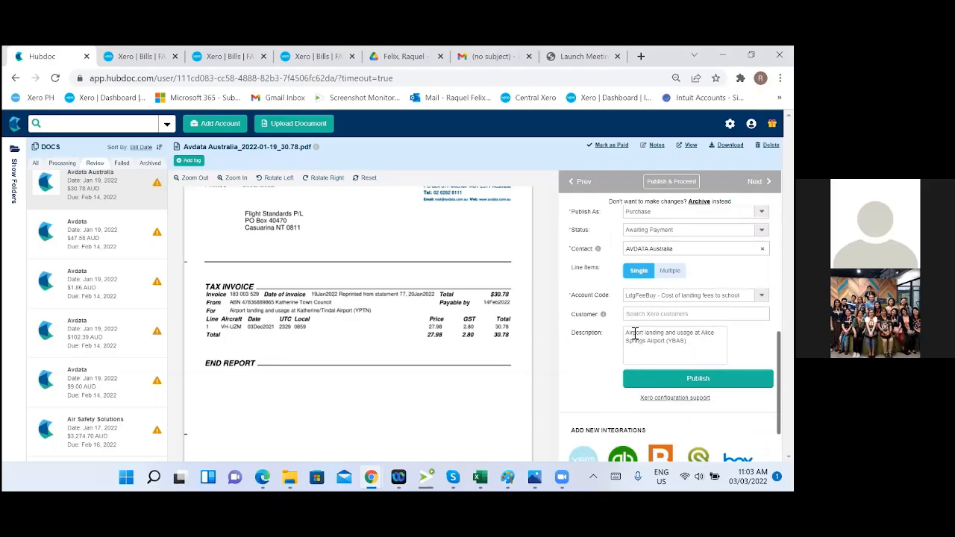
pyautogui.click(627, 333)
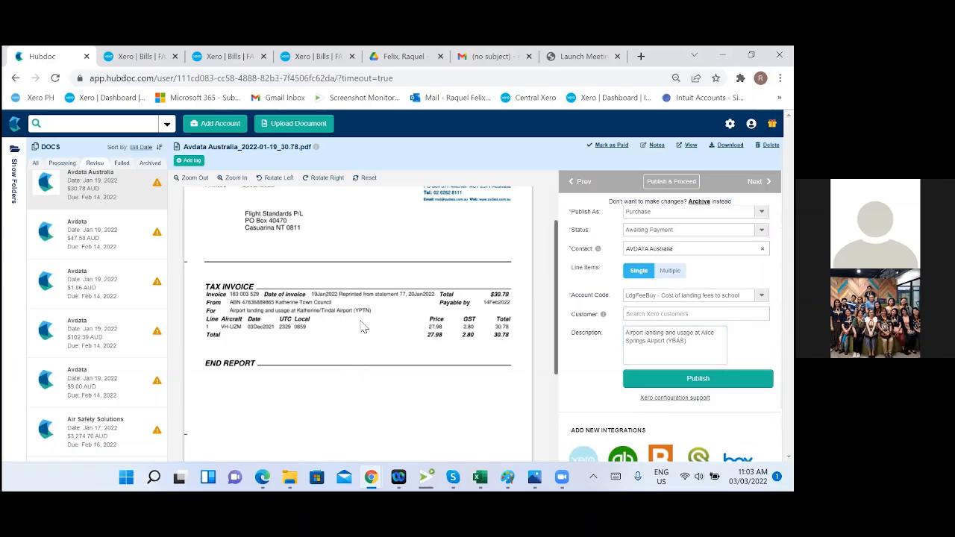
pyautogui.moveTo(701, 333); pyautogui.dragTo(686, 341)
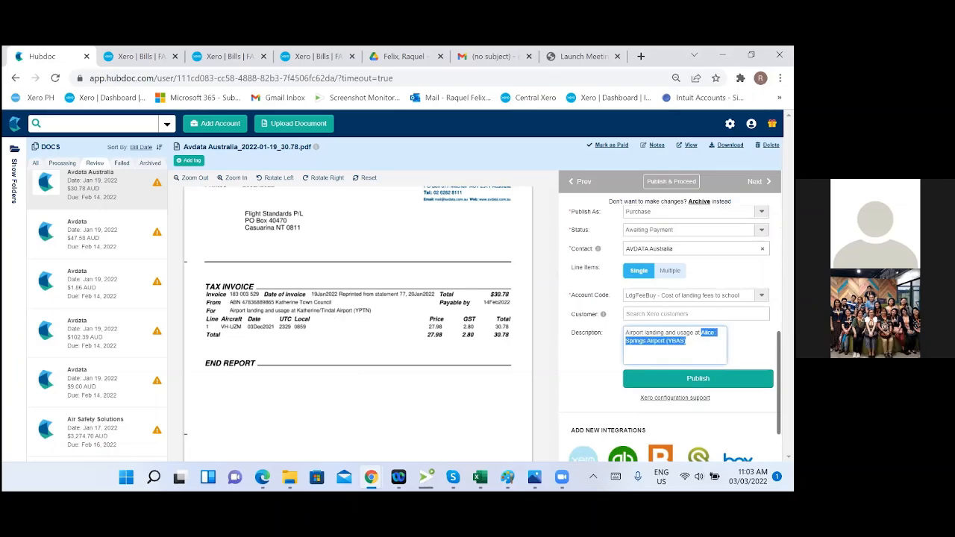
pyautogui.write('Kath')
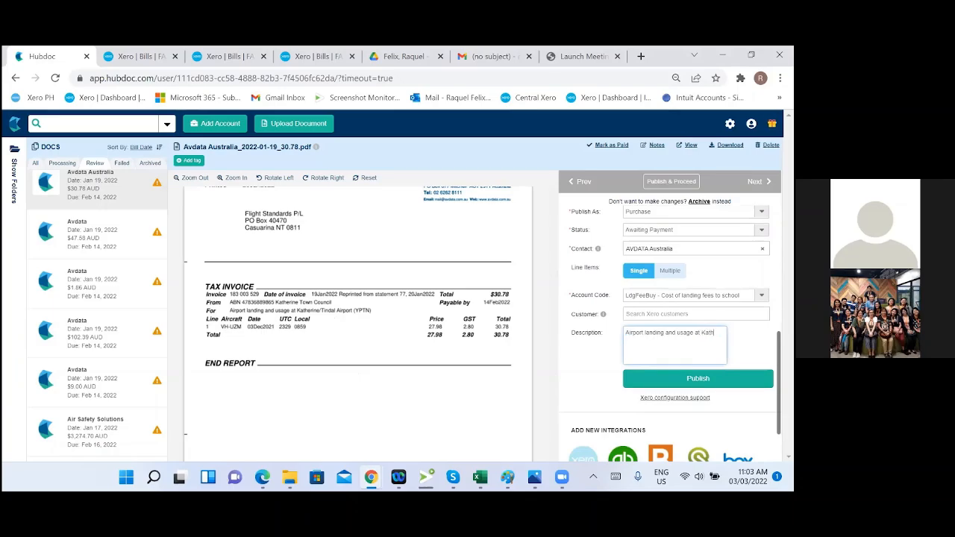
pyautogui.write('erine')
pyautogui.write(' (')
pyautogui.write(' Tin')
pyautogui.press('BackSpace')
pyautogui.press('BackSpace')
pyautogui.write('irport')
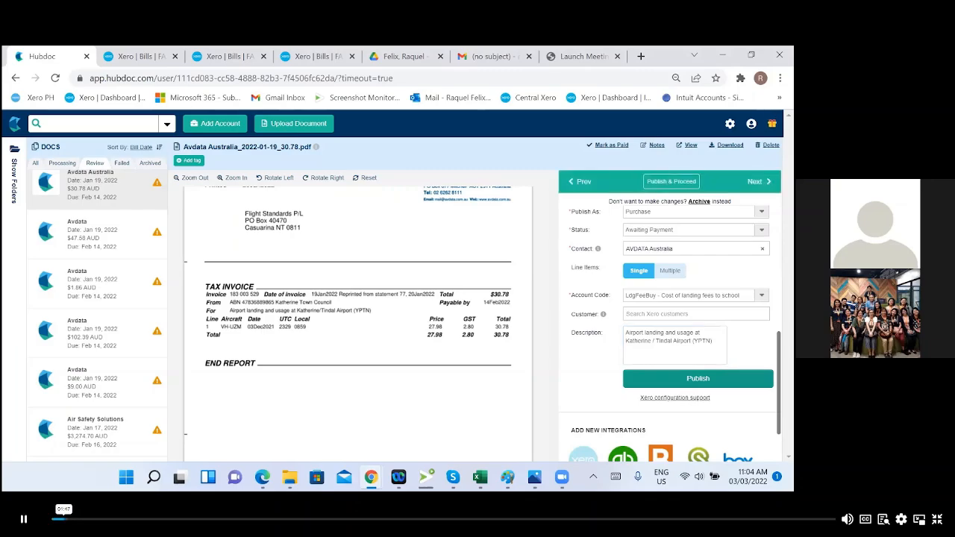
pyautogui.click(698, 378)
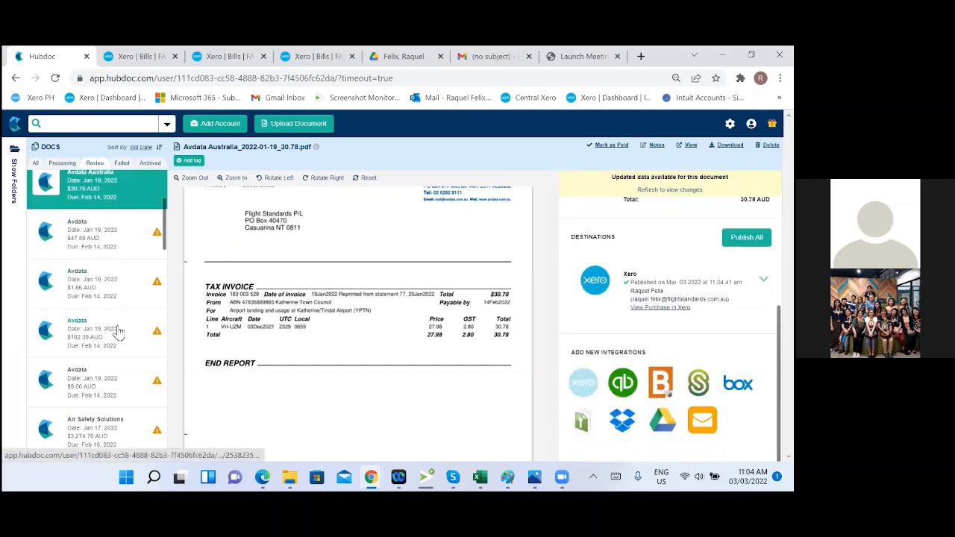
# Step: Switch to the Clean-up Checklist workbook in Excel and review the supplier, invoice and GST variance entries on sheet 03.03.2022
pyautogui.scroll(-1, 117, 331)
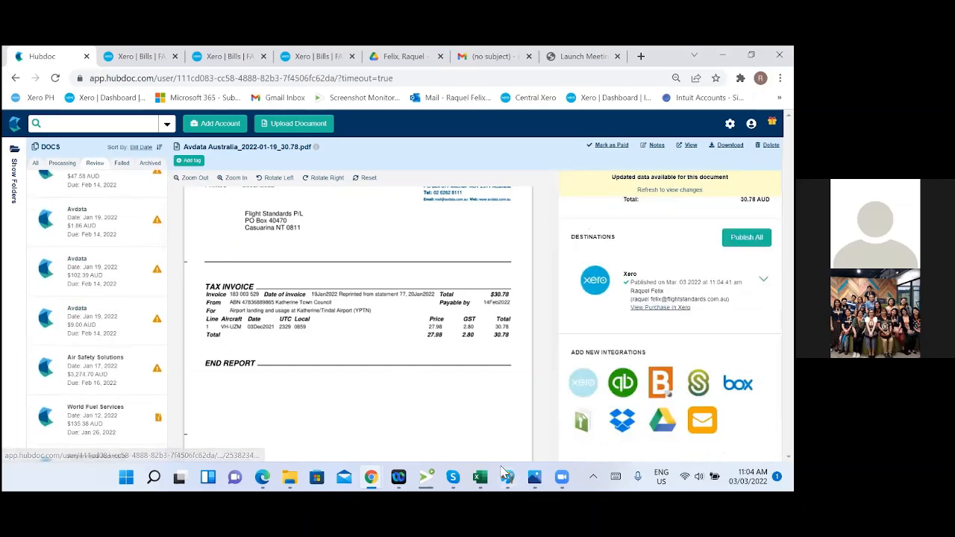
pyautogui.click(480, 477)
pyautogui.click(429, 435)
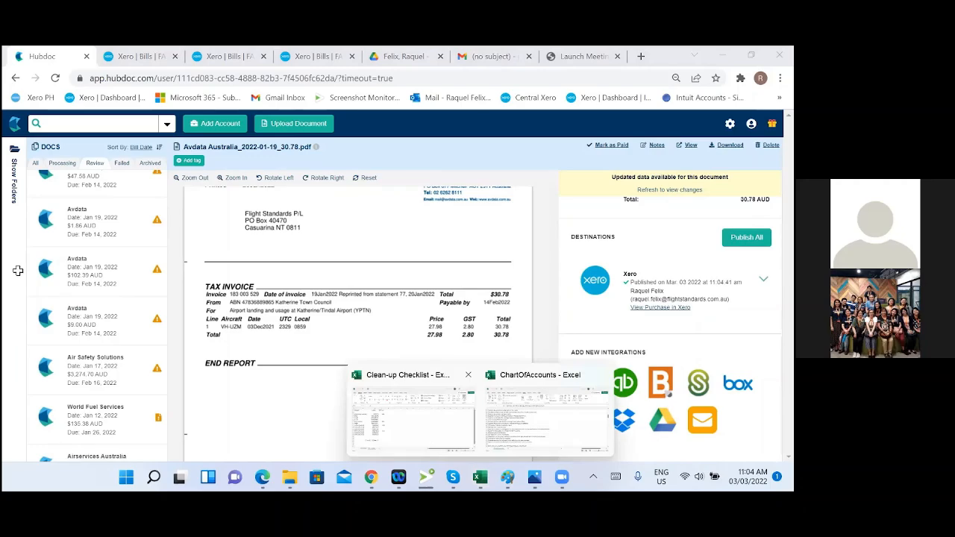
pyautogui.click(101, 330)
pyautogui.scroll(-1, 128, 338)
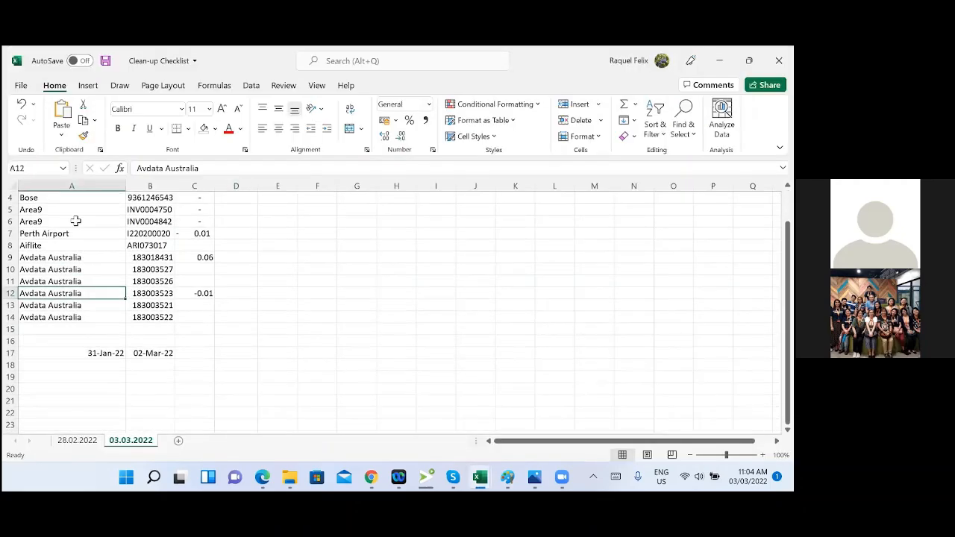
pyautogui.click(76, 221)
pyautogui.scroll(1, 123, 304)
pyautogui.click(34, 221)
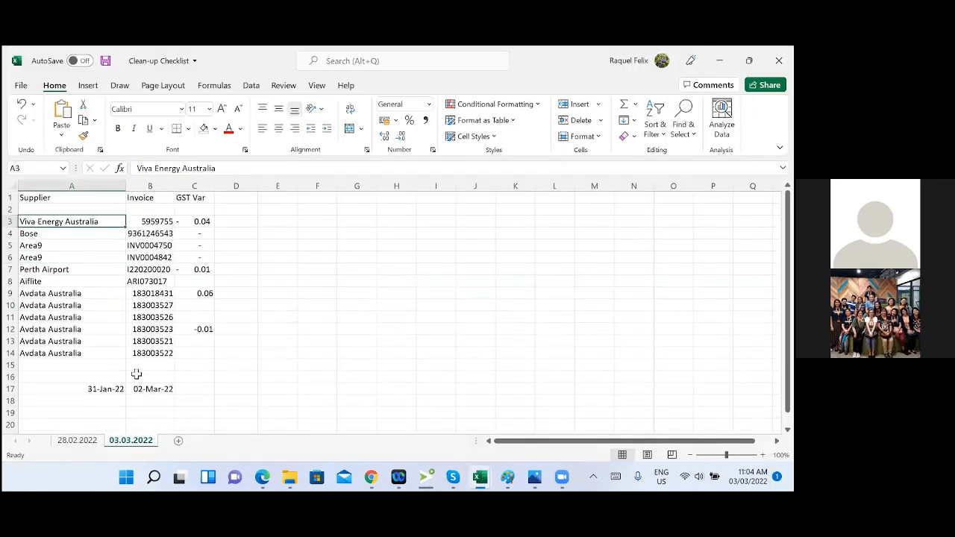
pyautogui.click(59, 363)
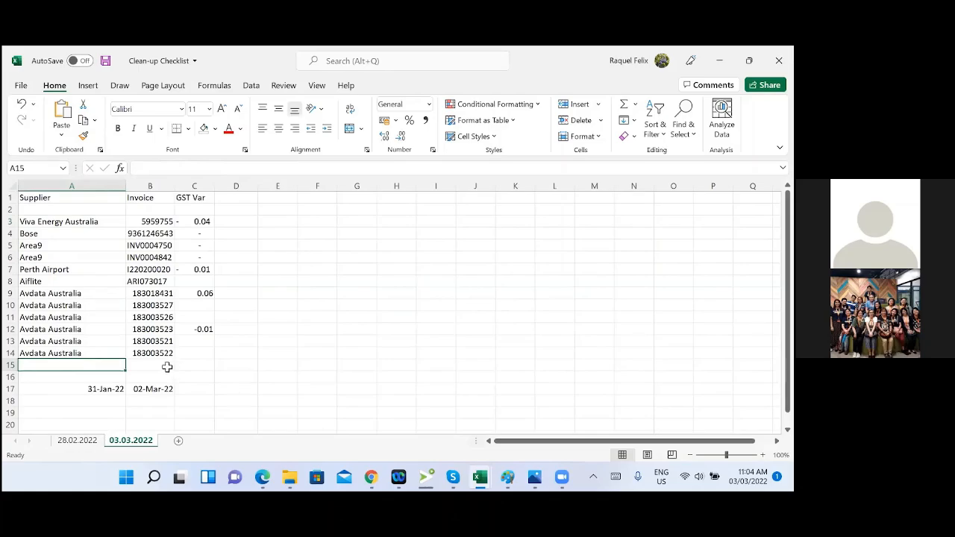
pyautogui.scroll(-1, 159, 365)
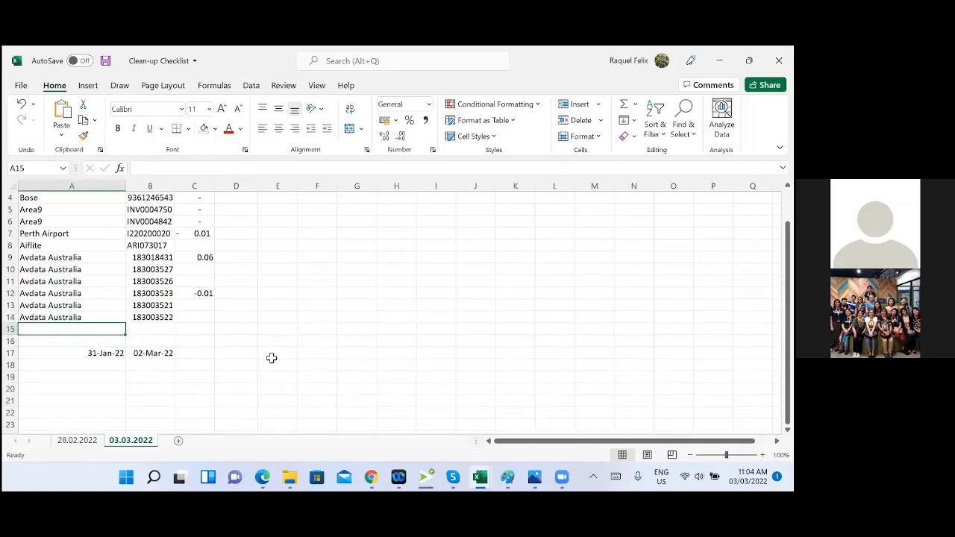
pyautogui.scroll(1, 214, 294)
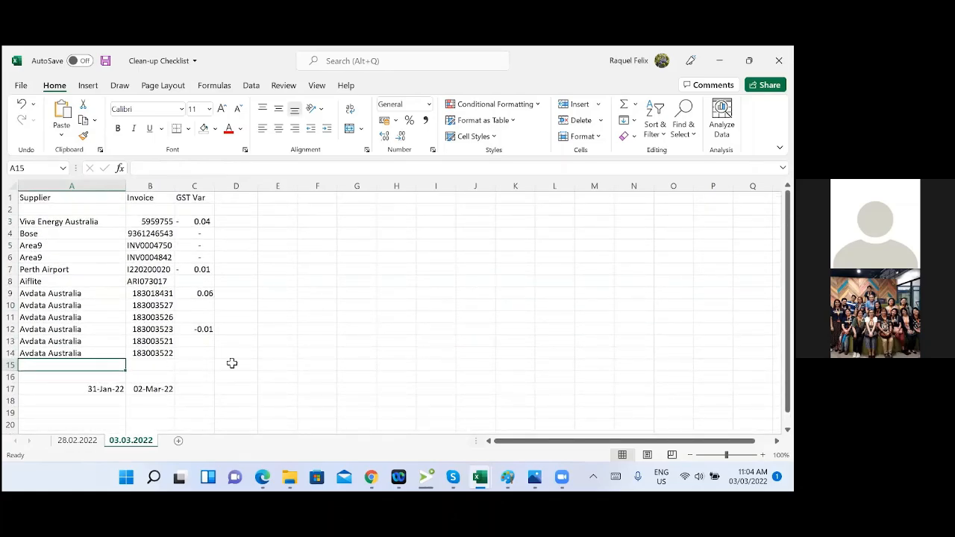
# Step: Switch back to Hubdoc, open the $102.39 Avdata document and set its supplier to Avdata Australia
pyautogui.hotkey('alt', 'Tab')
pyautogui.hotkey('alt', 'Tab')
pyautogui.hotkey('alt', 'Tab')
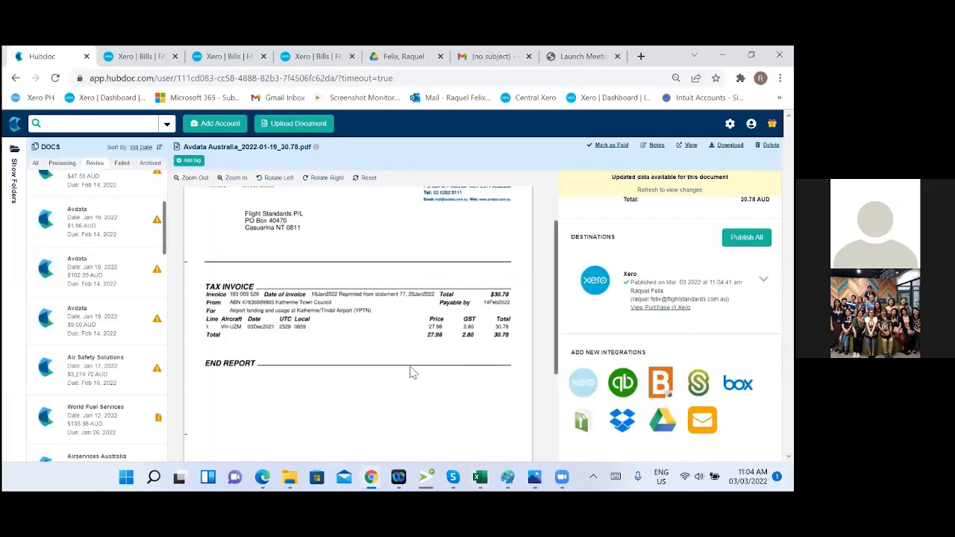
pyautogui.click(96, 278)
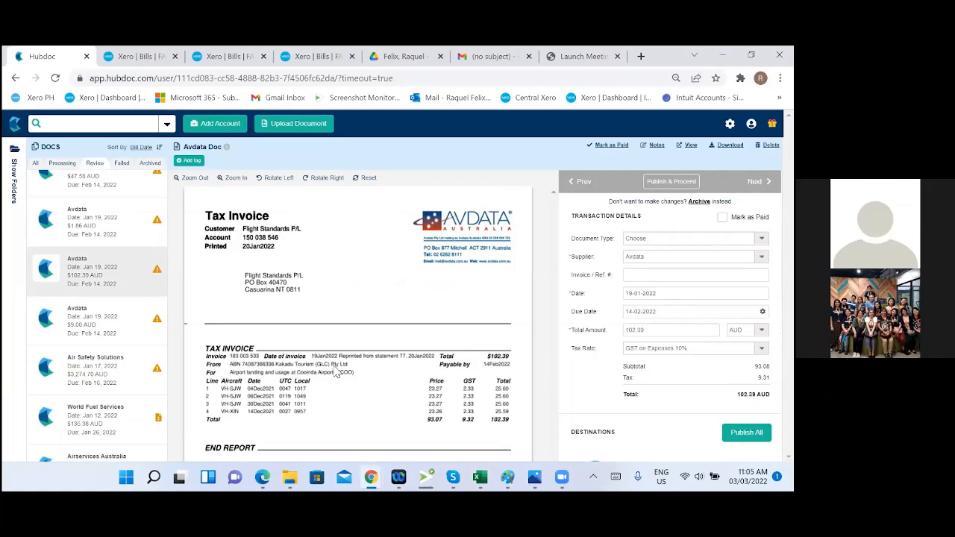
pyautogui.scroll(-1, 336, 373)
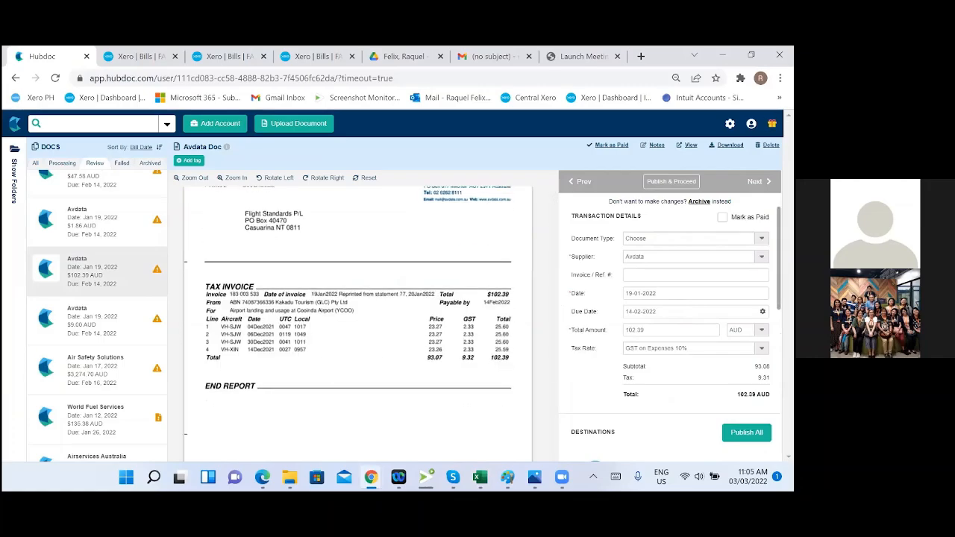
pyautogui.click(668, 256)
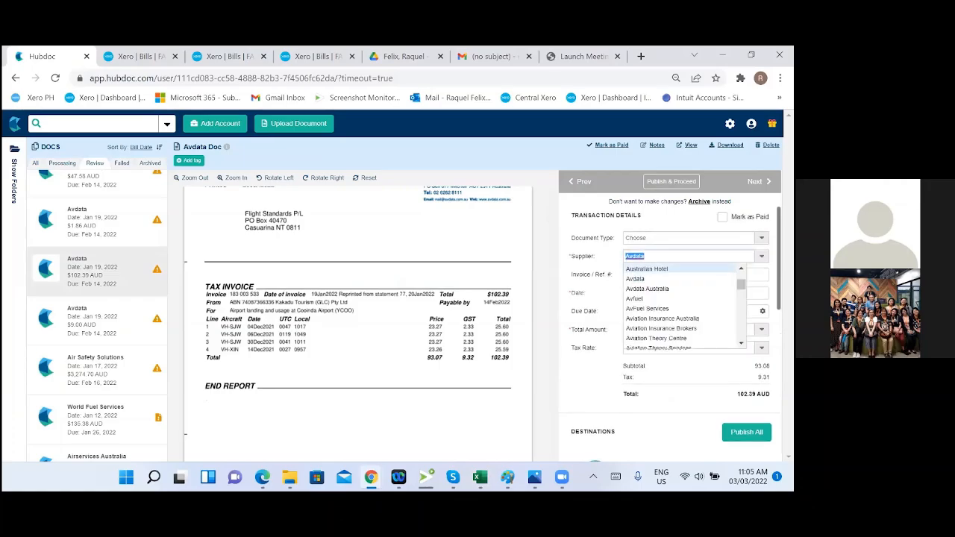
pyautogui.press('Return')
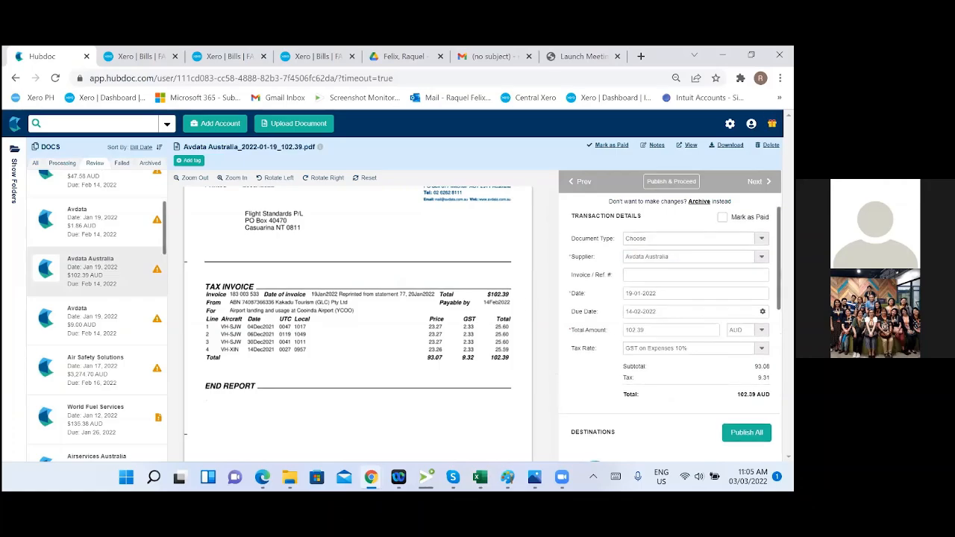
# Step: Enter 183003533 as the invoice reference of the $102.39 Avdata Australia document
pyautogui.click(667, 275)
pyautogui.write('18')
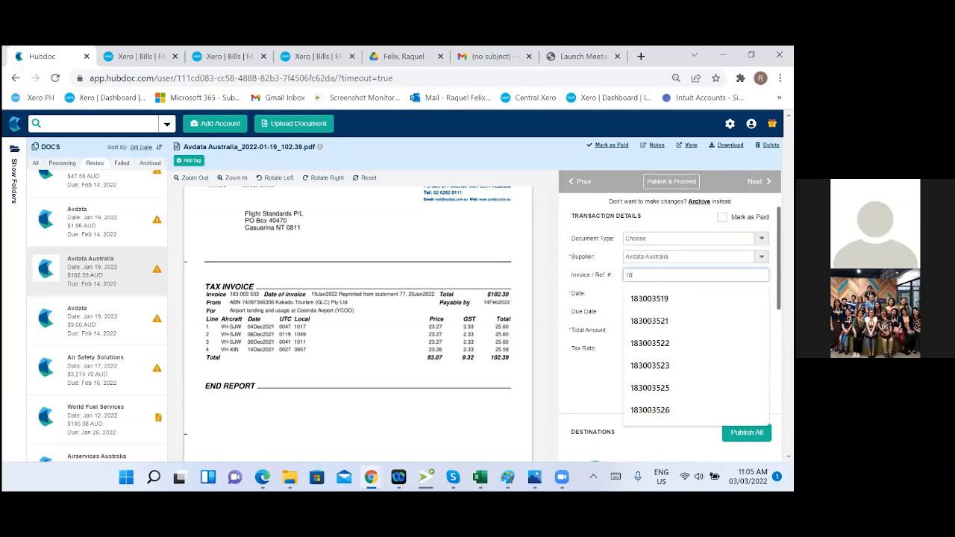
pyautogui.write('3003533')
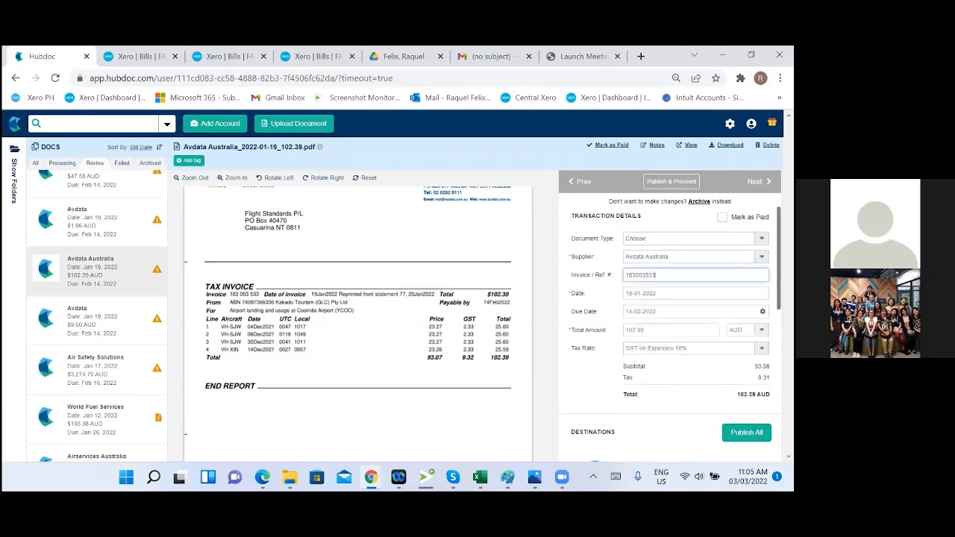
pyautogui.press('Tab')
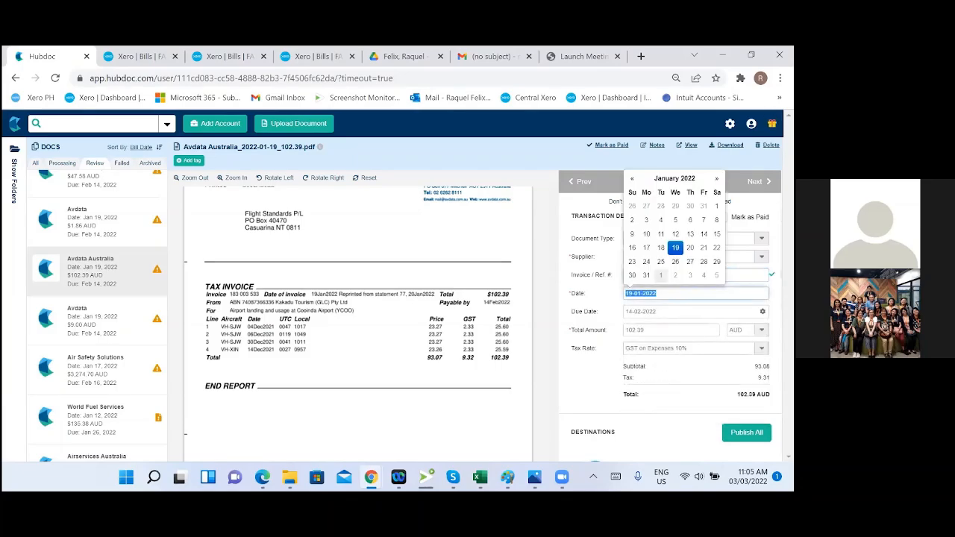
pyautogui.click(459, 242)
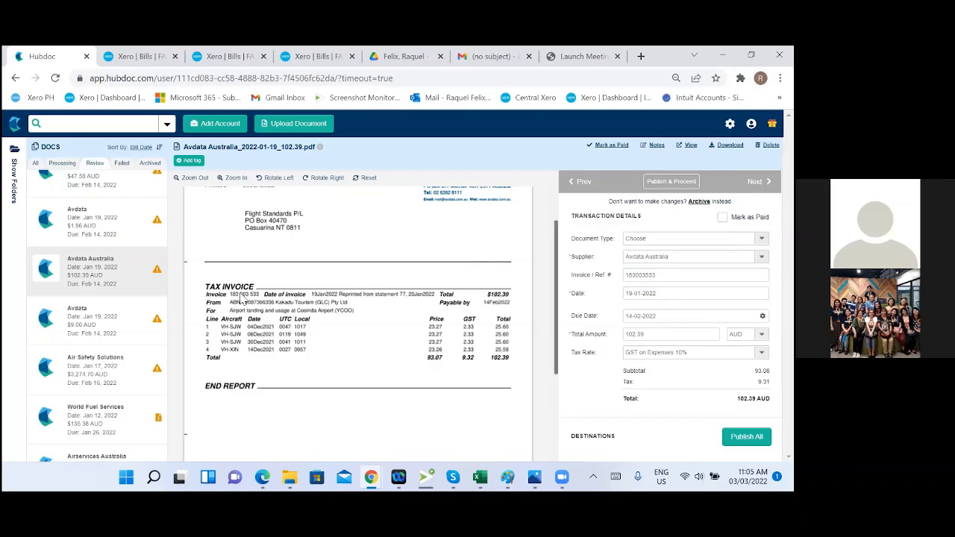
# Step: Copy the invoice reference 183003533 from Hubdoc and search all Xero bills for it, replacing the "avdata" search term
pyautogui.click(142, 57)
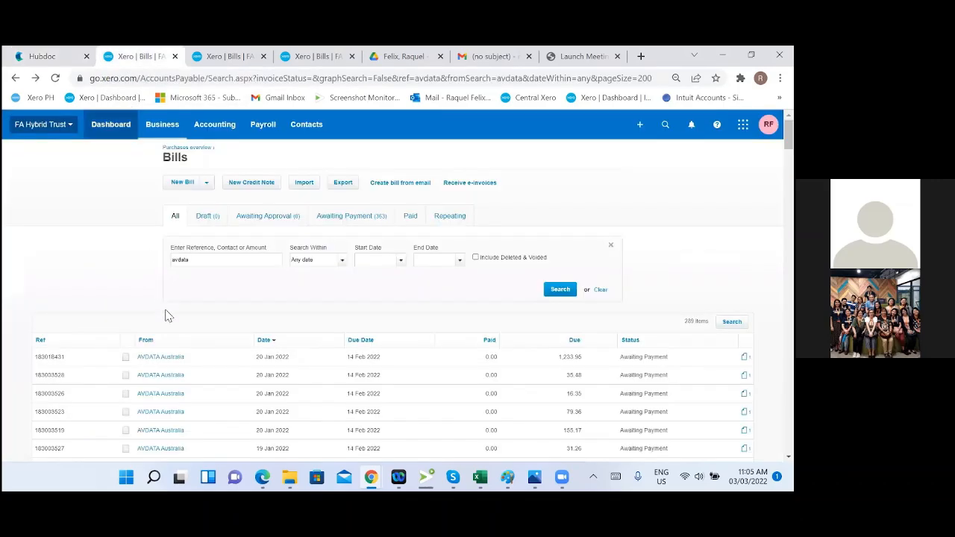
pyautogui.click(196, 261)
pyautogui.moveTo(208, 265); pyautogui.dragTo(126, 265)
pyautogui.click(63, 58)
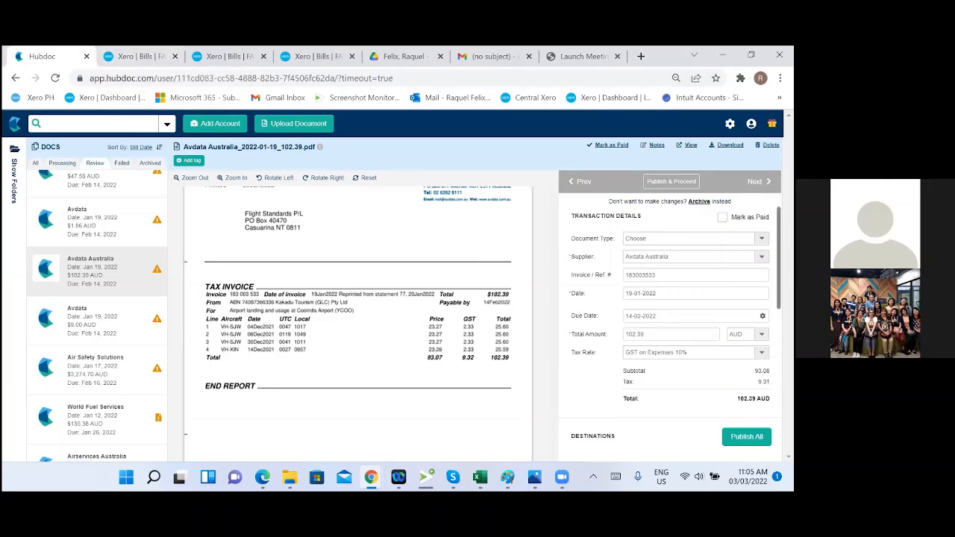
pyautogui.click(658, 276)
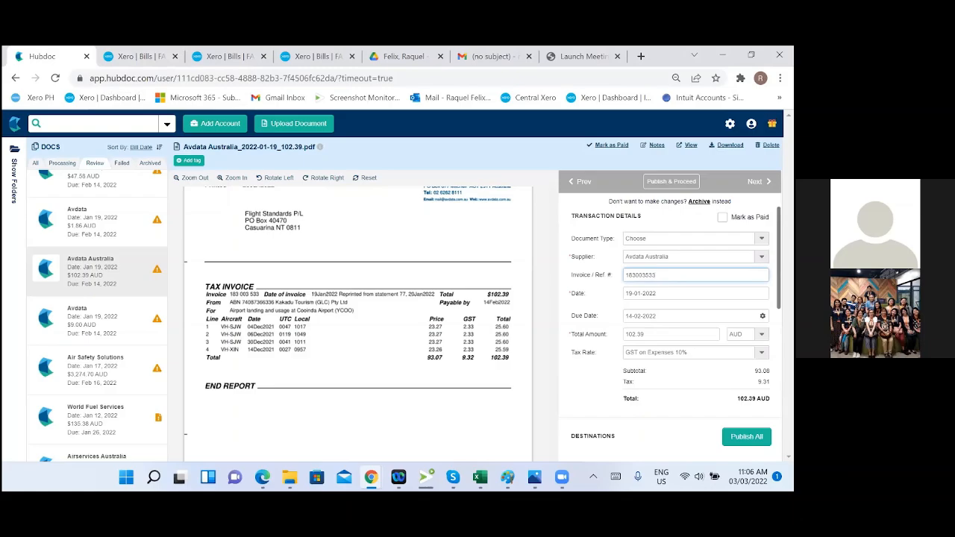
pyautogui.doubleClick(627, 275)
pyautogui.hotkey('ctrl', 'c')
pyautogui.click(138, 58)
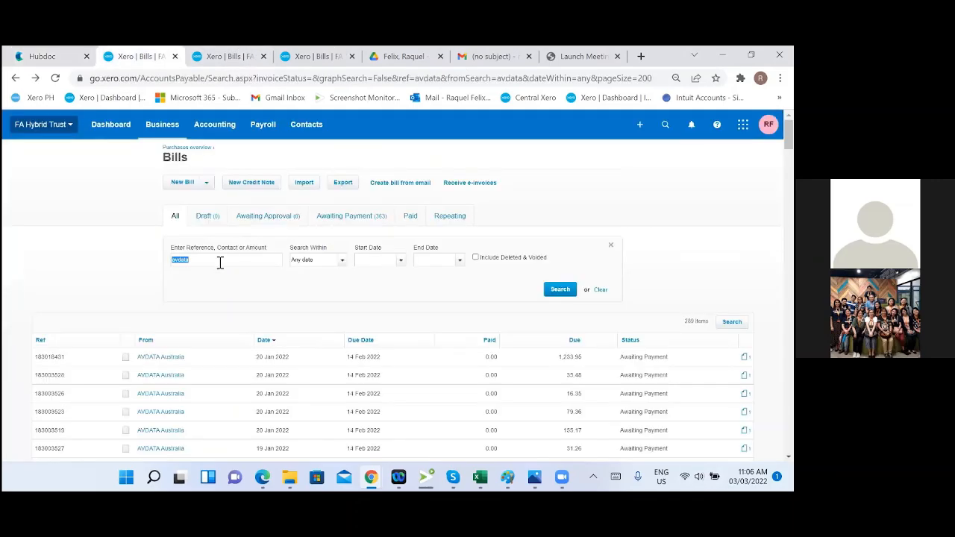
pyautogui.hotkey('ctrl', 'v')
pyautogui.click(559, 290)
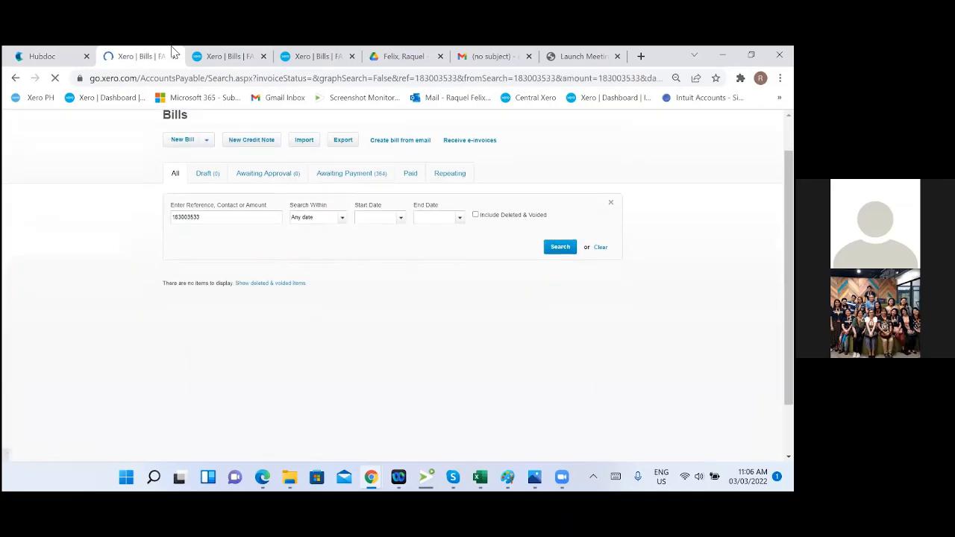
# Step: Examine the GST totals on the $102.39 invoice in Hubdoc and the Viva Energy Australia GST variance formula in the Clean-up Checklist workbook
pyautogui.click(44, 57)
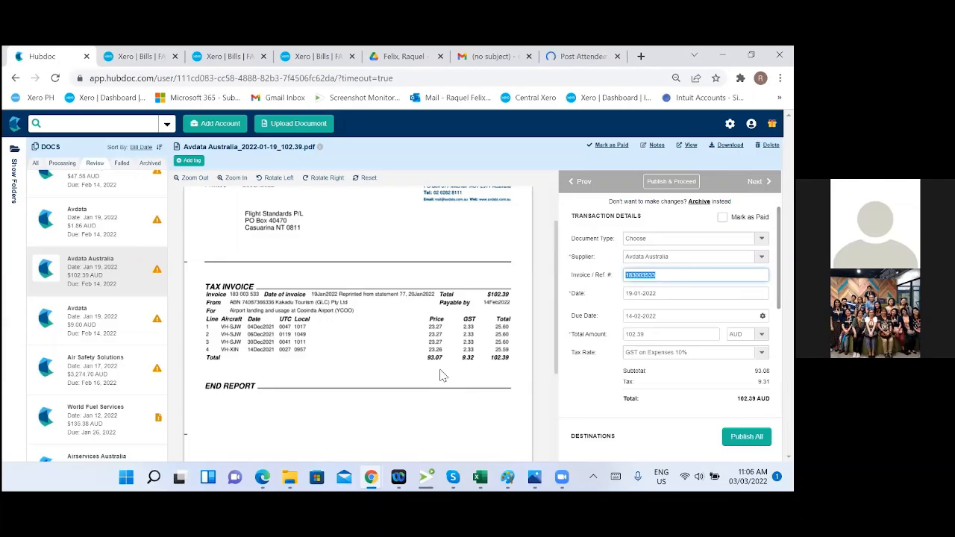
pyautogui.scroll(-2, 448, 371)
pyautogui.moveTo(480, 478)
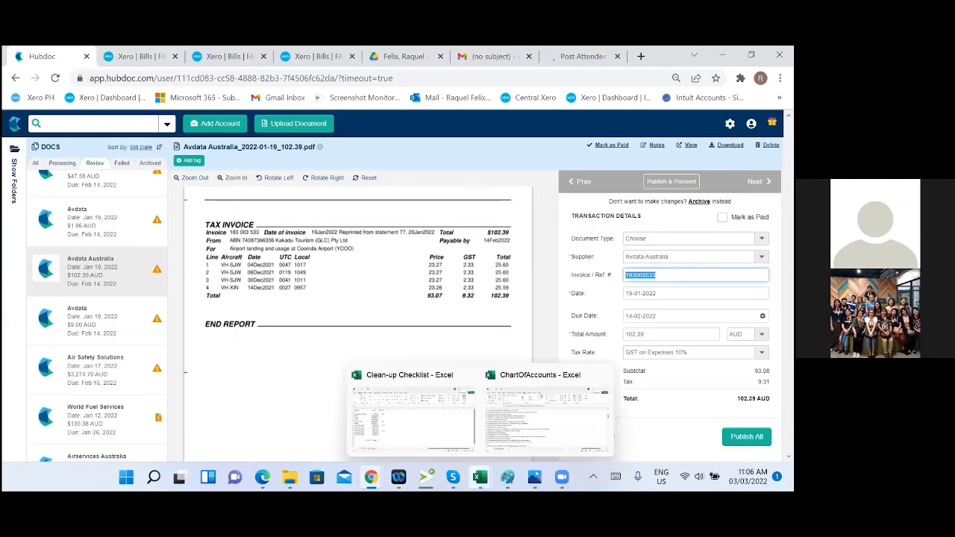
pyautogui.click(414, 417)
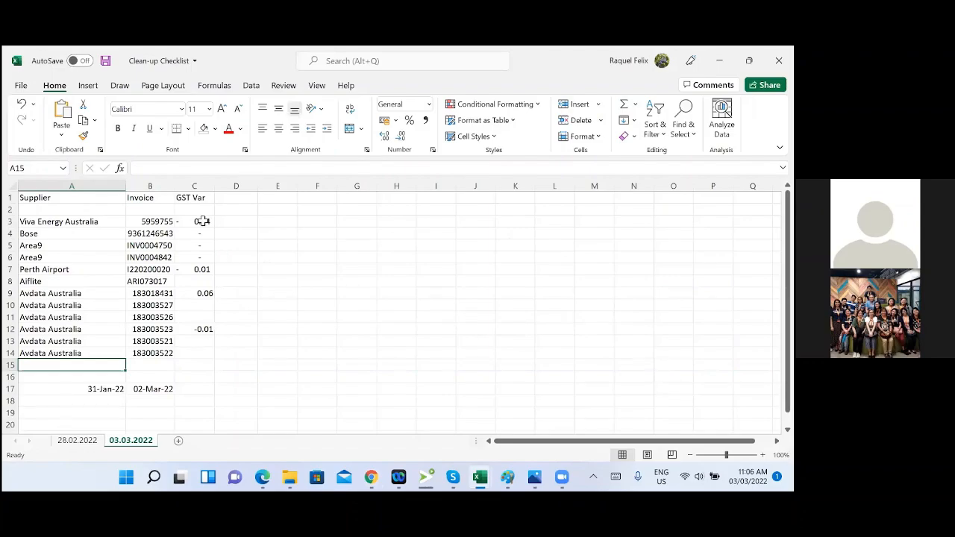
pyautogui.click(202, 221)
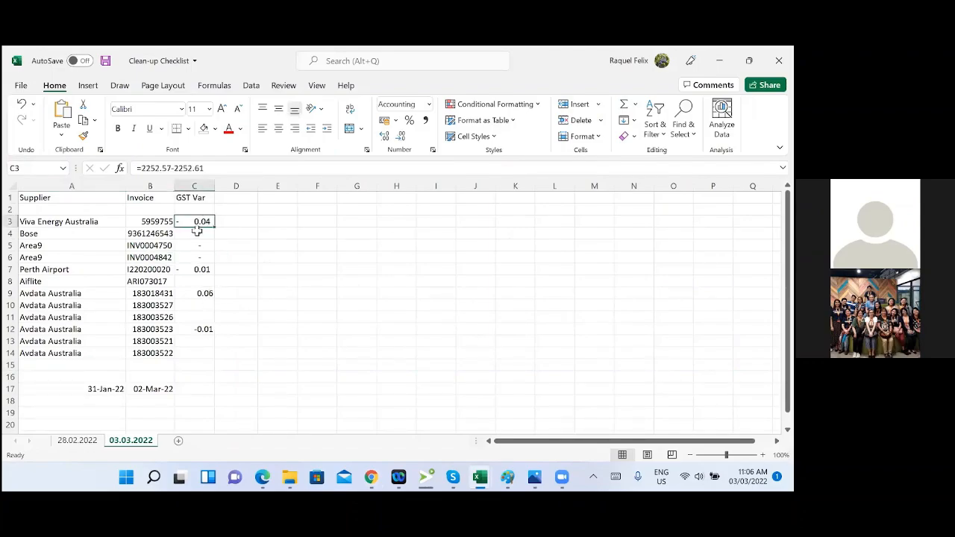
pyautogui.hotkey('alt', 'Tab')
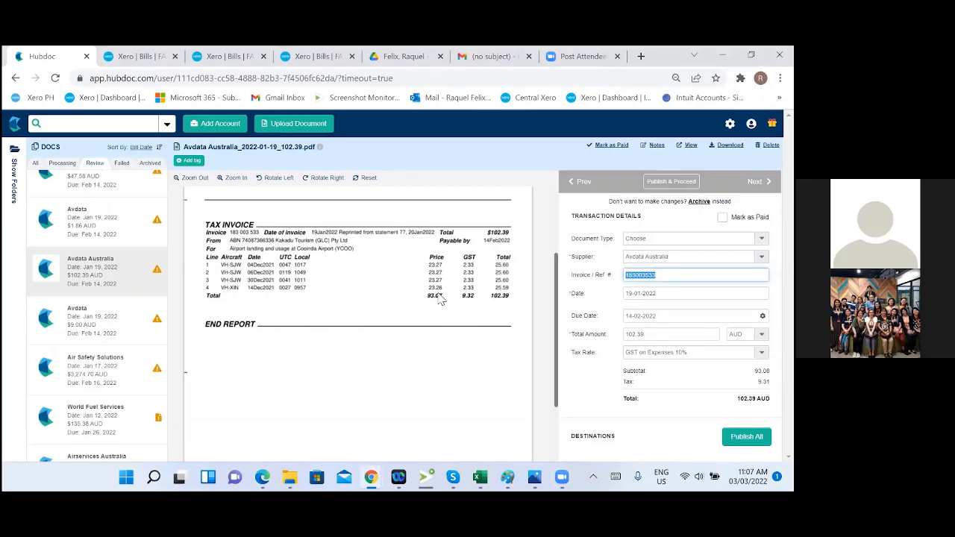
# Step: Set the tax rate of the $102.39 Avdata Australia document to Extracted Amount
pyautogui.click(664, 352)
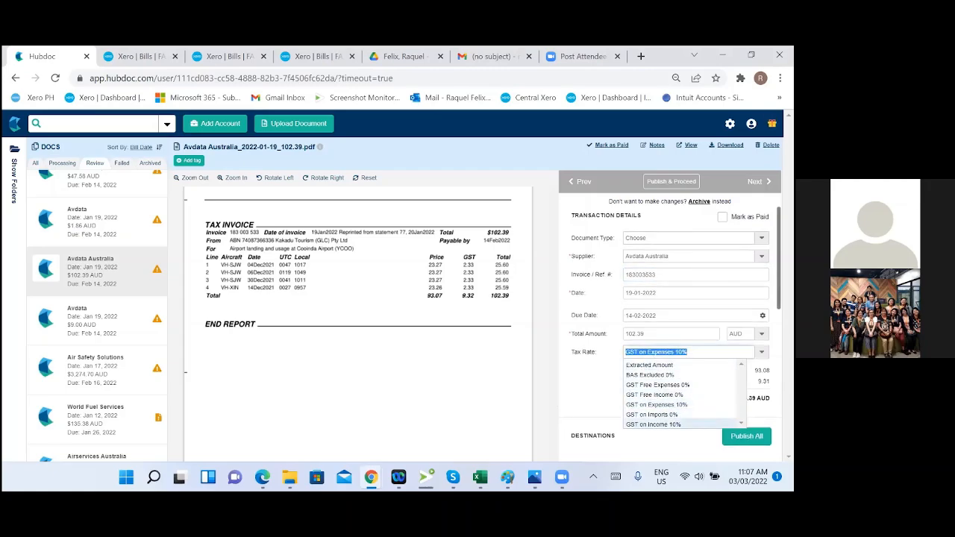
pyautogui.click(650, 365)
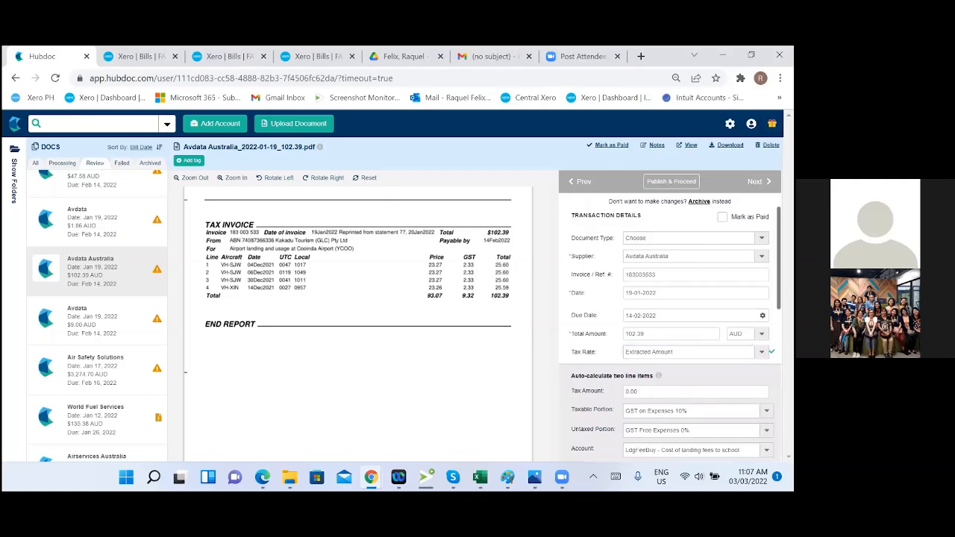
pyautogui.scroll(-2, 670, 336)
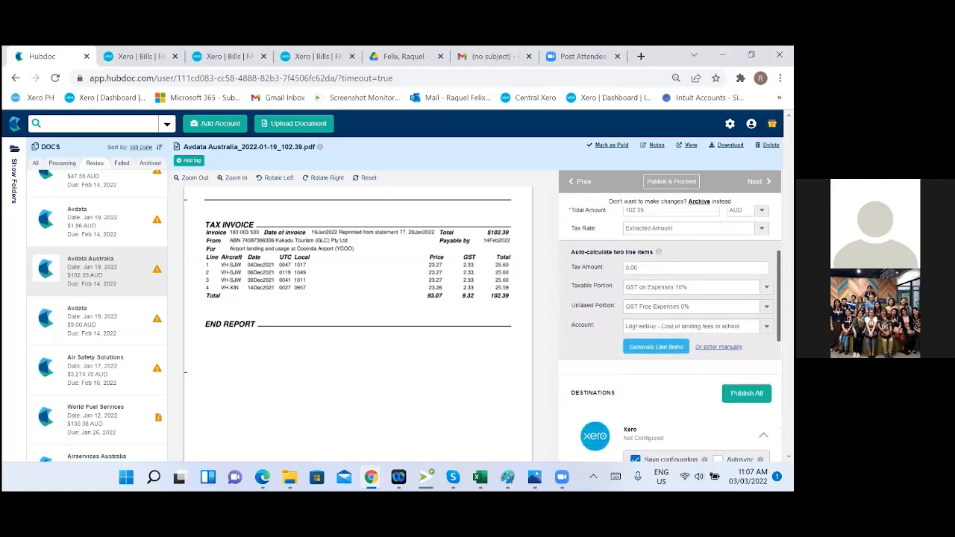
pyautogui.scroll(1, 671, 321)
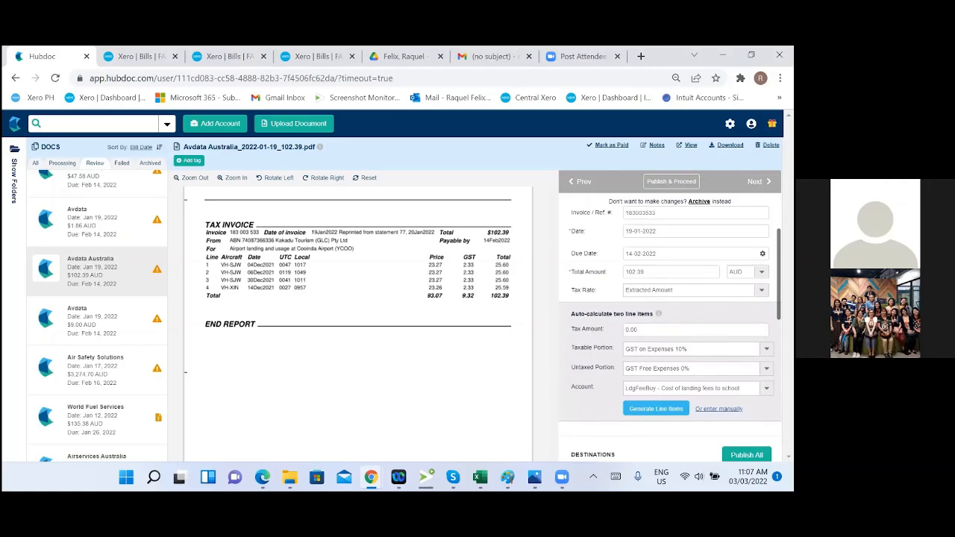
# Step: Review the auto-calculation fields and the Xero destination settings of the $102.39 document, including contact, account code and description
pyautogui.scroll(-2, 670, 334)
pyautogui.scroll(-2, 670, 321)
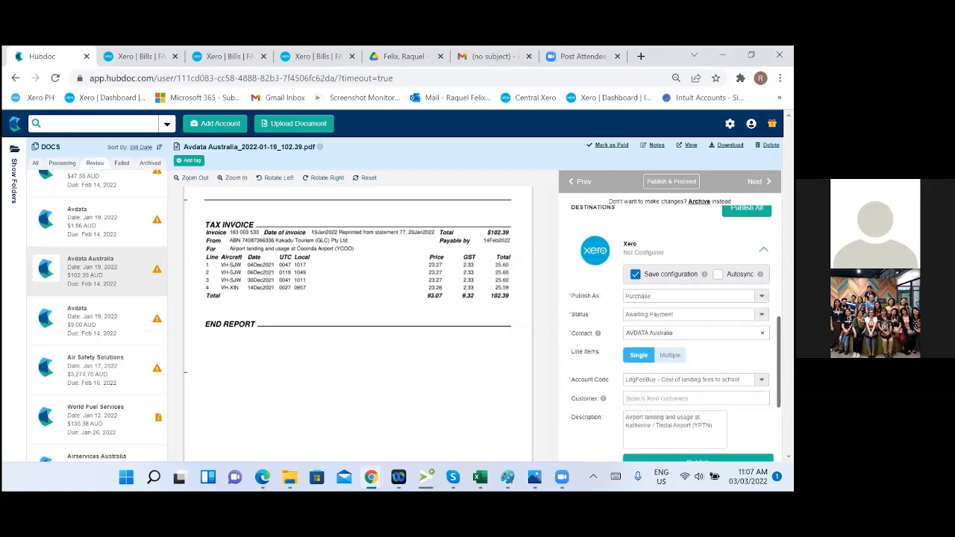
pyautogui.scroll(-2, 671, 321)
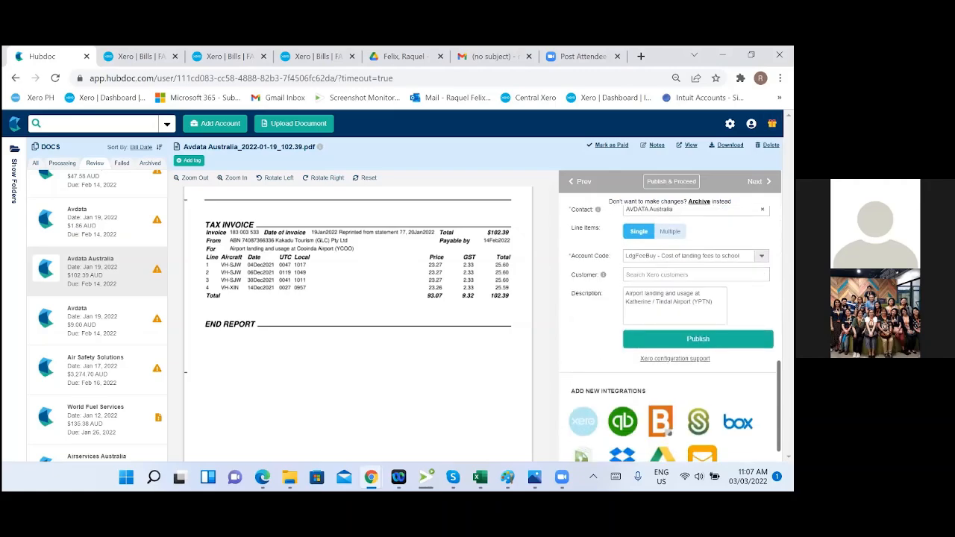
pyautogui.scroll(4, 670, 321)
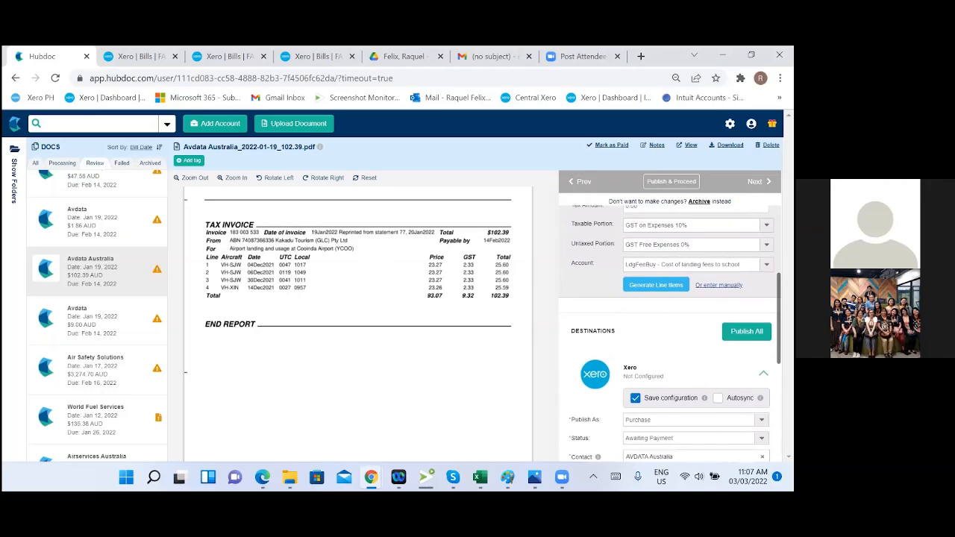
pyautogui.scroll(-2, 670, 321)
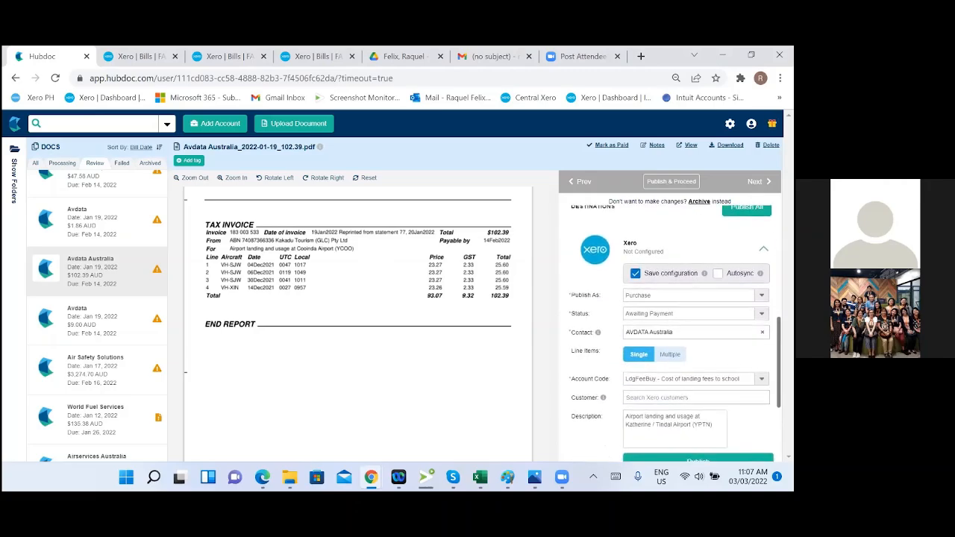
pyautogui.scroll(-1, 670, 321)
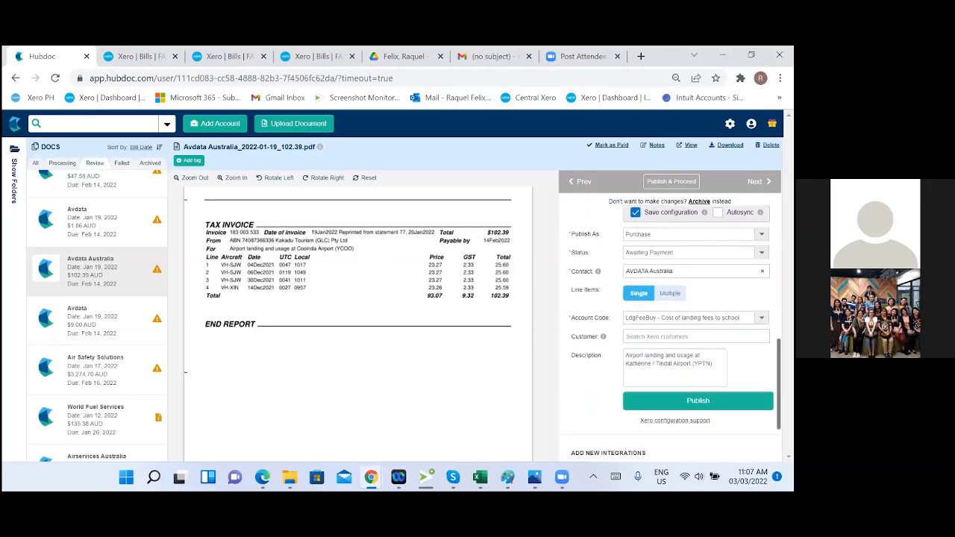
pyautogui.scroll(2, 670, 334)
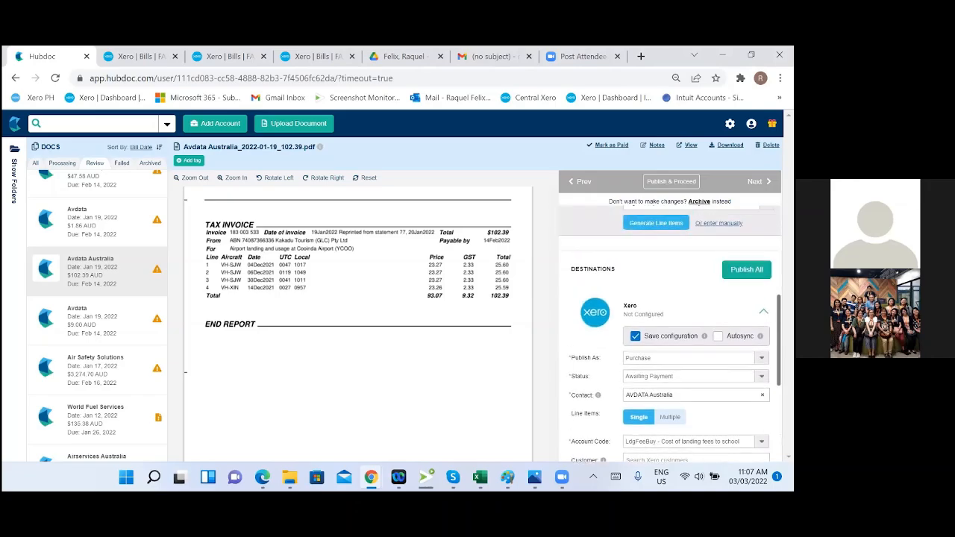
pyautogui.scroll(2, 670, 334)
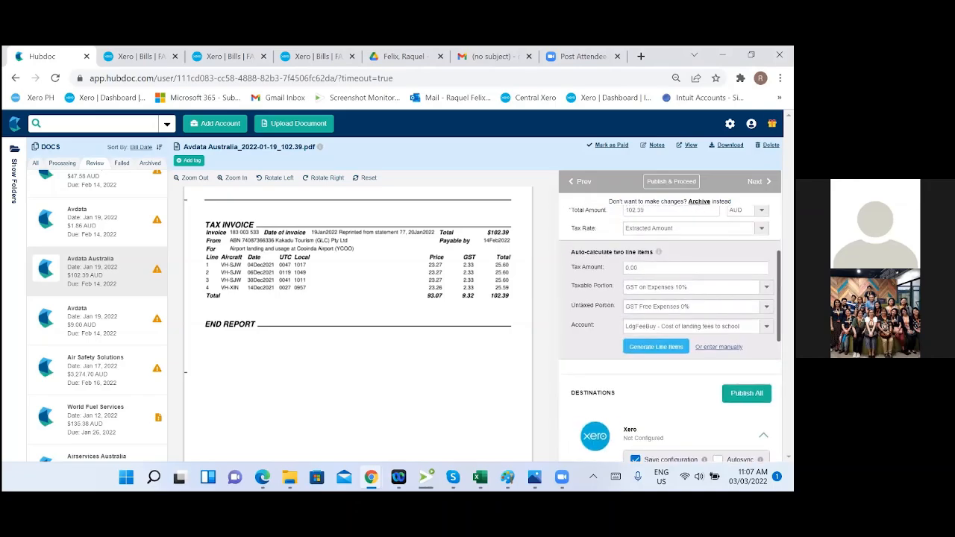
# Step: Enter 9.32 as the tax amount for the auto-calculated line items, matching the GST total on the invoice
pyautogui.click(629, 269)
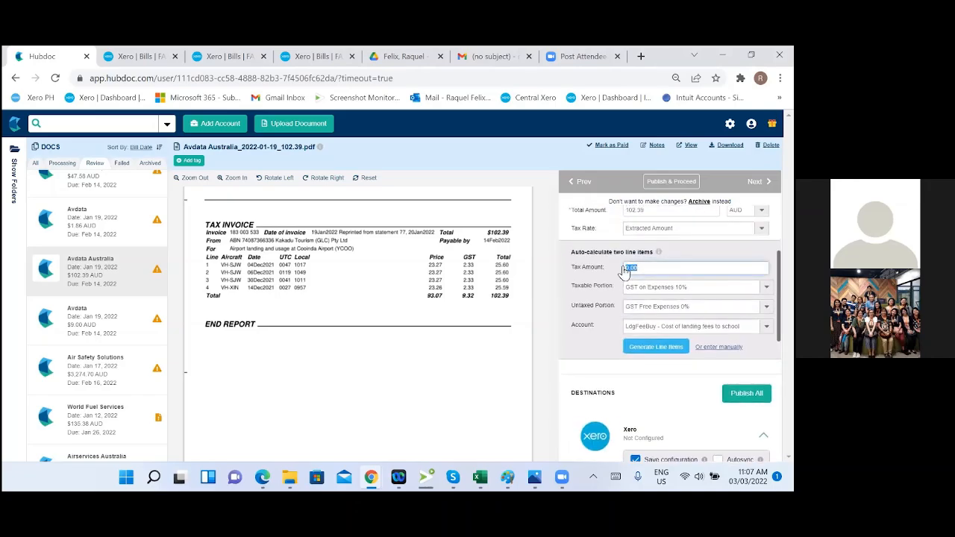
pyautogui.write('9.32')
pyautogui.press('Tab')
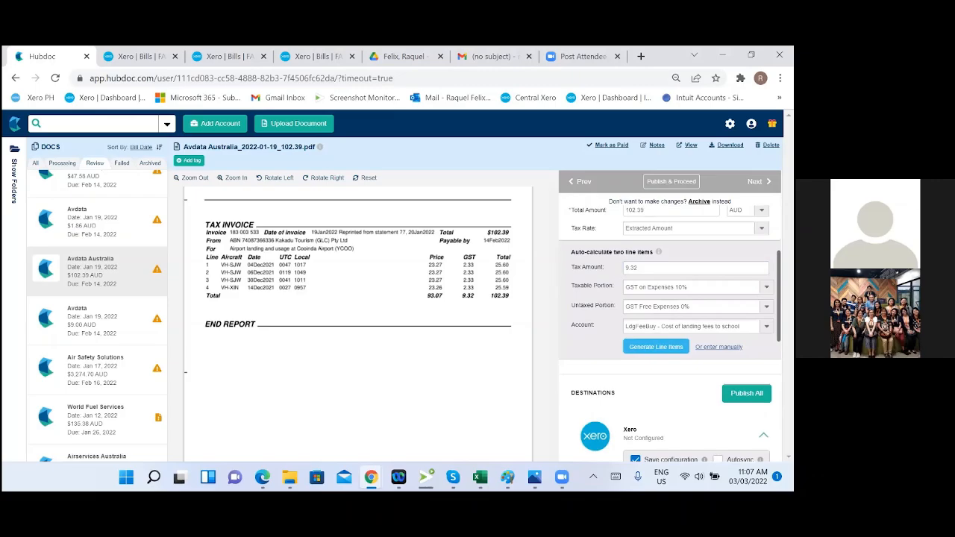
pyautogui.click(656, 347)
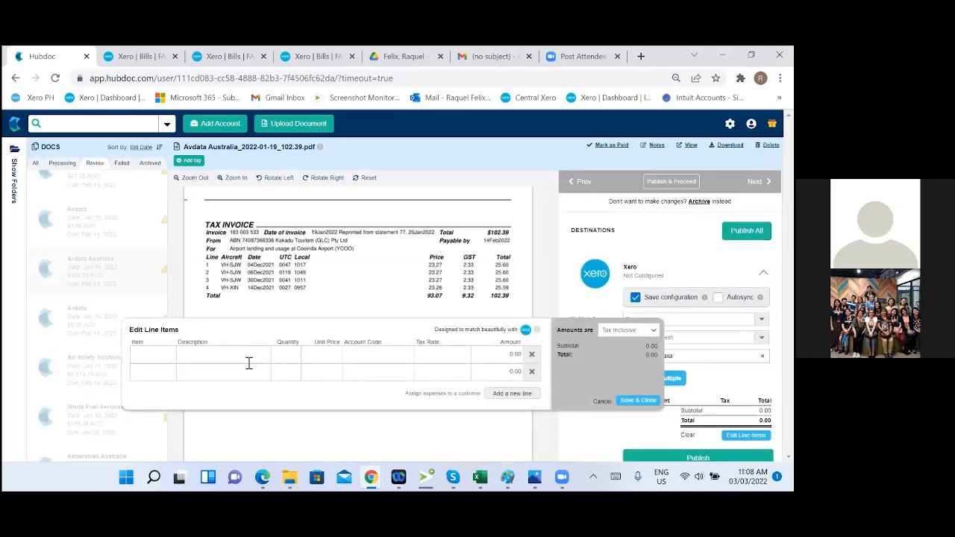
pyautogui.click(439, 356)
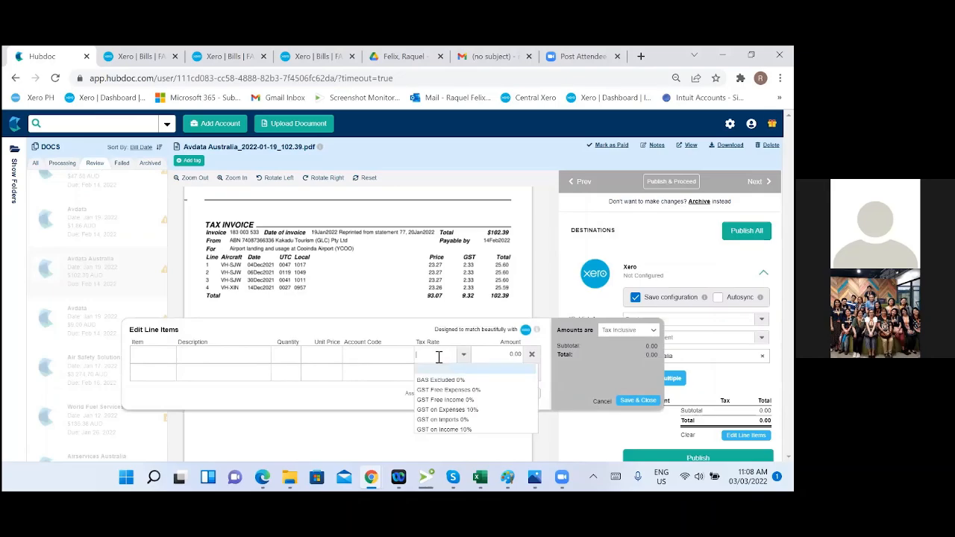
pyautogui.click(149, 358)
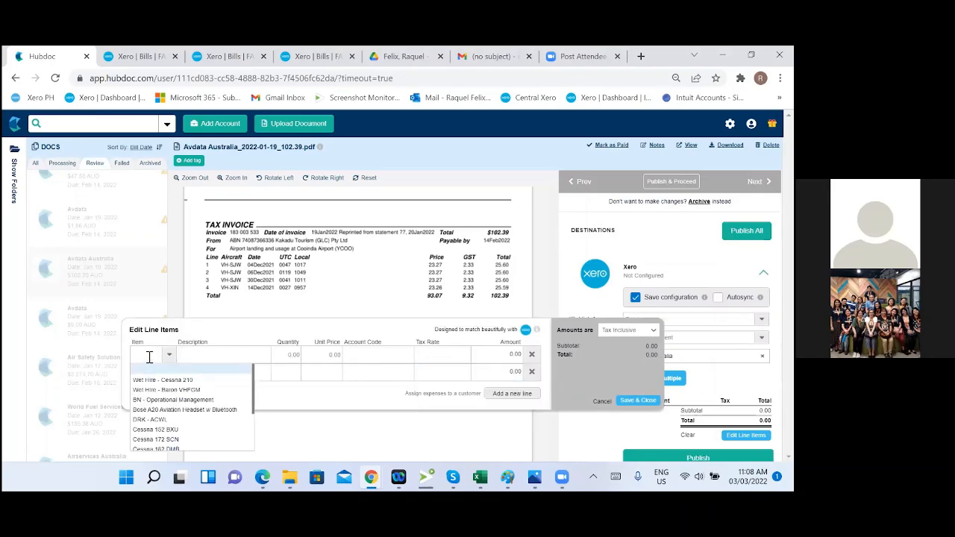
pyautogui.click(198, 355)
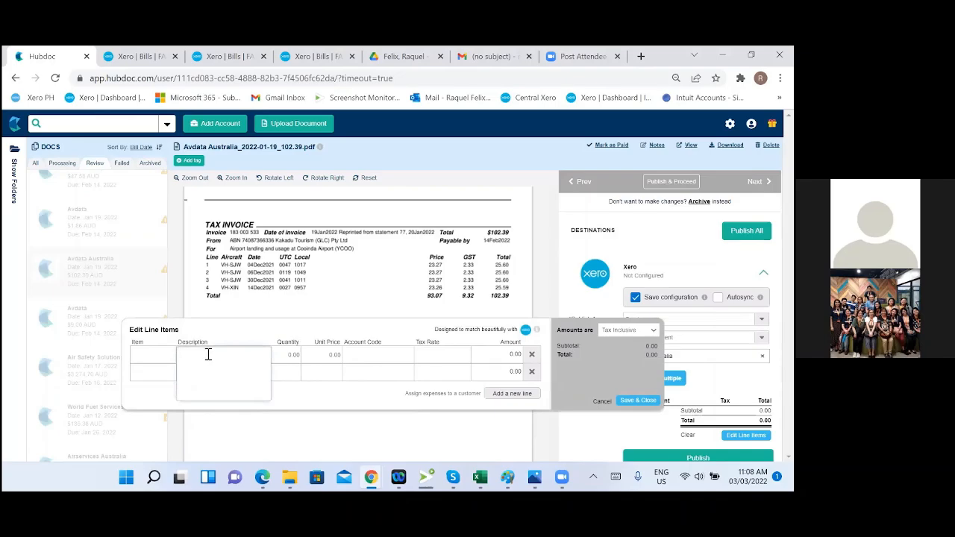
pyautogui.click(286, 355)
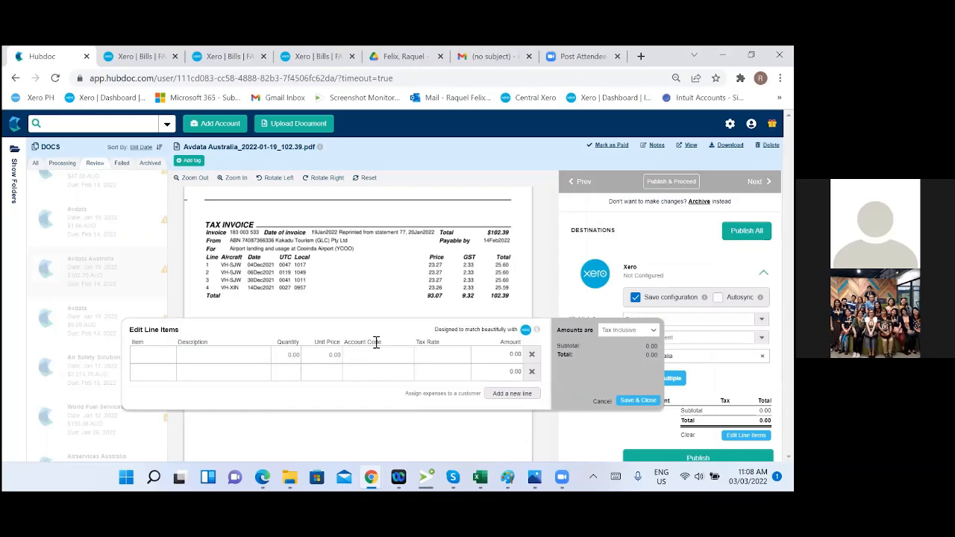
pyautogui.click(438, 356)
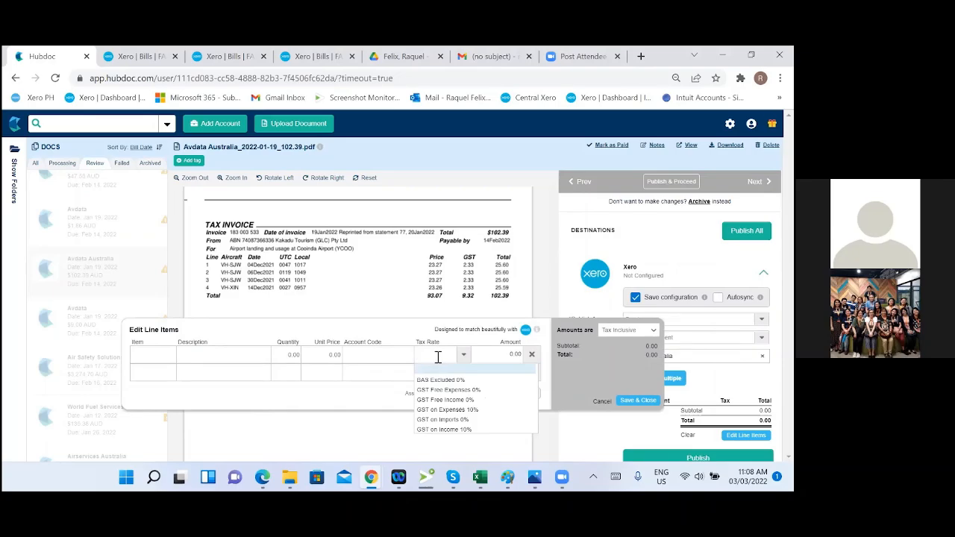
pyautogui.click(442, 411)
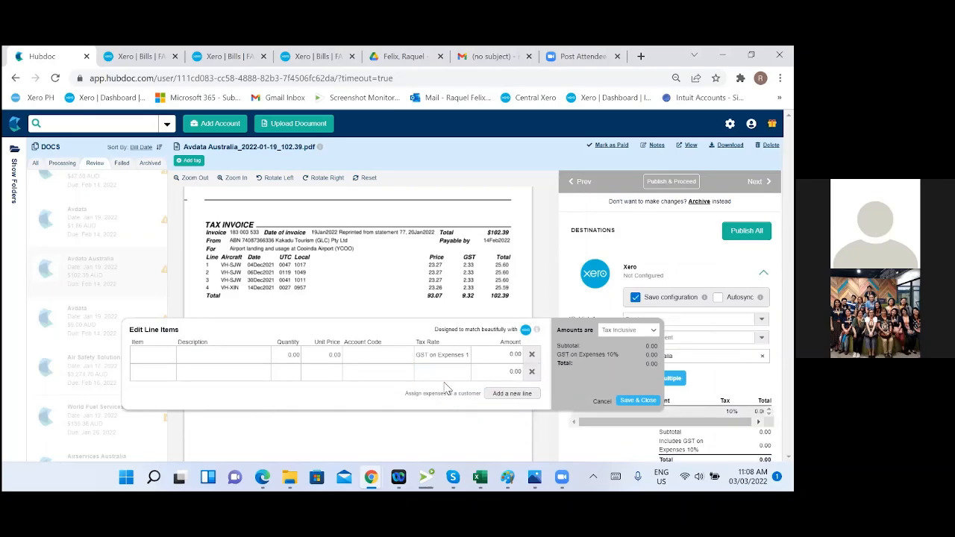
pyautogui.click(379, 356)
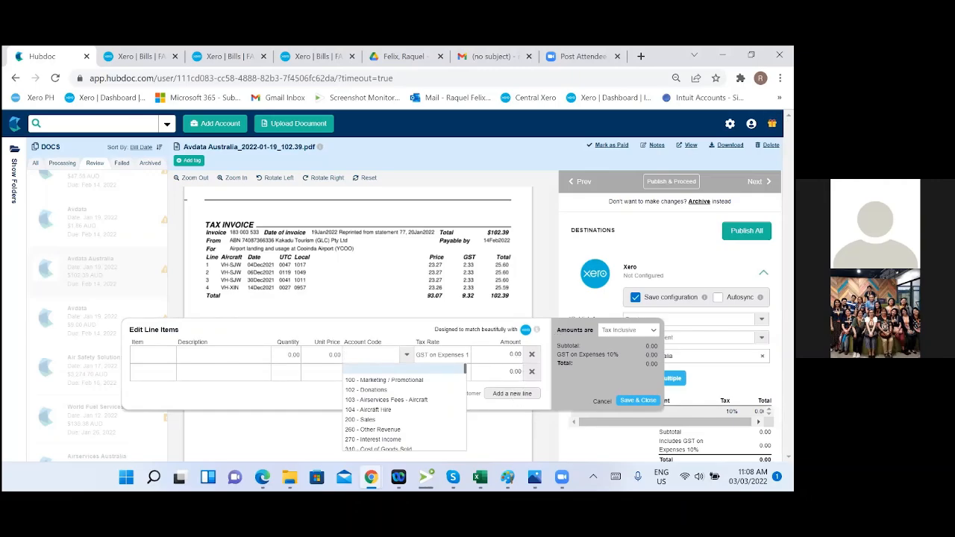
pyautogui.click(589, 322)
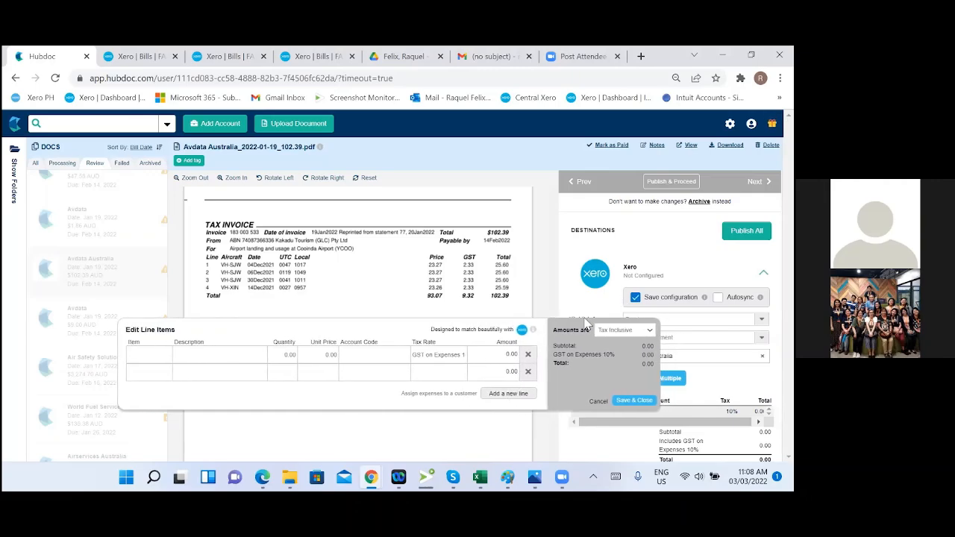
pyautogui.click(639, 403)
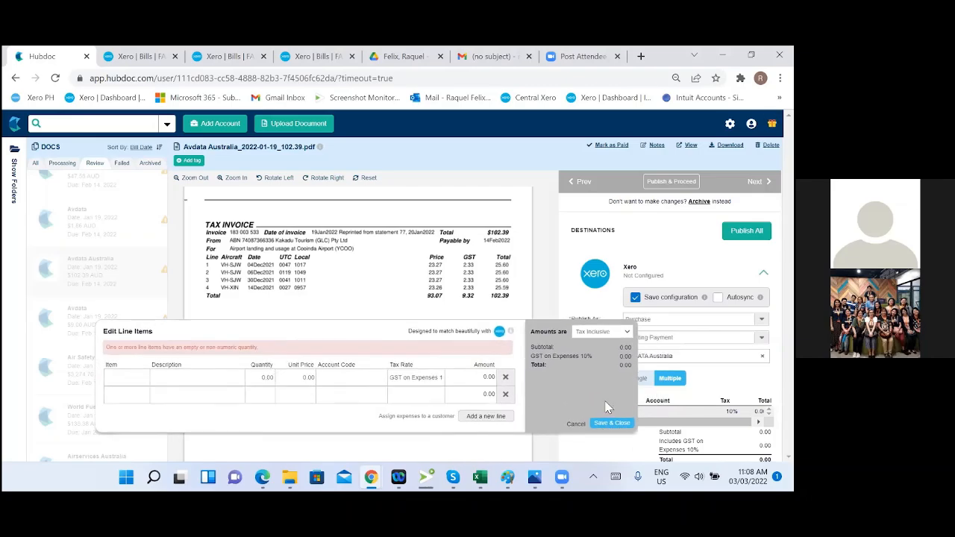
pyautogui.click(568, 424)
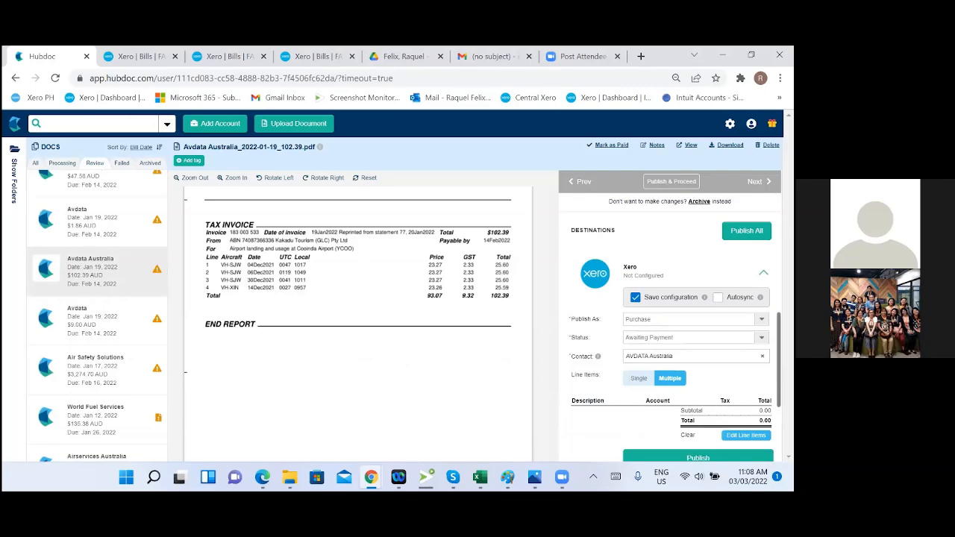
# Step: Generate the two auto-calculated line items for the $102.39 document, check them against the invoice's GST total, and save them
pyautogui.scroll(-3, 575, 422)
pyautogui.scroll(2, 671, 328)
pyautogui.scroll(-1, 672, 328)
pyautogui.scroll(-1, 671, 329)
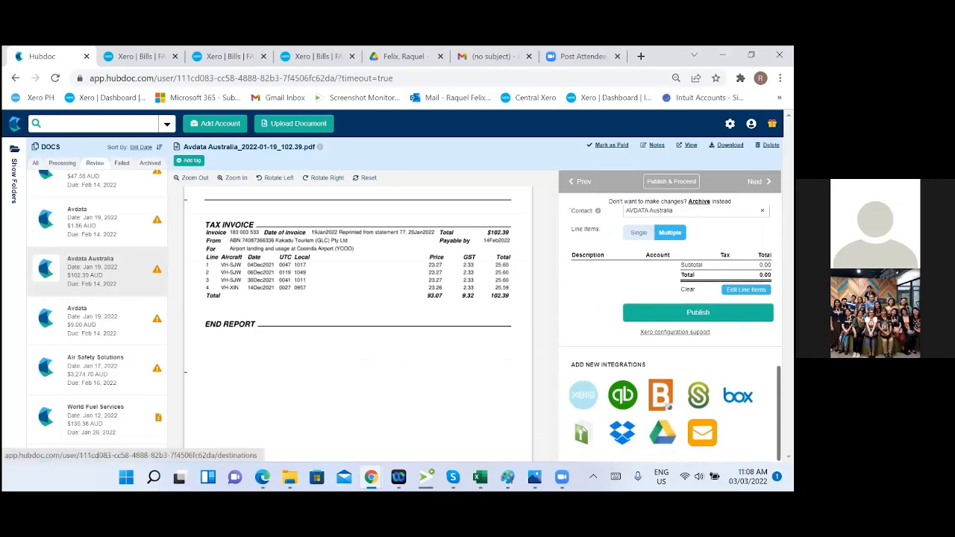
pyautogui.scroll(2, 672, 328)
pyautogui.scroll(3, 672, 328)
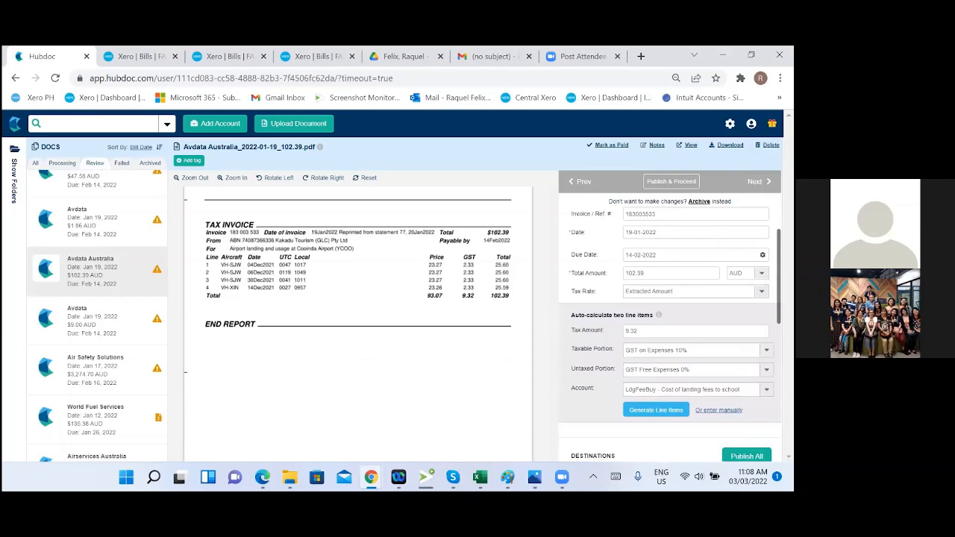
pyautogui.click(656, 409)
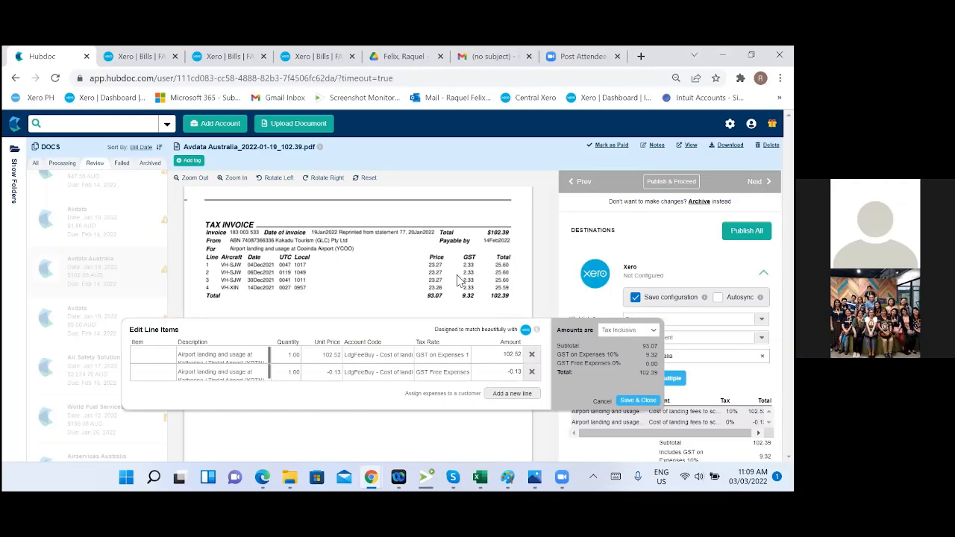
pyautogui.scroll(-2, 462, 284)
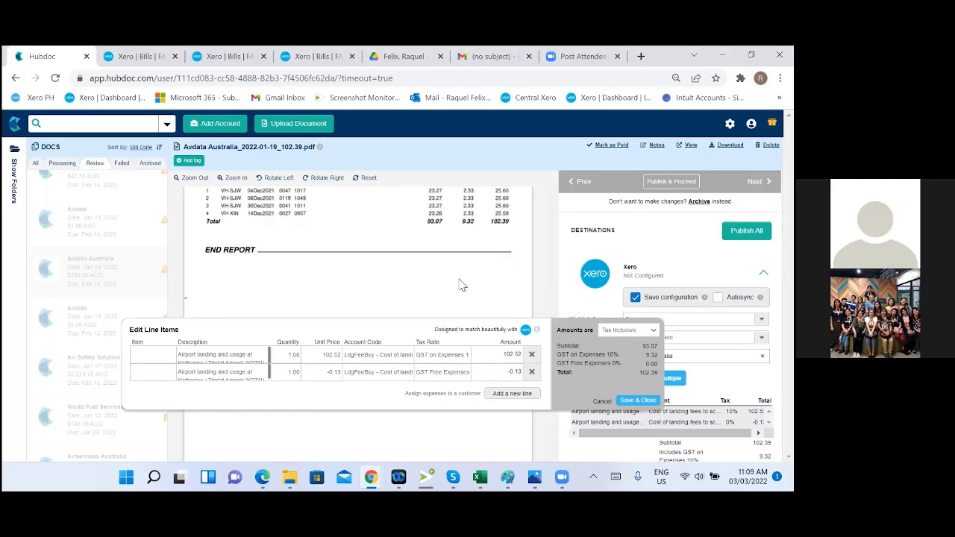
pyautogui.scroll(2, 463, 285)
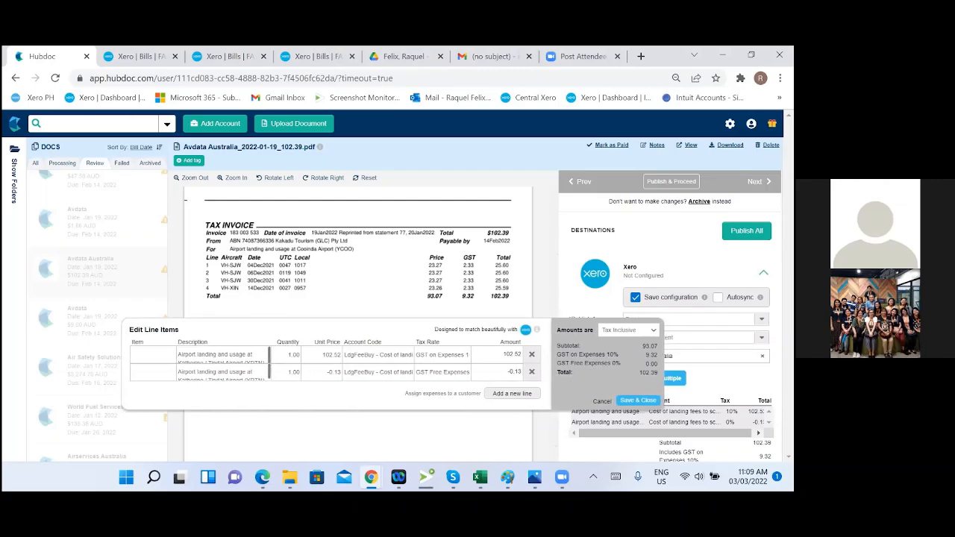
pyautogui.click(633, 401)
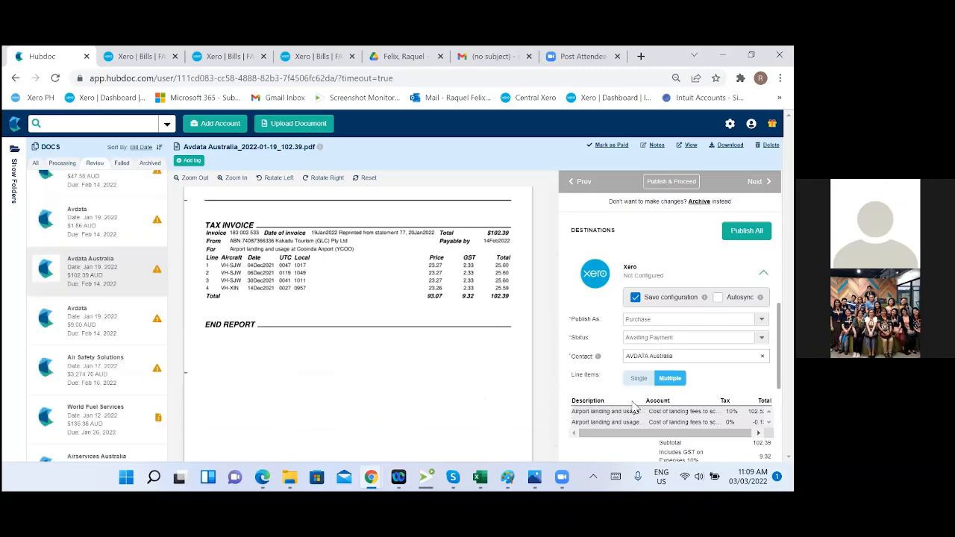
# Step: Review the saved line items, their tax rates and the GST totals in the Xero destination against the invoice
pyautogui.scroll(-2, 671, 336)
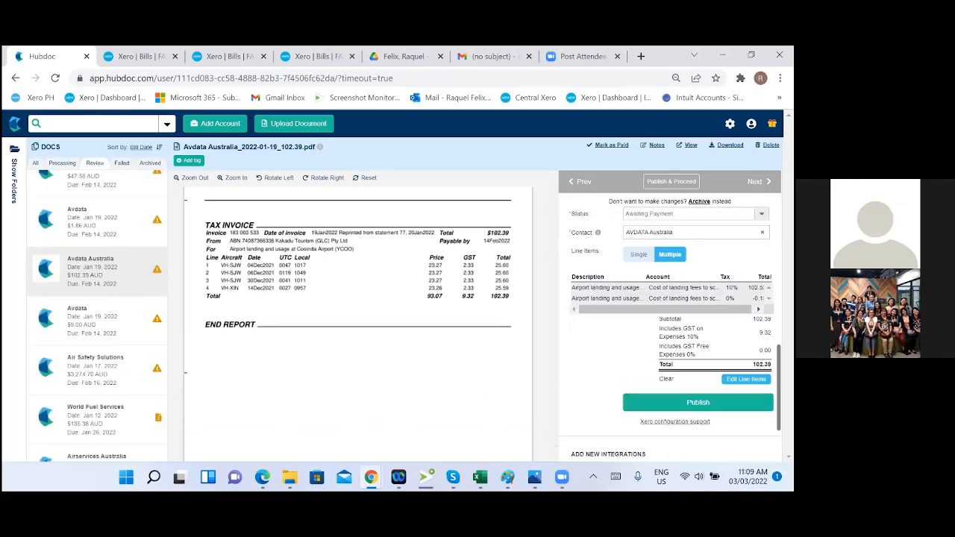
pyautogui.scroll(-1, 670, 314)
pyautogui.moveTo(665, 247); pyautogui.dragTo(688, 247)
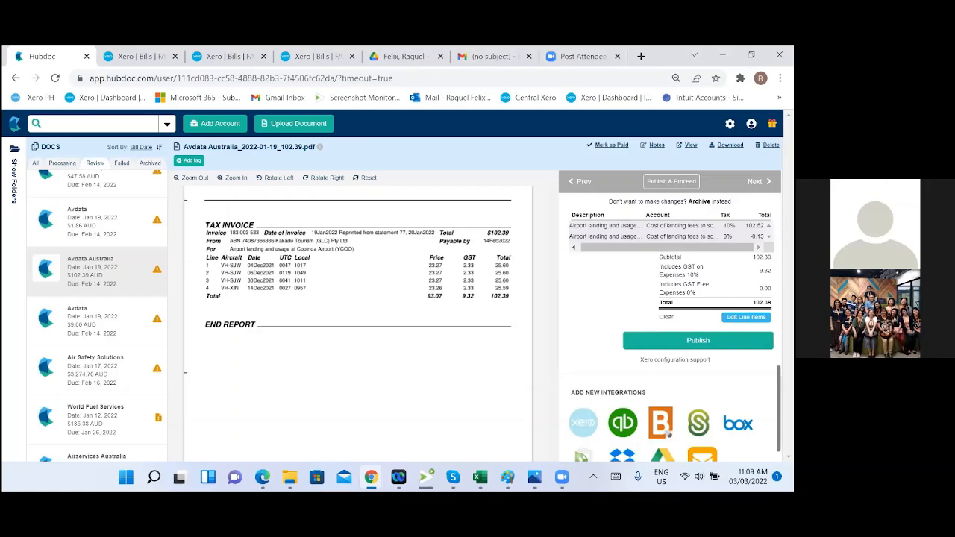
pyautogui.scroll(2, 633, 289)
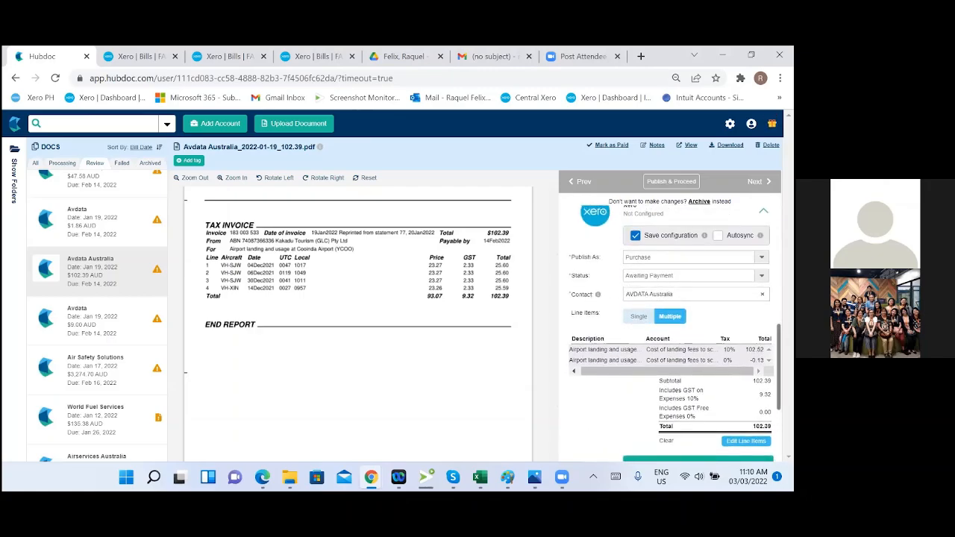
pyautogui.scroll(1, 599, 400)
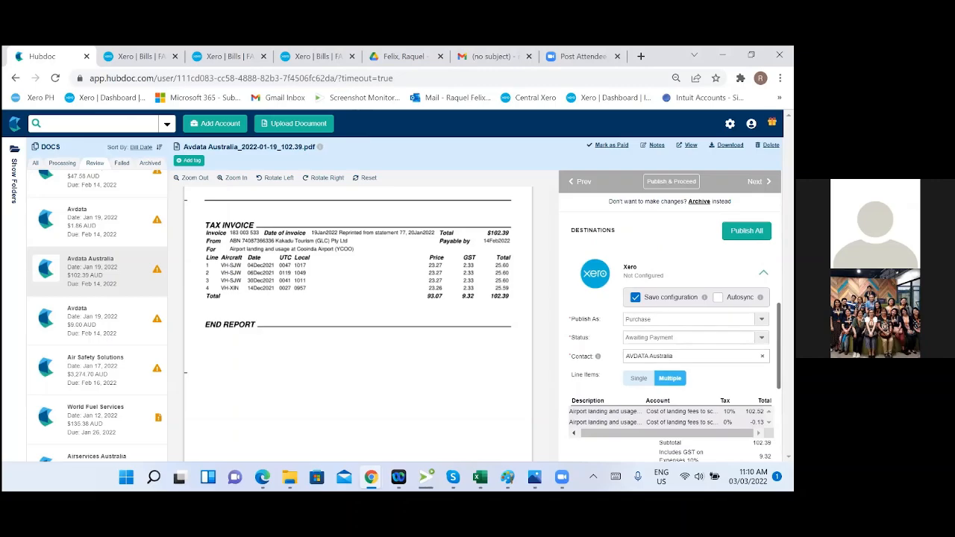
pyautogui.scroll(2, 590, 395)
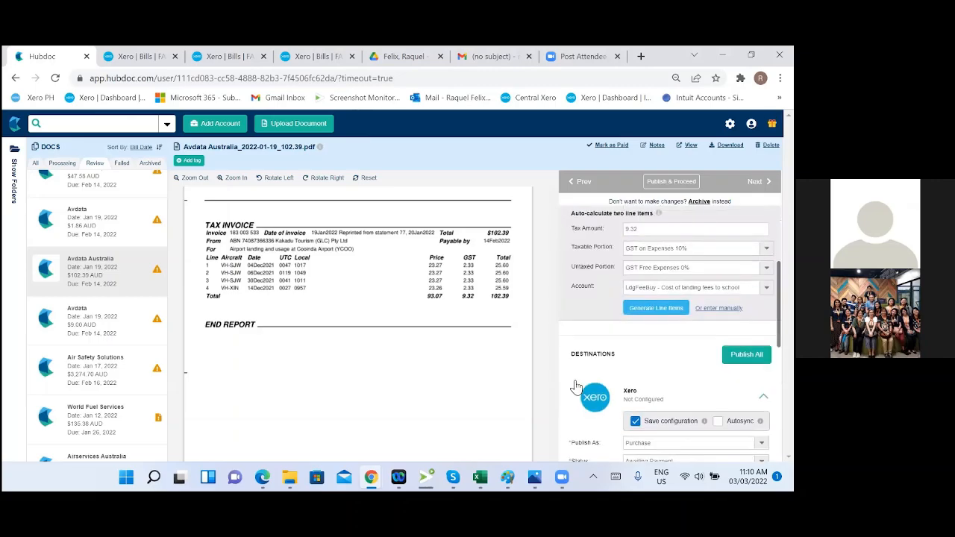
# Step: Recheck the $102.39 document's auto-calculation fields, Xero line items and available tax rate options against the invoice's GST and total
pyautogui.scroll(1, 671, 321)
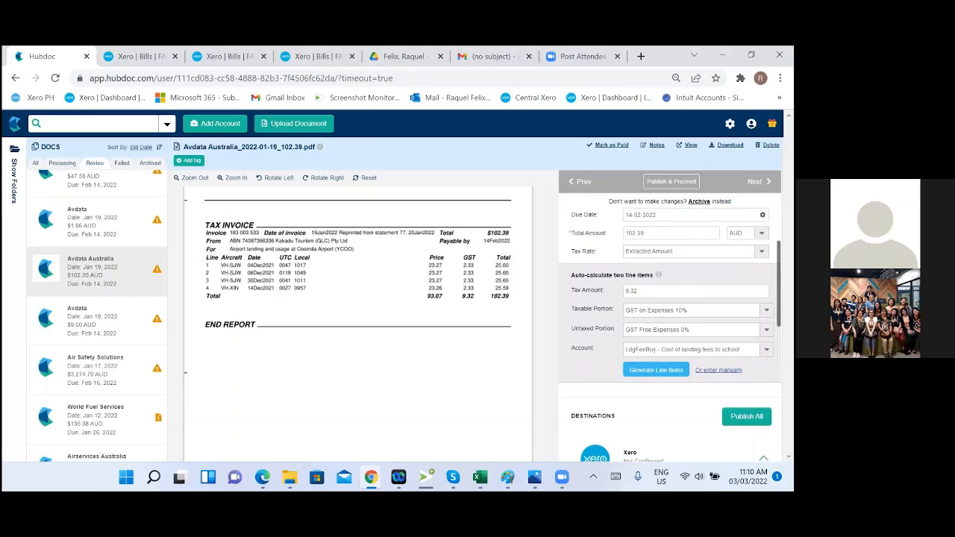
pyautogui.scroll(-8, 670, 321)
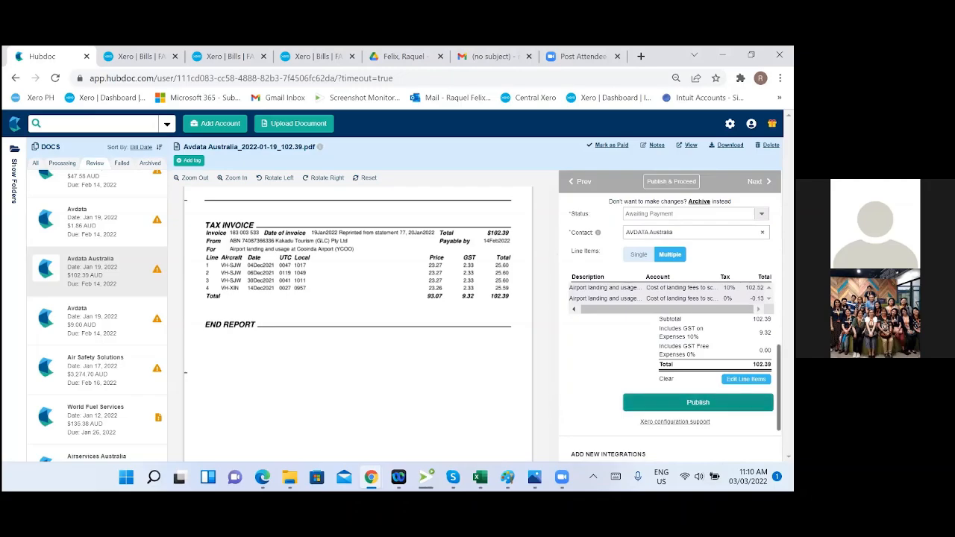
pyautogui.scroll(3, 607, 309)
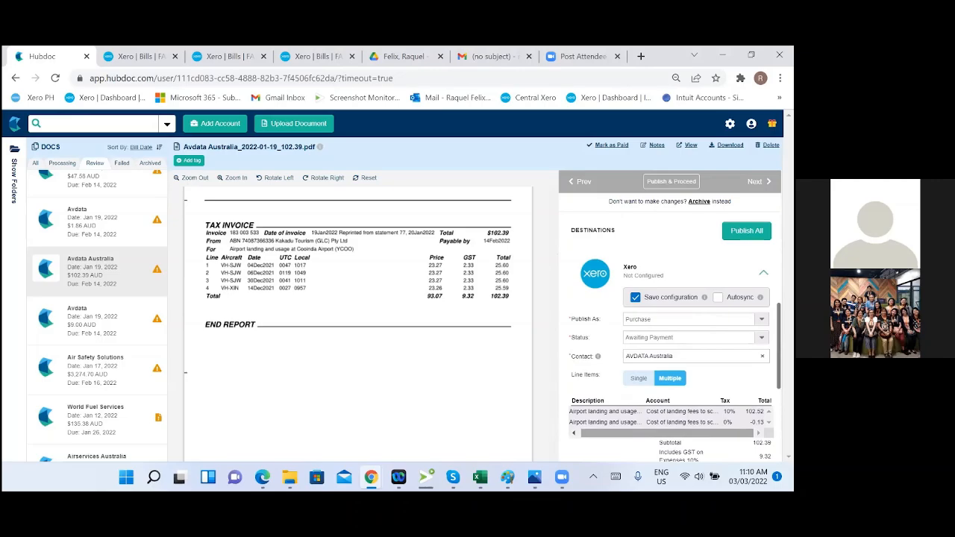
pyautogui.scroll(3, 465, 323)
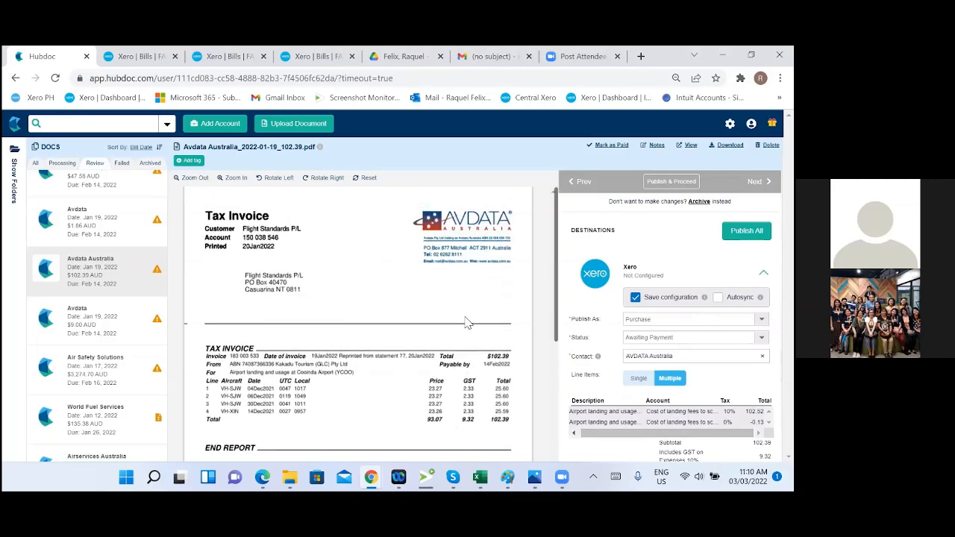
pyautogui.scroll(-2, 475, 328)
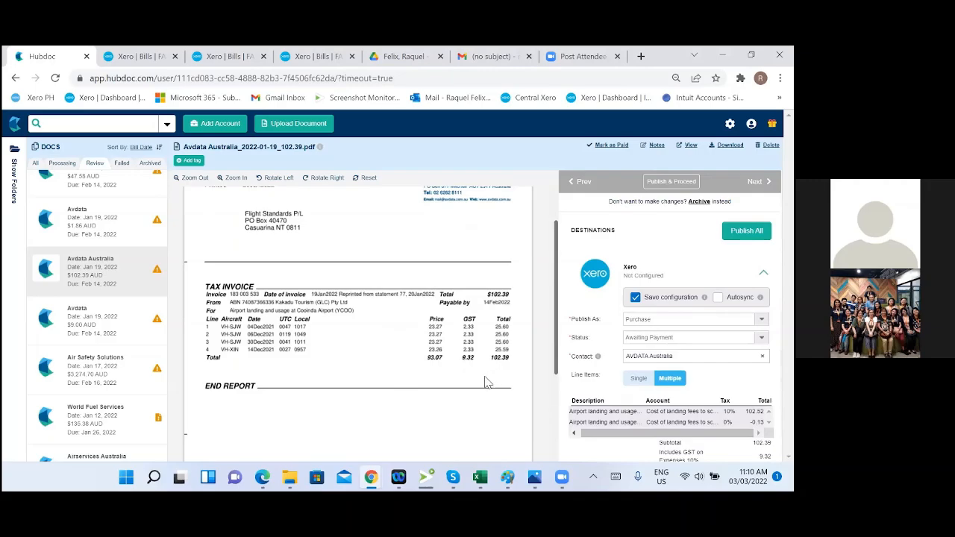
pyautogui.scroll(-3, 668, 431)
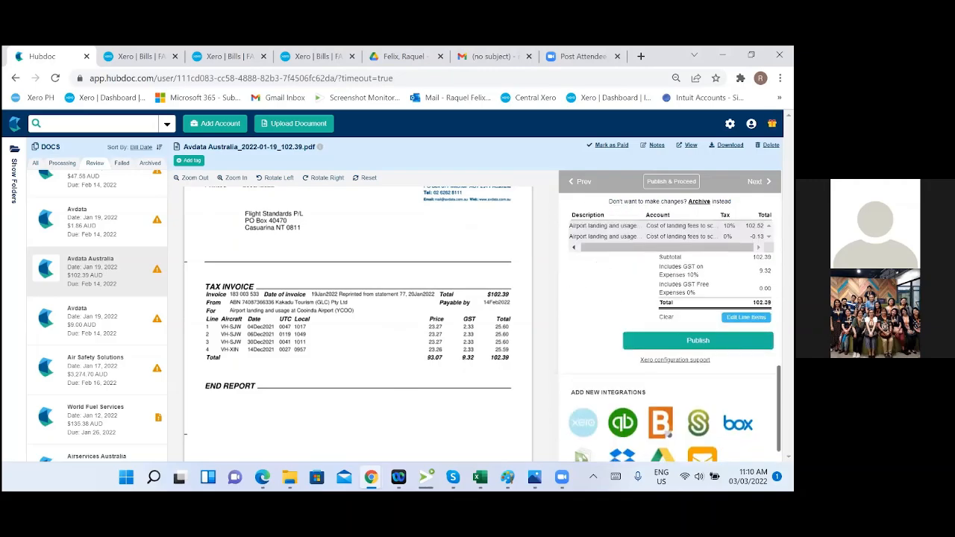
pyautogui.scroll(3, 668, 433)
pyautogui.scroll(2, 642, 296)
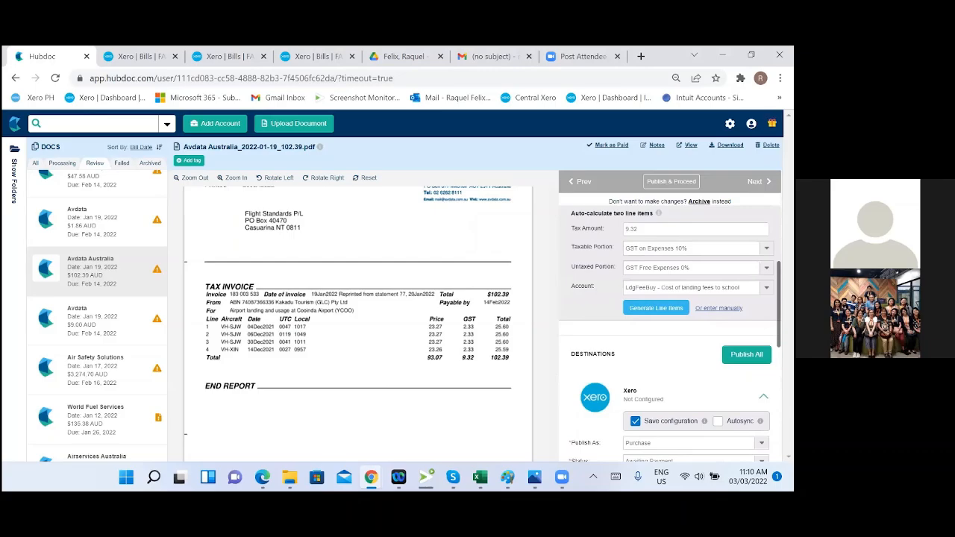
pyautogui.scroll(2, 668, 321)
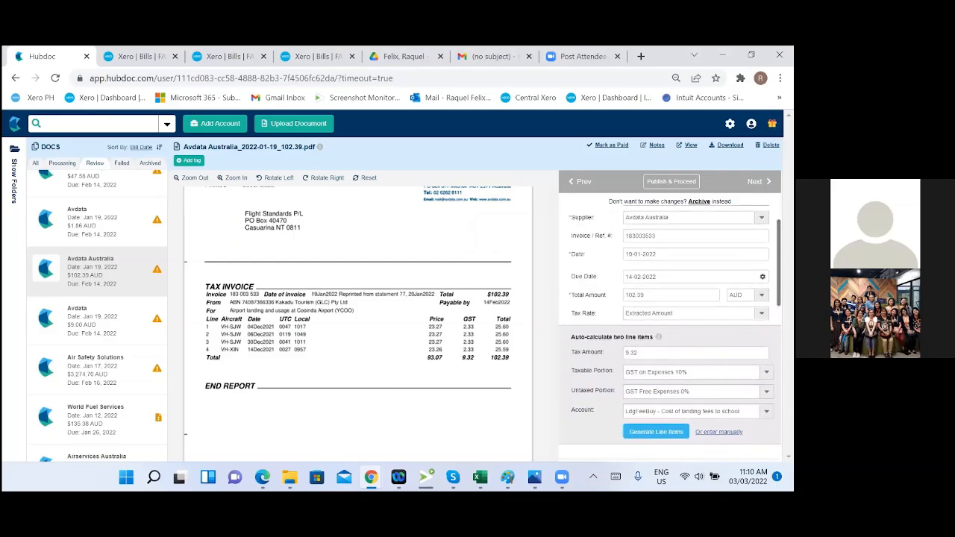
pyautogui.click(761, 314)
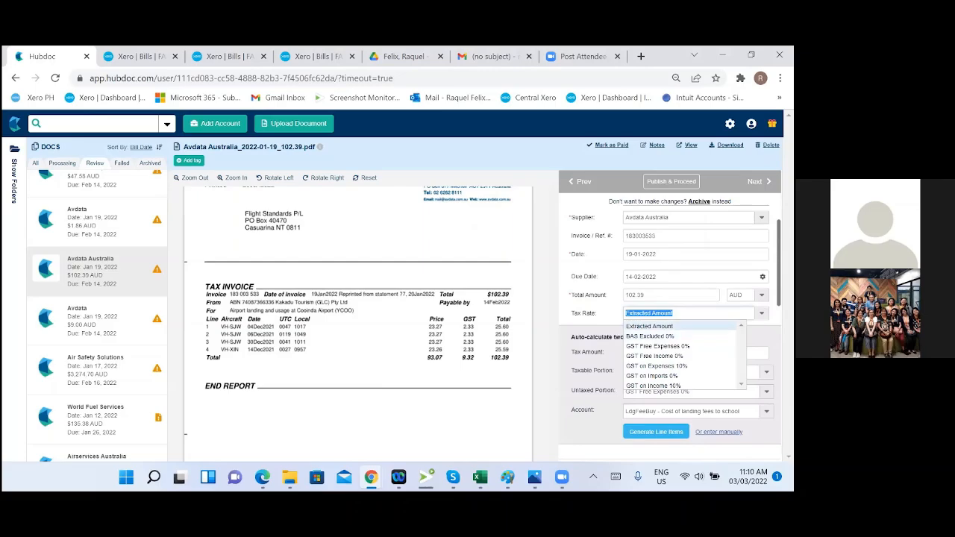
pyautogui.click(762, 314)
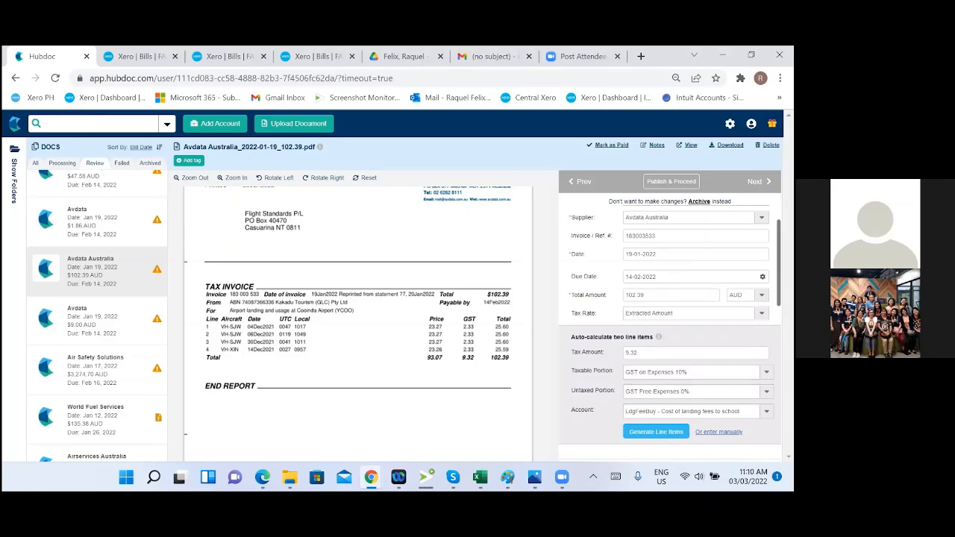
# Step: Publish the $102.39 Avdata Australia document with its two line items to Xero as a purchase awaiting payment
pyautogui.scroll(-2, 671, 321)
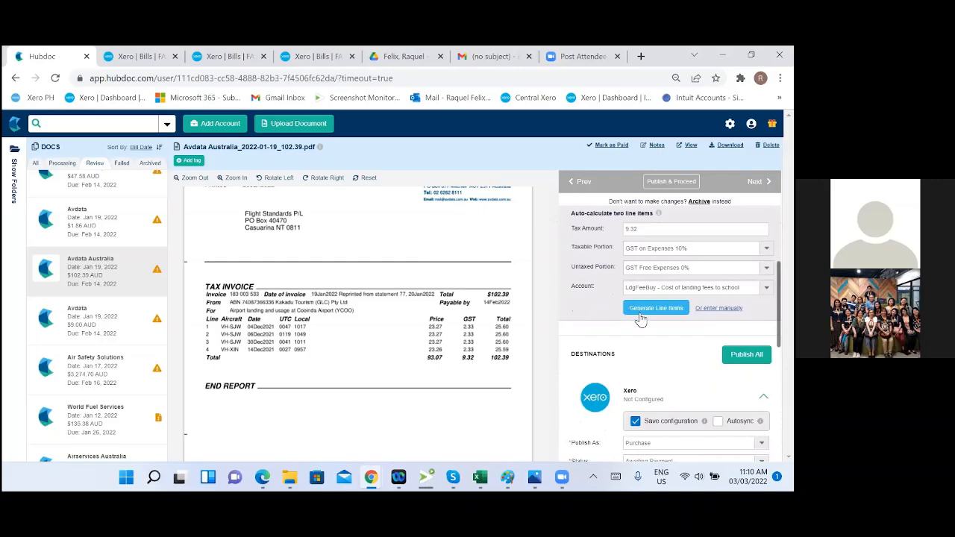
pyautogui.scroll(-5, 669, 433)
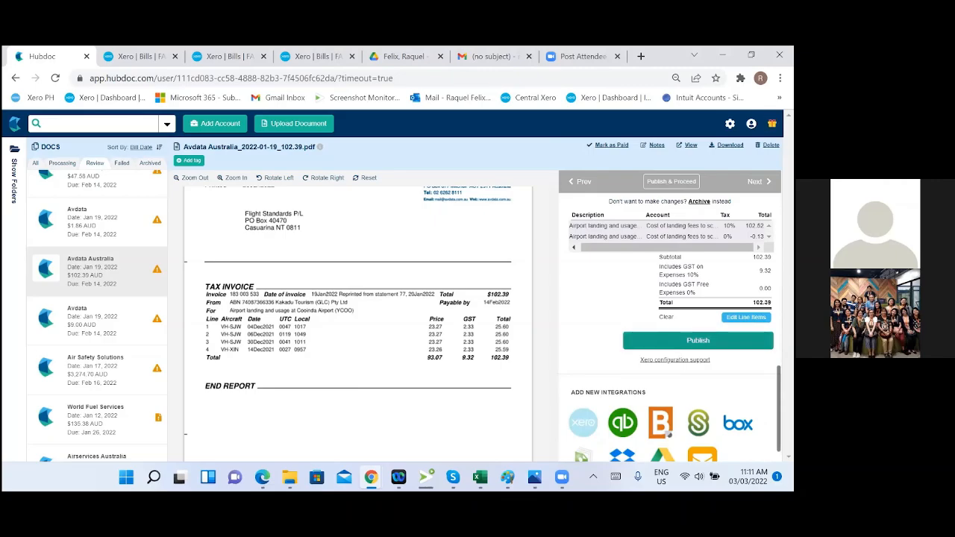
pyautogui.click(698, 340)
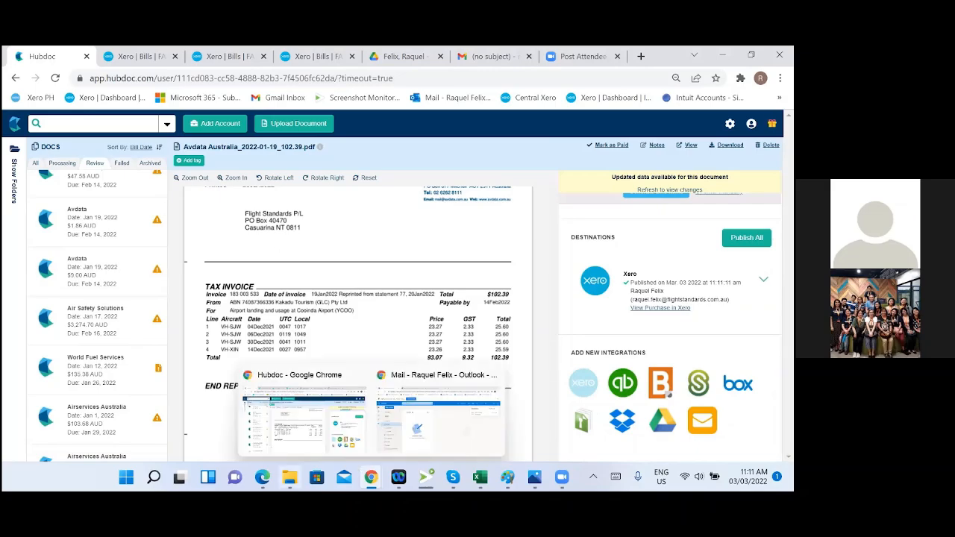
# Step: Switch to the Flight Standards General Summary PDF, read the aircraft charges, on-charging and fuel sections, and return to the published Hubdoc invoice
pyautogui.moveTo(290, 478)
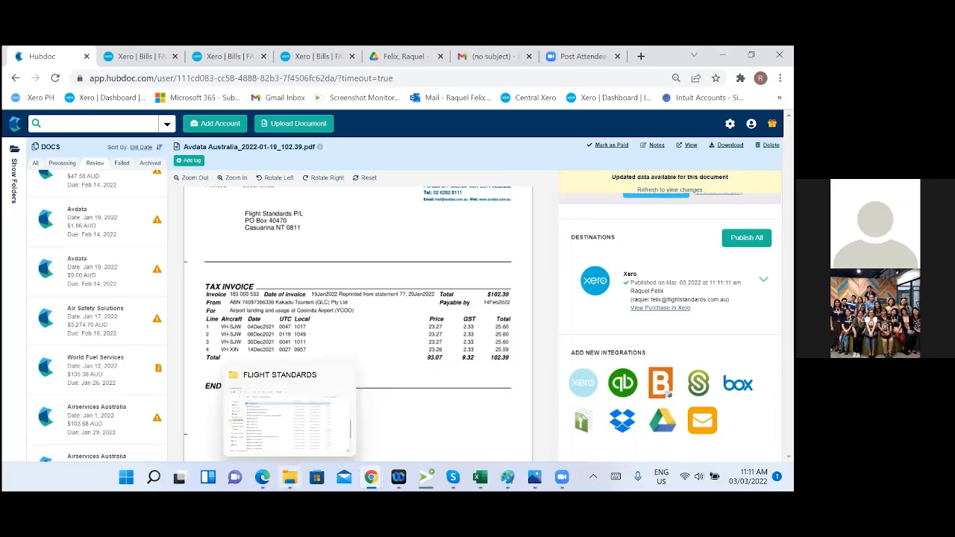
pyautogui.hotkey('alt', 'Tab')
pyautogui.hotkey('alt', 'Tab')
pyautogui.hotkey('alt', 'Tab')
pyautogui.hotkey('alt', 'Tab')
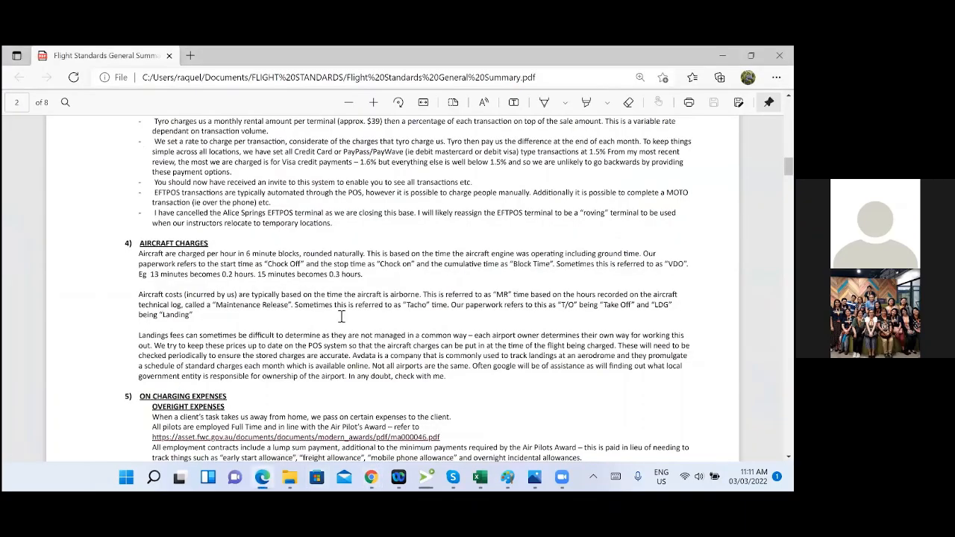
pyautogui.scroll(-2, 342, 316)
pyautogui.scroll(-5, 342, 316)
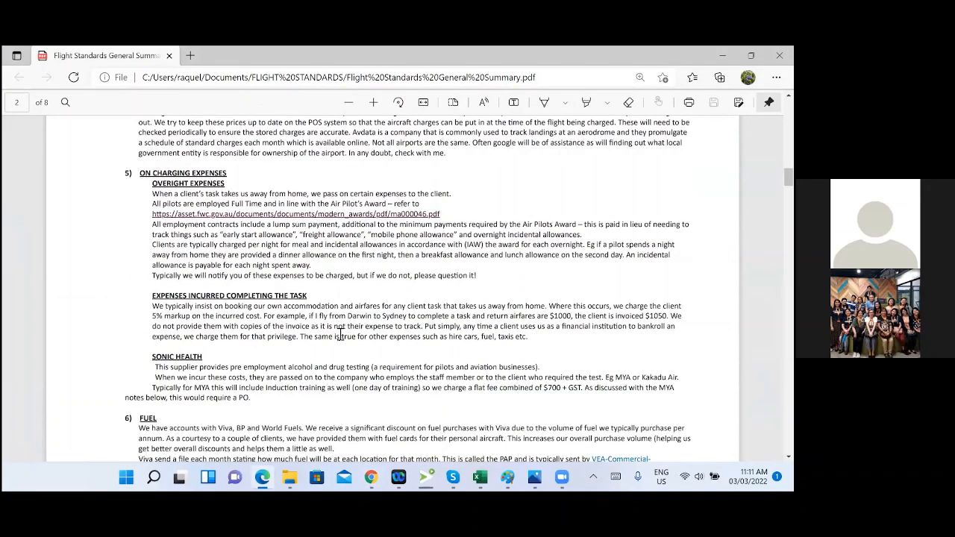
pyautogui.scroll(-2, 366, 358)
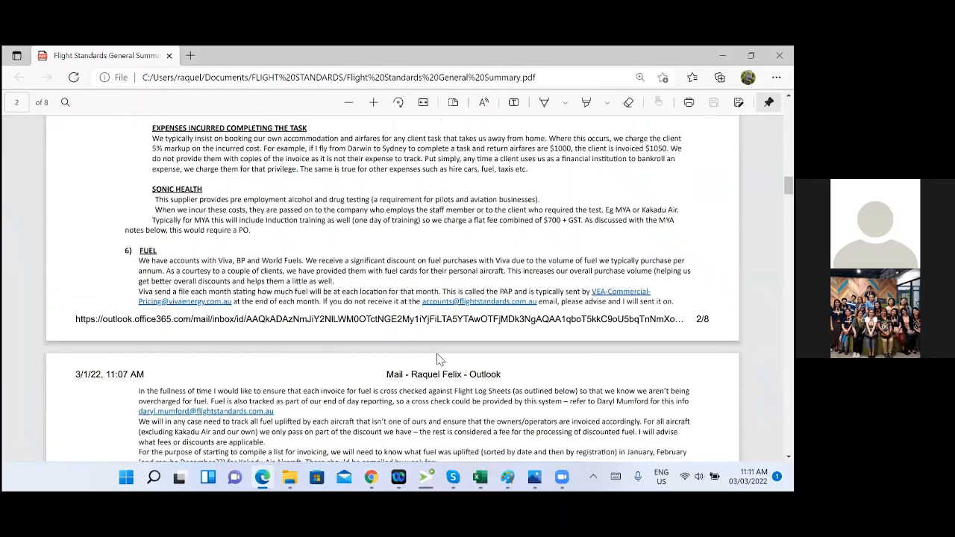
pyautogui.scroll(-1, 439, 360)
pyautogui.scroll(-4, 439, 359)
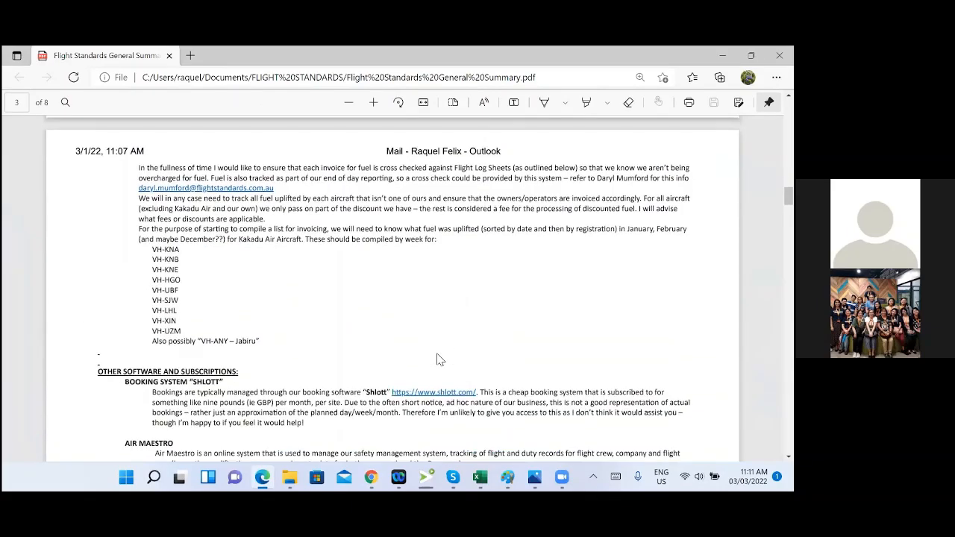
pyautogui.scroll(-1, 439, 359)
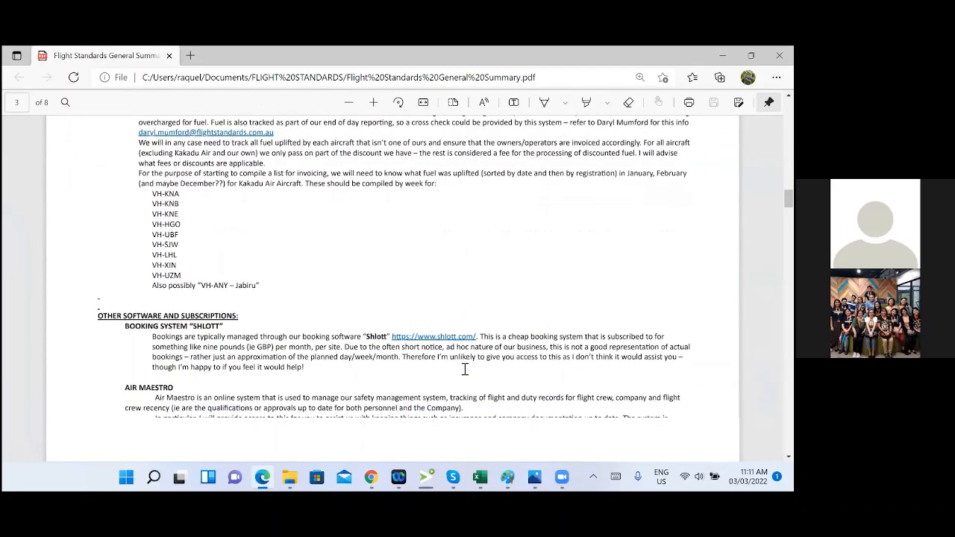
pyautogui.scroll(15, 468, 371)
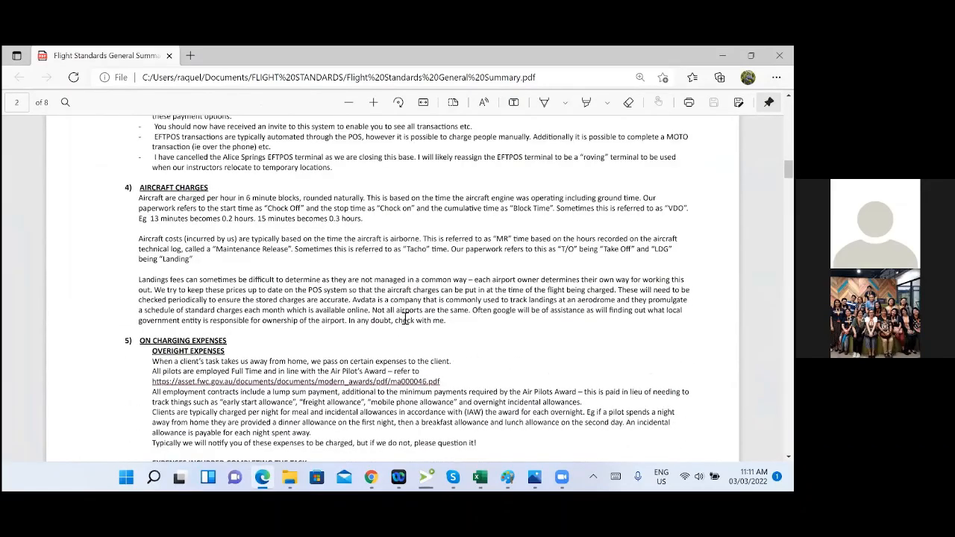
pyautogui.click(723, 56)
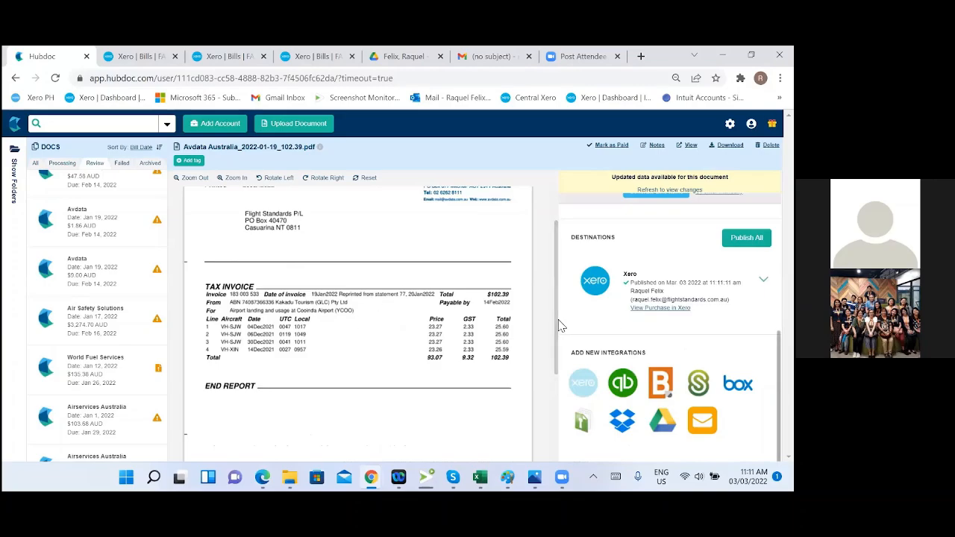
pyautogui.scroll(-1, 411, 354)
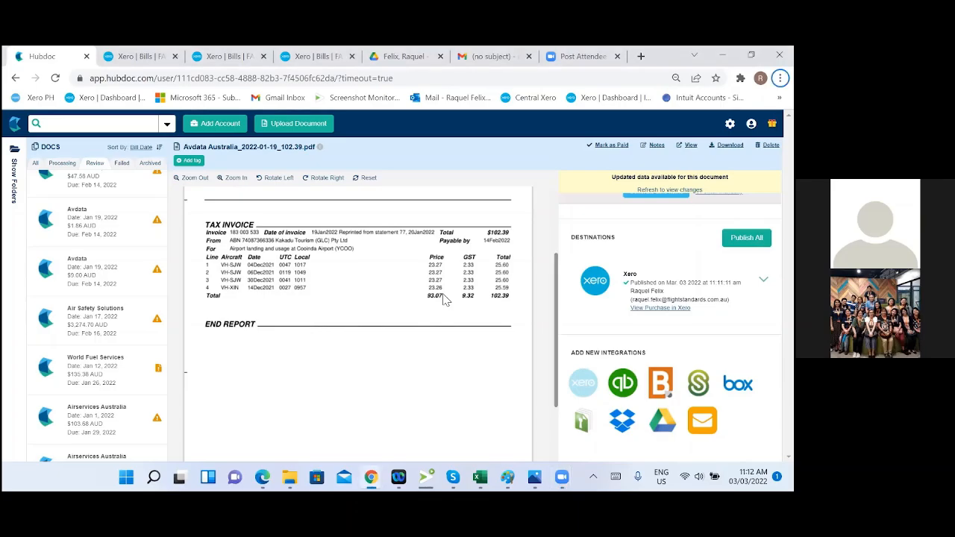
# Step: Switch to Xero and start a new Find and recode search in the FA Hybrid Trust organisation
pyautogui.click(134, 57)
pyautogui.scroll(1, 488, 221)
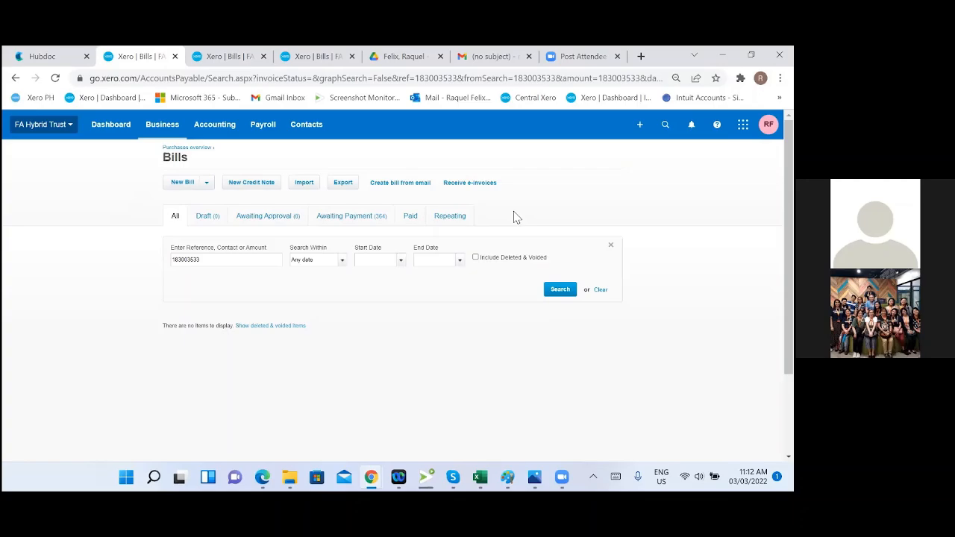
pyautogui.click(639, 125)
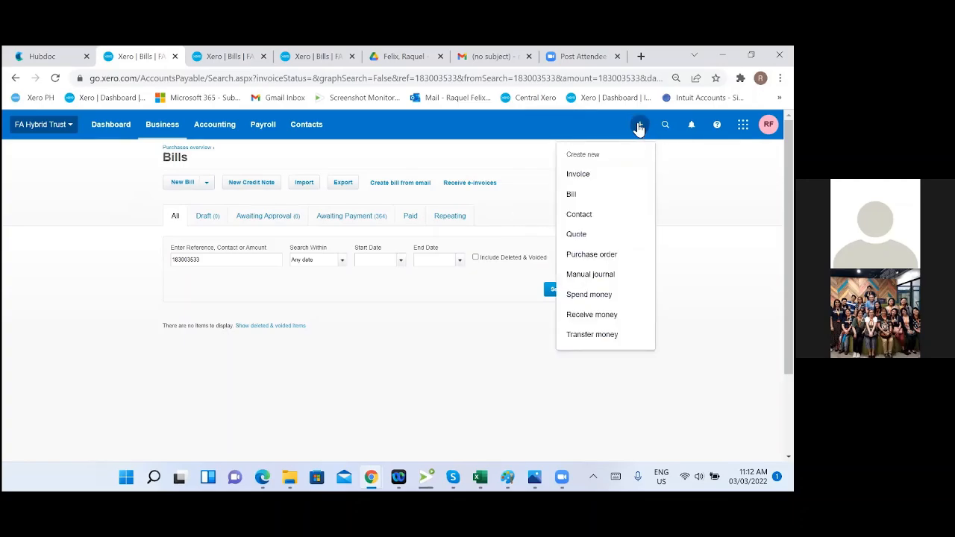
pyautogui.click(534, 143)
pyautogui.click(216, 126)
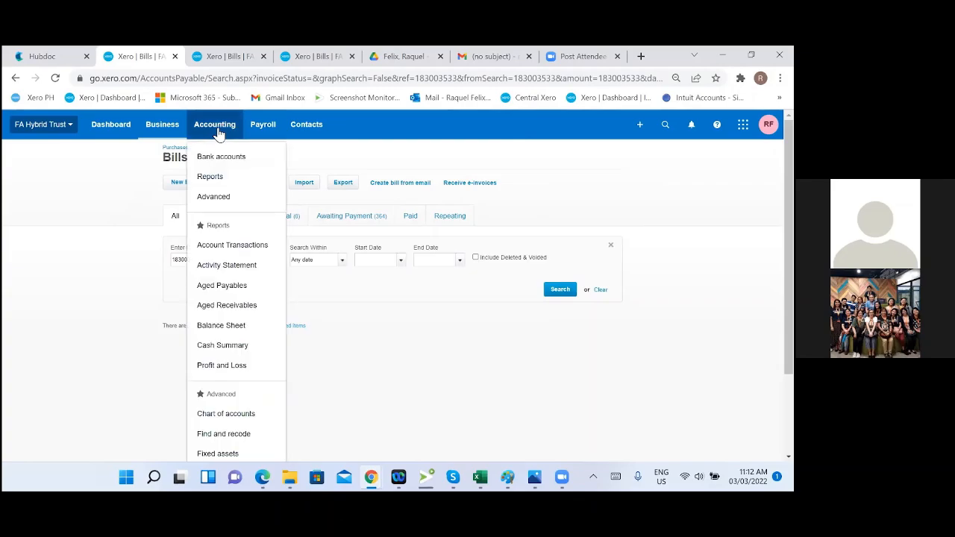
pyautogui.click(214, 433)
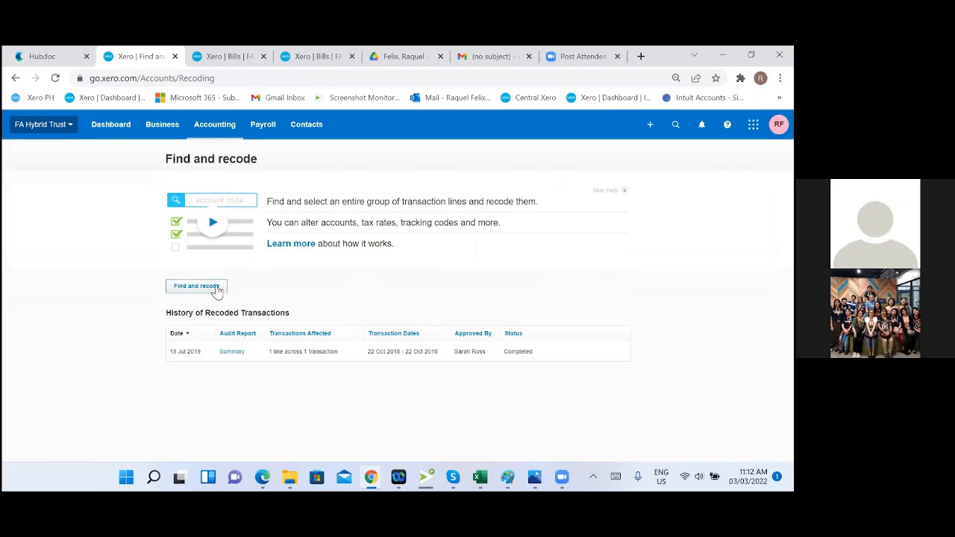
pyautogui.click(196, 286)
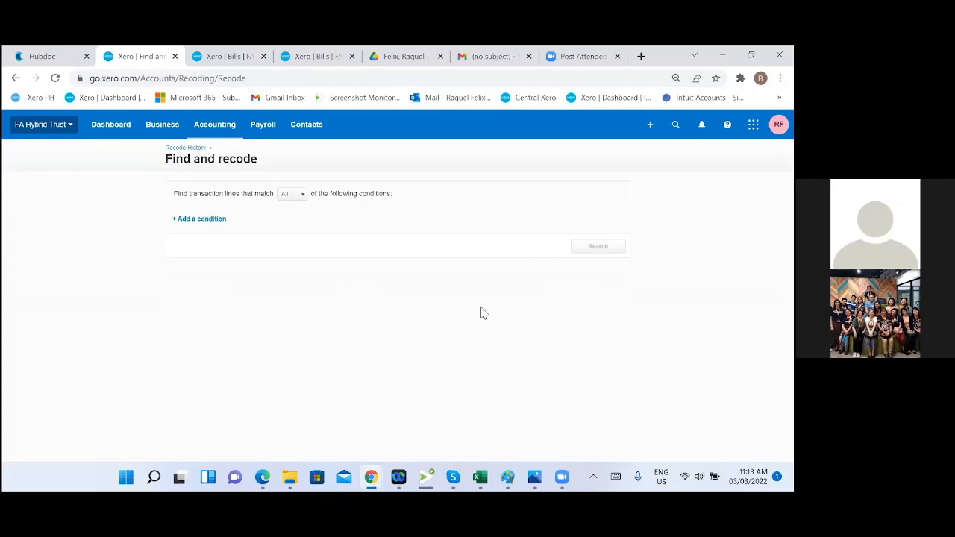
# Step: Add a date condition to the recode search covering 1 Oct 2021 to 3 Mar 2022
pyautogui.click(205, 218)
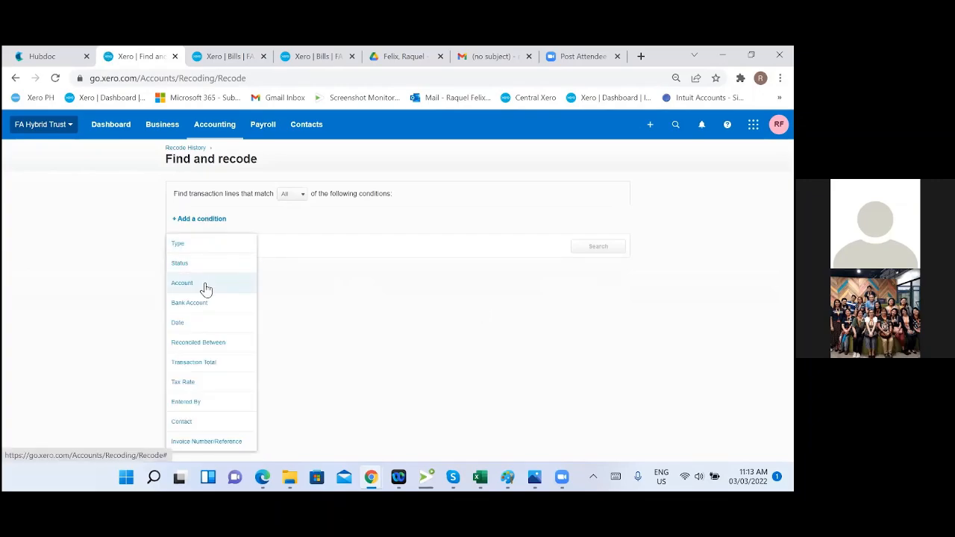
pyautogui.click(211, 323)
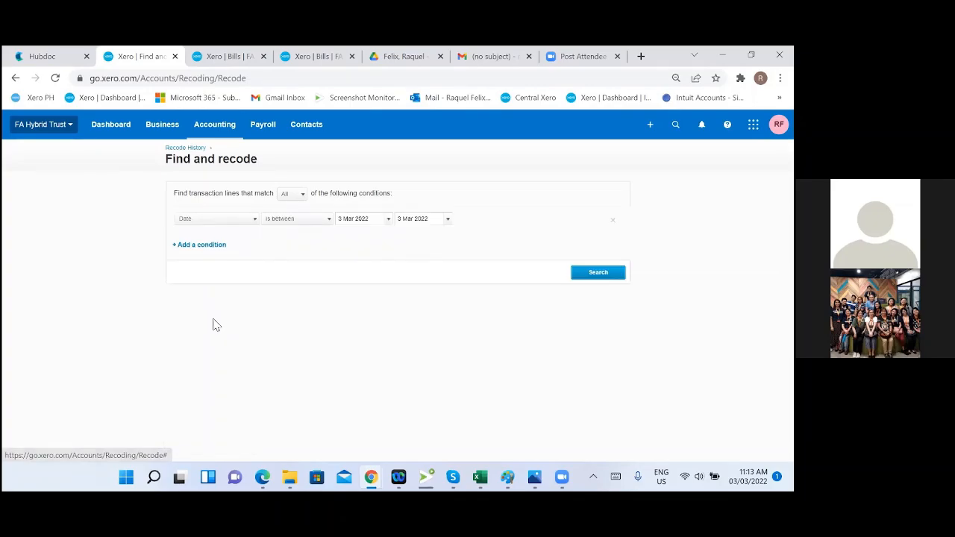
pyautogui.click(388, 219)
pyautogui.click(345, 237)
pyautogui.click(345, 236)
pyautogui.click(345, 237)
pyautogui.click(345, 236)
pyautogui.click(345, 237)
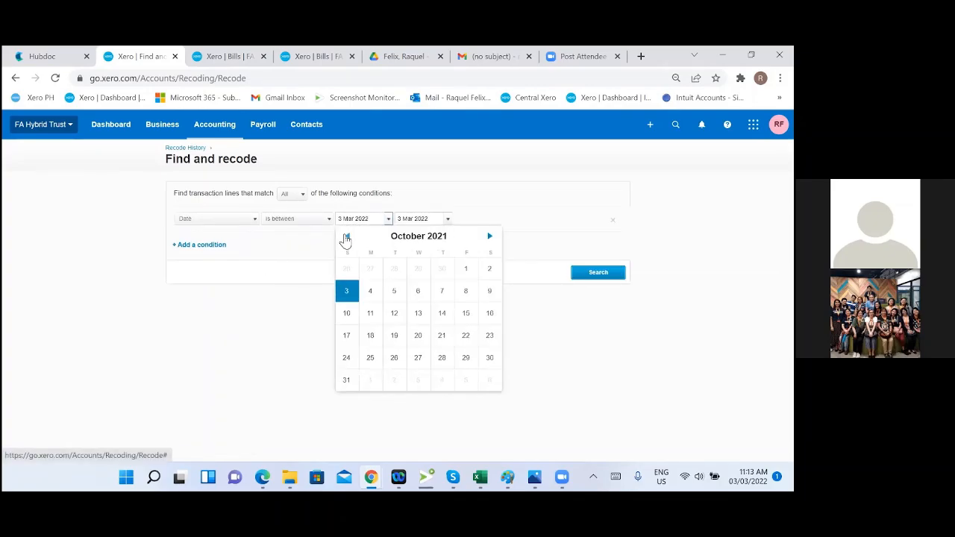
pyautogui.click(466, 270)
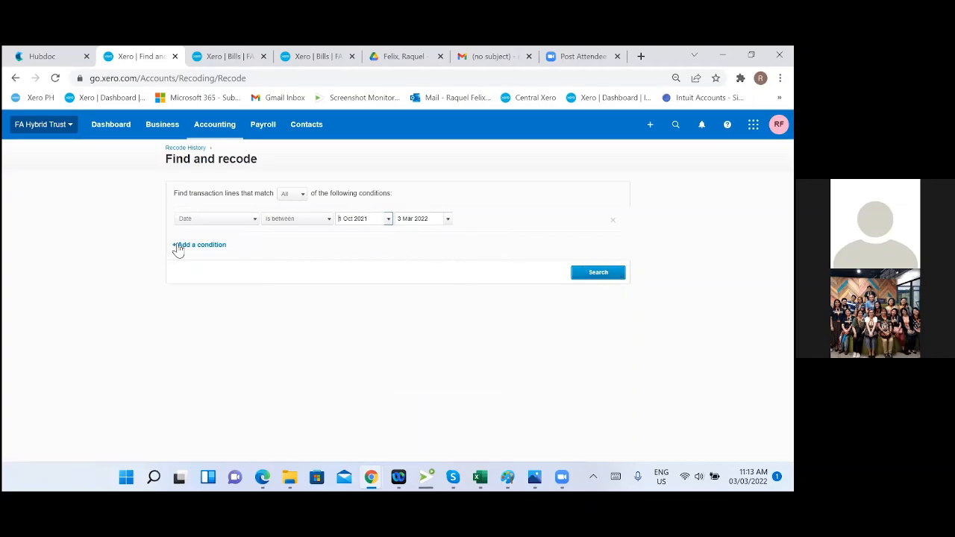
# Step: Add an account condition for the BN-Sales account and search for the matching transaction lines
pyautogui.click(209, 244)
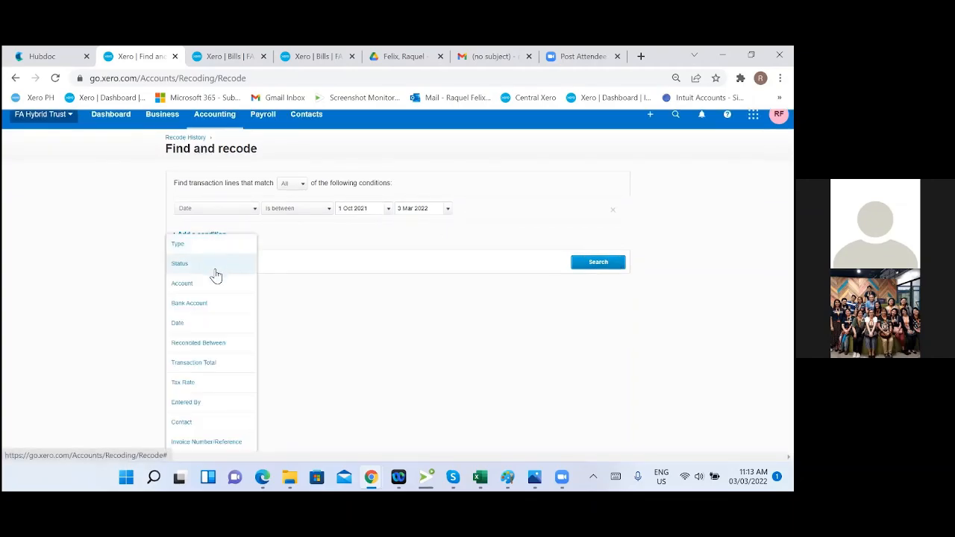
pyautogui.click(214, 287)
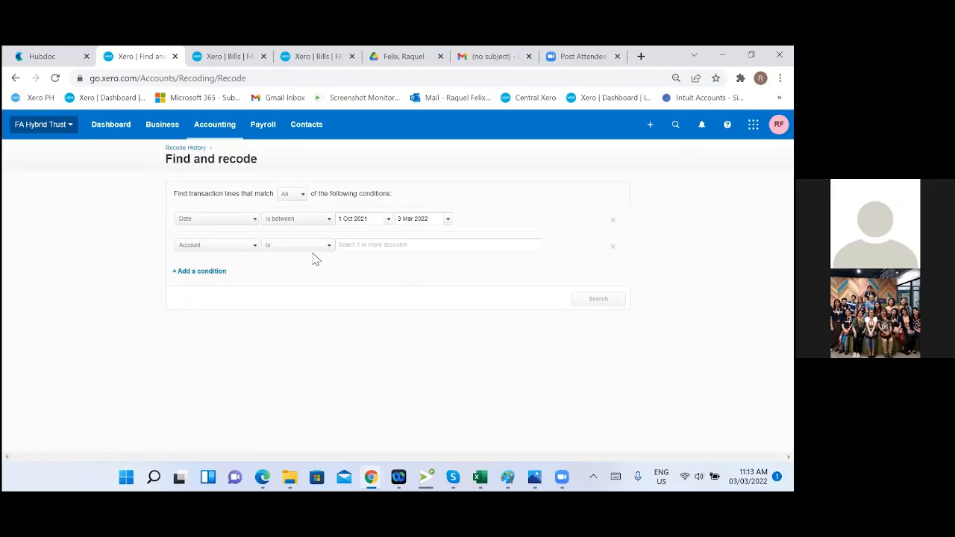
pyautogui.click(377, 245)
pyautogui.scroll(-3, 426, 341)
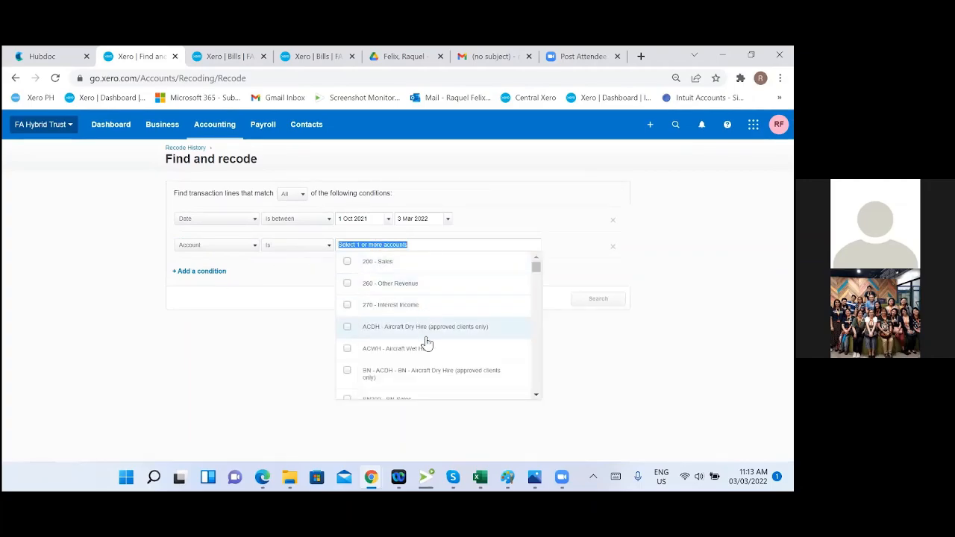
pyautogui.click(403, 276)
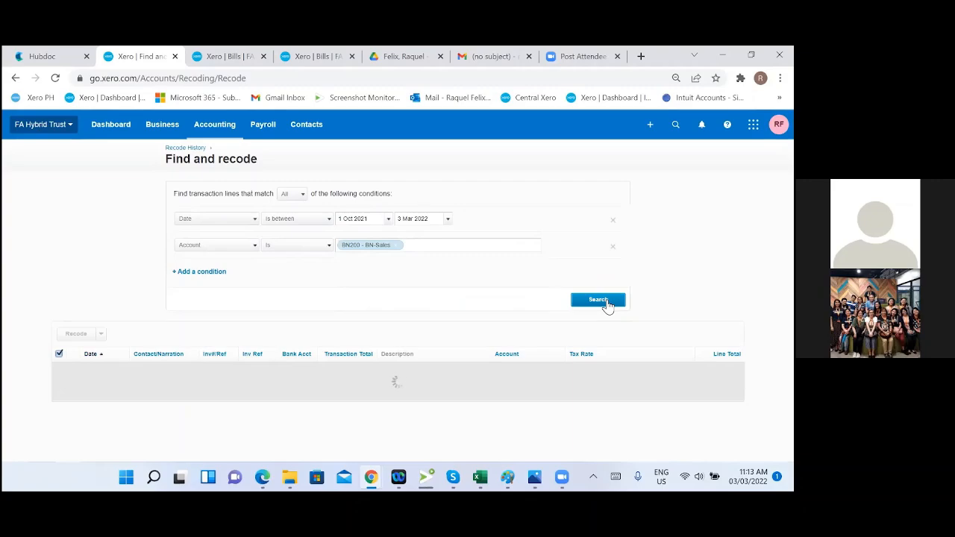
# Step: Select all transaction lines on the results page and start recoding their source transactions
pyautogui.scroll(-1, 437, 291)
pyautogui.scroll(-1, 441, 291)
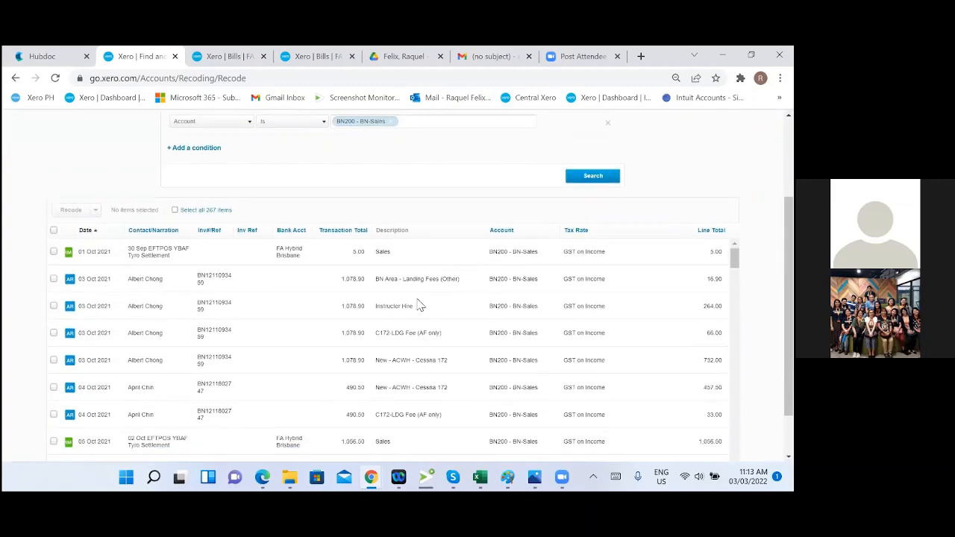
pyautogui.click(54, 230)
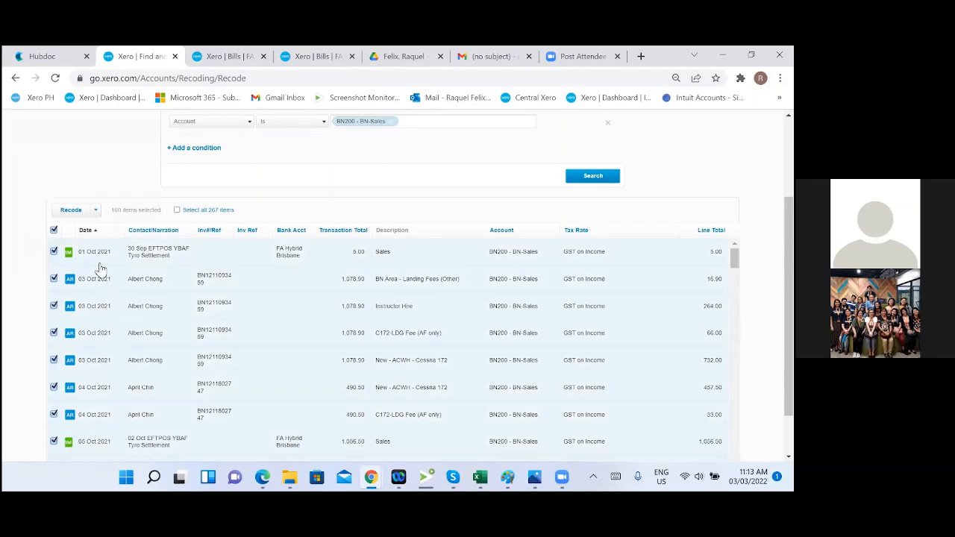
pyautogui.click(98, 213)
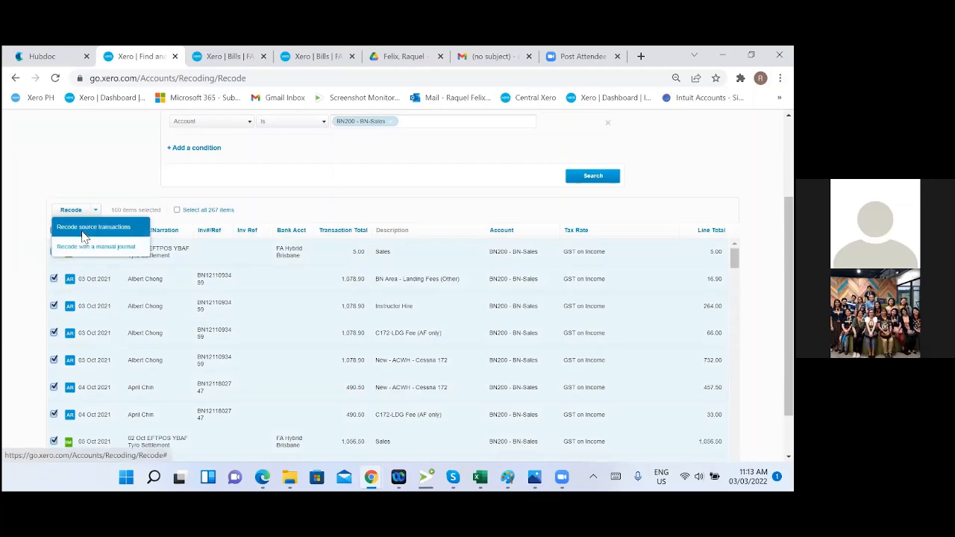
pyautogui.click(81, 228)
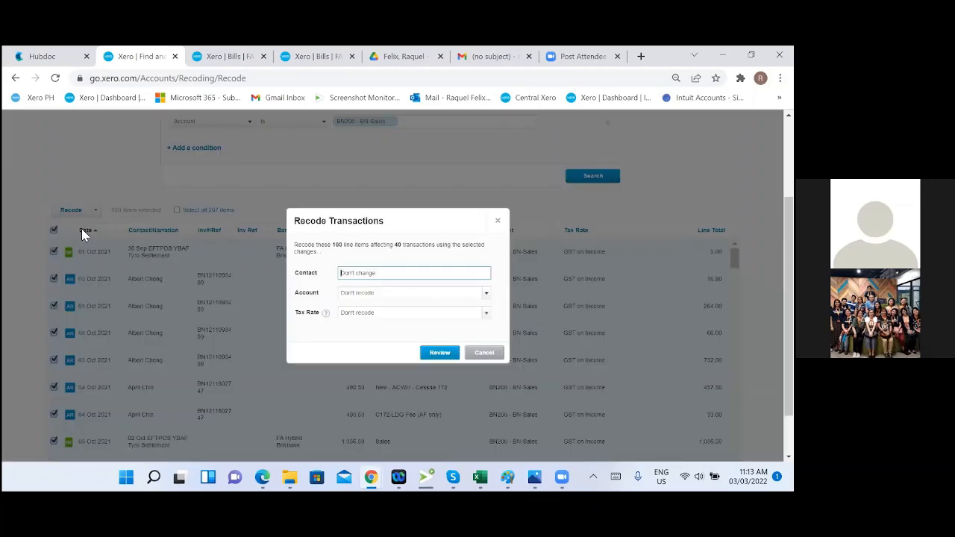
# Step: Set the recode account to 200 - Sales, leaving the contact unchanged
pyautogui.click(429, 285)
pyautogui.click(439, 273)
pyautogui.click(353, 292)
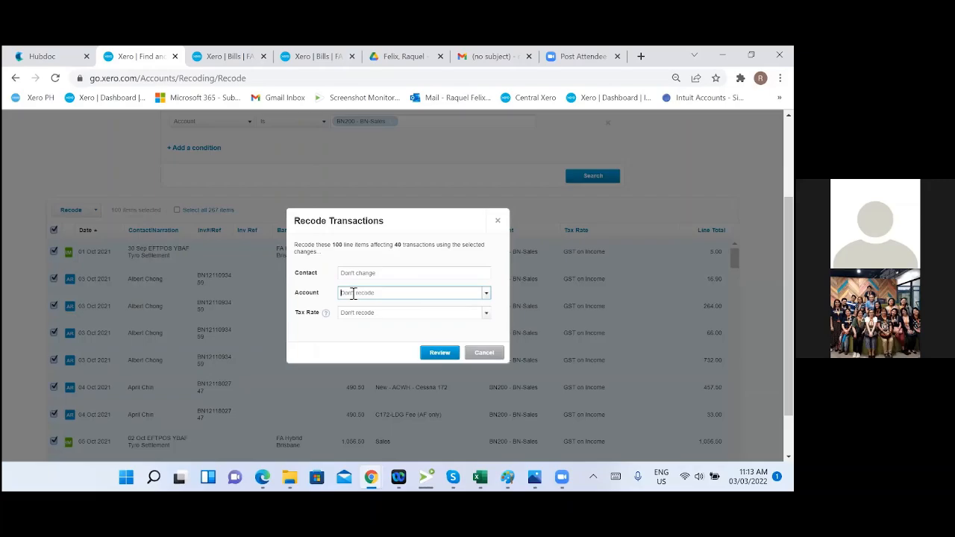
pyautogui.click(485, 294)
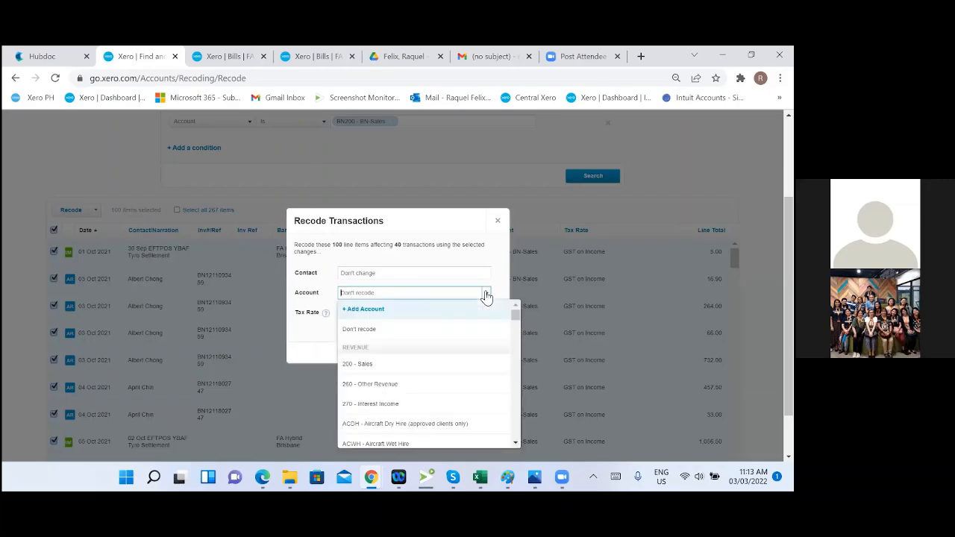
pyautogui.click(423, 364)
pyautogui.click(365, 346)
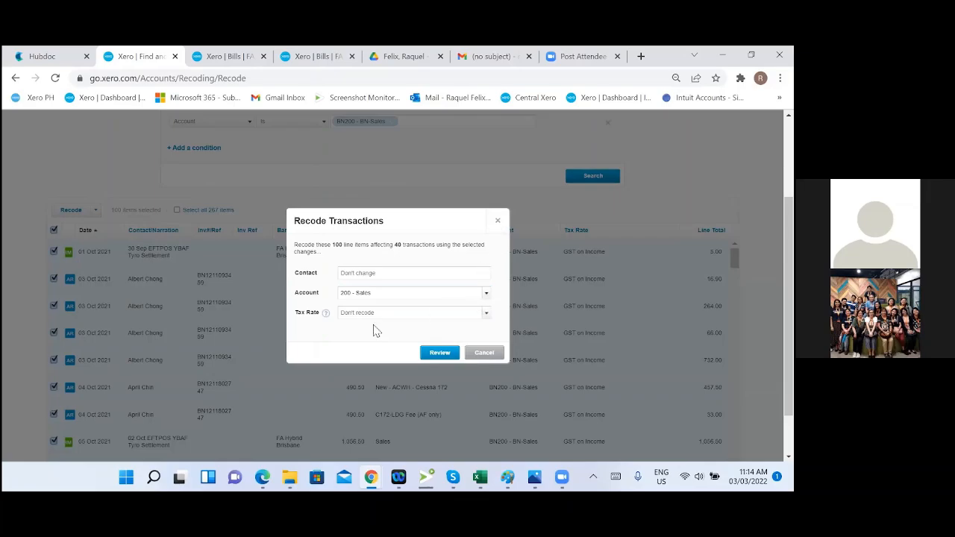
# Step: Check the available tax rate options, discard the recode without reviewing it, and go to the organisation dashboard
pyautogui.click(486, 317)
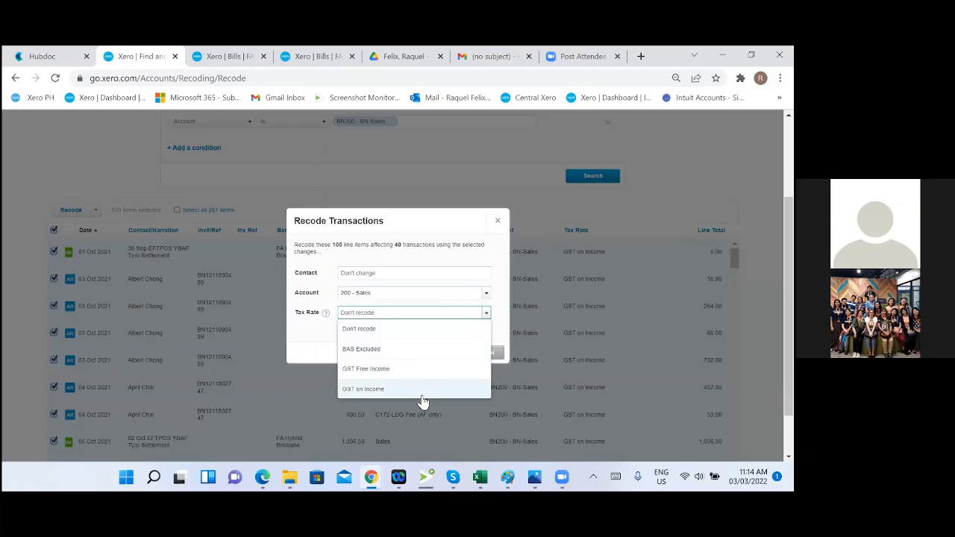
pyautogui.click(301, 342)
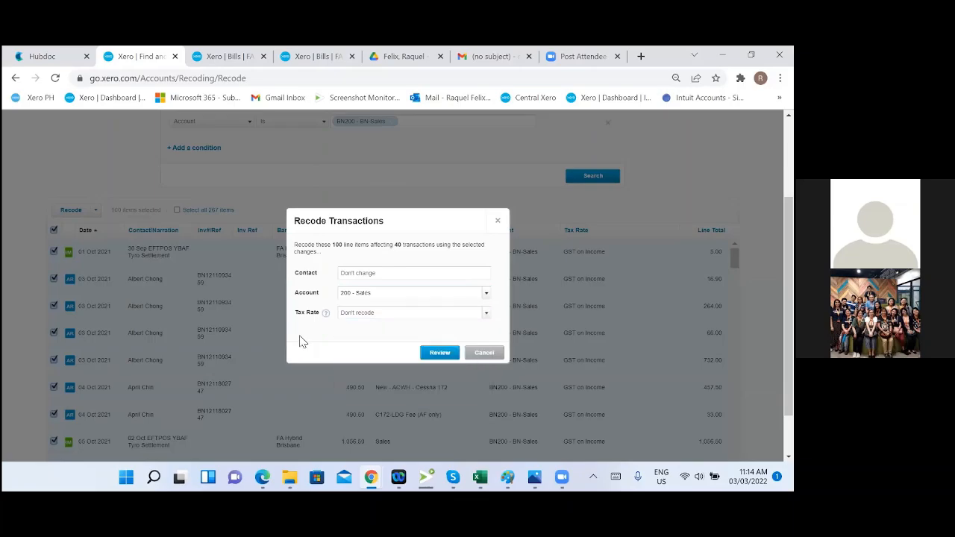
pyautogui.click(499, 224)
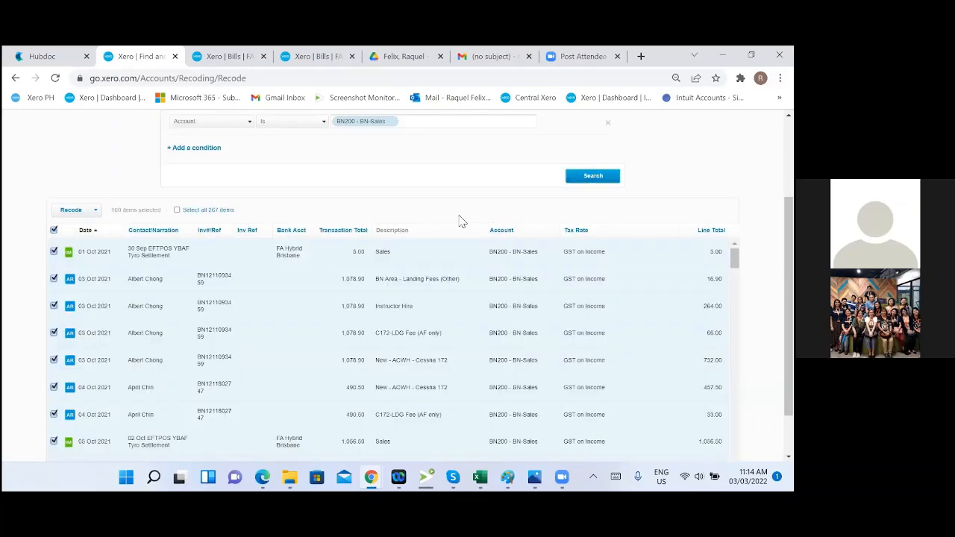
pyautogui.scroll(2, 366, 224)
pyautogui.click(131, 126)
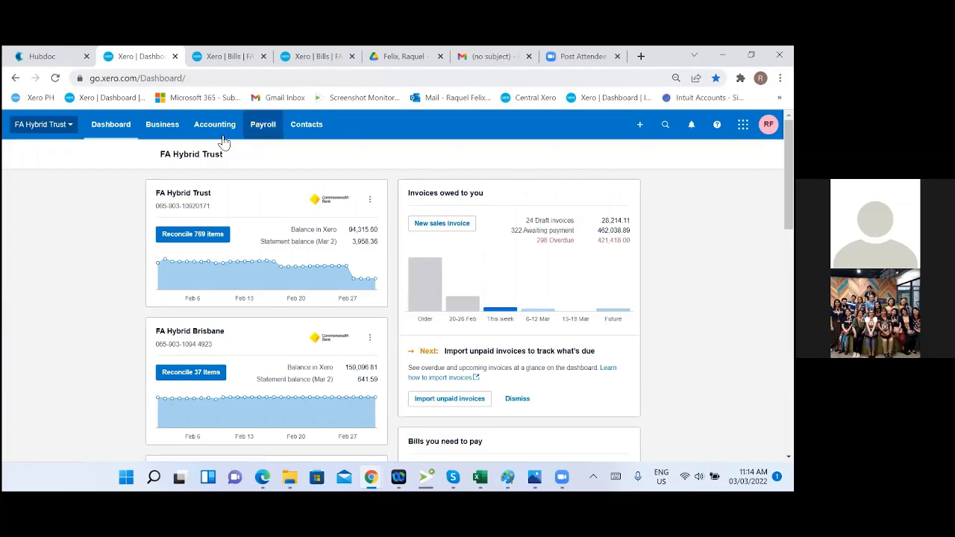
# Step: Switch to Hubdoc, open the Avdata invoice dated Jan 20, 2022 for $8.30, and read its line details
pyautogui.click(43, 59)
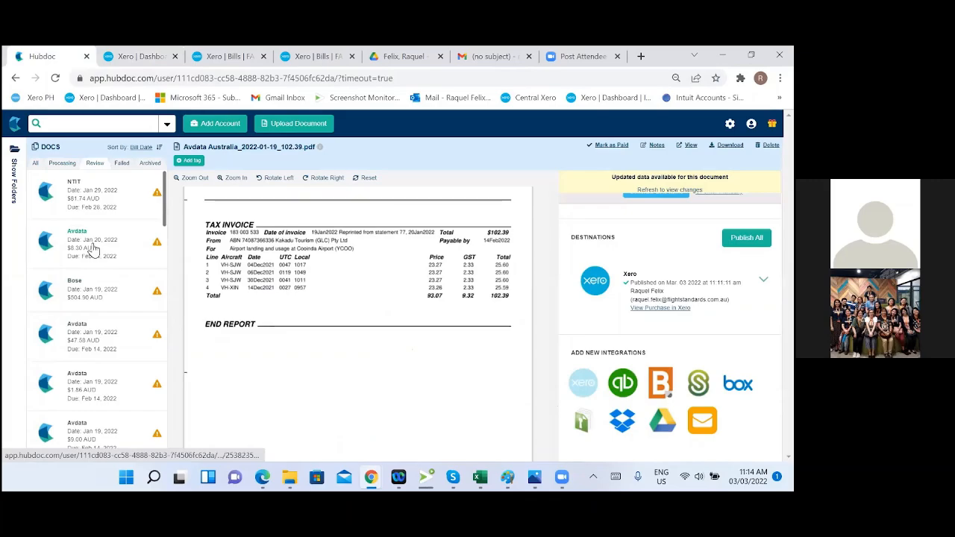
pyautogui.click(119, 248)
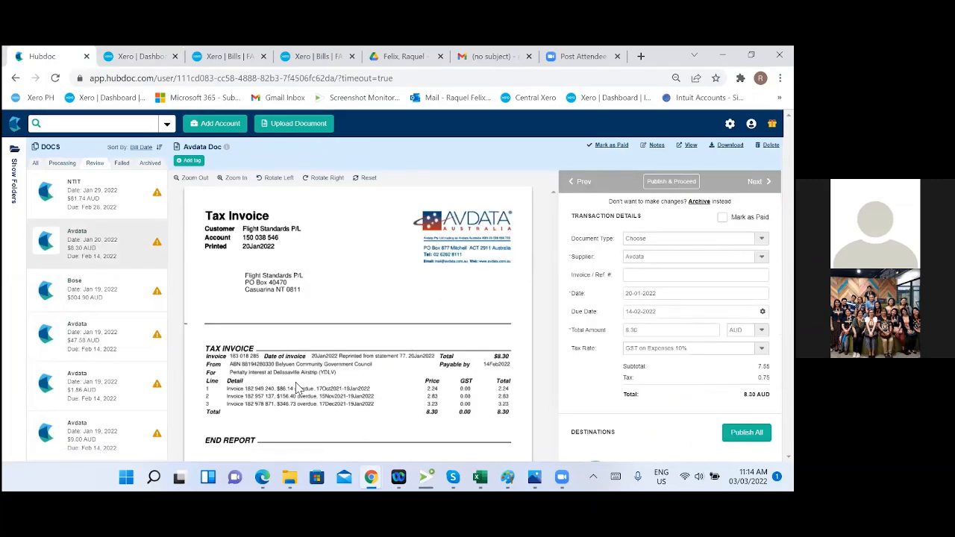
pyautogui.scroll(-3, 295, 387)
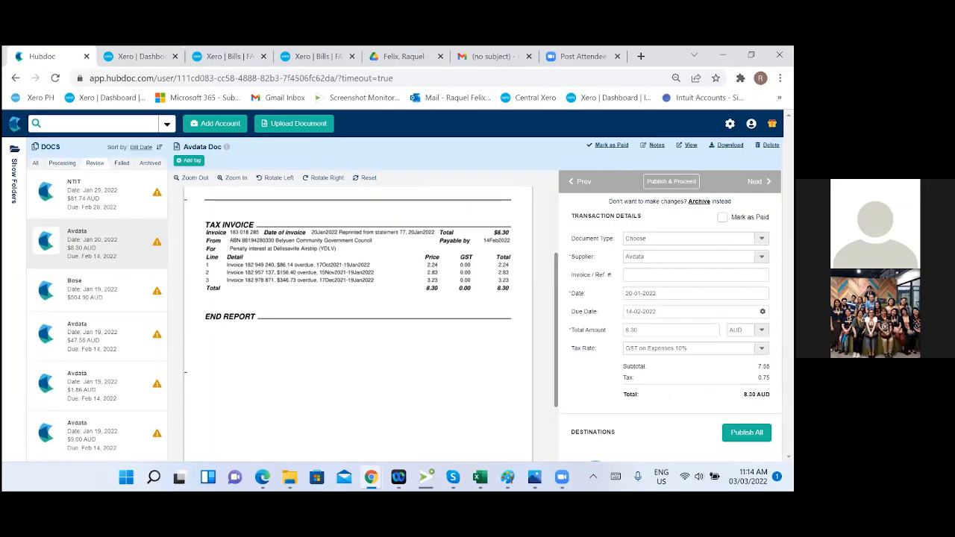
# Step: Switch to the ChartOfAccounts workbook in Excel and search it for "penalty"
pyautogui.moveTo(480, 478)
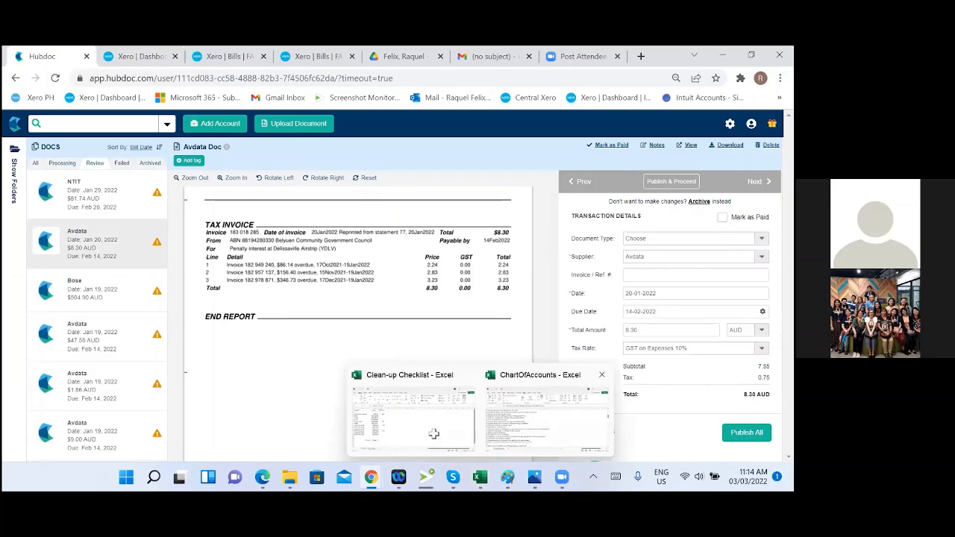
pyautogui.click(539, 426)
pyautogui.hotkey('ctrl', 'f')
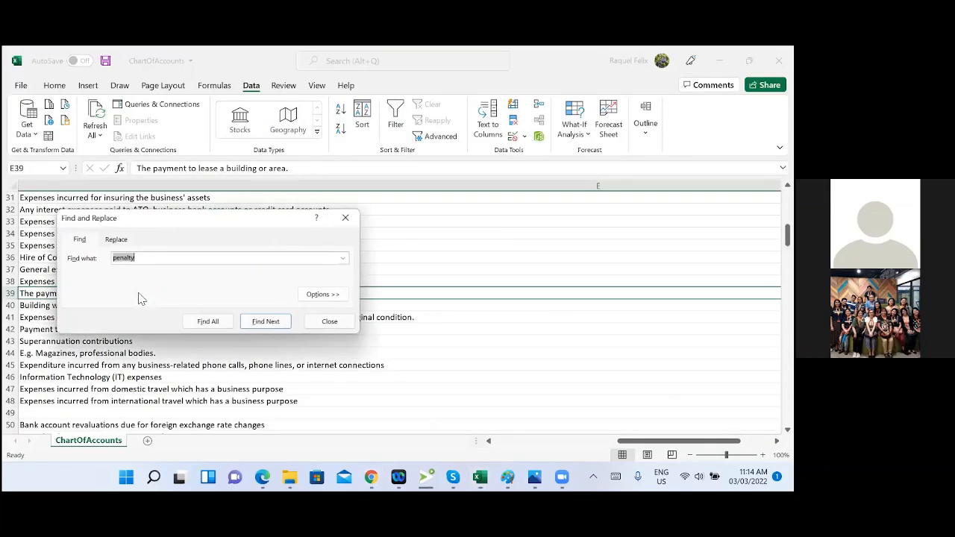
pyautogui.write('pe')
pyautogui.press('Return')
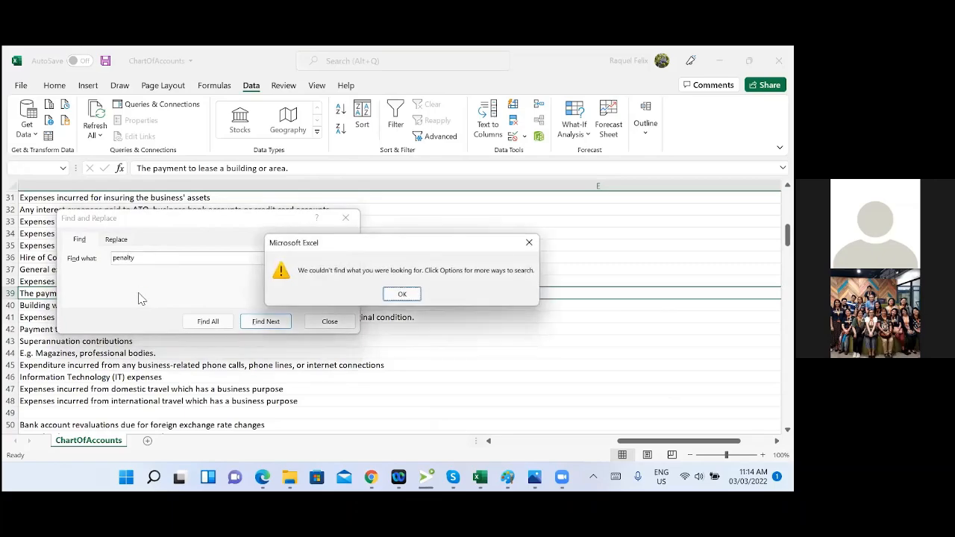
pyautogui.press('Return')
pyautogui.press('Escape')
# Step: Search the chart of accounts for "interest" through to the BN-Interest Expense entry and select its entire row
pyautogui.hotkey('ctrl', 'f')
pyautogui.write('i')
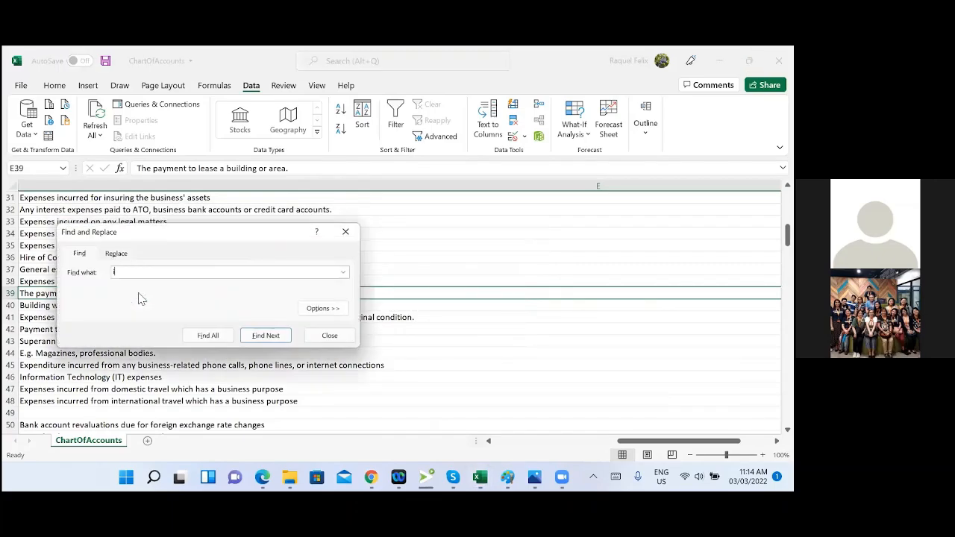
pyautogui.write('nterest')
pyautogui.press('Return')
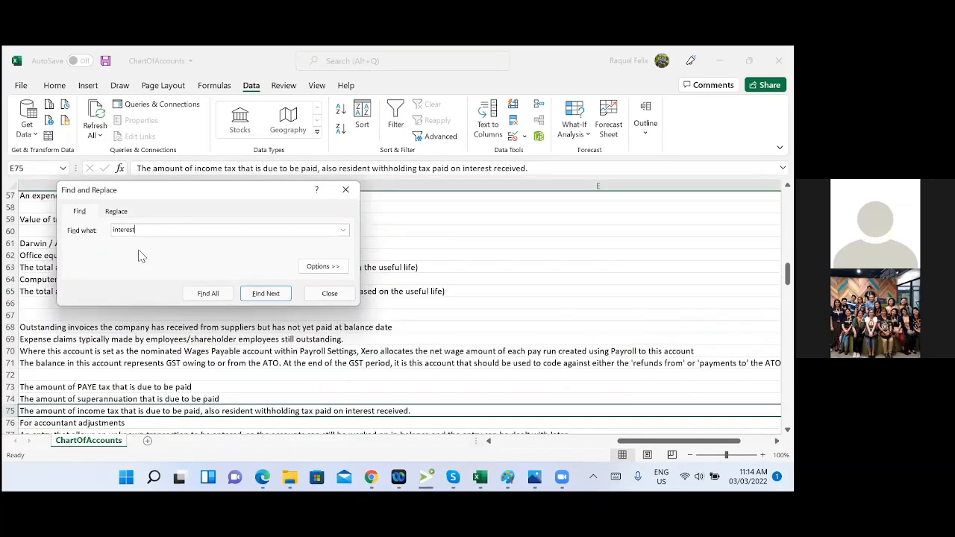
pyautogui.press('Return')
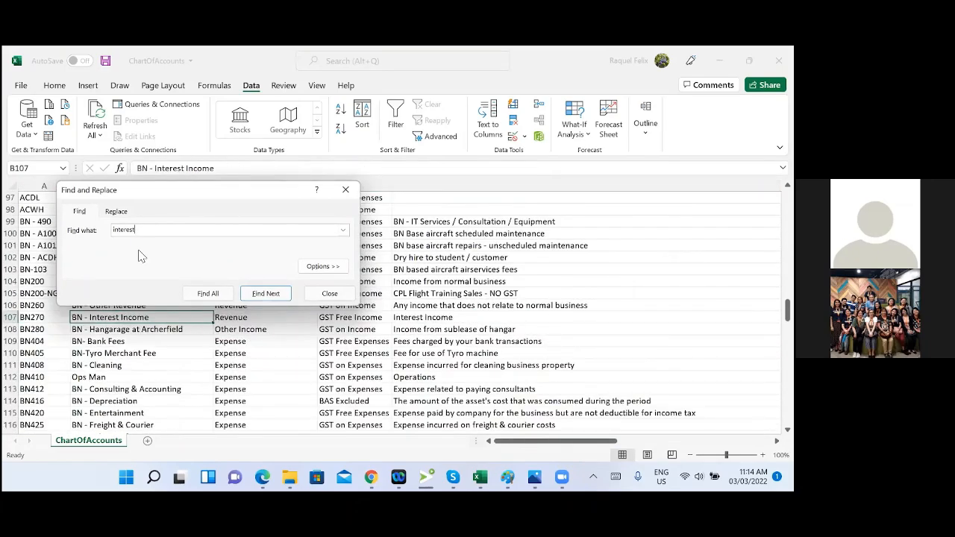
pyautogui.press('Return')
pyautogui.press('Return')
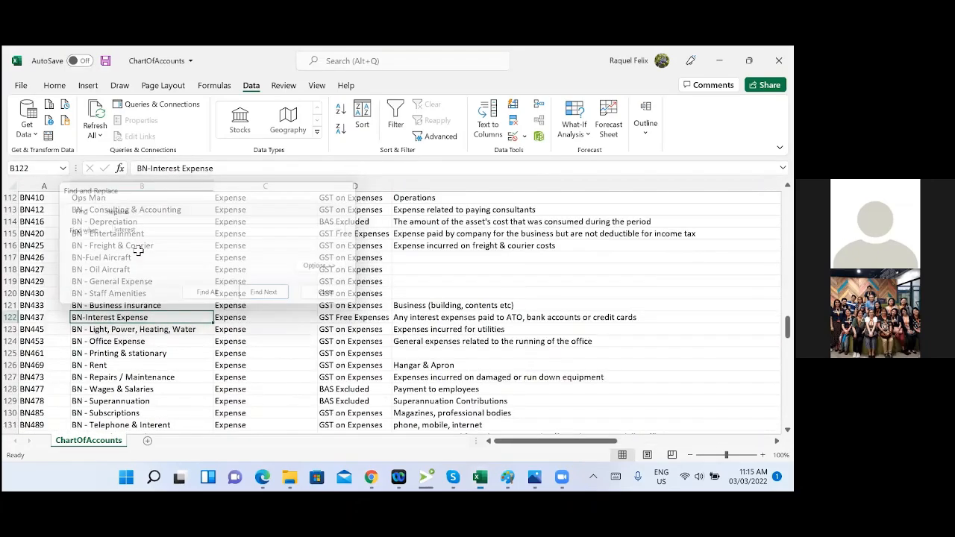
pyautogui.hotkey('shift', 'space')
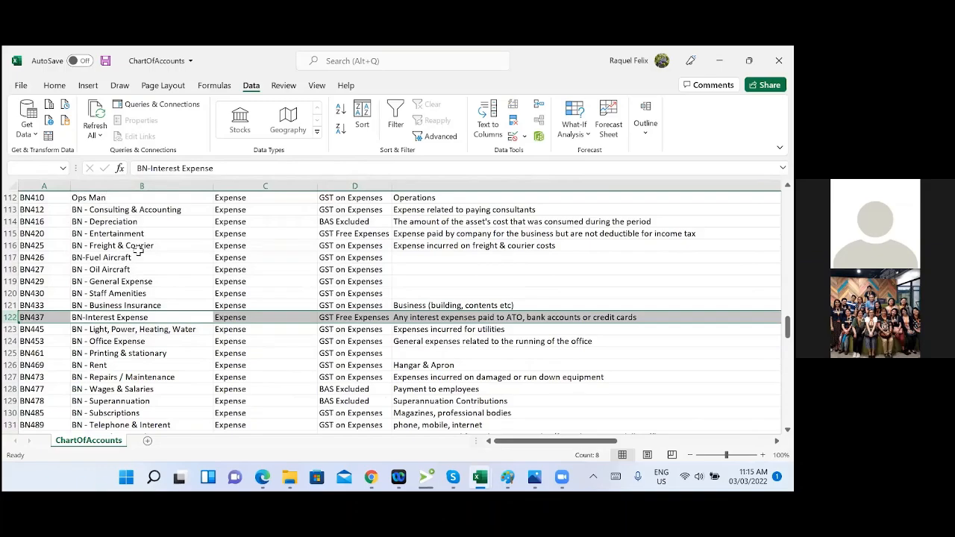
# Step: Switch to Xero, open FA Hybrid Trust's chart of accounts, and view the new account form without adding an account
pyautogui.hotkey('alt', 'Tab')
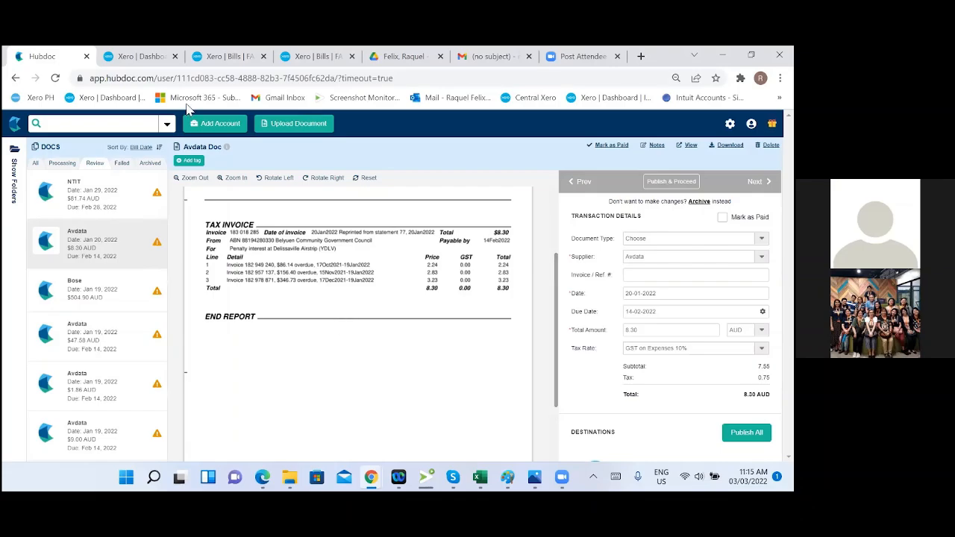
pyautogui.click(138, 58)
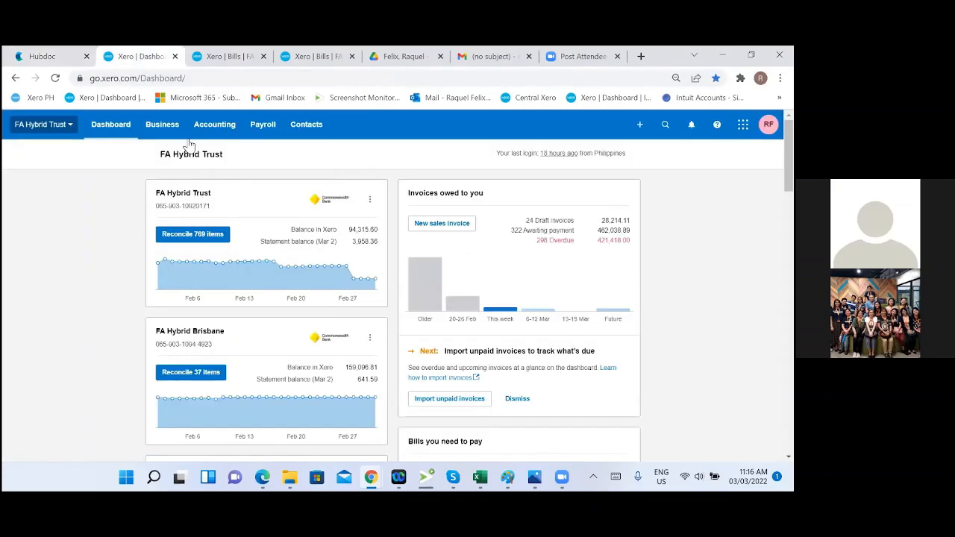
pyautogui.click(169, 130)
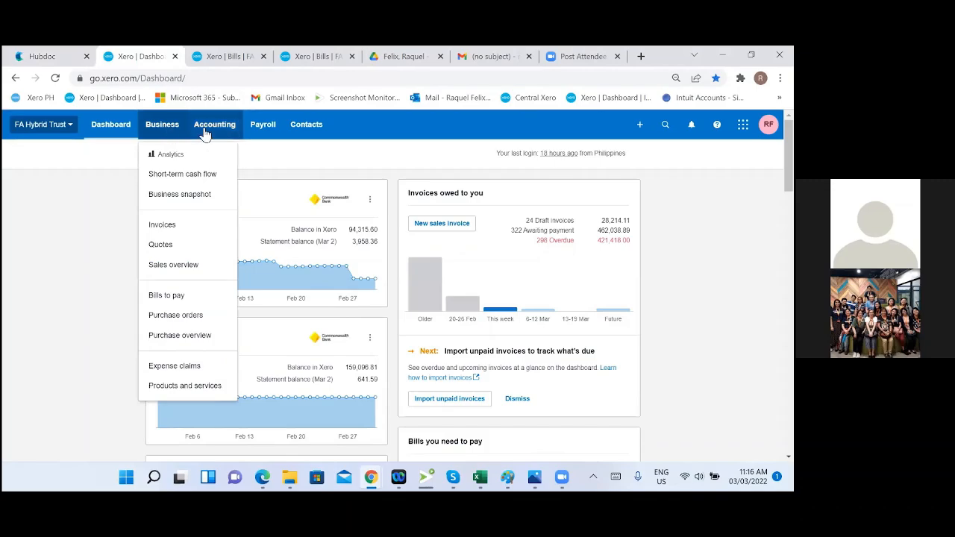
pyautogui.click(203, 132)
pyautogui.scroll(-2, 220, 392)
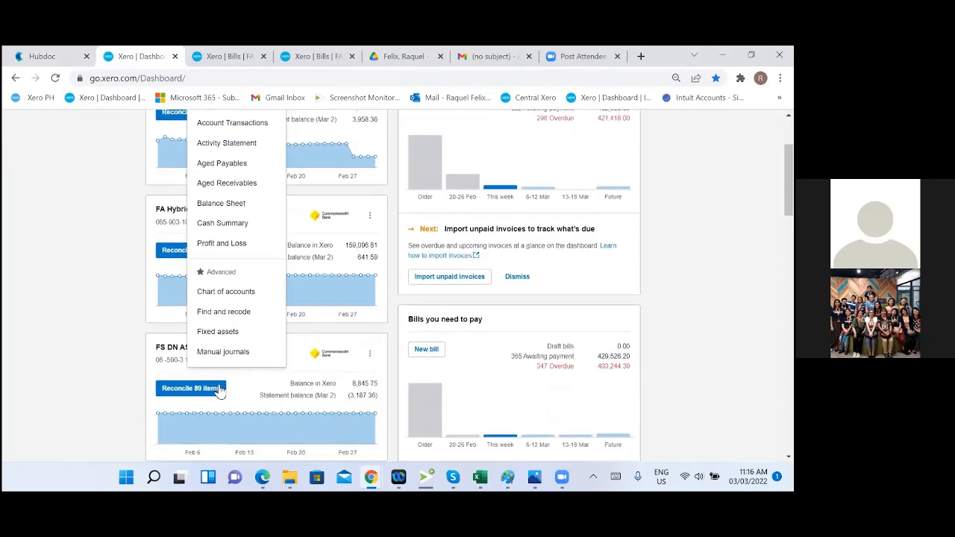
pyautogui.click(224, 292)
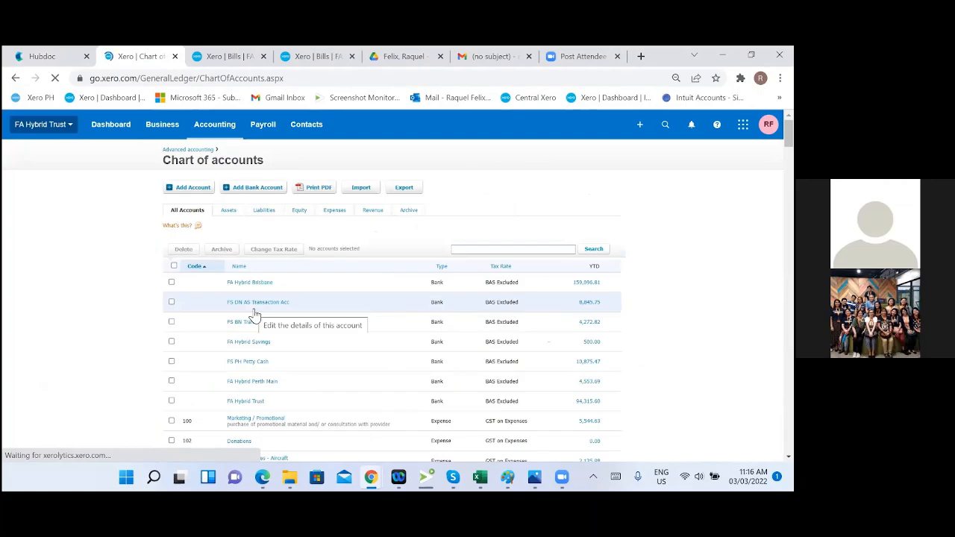
pyautogui.click(199, 190)
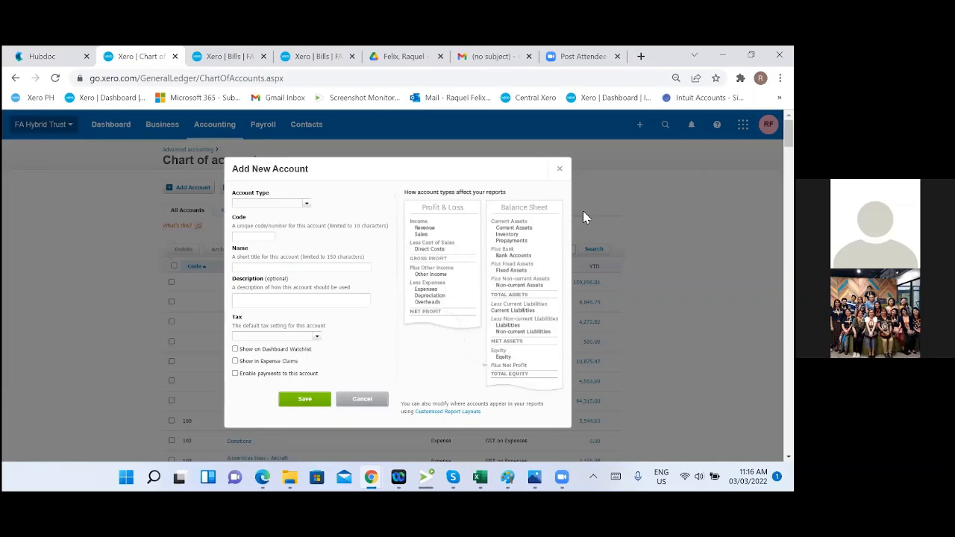
pyautogui.click(560, 169)
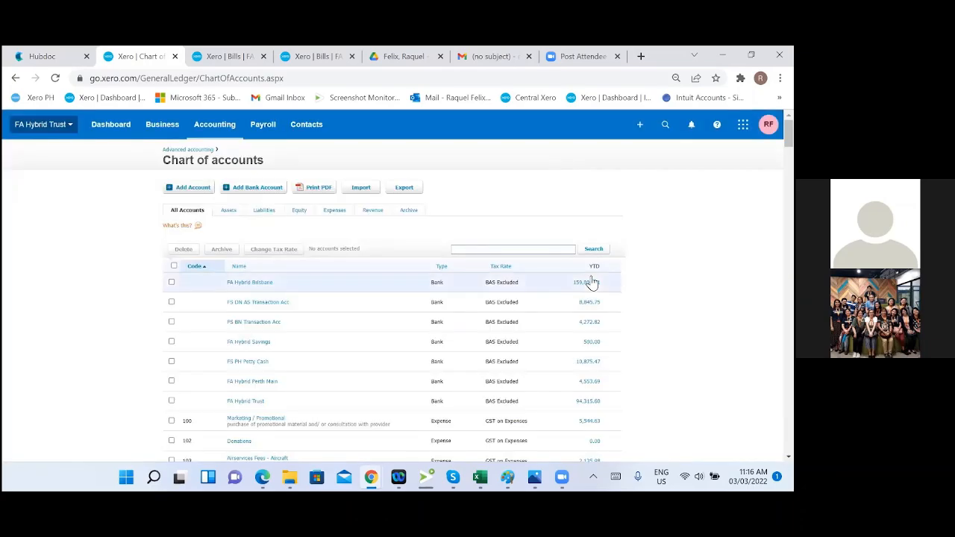
# Step: Examine the codes, names, account types and tax rates throughout the chart of accounts
pyautogui.scroll(-1, 481, 306)
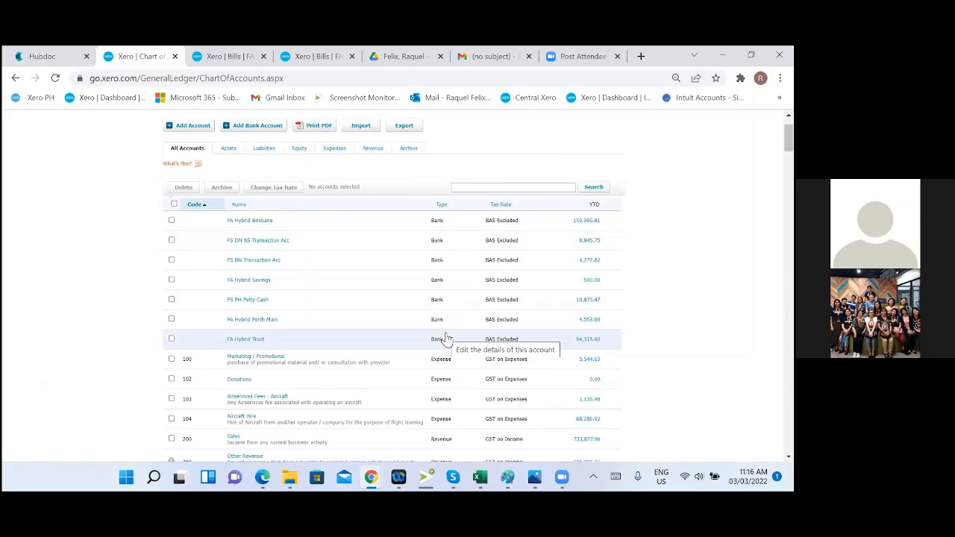
pyautogui.scroll(-1, 446, 339)
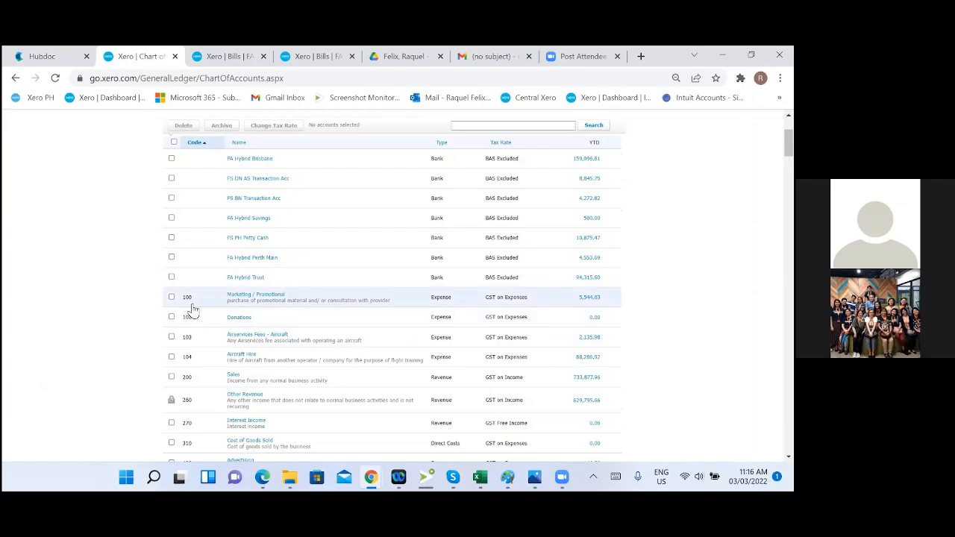
pyautogui.scroll(-3, 353, 313)
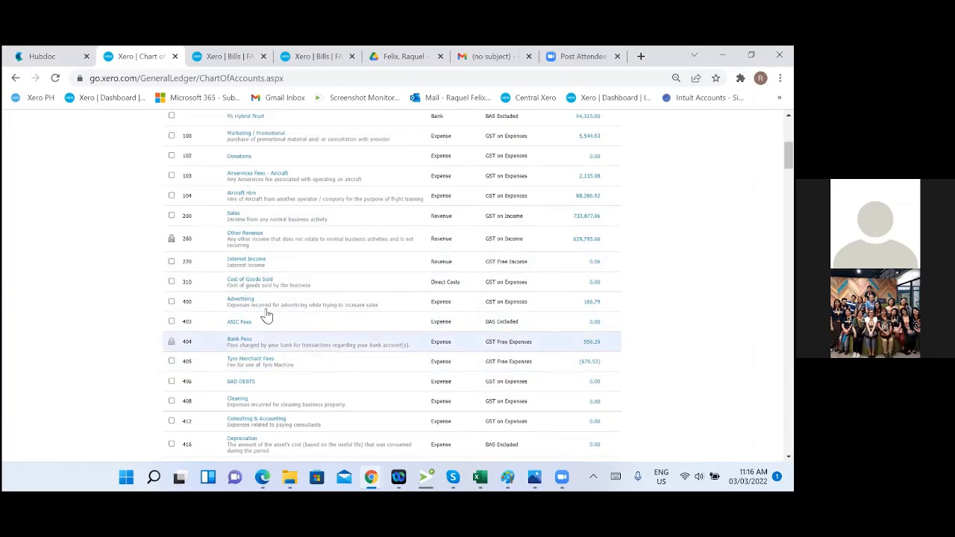
pyautogui.scroll(2, 422, 299)
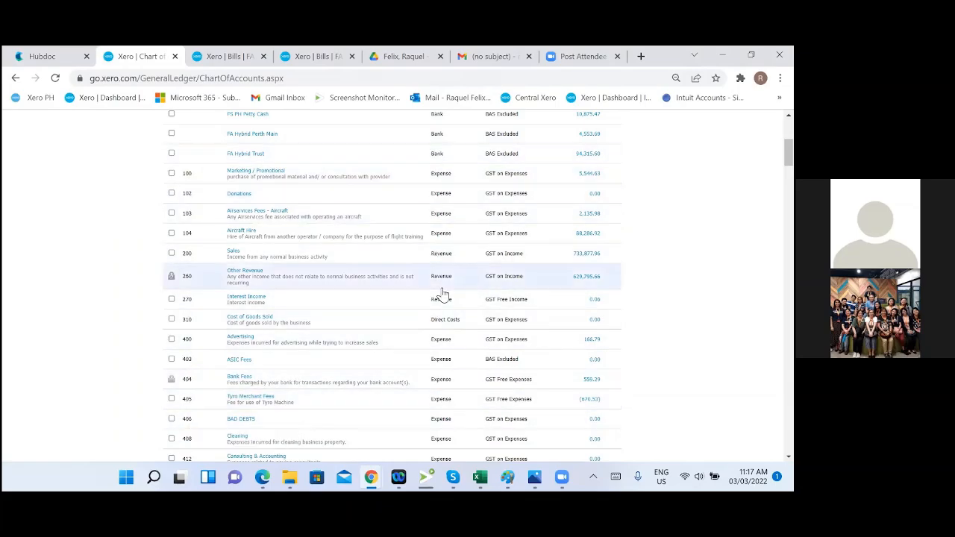
pyautogui.scroll(-3, 450, 367)
pyautogui.scroll(-8, 450, 367)
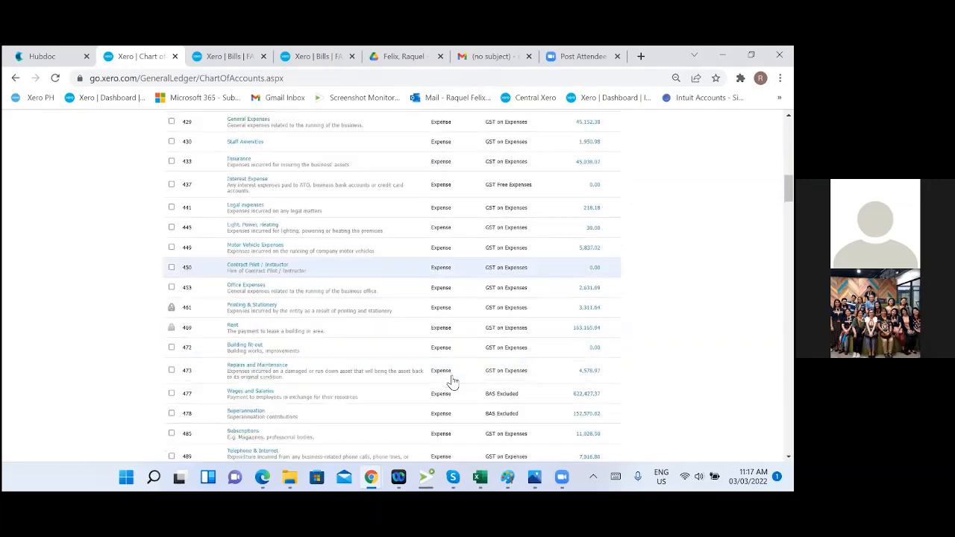
pyautogui.scroll(-5, 452, 383)
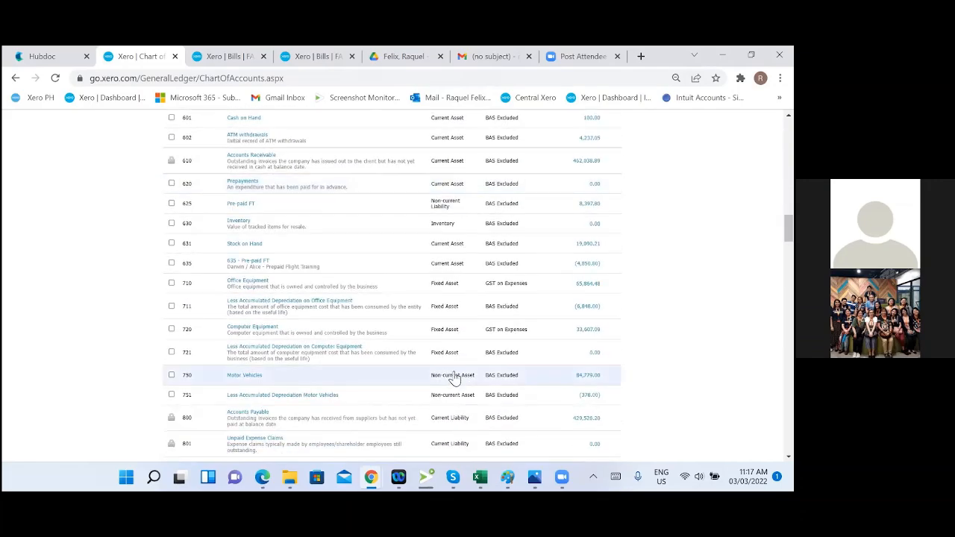
# Step: Check the asset, liability and equity accounts in the chart, and return to the expense accounts
pyautogui.scroll(1, 453, 377)
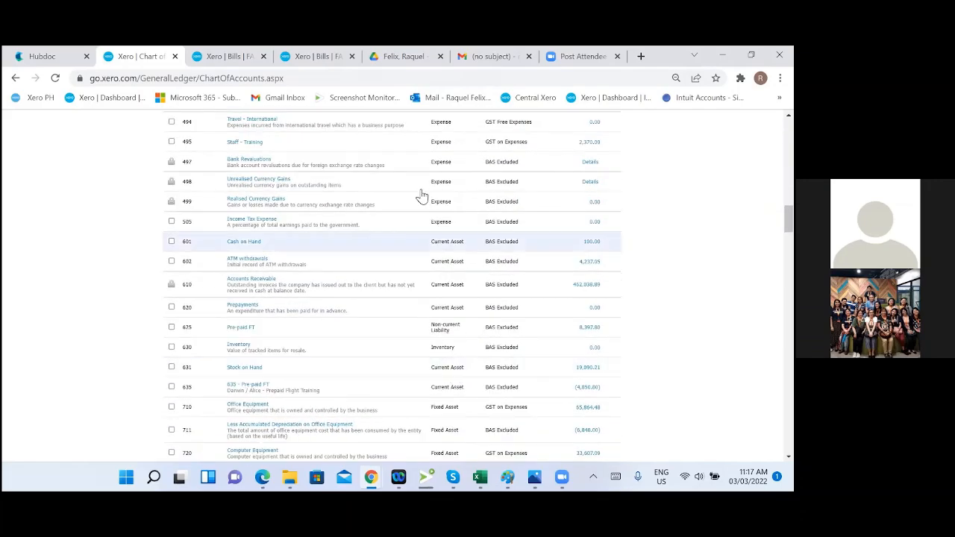
pyautogui.scroll(-7, 407, 347)
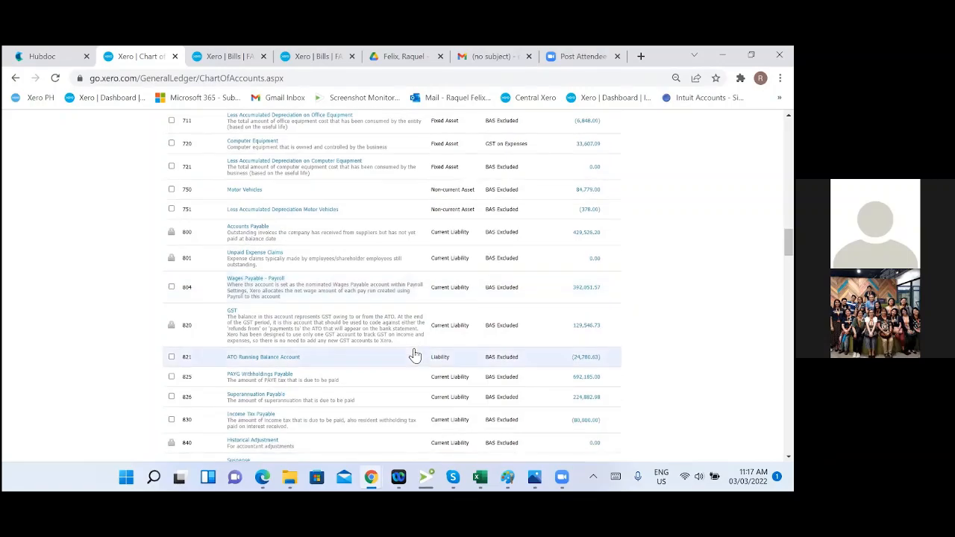
pyautogui.scroll(-3, 415, 355)
pyautogui.scroll(5, 413, 357)
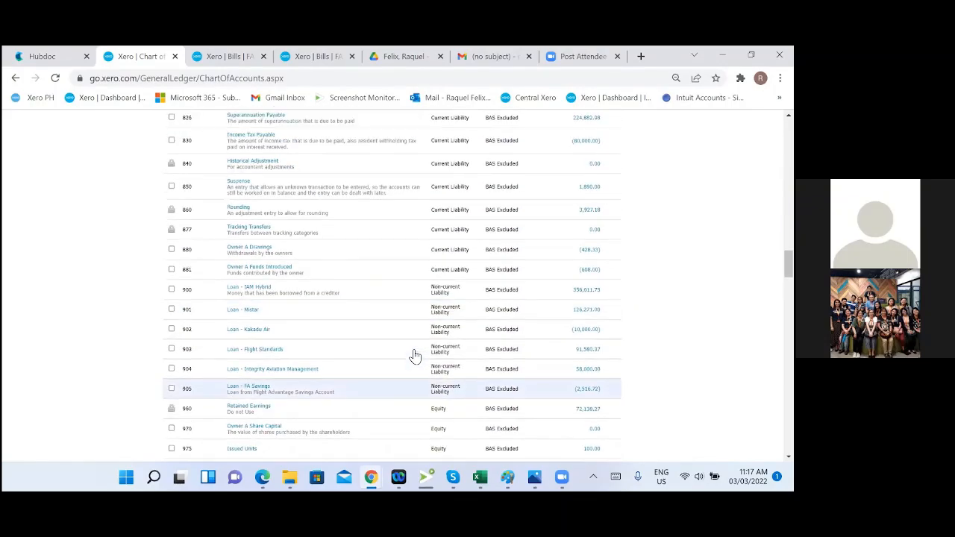
pyautogui.scroll(8, 411, 345)
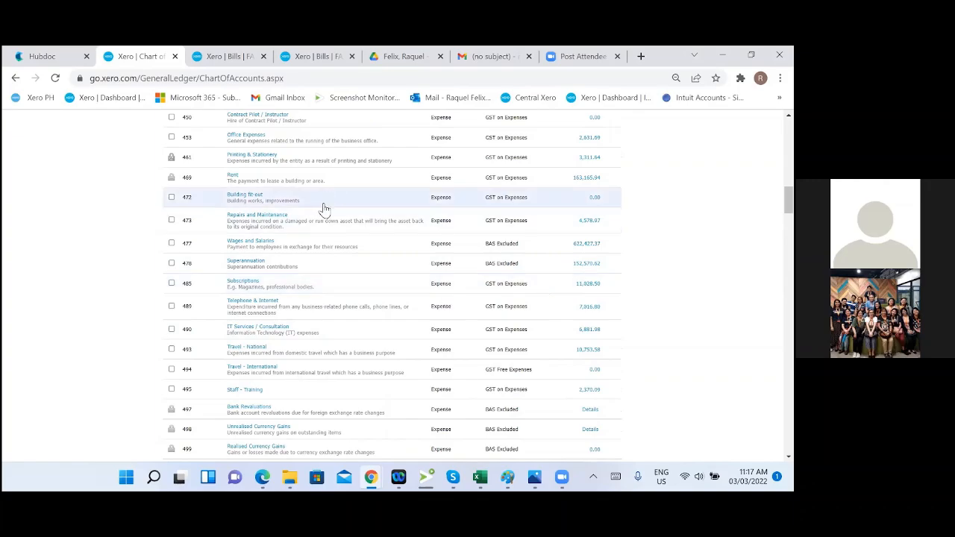
pyautogui.scroll(3, 324, 228)
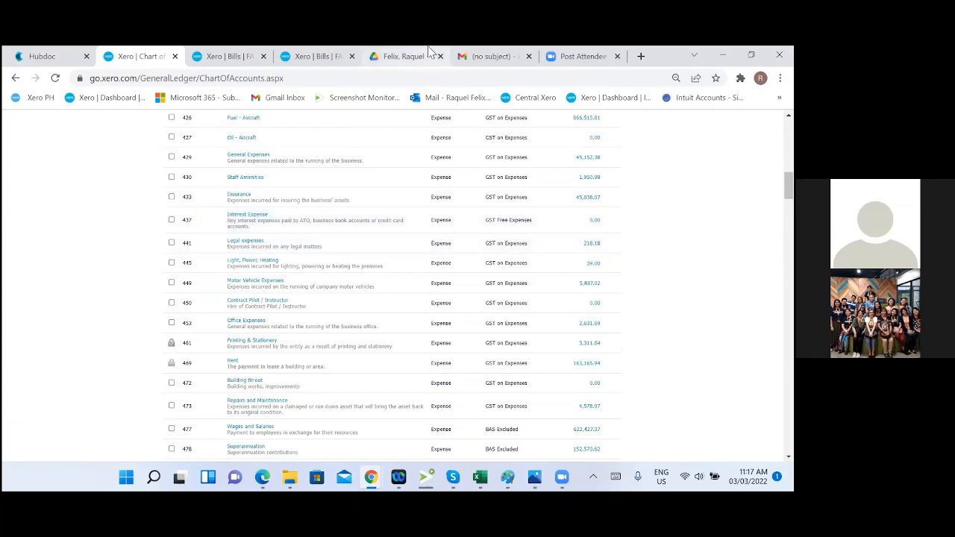
# Step: Check the Avdata penalty interest invoice in Hubdoc against the open Xero pages, and return to Xero's chart of accounts
pyautogui.click(304, 57)
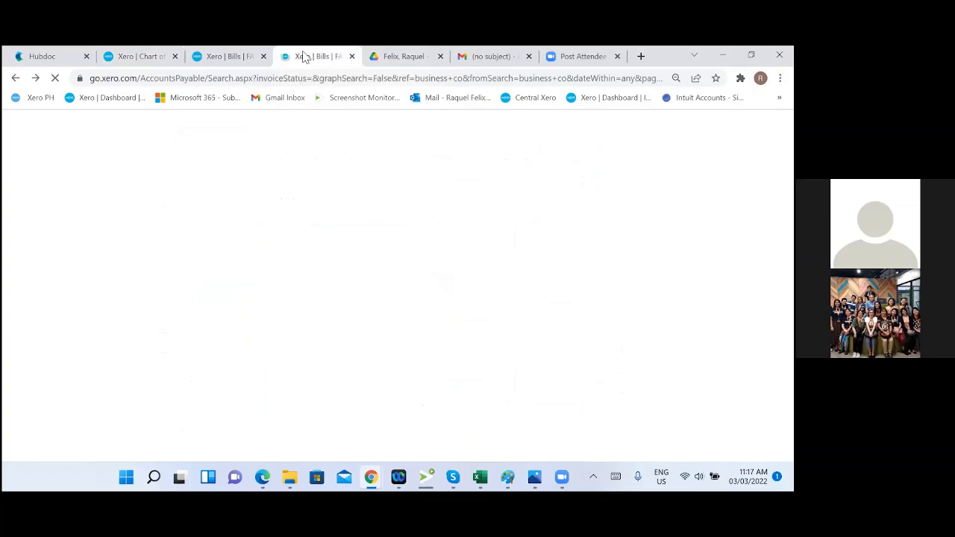
pyautogui.click(228, 56)
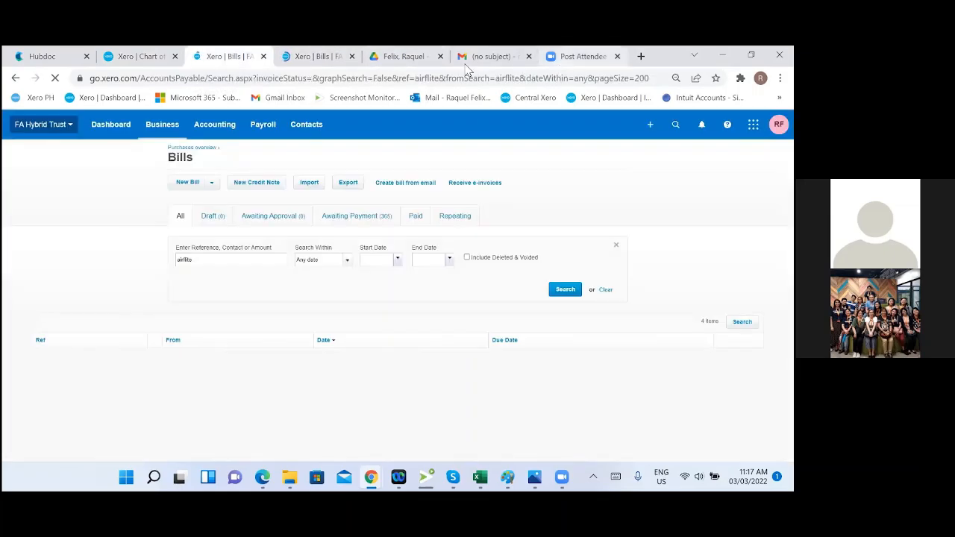
pyautogui.click(71, 58)
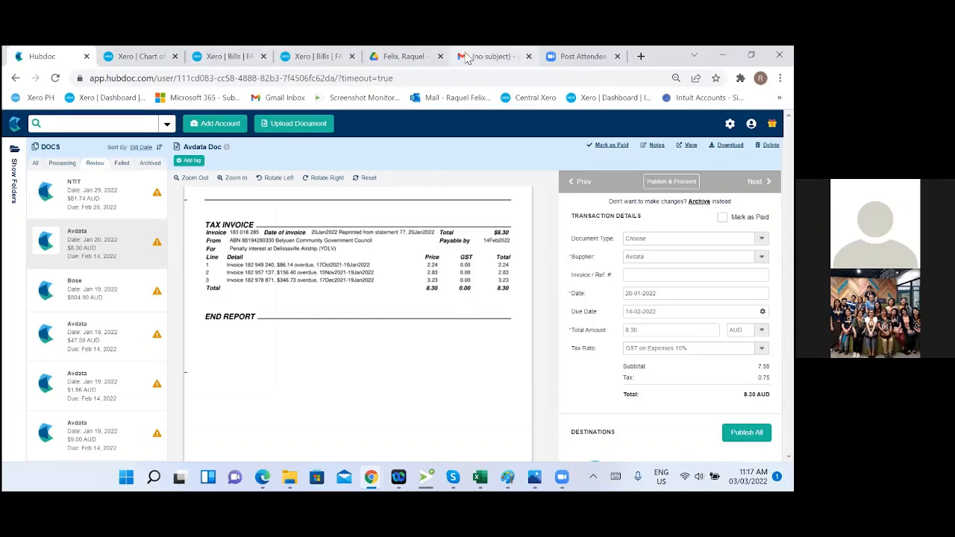
pyautogui.click(241, 64)
pyautogui.click(155, 58)
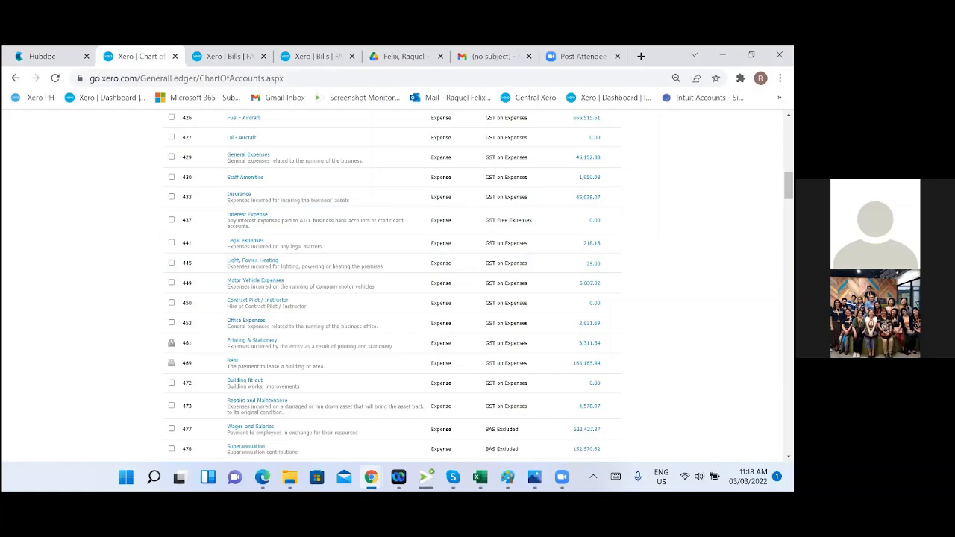
# Step: Start adding a new account to FA Hybrid Trust's chart of accounts with the account type Expense
pyautogui.scroll(15, 224, 246)
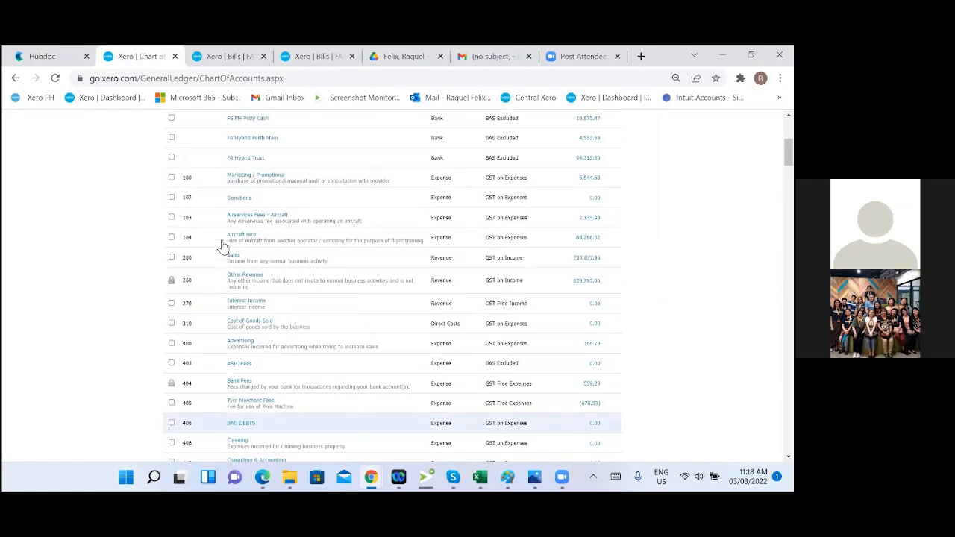
pyautogui.click(192, 188)
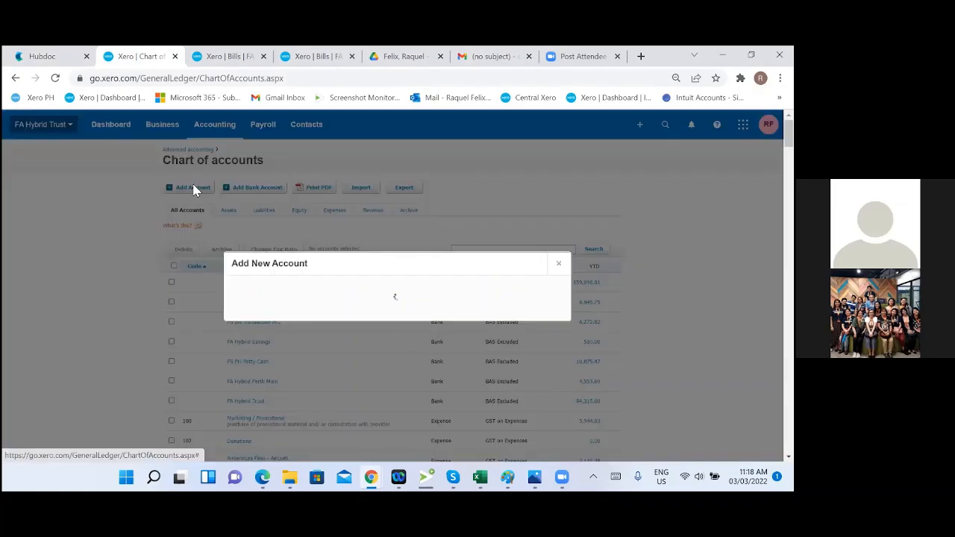
pyautogui.click(306, 199)
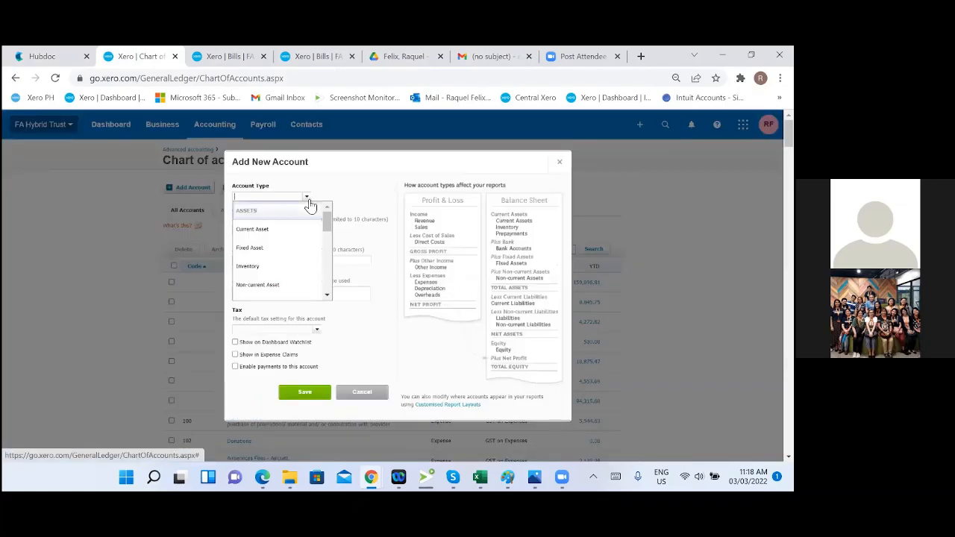
pyautogui.scroll(-5, 270, 265)
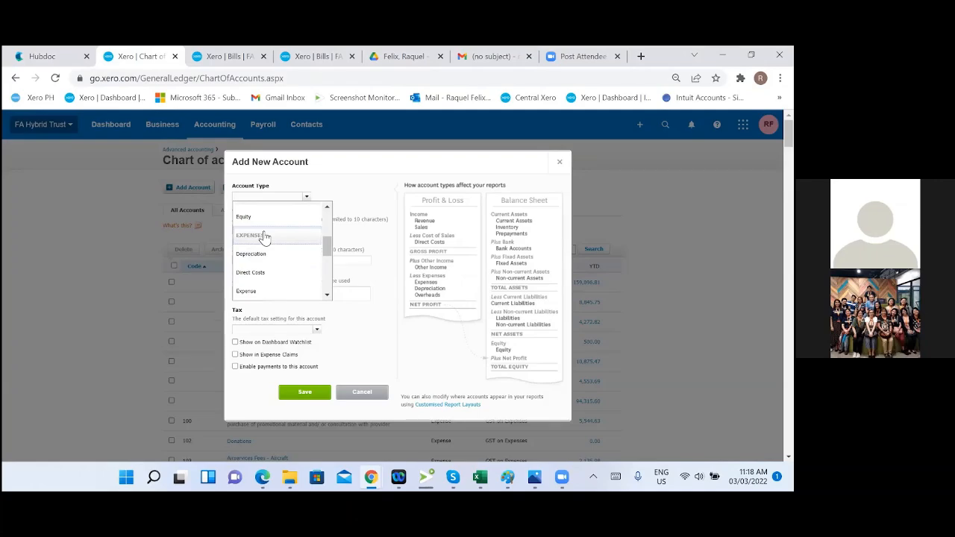
pyautogui.click(264, 236)
pyautogui.click(306, 198)
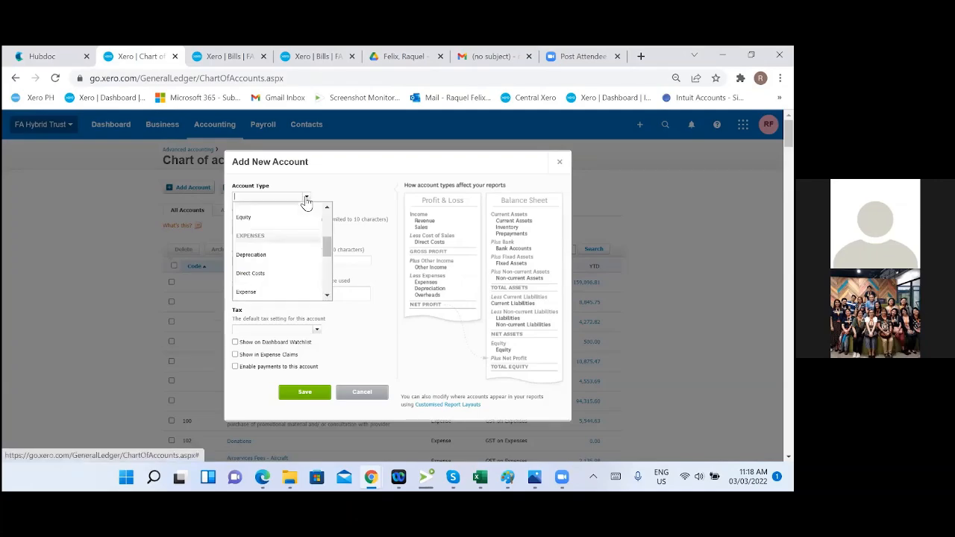
pyautogui.click(263, 292)
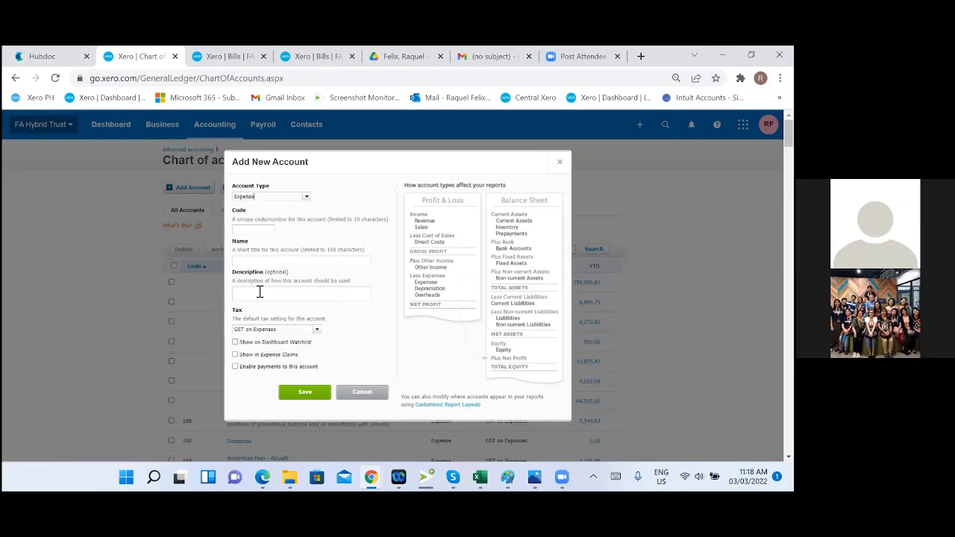
# Step: Give the new account code 486, name Penalty Interest and description "Penalty interest for overdue invoices", enable payments to it, and save
pyautogui.click(259, 231)
pyautogui.write('486')
pyautogui.click(292, 260)
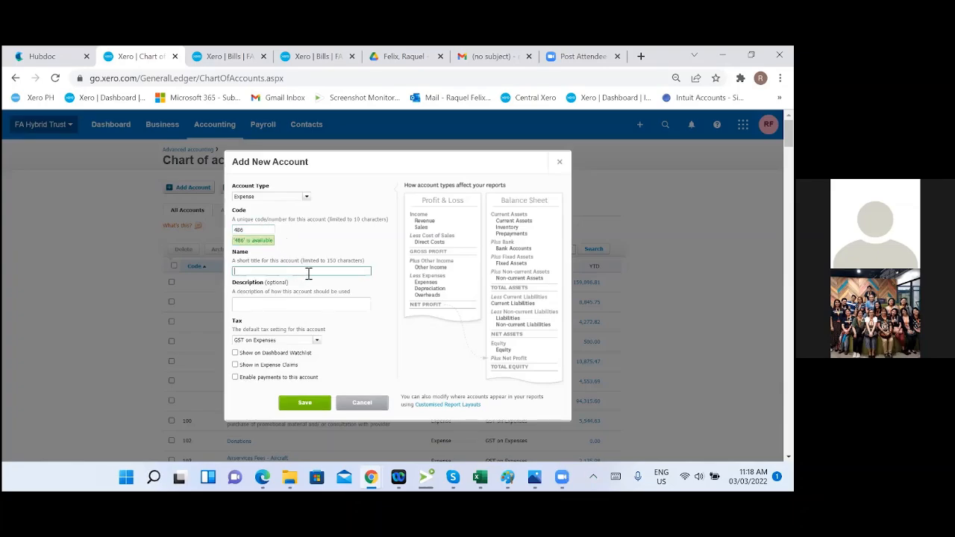
pyautogui.write('Penalty Interest')
pyautogui.click(287, 303)
pyautogui.scroll(-1, 336, 298)
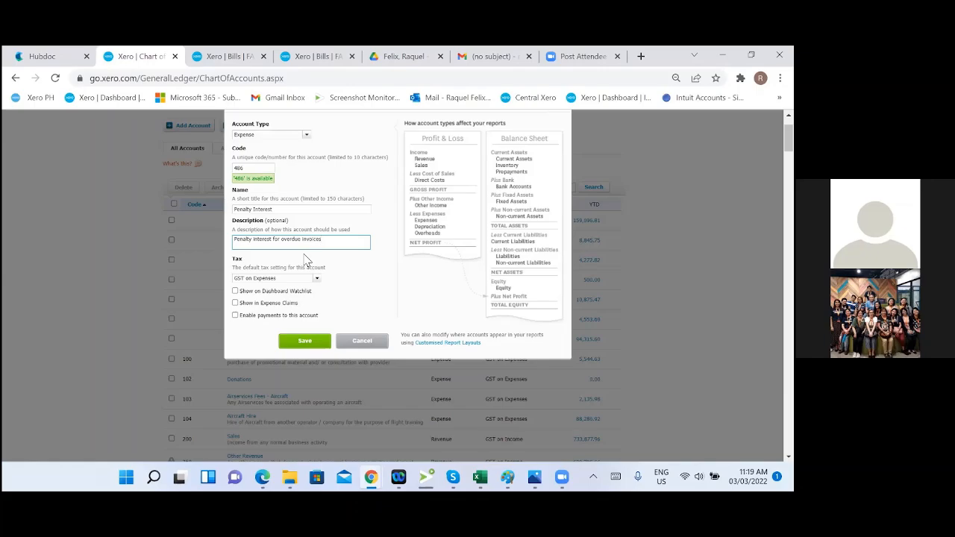
pyautogui.click(235, 316)
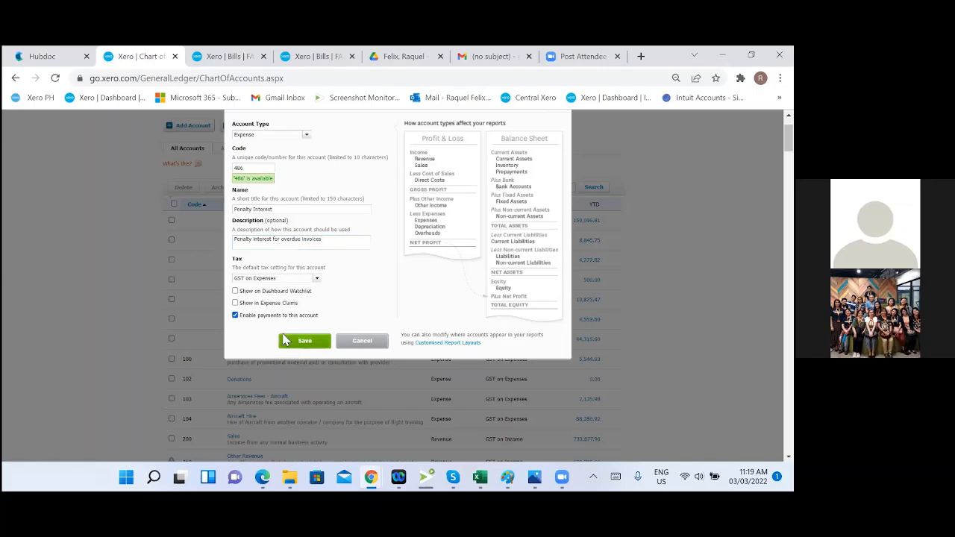
pyautogui.click(294, 345)
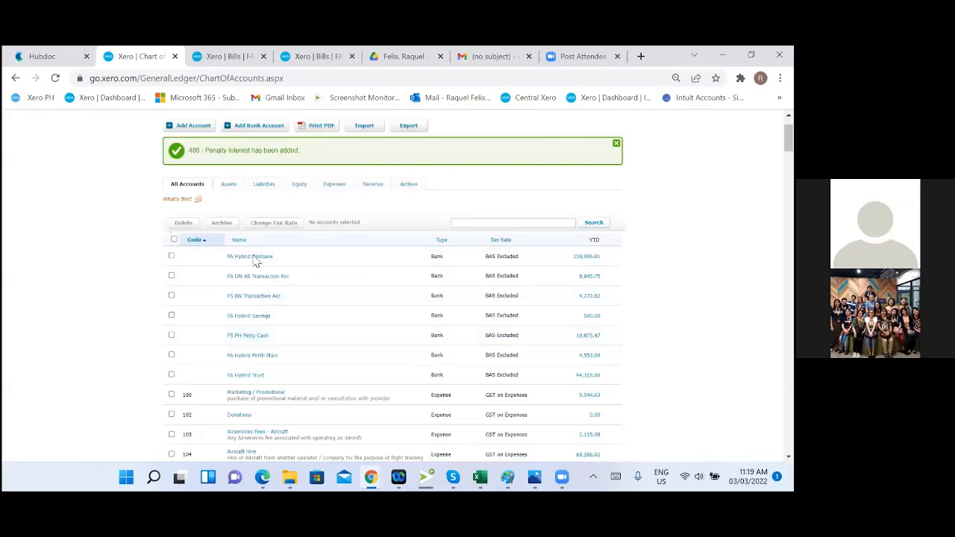
# Step: Find account 486 Penalty Interest in the chart of accounts and change its default tax to GST Free Expenses
pyautogui.scroll(1, 320, 319)
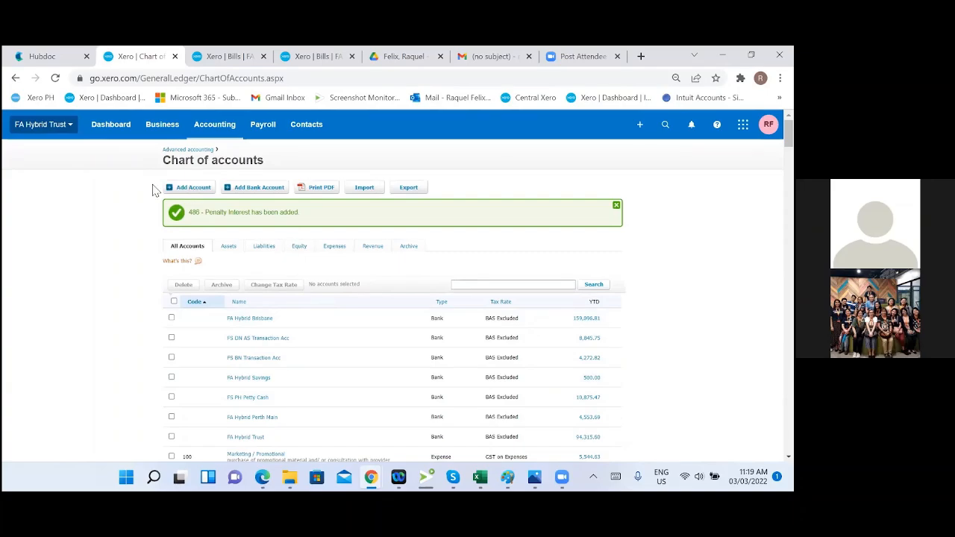
pyautogui.scroll(-8, 319, 336)
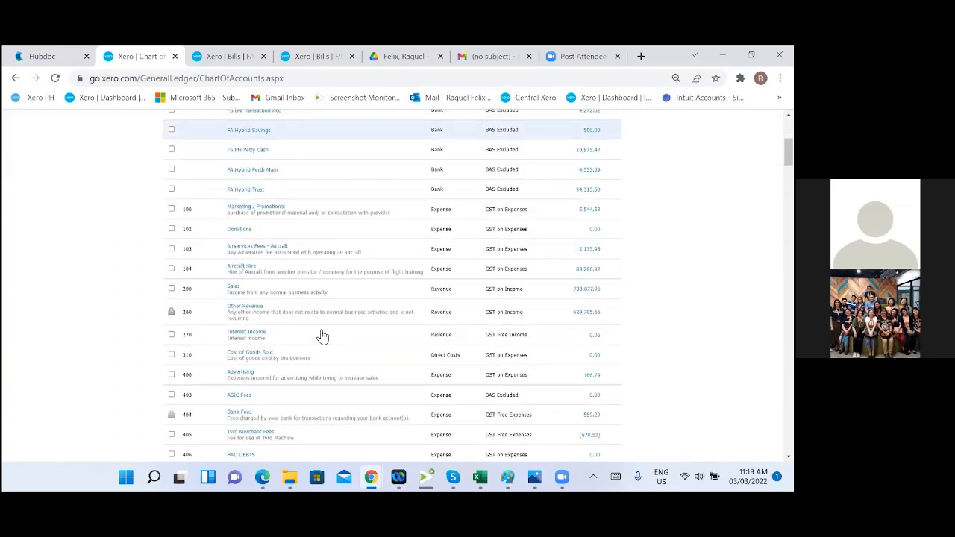
pyautogui.scroll(-10, 319, 339)
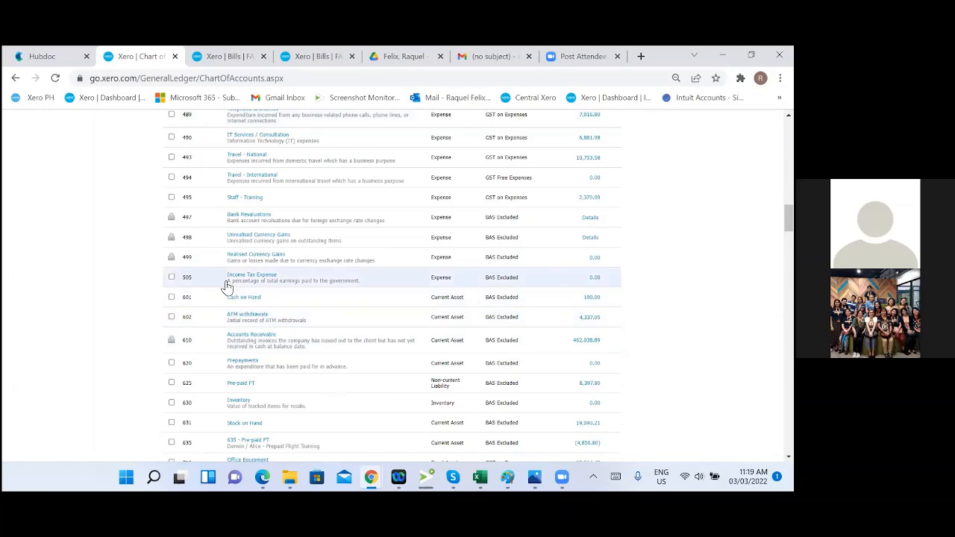
pyautogui.scroll(2, 176, 329)
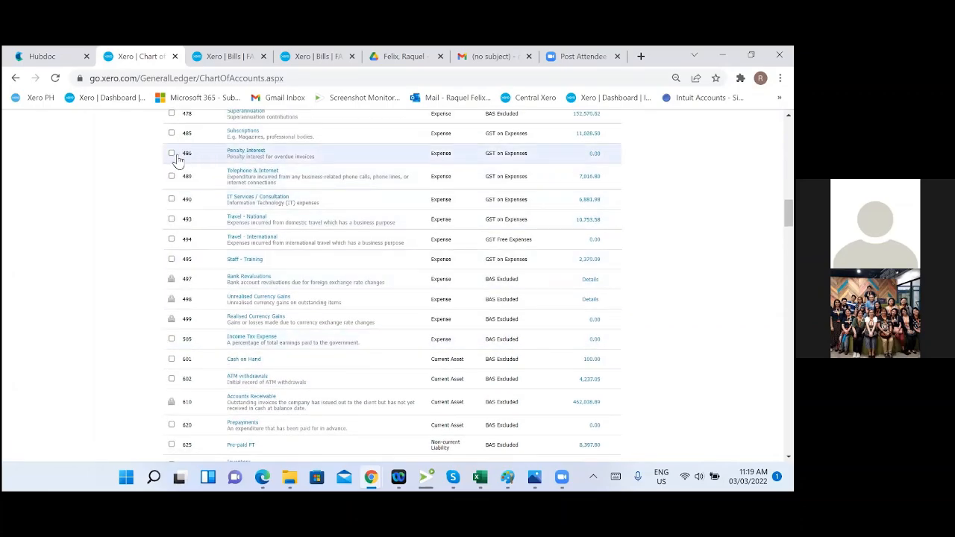
pyautogui.click(243, 151)
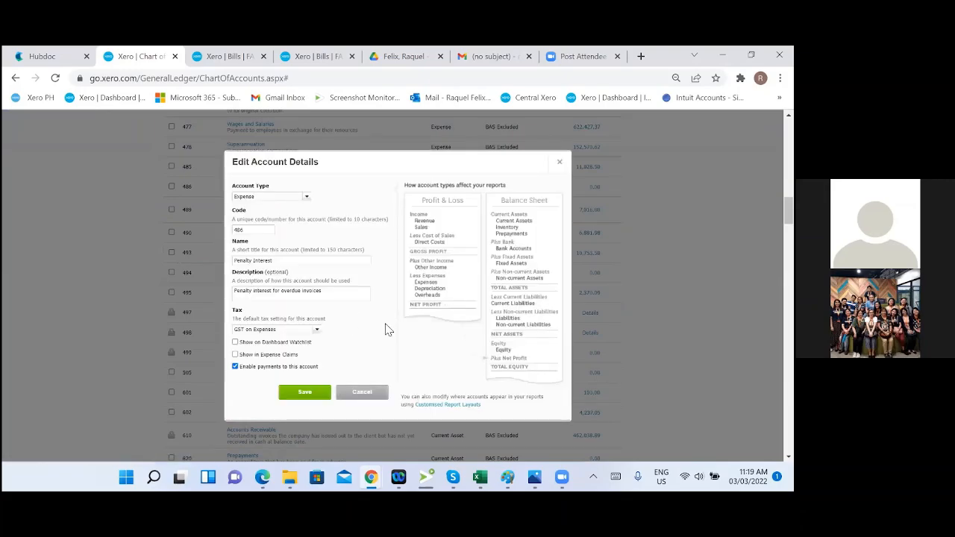
pyautogui.click(316, 331)
pyautogui.click(270, 355)
pyautogui.click(304, 391)
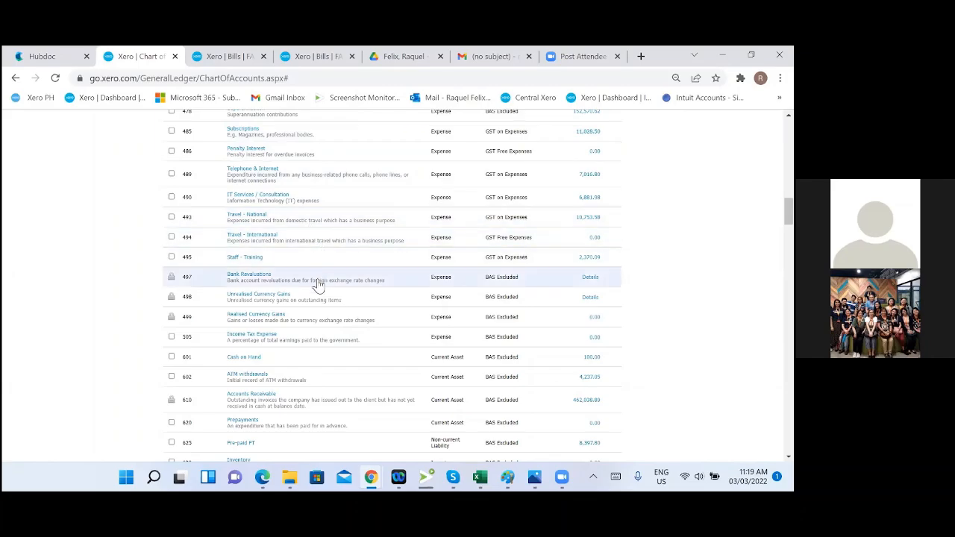
# Step: Switch to Hubdoc and open the $8.30 Avdata invoice dated Jan 20, 2022 from the documents under review, dismissing the survey
pyautogui.scroll(8, 316, 269)
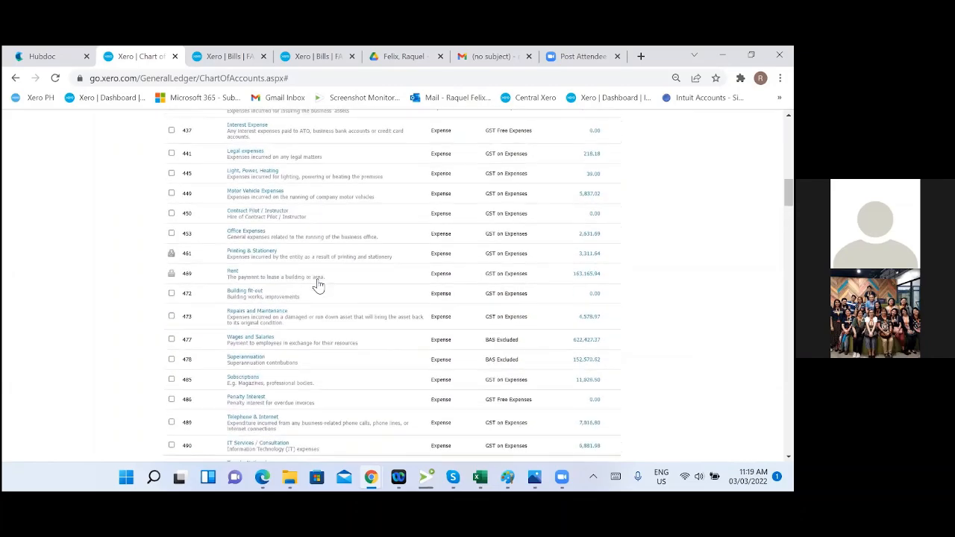
pyautogui.click(42, 56)
pyautogui.scroll(3, 272, 321)
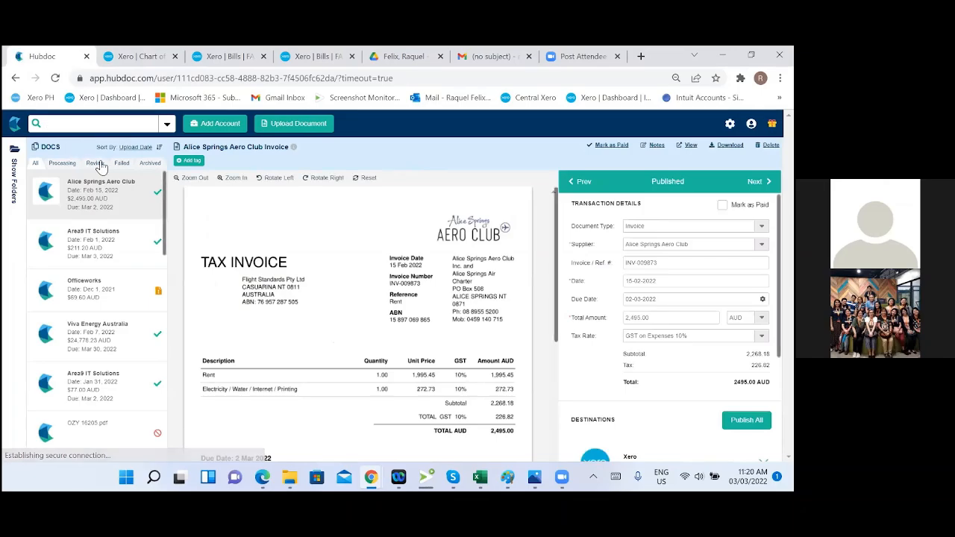
pyautogui.click(98, 165)
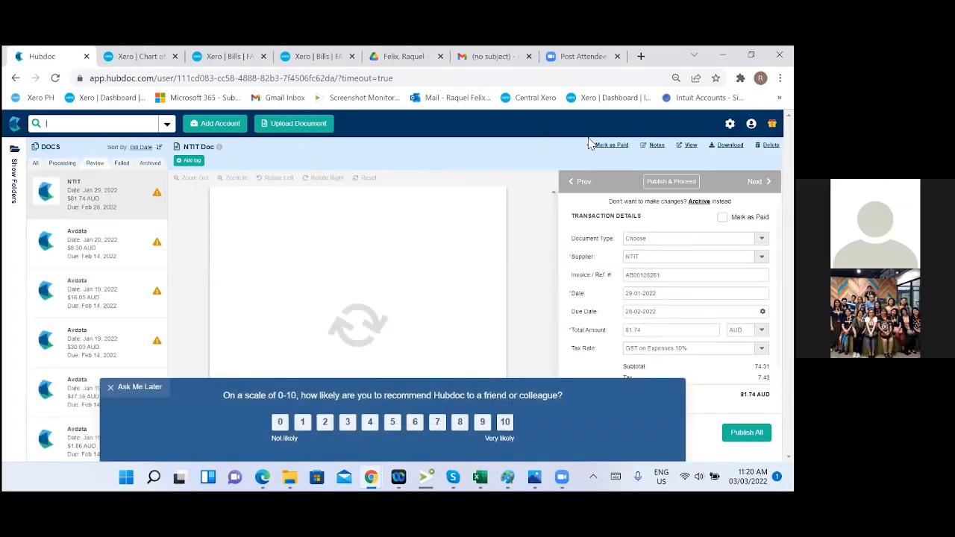
pyautogui.click(84, 255)
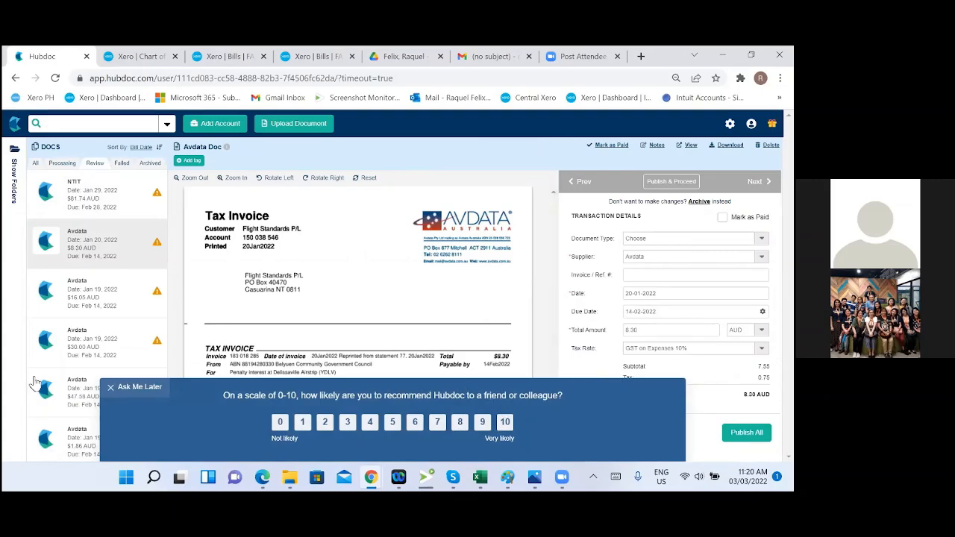
pyautogui.click(116, 388)
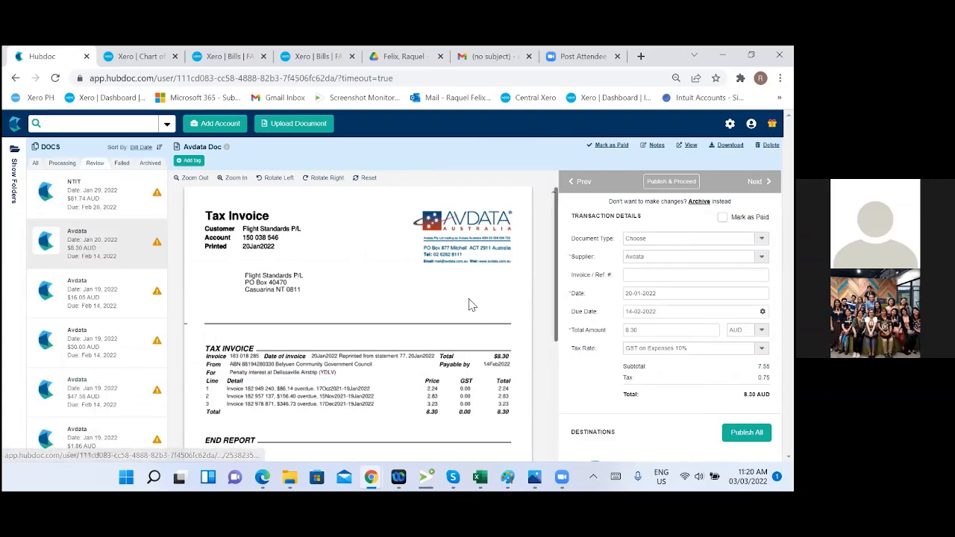
pyautogui.scroll(-1, 368, 332)
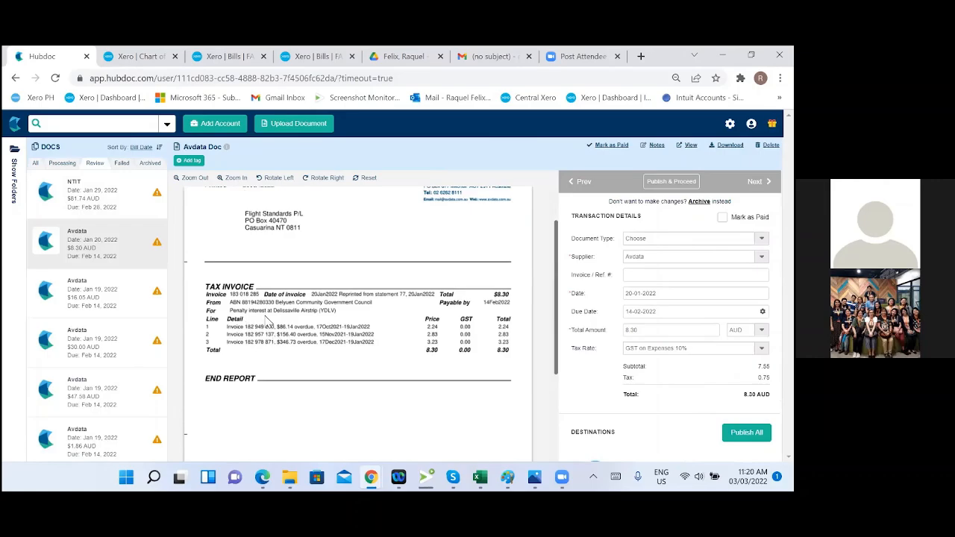
pyautogui.scroll(1, 265, 320)
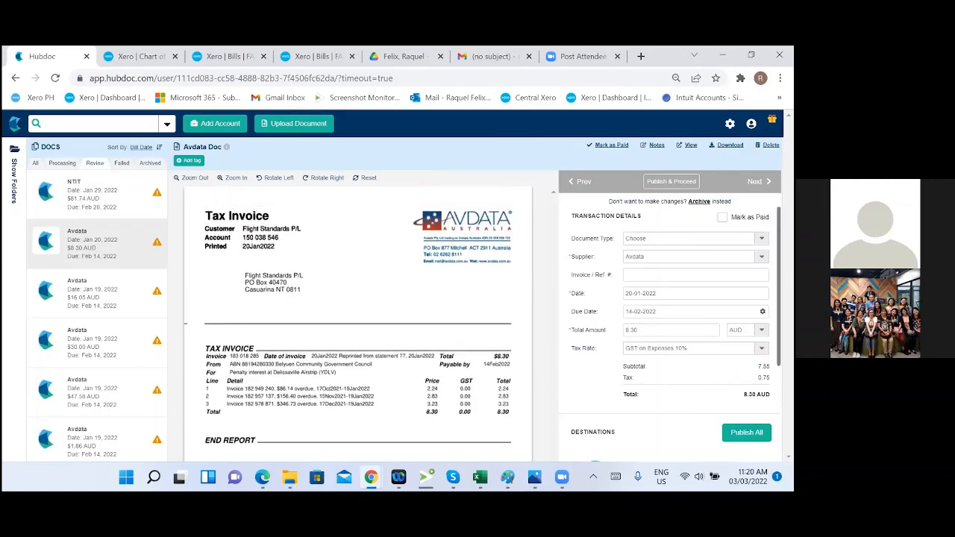
# Step: Set the $8.30 document's type to Invoice, its supplier to Avdata Australia and its invoice reference to 183018285
pyautogui.click(761, 239)
pyautogui.click(643, 260)
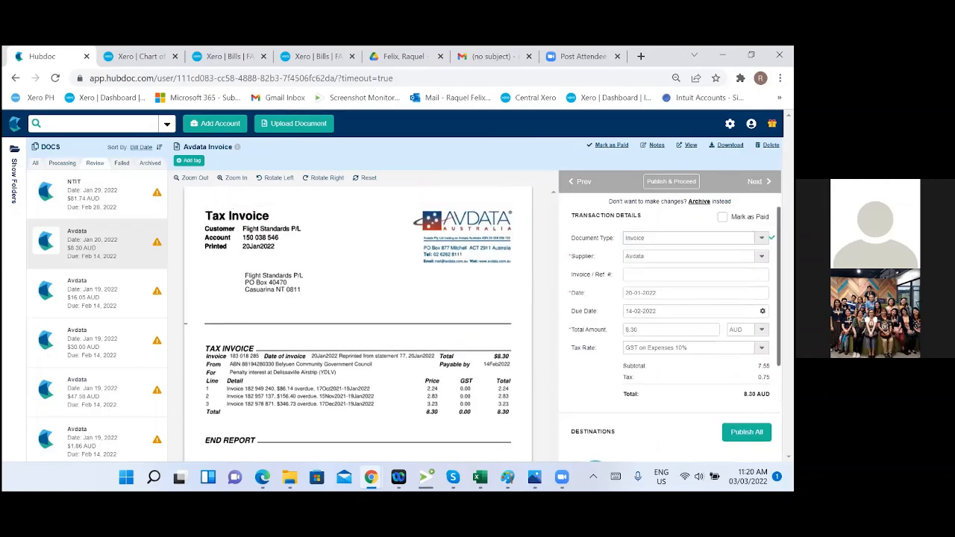
pyautogui.click(762, 257)
pyautogui.scroll(-1, 672, 298)
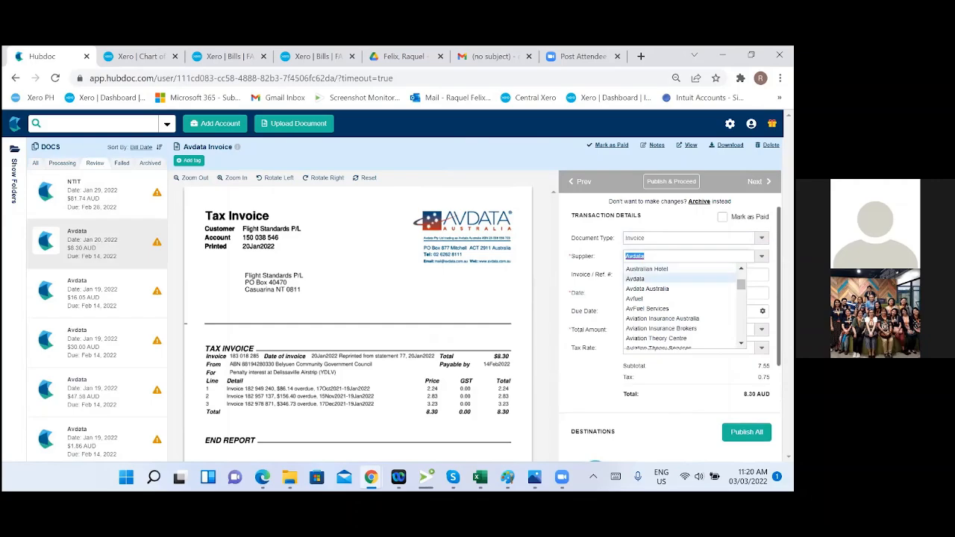
pyautogui.click(648, 289)
pyautogui.click(657, 274)
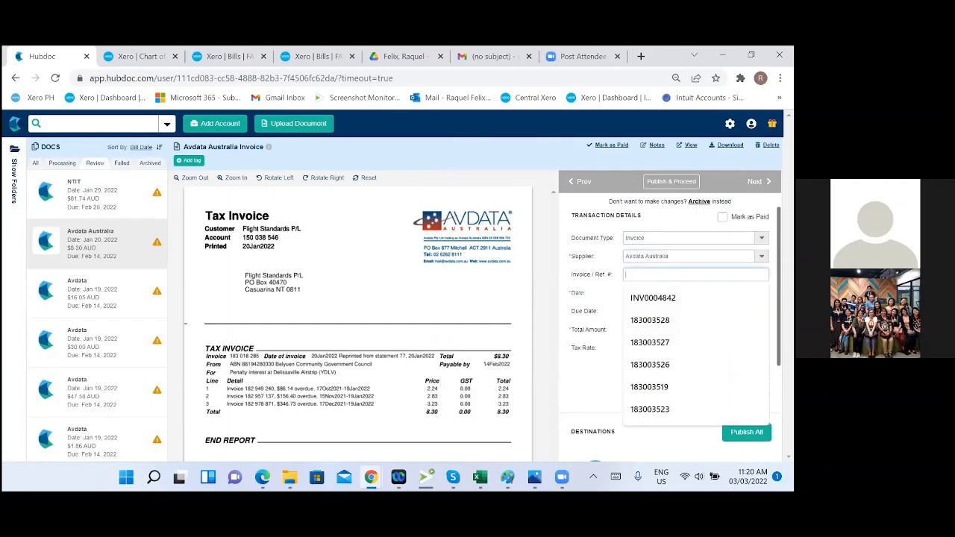
pyautogui.write('18')
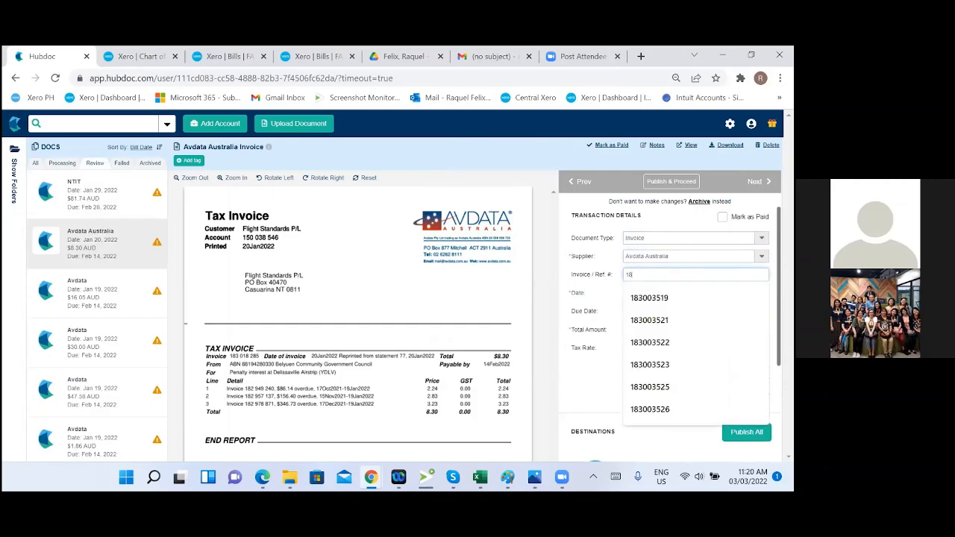
pyautogui.write('3018285')
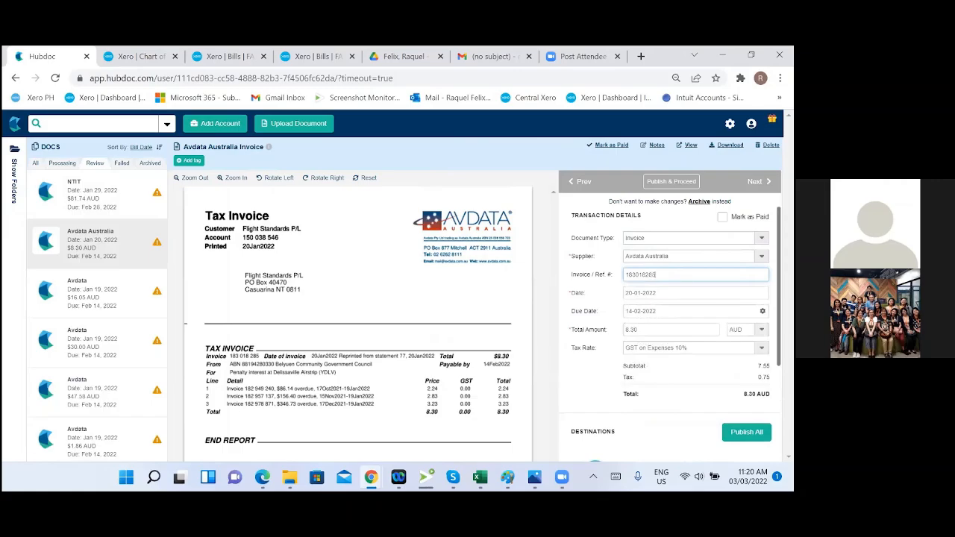
# Step: Check the invoice and due dates against the document and set the tax rate to GST Free Expenses 0%
pyautogui.click(646, 293)
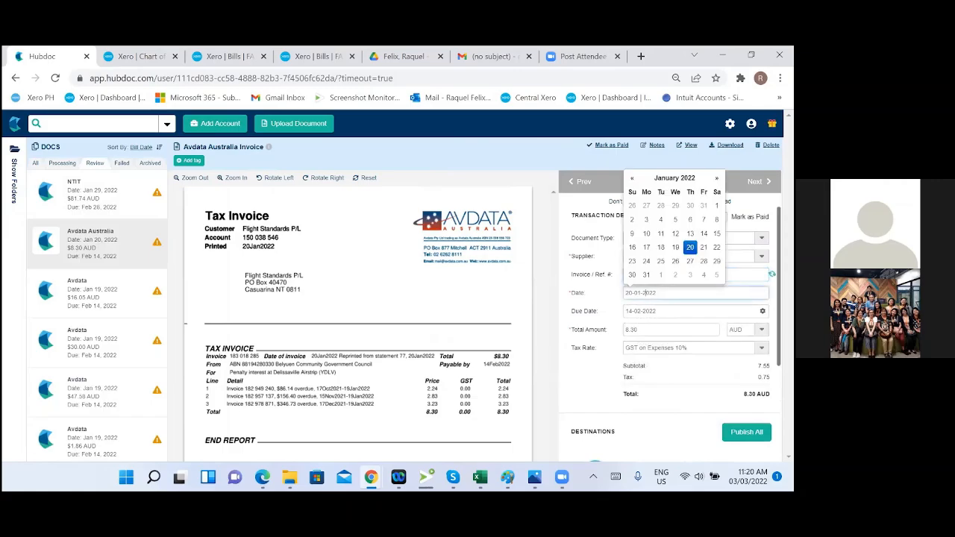
pyautogui.click(647, 312)
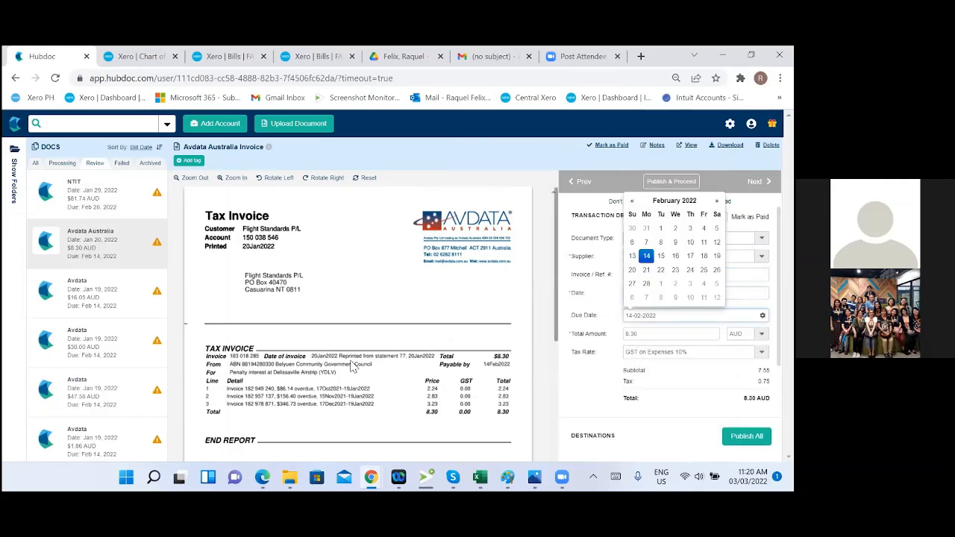
pyautogui.scroll(-1, 363, 367)
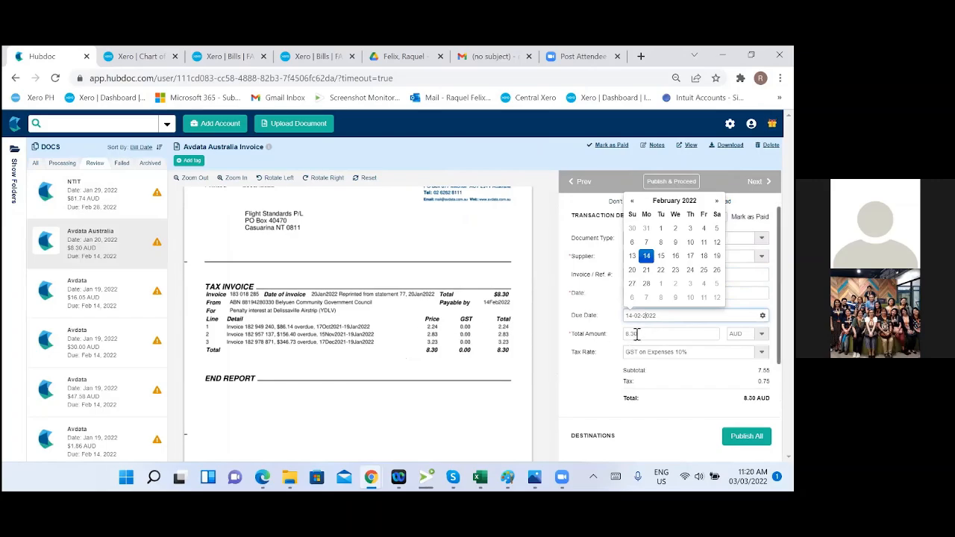
pyautogui.click(416, 333)
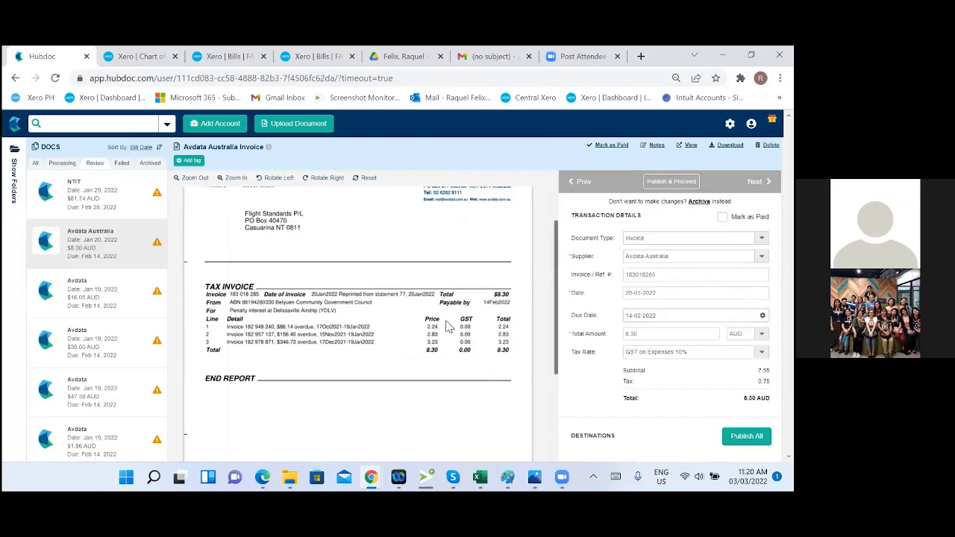
pyautogui.scroll(-1, 670, 336)
pyautogui.scroll(-2, 612, 338)
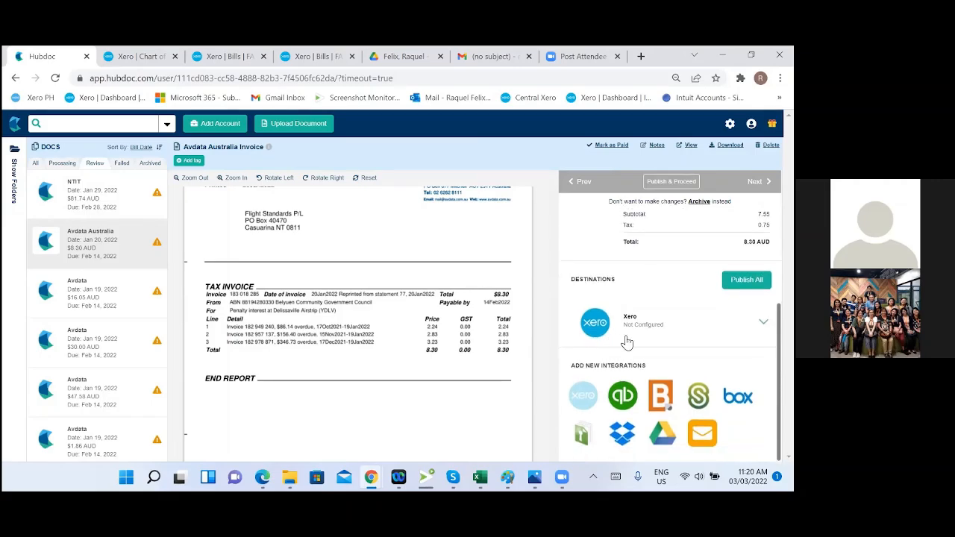
pyautogui.scroll(1, 627, 342)
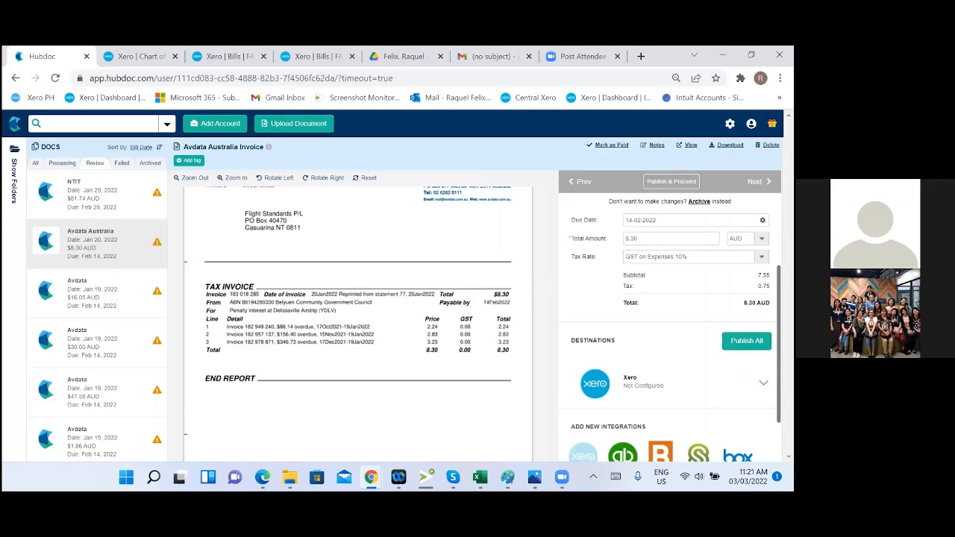
pyautogui.scroll(1, 671, 333)
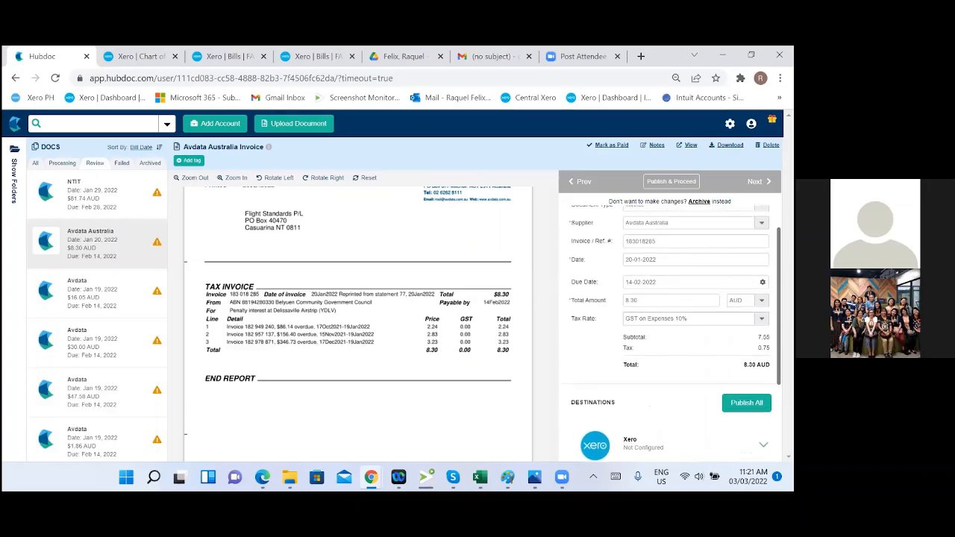
pyautogui.click(657, 319)
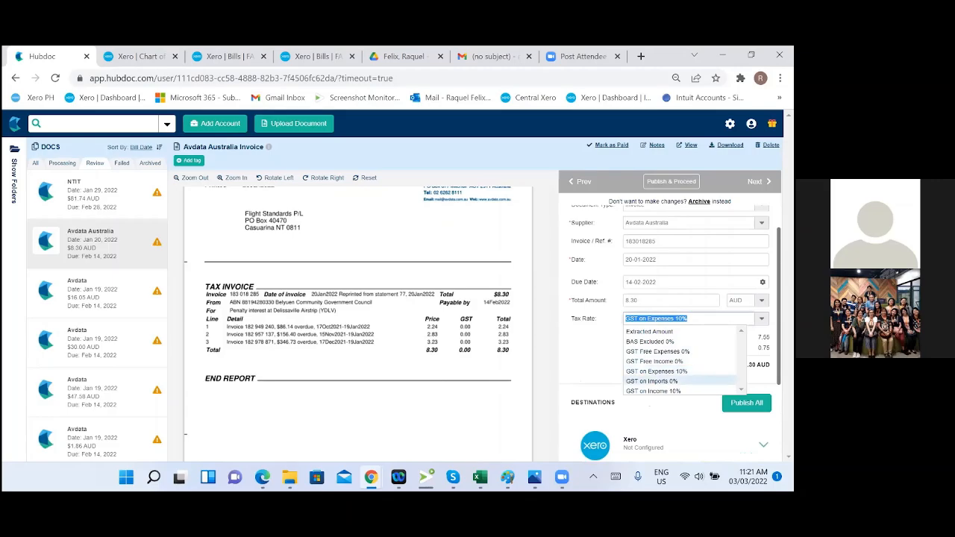
pyautogui.click(658, 352)
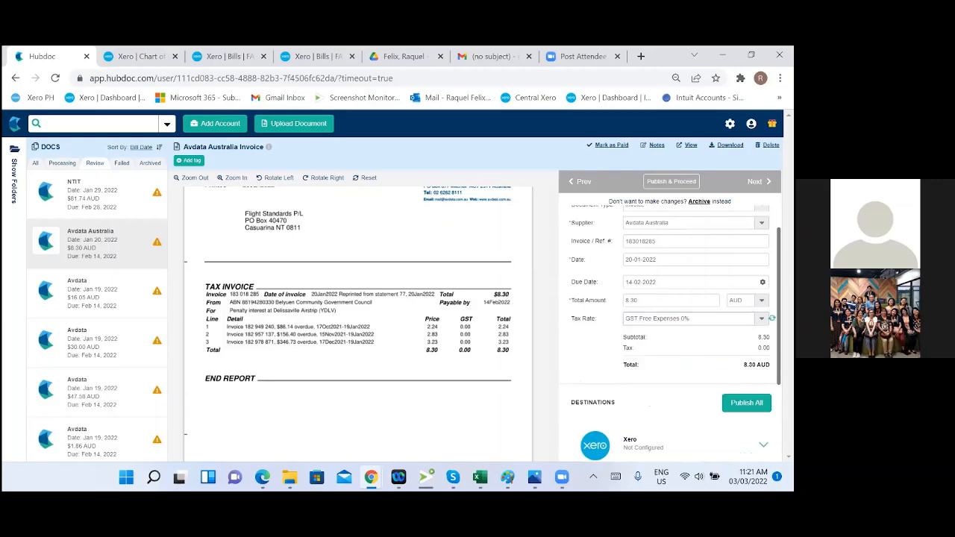
# Step: Expand the Xero destination settings for the invoice and set the publishing status to Awaiting Payment
pyautogui.scroll(-3, 670, 325)
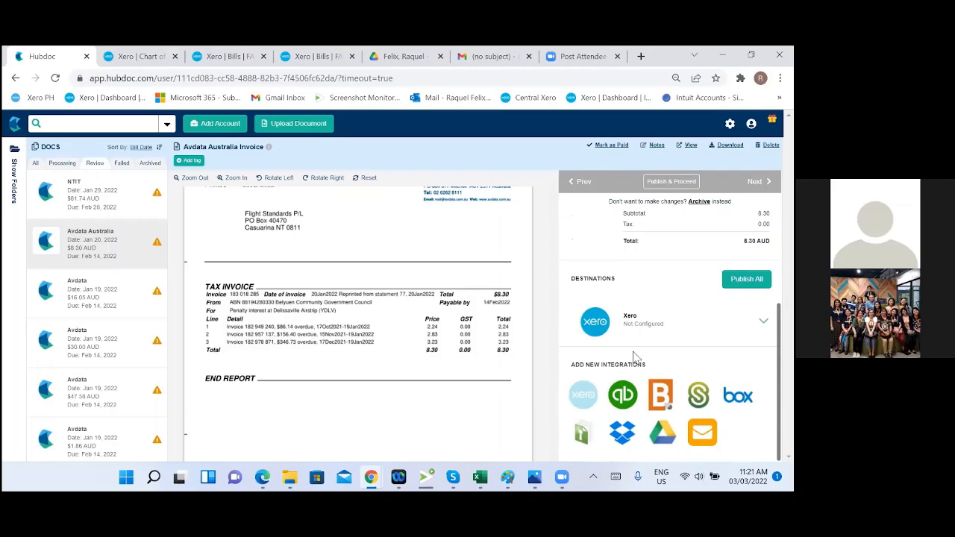
pyautogui.click(599, 326)
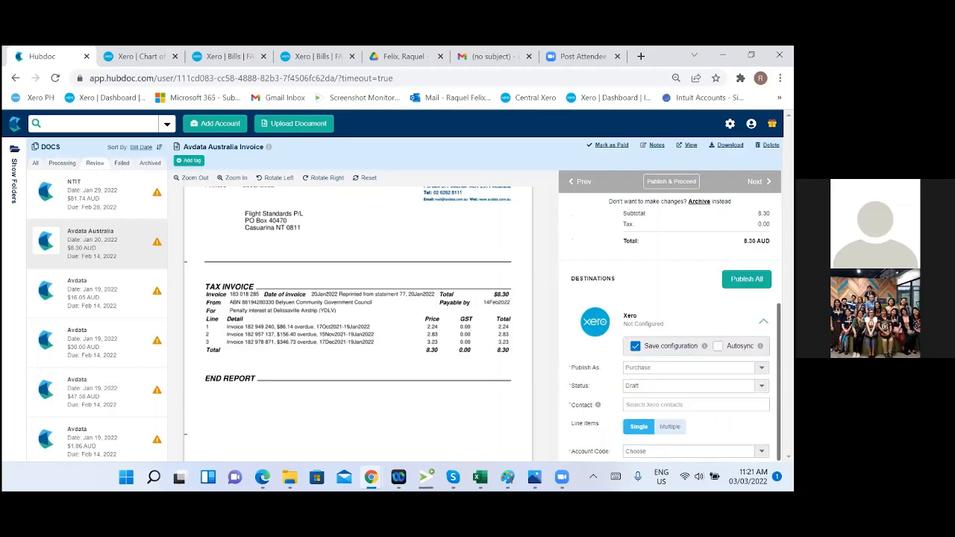
pyautogui.scroll(-1, 670, 329)
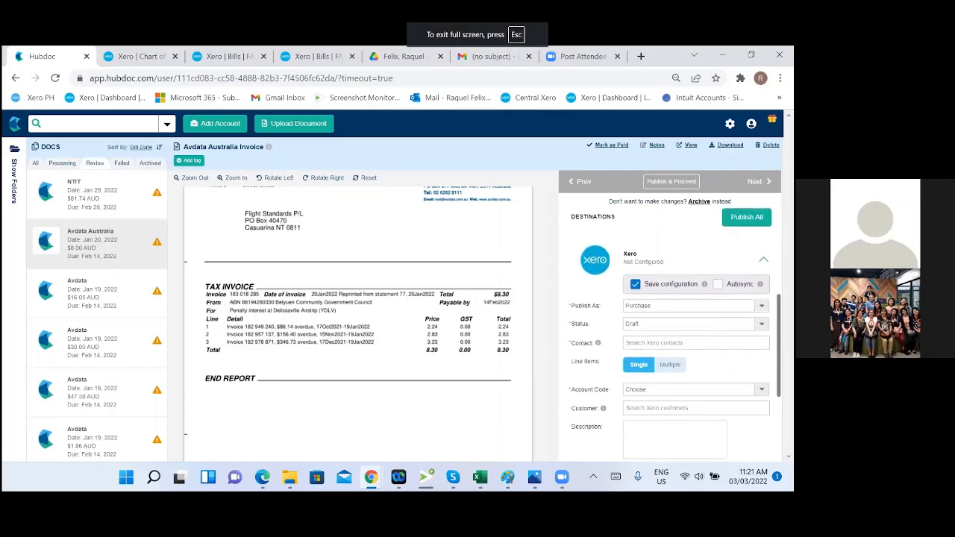
pyautogui.click(762, 324)
pyautogui.click(654, 356)
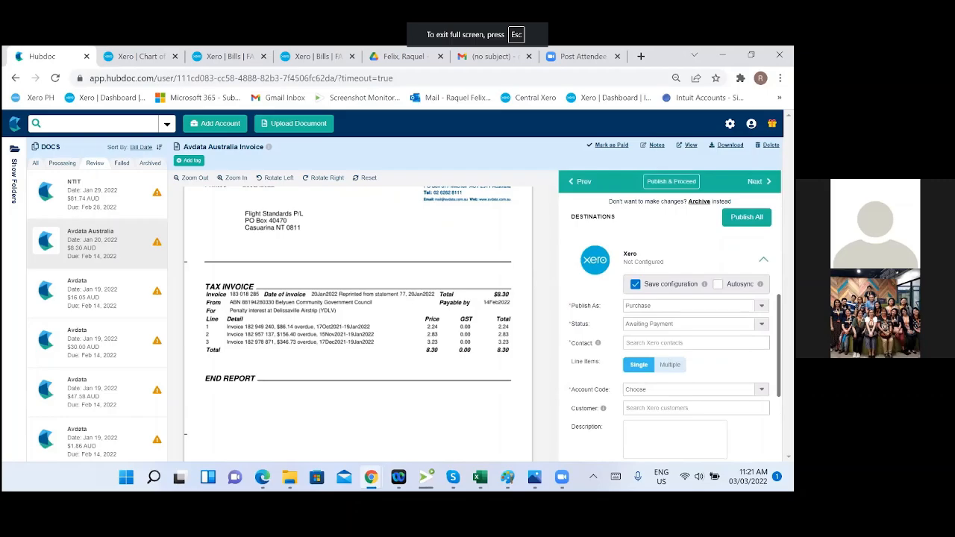
# Step: Assign the Xero contact AVDATA Australia and the account code 486 - Penalty Interest to the purchase
pyautogui.scroll(-1, 670, 321)
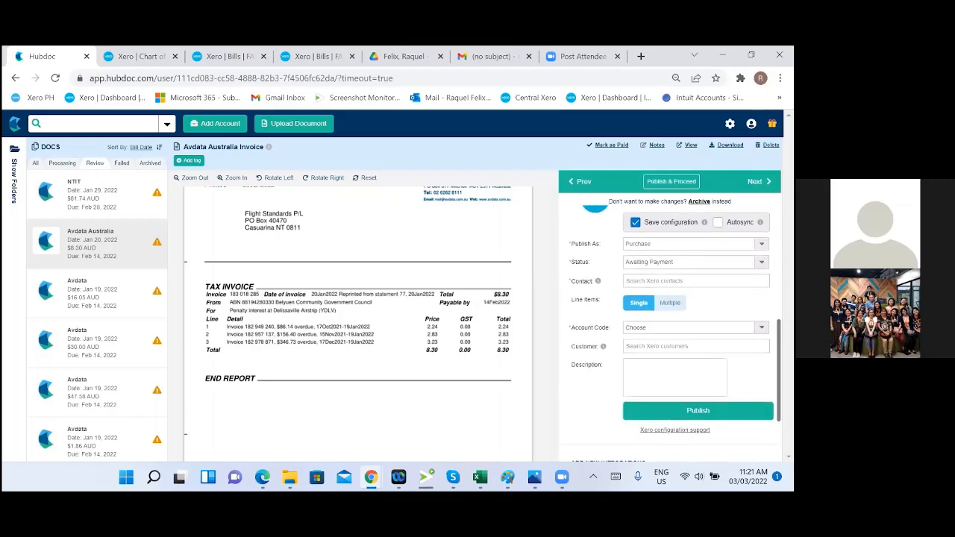
pyautogui.click(695, 281)
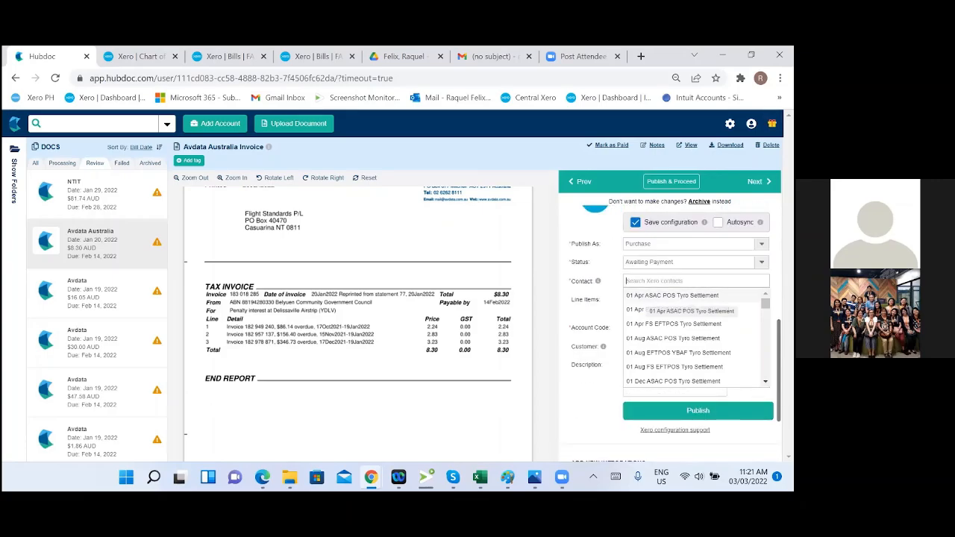
pyautogui.write('avda')
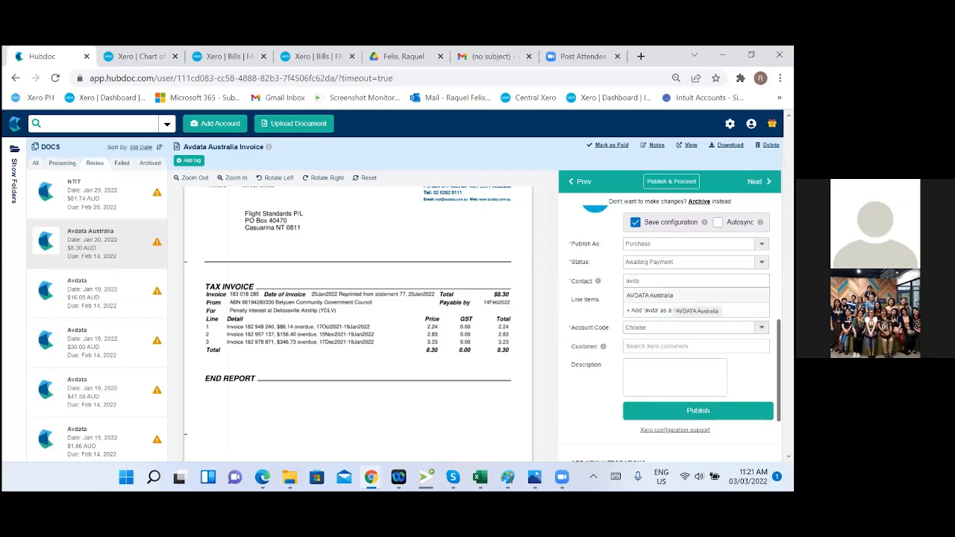
pyautogui.click(670, 296)
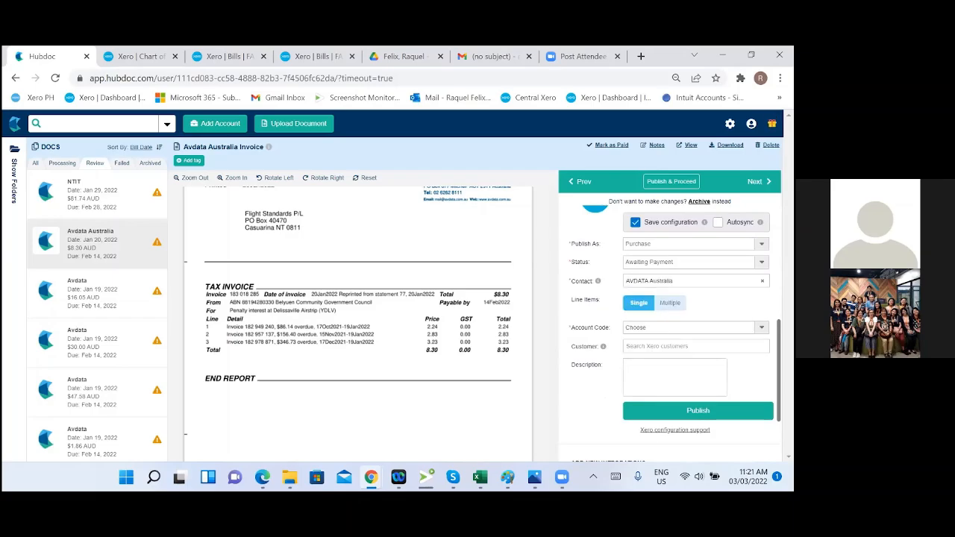
pyautogui.click(688, 328)
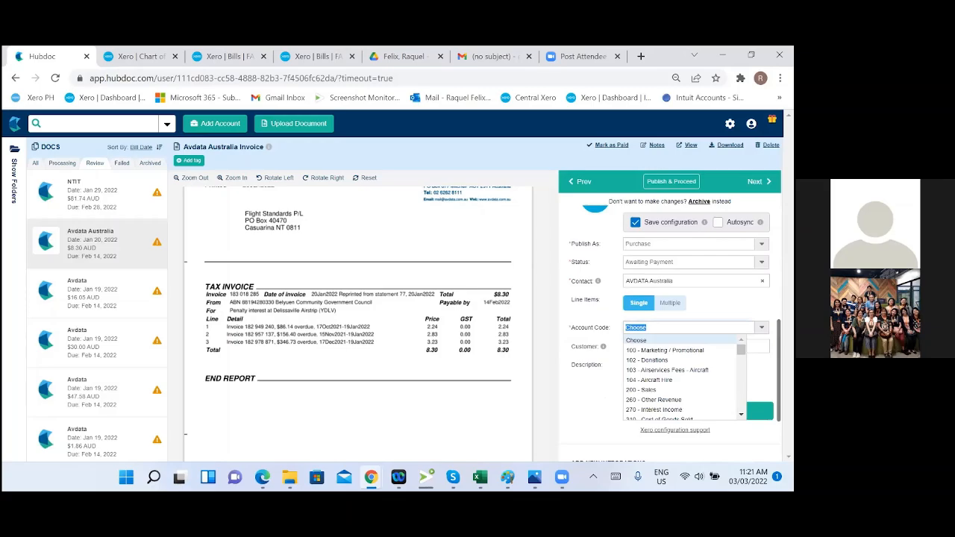
pyautogui.write('486')
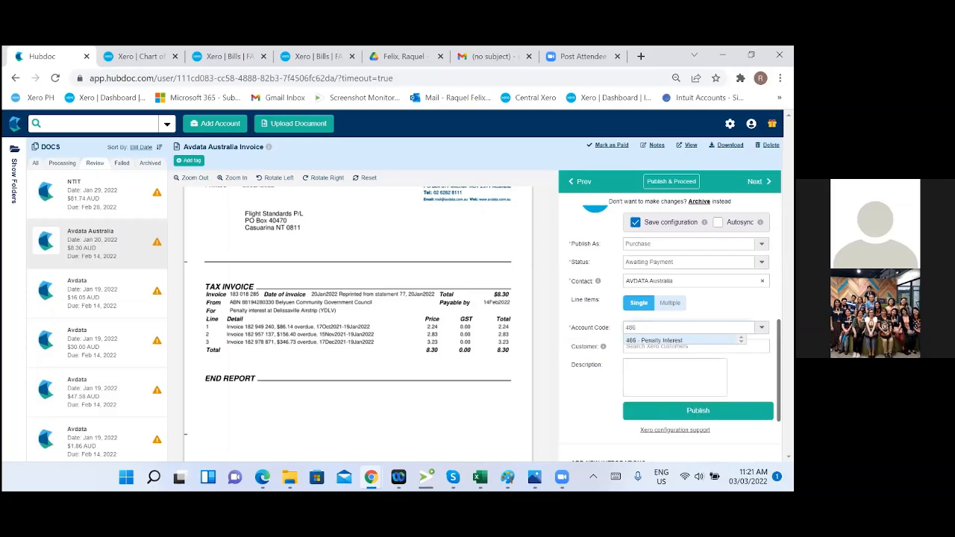
pyautogui.press('Return')
# Step: Enter the description "Penalty interest at Delissaville Airstrip (YDLV)" and publish the invoice to Xero
pyautogui.scroll(-2, 669, 410)
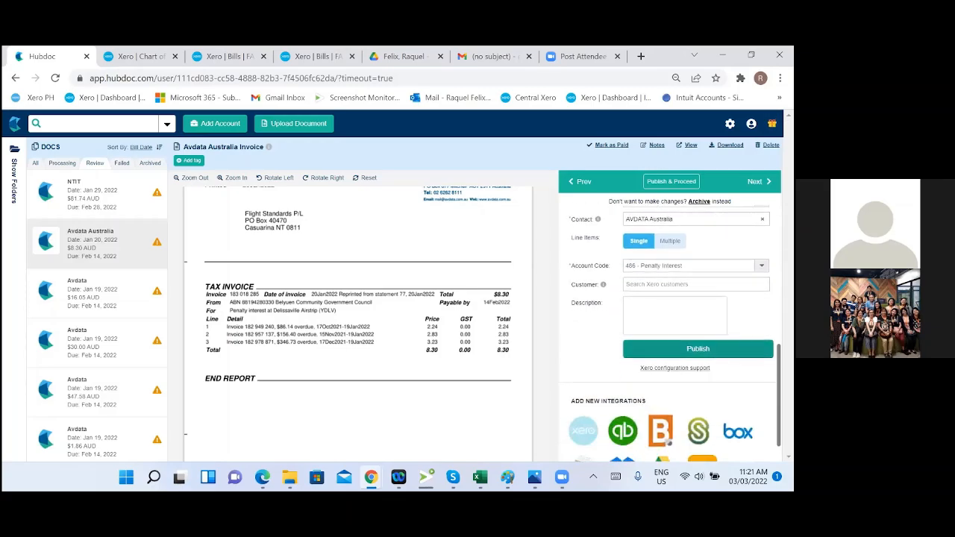
pyautogui.click(666, 279)
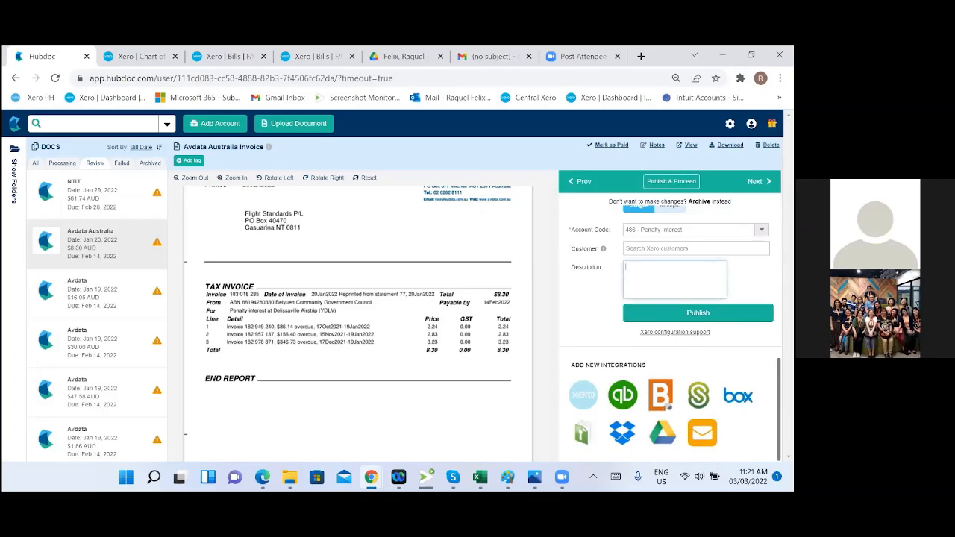
pyautogui.write('Penalty interest at Delissaville Airstrip (YD')
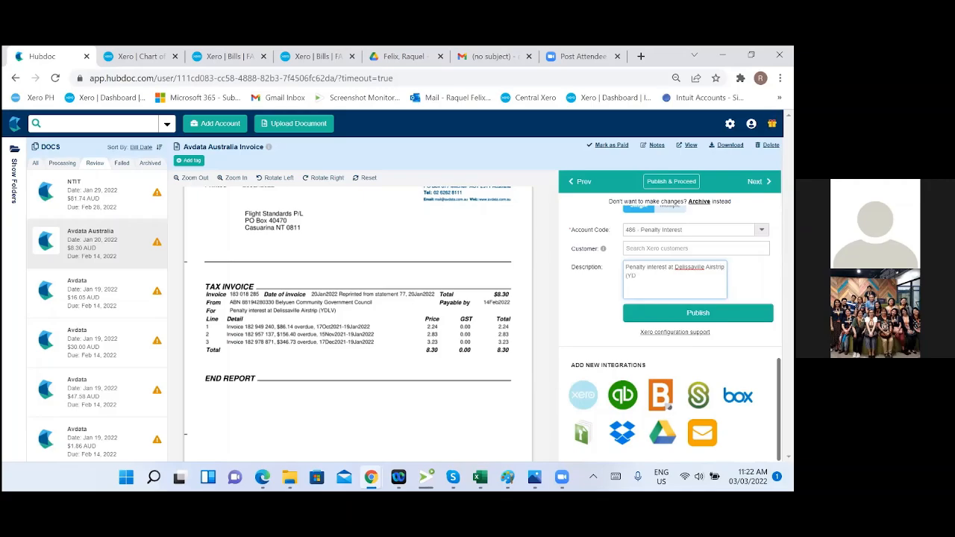
pyautogui.write('LV')
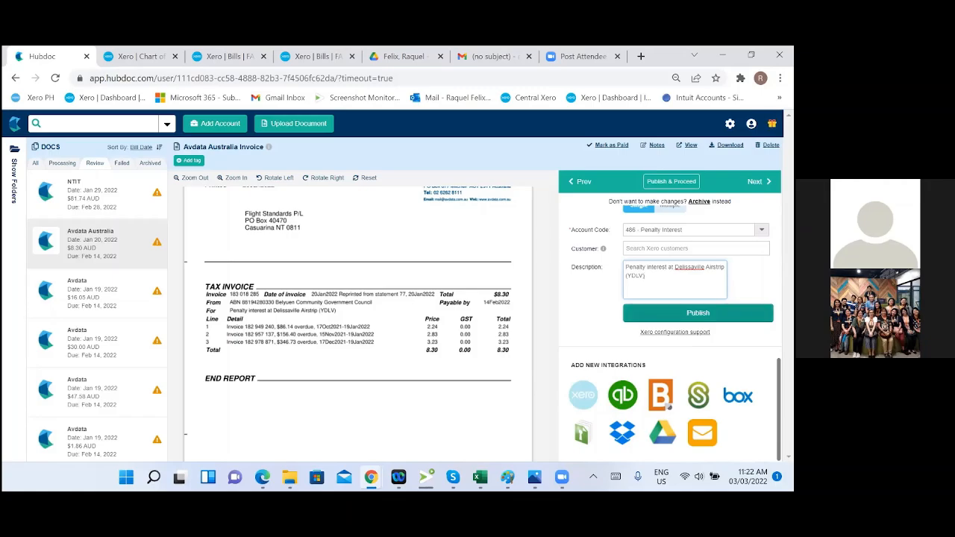
pyautogui.click(698, 313)
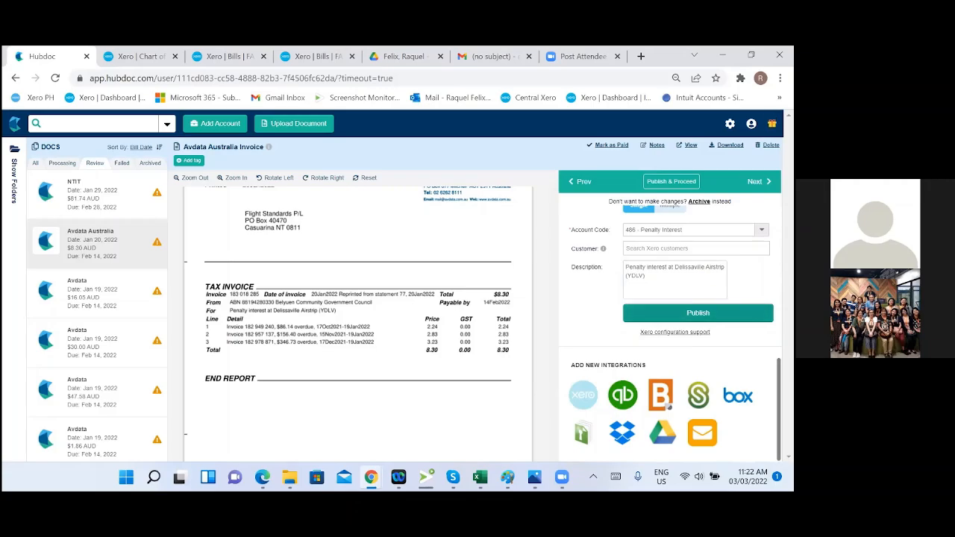
pyautogui.click(698, 314)
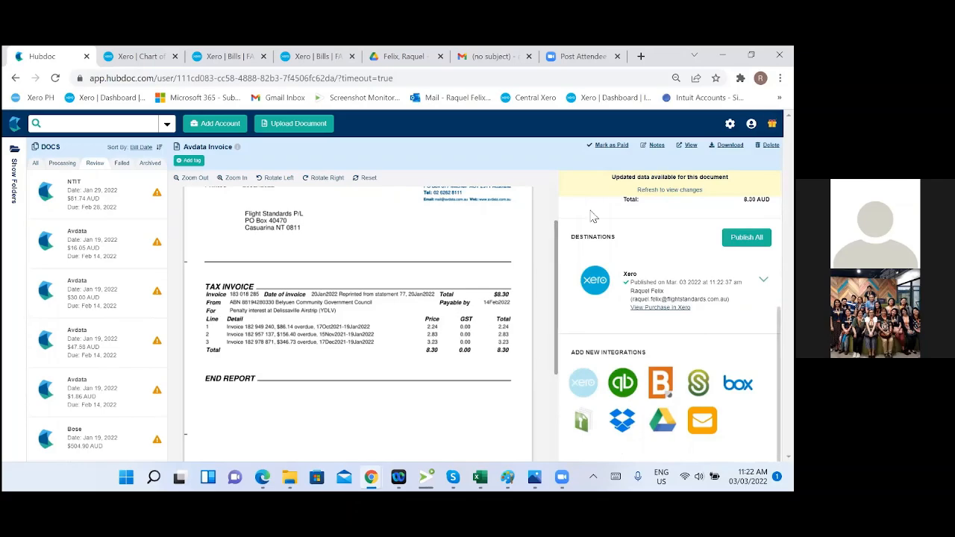
pyautogui.scroll(-1, 297, 318)
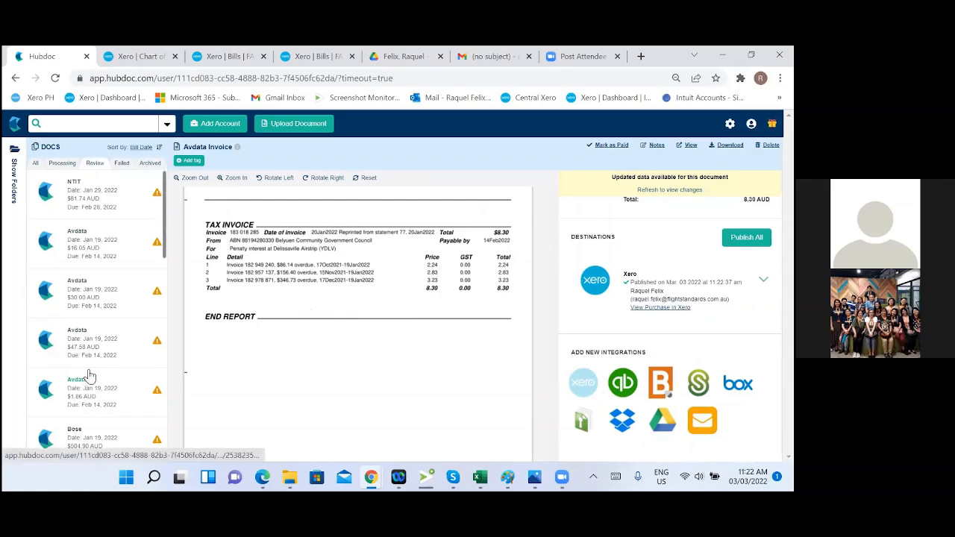
pyautogui.scroll(2, 346, 317)
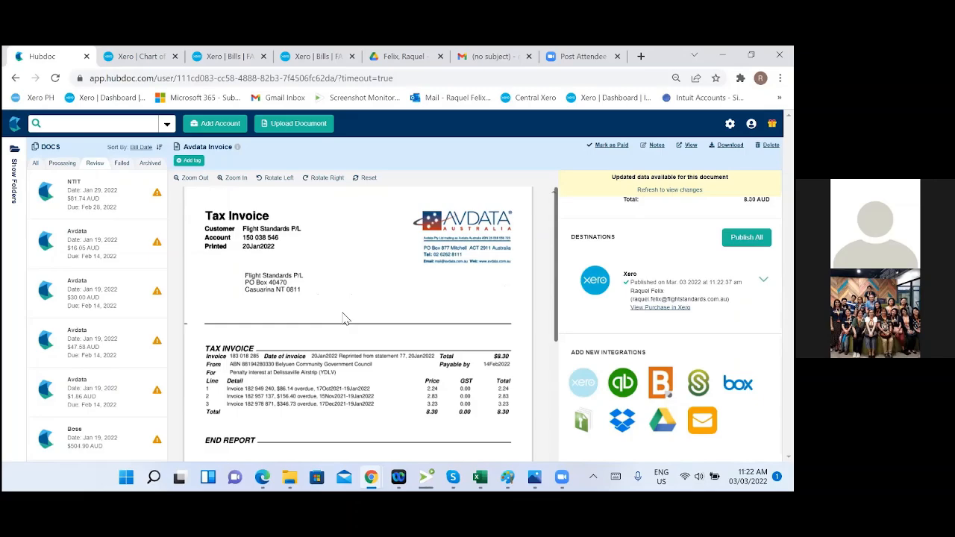
# Step: Switch to Xero and open the bank reconciliation of the FA Hybrid Trust account from the dashboard
pyautogui.click(129, 56)
pyautogui.scroll(10, 278, 355)
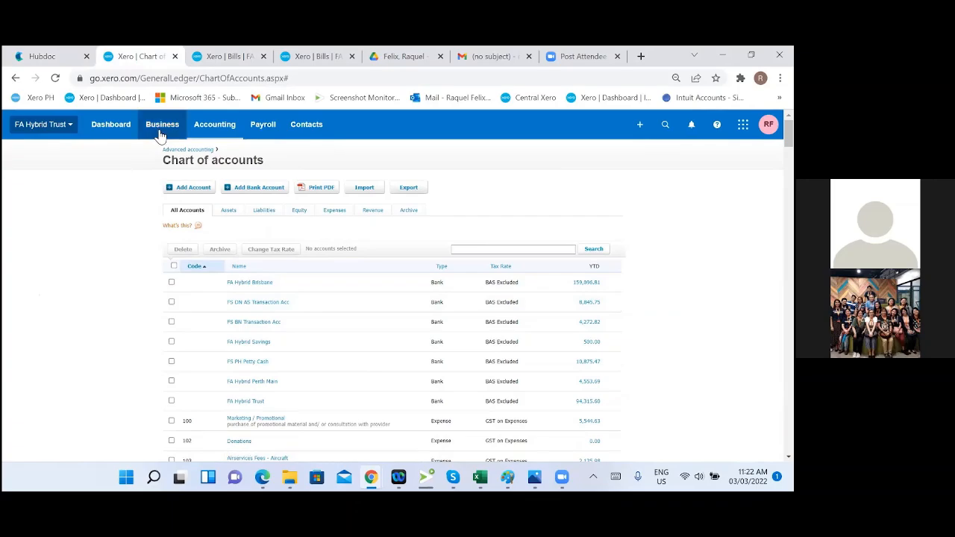
pyautogui.click(95, 131)
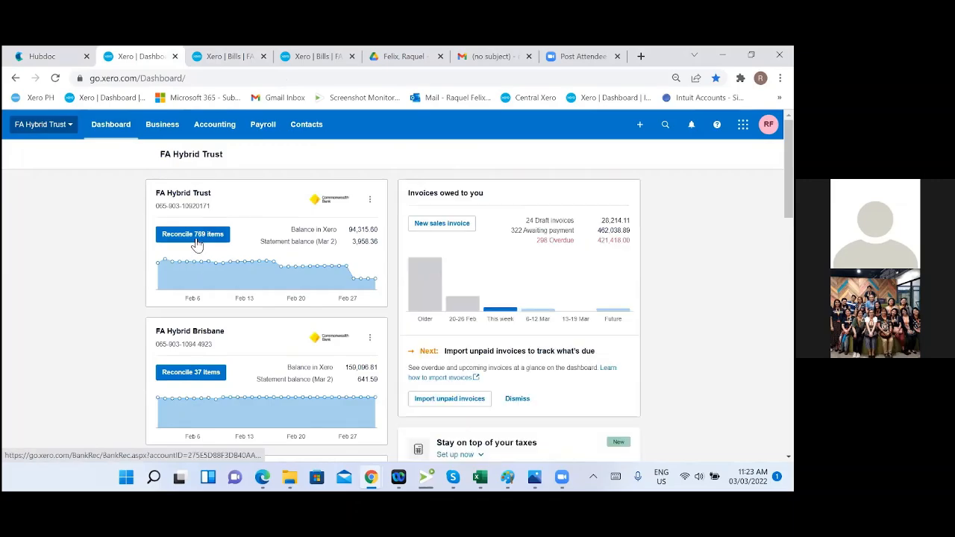
pyautogui.click(196, 236)
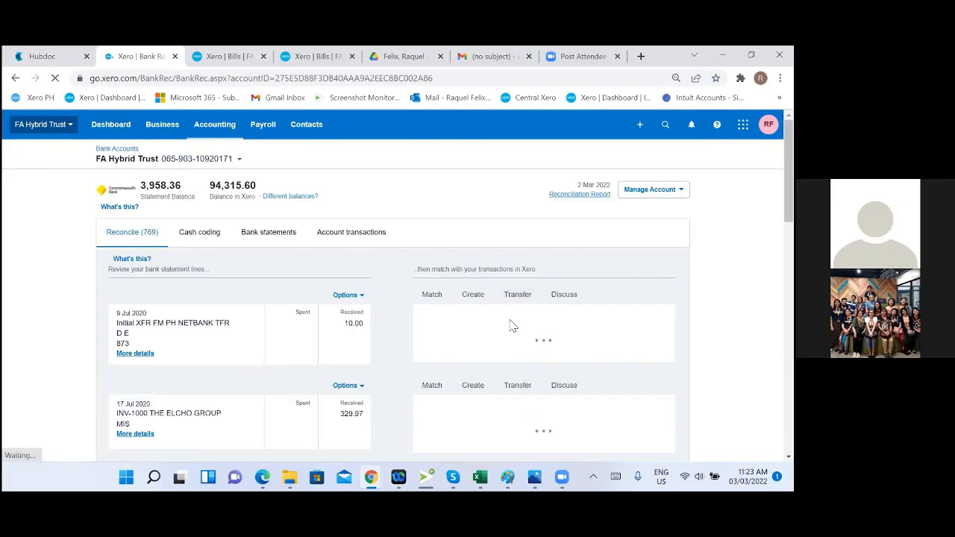
# Step: Browse the unreconciled statement lines and jump to the last page to examine the most recent ones
pyautogui.scroll(-3, 511, 328)
pyautogui.scroll(-3, 511, 328)
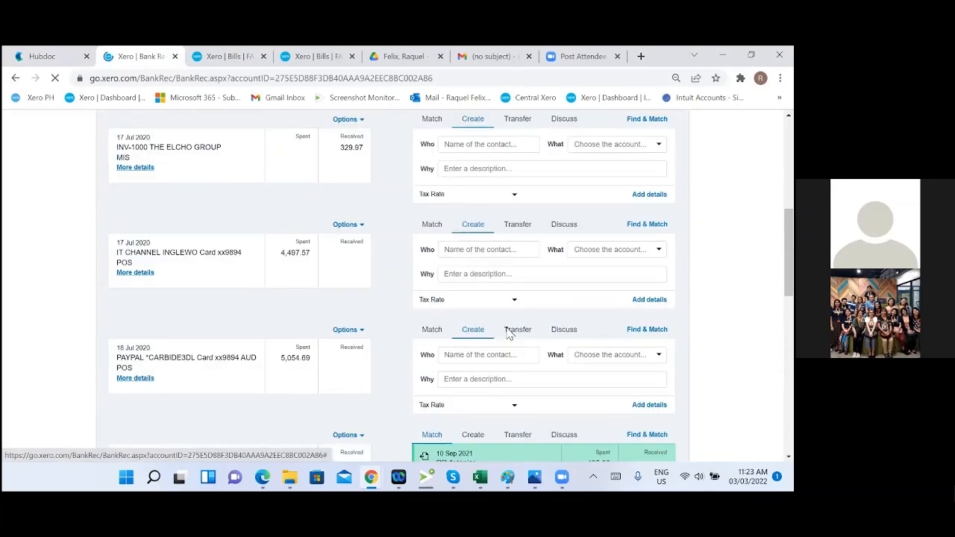
pyautogui.scroll(-1, 508, 335)
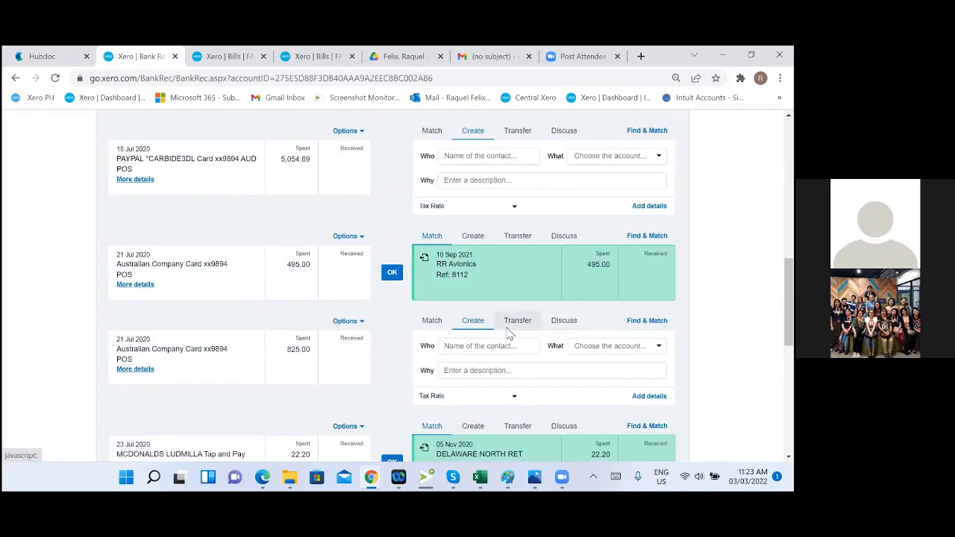
pyautogui.scroll(-5, 509, 334)
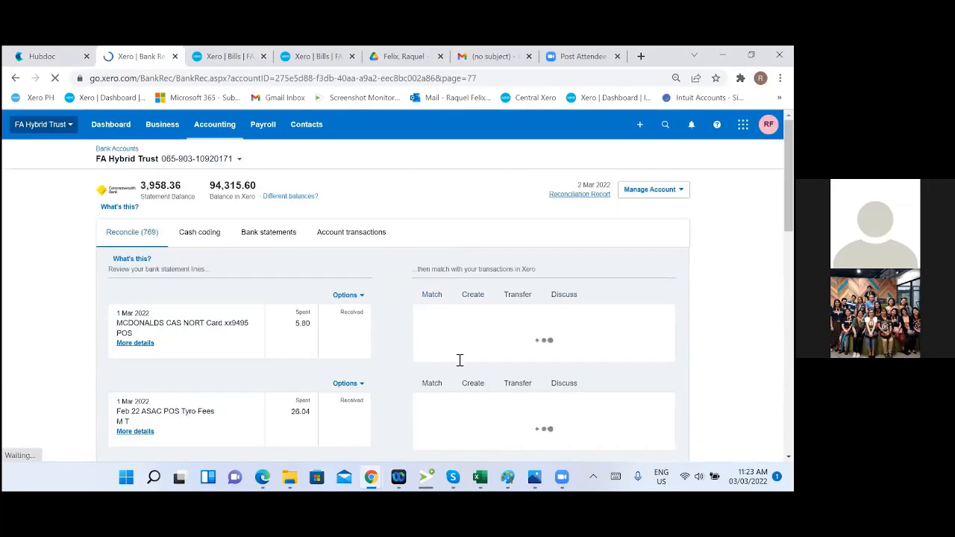
pyautogui.scroll(-5, 527, 366)
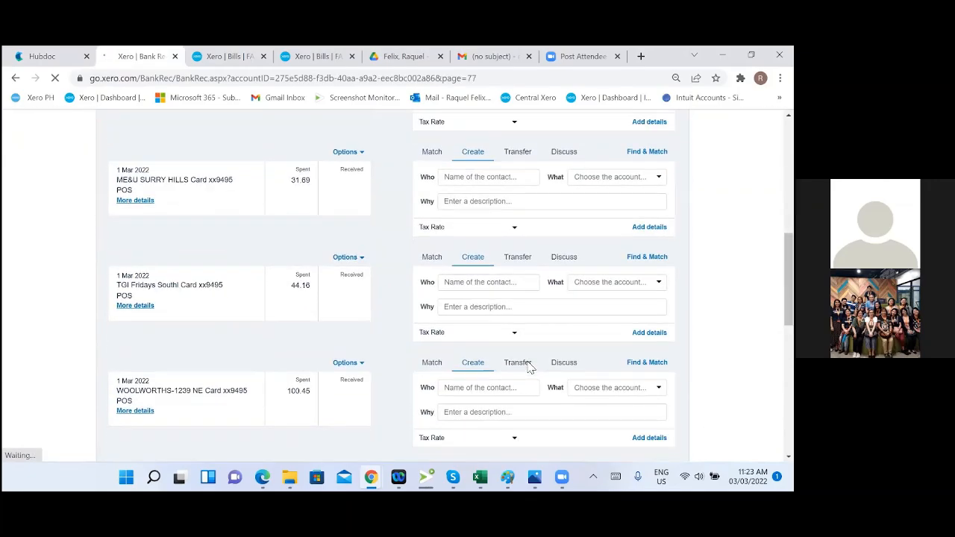
pyautogui.scroll(-5, 528, 366)
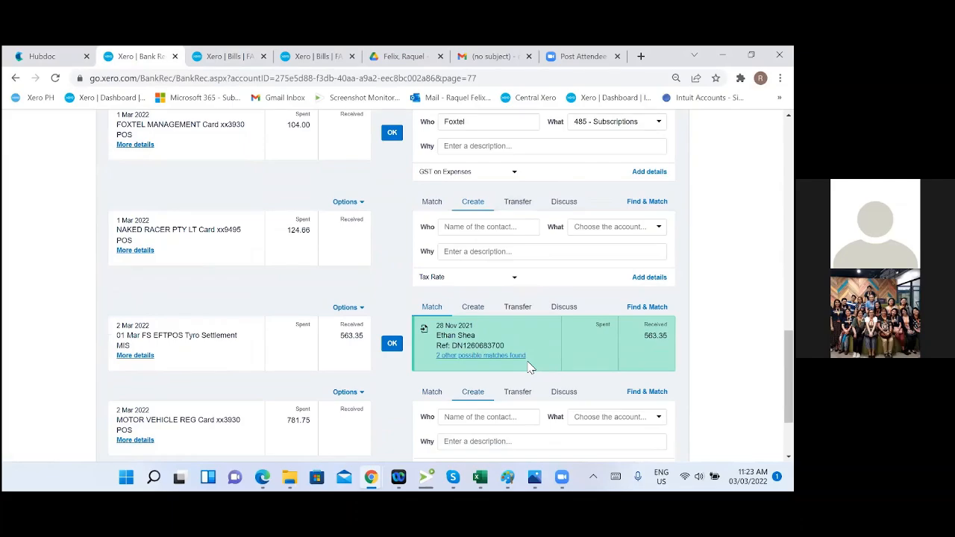
pyautogui.scroll(-2, 528, 365)
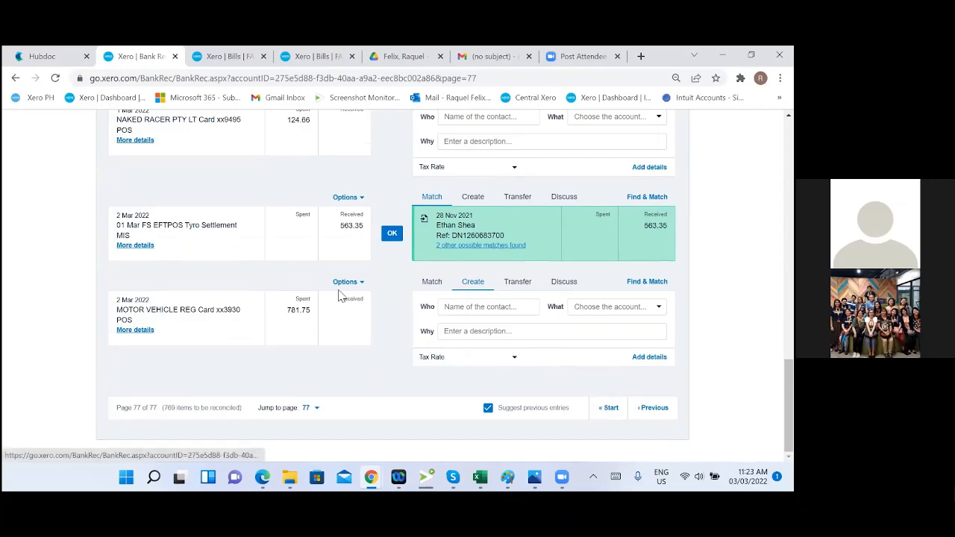
# Step: Go back to page 76, compare the FA Hybrid Trust line of 28 Feb 2022 with its suggested match, and open its statement details
pyautogui.click(630, 422)
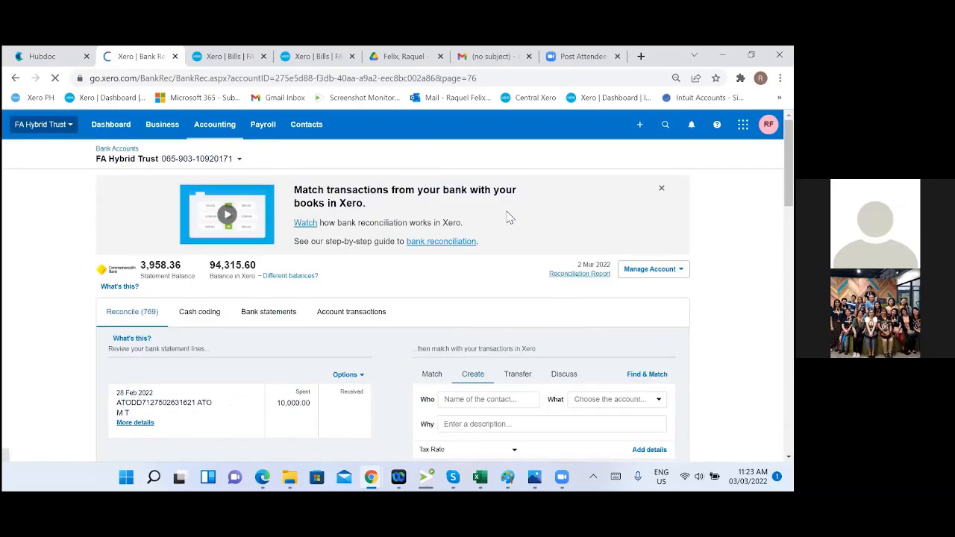
pyautogui.scroll(-3, 533, 292)
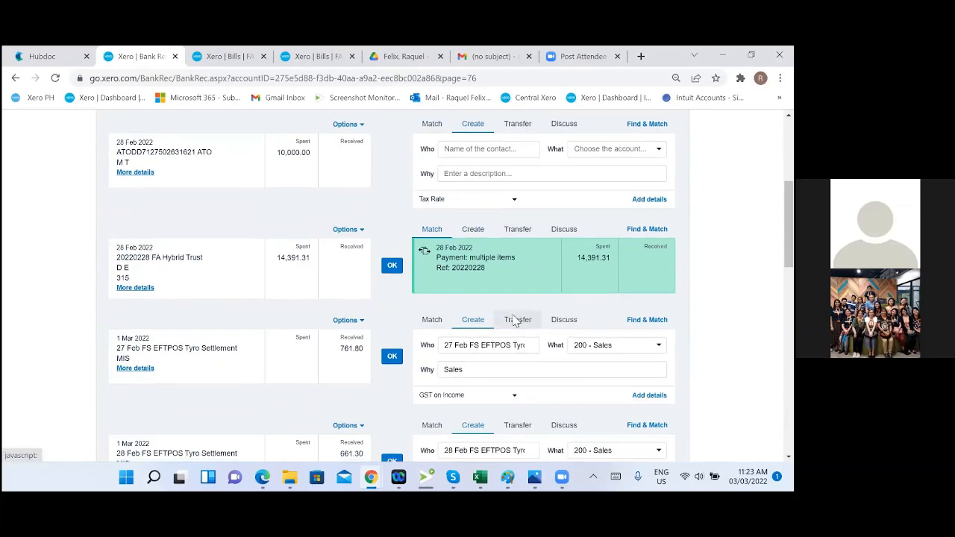
pyautogui.scroll(-1, 515, 318)
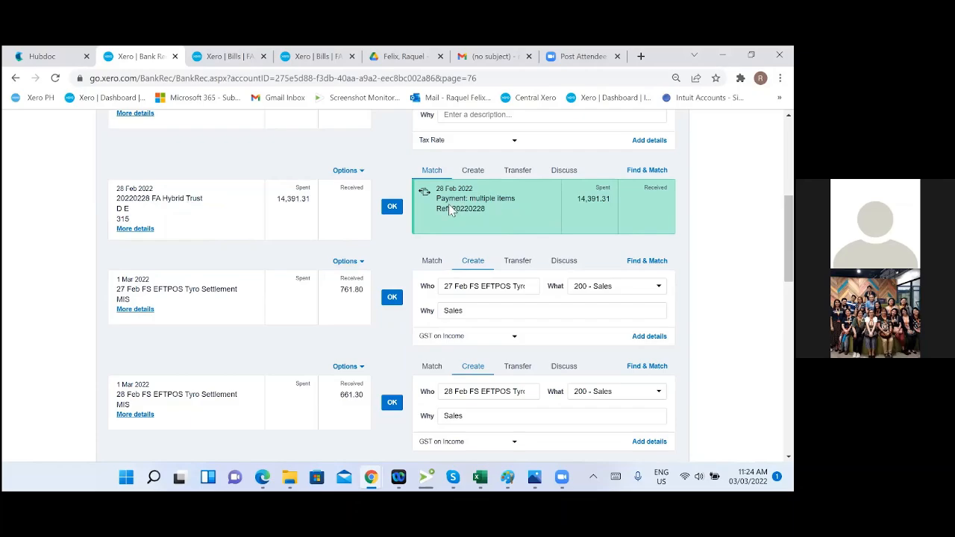
pyautogui.moveTo(452, 209); pyautogui.dragTo(497, 213)
pyautogui.click(119, 201)
pyautogui.moveTo(117, 198); pyautogui.dragTo(150, 199)
pyautogui.click(144, 233)
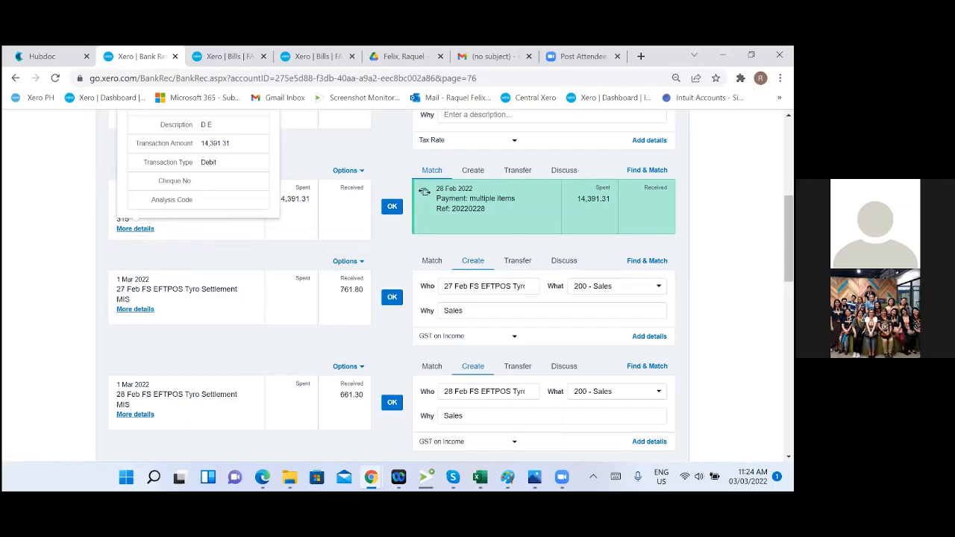
pyautogui.scroll(1, 222, 258)
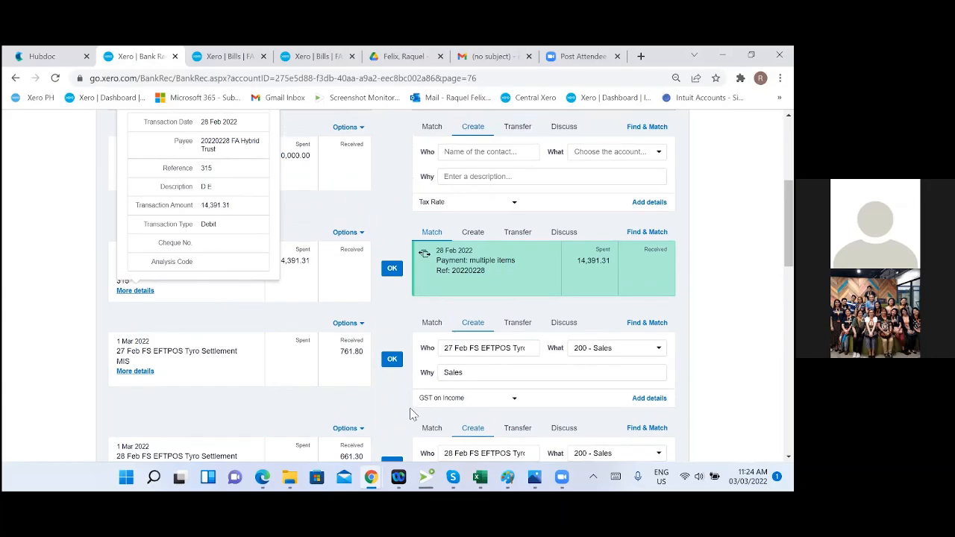
pyautogui.click(483, 376)
pyautogui.scroll(2, 394, 284)
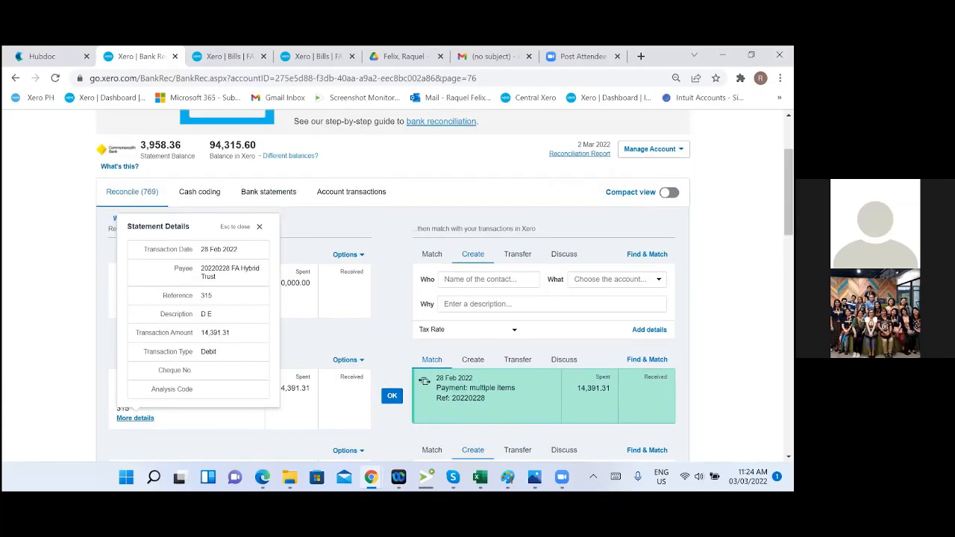
# Step: Duplicate the bank reconciliation browser tab and open the account's bank statements in the copy, dismissing the Bank Reconciliation pop-up
pyautogui.rightClick(148, 59)
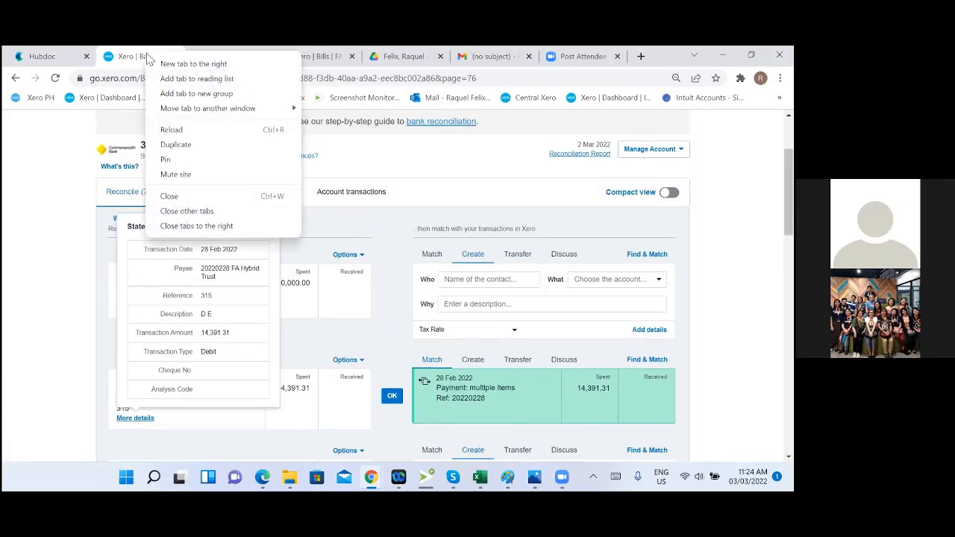
pyautogui.click(186, 145)
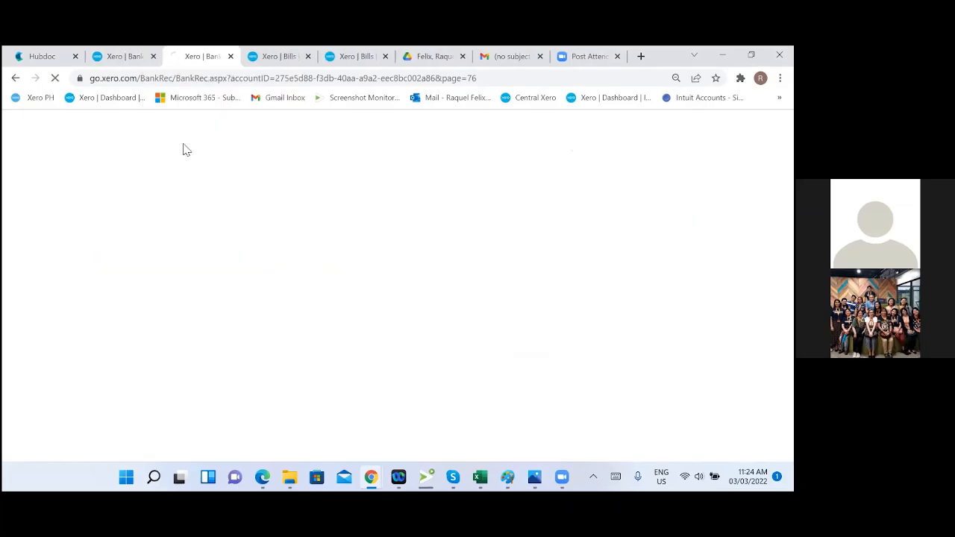
pyautogui.click(121, 59)
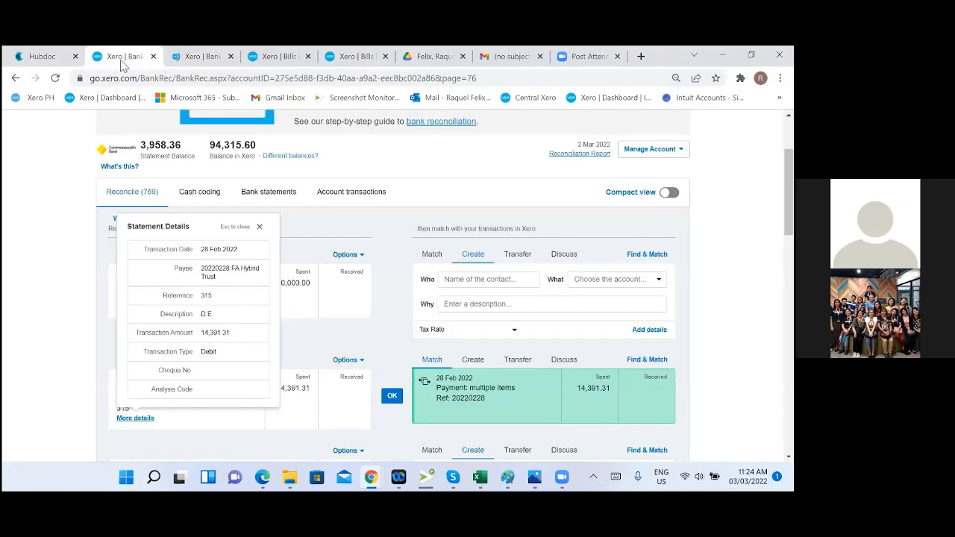
pyautogui.click(171, 59)
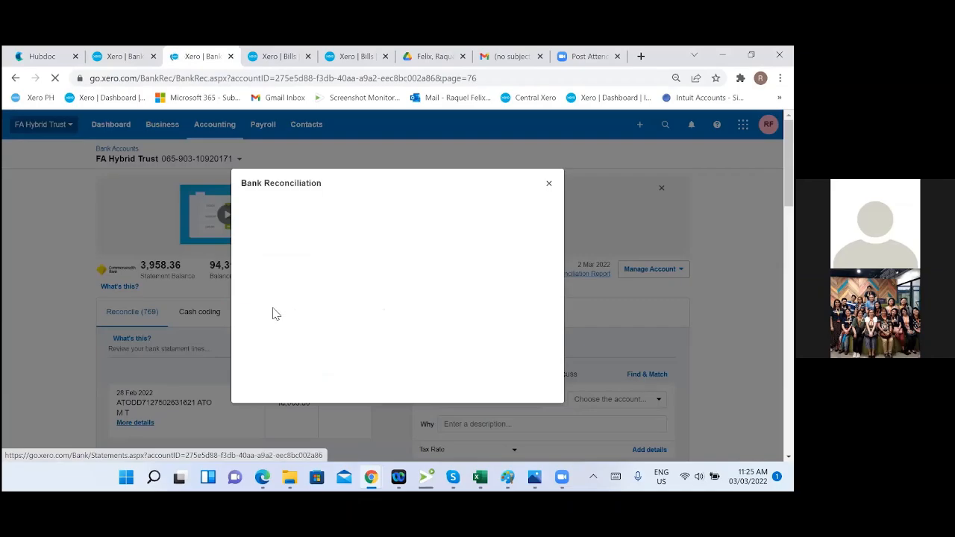
pyautogui.click(550, 184)
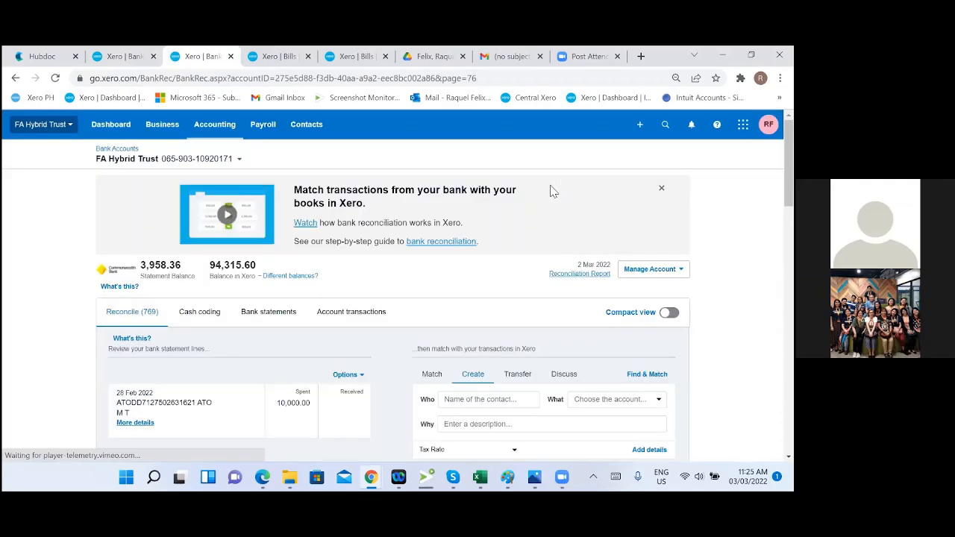
pyautogui.click(285, 315)
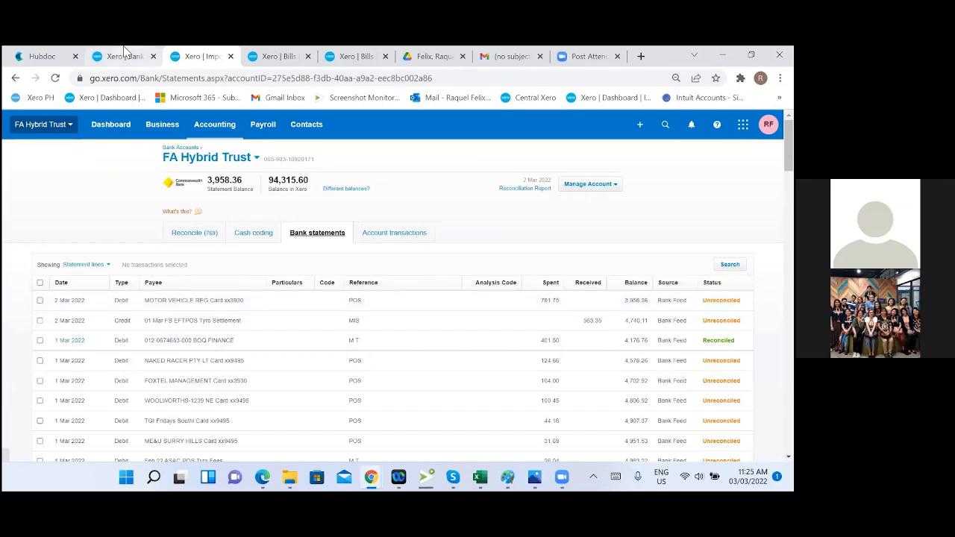
# Step: Open the unreconciled batch payment of 28 Feb 2022 from the account transactions and review the bills it covers
pyautogui.click(400, 238)
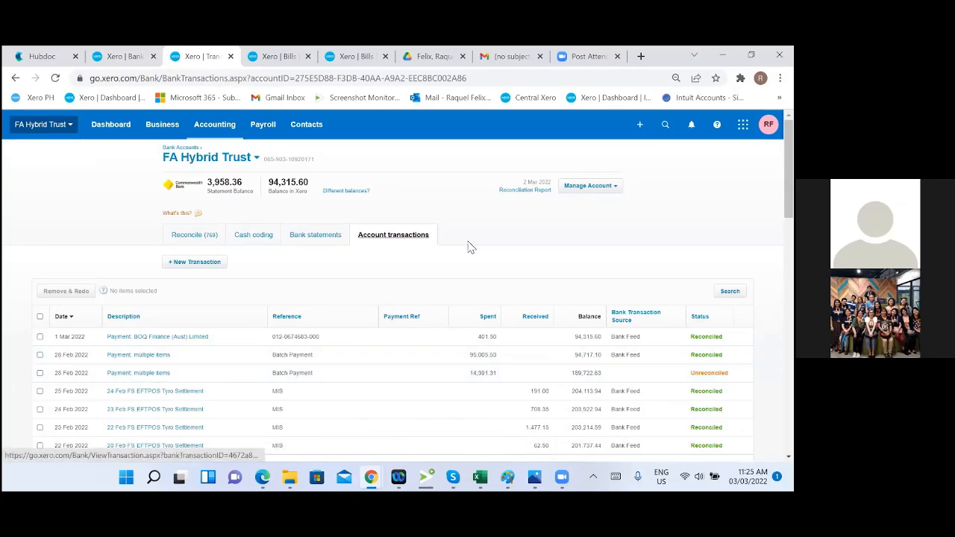
pyautogui.click(142, 373)
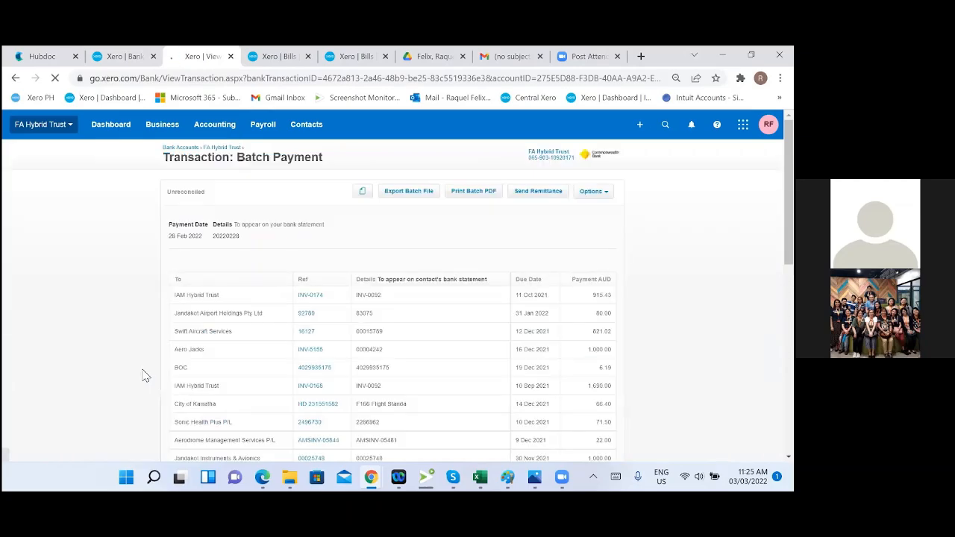
pyautogui.scroll(-2, 411, 317)
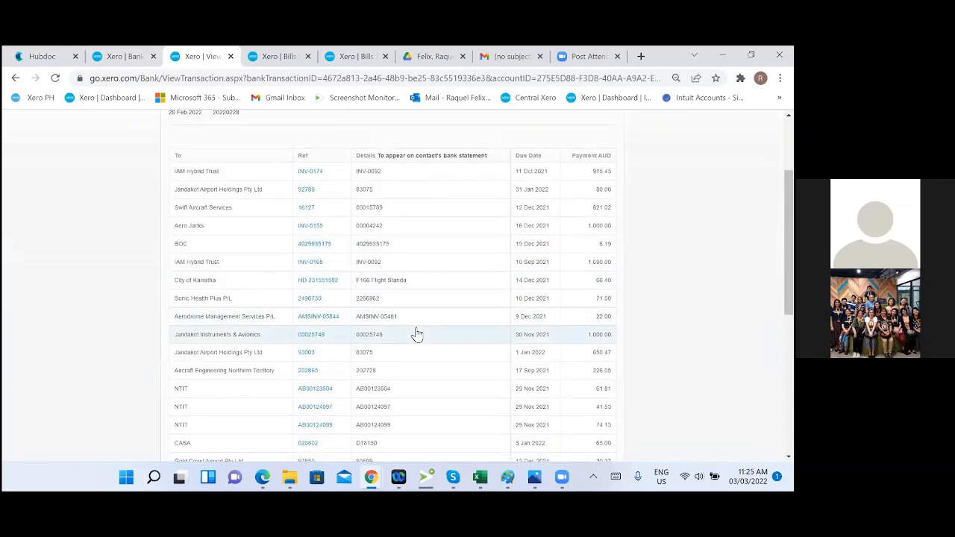
pyautogui.scroll(-4, 416, 334)
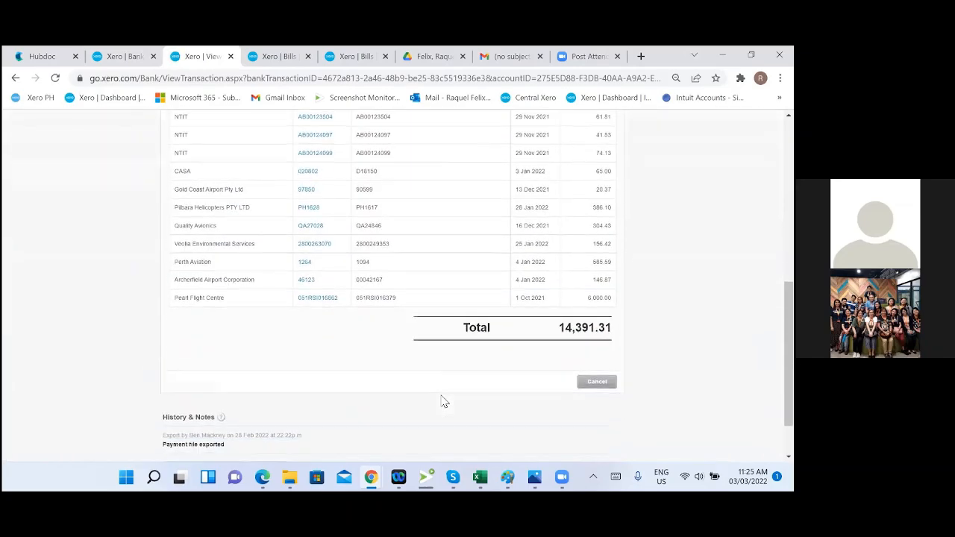
pyautogui.scroll(-1, 444, 402)
pyautogui.scroll(4, 444, 402)
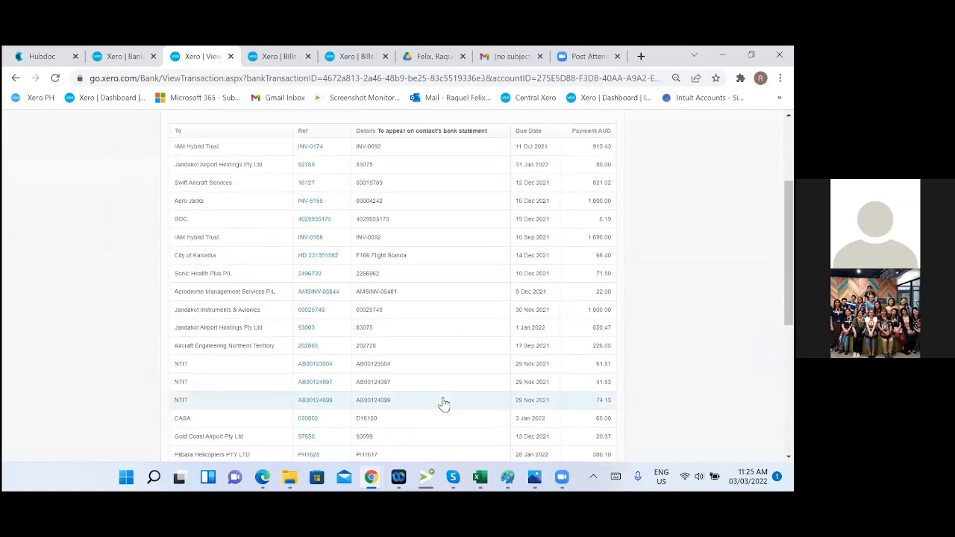
pyautogui.scroll(-5, 444, 404)
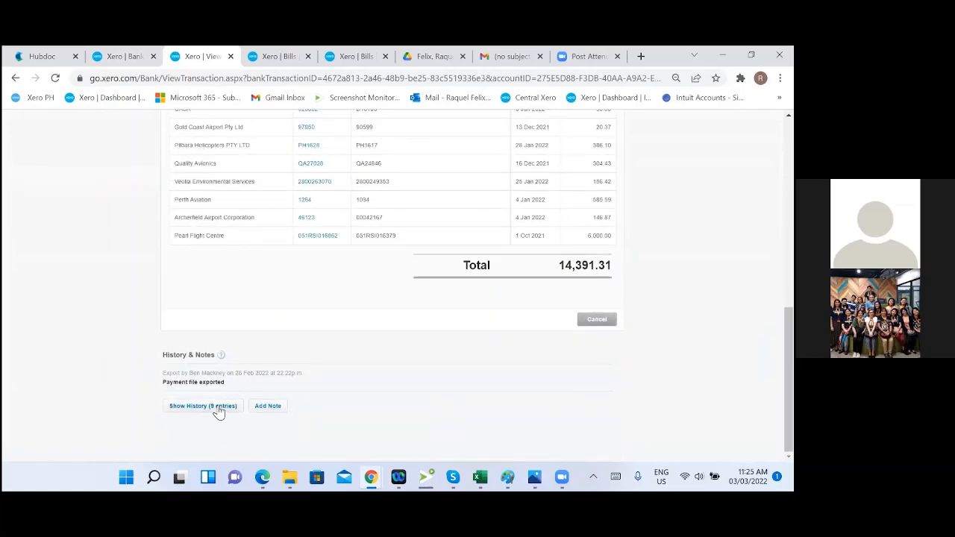
# Step: Show the batch payment's history entries and recheck its listed bills and total
pyautogui.click(218, 413)
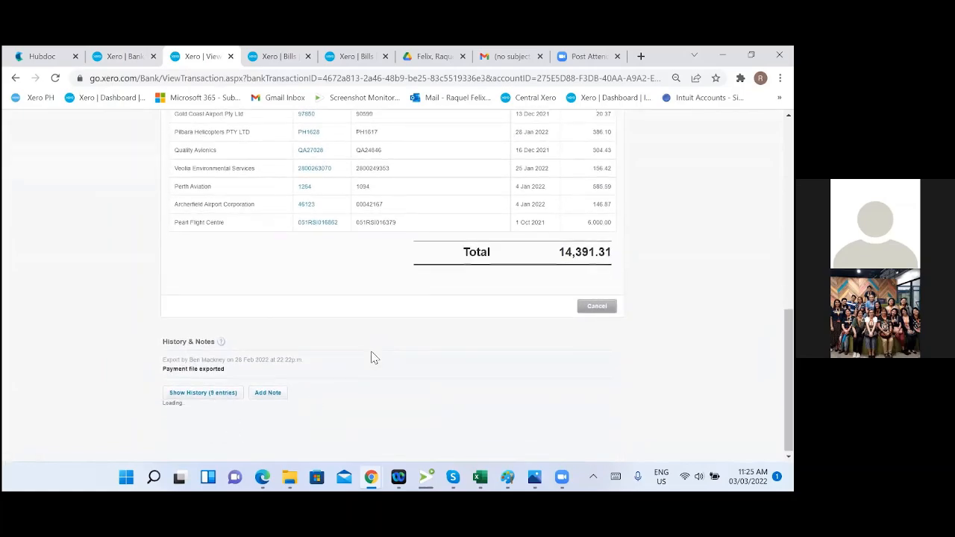
pyautogui.scroll(-3, 378, 360)
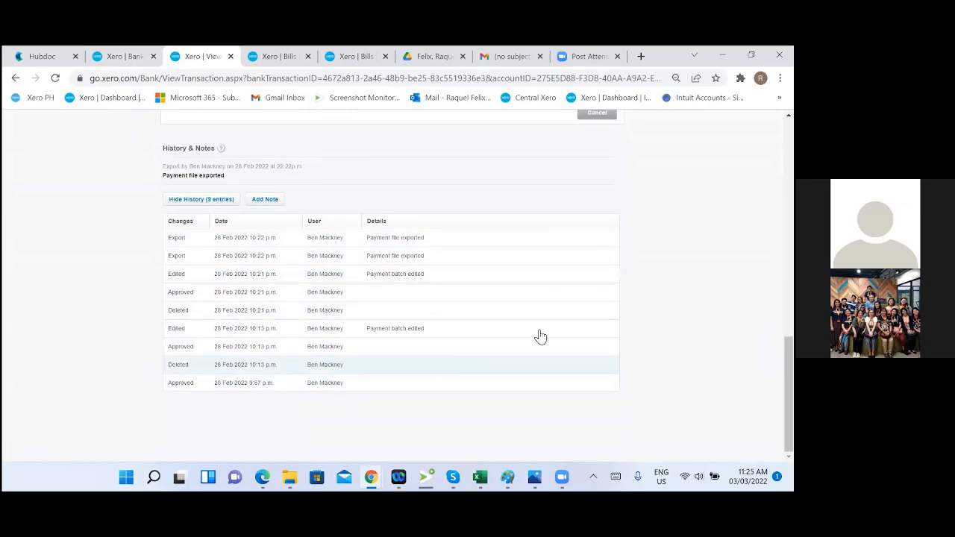
pyautogui.scroll(6, 539, 340)
pyautogui.scroll(5, 539, 356)
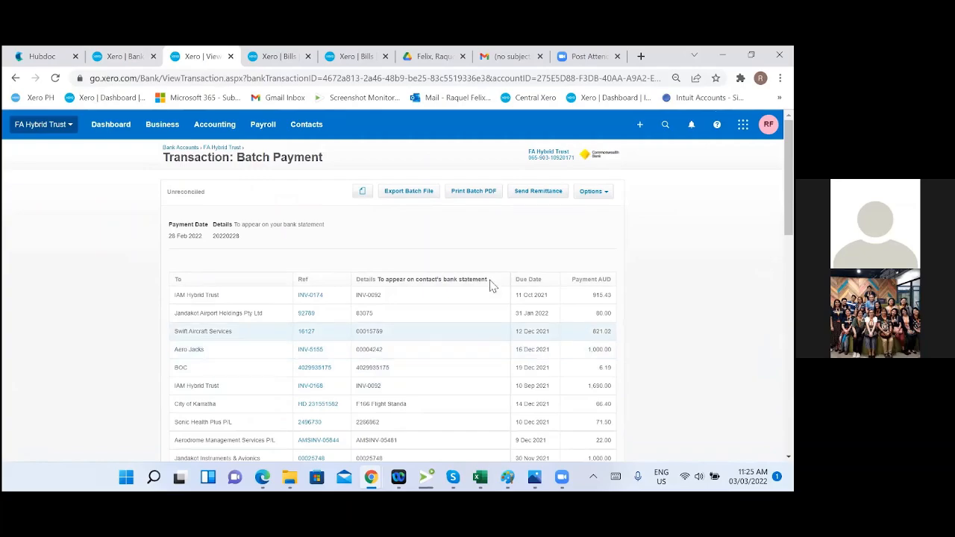
pyautogui.scroll(-7, 385, 410)
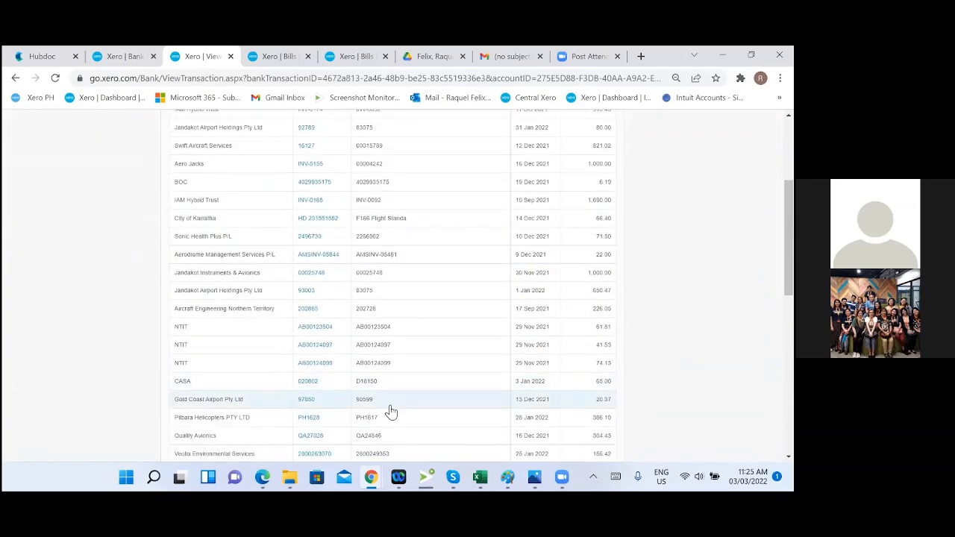
pyautogui.scroll(-1, 395, 418)
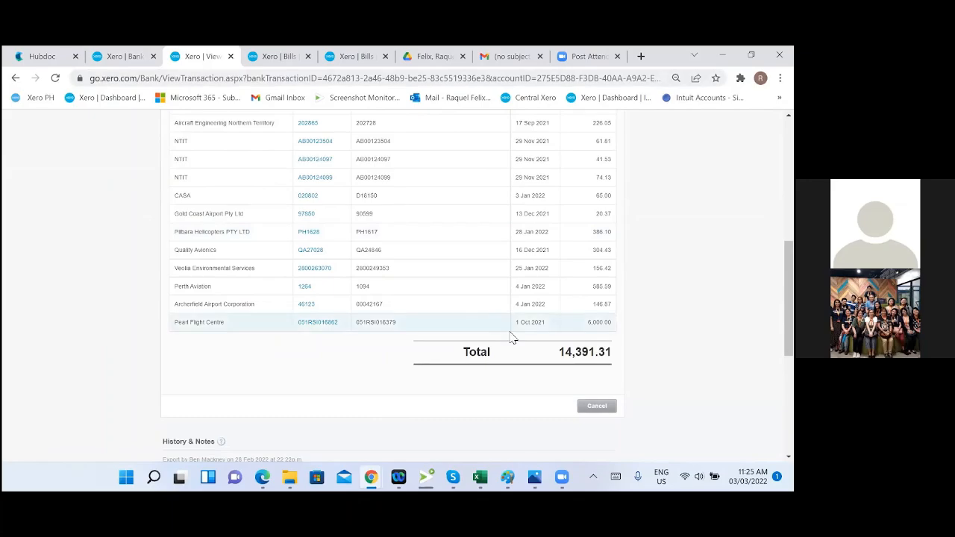
pyautogui.scroll(3, 411, 350)
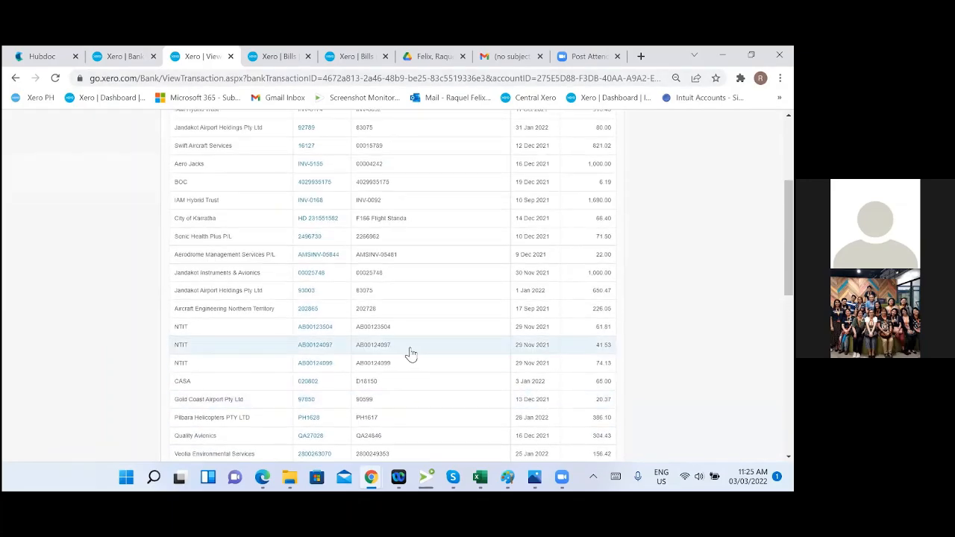
pyautogui.scroll(5, 412, 351)
# Step: Return to the reconciliation, close the statement details, and reconcile the 28 Feb 2022 FA Hybrid Trust line with the suggested multiple-items payment
pyautogui.click(125, 57)
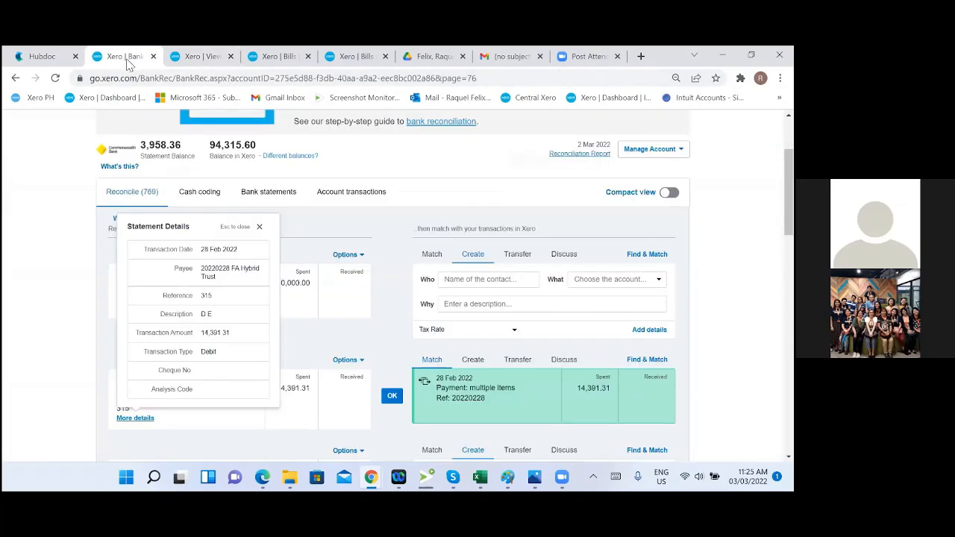
pyautogui.click(259, 226)
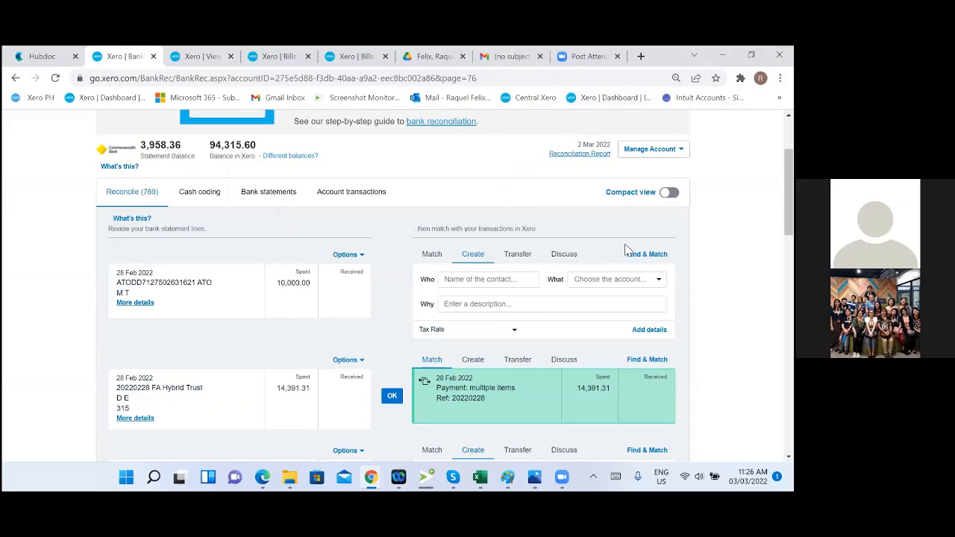
pyautogui.scroll(-2, 391, 334)
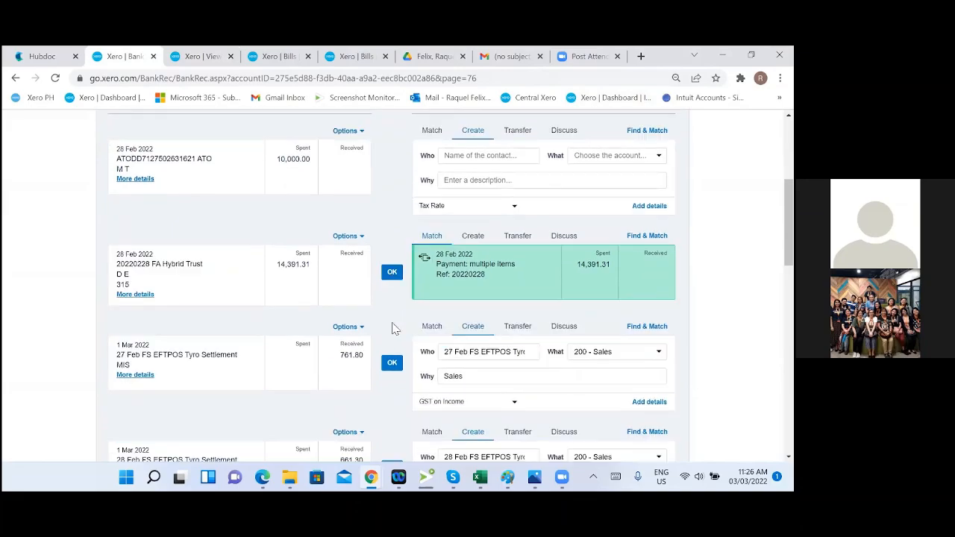
pyautogui.click(392, 272)
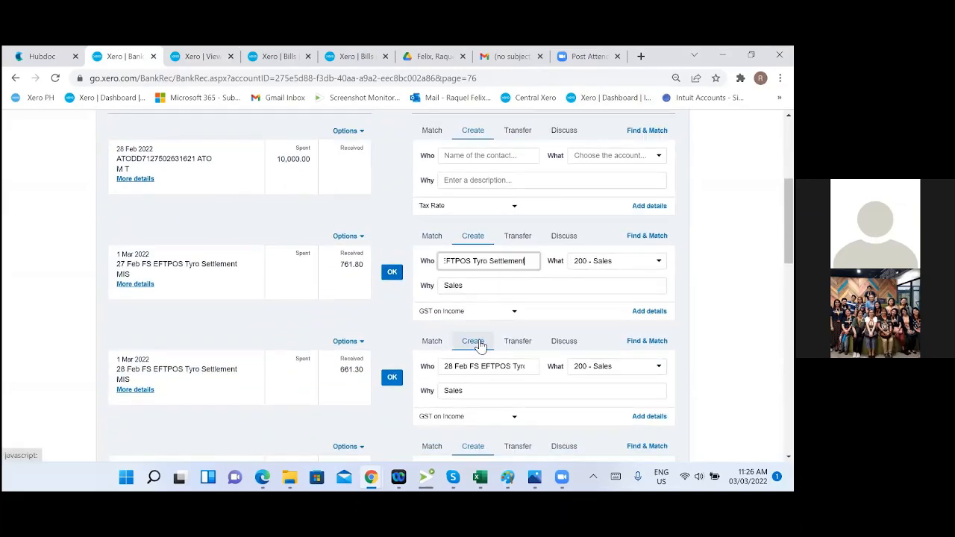
pyautogui.scroll(-1, 480, 345)
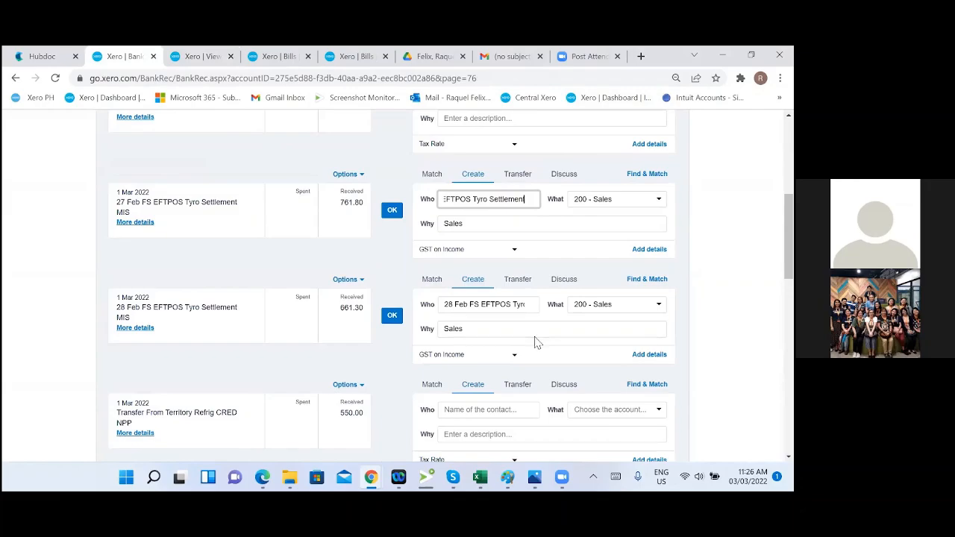
# Step: Examine the unmatched 1 Mar 2022 receipts, checking the descriptions of the Territory Refrig transfer and the 26 Feb EFTPOS Tyro Settlement
pyautogui.scroll(-1, 240, 322)
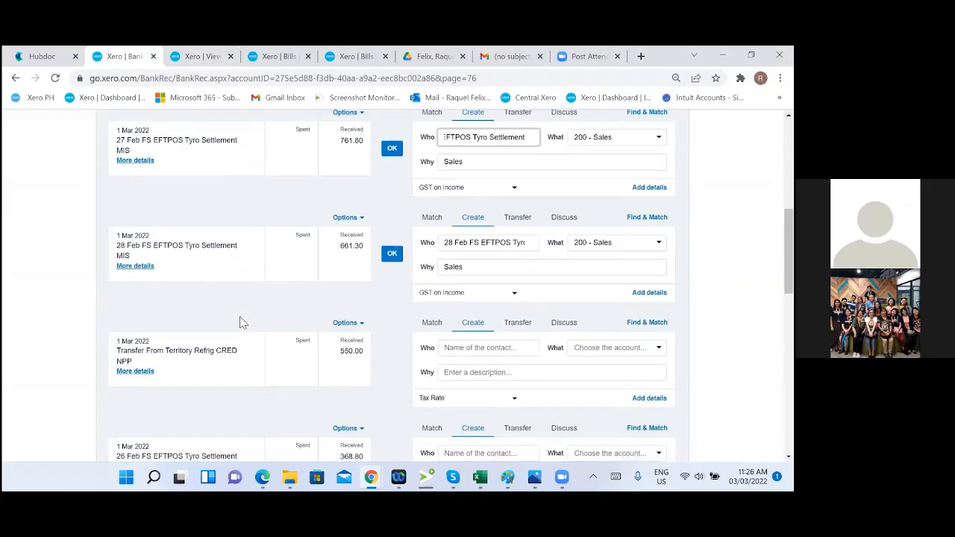
pyautogui.scroll(-1, 241, 323)
pyautogui.scroll(-1, 241, 324)
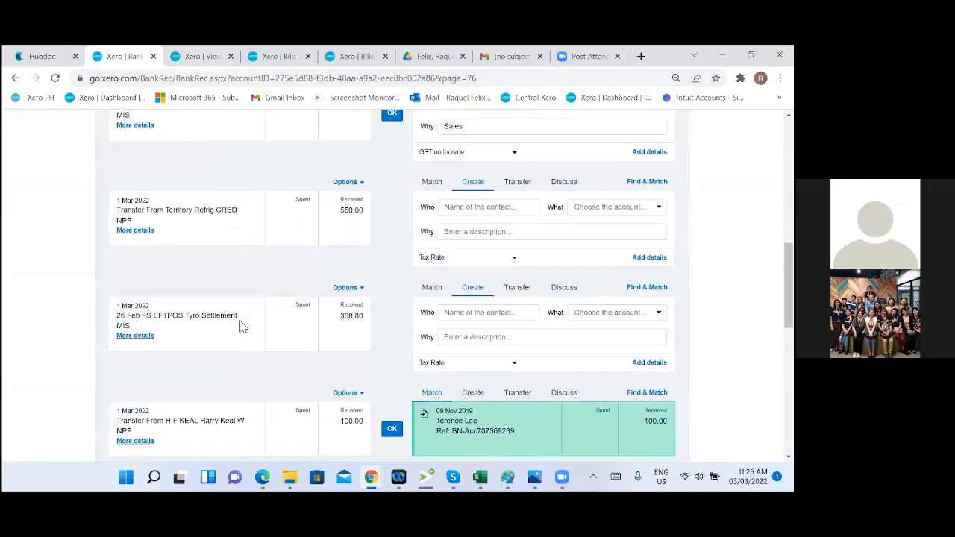
pyautogui.scroll(-1, 240, 327)
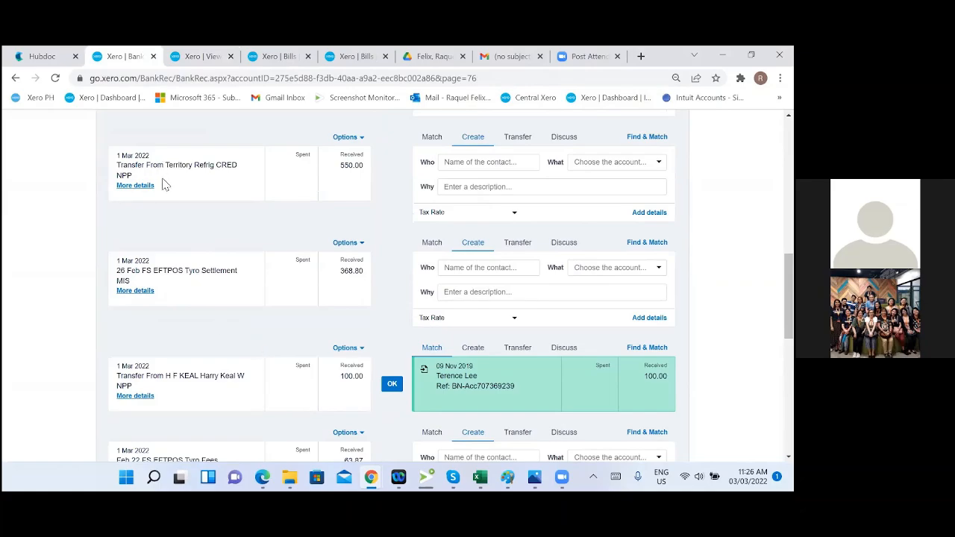
pyautogui.moveTo(168, 165); pyautogui.dragTo(232, 166)
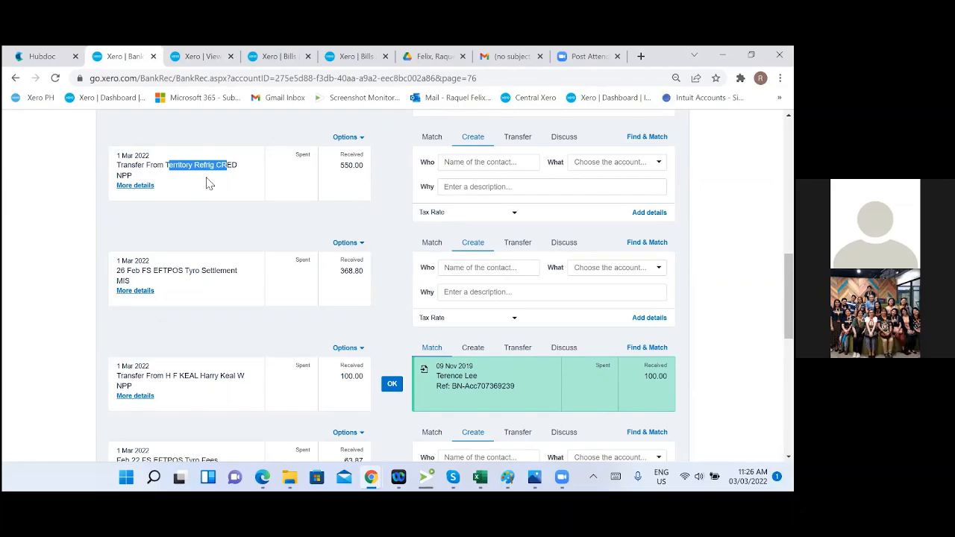
pyautogui.click(209, 183)
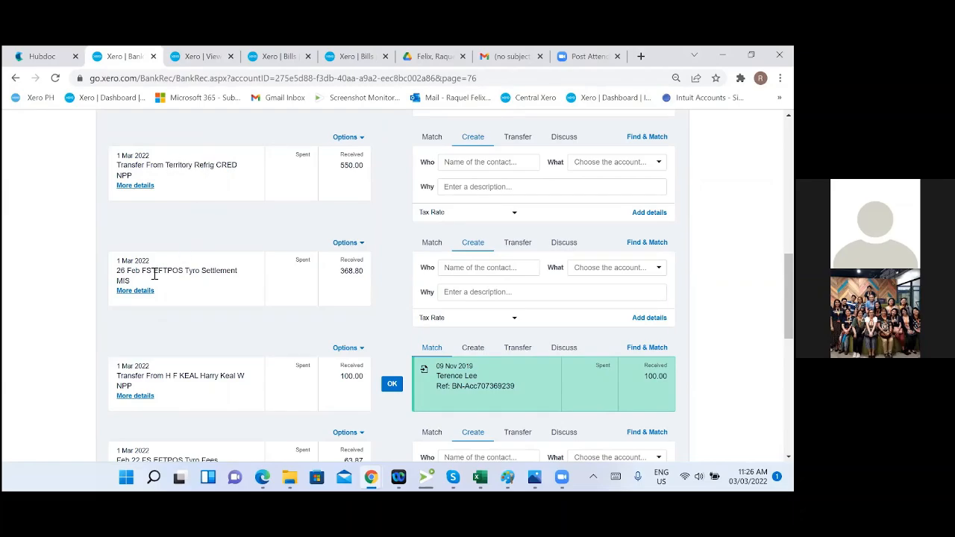
pyautogui.moveTo(159, 270); pyautogui.dragTo(258, 282)
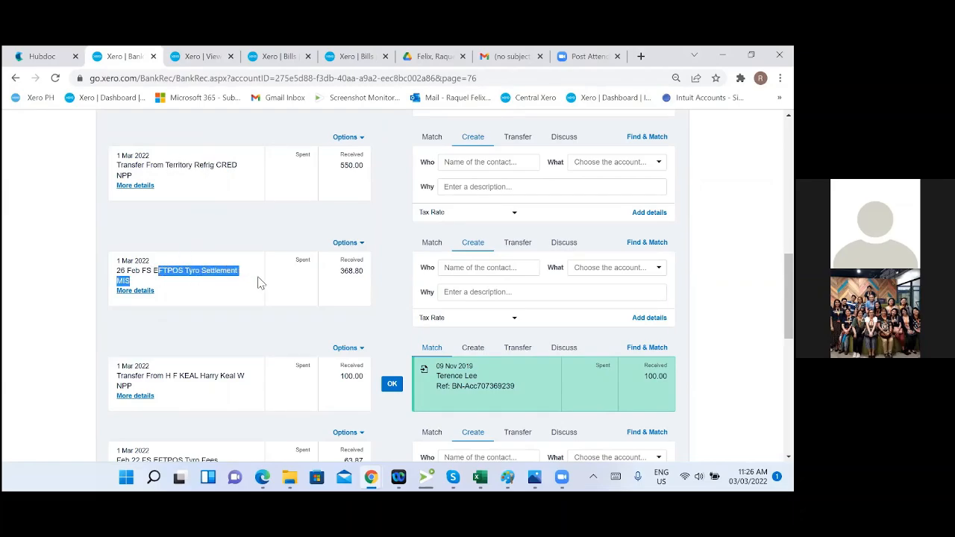
pyautogui.click(247, 286)
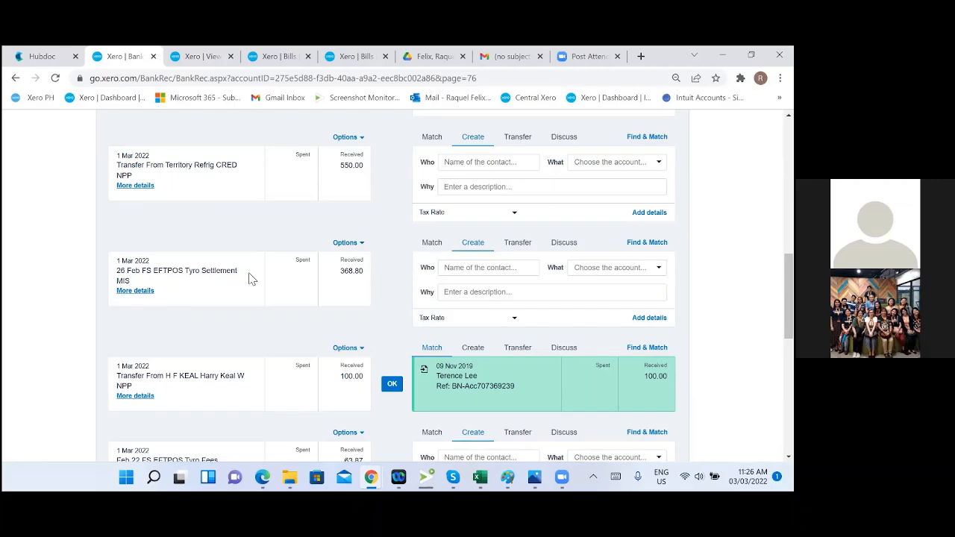
# Step: Search all records for the 26 Feb settlement amount 368.80, open the matching invoice dated 24 Aug 2021, and return to the reconciliation
pyautogui.doubleClick(346, 274)
pyautogui.click(345, 272)
pyautogui.moveTo(345, 272); pyautogui.dragTo(366, 274)
pyautogui.click(274, 62)
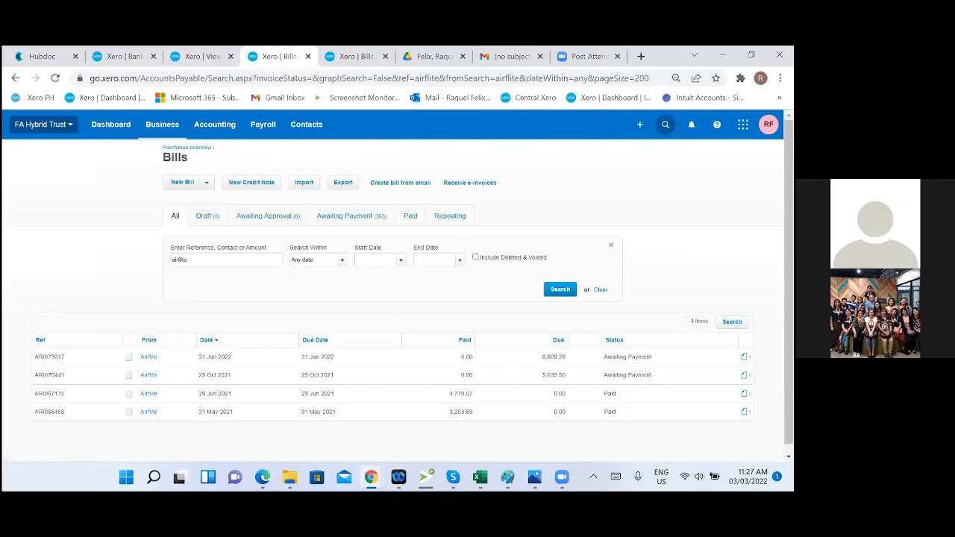
pyautogui.click(665, 124)
pyautogui.write('368.80')
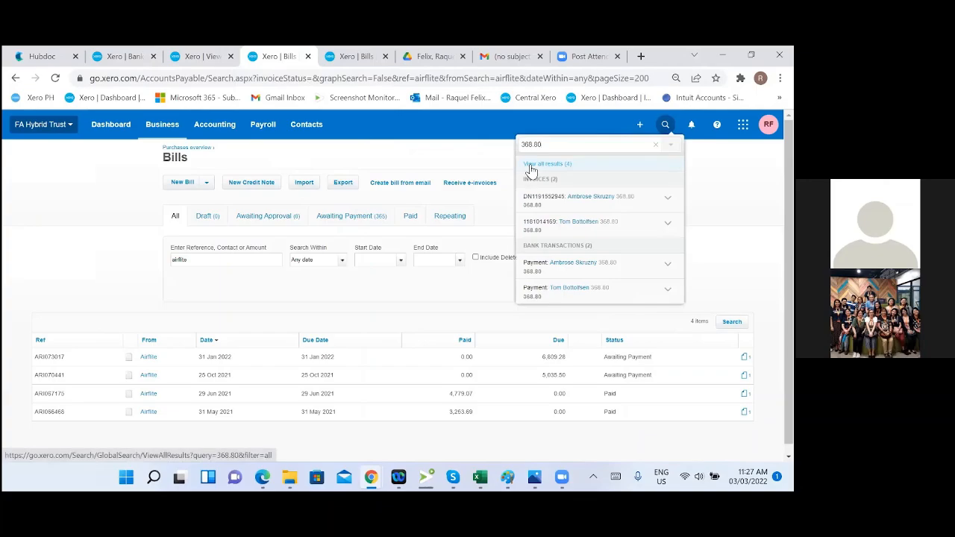
pyautogui.click(595, 226)
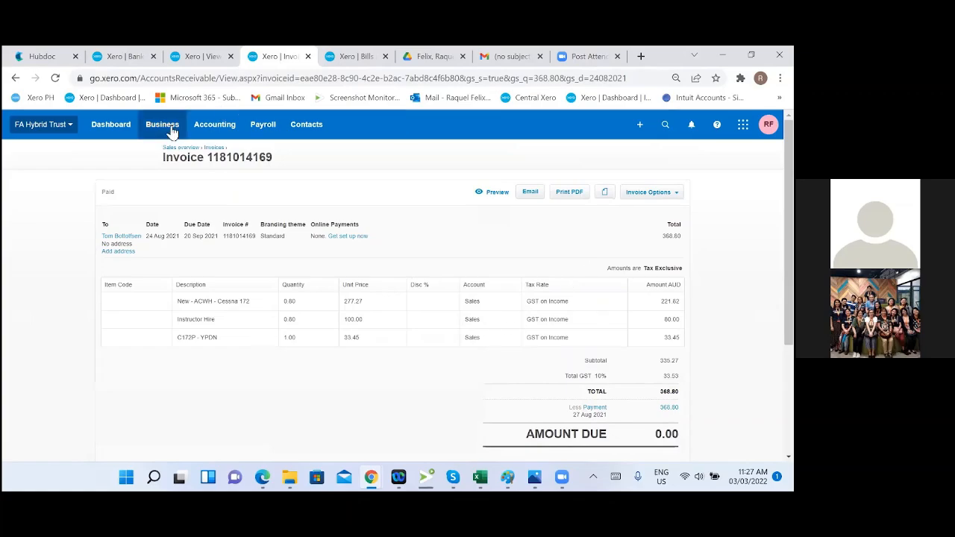
pyautogui.click(123, 59)
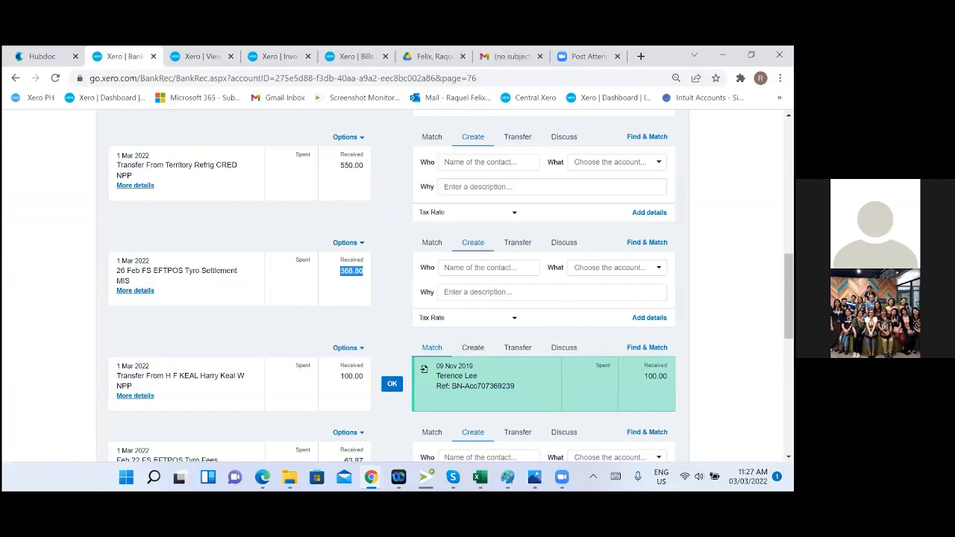
pyautogui.scroll(1, 599, 306)
pyautogui.scroll(-1, 585, 321)
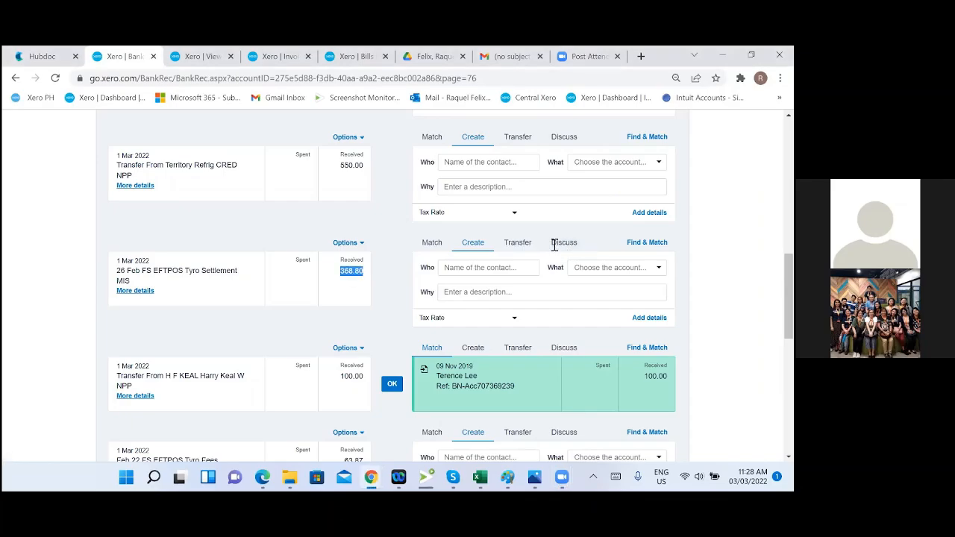
# Step: Search for 368.80 again from the batch payment page and preview the details of both matching invoices, closing the search
pyautogui.click(197, 60)
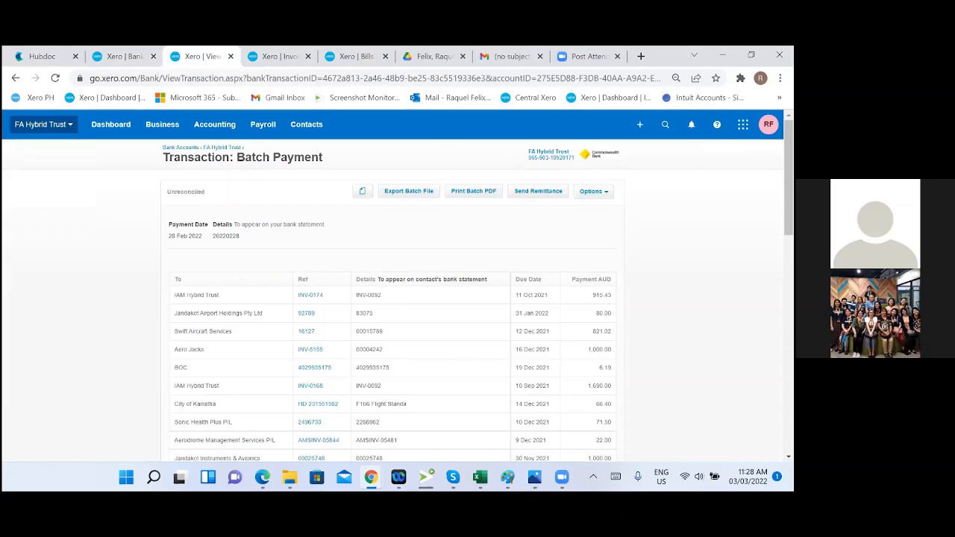
pyautogui.click(666, 125)
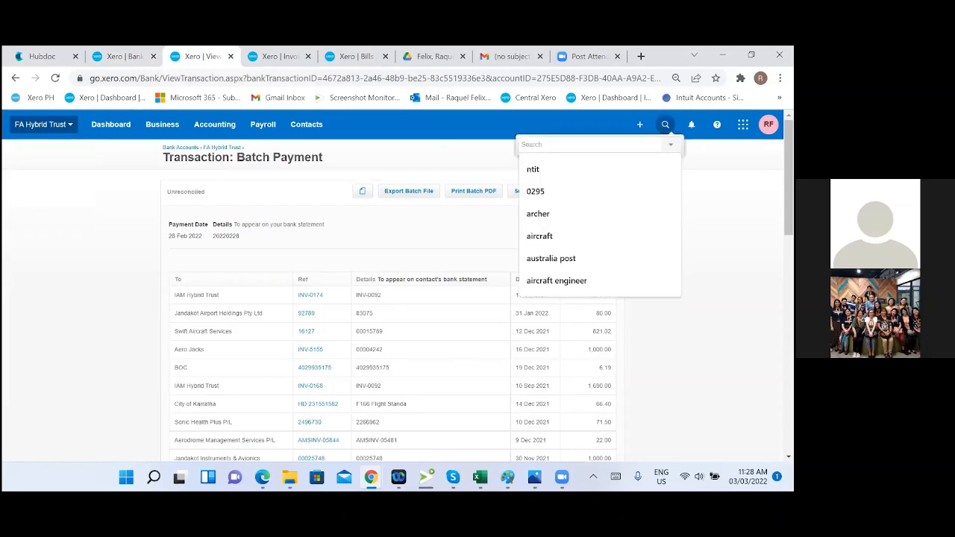
pyautogui.write('368.80')
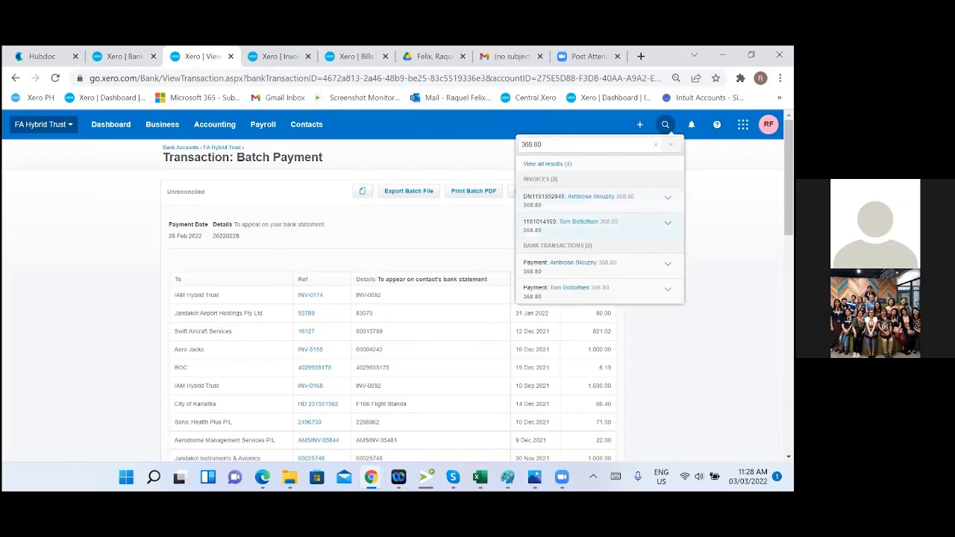
pyautogui.click(668, 224)
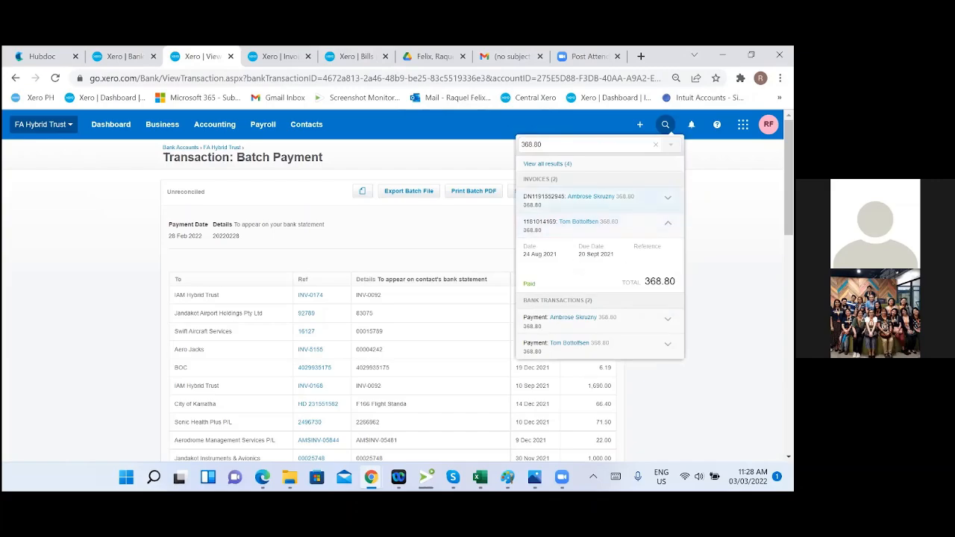
pyautogui.click(571, 197)
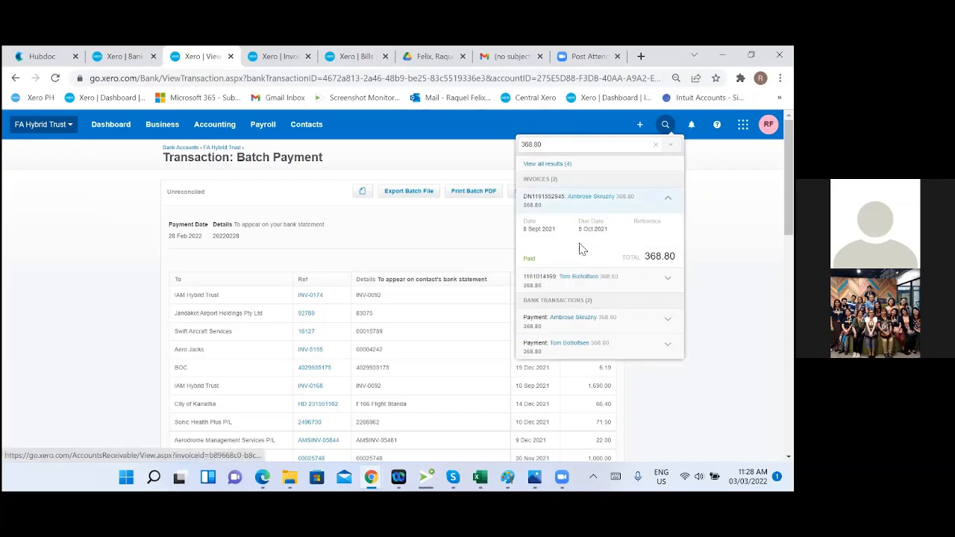
pyautogui.click(668, 197)
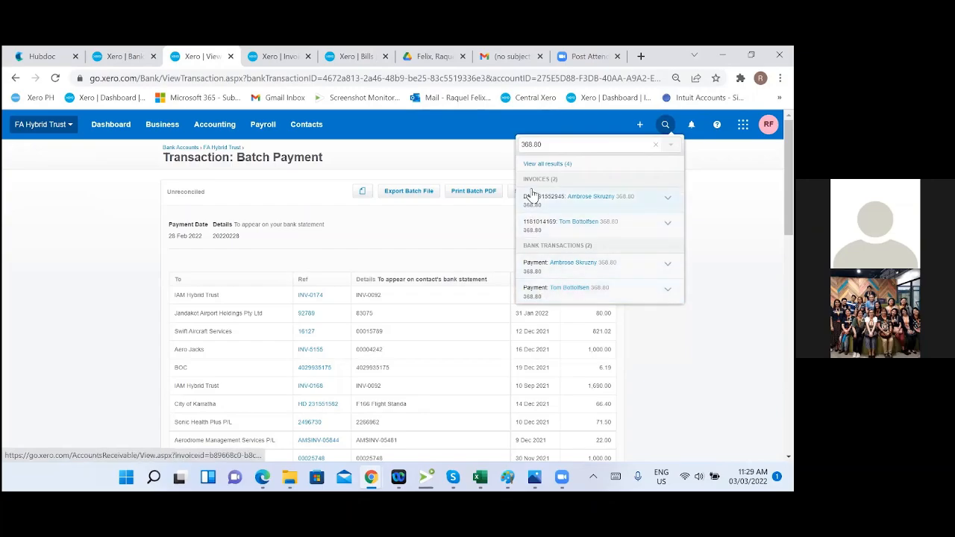
pyautogui.press('Escape')
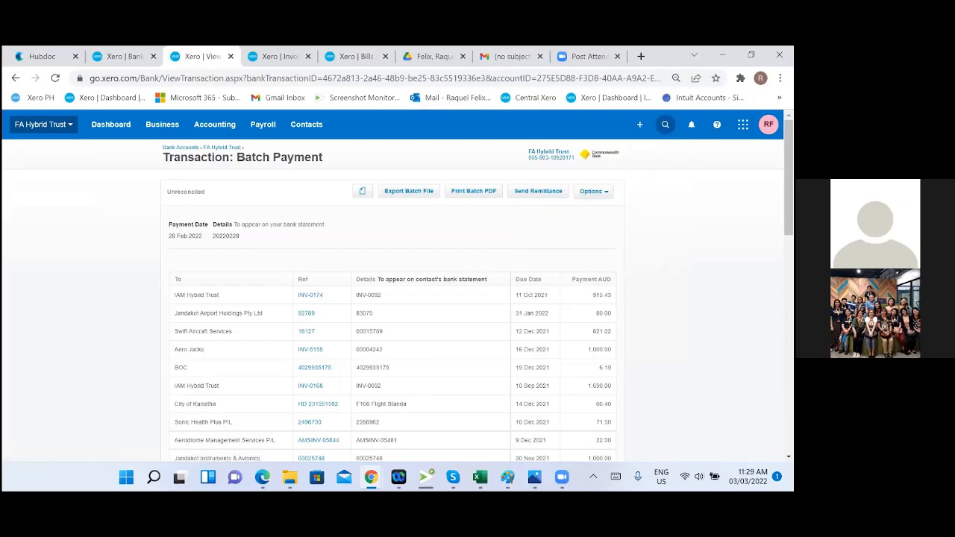
pyautogui.click(124, 59)
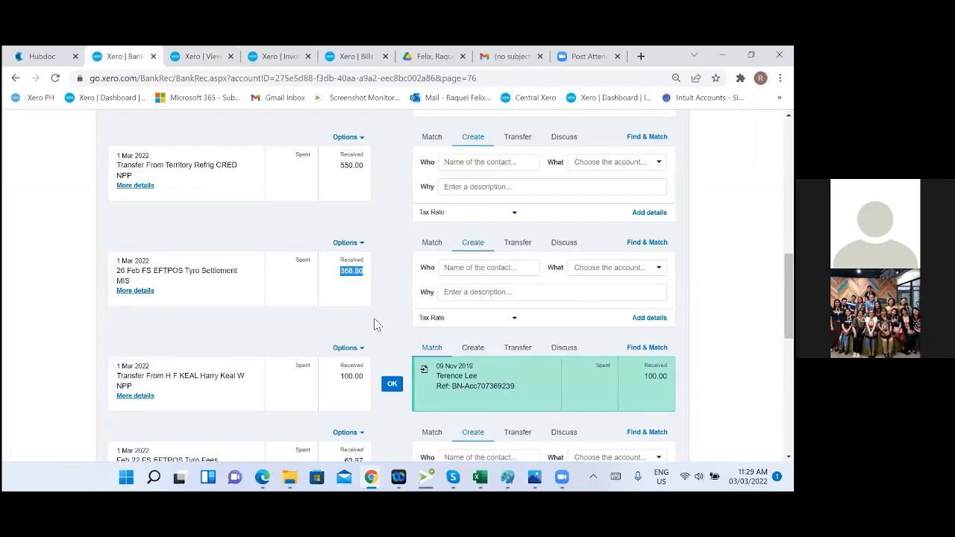
pyautogui.click(193, 58)
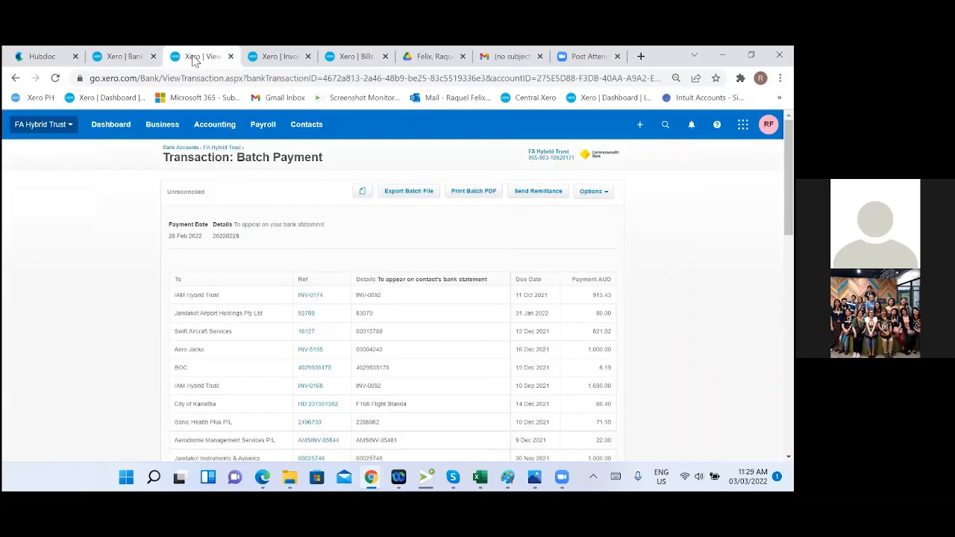
pyautogui.click(110, 59)
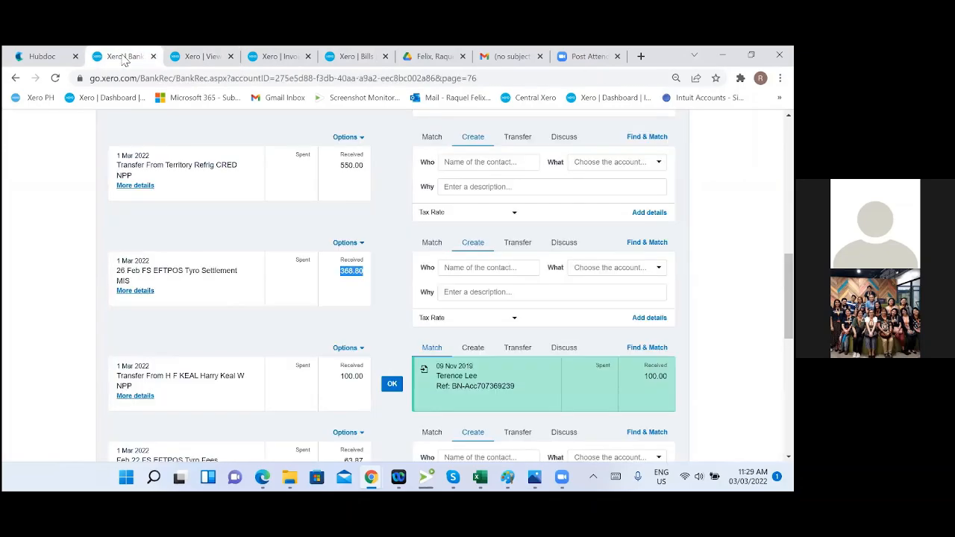
pyautogui.click(193, 58)
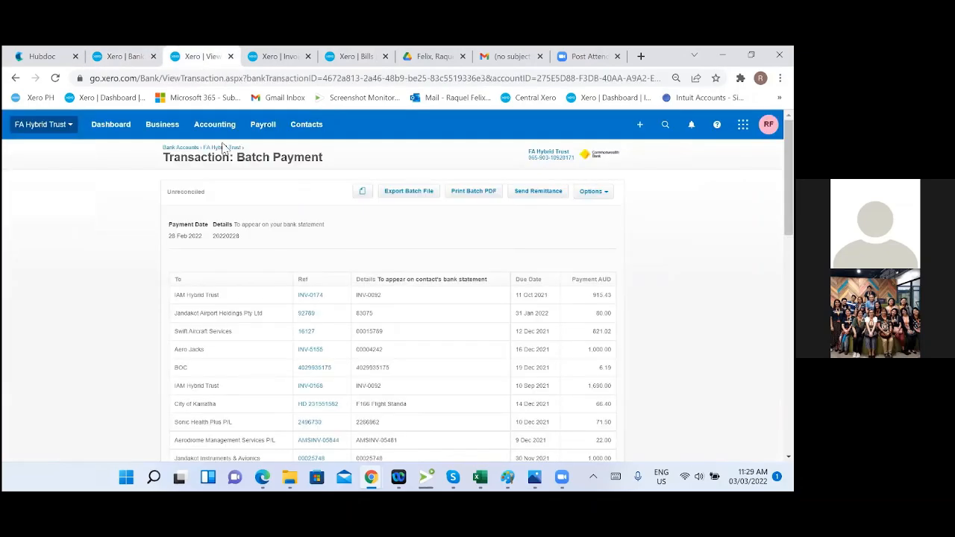
# Step: Go to the dashboard in the batch payment's browser tab and open the bank statements of the FA Hybrid Trust account
pyautogui.click(144, 127)
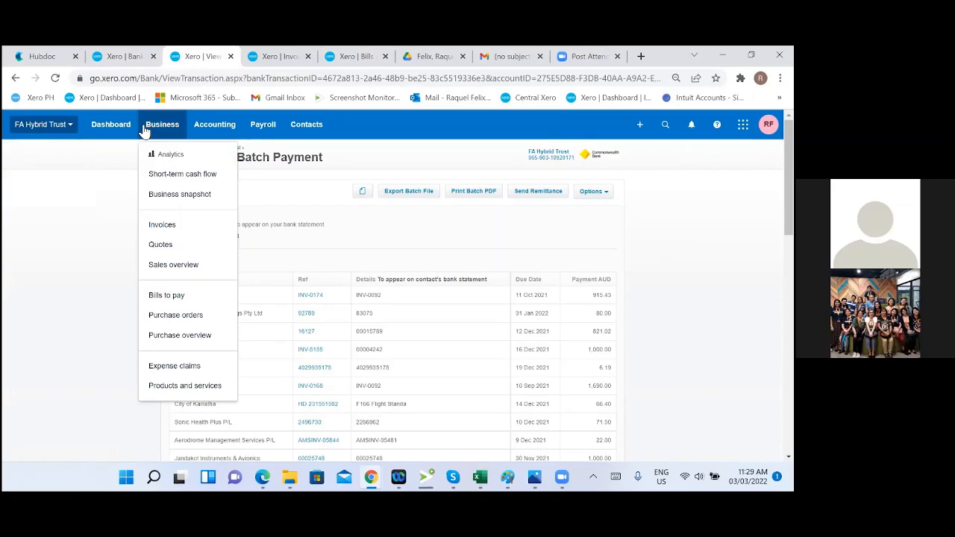
pyautogui.click(110, 131)
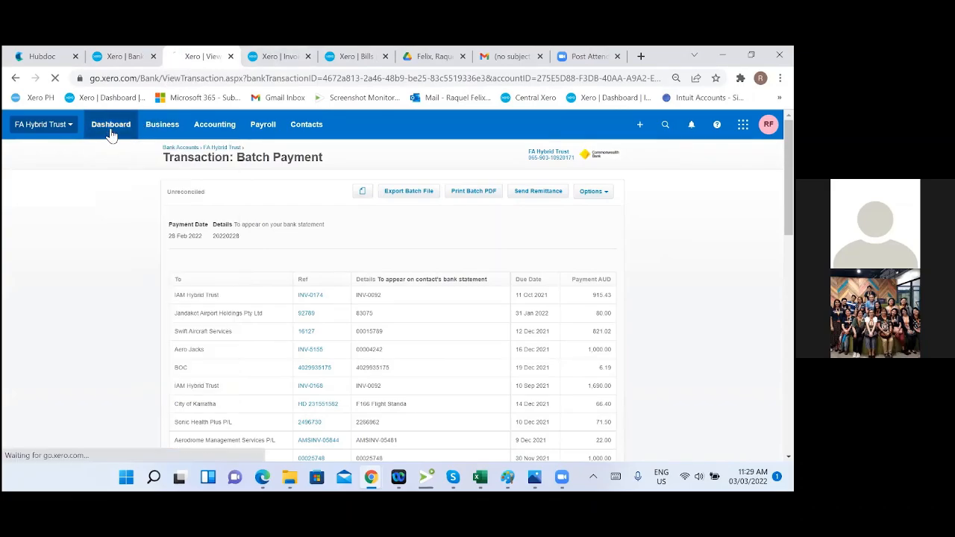
pyautogui.click(122, 58)
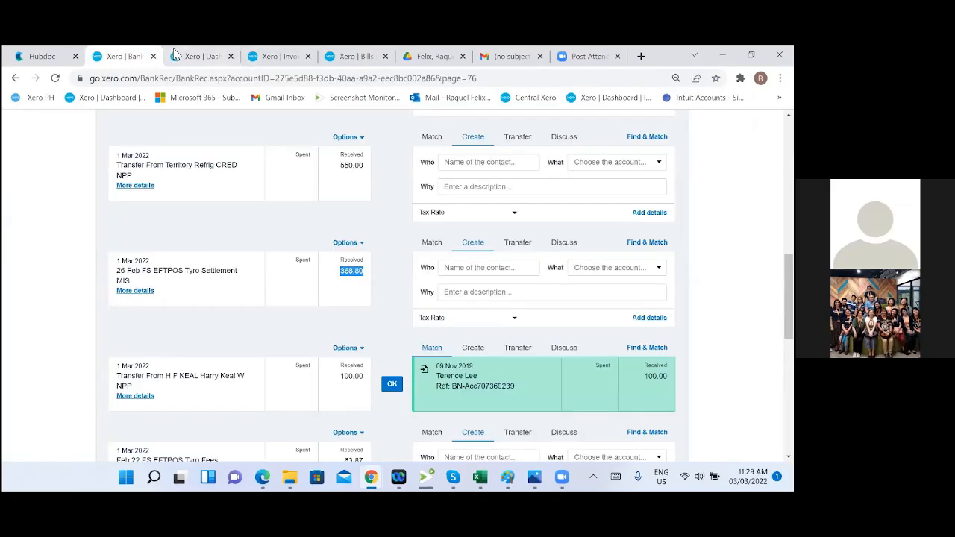
pyautogui.click(197, 57)
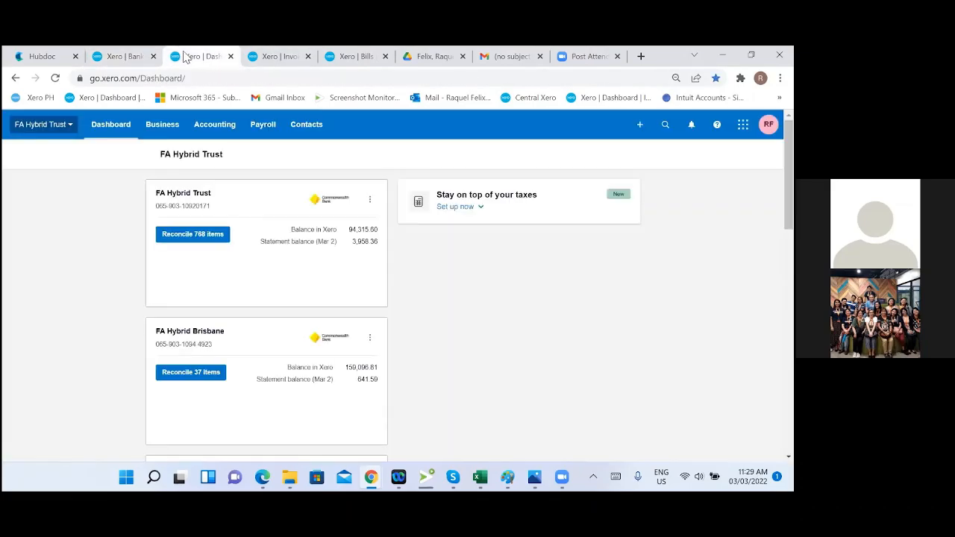
pyautogui.click(196, 195)
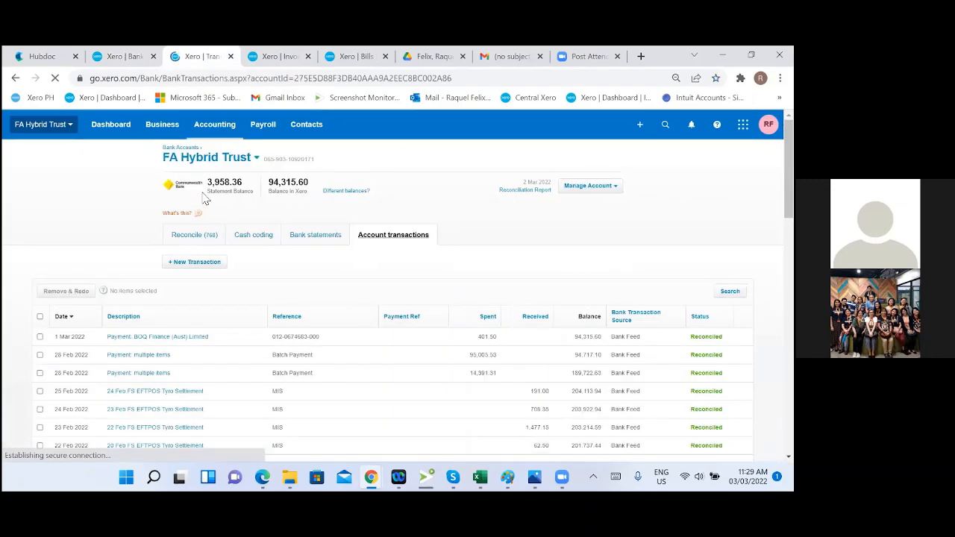
pyautogui.click(306, 239)
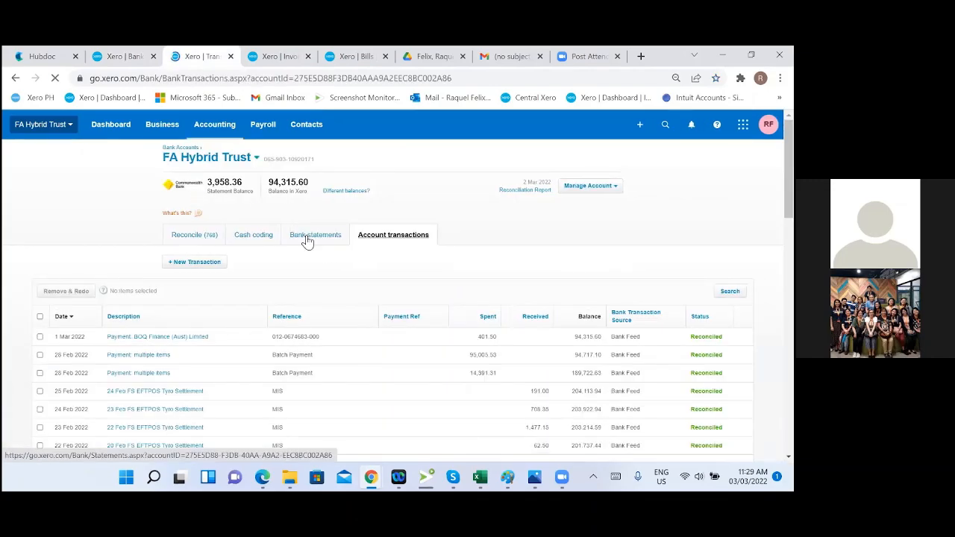
# Step: Copy the 26 Feb settlement line's description from the reconciliation and search the bank statements for "FS EFTPOS Tyro Settlement MIS", omitting the date
pyautogui.click(119, 57)
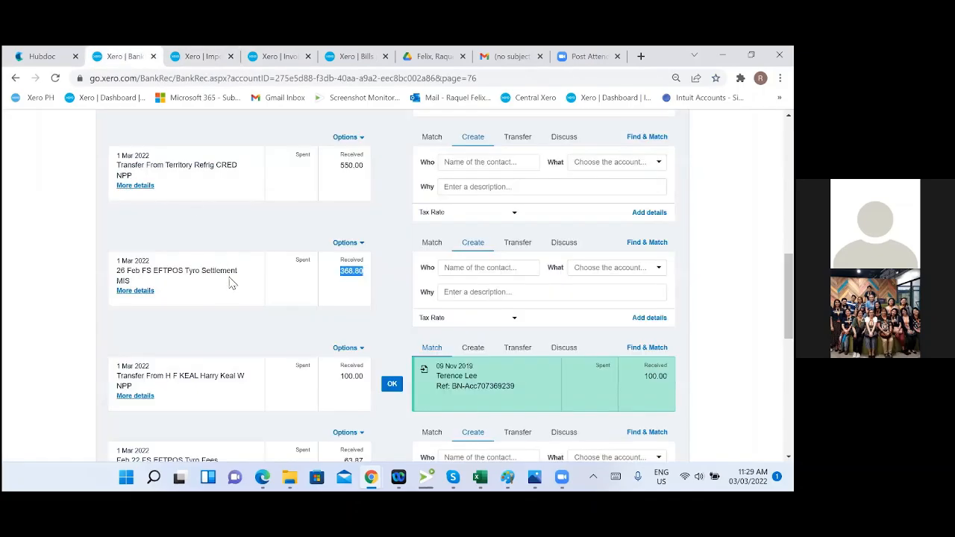
pyautogui.moveTo(137, 283); pyautogui.dragTo(116, 273)
pyautogui.hotkey('ctrl', 'c')
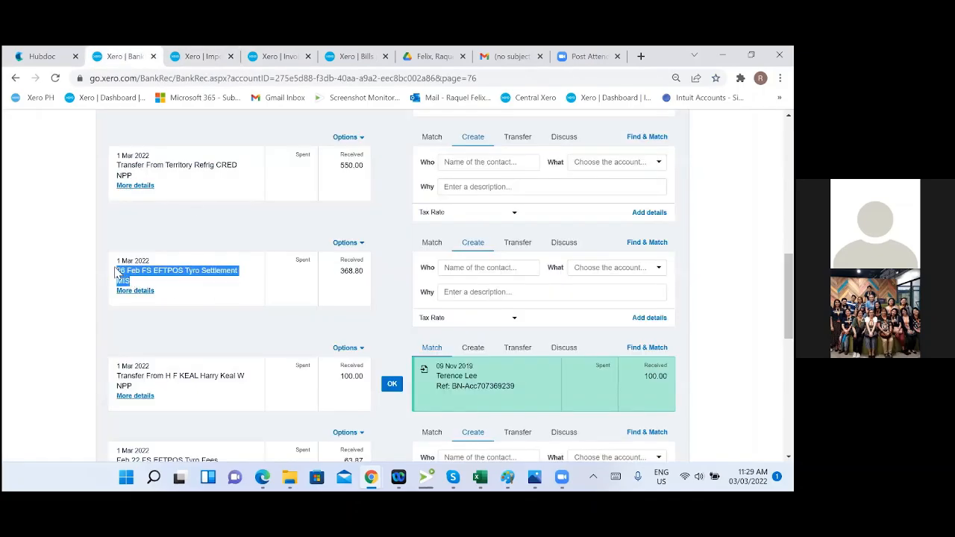
pyautogui.click(192, 57)
pyautogui.click(728, 263)
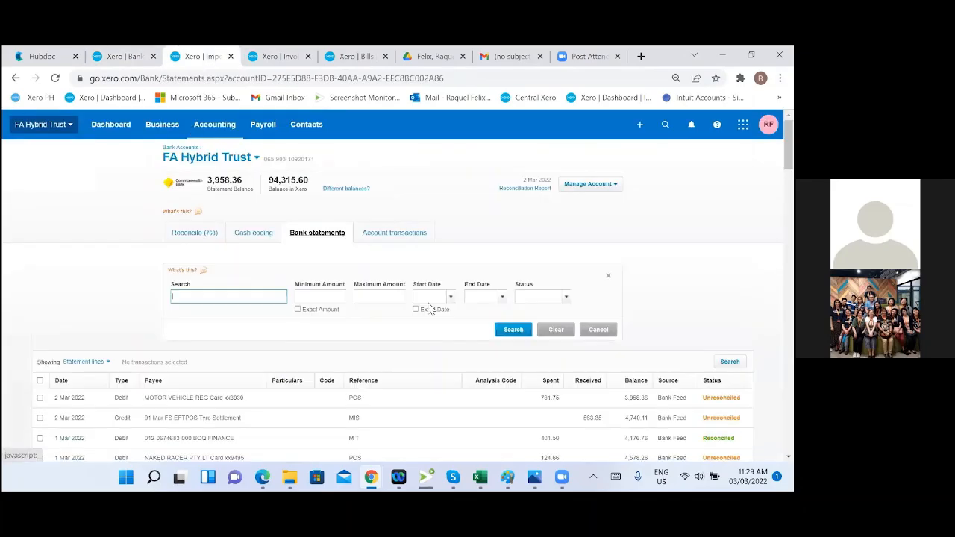
pyautogui.hotkey('ctrl', 'v')
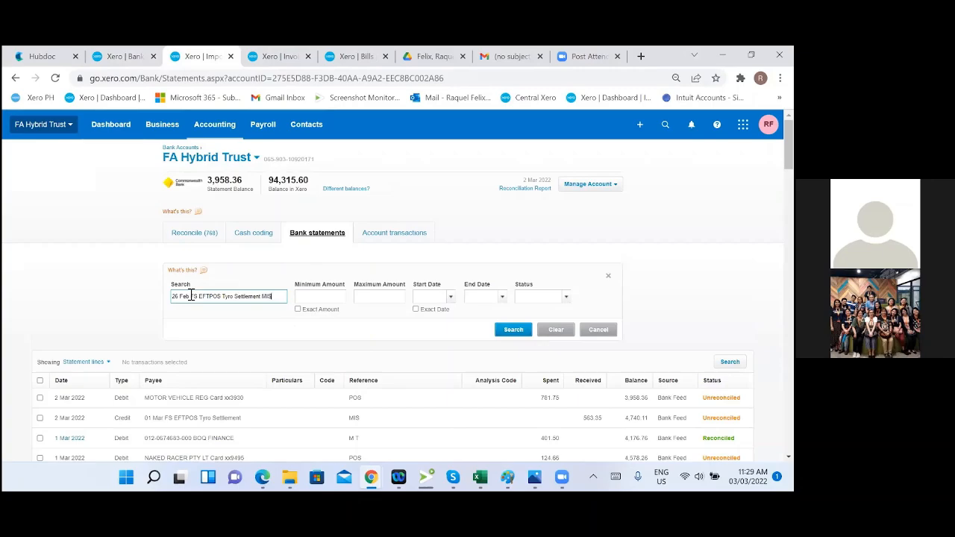
pyautogui.moveTo(192, 296); pyautogui.dragTo(176, 297)
pyautogui.press('BackSpace')
pyautogui.press('Return')
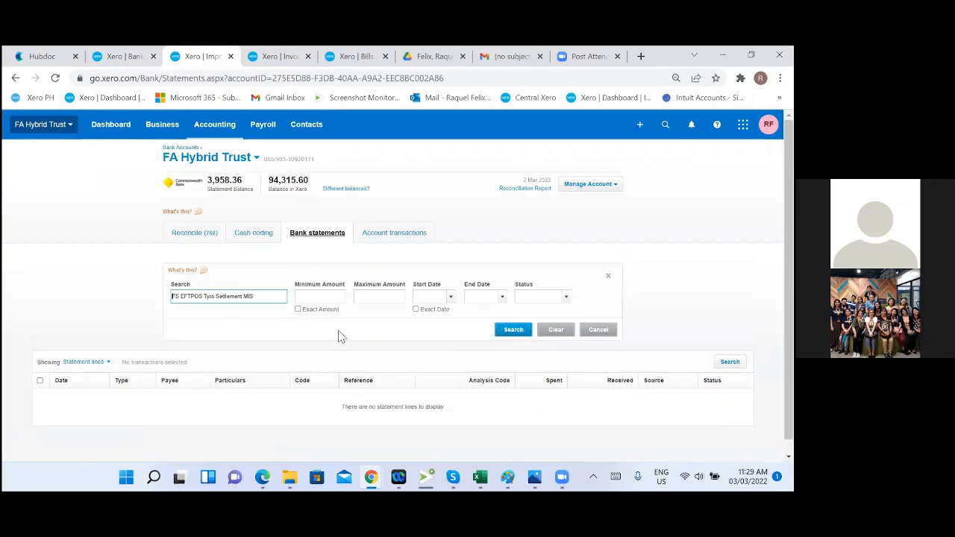
pyautogui.scroll(-1, 340, 336)
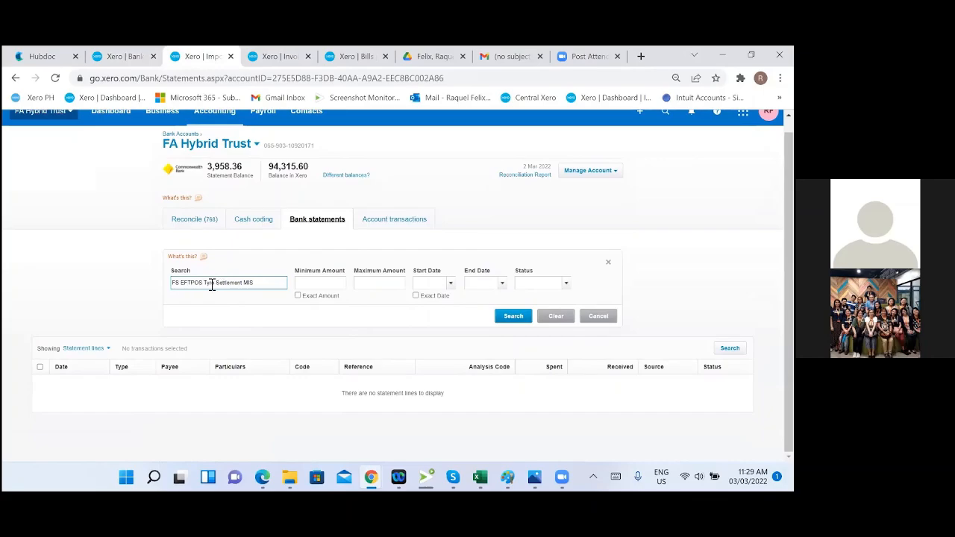
# Step: Shorten the bank statement search to "Tyro" and look through the listed settlement lines
pyautogui.moveTo(204, 283); pyautogui.dragTo(100, 268)
pyautogui.press('BackSpace')
pyautogui.press('Return')
pyautogui.moveTo(256, 284); pyautogui.dragTo(186, 284)
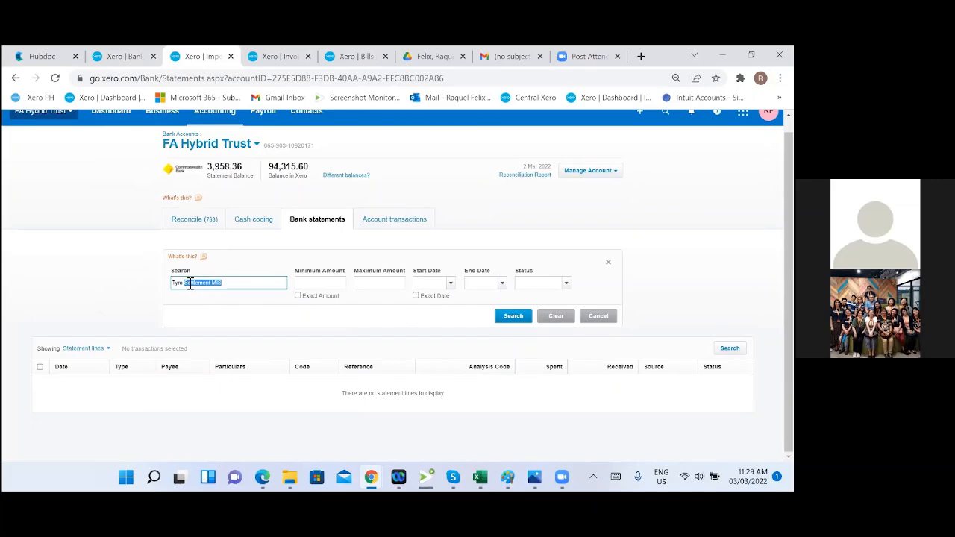
pyautogui.press('BackSpace')
pyautogui.press('Return')
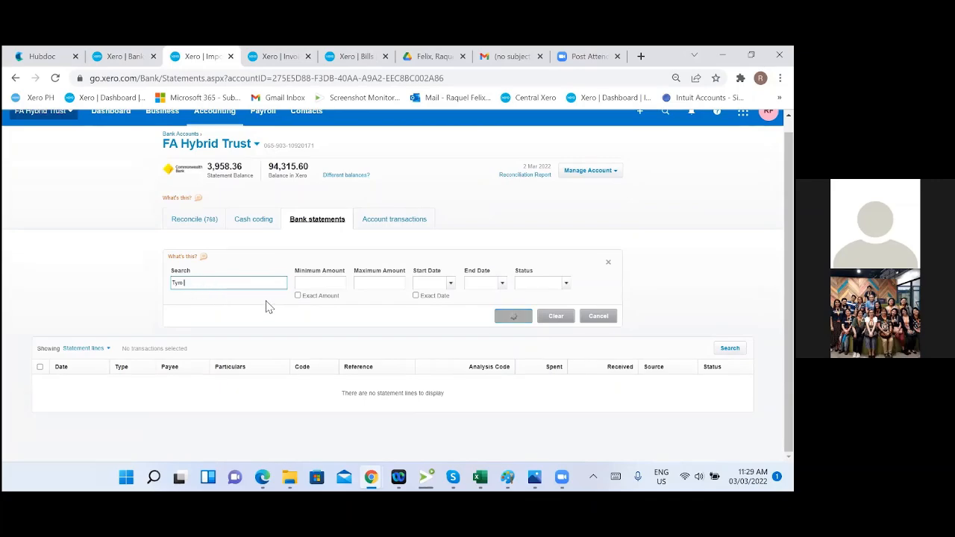
pyautogui.scroll(-2, 263, 304)
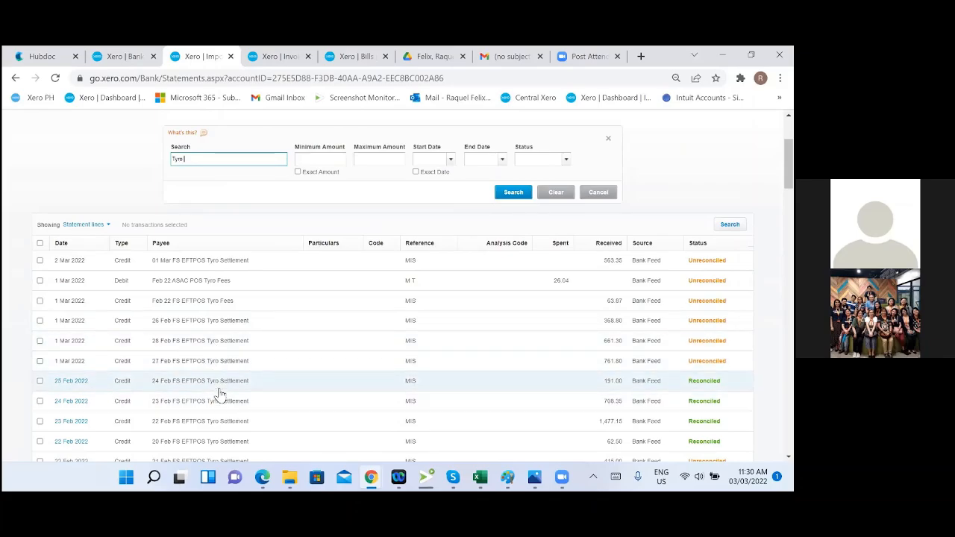
pyautogui.scroll(-1, 220, 394)
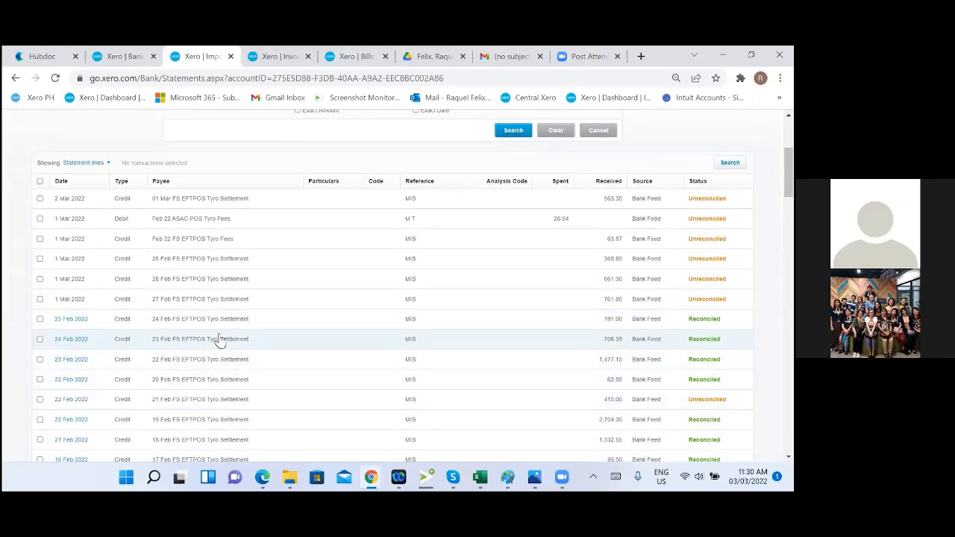
pyautogui.scroll(-1, 228, 400)
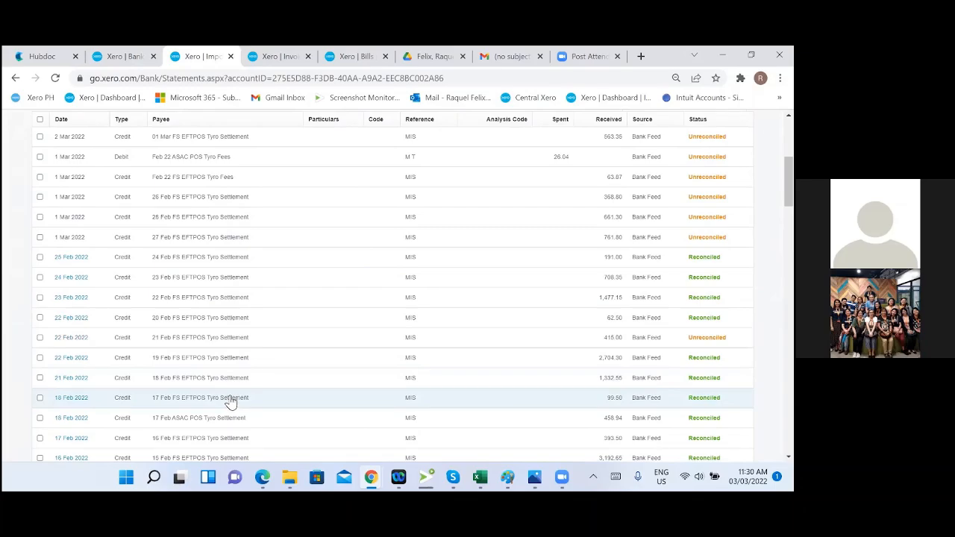
# Step: Open the reconciled 19 Feb EFTPOS Tyro settlement in a separate browser tab and view its receive money transaction
pyautogui.rightClick(81, 361)
pyautogui.click(108, 235)
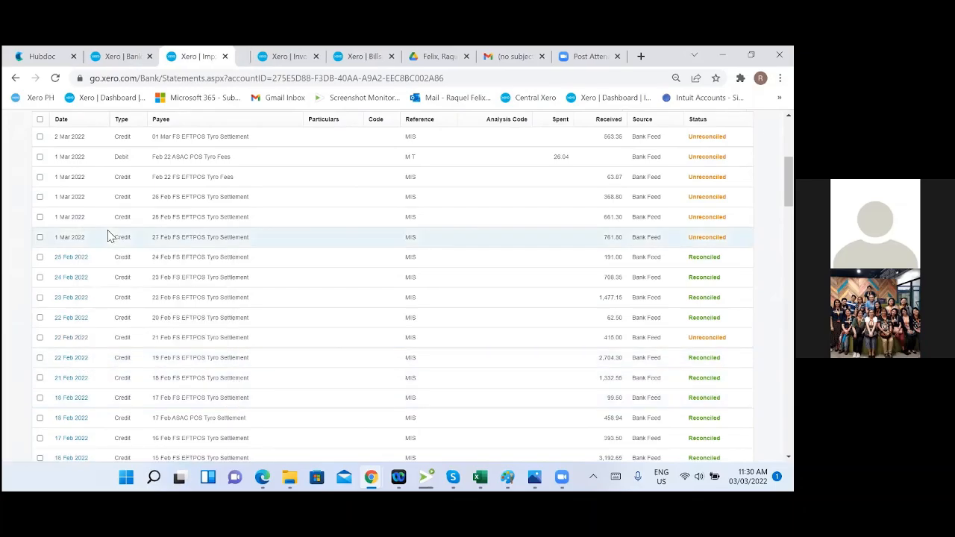
pyautogui.click(230, 58)
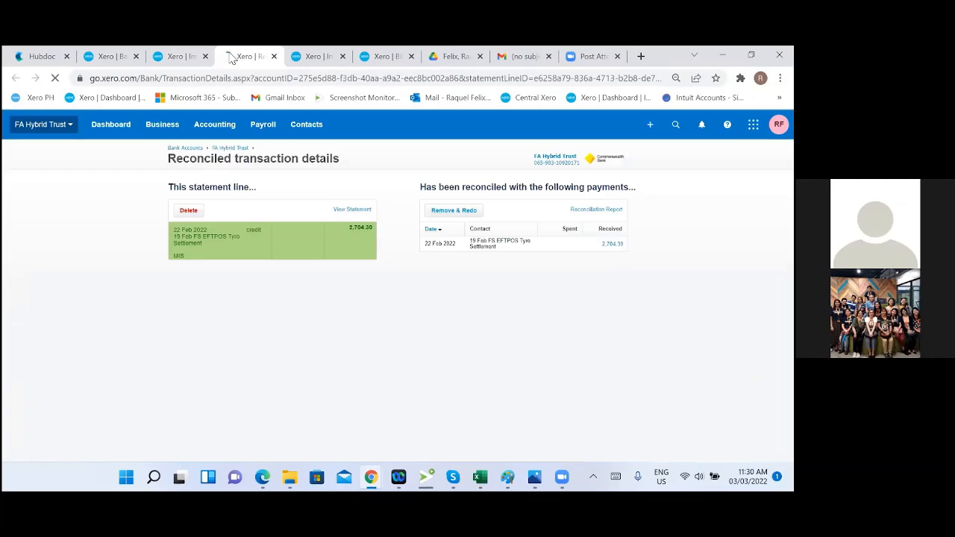
pyautogui.click(507, 246)
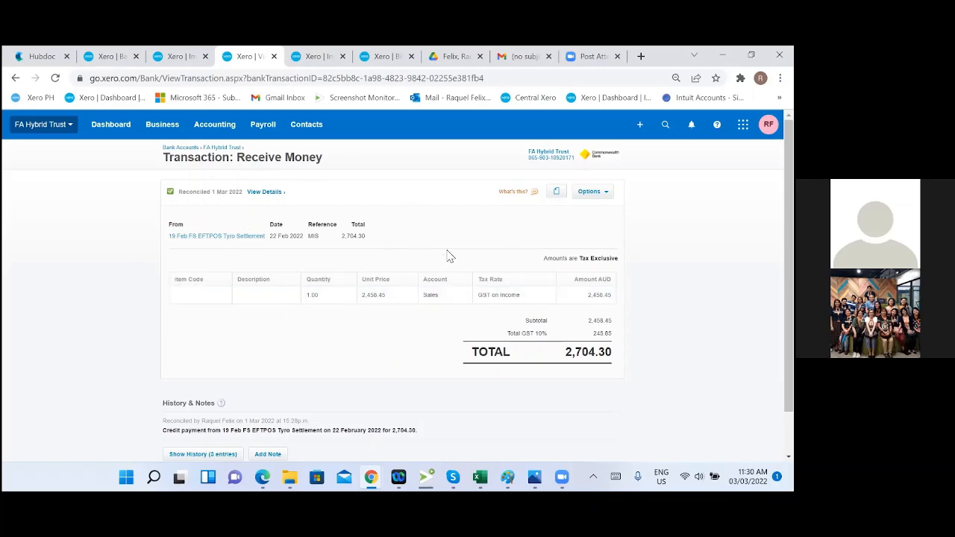
# Step: Return to the account's reconciliation tab and compare the unreconciled 26, 27 and 28 Feb Tyro settlement lines and their suggested coding
pyautogui.click(165, 60)
pyautogui.click(103, 58)
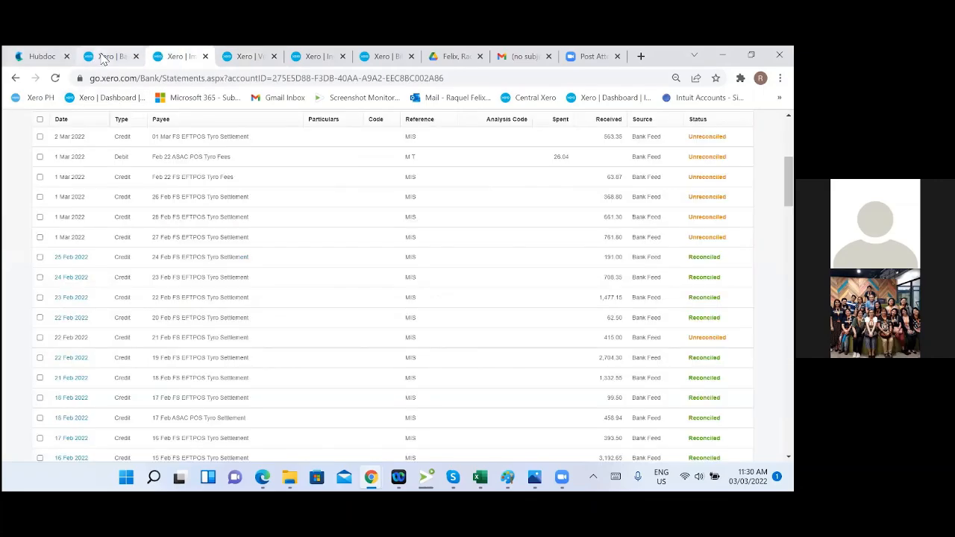
pyautogui.scroll(5, 237, 298)
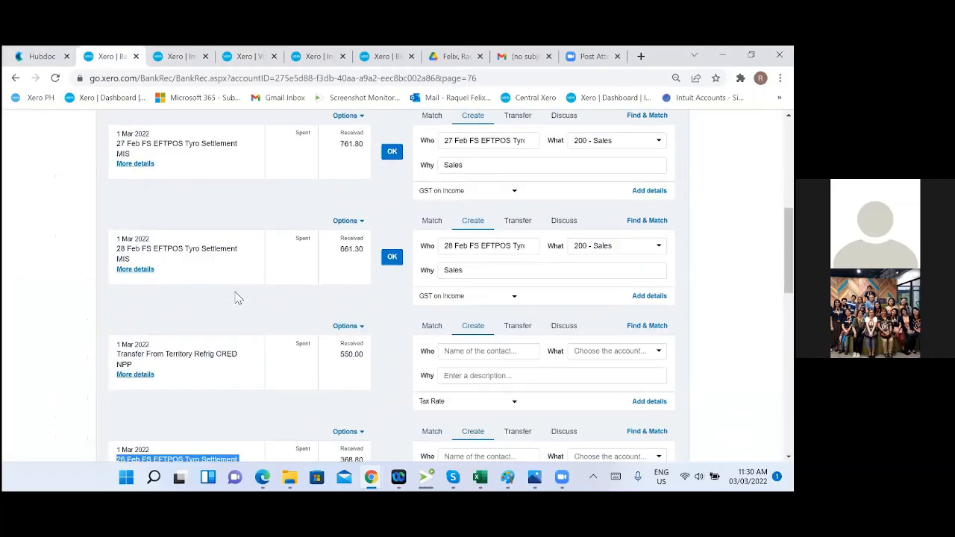
pyautogui.scroll(-5, 238, 298)
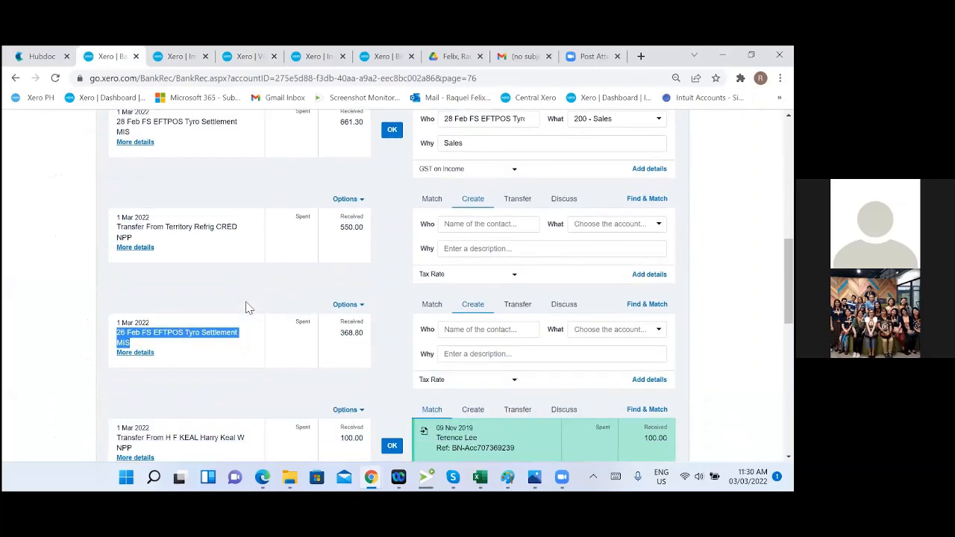
pyautogui.click(507, 331)
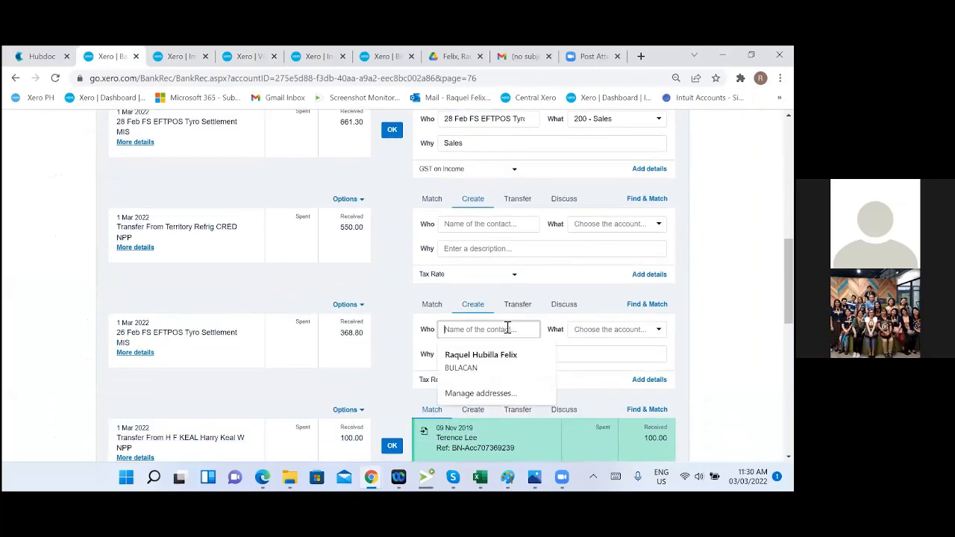
pyautogui.scroll(4, 258, 279)
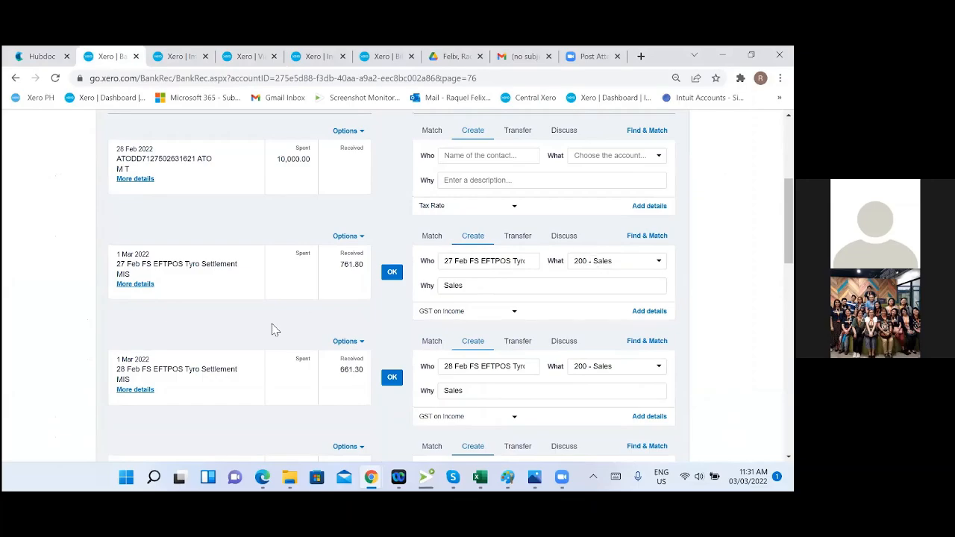
pyautogui.scroll(-3, 566, 341)
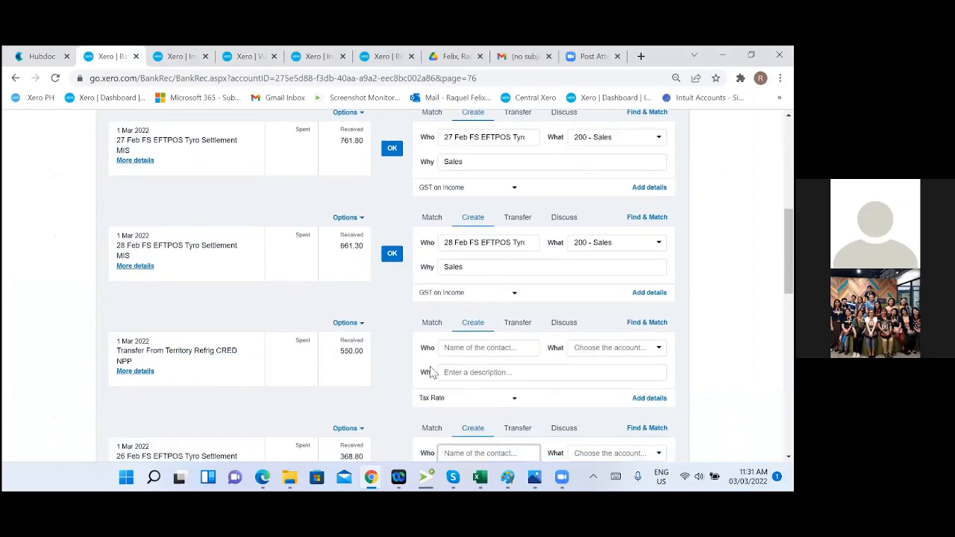
pyautogui.scroll(5, 316, 352)
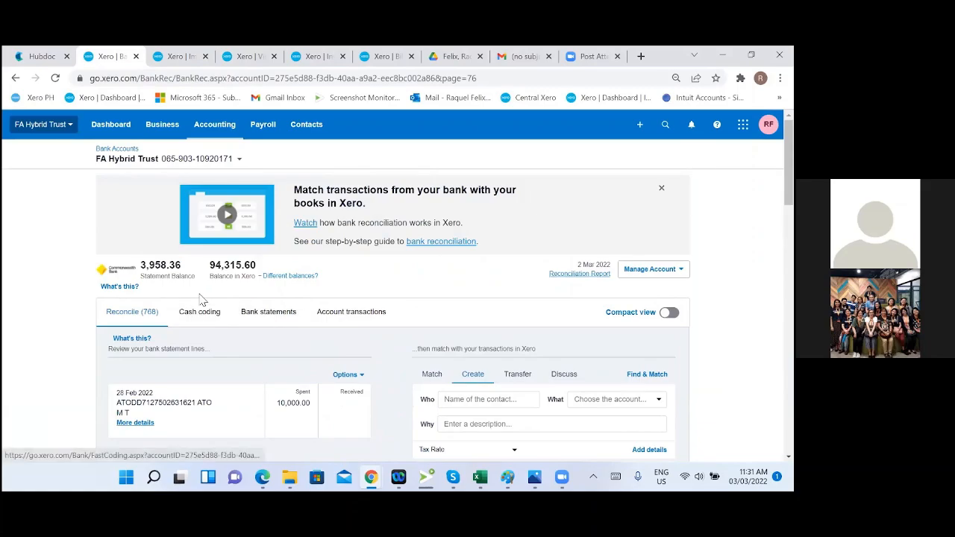
# Step: Open cash coding for the account, sort the lines by payee and select the 26, 27 and 28 Feb Tyro settlement lines
pyautogui.click(199, 320)
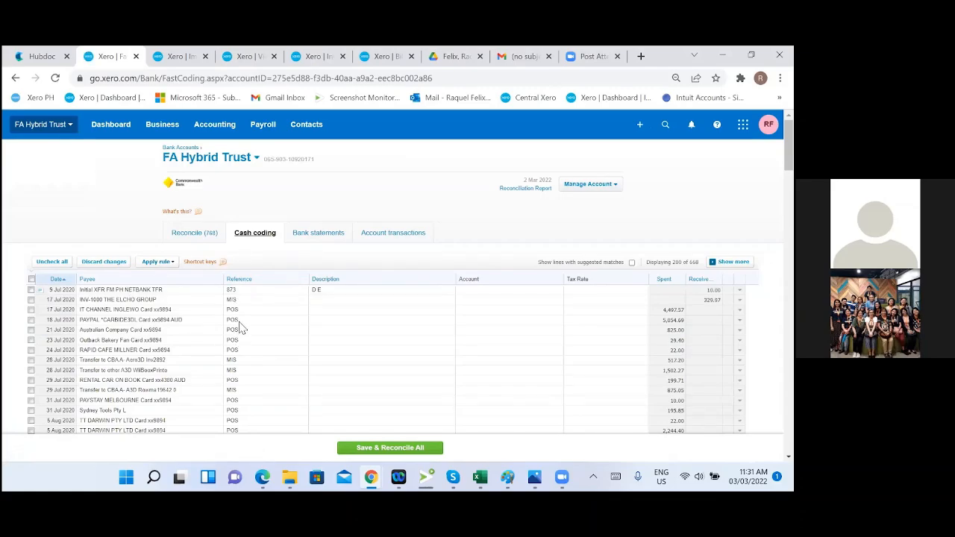
pyautogui.scroll(-1, 240, 326)
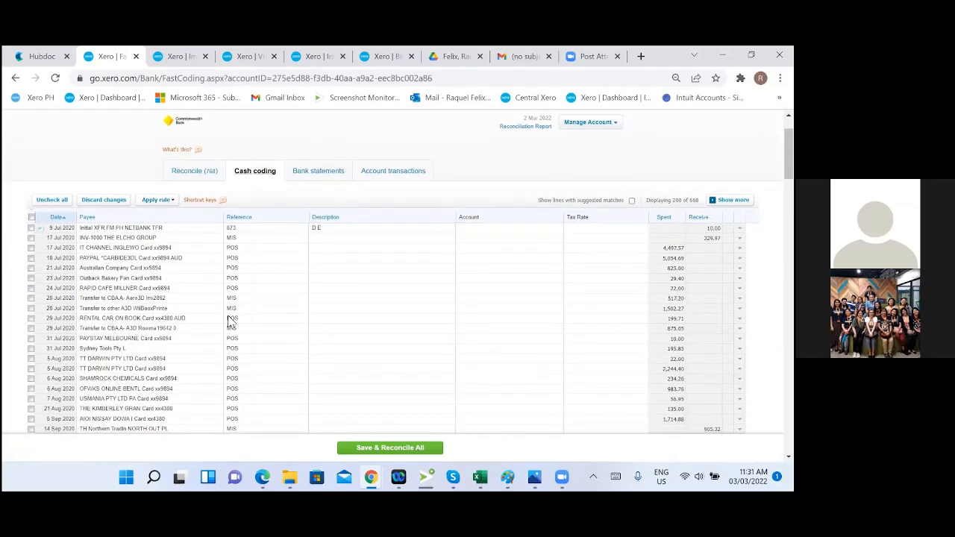
pyautogui.click(87, 218)
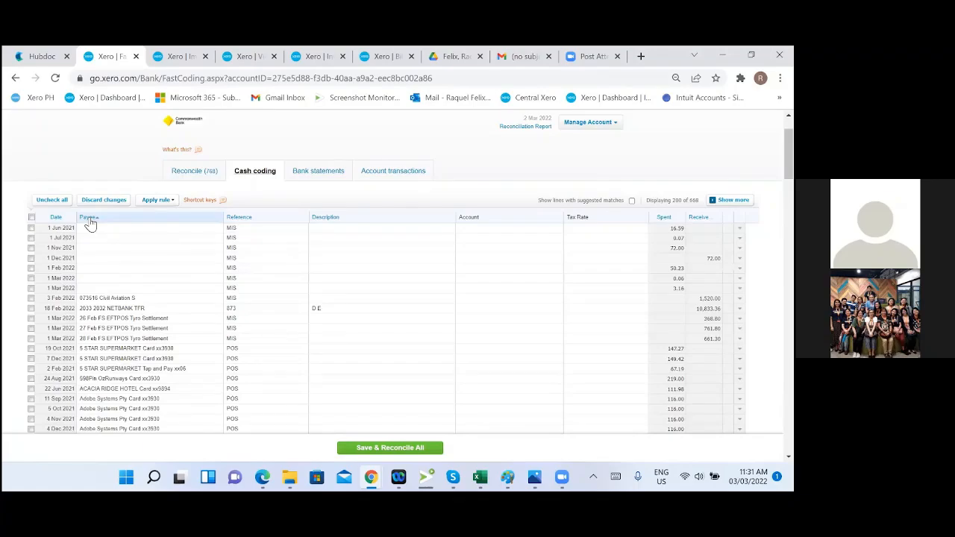
pyautogui.click(31, 319)
pyautogui.click(31, 328)
pyautogui.click(32, 338)
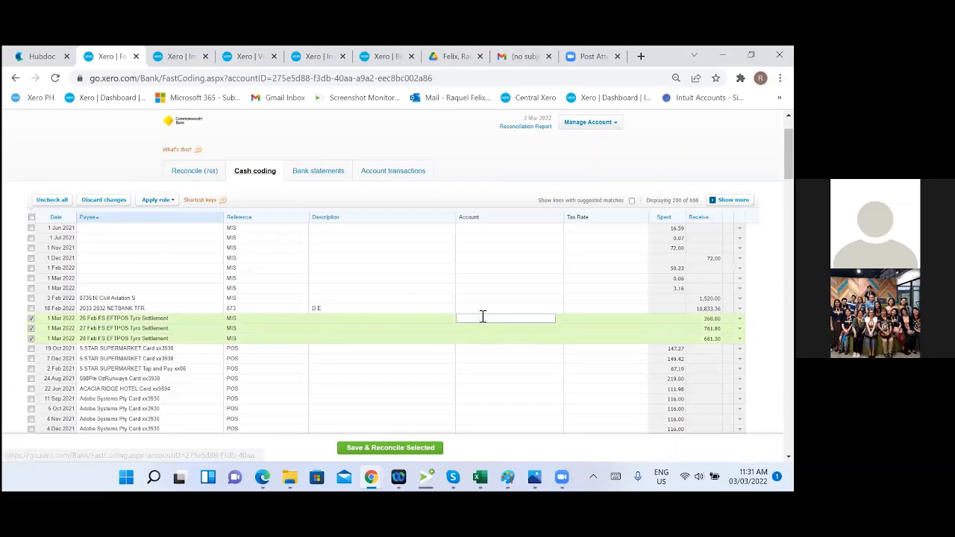
# Step: Enter "Student Training" as the description of the three selected Tyro settlement lines
pyautogui.click(391, 318)
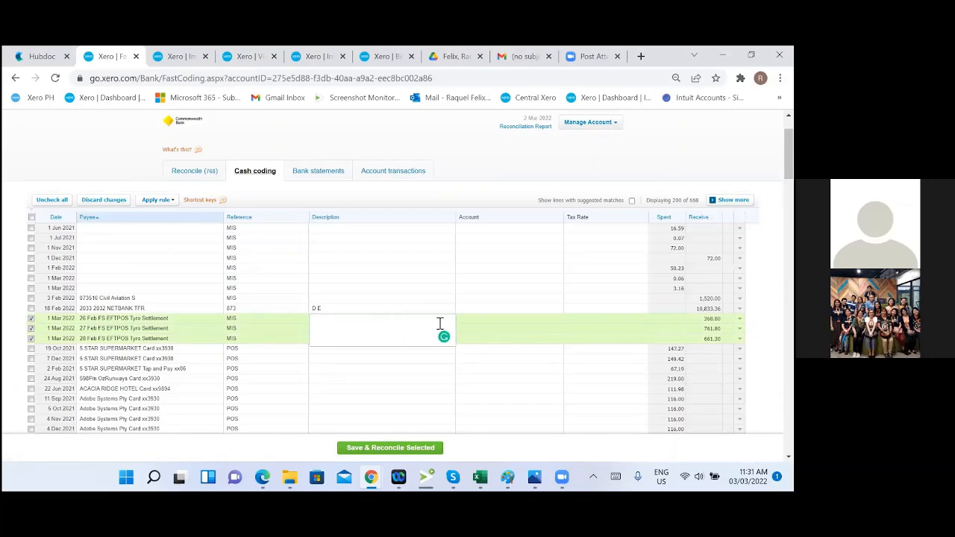
pyautogui.write('Student')
pyautogui.write('Training')
pyautogui.moveTo(381, 318); pyautogui.dragTo(350, 318)
pyautogui.press('BackSpace')
# Step: Code the three selected settlement lines to account 200 - Sales with the tax rate GST on Income
pyautogui.click(552, 324)
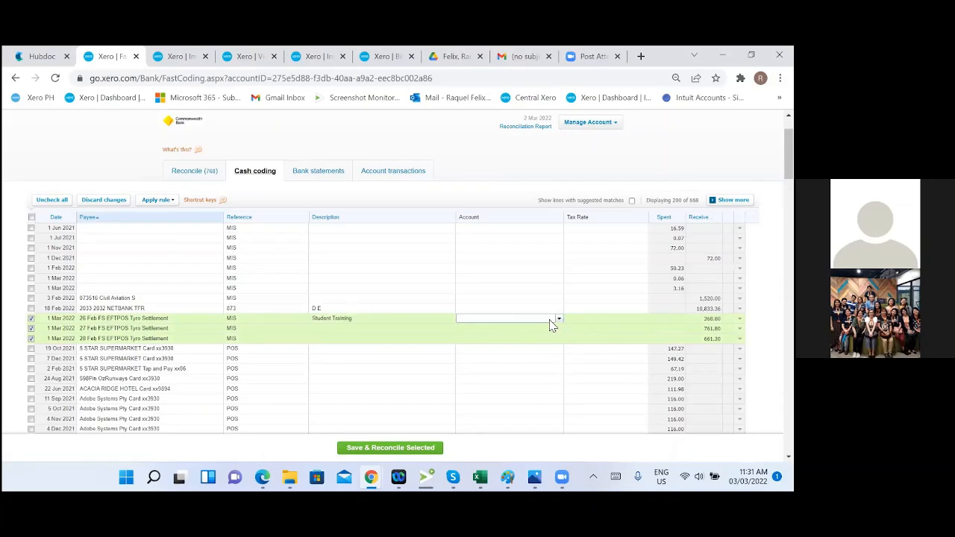
pyautogui.write('sales')
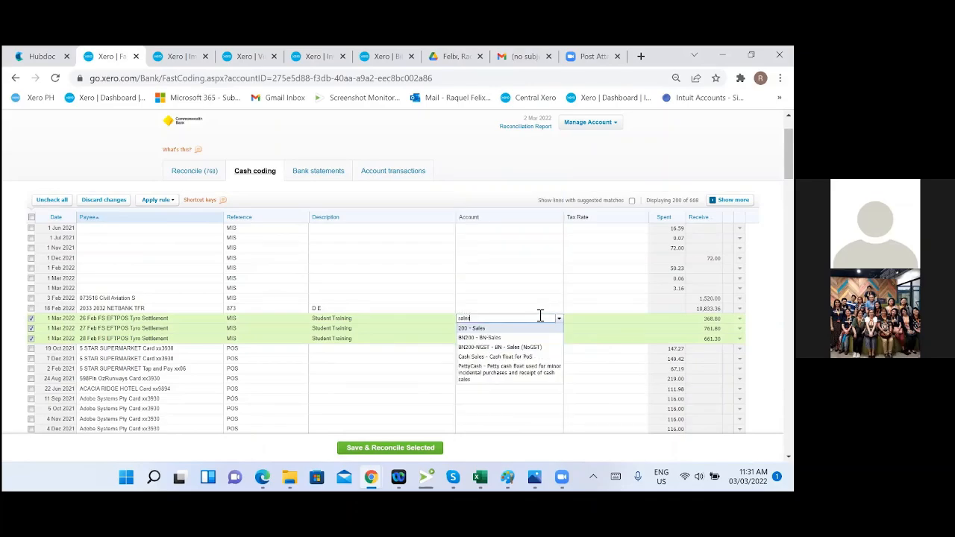
pyautogui.click(497, 329)
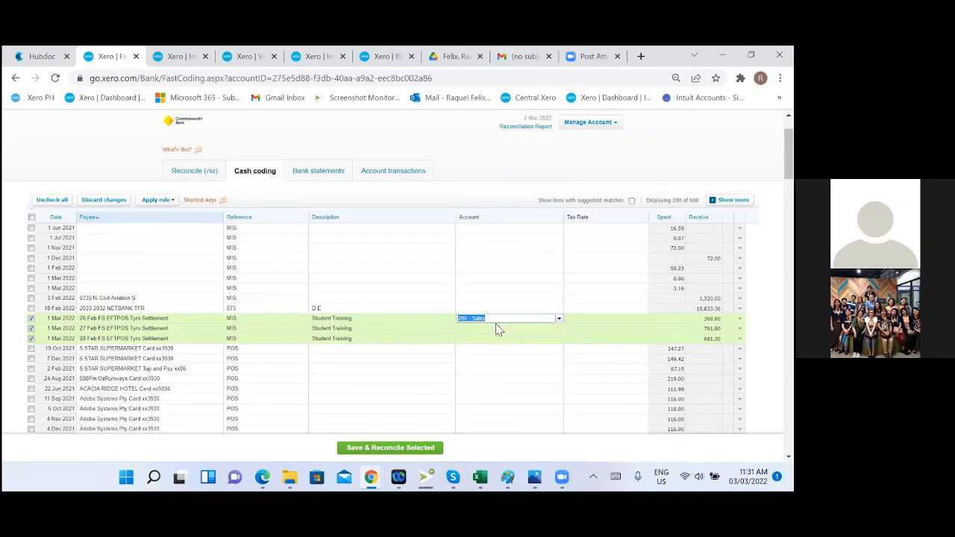
pyautogui.click(573, 369)
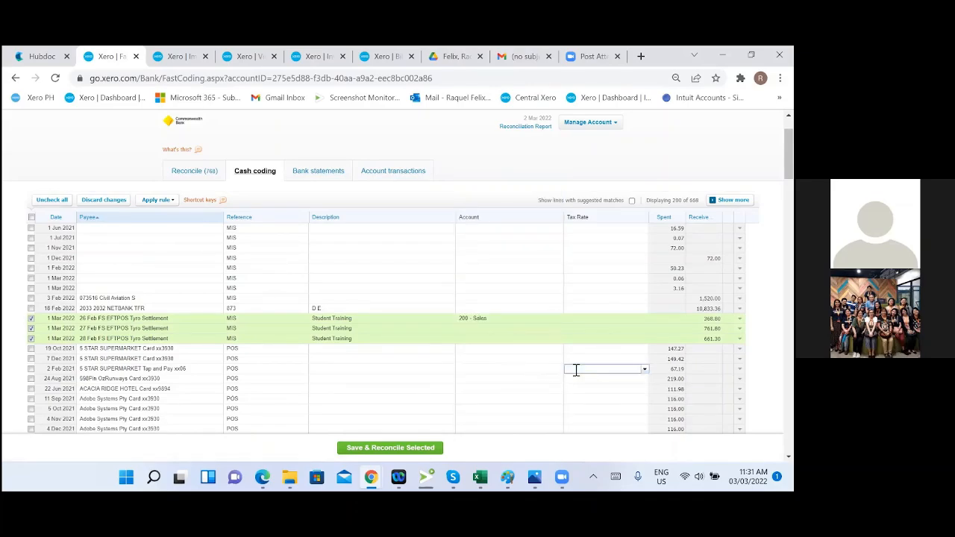
pyautogui.click(595, 319)
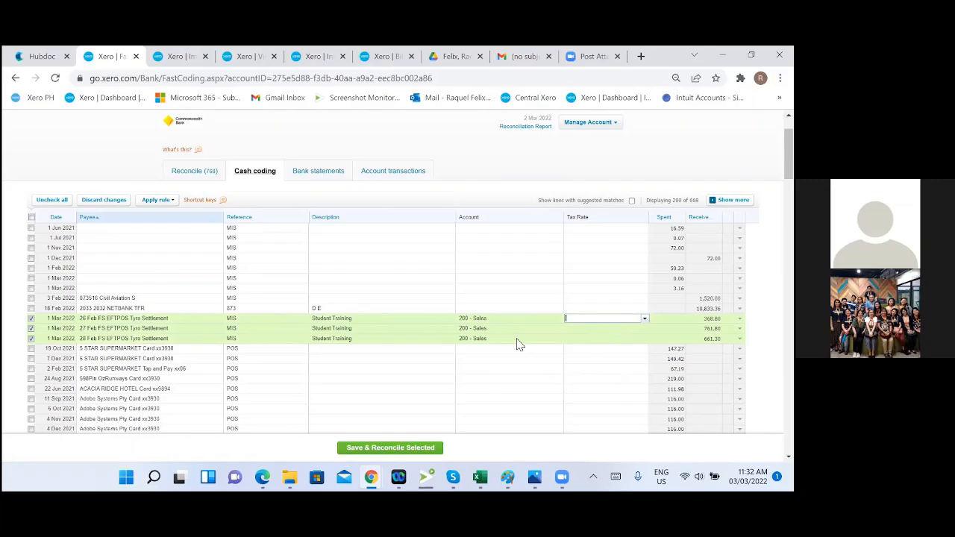
pyautogui.write('gst')
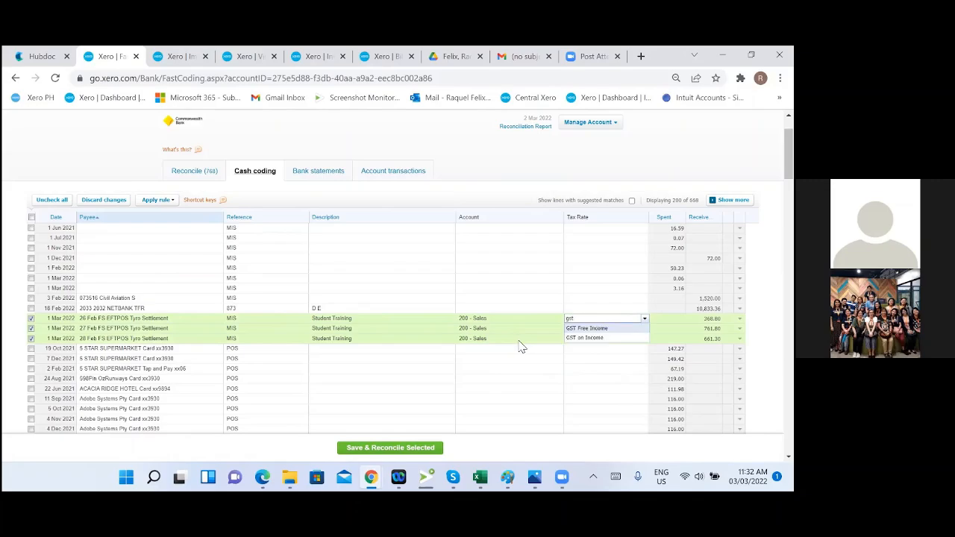
pyautogui.click(598, 337)
pyautogui.click(586, 380)
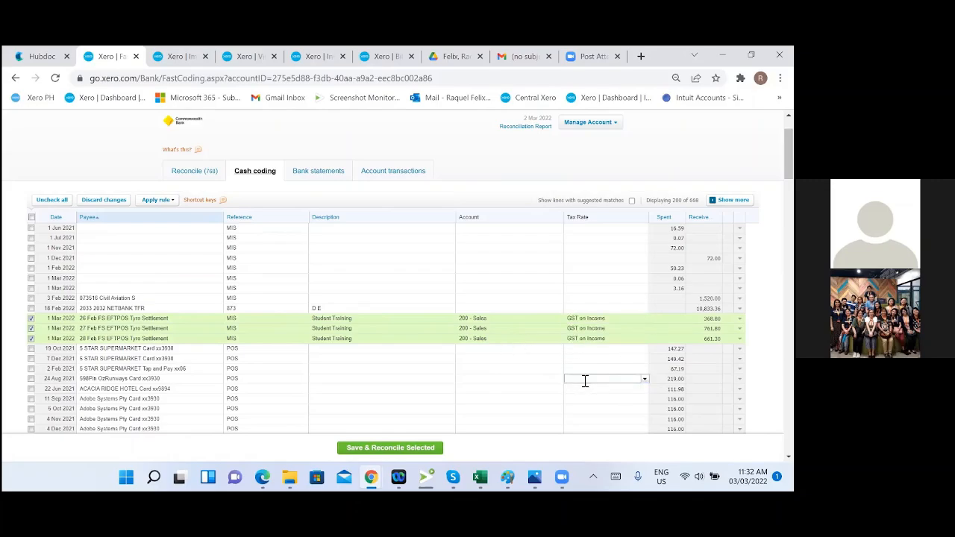
pyautogui.click(484, 379)
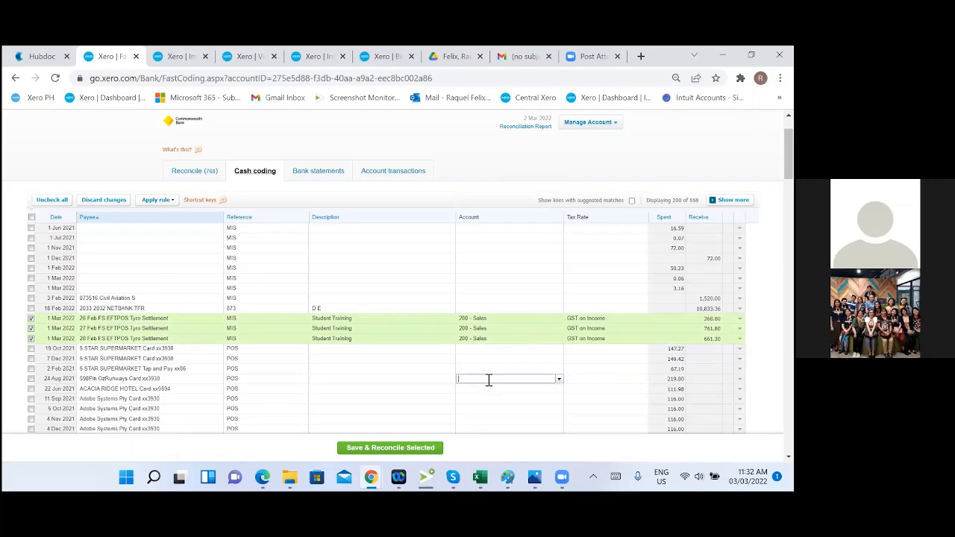
# Step: Save and reconcile the three selected Tyro settlement lines, dismiss the completion dialog and look over the remaining cash coding lines
pyautogui.scroll(-1, 489, 380)
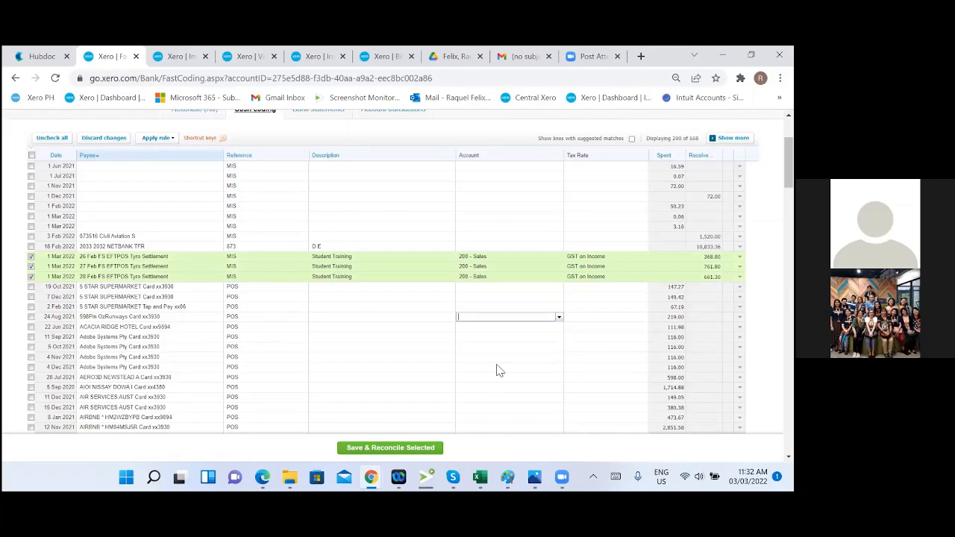
pyautogui.click(382, 450)
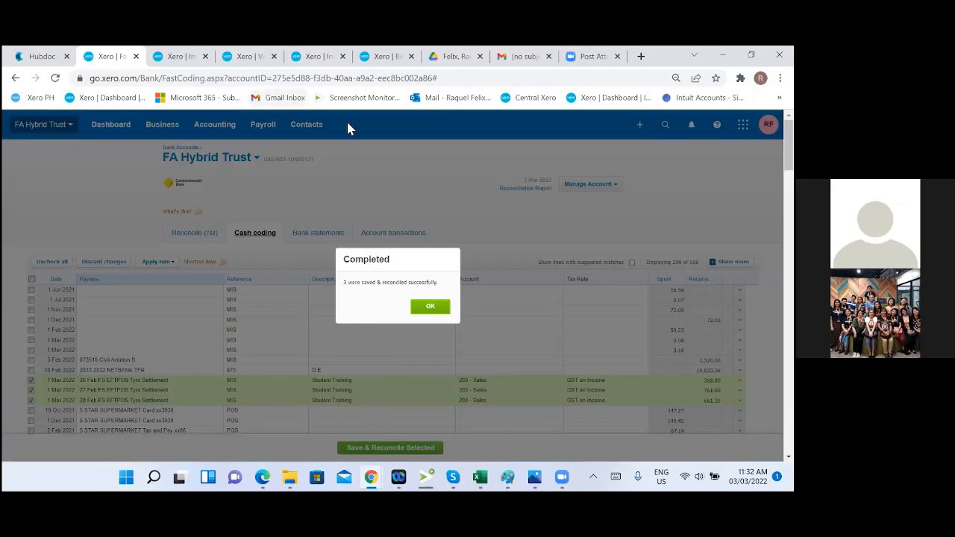
pyautogui.click(437, 306)
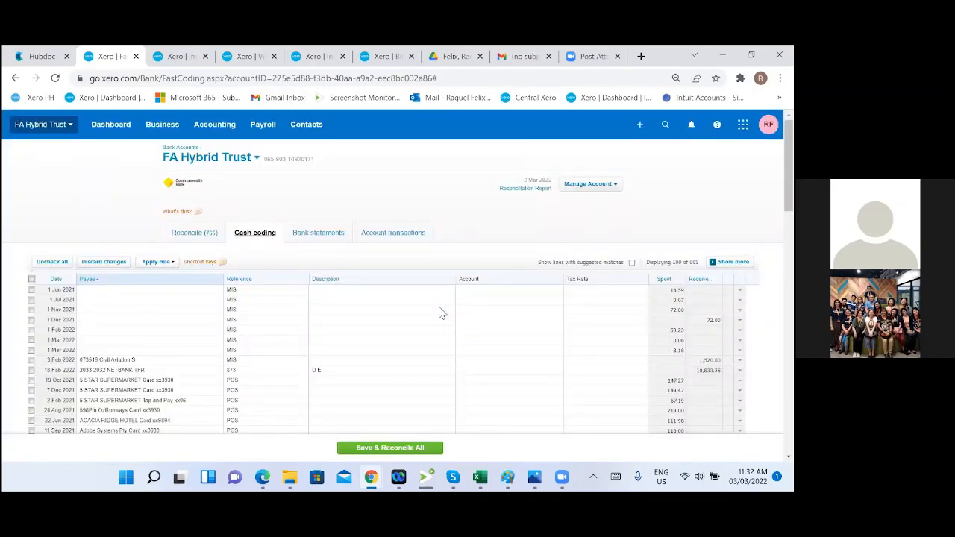
pyautogui.scroll(-2, 441, 313)
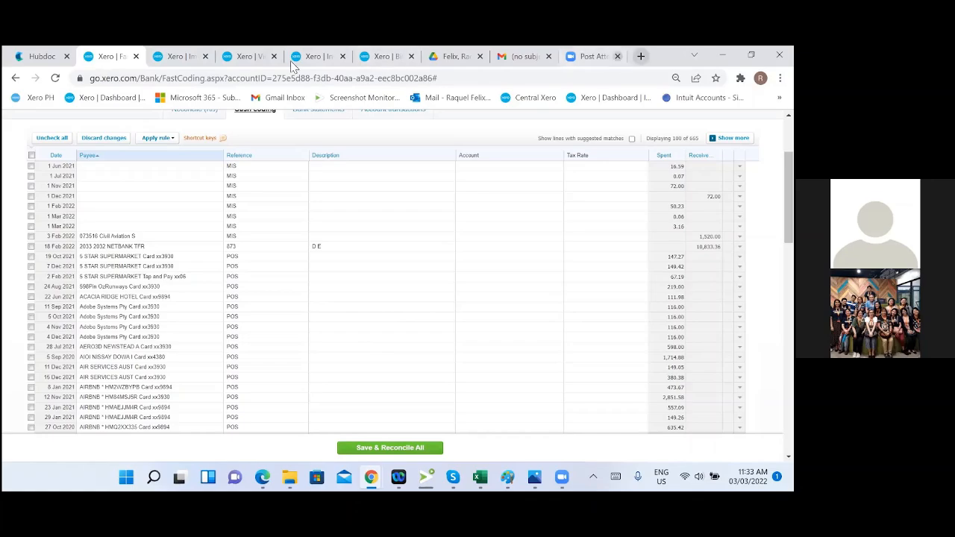
# Step: Switch to Hubdoc, search the documents for "adobe" and clear the search
pyautogui.click(38, 56)
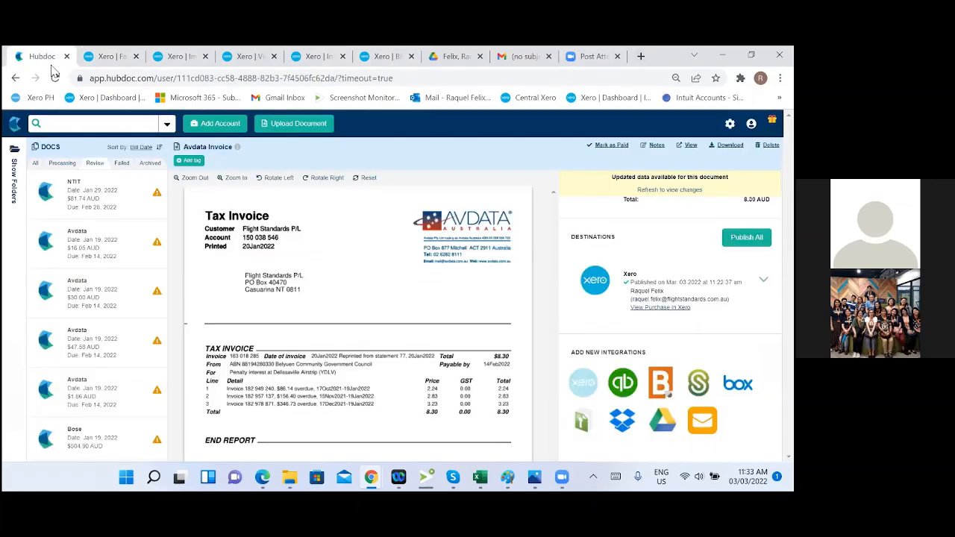
pyautogui.click(94, 127)
pyautogui.write('adobe')
pyautogui.press('Return')
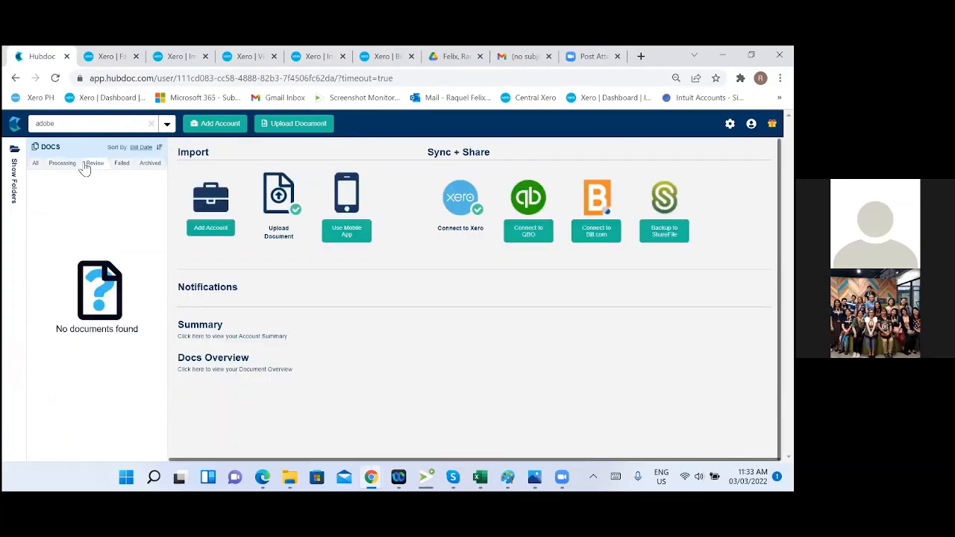
pyautogui.click(150, 124)
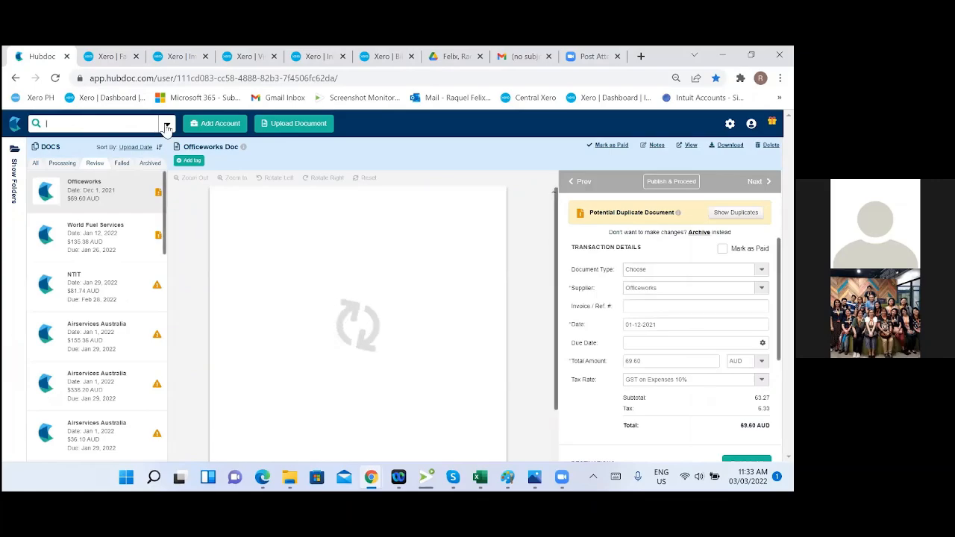
# Step: Look up "adobe" in the supplier filter of the advanced document search and close the filters
pyautogui.click(167, 125)
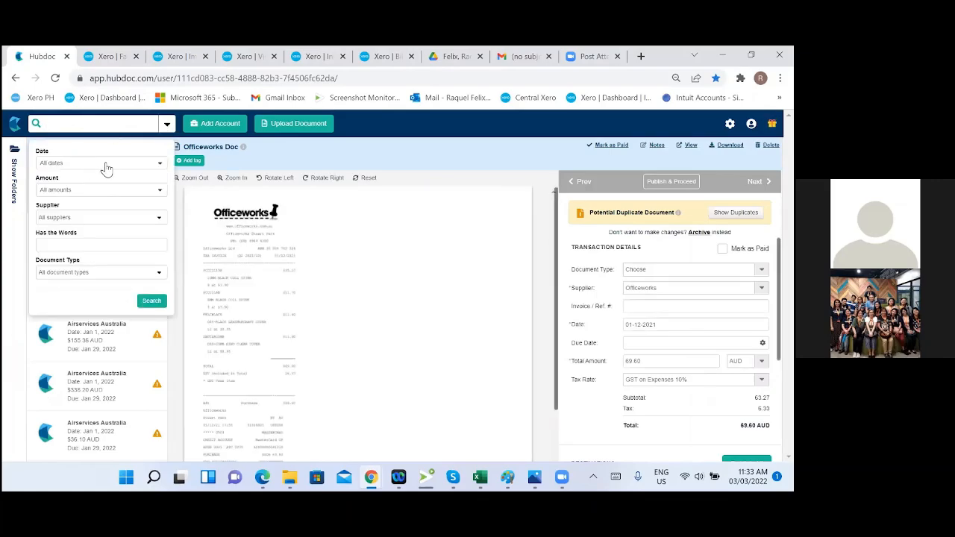
pyautogui.click(96, 217)
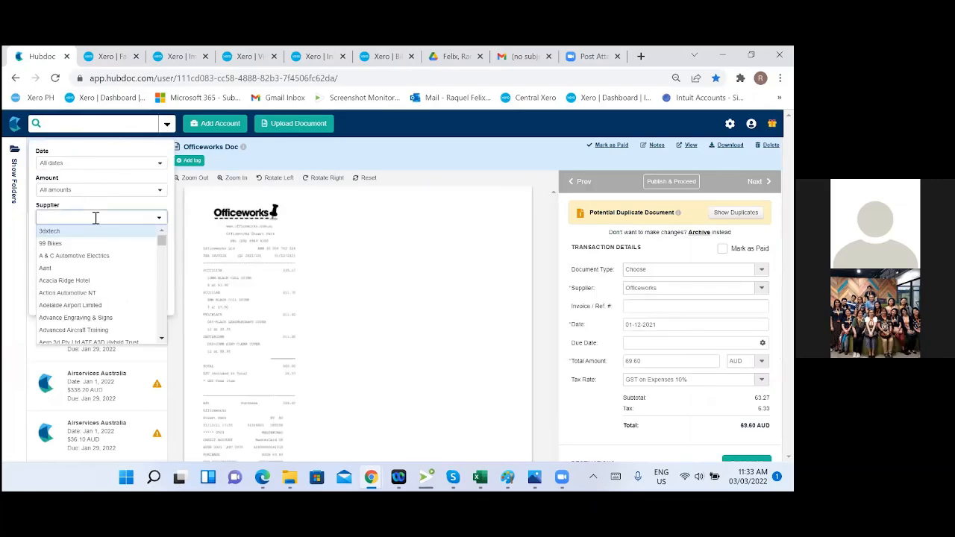
pyautogui.write('adobe')
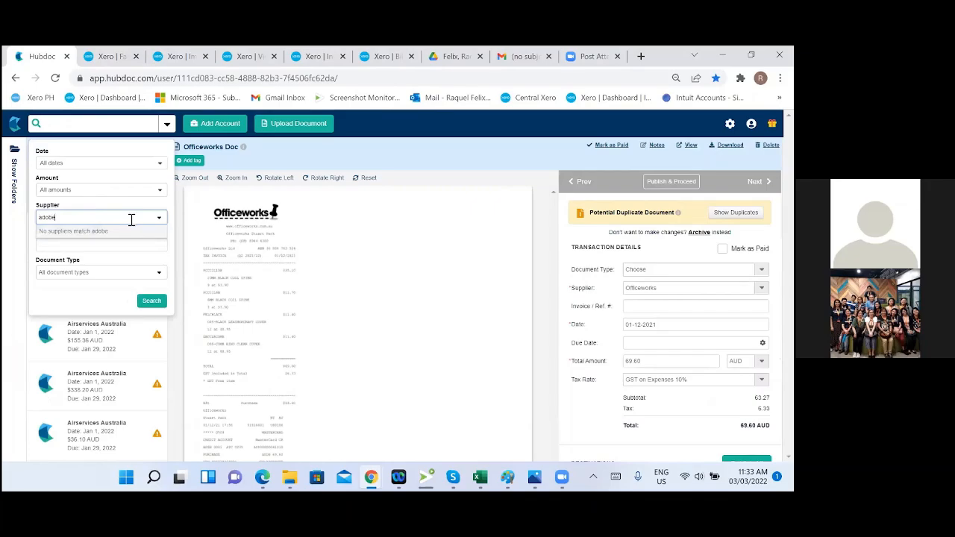
pyautogui.click(8, 222)
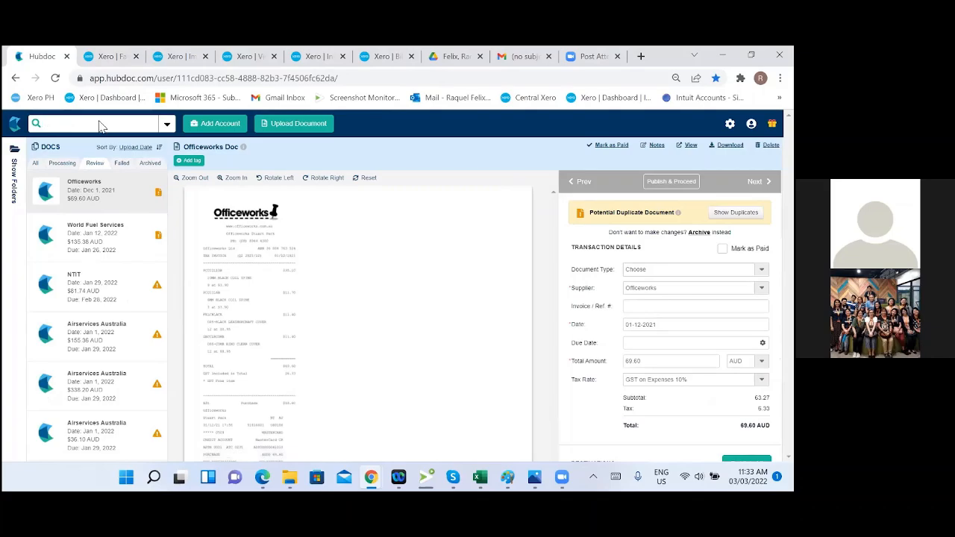
# Step: Search the documents for "adobe" again and check the document type options in the advanced search filters
pyautogui.write('adobe')
pyautogui.click(151, 127)
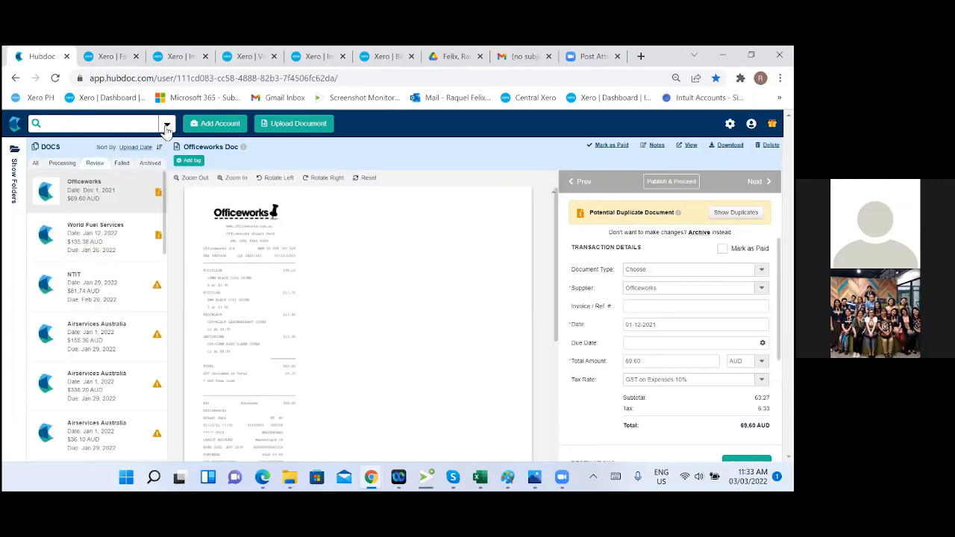
pyautogui.click(167, 125)
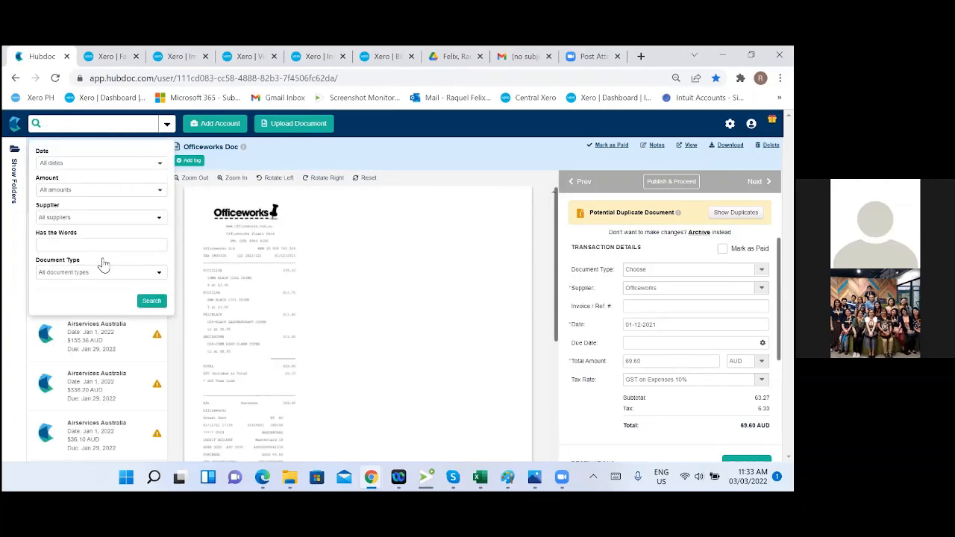
pyautogui.click(159, 276)
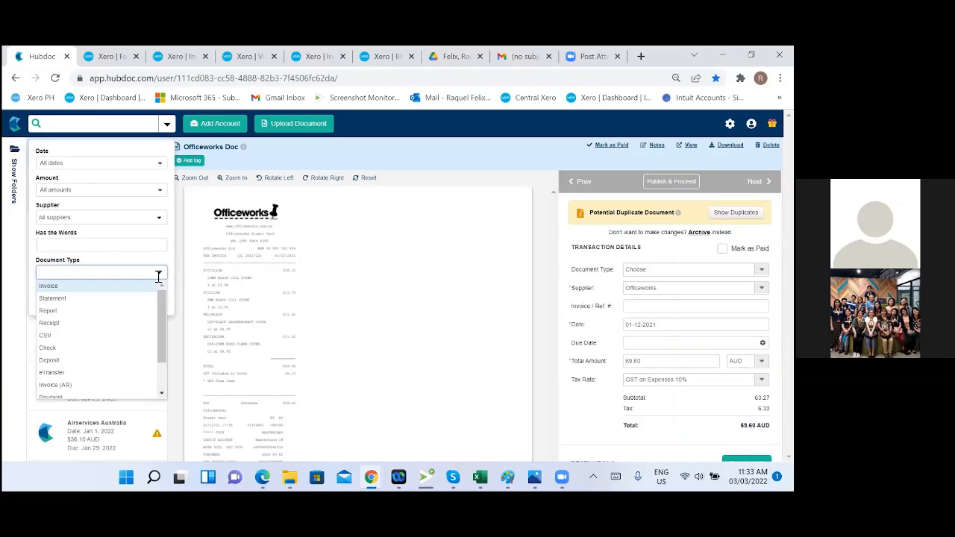
pyautogui.click(119, 246)
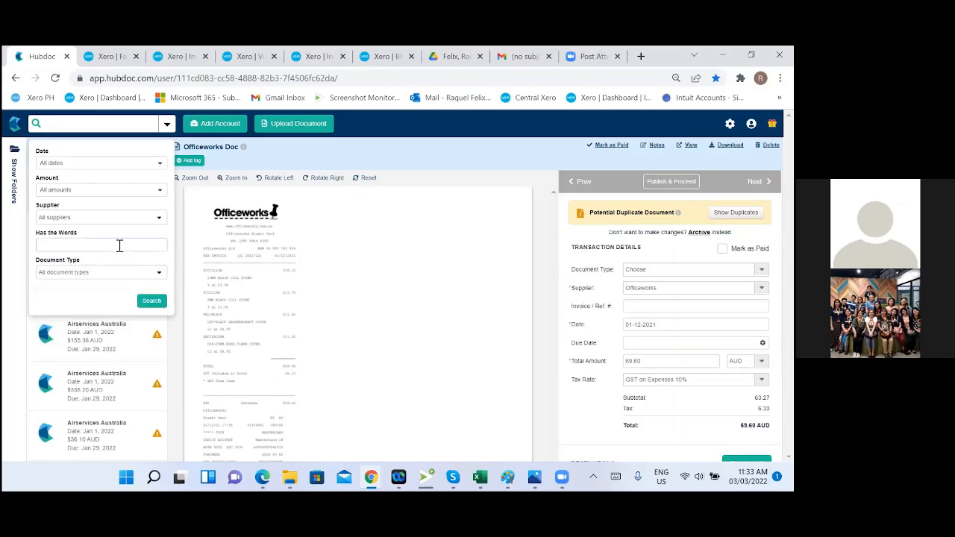
pyautogui.click(158, 271)
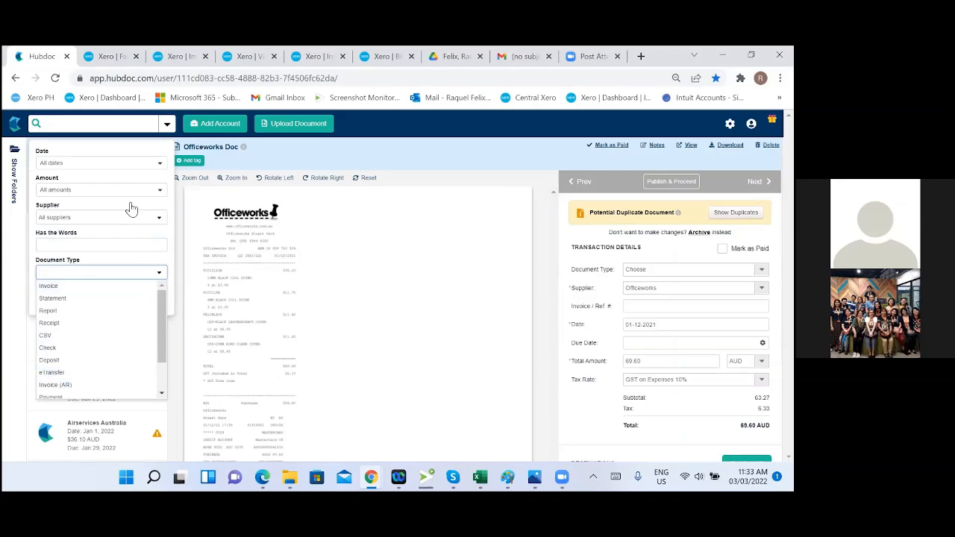
pyautogui.click(118, 121)
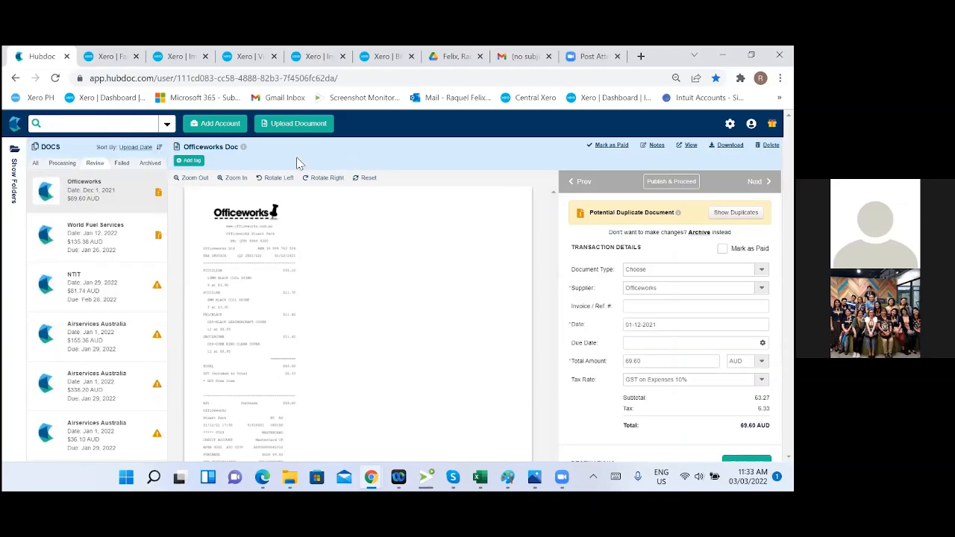
# Step: Show the Flight Standards folders, expand Uploads and browse the list of supplier folders
pyautogui.click(9, 157)
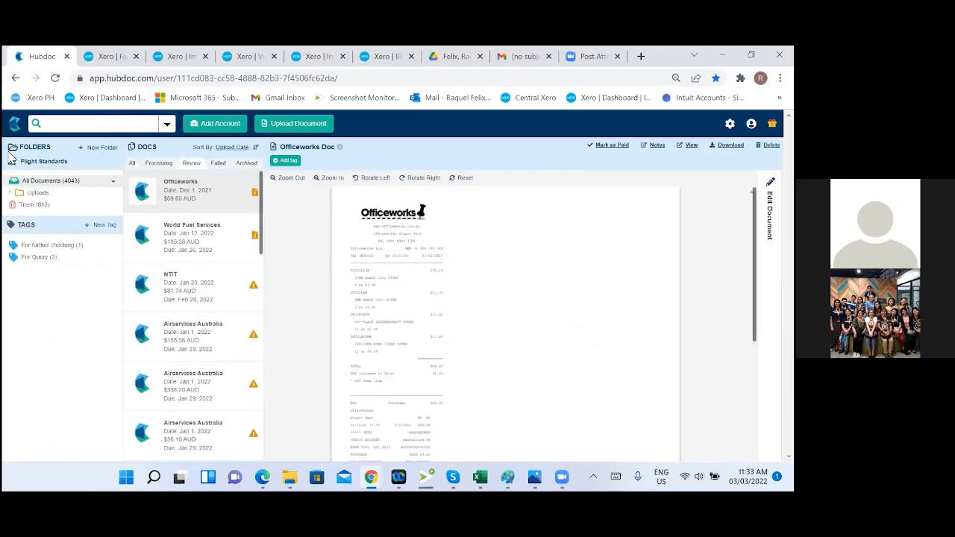
pyautogui.click(11, 194)
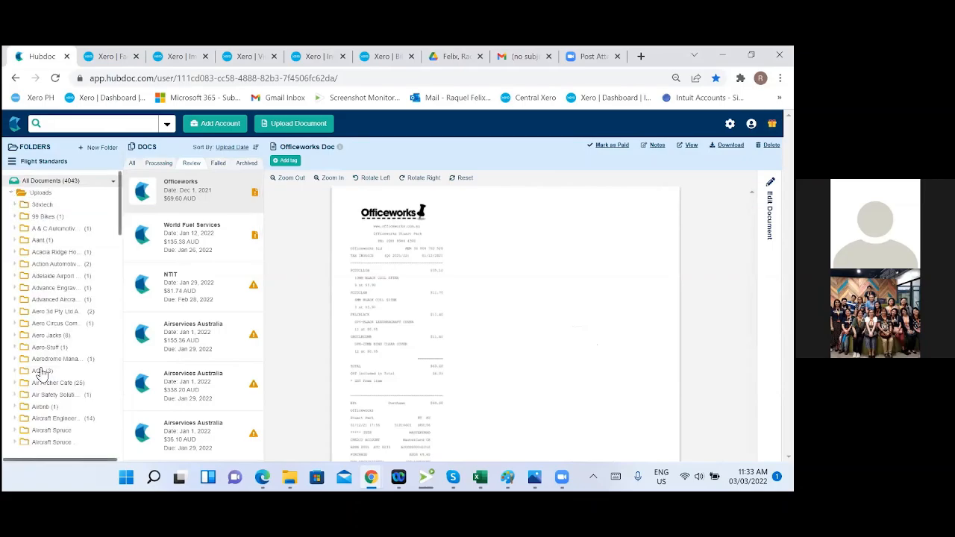
pyautogui.scroll(-5, 41, 373)
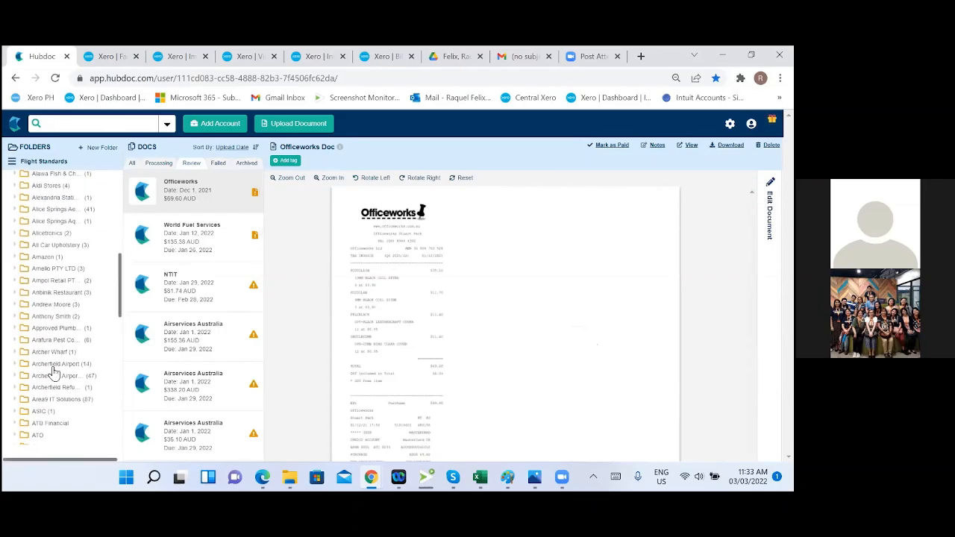
pyautogui.scroll(-8, 53, 373)
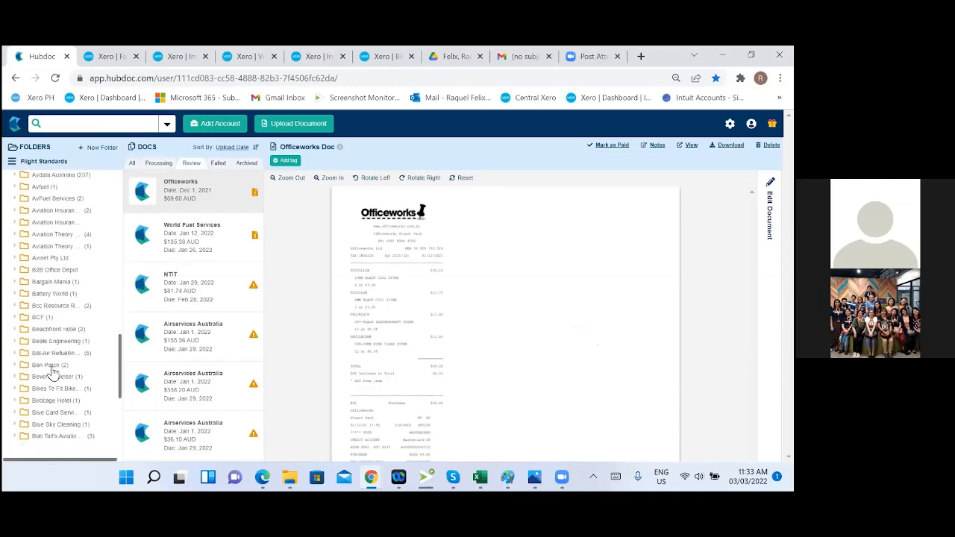
pyautogui.scroll(5, 48, 369)
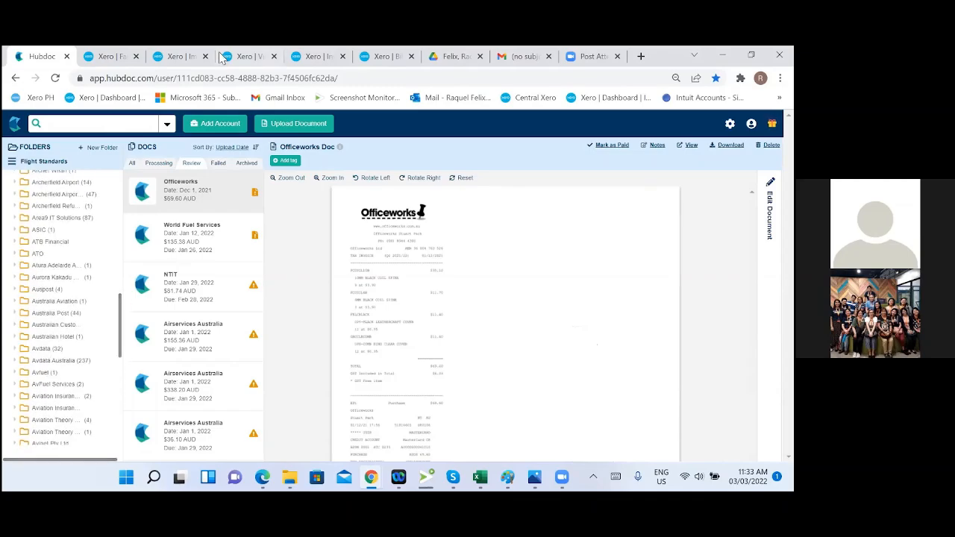
# Step: Switch to the Flight Standards General Summary PDF in Edge and go to the EFTPOS section about Tyro payments
pyautogui.click(513, 58)
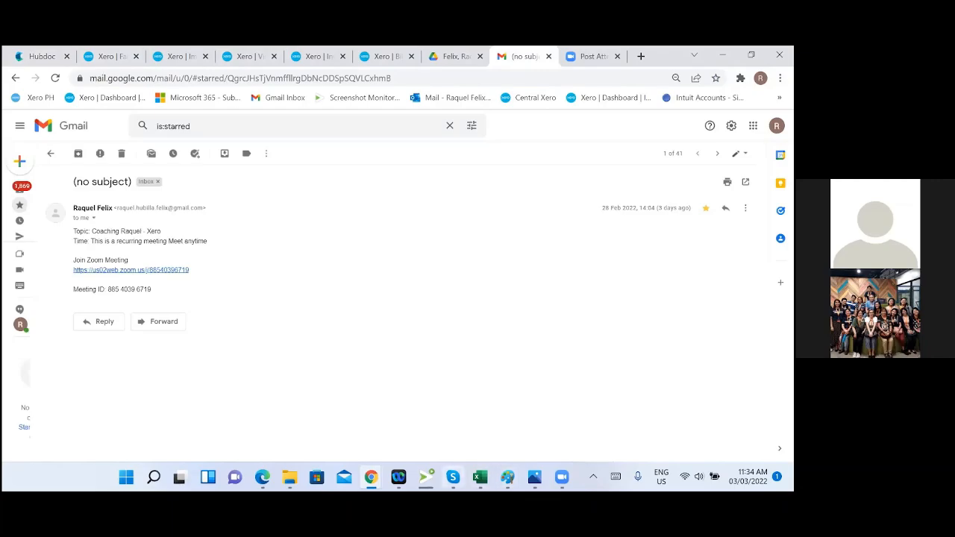
pyautogui.moveTo(480, 477)
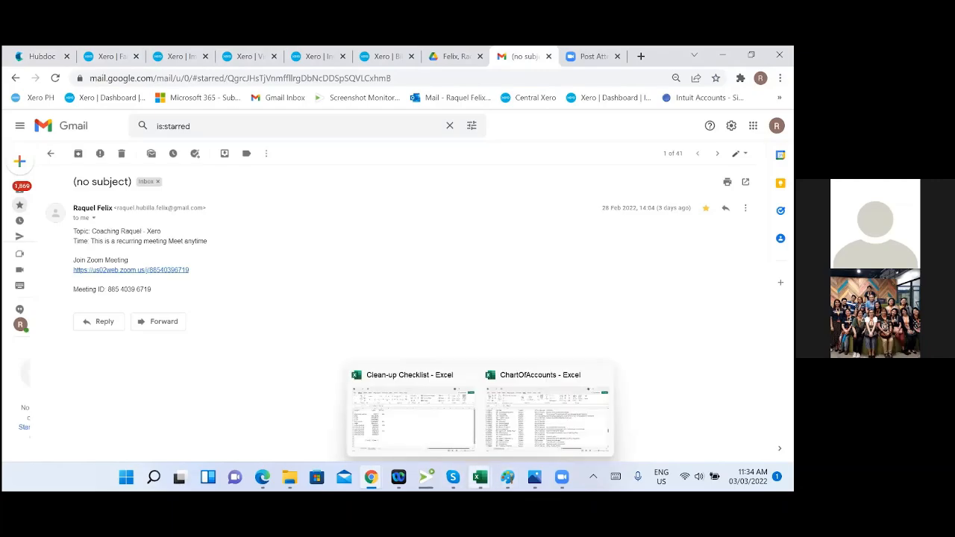
pyautogui.hotkey('alt', 'Tab')
pyautogui.hotkey('alt', 'Tab')
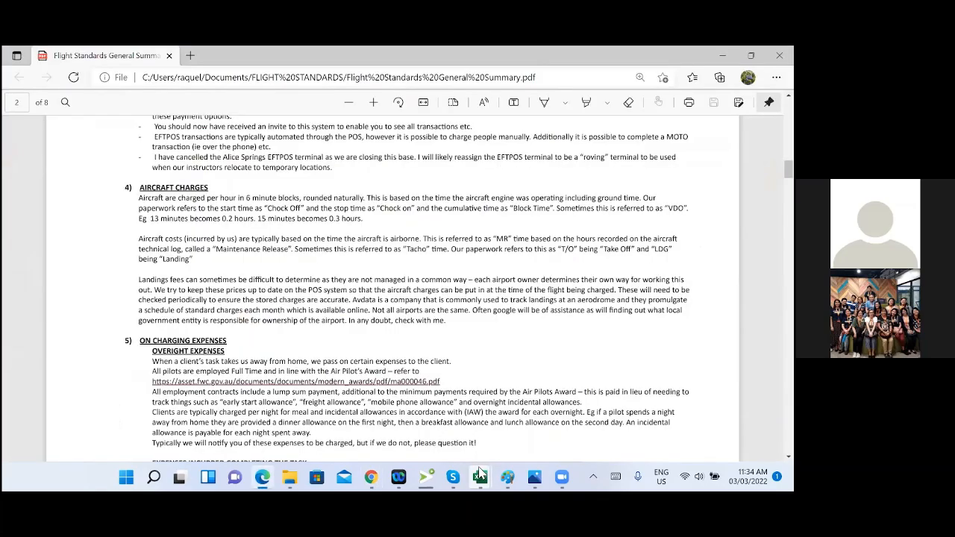
pyautogui.scroll(3, 401, 300)
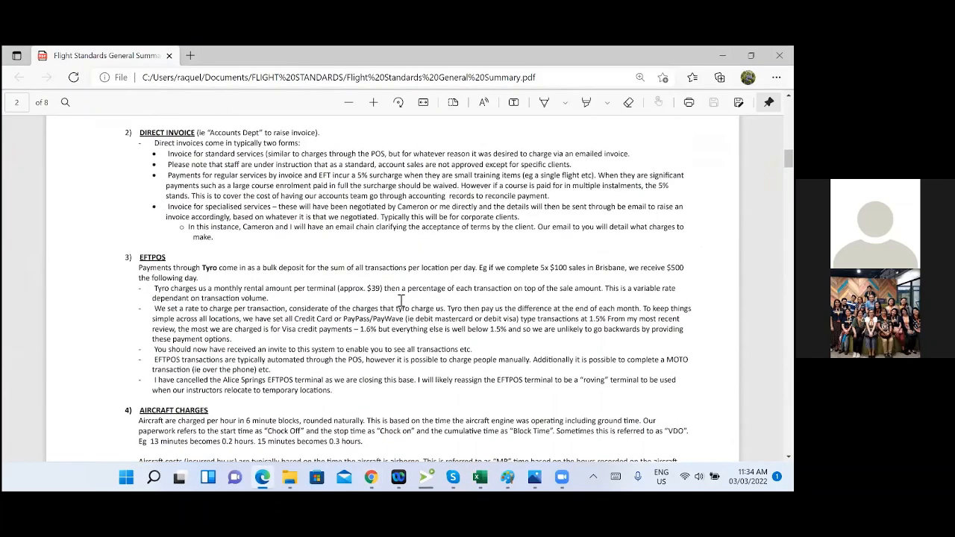
# Step: Search the Flight Standards General Summary PDF for "adobe" and go to the matching passages
pyautogui.scroll(5, 401, 300)
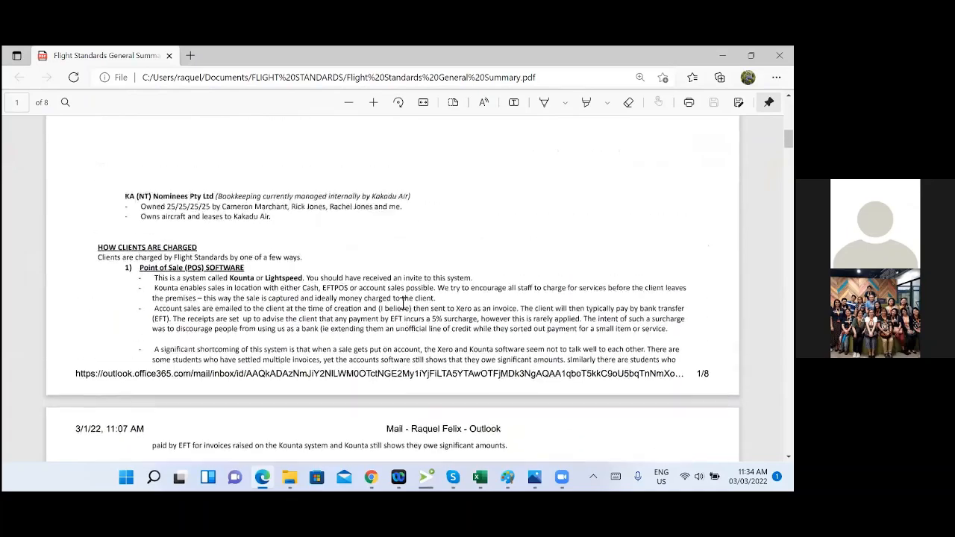
pyautogui.scroll(6, 403, 303)
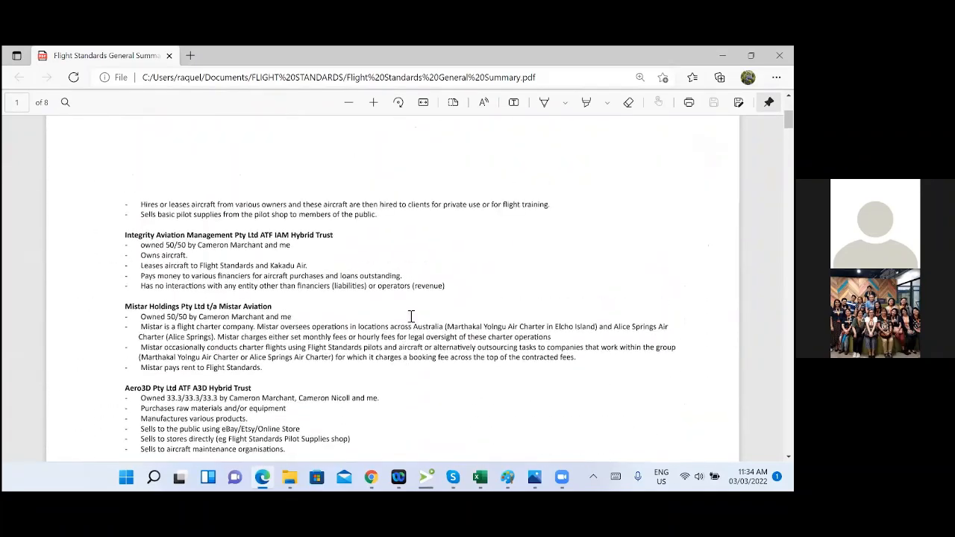
pyautogui.scroll(1, 411, 317)
pyautogui.hotkey('ctrl', 'f')
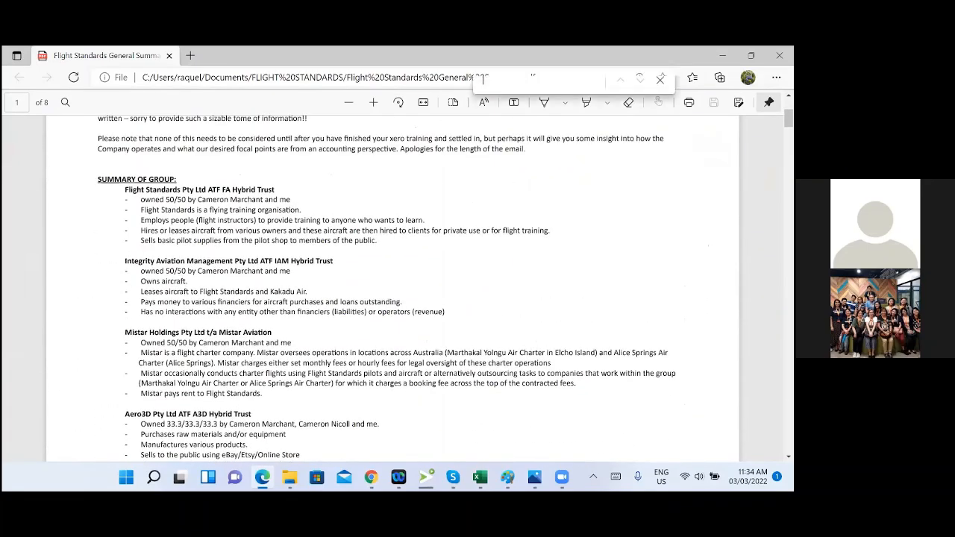
pyautogui.write('do')
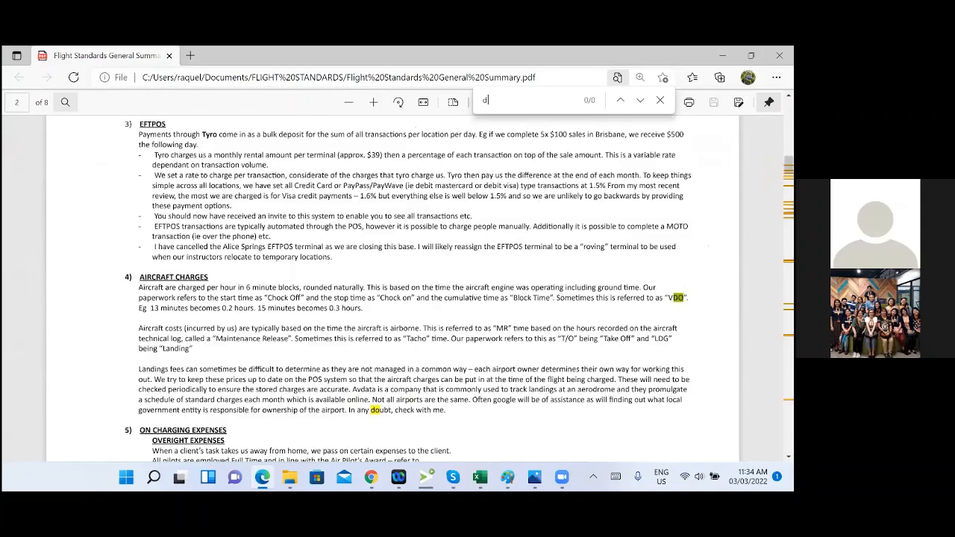
pyautogui.press('BackSpace')
pyautogui.press('BackSpace')
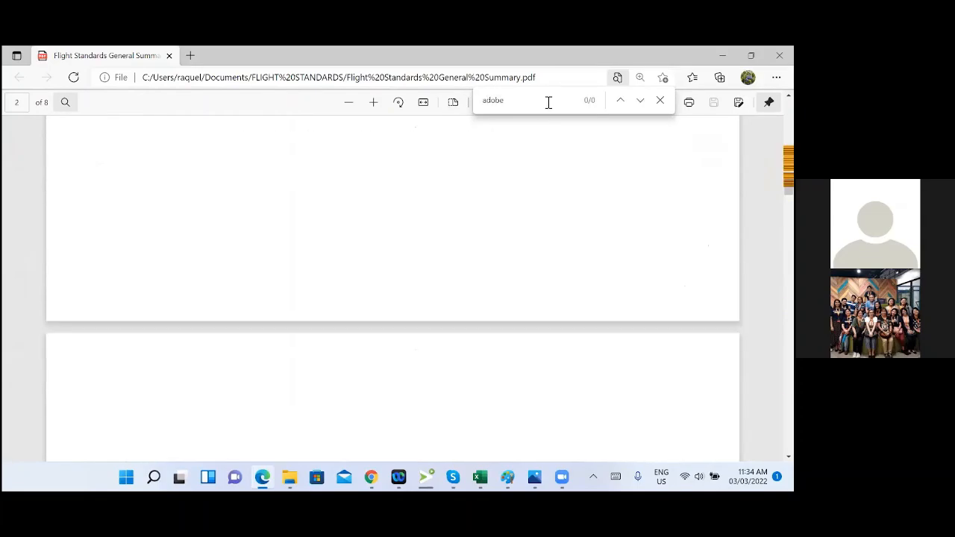
pyautogui.press('Return')
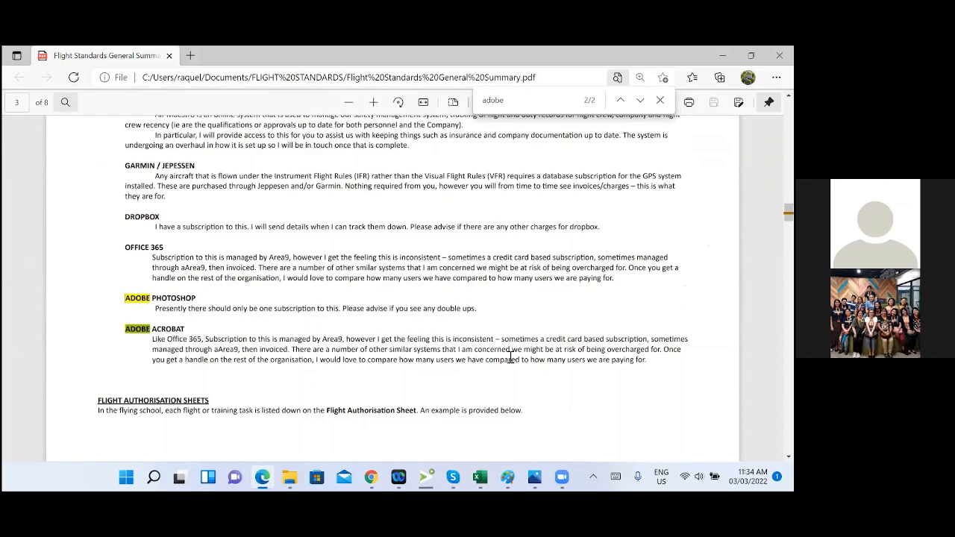
# Step: Read the Adobe Photoshop and Adobe Acrobat subscription notes, then close the document search
pyautogui.moveTo(614, 339); pyautogui.dragTo(570, 339)
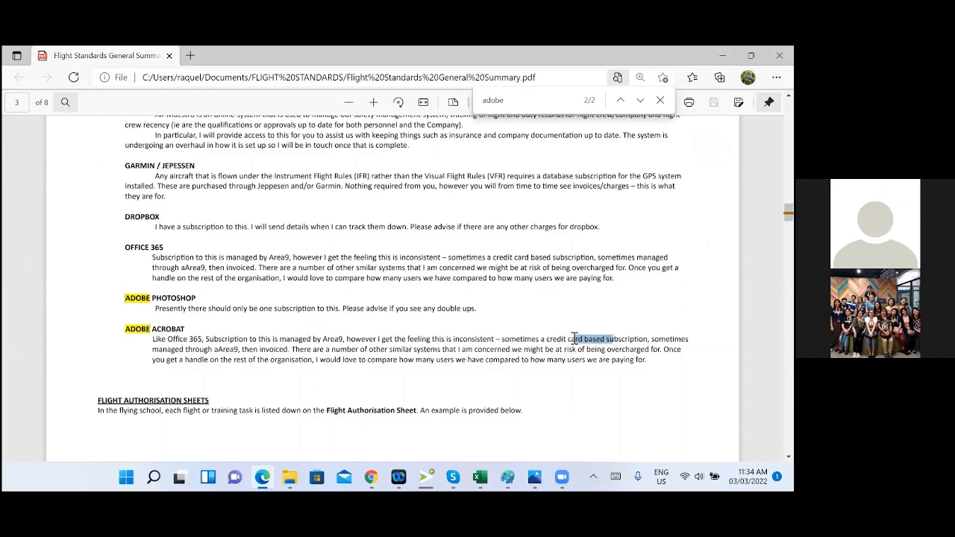
pyautogui.rightClick(580, 338)
pyautogui.click(214, 355)
pyautogui.click(329, 296)
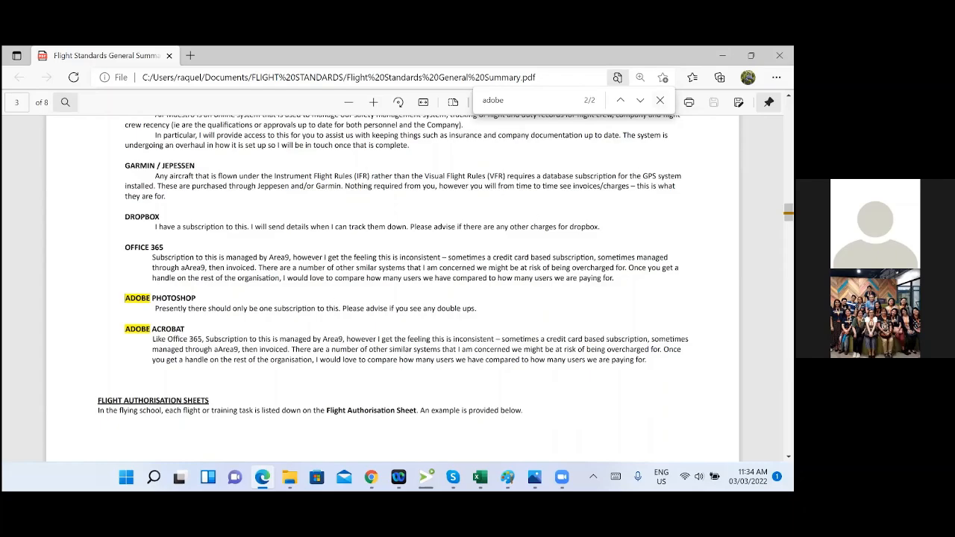
pyautogui.click(660, 100)
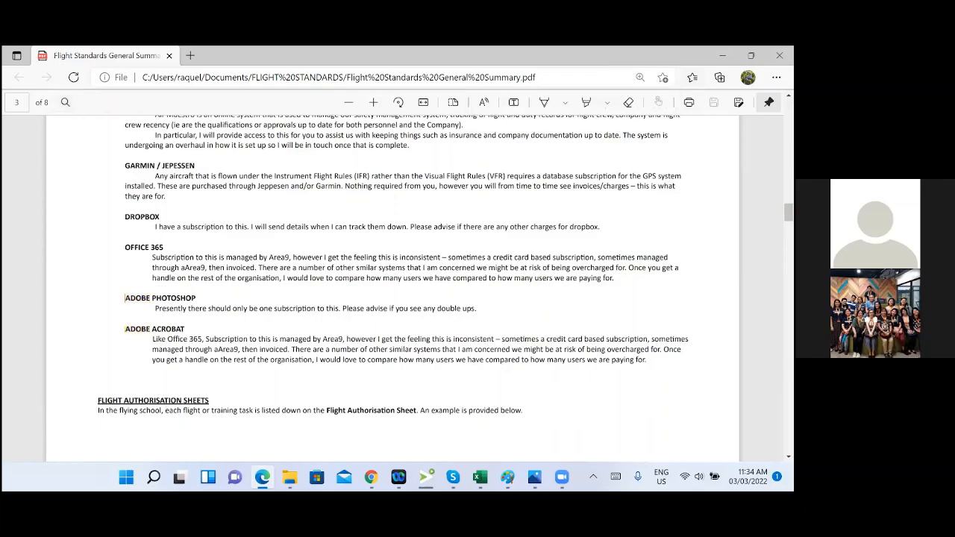
# Step: Switch to Xero in Chrome and search the FA Hybrid Trust bank statement lines for "adobe"
pyautogui.hotkey('alt', 'Tab')
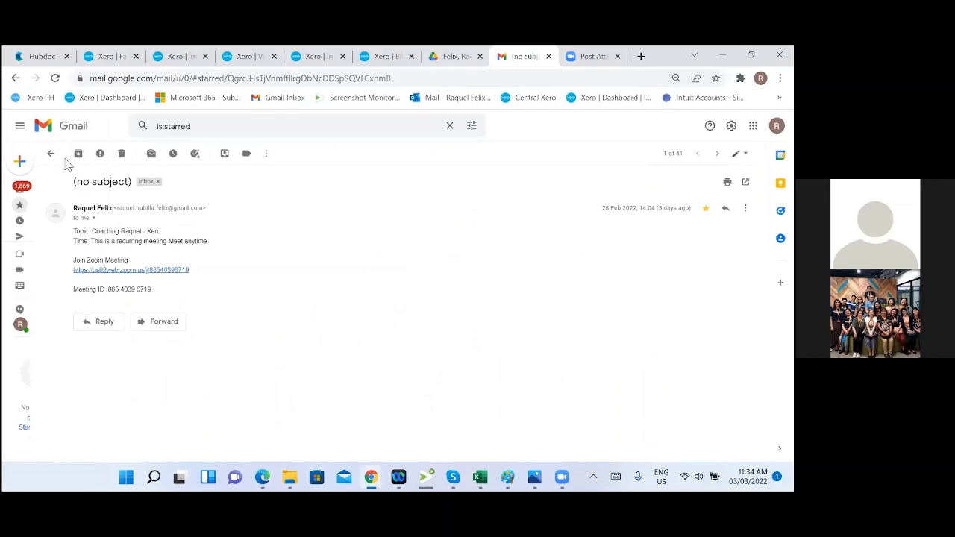
pyautogui.click(41, 59)
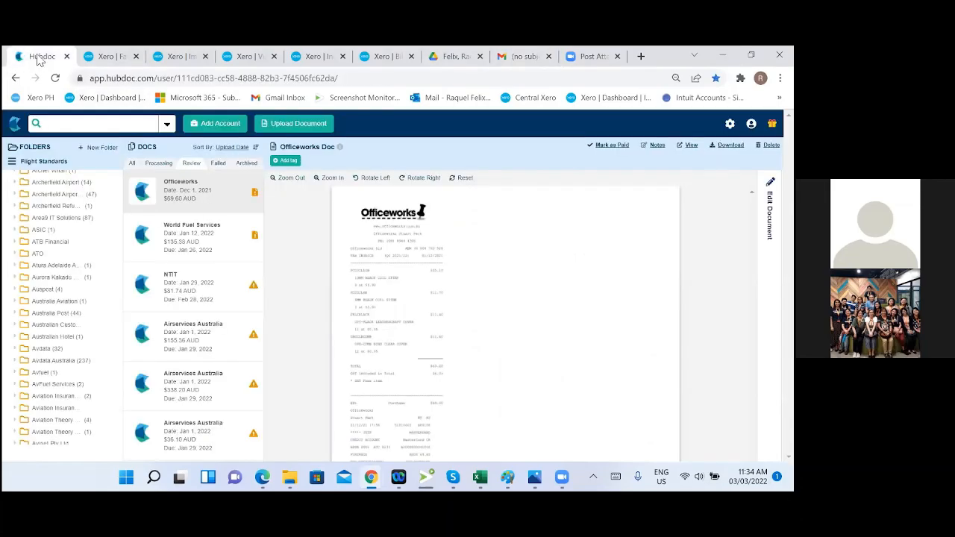
pyautogui.click(101, 58)
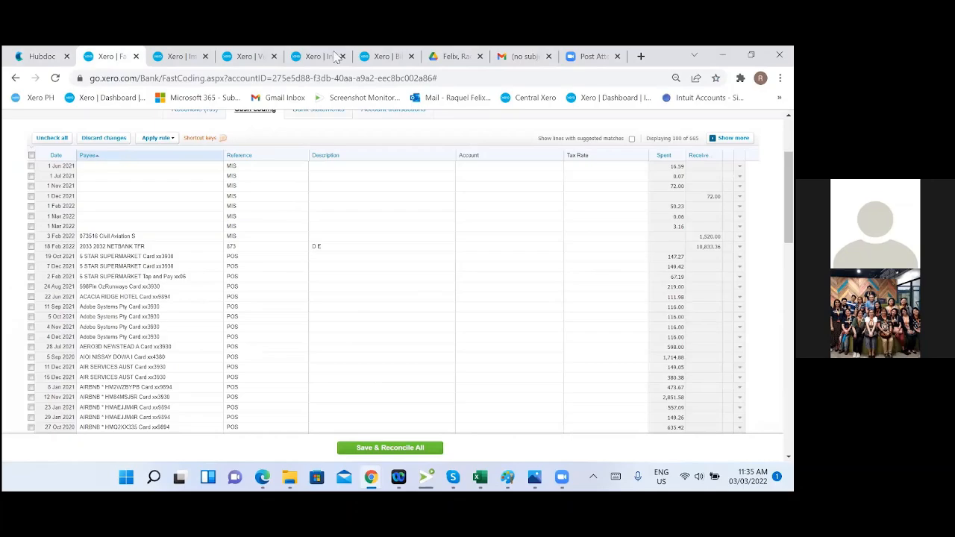
pyautogui.click(165, 61)
pyautogui.scroll(5, 321, 212)
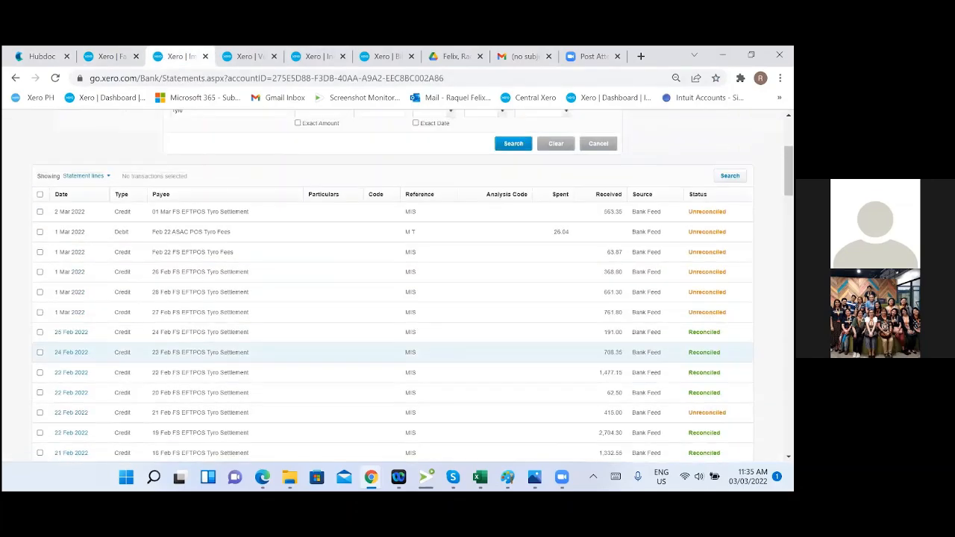
pyautogui.moveTo(207, 297); pyautogui.dragTo(145, 305)
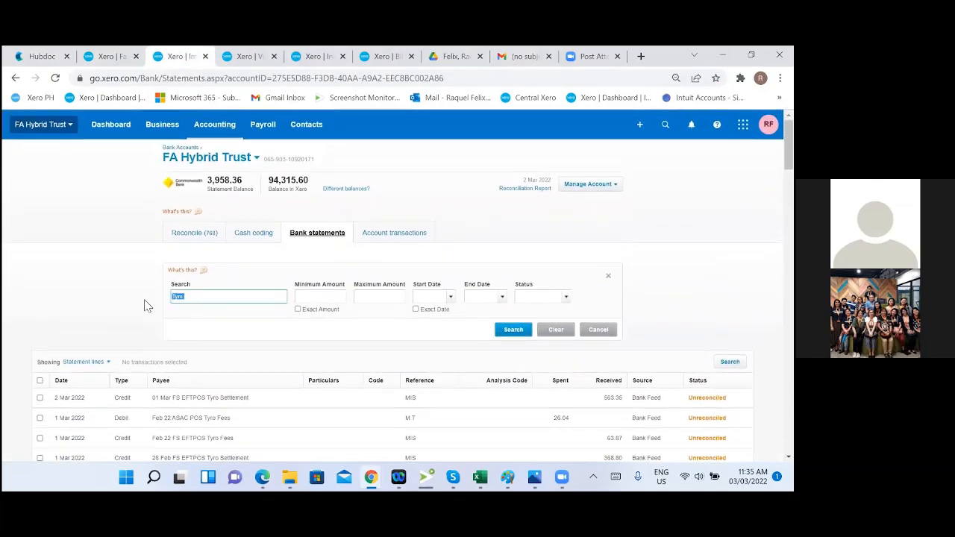
pyautogui.write('adobe')
pyautogui.press('Return')
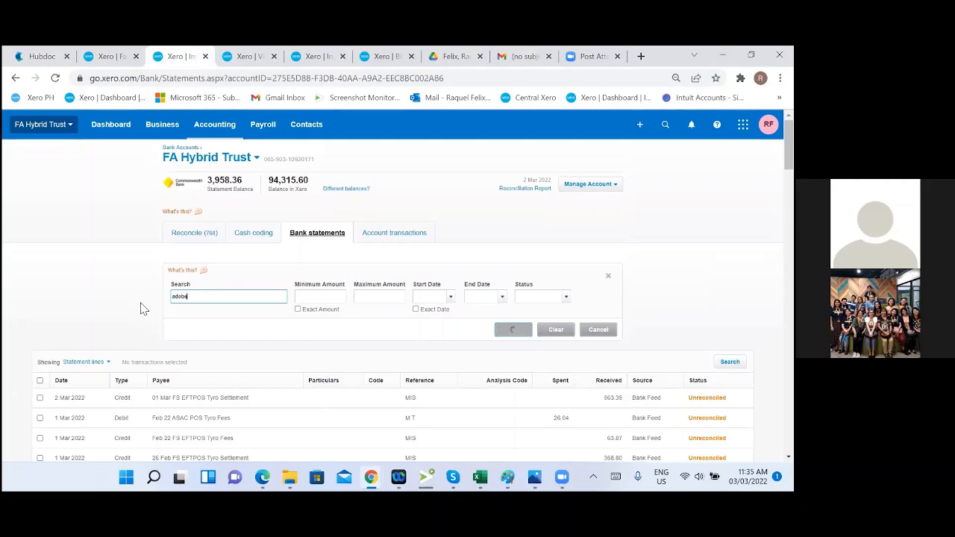
# Step: Move the Bills page next to the bank statements page and search all bills for "adobe"
pyautogui.click(386, 63)
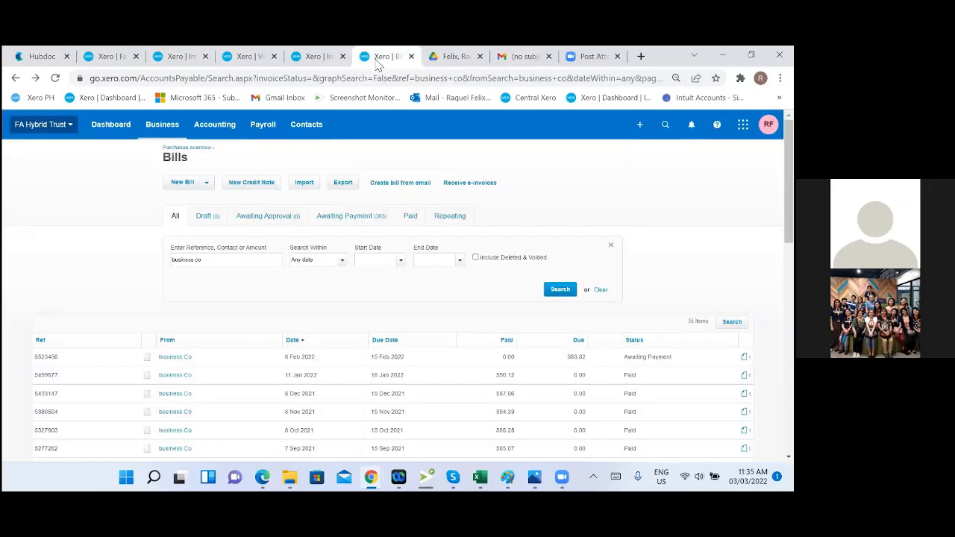
pyautogui.moveTo(386, 63); pyautogui.dragTo(248, 64)
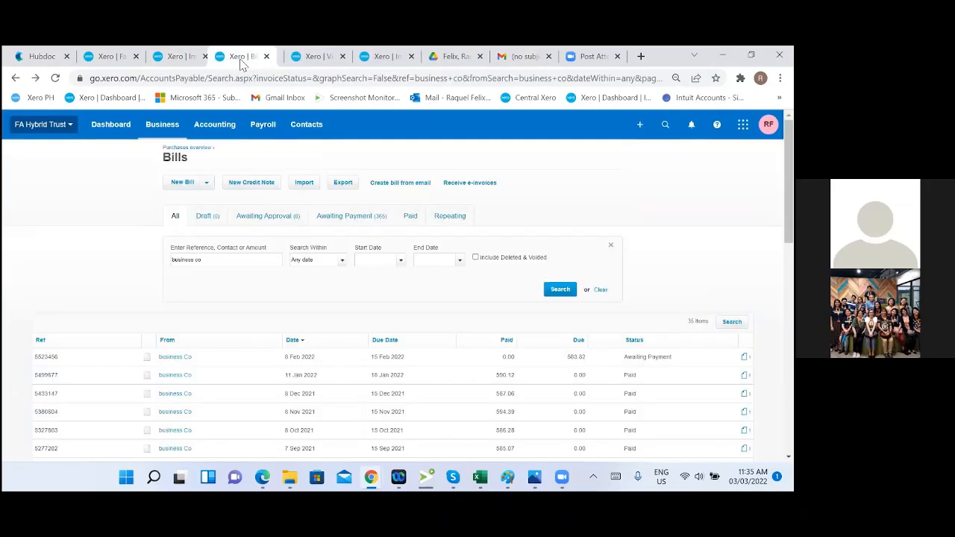
pyautogui.tripleClick(196, 262)
pyautogui.write('a')
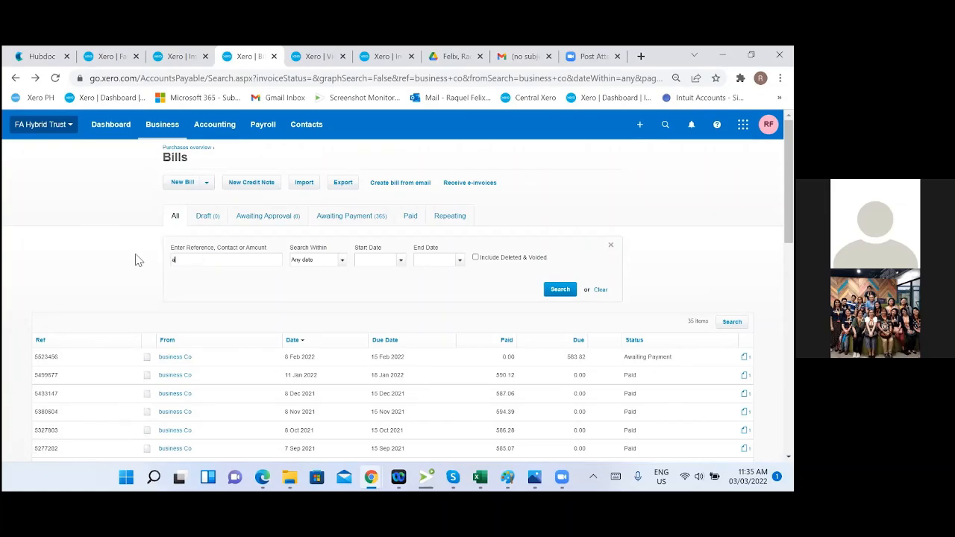
pyautogui.write('dobe')
pyautogui.press('Return')
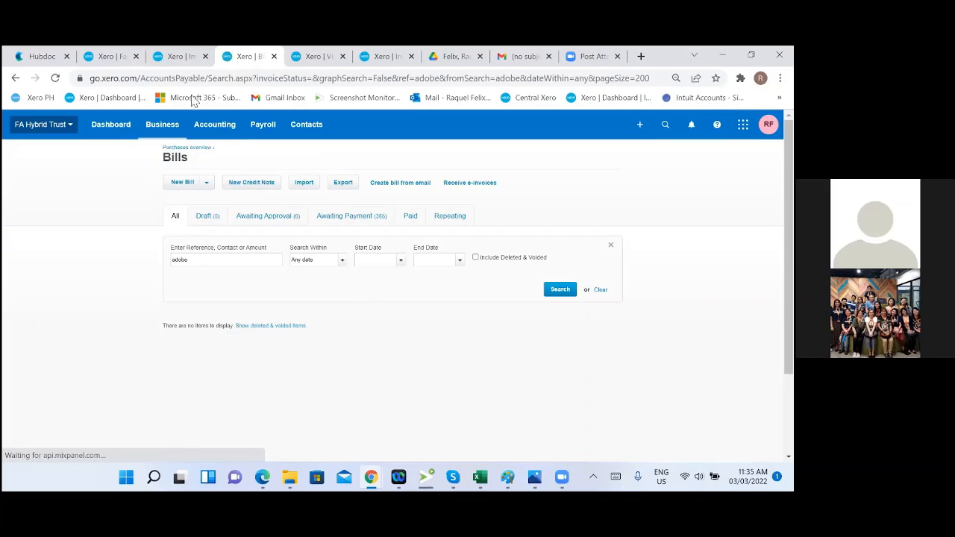
# Step: In cash coding, select the four Adobe Systems Pty lines from September to December 2021 and code them to account 485 - Subscriptions
pyautogui.click(181, 57)
pyautogui.click(112, 57)
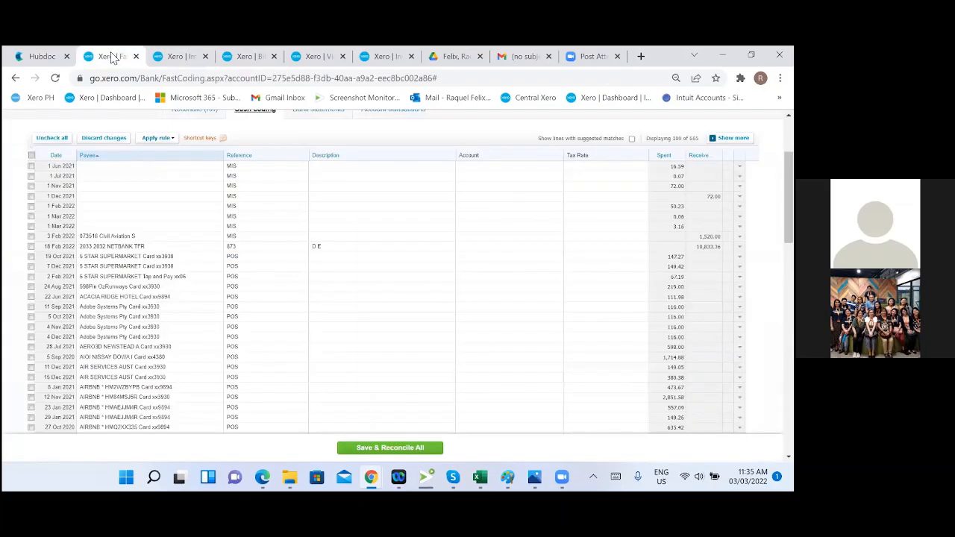
pyautogui.click(31, 307)
pyautogui.click(31, 317)
pyautogui.click(31, 327)
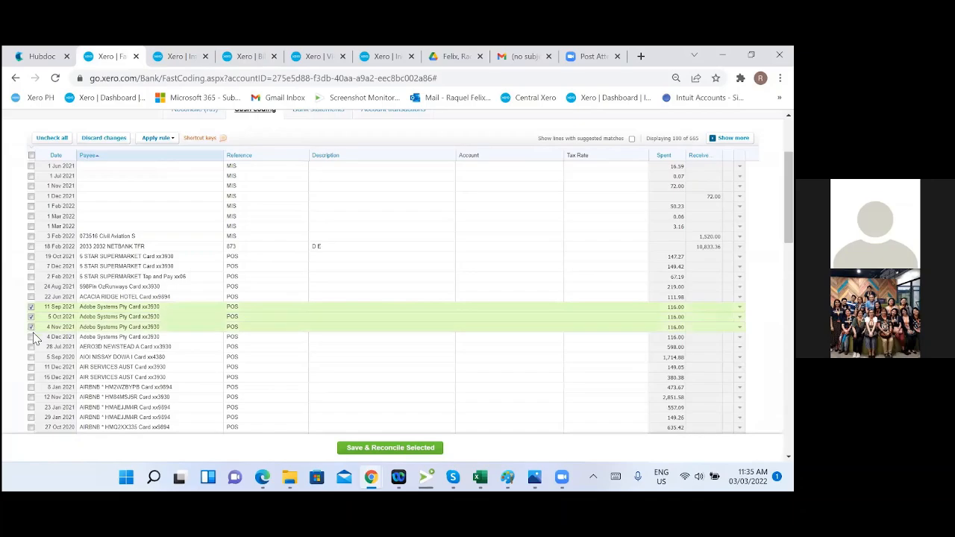
pyautogui.click(31, 337)
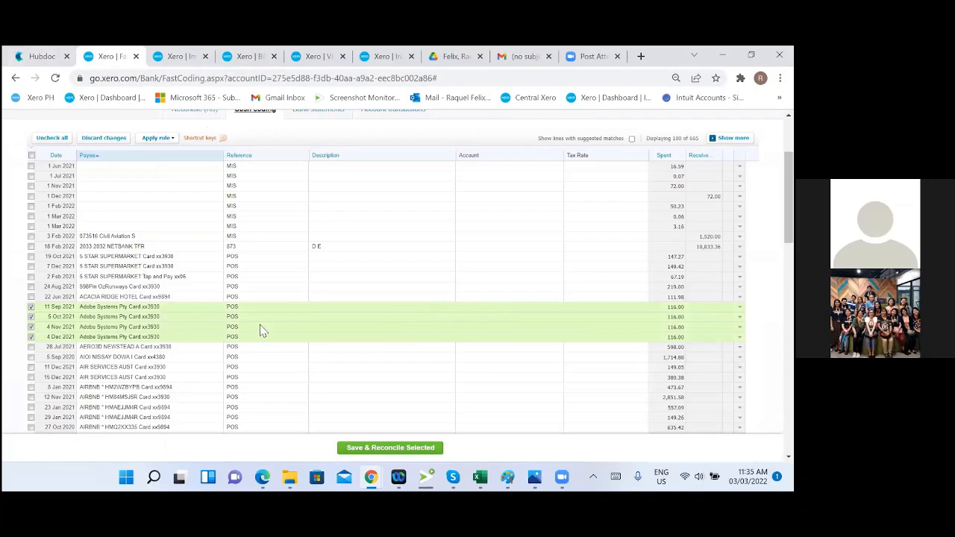
pyautogui.click(482, 317)
pyautogui.click(480, 307)
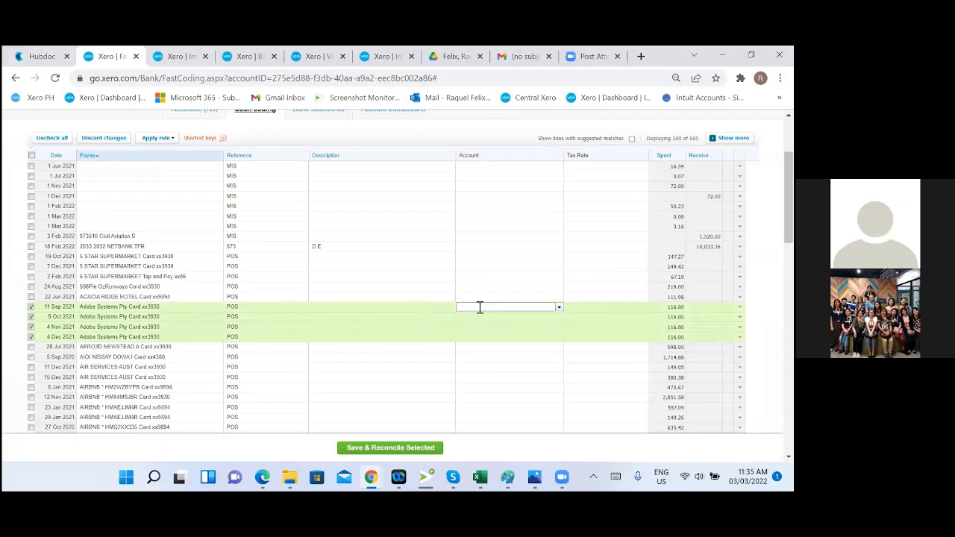
pyautogui.write('subs')
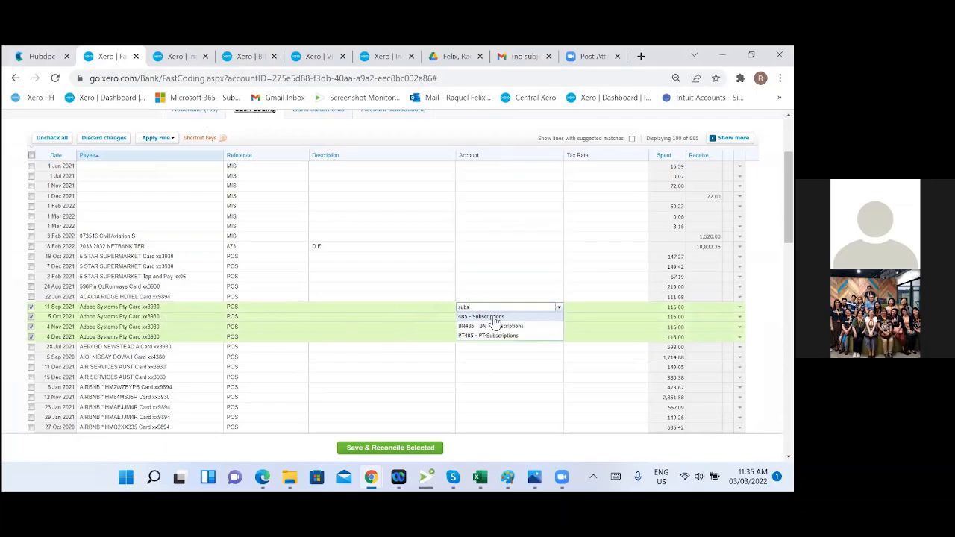
pyautogui.click(495, 318)
pyautogui.click(569, 378)
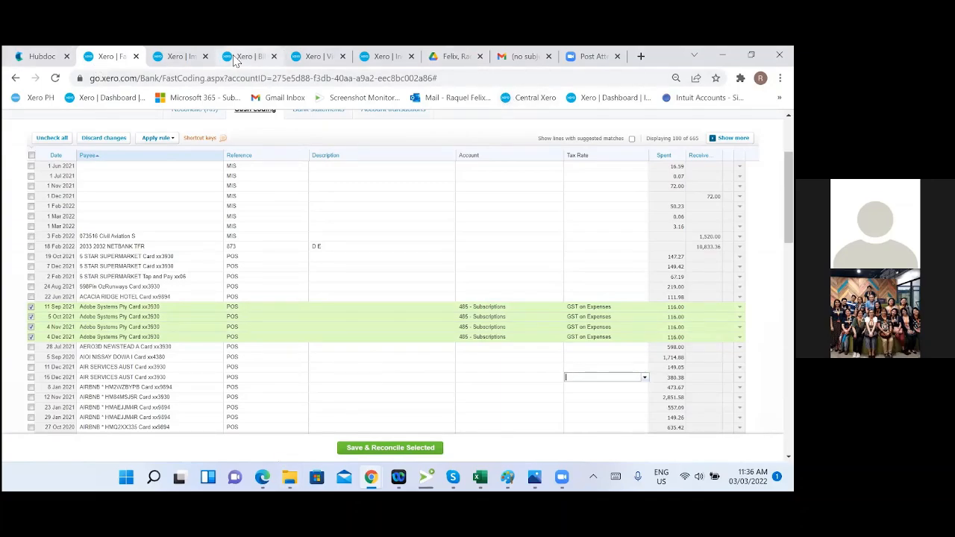
# Step: Switch to the Flight Standards Accounts mailbox in Outlook and search it for "adobe"
pyautogui.hotkey('alt', 'Tab')
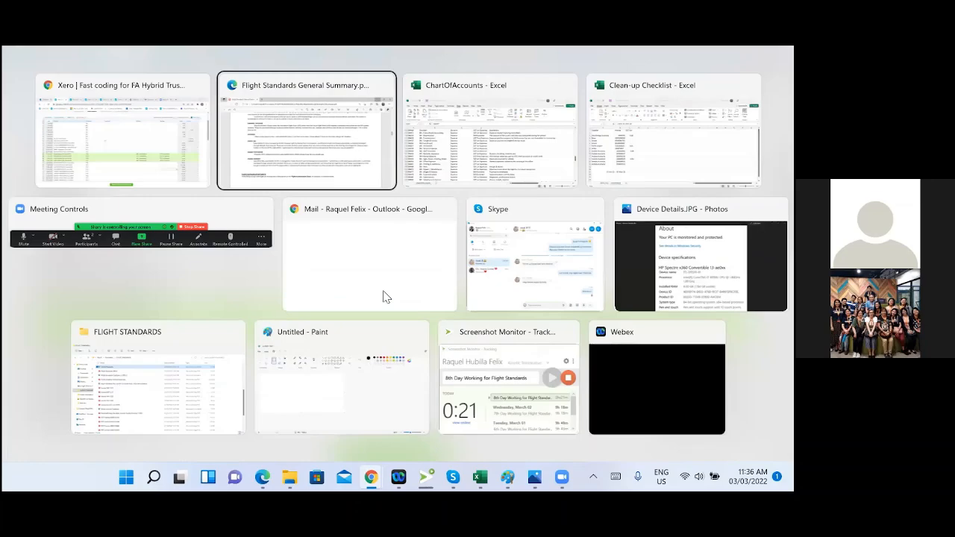
pyautogui.hotkey('alt', 'Tab')
pyautogui.hotkey('alt', 'Tab')
pyautogui.hotkey('alt', 'Tab')
pyautogui.hotkey('alt', 'Tab')
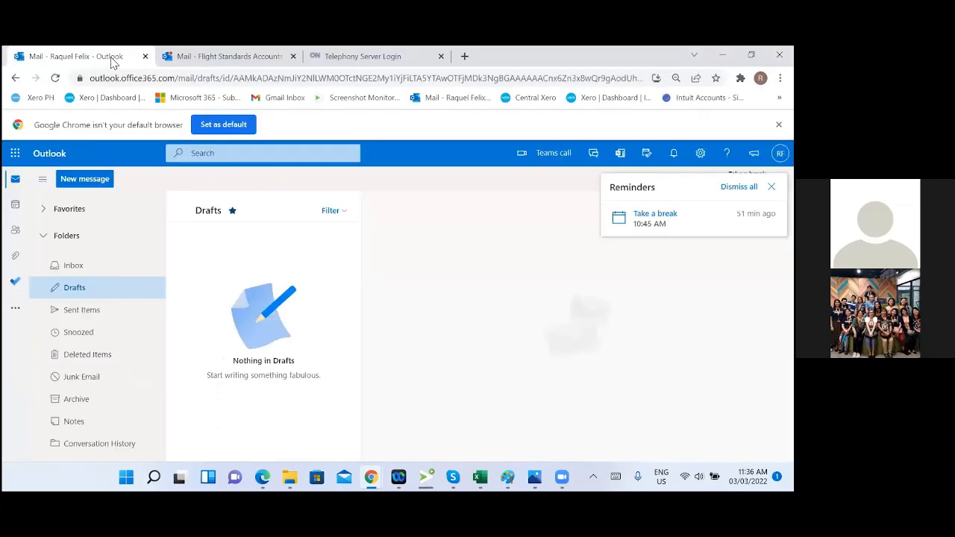
pyautogui.click(224, 57)
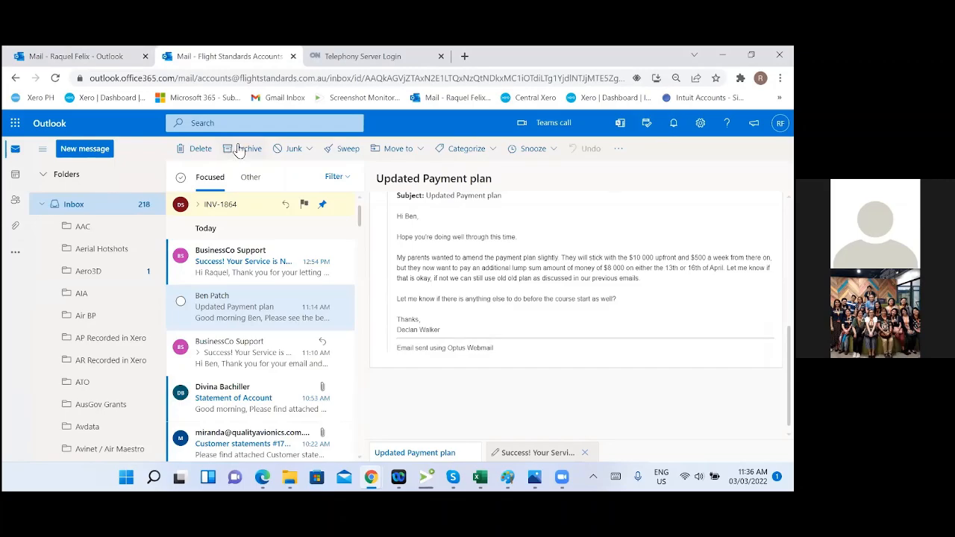
pyautogui.click(218, 122)
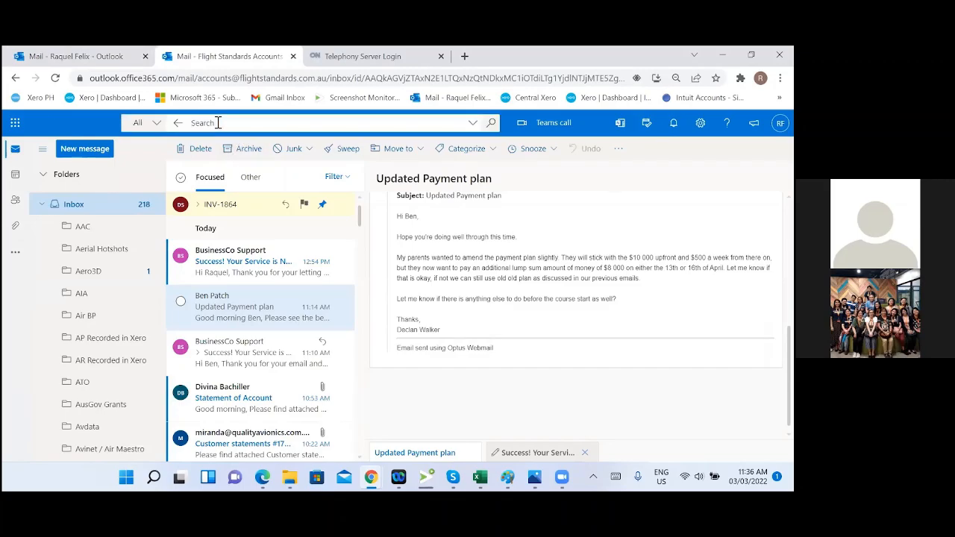
pyautogui.write('adobe')
pyautogui.press('Return')
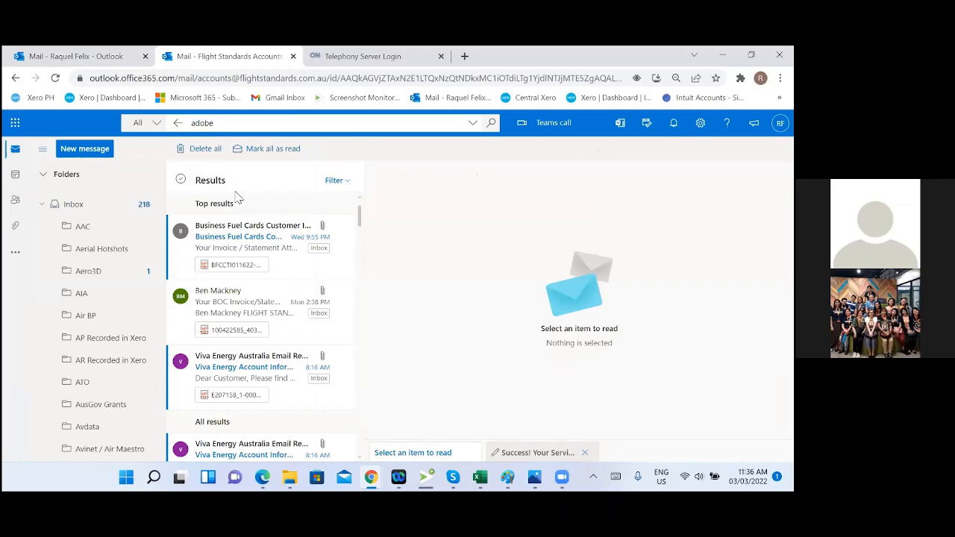
# Step: Look through the mailbox's "adobe" search results back to August 2021 and its folder list for an Adobe invoice
pyautogui.scroll(-1, 272, 370)
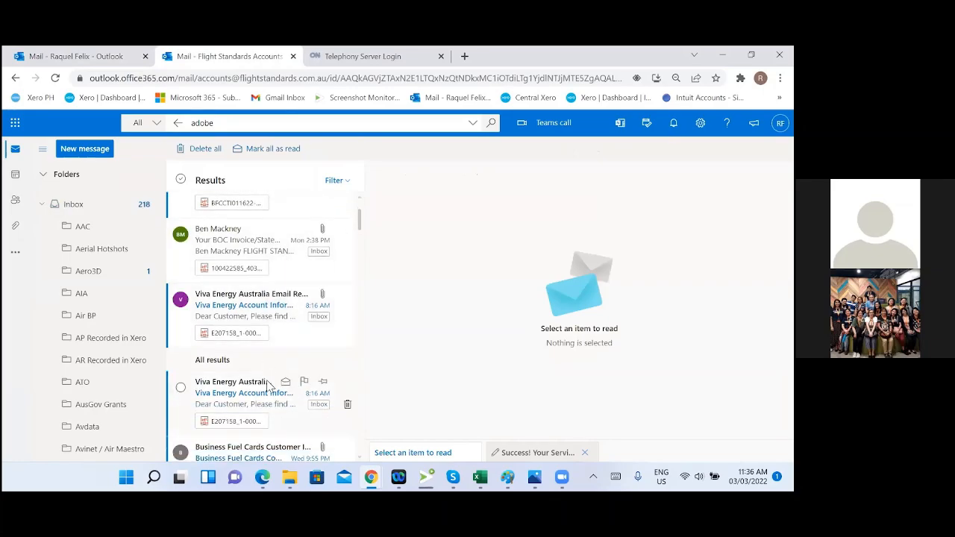
pyautogui.scroll(-3, 269, 384)
pyautogui.scroll(-6, 267, 377)
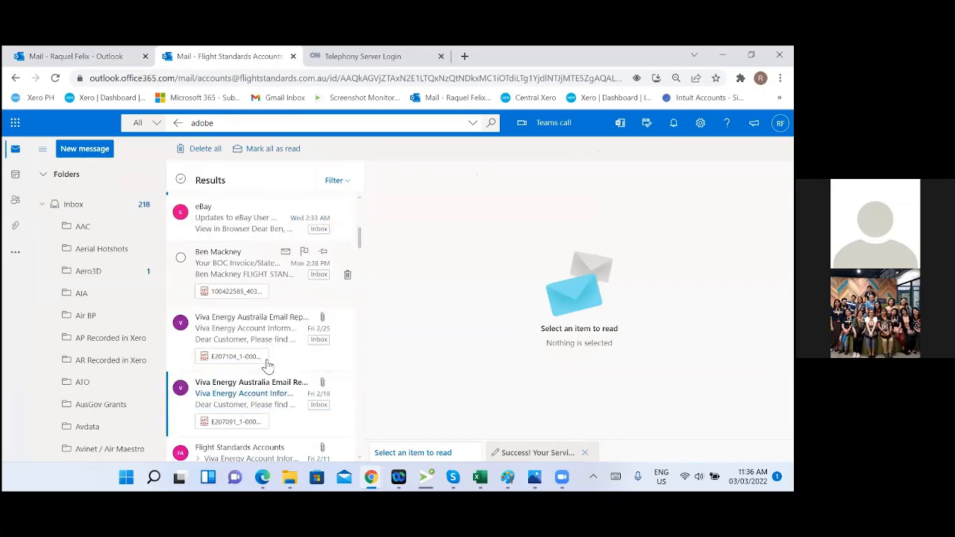
pyautogui.scroll(-5, 267, 365)
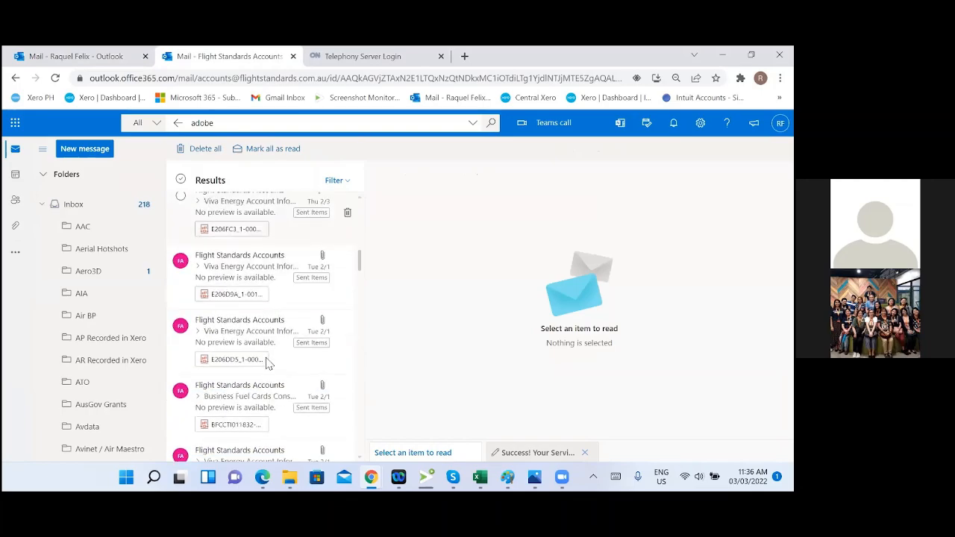
pyautogui.scroll(-1, 267, 362)
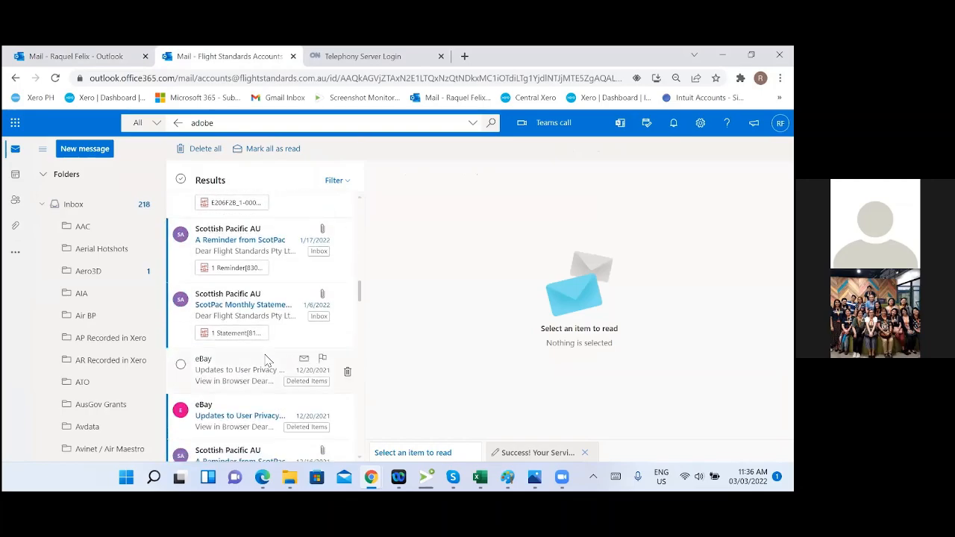
pyautogui.scroll(-3, 267, 361)
pyautogui.scroll(-3, 267, 361)
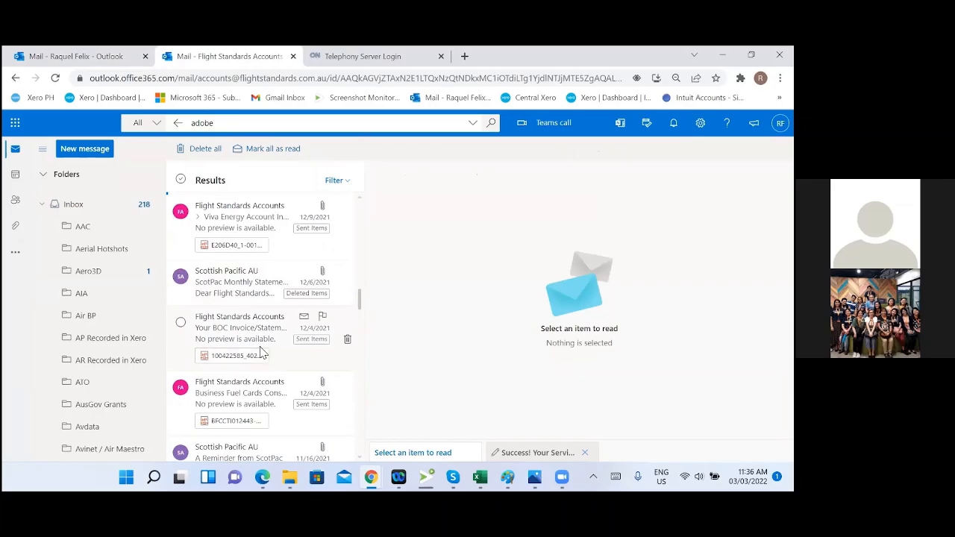
pyautogui.scroll(-6, 261, 351)
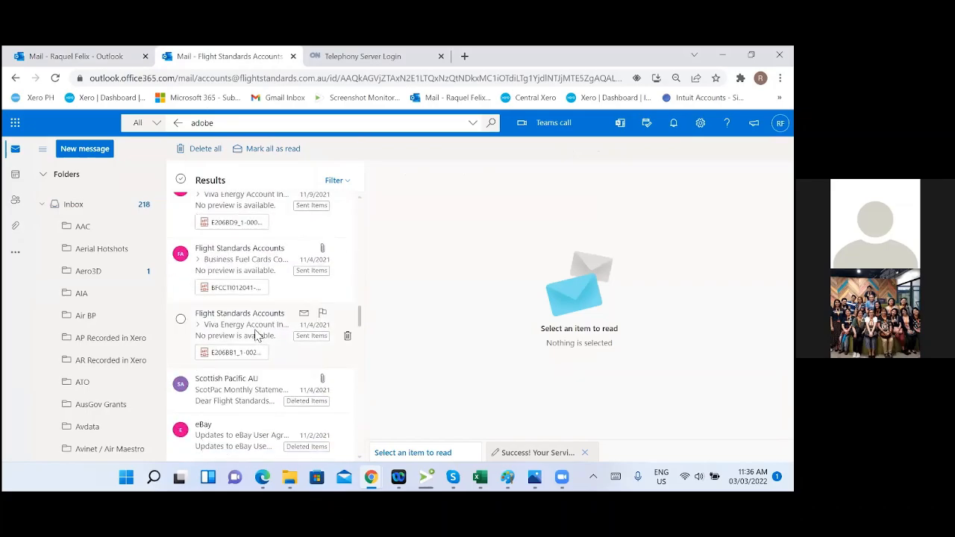
pyautogui.scroll(-3, 254, 330)
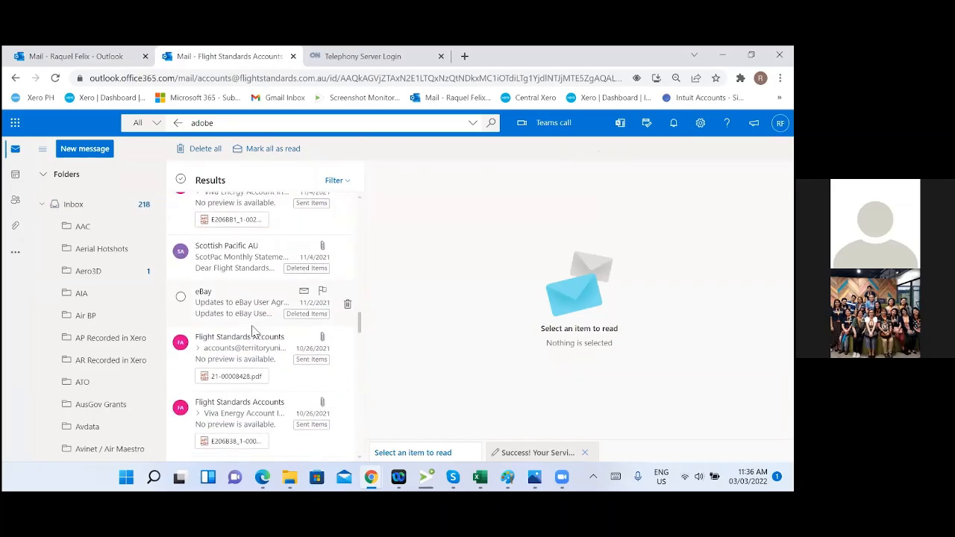
pyautogui.scroll(-6, 254, 331)
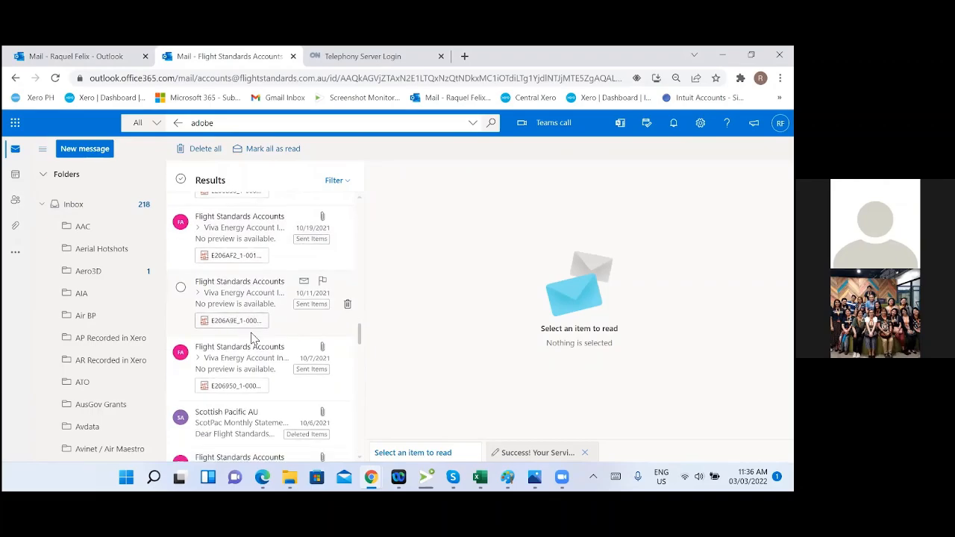
pyautogui.scroll(-6, 257, 384)
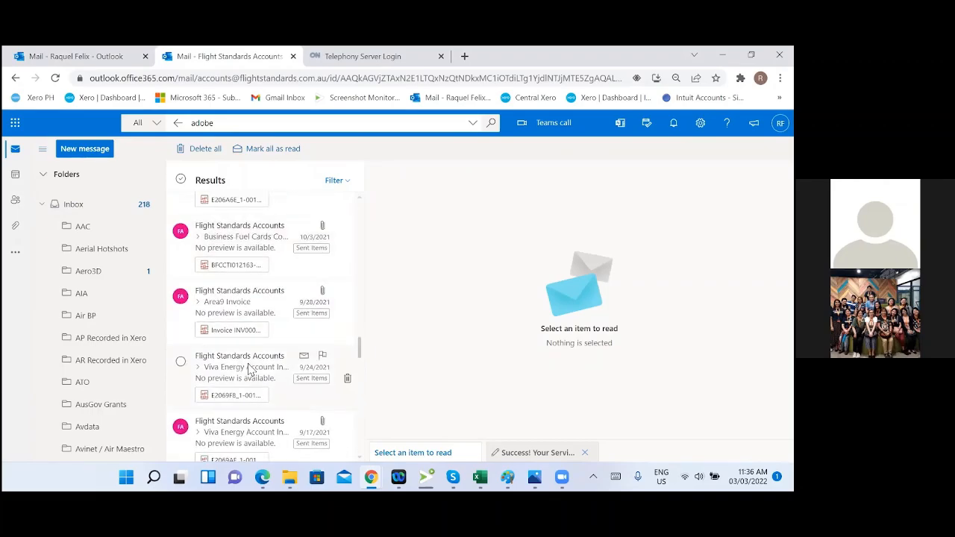
pyautogui.scroll(-2, 244, 364)
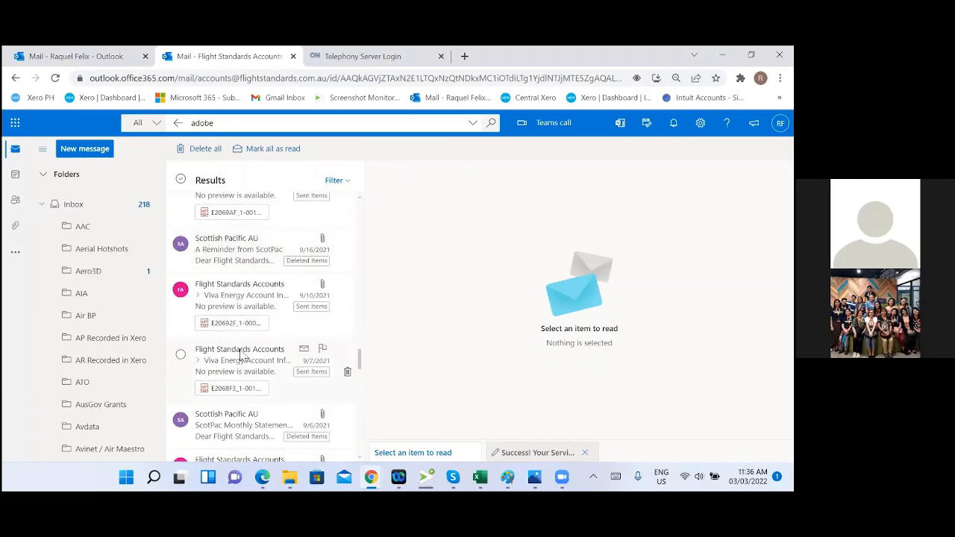
pyautogui.scroll(-6, 240, 355)
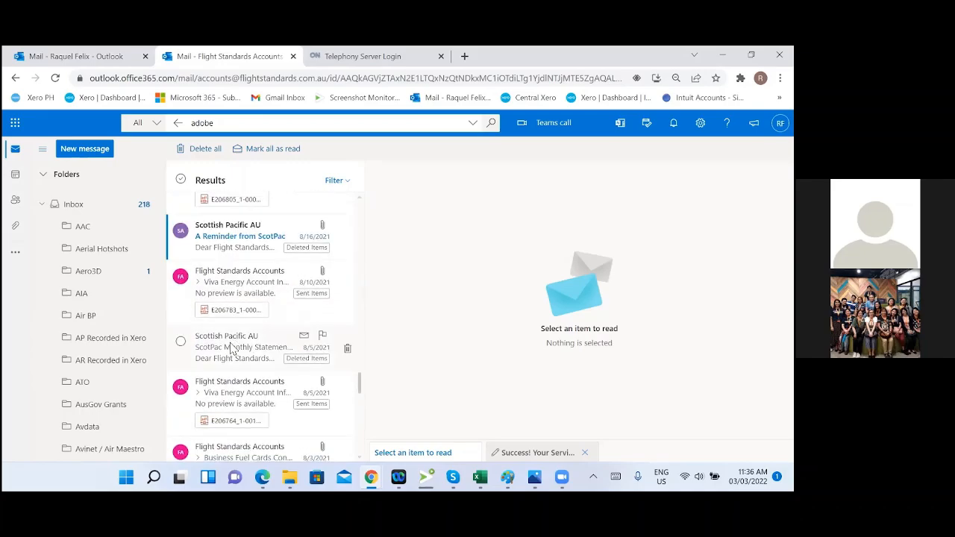
pyautogui.scroll(-1, 231, 349)
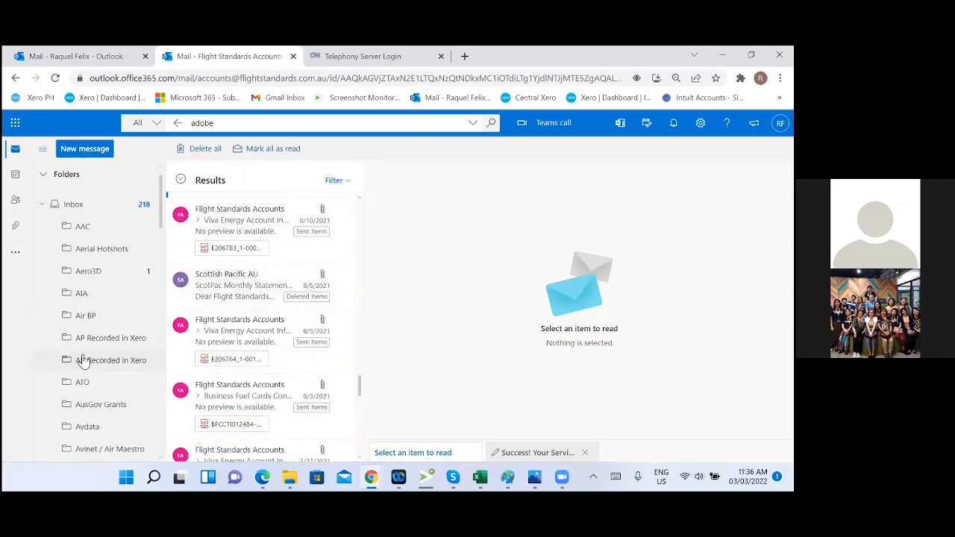
pyautogui.scroll(-1, 97, 407)
pyautogui.scroll(-3, 99, 415)
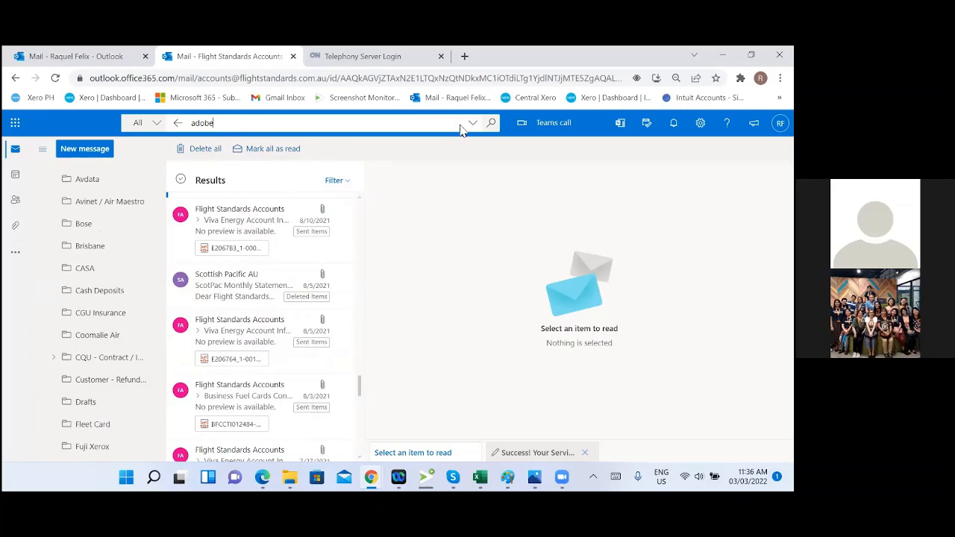
# Step: Rerun the "adobe" mailbox search and review the top and most recent results
pyautogui.click(491, 123)
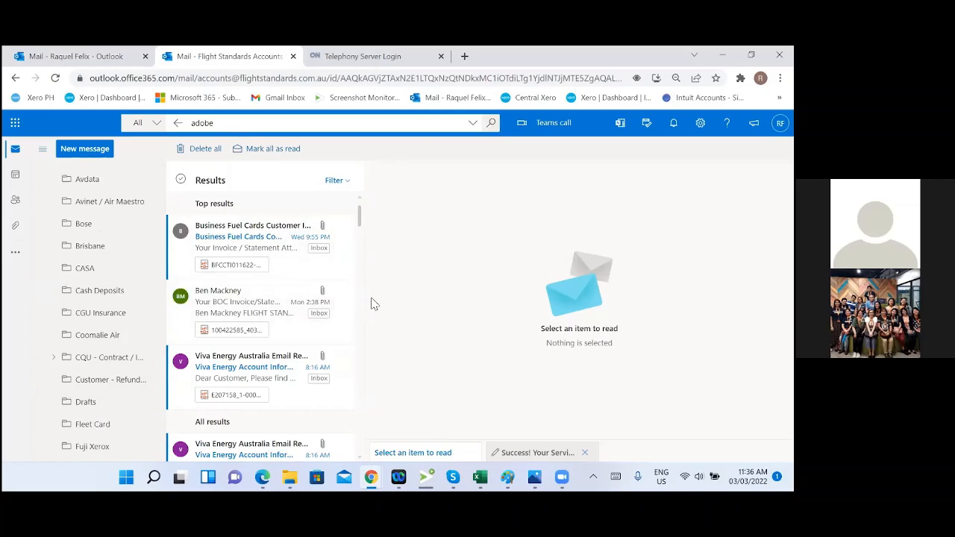
pyautogui.scroll(-3, 252, 340)
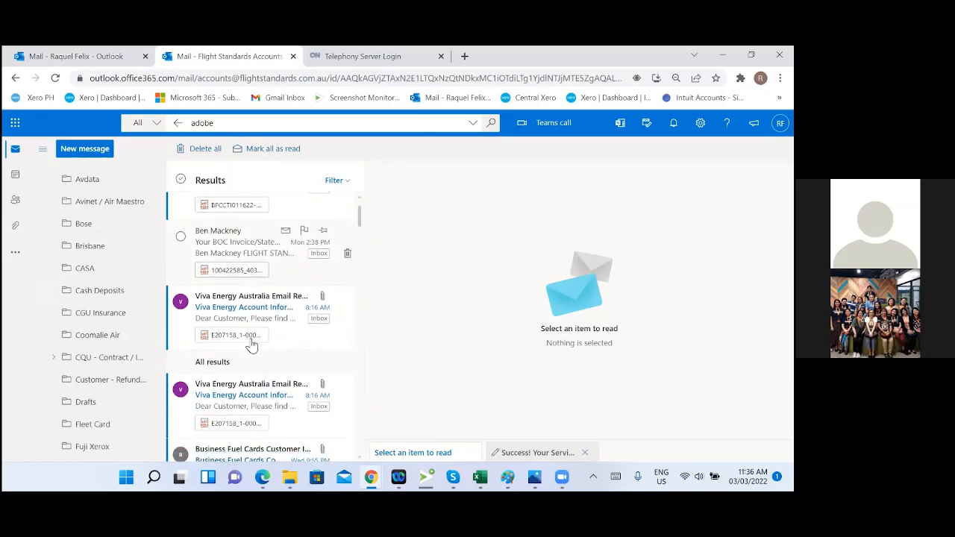
pyautogui.scroll(-5, 251, 364)
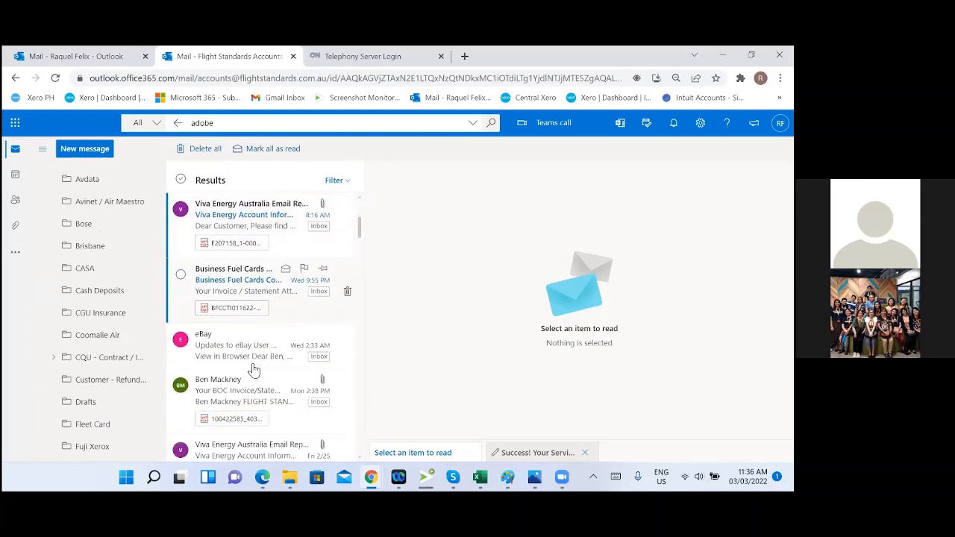
pyautogui.scroll(-1, 251, 367)
pyautogui.scroll(6, 239, 350)
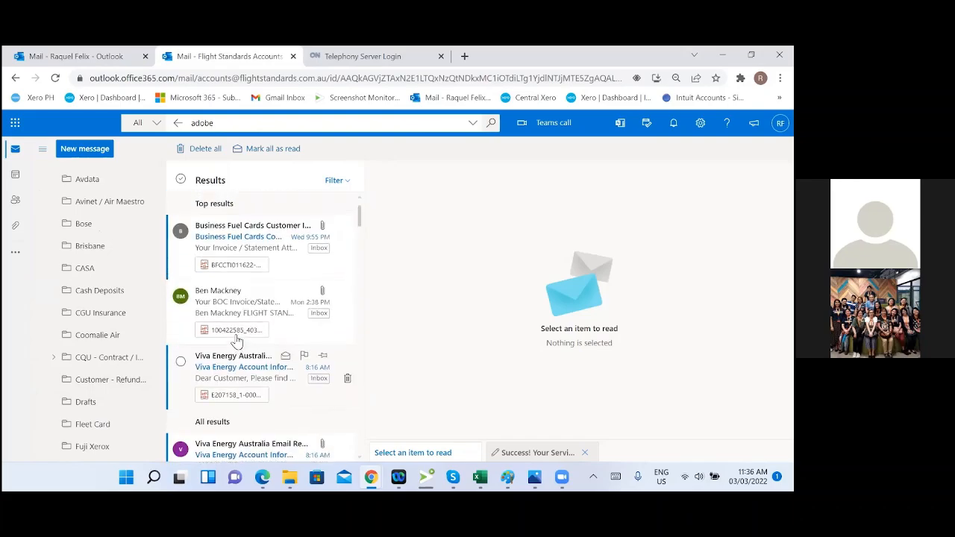
# Step: Open the BOC invoice email of 28 February 2022, view its attached PDF invoice, and close the preview
pyautogui.click(221, 308)
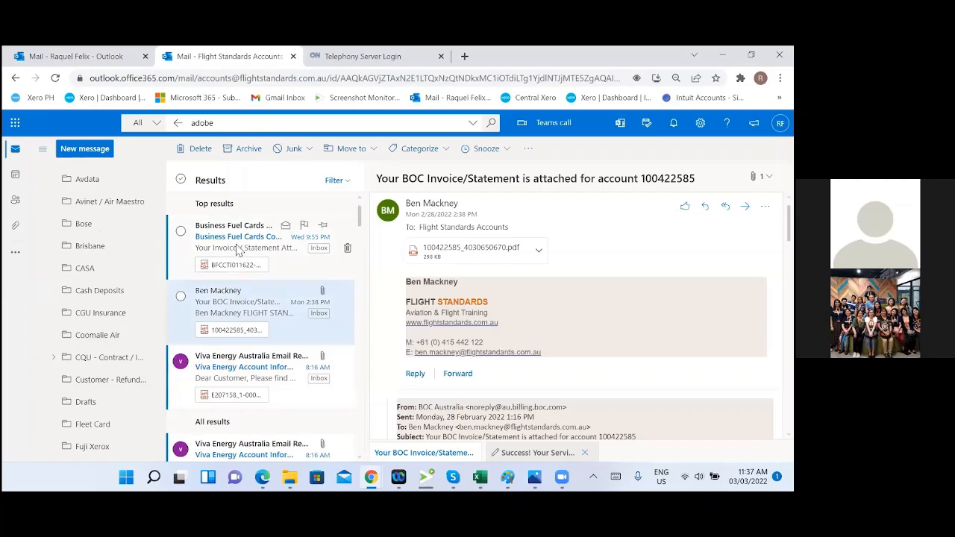
pyautogui.click(470, 250)
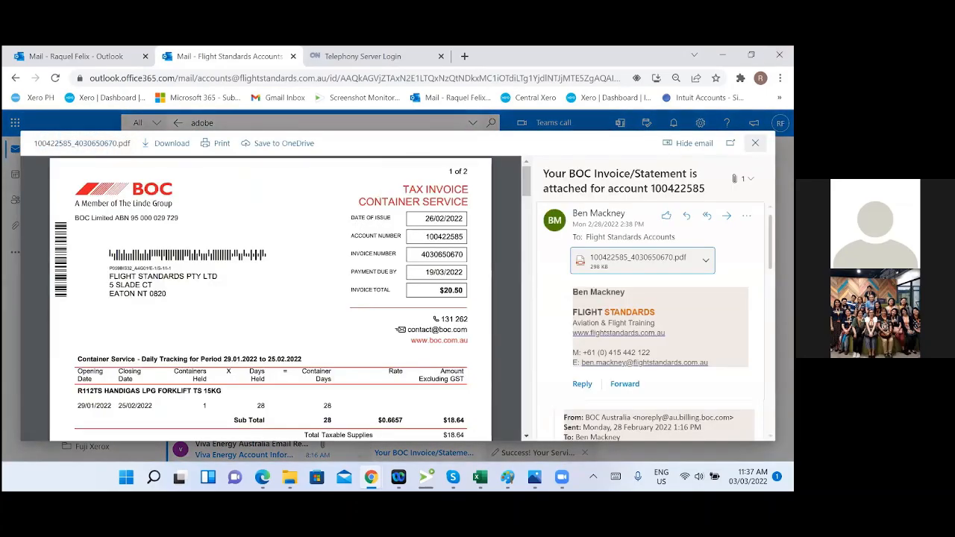
pyautogui.click(755, 144)
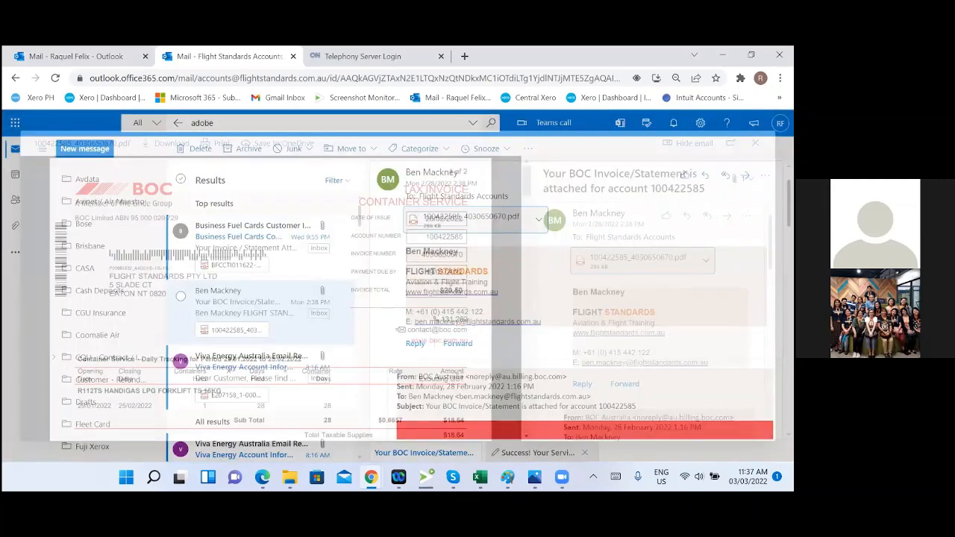
# Step: Search the Flight Standards Accounts mailbox for "adobe photoshop"
pyautogui.click(236, 123)
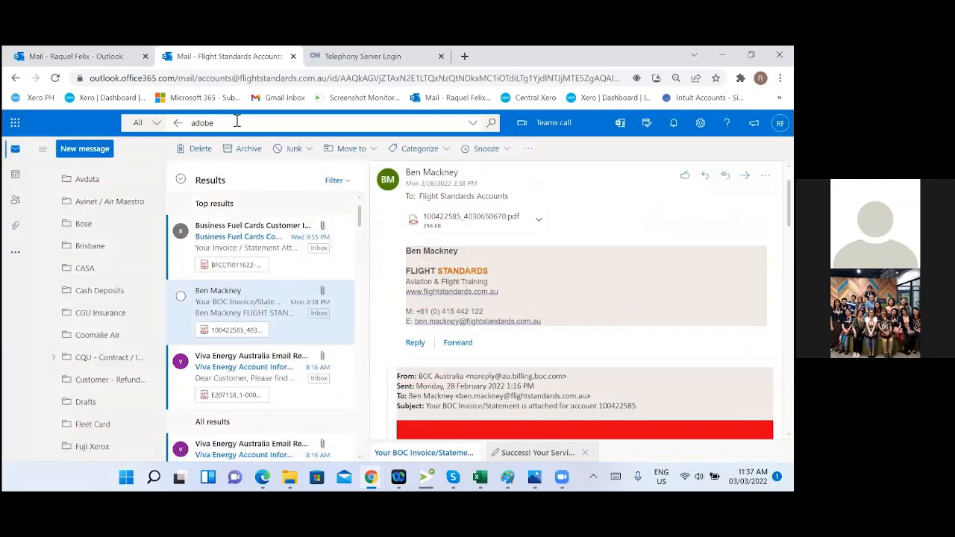
pyautogui.write('photoshop')
pyautogui.press('Return')
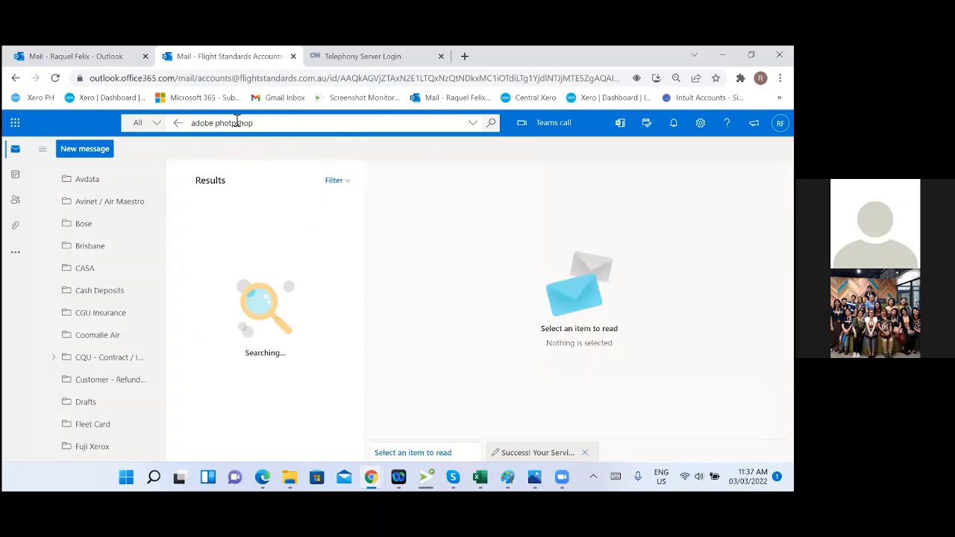
pyautogui.click(241, 122)
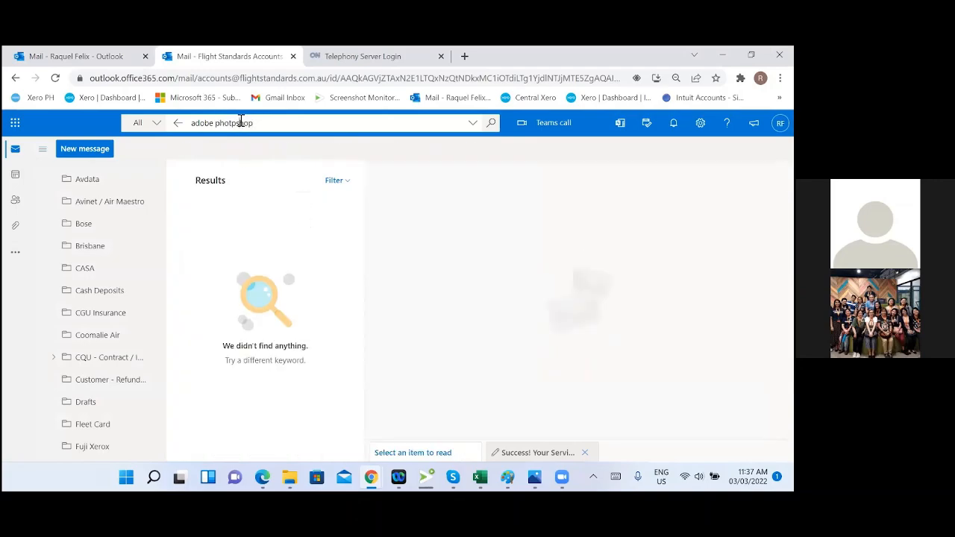
pyautogui.press('BackSpace')
pyautogui.press('BackSpace')
pyautogui.write('os')
pyautogui.press('Return')
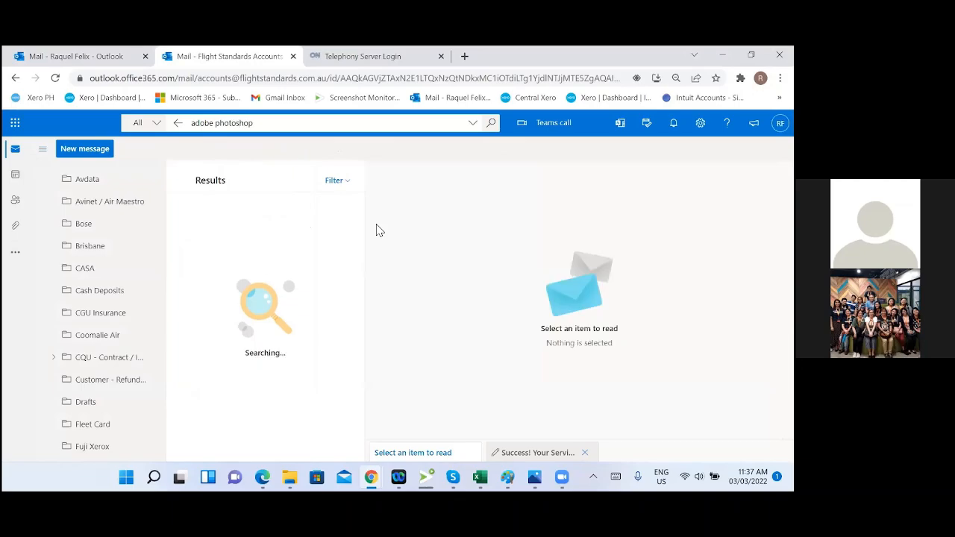
# Step: Shorten the mailbox search term to "adobe" and run the search again
pyautogui.hotkey('ctrl', 'shift', 'Left')
pyautogui.hotkey('ctrl', 'shift', 'Left')
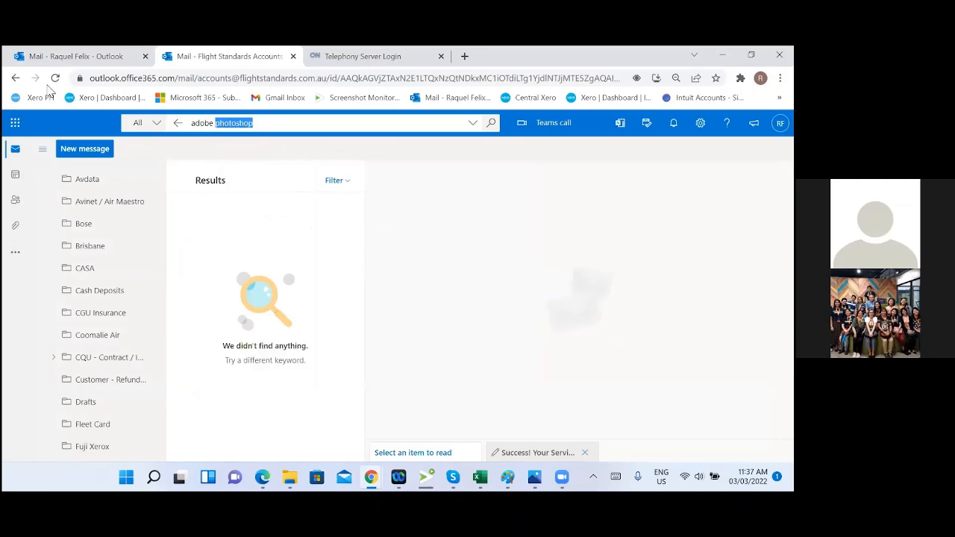
pyautogui.write('adobe')
pyautogui.press('Return')
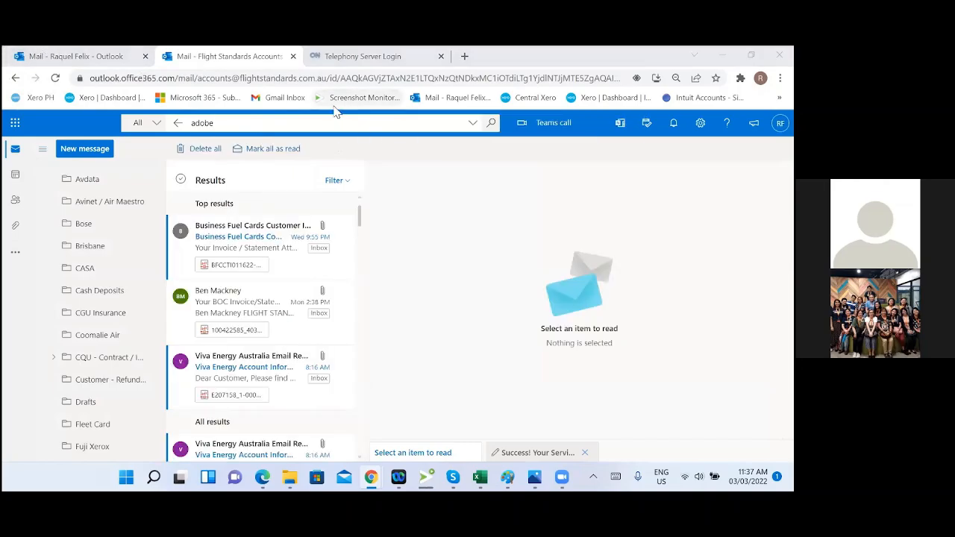
# Step: Switch to Xero's cash coding page and compare the four coded Adobe Systems lines with the Outlook search results
pyautogui.hotkey('alt', 'Tab')
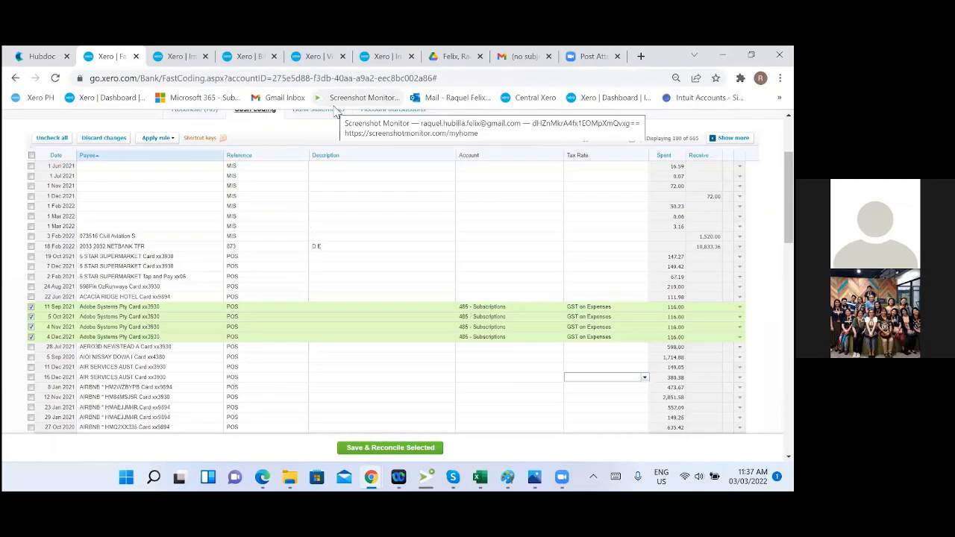
pyautogui.hotkey('alt', 'Tab')
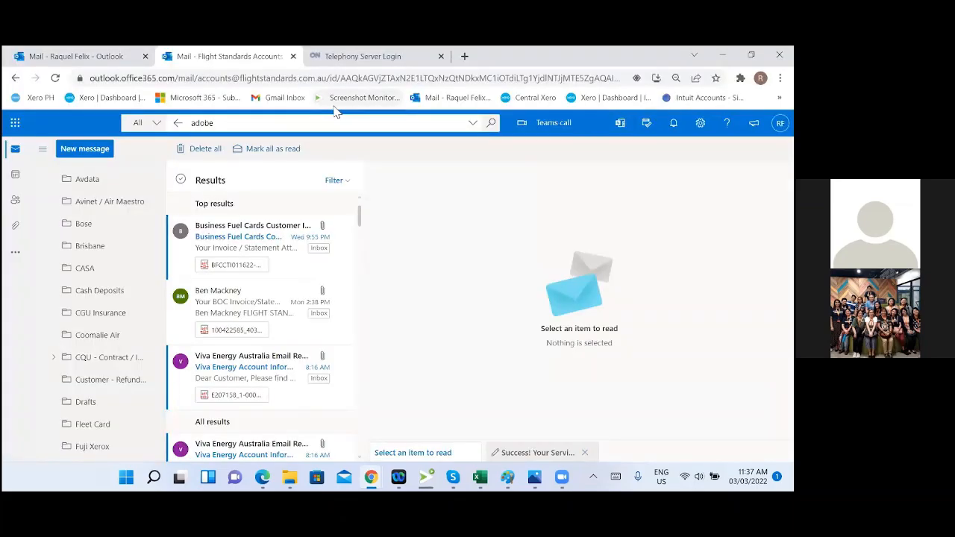
pyautogui.hotkey('alt', 'Tab')
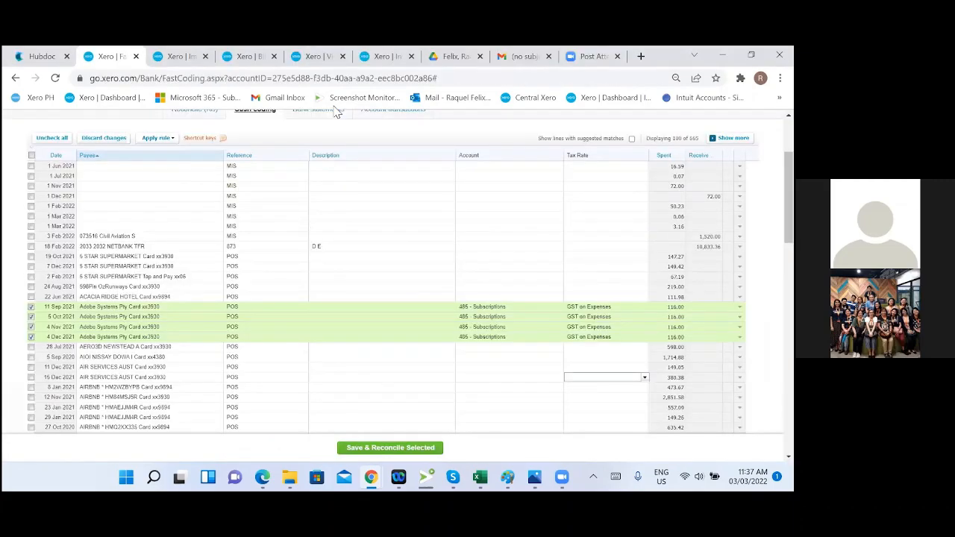
pyautogui.hotkey('alt', 'Tab')
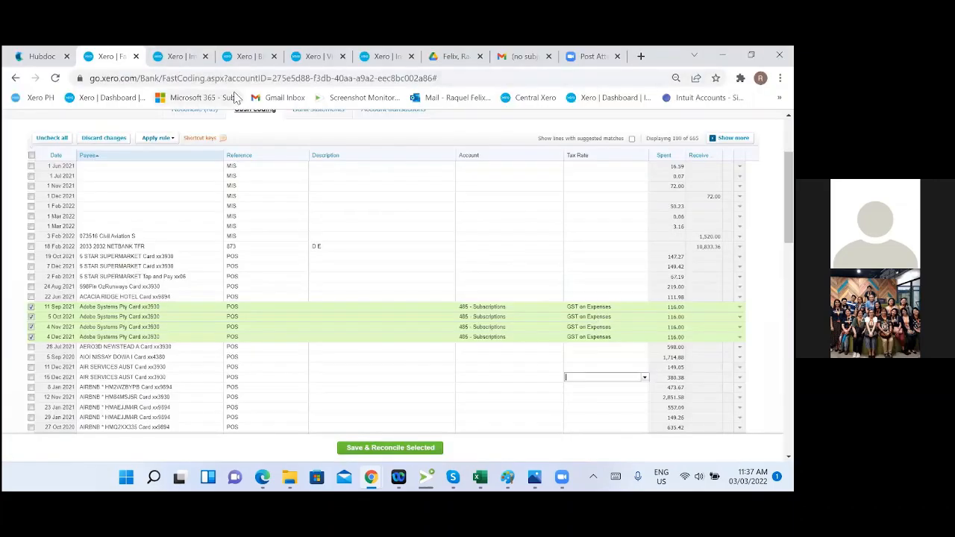
# Step: From the bank statements page, search all of Xero for "adobe" and examine the 8 Feb 2022 Adobe Photography spend money transaction
pyautogui.click(176, 59)
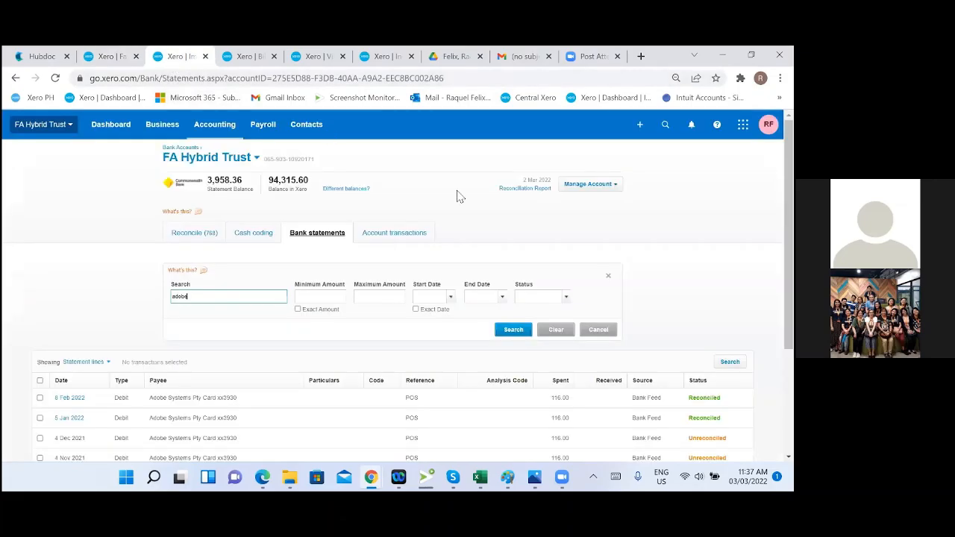
pyautogui.click(665, 125)
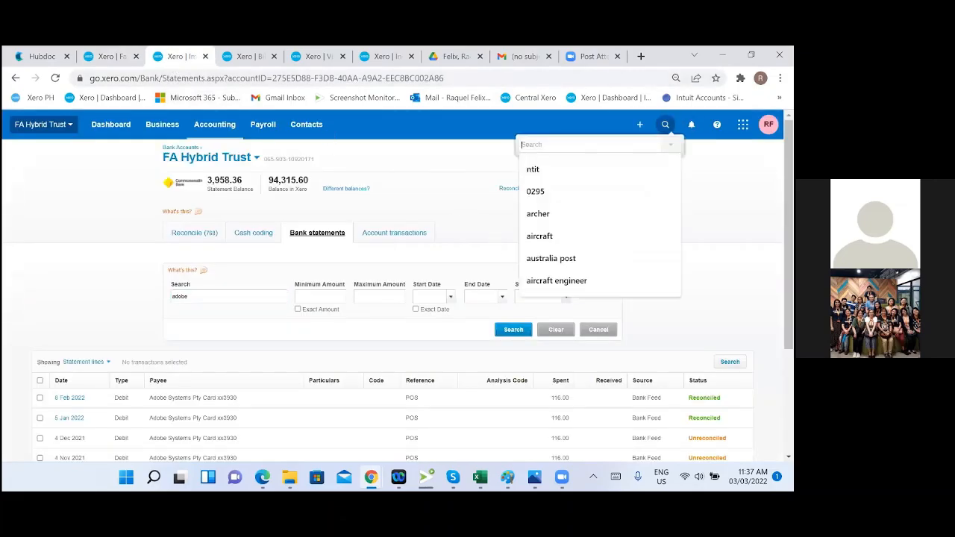
pyautogui.write('adobe')
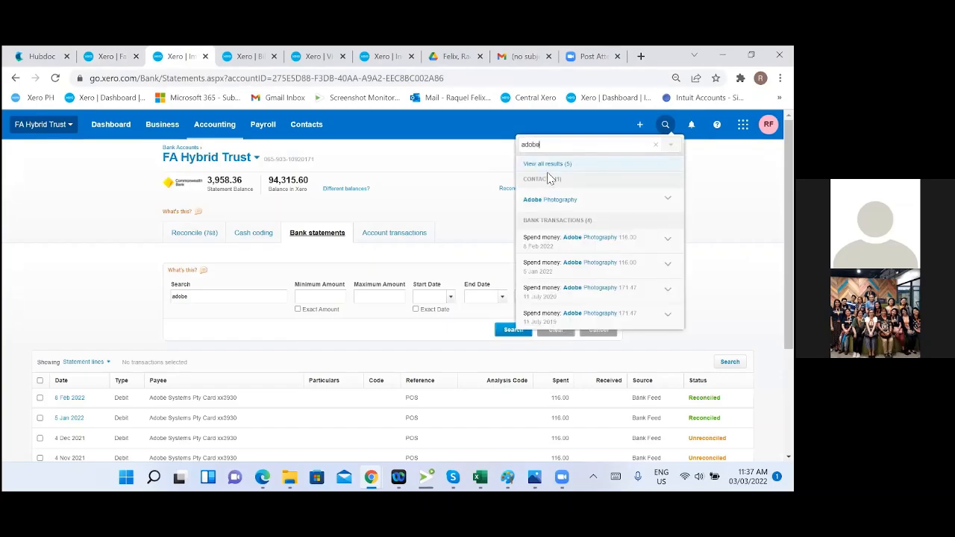
pyautogui.click(639, 247)
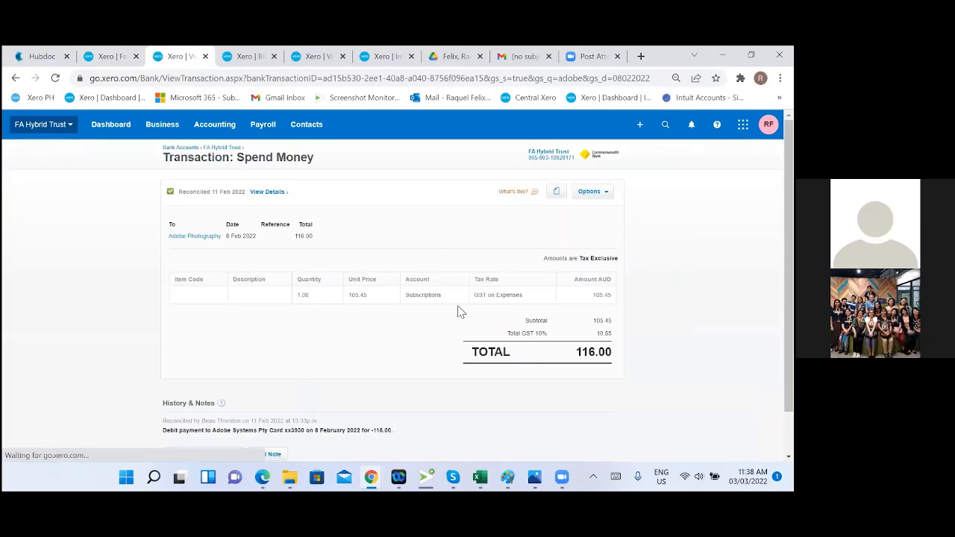
pyautogui.scroll(-1, 216, 426)
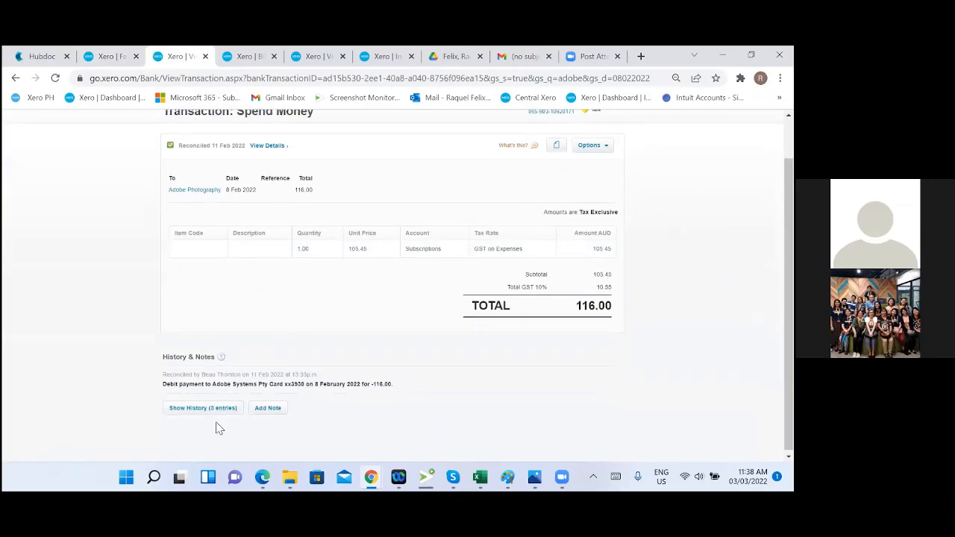
# Step: Expand the history entries of the 8 Feb 2022 Adobe Photography transaction and review its reconciliation record
pyautogui.click(209, 407)
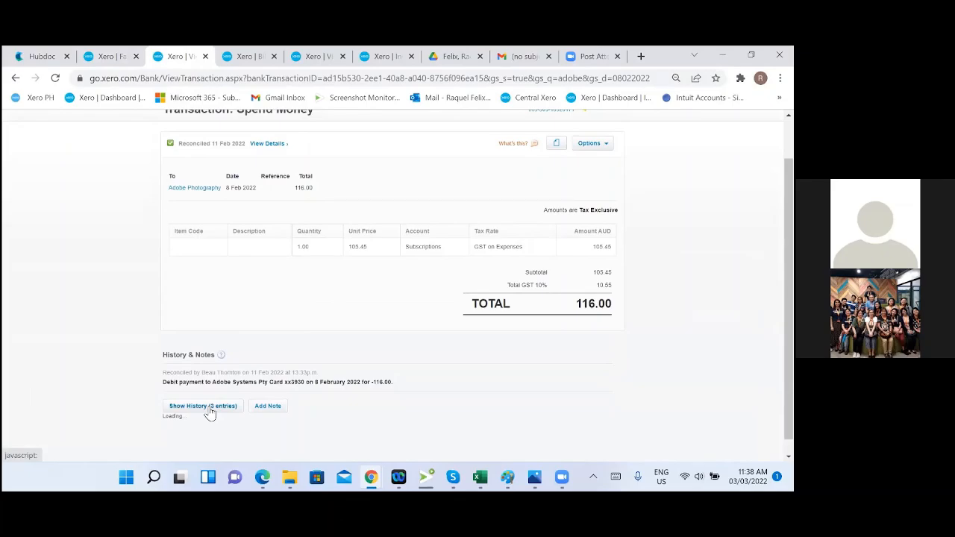
pyautogui.scroll(-2, 356, 317)
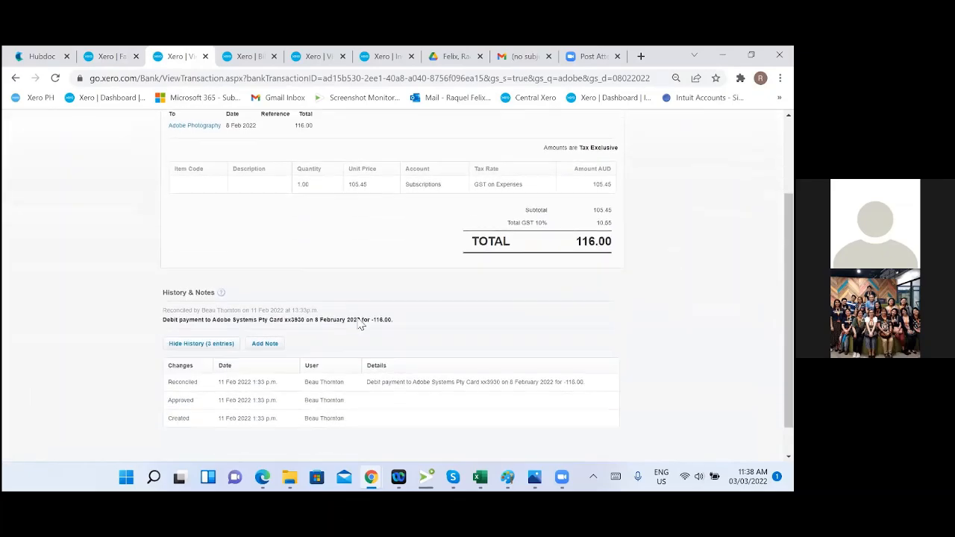
pyautogui.scroll(3, 559, 309)
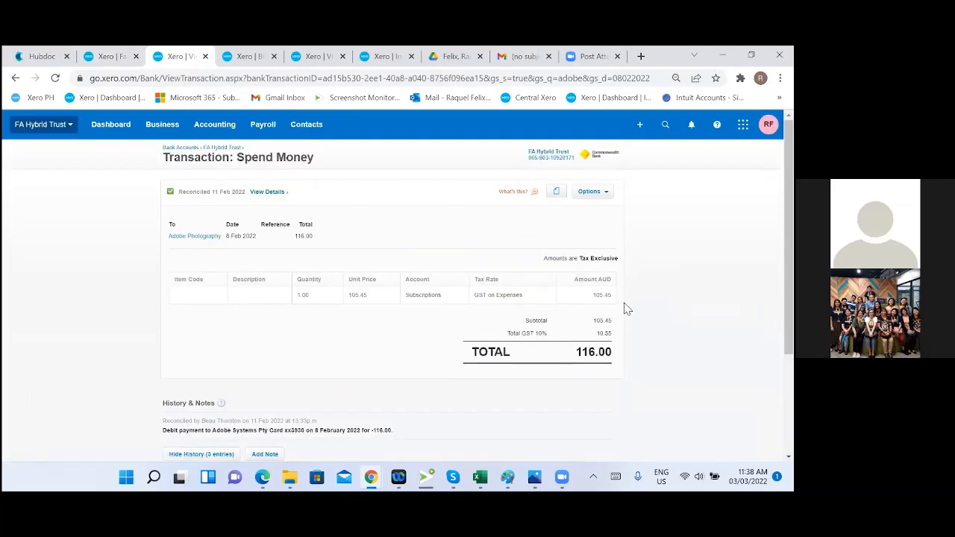
# Step: Search Xero for "adobe" and examine the account and tax rate coding of the 11 July 2019 Adobe Photography spend money transaction
pyautogui.click(665, 124)
pyautogui.write('a')
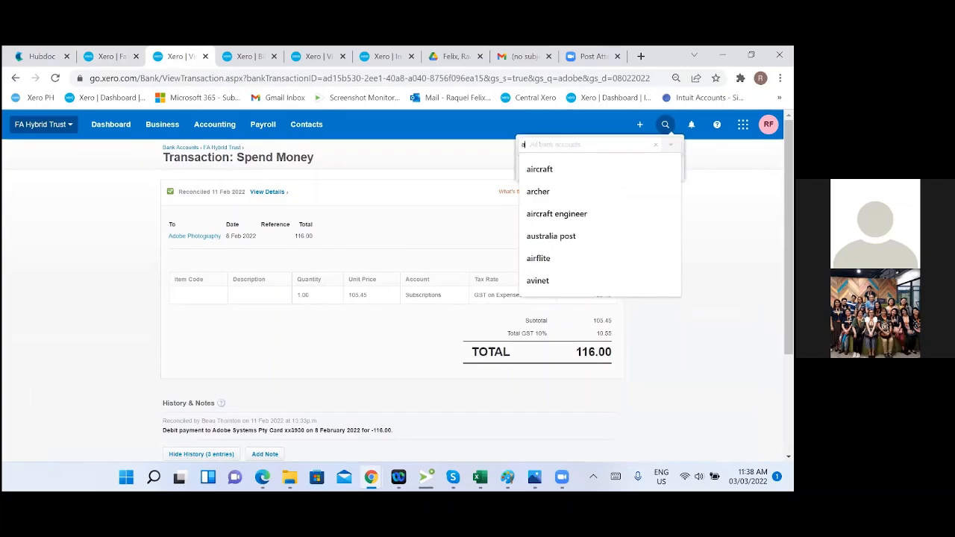
pyautogui.write('dobe')
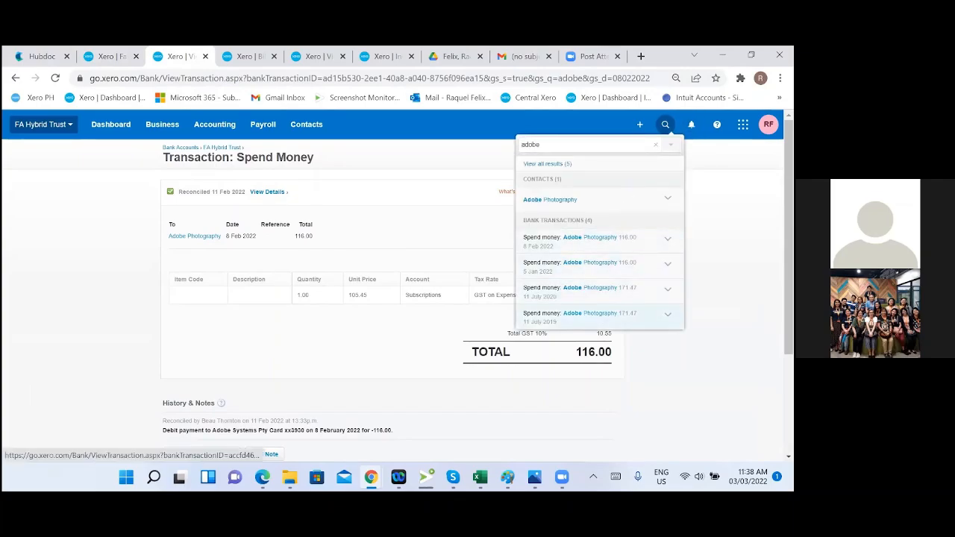
pyautogui.click(659, 314)
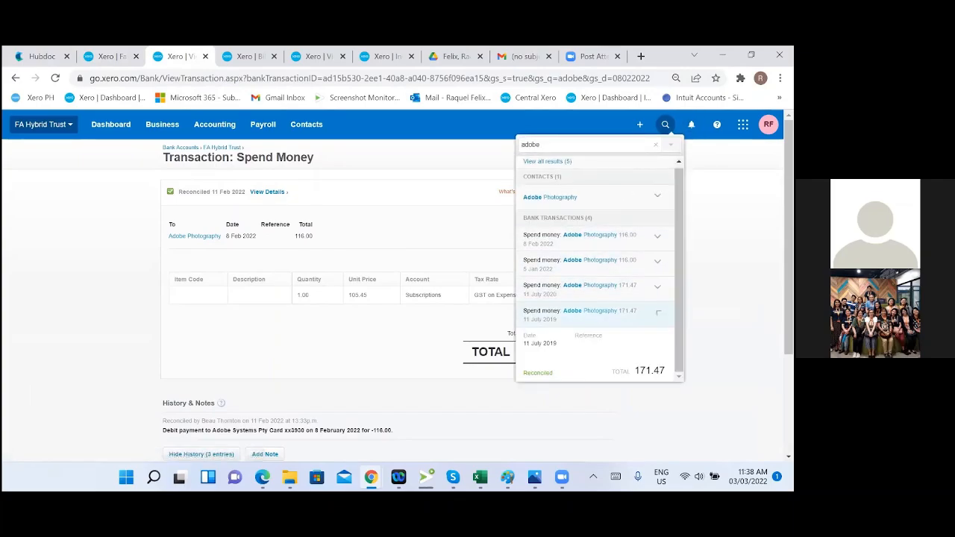
pyautogui.click(634, 320)
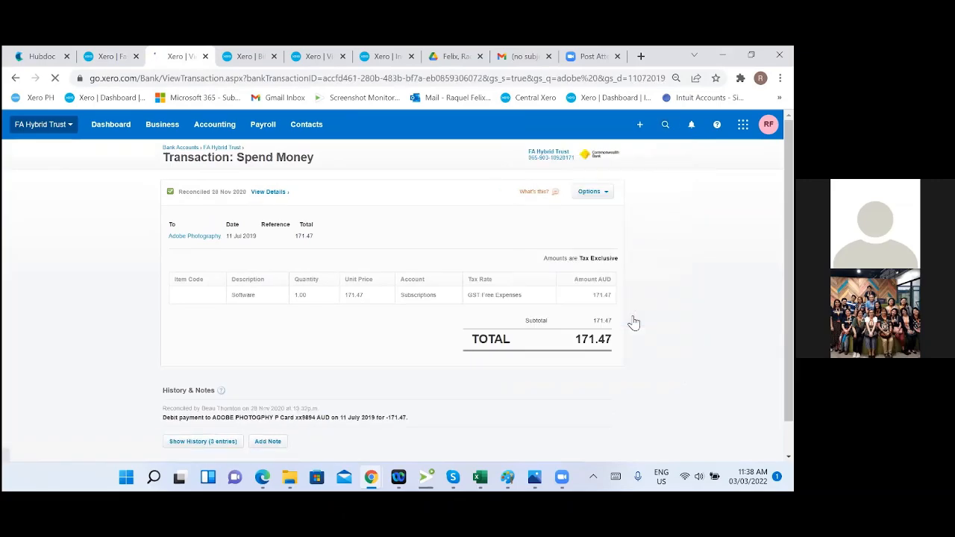
pyautogui.scroll(-1, 323, 340)
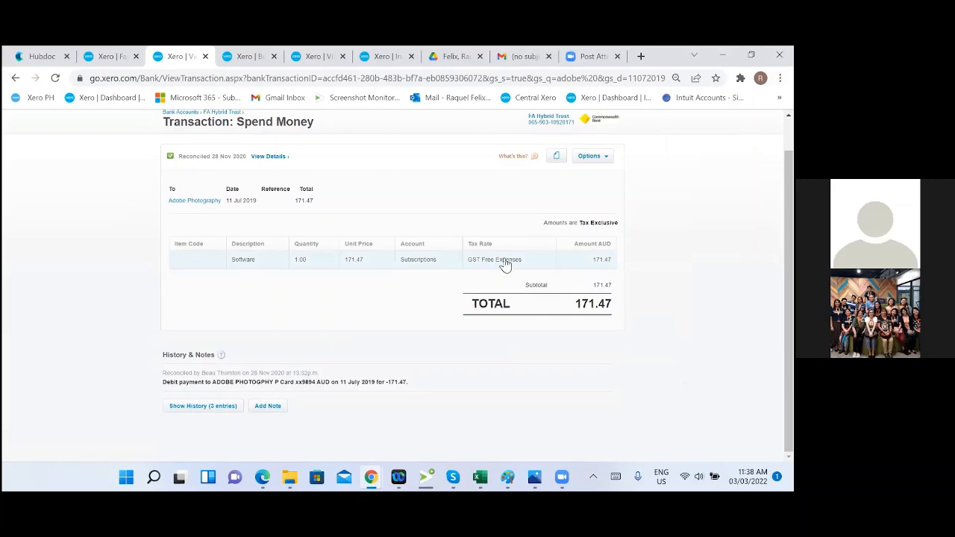
pyautogui.scroll(1, 505, 280)
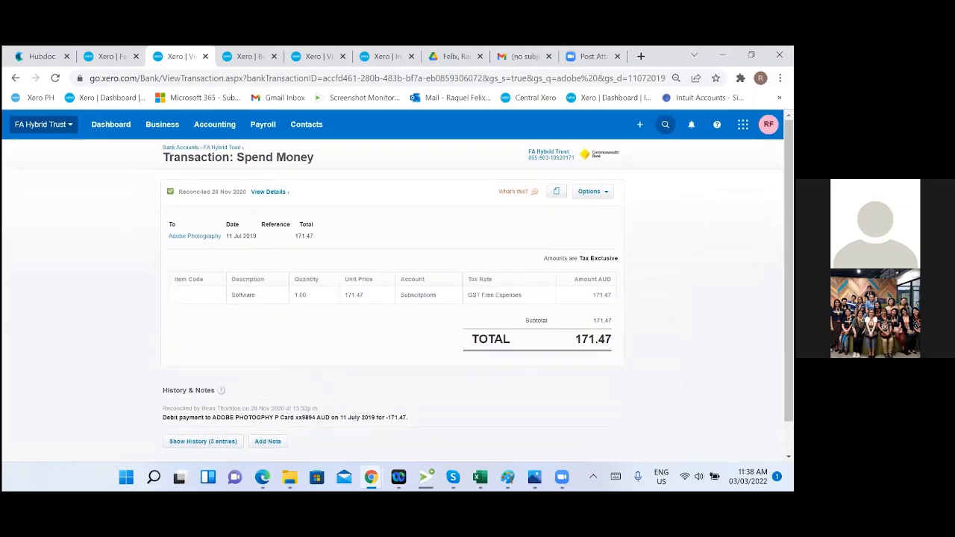
# Step: Search Xero for "adobe" again and examine the coding and available options of the 11 July 2020 Adobe Photography transaction
pyautogui.click(665, 124)
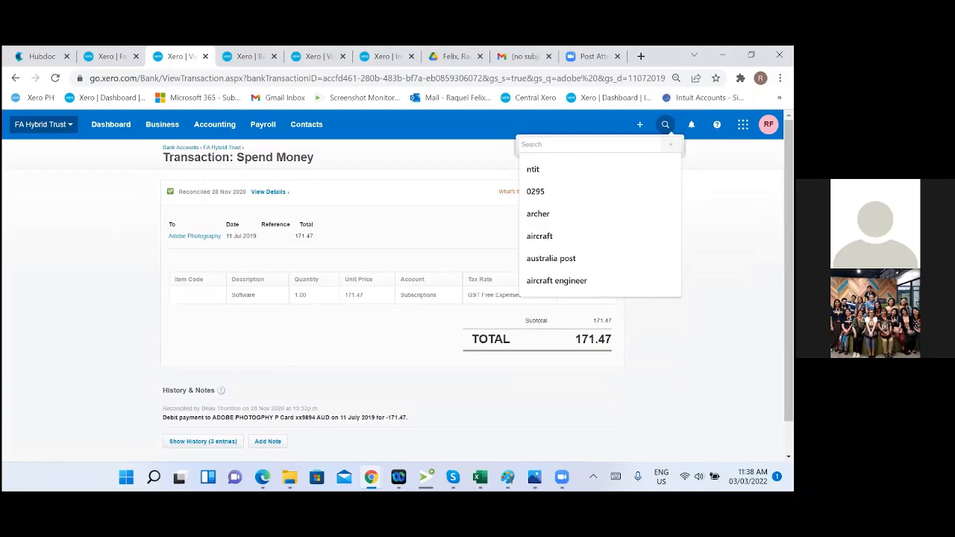
pyautogui.write('adobe')
pyautogui.press('Return')
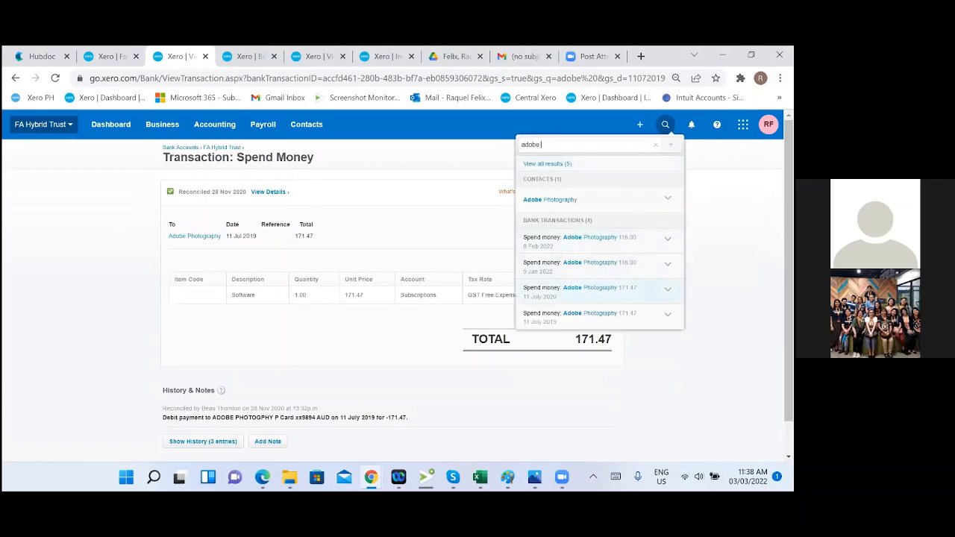
pyautogui.click(674, 292)
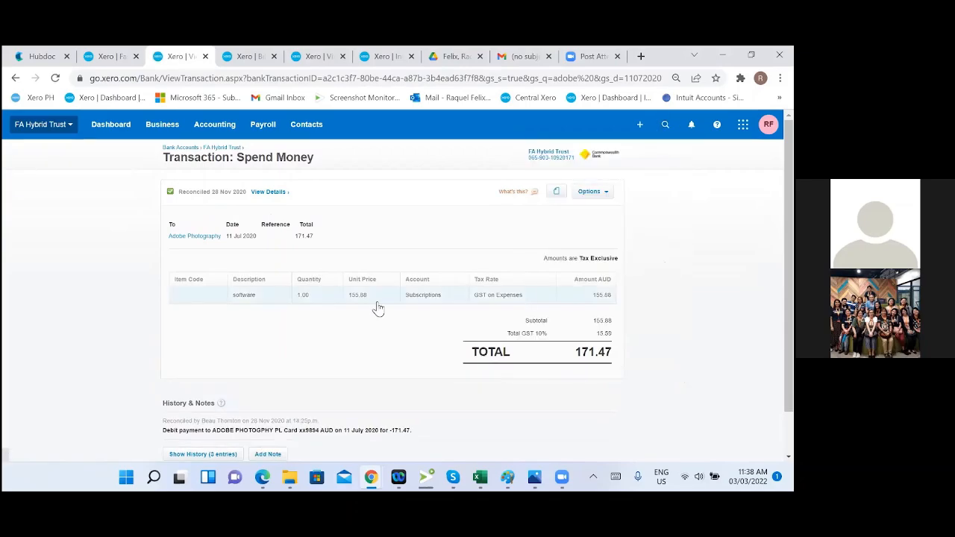
pyautogui.scroll(-1, 379, 326)
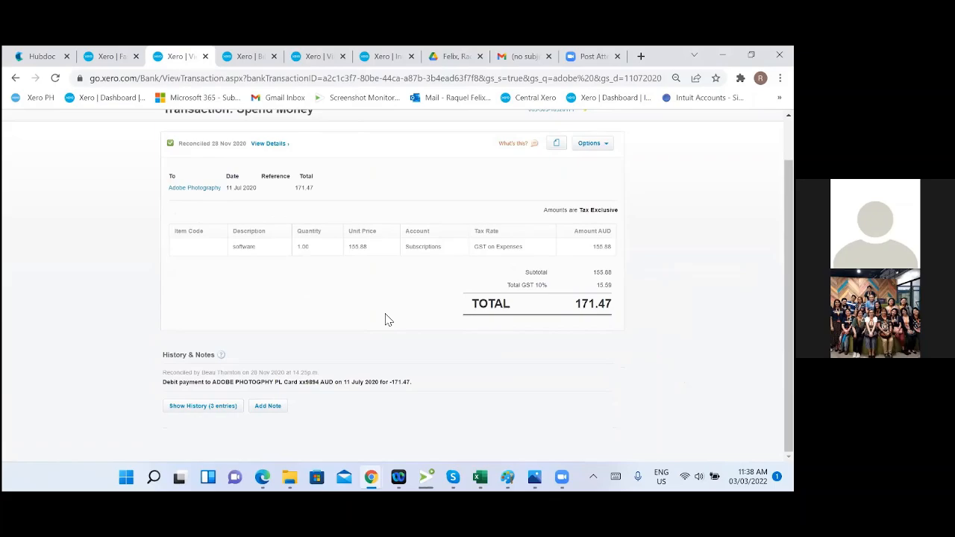
pyautogui.scroll(1, 385, 319)
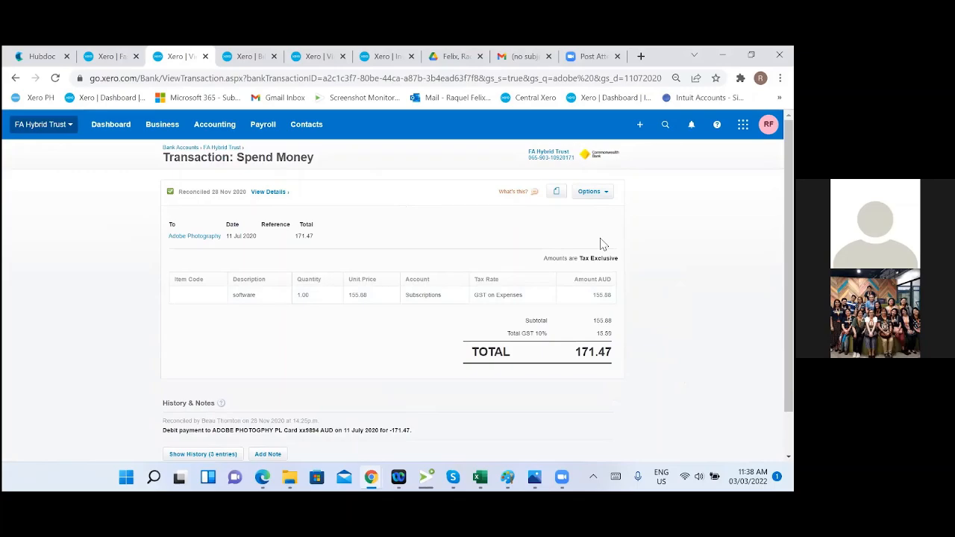
pyautogui.click(601, 195)
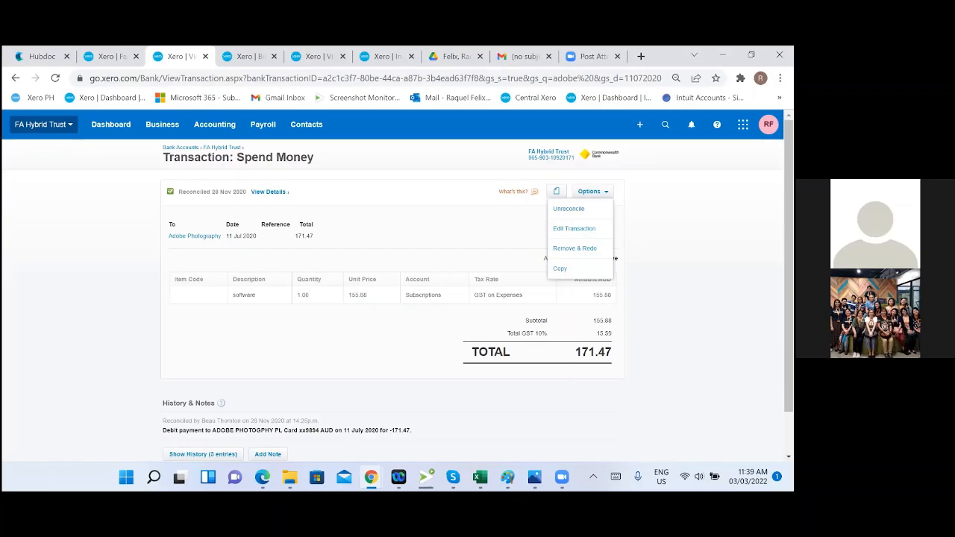
pyautogui.click(373, 227)
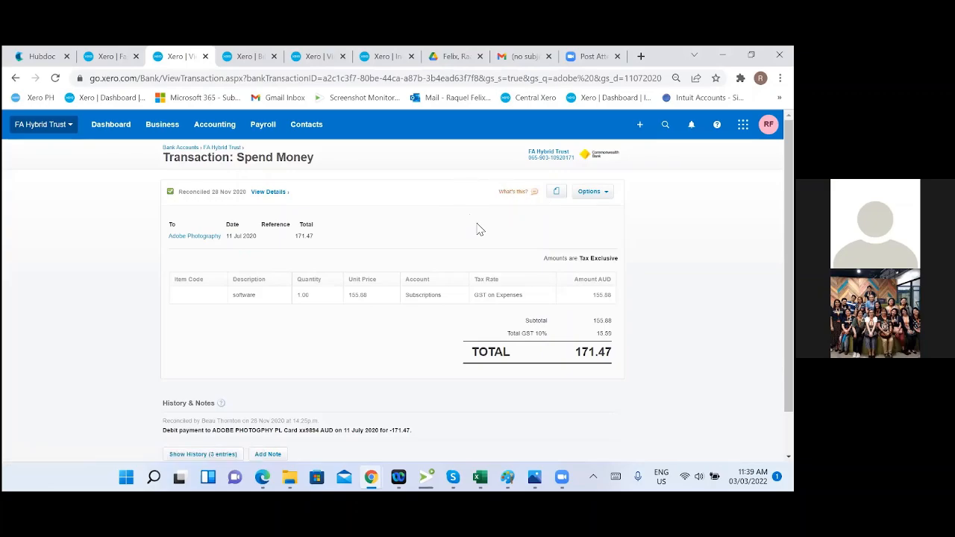
pyautogui.click(107, 57)
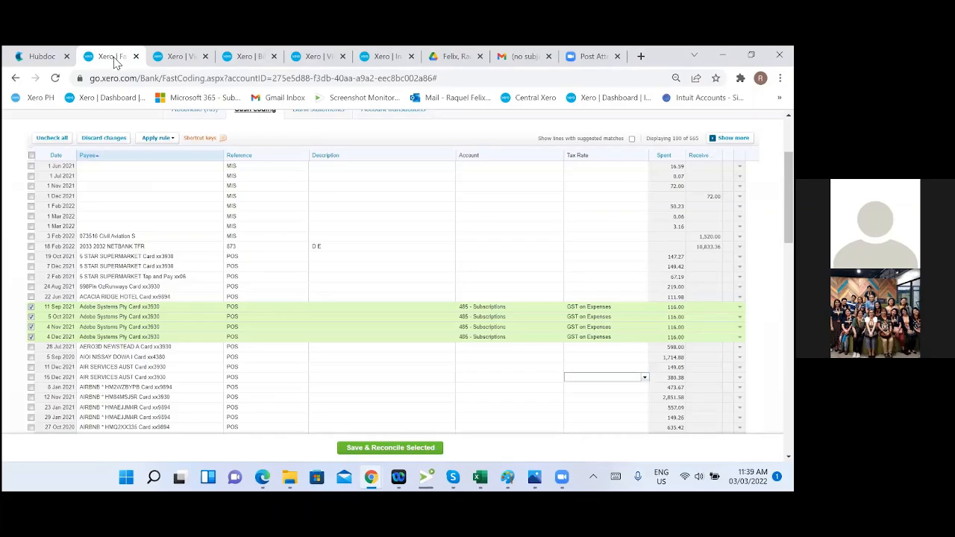
pyautogui.click(172, 56)
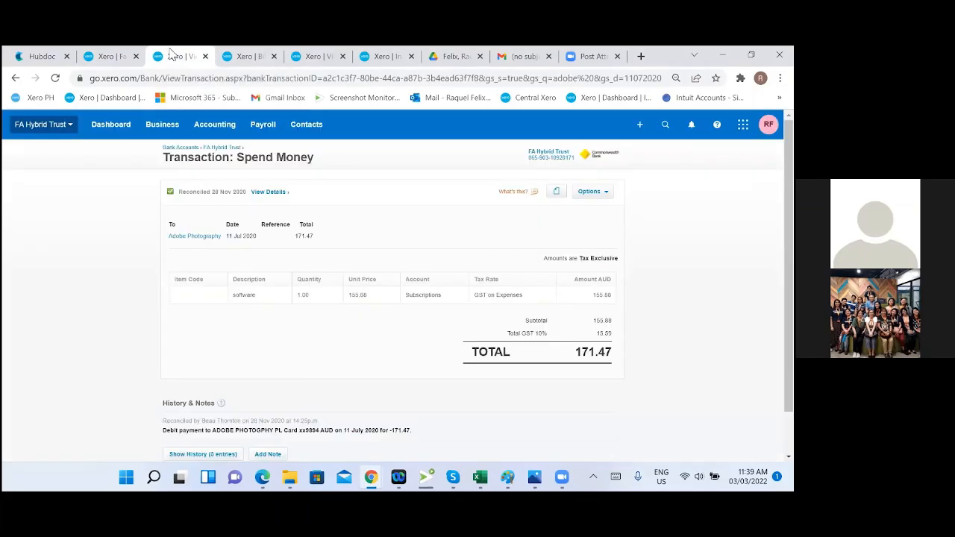
pyautogui.click(254, 58)
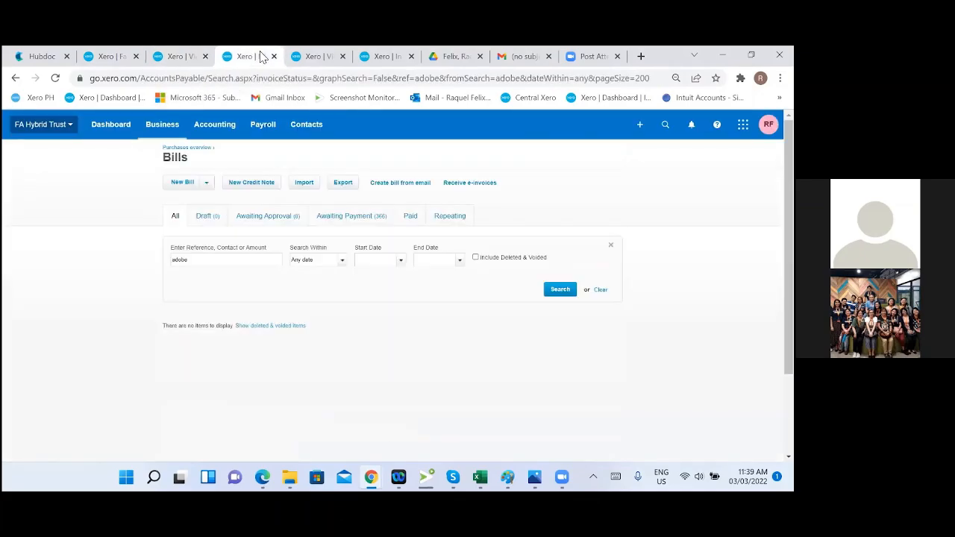
pyautogui.click(308, 59)
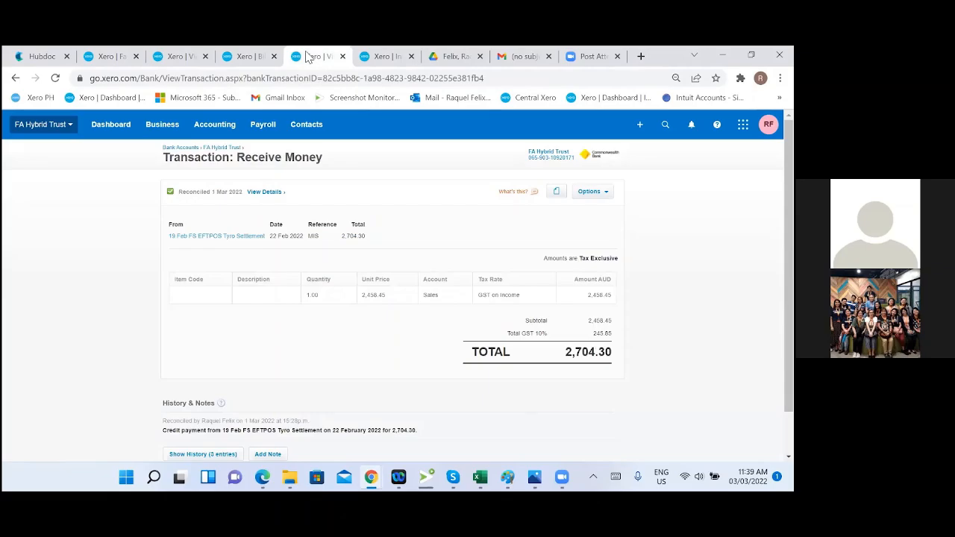
pyautogui.click(185, 58)
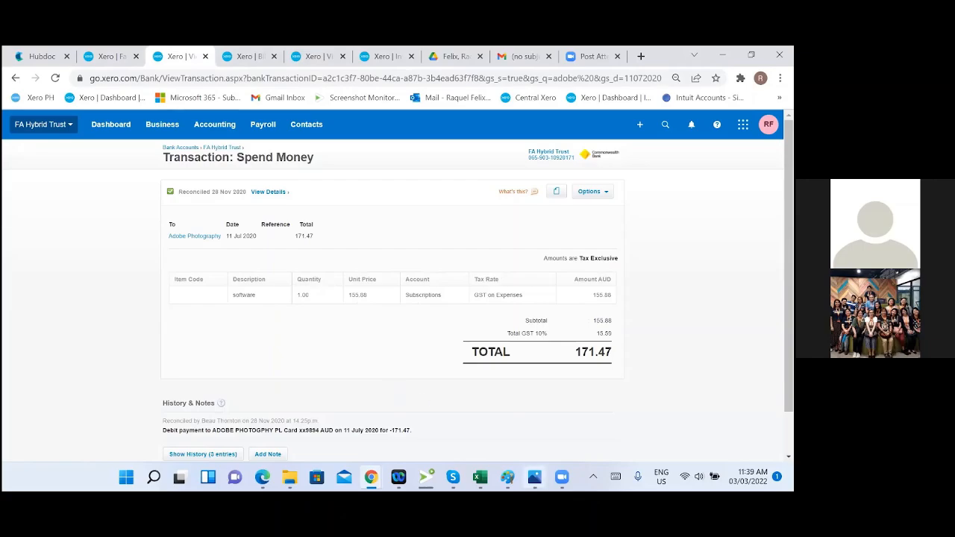
# Step: Return to the cash coding page and save and reconcile the four selected Adobe Systems lines
pyautogui.moveTo(480, 477)
pyautogui.click(97, 52)
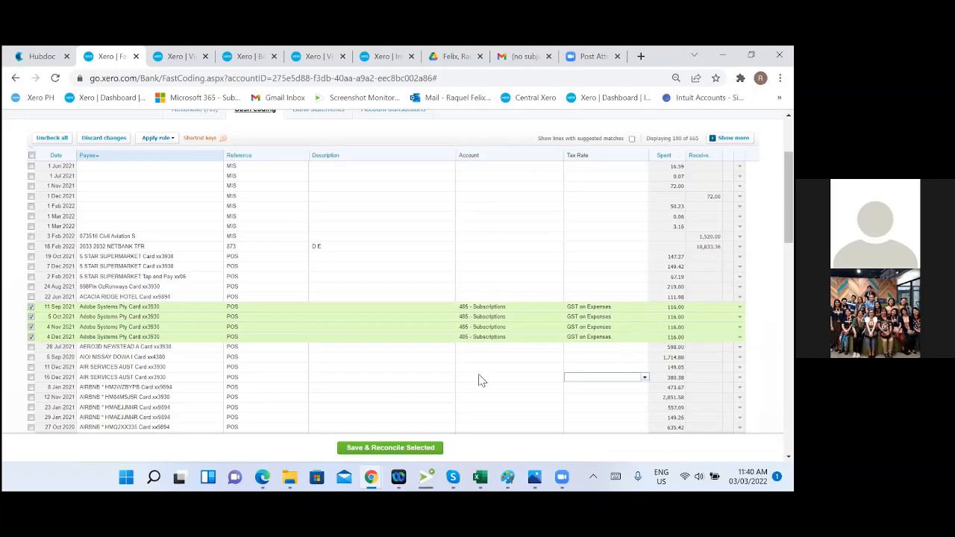
pyautogui.click(418, 451)
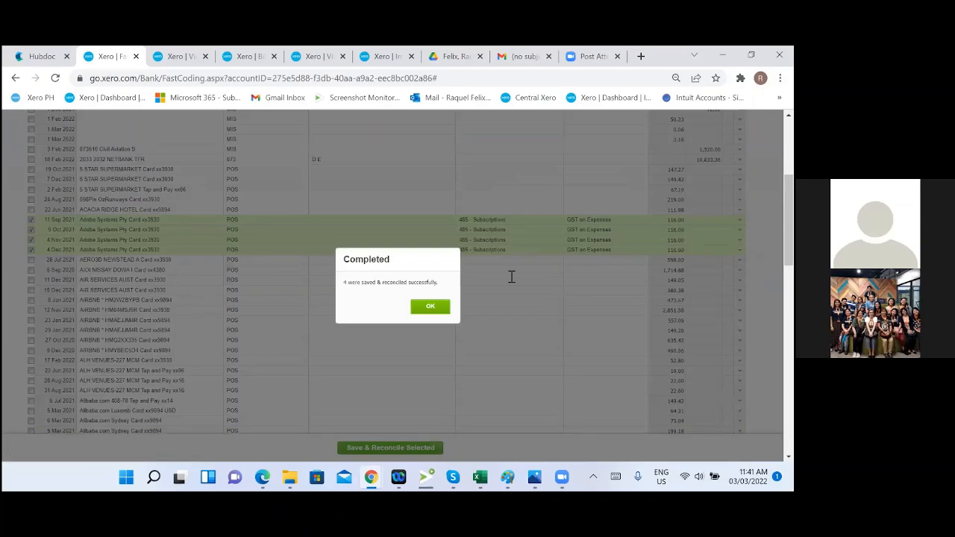
pyautogui.click(425, 307)
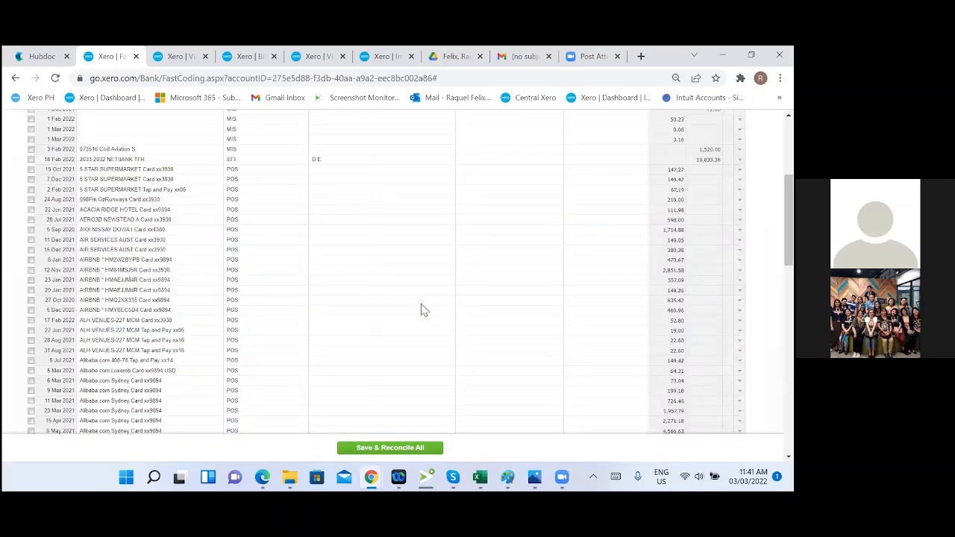
# Step: Switch to Hubdoc, search the documents under review for "5 star", and look through the supplier folder list for a matching folder
pyautogui.click(43, 59)
pyautogui.click(74, 126)
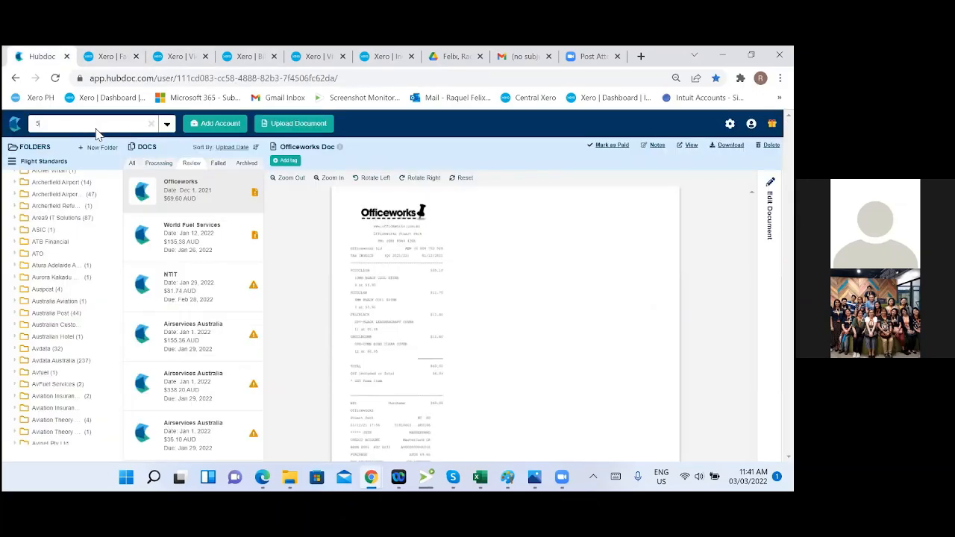
pyautogui.write('5 start')
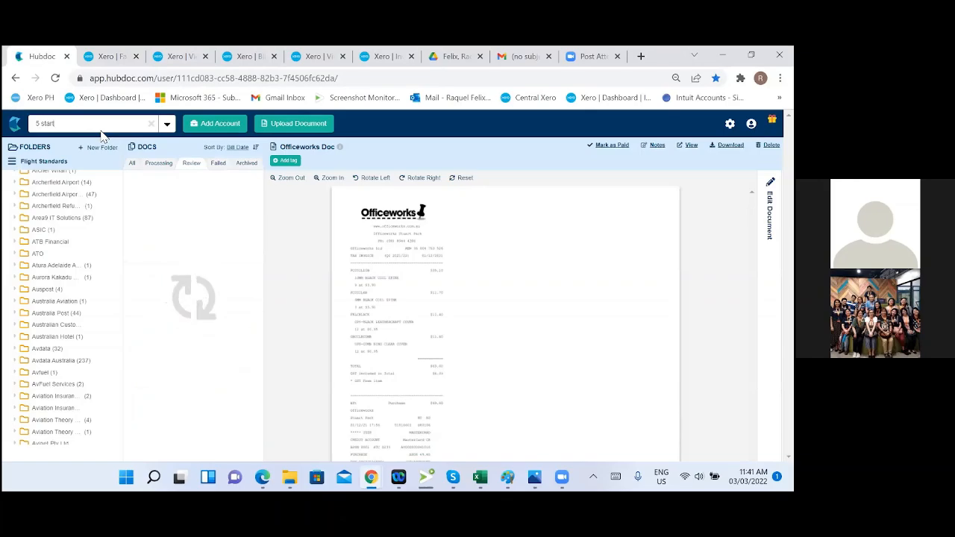
pyautogui.press('BackSpace')
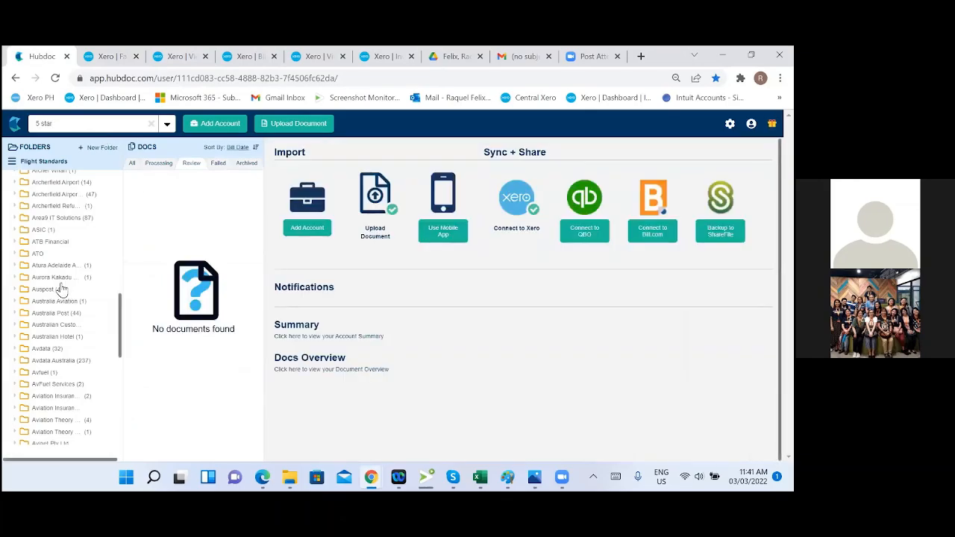
pyautogui.scroll(-8, 61, 290)
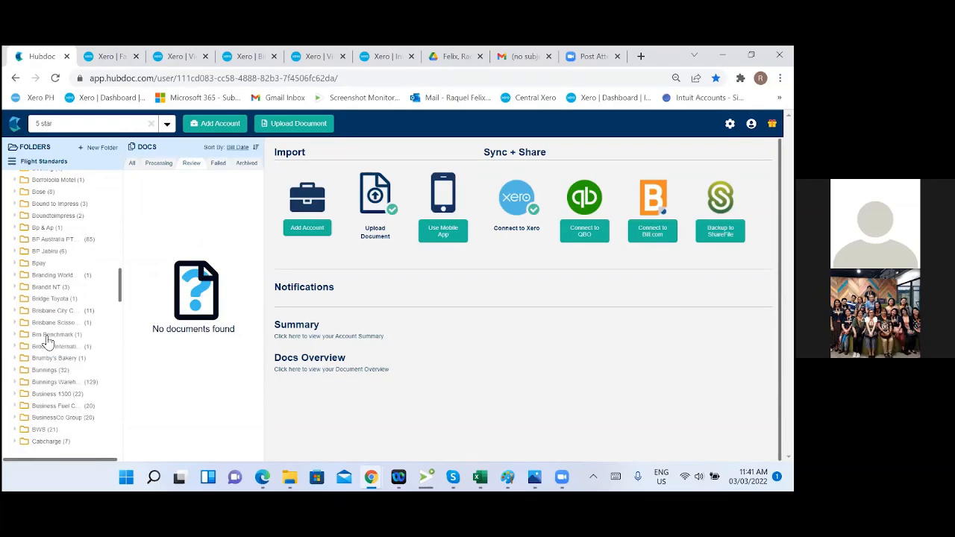
pyautogui.scroll(-10, 46, 341)
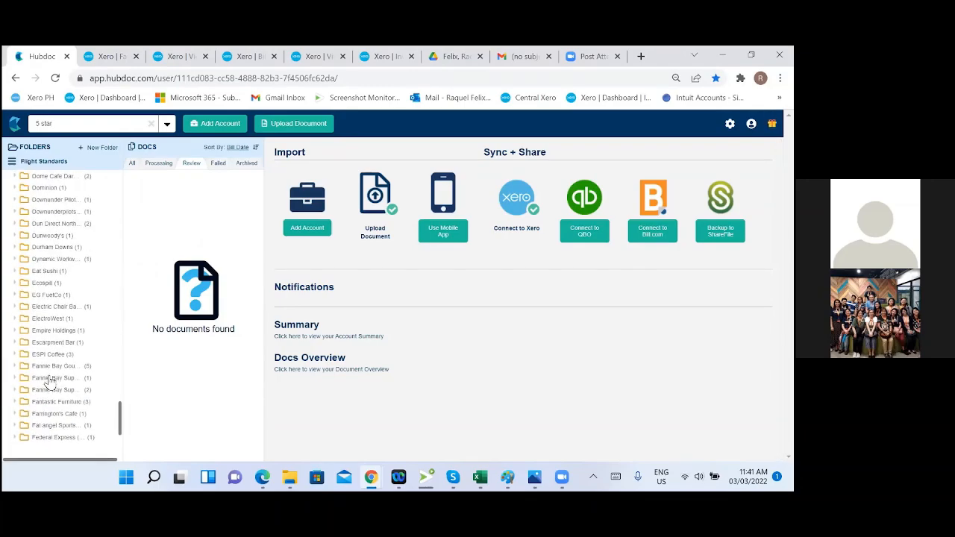
pyautogui.scroll(-5, 49, 383)
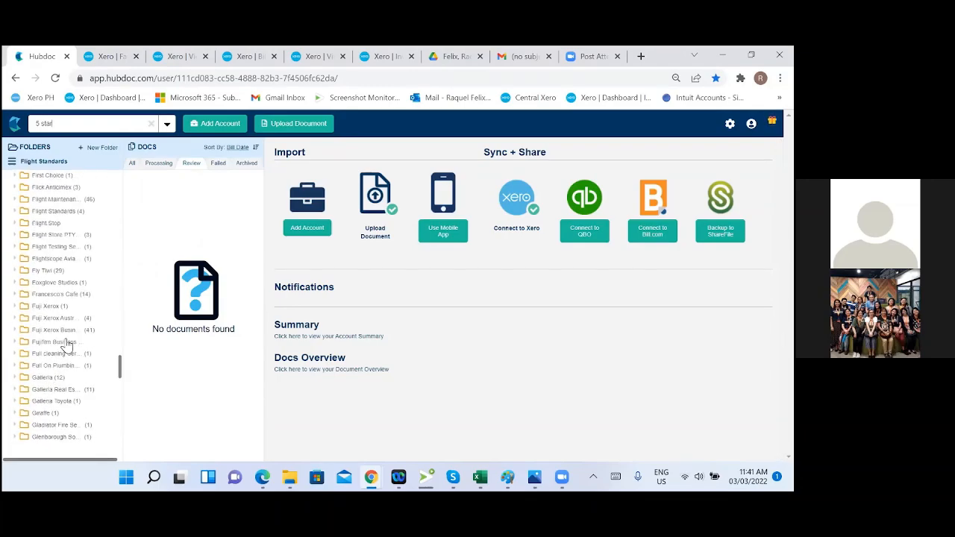
pyautogui.scroll(10, 39, 287)
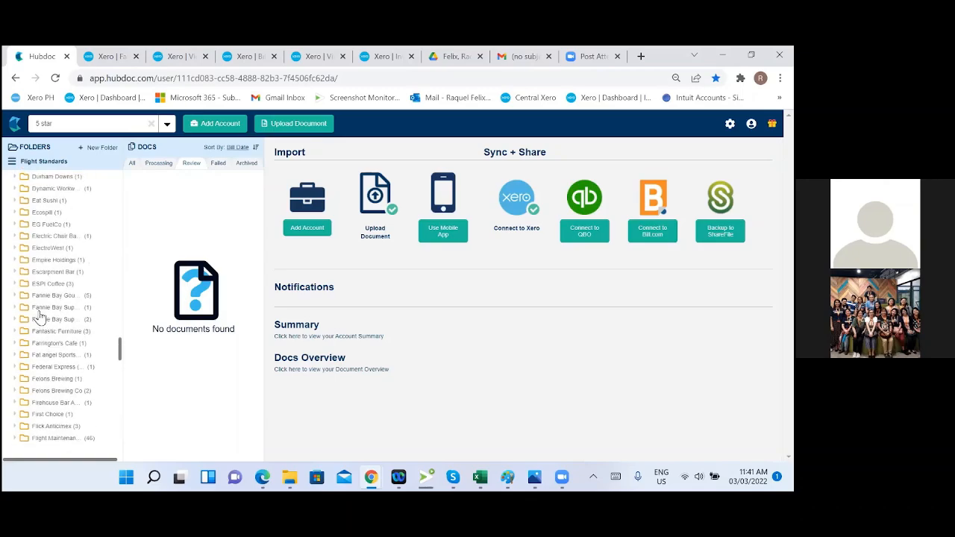
pyautogui.scroll(15, 38, 287)
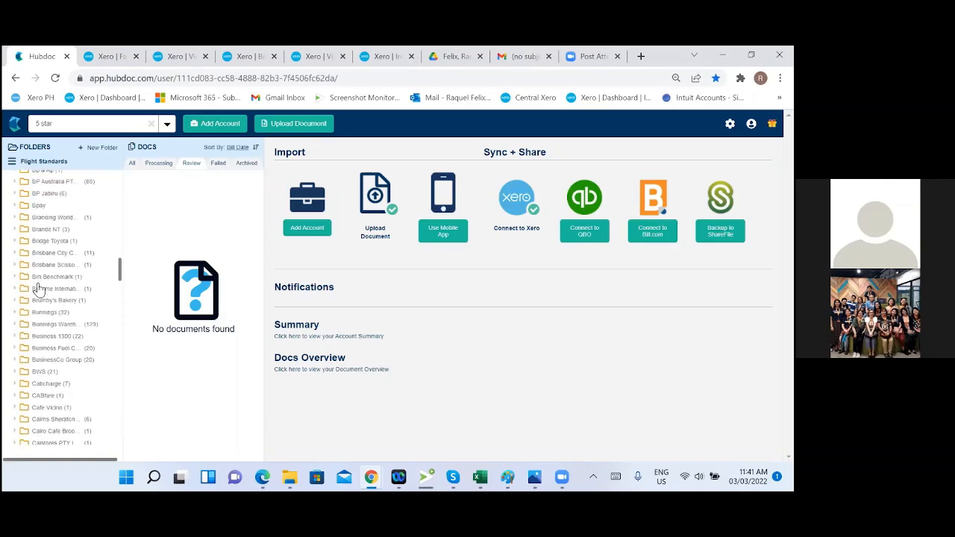
pyautogui.scroll(3, 39, 288)
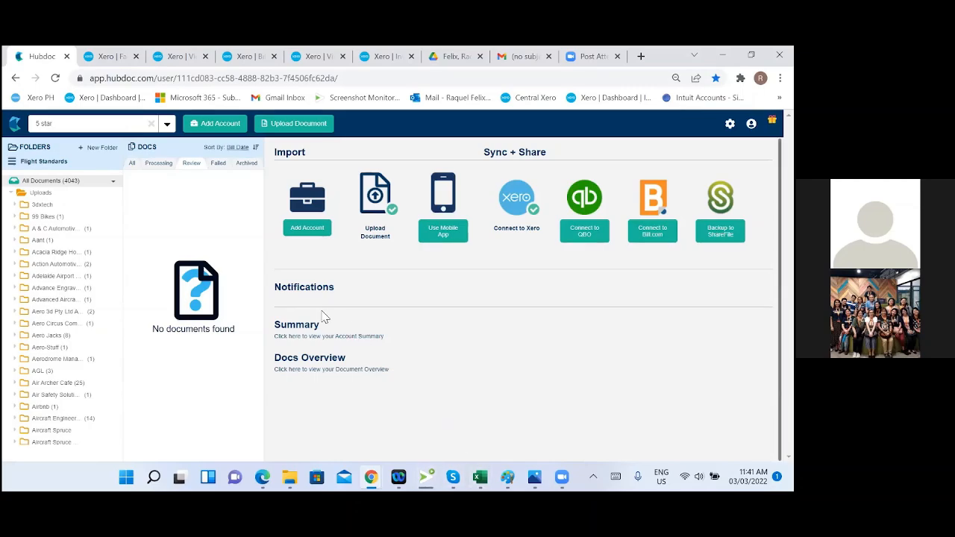
# Step: Switch to the Flight Standards Accounts mailbox in Outlook and search the inbox for "5 star supermarket"
pyautogui.press('super+Tab')
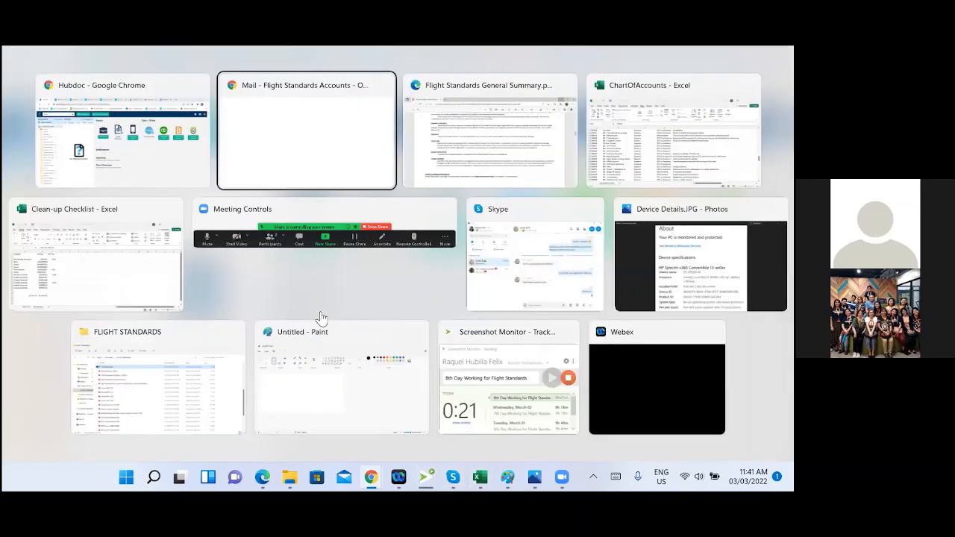
pyautogui.hotkey('alt', 'Tab')
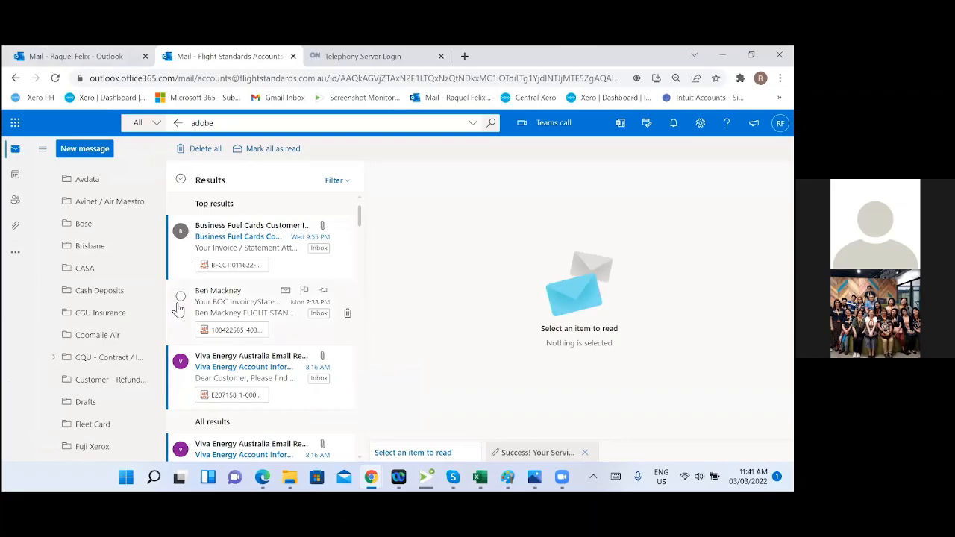
pyautogui.scroll(5, 112, 299)
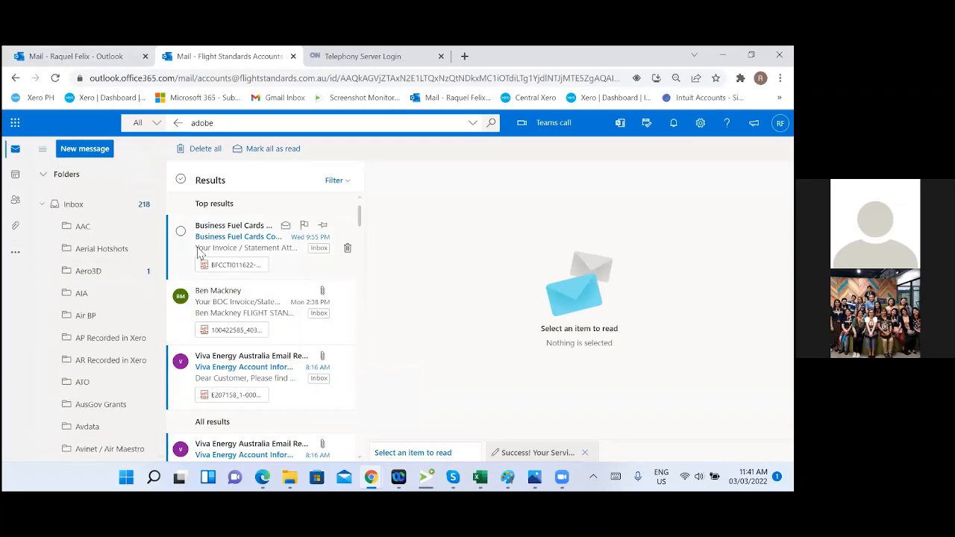
pyautogui.click(95, 207)
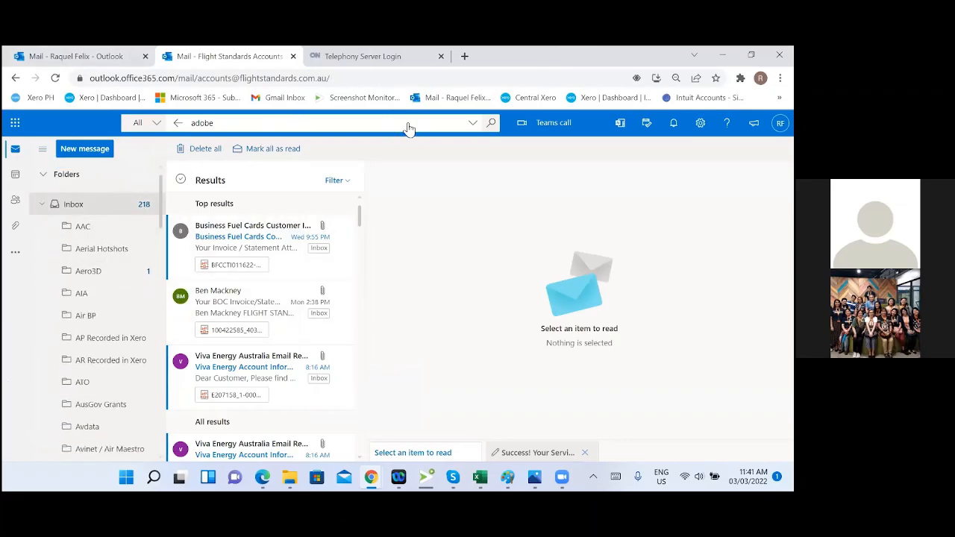
pyautogui.click(284, 124)
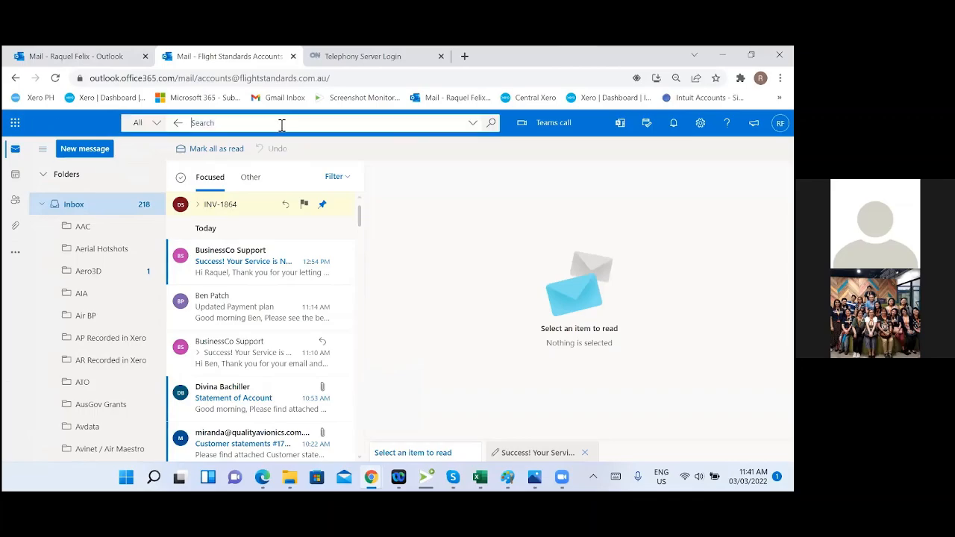
pyautogui.write('S')
pyautogui.write(' start')
pyautogui.press('Return')
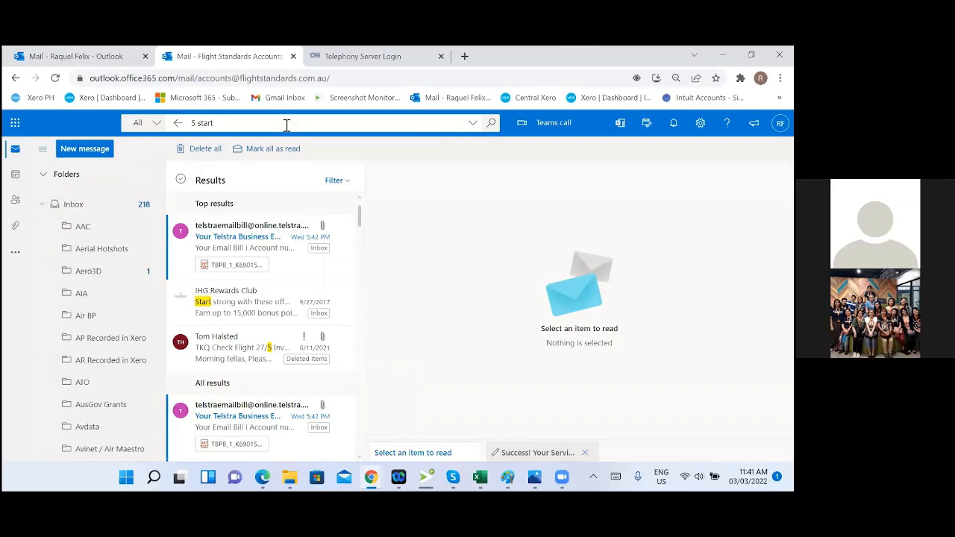
pyautogui.press('BackSpace')
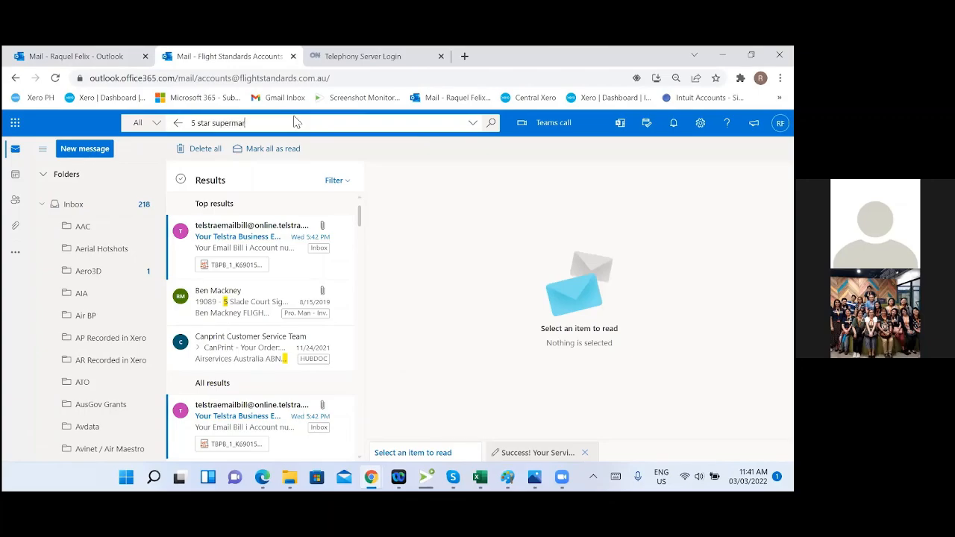
pyautogui.press('Return')
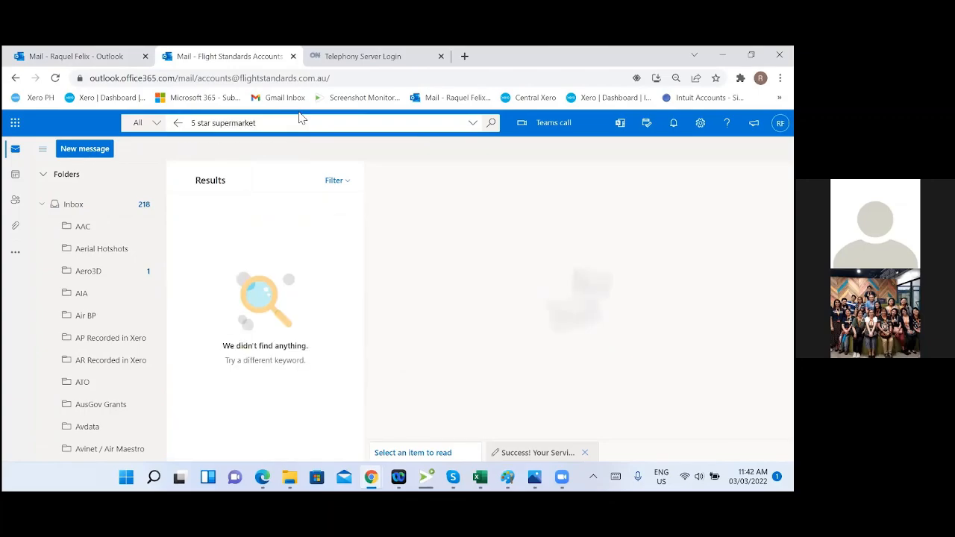
# Step: Search the mailbox for just "supermarket" and look through the resulting emails for a matching receipt
pyautogui.moveTo(267, 124); pyautogui.dragTo(189, 119)
pyautogui.write('airp[rt')
pyautogui.hotkey('ctrl', 'a')
pyautogui.write('dup[up[')
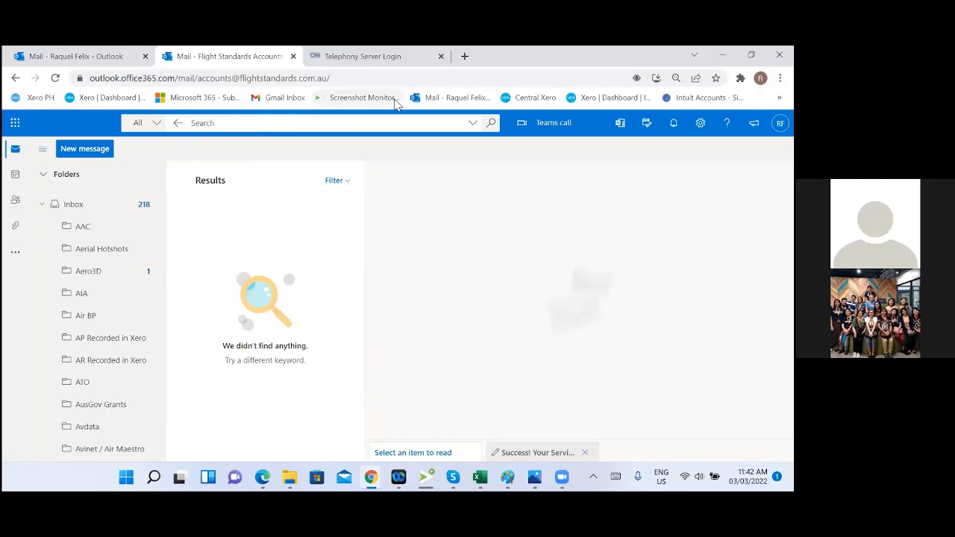
pyautogui.press('BackSpace')
pyautogui.press('BackSpace')
pyautogui.press('BackSpace')
pyautogui.press('BackSpace')
pyautogui.press('BackSpace')
pyautogui.press('BackSpace')
pyautogui.write('superma')
pyautogui.press('Return')
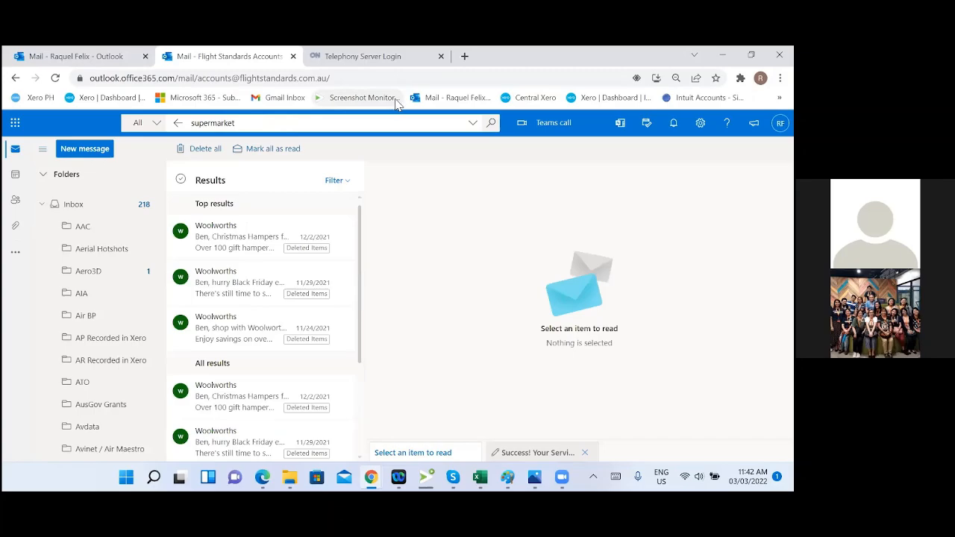
pyautogui.scroll(-2, 248, 359)
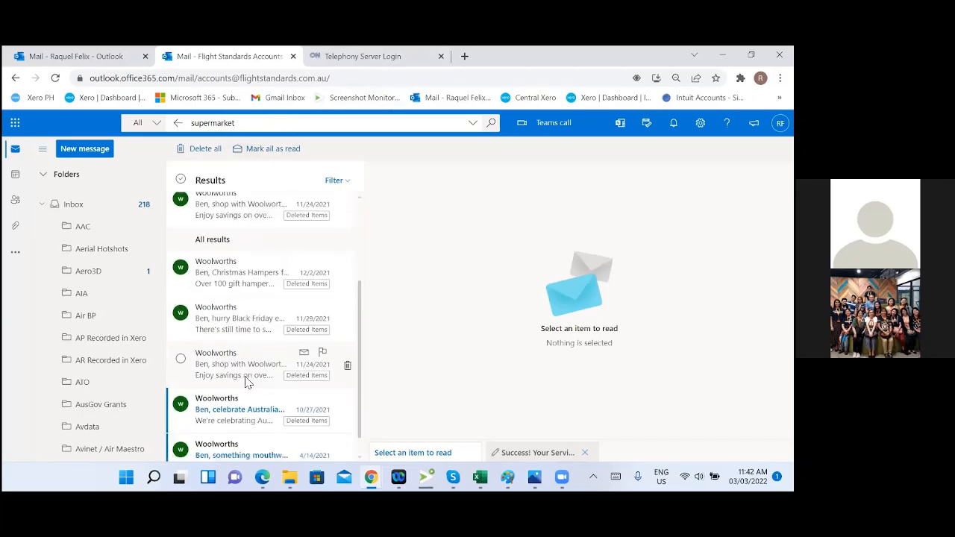
pyautogui.scroll(-1, 248, 382)
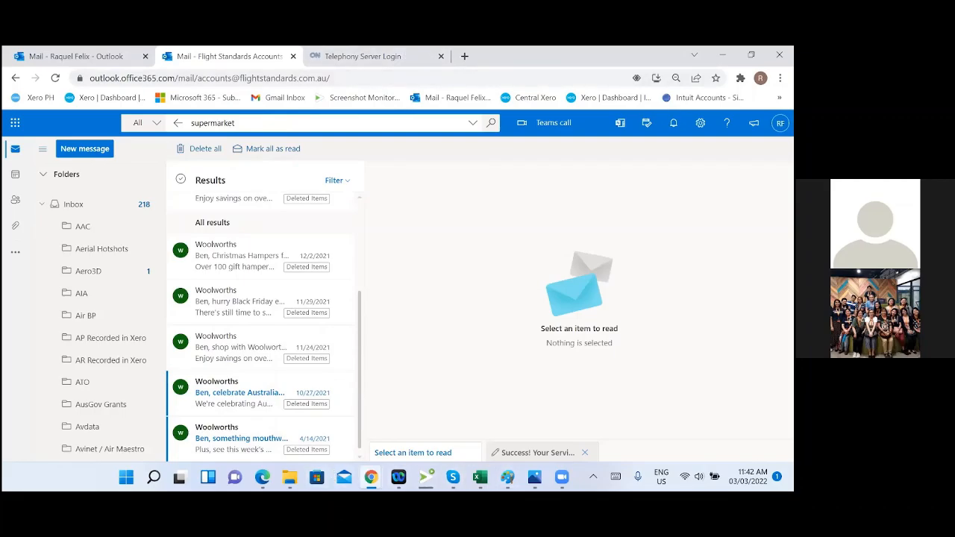
# Step: Check the 5 Star Supermarket payment amounts in Xero cash coding and search the Outlook mailbox for the amount 147.27
pyautogui.moveTo(371, 477)
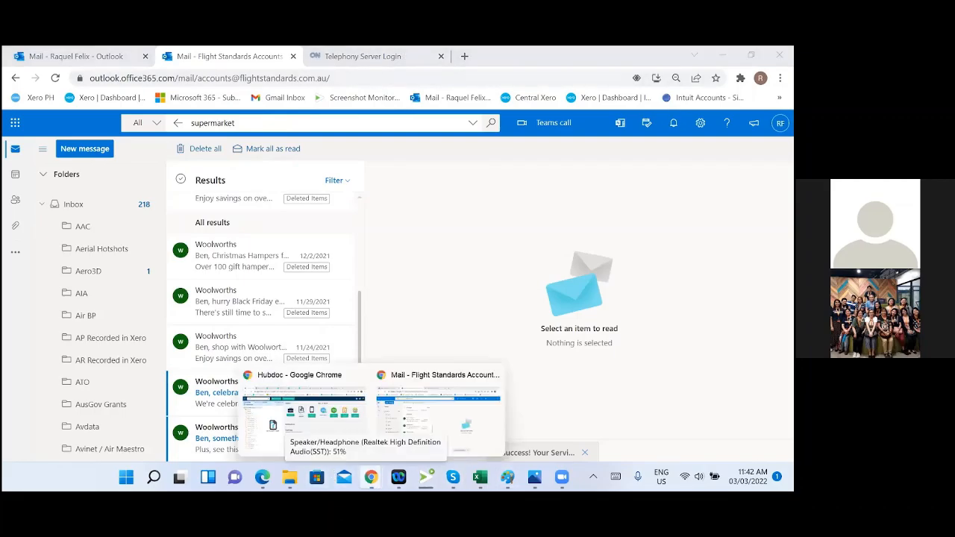
pyautogui.click(261, 425)
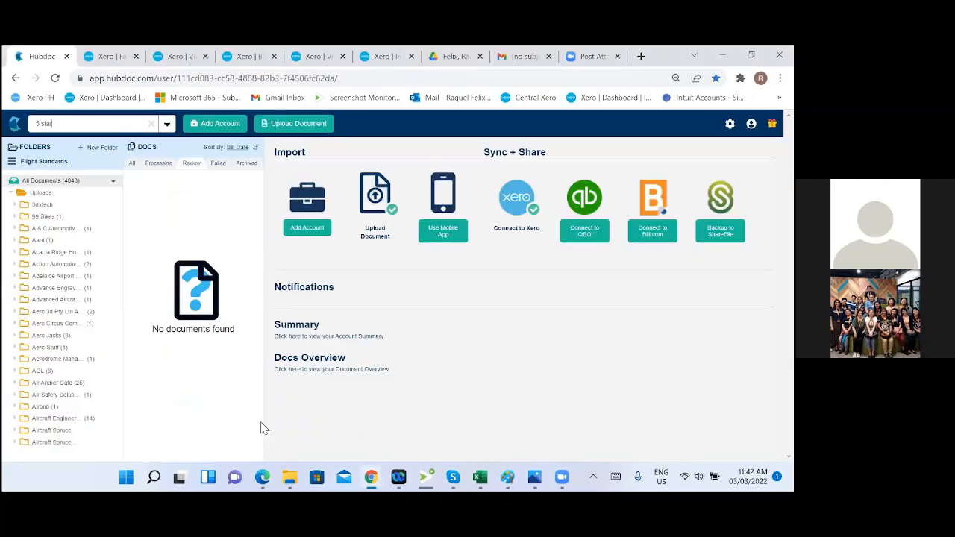
pyautogui.click(107, 60)
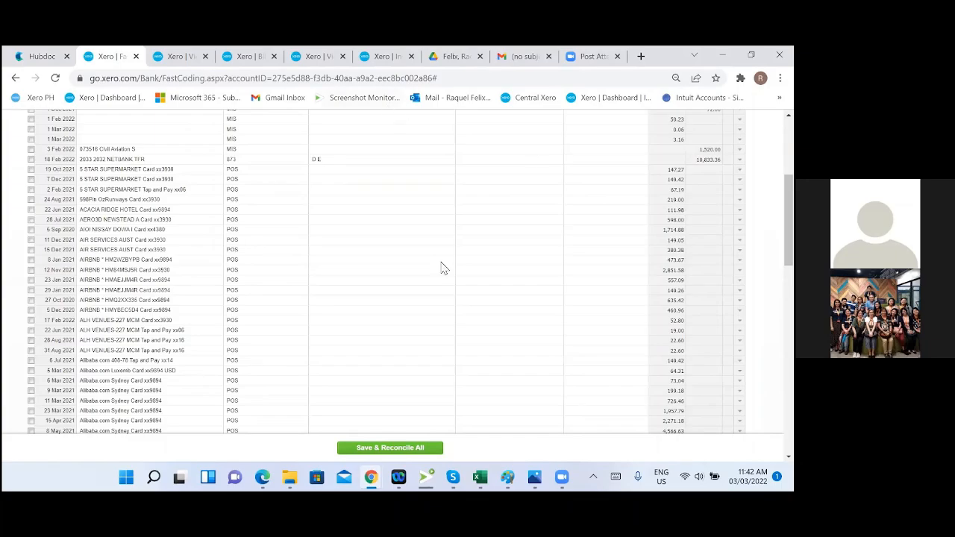
pyautogui.moveTo(371, 472)
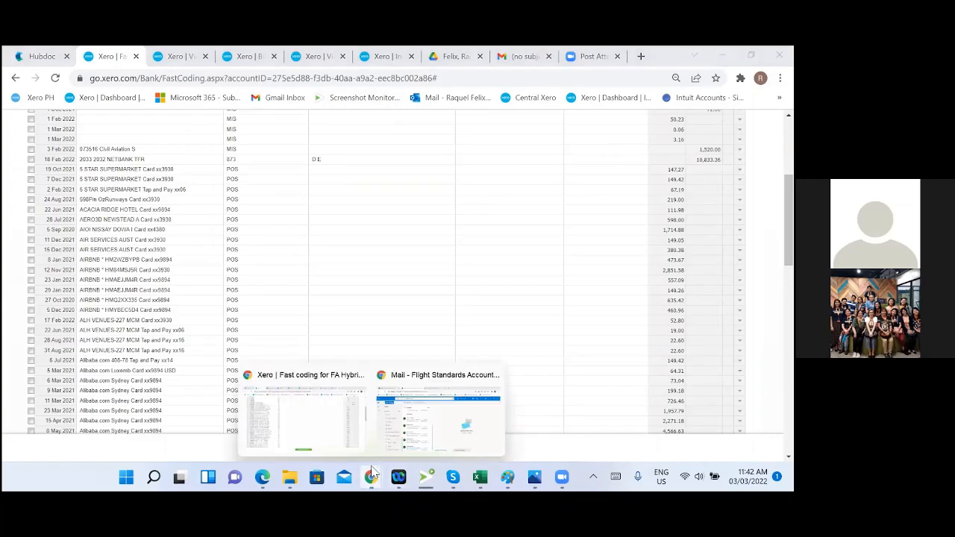
pyautogui.click(455, 427)
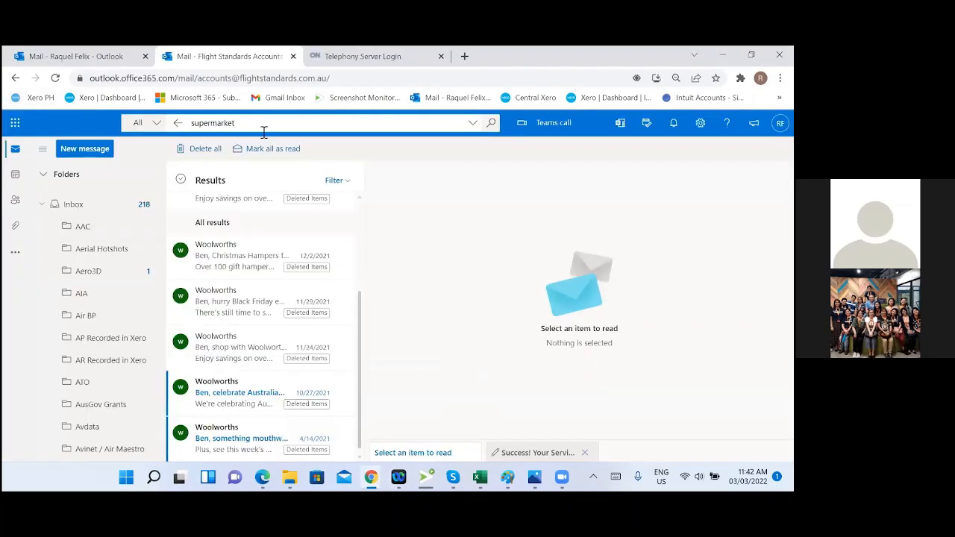
pyautogui.moveTo(253, 126); pyautogui.dragTo(179, 123)
pyautogui.write('147.27')
pyautogui.press('Return')
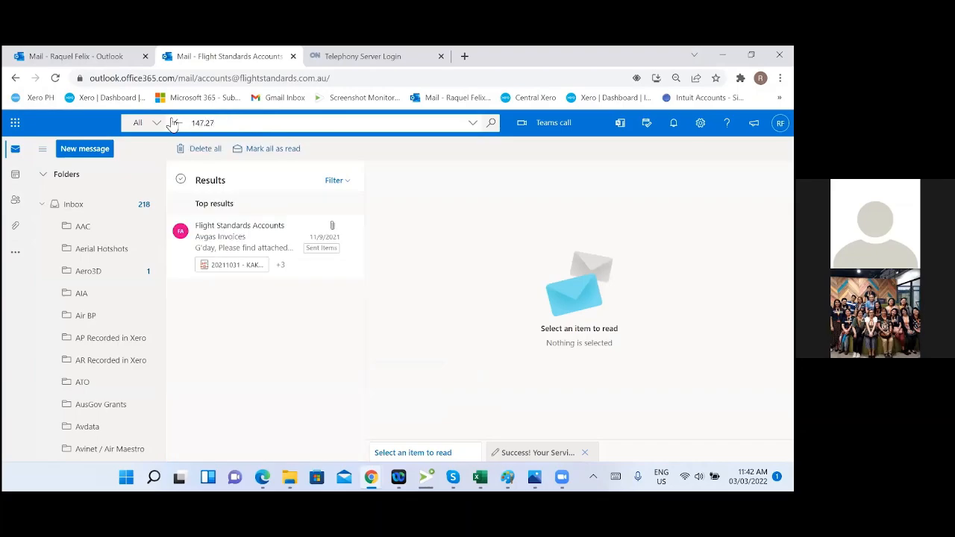
# Step: Open the Avgas Invoices email from the search results and read through its message and attachments
pyautogui.click(247, 247)
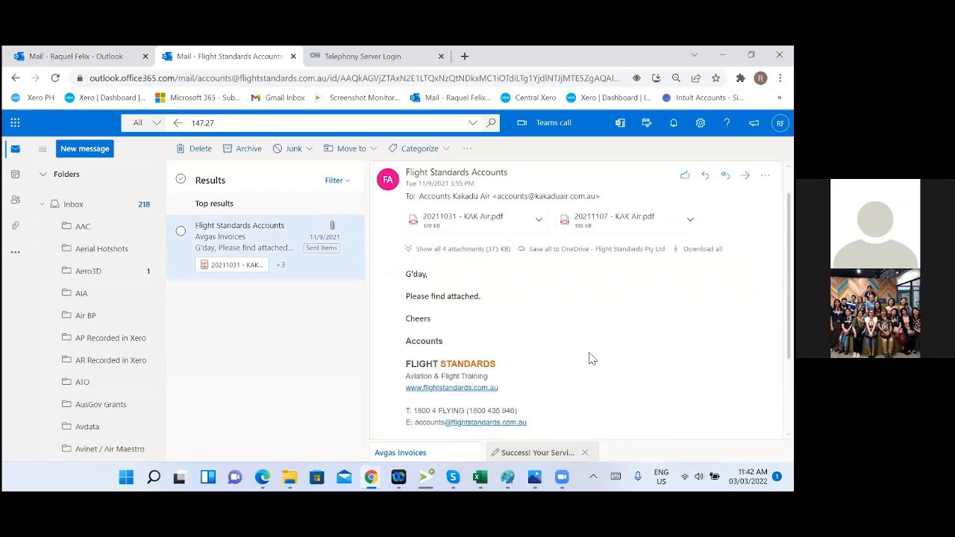
pyautogui.scroll(-3, 588, 361)
pyautogui.scroll(3, 584, 358)
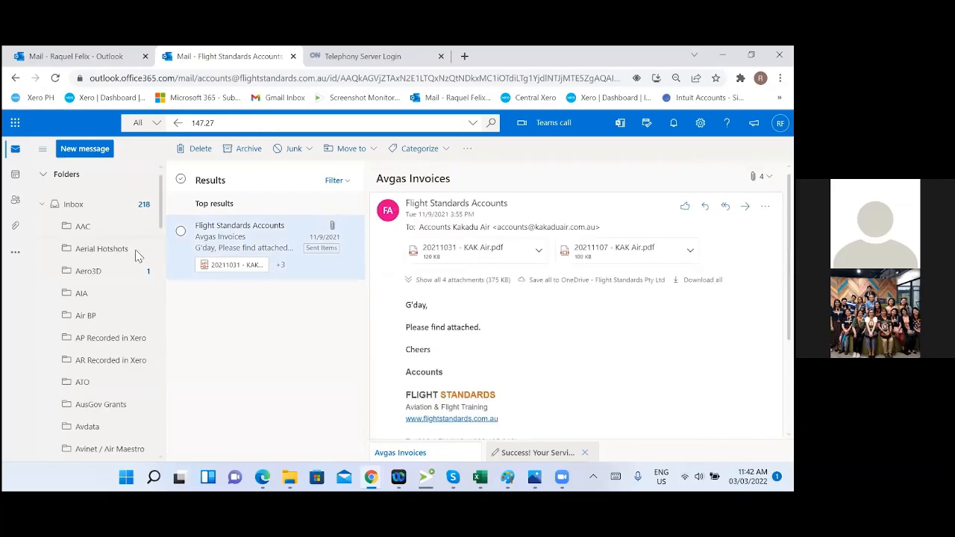
# Step: Return to Xero, open the FA Hybrid Trust account's bank statements in the separate transaction tab and search the statement lines for "5 star"
pyautogui.click(722, 54)
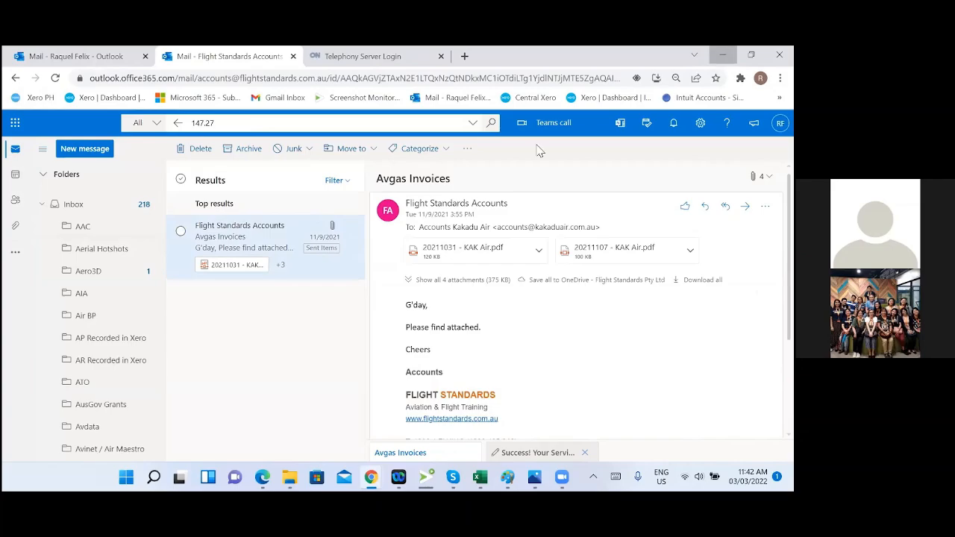
pyautogui.scroll(10, 292, 210)
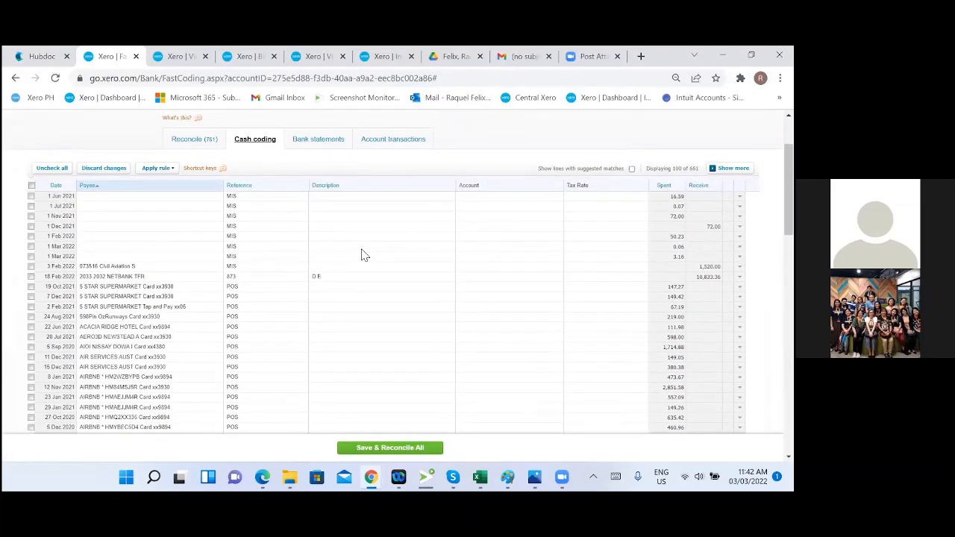
pyautogui.click(163, 59)
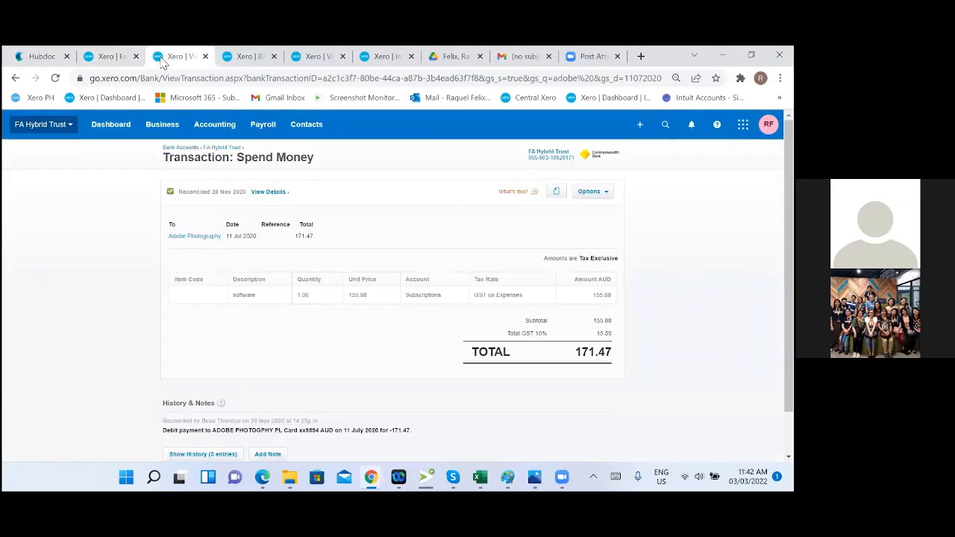
pyautogui.click(218, 149)
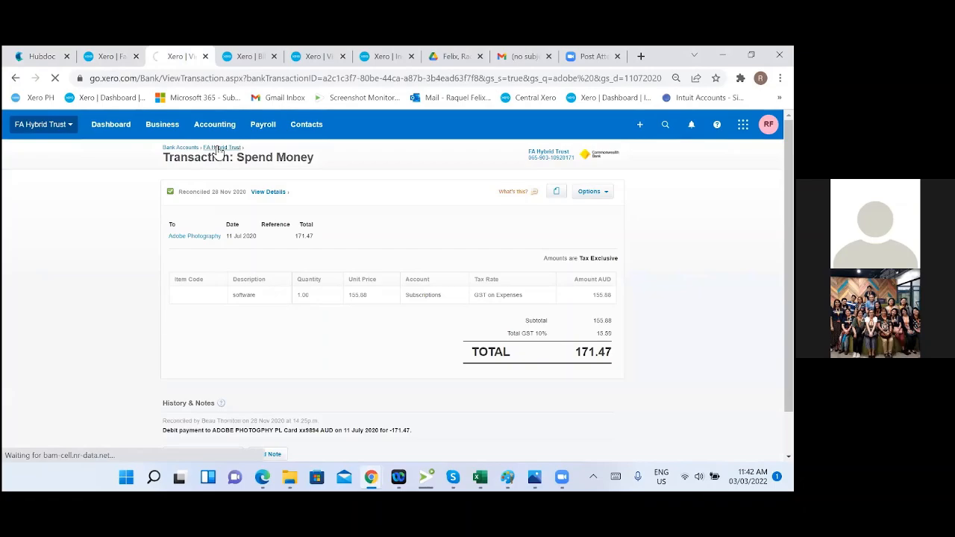
pyautogui.click(111, 57)
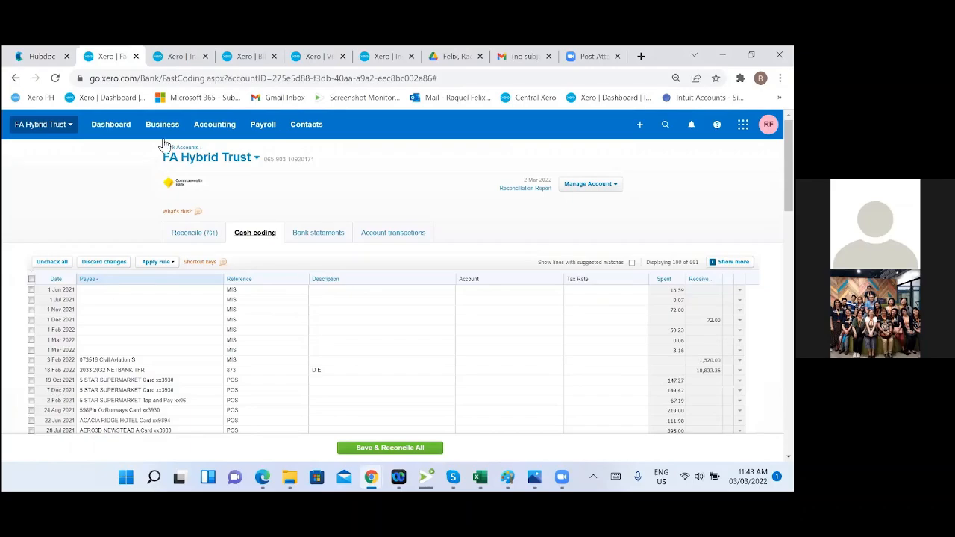
pyautogui.click(177, 57)
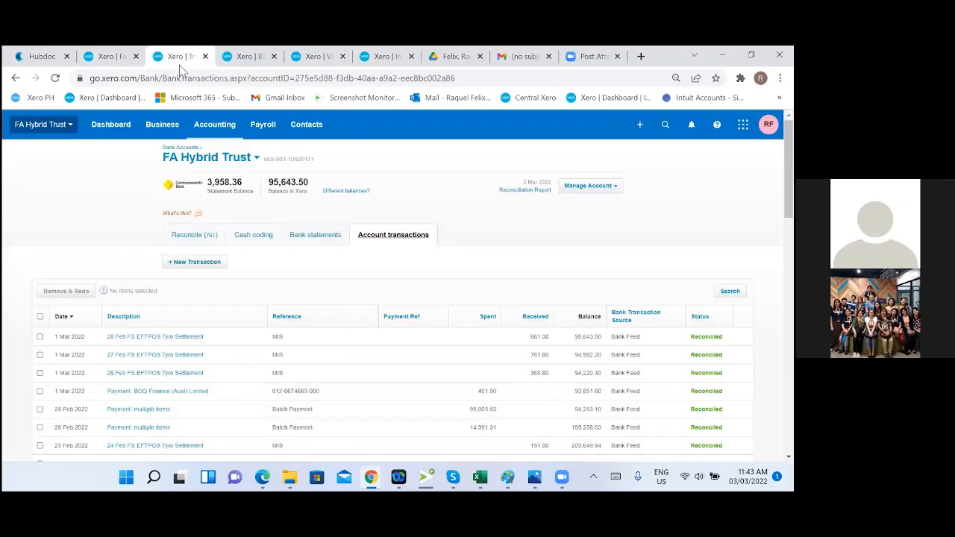
pyautogui.click(314, 237)
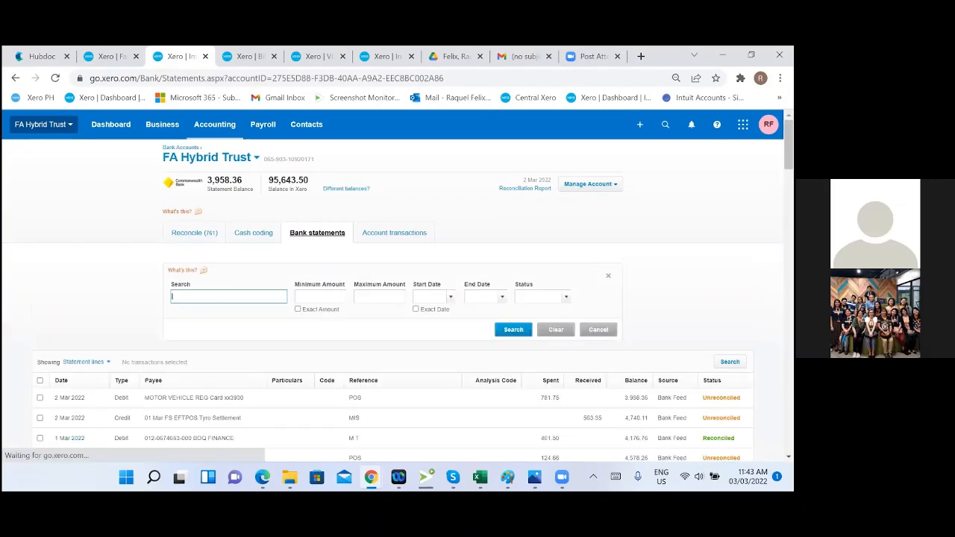
pyautogui.write('sta')
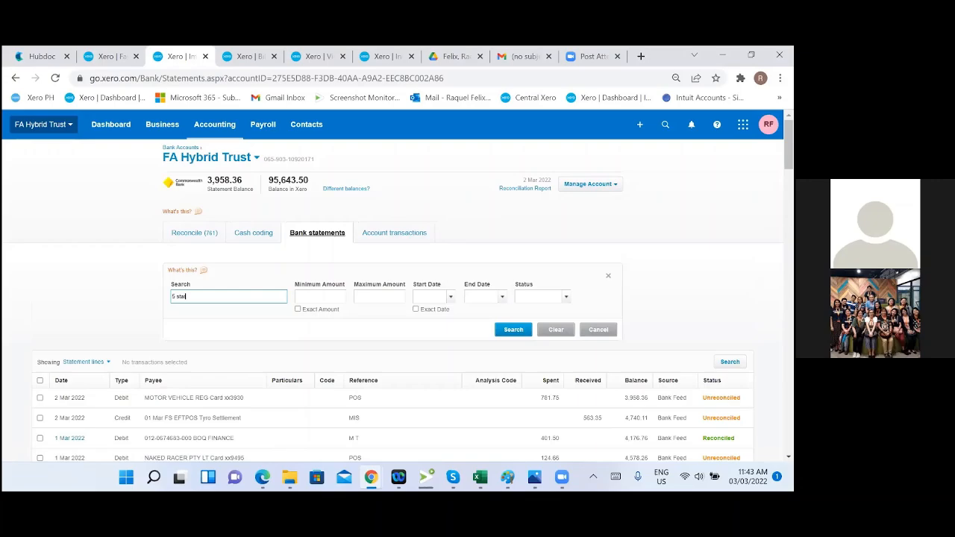
pyautogui.press('Return')
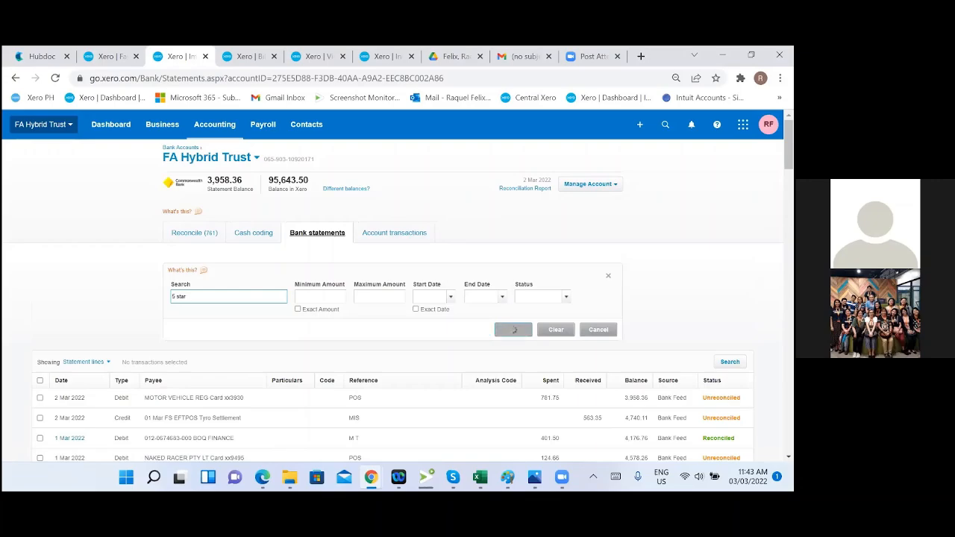
# Step: Search all bills in Xero for "supermarket" in place of "adobe"
pyautogui.click(241, 58)
pyautogui.click(315, 58)
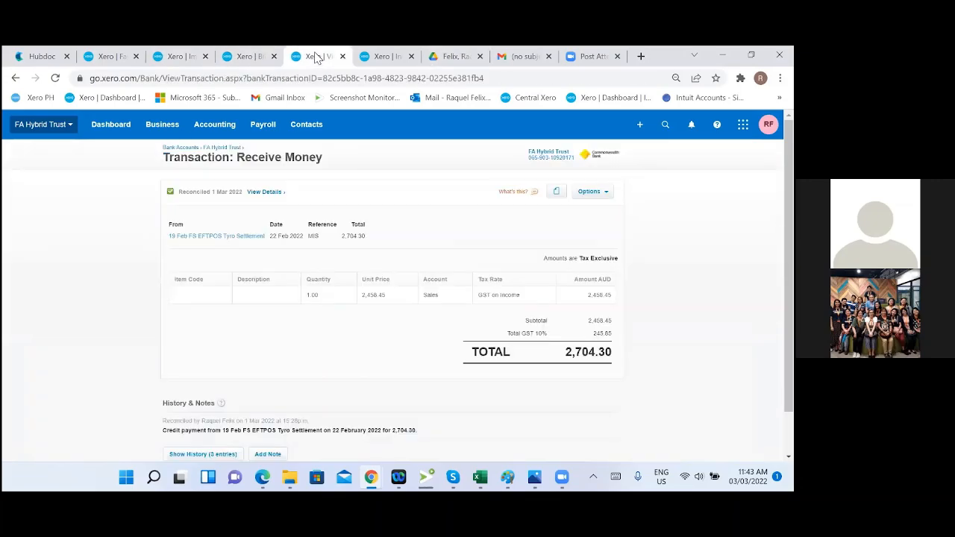
pyautogui.click(236, 58)
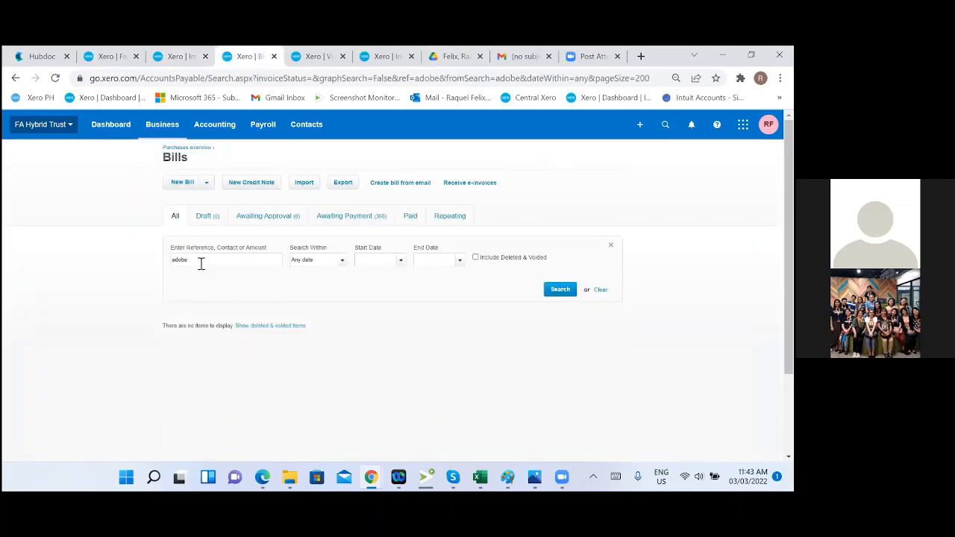
pyautogui.moveTo(198, 261); pyautogui.dragTo(149, 262)
pyautogui.write('supe')
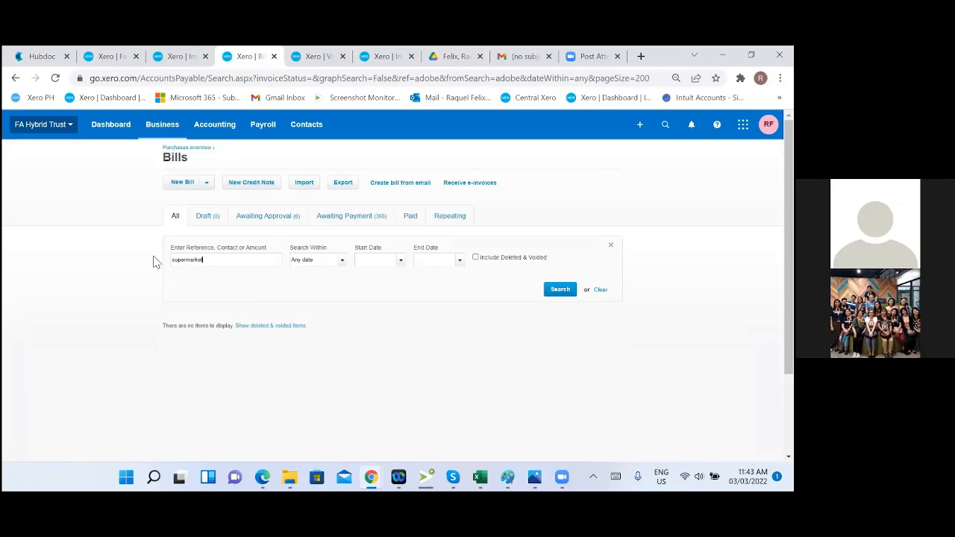
pyautogui.write('rmarket')
pyautogui.press('Return')
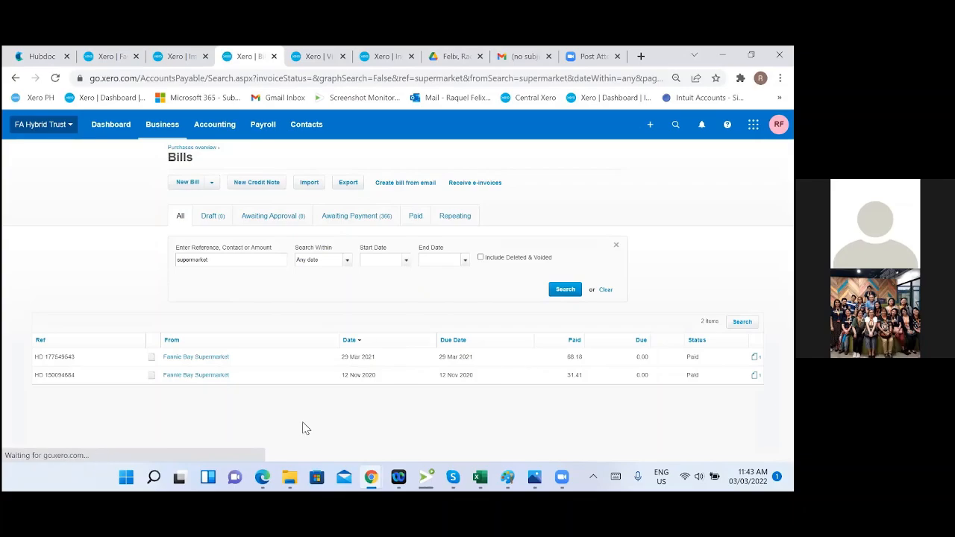
# Step: Return to the 5 Star bank statement results and open the reconciled 11 Jan 2020 line in a new tab
pyautogui.click(179, 65)
pyautogui.scroll(-2, 295, 334)
pyautogui.scroll(-1, 295, 334)
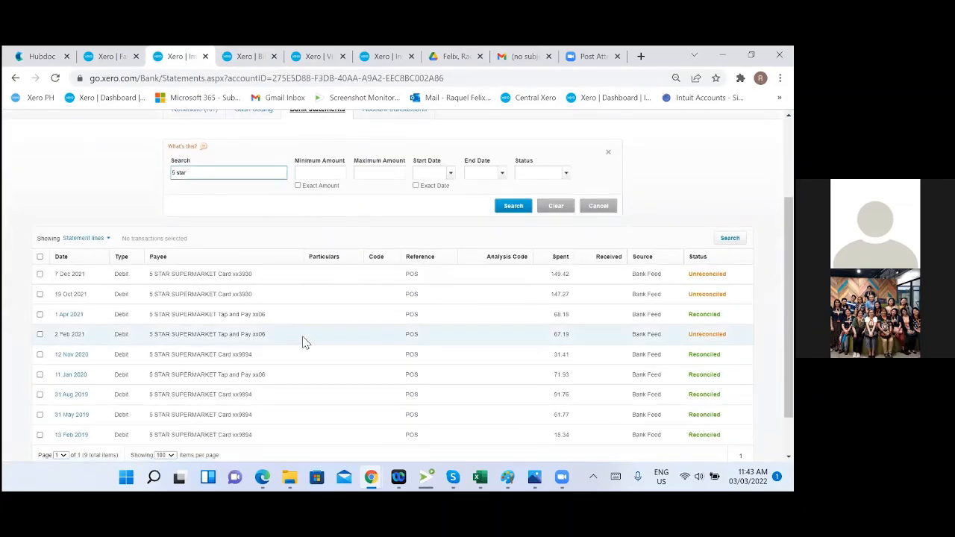
pyautogui.rightClick(64, 379)
pyautogui.click(113, 253)
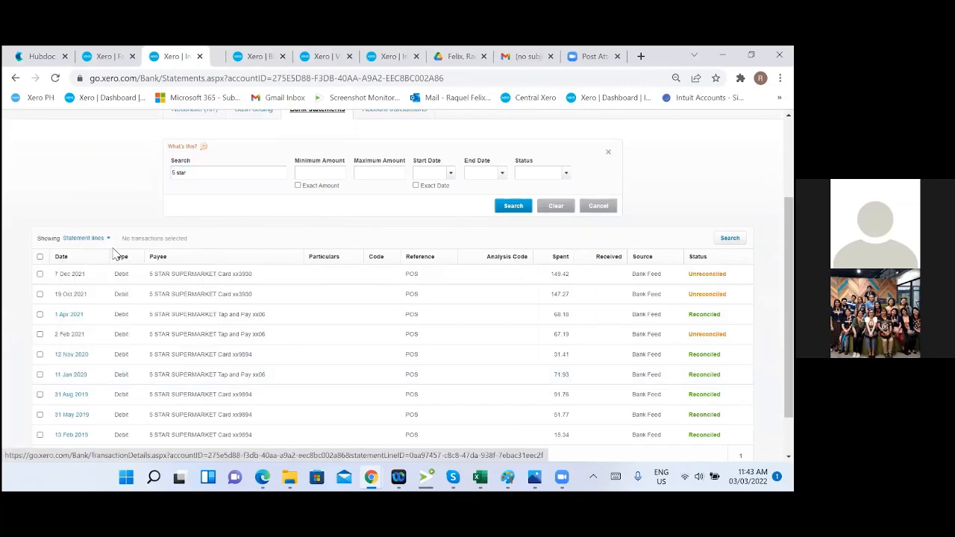
# Step: View the reconciled 11 Jan 2020 5 Star Supermarket line and open its spend money transaction to check the account coding
pyautogui.click(219, 56)
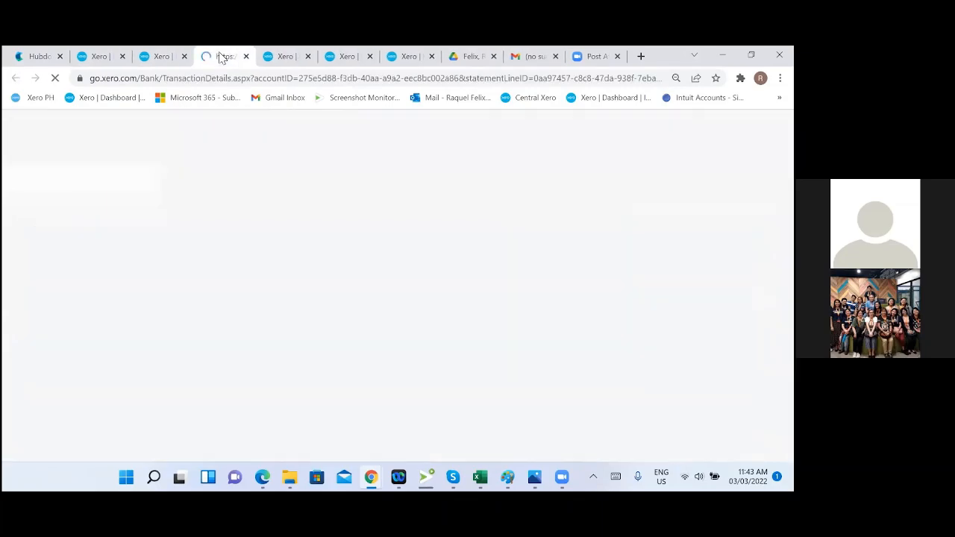
pyautogui.click(284, 60)
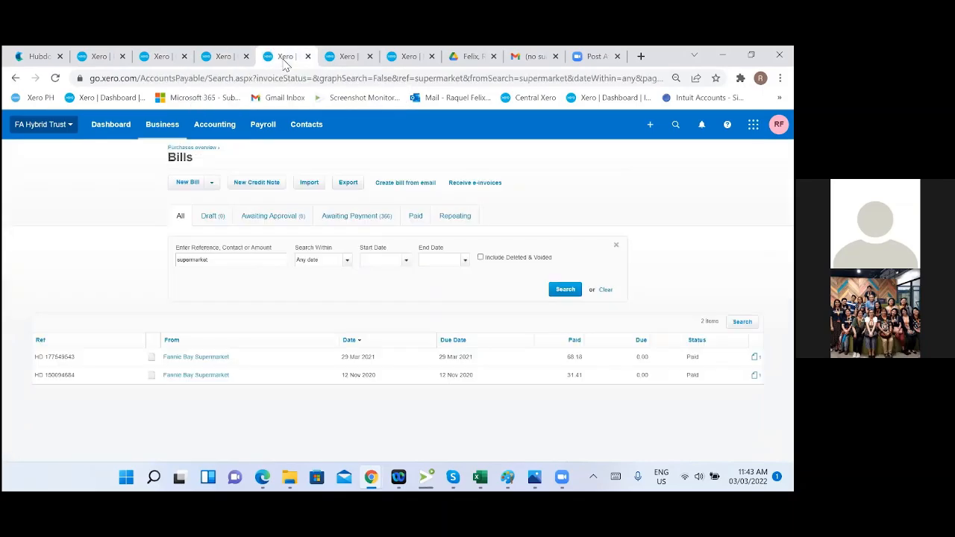
pyautogui.click(221, 59)
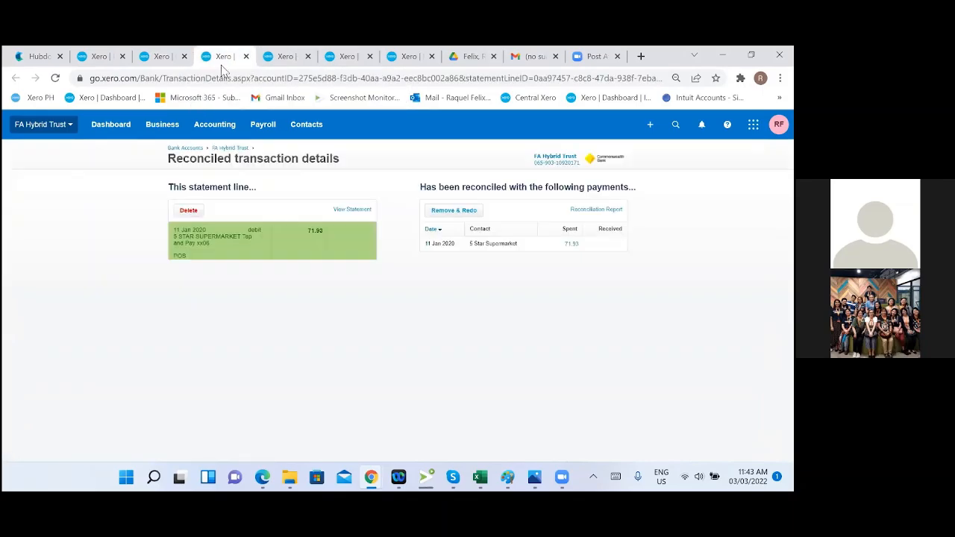
pyautogui.click(522, 245)
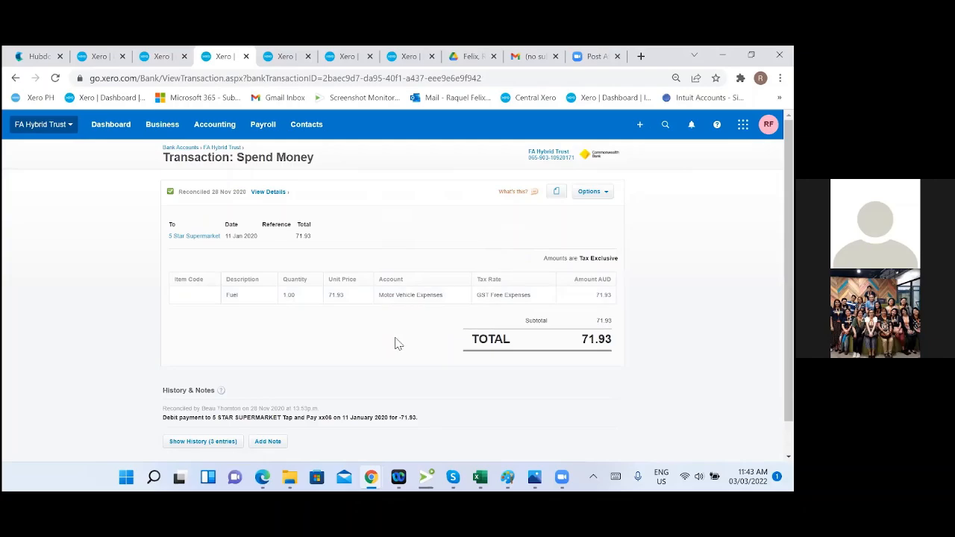
# Step: Check the unreconciled 5 Star Supermarket lines in the FA Hybrid Trust cash coding list
pyautogui.click(157, 57)
pyautogui.click(99, 56)
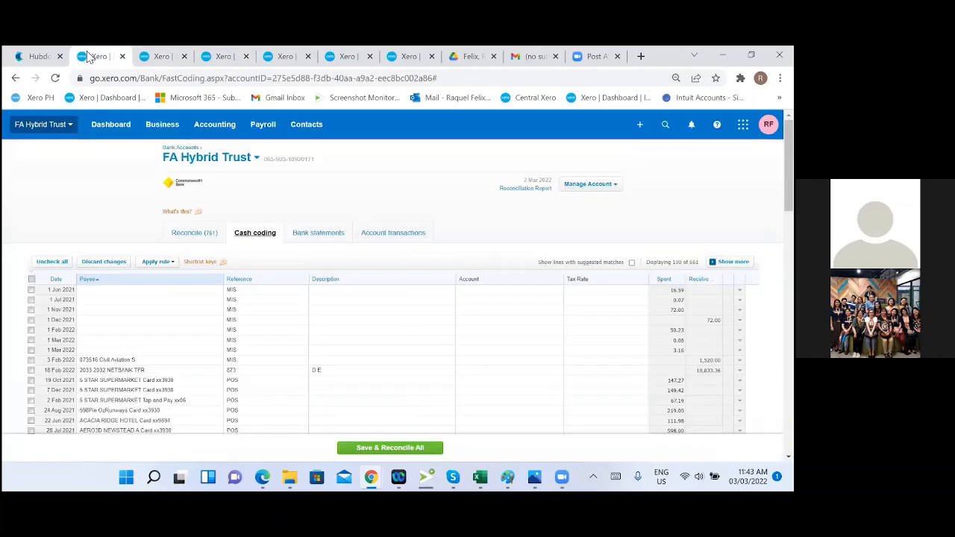
pyautogui.scroll(-2, 240, 270)
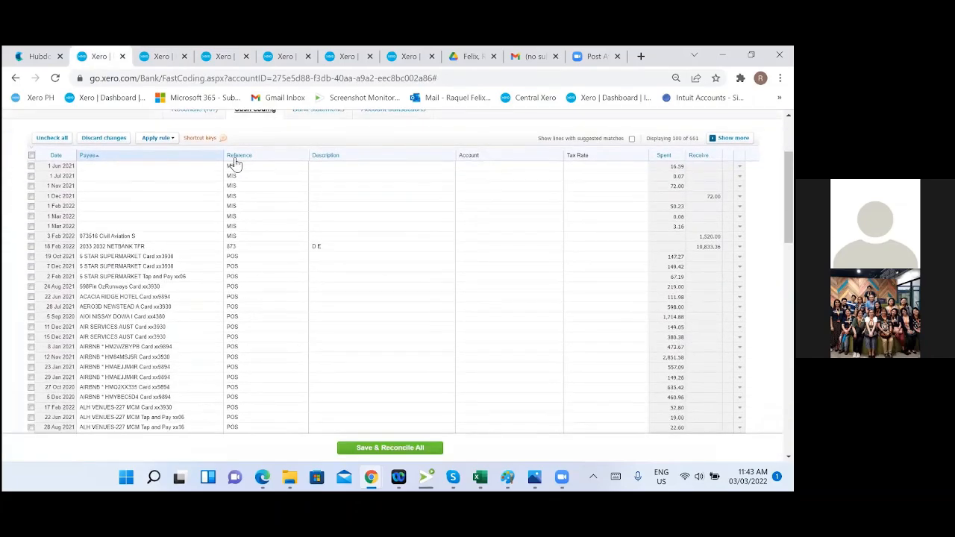
# Step: Open the reconciled 31 Aug 2019 5 Star Supermarket line in a new tab and view its spend money transaction
pyautogui.click(158, 57)
pyautogui.scroll(-1, 141, 328)
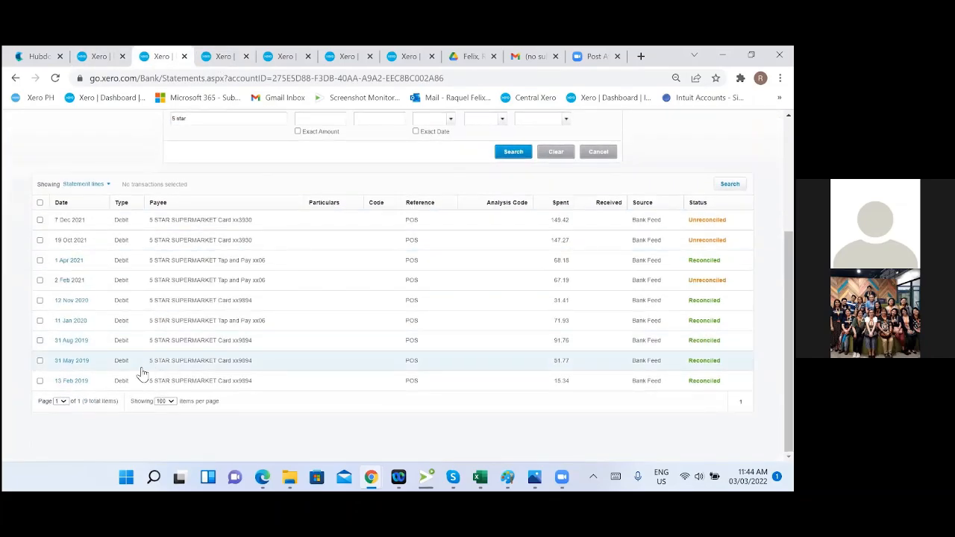
pyautogui.rightClick(72, 341)
pyautogui.click(132, 219)
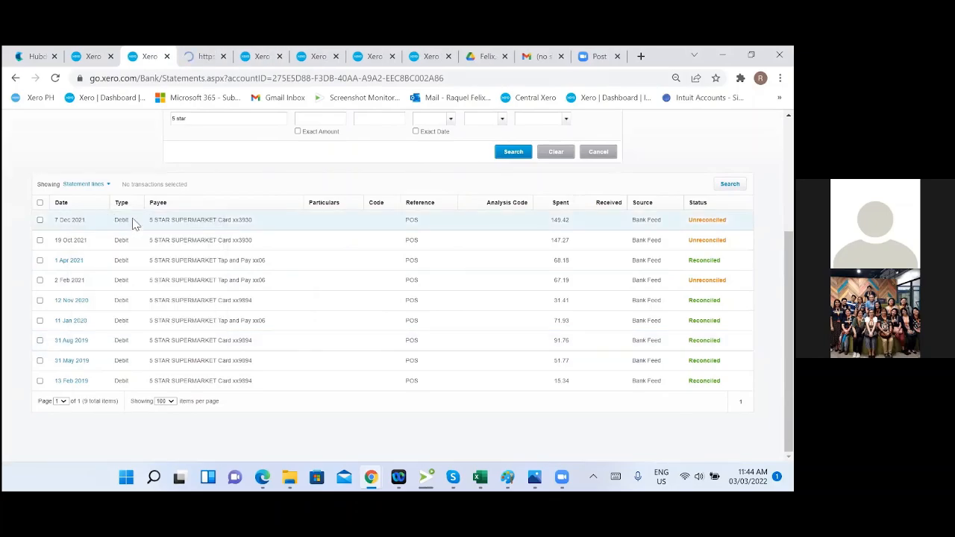
pyautogui.click(202, 60)
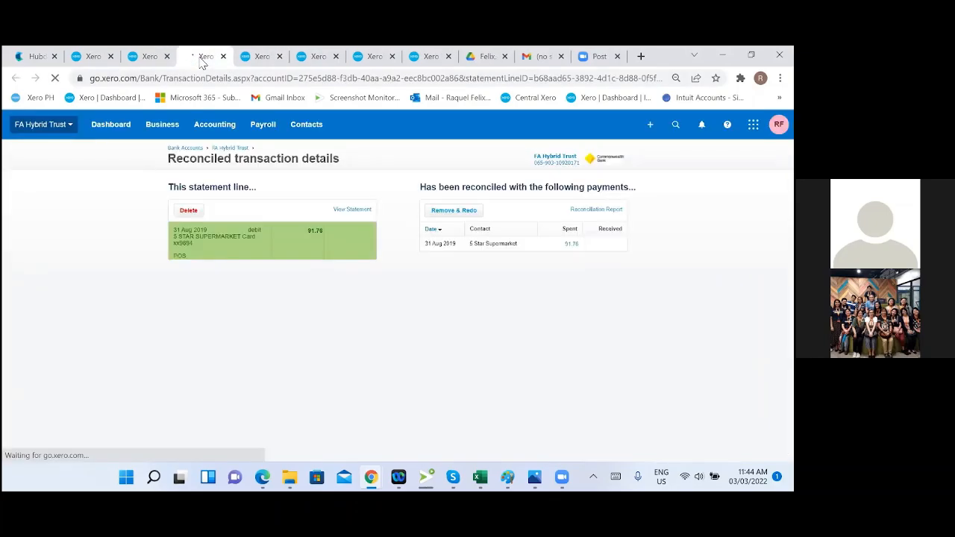
pyautogui.click(483, 246)
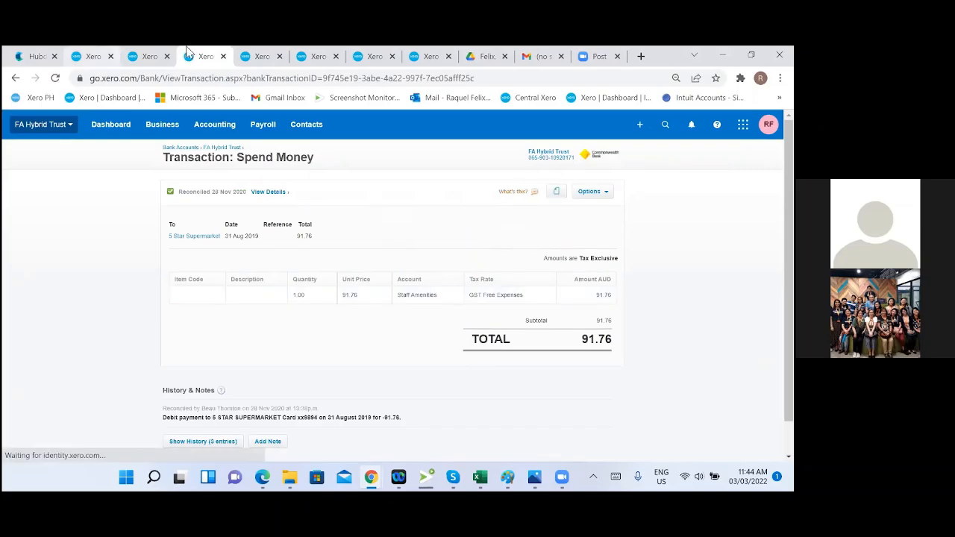
# Step: Close the 31 Aug 2019 and 11 Jan 2020 transaction tabs and return to the 5 Star bank statement results
pyautogui.click(153, 58)
pyautogui.click(196, 59)
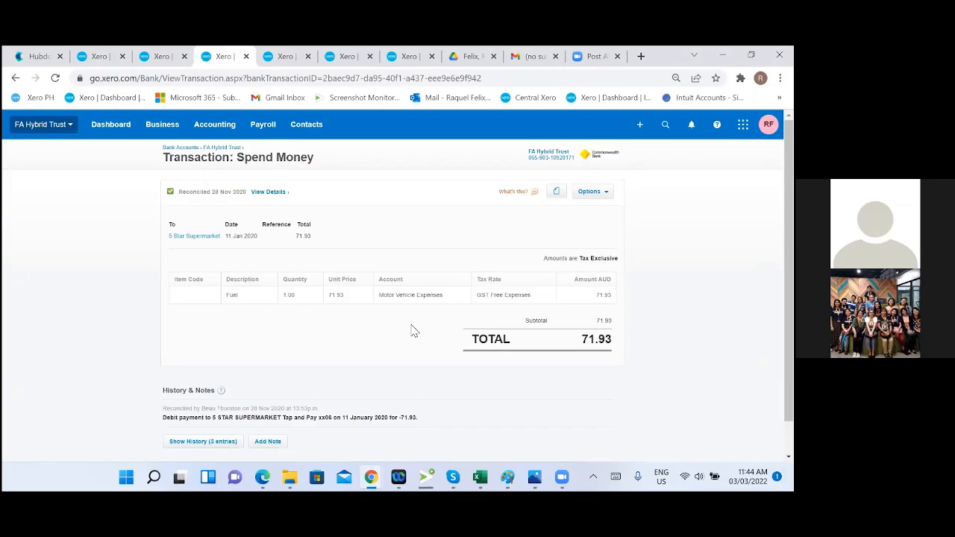
pyautogui.click(246, 56)
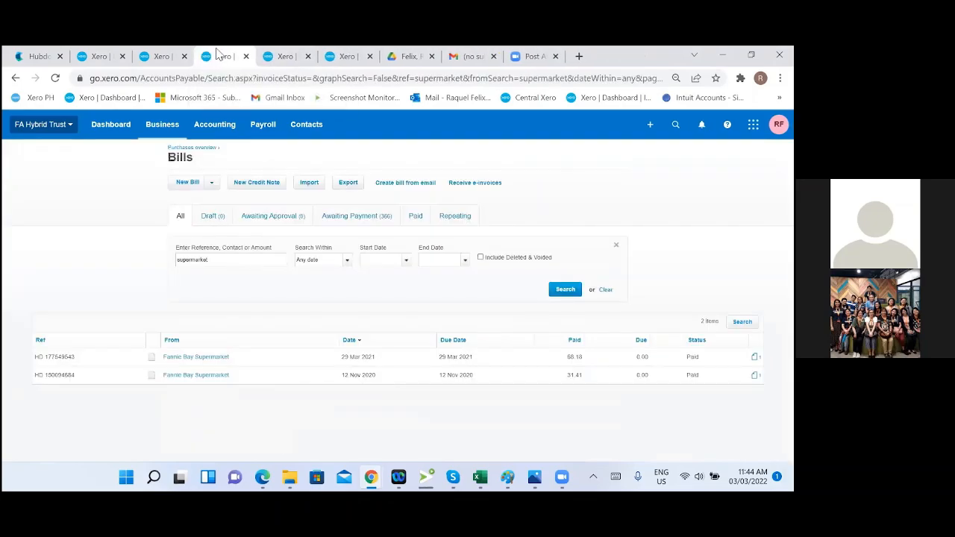
pyautogui.click(153, 53)
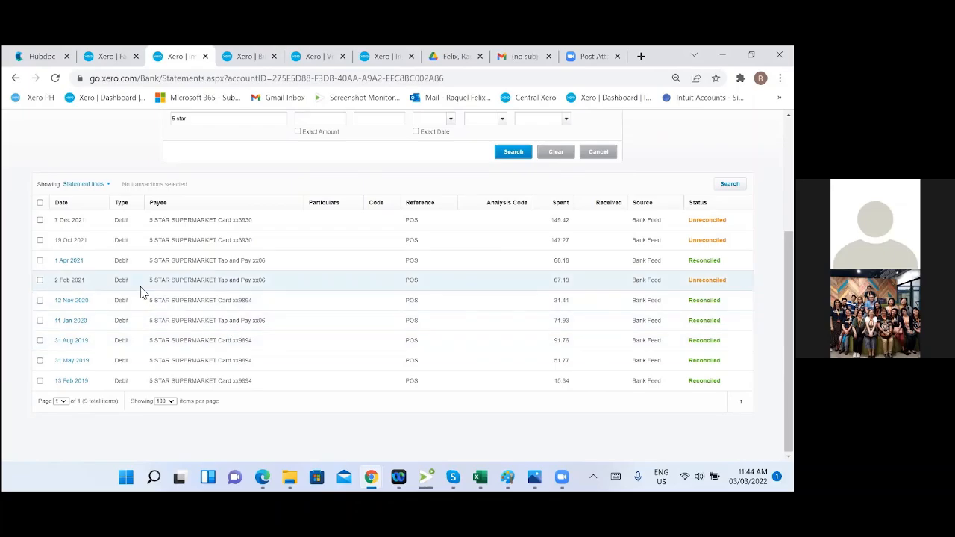
# Step: Open the reconciled 1 Apr 2021 5 Star line in a new tab, review its Fannie Bay Supermarket bill's coding, and close the tab
pyautogui.rightClick(72, 263)
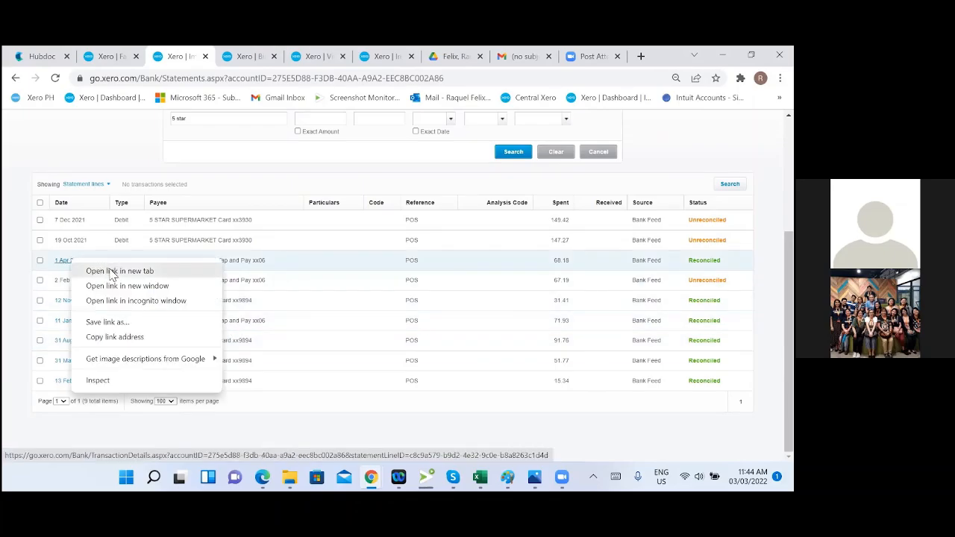
pyautogui.click(111, 271)
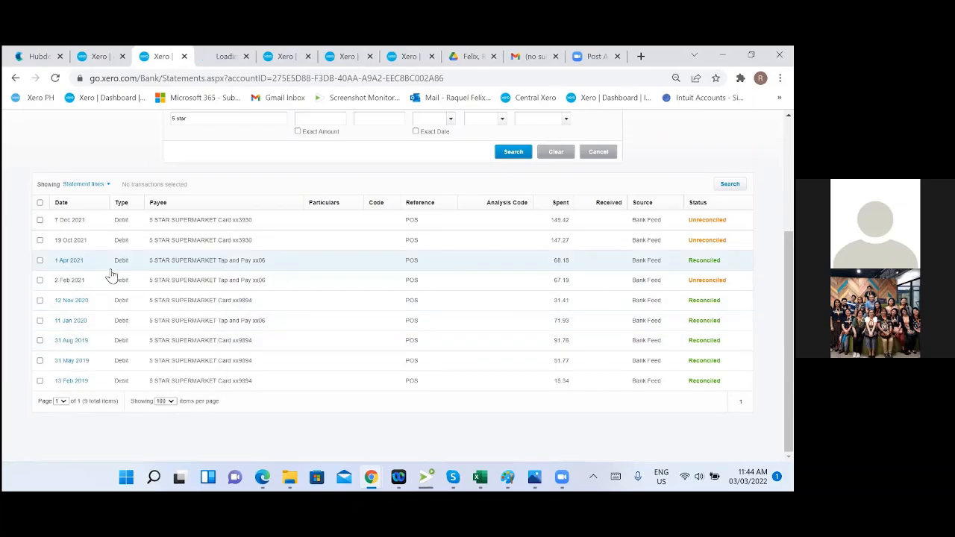
pyautogui.click(228, 57)
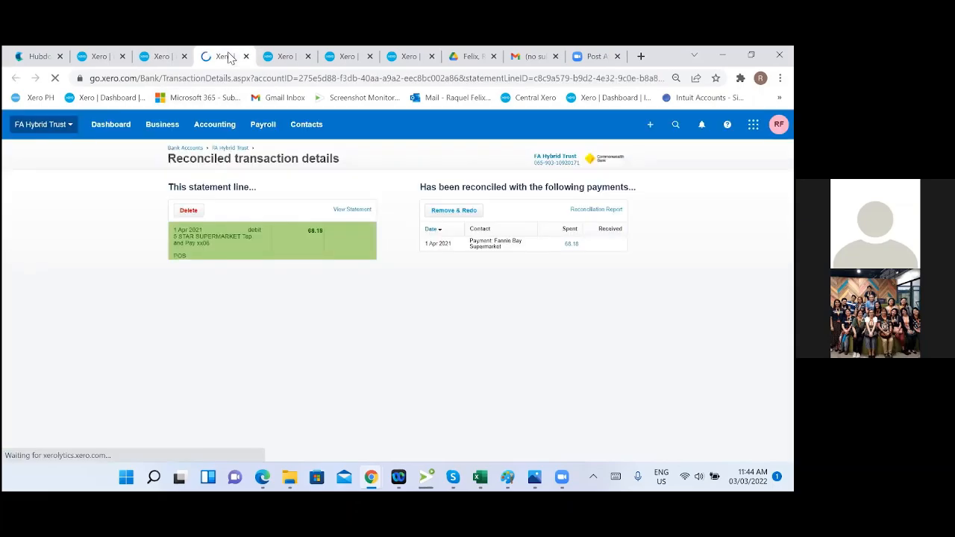
pyautogui.click(507, 247)
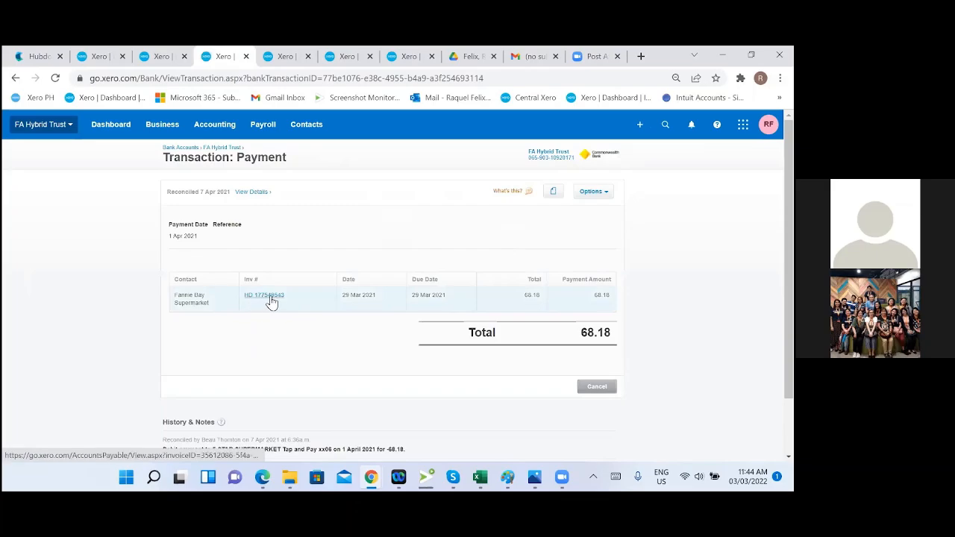
pyautogui.click(273, 297)
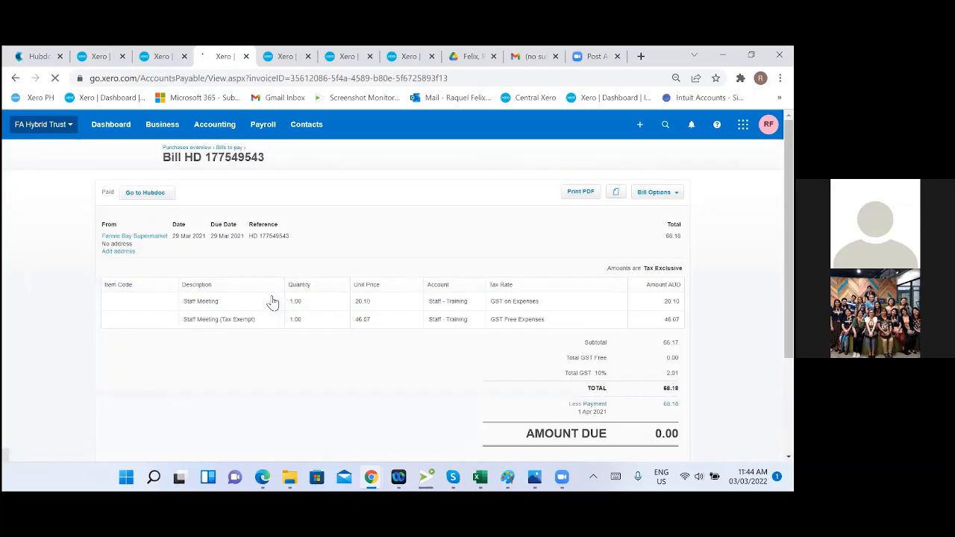
pyautogui.scroll(-3, 356, 373)
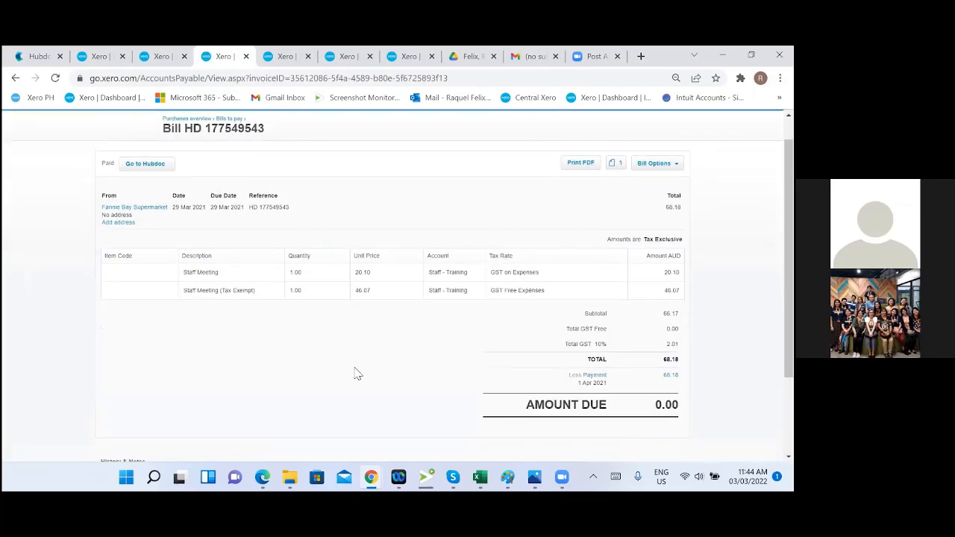
pyautogui.scroll(3, 355, 373)
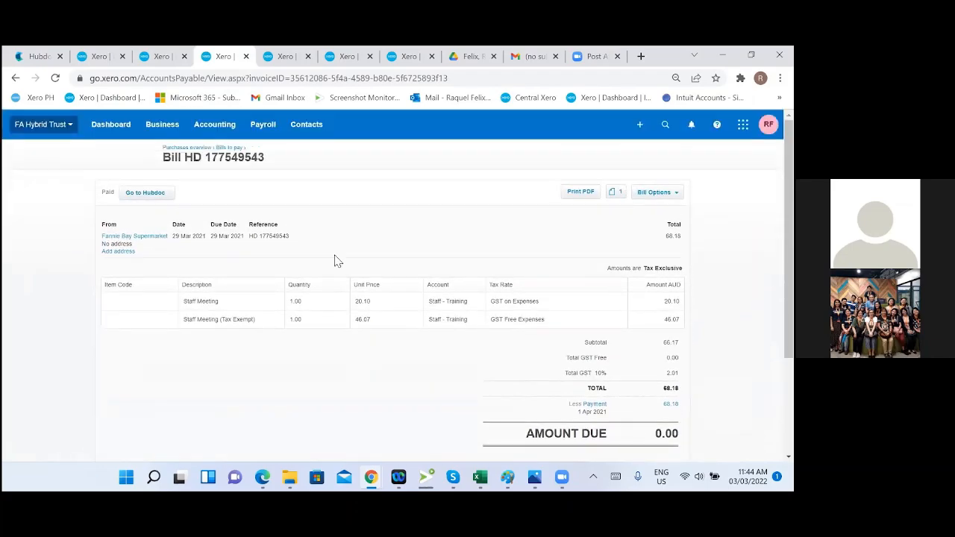
pyautogui.click(246, 56)
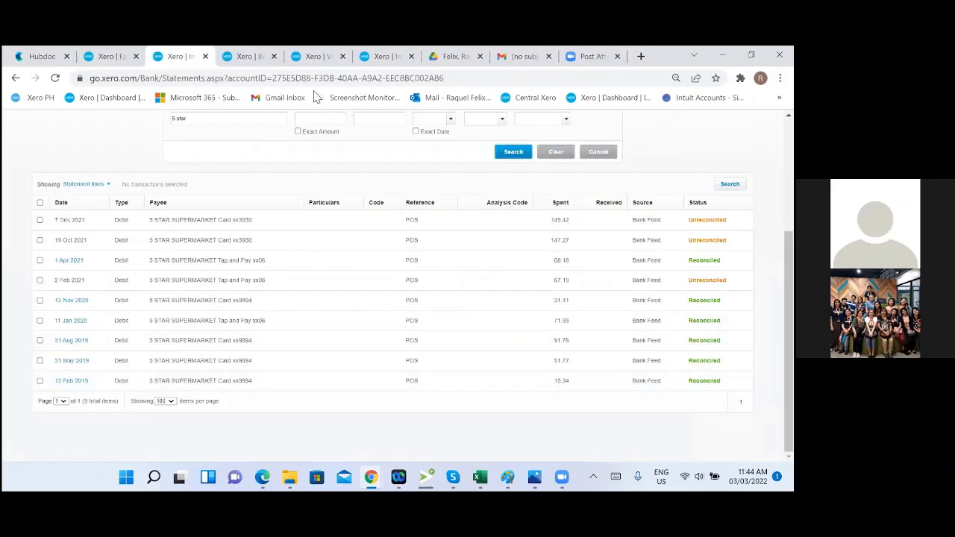
# Step: Switch to Hubdoc and search the documents for the amount 147.27 in place of "5 star"
pyautogui.click(19, 56)
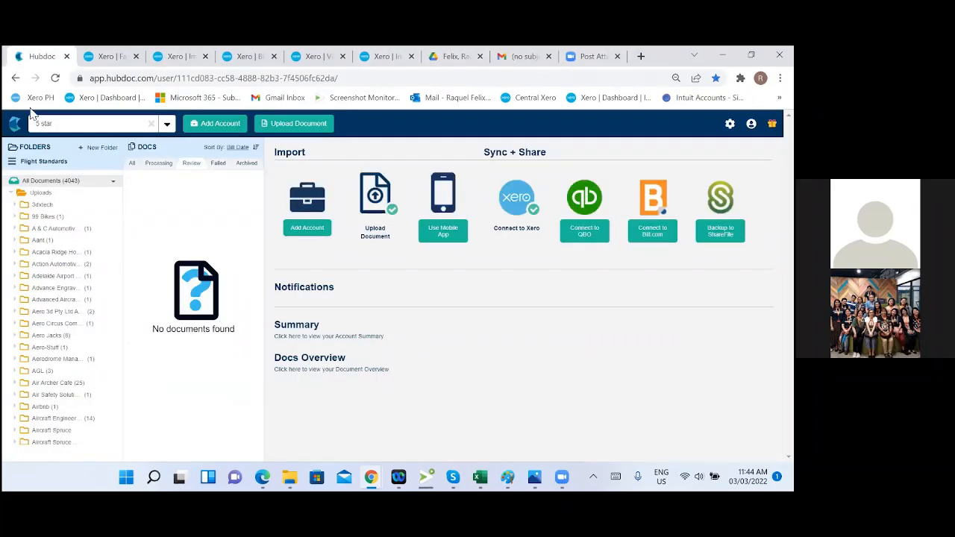
pyautogui.scroll(-6, 46, 313)
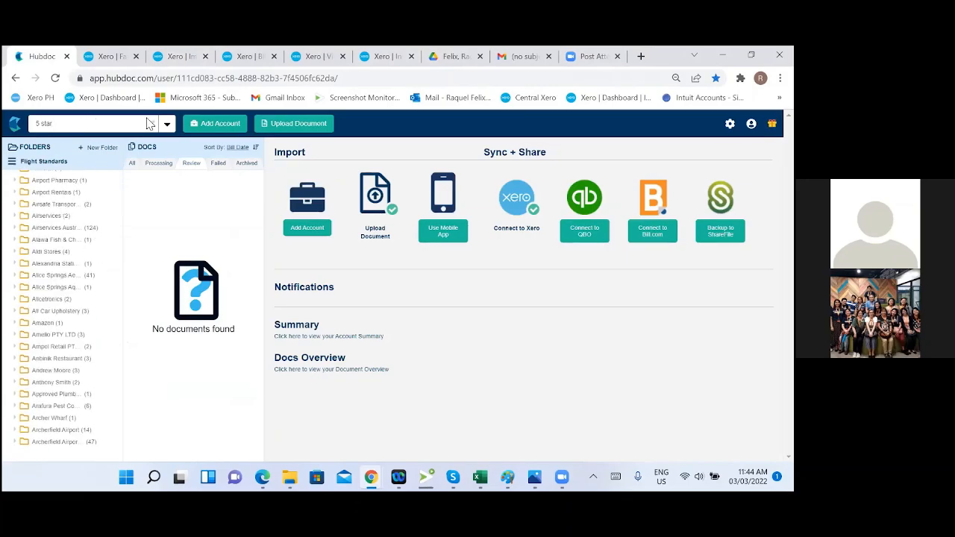
pyautogui.moveTo(109, 125); pyautogui.dragTo(13, 126)
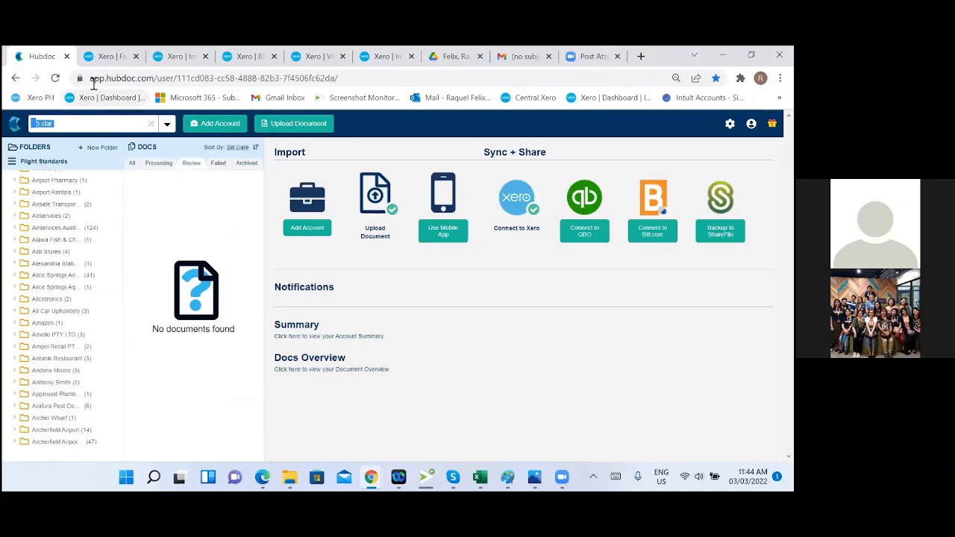
pyautogui.click(148, 125)
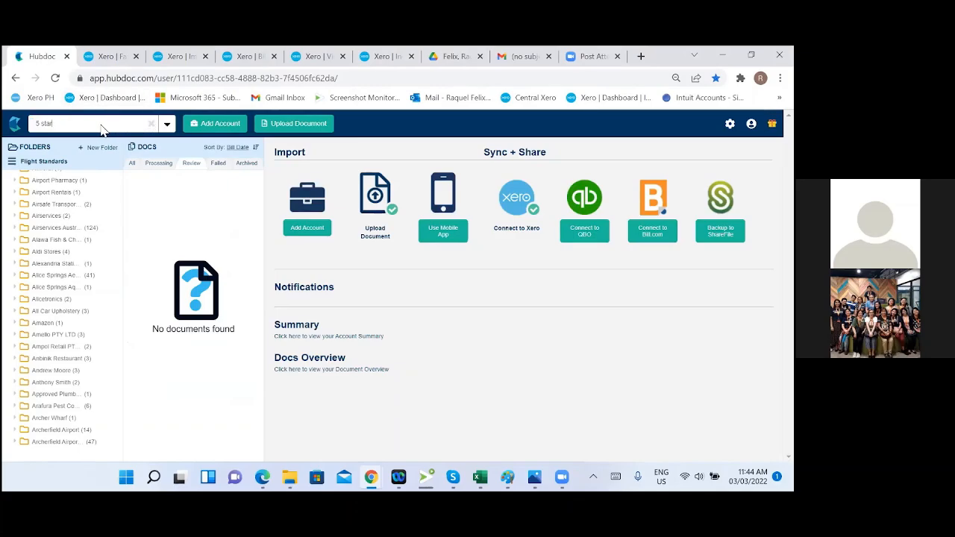
pyautogui.moveTo(99, 129); pyautogui.dragTo(18, 127)
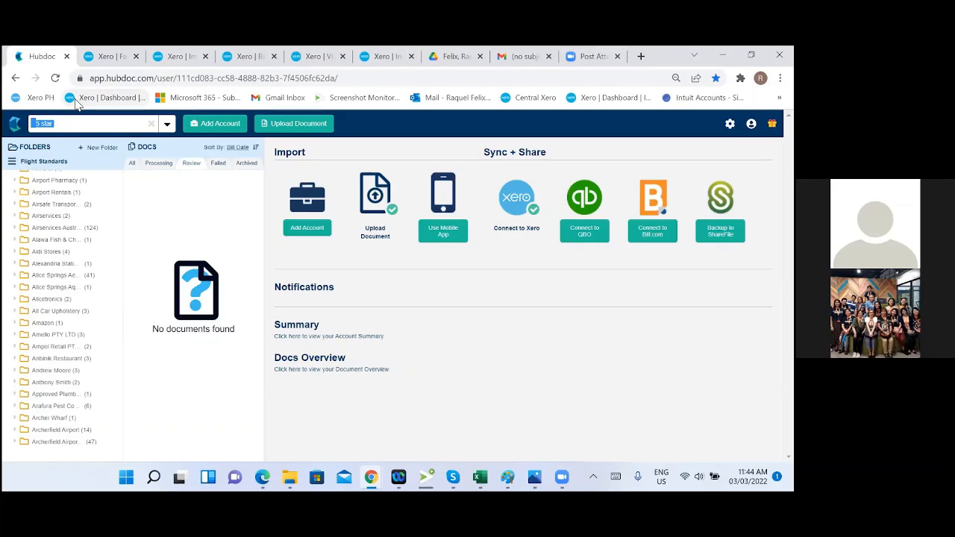
pyautogui.click(151, 124)
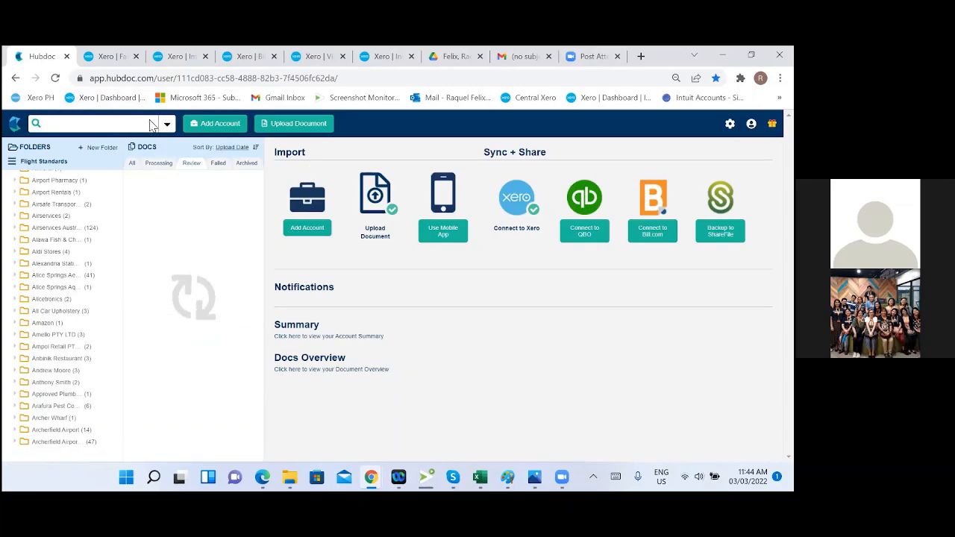
pyautogui.write('147')
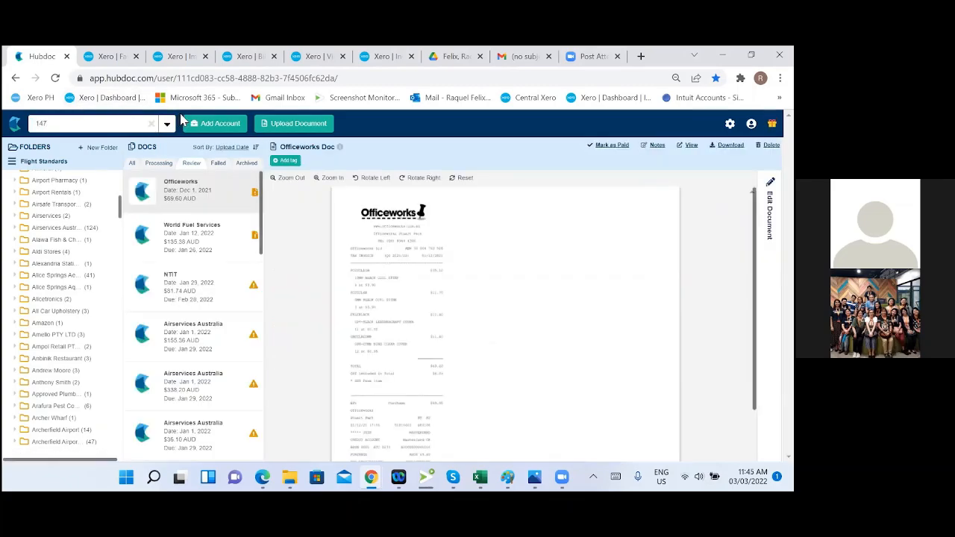
pyautogui.write('.27')
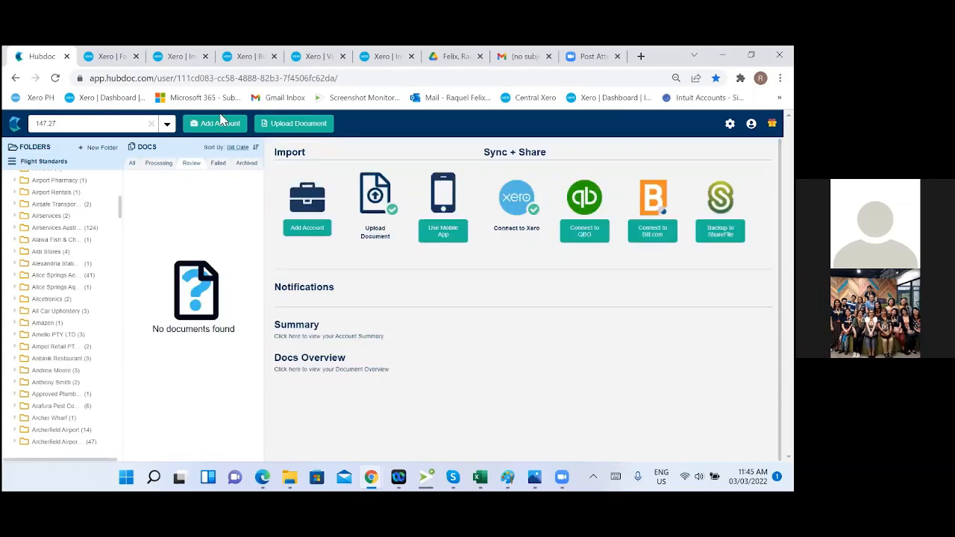
# Step: Return to Xero's cash coding list and copy "AIRBNB" from the payee of the 8 Jan 2021 line
pyautogui.click(110, 58)
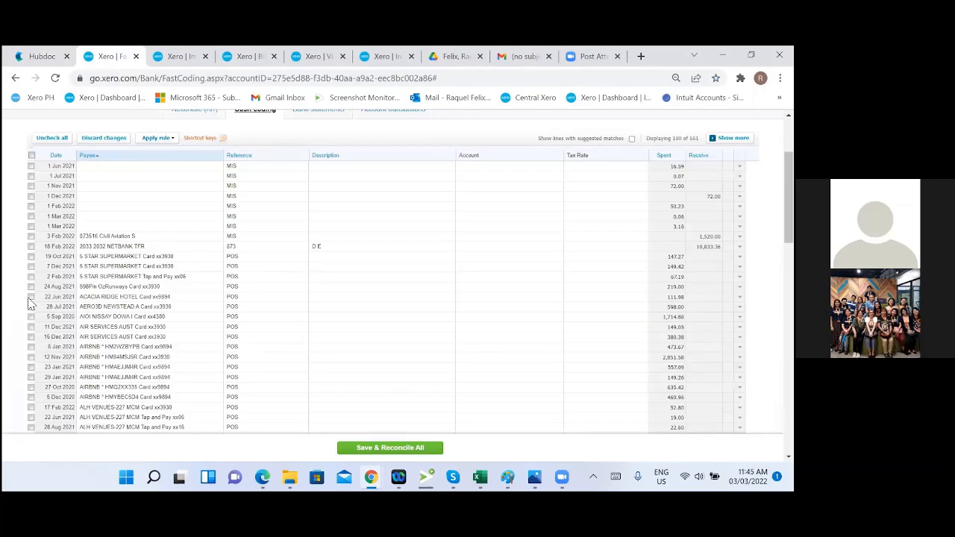
pyautogui.scroll(-3, 30, 328)
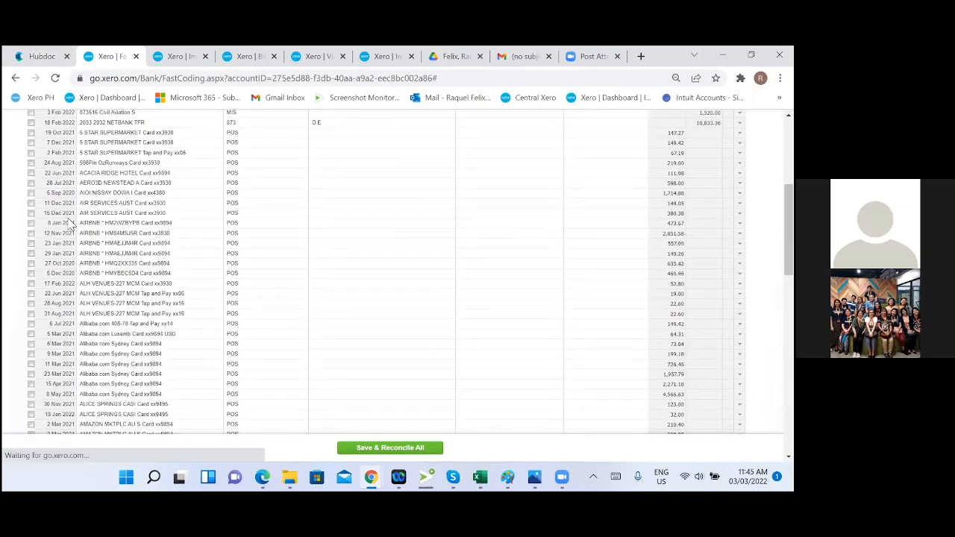
pyautogui.click(98, 232)
pyautogui.click(93, 223)
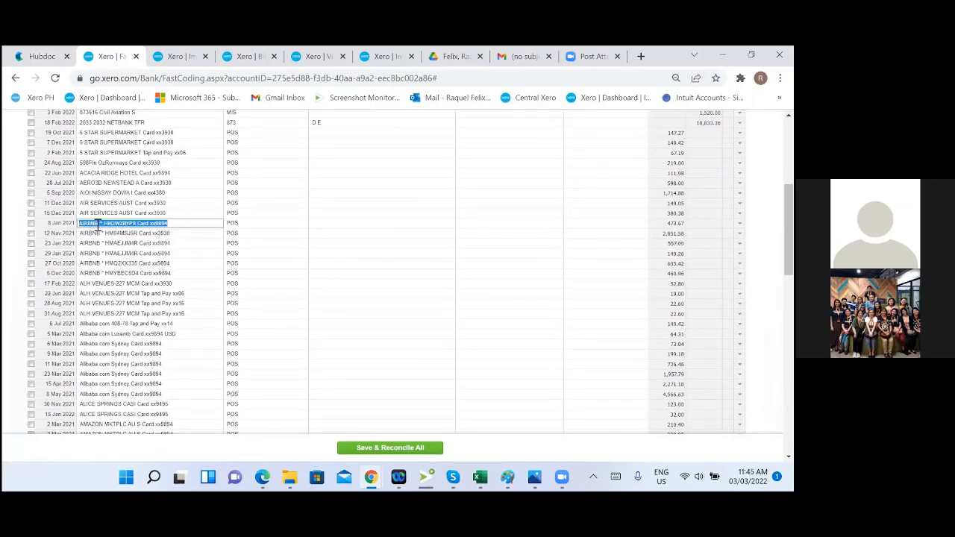
pyautogui.click(101, 224)
pyautogui.moveTo(101, 224); pyautogui.dragTo(77, 223)
pyautogui.hotkey('ctrl', 'c')
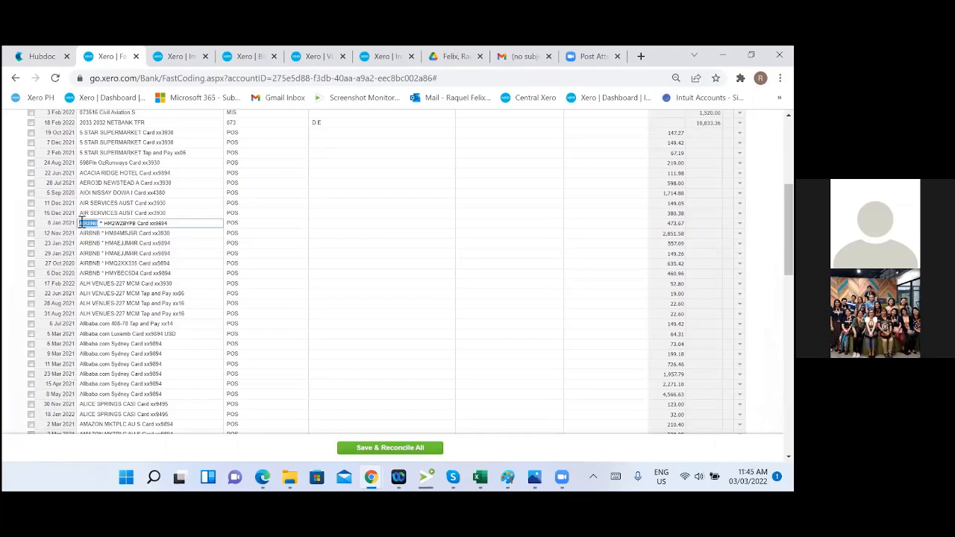
# Step: Search the bank statement lines for "AIRBNB" in place of "5 star" and look through the results
pyautogui.click(176, 57)
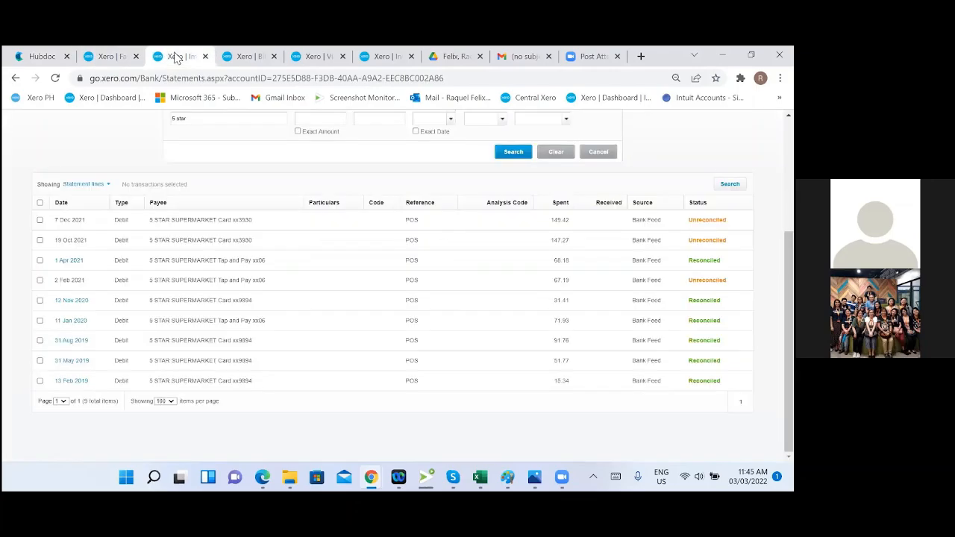
pyautogui.tripleClick(211, 127)
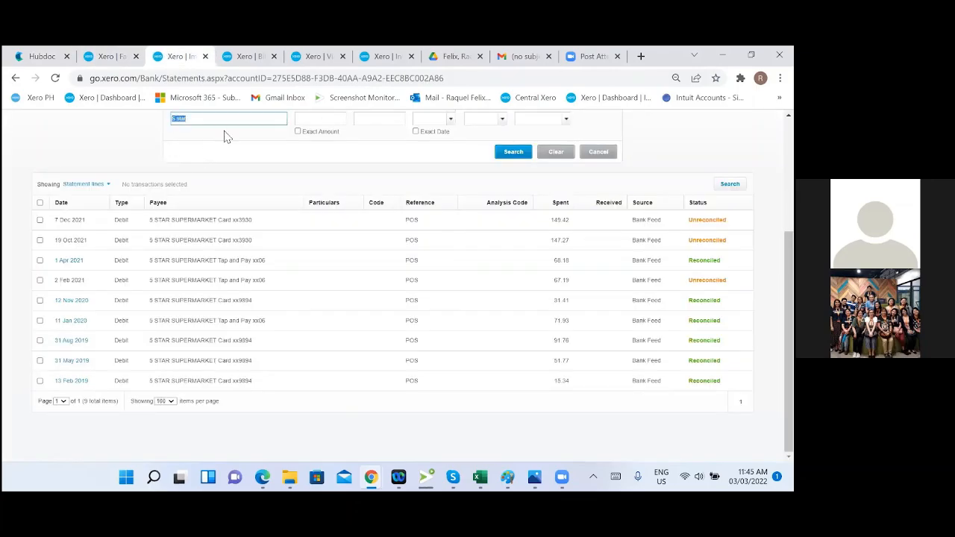
pyautogui.hotkey('ctrl', 'v')
pyautogui.press('Return')
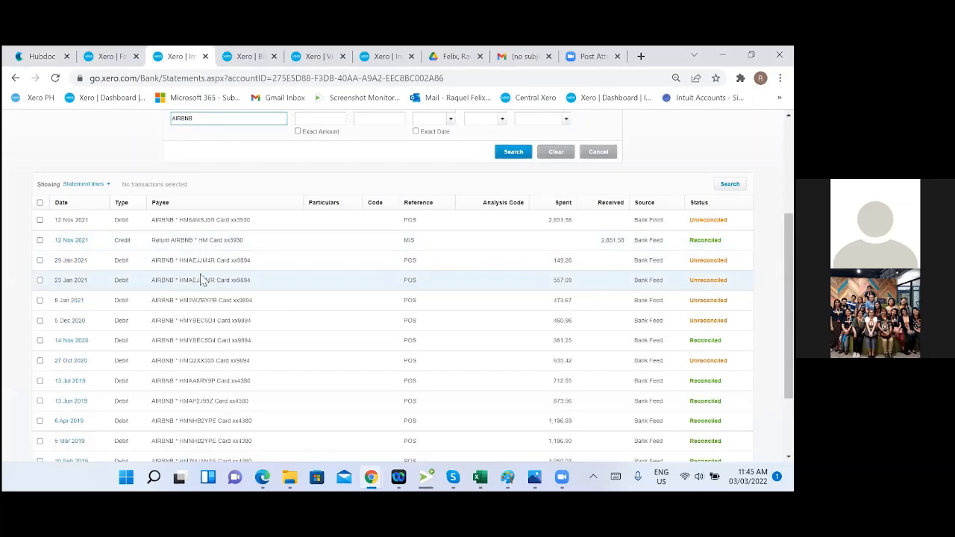
pyautogui.scroll(-2, 214, 312)
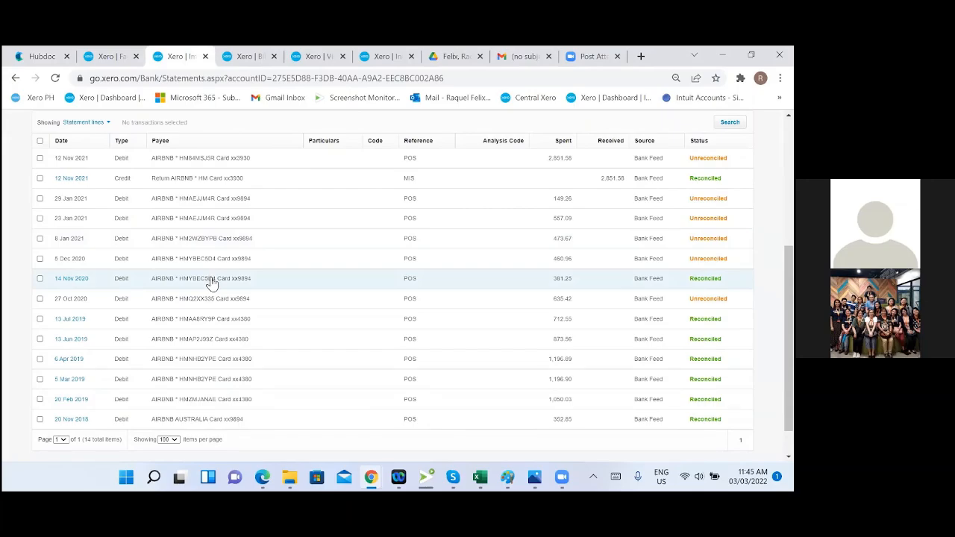
# Step: Open the reconciled 13 Jul 2019 Airbnb statement line in a new tab and bring up its matched payment
pyautogui.rightClick(68, 323)
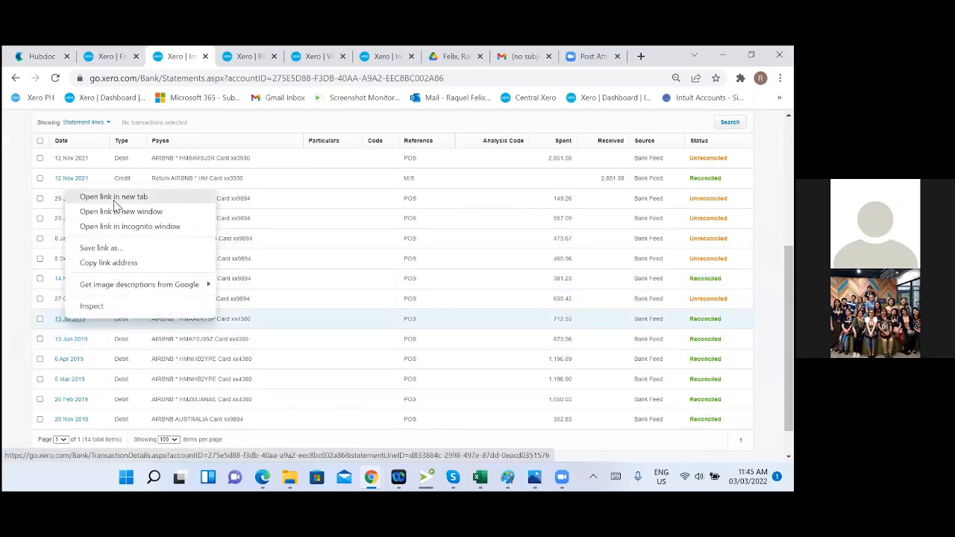
pyautogui.click(118, 197)
pyautogui.click(217, 58)
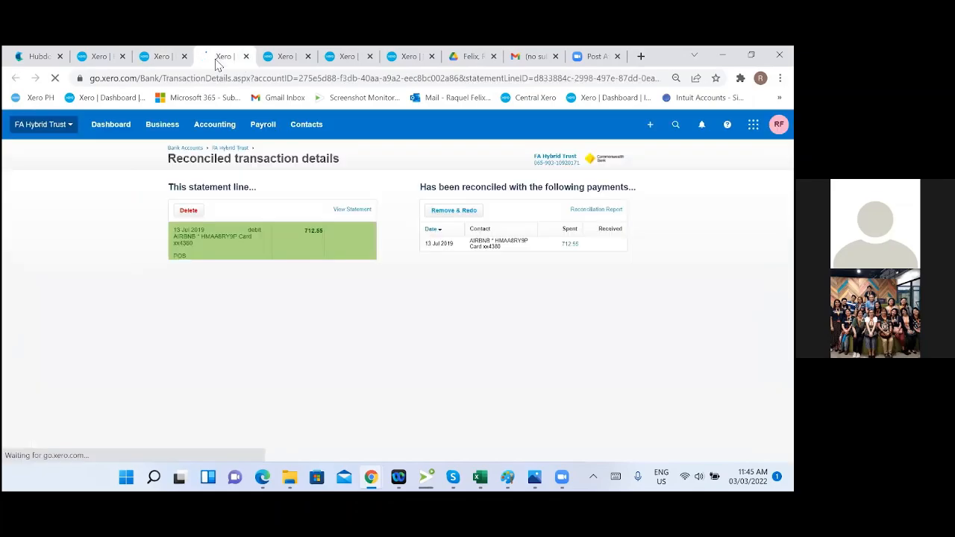
pyautogui.click(284, 59)
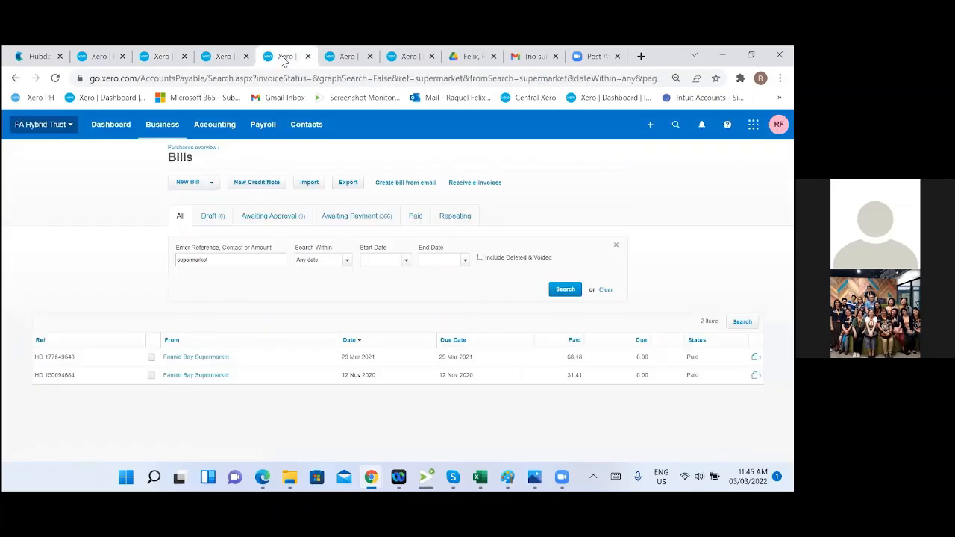
pyautogui.click(226, 61)
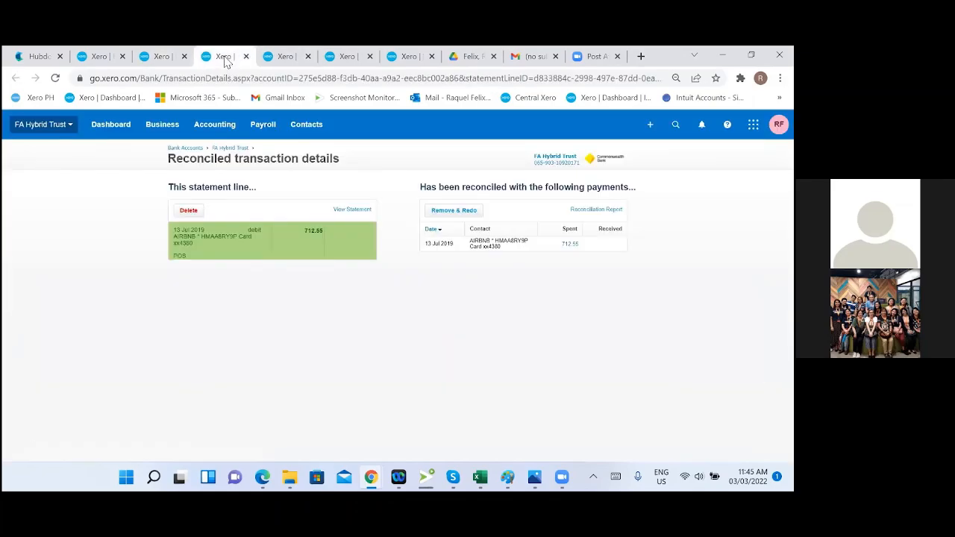
pyautogui.click(501, 244)
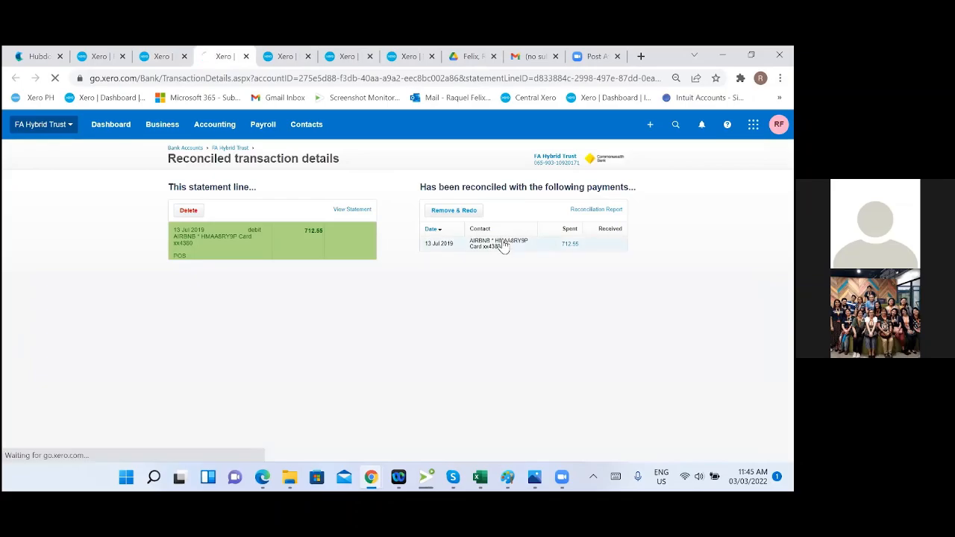
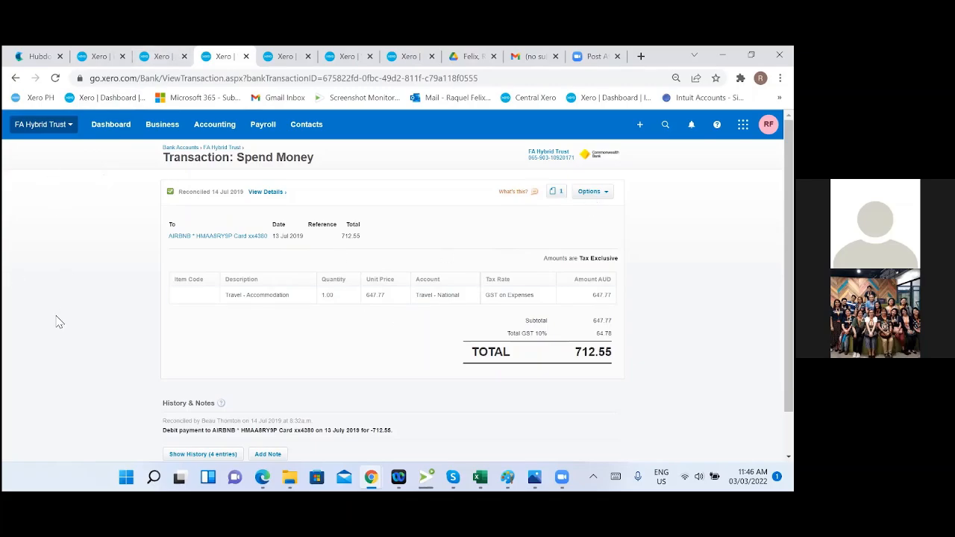
# Step: Review the 13 Jul 2019 Airbnb payment's account and tax coding, close its tab, and return to the statement results
pyautogui.click(166, 56)
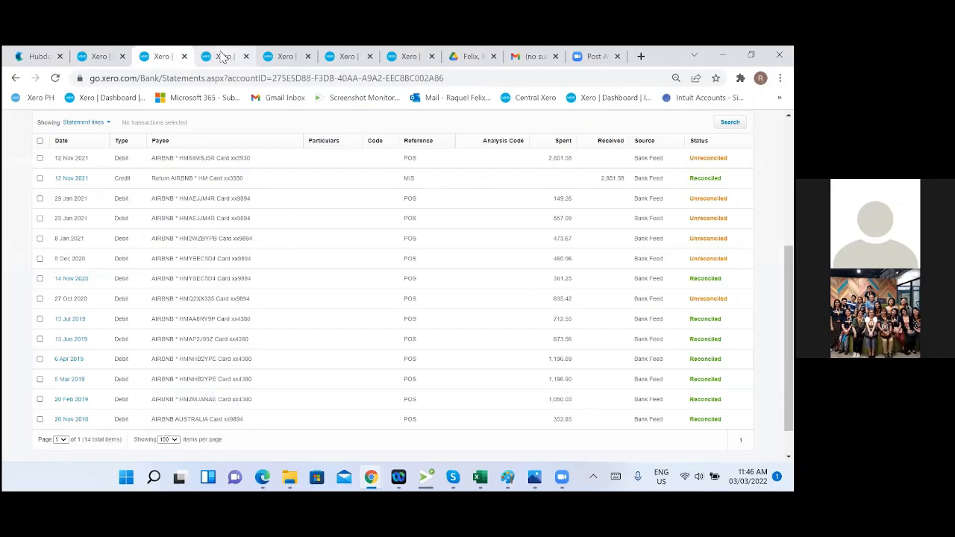
pyautogui.click(222, 58)
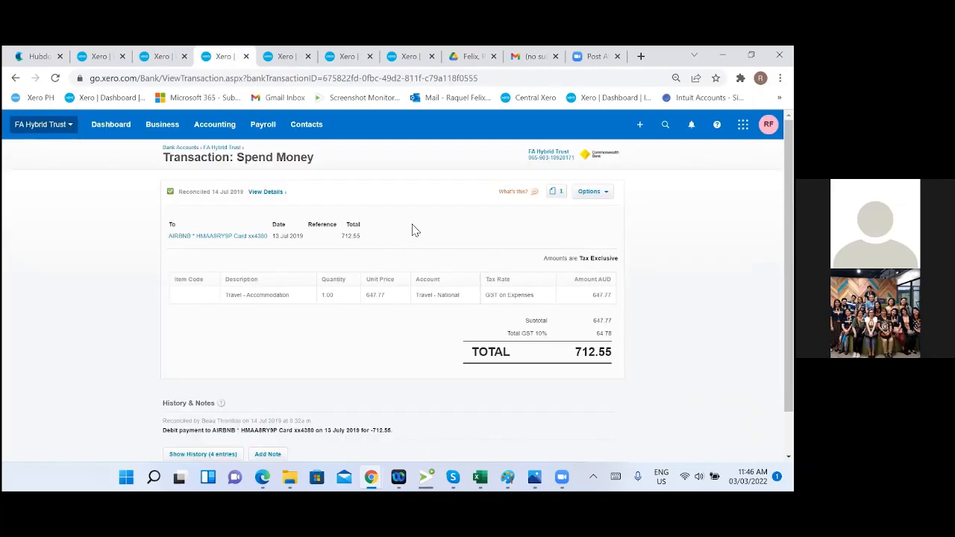
pyautogui.scroll(-2, 422, 248)
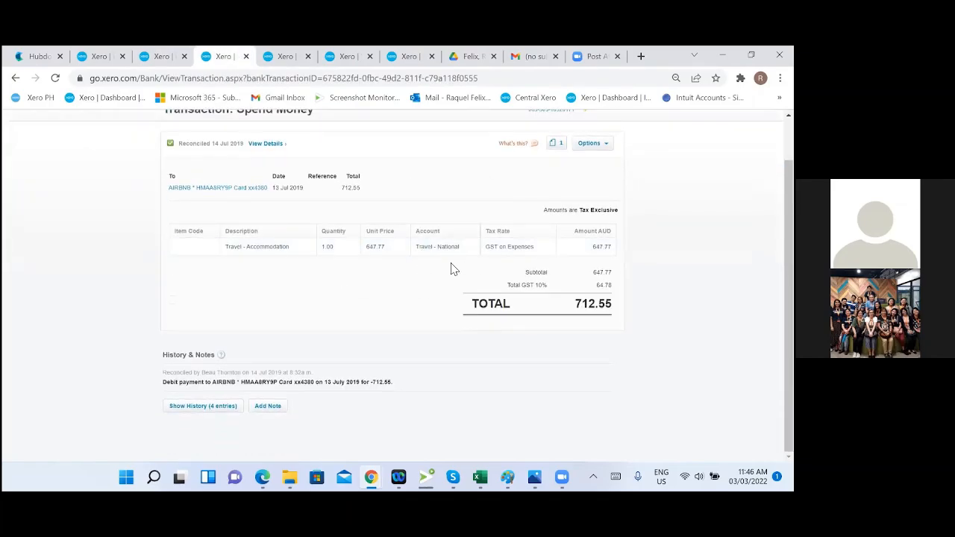
pyautogui.scroll(2, 441, 273)
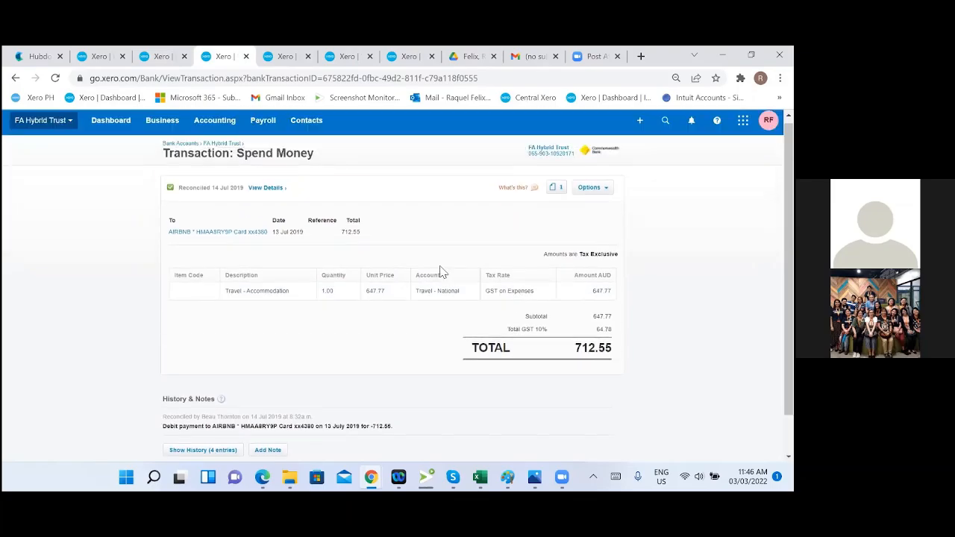
pyautogui.click(247, 56)
pyautogui.click(156, 56)
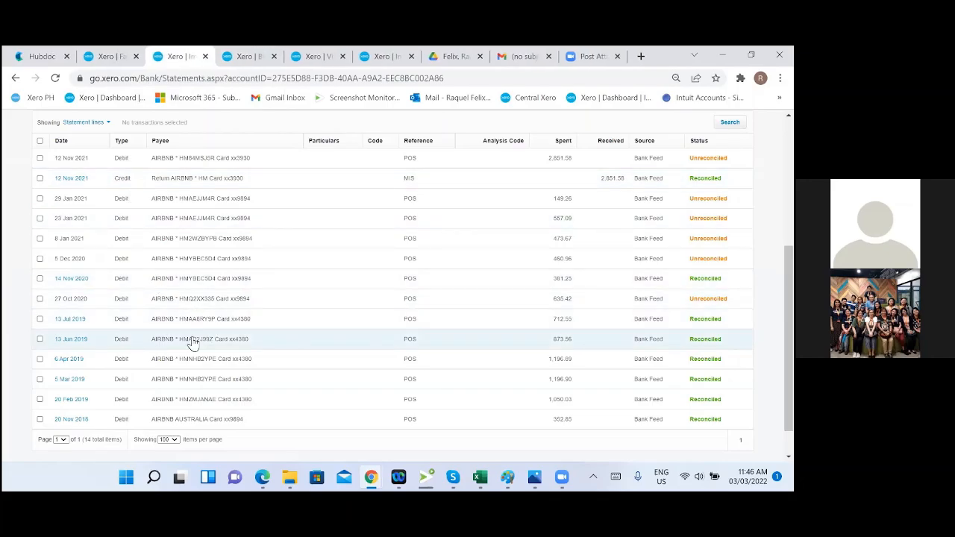
# Step: Open the reconciled 13 Jun 2019 Airbnb line in a new tab and view its spend money transaction
pyautogui.rightClick(67, 342)
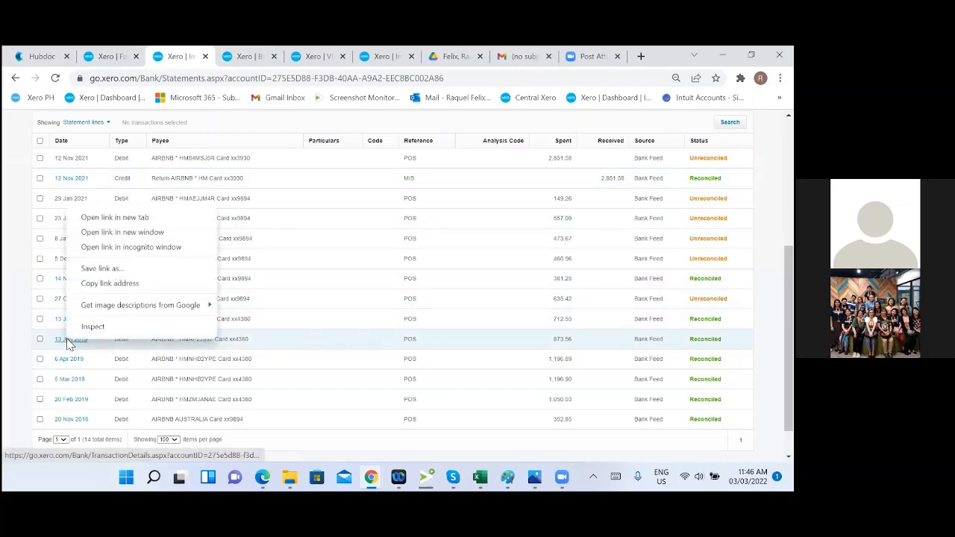
pyautogui.click(94, 218)
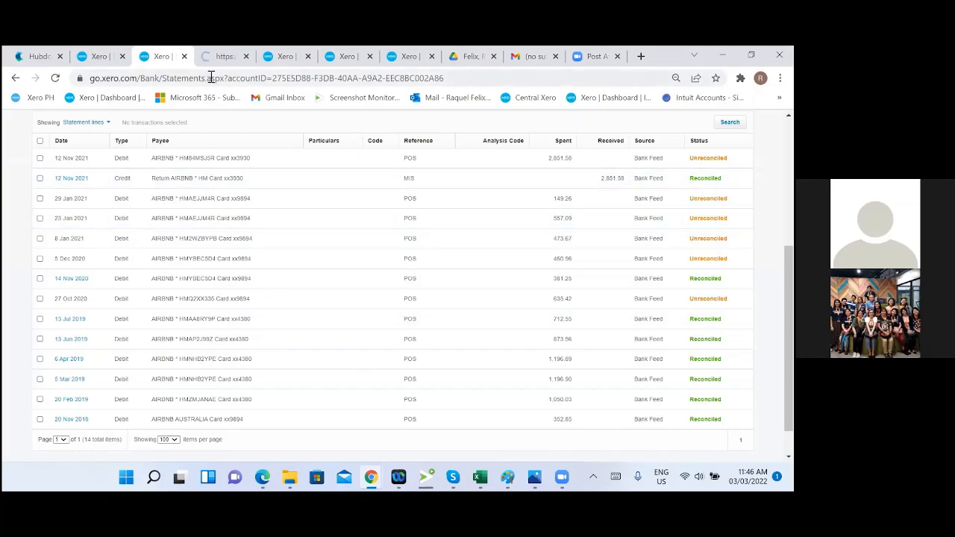
pyautogui.click(224, 57)
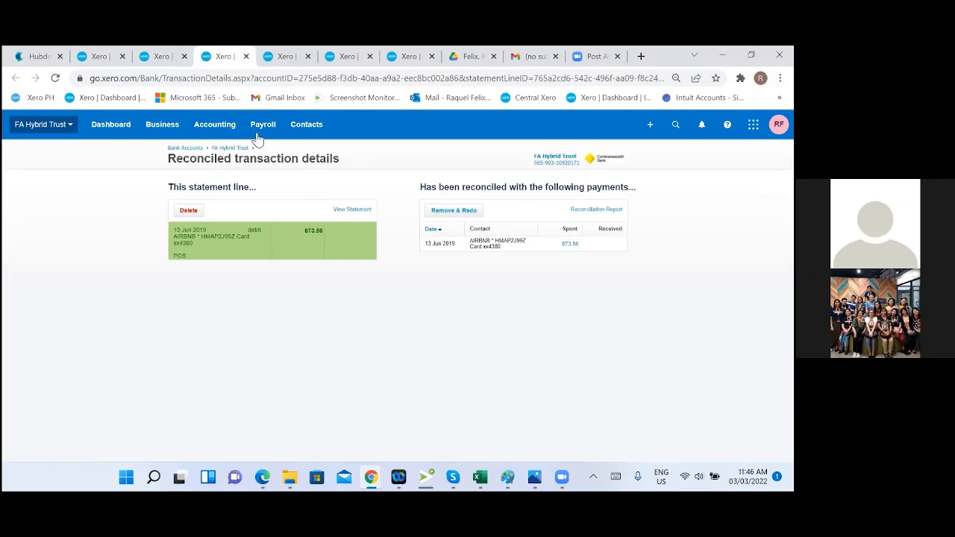
pyautogui.click(160, 58)
pyautogui.click(222, 56)
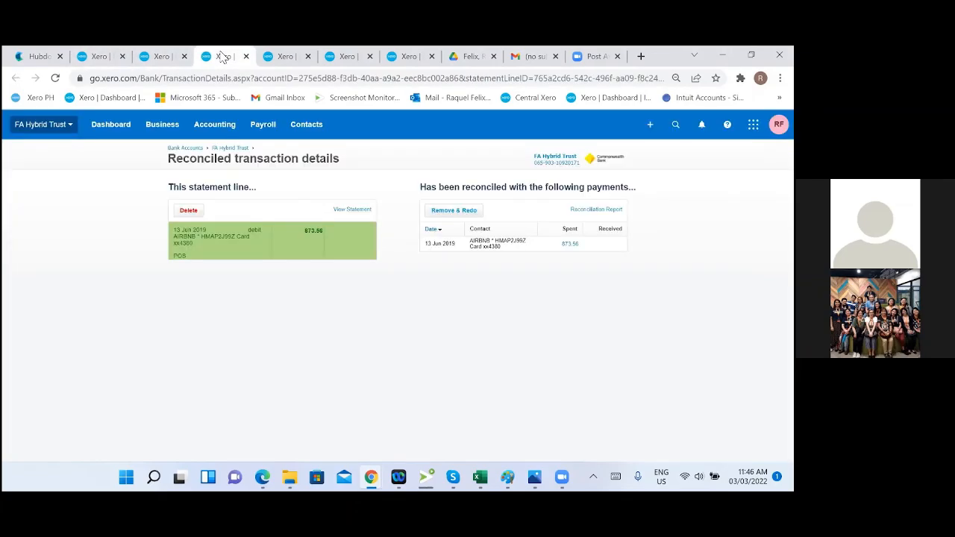
pyautogui.click(473, 250)
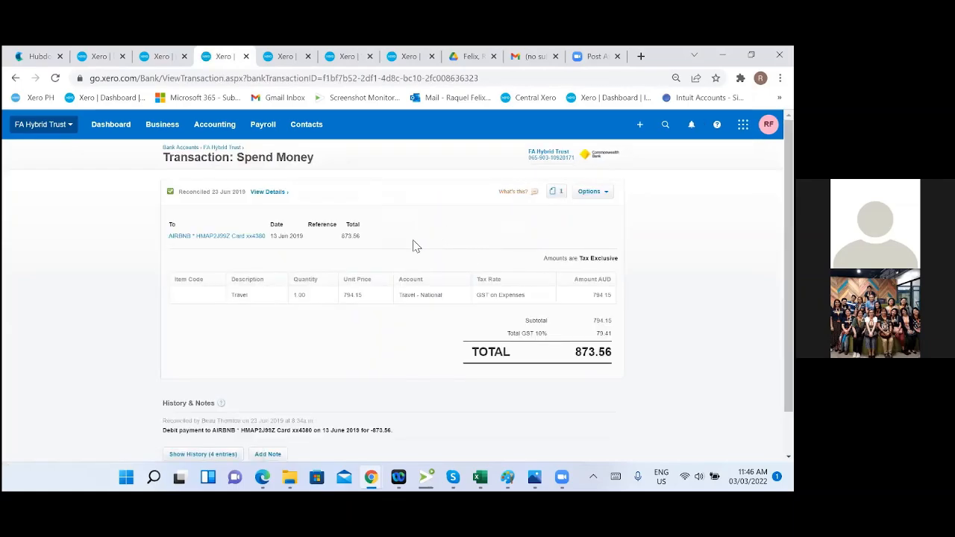
# Step: Preview the receipt "AirBNB - 873.56 - 16.6.19.jpg" attached to the transaction, then close the preview
pyautogui.click(558, 191)
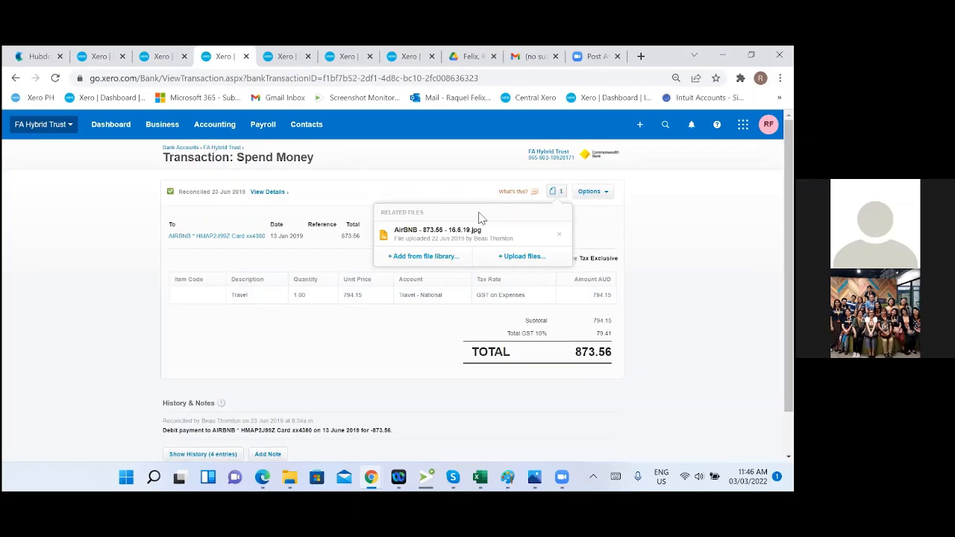
pyautogui.click(464, 230)
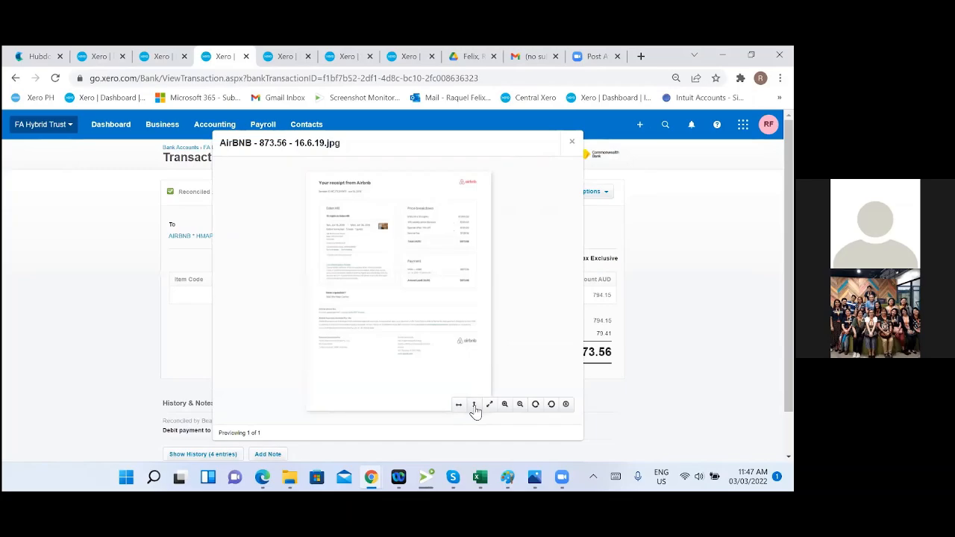
pyautogui.click(569, 143)
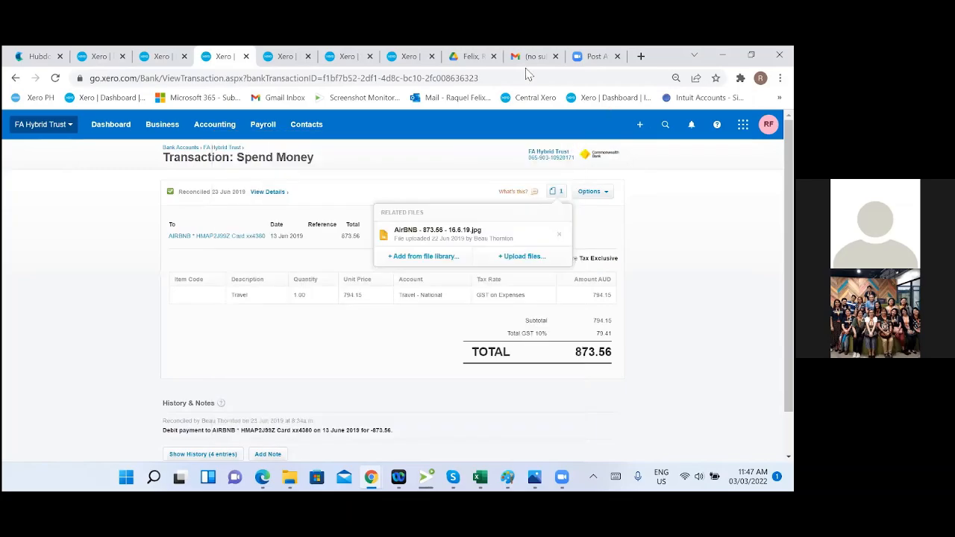
# Step: Switch to Hubdoc and search the documents for "airbnb" in place of 147.27
pyautogui.click(33, 57)
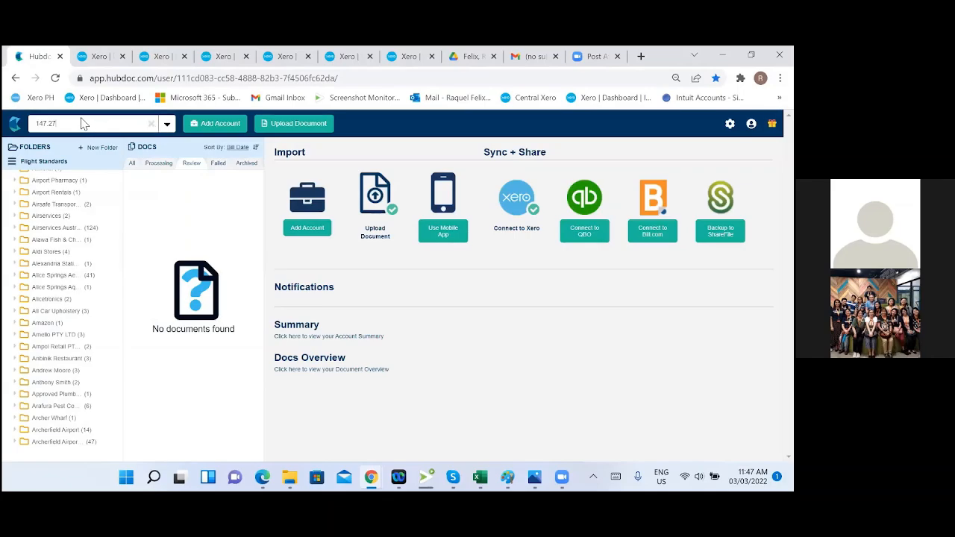
pyautogui.click(151, 124)
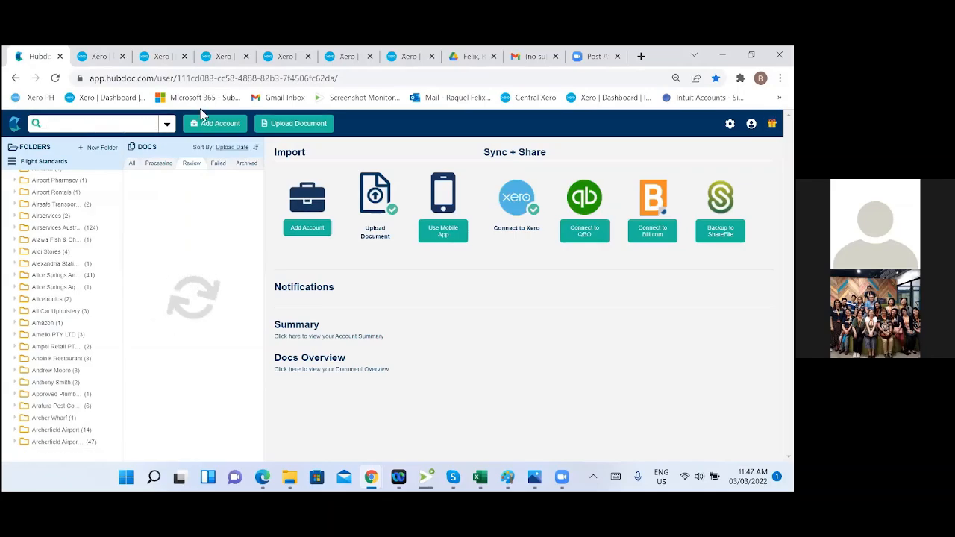
pyautogui.write('airbnb')
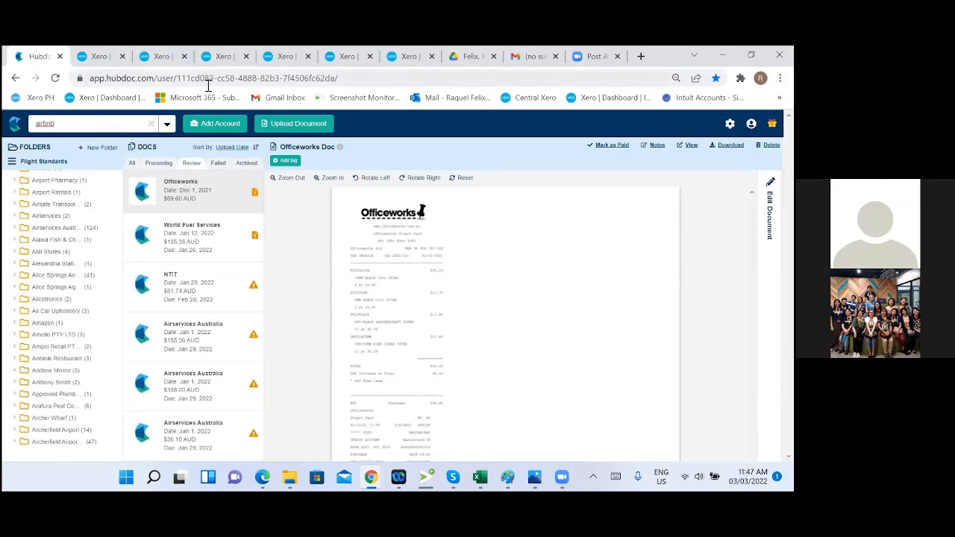
pyautogui.press('Return')
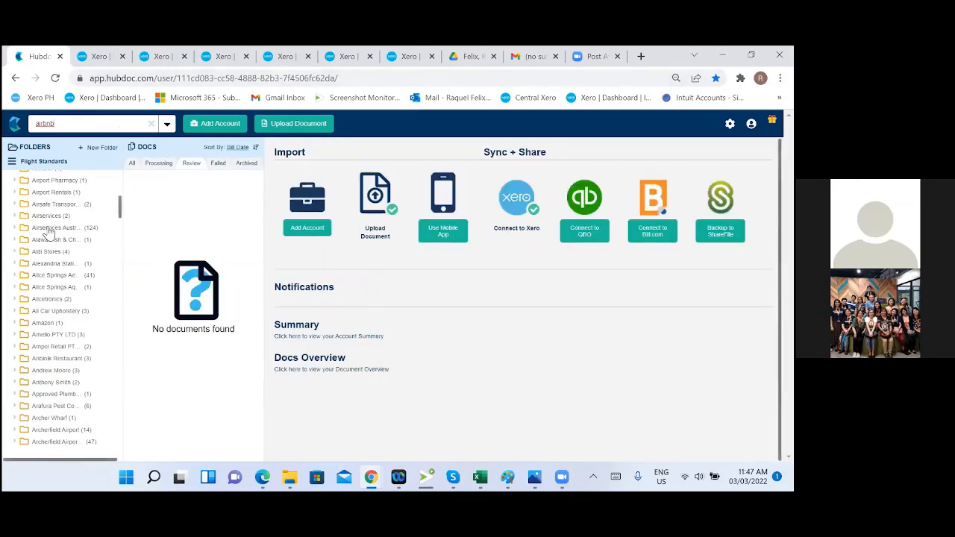
# Step: Open Hubdoc's Airbnb folder, show documents of every status, and check the amount paid on the Airbnb receipt
pyautogui.scroll(5, 52, 239)
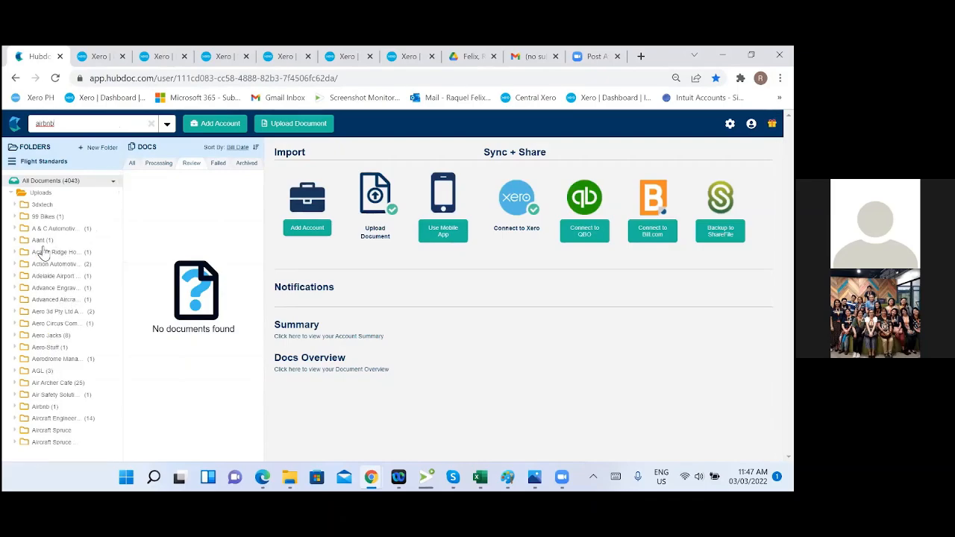
pyautogui.scroll(-3, 75, 246)
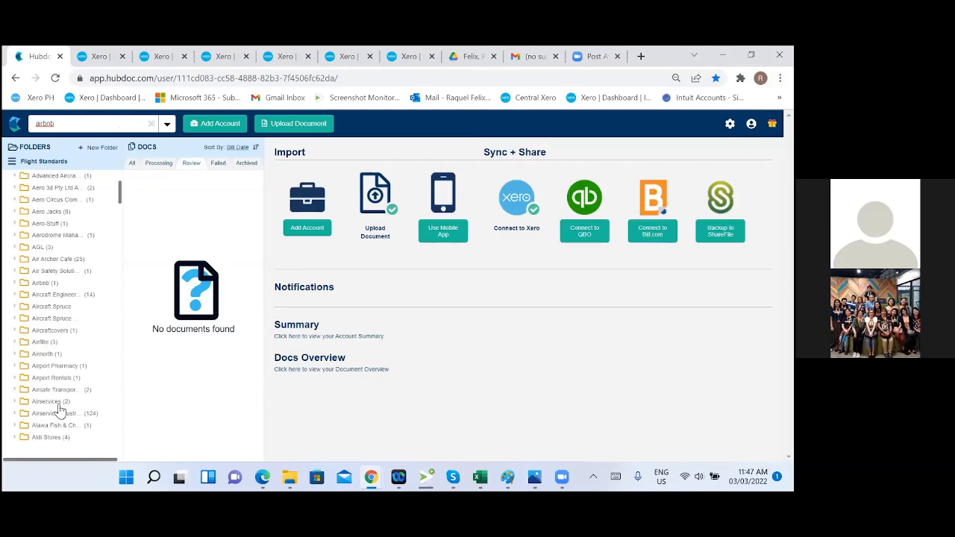
pyautogui.click(37, 285)
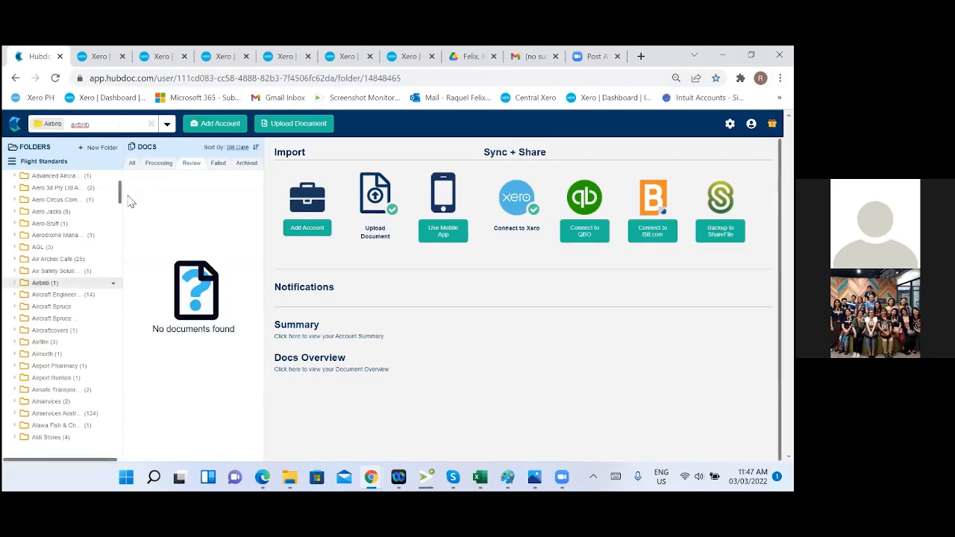
pyautogui.click(133, 165)
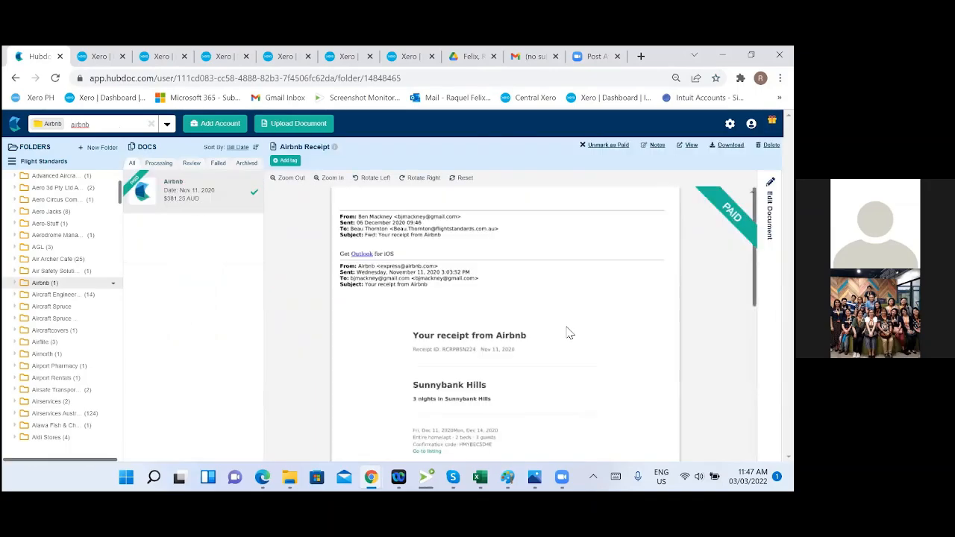
pyautogui.scroll(-5, 567, 333)
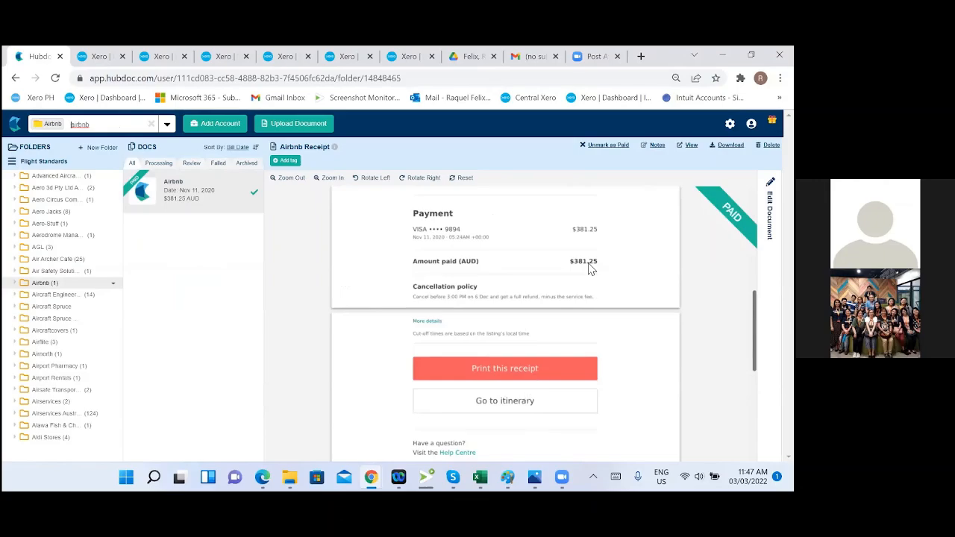
# Step: Switch back to Xero, check the receipt's amount against the Airbnb statement lines, and return to the cash coding list
pyautogui.click(94, 59)
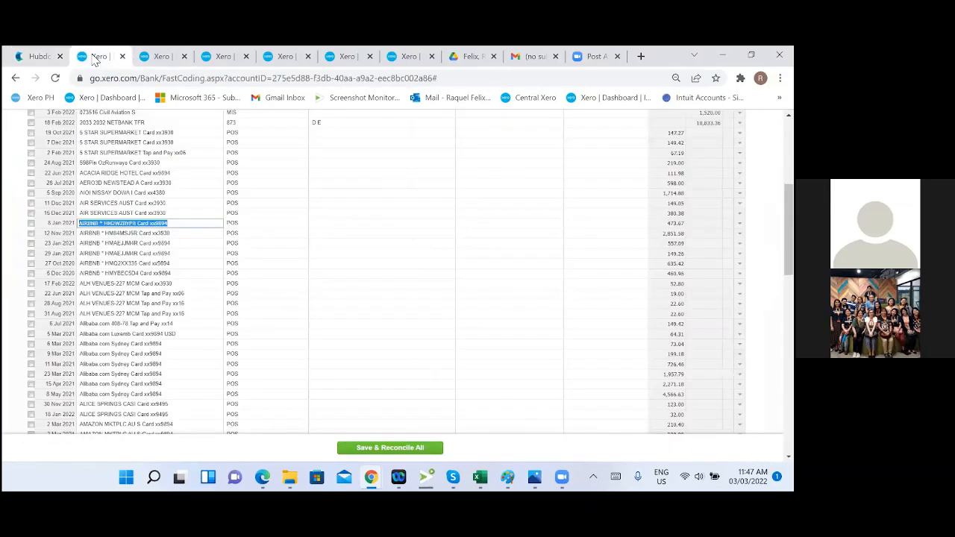
pyautogui.click(156, 60)
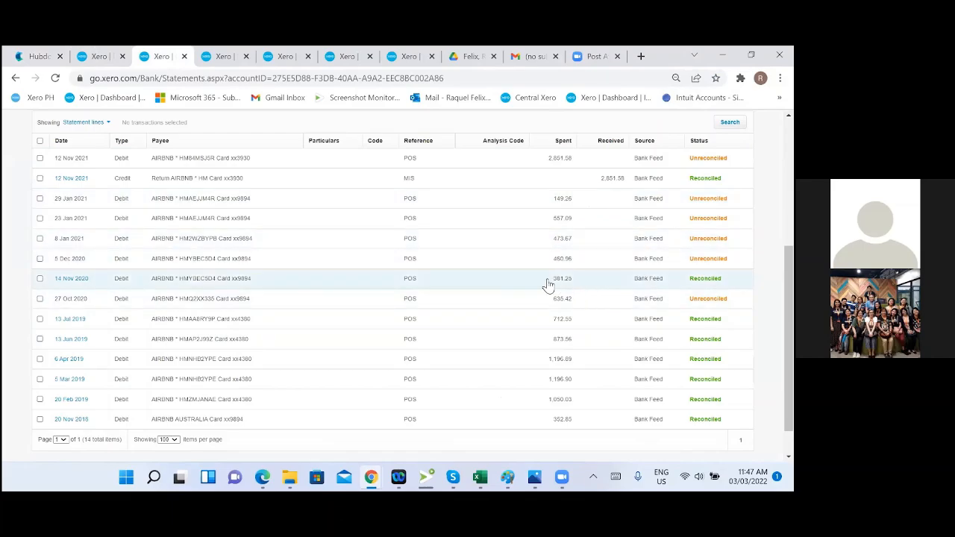
pyautogui.click(96, 57)
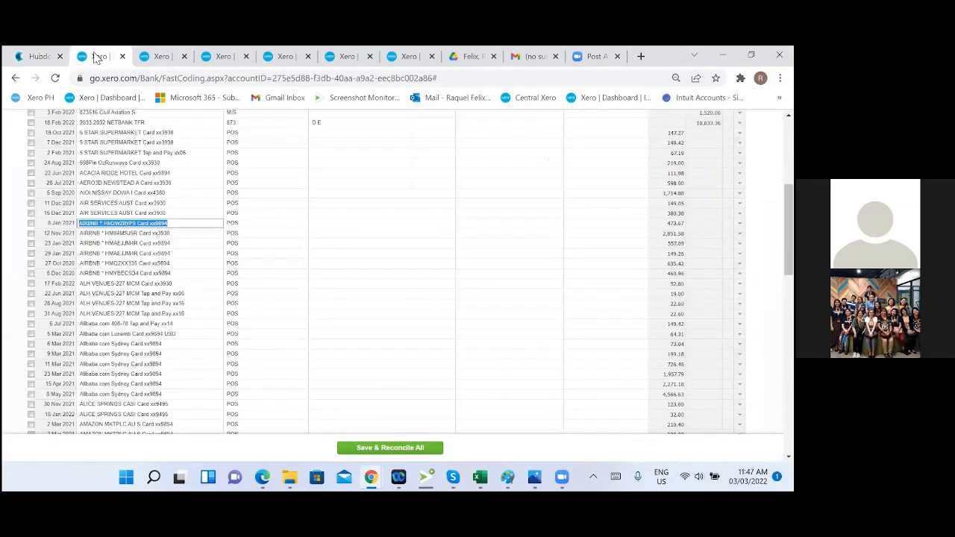
# Step: Select the six Airbnb statement lines and code them all to account 493 - Travel - National
pyautogui.click(422, 249)
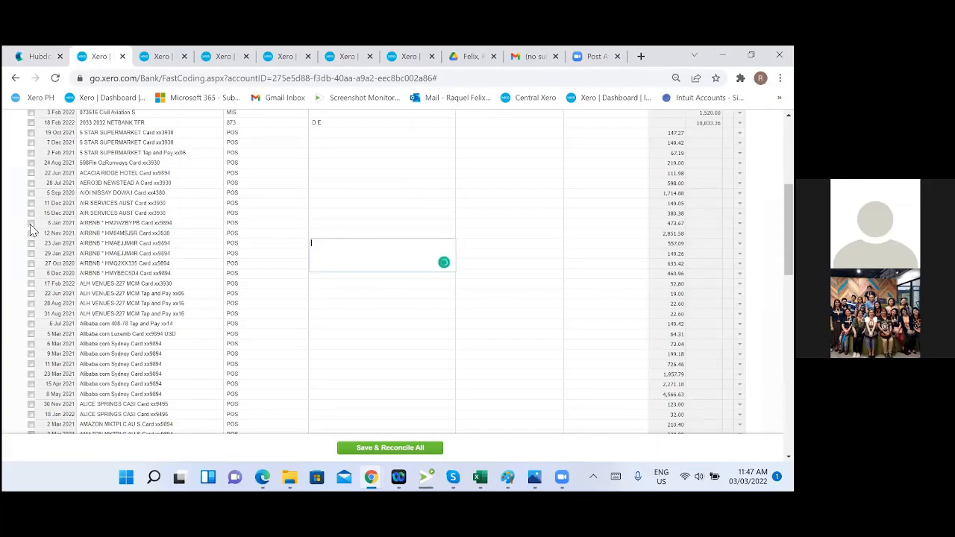
pyautogui.click(31, 223)
pyautogui.click(30, 233)
pyautogui.click(30, 243)
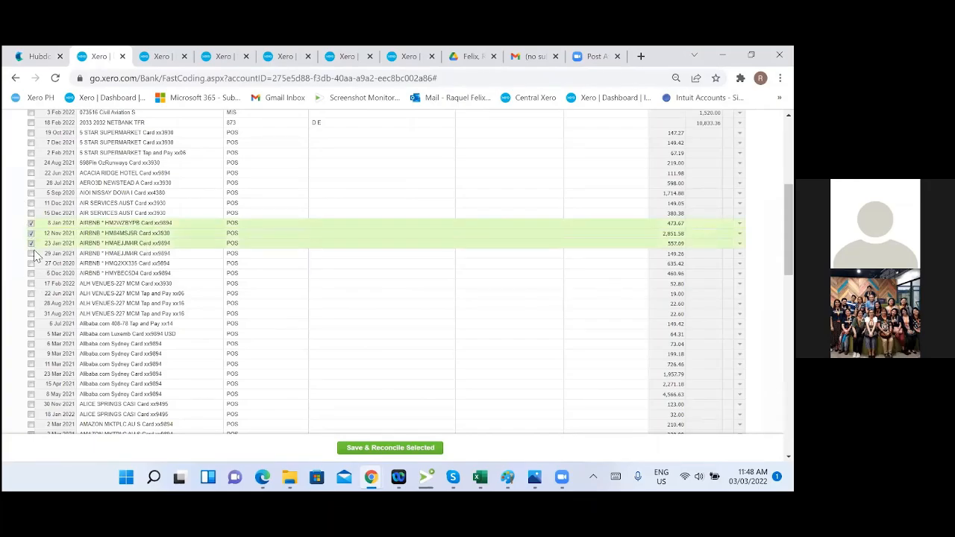
pyautogui.click(31, 254)
pyautogui.click(31, 263)
pyautogui.click(31, 274)
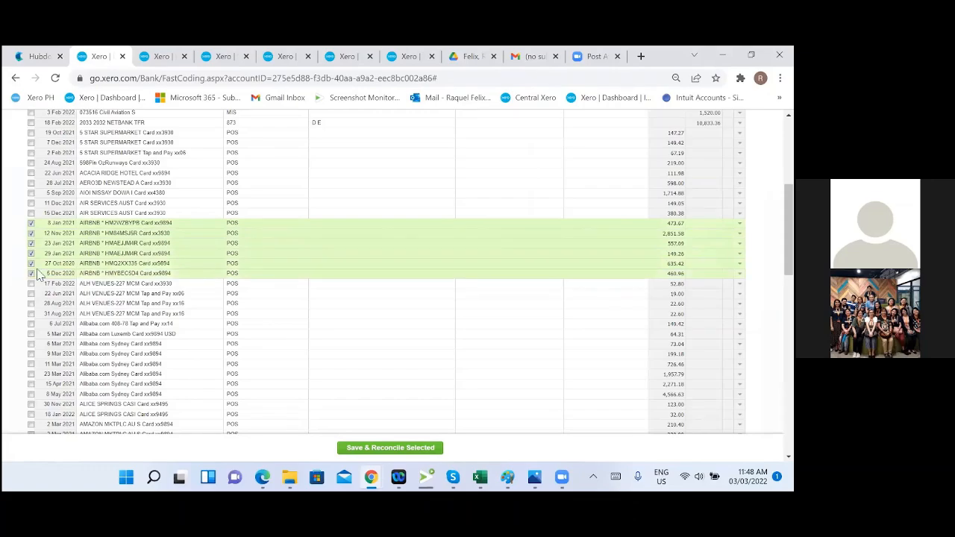
pyautogui.click(538, 225)
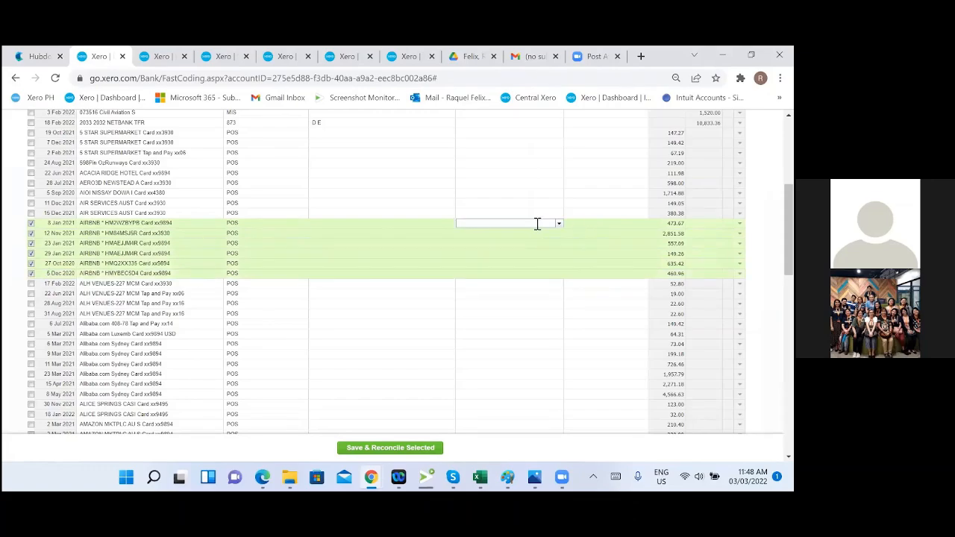
pyautogui.write('travel')
pyautogui.click(512, 234)
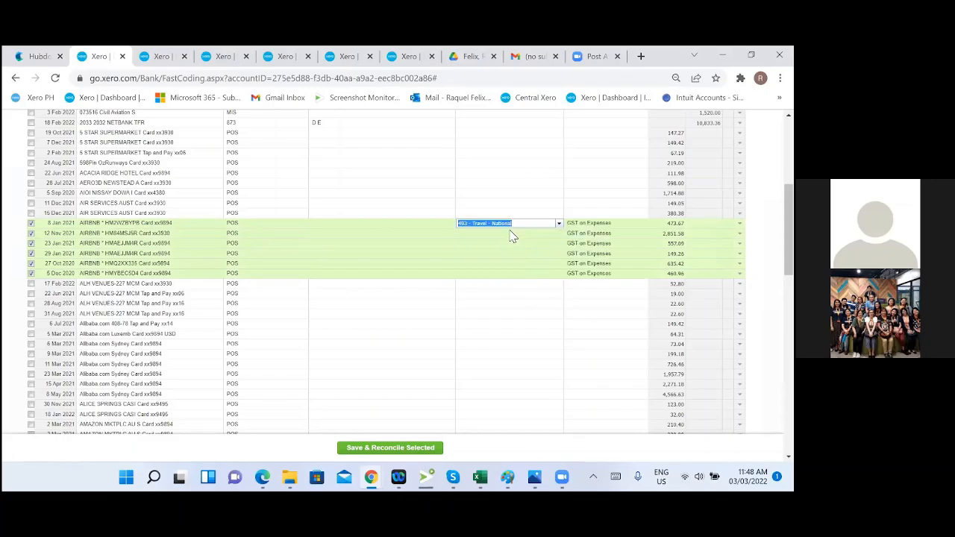
pyautogui.click(609, 224)
pyautogui.click(556, 314)
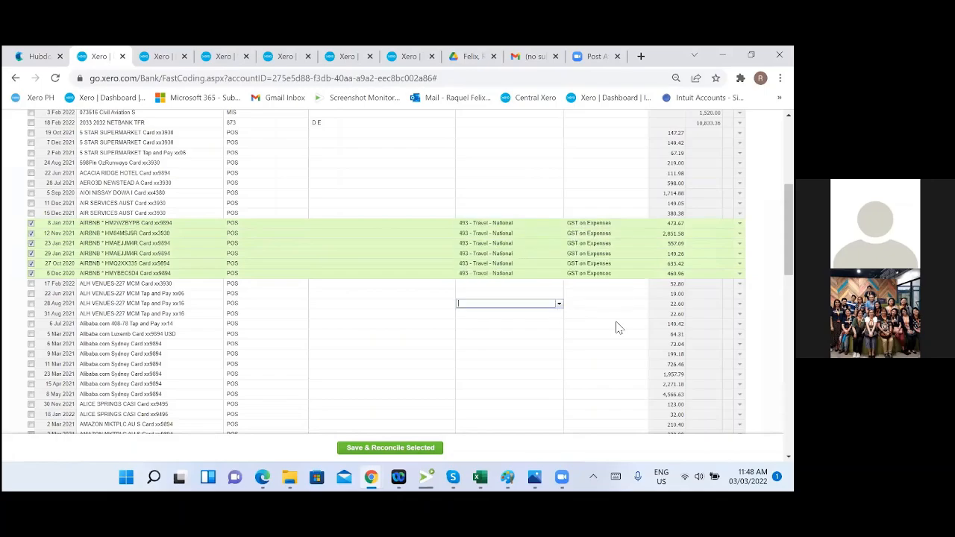
# Step: Save and reconcile the selected Airbnb lines and dismiss the completion notice
pyautogui.click(594, 323)
pyautogui.click(523, 317)
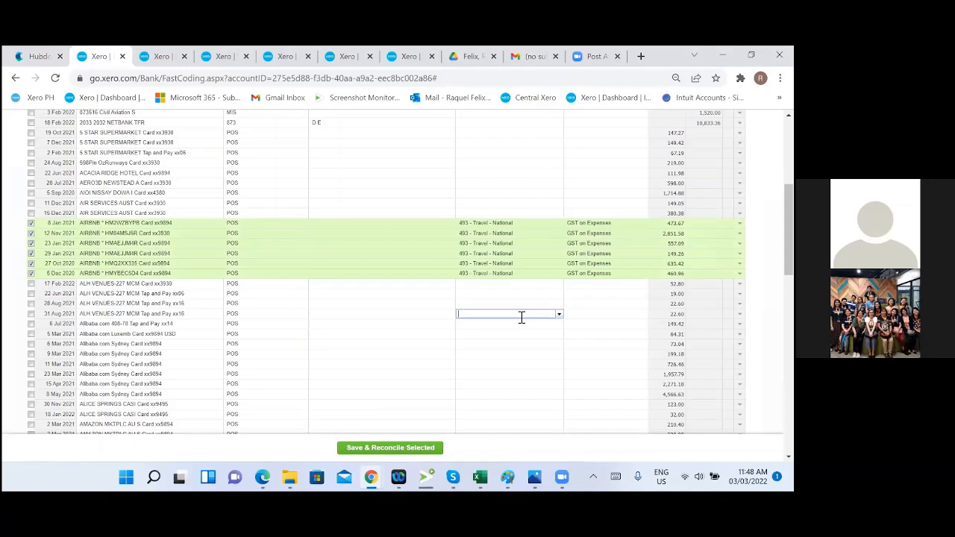
pyautogui.click(559, 326)
pyautogui.click(545, 344)
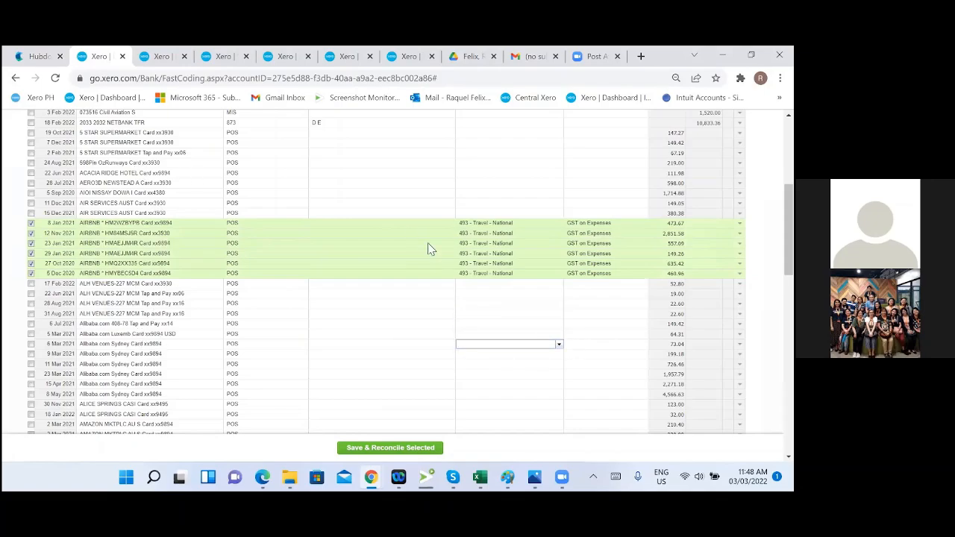
pyautogui.click(398, 448)
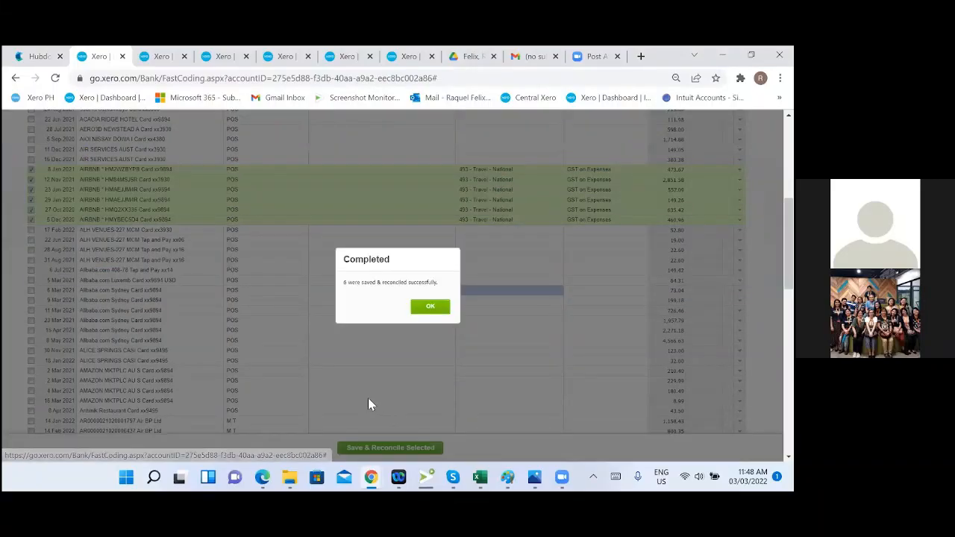
pyautogui.click(439, 311)
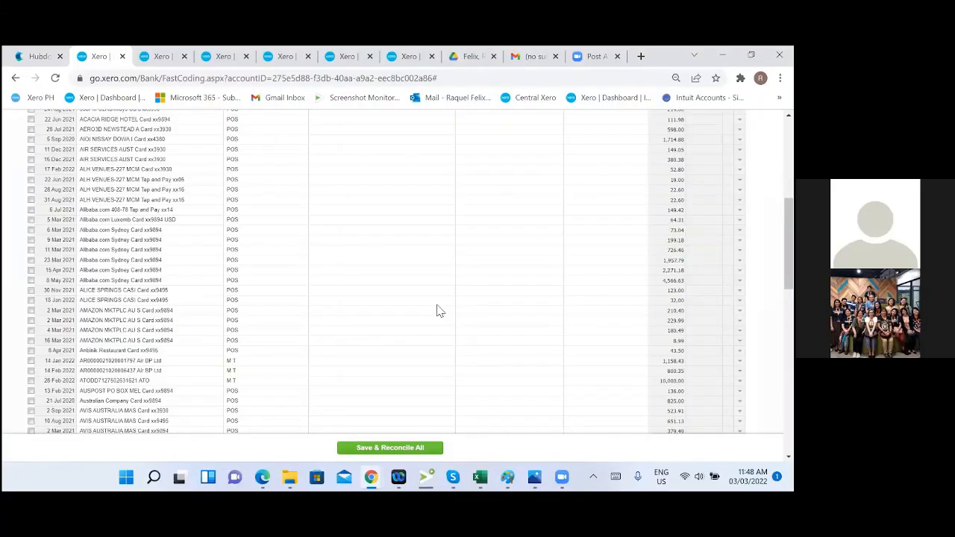
# Step: Copy "ALH VENUES" from the 17 Feb 2022 cash coding line and search the bank statement lines for it
pyautogui.click(99, 162)
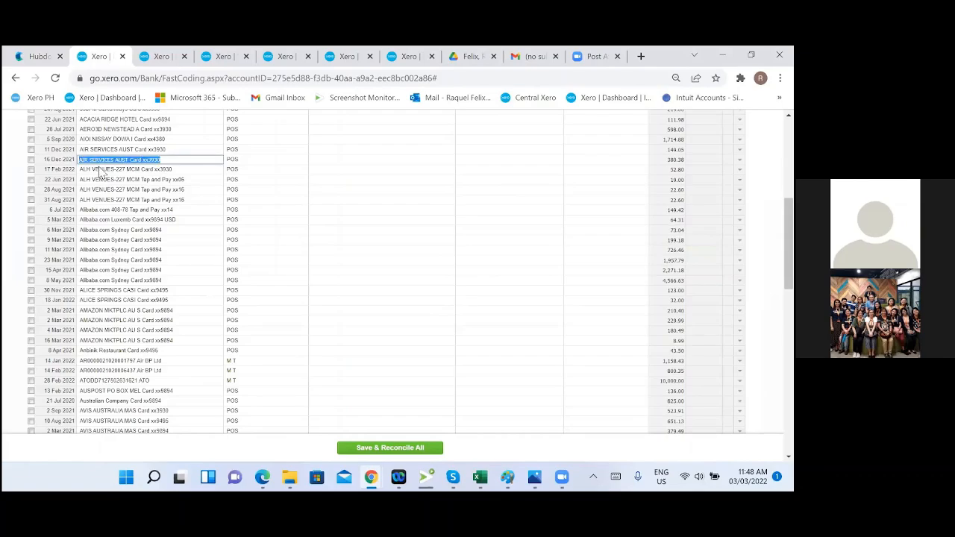
pyautogui.click(109, 169)
pyautogui.click(109, 170)
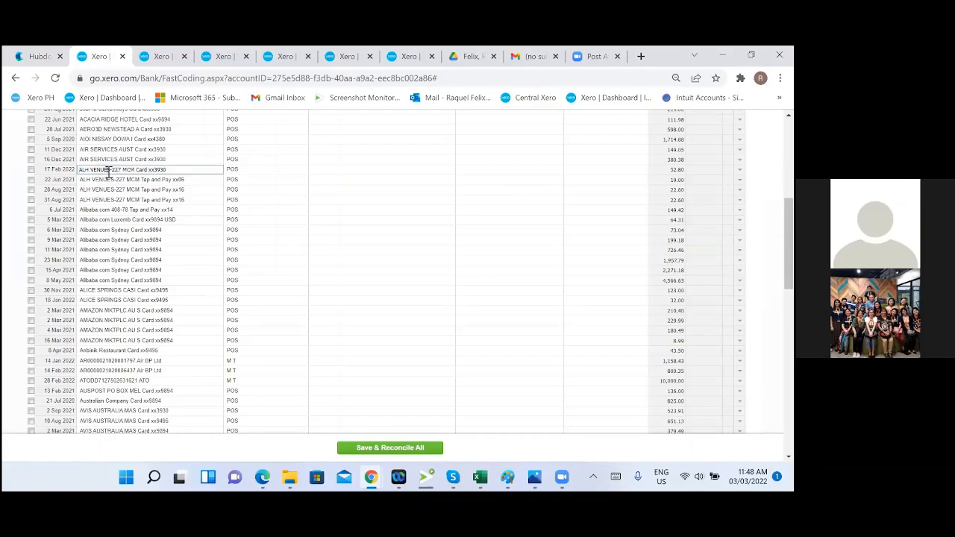
pyautogui.moveTo(111, 171); pyautogui.dragTo(72, 177)
pyautogui.hotkey('ctrl', 'c')
pyautogui.click(159, 60)
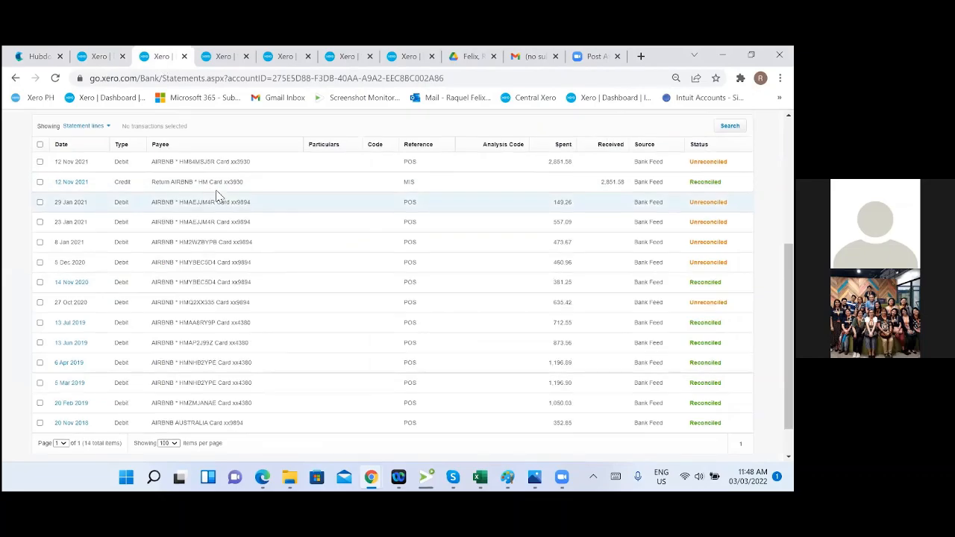
pyautogui.scroll(2, 219, 199)
pyautogui.moveTo(218, 181); pyautogui.dragTo(106, 177)
pyautogui.hotkey('ctrl', 'v')
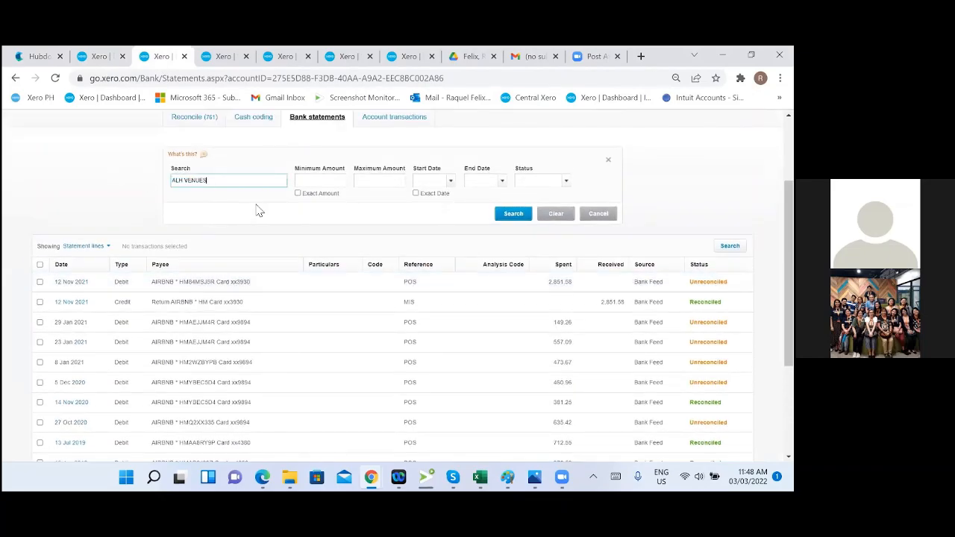
pyautogui.press('Return')
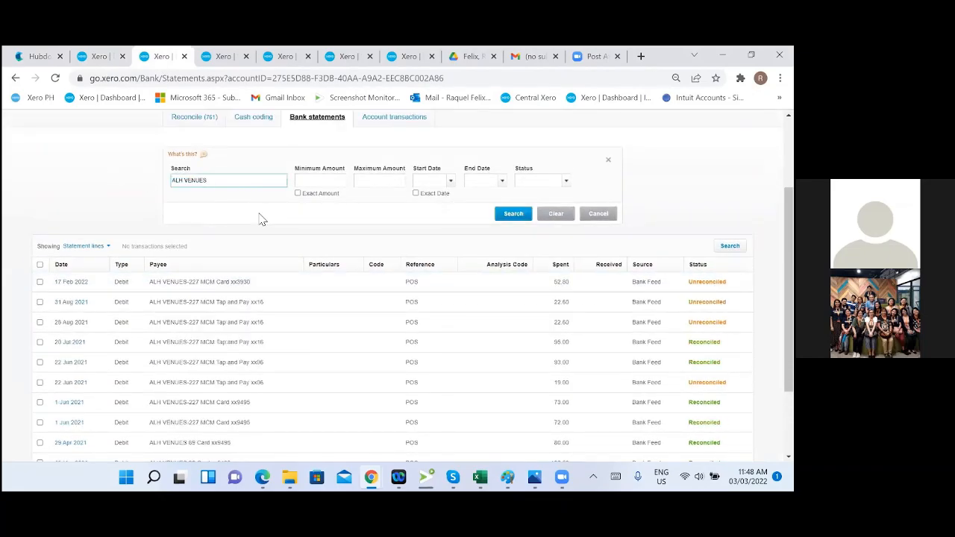
# Step: Open the reconciled 22 Jun 2021 ALH Venues line for 93.00 in a new tab and follow its payment to the linked bill
pyautogui.scroll(-3, 288, 292)
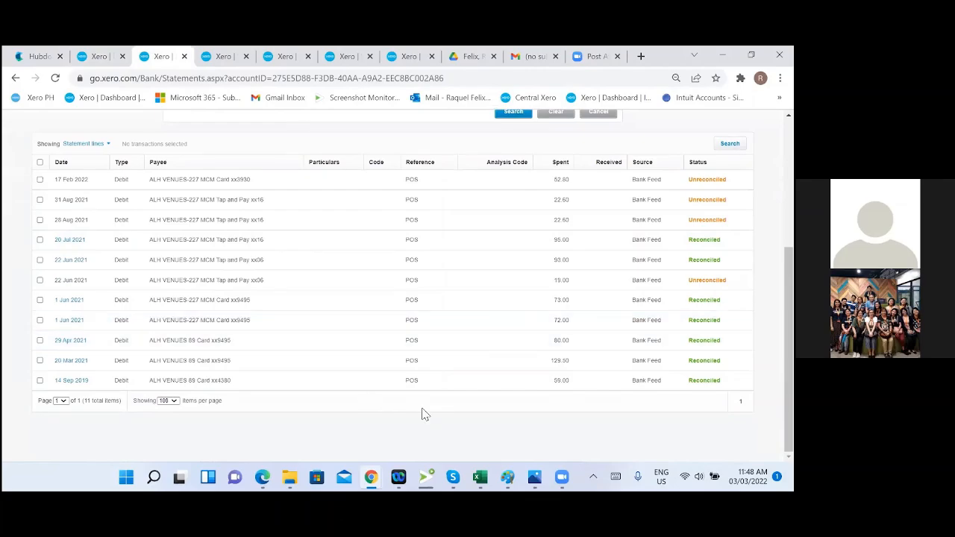
pyautogui.rightClick(77, 263)
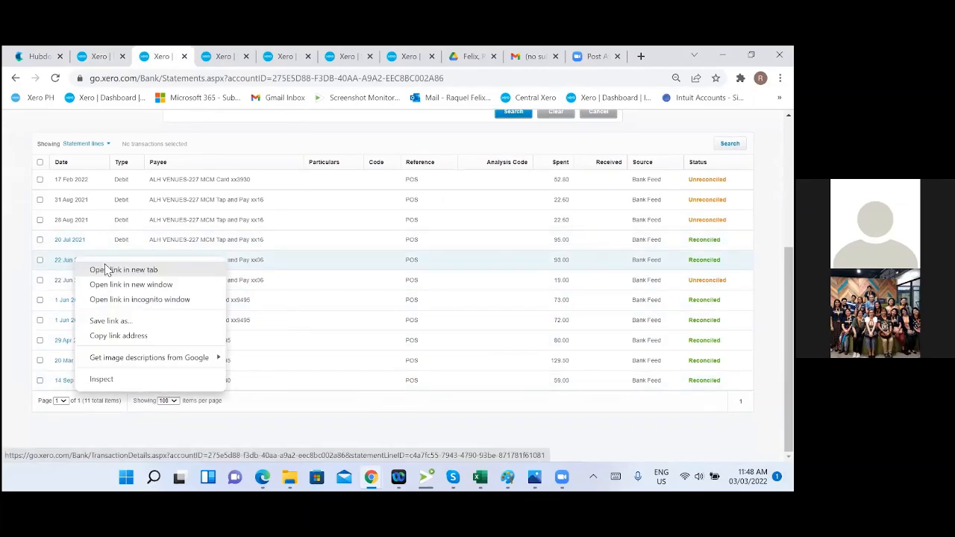
pyautogui.click(106, 267)
pyautogui.click(189, 53)
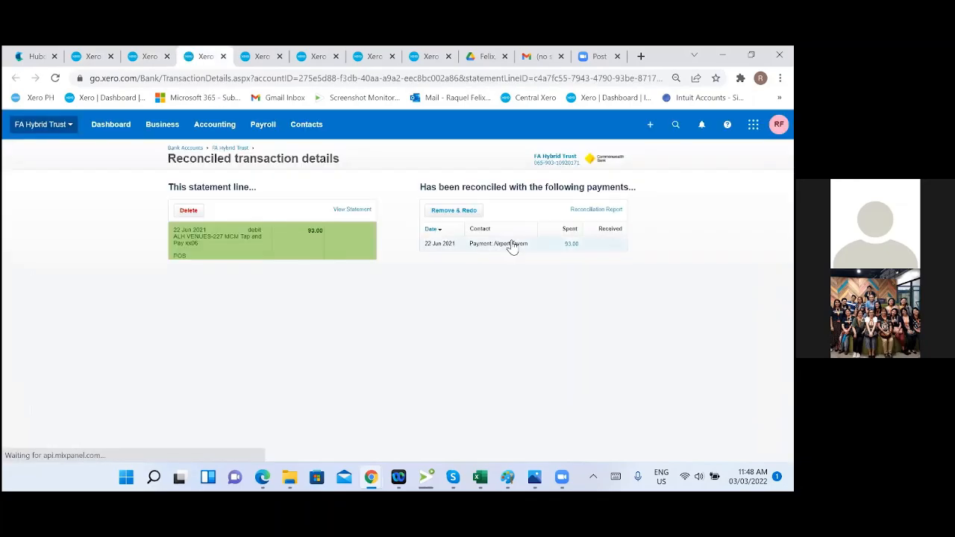
pyautogui.click(515, 246)
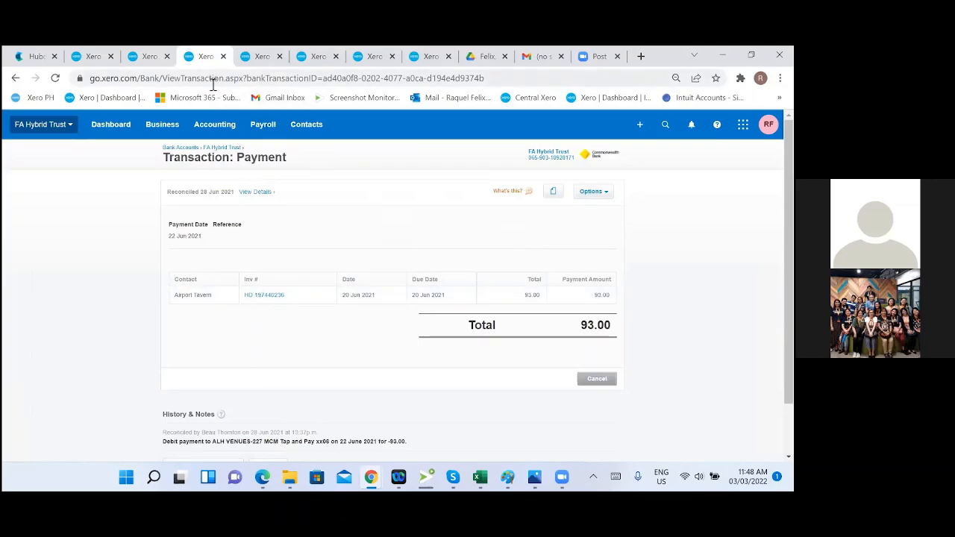
pyautogui.click(260, 297)
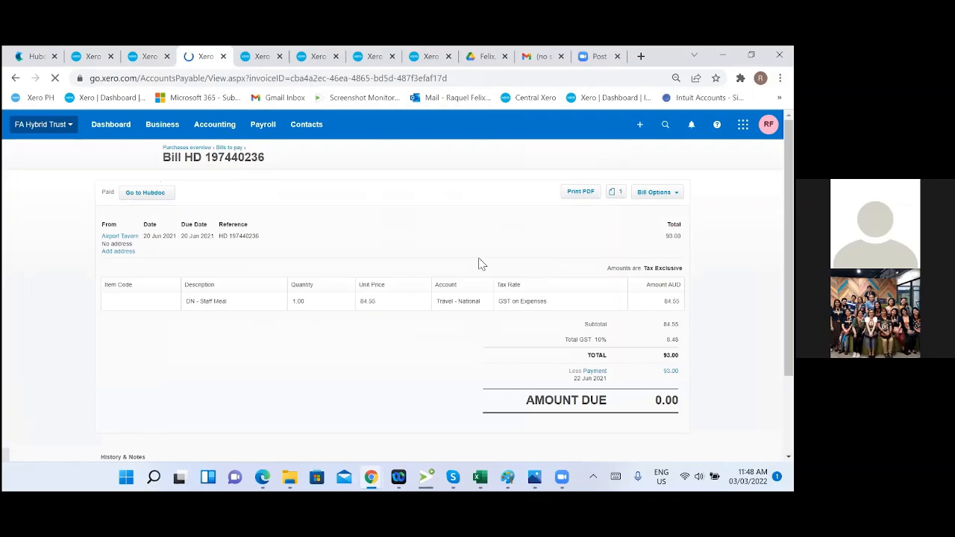
# Step: Preview the bill's attached receipt "Airport_Tavern_2021-06-20_93.00.jpg" enlarged, then close the preview
pyautogui.click(619, 195)
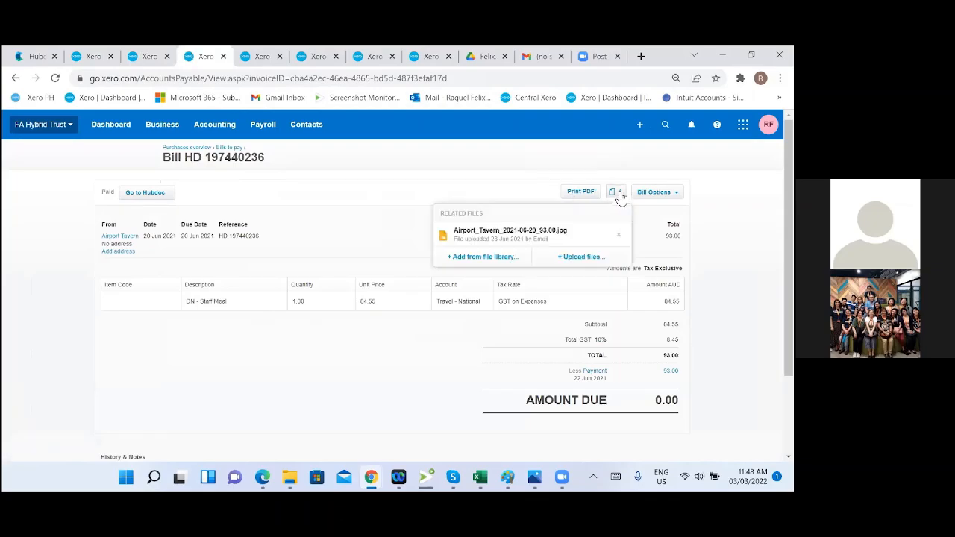
pyautogui.click(506, 233)
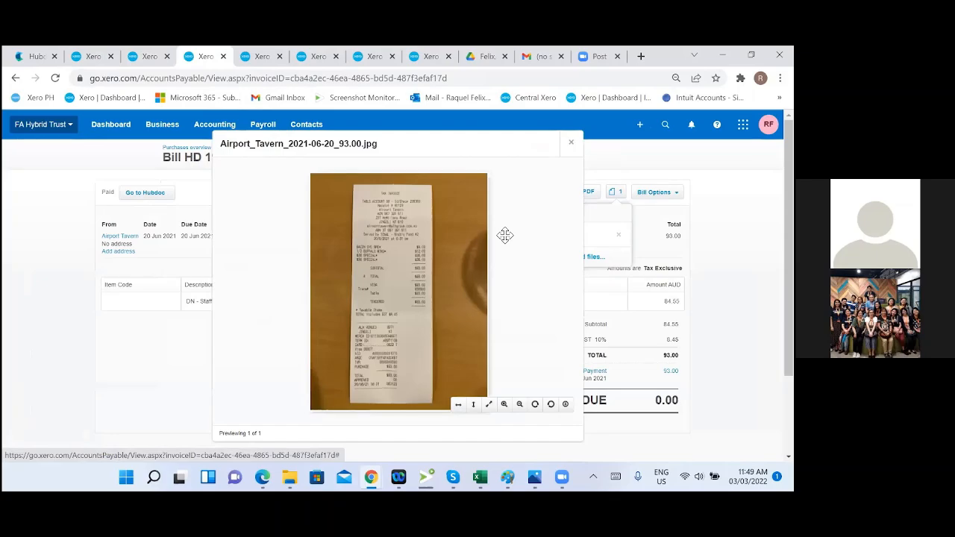
pyautogui.click(504, 405)
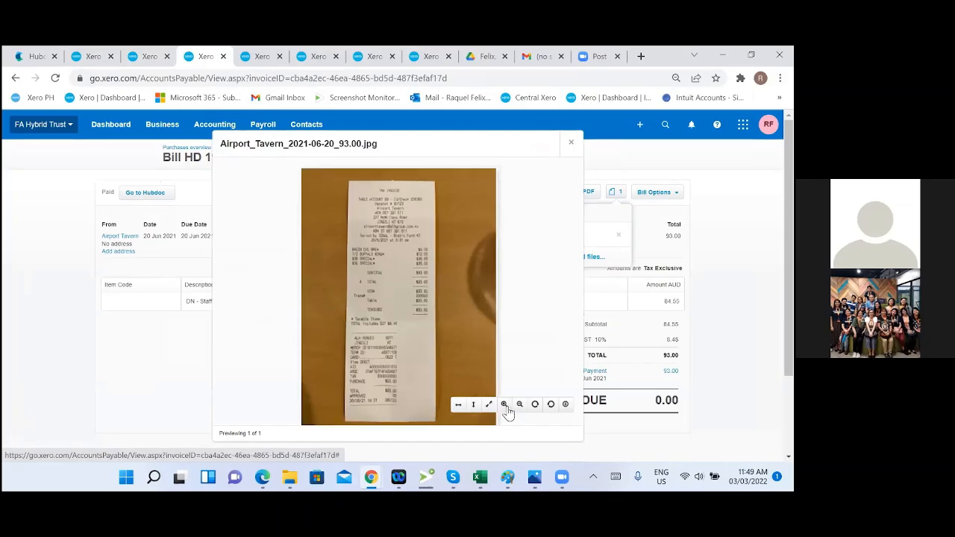
pyautogui.click(504, 404)
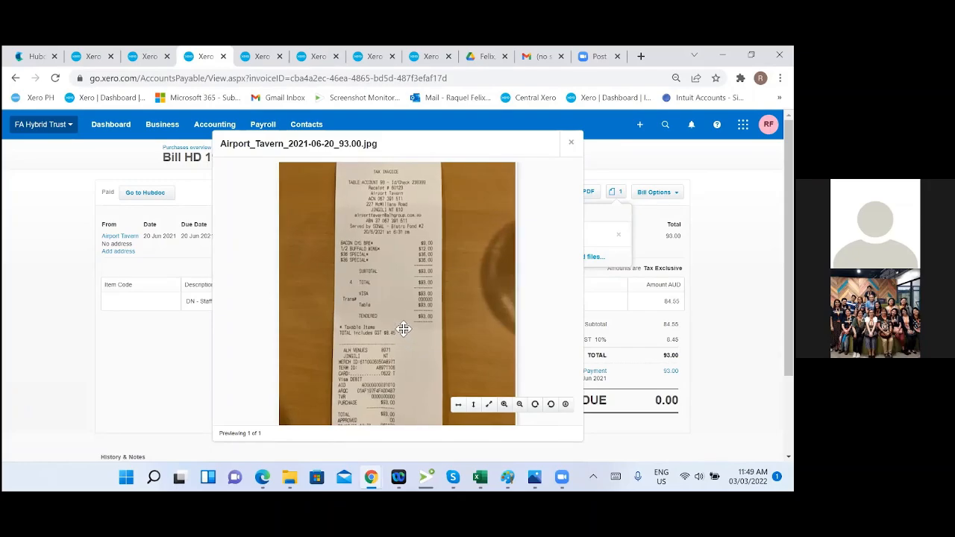
pyautogui.moveTo(401, 331)
pyautogui.mouseDown()
pyautogui.moveTo(392, 239)
pyautogui.moveTo(385, 335)
pyautogui.mouseUp()
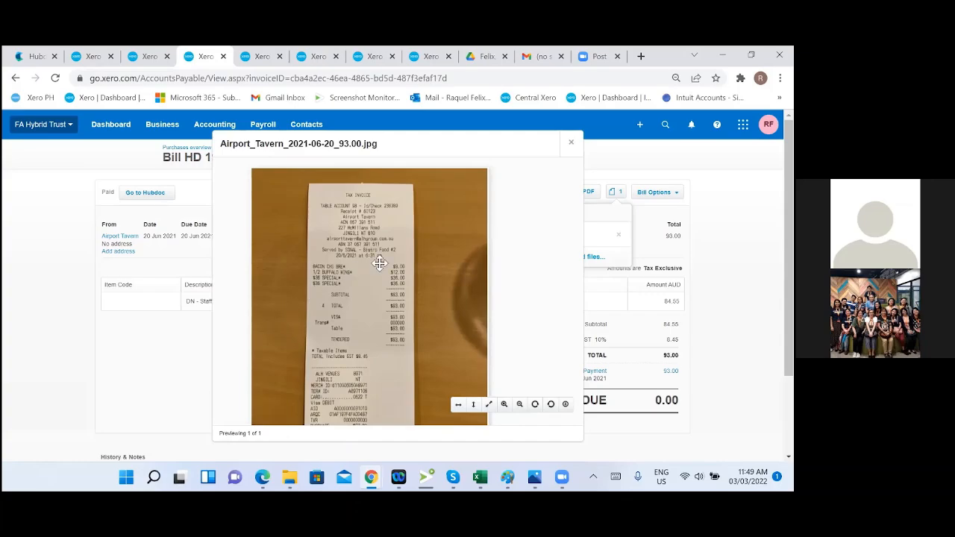
pyautogui.click(571, 144)
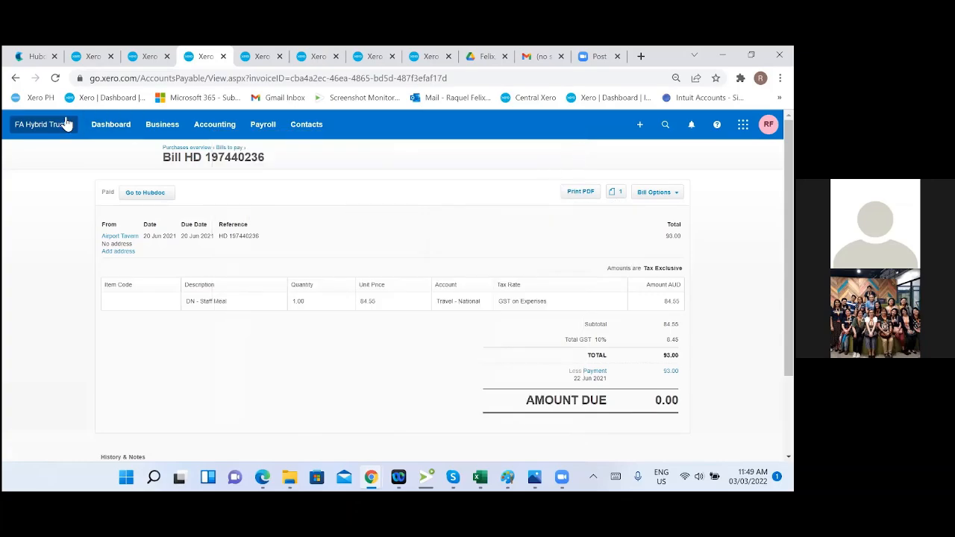
# Step: Switch to Hubdoc and search all documents for "airport tavern" in place of airbnb
pyautogui.click(34, 57)
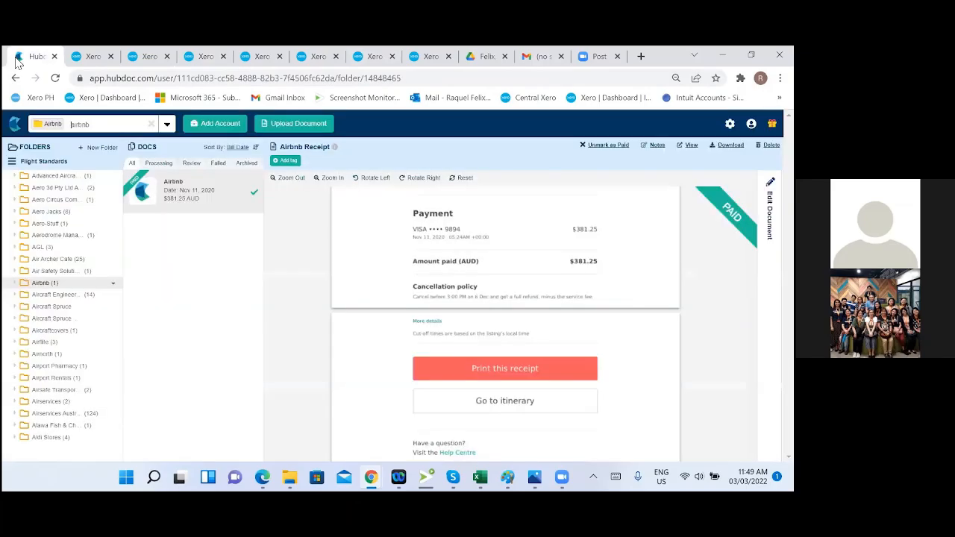
pyautogui.scroll(3, 70, 271)
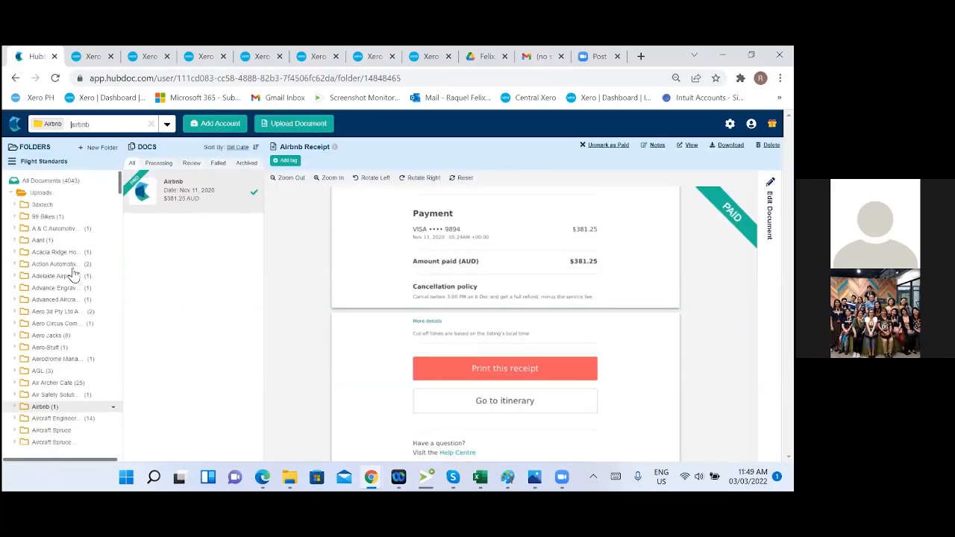
pyautogui.click(63, 184)
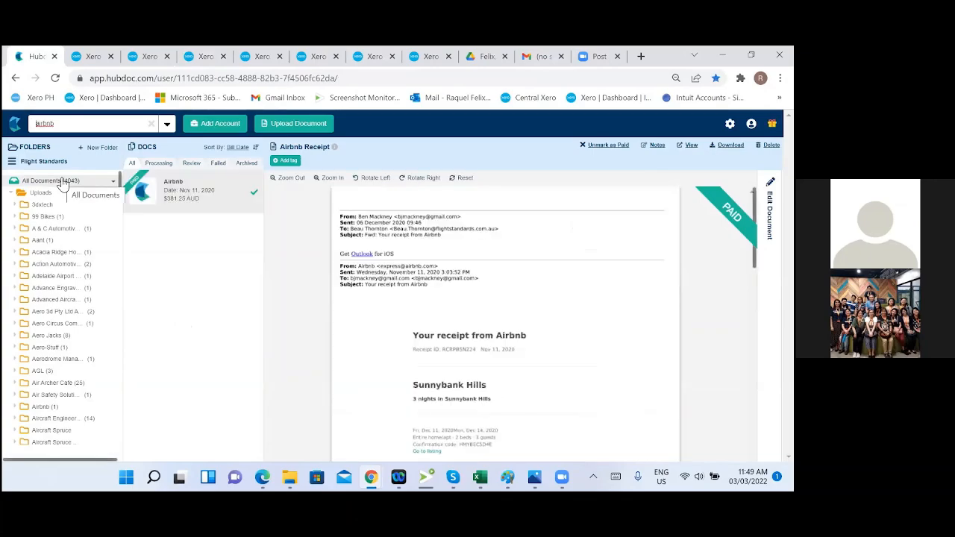
pyautogui.click(151, 123)
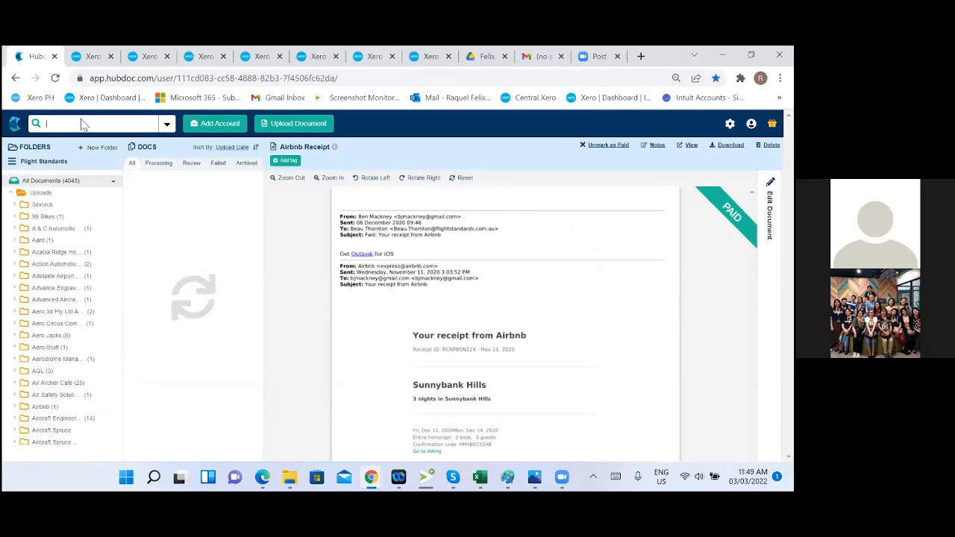
pyautogui.write('airport tavern')
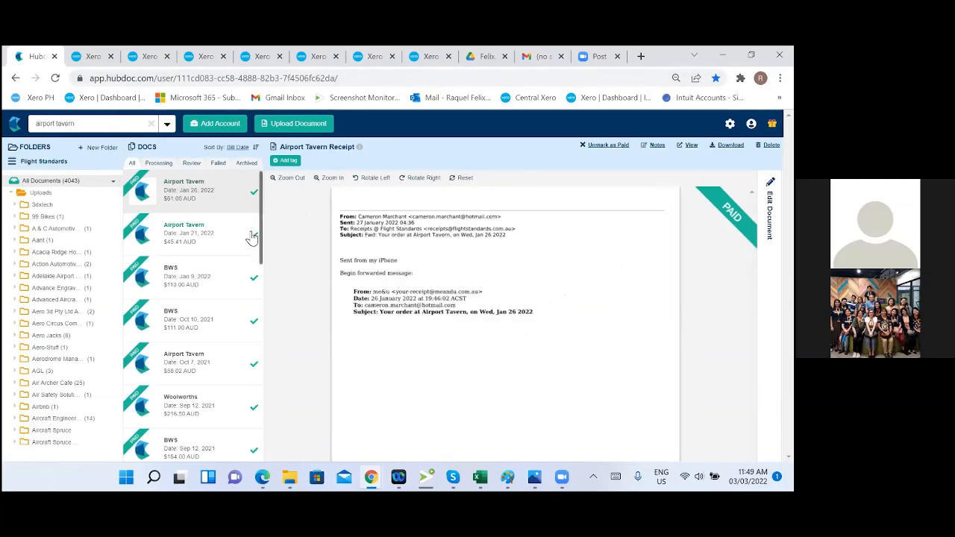
# Step: Look through the Airport Tavern receipt and search results, then show only the documents in review
pyautogui.scroll(-10, 406, 315)
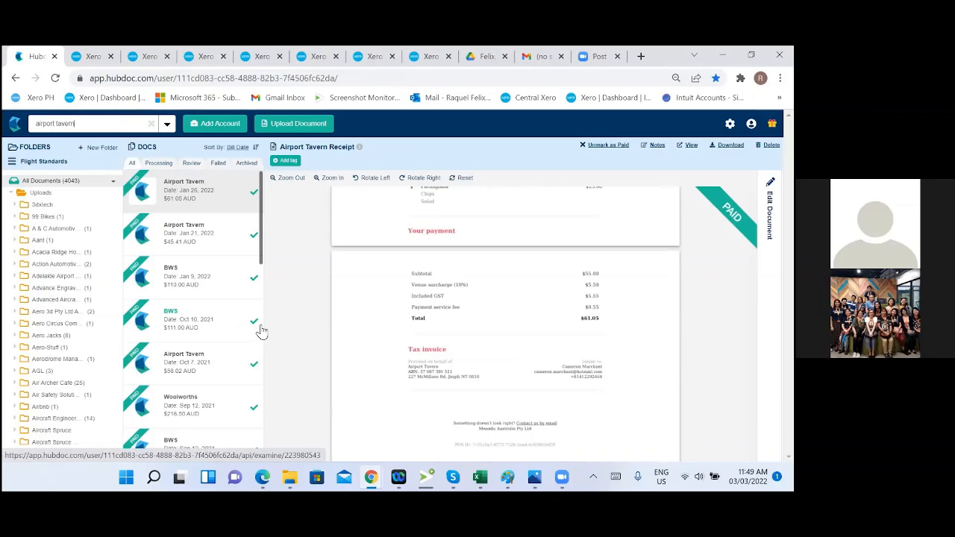
pyautogui.scroll(-5, 255, 382)
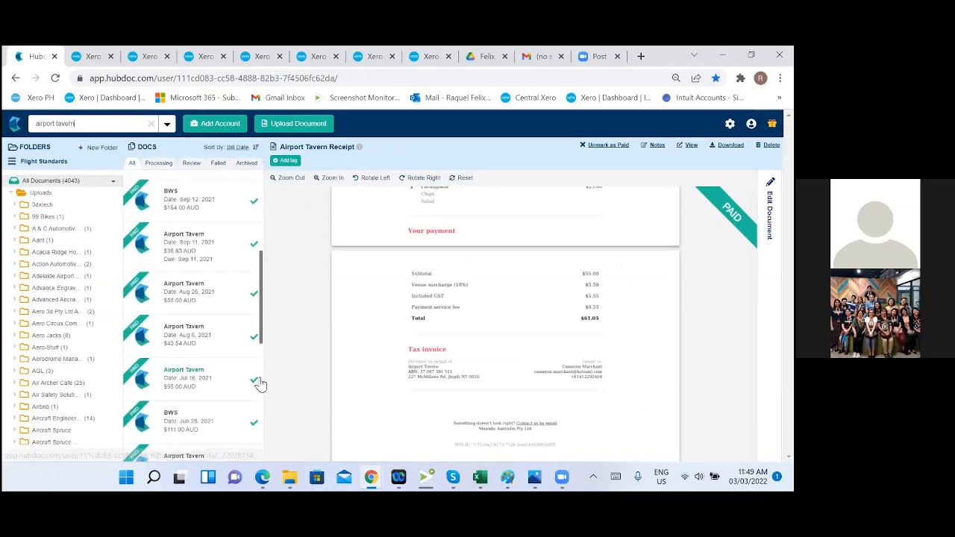
pyautogui.scroll(-5, 252, 382)
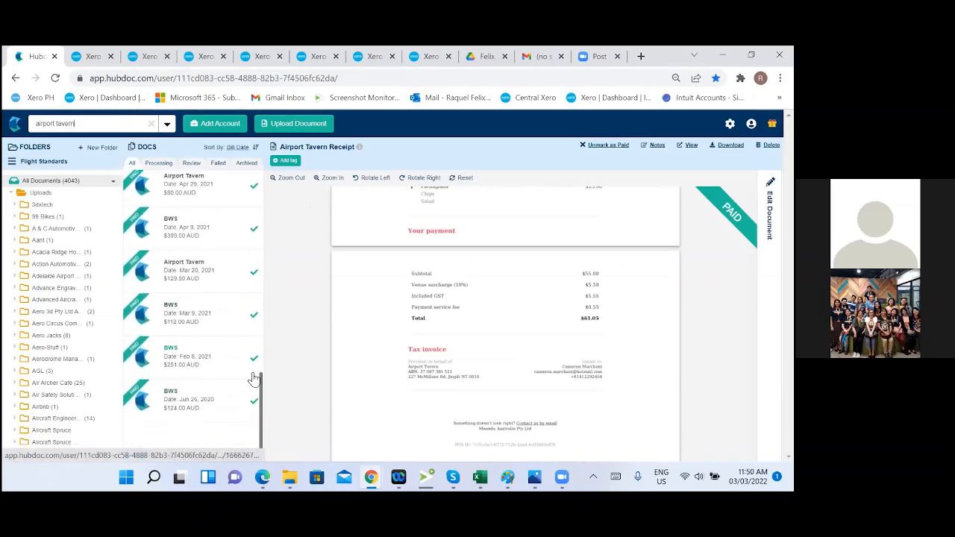
pyautogui.click(191, 163)
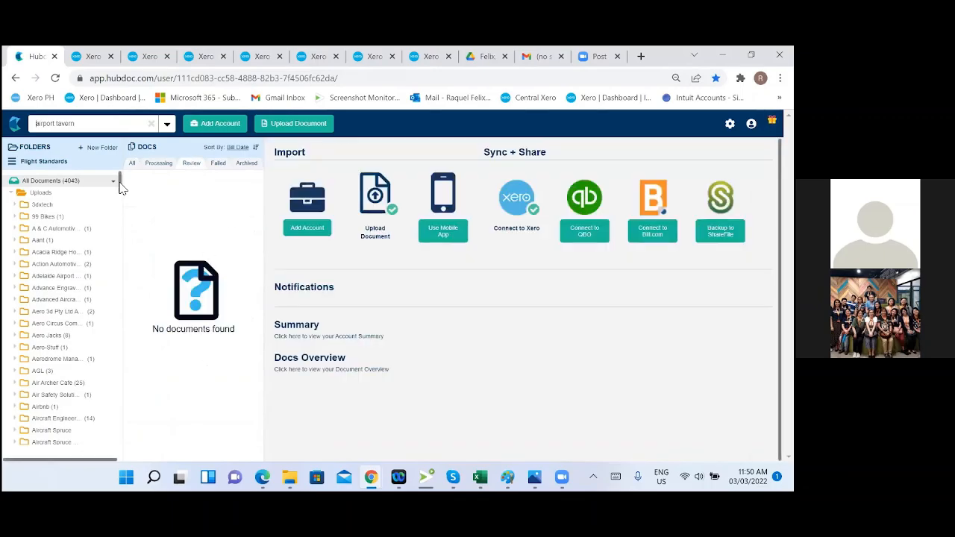
# Step: Show all Hubdoc documents matching "airport tavern" and look through the results and the Airport Tavern receipt
pyautogui.click(131, 164)
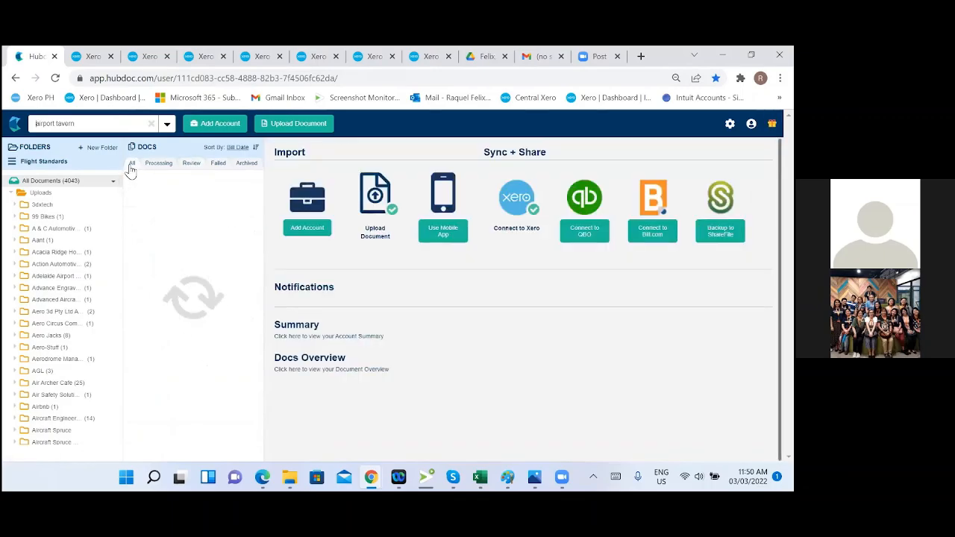
pyautogui.scroll(-1, 232, 346)
pyautogui.scroll(-10, 232, 346)
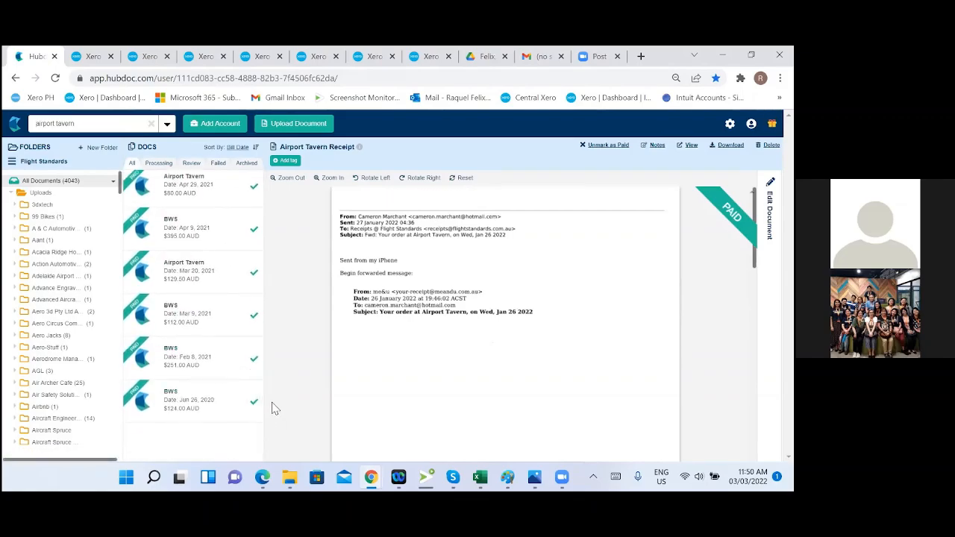
pyautogui.scroll(-5, 273, 411)
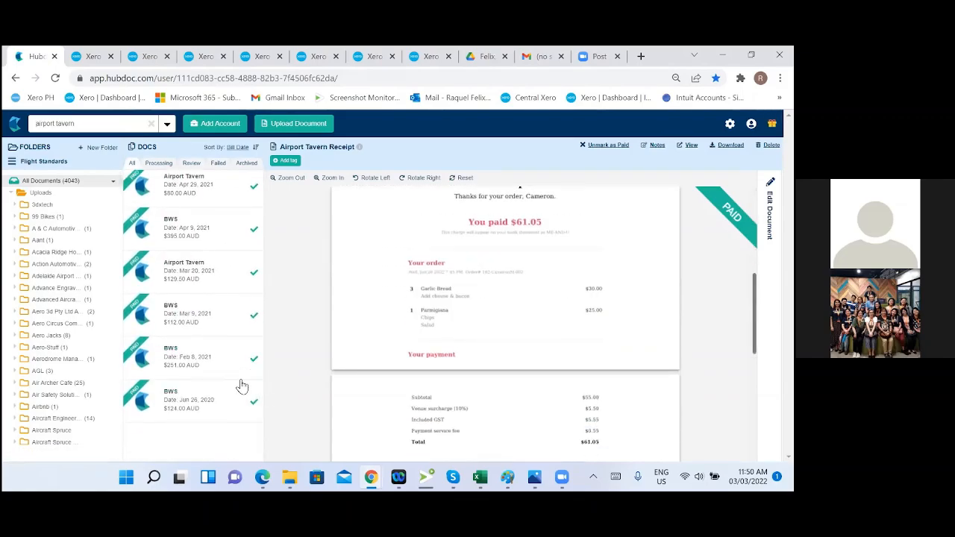
pyautogui.scroll(3, 229, 377)
pyautogui.scroll(5, 230, 378)
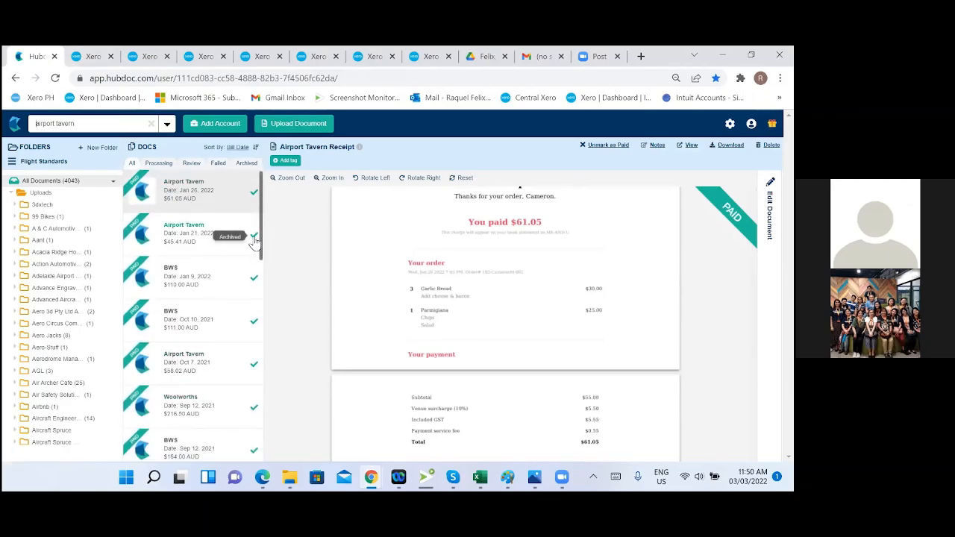
# Step: Return to Xero and close the open 873.56 AIRBNB spend money transaction and the 93.00 Airport Tavern bill
pyautogui.click(83, 57)
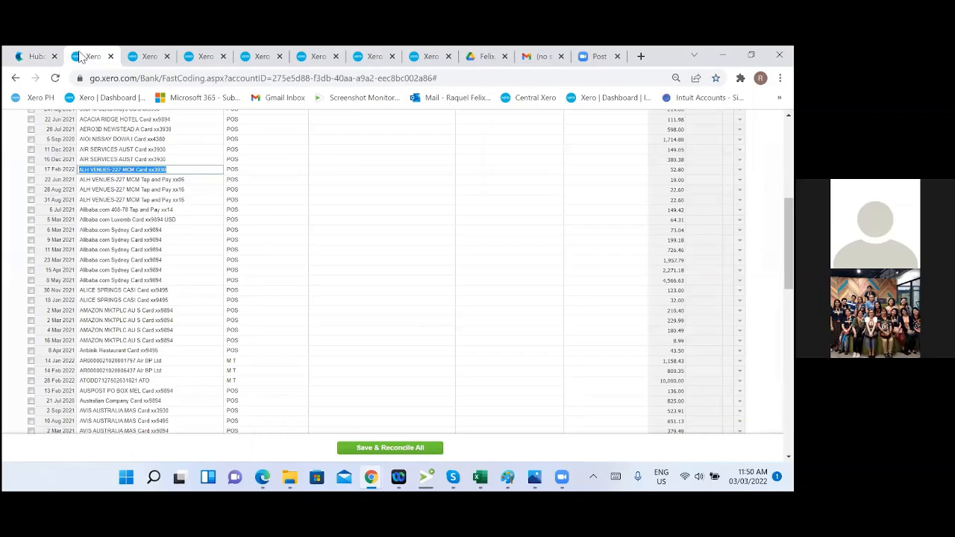
pyautogui.click(251, 60)
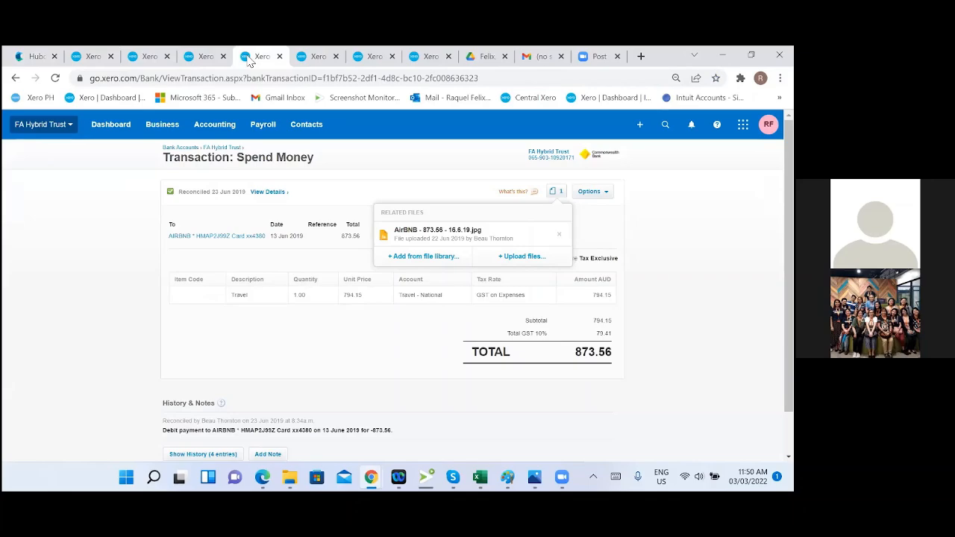
pyautogui.click(280, 56)
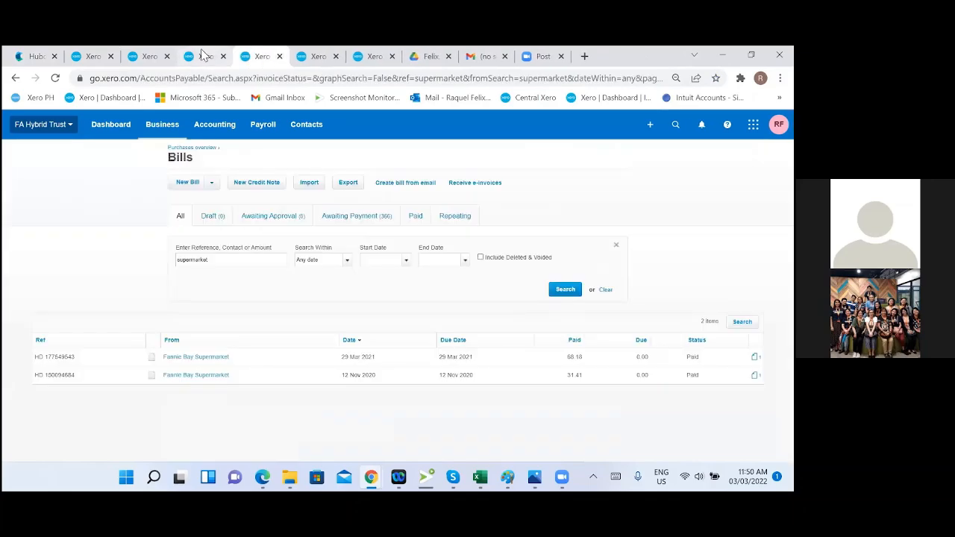
pyautogui.click(200, 58)
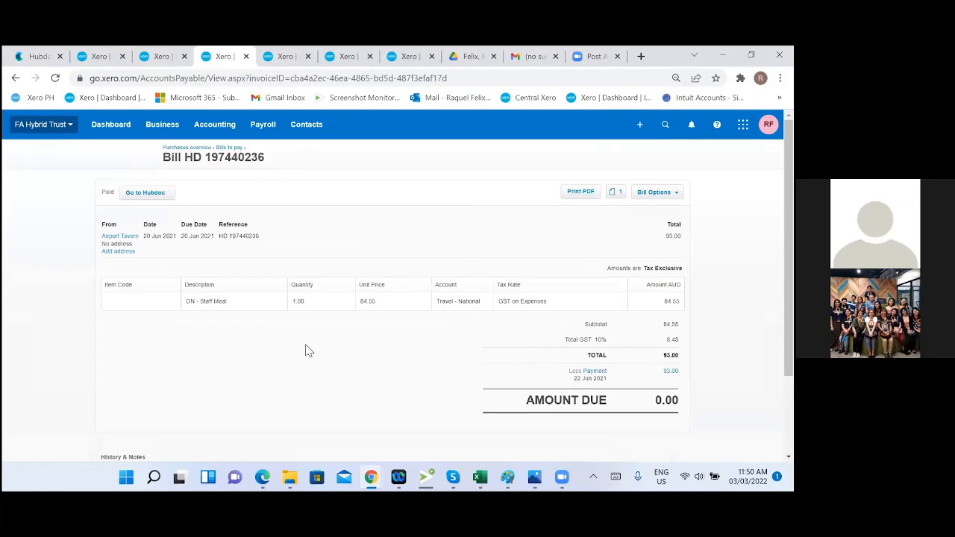
pyautogui.click(247, 56)
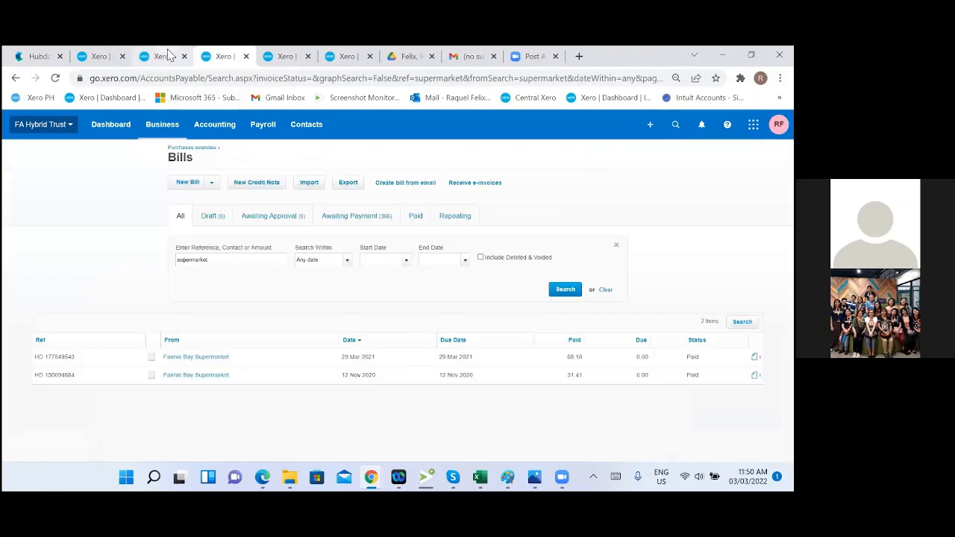
# Step: Open the reconciled 20 Mar 2021 ALH Venues line for 129.50 in a new tab and follow its payment to the linked bill
pyautogui.click(167, 56)
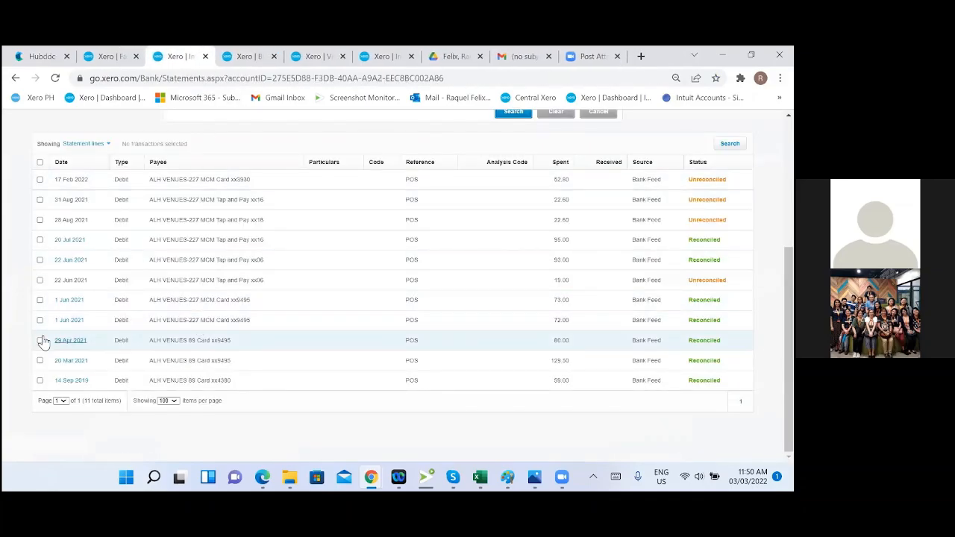
pyautogui.rightClick(67, 364)
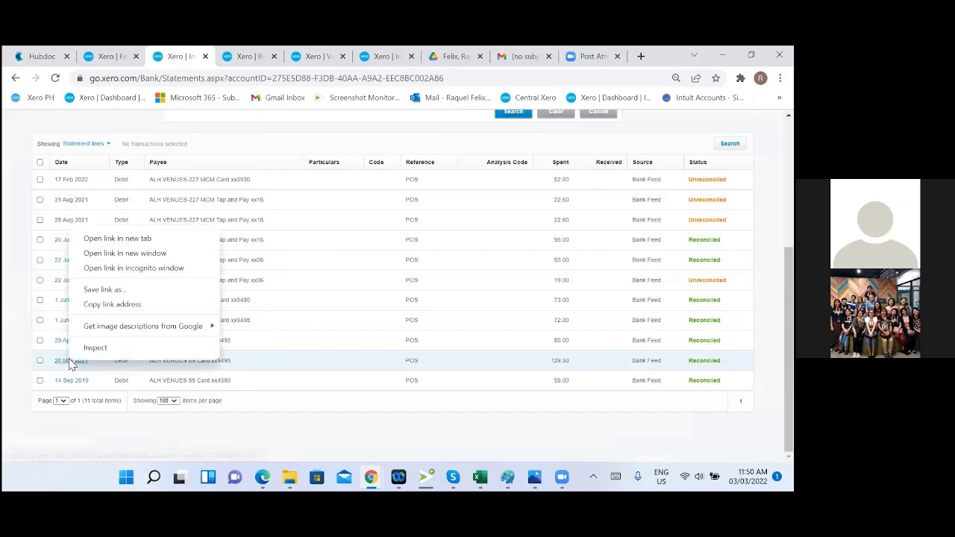
pyautogui.click(117, 238)
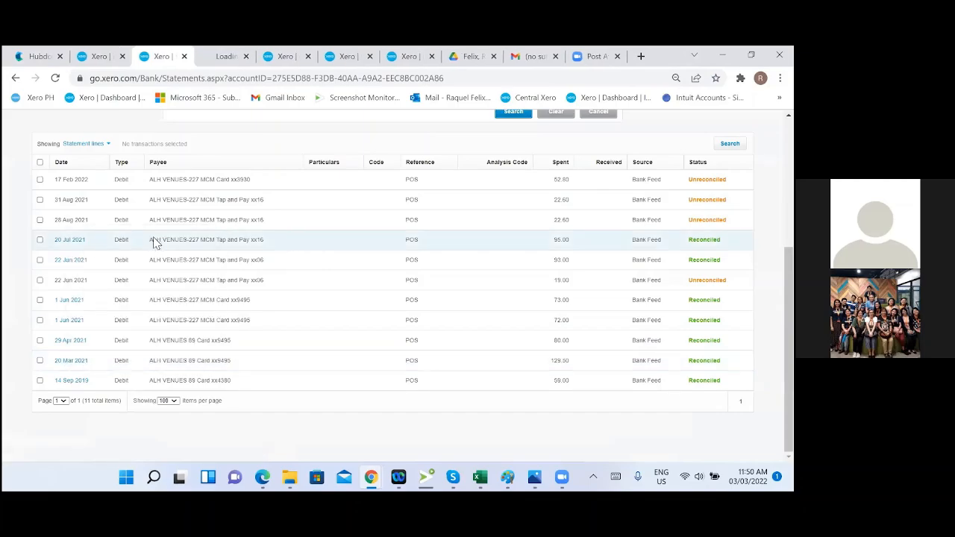
pyautogui.click(226, 59)
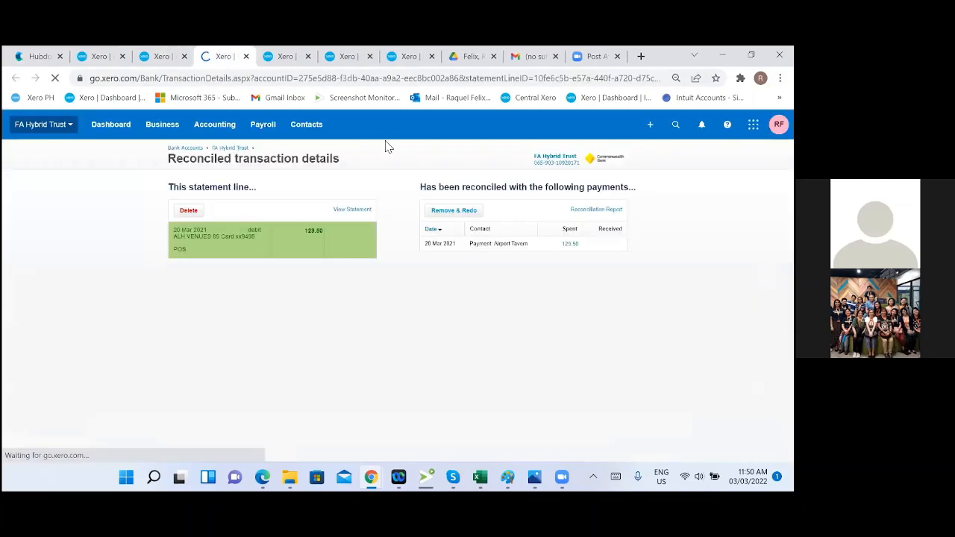
pyautogui.click(499, 246)
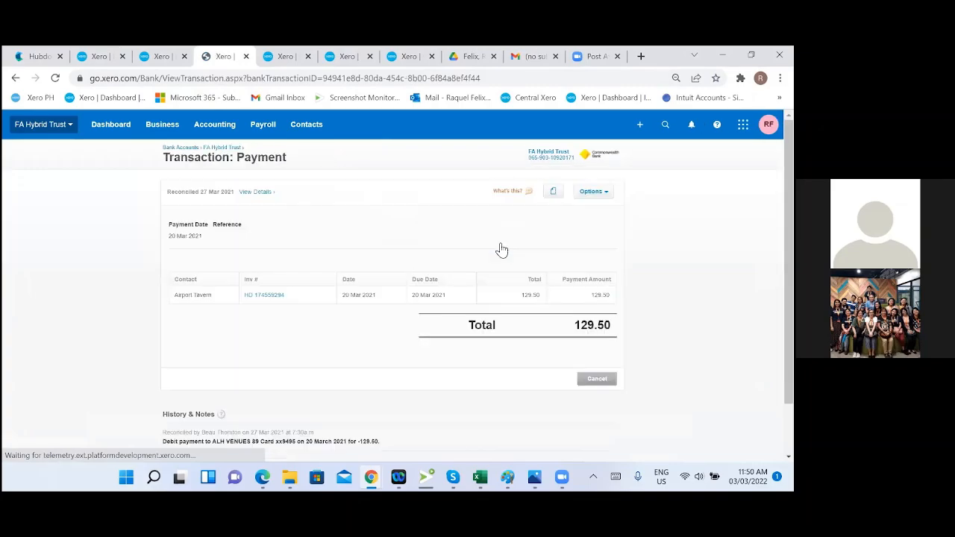
pyautogui.click(261, 296)
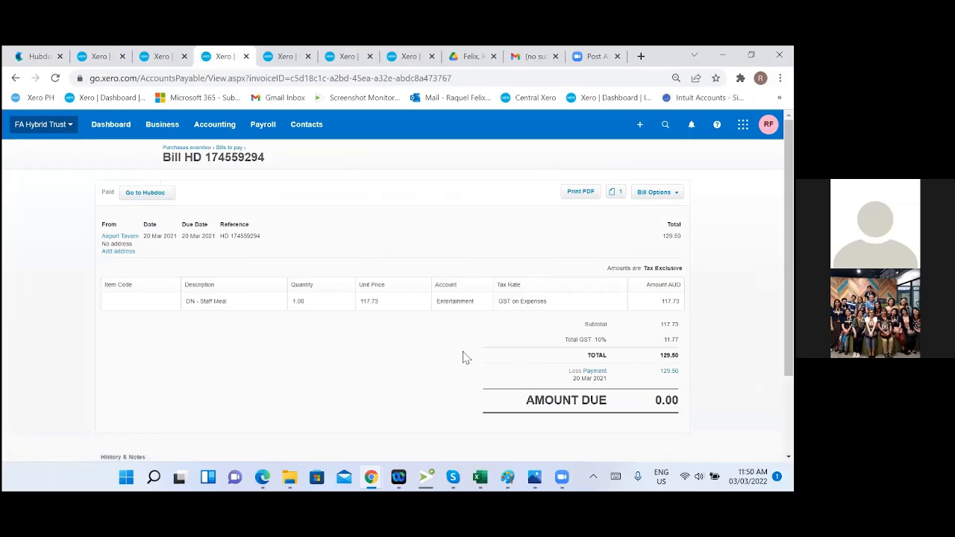
# Step: Preview the bill's attached receipt "Airport_Tavern_2021-03-20_129.50.pdf", then close the preview and the bill
pyautogui.click(615, 195)
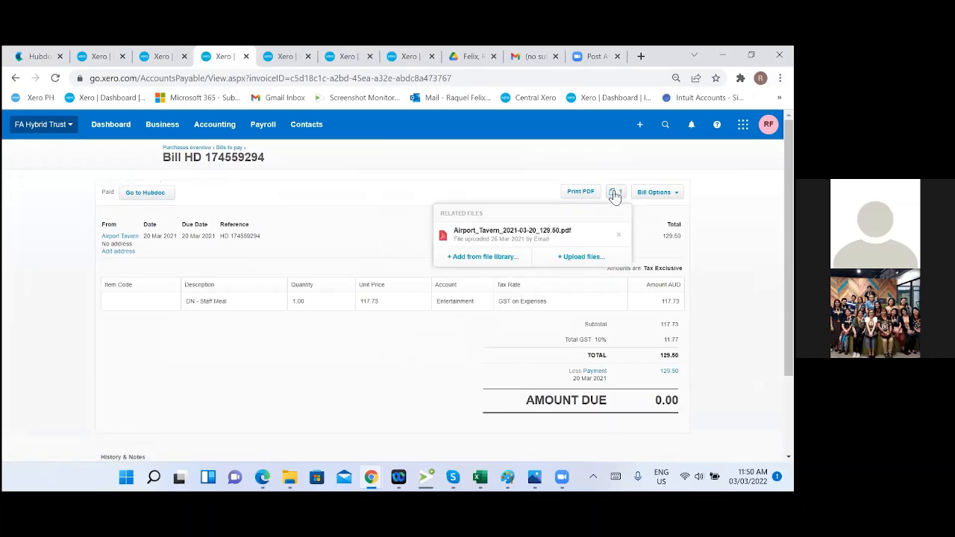
pyautogui.click(535, 234)
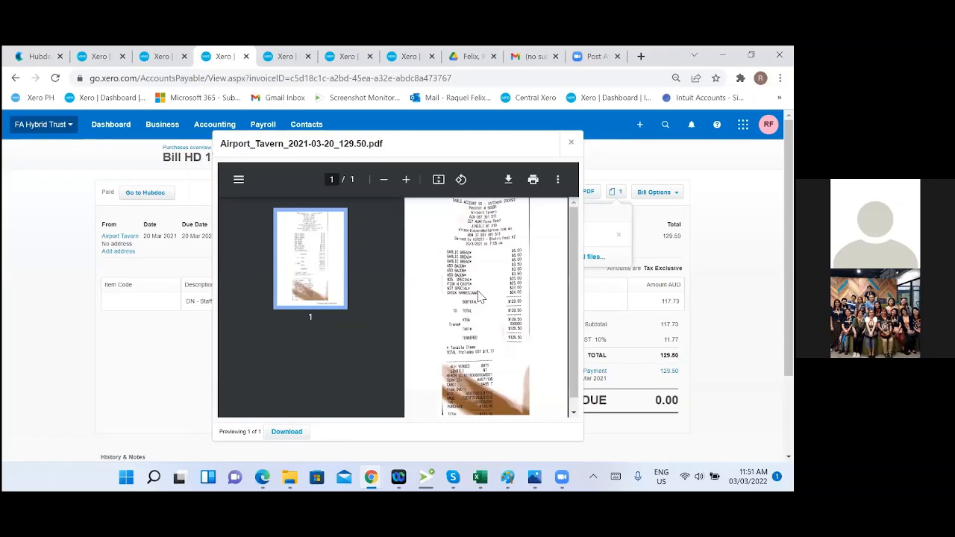
pyautogui.scroll(-1, 478, 299)
pyautogui.click(573, 145)
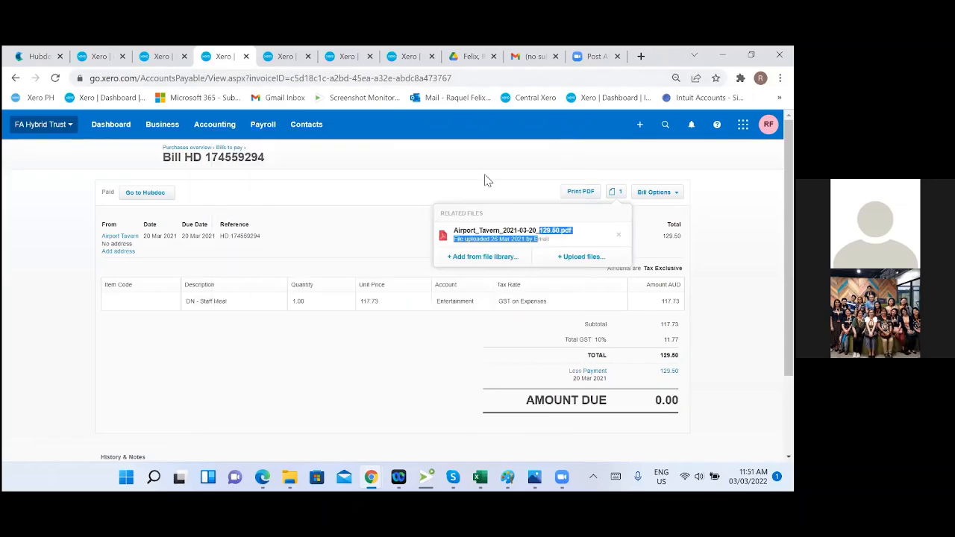
pyautogui.click(340, 354)
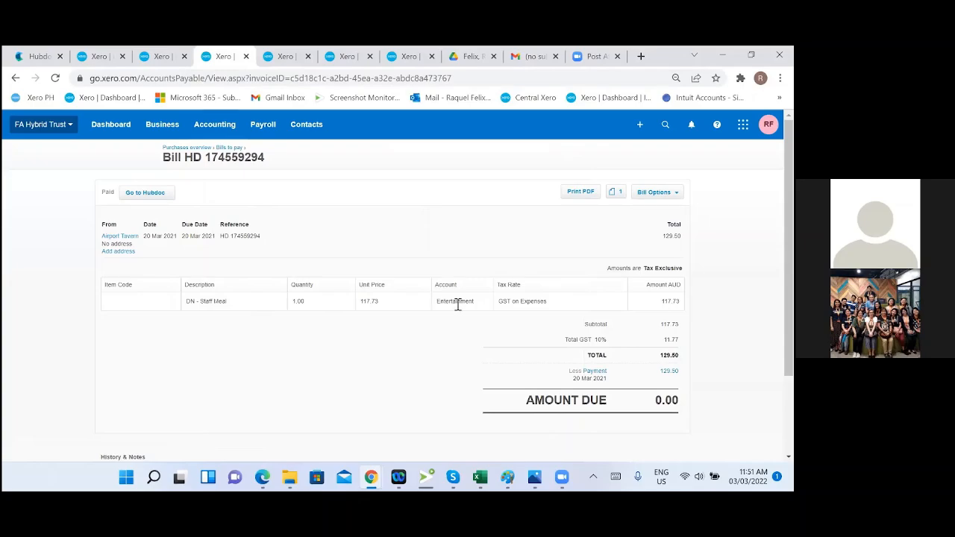
pyautogui.click(247, 56)
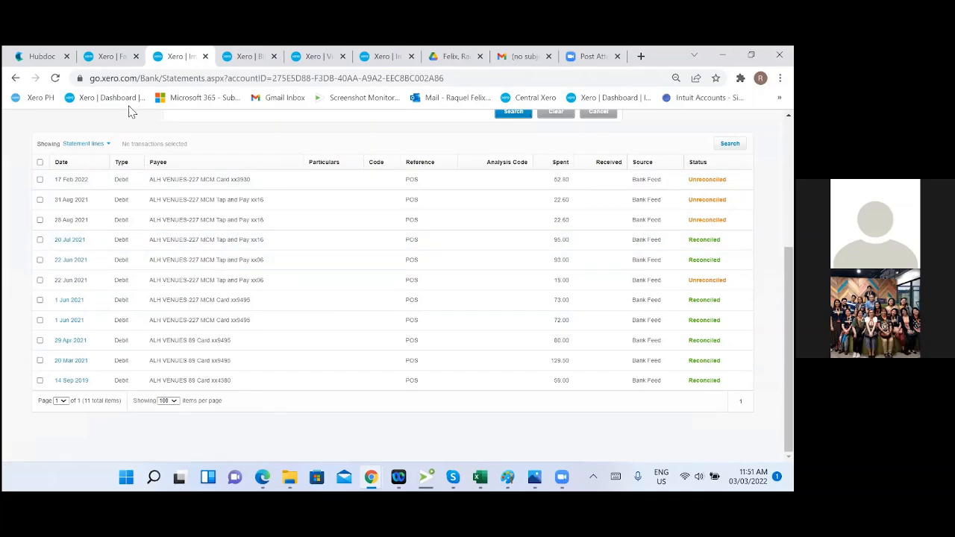
# Step: In cash coding, select the four ALH VENUES-227 MCM lines dated 17 Feb 2022, 22 Jun, 28 Aug and 31 Aug 2021
pyautogui.click(108, 58)
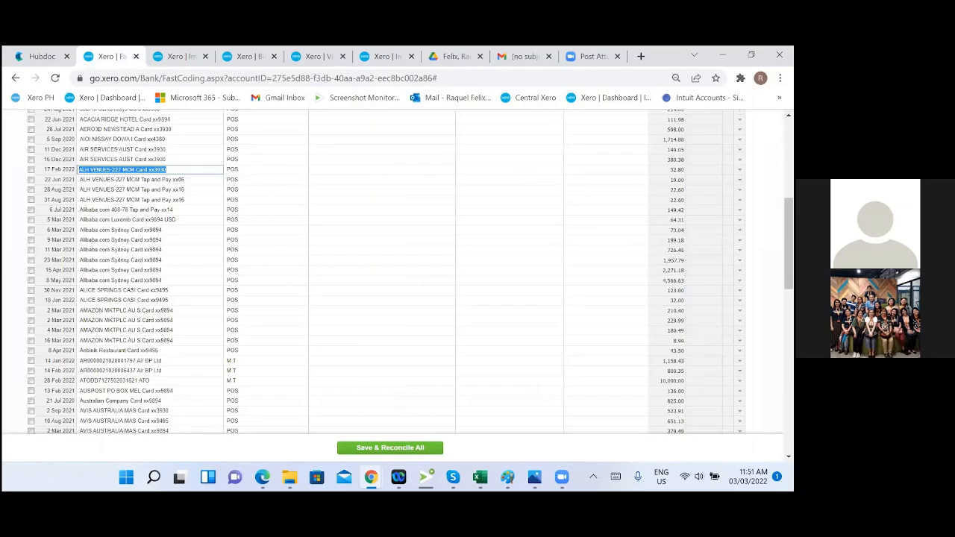
pyautogui.click(30, 170)
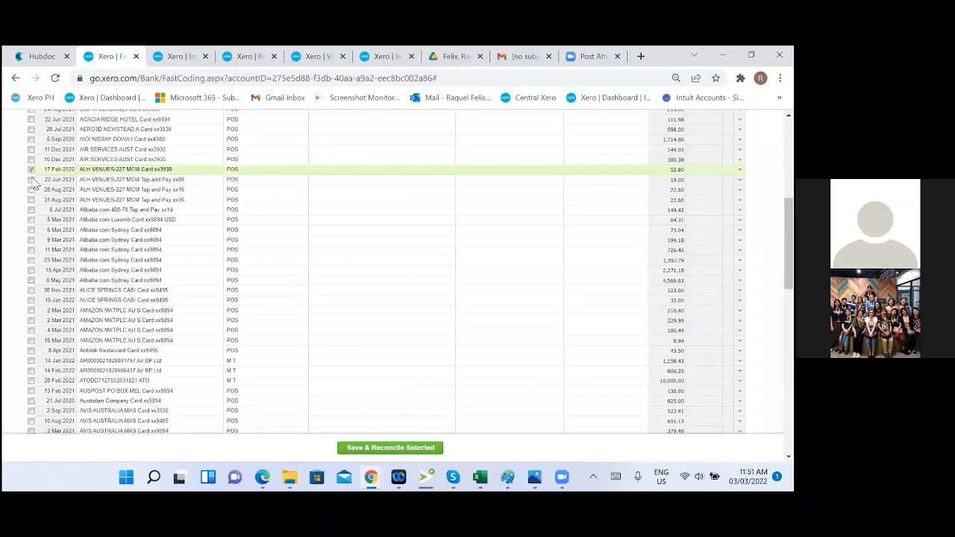
pyautogui.click(31, 179)
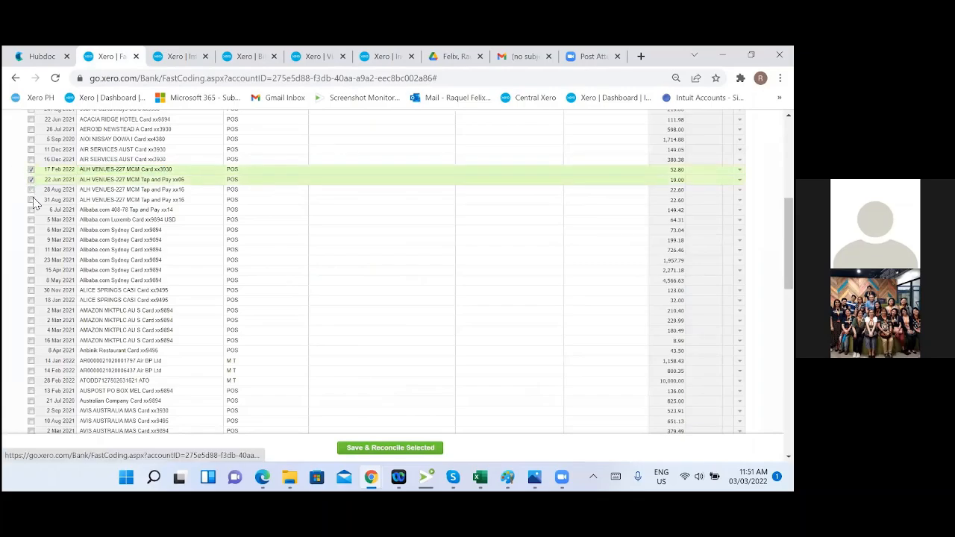
pyautogui.click(31, 200)
pyautogui.click(31, 189)
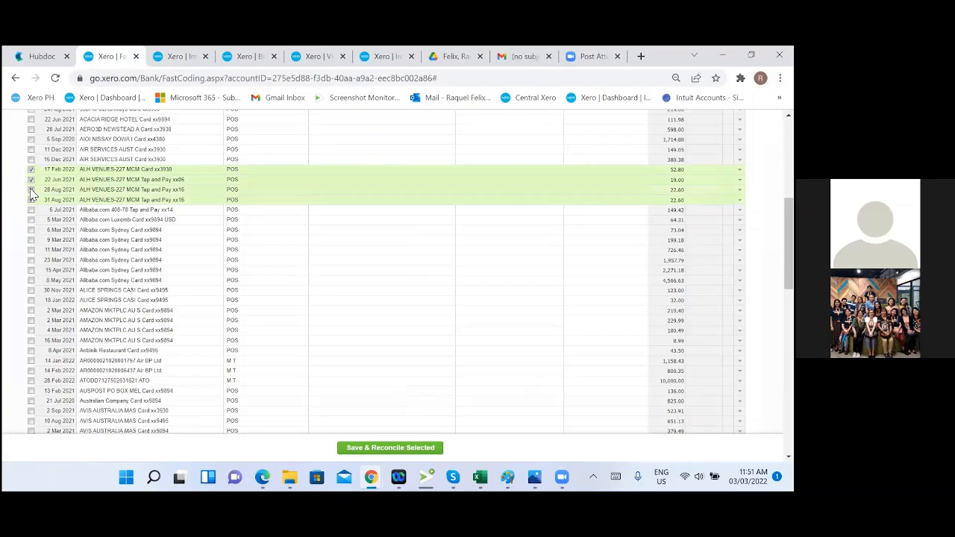
# Step: Check the accounts matching "meals", then code the selected ALH Venues lines to 420 - Entertainment
pyautogui.click(515, 170)
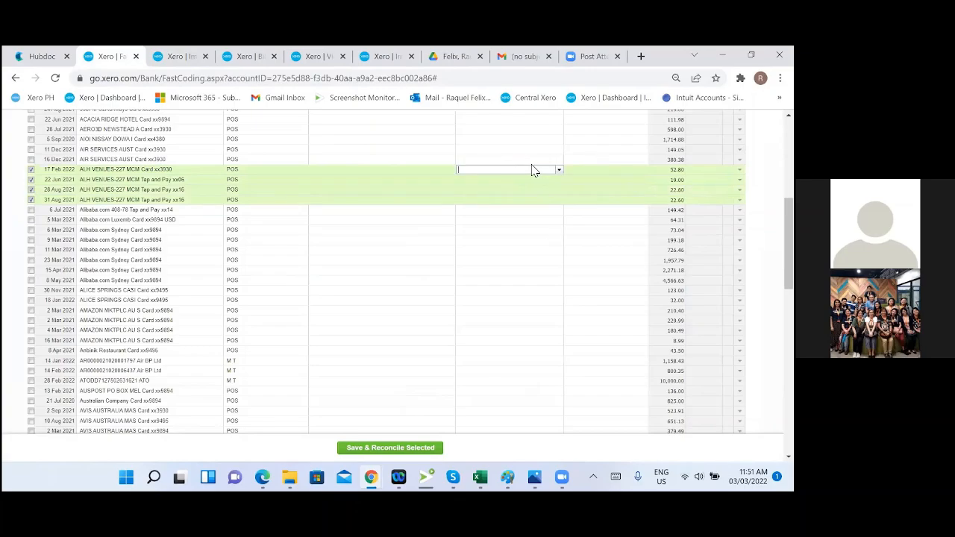
pyautogui.write('enter')
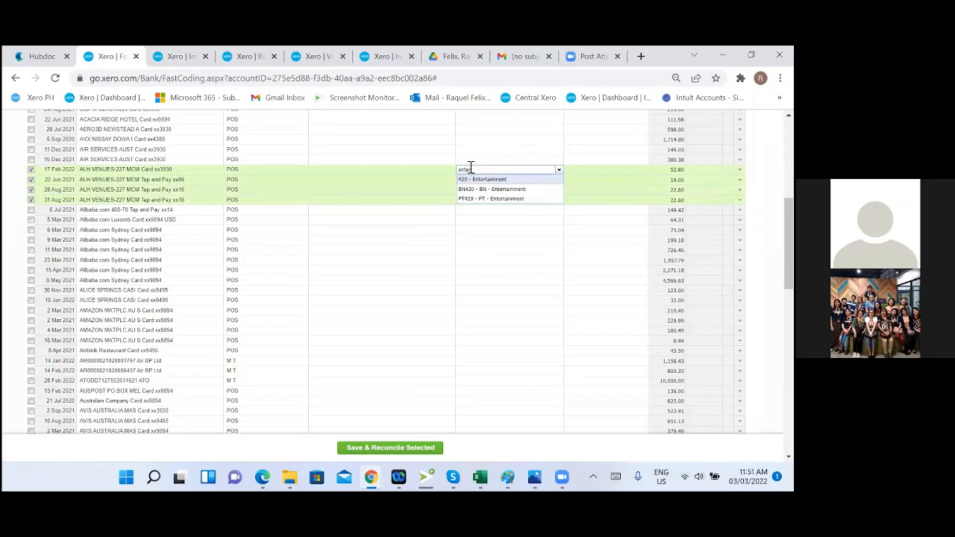
pyautogui.moveTo(475, 169); pyautogui.dragTo(446, 170)
pyautogui.write('neal')
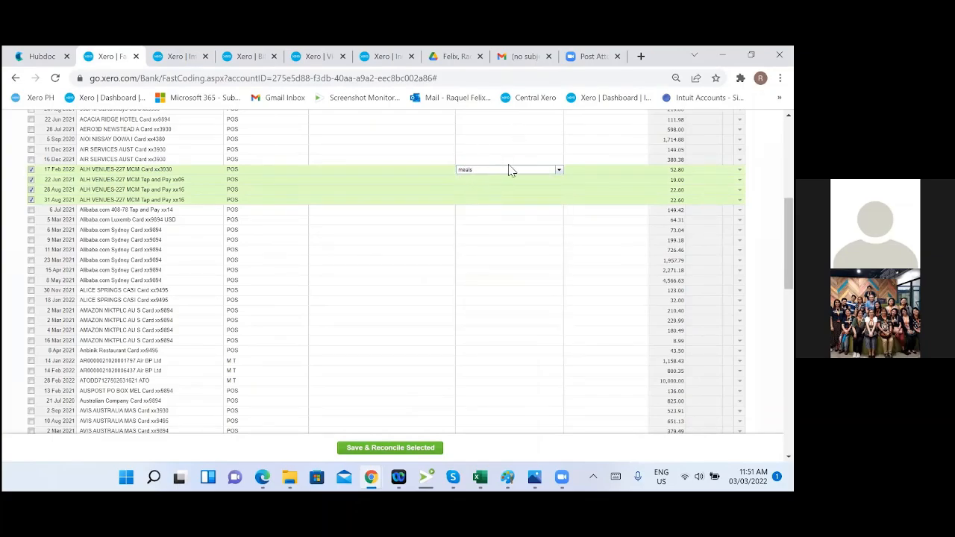
pyautogui.moveTo(512, 169); pyautogui.dragTo(452, 171)
pyautogui.write('enter')
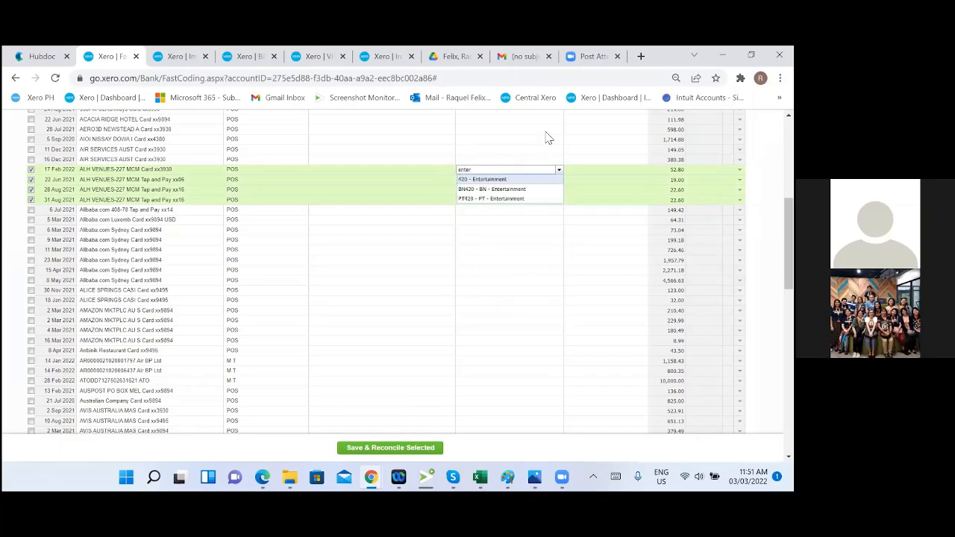
pyautogui.click(495, 181)
pyautogui.click(491, 266)
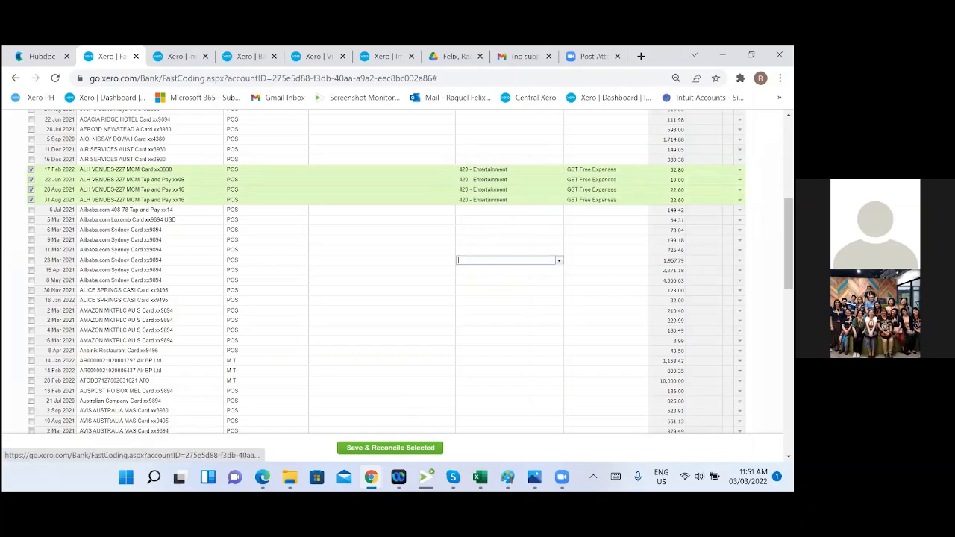
pyautogui.click(591, 238)
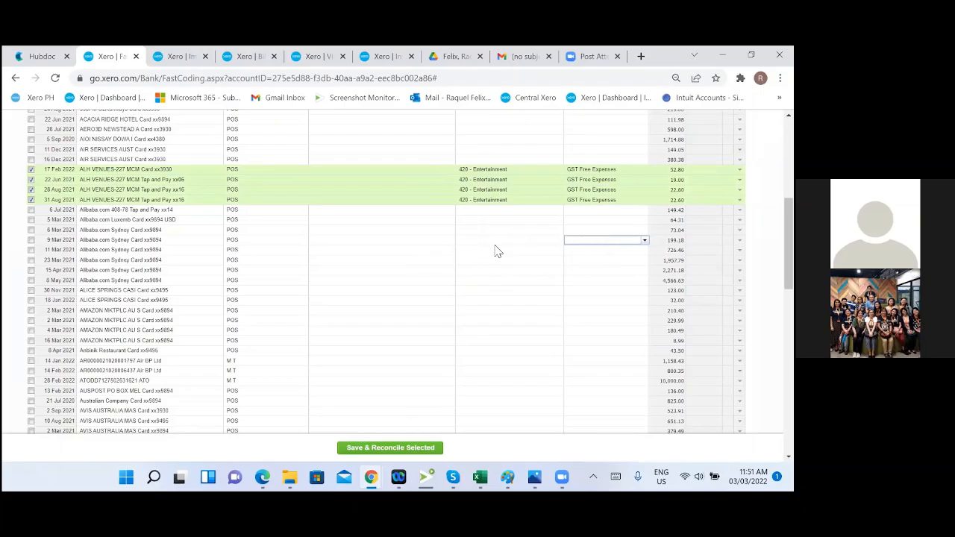
pyautogui.click(386, 248)
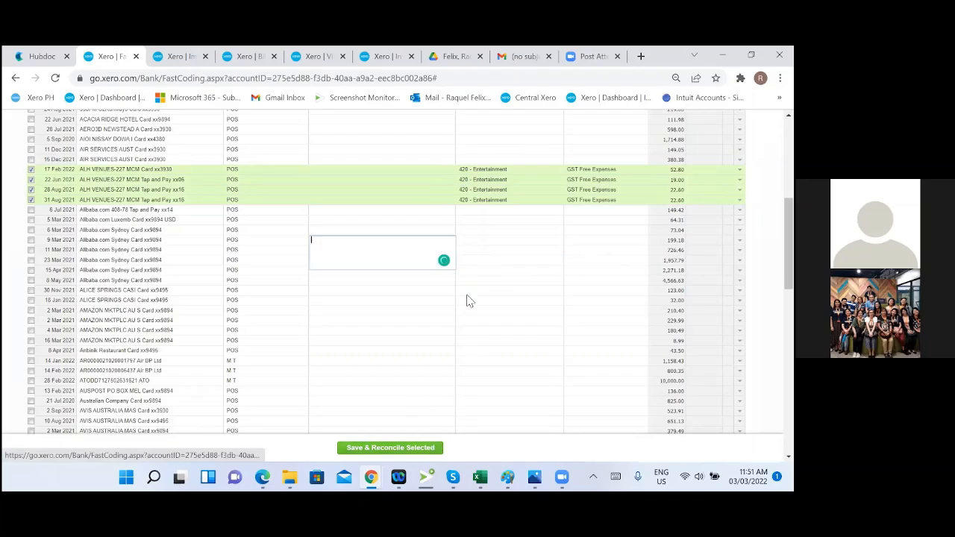
# Step: From the bank statement lines, open the reconciled 20 Jul 2021 ALH Venues line for 95.00 in a new tab and follow its payment to the linked bill
pyautogui.click(175, 57)
pyautogui.click(253, 58)
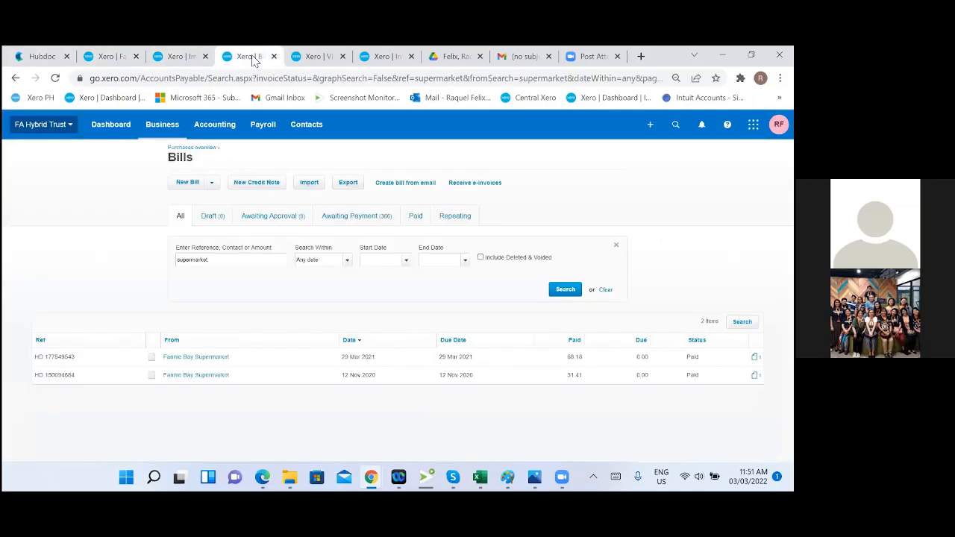
pyautogui.click(175, 57)
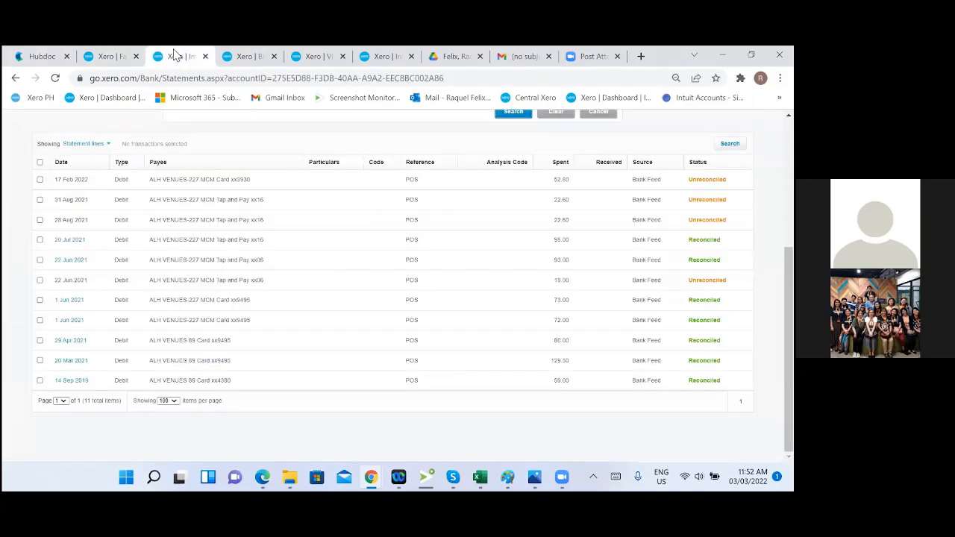
pyautogui.rightClick(68, 243)
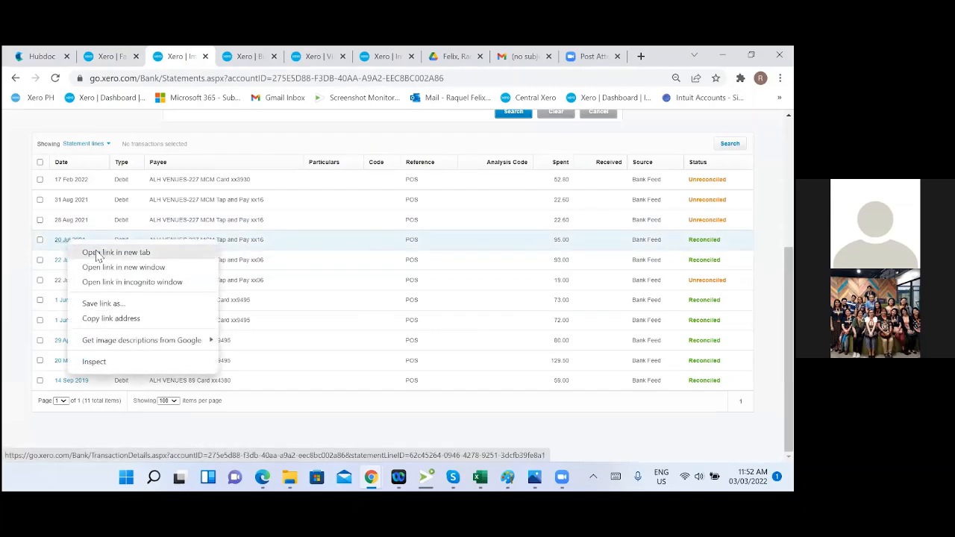
pyautogui.click(97, 253)
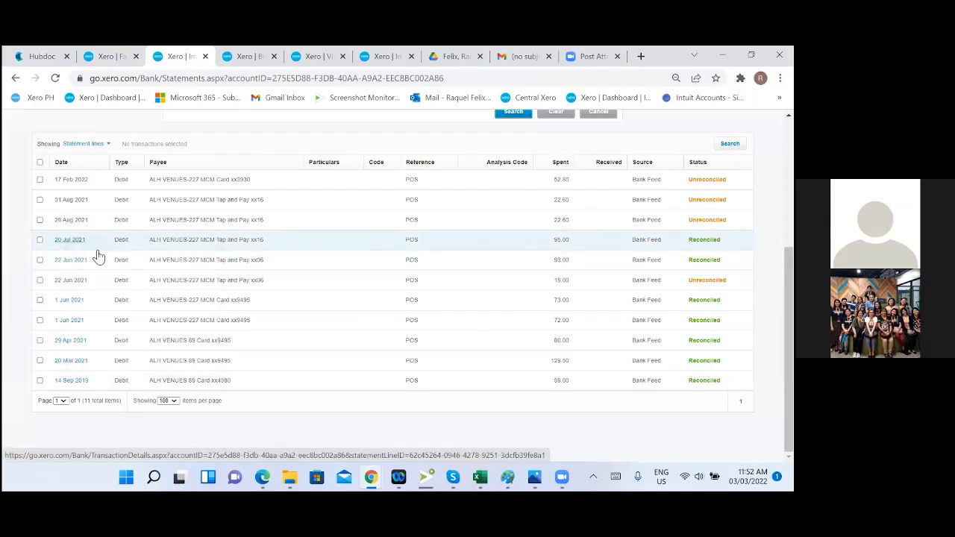
pyautogui.click(222, 60)
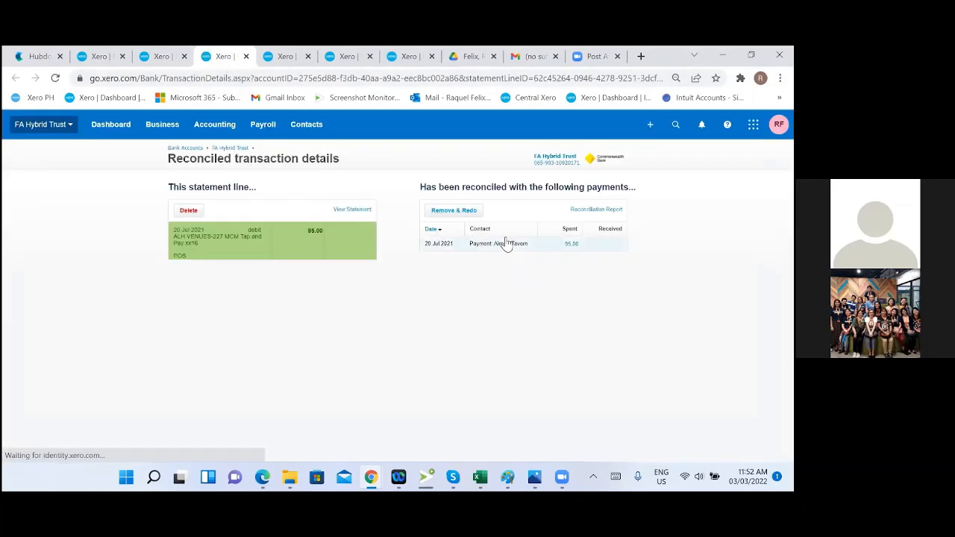
pyautogui.click(507, 247)
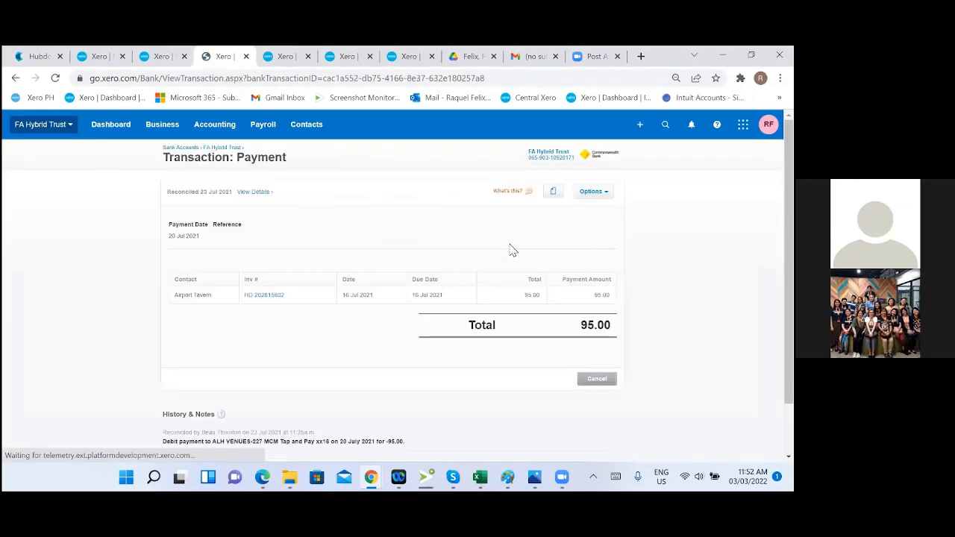
pyautogui.click(262, 295)
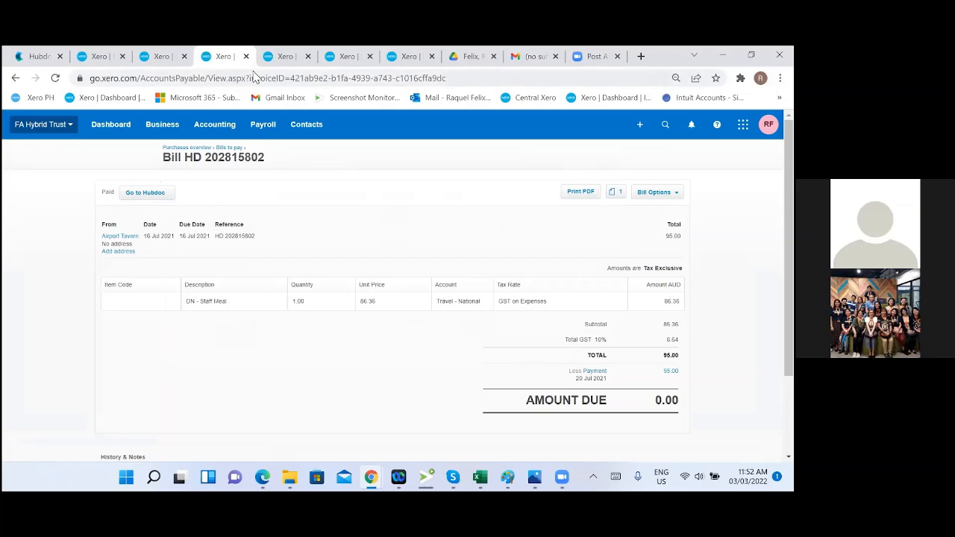
# Step: Expand the Airport Tavern bill's history and review how the bill was created, approved and paid
pyautogui.scroll(-2, 332, 362)
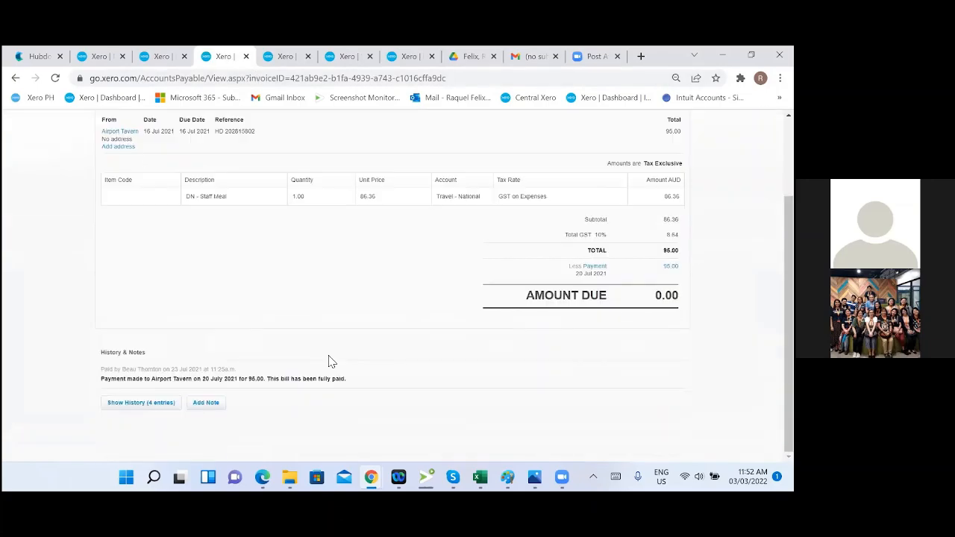
pyautogui.click(142, 404)
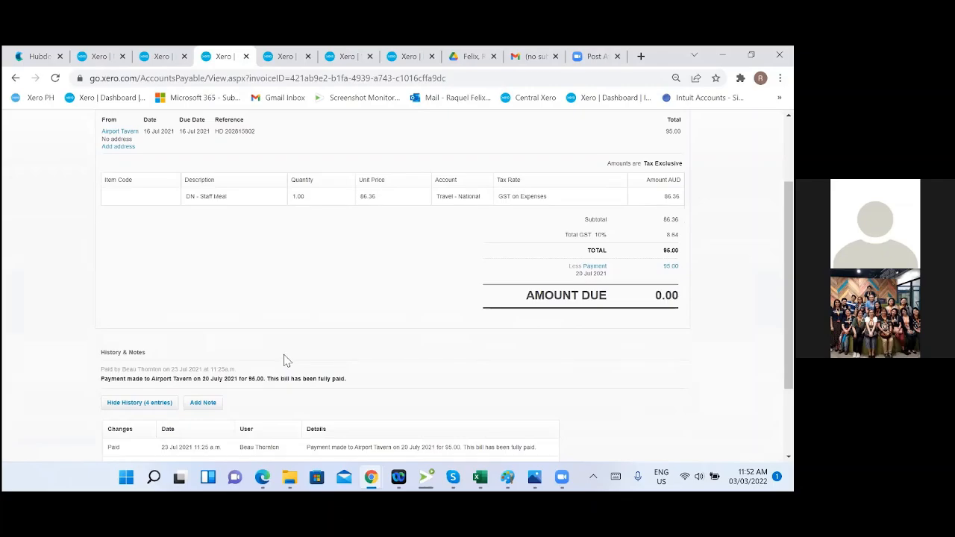
pyautogui.scroll(-2, 284, 360)
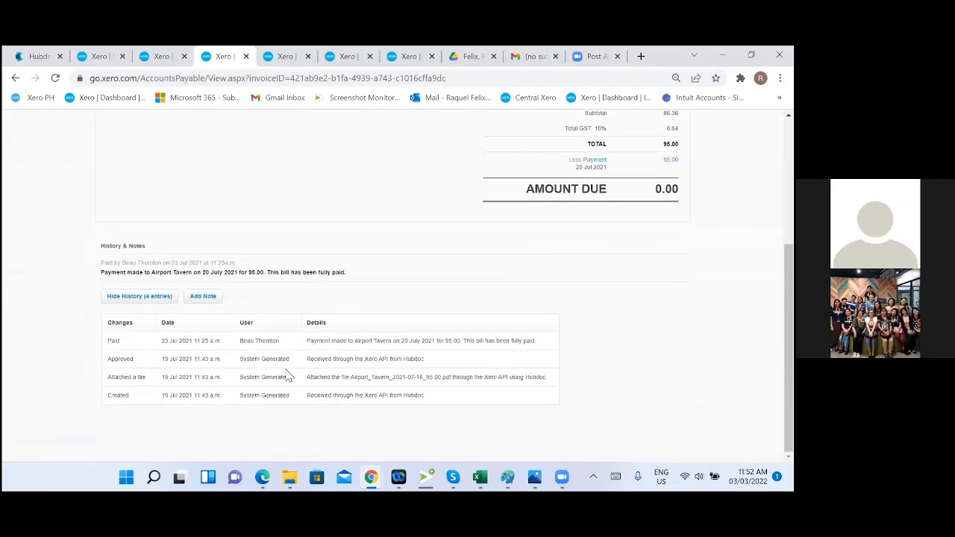
pyautogui.scroll(4, 385, 402)
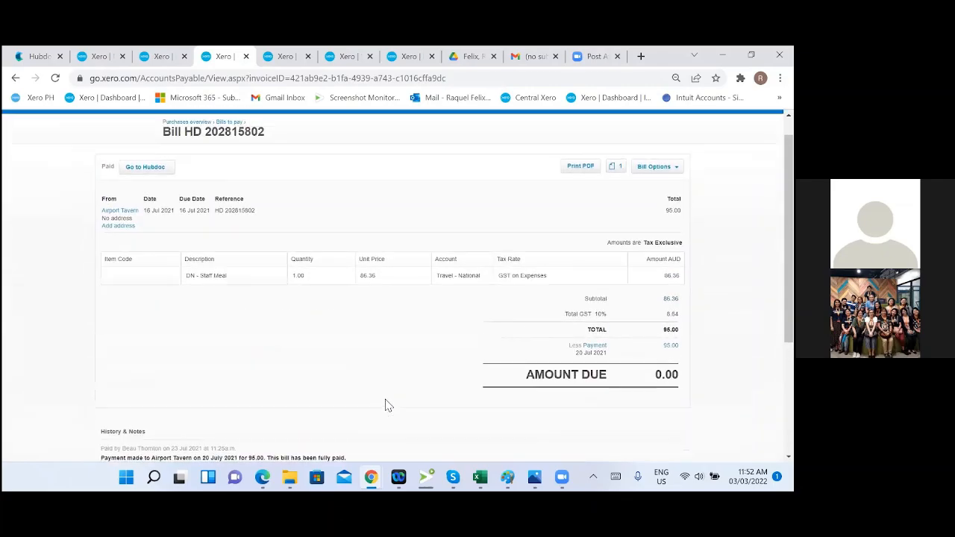
# Step: Preview the bill's attached receipt "Airport_Tavern_2021-07-16_95.00.pdf", read through it, and close the preview
pyautogui.click(617, 196)
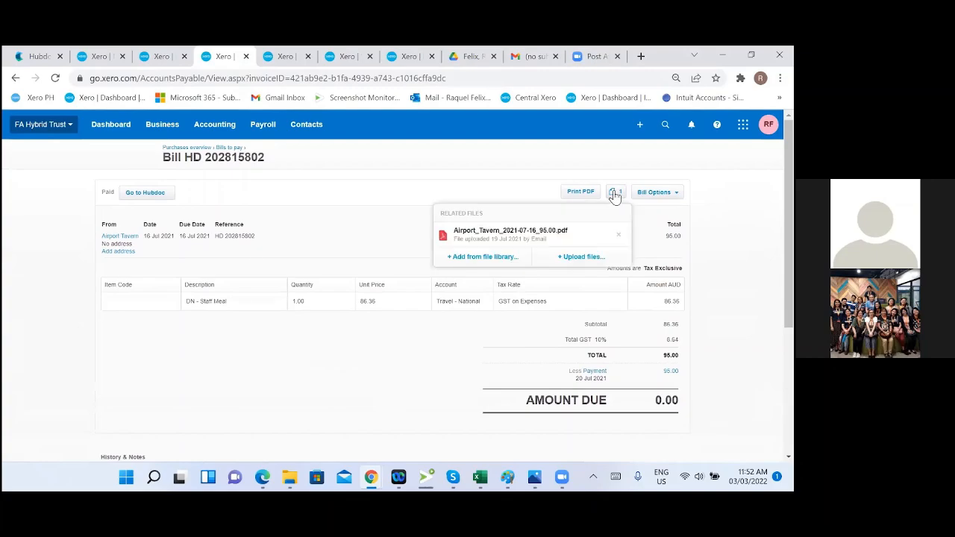
pyautogui.click(498, 246)
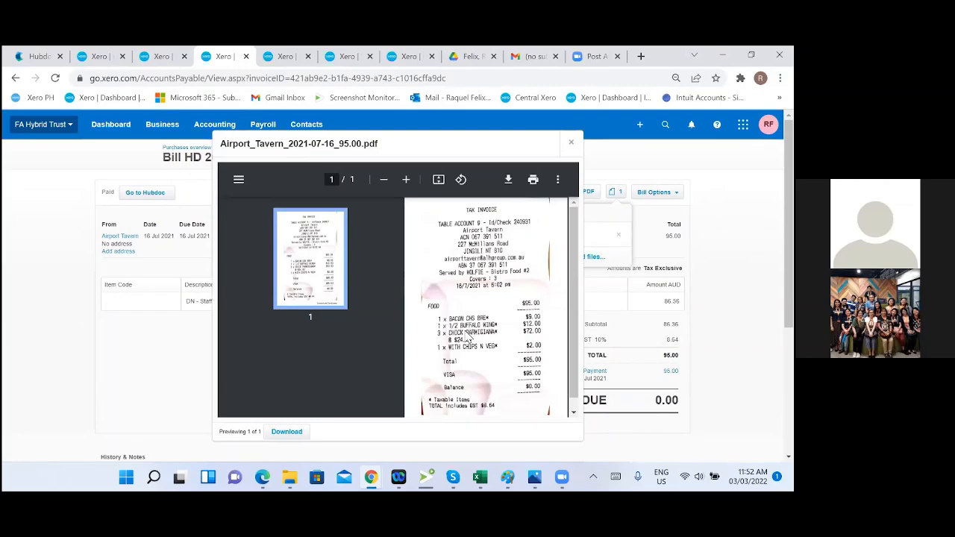
pyautogui.scroll(-2, 465, 338)
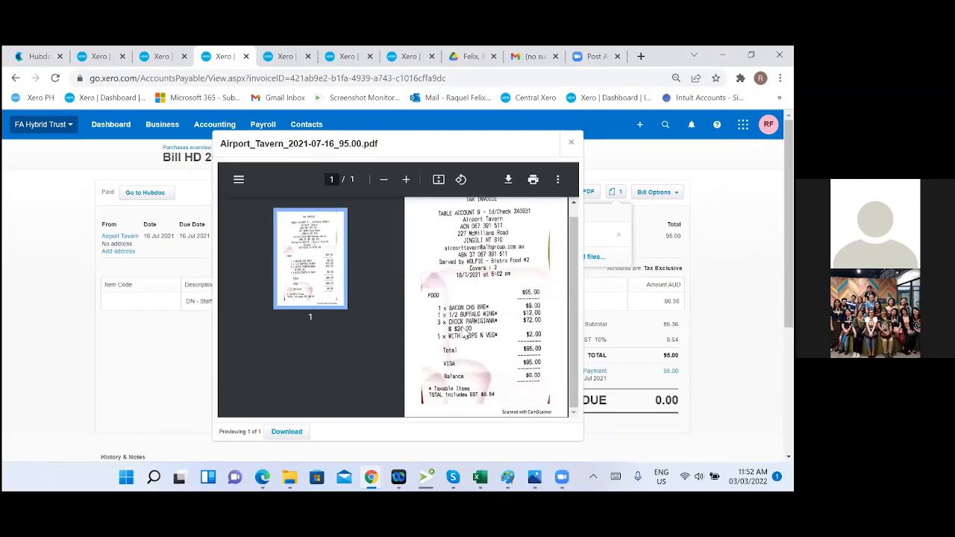
pyautogui.scroll(1, 464, 331)
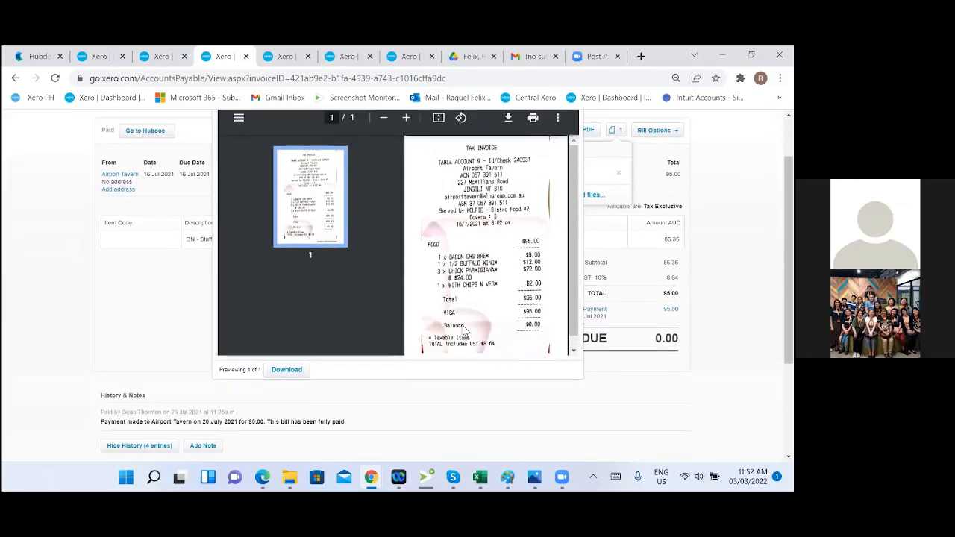
pyautogui.scroll(1, 464, 331)
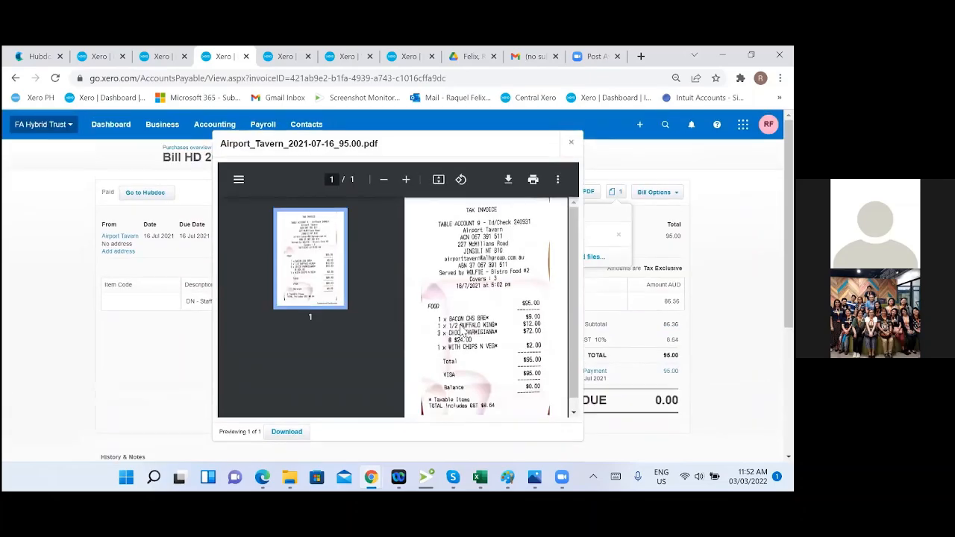
pyautogui.click(571, 142)
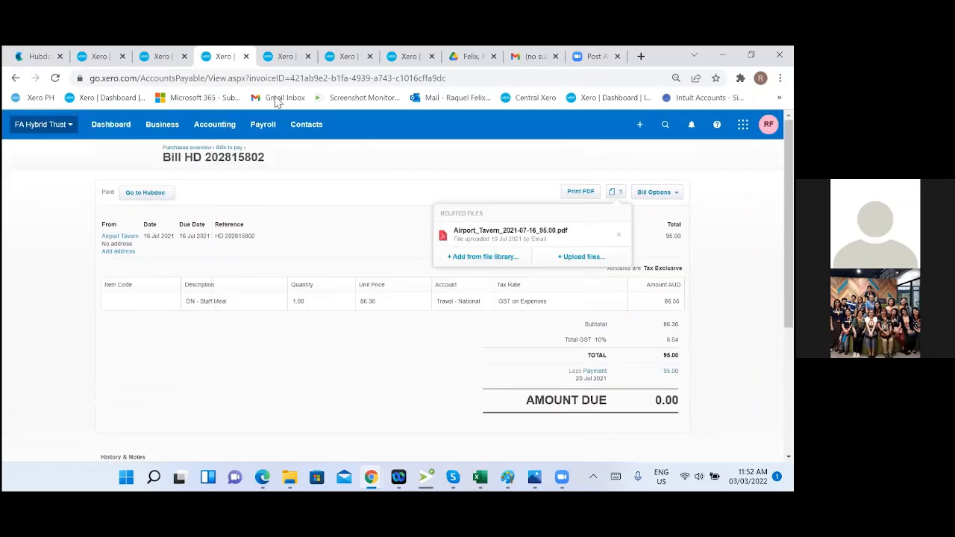
pyautogui.click(148, 58)
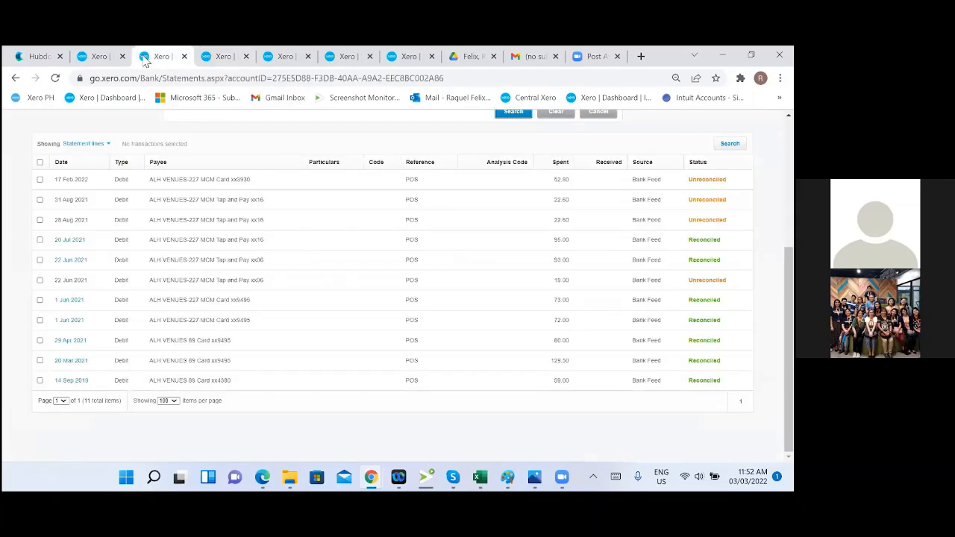
pyautogui.click(103, 59)
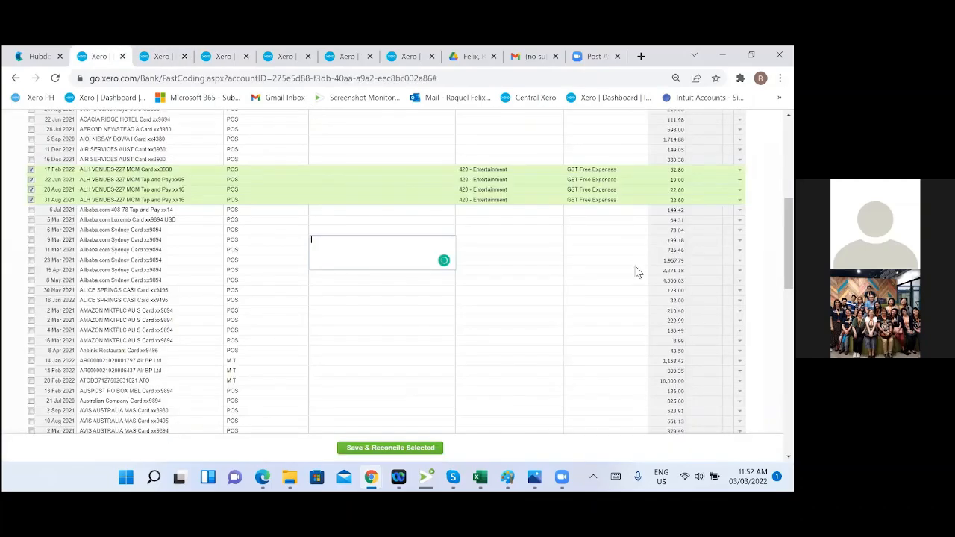
pyautogui.click(531, 232)
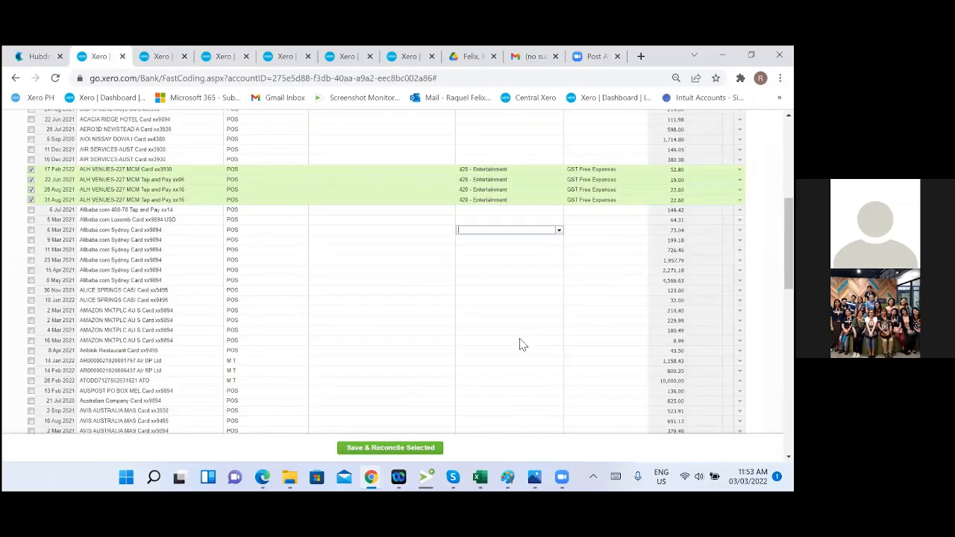
pyautogui.click(521, 339)
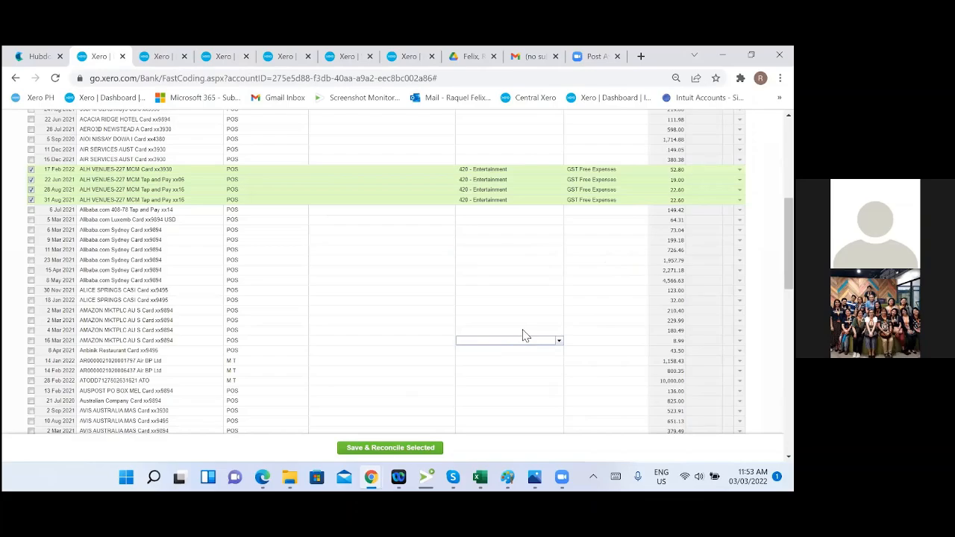
pyautogui.click(449, 267)
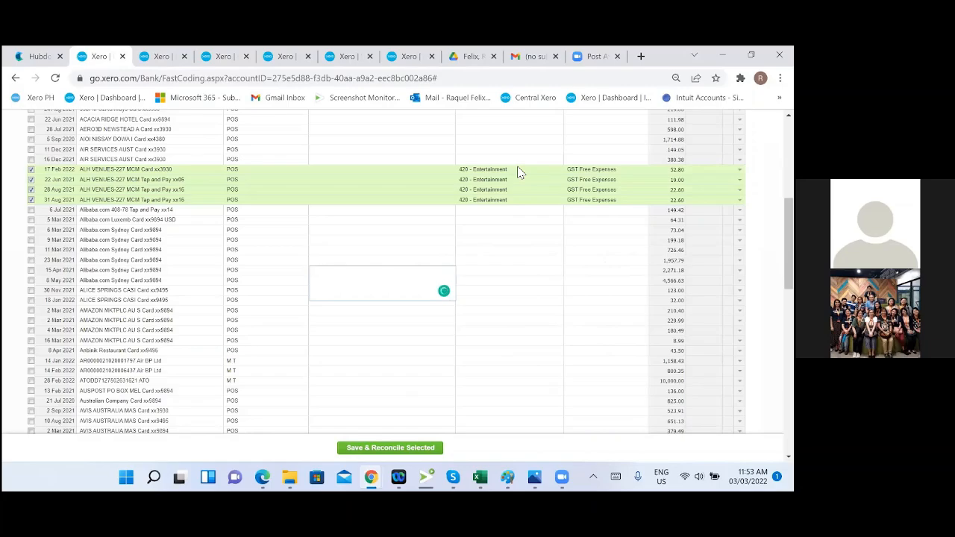
# Step: Open the chart of accounts in place of the sales invoice and search it for accounts matching "enter"
pyautogui.click(406, 58)
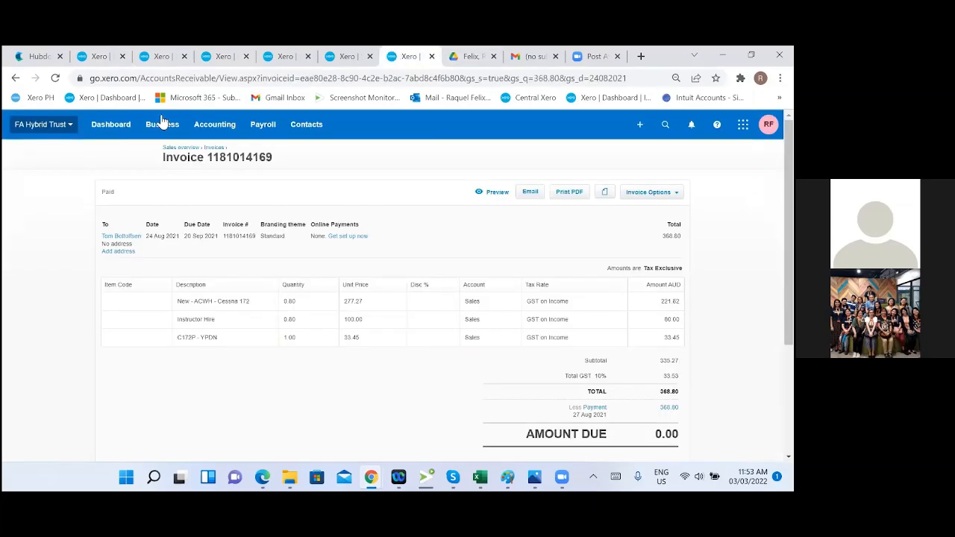
pyautogui.click(202, 128)
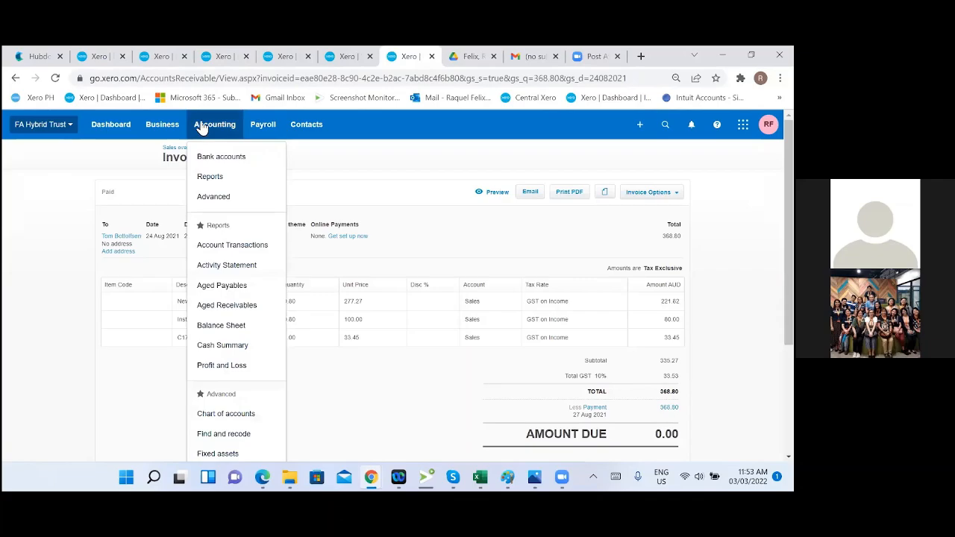
pyautogui.click(233, 415)
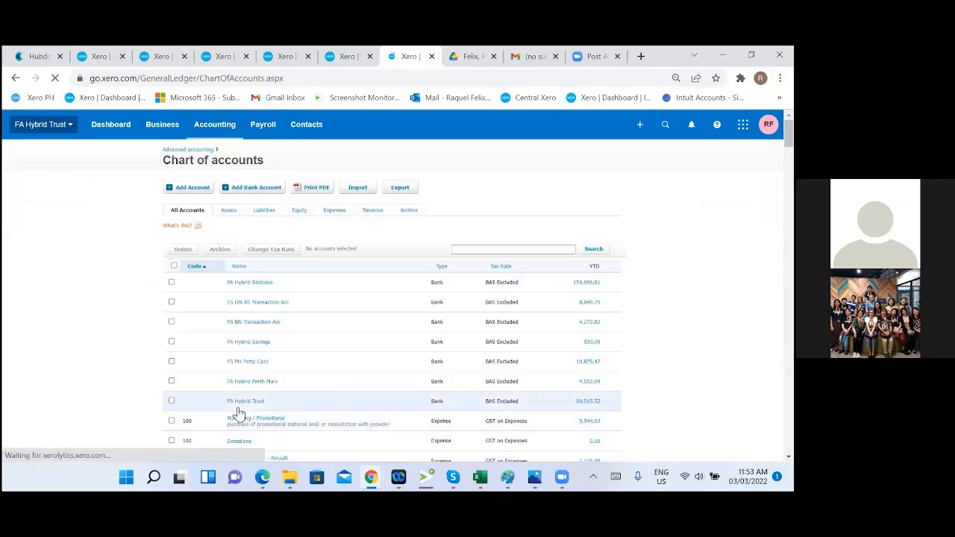
pyautogui.scroll(-12, 320, 348)
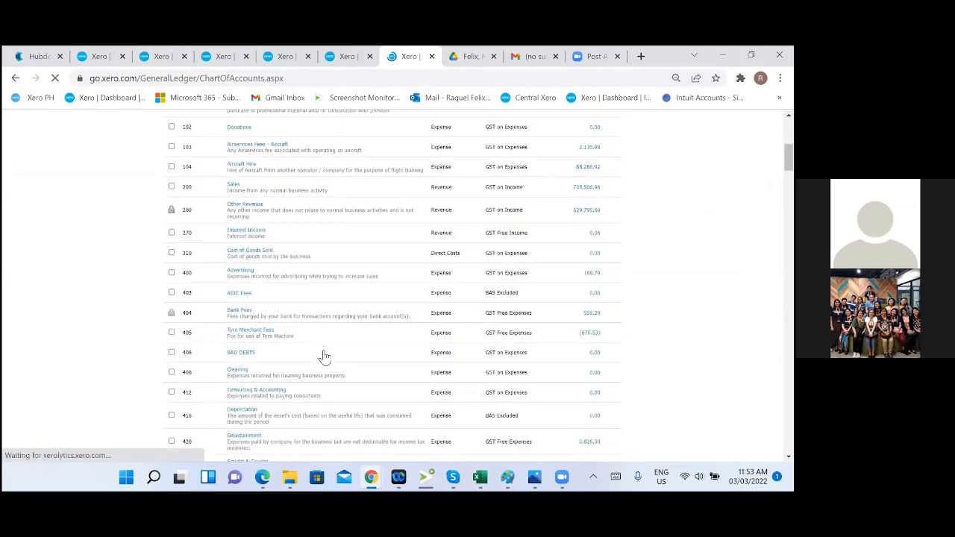
pyautogui.scroll(-4, 326, 357)
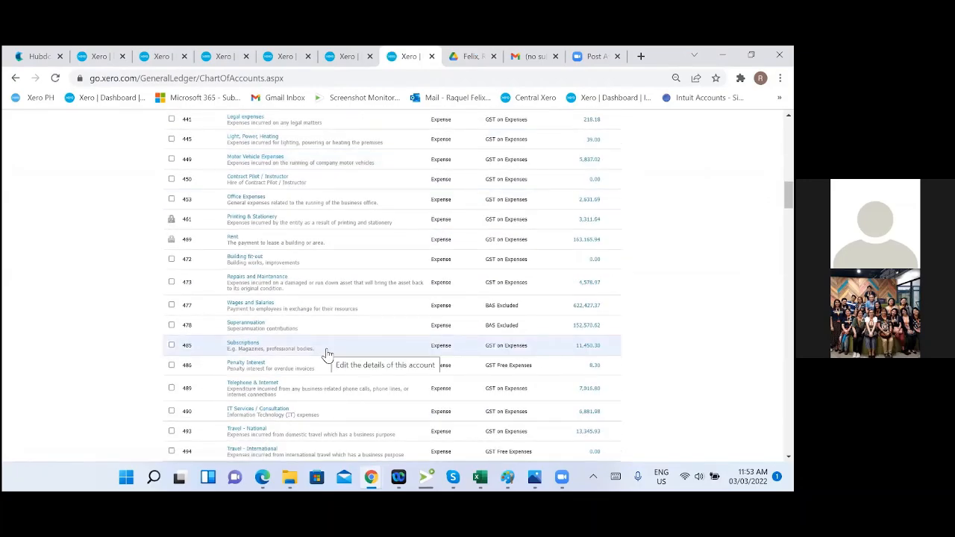
pyautogui.scroll(6, 380, 330)
pyautogui.scroll(4, 464, 302)
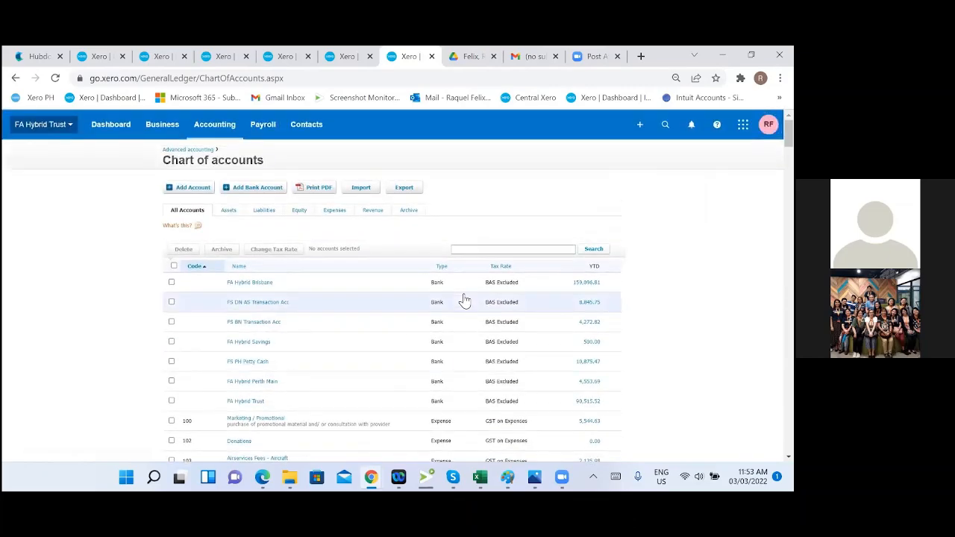
pyautogui.click(493, 249)
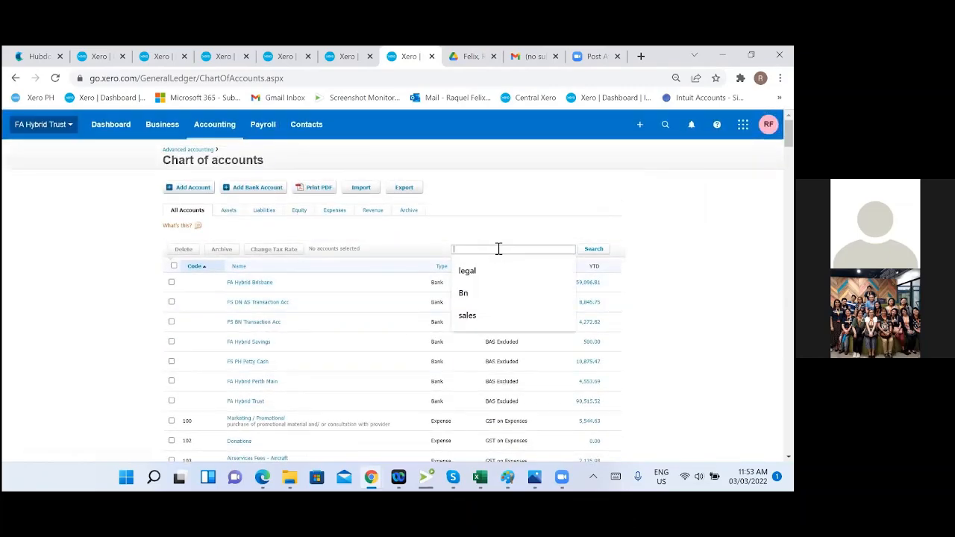
pyautogui.write('enta')
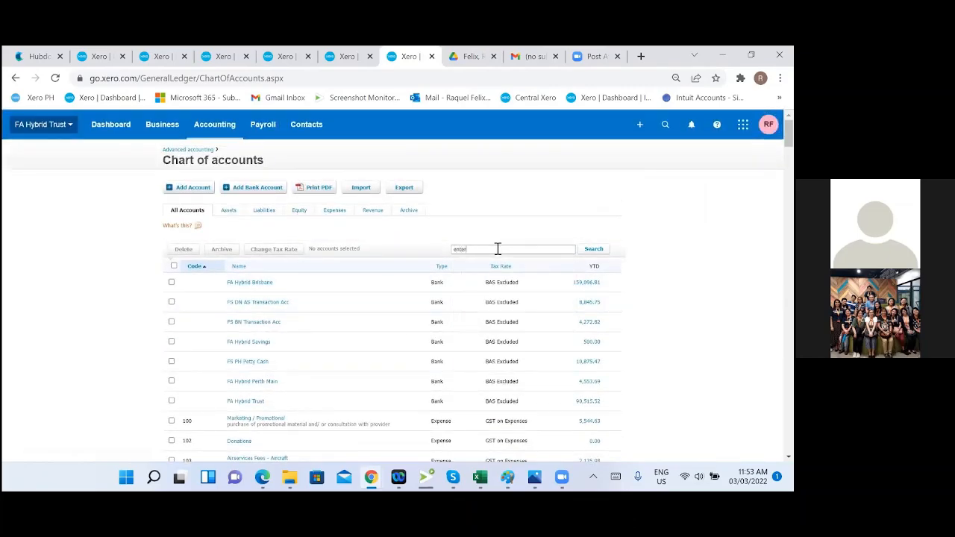
pyautogui.write('r')
pyautogui.press('Return')
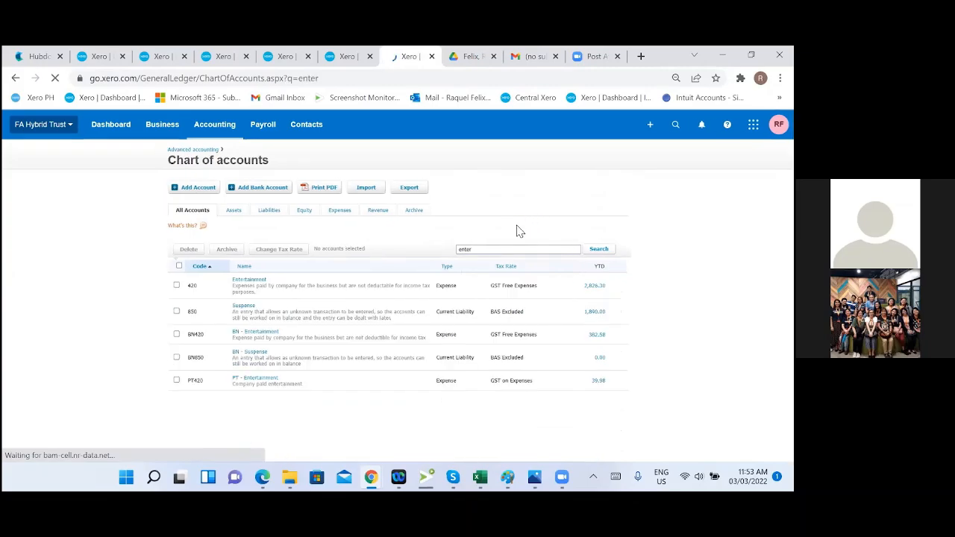
# Step: Rename account 420 to "Meals & Entertainment", enable payments to this account, and save the account details
pyautogui.click(247, 281)
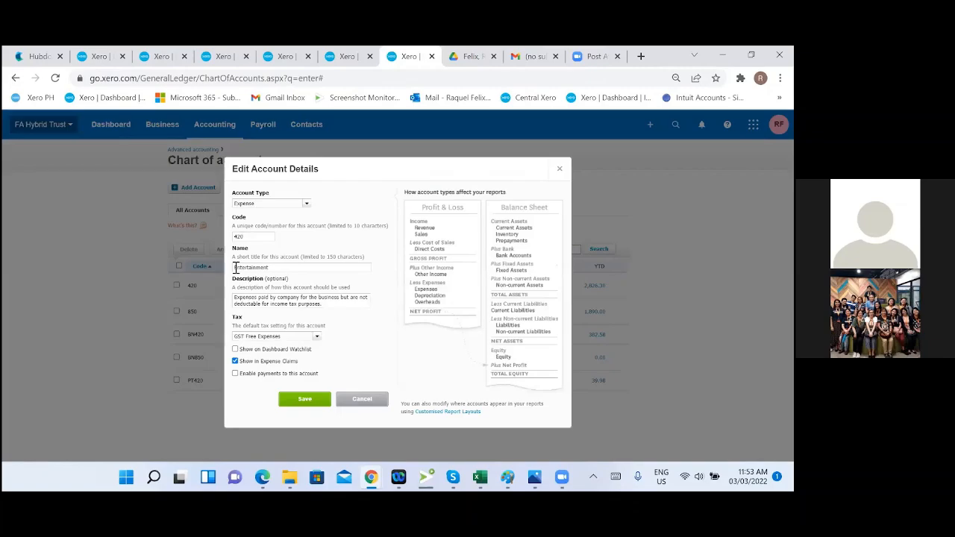
pyautogui.click(236, 267)
pyautogui.write('Meals')
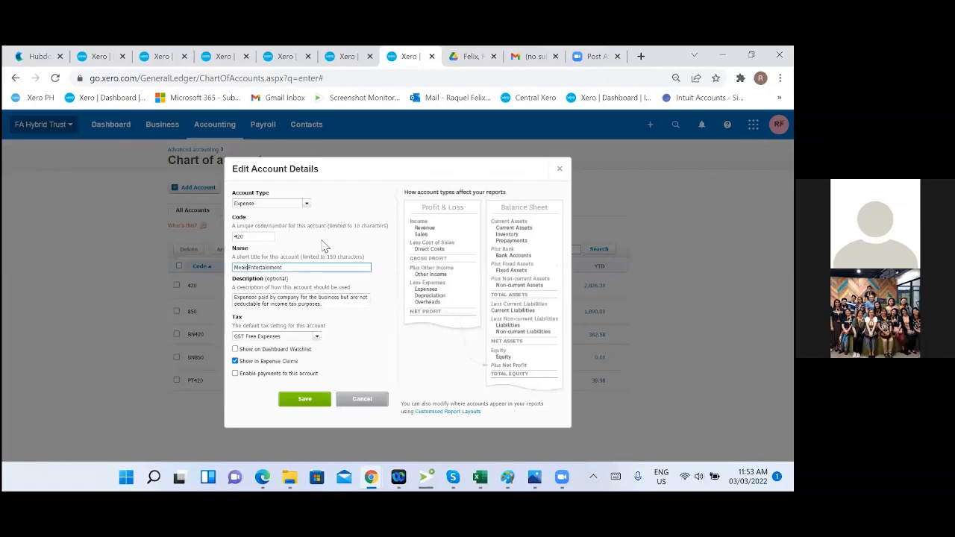
pyautogui.write(' &')
pyautogui.click(245, 375)
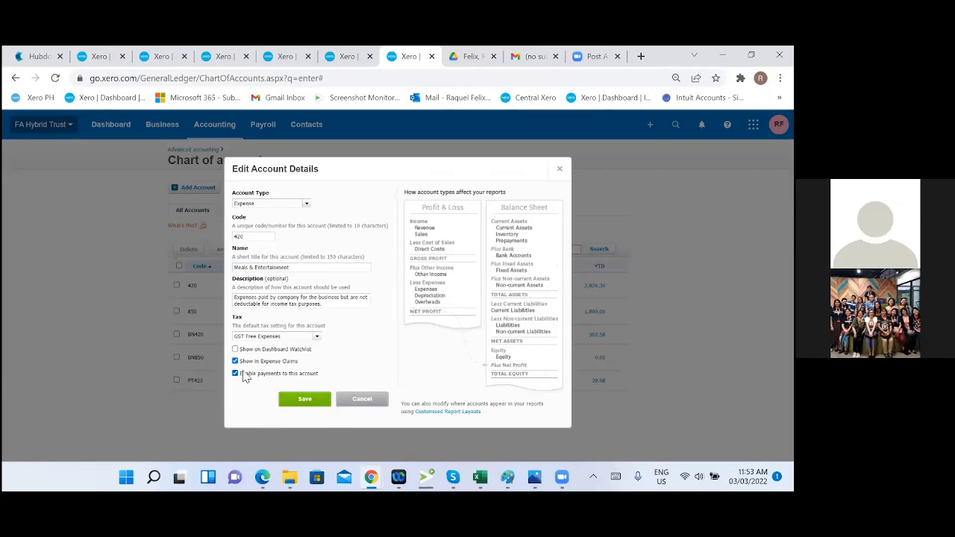
pyautogui.click(302, 398)
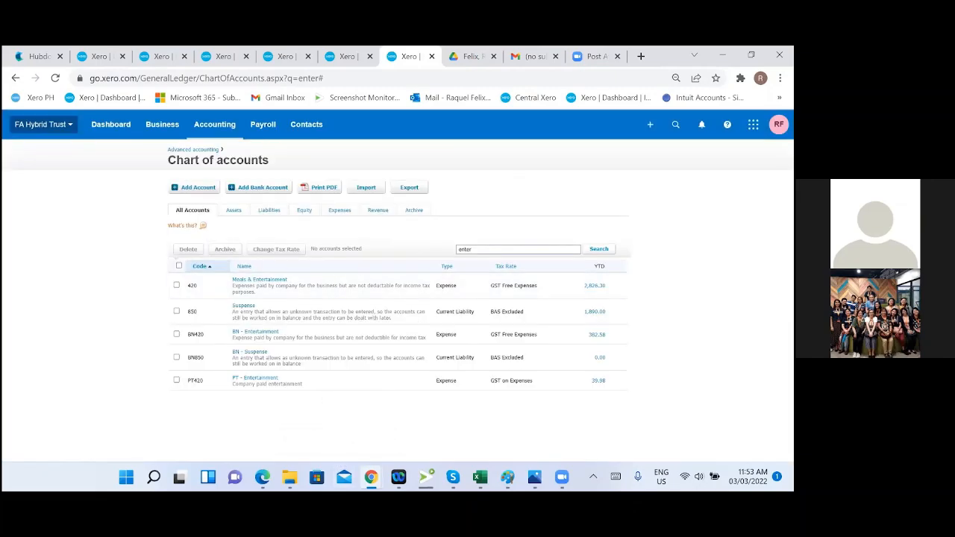
# Step: Return to the cash coding list, reload it, show more statement lines, and sort them by payee
pyautogui.click(144, 60)
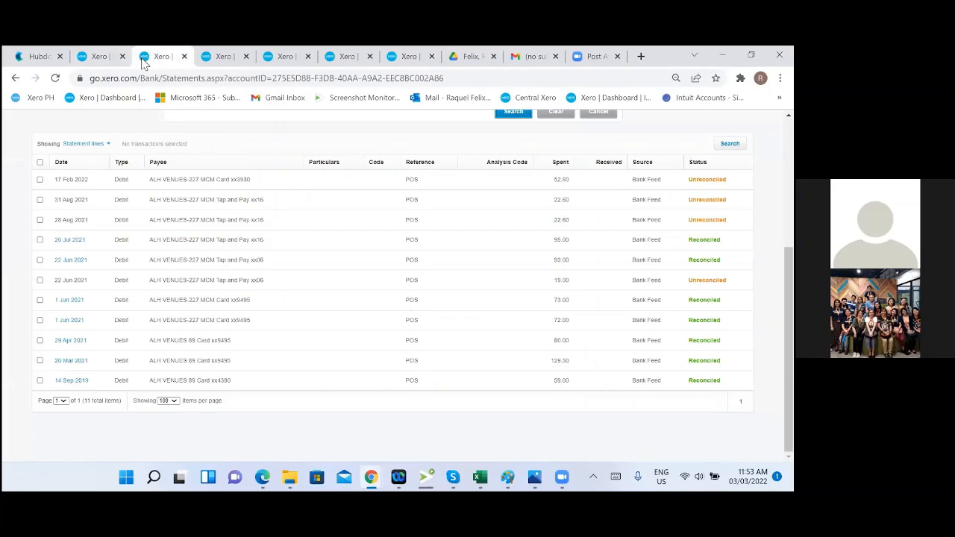
pyautogui.click(108, 59)
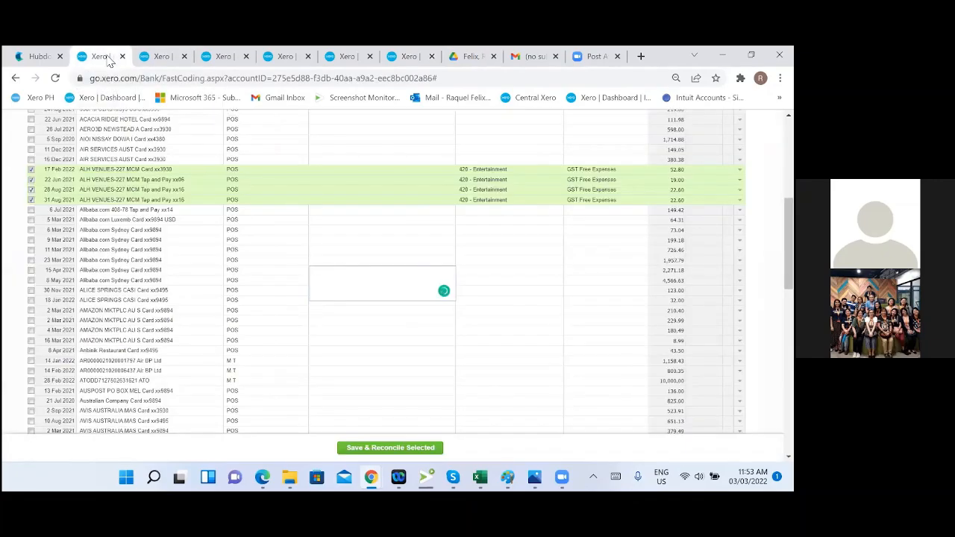
pyautogui.click(56, 79)
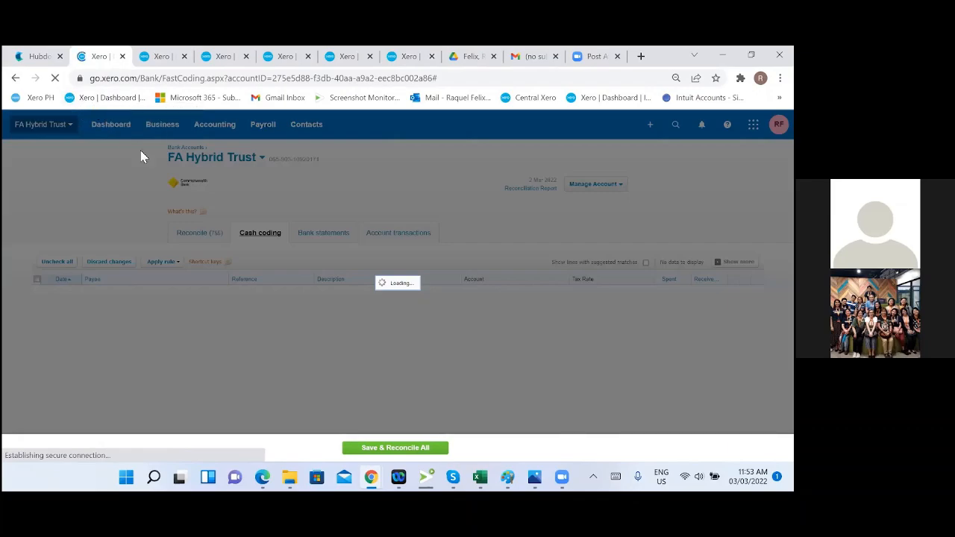
pyautogui.scroll(-5, 501, 275)
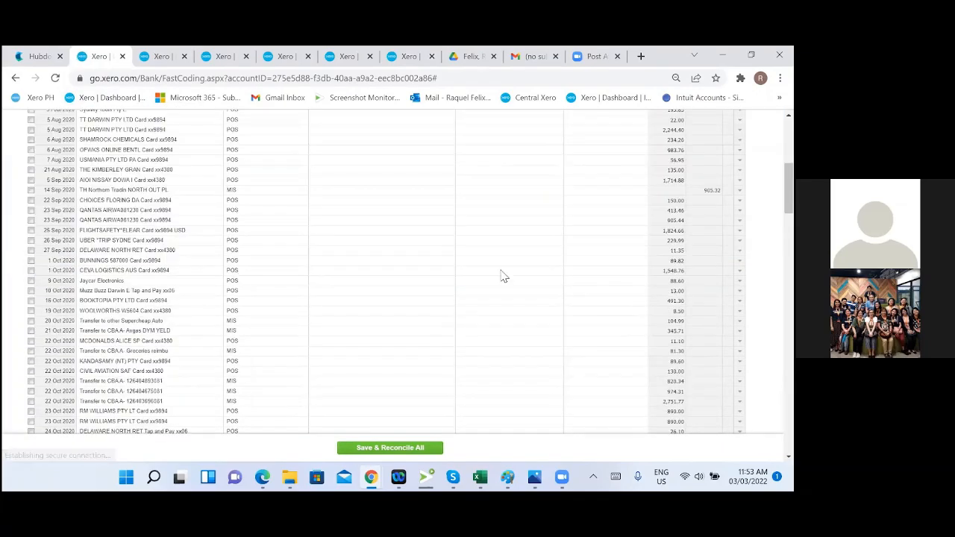
pyautogui.scroll(5, 389, 269)
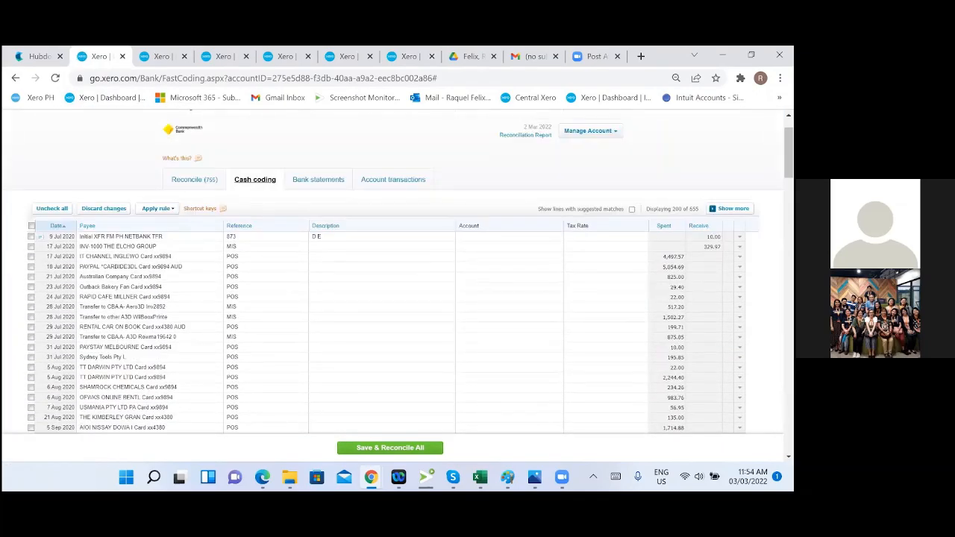
pyautogui.click(731, 209)
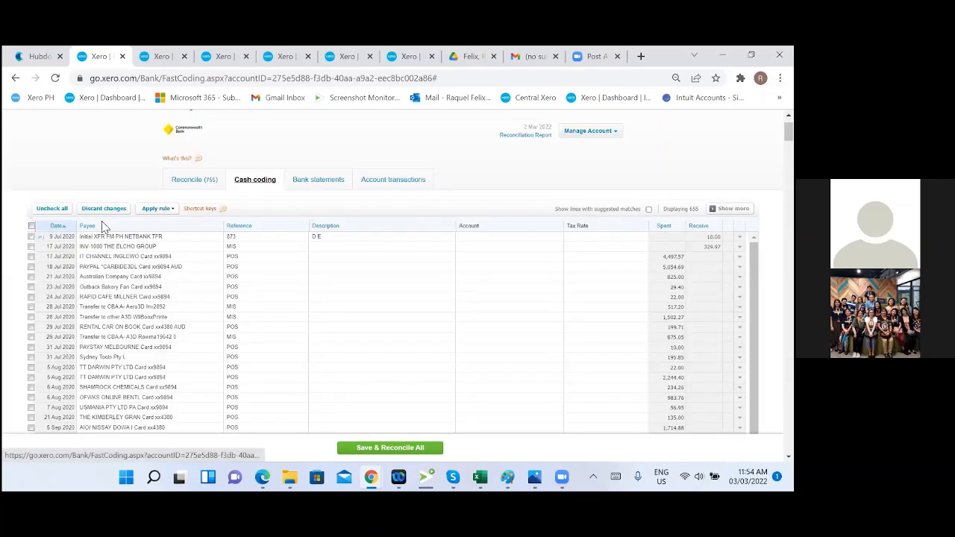
pyautogui.click(89, 227)
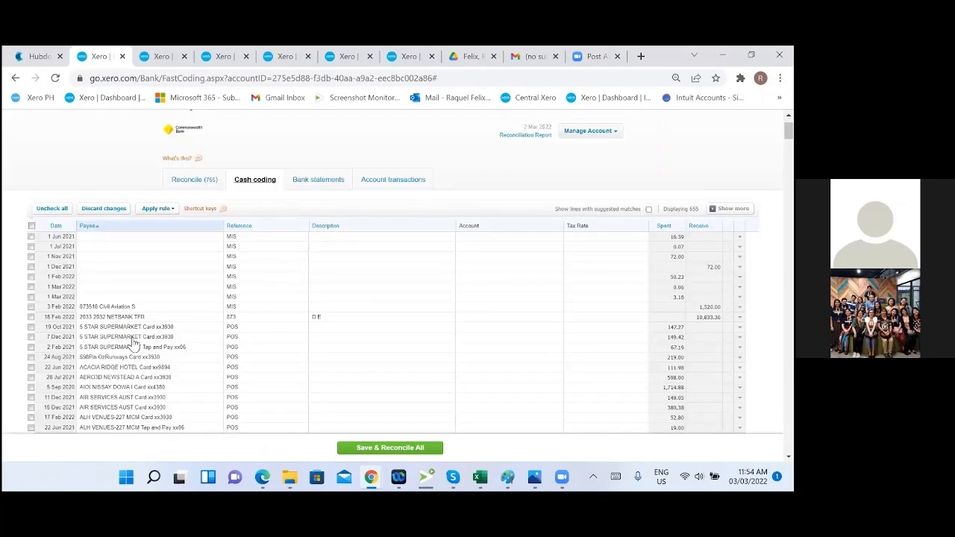
# Step: Select the four ALH VENUES-227 MCM payments and code them to account 420 - Meals & Entertainment
pyautogui.scroll(-3, 134, 342)
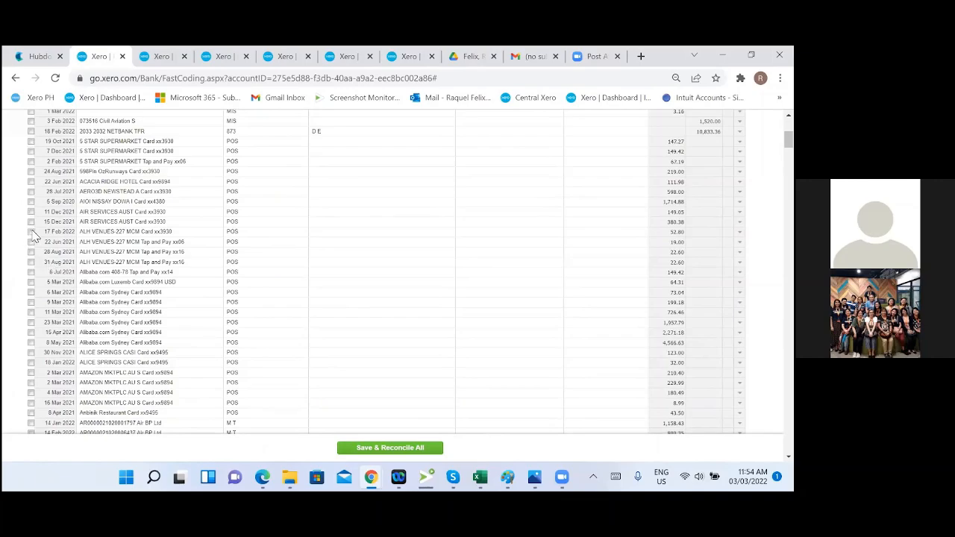
pyautogui.moveTo(31, 231); pyautogui.dragTo(34, 263)
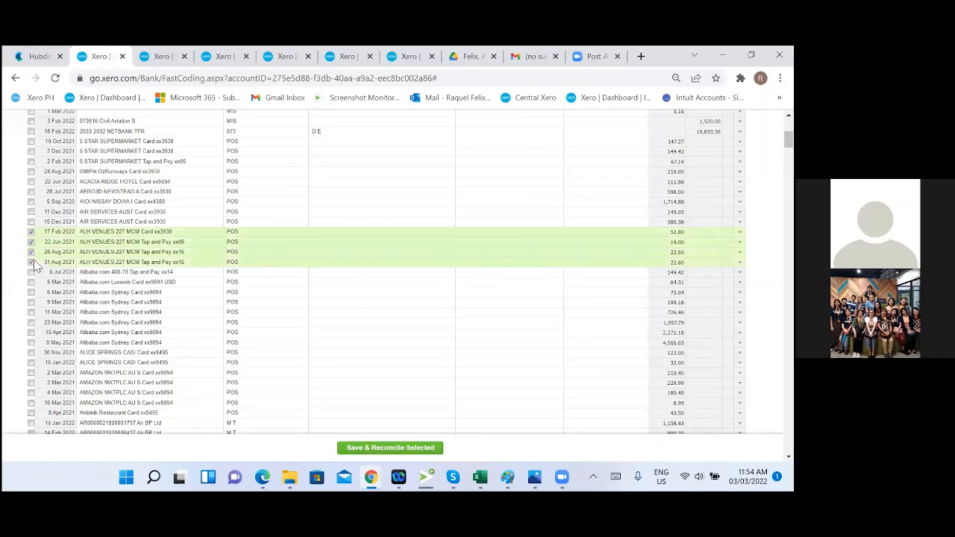
pyautogui.click(520, 233)
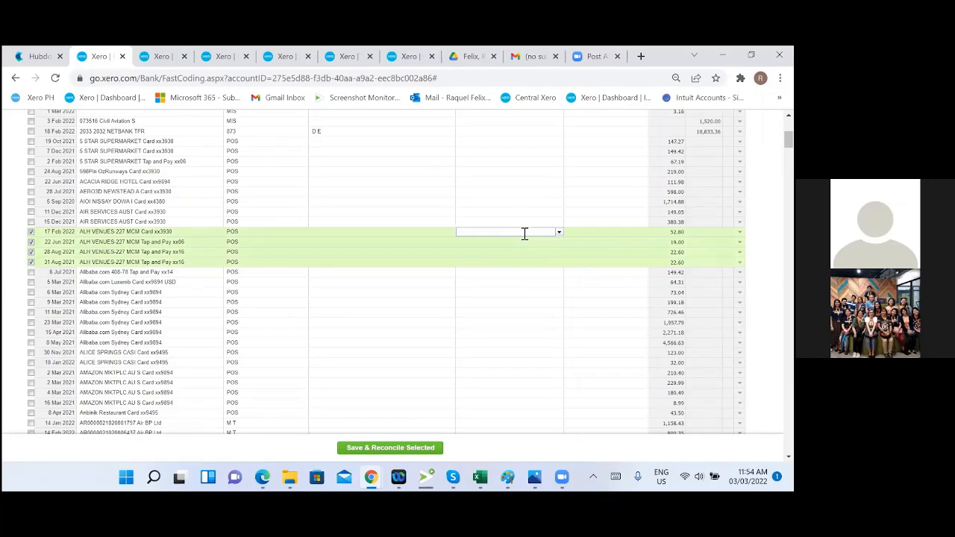
pyautogui.write('meals')
pyautogui.click(523, 243)
pyautogui.click(602, 296)
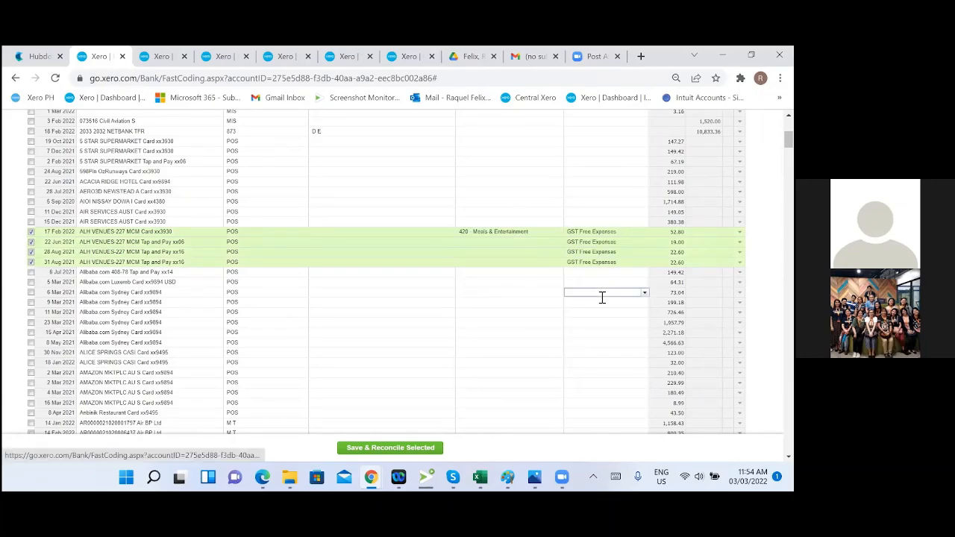
pyautogui.click(455, 291)
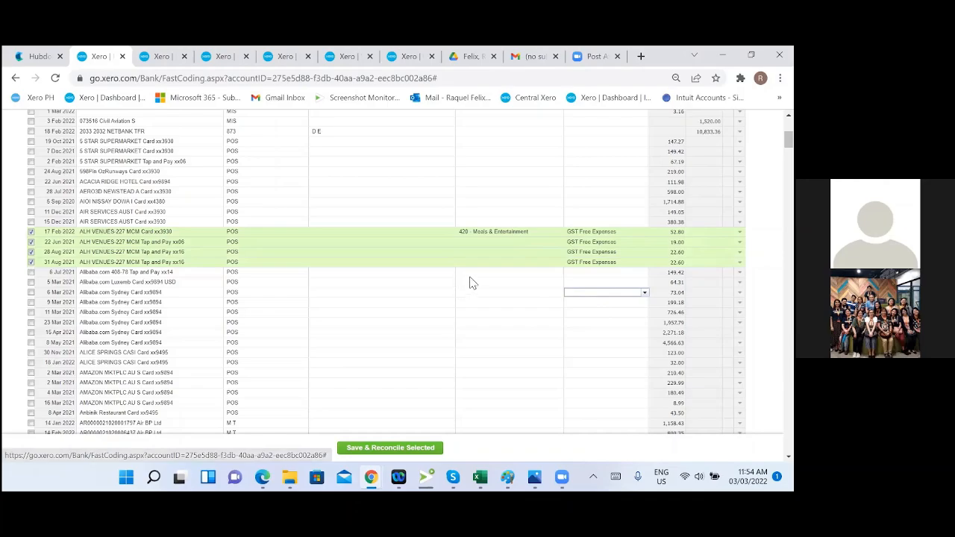
# Step: Set the tax rate of the selected ALH Venues payments to GST on Expenses
pyautogui.click(632, 233)
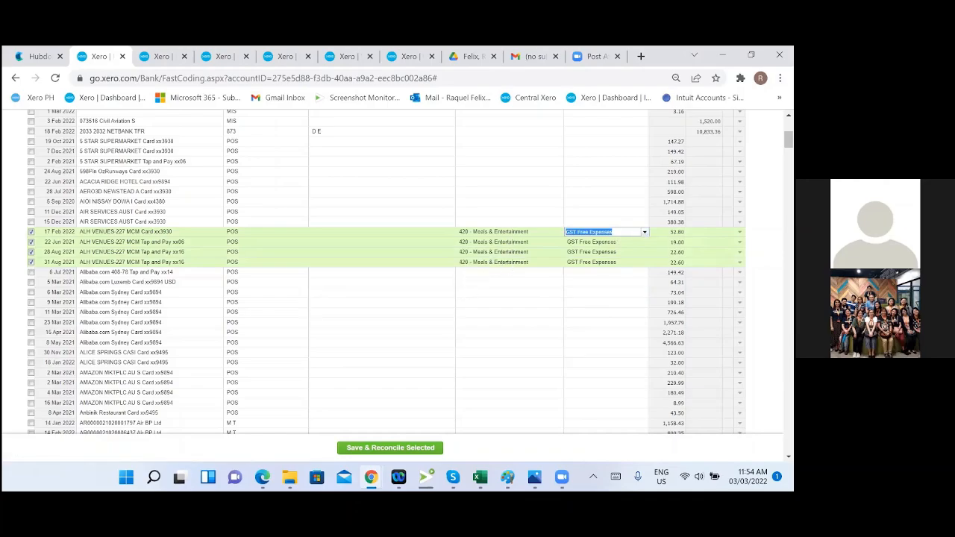
pyautogui.click(644, 232)
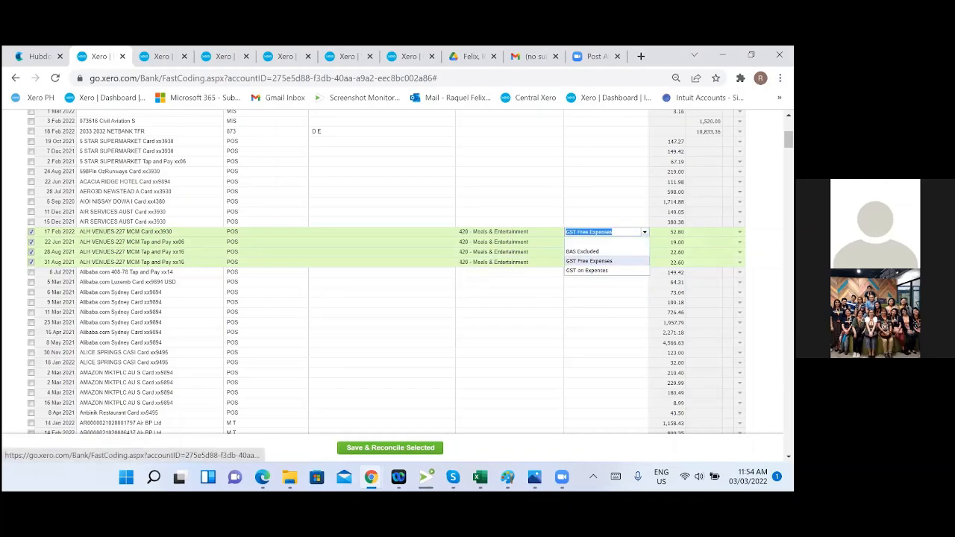
pyautogui.click(590, 273)
pyautogui.click(510, 334)
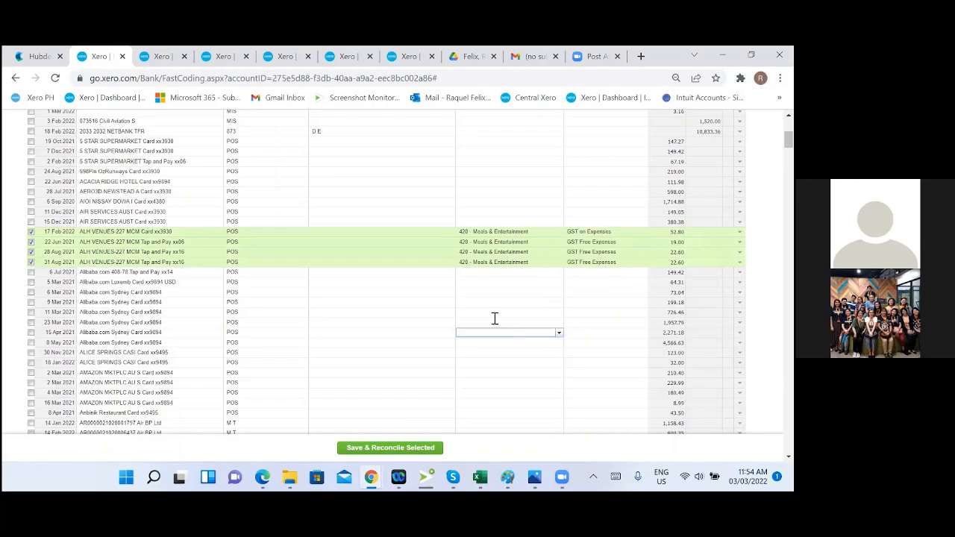
# Step: In the chart of accounts, set the default tax of account 420 Meals & Entertainment to GST on Expenses and save it
pyautogui.click(415, 59)
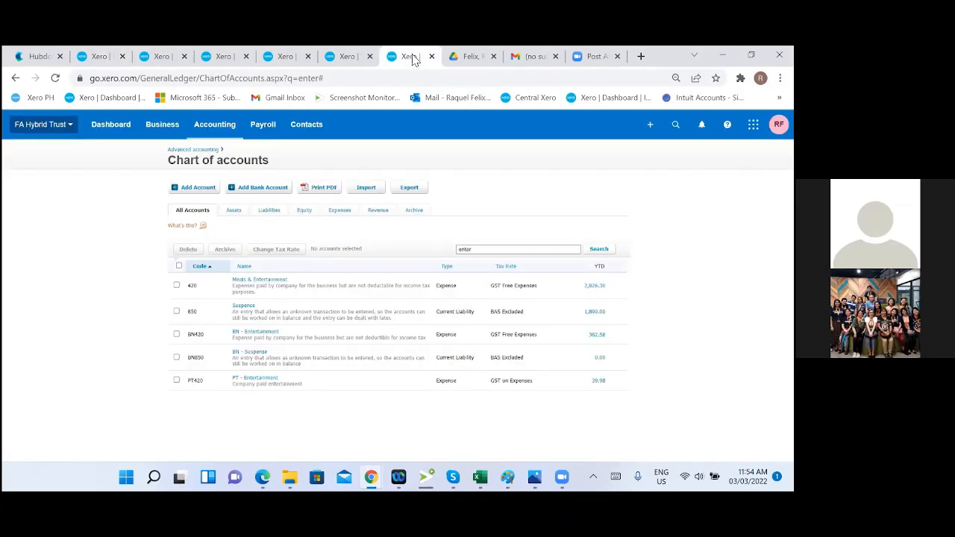
pyautogui.click(260, 281)
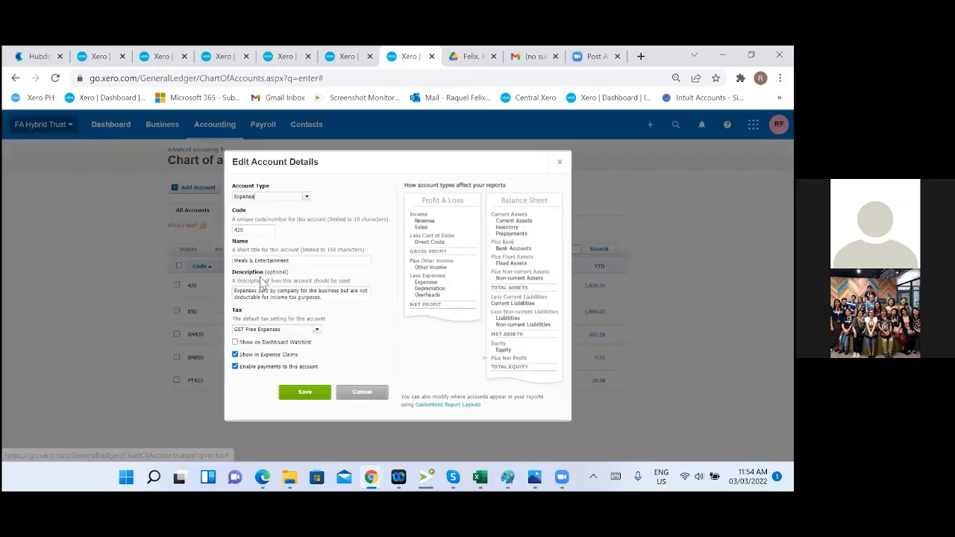
pyautogui.click(315, 330)
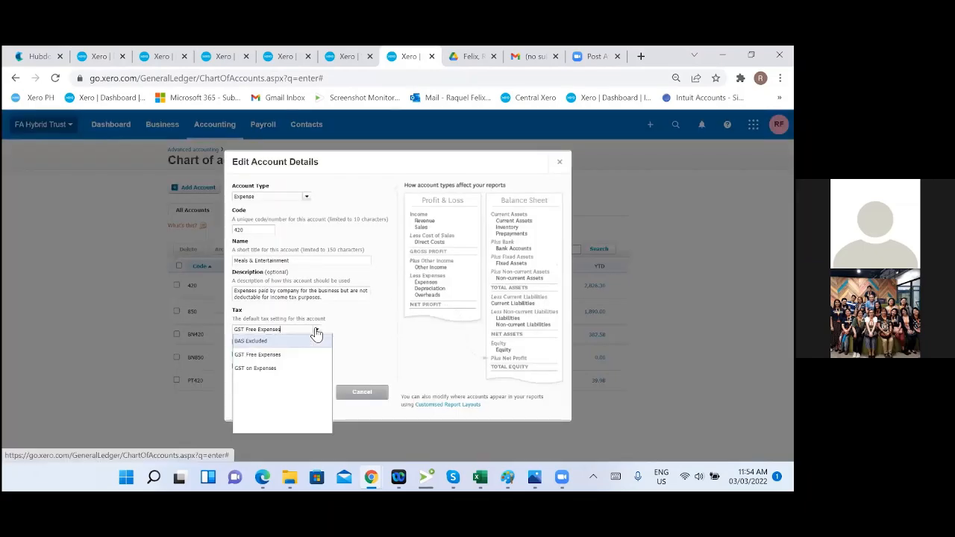
pyautogui.click(255, 368)
pyautogui.click(306, 392)
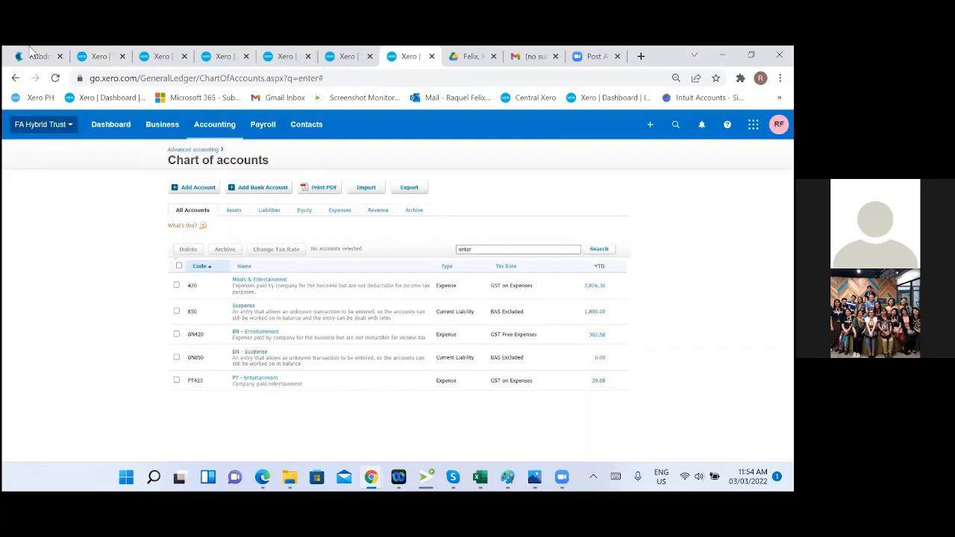
# Step: Check the Airport Tavern bill against the coding, and save and reconcile the four selected ALH Venues payments
pyautogui.click(95, 58)
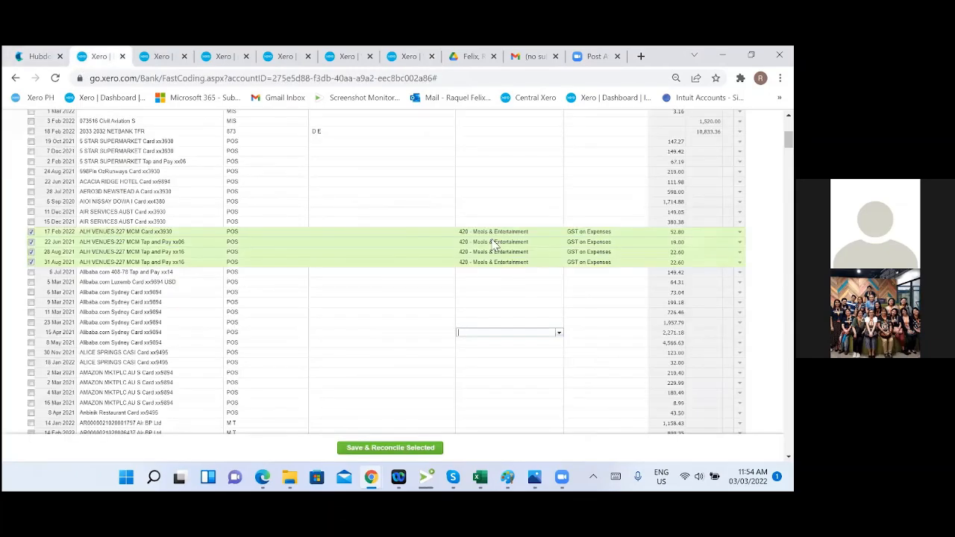
pyautogui.click(215, 58)
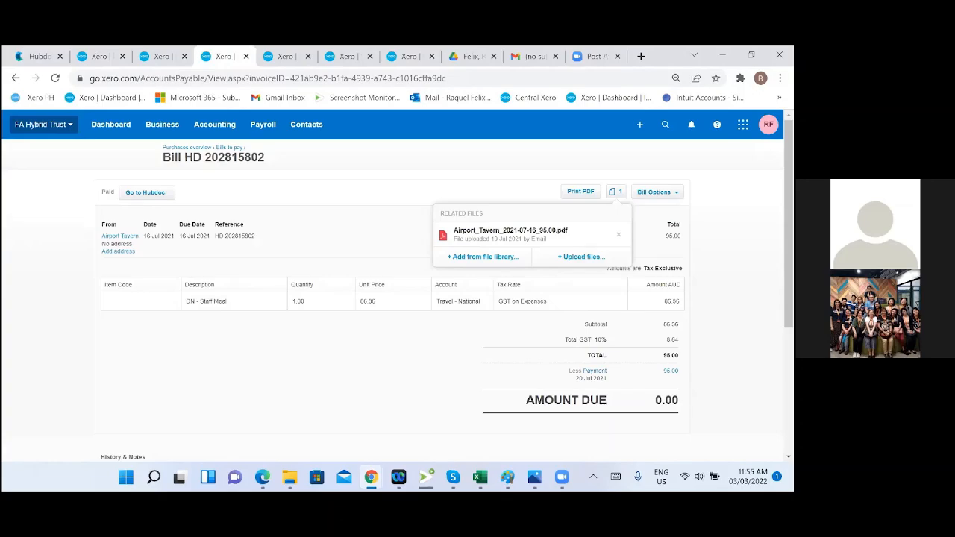
pyautogui.click(92, 58)
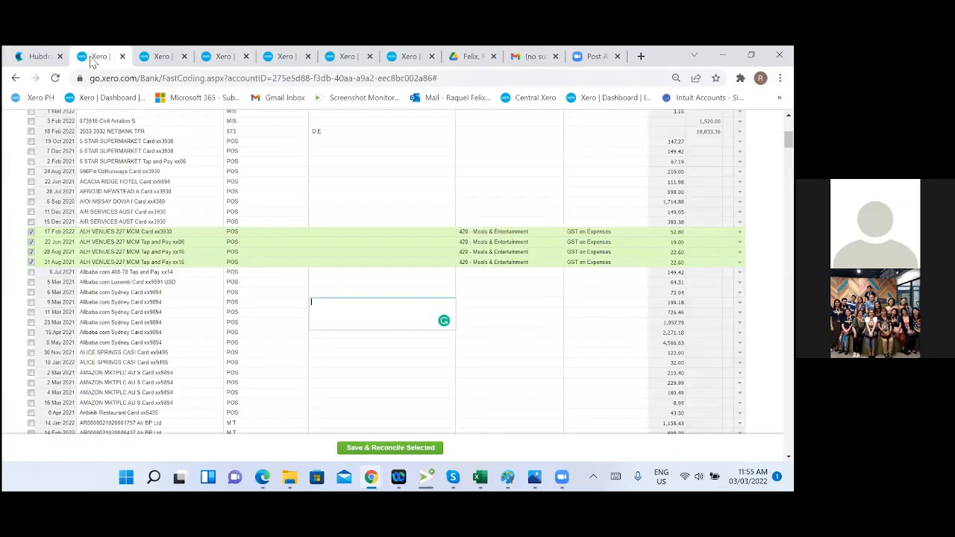
pyautogui.click(533, 342)
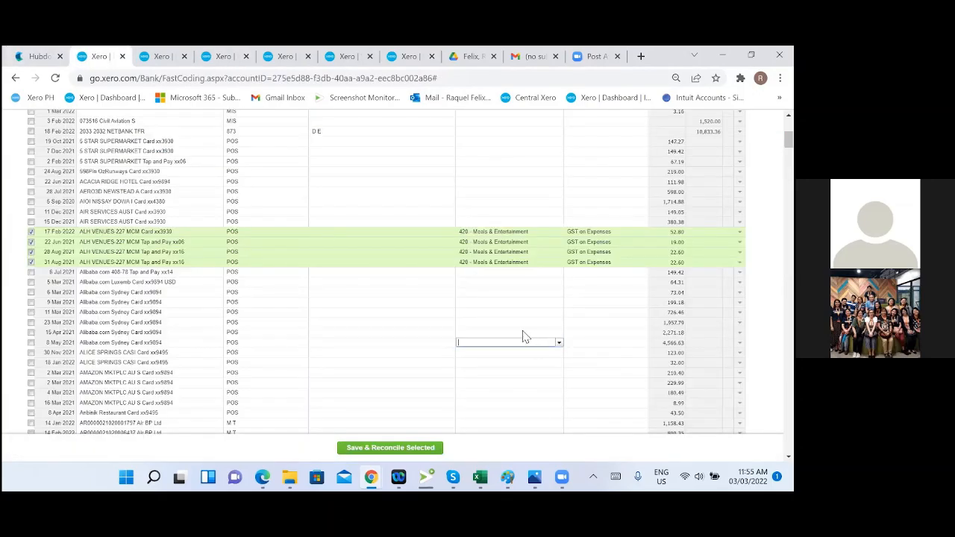
pyautogui.click(369, 451)
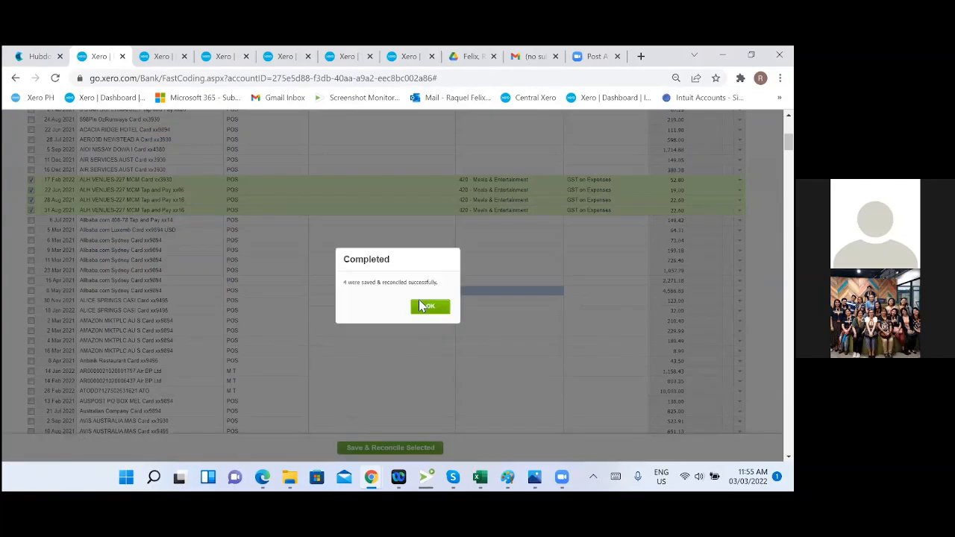
pyautogui.click(429, 308)
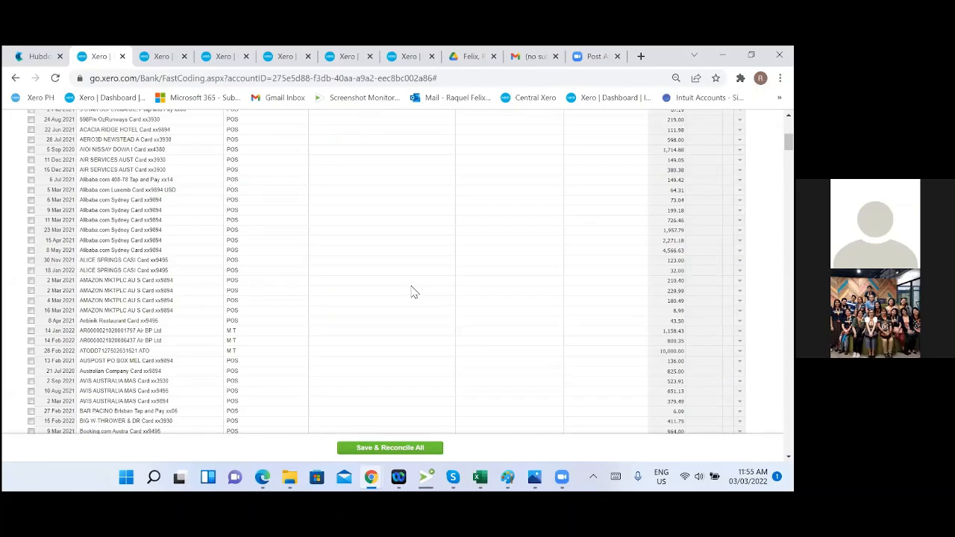
# Step: Select the Alibaba.com payments dated 6 Jul 2021 and 5 Mar 2021 in the cash coding list
pyautogui.scroll(3, 476, 284)
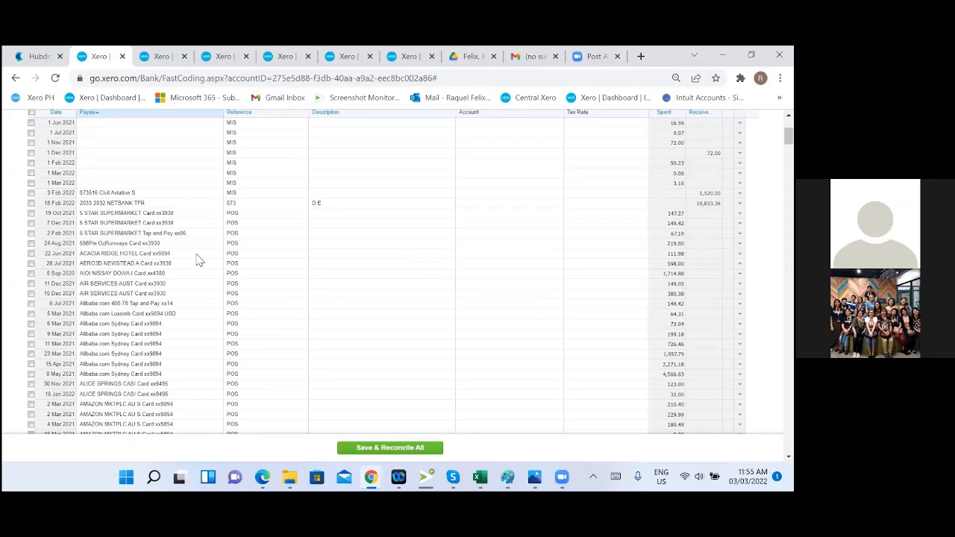
pyautogui.scroll(-3, 199, 259)
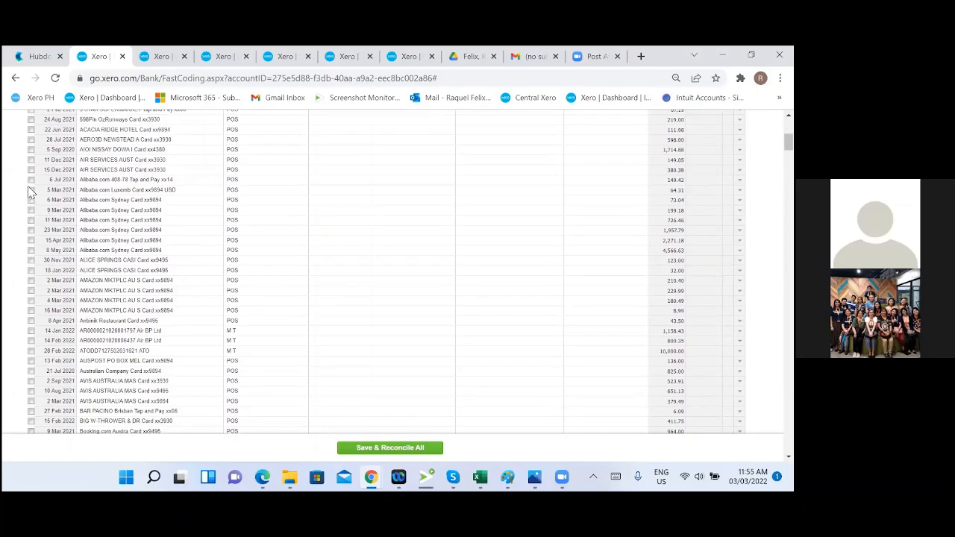
pyautogui.click(31, 180)
pyautogui.click(30, 189)
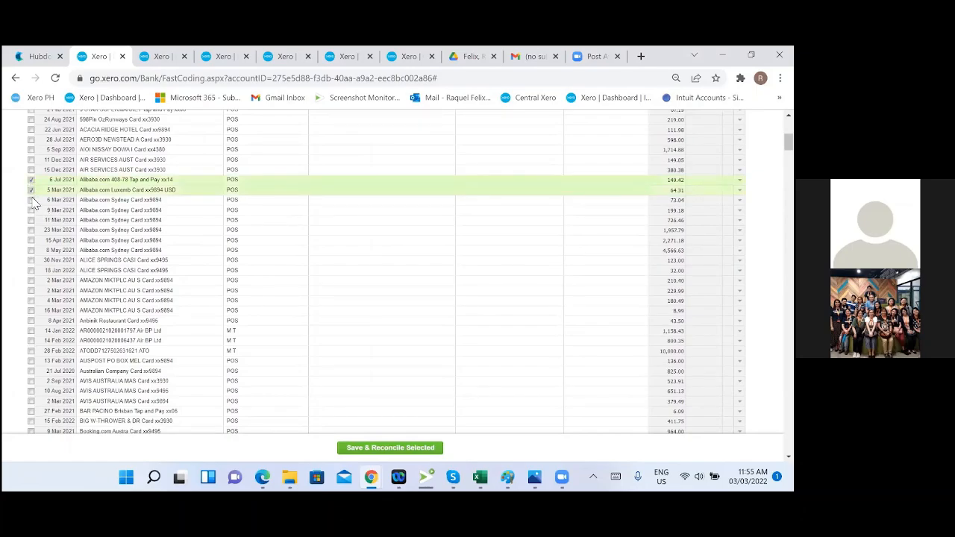
# Step: Select the six Alibaba.com Sydney Card lines for cash coding and open the account field of the 6 Jul 2021 Alibaba.com line
pyautogui.click(31, 200)
pyautogui.click(31, 210)
pyautogui.click(31, 220)
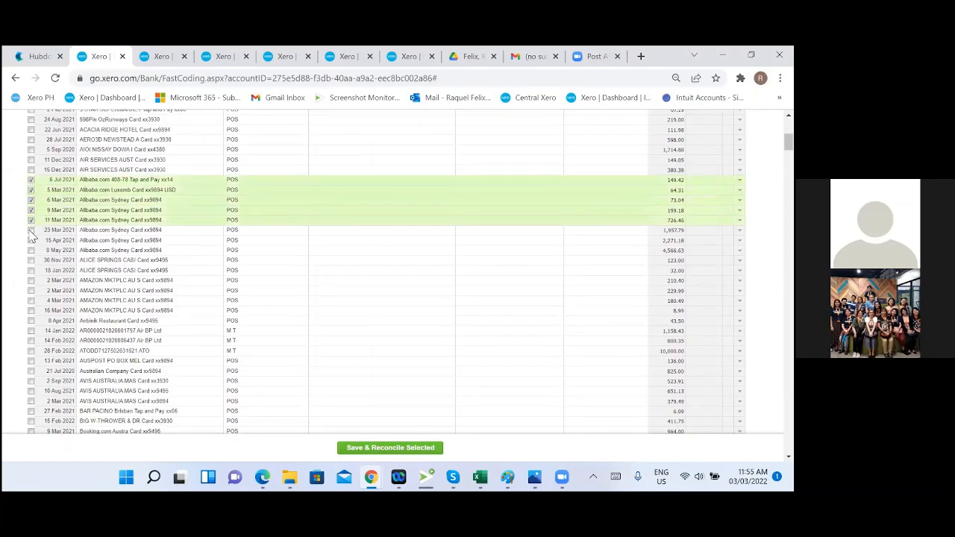
pyautogui.click(30, 230)
pyautogui.click(30, 240)
pyautogui.click(31, 250)
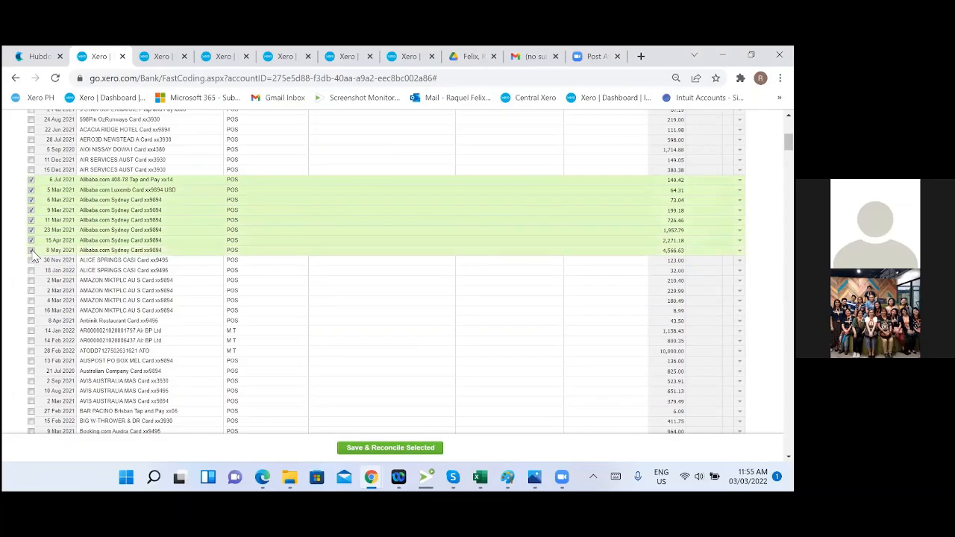
pyautogui.click(485, 181)
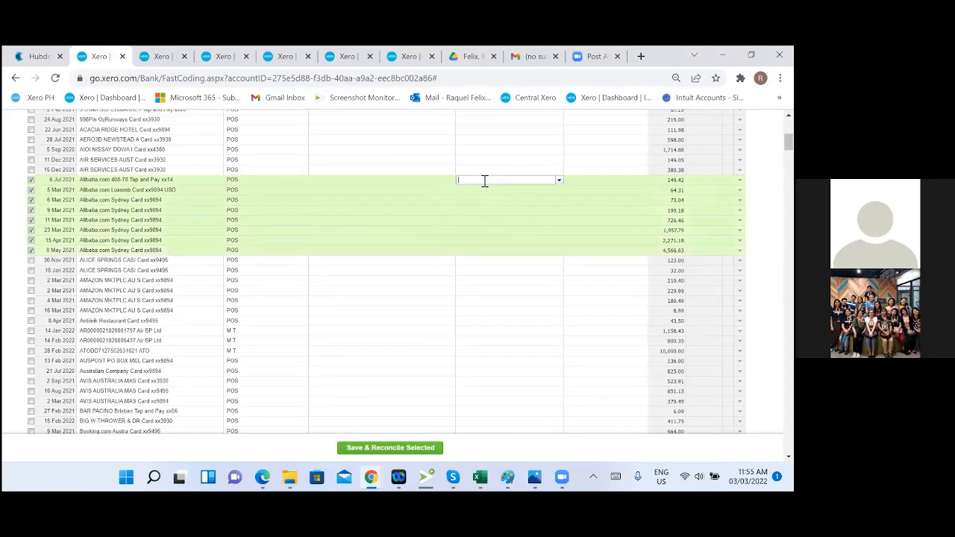
# Step: Search the FA Hybrid Trust bank statement lines for "alibaba" to check how earlier transactions were handled
pyautogui.click(158, 58)
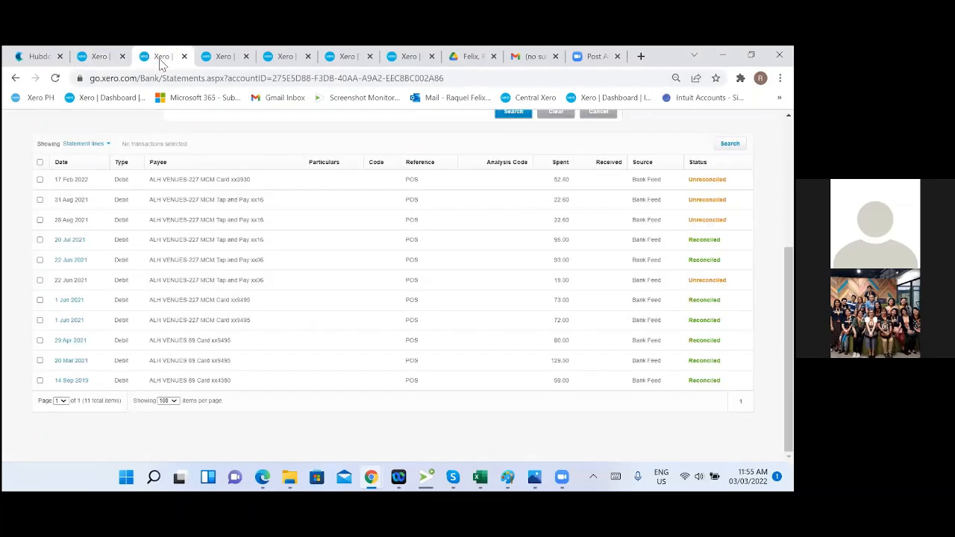
pyautogui.scroll(5, 254, 159)
pyautogui.click(217, 267)
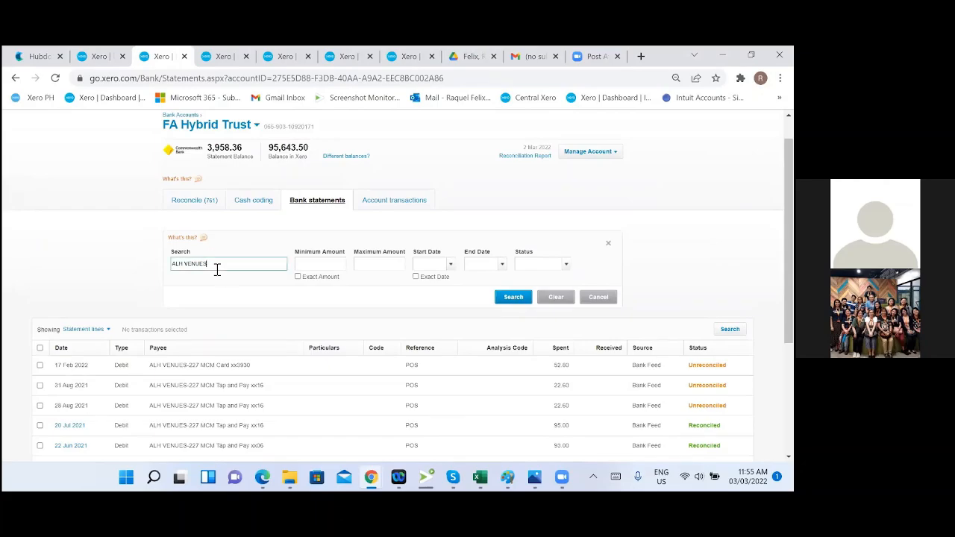
pyautogui.moveTo(217, 270); pyautogui.dragTo(146, 264)
pyautogui.write('alibaba')
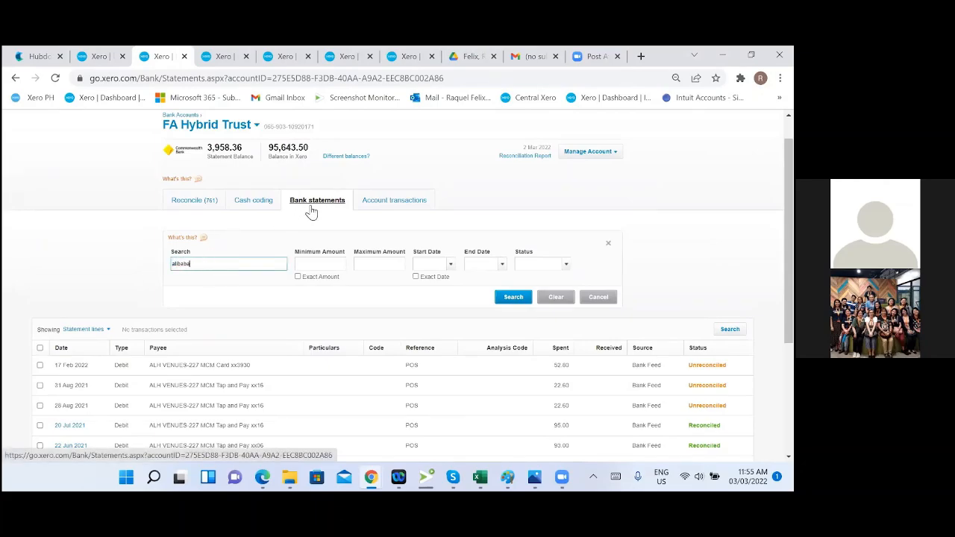
pyautogui.press('Return')
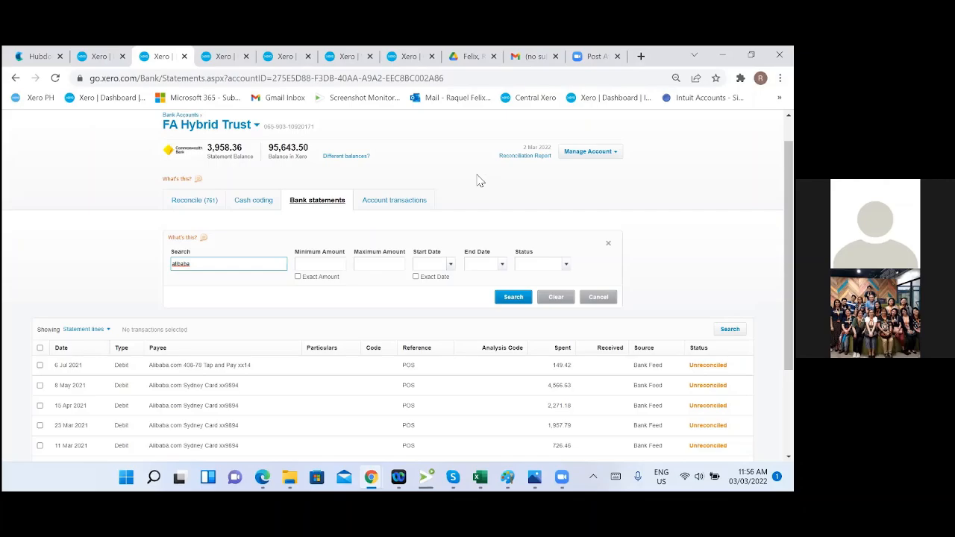
# Step: Go to the FA Hybrid Trust dashboard and examine the accounts listed in the Account watchlist
pyautogui.click(84, 63)
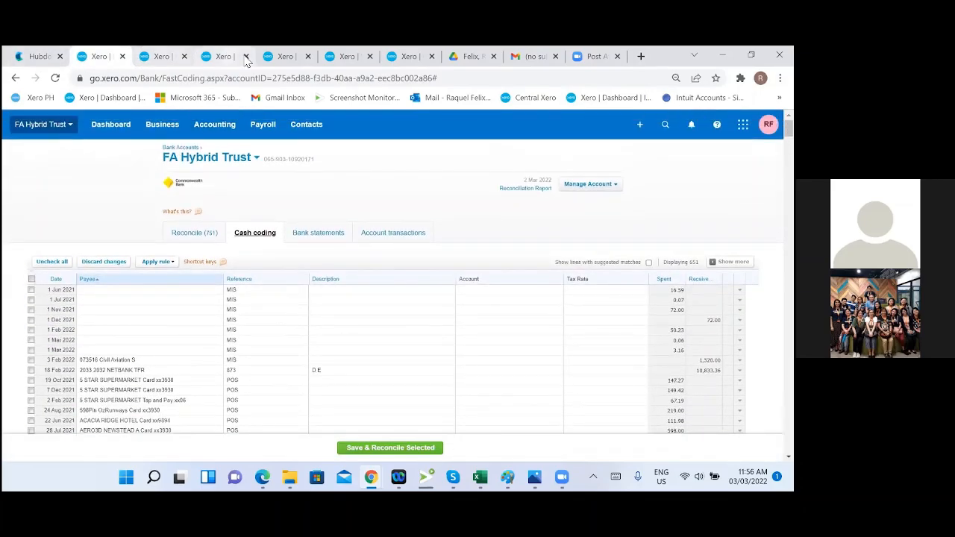
pyautogui.click(405, 58)
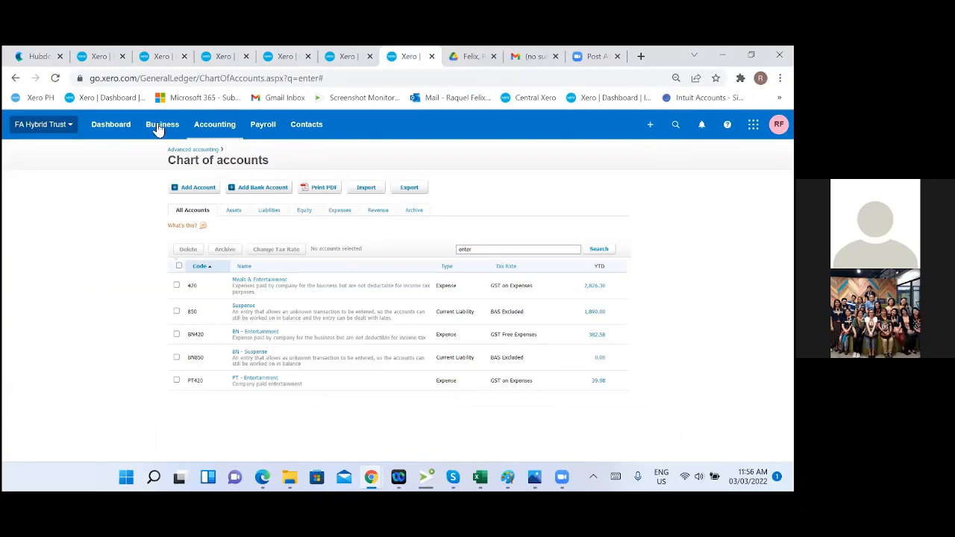
pyautogui.click(115, 129)
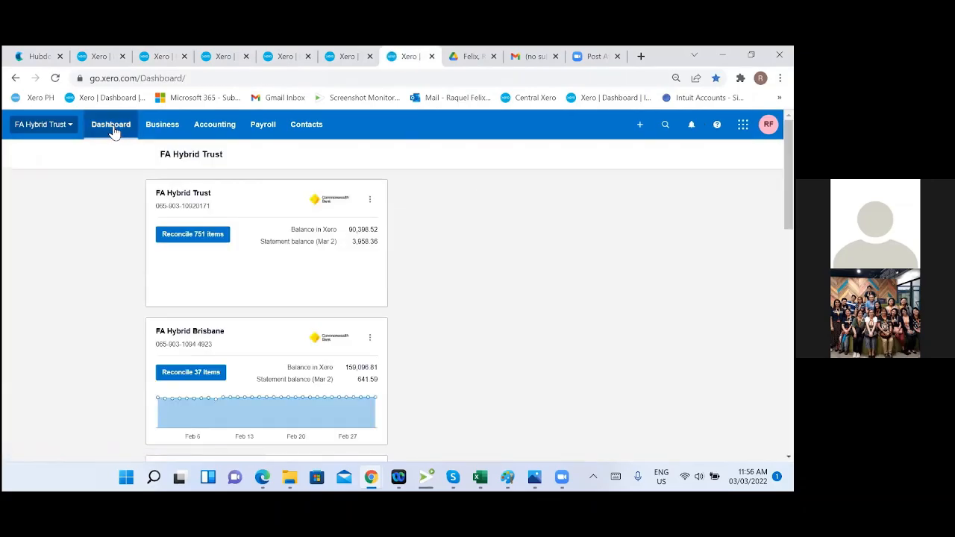
pyautogui.scroll(-5, 516, 344)
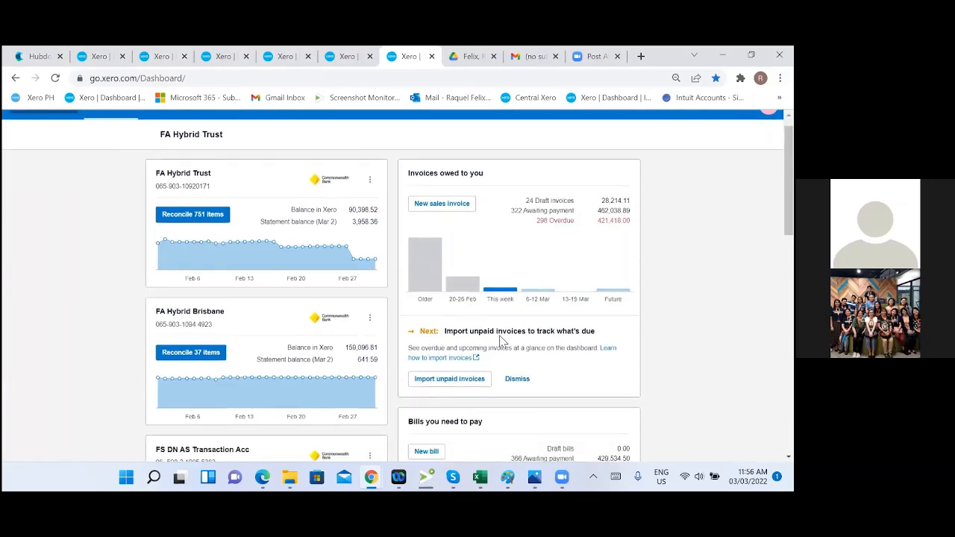
pyautogui.scroll(-7, 516, 345)
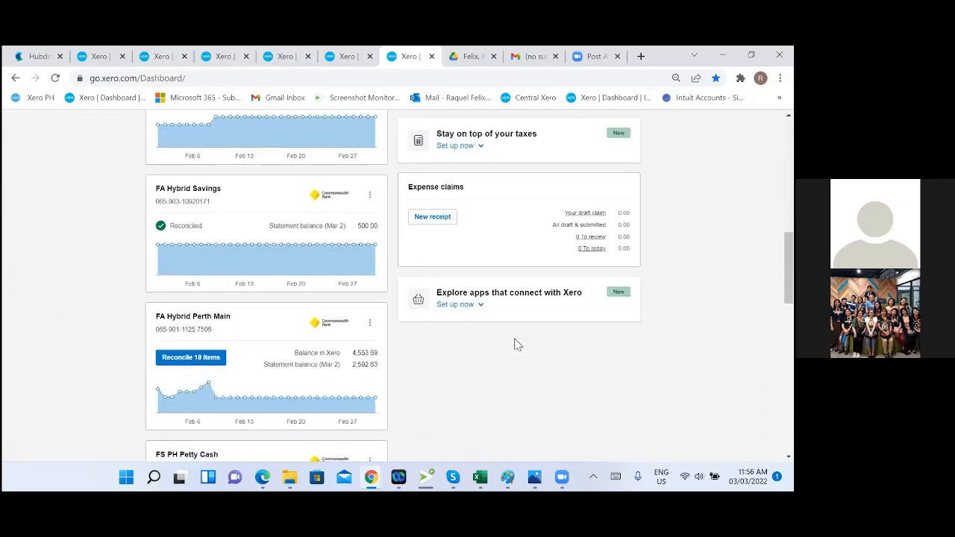
pyautogui.scroll(-10, 515, 346)
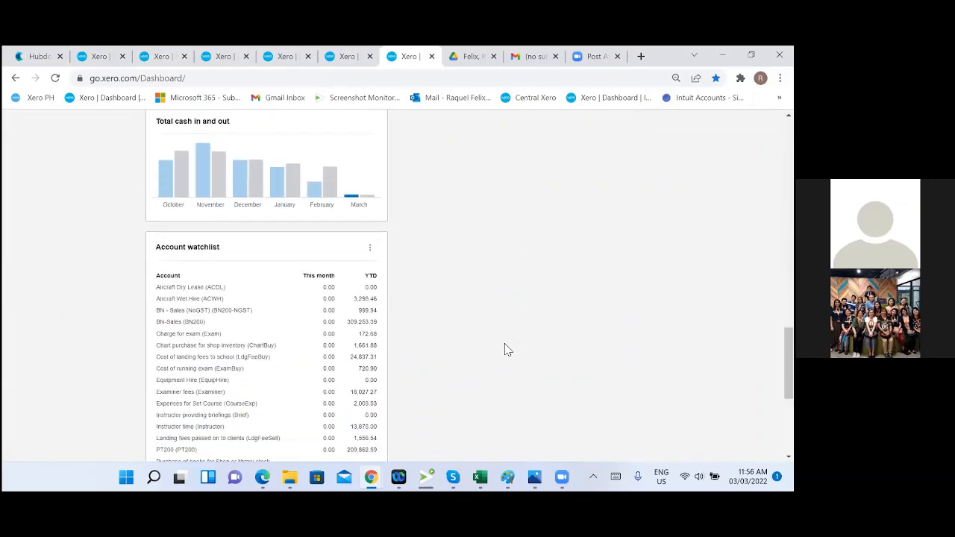
pyautogui.scroll(2, 182, 246)
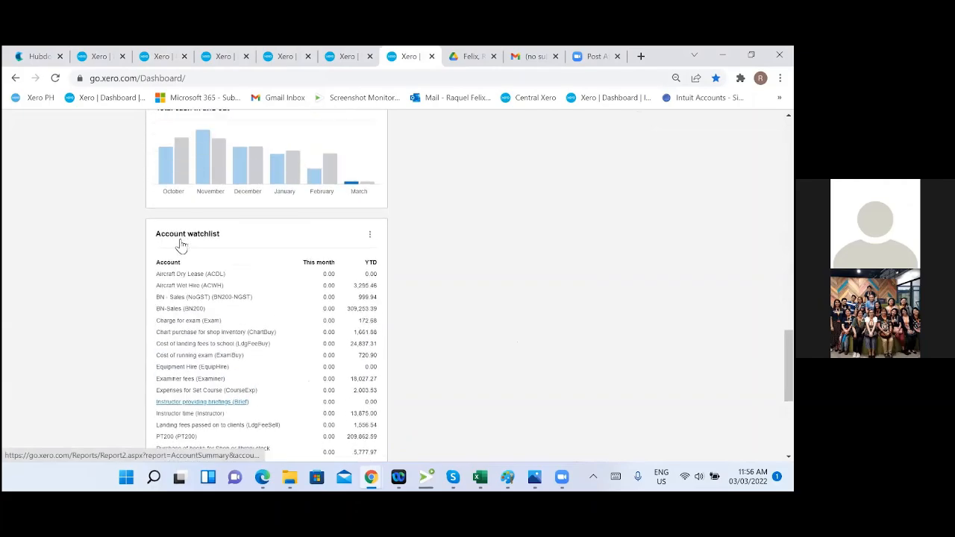
pyautogui.scroll(-2, 211, 356)
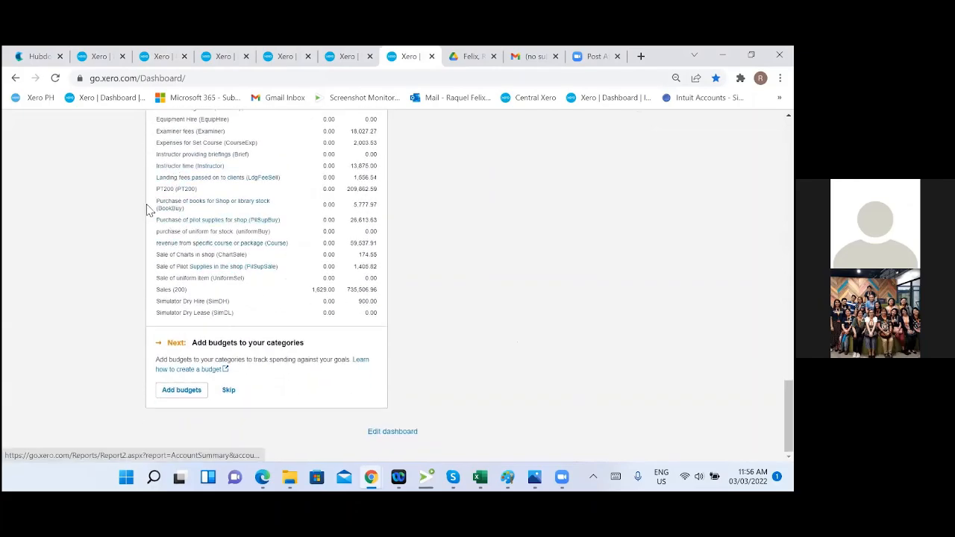
pyautogui.scroll(2, 179, 293)
pyautogui.scroll(2, 206, 277)
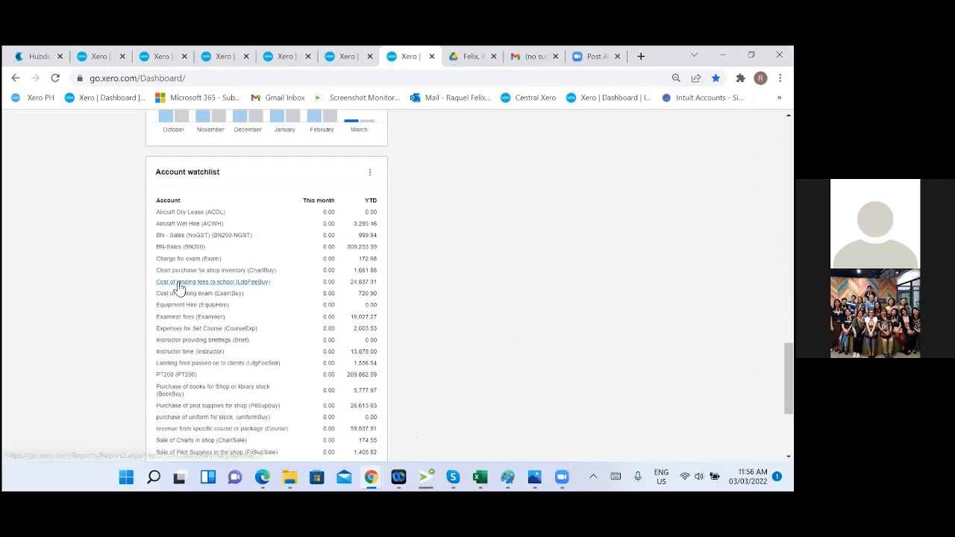
pyautogui.scroll(-3, 190, 292)
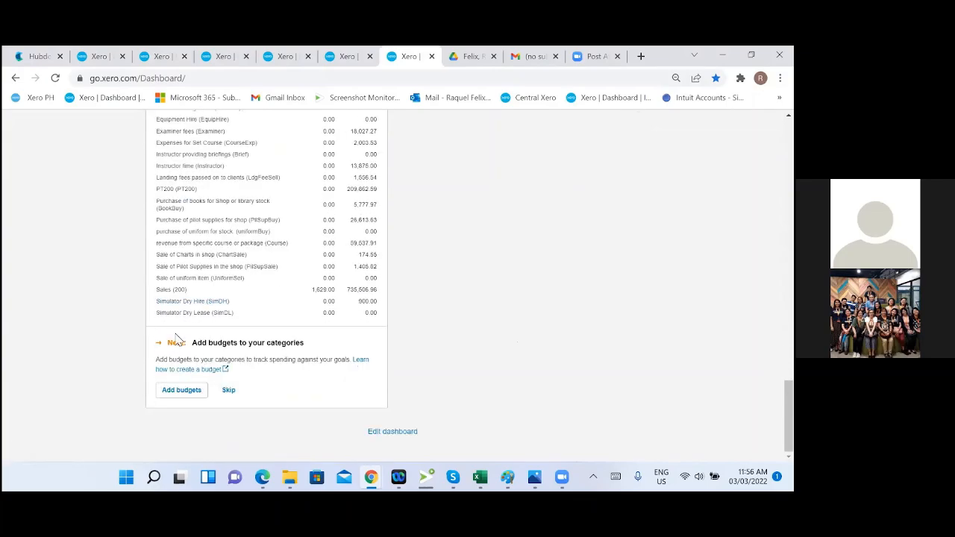
# Step: Reload the dashboard and read through the Account watchlist again from the first account to the last
pyautogui.click(149, 209)
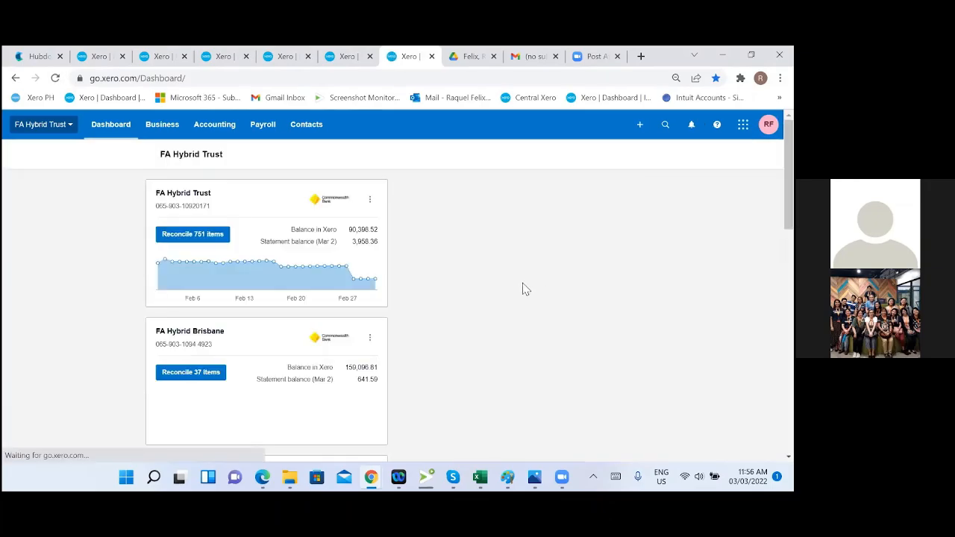
pyautogui.scroll(-5, 306, 375)
pyautogui.scroll(-15, 310, 382)
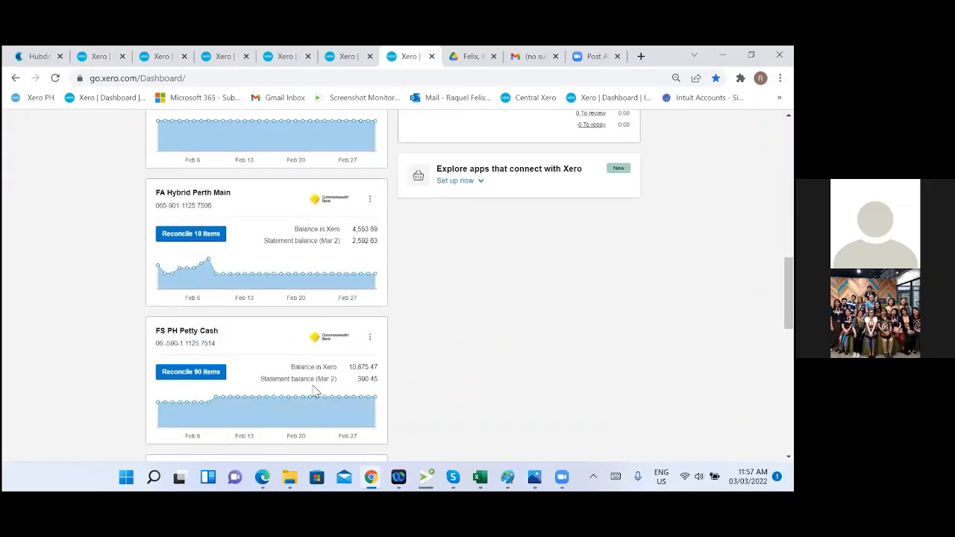
pyautogui.scroll(-3, 313, 392)
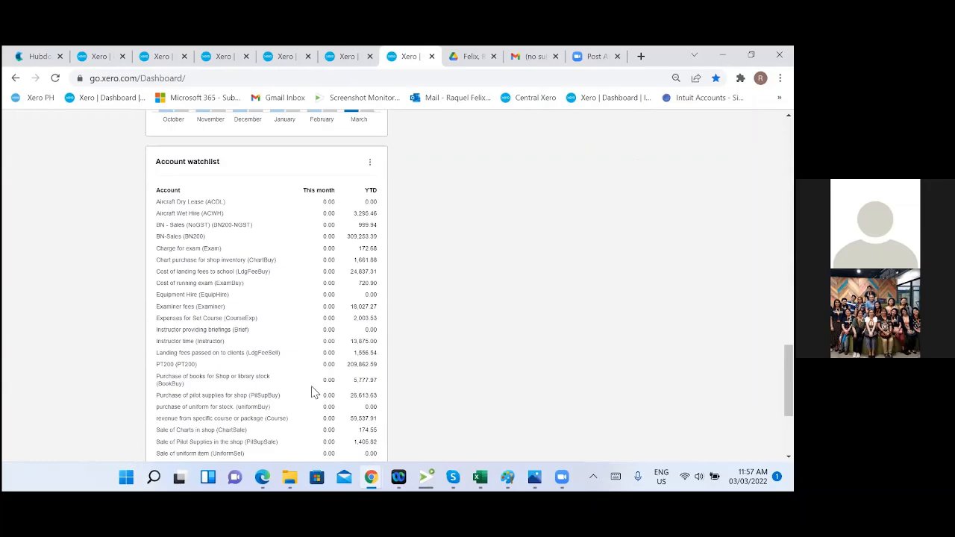
pyautogui.scroll(-3, 314, 392)
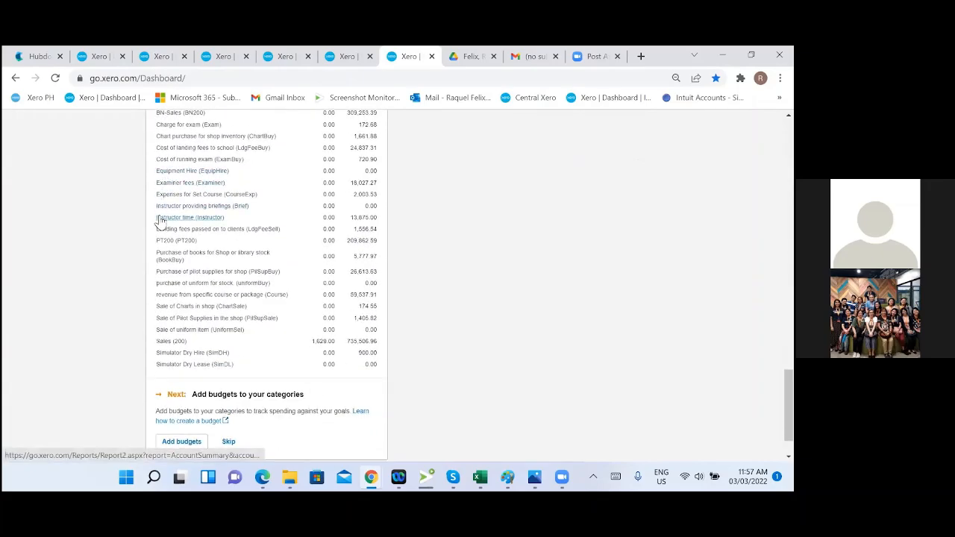
pyautogui.scroll(3, 166, 231)
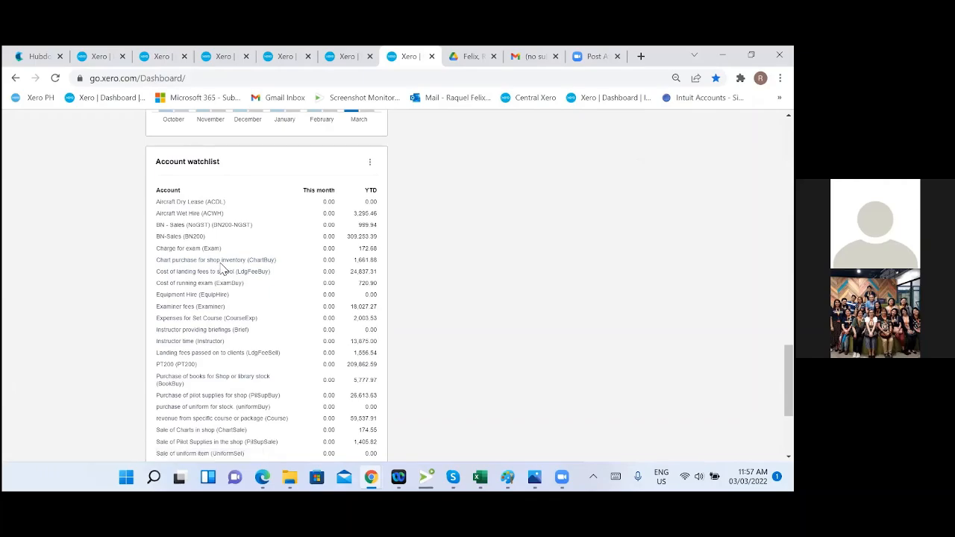
pyautogui.scroll(-3, 226, 267)
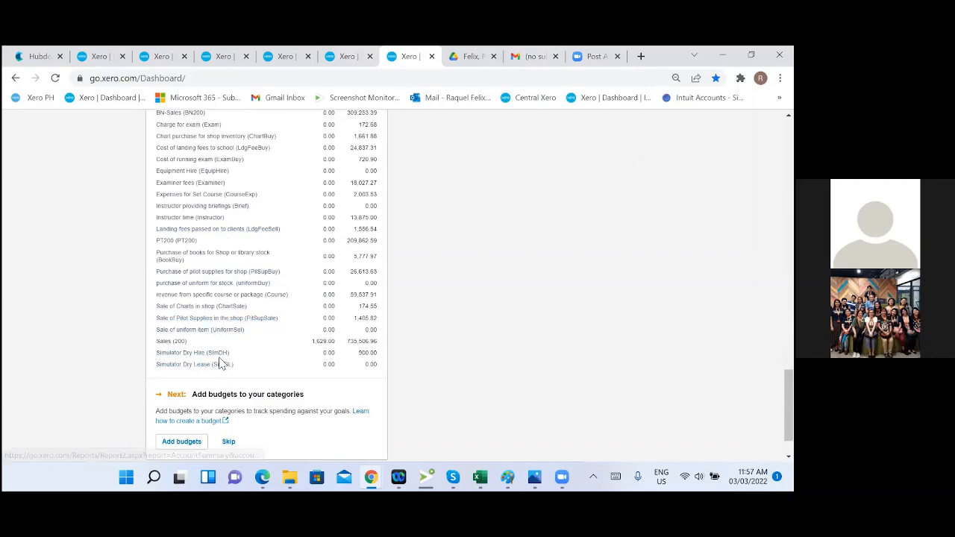
pyautogui.scroll(3, 246, 290)
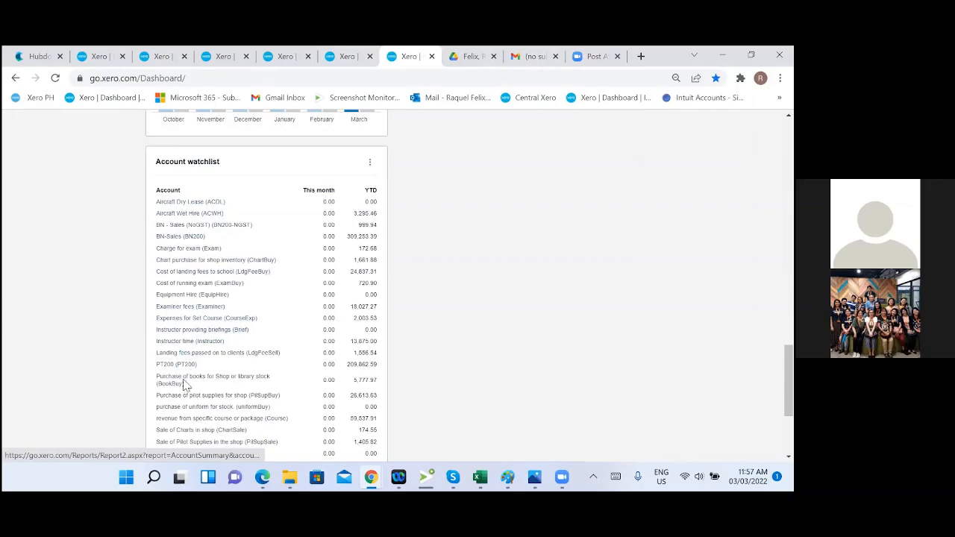
pyautogui.scroll(-4, 291, 404)
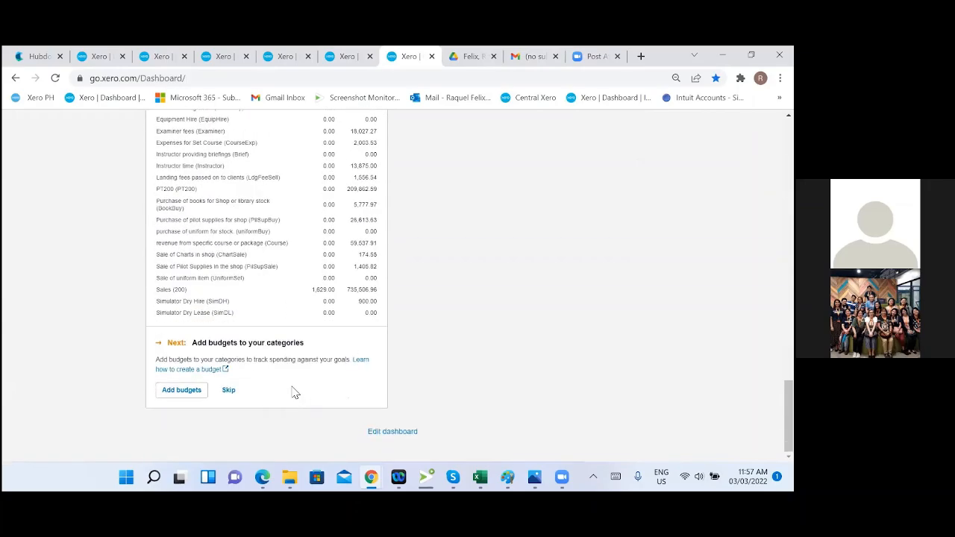
pyautogui.scroll(5, 290, 390)
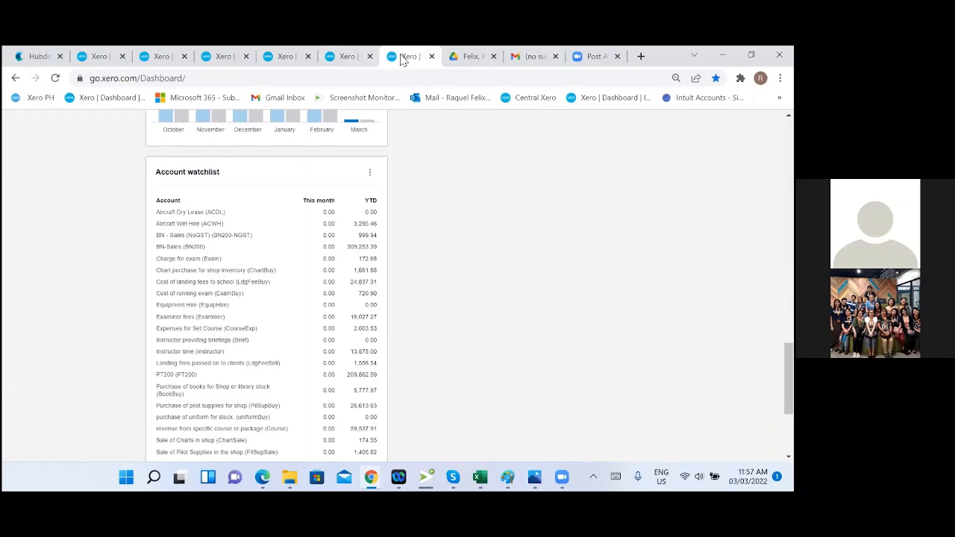
# Step: Open the chart of accounts in place of the Receive Money transaction and search it for "meal"
pyautogui.click(346, 59)
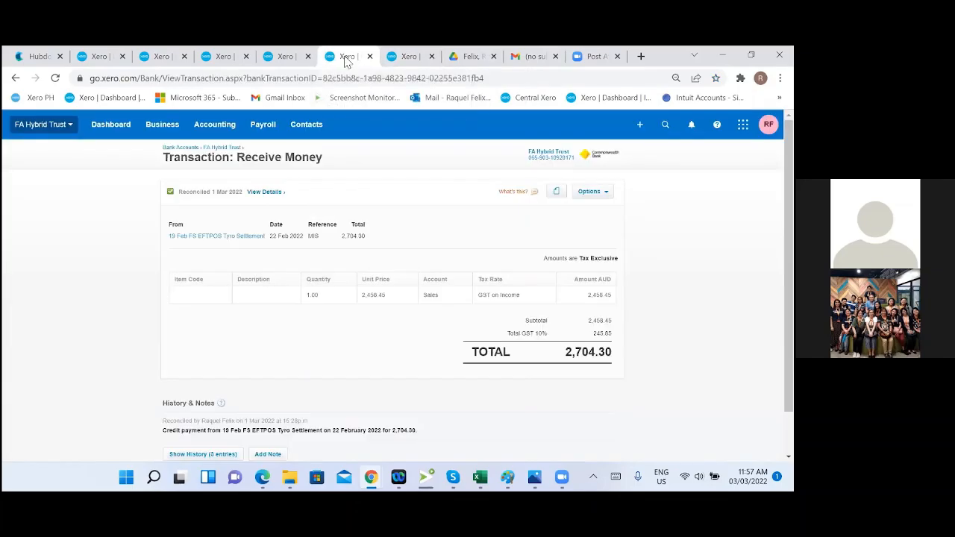
pyautogui.click(221, 127)
pyautogui.click(252, 414)
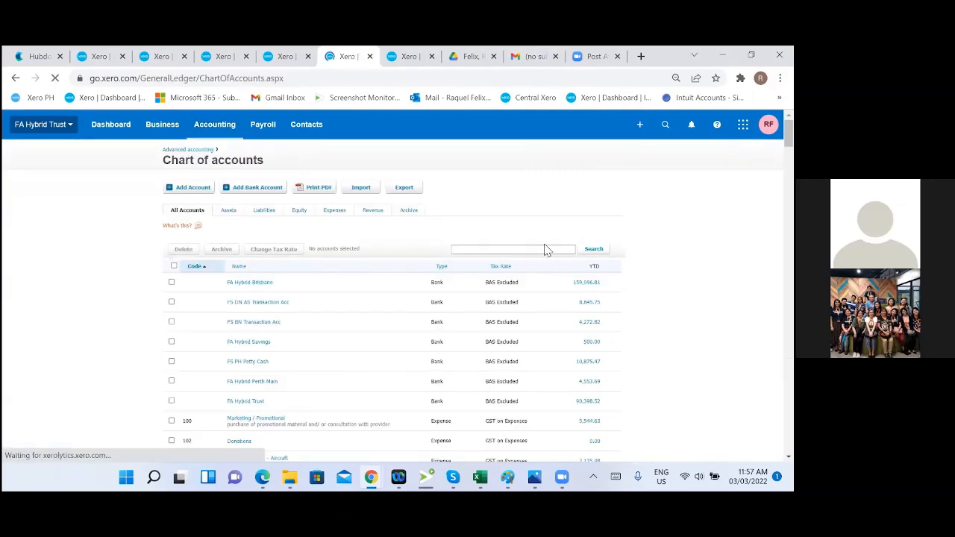
pyautogui.click(555, 251)
pyautogui.write('meal')
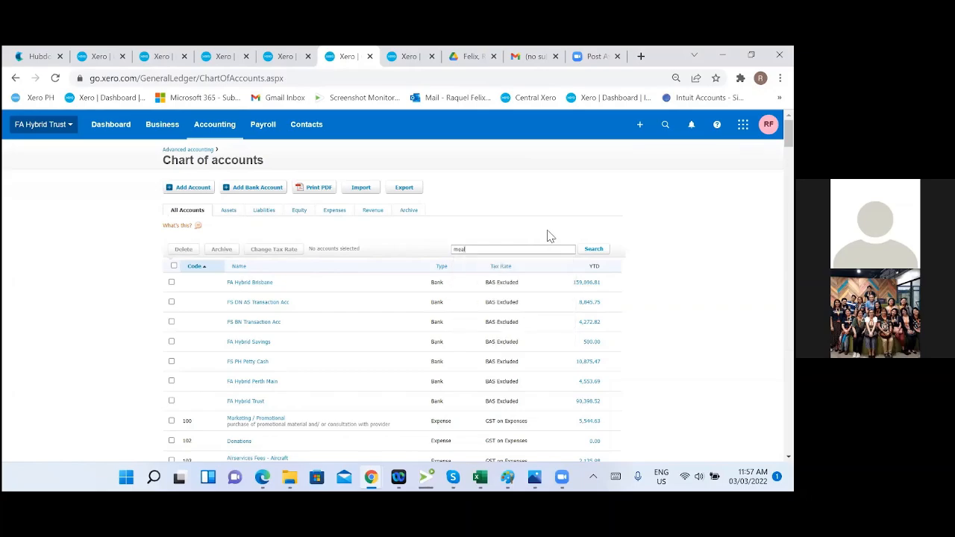
pyautogui.press('Return')
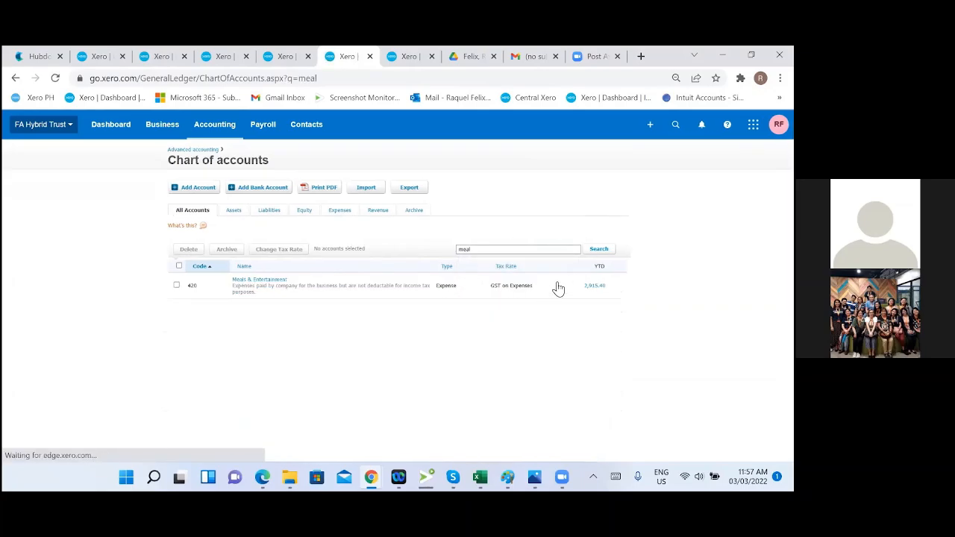
# Step: Open the Meals & Entertainment account's details, compare with the dashboard watchlist, clear Show on Dashboard Watchlist and save
pyautogui.click(267, 281)
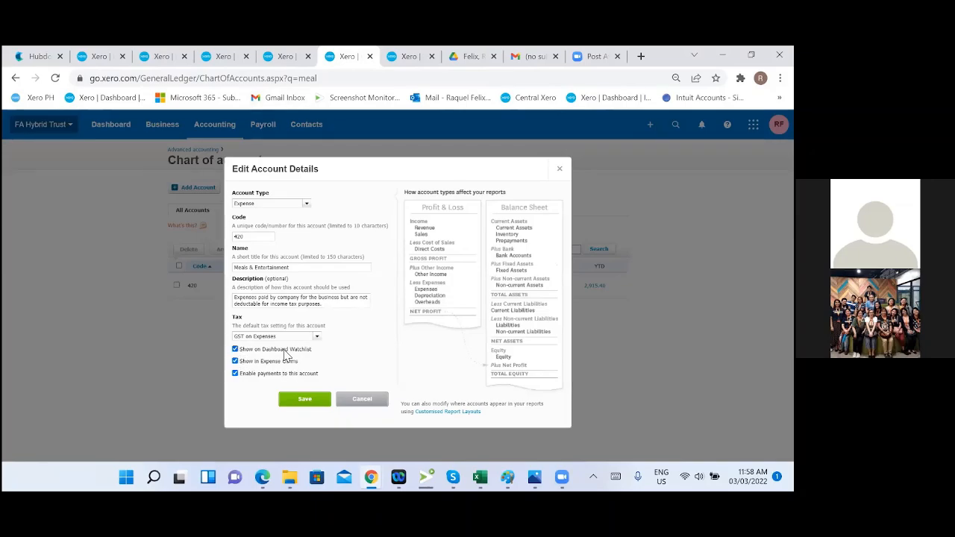
pyautogui.click(399, 58)
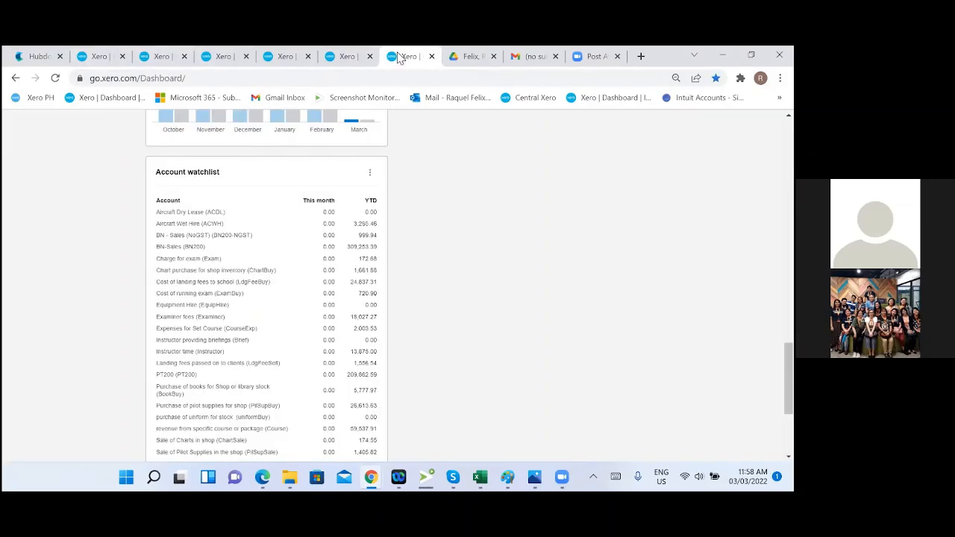
pyautogui.click(347, 60)
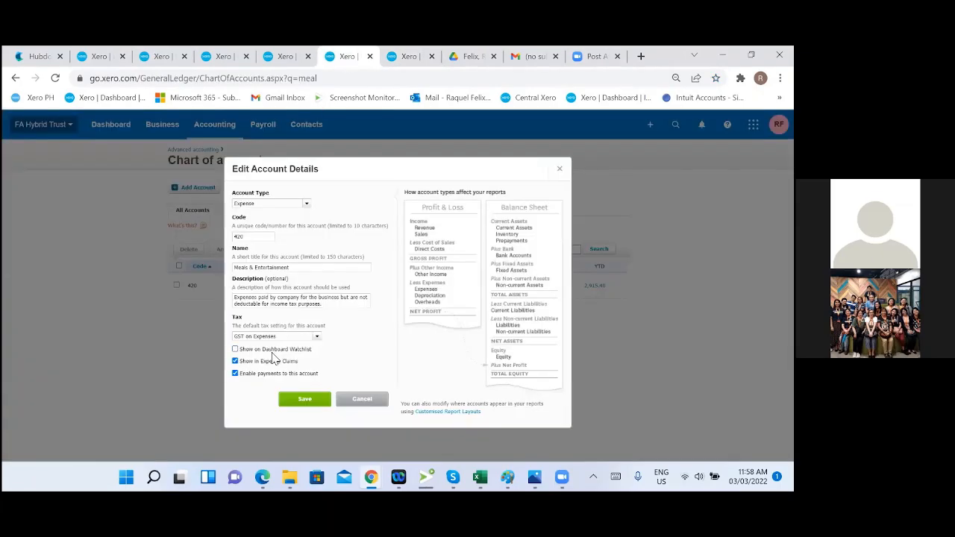
pyautogui.click(309, 401)
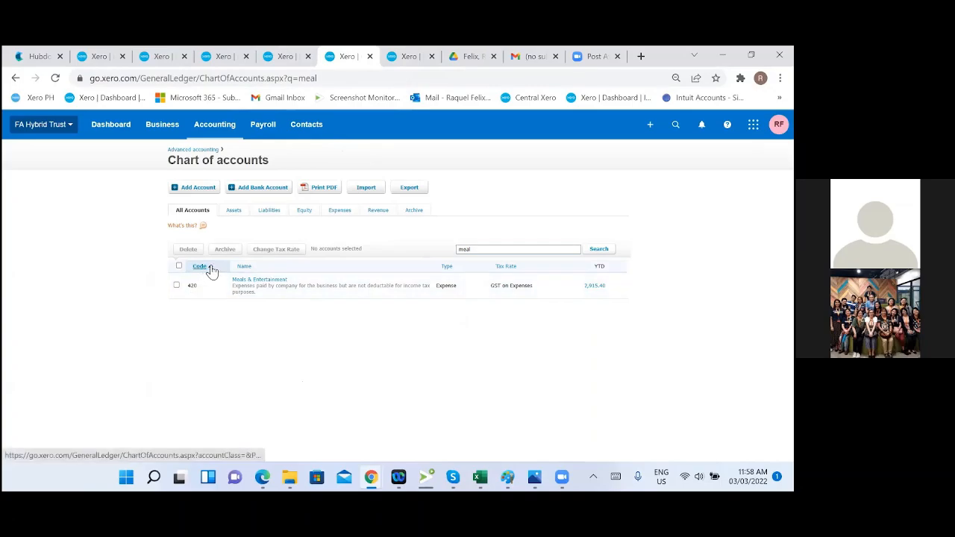
# Step: Go back through the open Xero pages to the selected Alibaba.com cash coding lines and review the "alibaba" bank statement lines
pyautogui.click(274, 59)
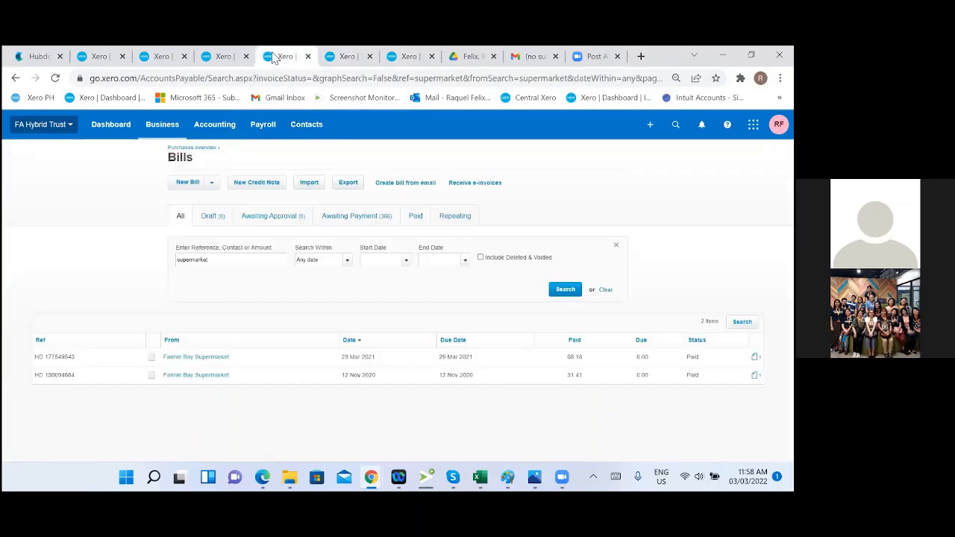
pyautogui.click(218, 58)
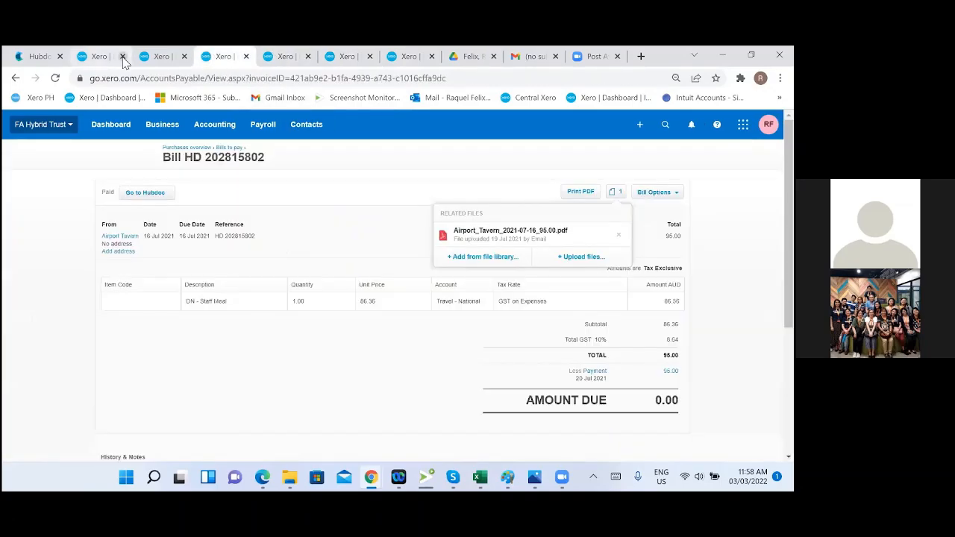
pyautogui.click(78, 60)
pyautogui.scroll(-5, 217, 298)
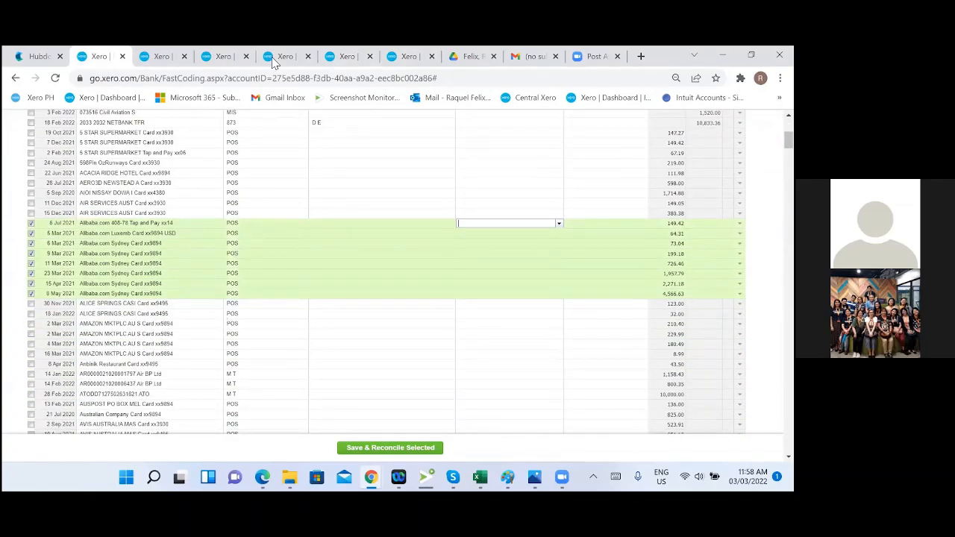
pyautogui.click(157, 58)
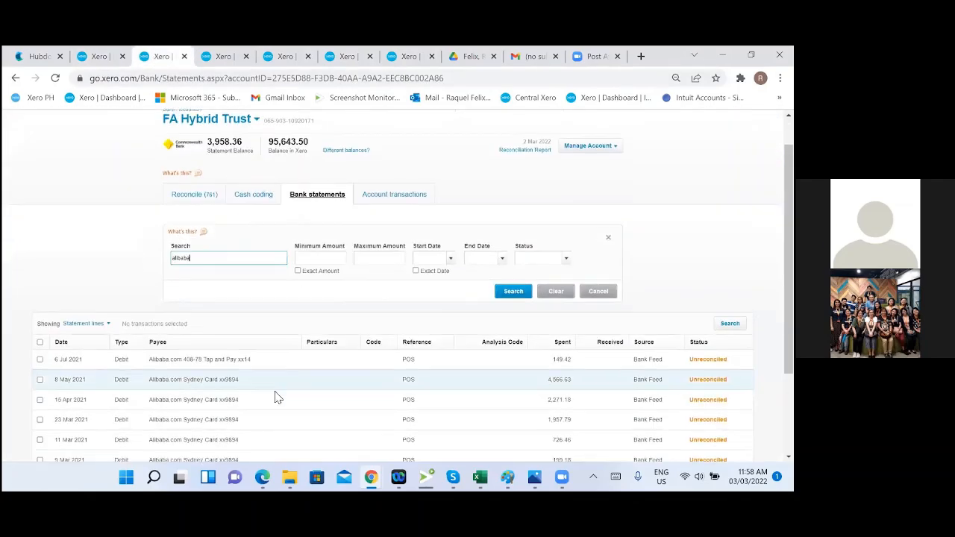
pyautogui.scroll(-3, 276, 391)
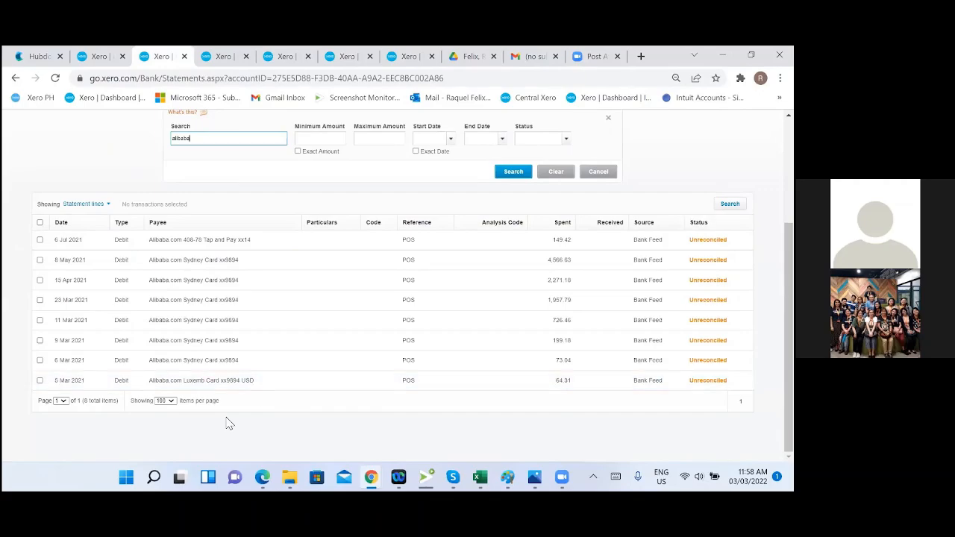
pyautogui.scroll(4, 592, 171)
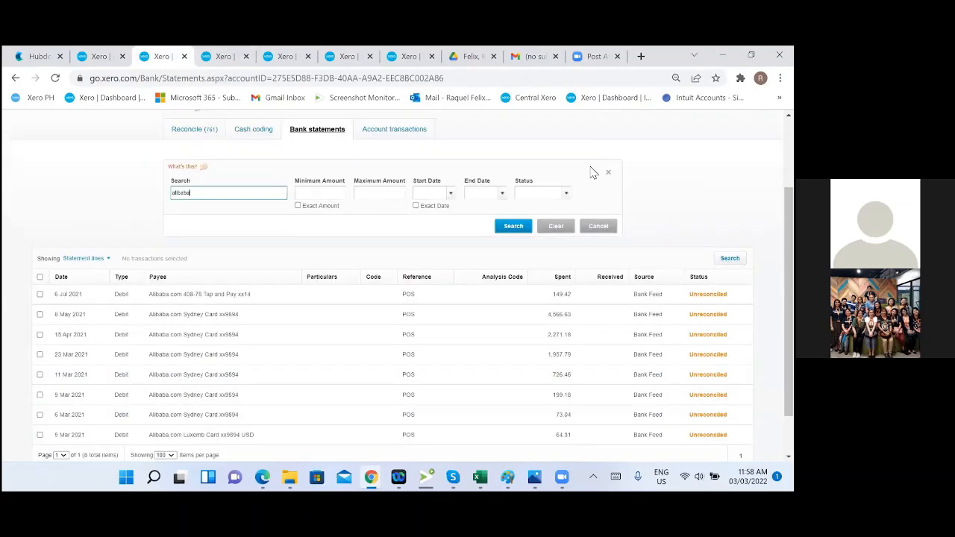
# Step: Search the whole FA Hybrid Trust organisation for "alibaba", then close the search
pyautogui.click(666, 125)
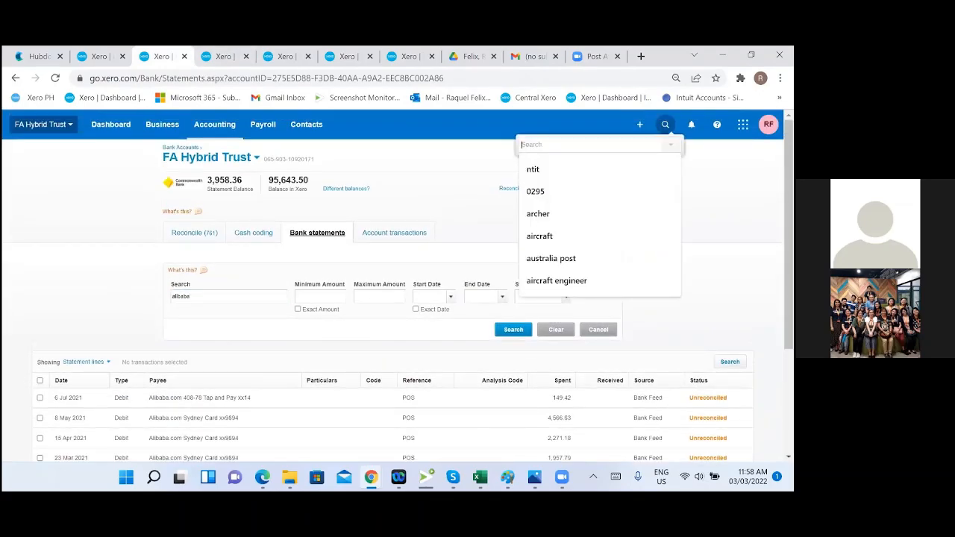
pyautogui.write('alibaba')
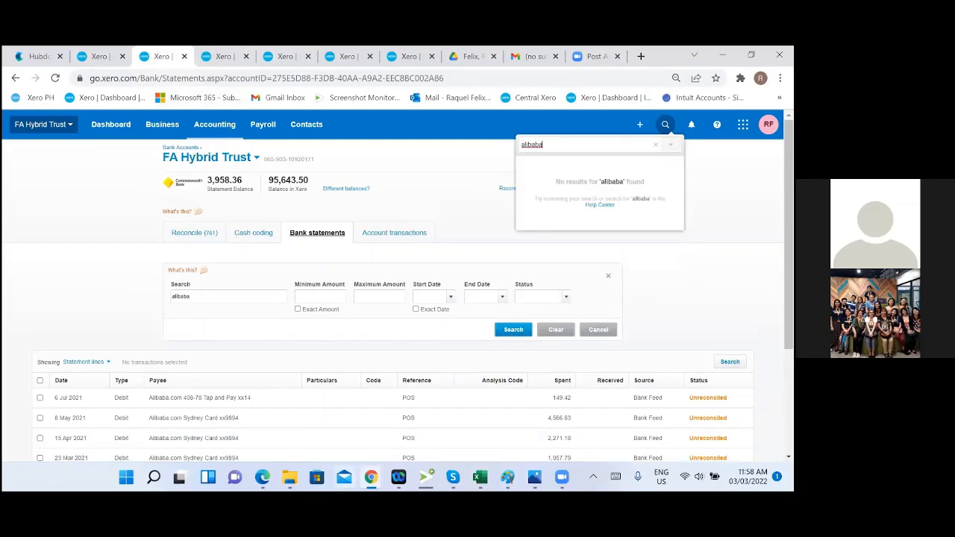
pyautogui.moveTo(371, 477)
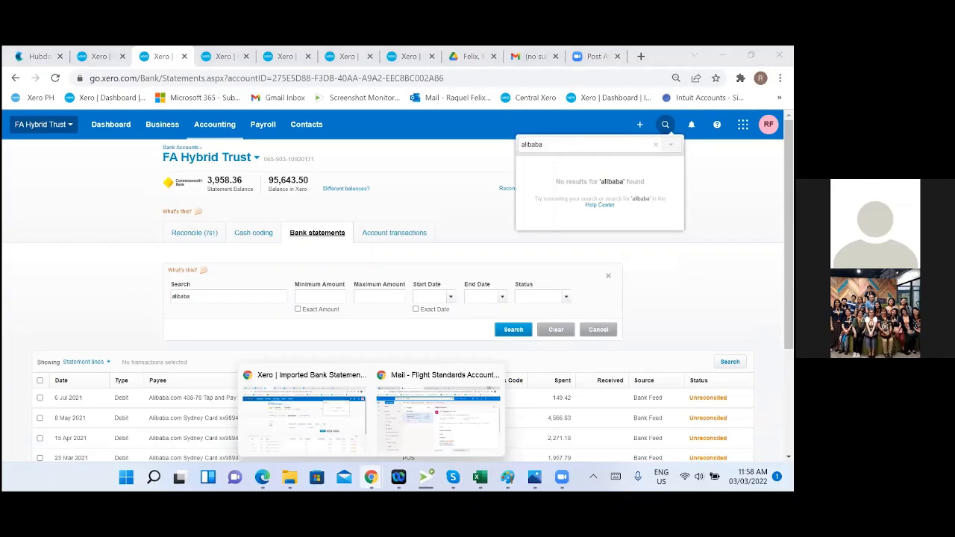
pyautogui.click(627, 296)
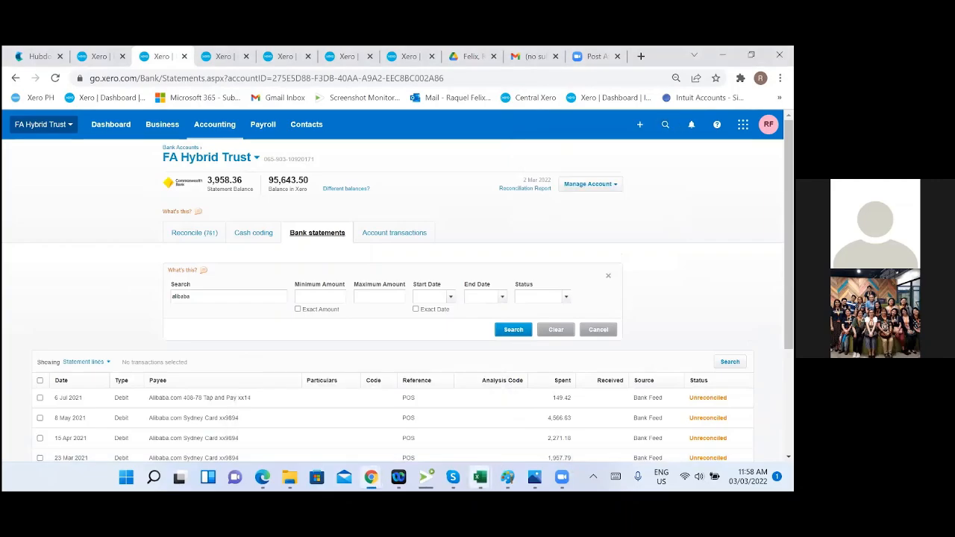
# Step: Switch to Flight Standards General Summary.pdf in Edge and search the document for "alibaba"
pyautogui.click(480, 477)
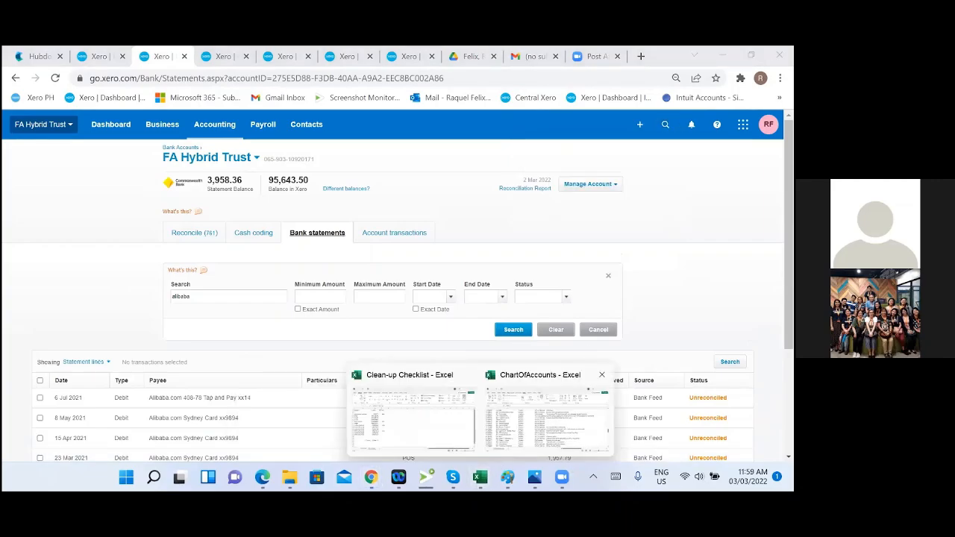
pyautogui.hotkey('alt', 'Tab')
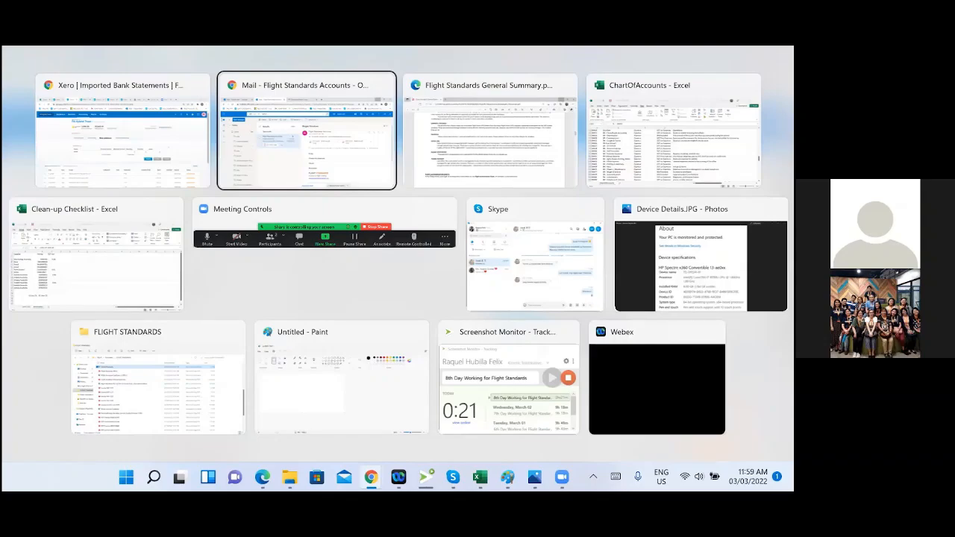
pyautogui.click(536, 185)
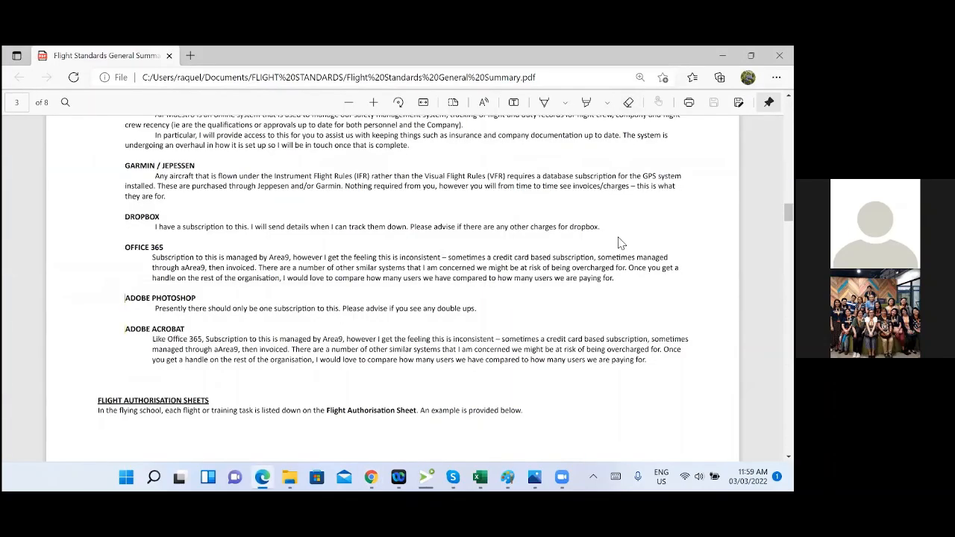
pyautogui.hotkey('ctrl', 'f')
pyautogui.write('alibaba')
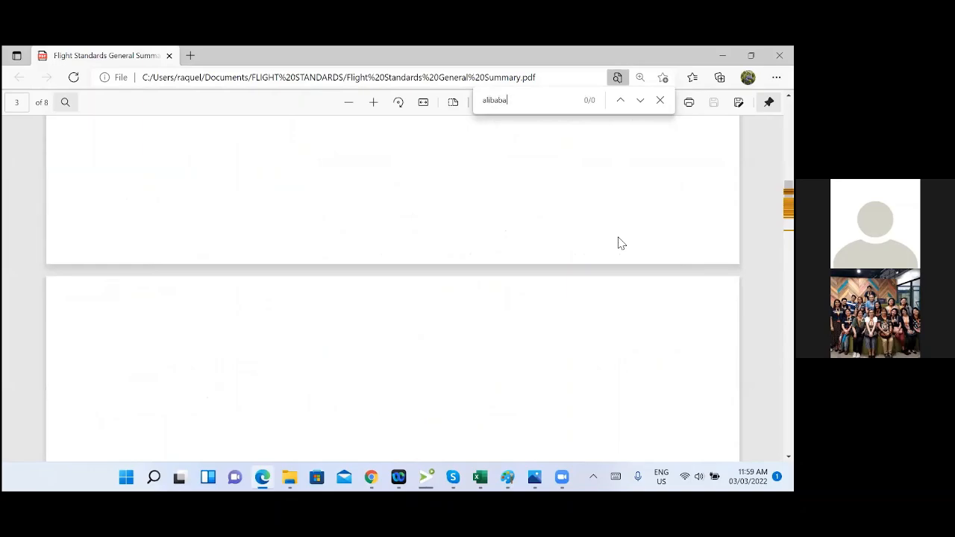
pyautogui.scroll(2, 618, 244)
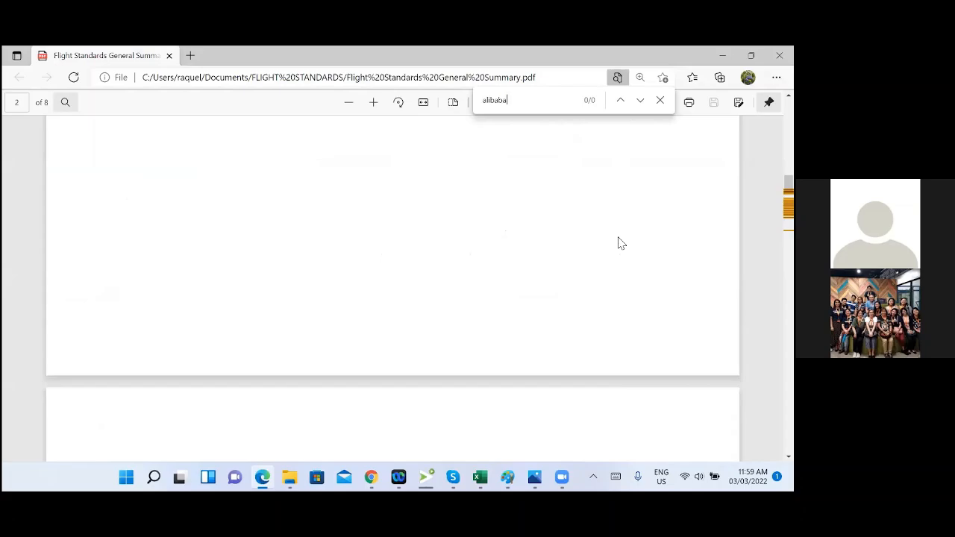
# Step: Switch to the Flight Standards Accounts mailbox in Outlook and replace the previous search with "alibaba"
pyautogui.hotkey('alt', 'Tab')
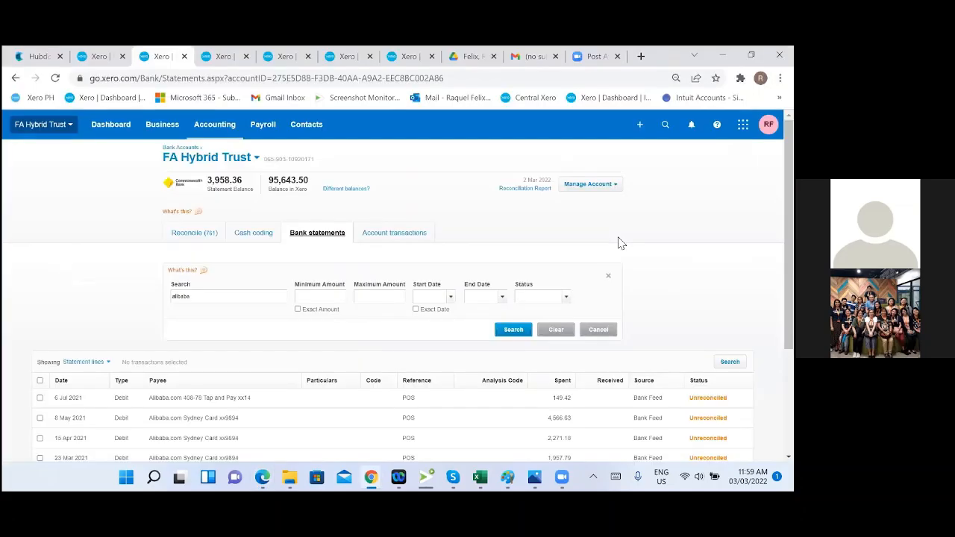
pyautogui.hotkey('alt', 'Tab')
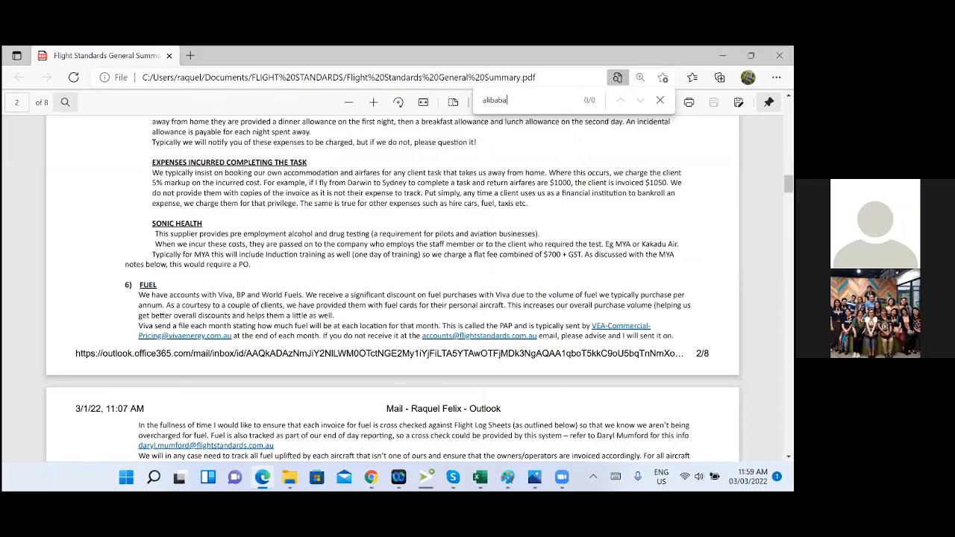
pyautogui.hotkey('alt', 'Tab')
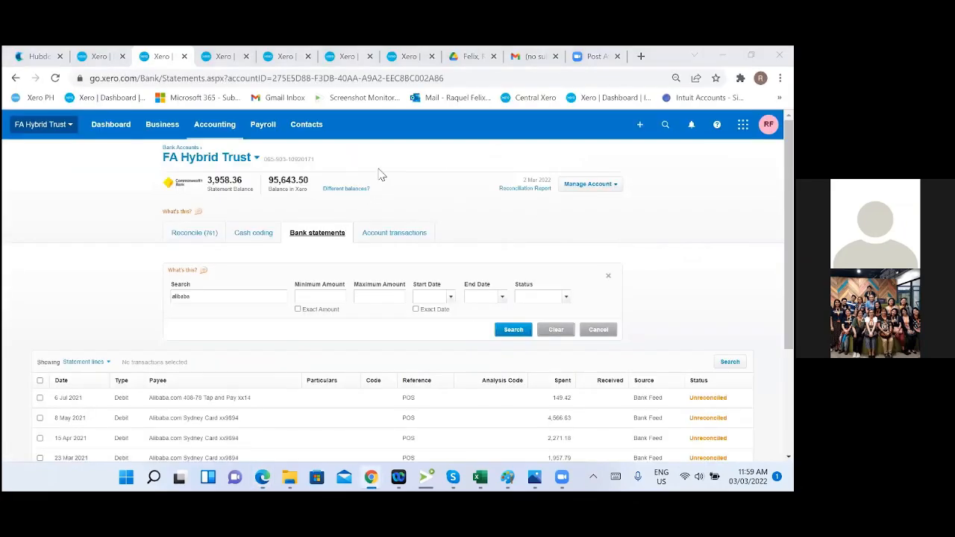
pyautogui.hotkey('alt', 'Tab')
pyautogui.hotkey('alt', 'Tab')
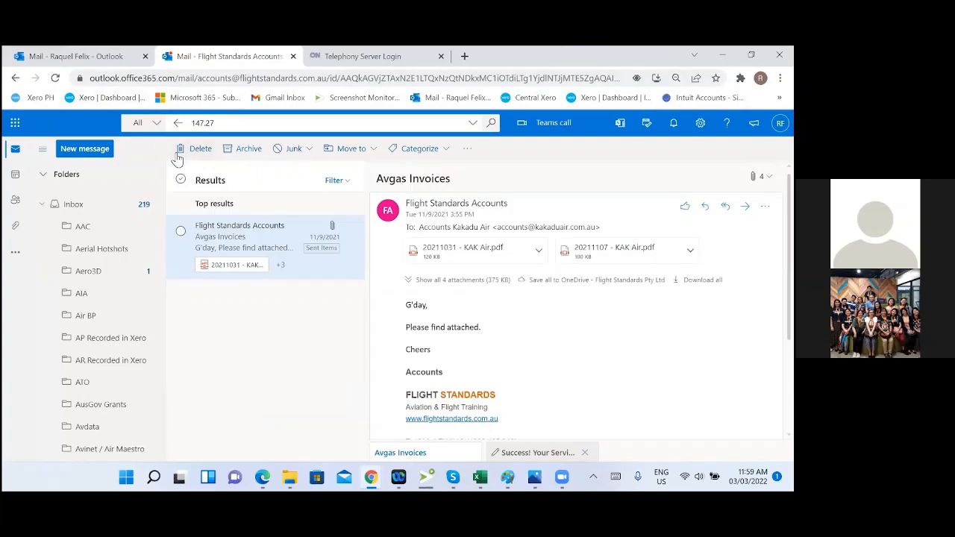
pyautogui.moveTo(246, 126); pyautogui.dragTo(7, 126)
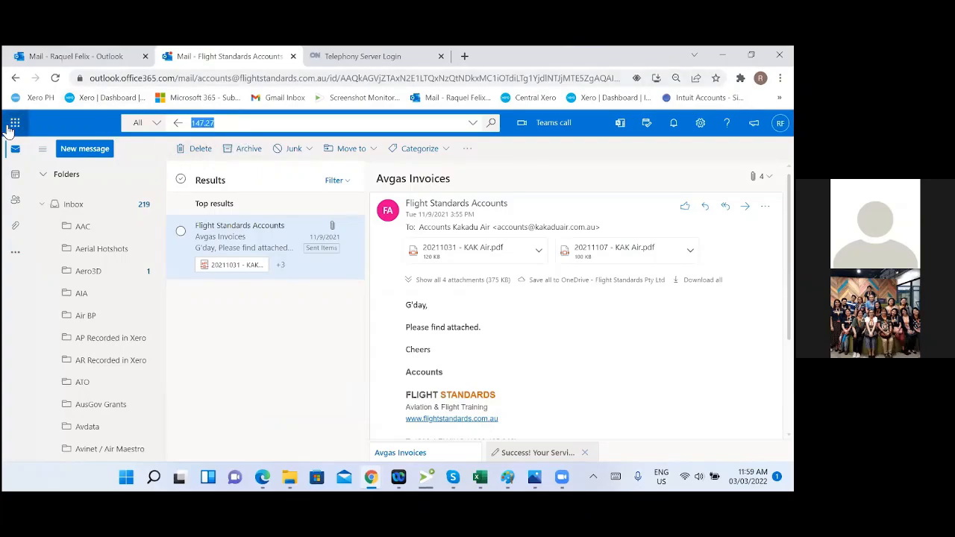
pyautogui.write('alibaba')
pyautogui.click(492, 125)
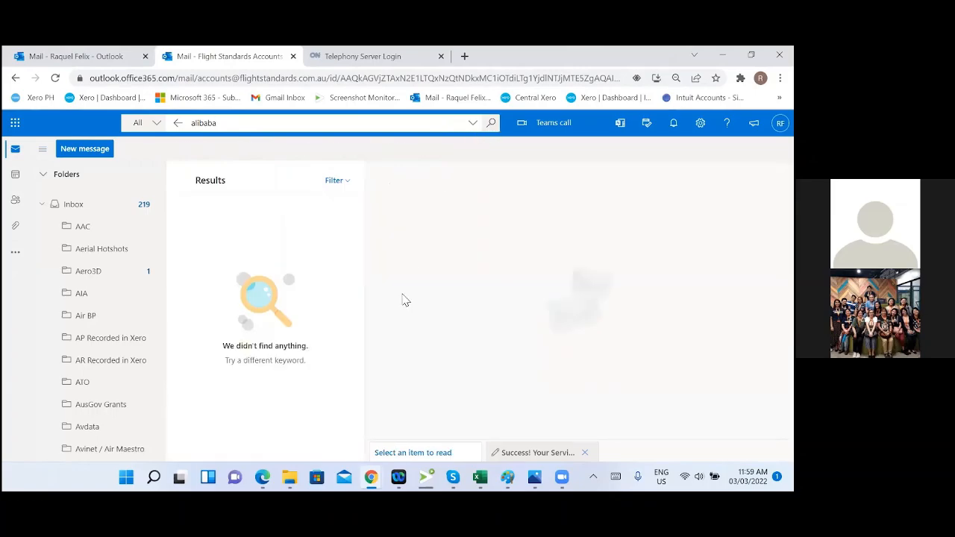
# Step: Return to the mailbox's Inbox and search for "alibaba" again from there
pyautogui.click(93, 210)
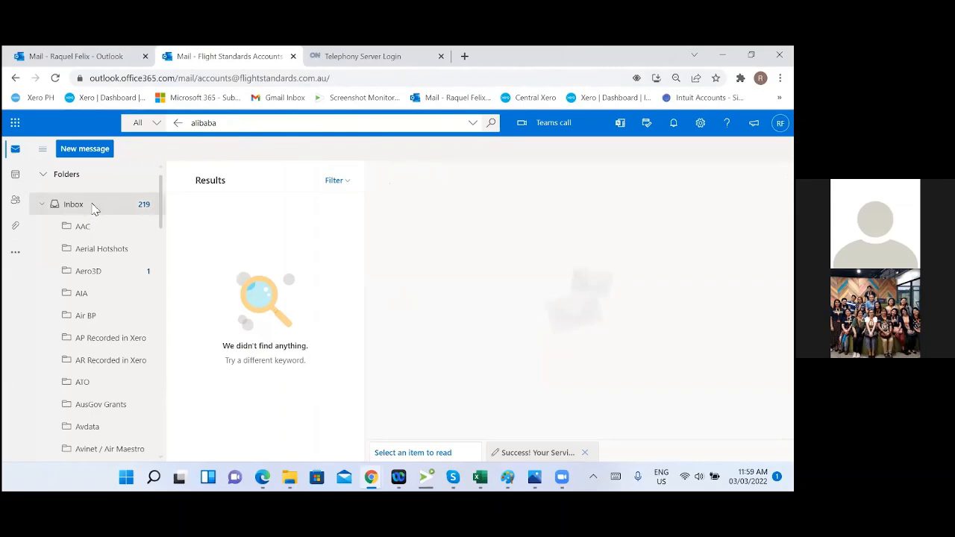
pyautogui.click(207, 125)
pyautogui.write('a')
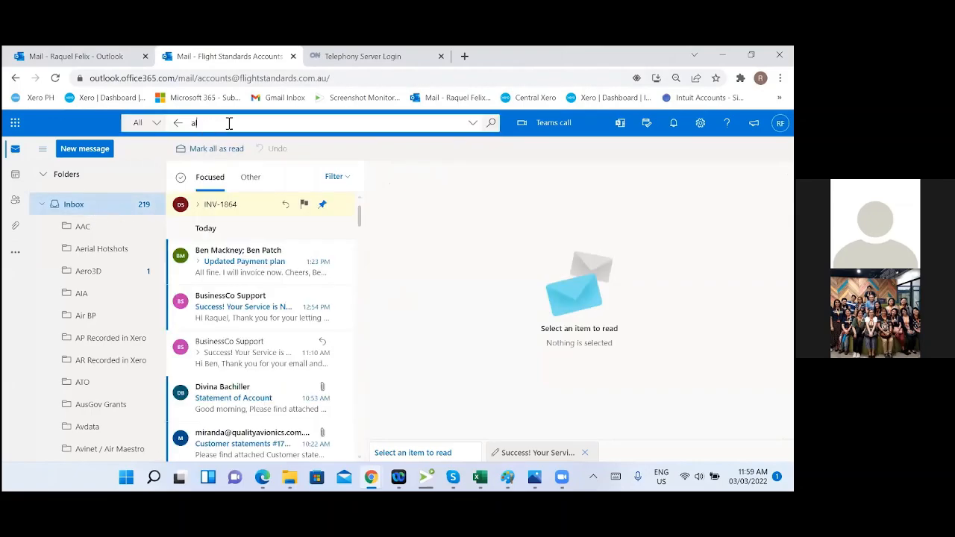
pyautogui.write('libaba')
pyautogui.press('Return')
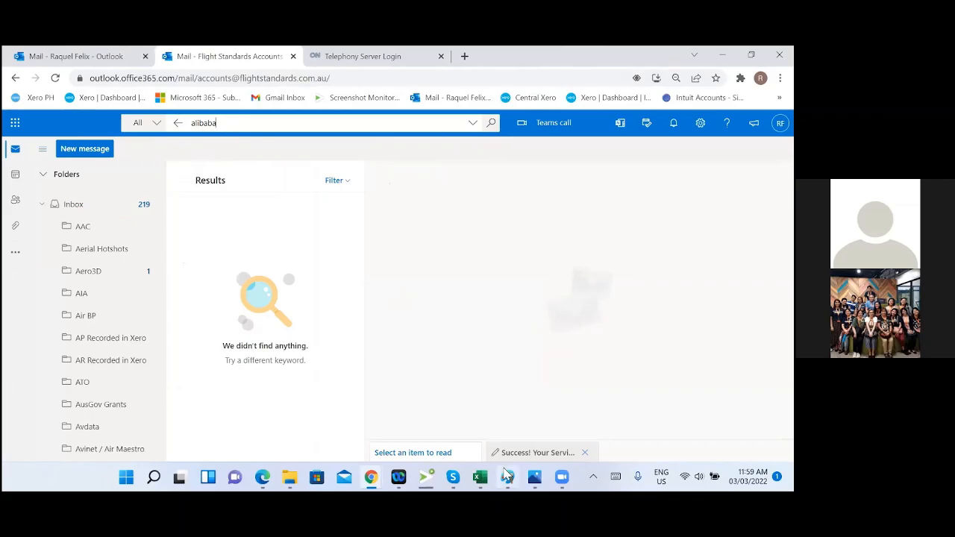
# Step: Switch back to Xero's bank statements page and read through the Alibaba.com statement lines
pyautogui.moveTo(480, 478)
pyautogui.hotkey('alt', 'Tab')
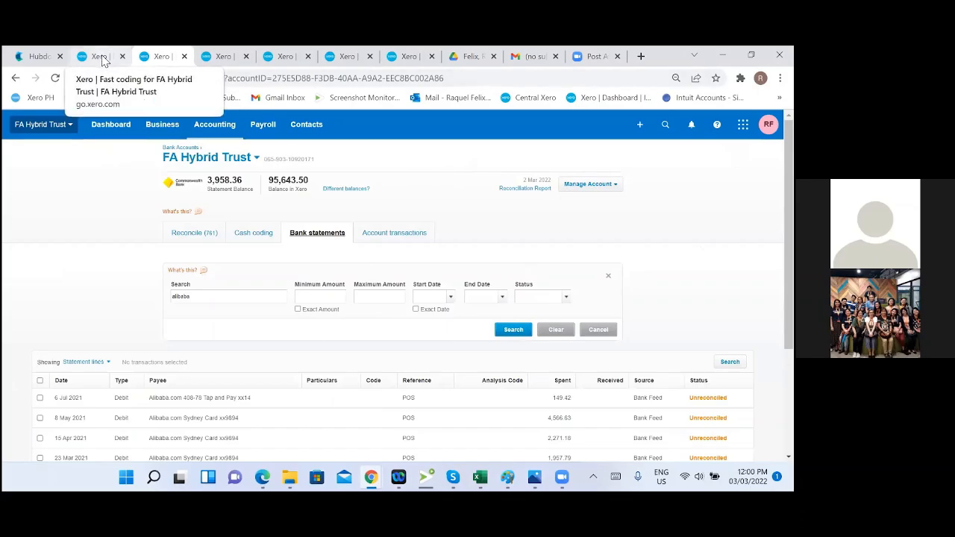
pyautogui.scroll(-3, 477, 365)
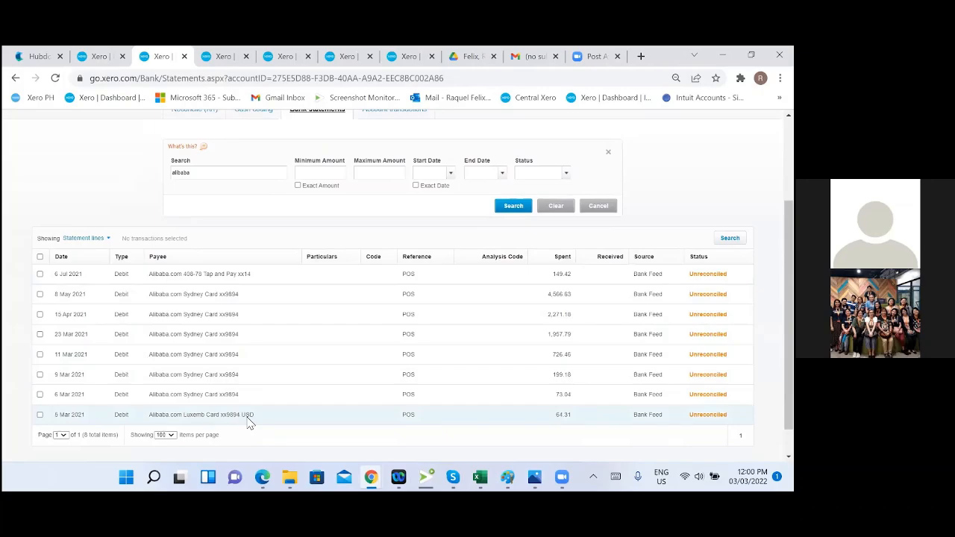
# Step: Return to cash coding and copy "ALICE SPRINGS" from the payee of the 30 Nov 2021 line
pyautogui.click(103, 59)
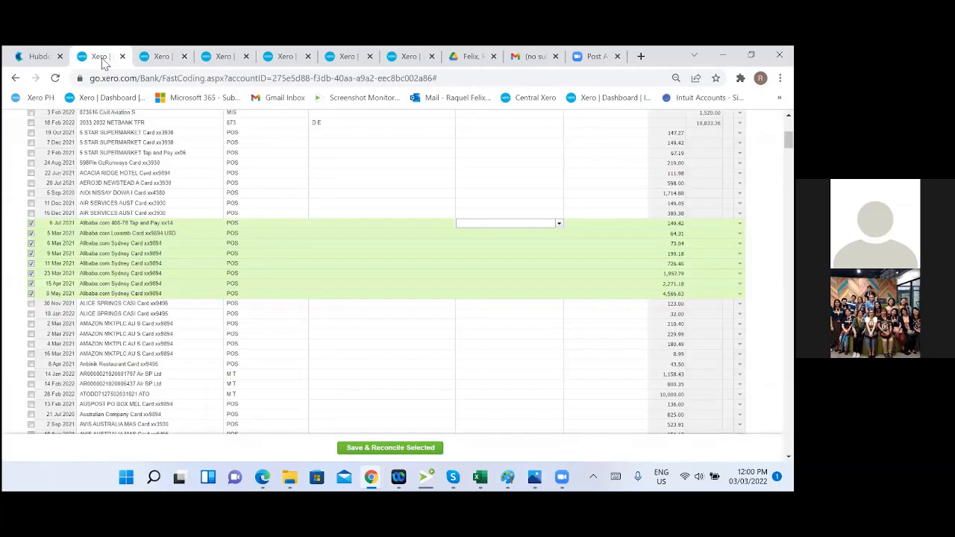
pyautogui.scroll(-3, 330, 310)
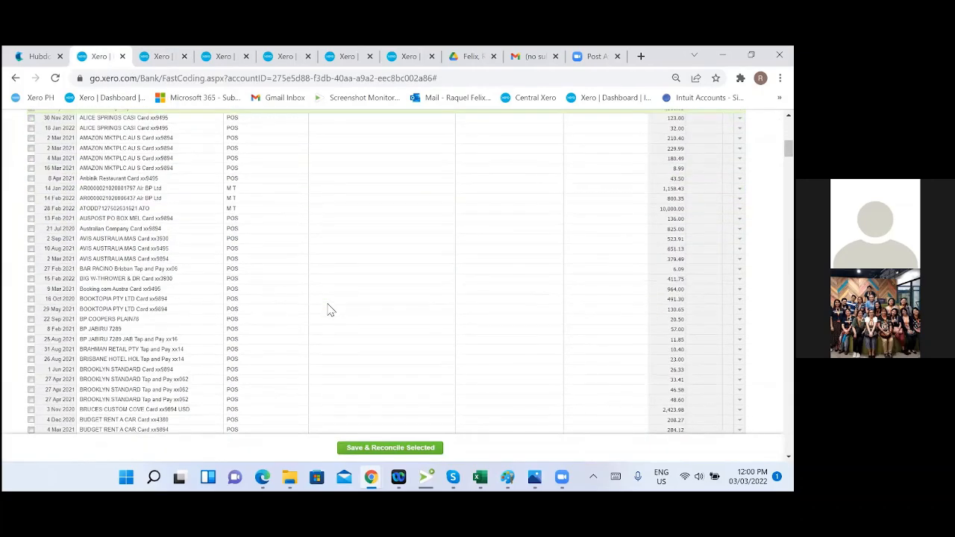
pyautogui.scroll(1, 330, 310)
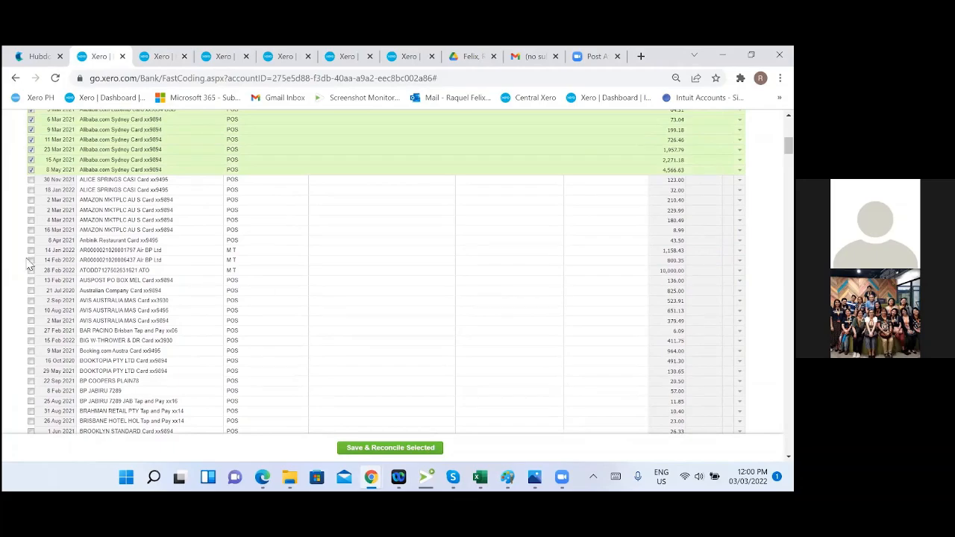
pyautogui.click(109, 180)
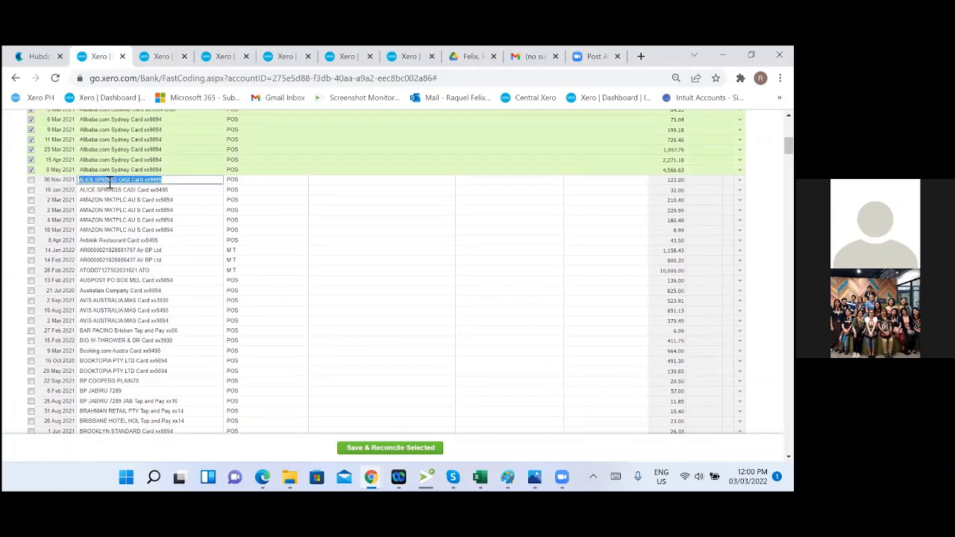
pyautogui.click(112, 181)
pyautogui.moveTo(117, 182); pyautogui.dragTo(58, 185)
pyautogui.hotkey('ctrl', 'c')
# Step: Search the bank statement lines for "ALICE SPRINGS" and open the 12 Jan 2022 transaction of 96.00 in a new tab
pyautogui.click(156, 58)
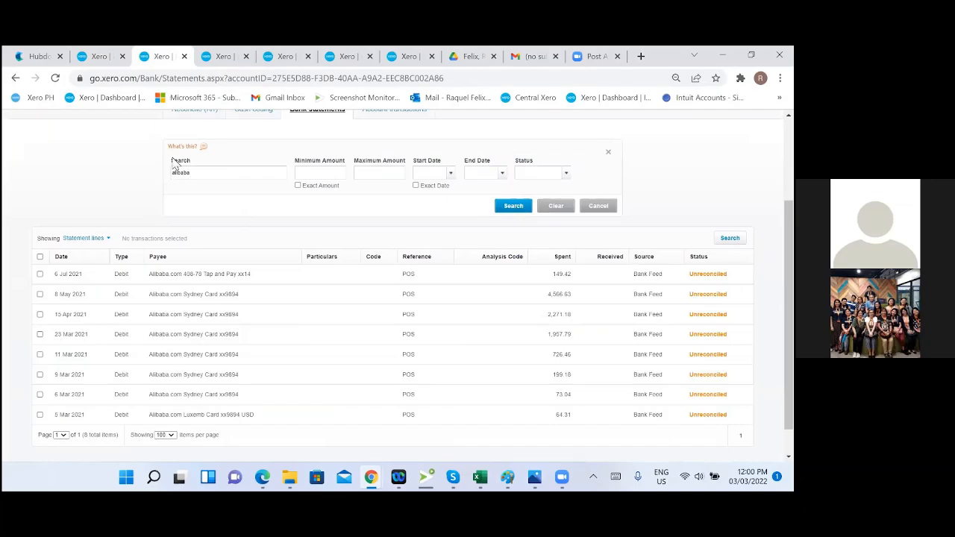
pyautogui.doubleClick(196, 172)
pyautogui.hotkey('ctrl', 'v')
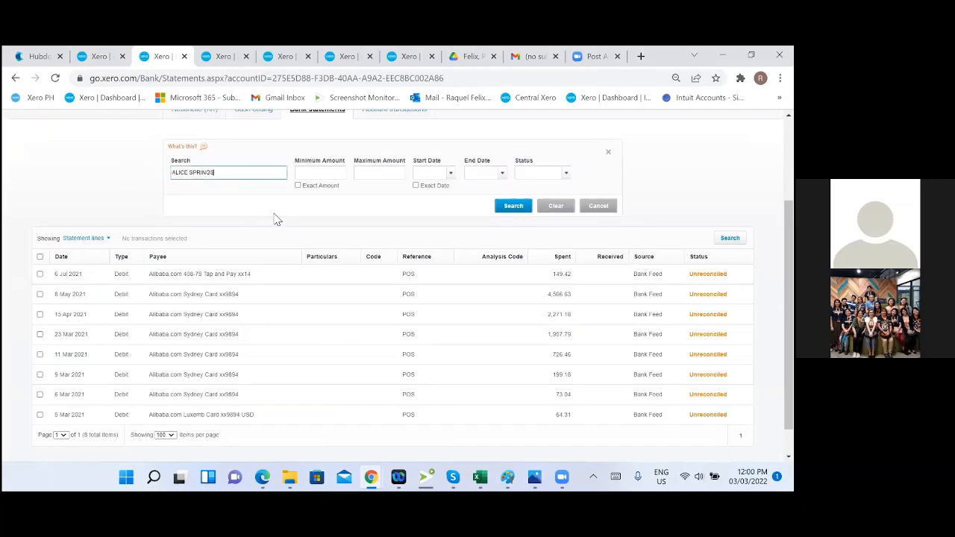
pyautogui.press('Return')
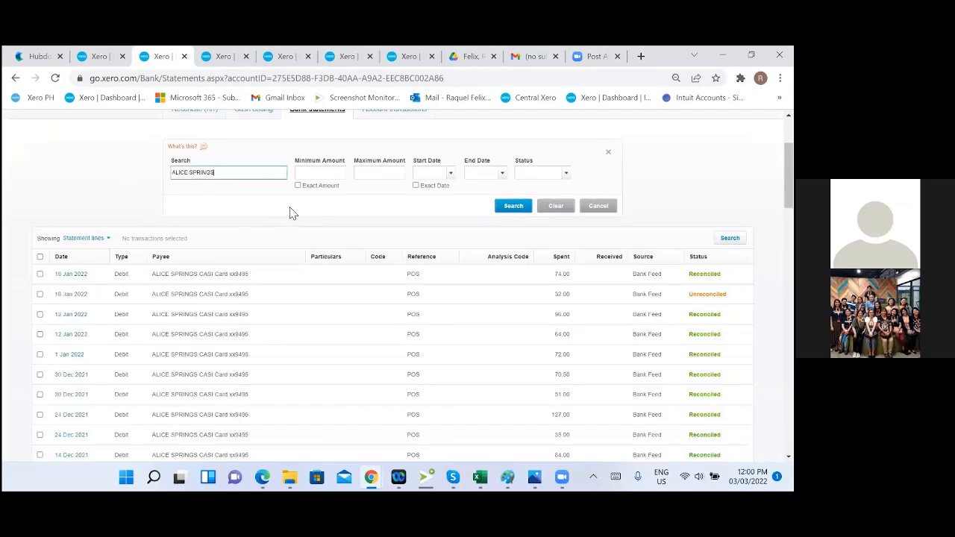
pyautogui.rightClick(84, 317)
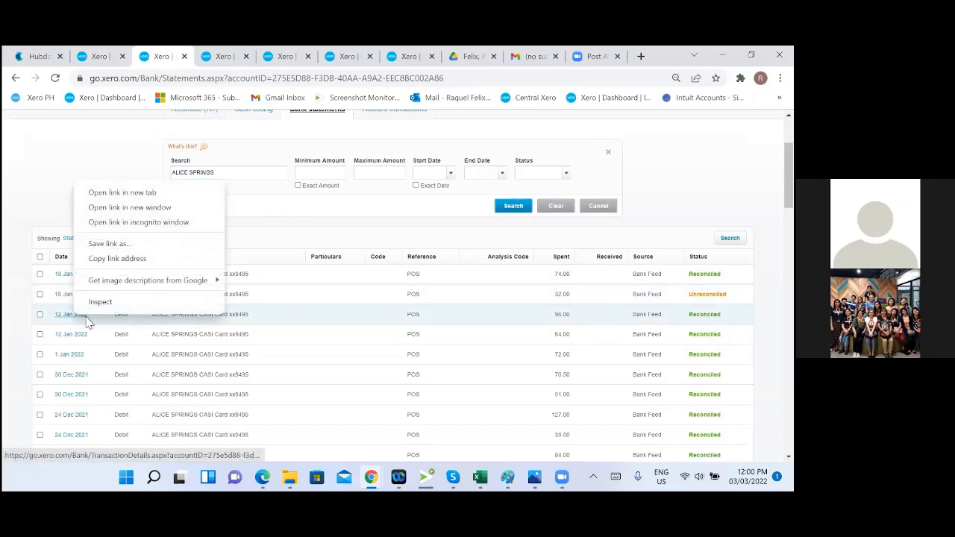
pyautogui.click(127, 193)
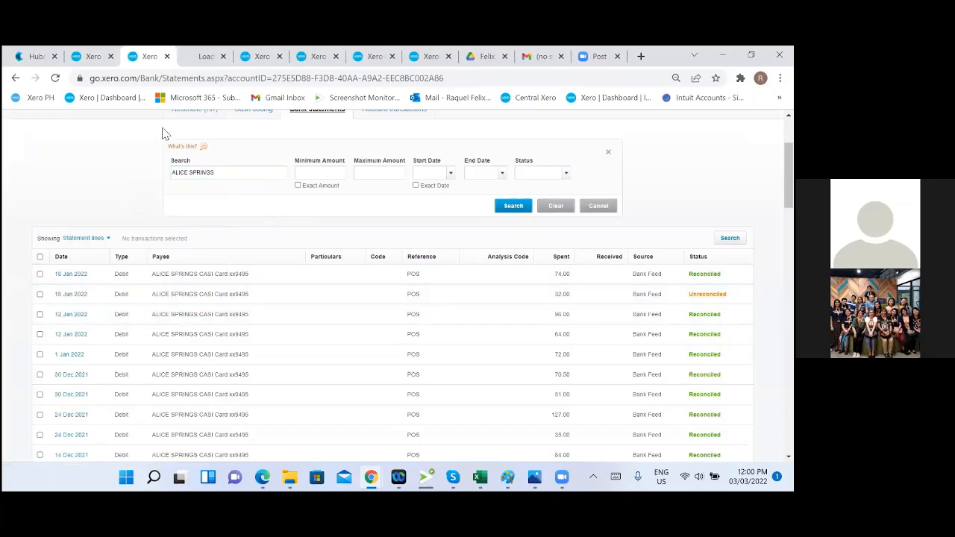
# Step: Close the Airport Tavern bill, and open the Lasseters Casino bill behind the 12 Jan 2022 payment of 96.00
pyautogui.click(254, 55)
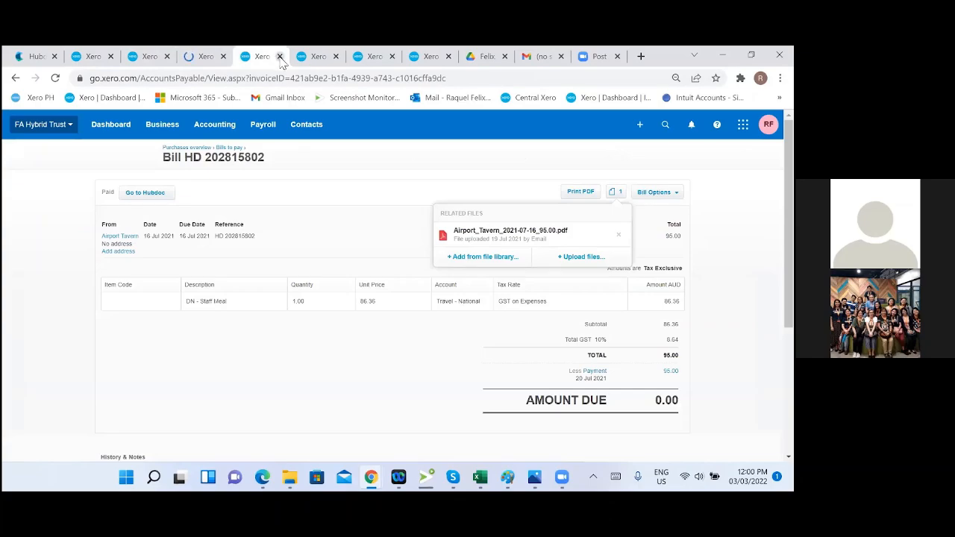
pyautogui.click(280, 57)
pyautogui.click(202, 58)
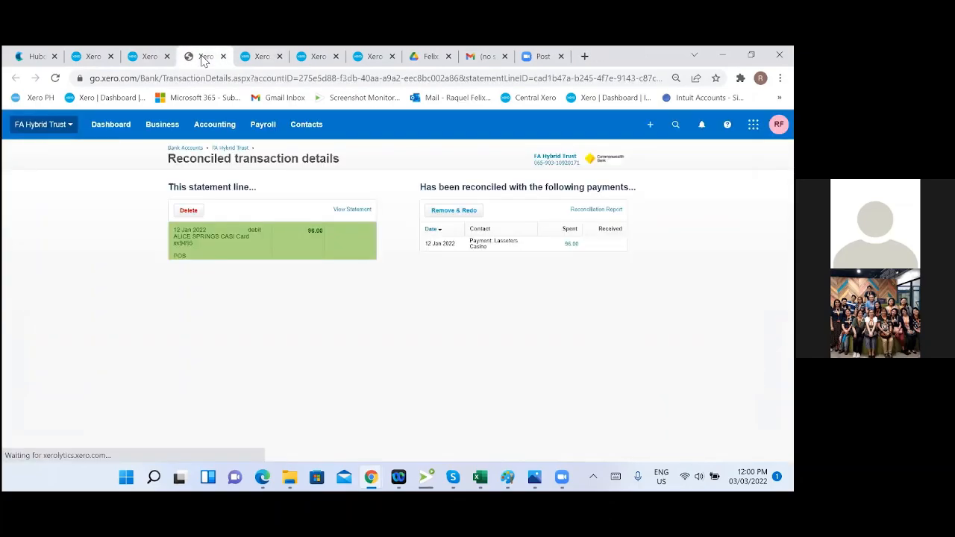
pyautogui.click(483, 245)
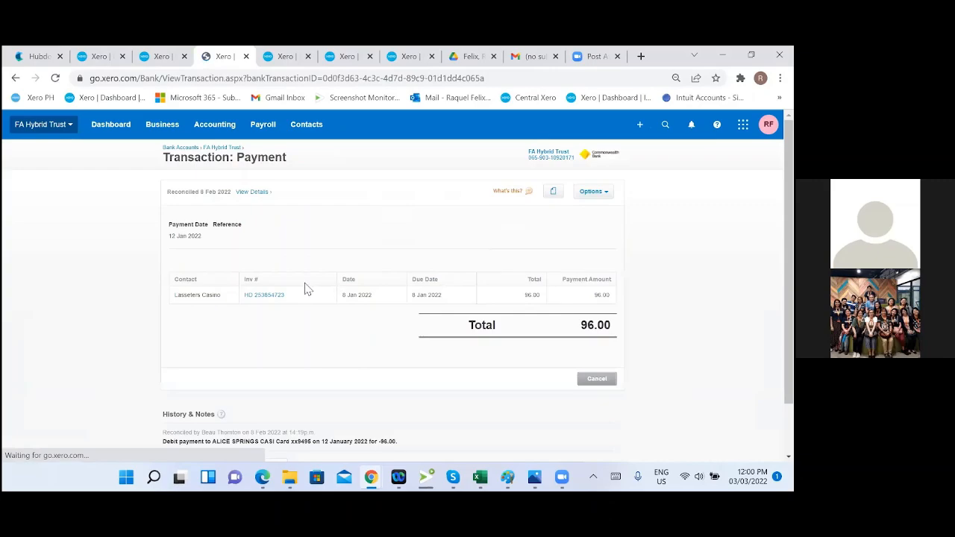
pyautogui.click(264, 296)
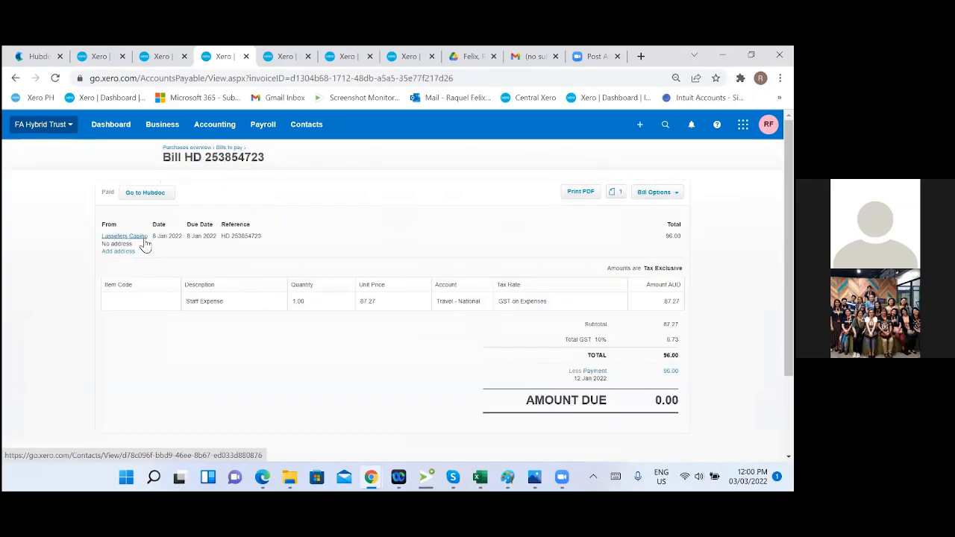
# Step: Read through the bill's attached receipt, Lasseters_2022-01-08_96.00.pdf, and close the preview
pyautogui.click(615, 193)
pyautogui.click(544, 236)
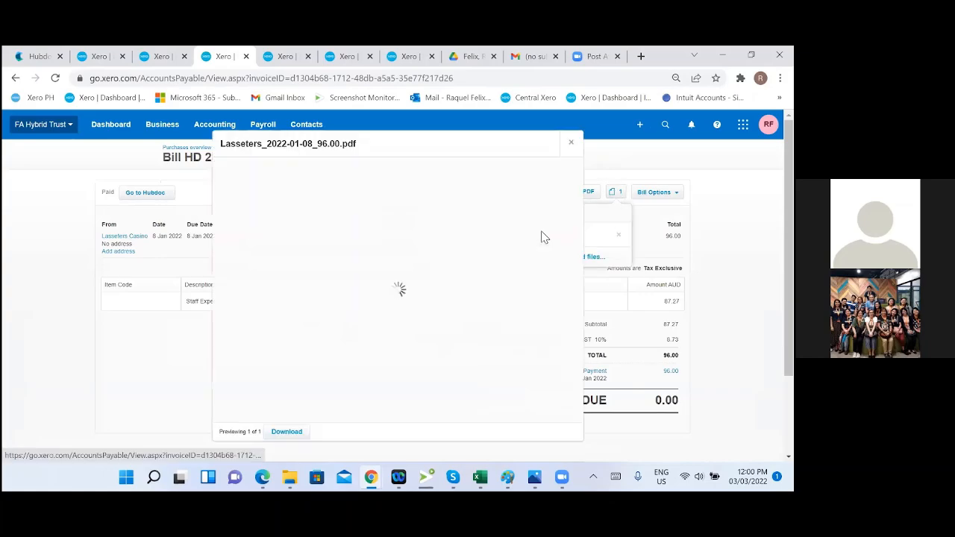
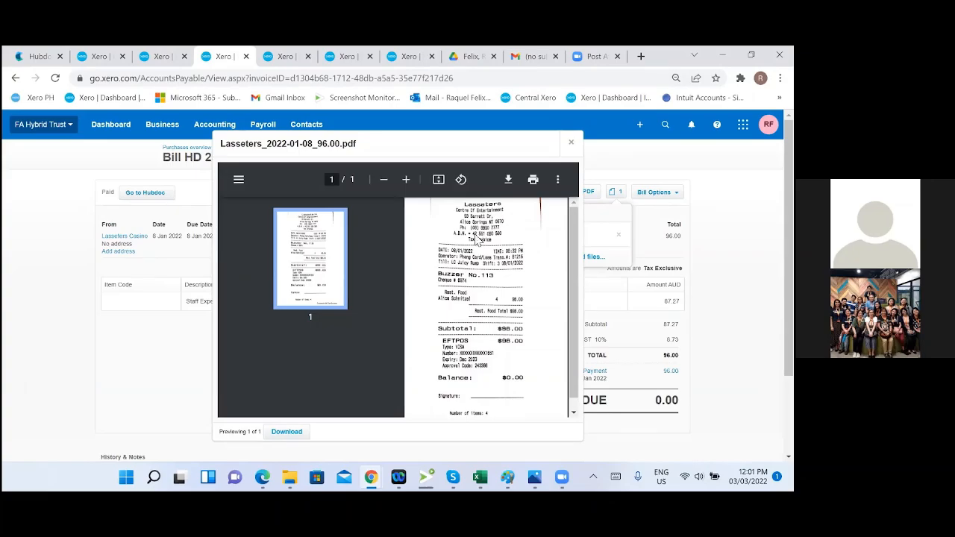
pyautogui.scroll(-1, 481, 350)
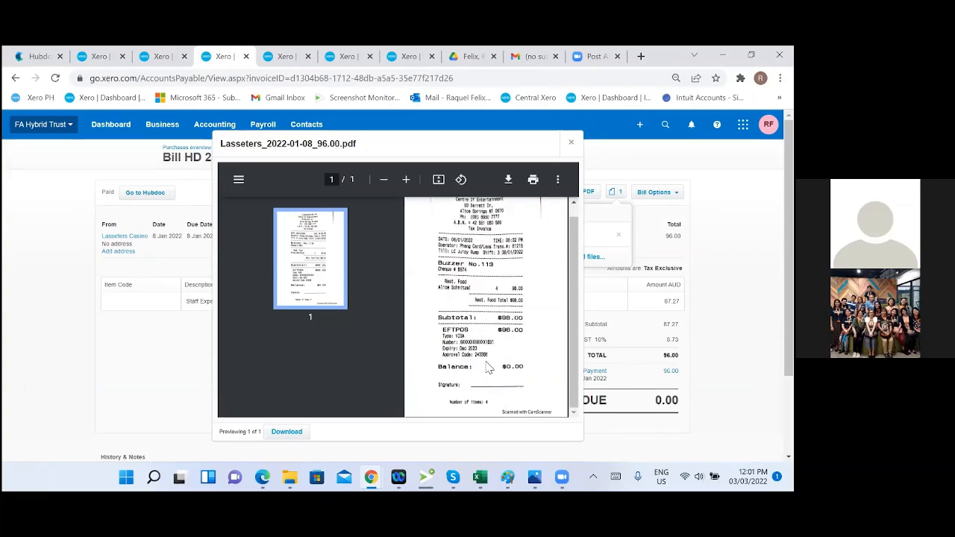
pyautogui.click(573, 144)
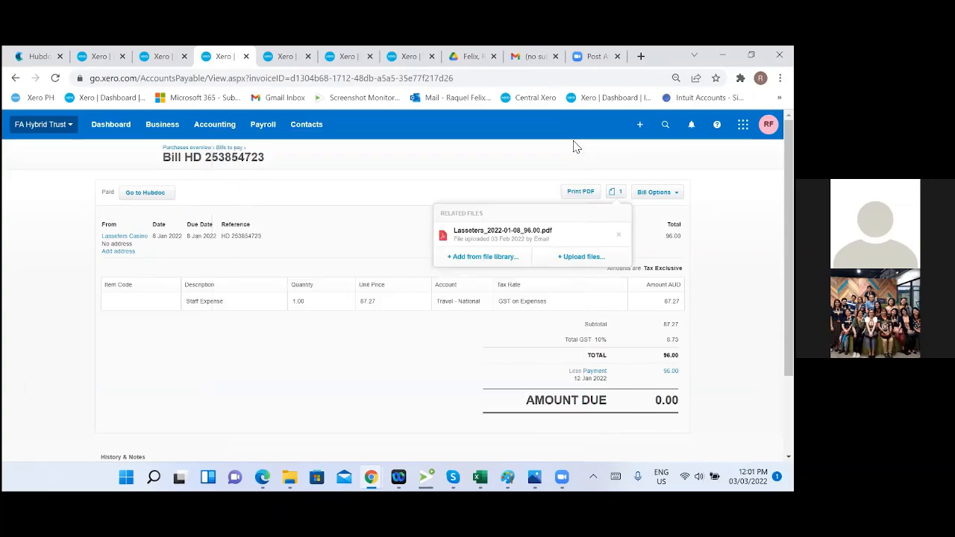
# Step: Open the 24 Dec 2021 ALICE SPRINGS transaction of 127.00 in a new tab and close the 96.00 Lasseters Casino bill
pyautogui.click(159, 58)
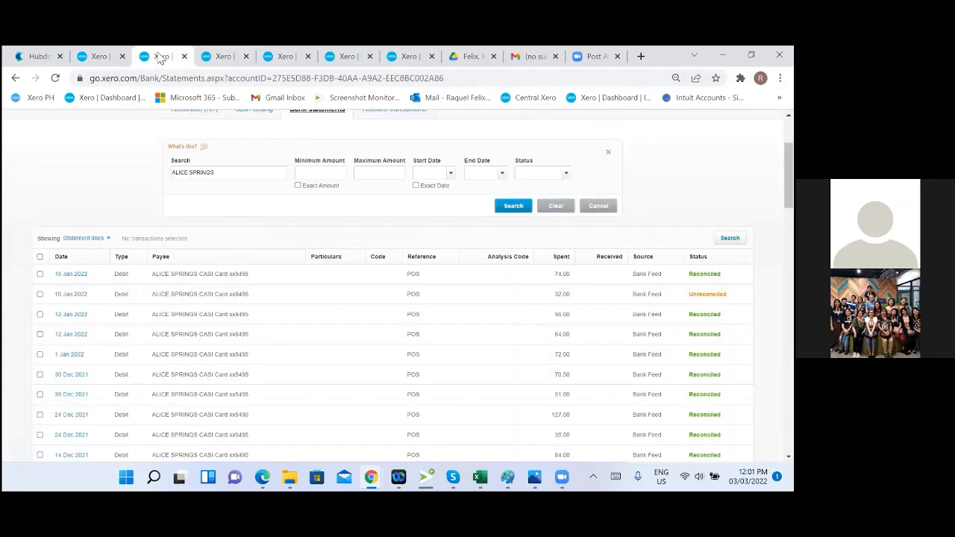
pyautogui.rightClick(70, 418)
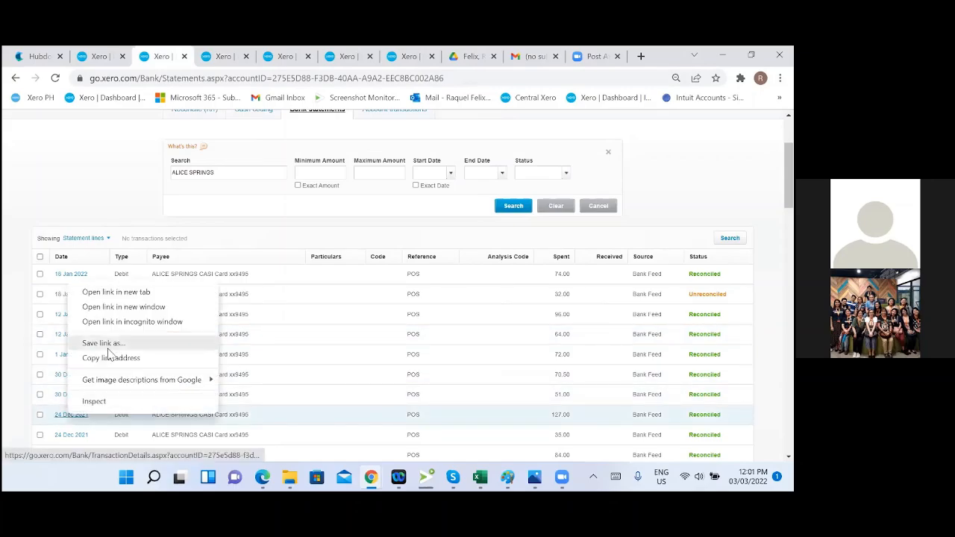
pyautogui.click(137, 294)
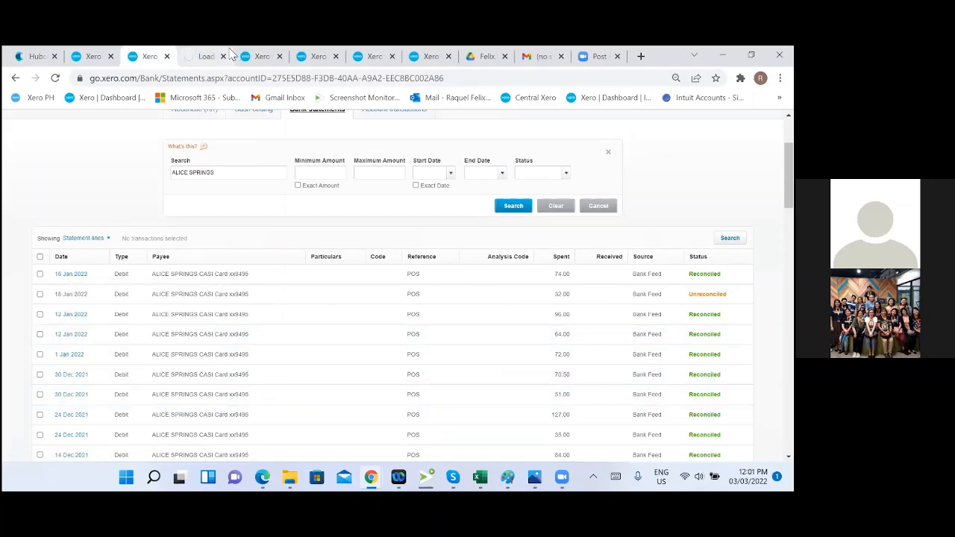
pyautogui.click(220, 55)
pyautogui.click(258, 56)
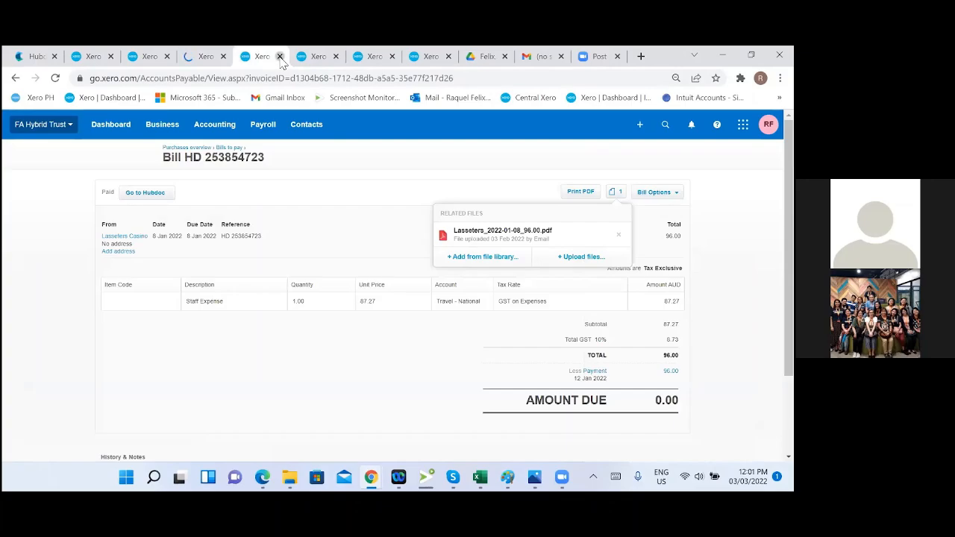
pyautogui.click(280, 57)
pyautogui.click(196, 56)
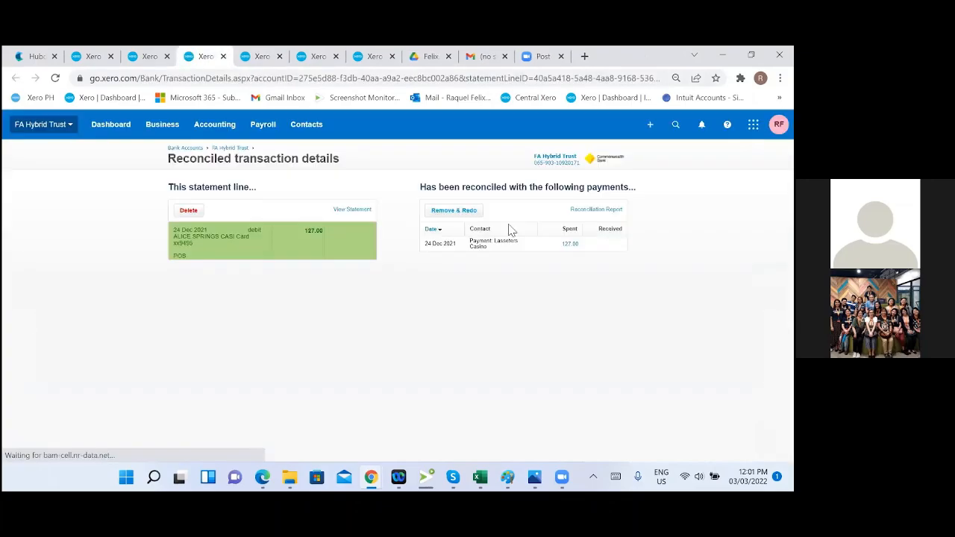
# Step: Open the Lasseters Casino bill behind the 127.00 payment and review its attached receipt, Centre_Of_Entertainment_2021-12-20_127.00.pdf
pyautogui.click(515, 249)
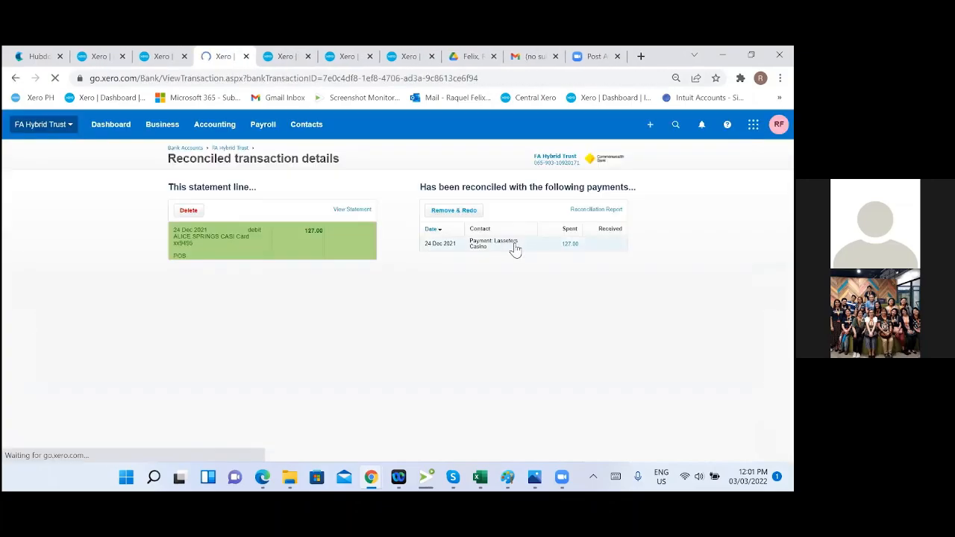
pyautogui.click(258, 298)
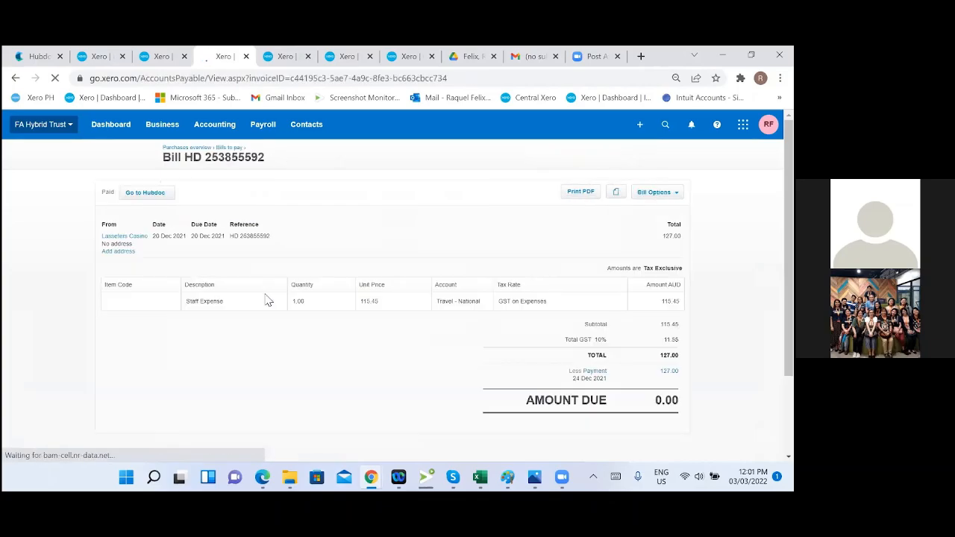
pyautogui.click(617, 194)
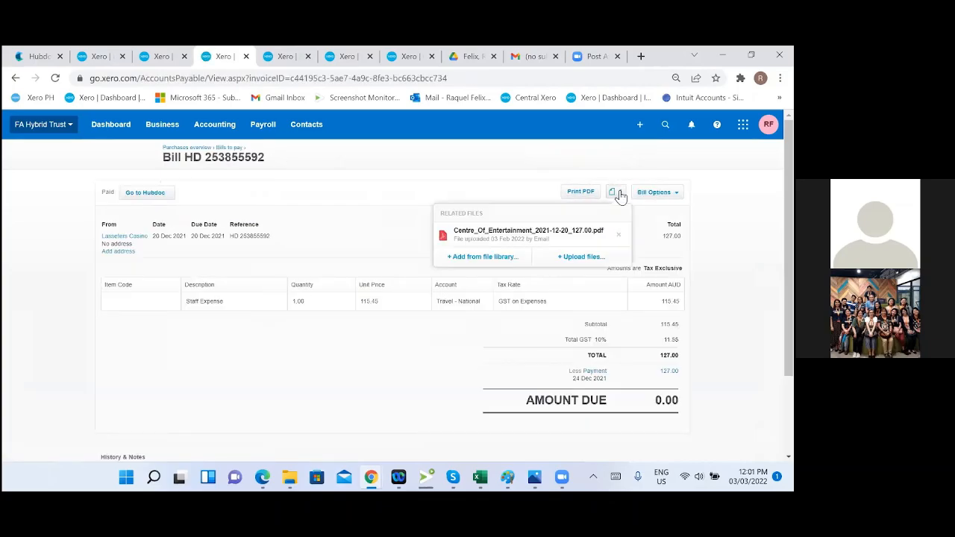
pyautogui.click(547, 236)
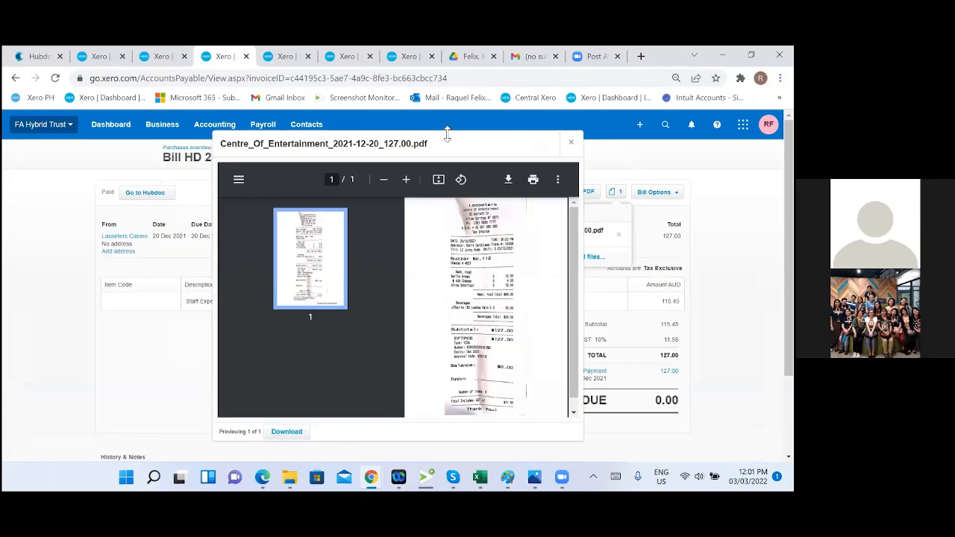
pyautogui.moveTo(451, 141); pyautogui.dragTo(459, 118)
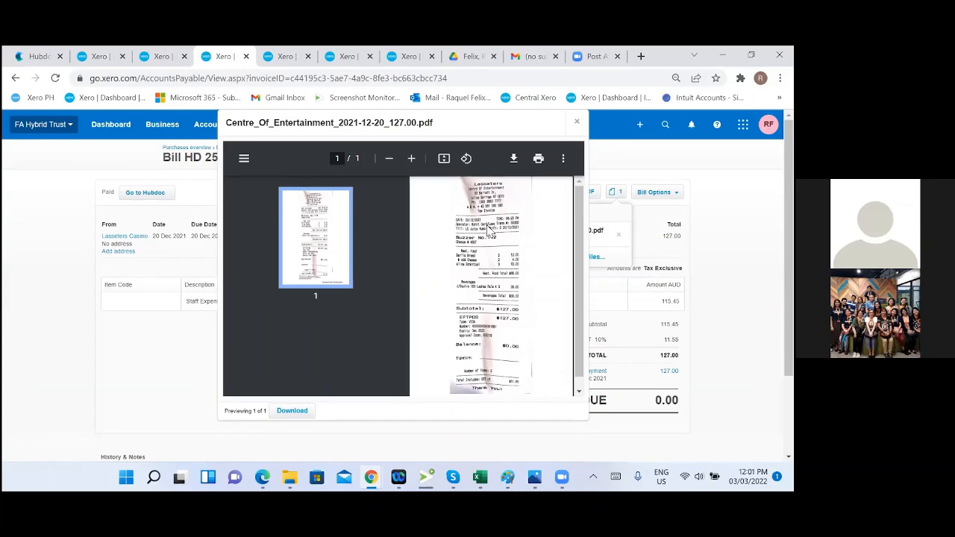
pyautogui.click(579, 124)
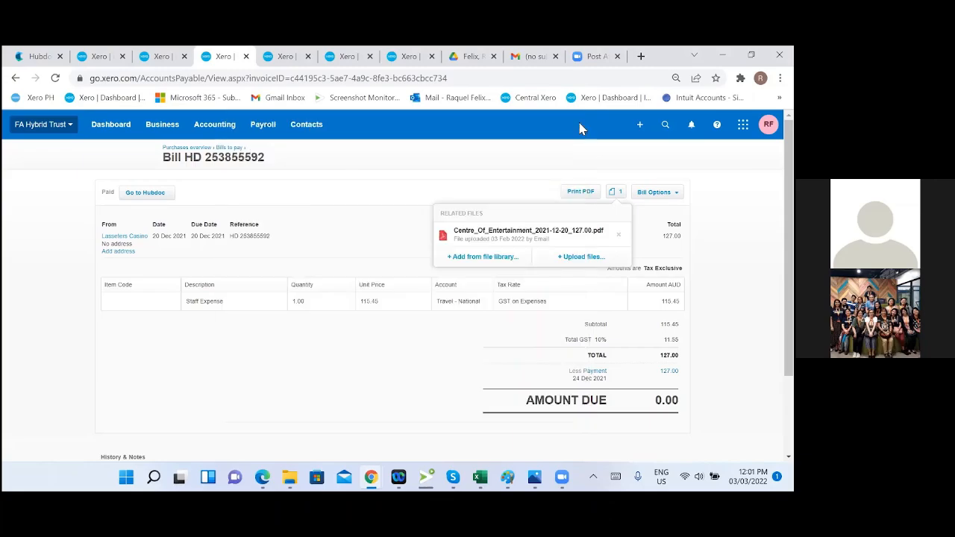
# Step: Switch to Hubdoc and try to search for the Lasseters documents, shortening the search term to "lace"
pyautogui.click(23, 58)
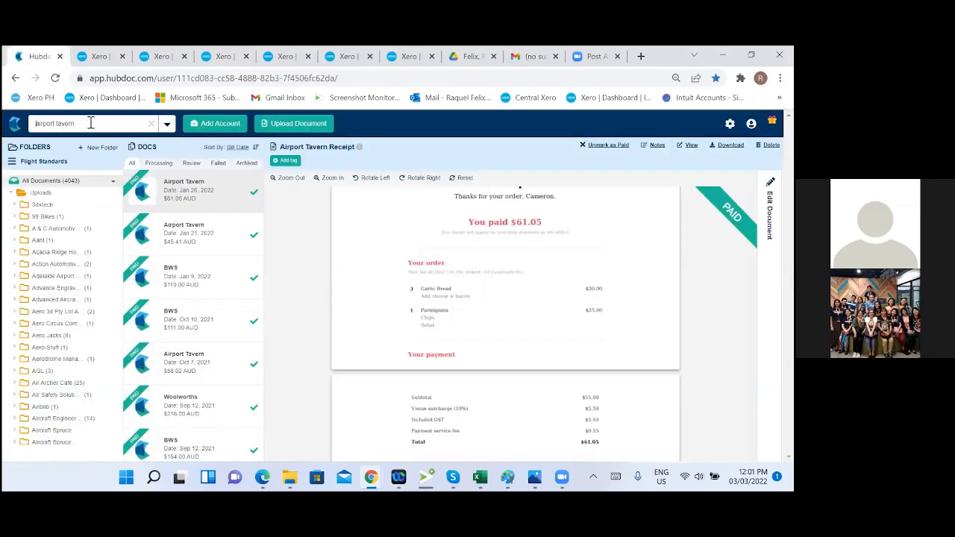
pyautogui.moveTo(90, 123); pyautogui.dragTo(6, 125)
pyautogui.write('facefeeter')
pyautogui.press('Return')
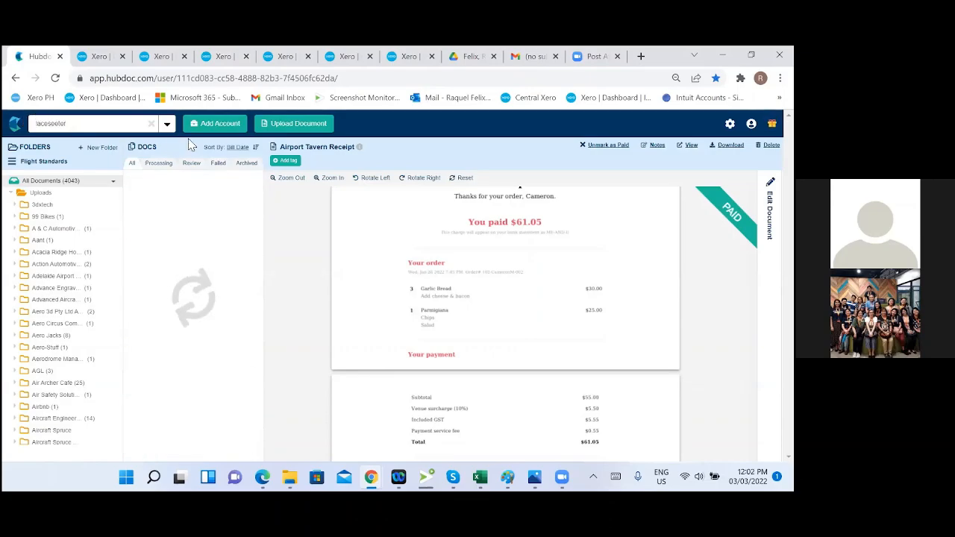
pyautogui.doubleClick(48, 123)
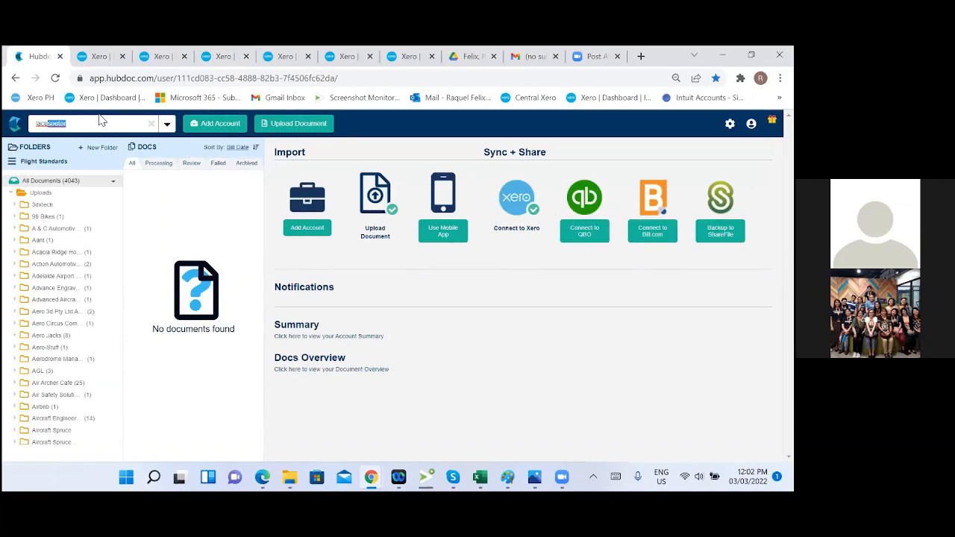
pyautogui.press('BackSpace')
pyautogui.press('Return')
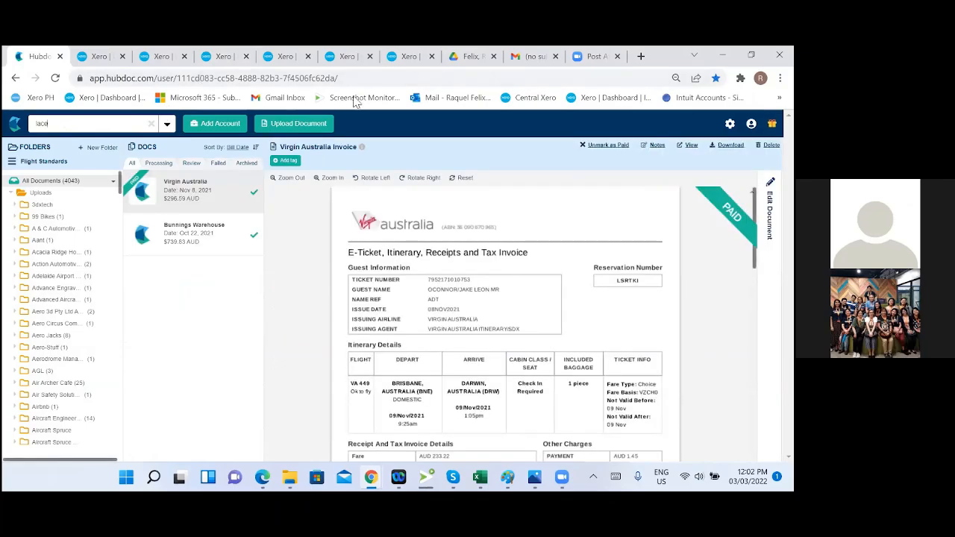
# Step: Check the supplier's spelling on the 127.00 bill in Xero, and search Hubdoc for "lasse"
pyautogui.click(102, 63)
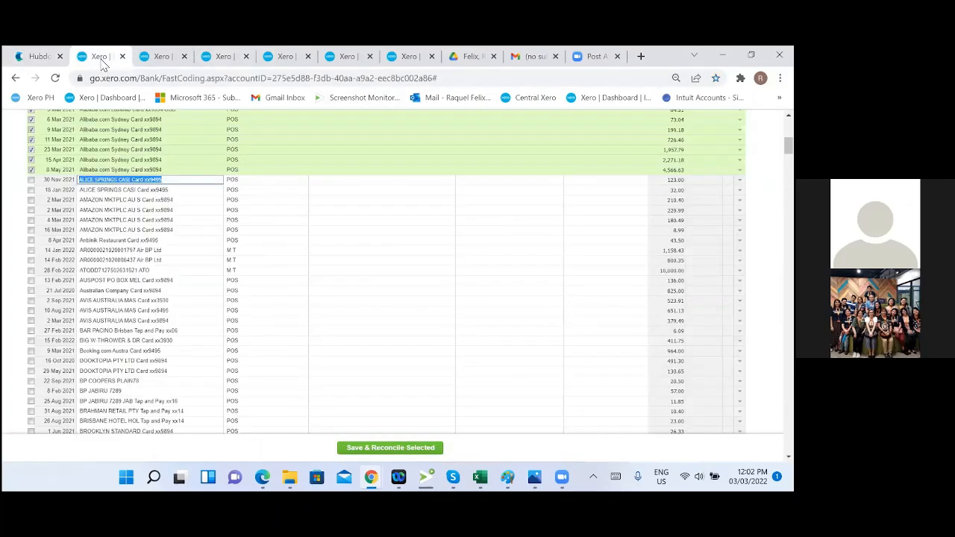
pyautogui.click(147, 59)
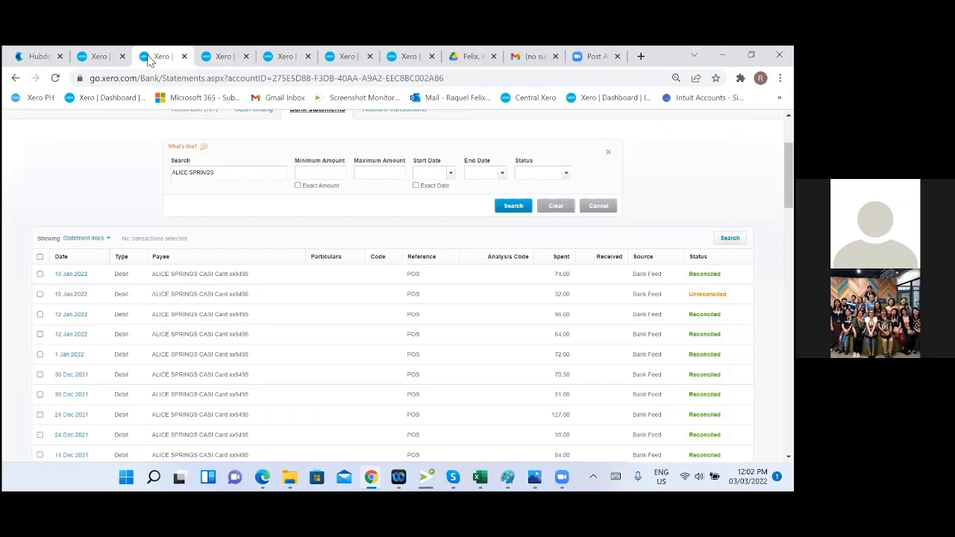
pyautogui.click(212, 62)
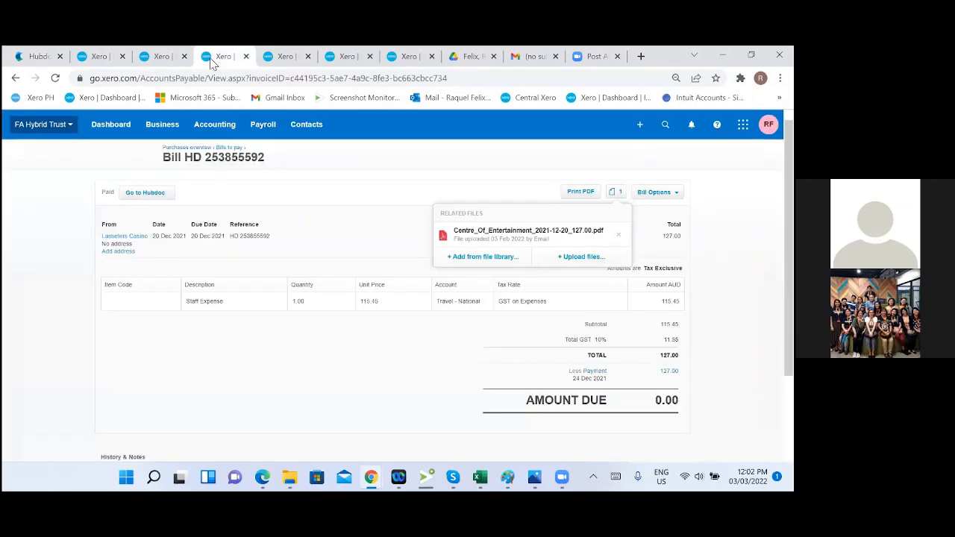
pyautogui.click(22, 62)
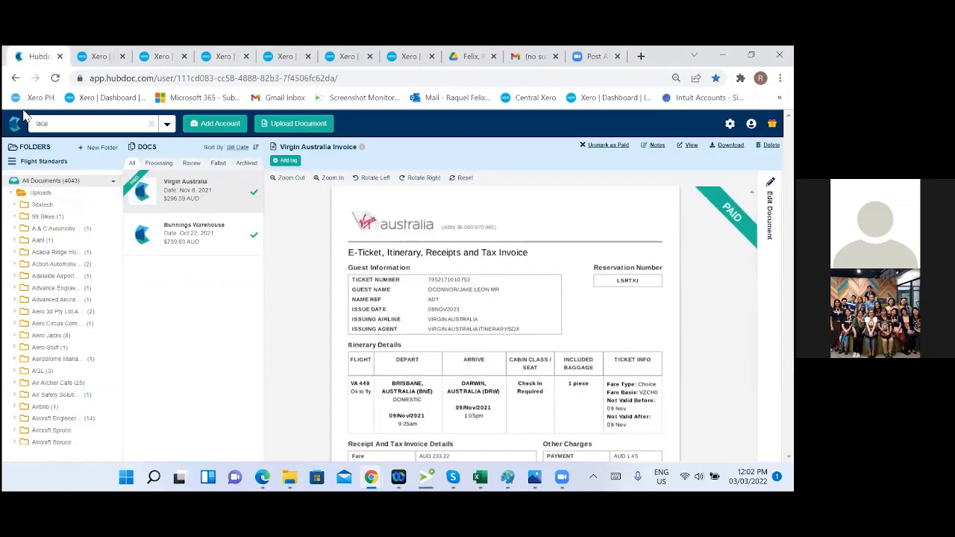
pyautogui.doubleClick(58, 124)
pyautogui.write('assel')
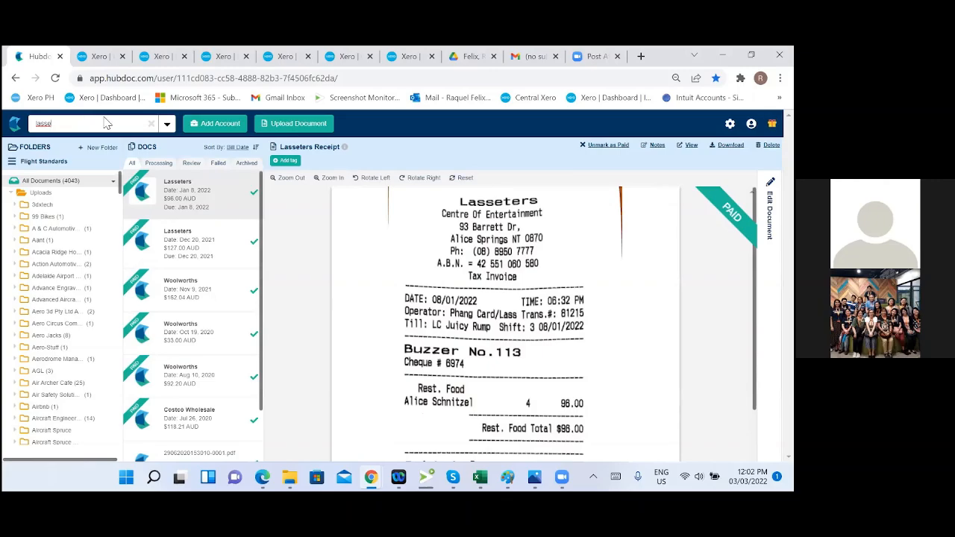
# Step: Look through the "lasse" documents, check those awaiting review, and return to the full set of matches
pyautogui.scroll(-2, 197, 269)
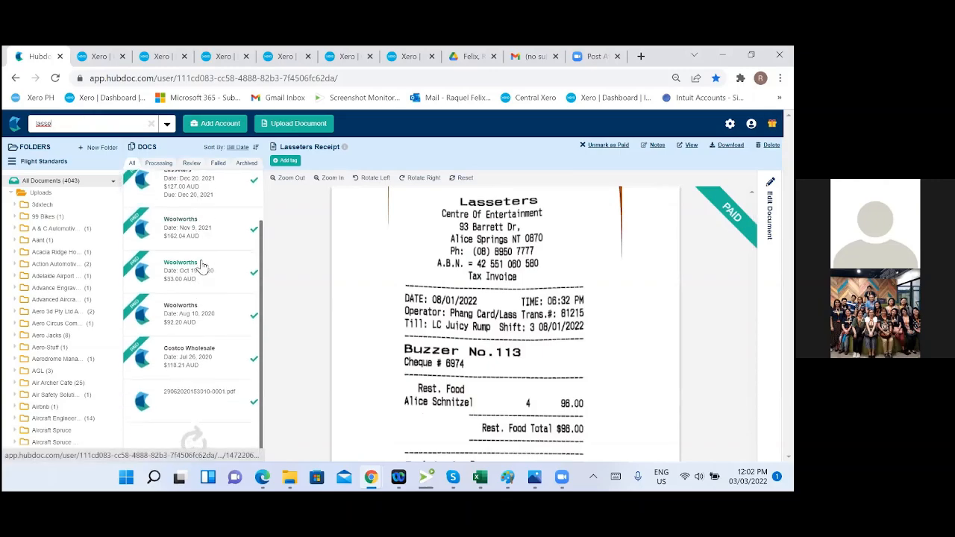
pyautogui.scroll(2, 205, 270)
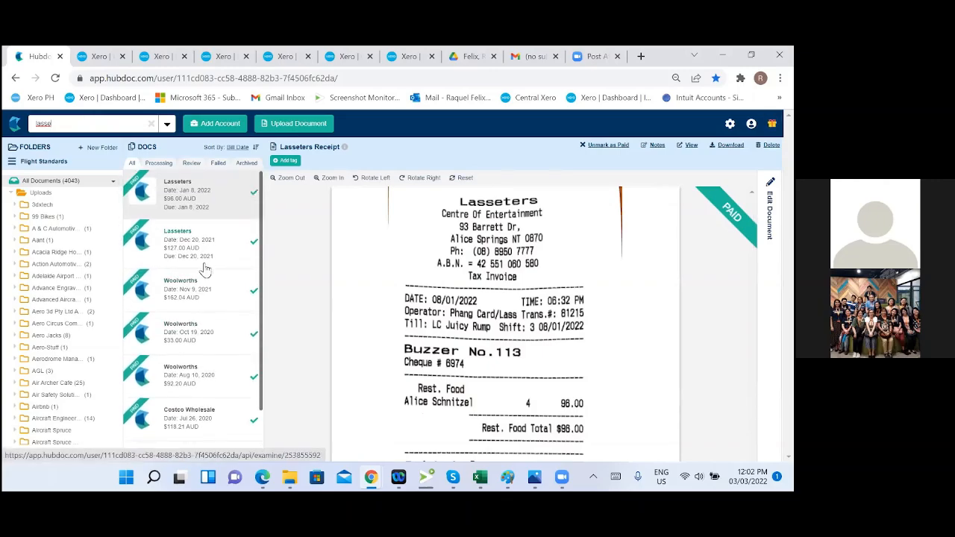
pyautogui.click(191, 164)
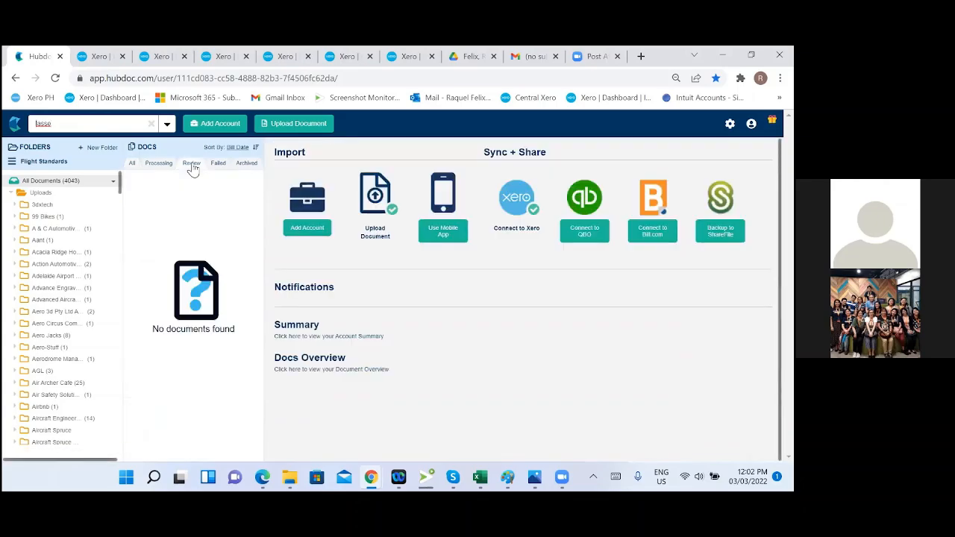
pyautogui.click(134, 165)
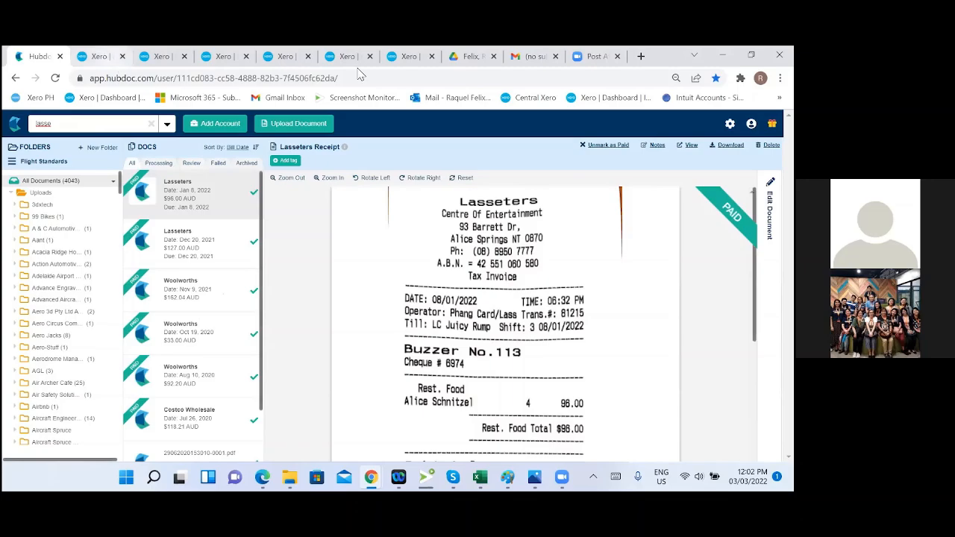
# Step: Switch back to Xero's bank statement lines and open the 24 Dec 2021 ALICE SPRINGS transaction of 35.00 in a new tab
pyautogui.click(97, 57)
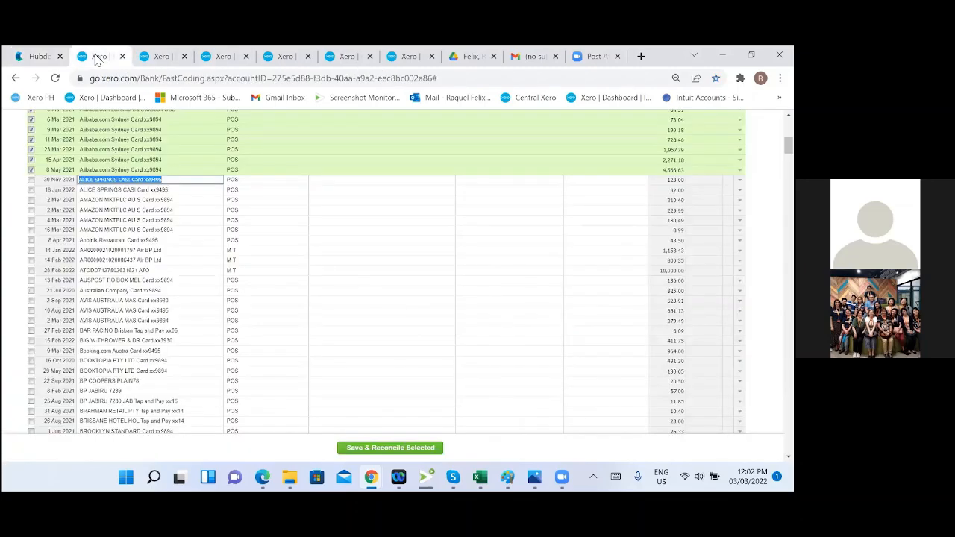
pyautogui.click(155, 58)
pyautogui.scroll(-3, 452, 363)
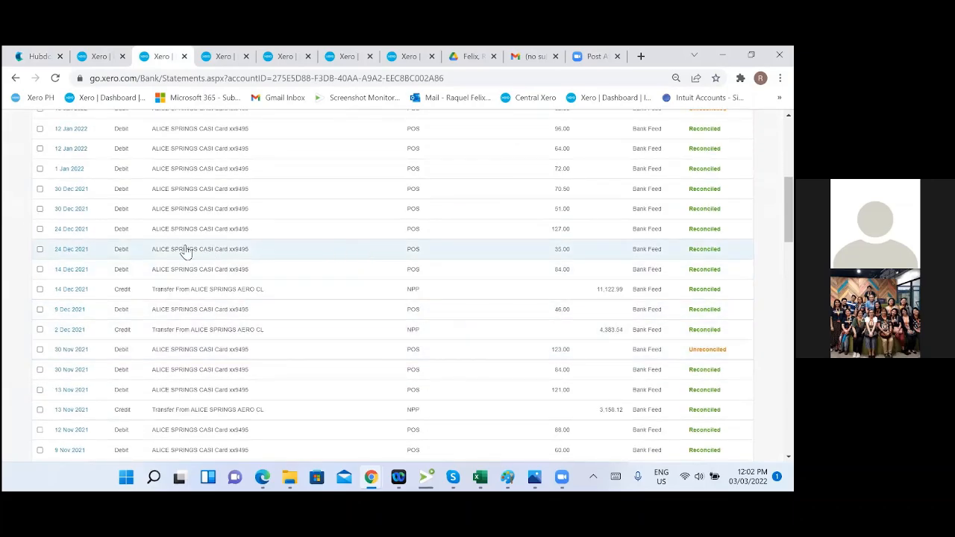
pyautogui.rightClick(71, 255)
pyautogui.click(99, 261)
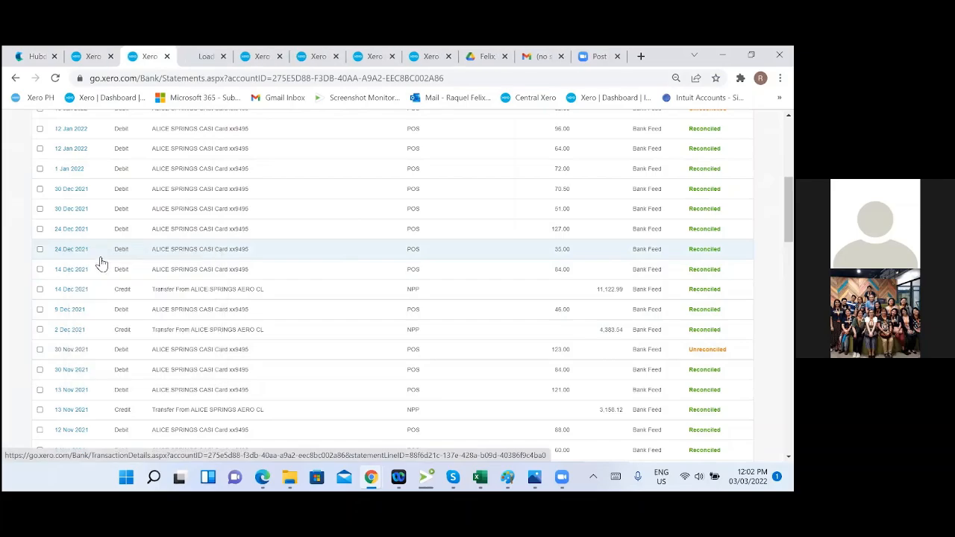
# Step: Close the 127.00 bill, open the Lasseters Casino bill behind the 35.00 payment to check its coding, and close it
pyautogui.click(270, 60)
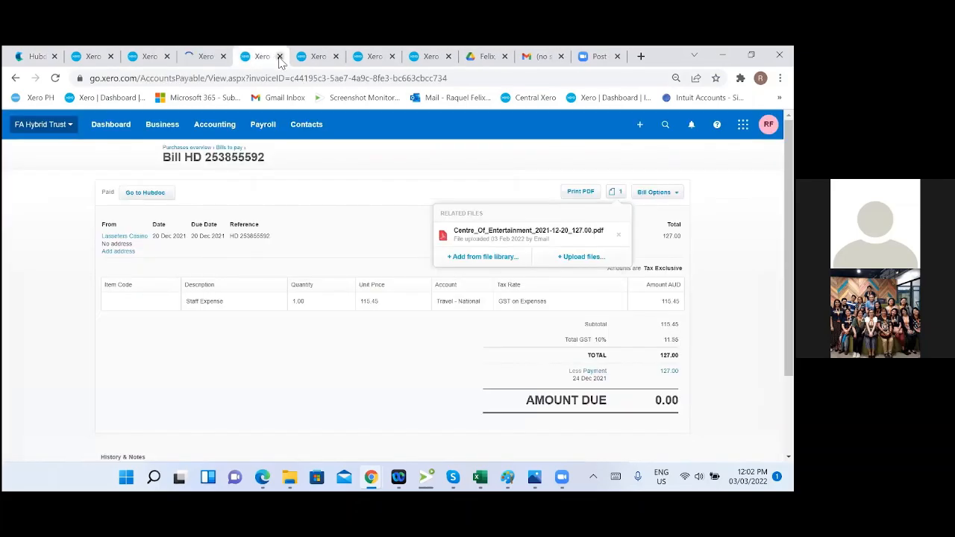
pyautogui.click(277, 57)
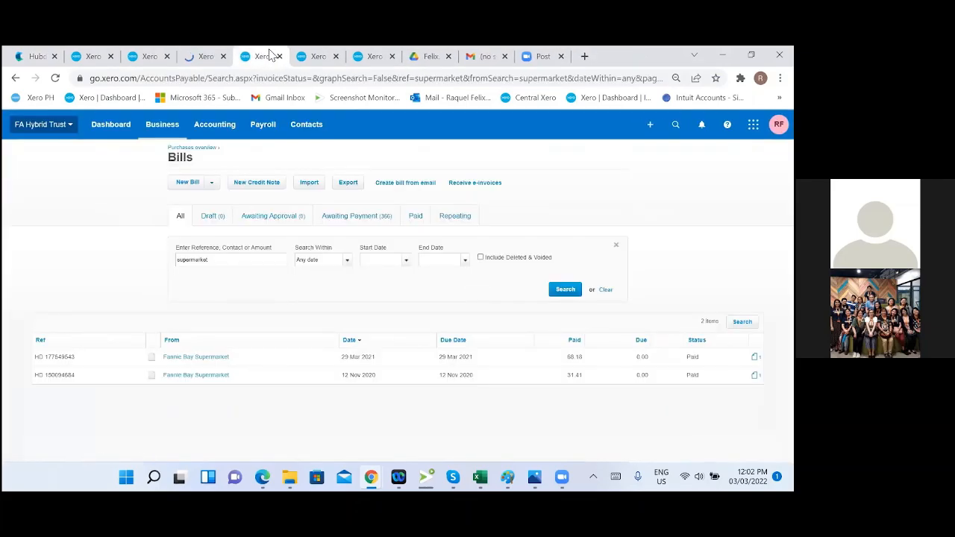
pyautogui.click(208, 55)
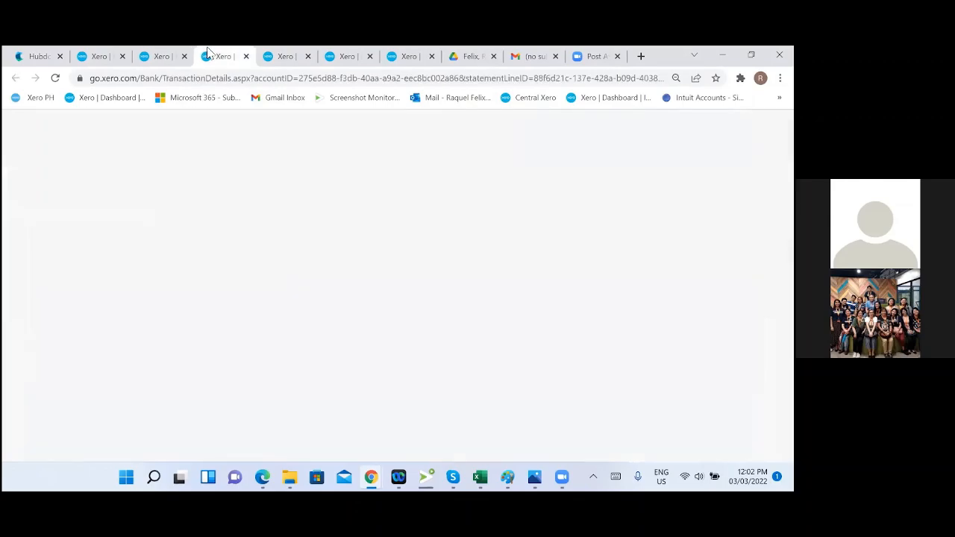
pyautogui.click(481, 250)
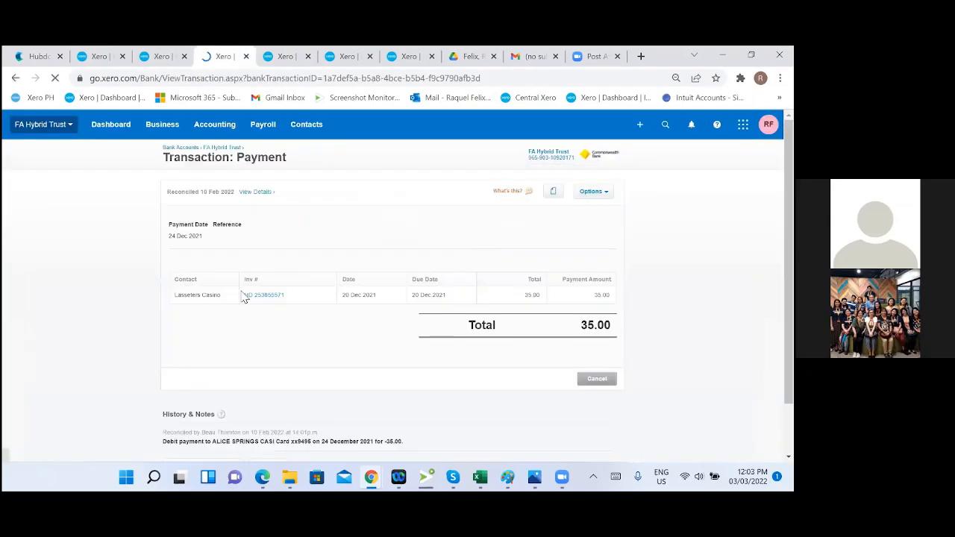
pyautogui.click(250, 298)
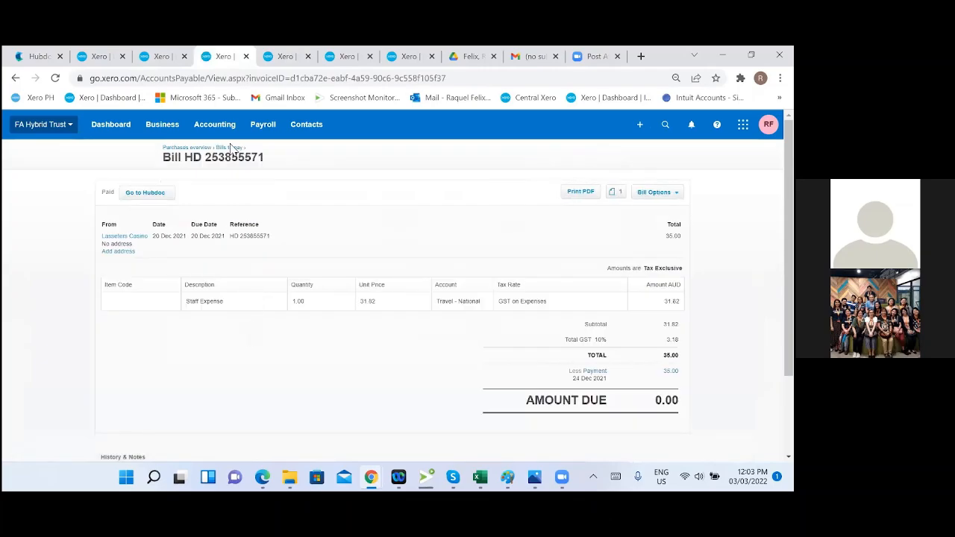
pyautogui.click(246, 56)
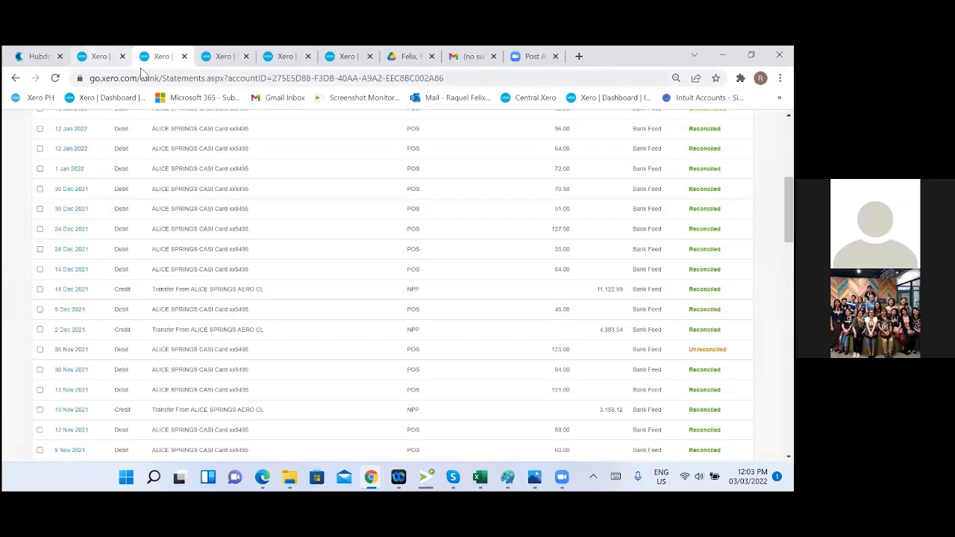
# Step: Return to cash coding and deselect all the Alibaba.com lines
pyautogui.click(94, 64)
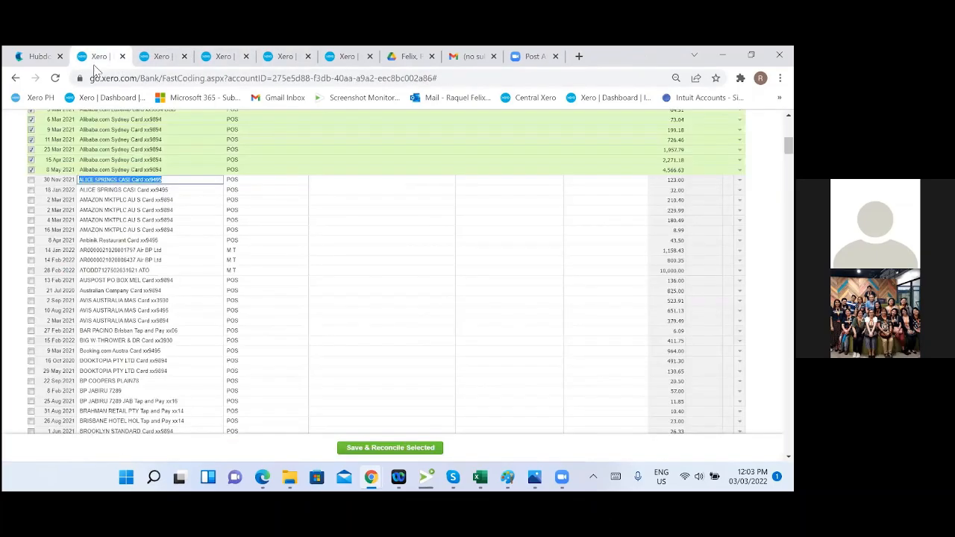
pyautogui.click(30, 181)
pyautogui.scroll(5, 30, 187)
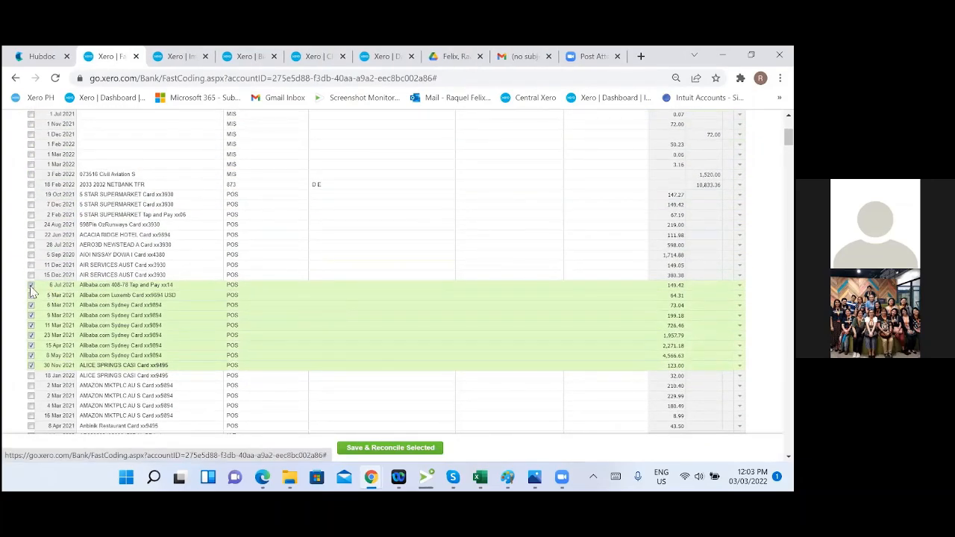
pyautogui.click(31, 286)
pyautogui.click(31, 294)
pyautogui.click(31, 315)
pyautogui.click(31, 326)
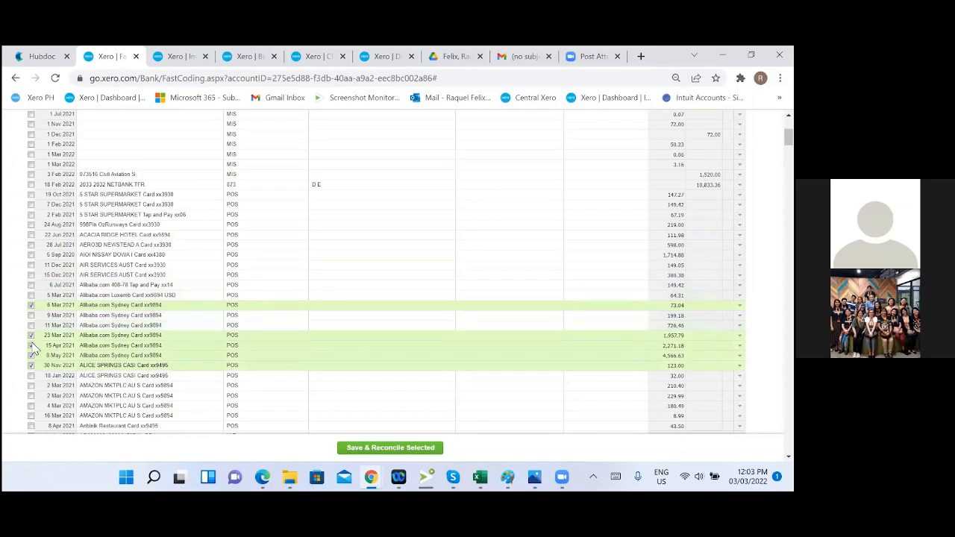
pyautogui.click(30, 346)
pyautogui.scroll(-3, 33, 343)
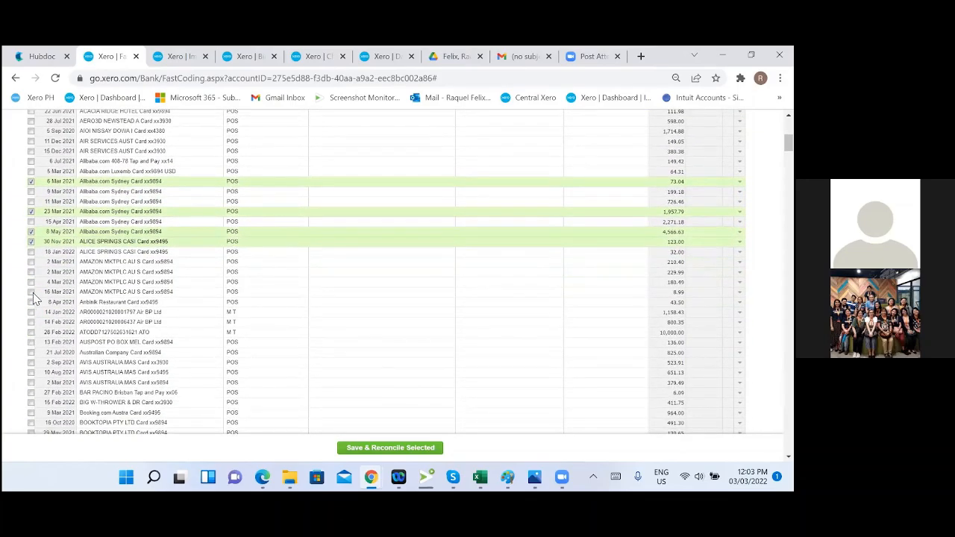
pyautogui.click(30, 242)
pyautogui.click(31, 231)
pyautogui.click(30, 211)
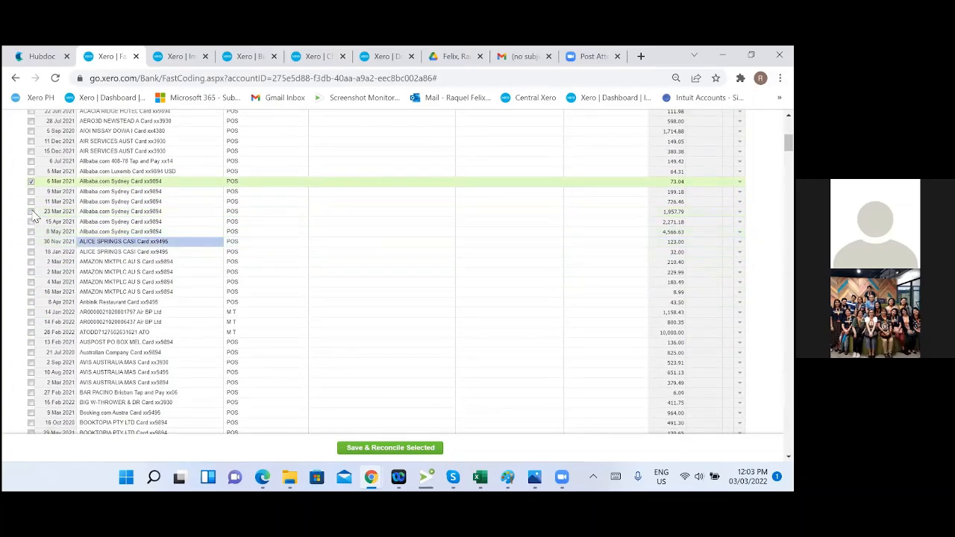
pyautogui.click(31, 182)
# Step: Code the 123.00 and 32.00 ALICE SPRINGS CASI lines to 493 - Travel - National, and save and reconcile them
pyautogui.click(31, 241)
pyautogui.click(30, 252)
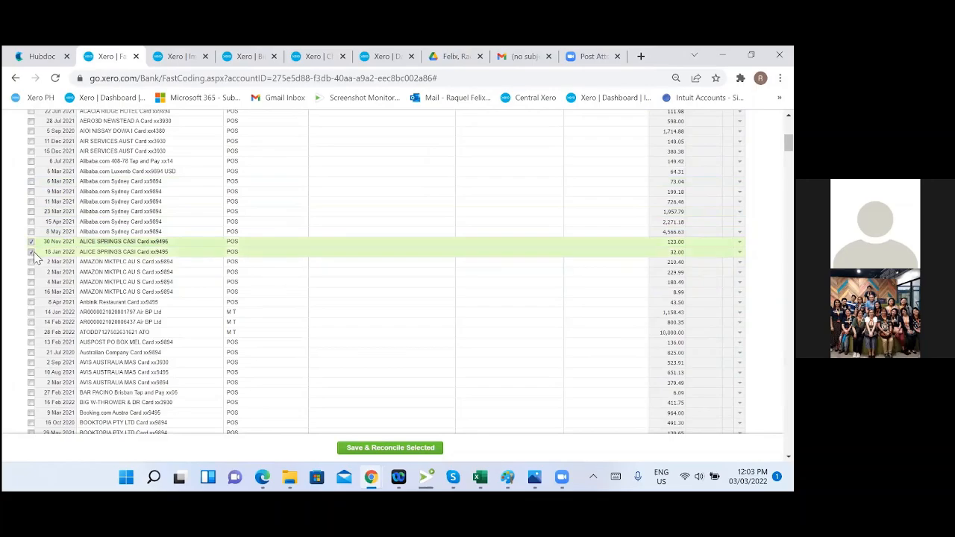
pyautogui.click(502, 243)
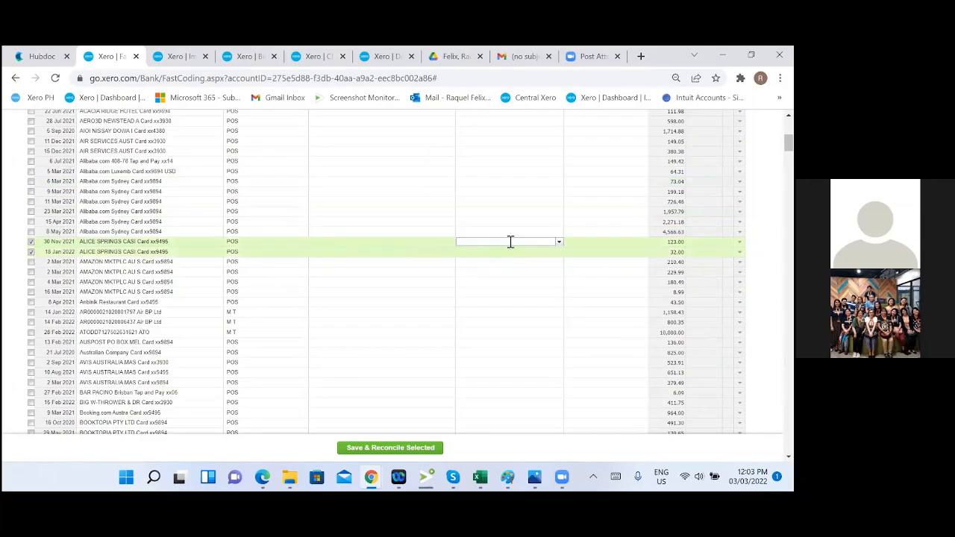
pyautogui.write('trave')
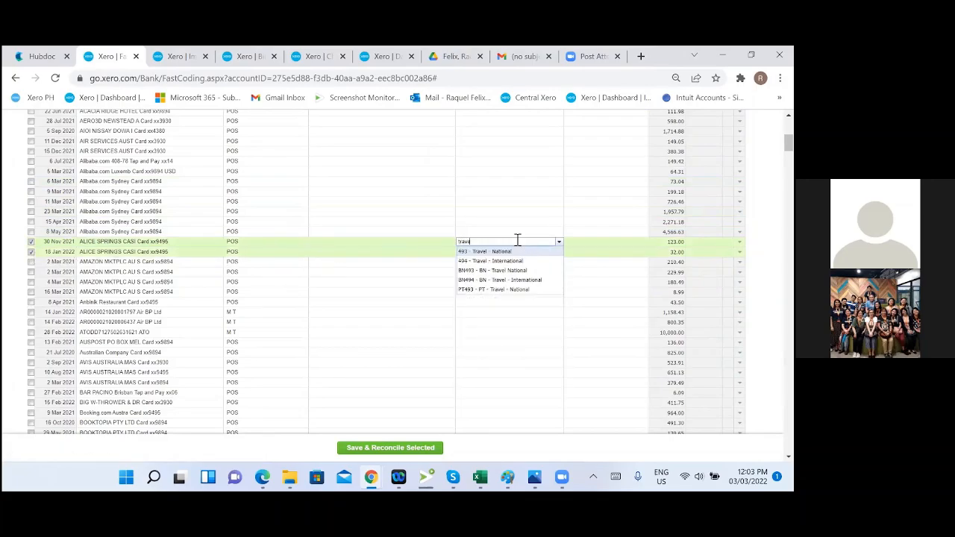
pyautogui.click(524, 256)
pyautogui.click(578, 313)
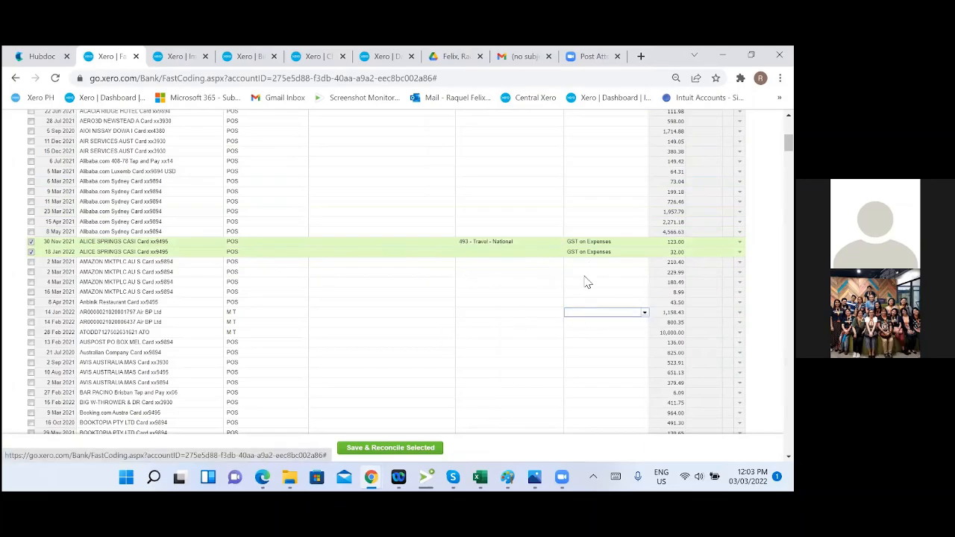
pyautogui.click(553, 271)
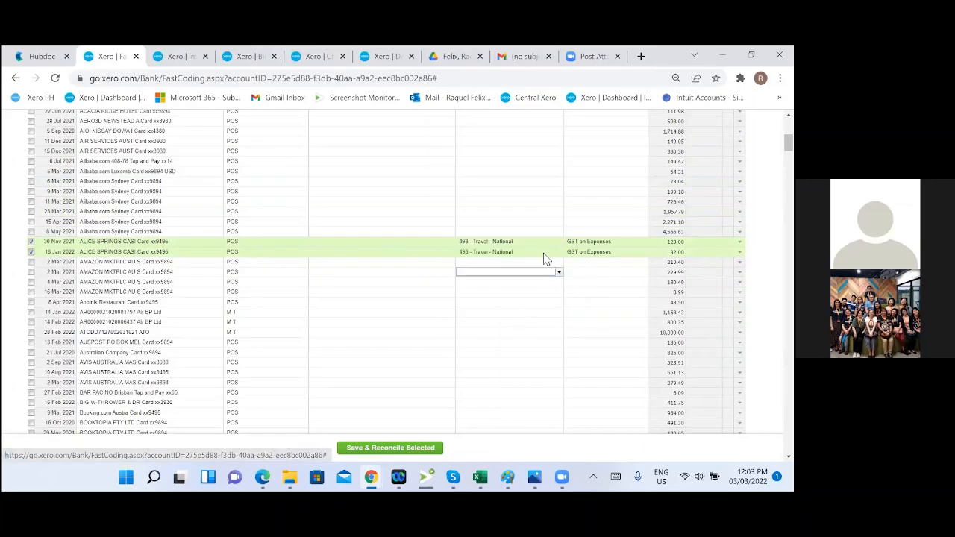
pyautogui.click(434, 450)
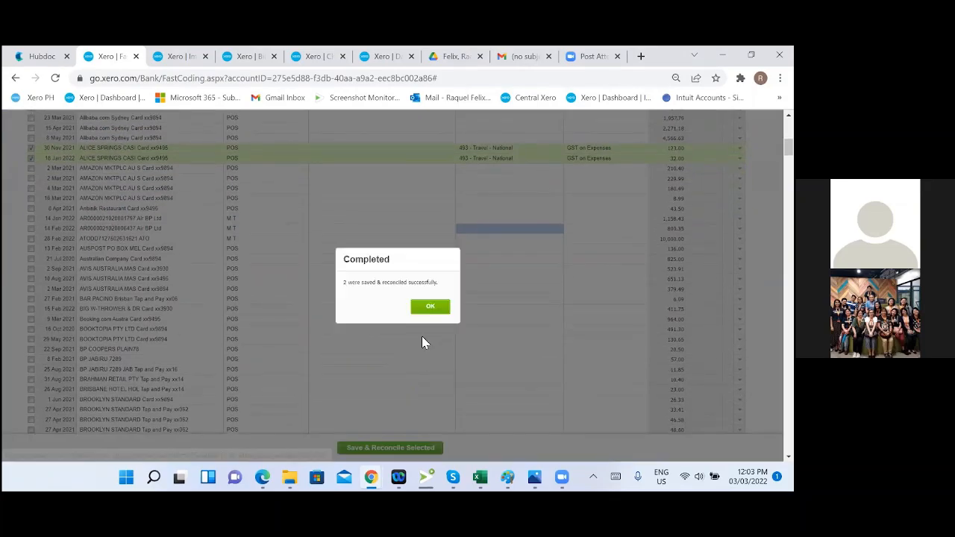
pyautogui.click(430, 306)
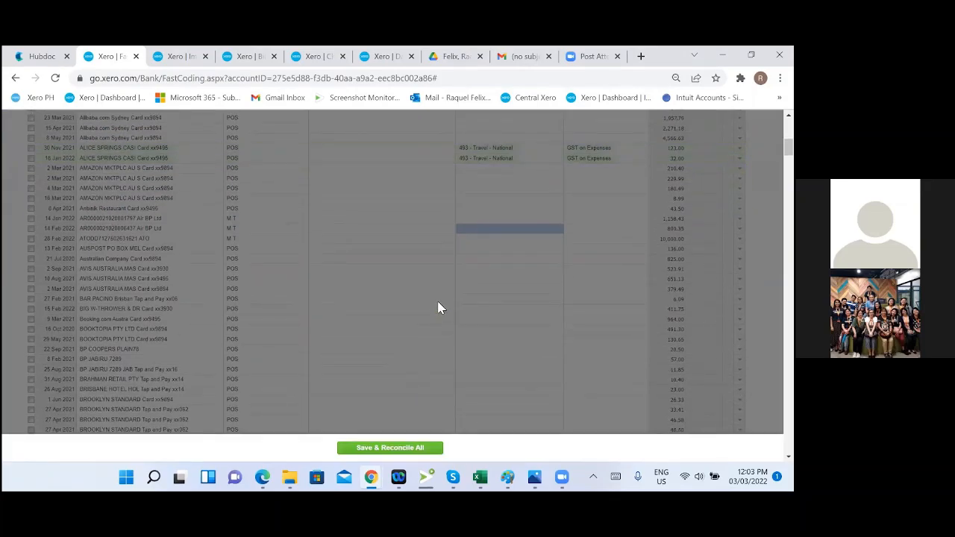
# Step: Look through the remaining cash coding lines for the next payee, and search the bank statement lines for "bunnings"
pyautogui.scroll(-5, 264, 273)
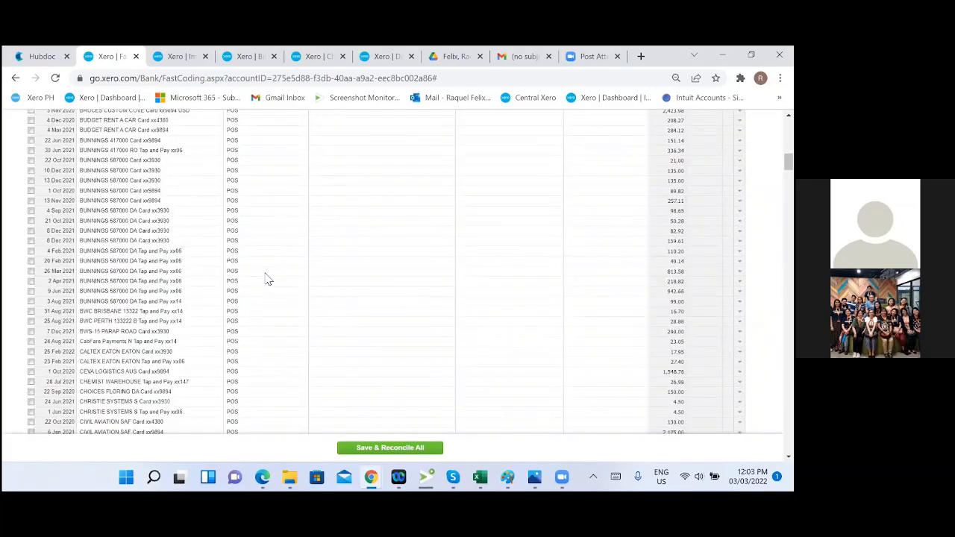
pyautogui.scroll(-2, 268, 279)
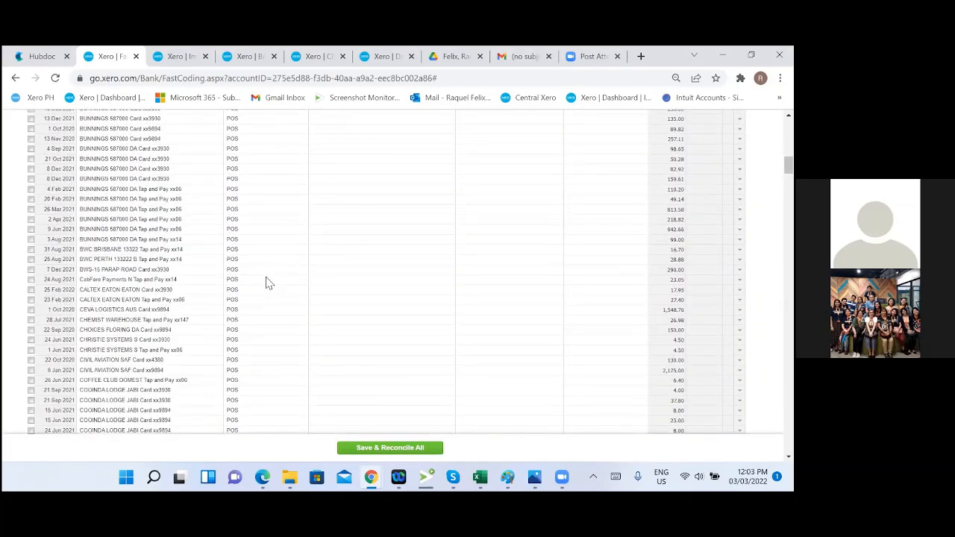
pyautogui.scroll(4, 268, 283)
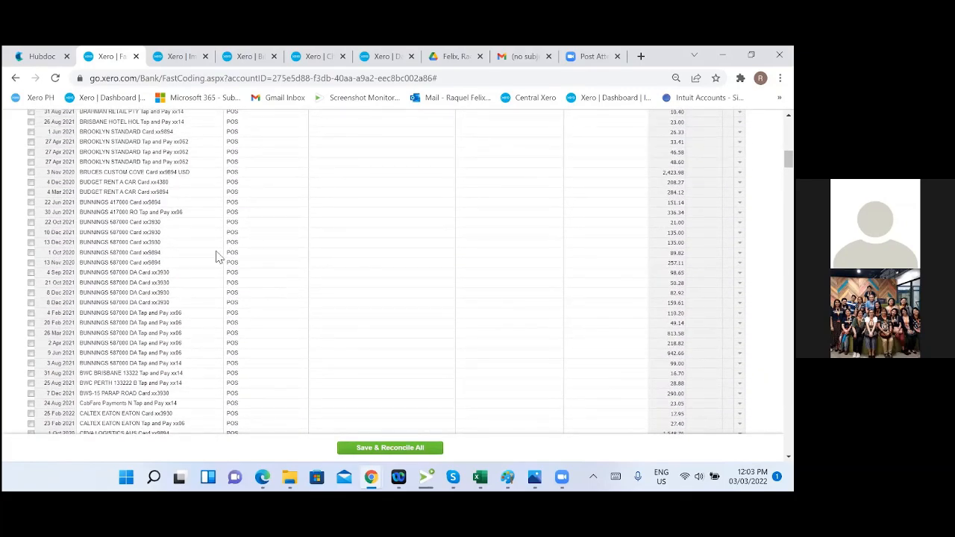
pyautogui.click(174, 56)
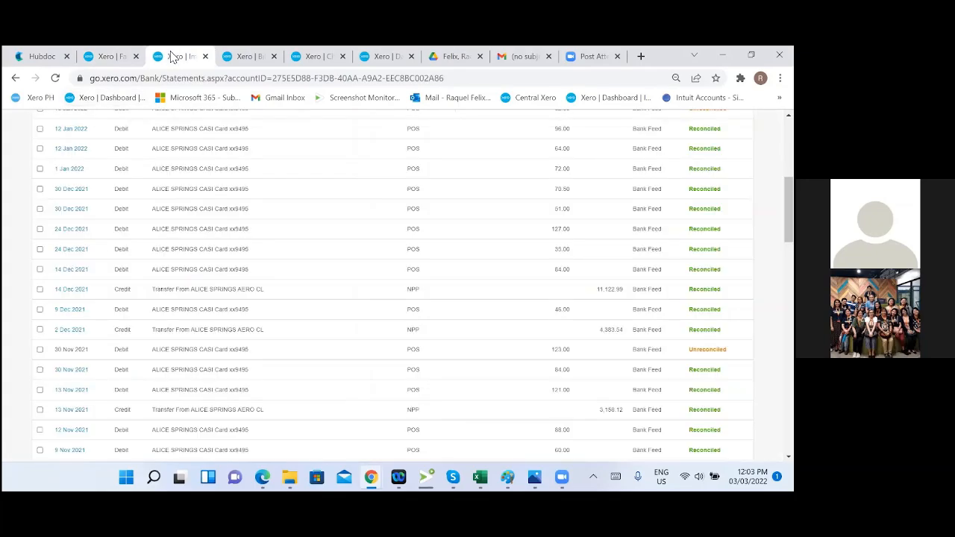
pyautogui.scroll(5, 335, 352)
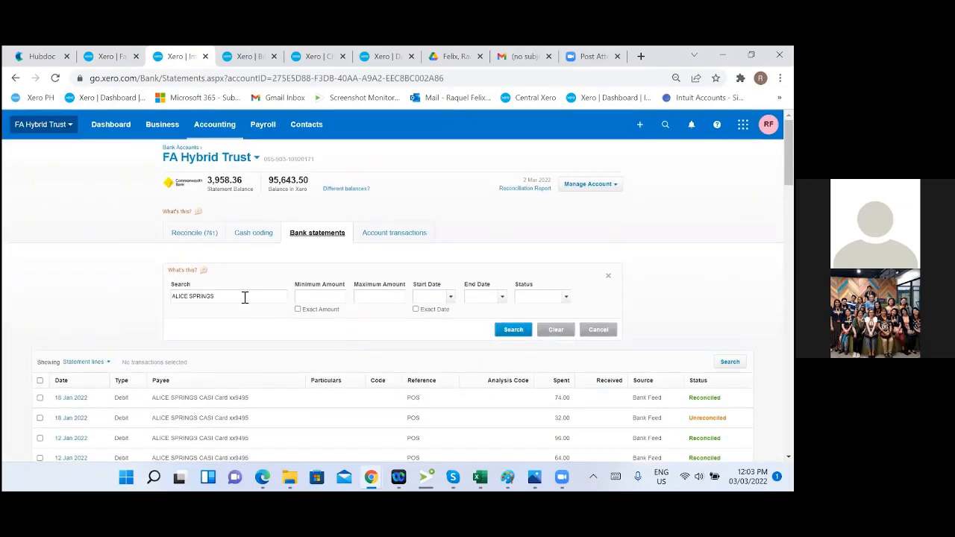
pyautogui.moveTo(245, 297); pyautogui.dragTo(82, 293)
pyautogui.write('k')
pyautogui.write('unnings')
pyautogui.press('Return')
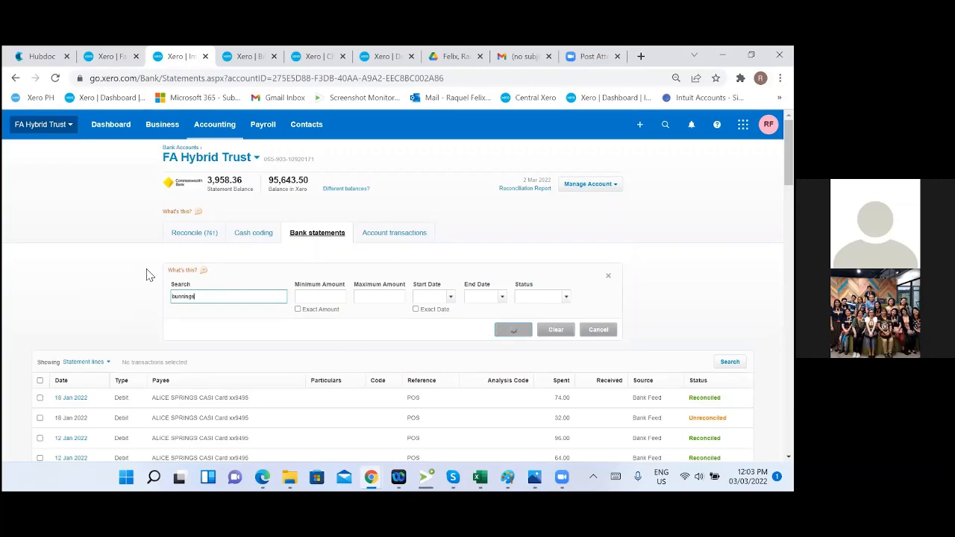
# Step: Open the reconciled 26 Jun 2021 BUNNINGS transaction of 128.96 in a new tab and view its linked bill
pyautogui.scroll(-5, 317, 322)
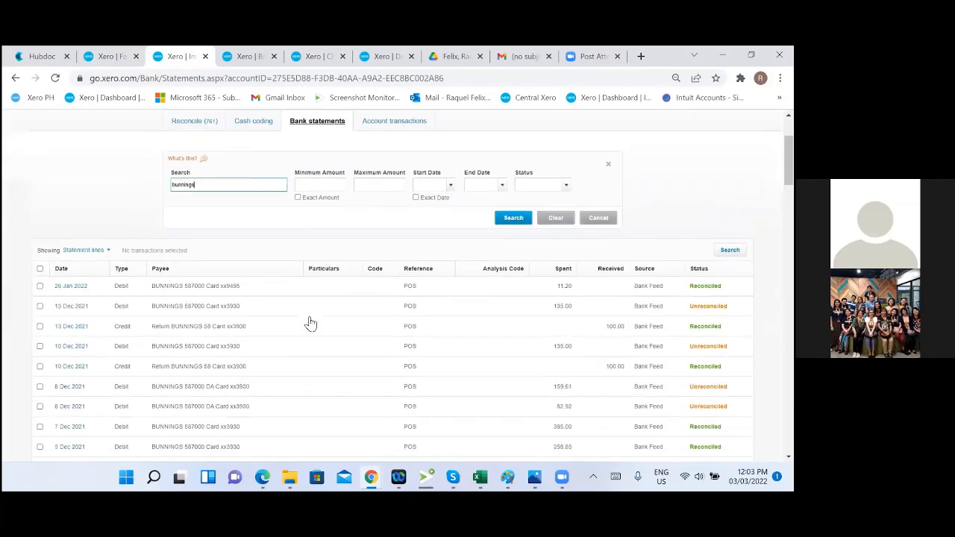
pyautogui.scroll(-5, 308, 322)
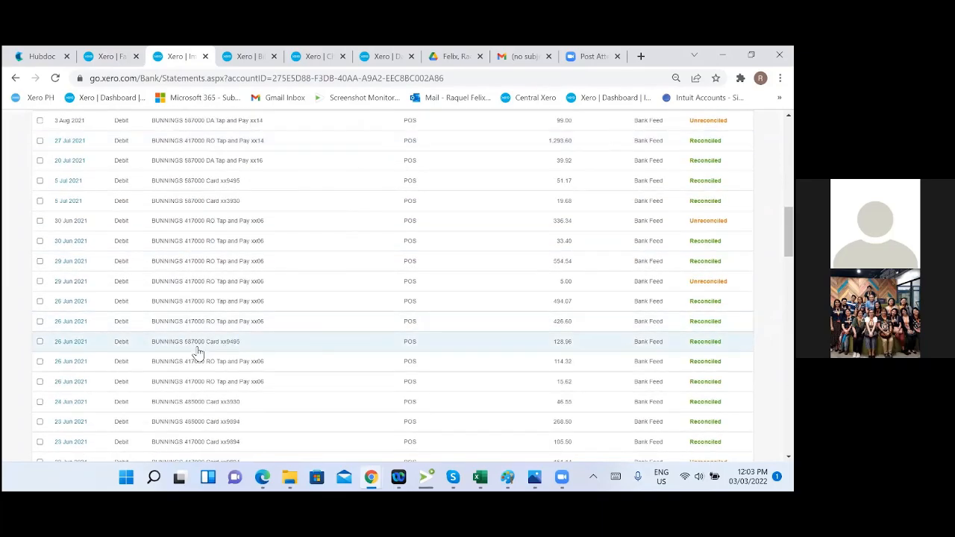
pyautogui.rightClick(71, 343)
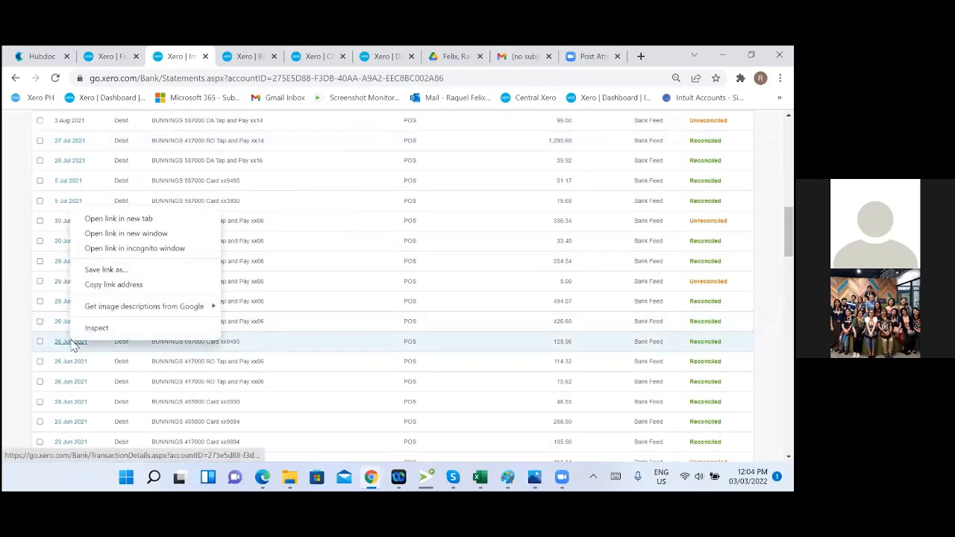
pyautogui.click(112, 219)
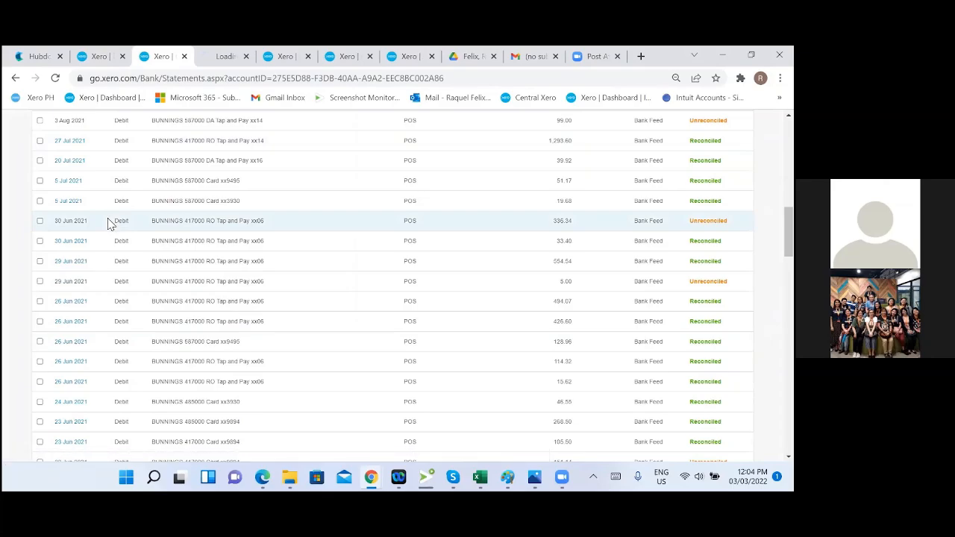
pyautogui.click(218, 59)
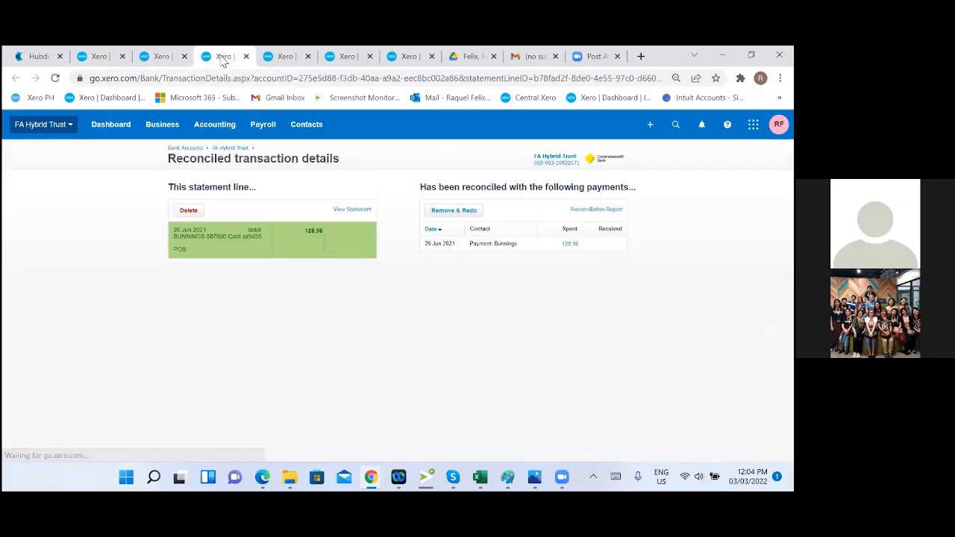
pyautogui.click(472, 247)
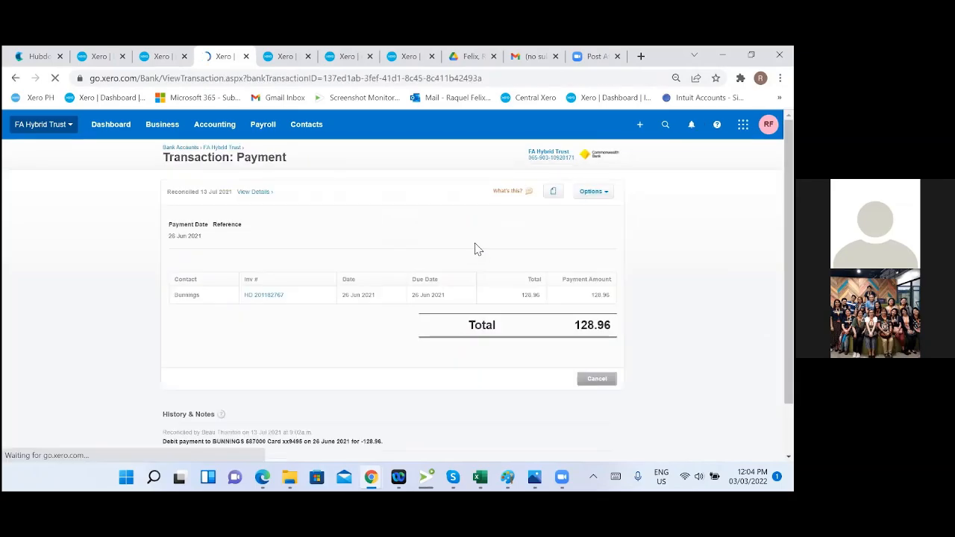
pyautogui.click(265, 295)
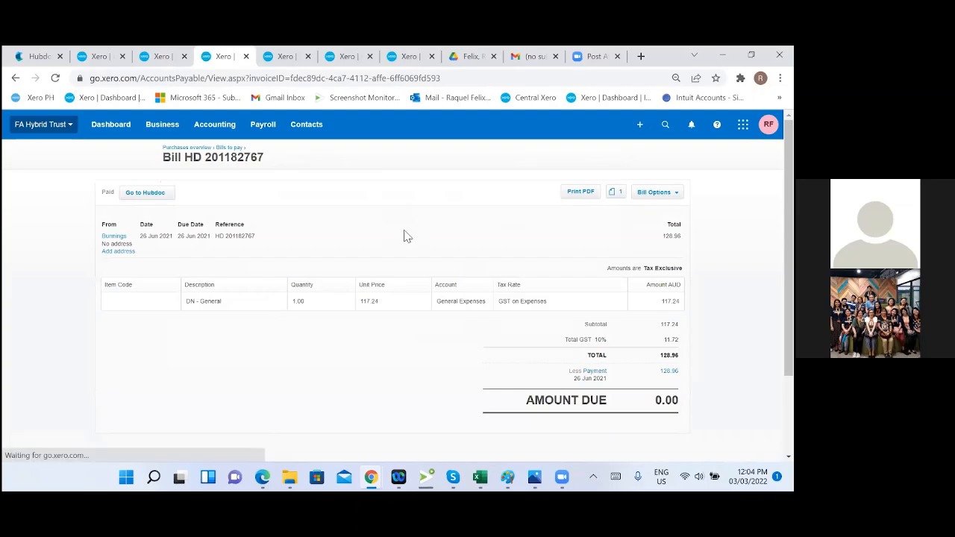
# Step: View the Bunnings Warehouse receipt attached to the bill, close it, and return to the bank statement lines
pyautogui.click(616, 194)
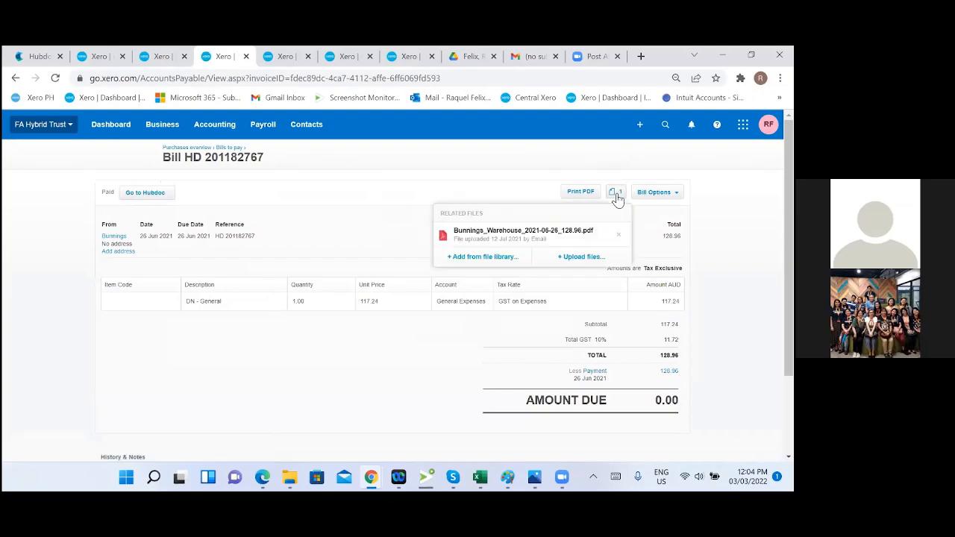
pyautogui.click(552, 237)
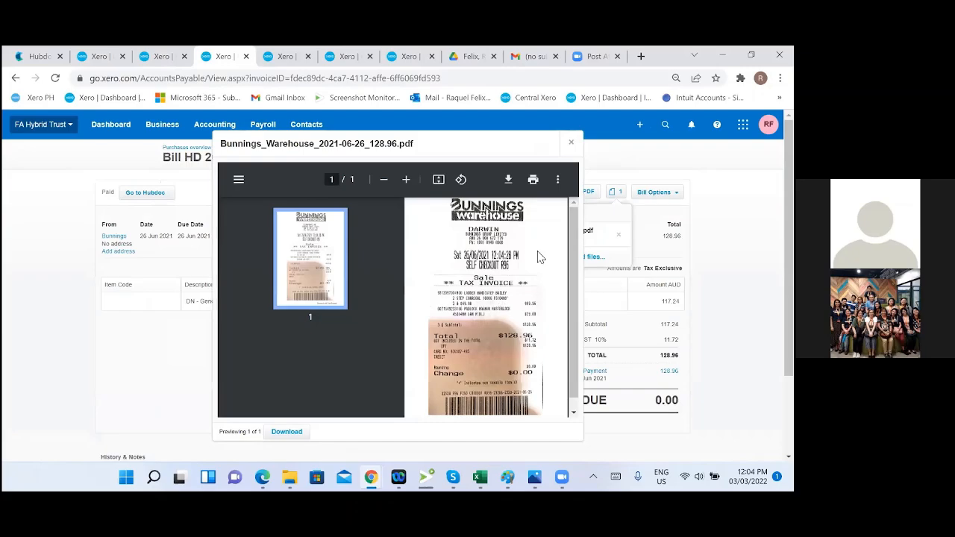
pyautogui.click(572, 145)
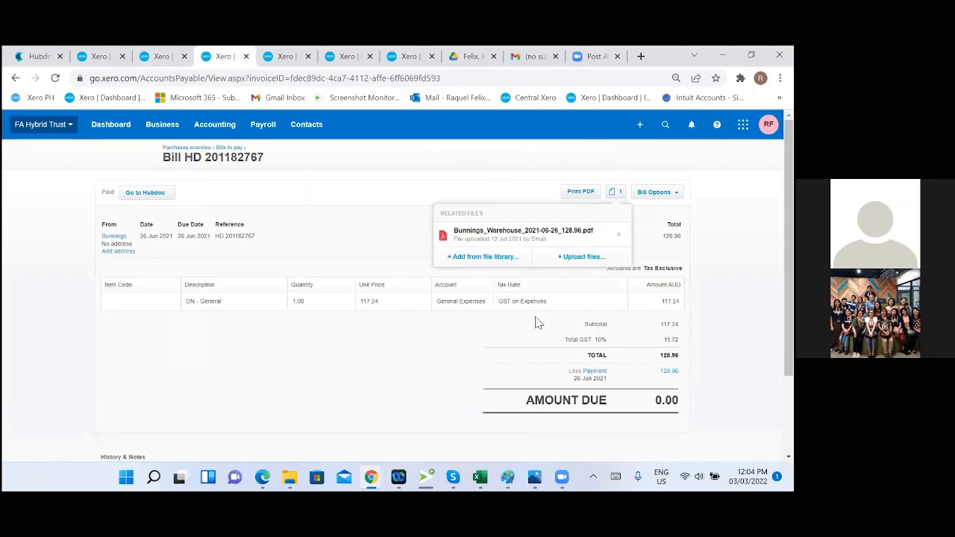
pyautogui.click(160, 57)
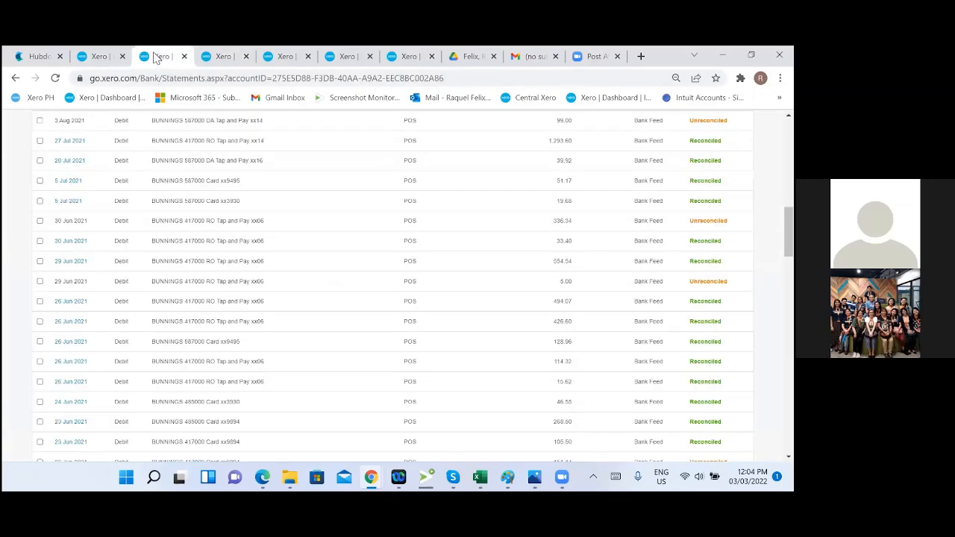
# Step: Open the reconciled 13 Dec 2021 Return BUNNINGS credit of 100.00 in a new tab, view its transaction coding, and return to the statement lines
pyautogui.scroll(4, 250, 299)
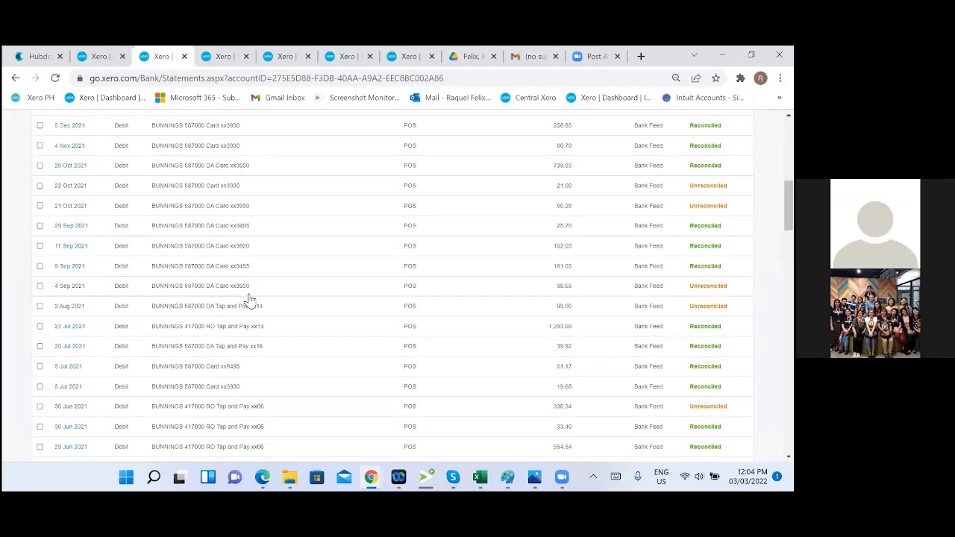
pyautogui.scroll(5, 246, 299)
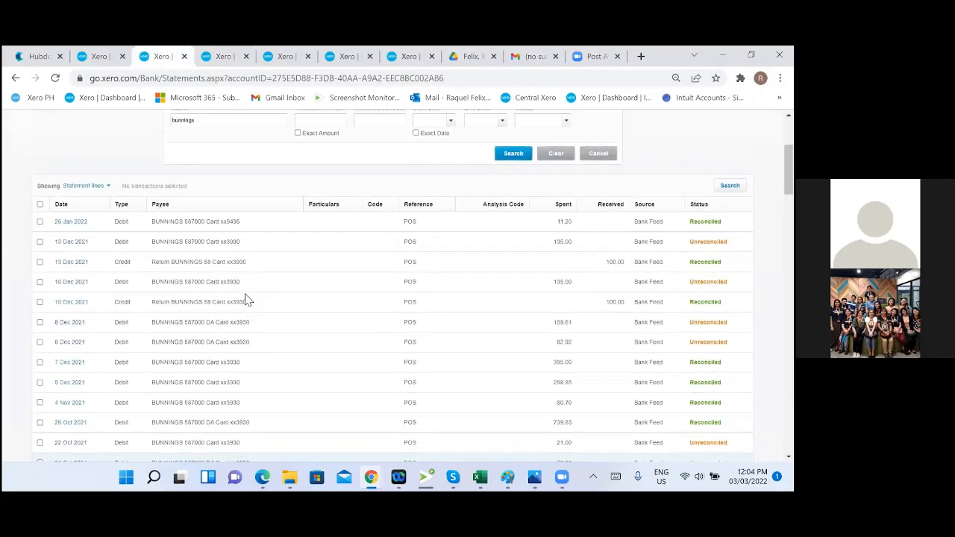
pyautogui.scroll(-3, 253, 303)
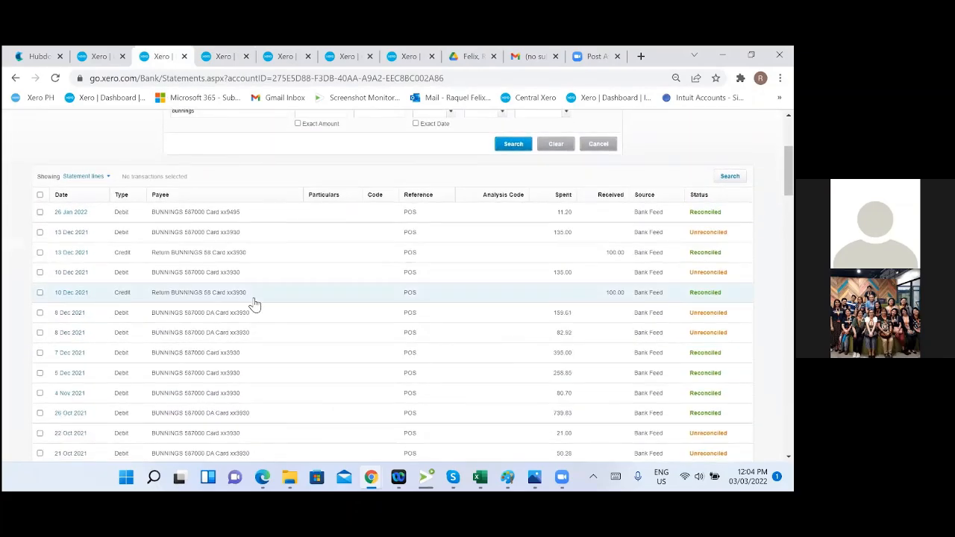
pyautogui.rightClick(76, 256)
pyautogui.click(98, 266)
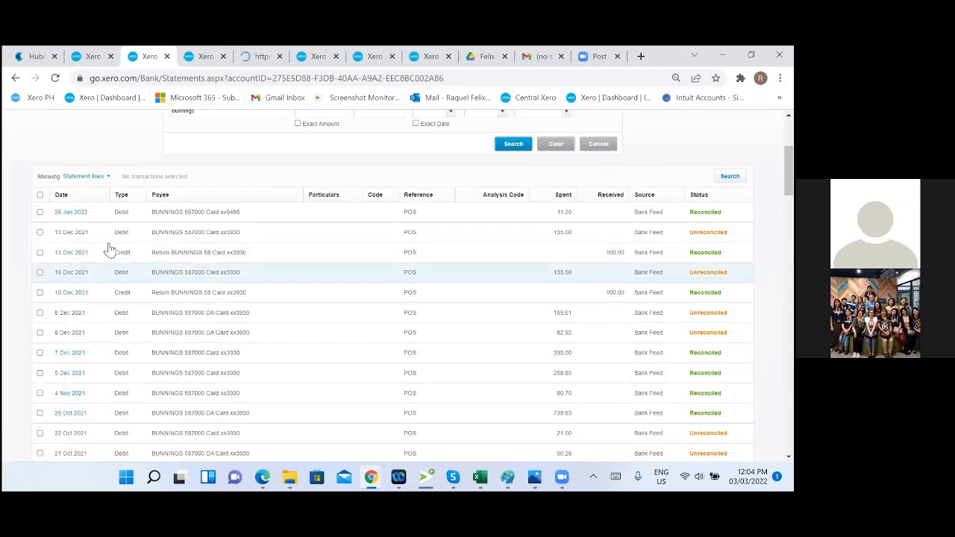
pyautogui.click(199, 58)
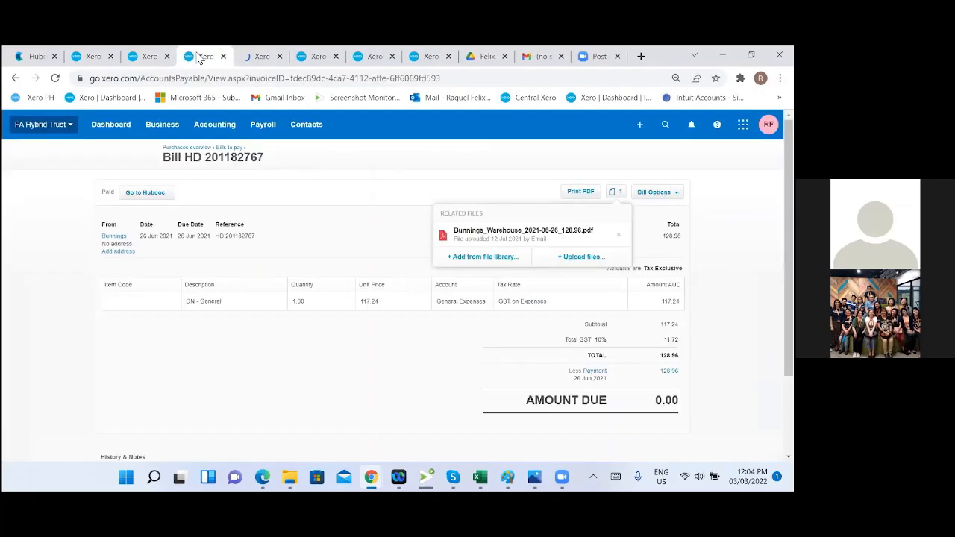
pyautogui.click(261, 58)
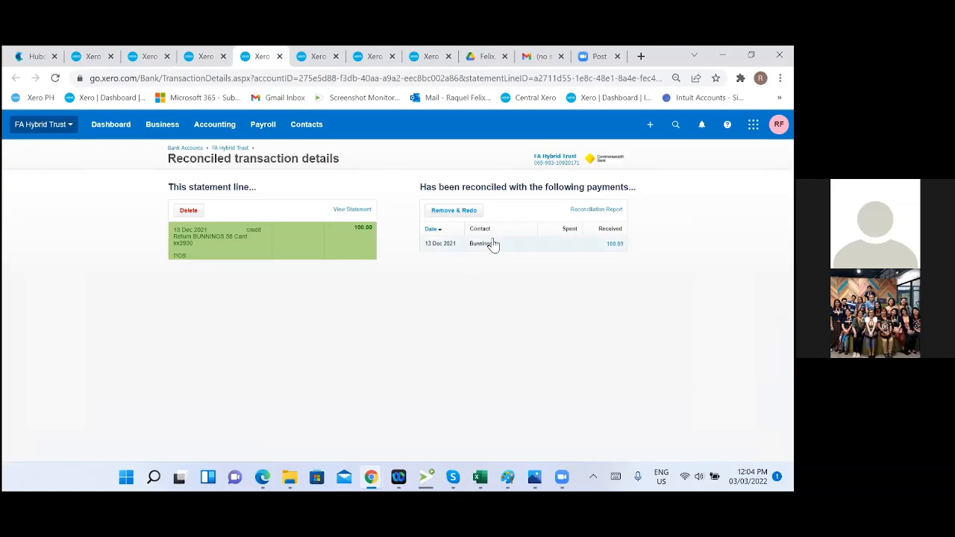
pyautogui.click(497, 245)
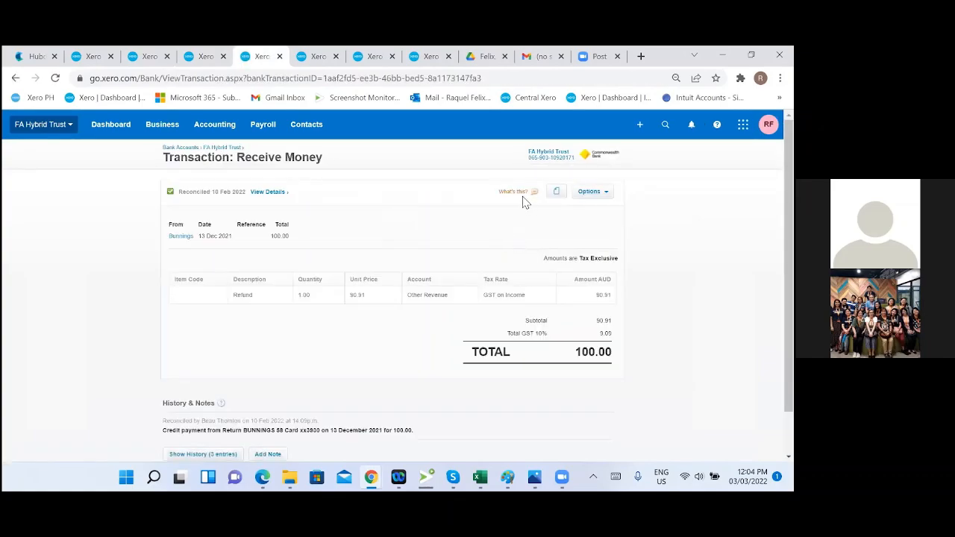
pyautogui.click(280, 56)
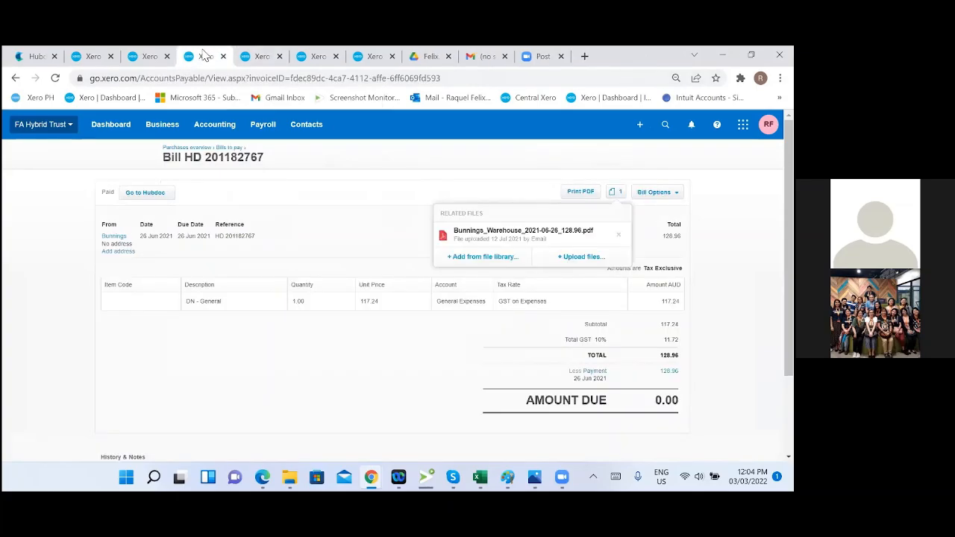
pyautogui.click(145, 58)
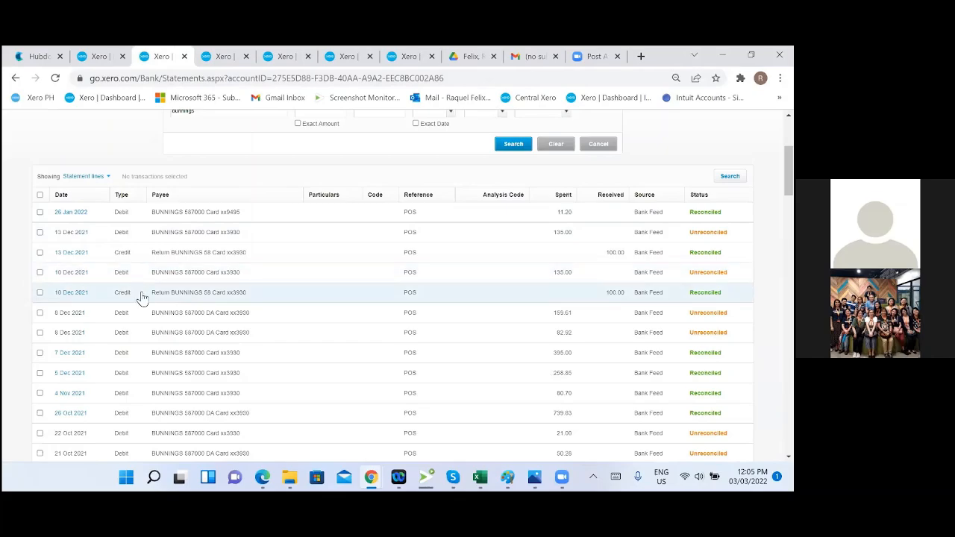
# Step: Open the reconciled 7 Dec 2021 BUNNINGS transaction of 395.00 in a new tab, close the earlier bill's tab, and view the linked bill
pyautogui.rightClick(70, 357)
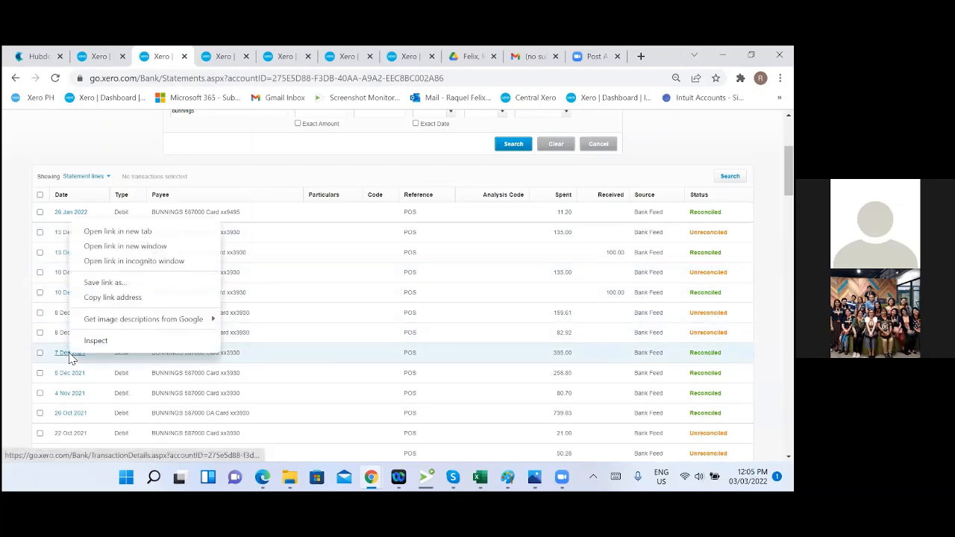
pyautogui.click(102, 232)
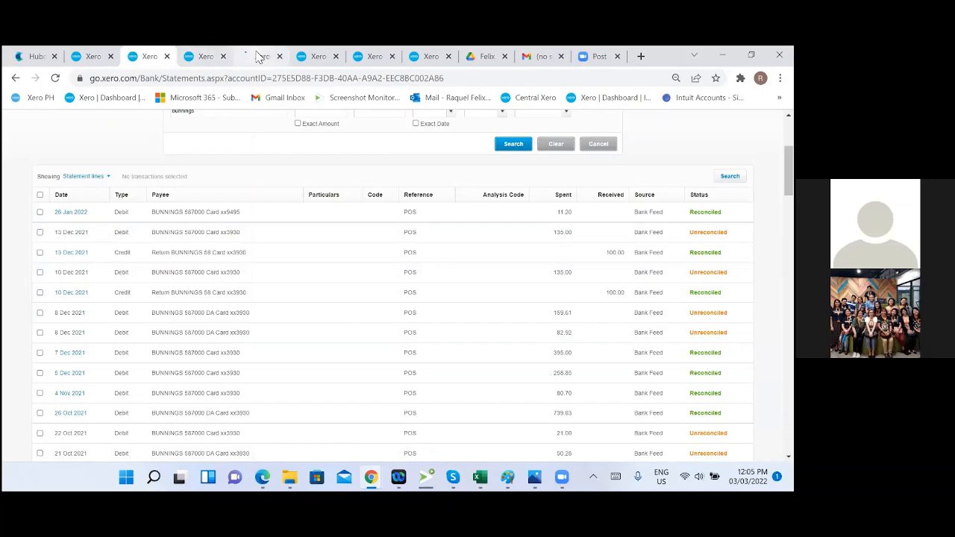
pyautogui.click(206, 56)
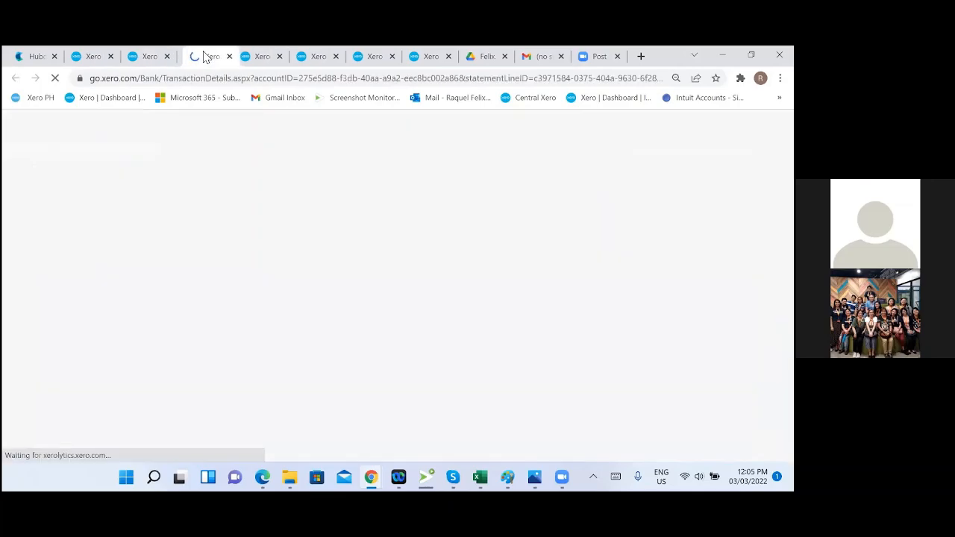
pyautogui.click(256, 57)
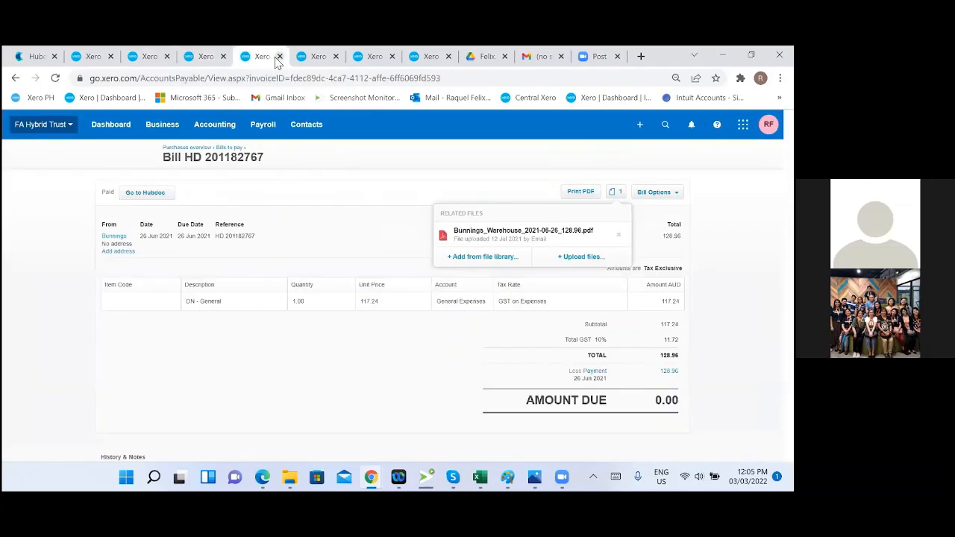
pyautogui.click(279, 57)
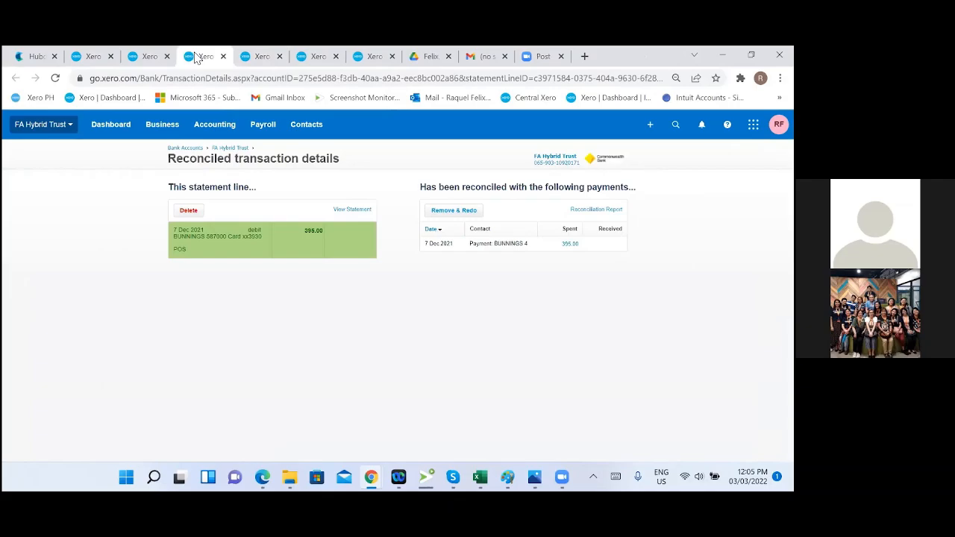
pyautogui.click(520, 247)
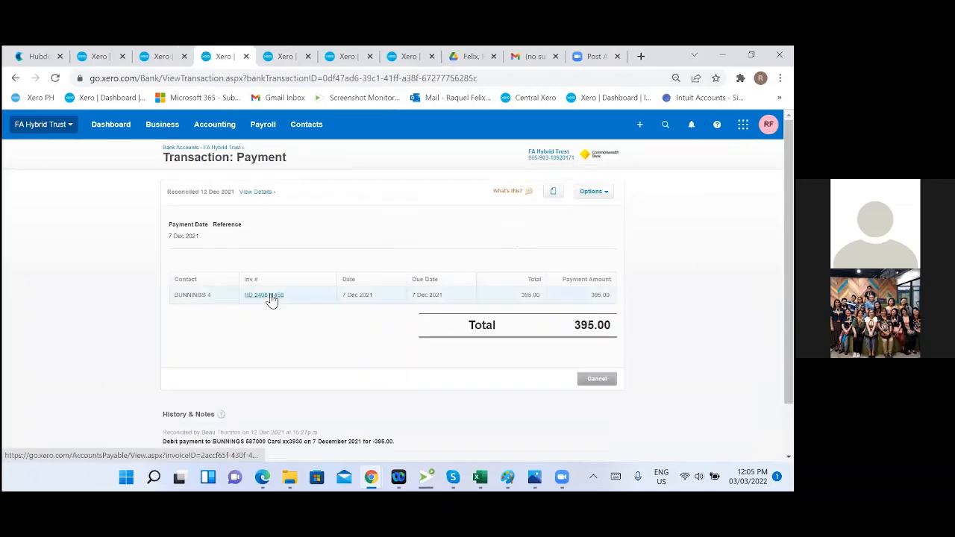
pyautogui.click(270, 295)
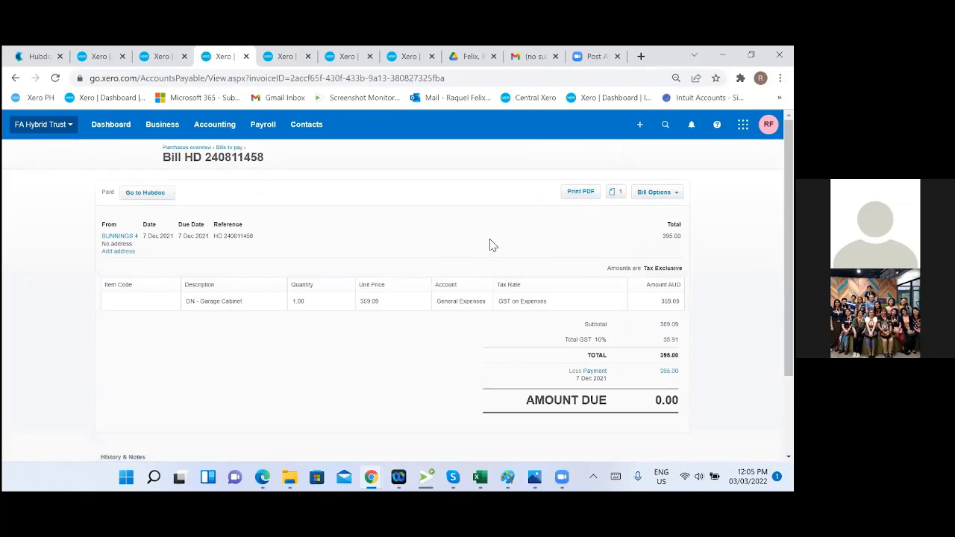
# Step: View the receipt Bunnings_2021-12-07_395.00.pdf attached to the bill and close the preview
pyautogui.click(614, 193)
pyautogui.click(540, 239)
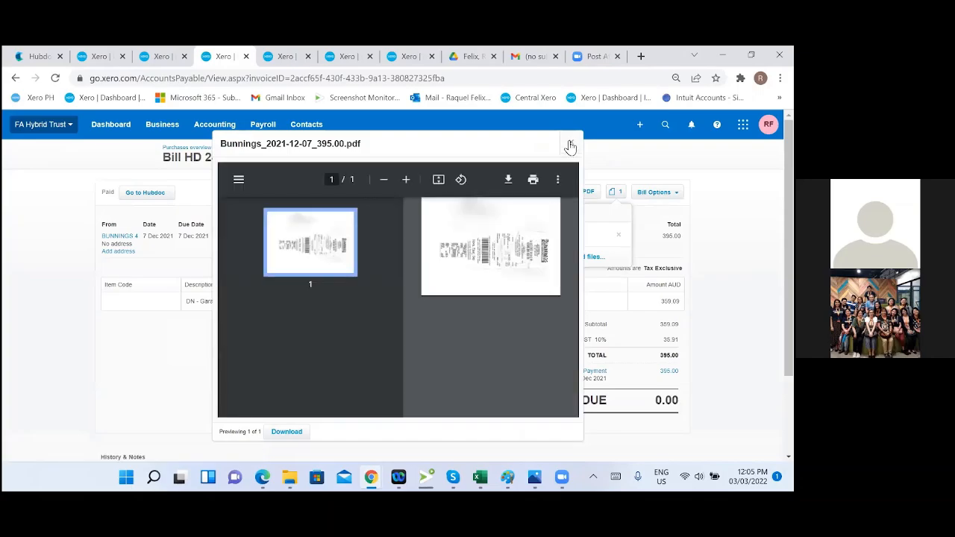
pyautogui.click(571, 142)
# Step: Switch to Hubdoc, replace the old search with "bunnings", and show only the documents in review
pyautogui.click(35, 55)
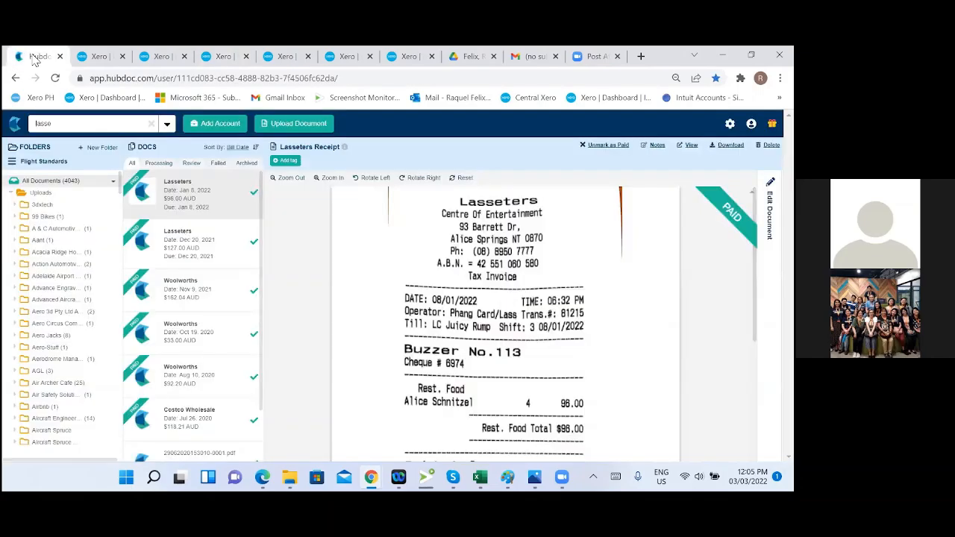
pyautogui.moveTo(109, 125); pyautogui.dragTo(11, 127)
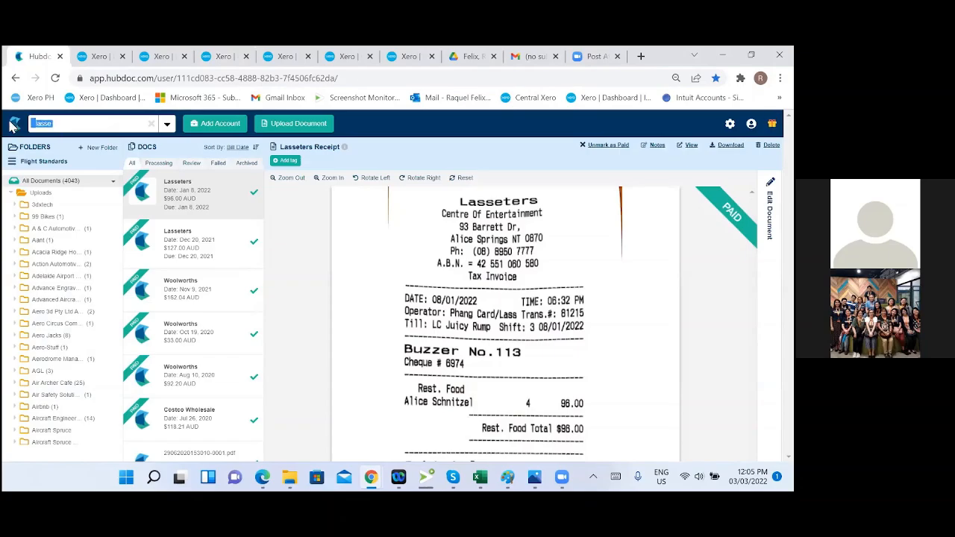
pyautogui.click(105, 127)
pyautogui.click(149, 124)
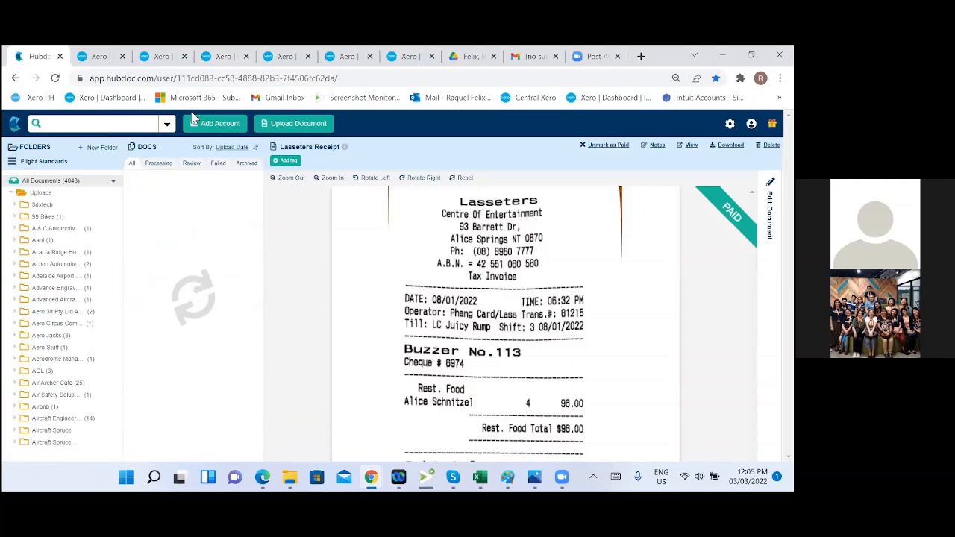
pyautogui.write('bunnin')
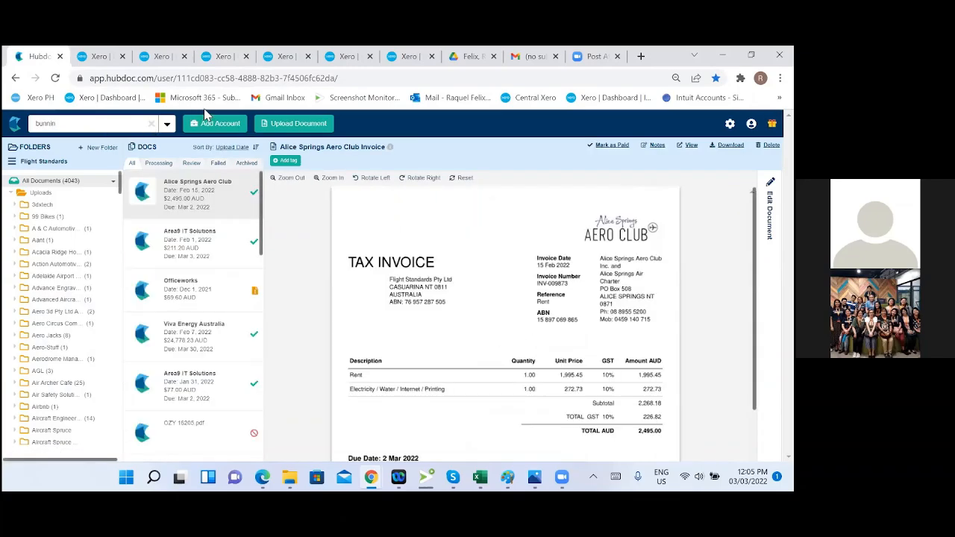
pyautogui.write('gs')
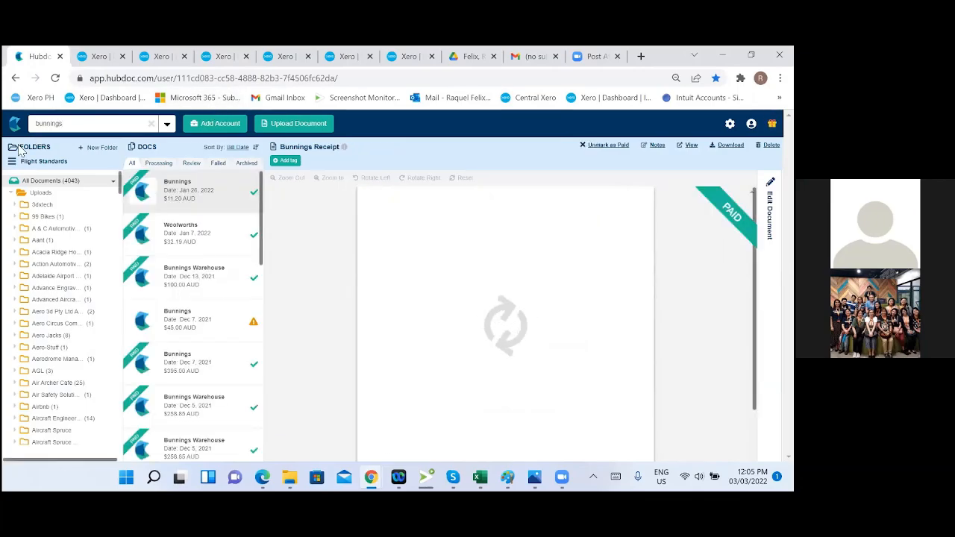
pyautogui.click(192, 166)
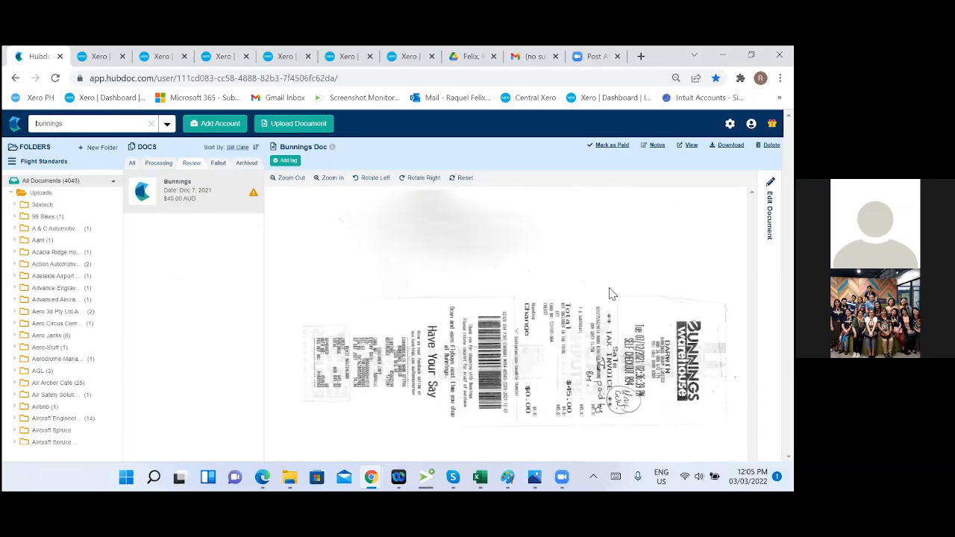
# Step: Check Xero's cash coding and bank statement lines for a Bunnings payment matching the 7 Dec 2021 receipt of 45.00
pyautogui.click(89, 58)
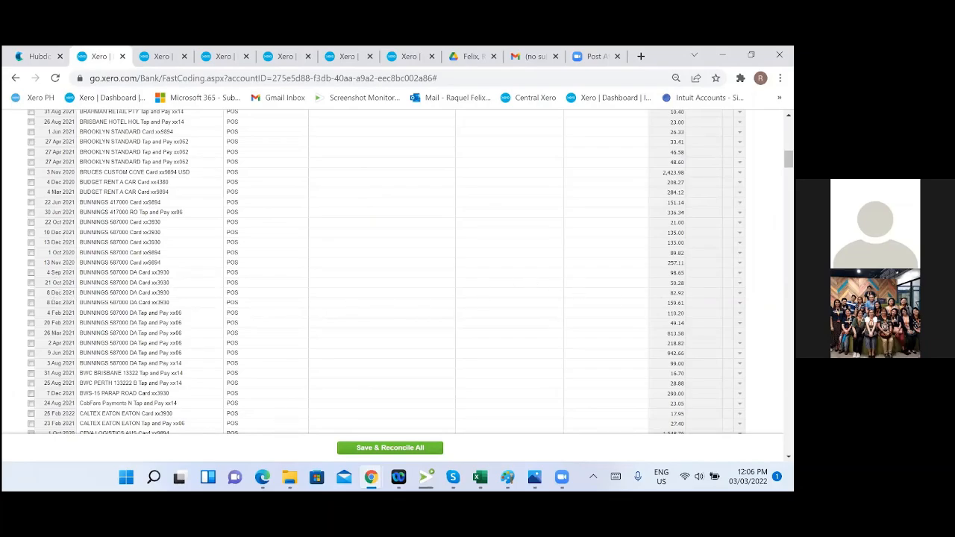
pyautogui.click(167, 55)
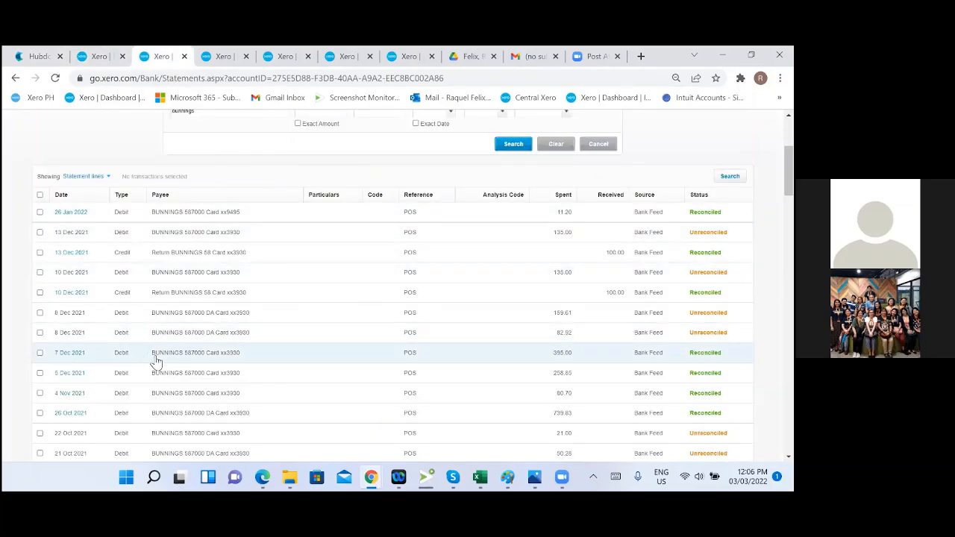
pyautogui.scroll(-3, 161, 363)
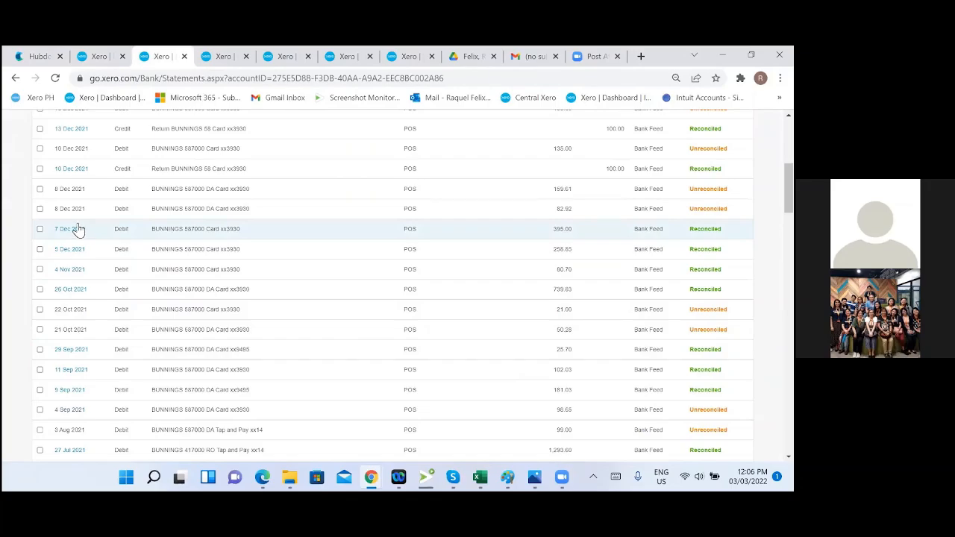
# Step: Return to Hubdoc and rotate the sideways Bunnings receipt until it is upright
pyautogui.click(30, 58)
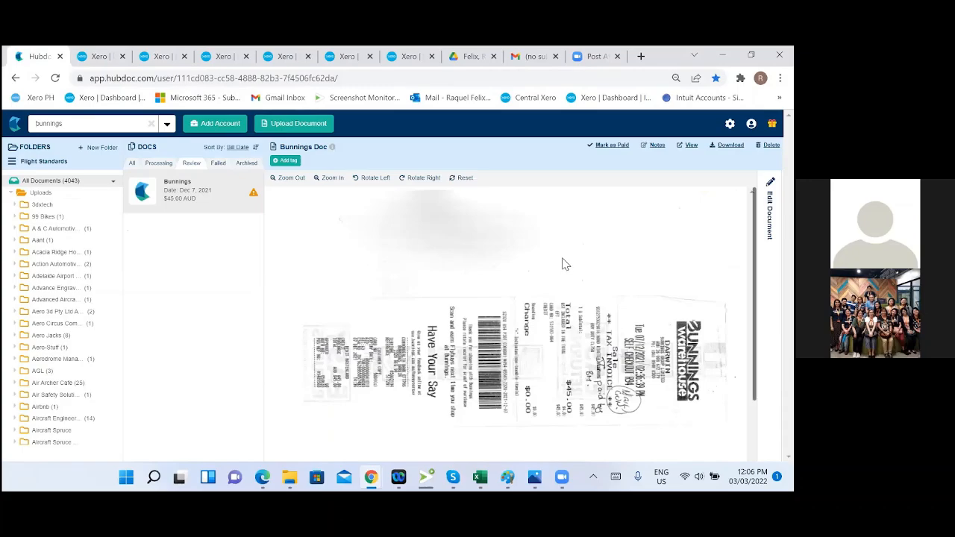
pyautogui.click(415, 180)
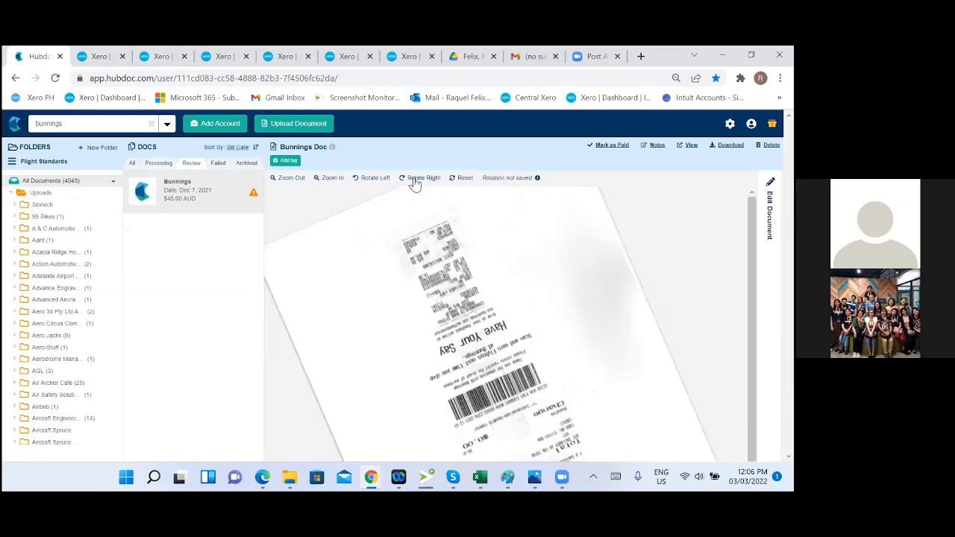
pyautogui.click(415, 181)
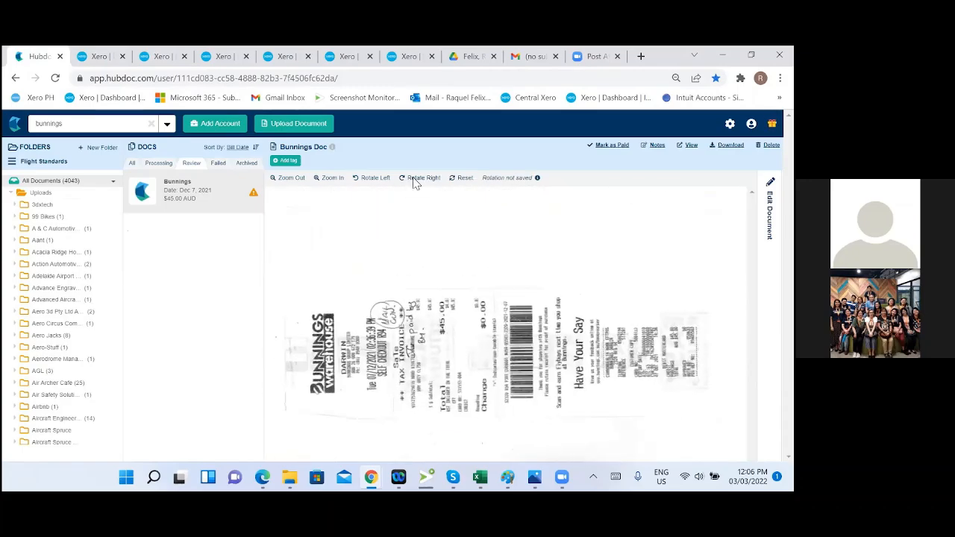
pyautogui.click(415, 184)
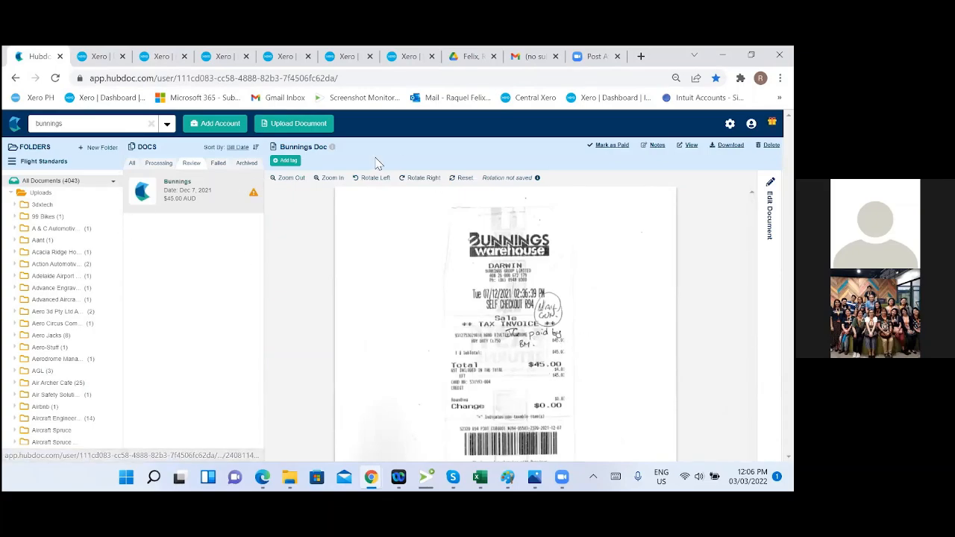
# Step: Enter the note "To confirm if reimburse to BM" on the Bunnings 45.00 document
pyautogui.click(287, 162)
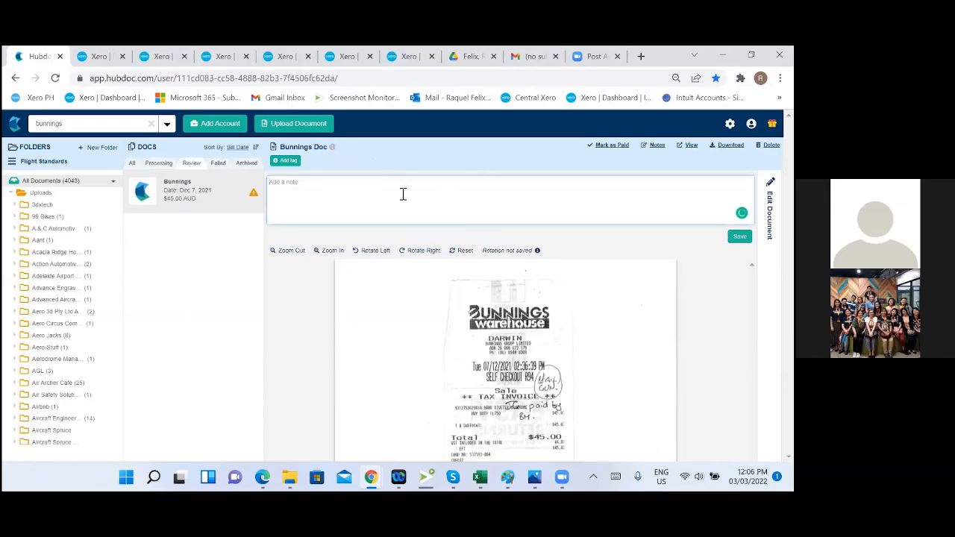
pyautogui.click(429, 189)
pyautogui.write('To confirm if reimburse')
pyautogui.write('B')
pyautogui.press('BackSpace')
# Step: Add the tag "For reimbursement" to the Bunnings 45.00 document
pyautogui.click(287, 160)
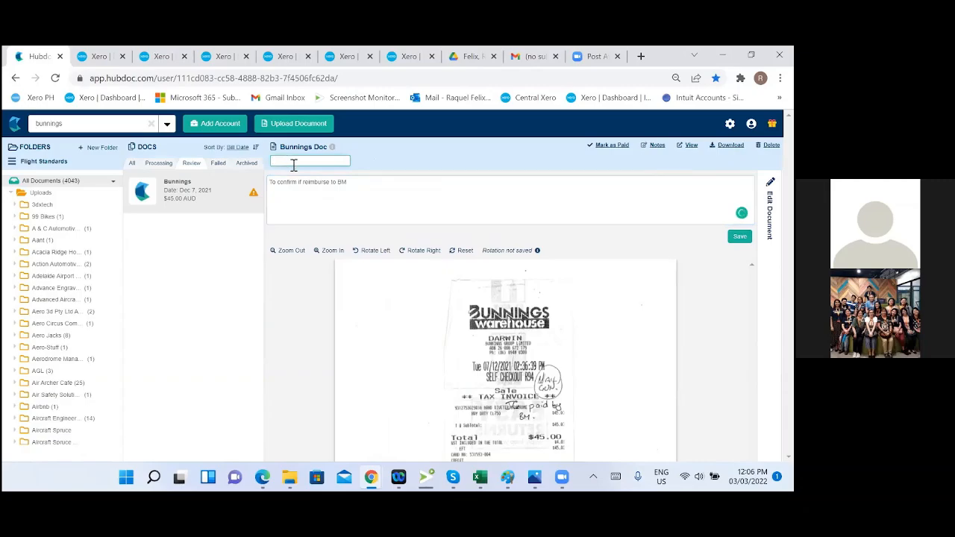
pyautogui.write('For')
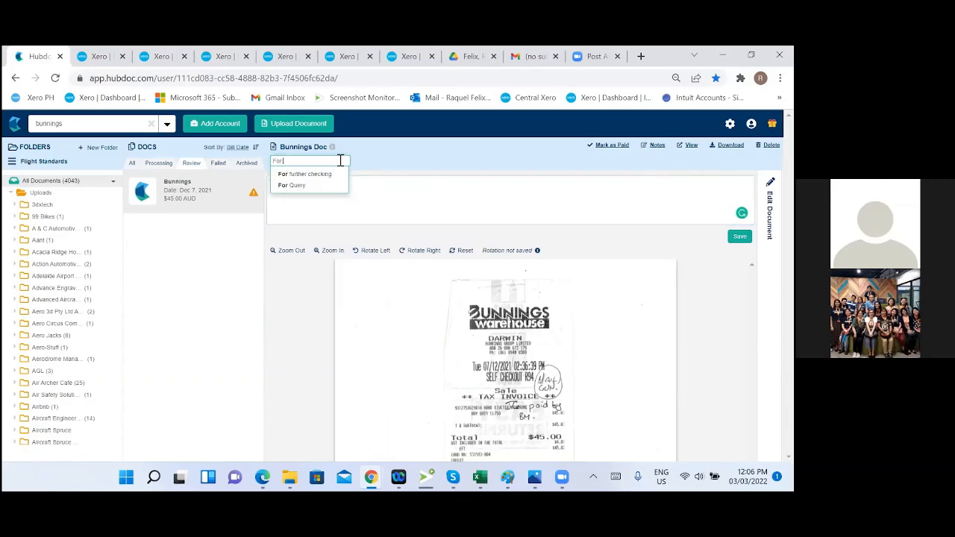
pyautogui.write(' reimbu')
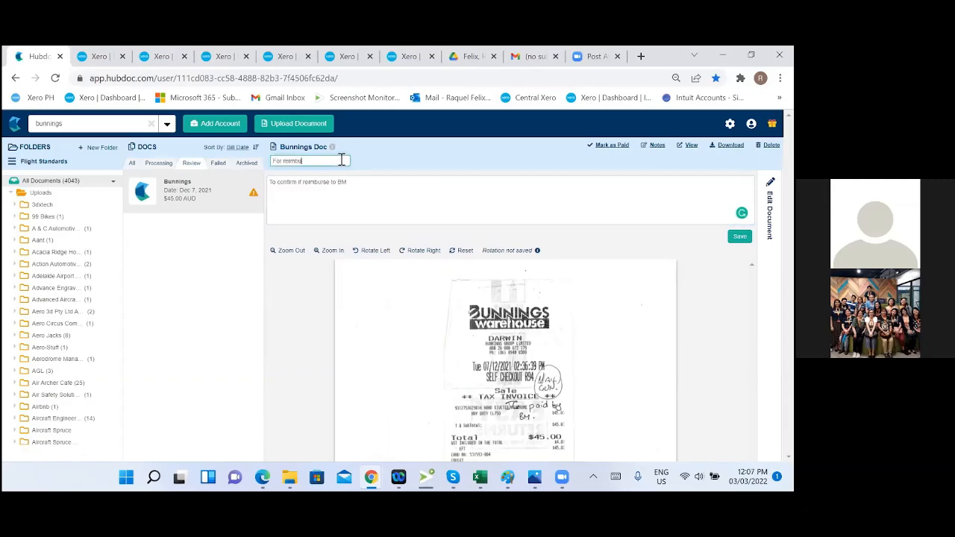
pyautogui.write('rsement')
pyautogui.click(404, 161)
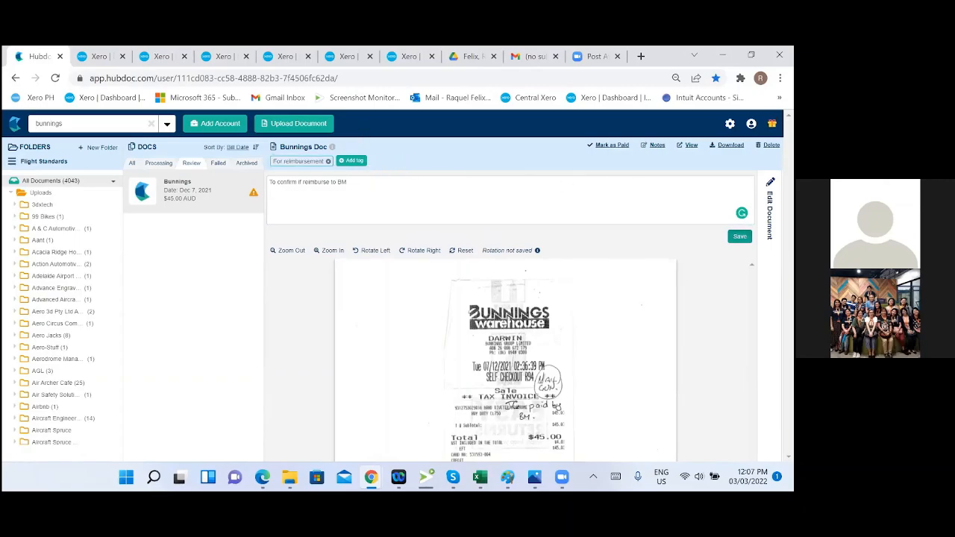
# Step: Save the reimbursement note on the Bunnings 45.00 document and show the documents awaiting review
pyautogui.click(740, 235)
pyautogui.click(524, 197)
pyautogui.click(740, 235)
pyautogui.click(192, 164)
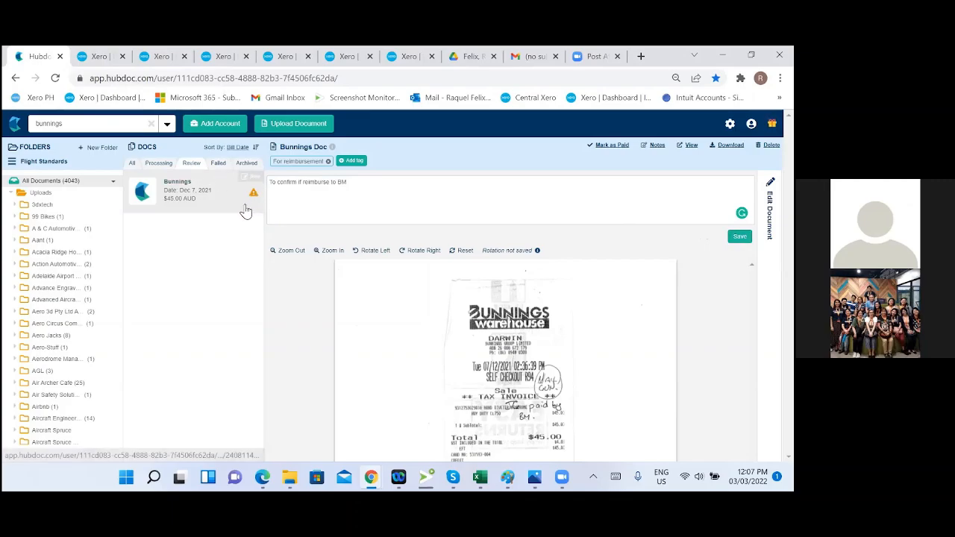
# Step: Switch to Xero's cash coding and select every Bunnings line, from BUNNINGS 417000 of 22 Jun 2021 through BUNNINGS 587000 DA of 3 Aug 2021
pyautogui.click(101, 58)
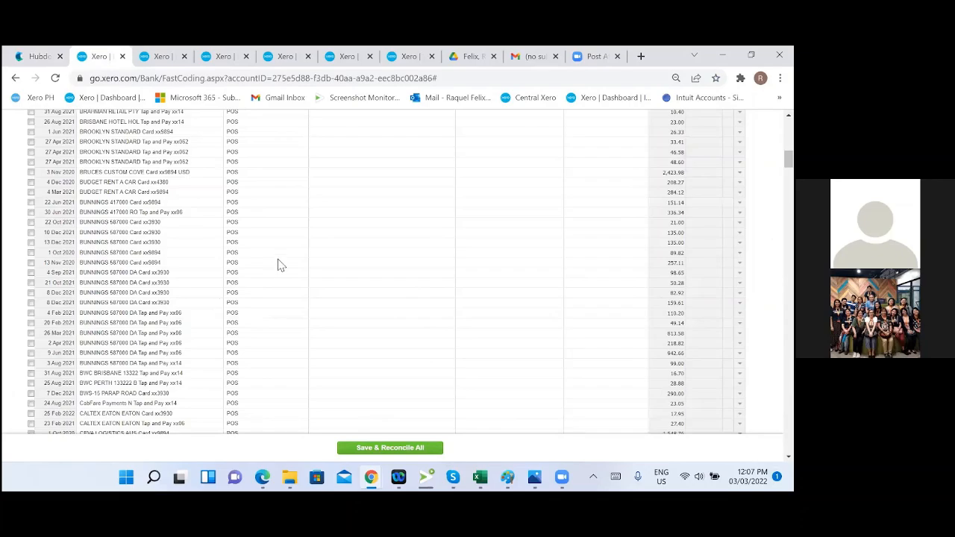
pyautogui.scroll(-3, 279, 274)
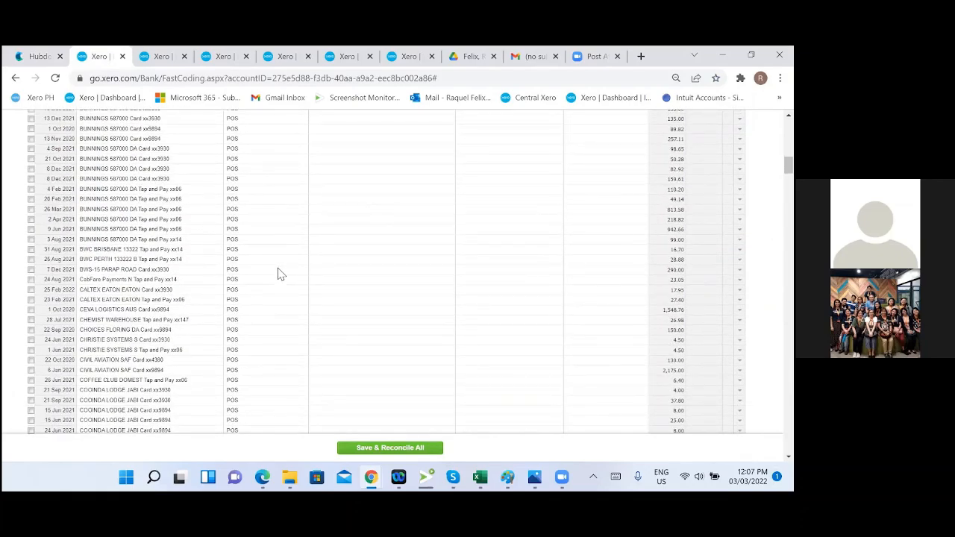
pyautogui.scroll(3, 278, 273)
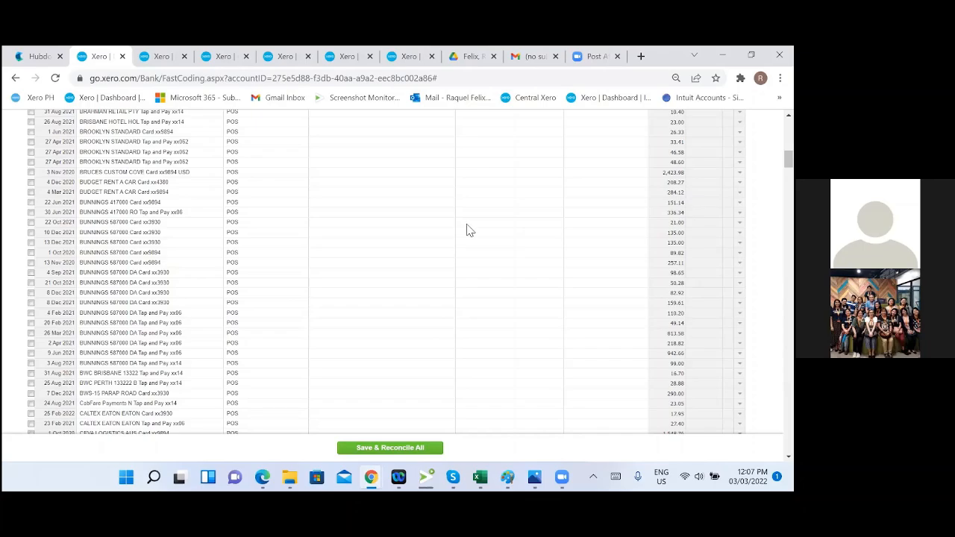
pyautogui.click(31, 202)
pyautogui.click(31, 212)
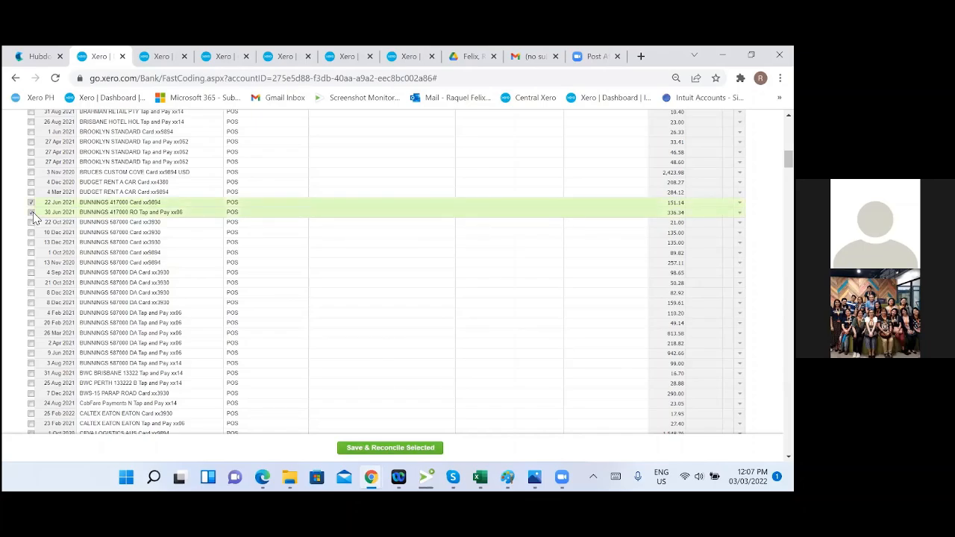
pyautogui.click(31, 221)
pyautogui.click(30, 232)
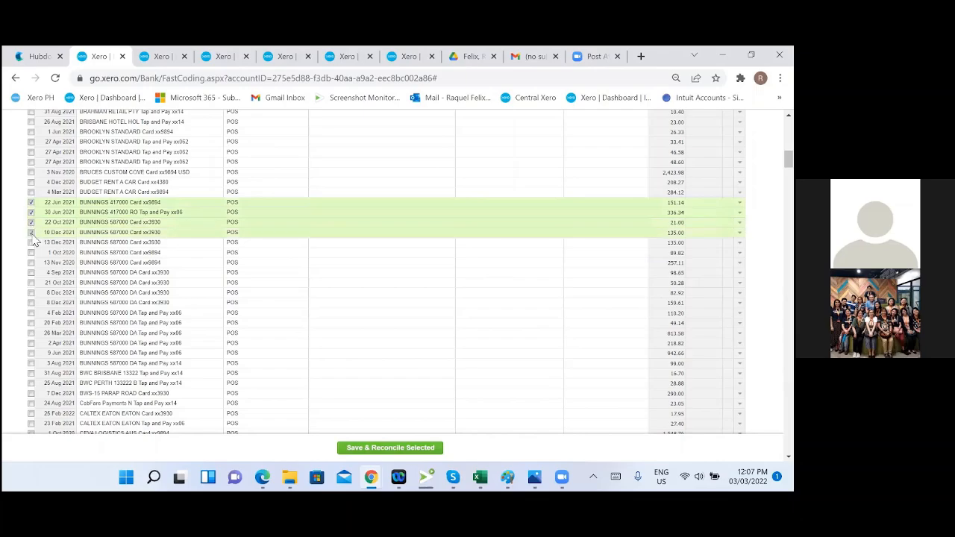
pyautogui.click(31, 242)
pyautogui.click(30, 253)
pyautogui.click(31, 262)
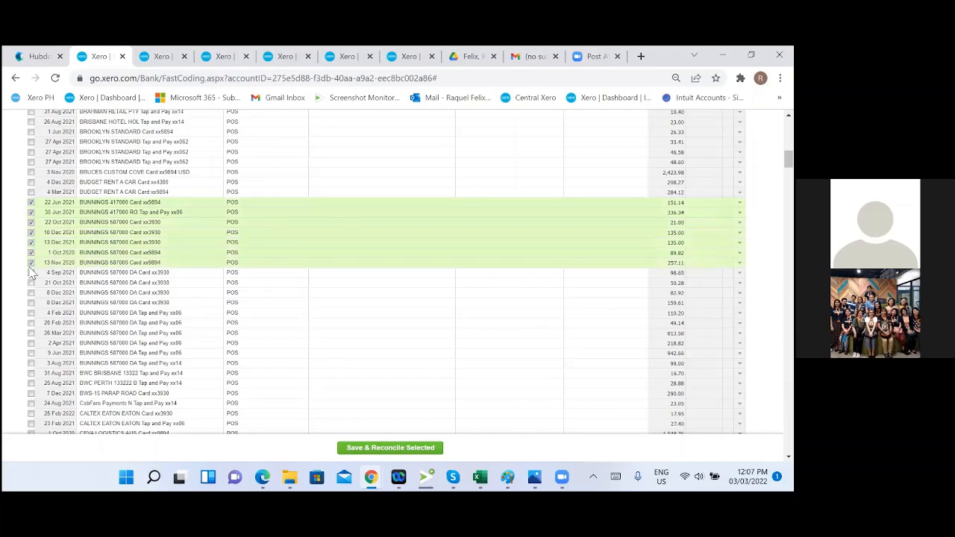
pyautogui.click(31, 272)
pyautogui.click(31, 282)
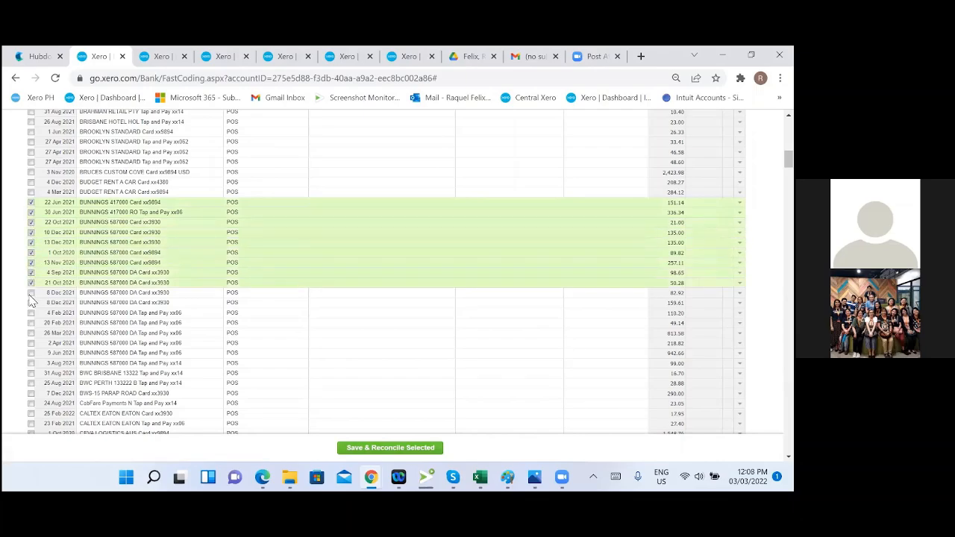
pyautogui.click(31, 292)
pyautogui.click(31, 302)
pyautogui.click(31, 313)
pyautogui.click(31, 323)
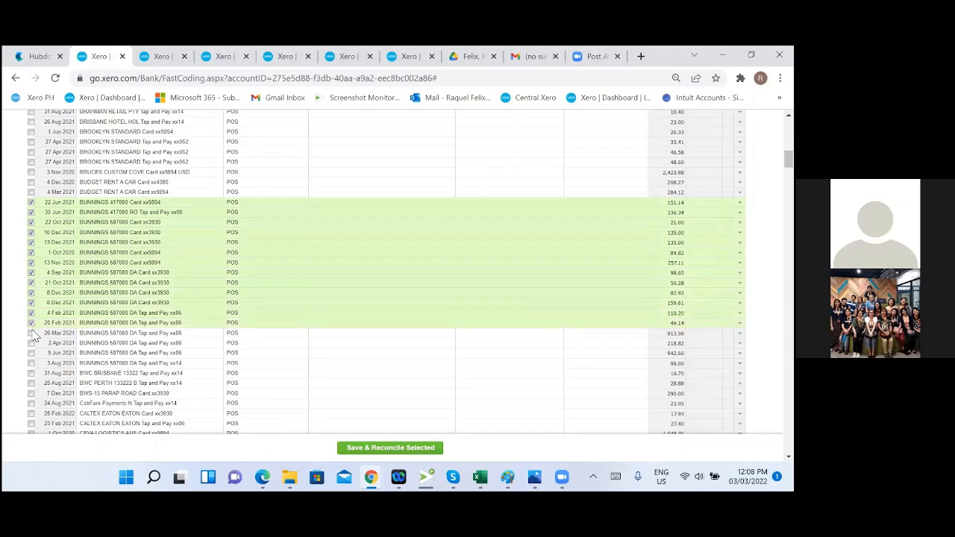
pyautogui.click(31, 333)
pyautogui.click(31, 343)
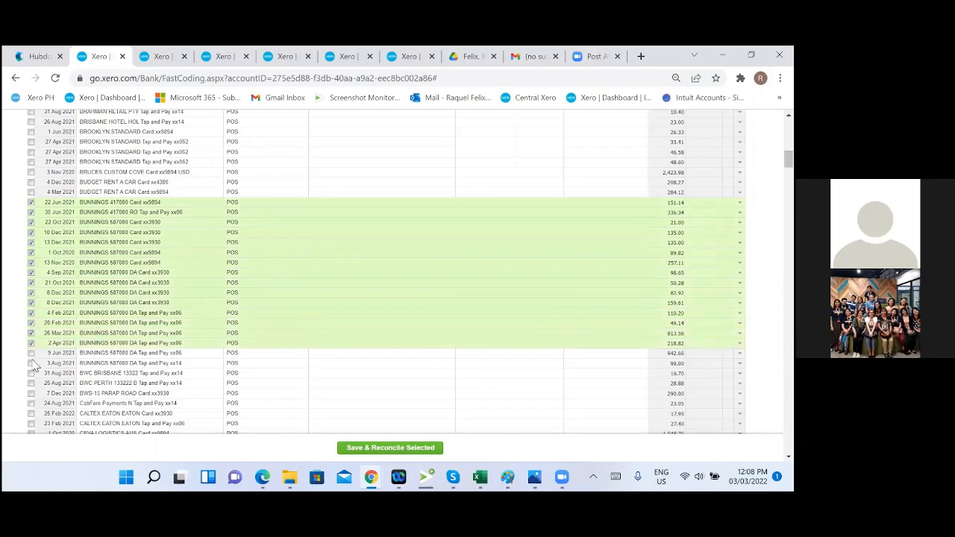
pyautogui.click(31, 353)
pyautogui.click(31, 362)
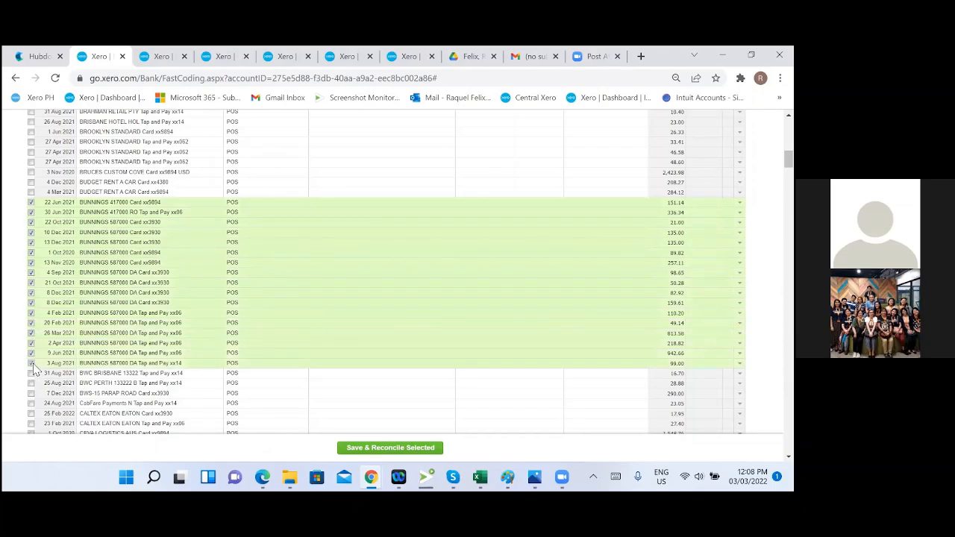
# Step: Code all the selected Bunnings lines to account 429 - General Expenses
pyautogui.click(508, 203)
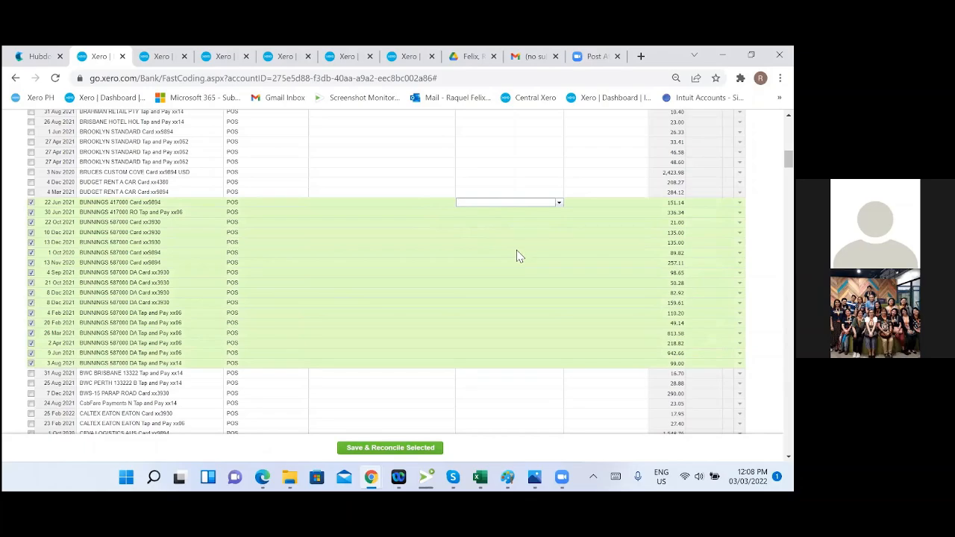
pyautogui.write('gener')
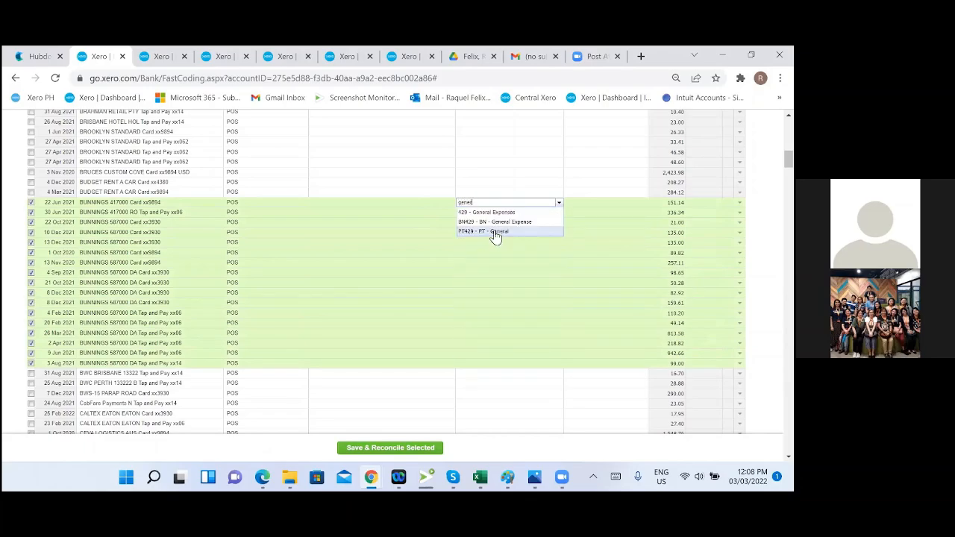
pyautogui.click(523, 212)
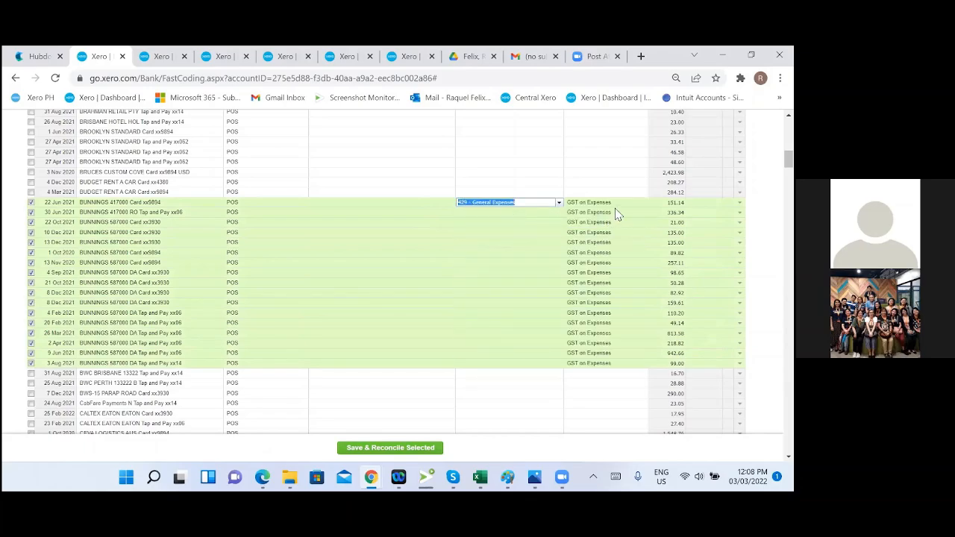
pyautogui.click(381, 306)
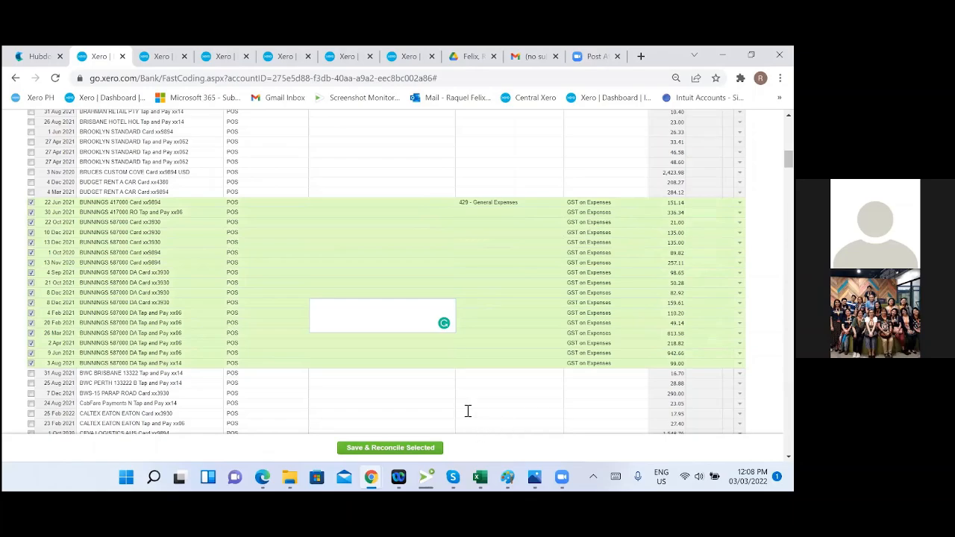
pyautogui.click(511, 406)
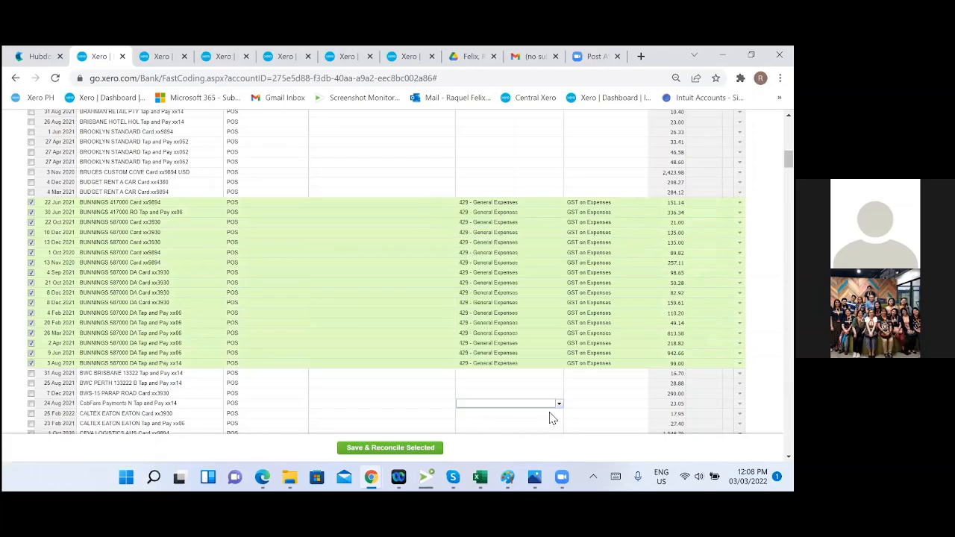
# Step: Save and reconcile the selected Bunnings lines, and dismiss the completion notice
pyautogui.scroll(-2, 540, 401)
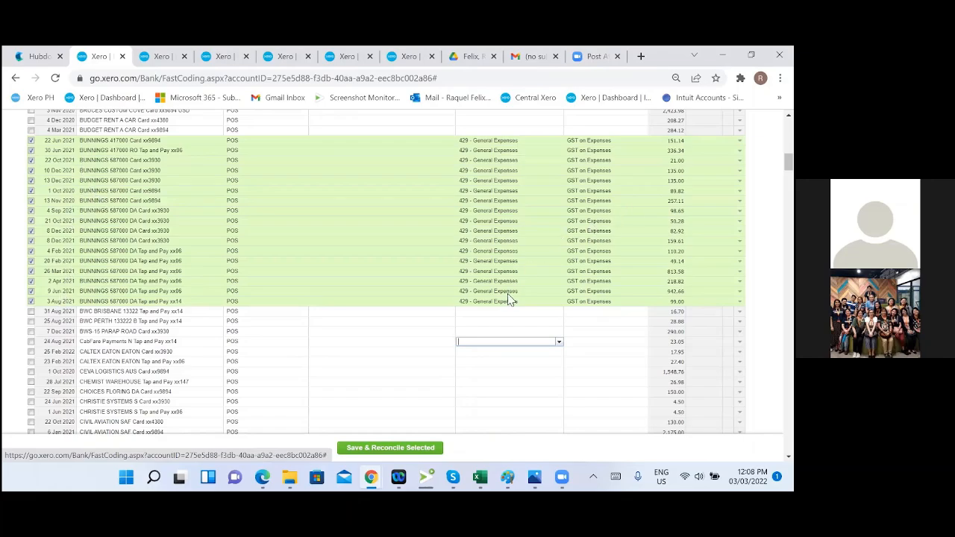
pyautogui.click(390, 450)
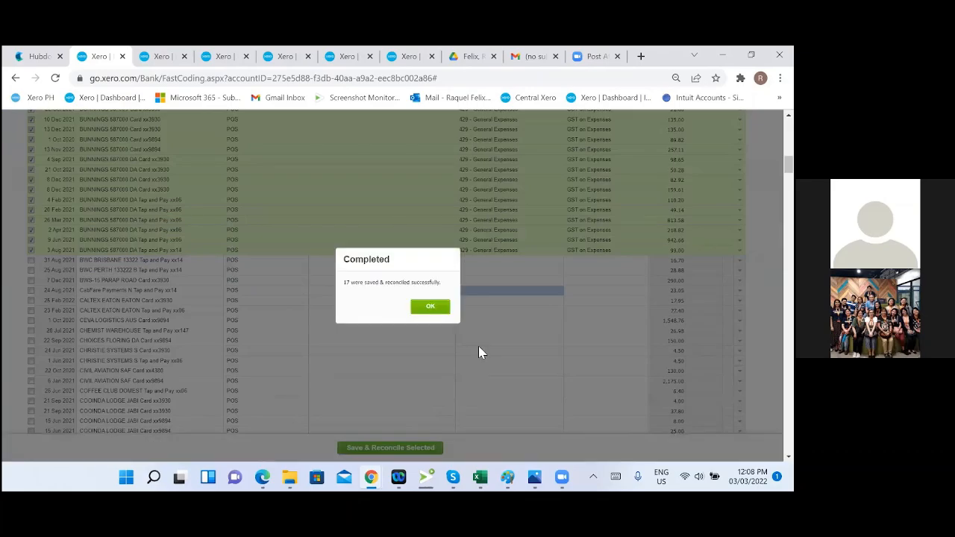
pyautogui.click(428, 307)
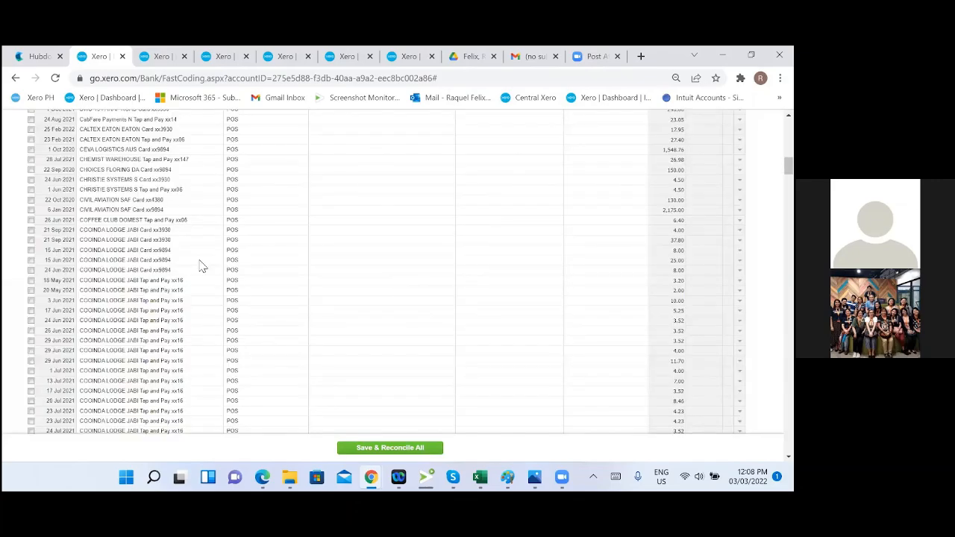
# Step: Copy the payee name COOINDA LODGE from its 21 Sep 2021 cash coding line for 4.00
pyautogui.scroll(-3, 74, 260)
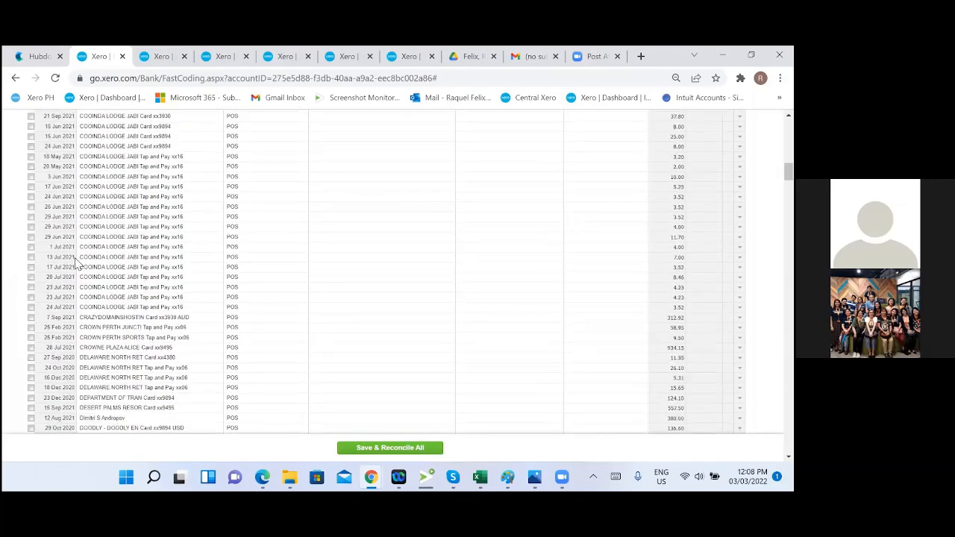
pyautogui.scroll(3, 77, 265)
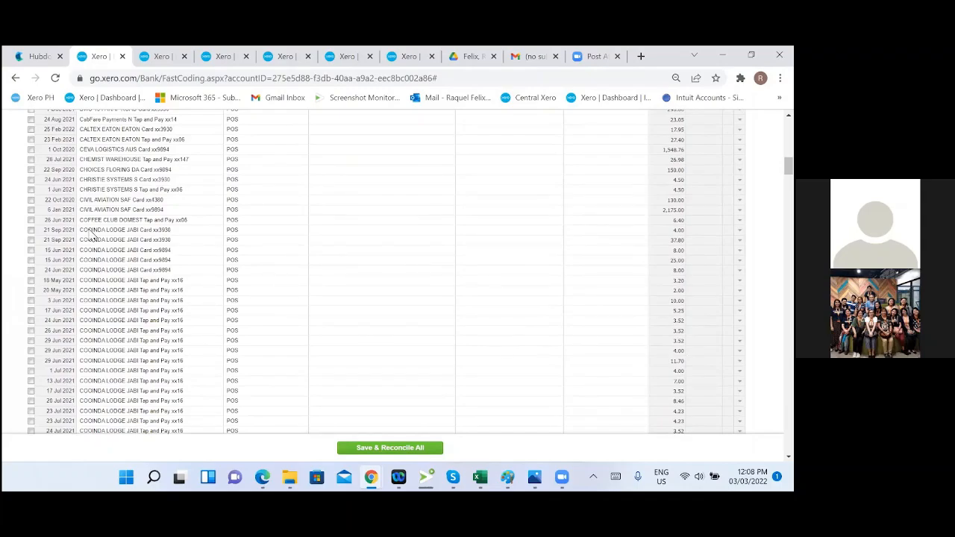
pyautogui.click(99, 232)
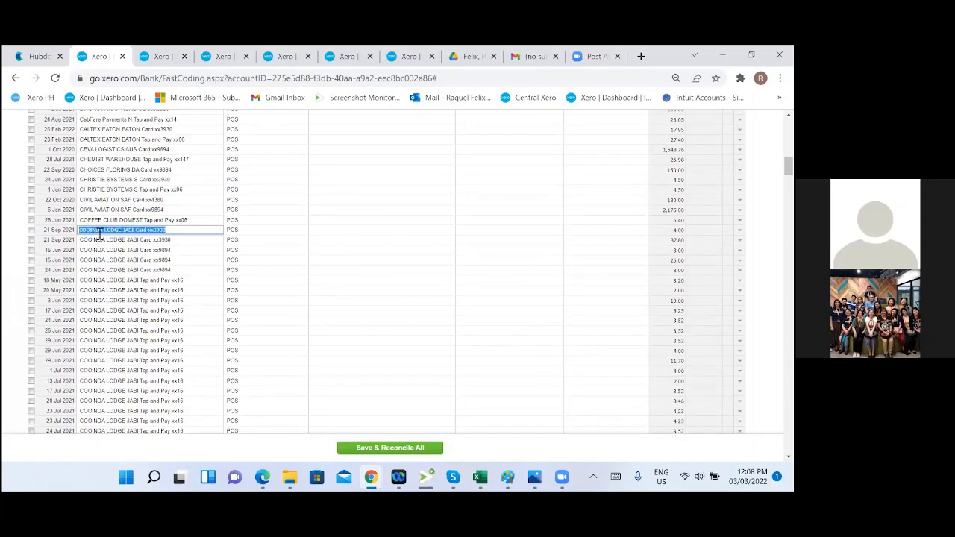
pyautogui.click(122, 231)
pyautogui.moveTo(122, 231); pyautogui.dragTo(75, 235)
pyautogui.hotkey('ctrl', 'c')
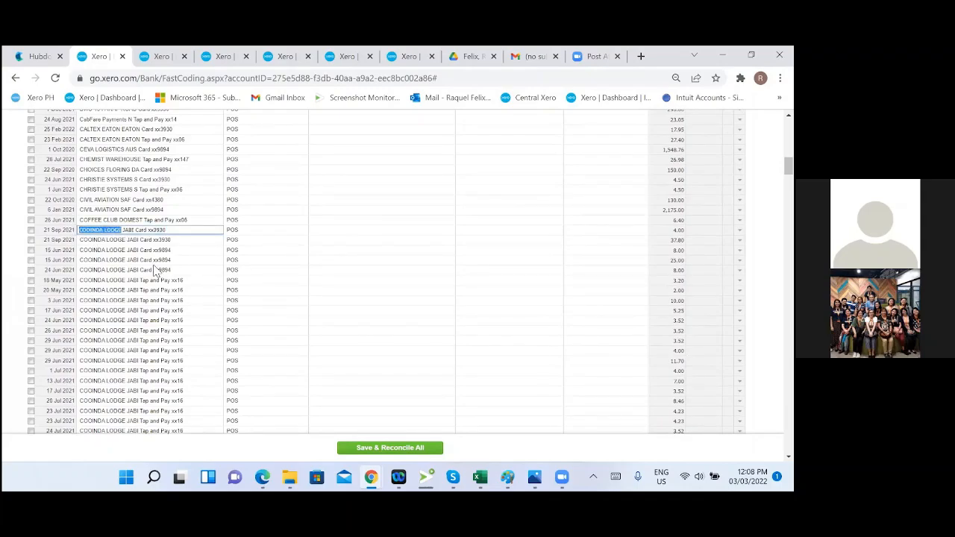
# Step: Search the bank statement lines for COOINDA LODGE instead of Bunnings and review the reconciliation status of the matching lines
pyautogui.click(150, 58)
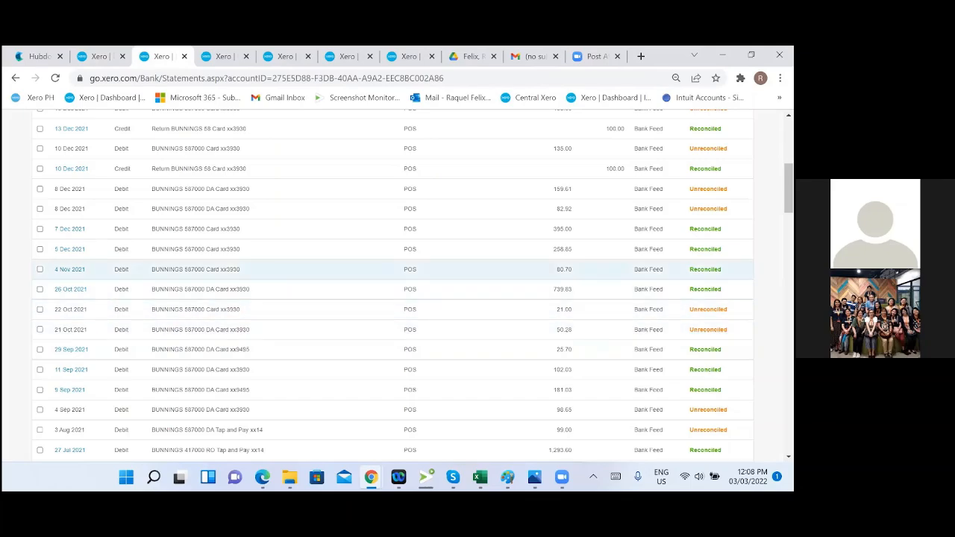
pyautogui.scroll(3, 392, 270)
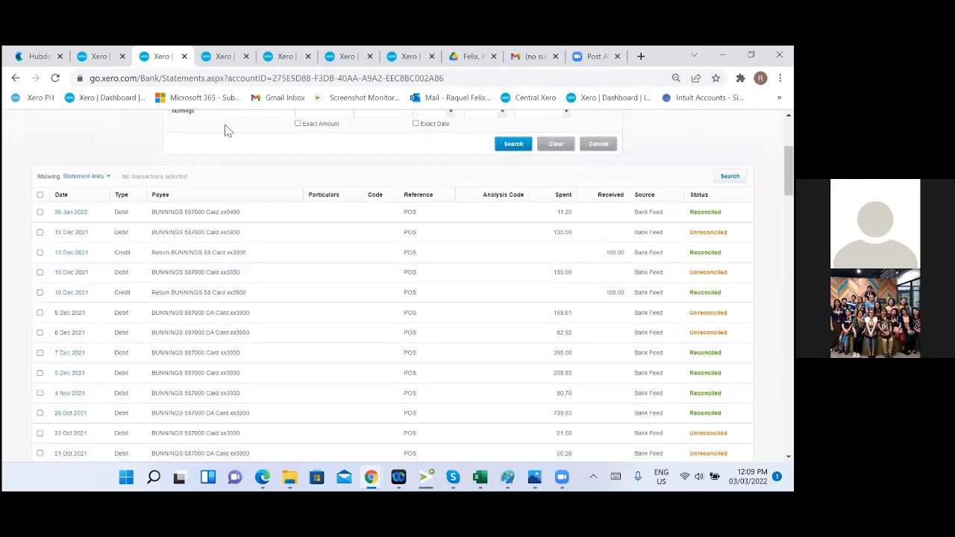
pyautogui.scroll(2, 238, 162)
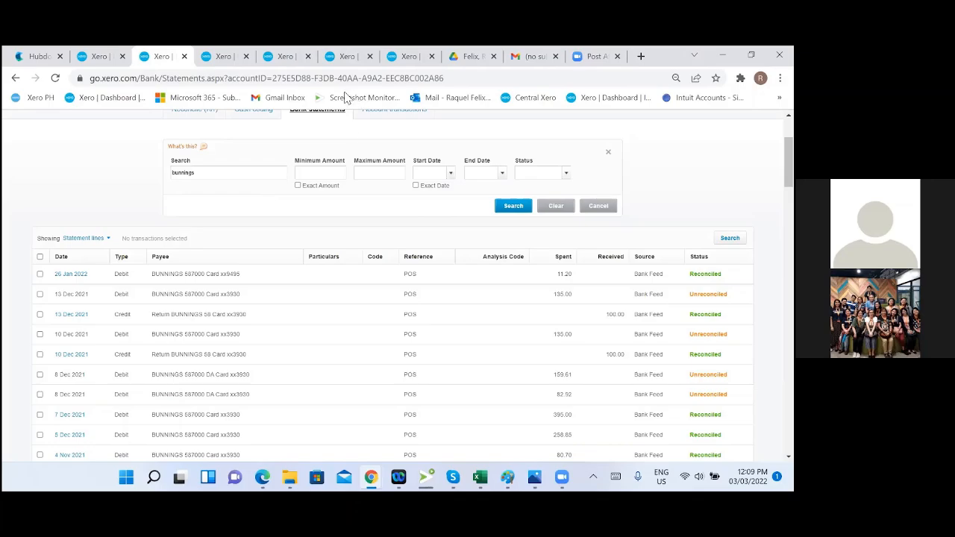
pyautogui.moveTo(221, 171); pyautogui.dragTo(174, 181)
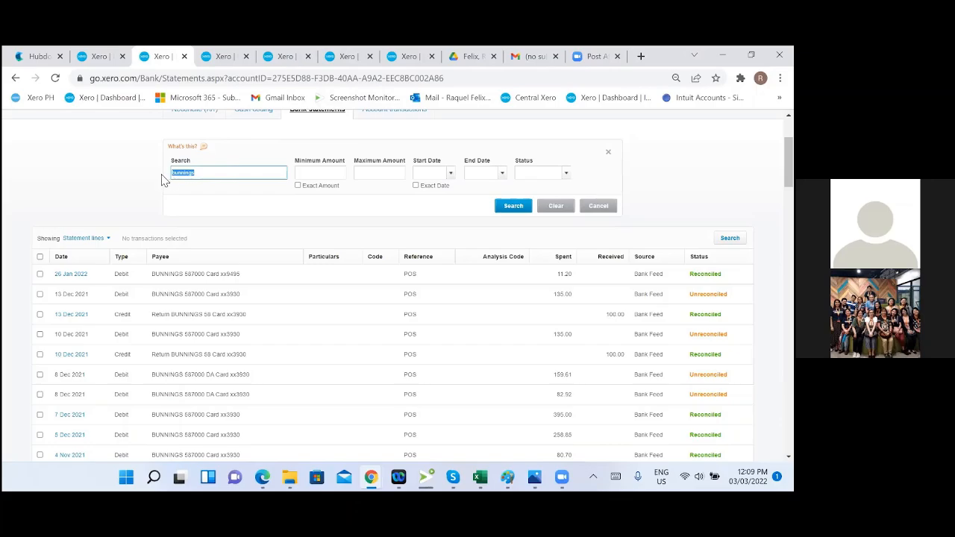
pyautogui.hotkey('ctrl', 'v')
pyautogui.press('Return')
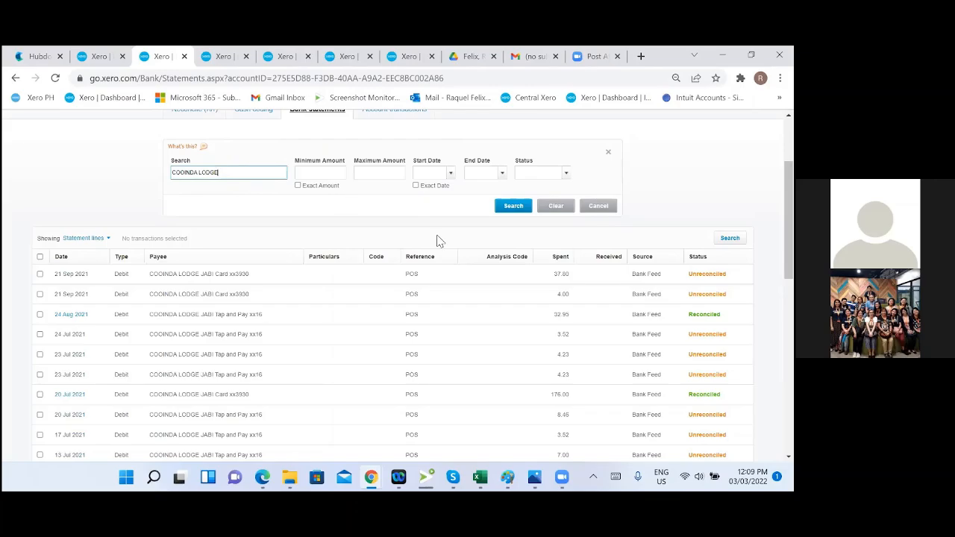
pyautogui.click(514, 207)
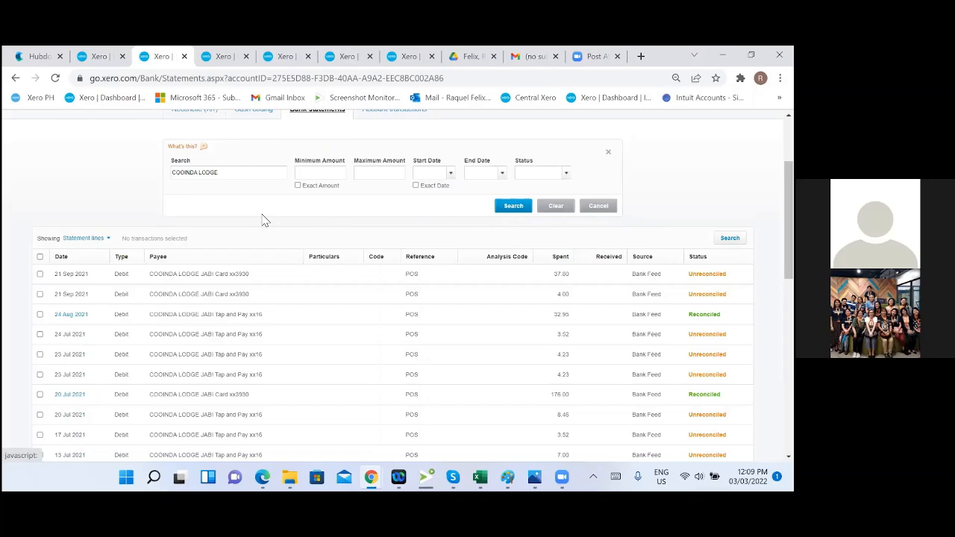
pyautogui.scroll(2, 261, 226)
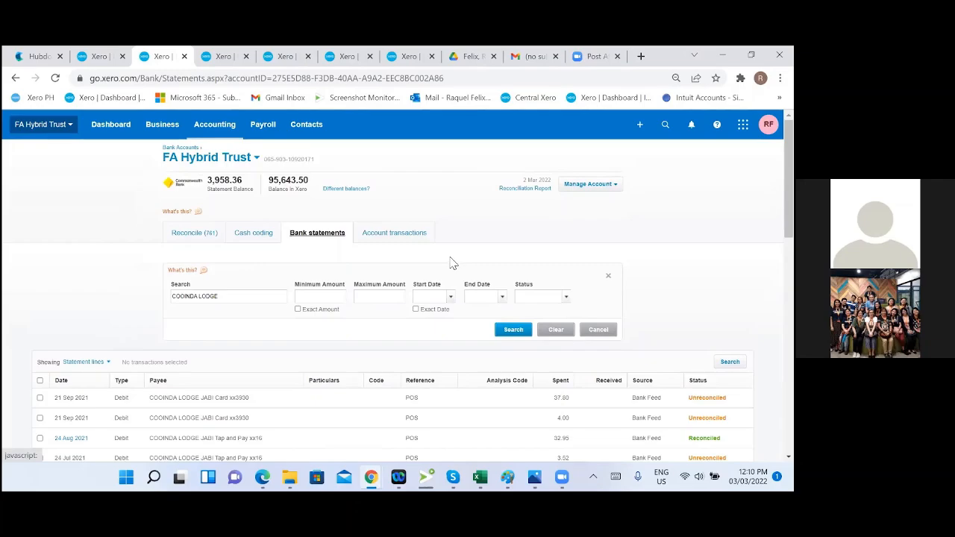
pyautogui.scroll(-1, 451, 263)
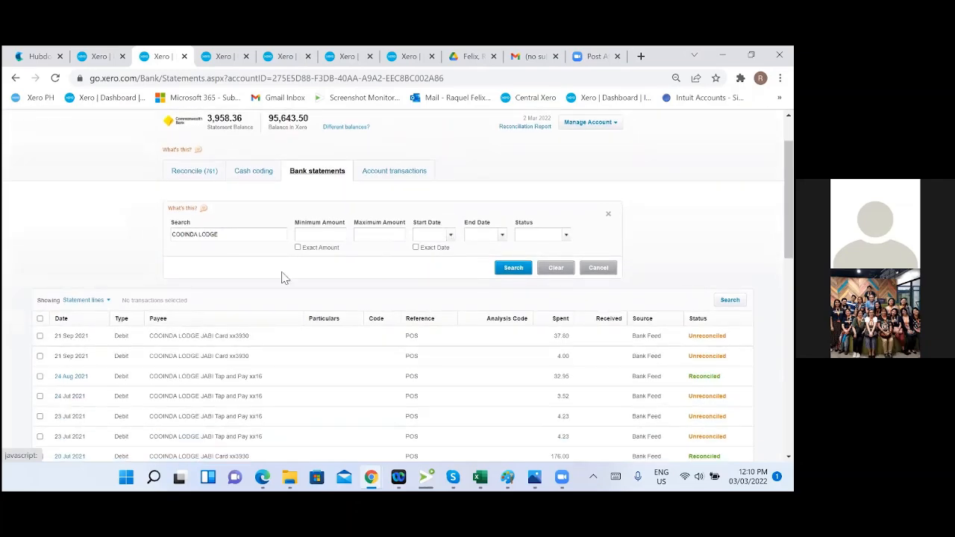
pyautogui.scroll(-3, 238, 284)
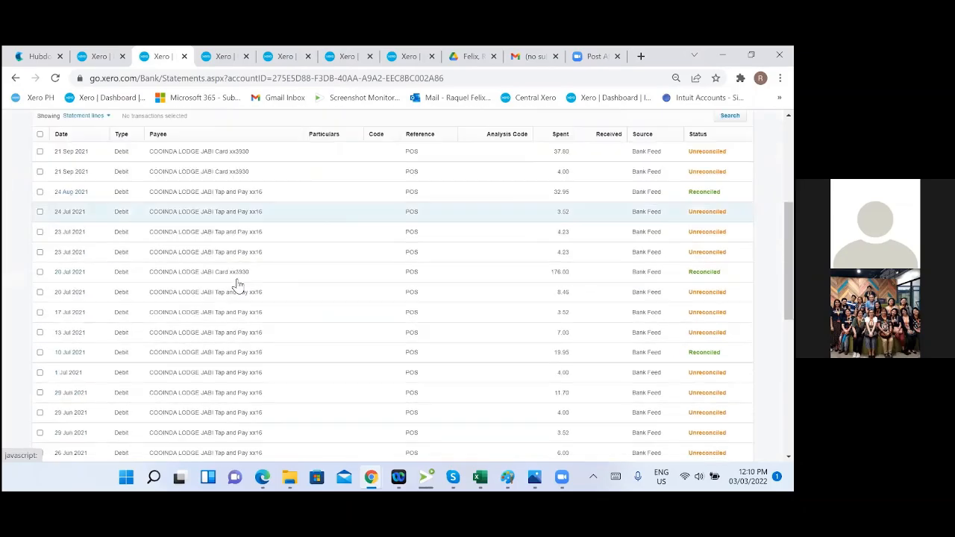
pyautogui.scroll(3, 241, 287)
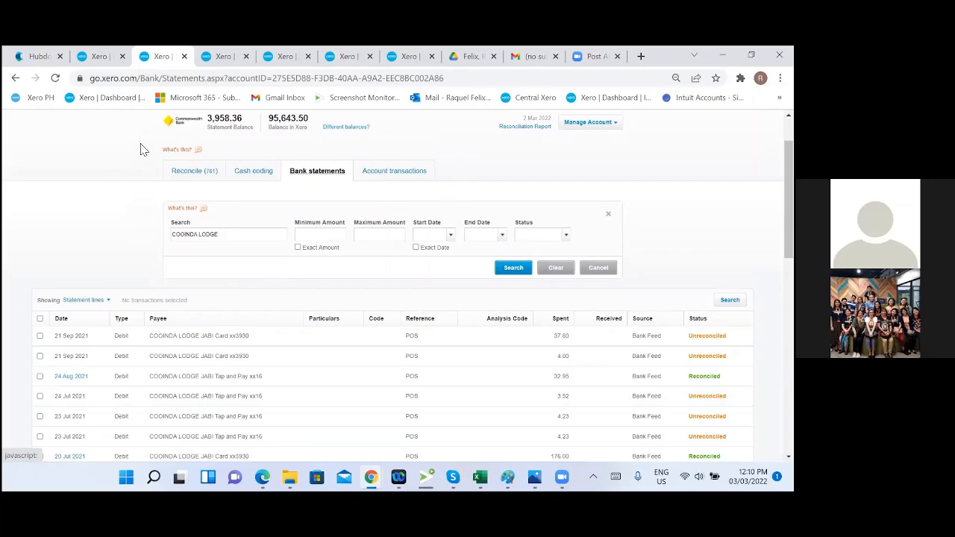
pyautogui.scroll(1, 251, 205)
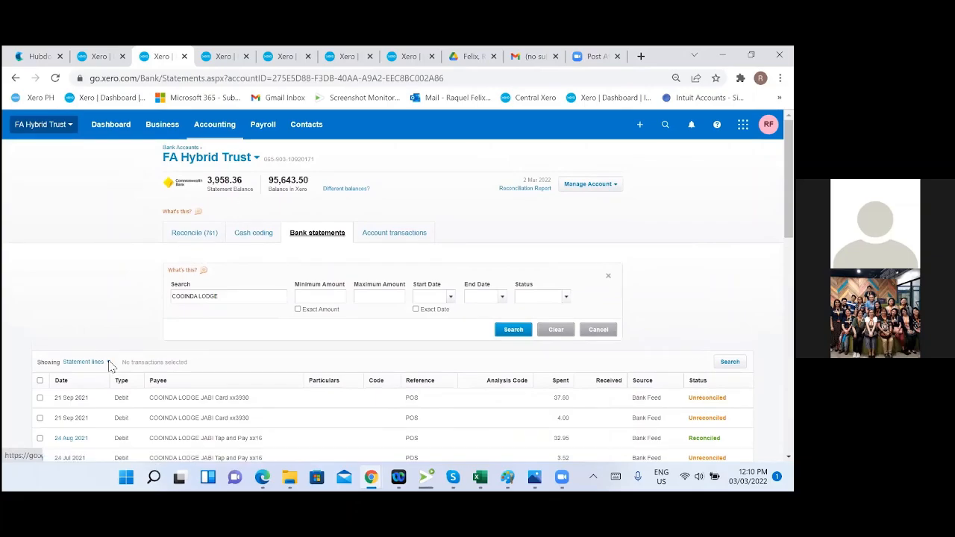
pyautogui.moveTo(179, 477)
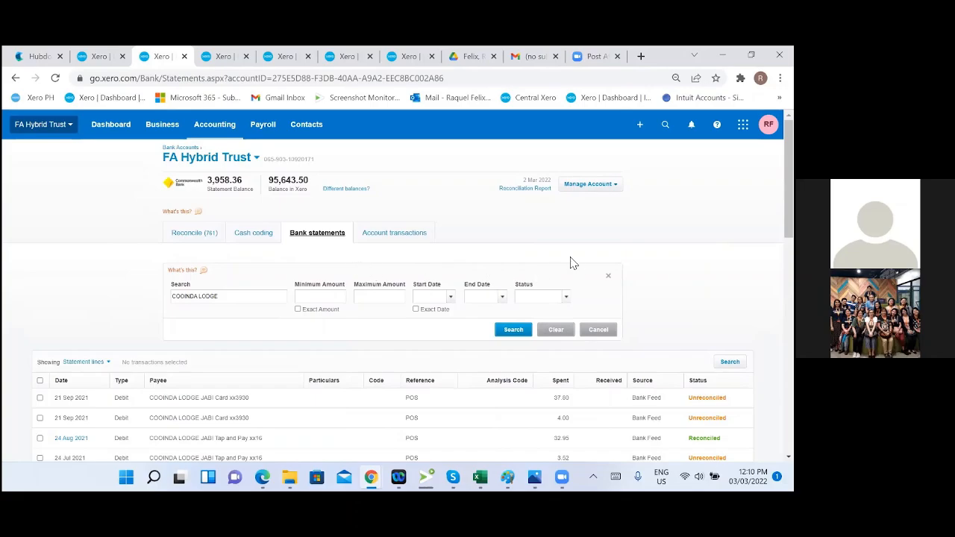
# Step: Find the reconciled COOINDA LODGE statement line of 9 Apr 2021 for 161.70 and view its reconciliation details in a new tab
pyautogui.click(527, 329)
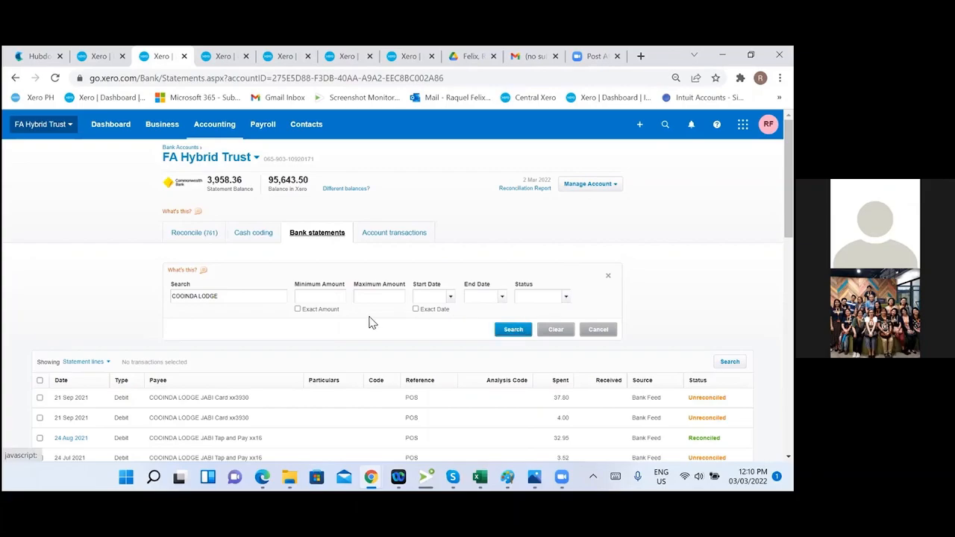
pyautogui.scroll(-6, 369, 332)
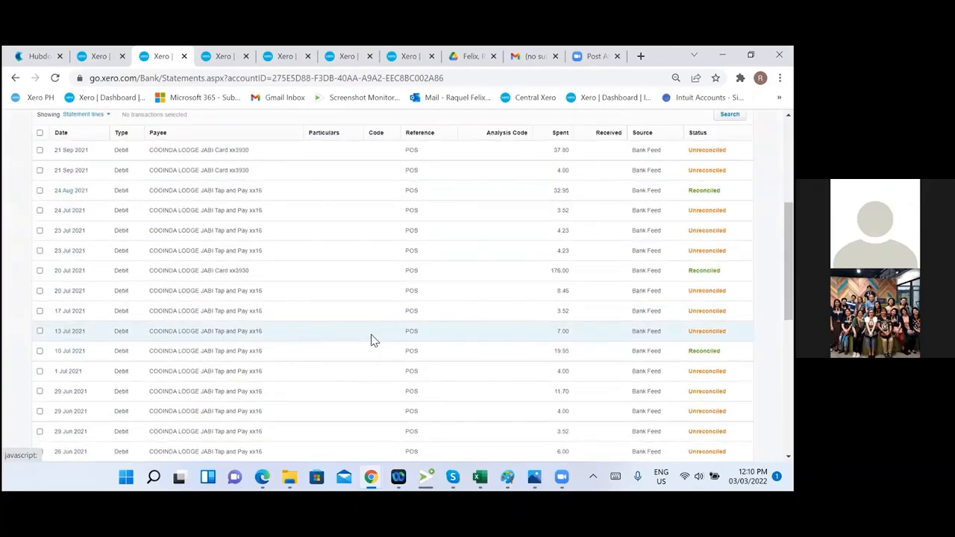
pyautogui.scroll(-5, 115, 409)
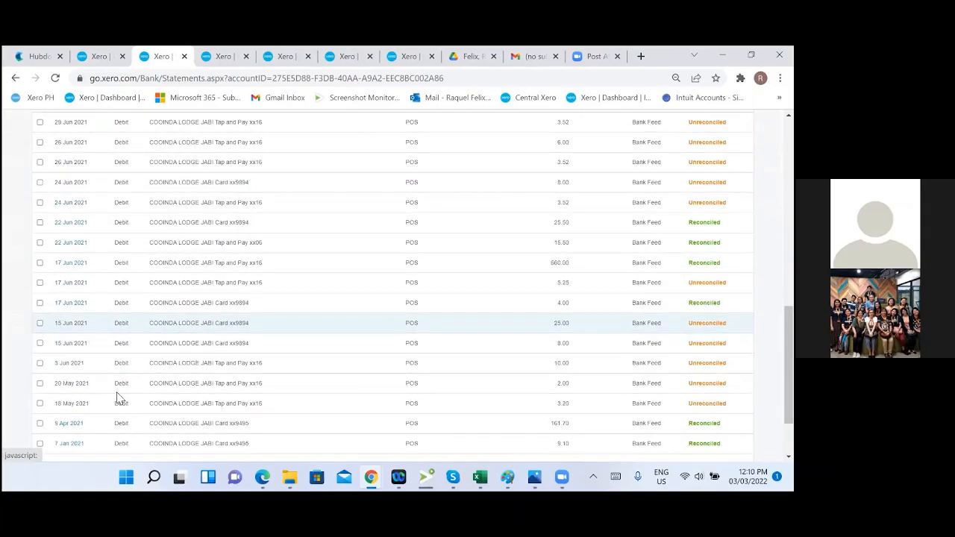
pyautogui.scroll(-2, 119, 396)
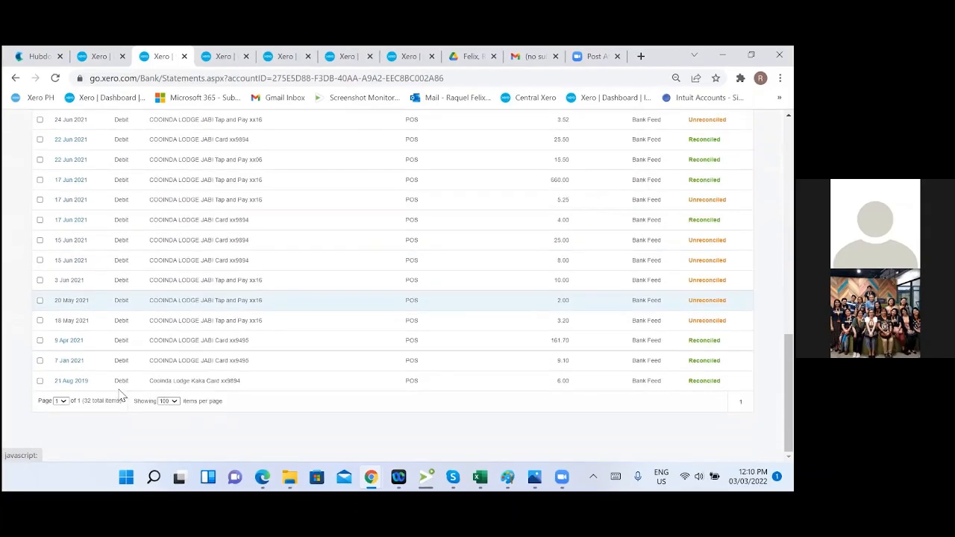
pyautogui.rightClick(67, 345)
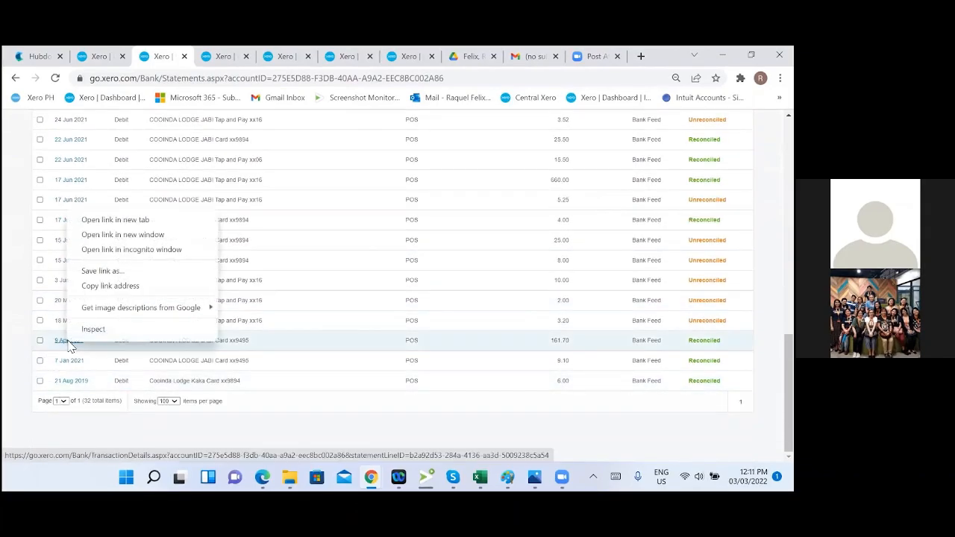
pyautogui.click(125, 223)
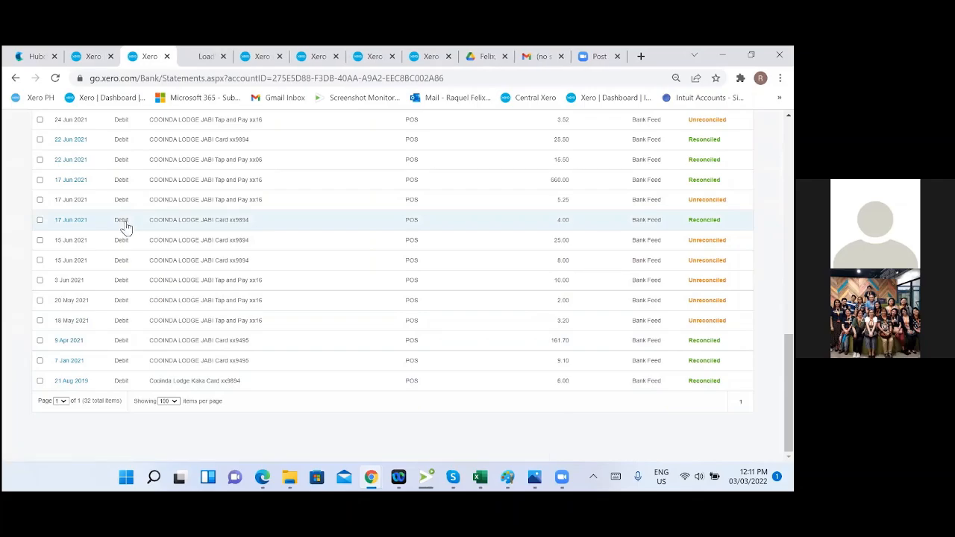
pyautogui.click(203, 58)
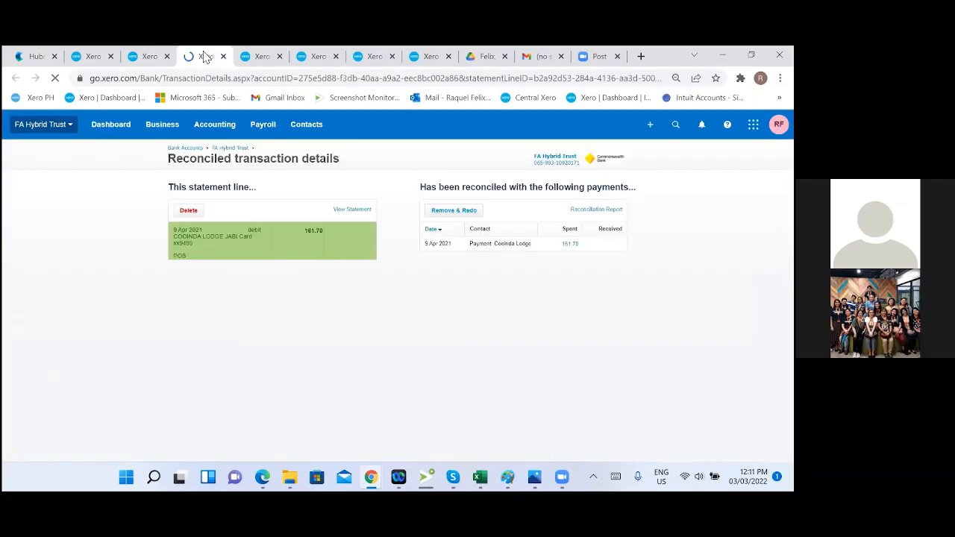
# Step: Open the bill behind the reconciled Cooinda Lodge payment to check its account coding, and list its attached files
pyautogui.click(526, 246)
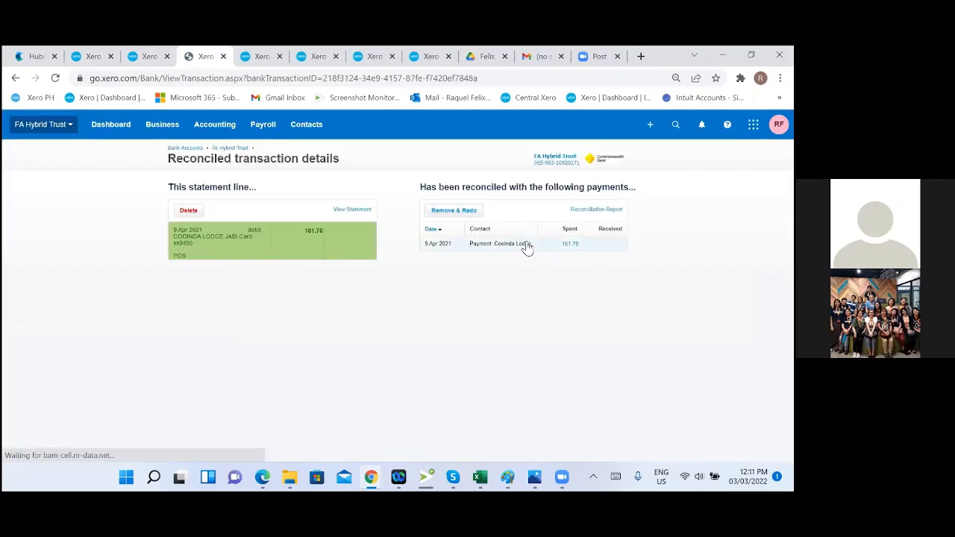
pyautogui.click(277, 297)
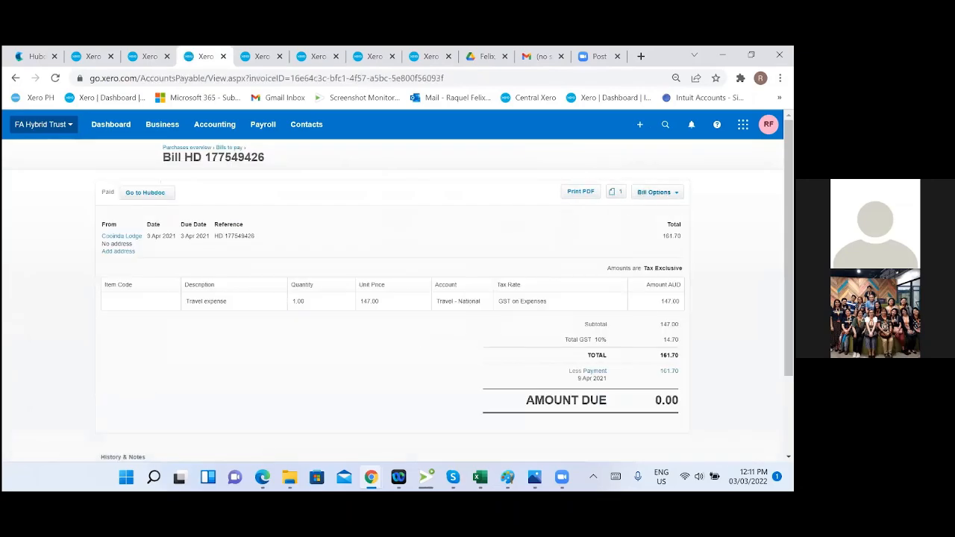
pyautogui.click(614, 196)
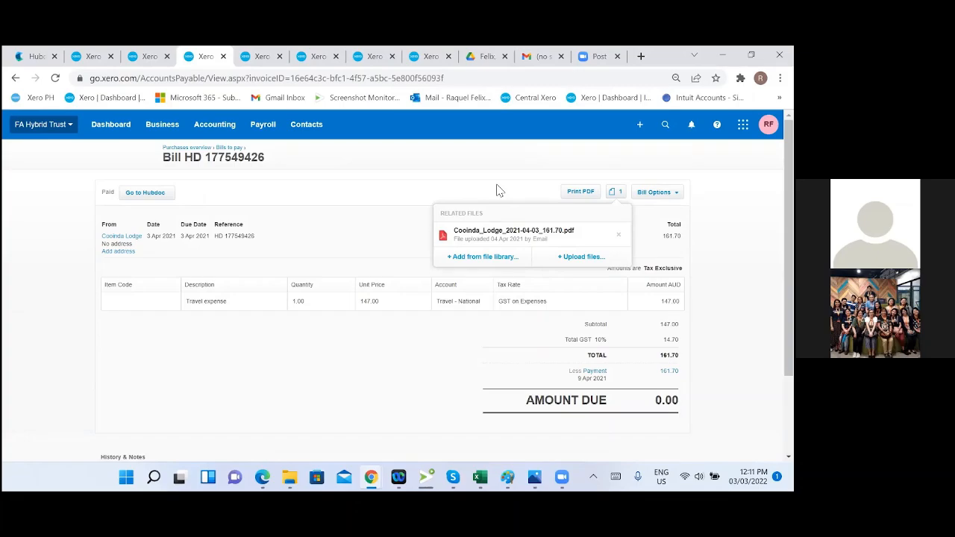
pyautogui.click(316, 245)
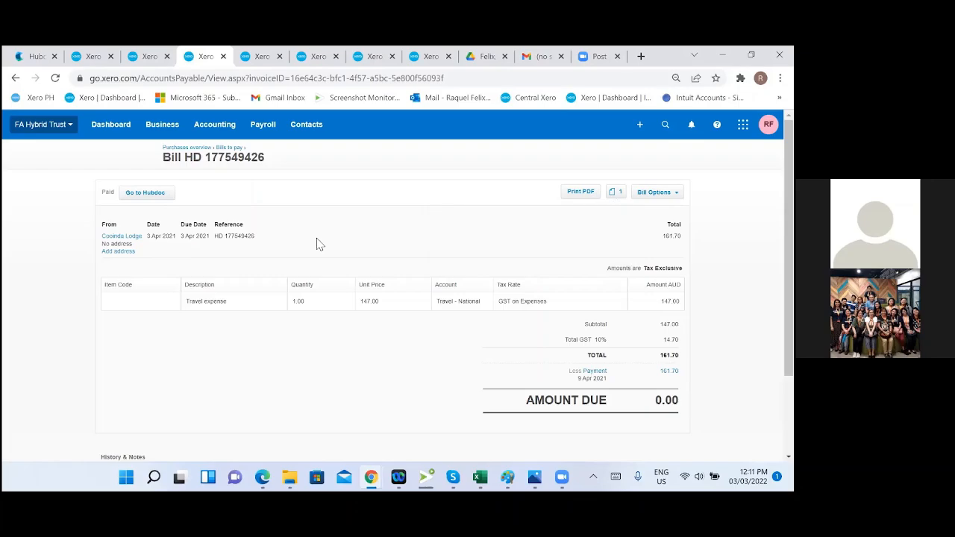
# Step: Switch to Hubdoc, search the documents for cooinda instead of bunnings, and show documents of every status
pyautogui.click(84, 60)
pyautogui.click(20, 58)
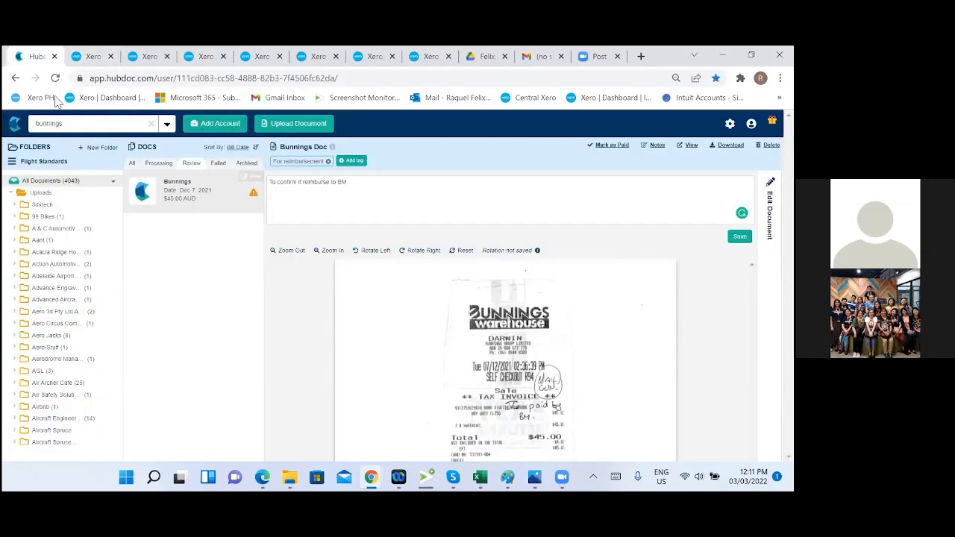
pyautogui.click(23, 127)
pyautogui.click(87, 126)
pyautogui.moveTo(59, 125); pyautogui.dragTo(35, 125)
pyautogui.click(36, 125)
pyautogui.write('cdooinda')
pyautogui.moveTo(88, 124); pyautogui.dragTo(59, 127)
pyautogui.press('BackSpace')
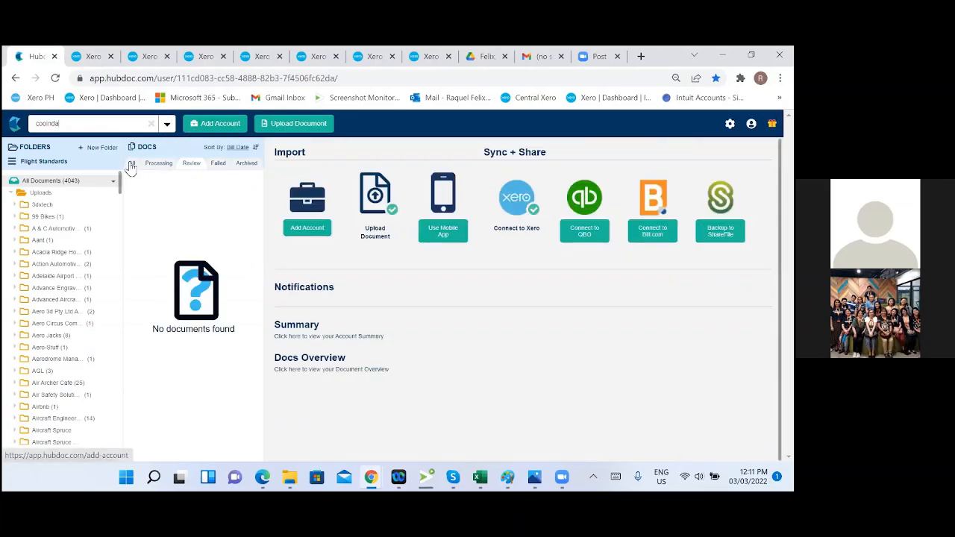
pyautogui.click(131, 165)
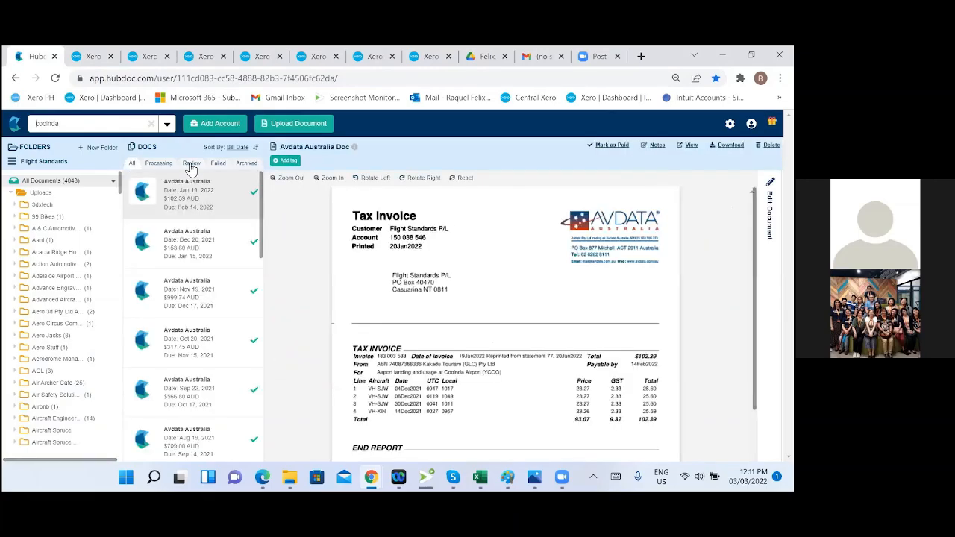
# Step: Check the payee in Xero cash coding, refine the Hubdoc search to cooinda lodge, and look for matches awaiting review
pyautogui.click(91, 57)
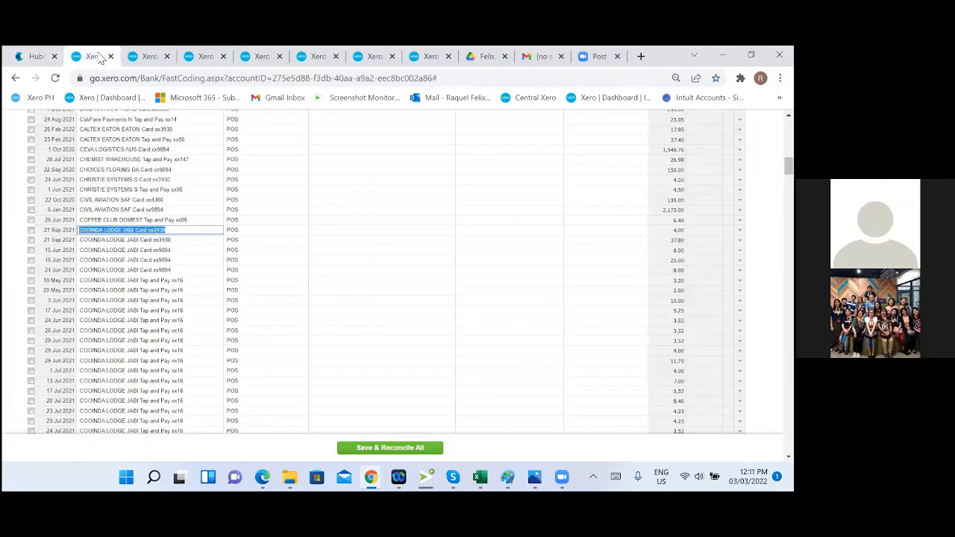
pyautogui.click(36, 57)
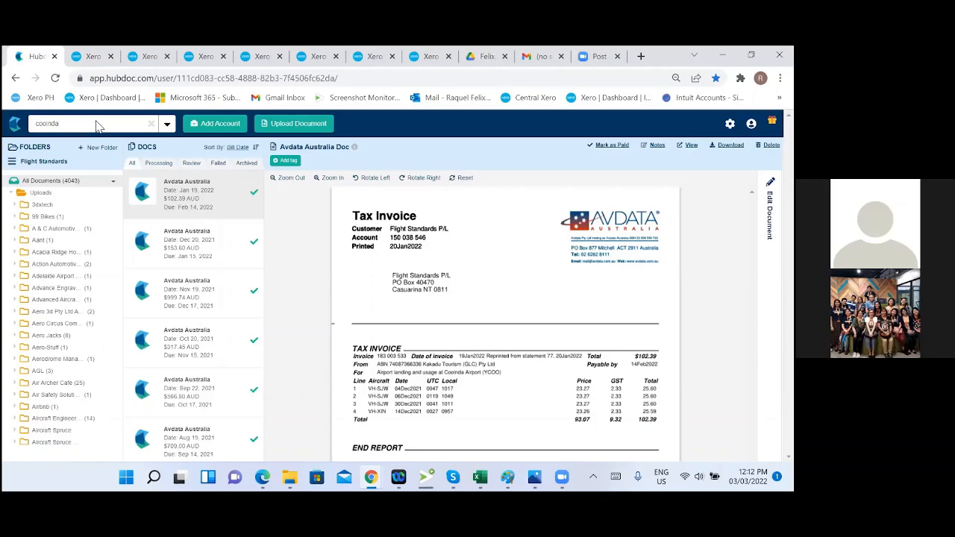
pyautogui.write('lodge')
pyautogui.press('Return')
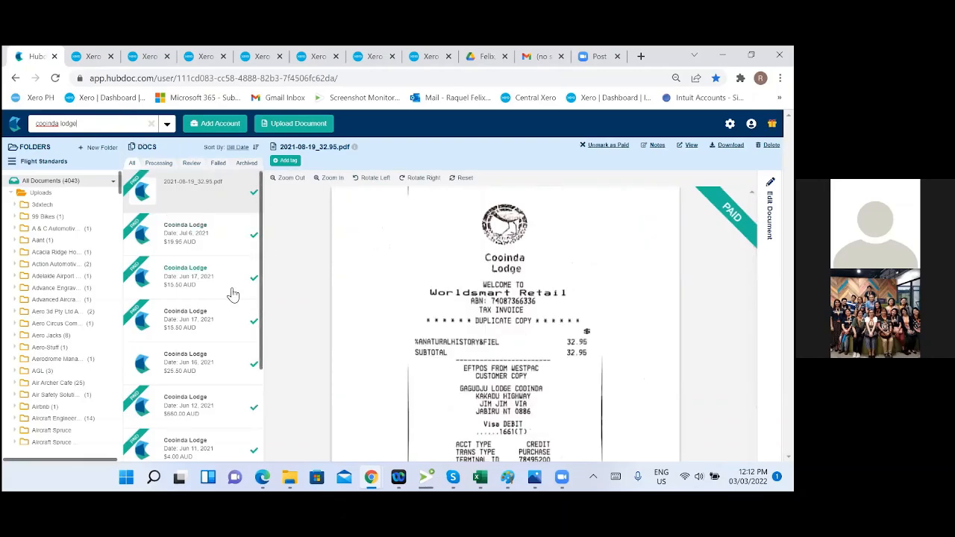
pyautogui.scroll(-2, 224, 261)
pyautogui.click(191, 164)
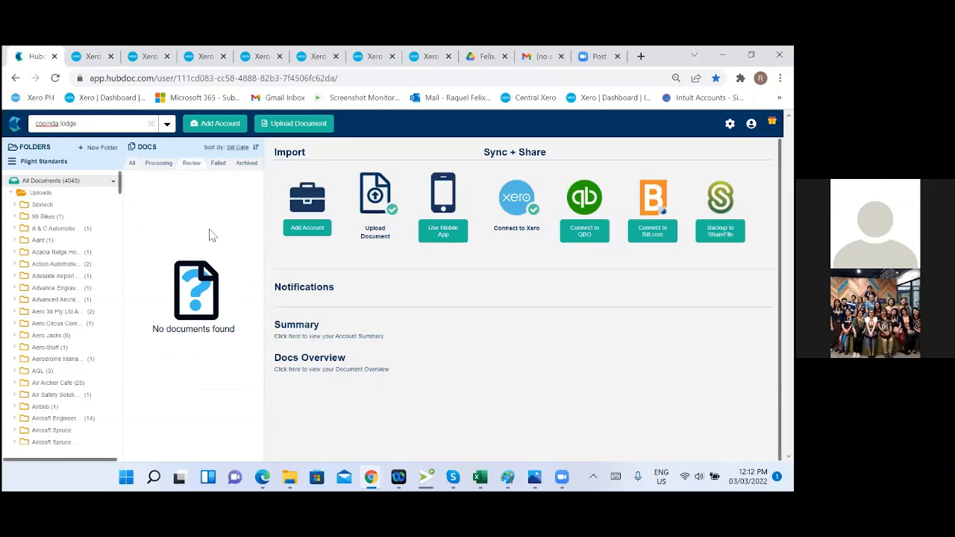
# Step: Switch back to Xero cash coding and look through the unreconciled COOINDA LODGE lines
pyautogui.click(83, 58)
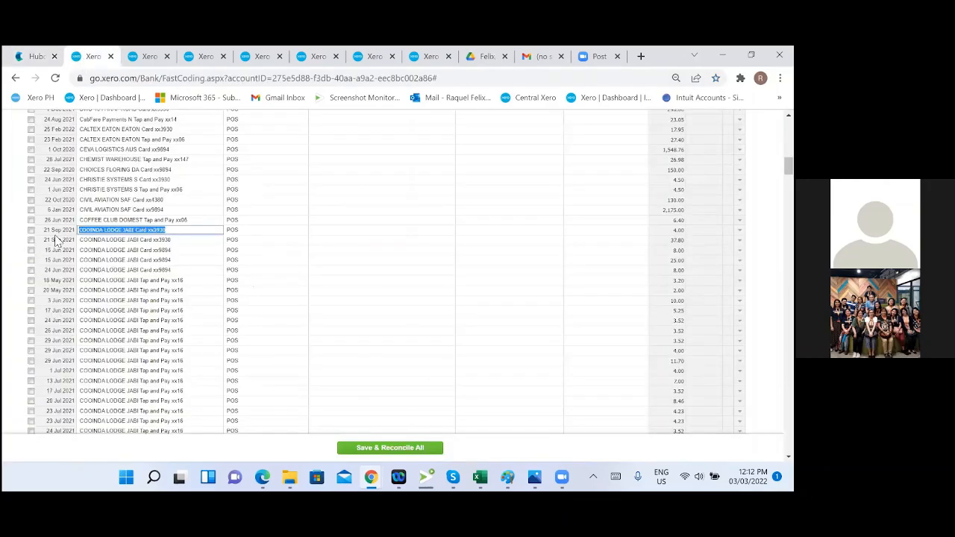
pyautogui.scroll(-3, 75, 295)
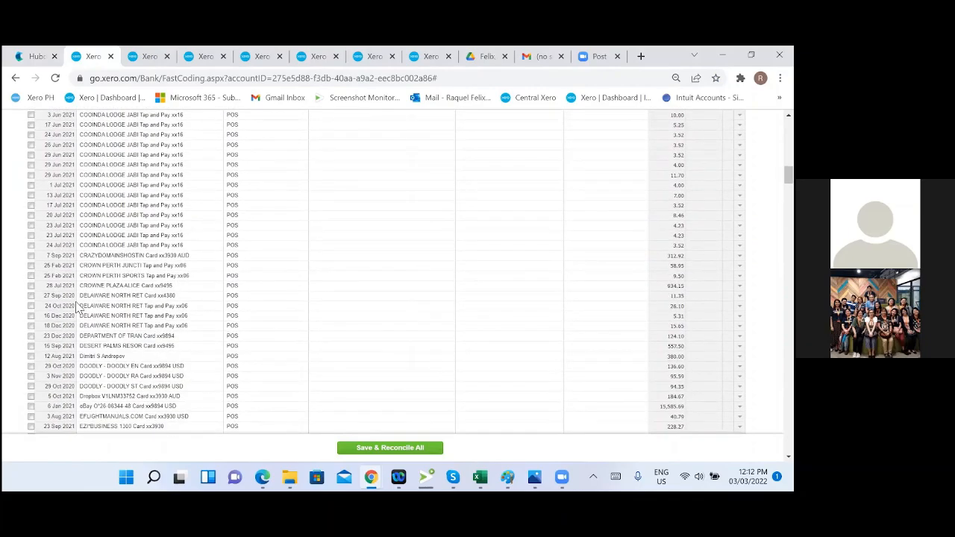
pyautogui.scroll(5, 82, 306)
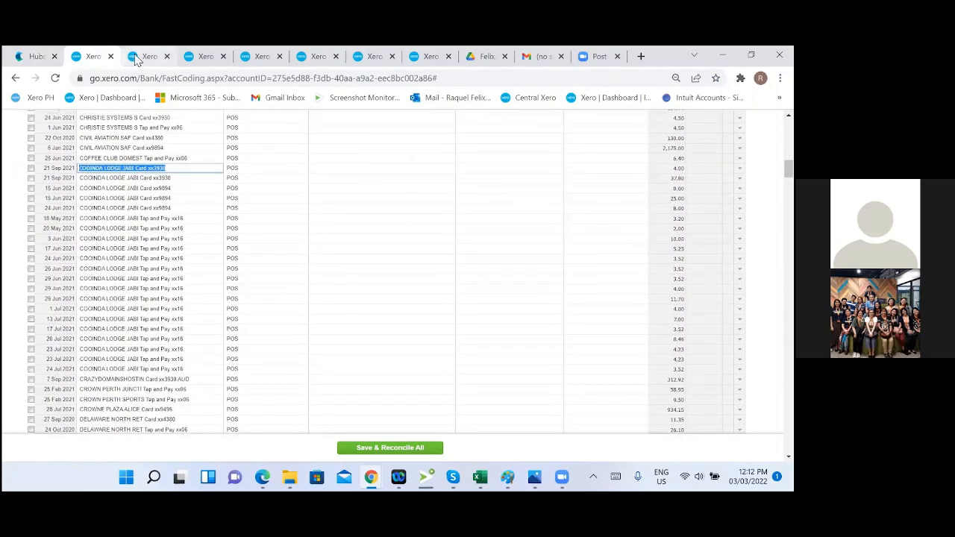
# Step: Preview the receipt Cooinda_Lodge_2021-04-03_161.70.pdf attached to the Cooinda Lodge bill, and close the preview
pyautogui.click(139, 59)
pyautogui.click(208, 57)
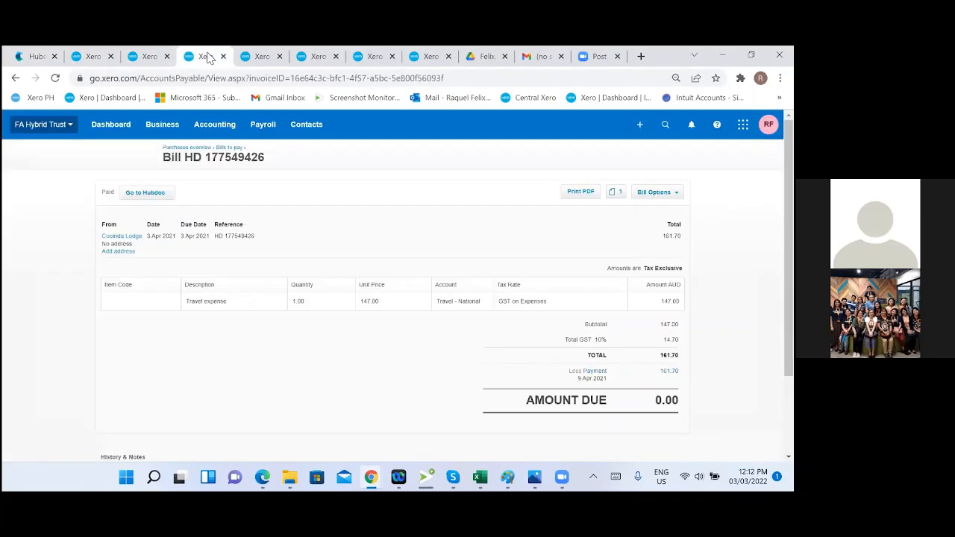
pyautogui.click(616, 193)
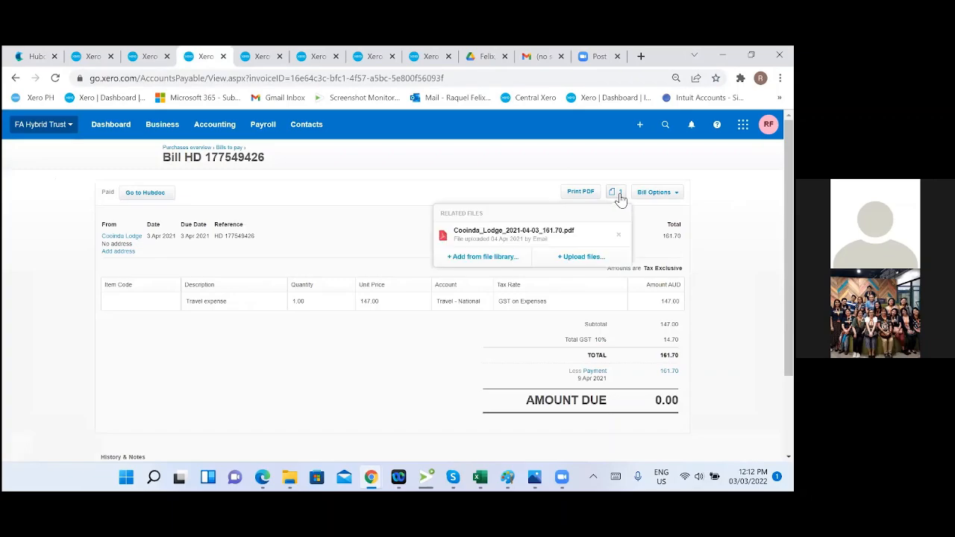
pyautogui.click(518, 242)
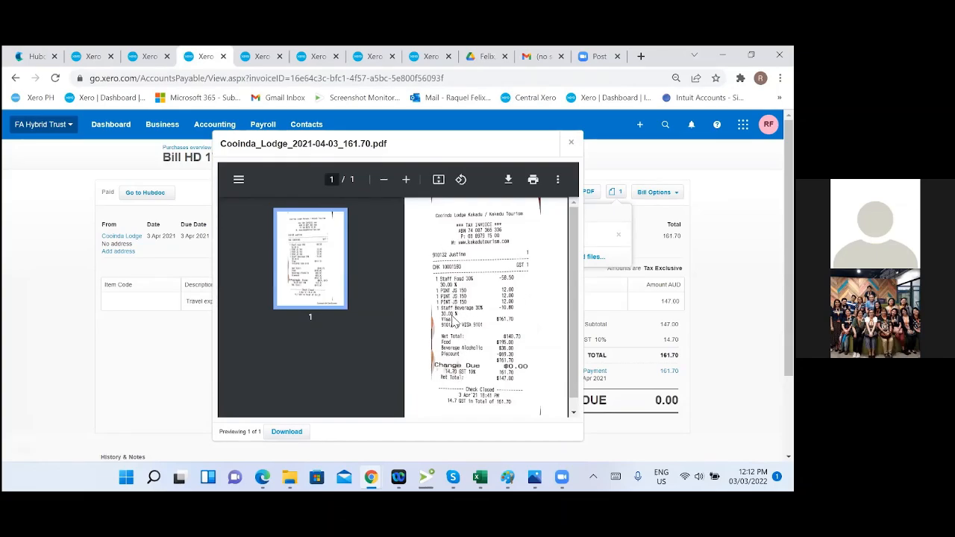
pyautogui.click(571, 143)
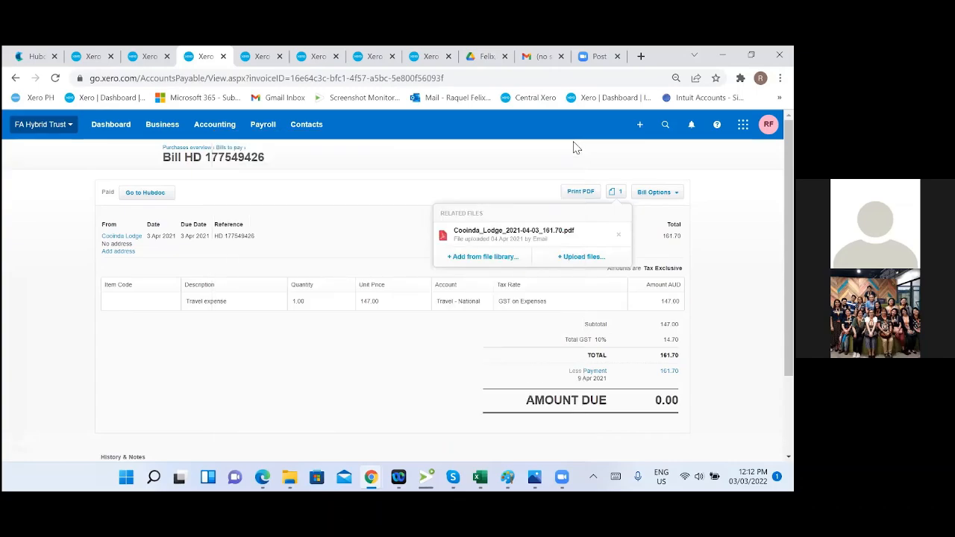
pyautogui.click(424, 347)
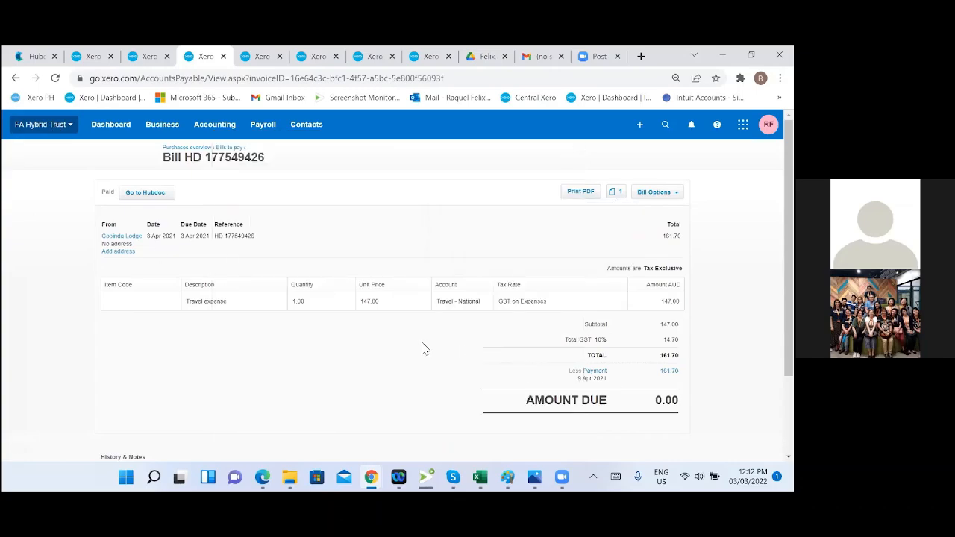
# Step: Close the Cooinda Lodge bill and reopen it from the 9 Apr 2021 statement line to recheck its account and tax rate
pyautogui.click(223, 56)
pyautogui.click(145, 57)
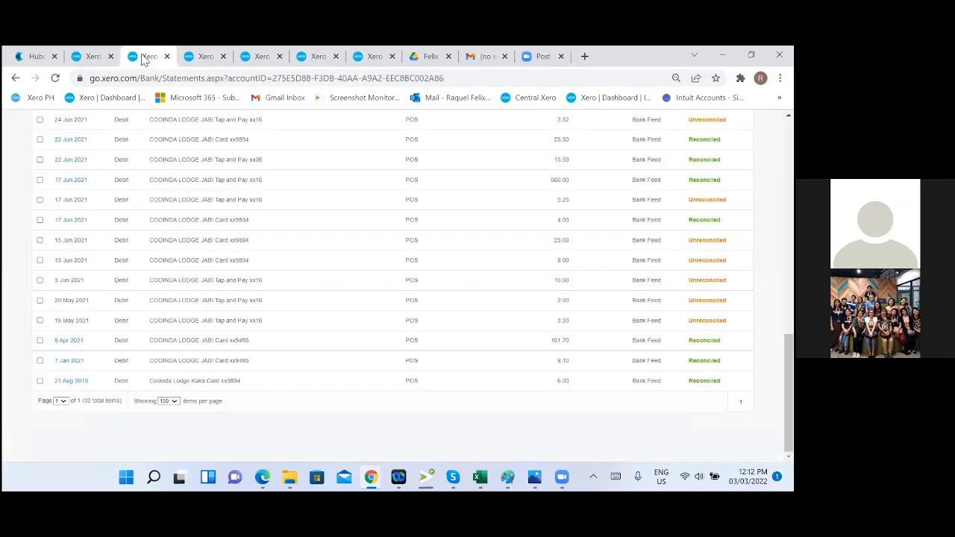
pyautogui.rightClick(66, 342)
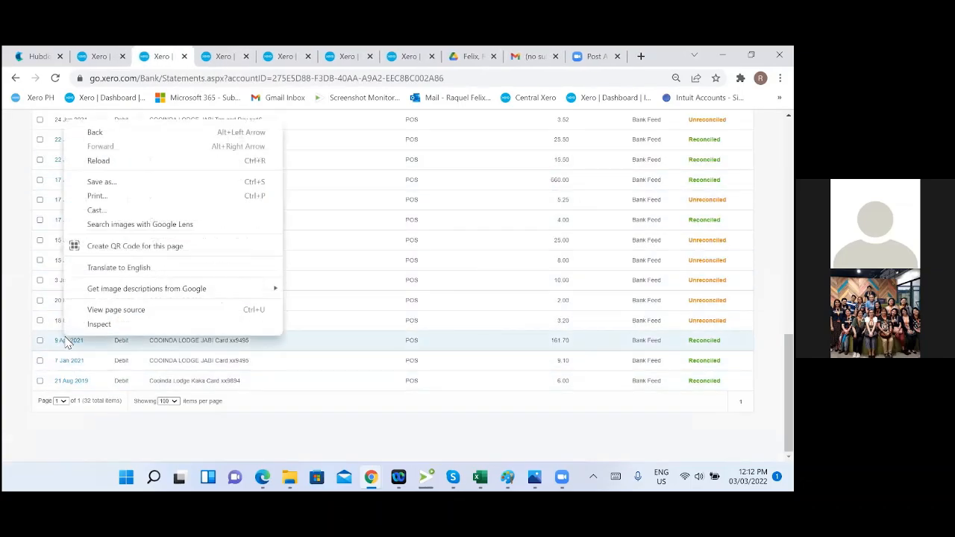
pyautogui.click(284, 423)
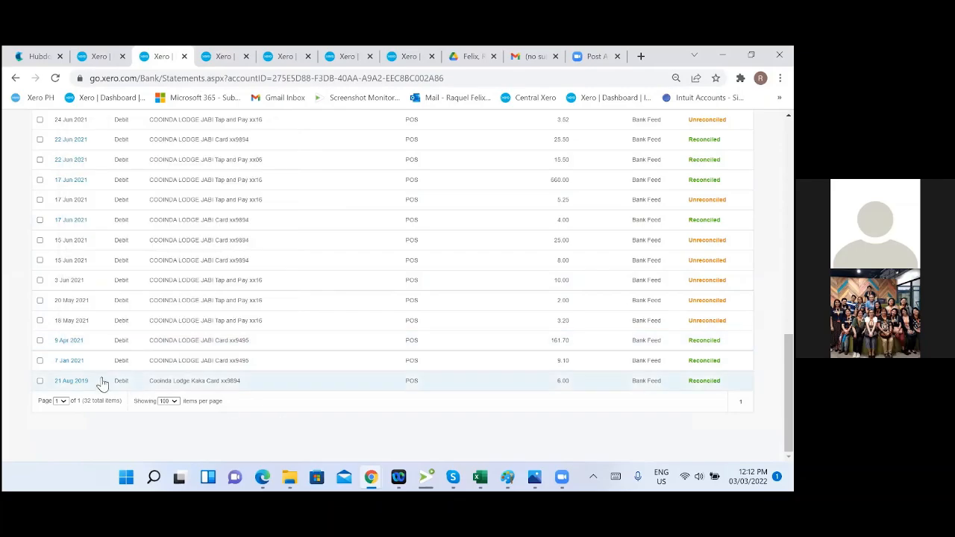
pyautogui.rightClick(67, 344)
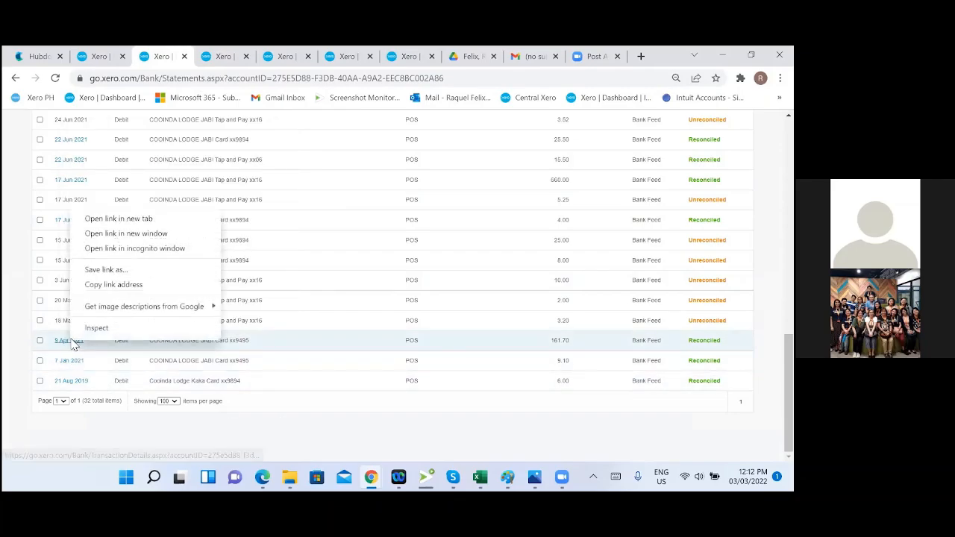
pyautogui.click(137, 220)
pyautogui.click(201, 59)
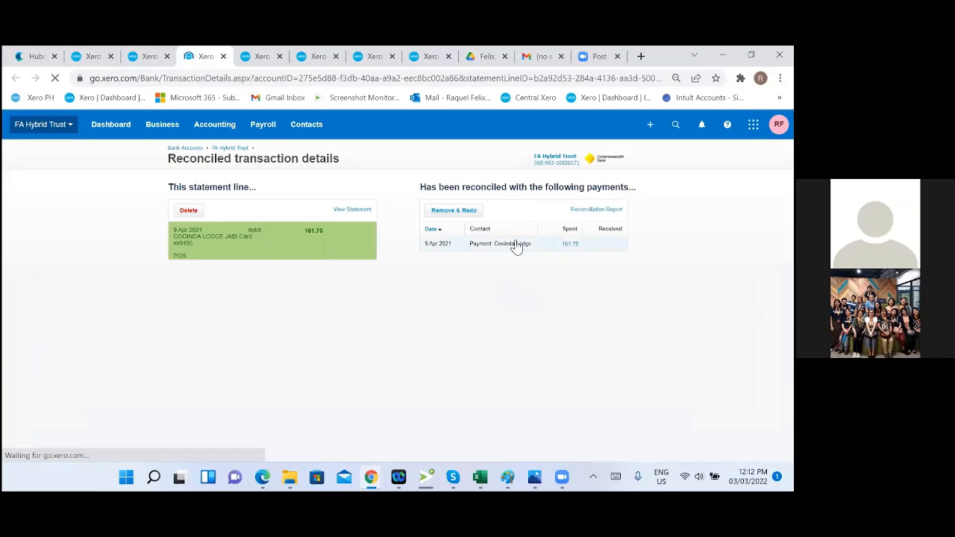
pyautogui.click(514, 245)
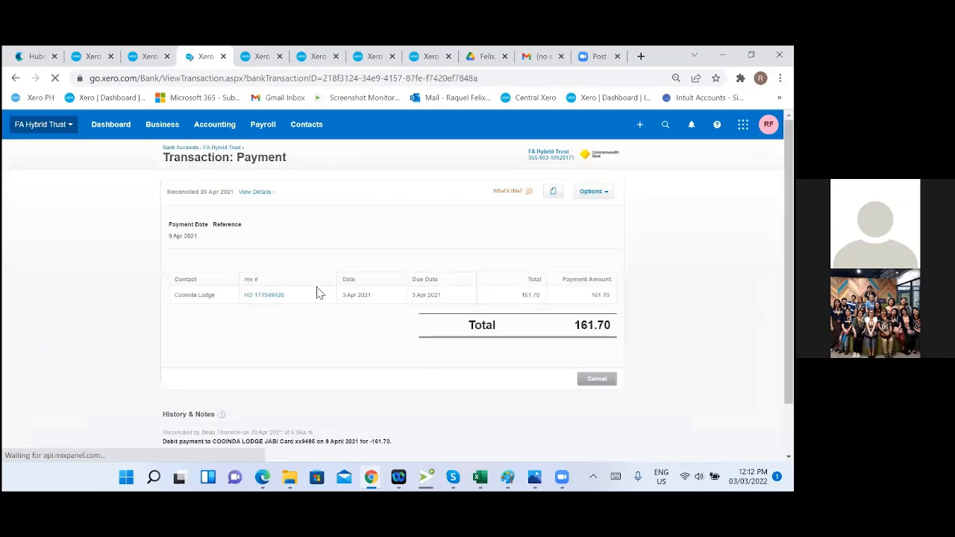
pyautogui.click(267, 299)
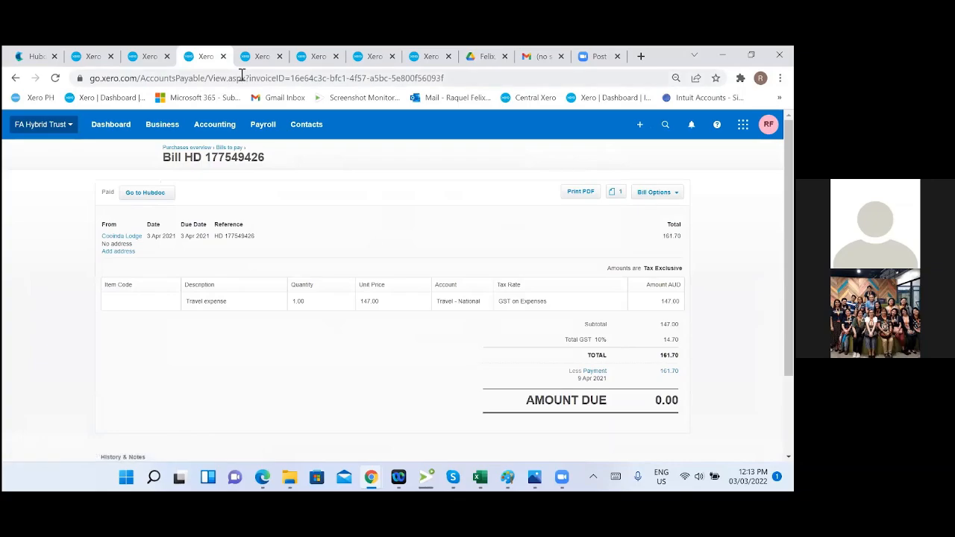
# Step: Close the Cooinda Lodge bill's tab and view the open Bunnings bill of 7 Dec 2021 for 395.00
pyautogui.click(222, 56)
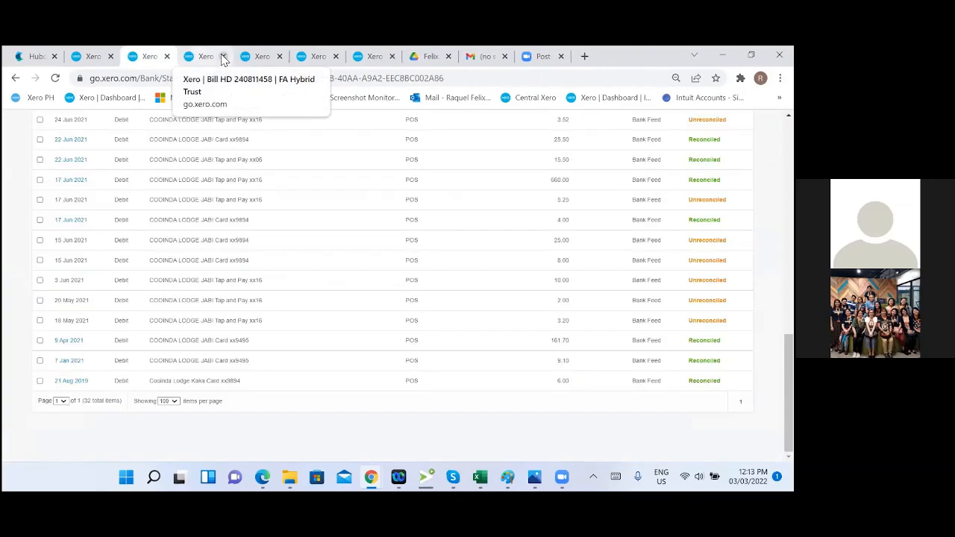
pyautogui.click(208, 58)
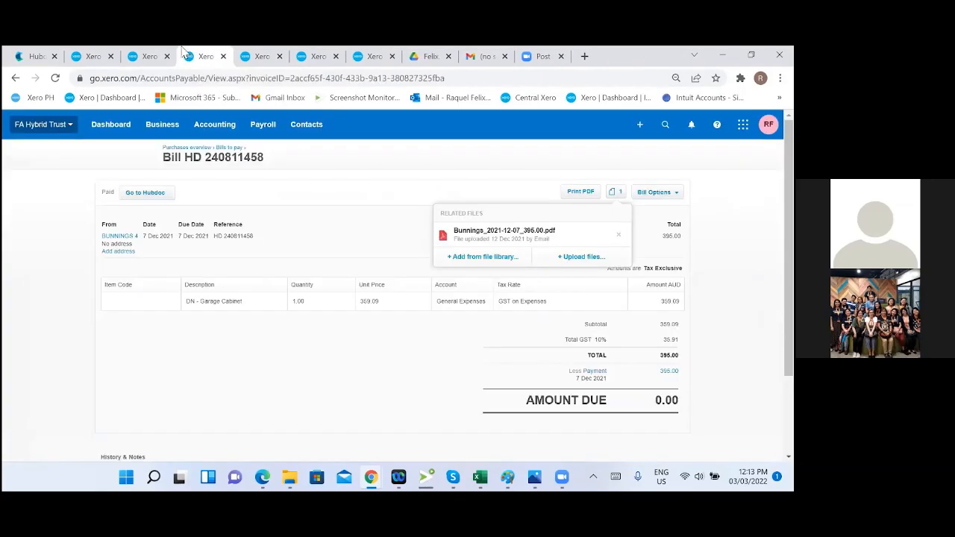
# Step: Return to FA Hybrid Trust's cash coding and select all COOINDA LODGE JABI lines, from 21 Sep 2021 Card xx3930 through 24 Jul 2021 Tap and Pay xx16
pyautogui.click(76, 61)
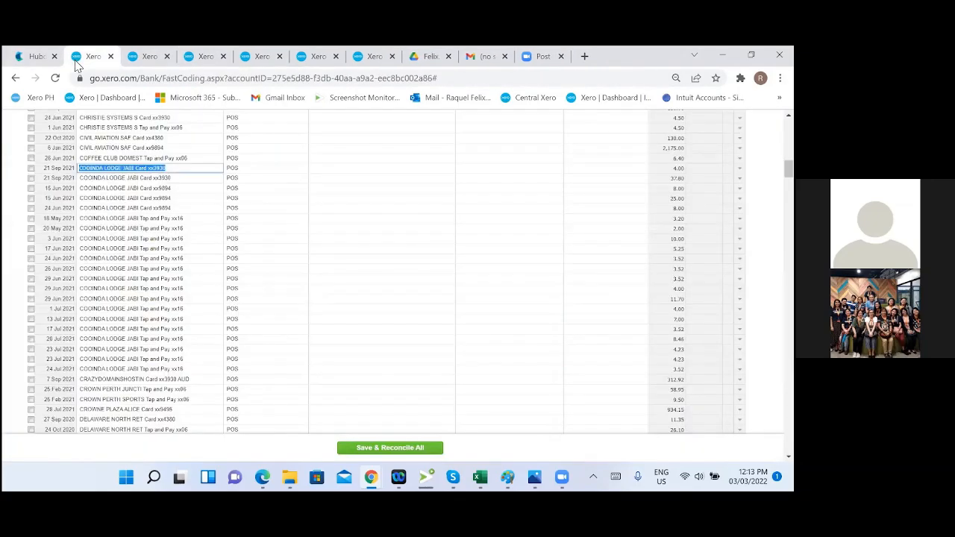
pyautogui.click(31, 168)
pyautogui.click(31, 178)
pyautogui.click(31, 188)
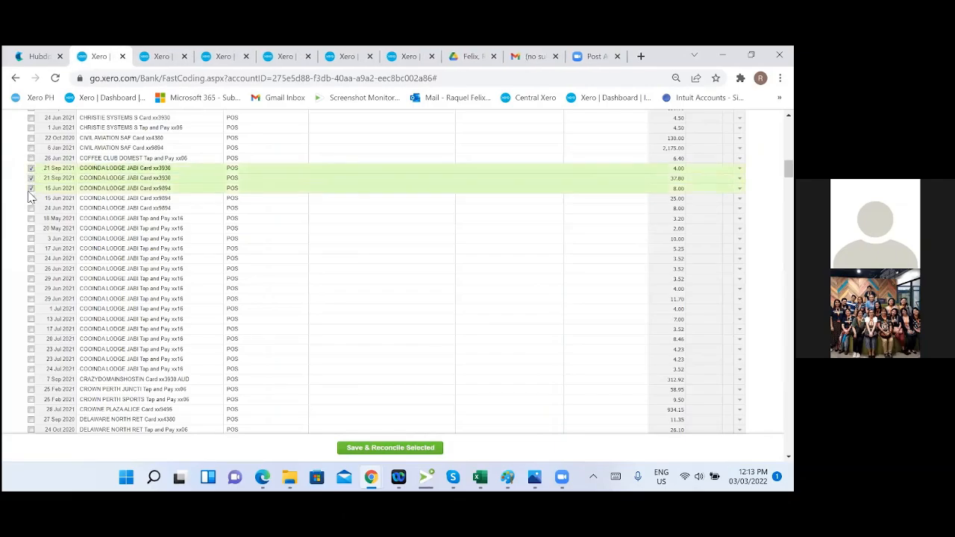
pyautogui.click(31, 198)
pyautogui.click(31, 208)
pyautogui.click(30, 207)
pyautogui.click(31, 218)
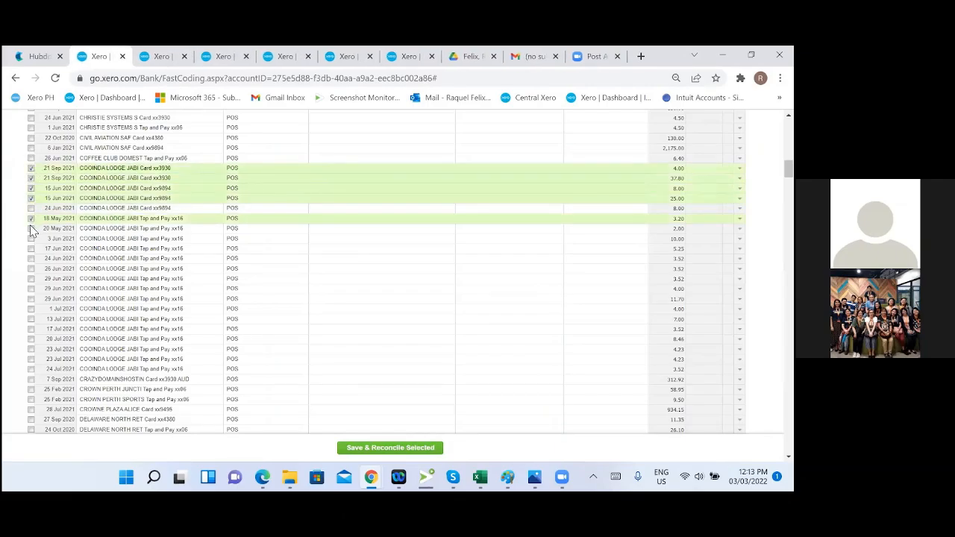
pyautogui.click(31, 228)
pyautogui.scroll(-2, 64, 238)
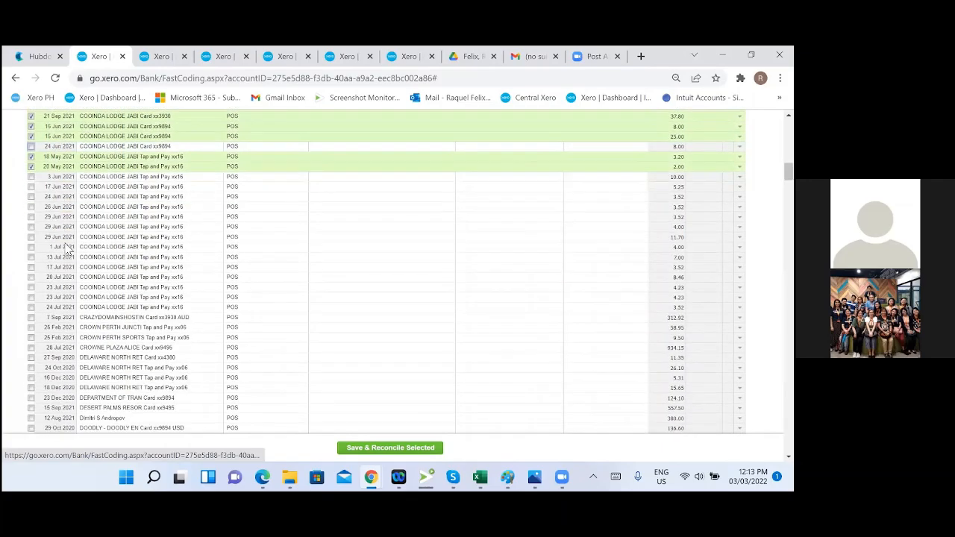
pyautogui.click(31, 146)
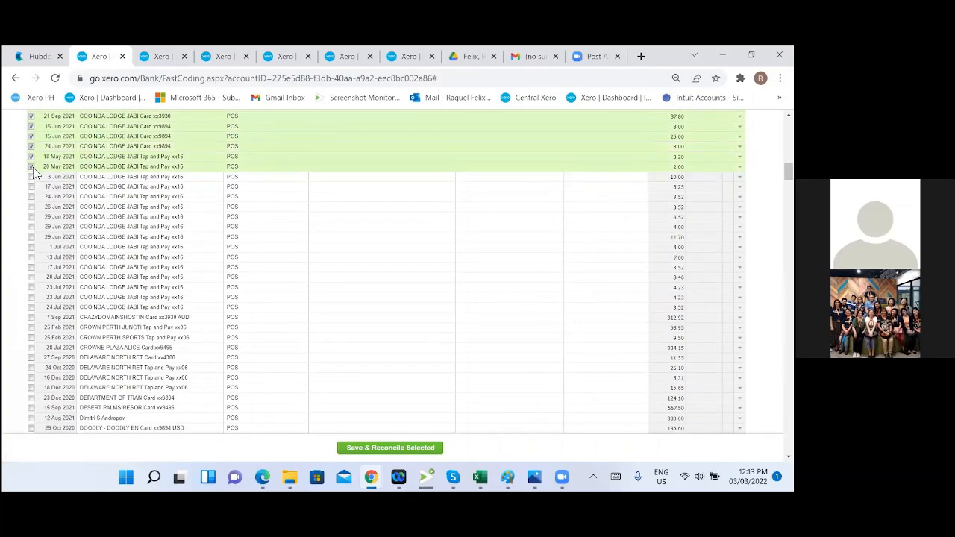
pyautogui.click(30, 177)
pyautogui.click(30, 186)
pyautogui.click(31, 197)
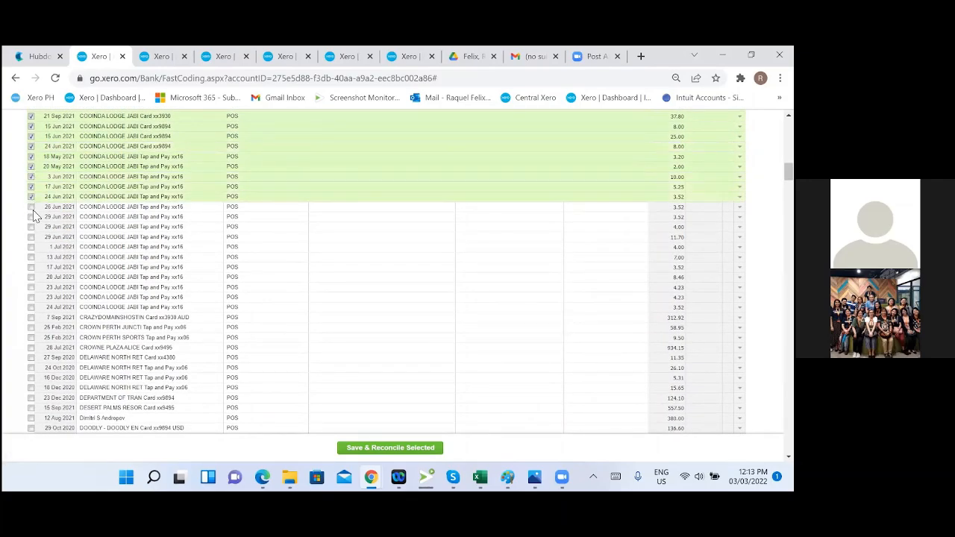
pyautogui.click(30, 206)
pyautogui.click(31, 217)
pyautogui.click(31, 227)
pyautogui.click(31, 227)
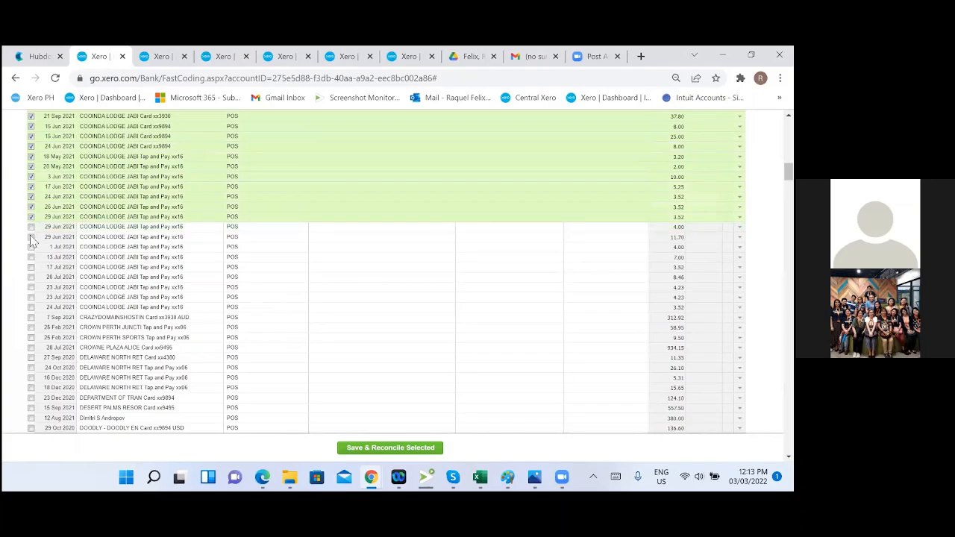
pyautogui.click(30, 236)
pyautogui.click(31, 247)
pyautogui.click(30, 227)
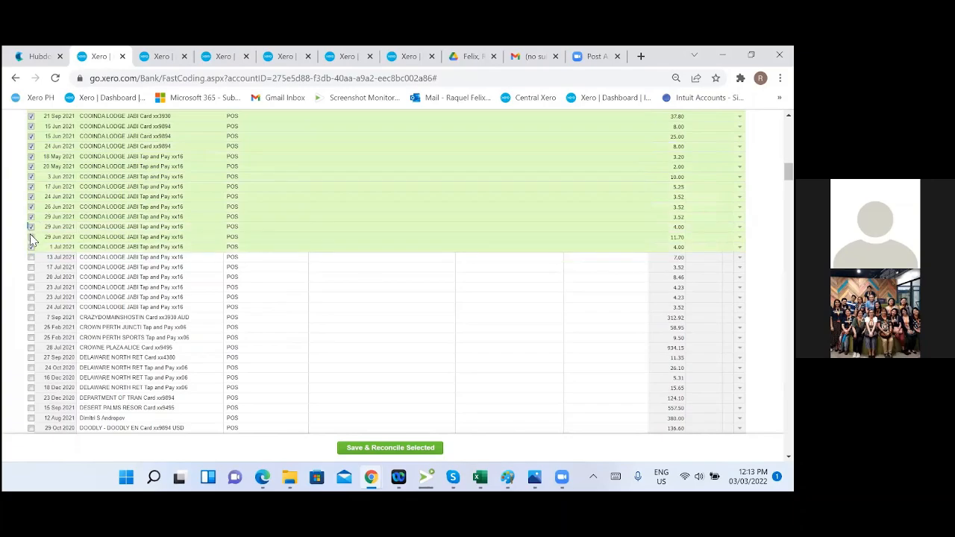
pyautogui.click(30, 256)
pyautogui.click(31, 267)
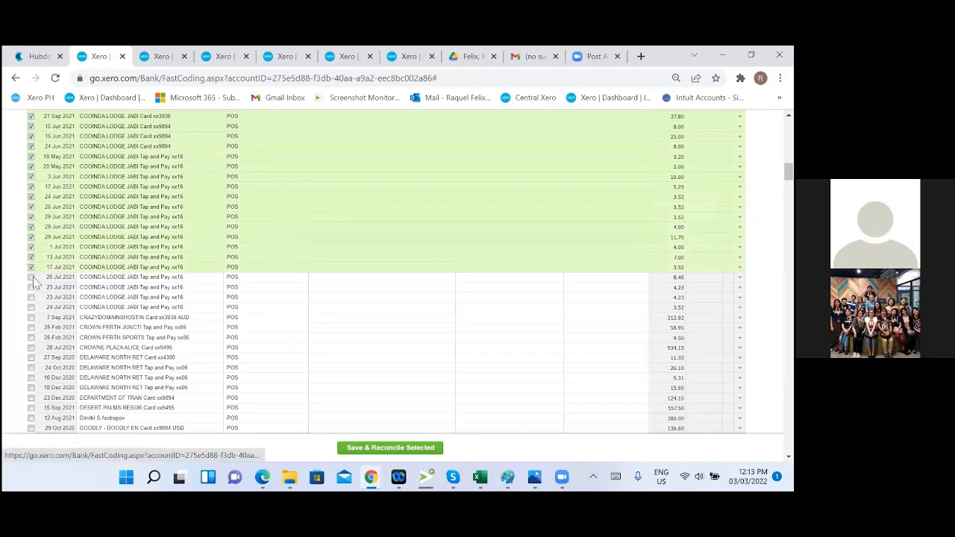
pyautogui.click(30, 277)
pyautogui.click(32, 297)
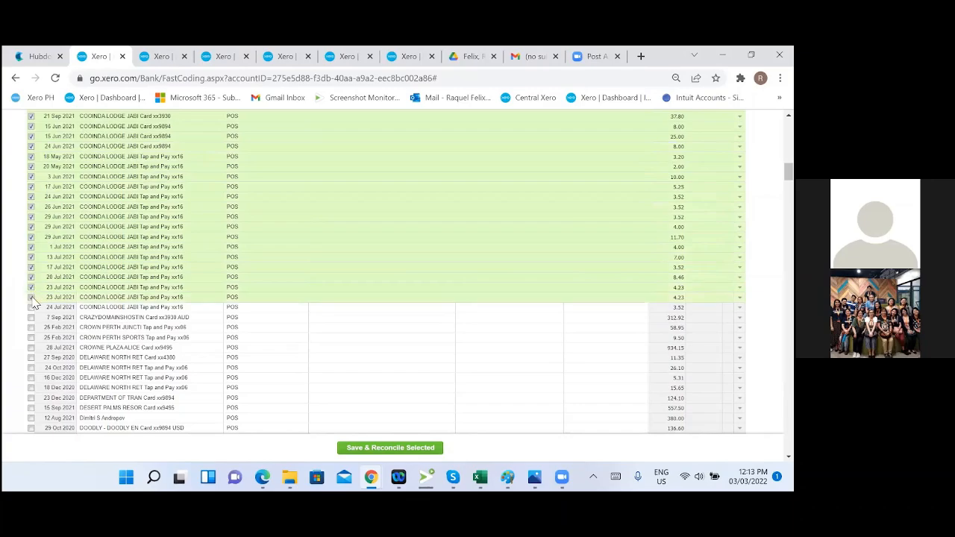
pyautogui.click(31, 306)
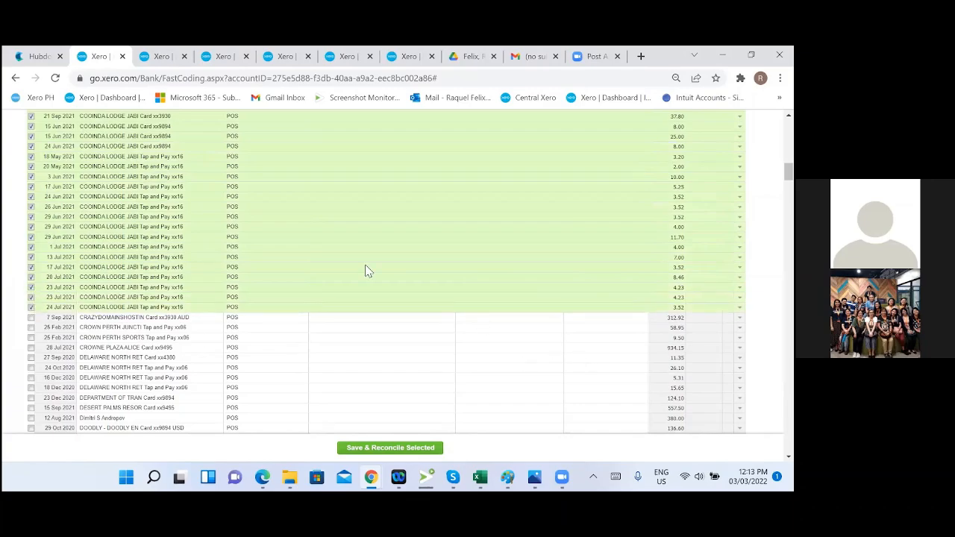
# Step: Assign the account 493 - Travel - National to all the selected COOINDA LODGE lines
pyautogui.scroll(1, 377, 257)
pyautogui.scroll(3, 377, 257)
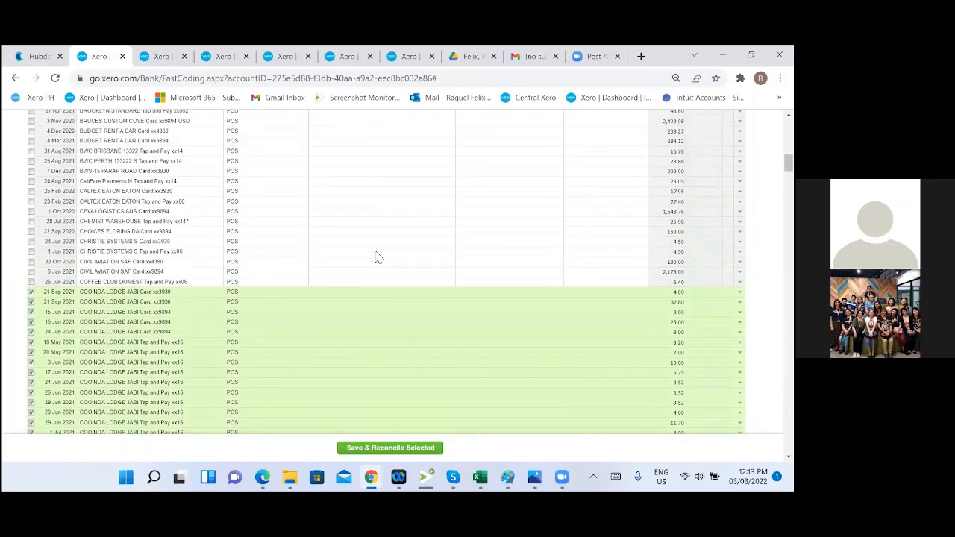
pyautogui.click(485, 293)
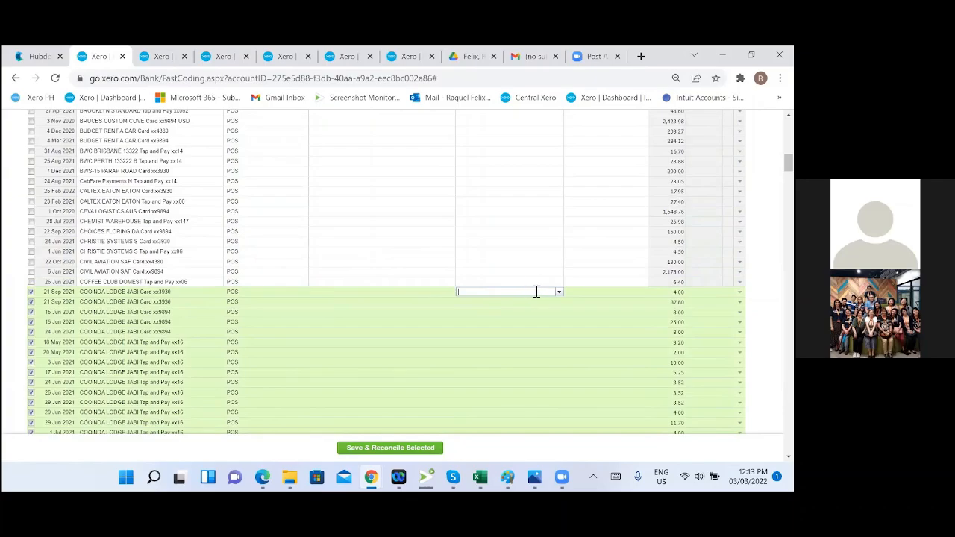
pyautogui.write('travel')
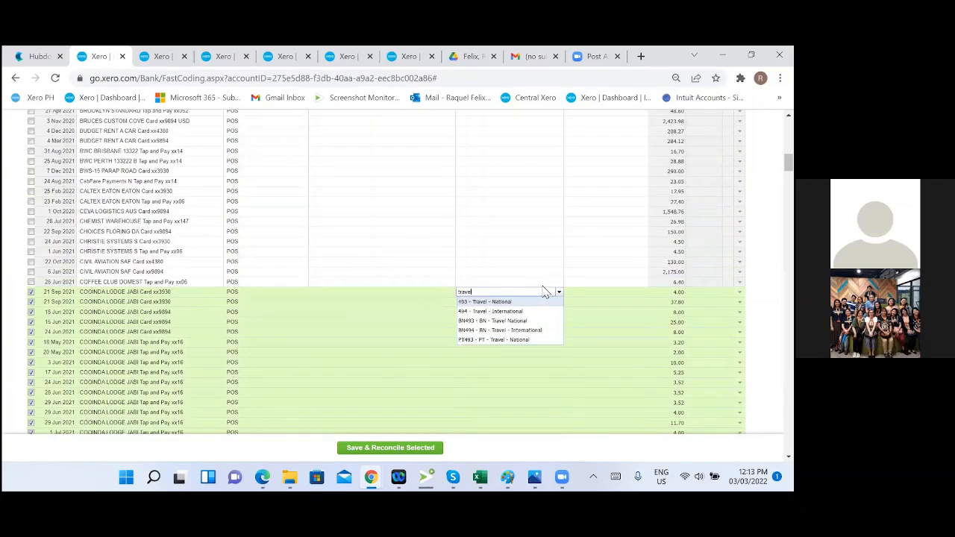
pyautogui.click(547, 302)
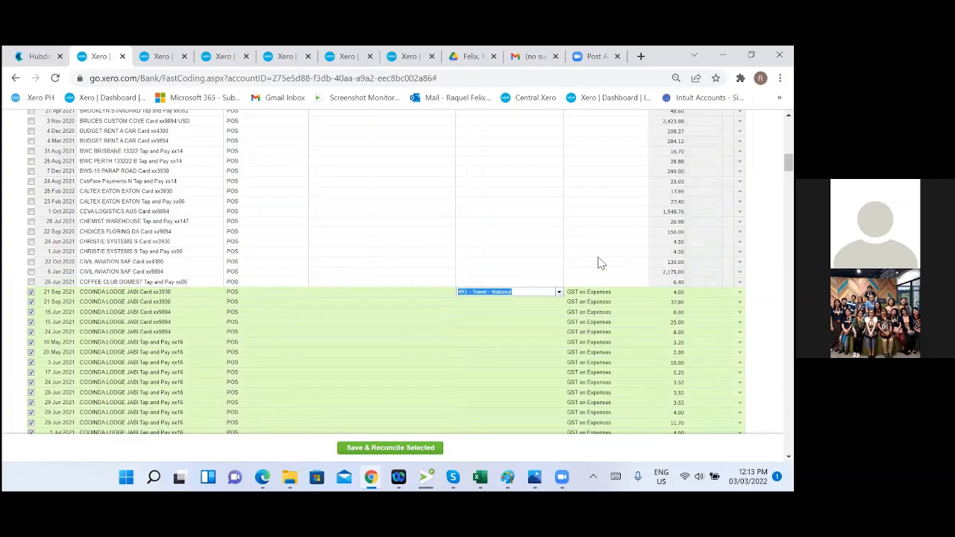
pyautogui.click(598, 256)
pyautogui.click(222, 56)
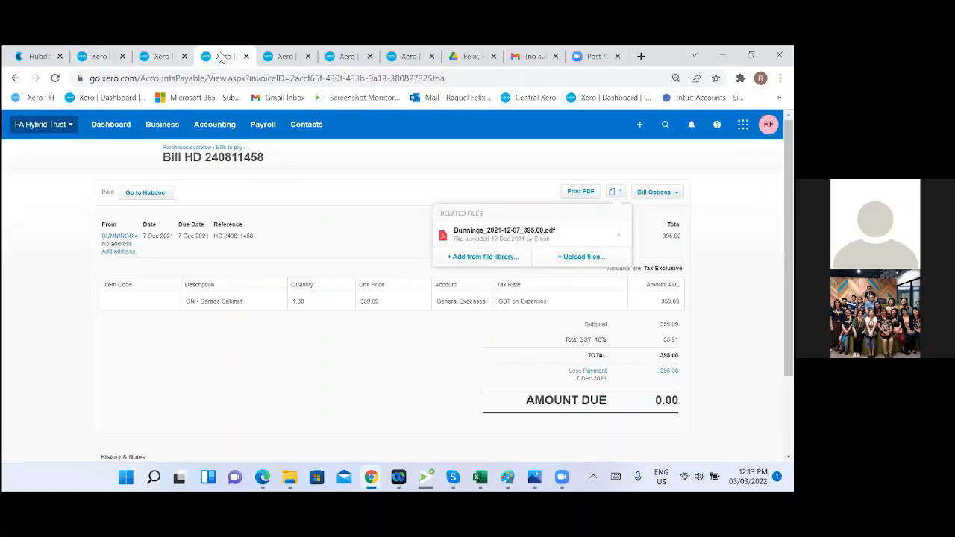
pyautogui.click(90, 58)
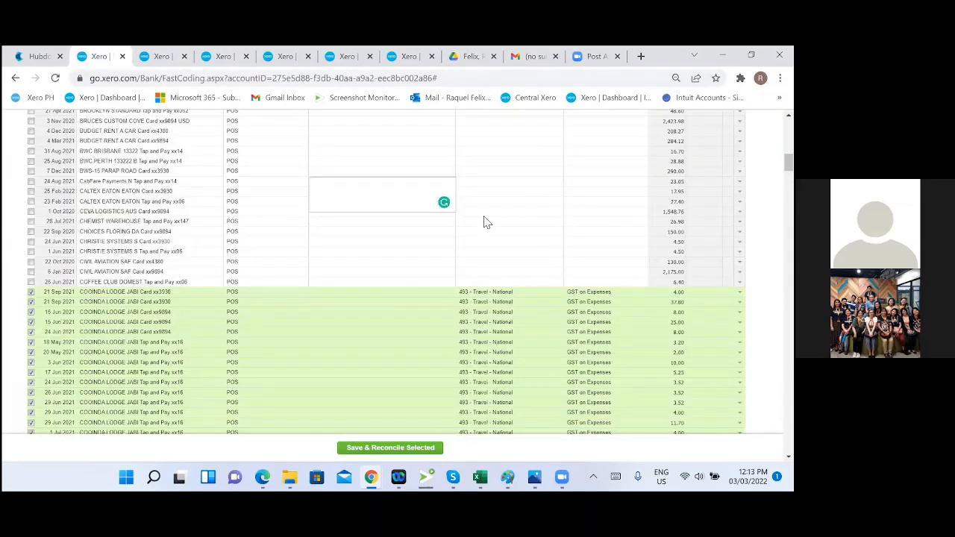
# Step: Save and reconcile the selected COOINDA LODGE lines and acknowledge the resulting dialog
pyautogui.scroll(-3, 483, 220)
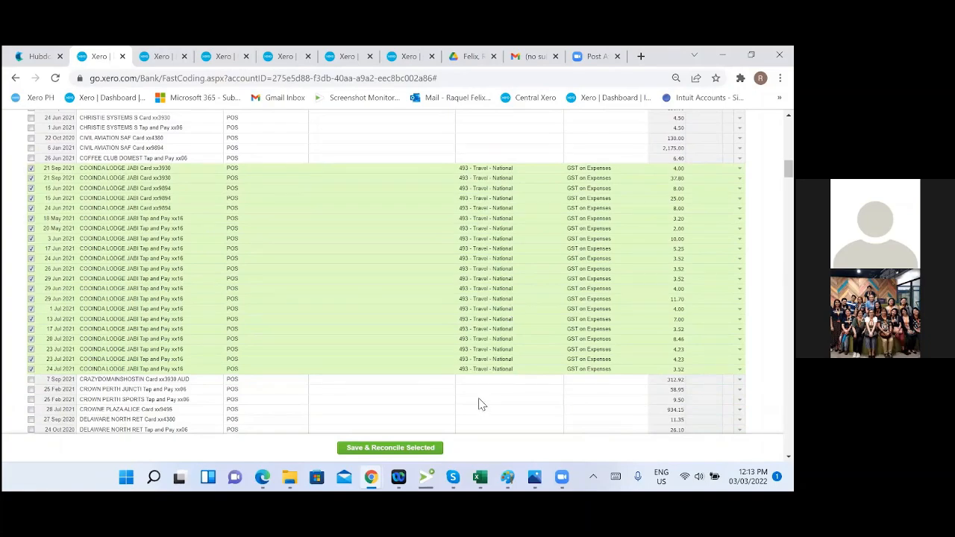
pyautogui.click(378, 448)
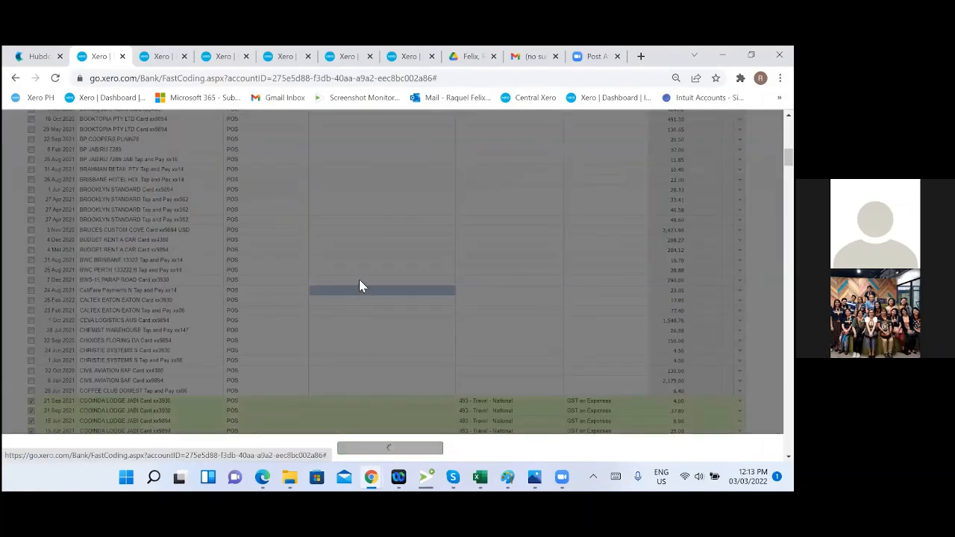
pyautogui.scroll(-4, 371, 279)
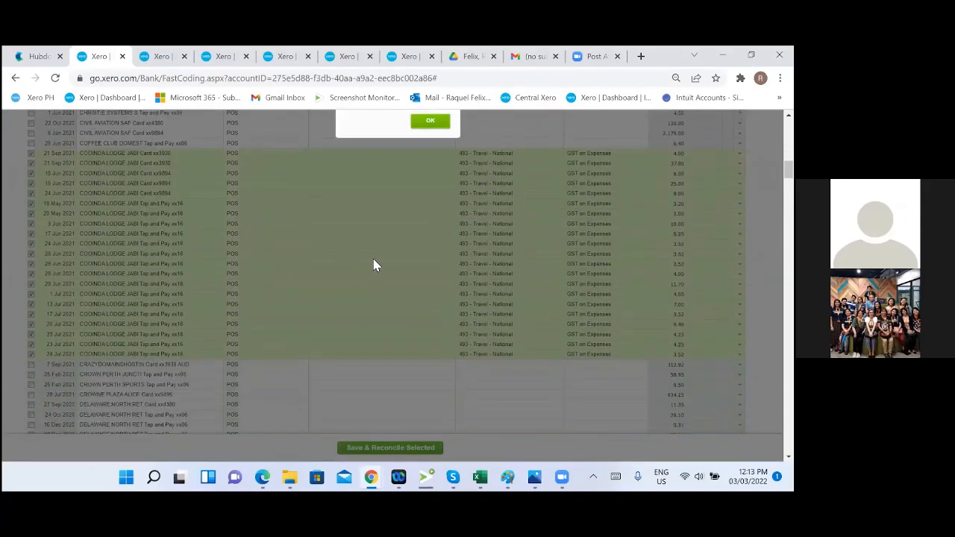
pyautogui.click(433, 122)
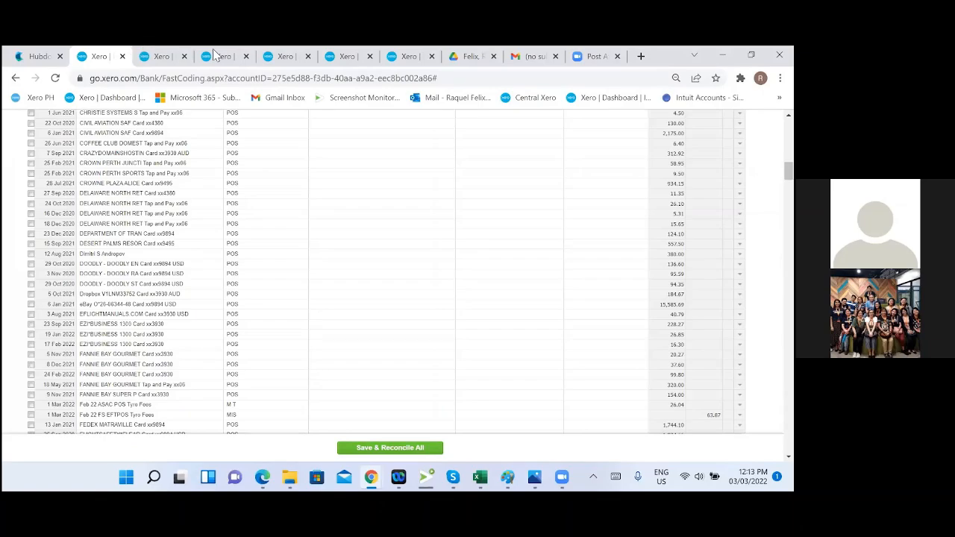
# Step: Replace the open Bunnings bill with the FA Hybrid Trust dashboard to check its bank accounts, and return to cash coding
pyautogui.click(219, 58)
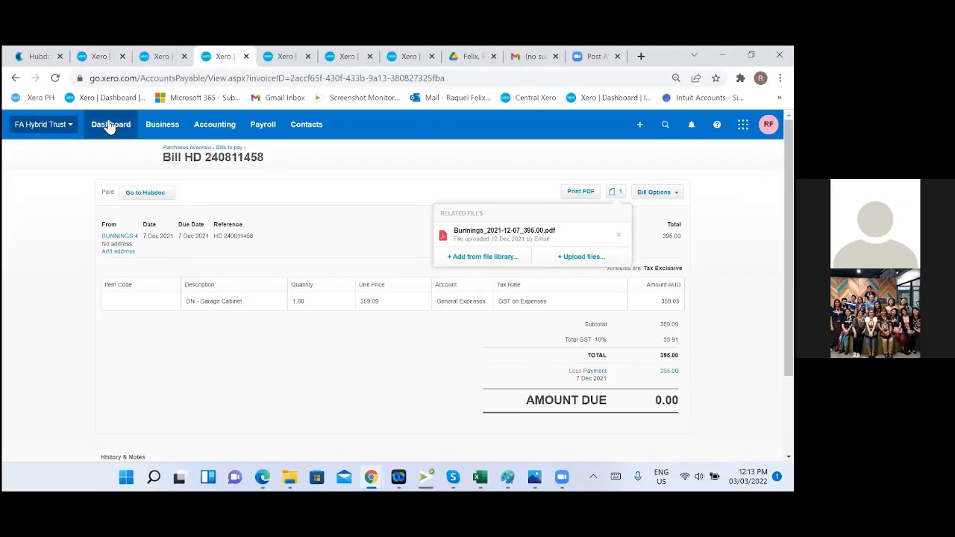
pyautogui.click(110, 126)
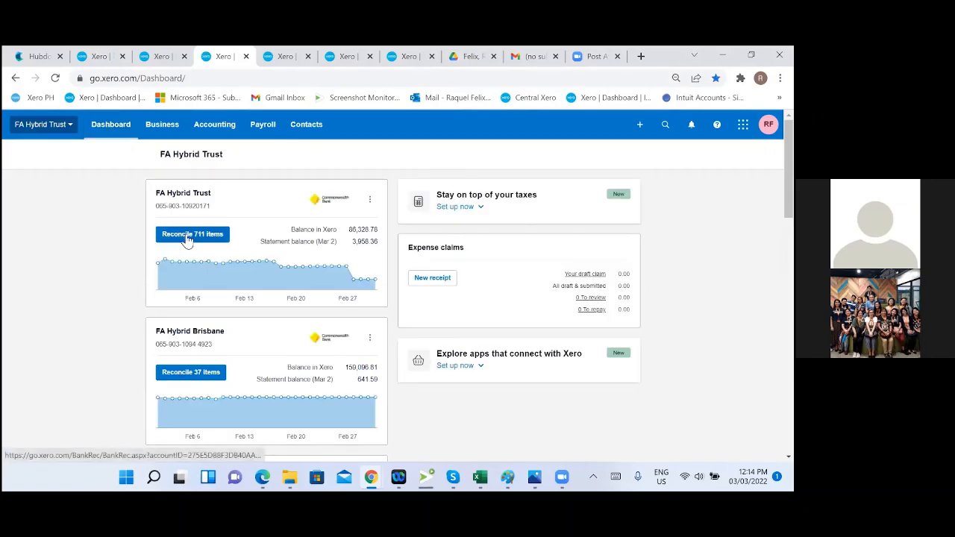
pyautogui.click(86, 56)
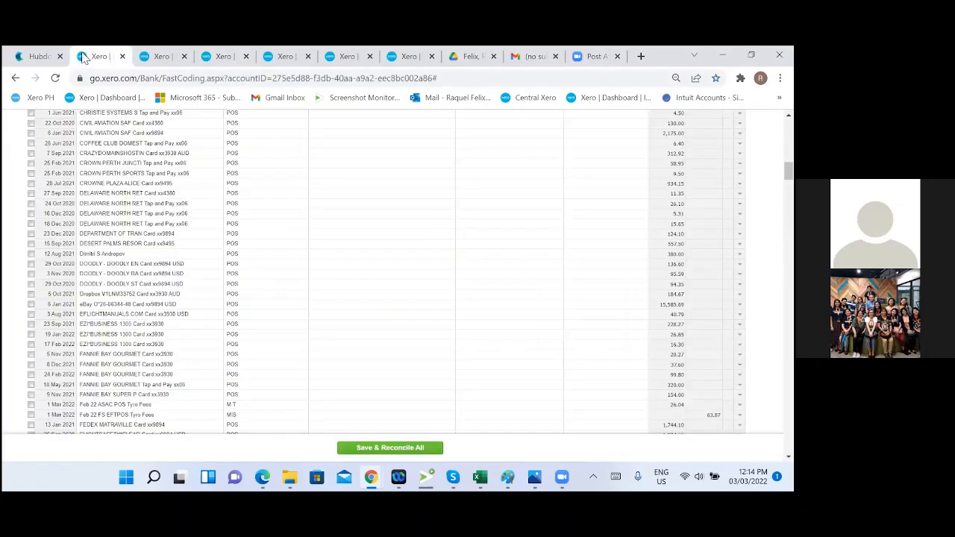
# Step: Look through the remaining unreconciled cash coding lines down to the KAKADU TOURISM payees and return to the start of the list
pyautogui.scroll(-5, 333, 366)
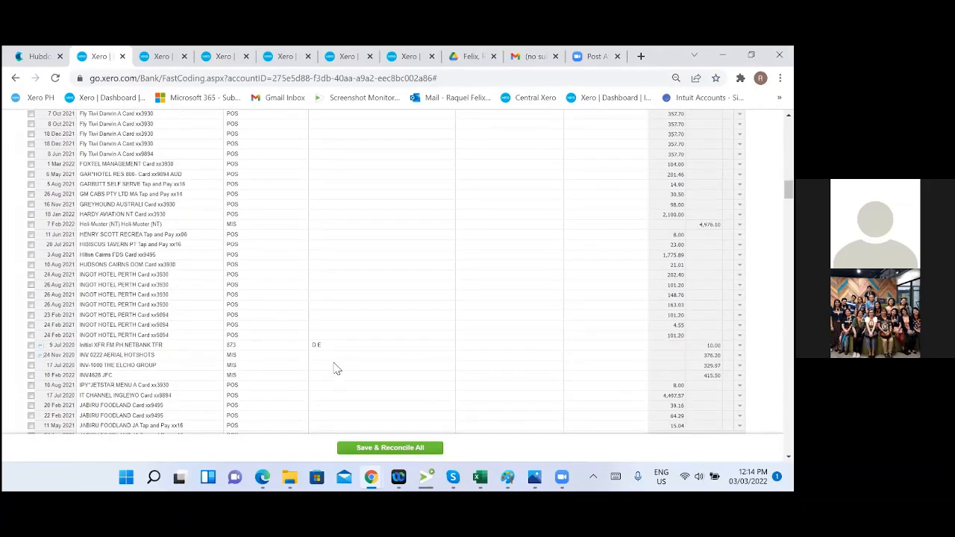
pyautogui.scroll(-2, 334, 368)
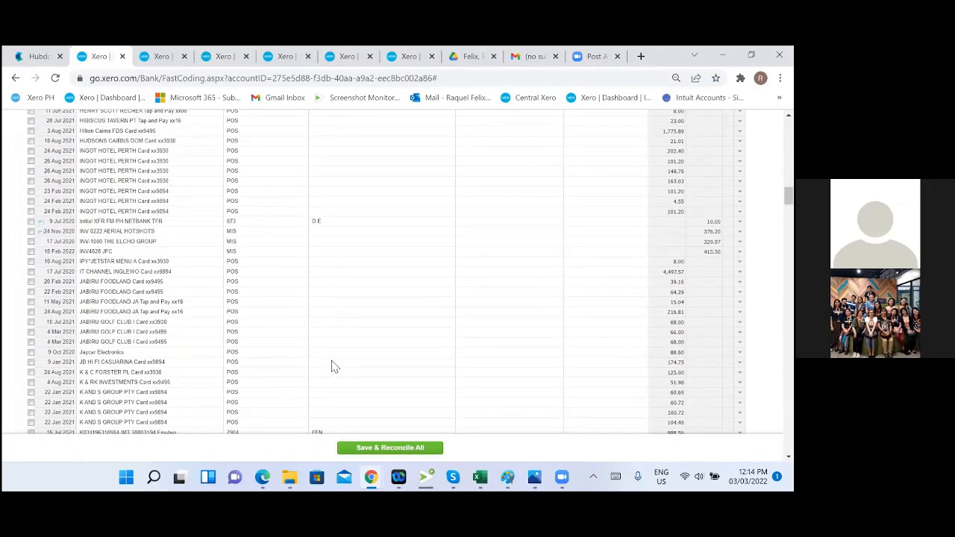
pyautogui.scroll(-2, 334, 366)
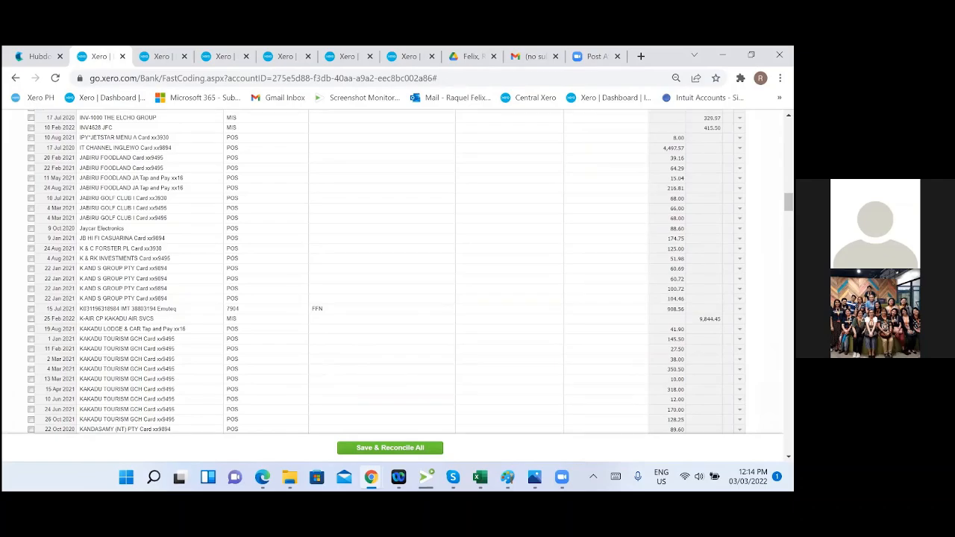
pyautogui.scroll(15, 395, 269)
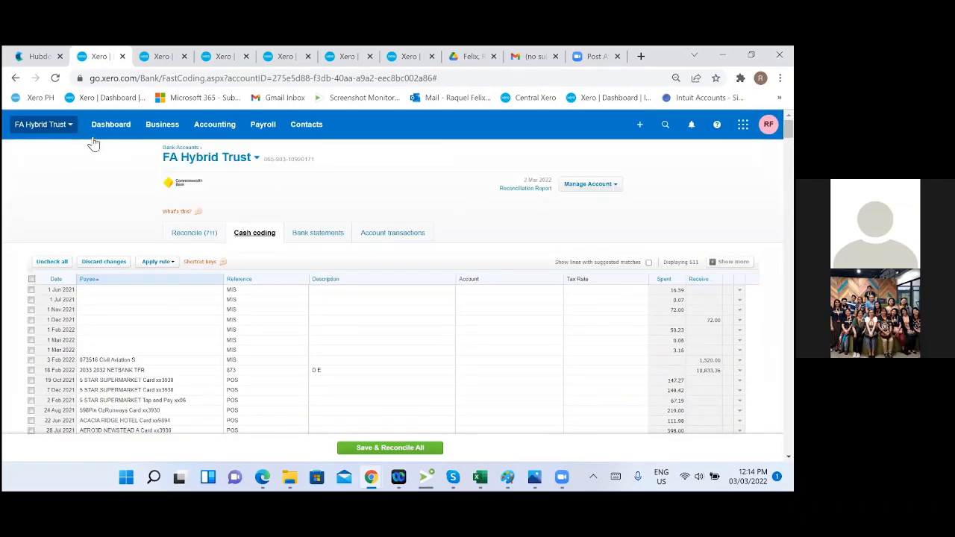
# Step: View the list of organisations available to switch to, and close it while staying in FA Hybrid Trust
pyautogui.click(61, 133)
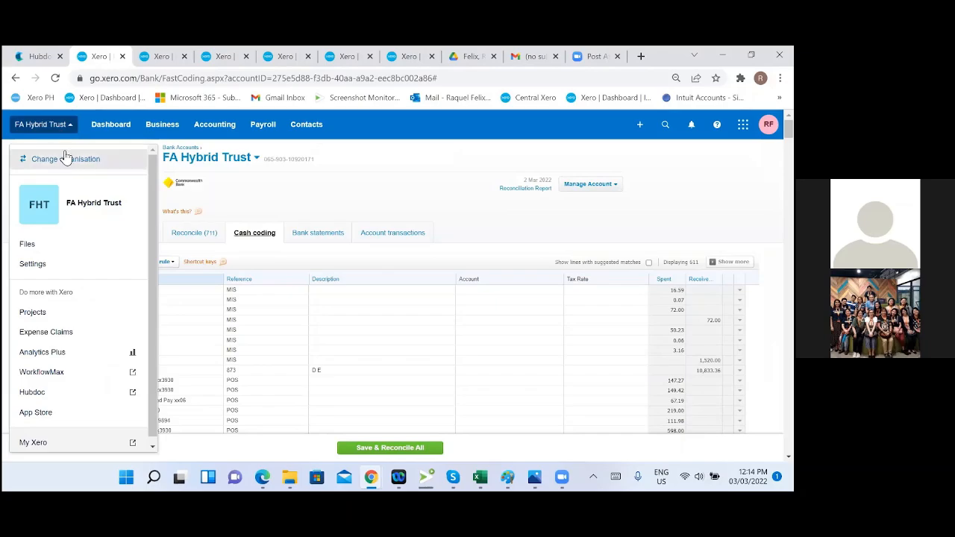
pyautogui.click(65, 159)
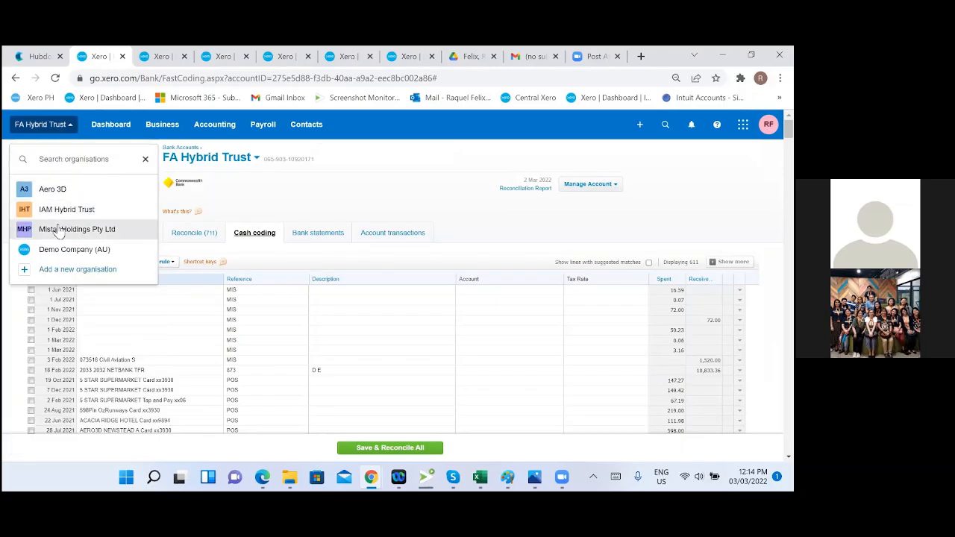
pyautogui.click(410, 166)
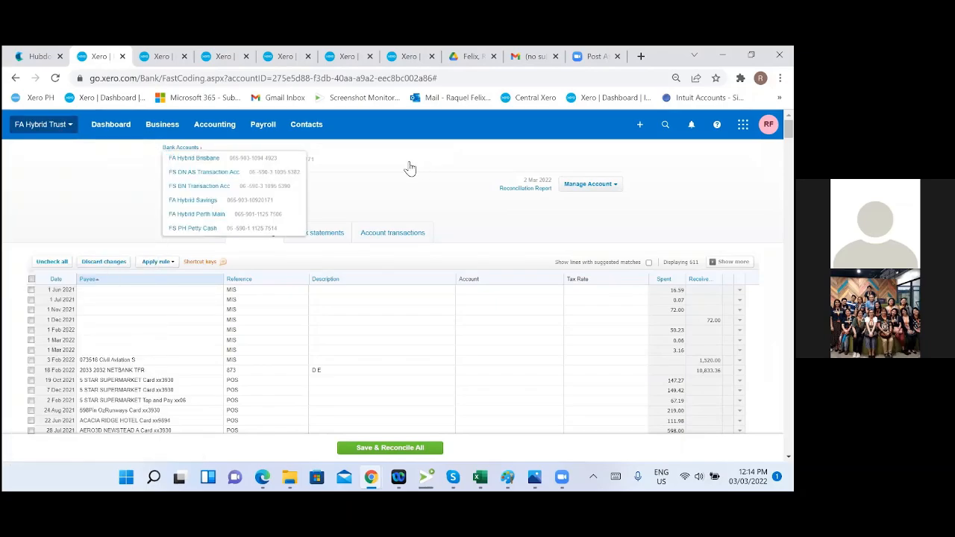
pyautogui.click(418, 163)
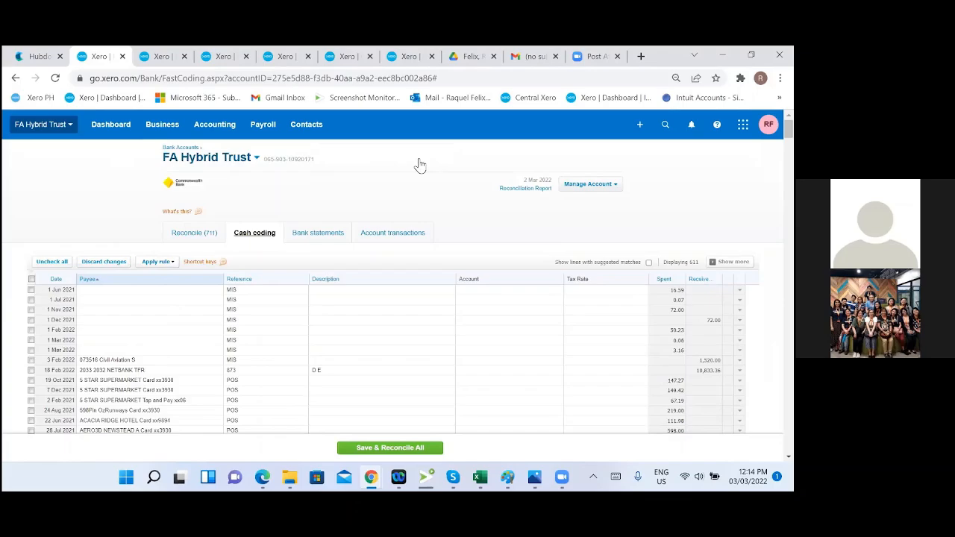
# Step: Examine the cash coding lines again from the first payees down to the INGOT HOTEL PERTH entries
pyautogui.scroll(-3, 367, 380)
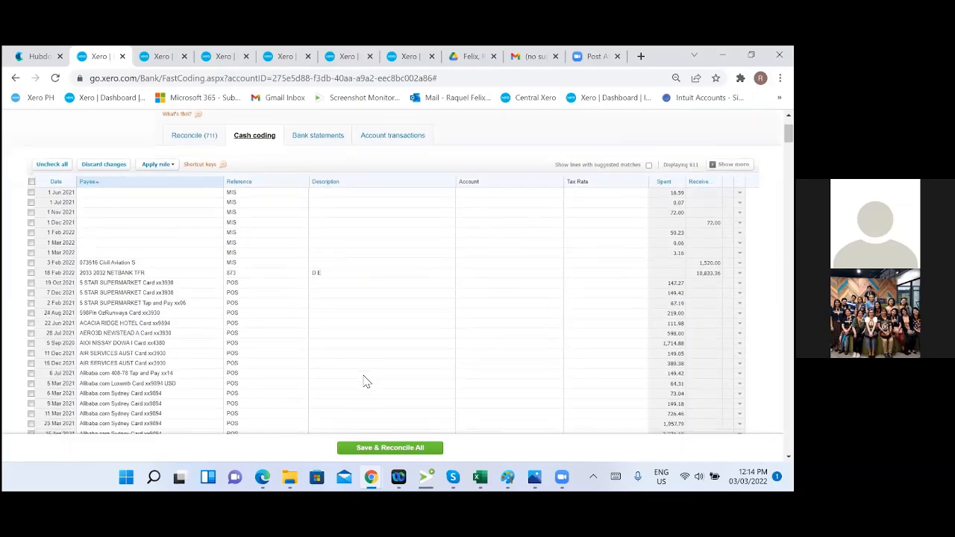
pyautogui.scroll(-8, 365, 375)
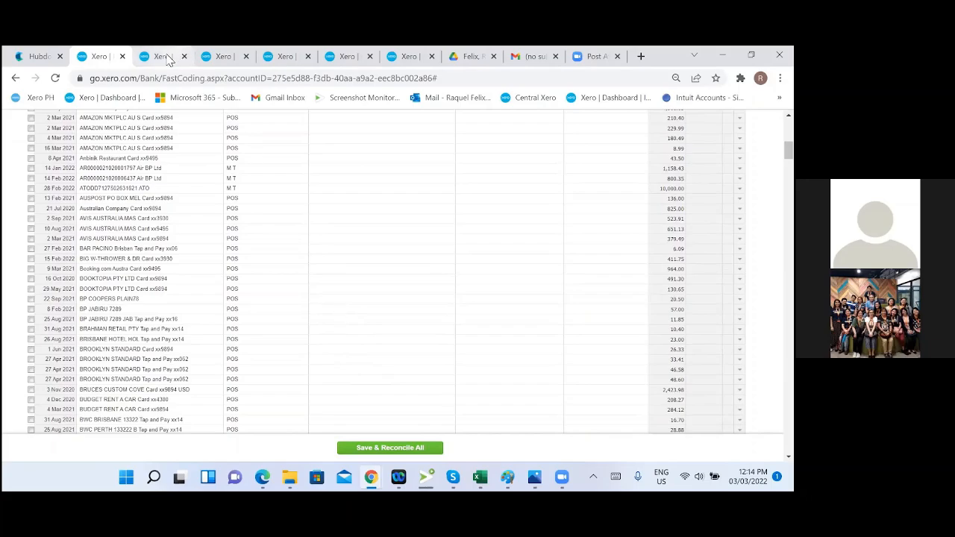
pyautogui.scroll(-4, 245, 324)
pyautogui.scroll(-15, 314, 362)
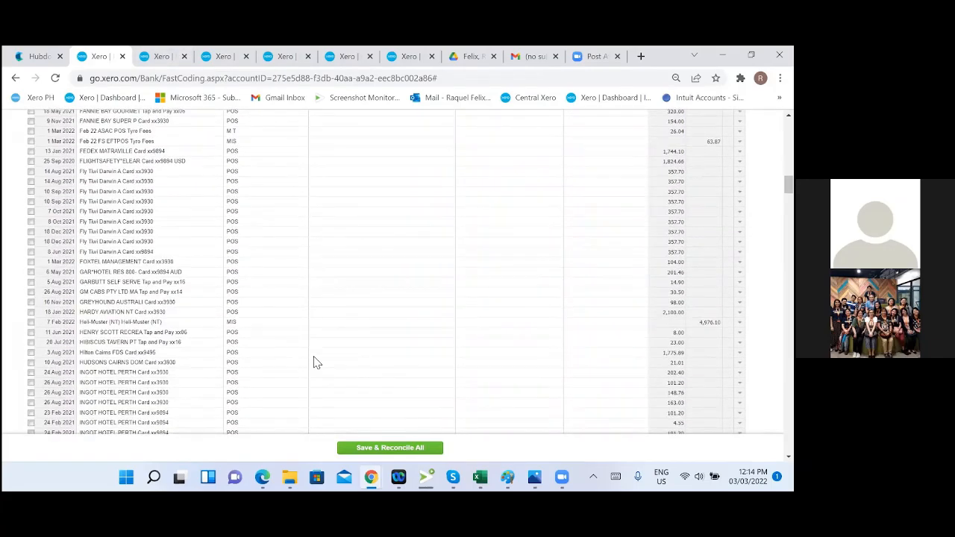
# Step: Select the cash coding lines from MCDONALDS ALICE SP down to the MCDONALDS CAS NORT line of 3 Feb 2022
pyautogui.scroll(-15, 315, 362)
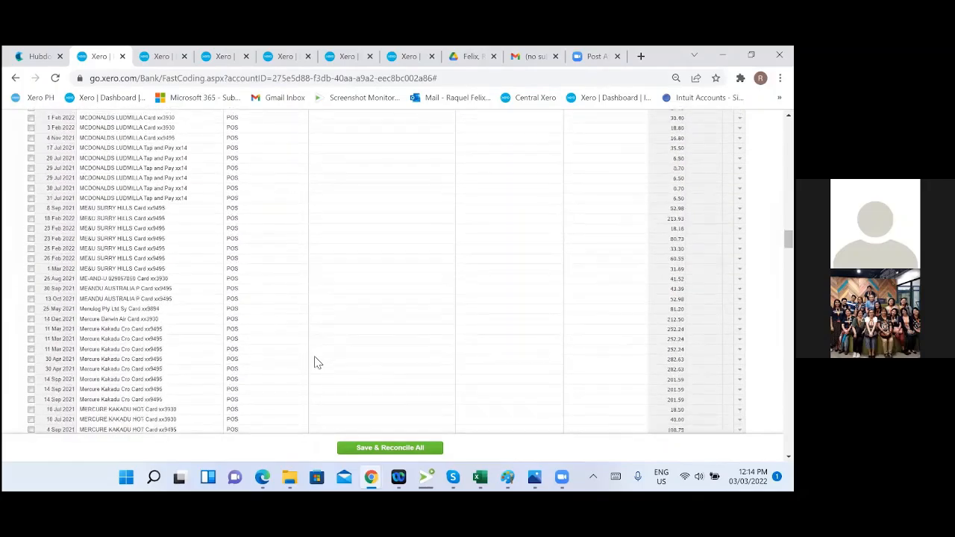
pyautogui.scroll(2, 315, 362)
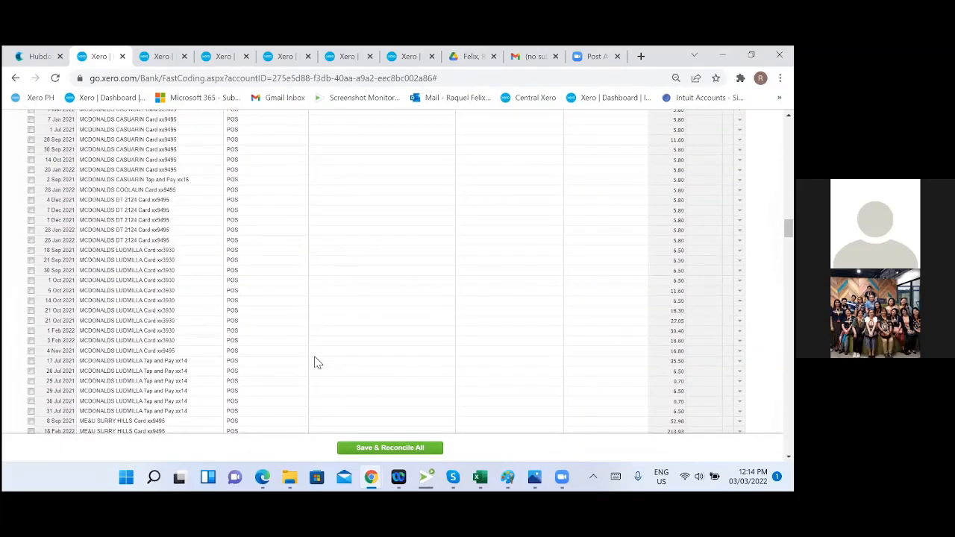
pyautogui.scroll(2, 314, 362)
pyautogui.scroll(1, 63, 261)
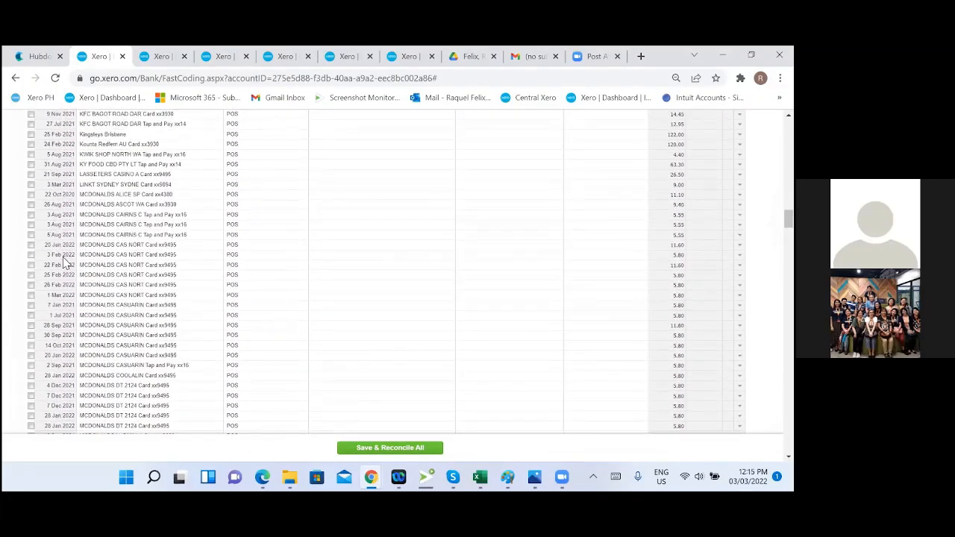
pyautogui.click(31, 195)
pyautogui.click(31, 205)
pyautogui.click(31, 215)
pyautogui.click(30, 225)
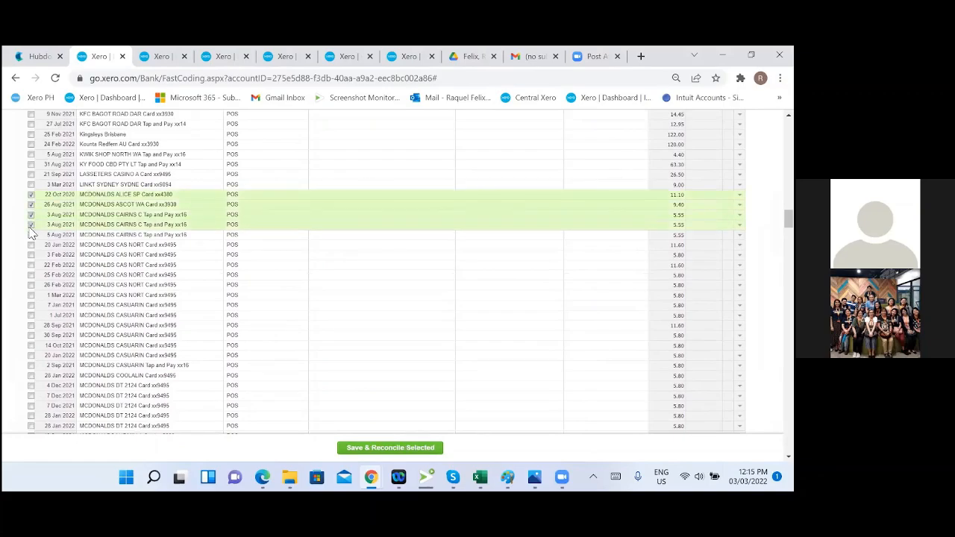
pyautogui.click(31, 234)
pyautogui.click(31, 245)
pyautogui.click(31, 254)
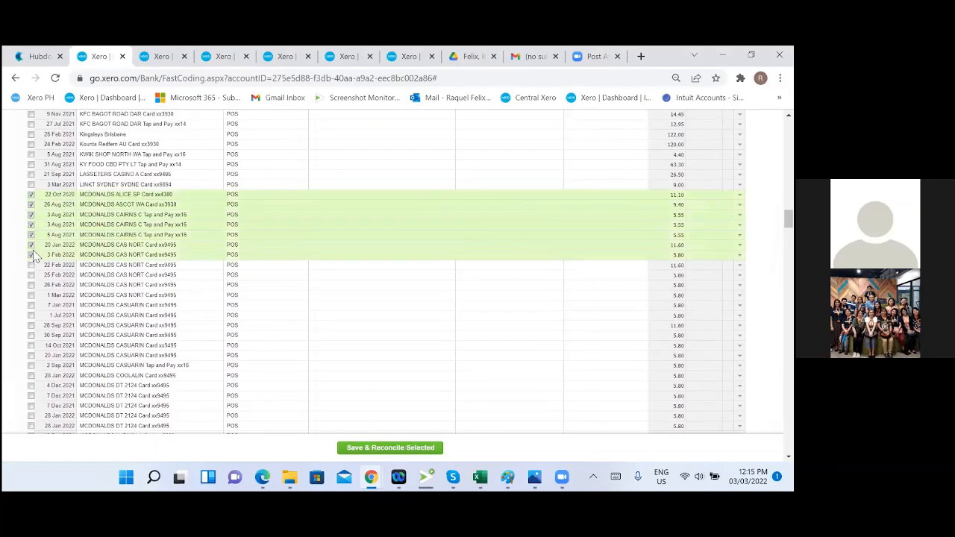
# Step: Add the remaining MCDONALDS CAS NORT lines and the MCDONALDS CASUARIN lines down to 30 Sep 2021 to the selection
pyautogui.scroll(-1, 35, 263)
pyautogui.scroll(-1, 33, 261)
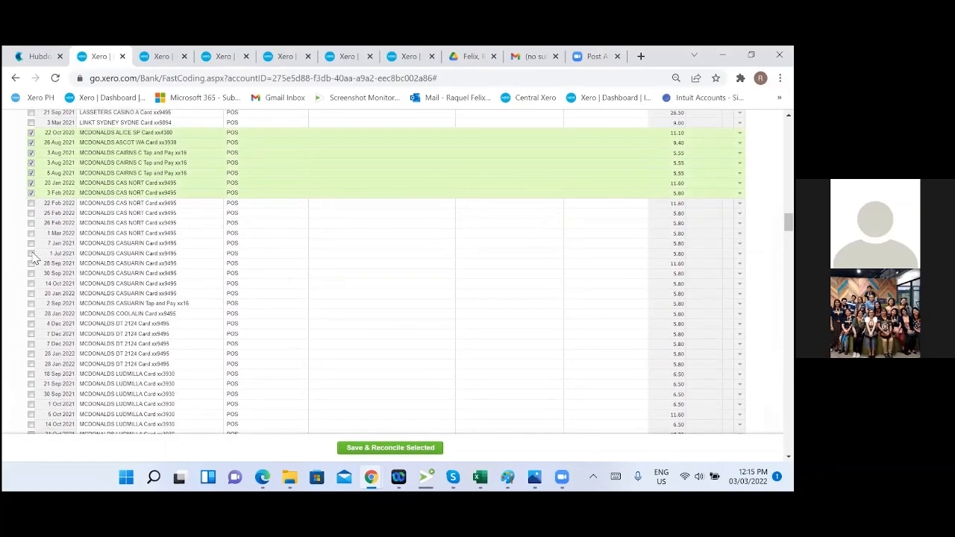
pyautogui.click(30, 203)
pyautogui.click(31, 213)
pyautogui.click(30, 223)
pyautogui.click(30, 233)
pyautogui.click(31, 244)
pyautogui.click(31, 253)
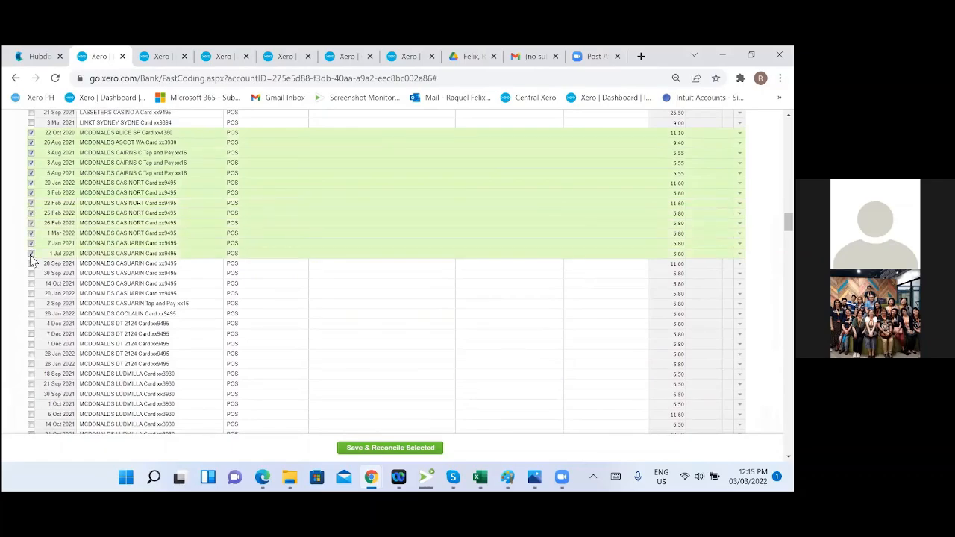
pyautogui.click(31, 254)
pyautogui.click(31, 264)
pyautogui.click(31, 273)
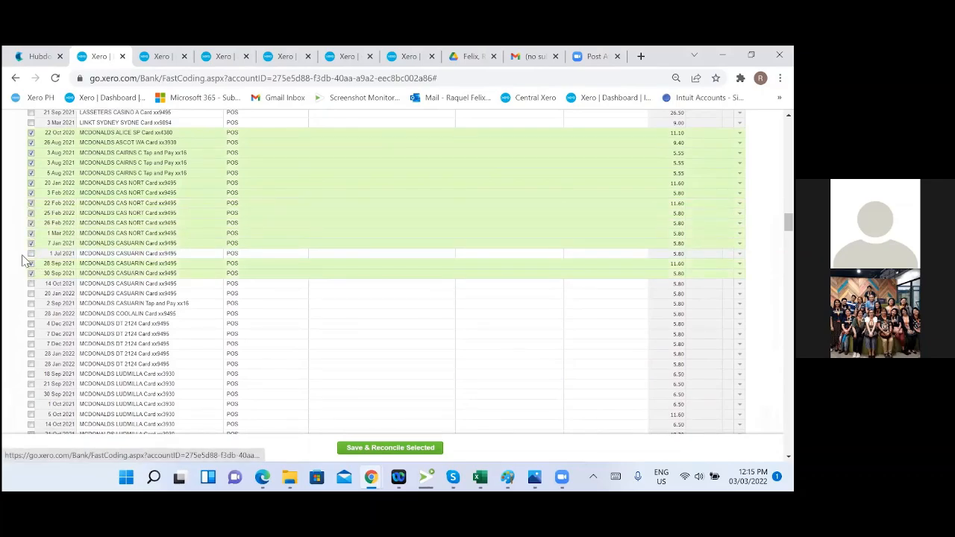
pyautogui.click(30, 254)
# Step: Add the last three MCDONALDS CASUARIN lines, the MCDONALDS COOLALIN line and all MCDONALDS DT 2124 lines to the selection
pyautogui.scroll(-2, 30, 263)
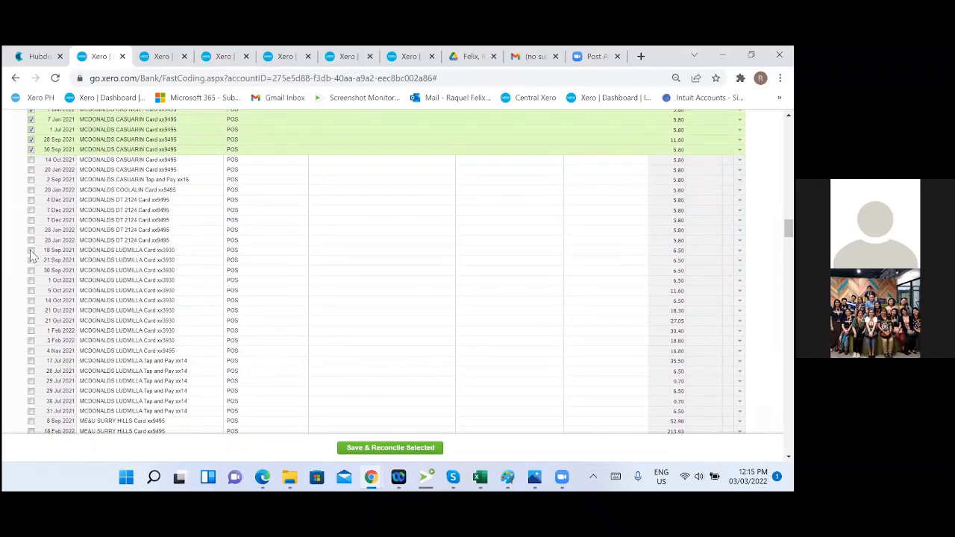
pyautogui.click(31, 160)
pyautogui.click(30, 169)
pyautogui.click(30, 180)
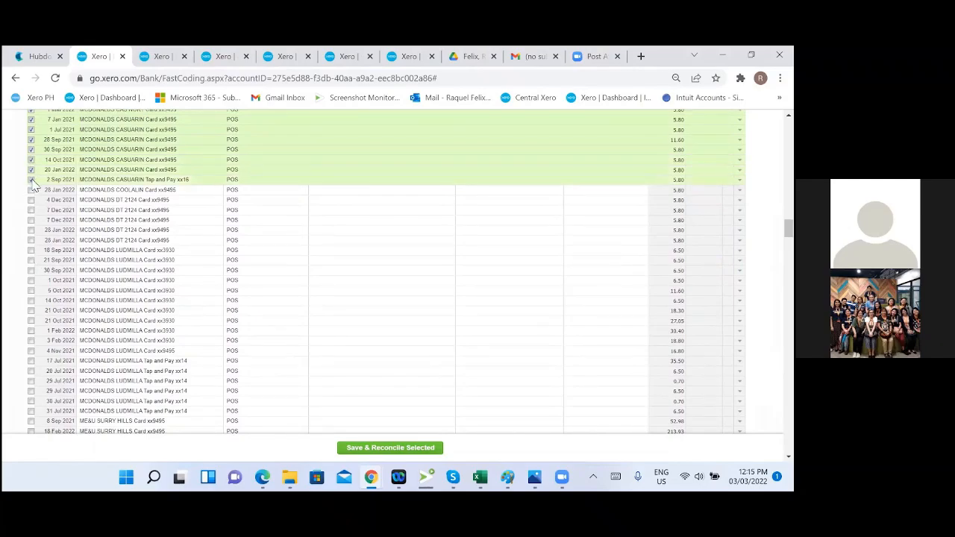
pyautogui.click(30, 190)
pyautogui.click(31, 200)
pyautogui.click(31, 210)
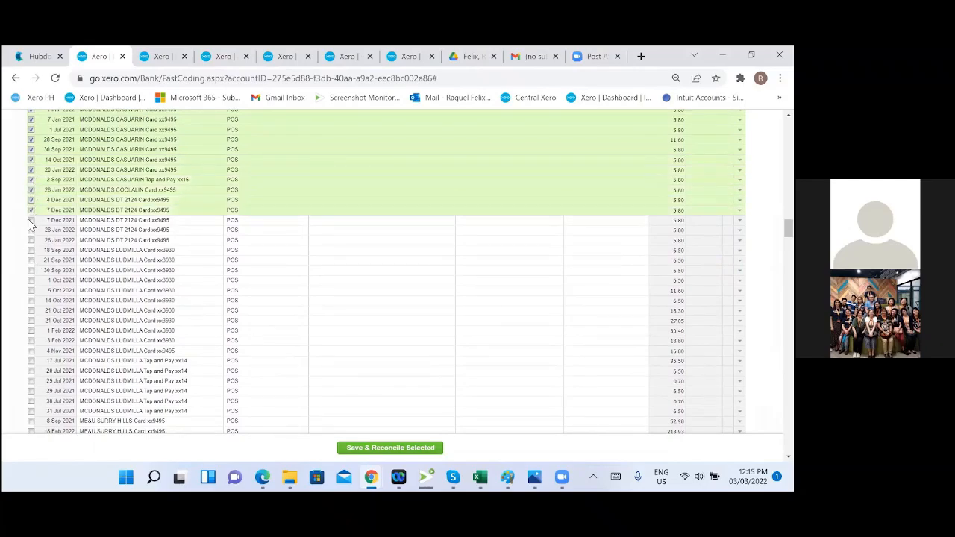
pyautogui.click(31, 221)
pyautogui.click(31, 230)
pyautogui.click(31, 241)
# Step: Add the MCDONALDS LUDMILLA Card xx3930 lines from 18 Sep 2021 through the 18.30 line of 21 Oct 2021 to the selection
pyautogui.click(31, 250)
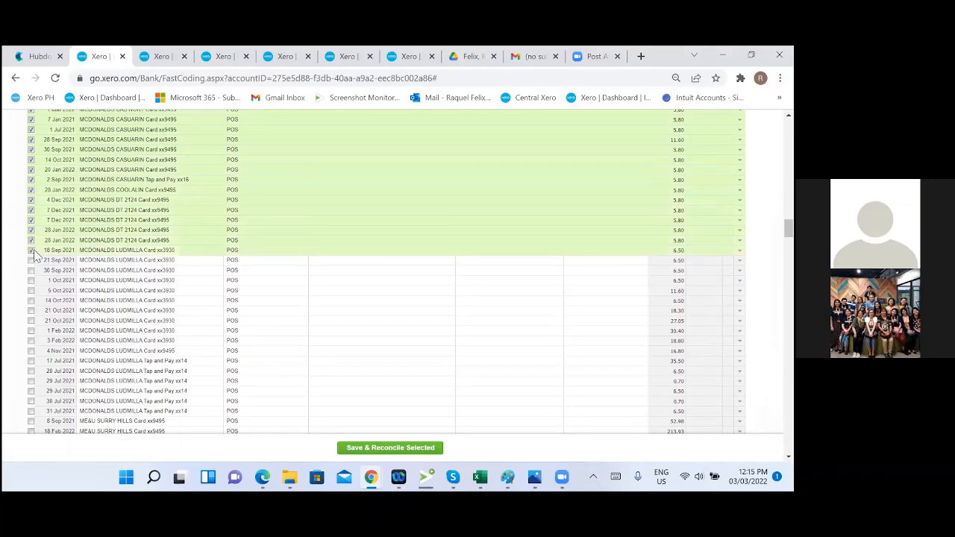
pyautogui.click(31, 251)
pyautogui.click(30, 261)
pyautogui.scroll(-3, 41, 269)
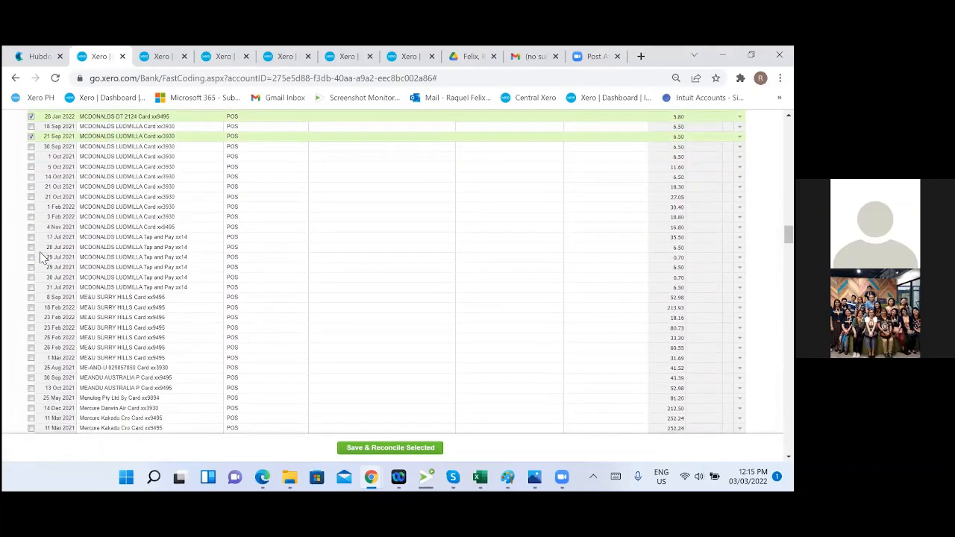
pyautogui.click(31, 126)
pyautogui.click(31, 146)
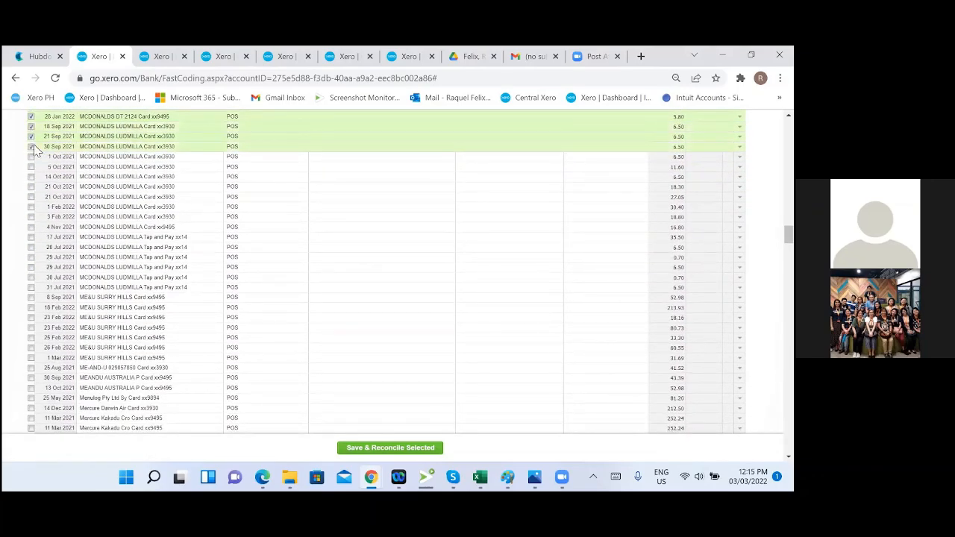
pyautogui.click(31, 157)
pyautogui.click(31, 167)
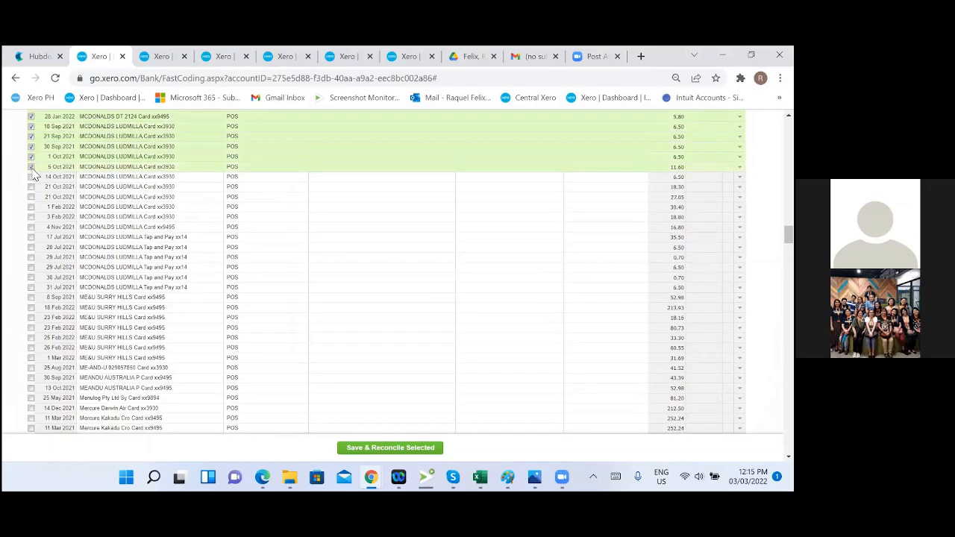
pyautogui.click(31, 177)
pyautogui.click(30, 187)
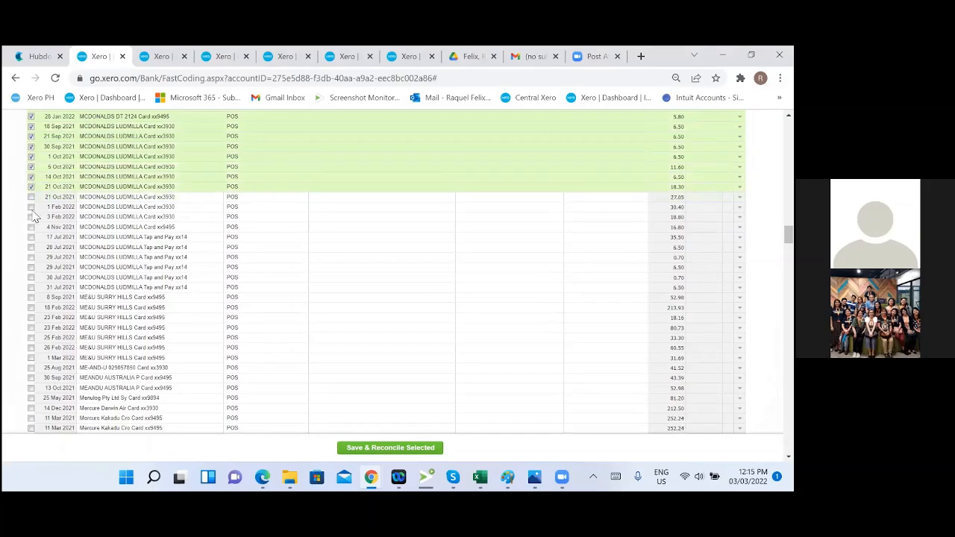
# Step: Add all remaining MCDONALDS LUDMILLA card and Tap and Pay lines, including the 27.05 line of 21 Oct 2021, to the selection
pyautogui.click(31, 206)
pyautogui.click(31, 216)
pyautogui.click(30, 227)
pyautogui.click(30, 236)
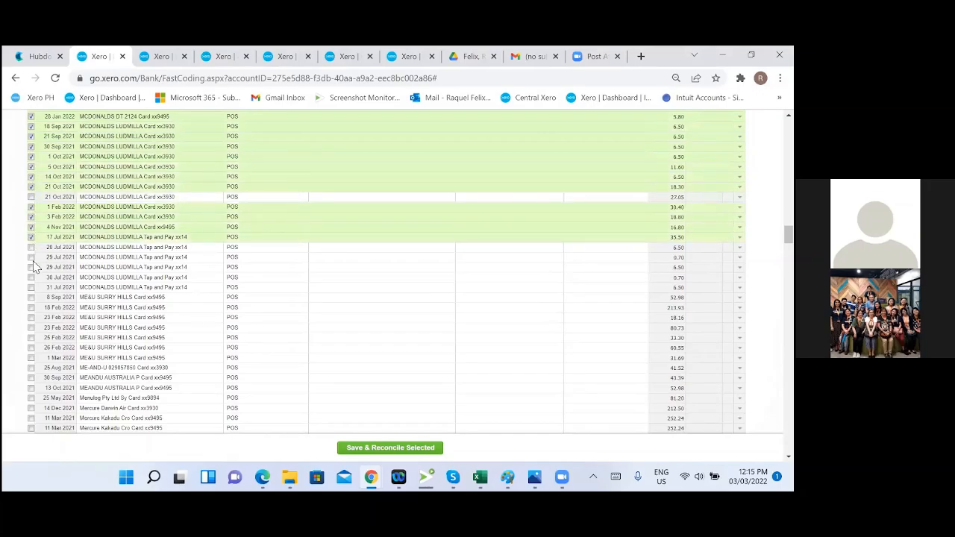
pyautogui.click(31, 288)
pyautogui.click(30, 277)
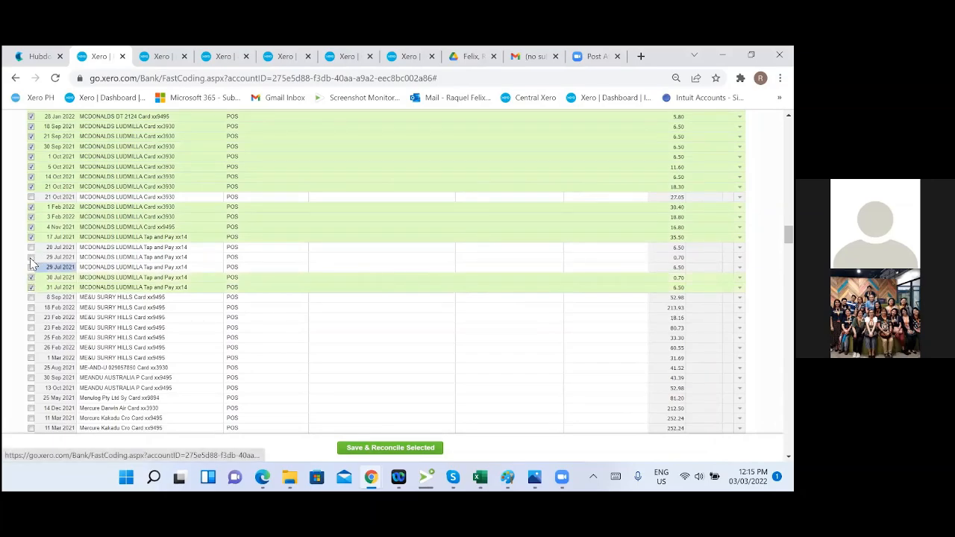
pyautogui.click(31, 257)
pyautogui.click(31, 248)
pyautogui.click(30, 267)
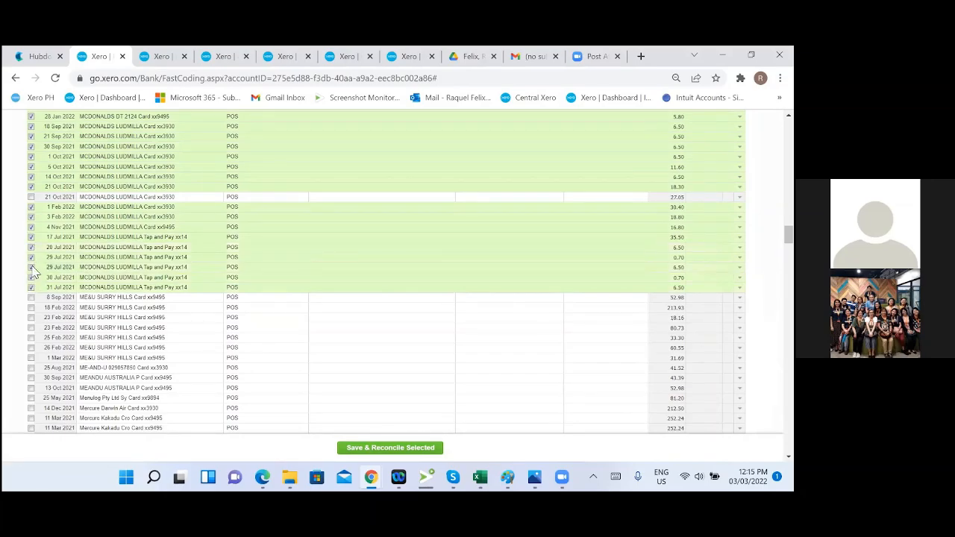
pyautogui.click(30, 197)
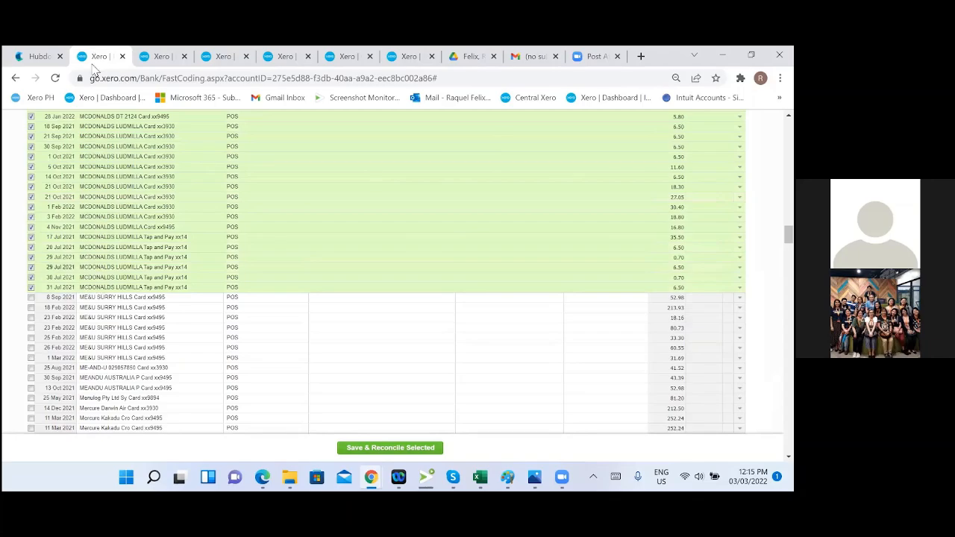
# Step: Search the FA Hybrid Trust bank statement lines for "mcdonald" in place of the COOINDA LODGE search
pyautogui.click(159, 57)
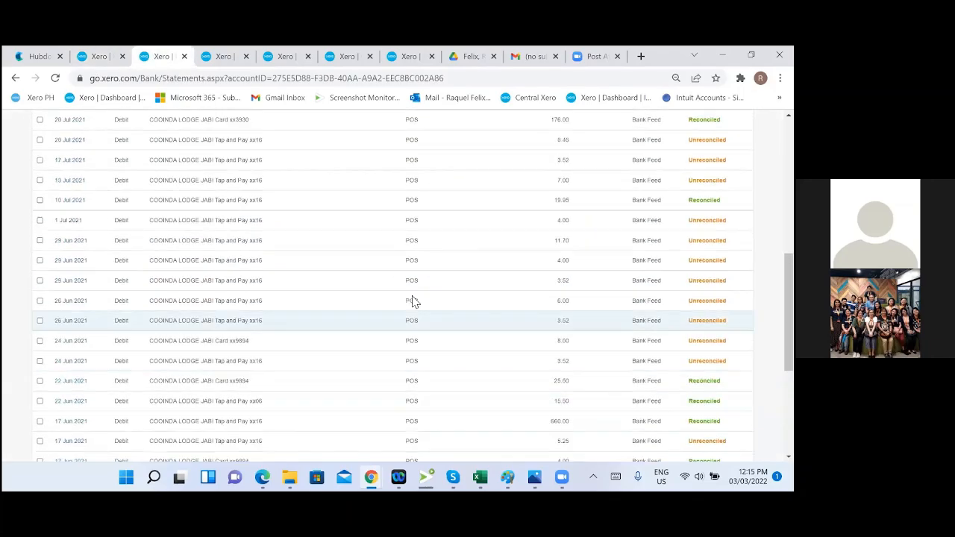
pyautogui.scroll(10, 414, 301)
pyautogui.moveTo(247, 297); pyautogui.dragTo(176, 296)
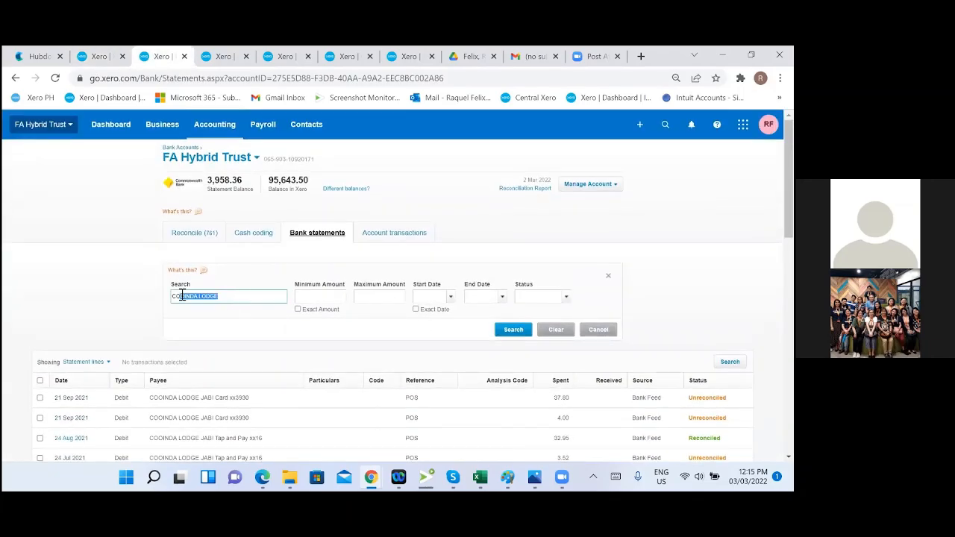
pyautogui.write('mcdonald')
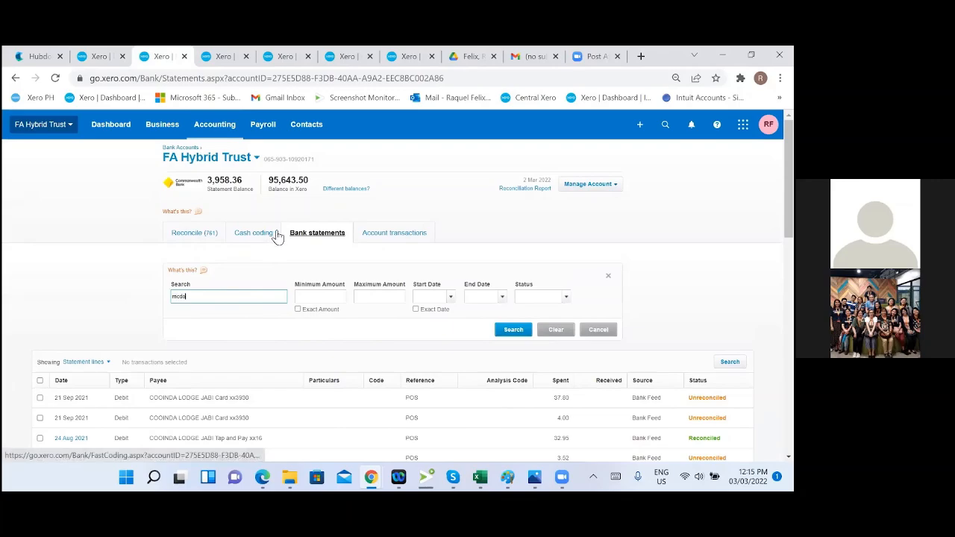
pyautogui.press('Return')
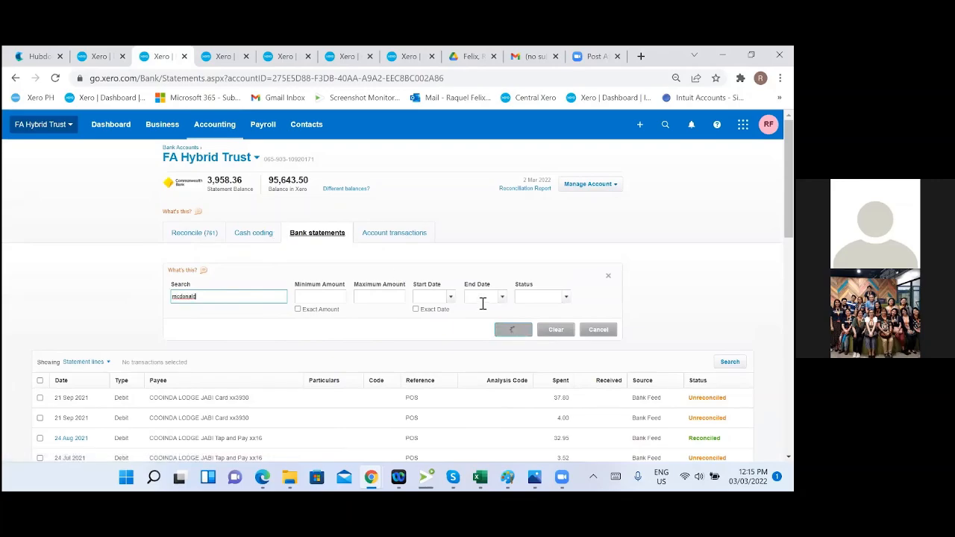
# Step: Search Hubdoc for "mcdonalds", look through the receipts among all documents, and return to the documents under review
pyautogui.click(38, 56)
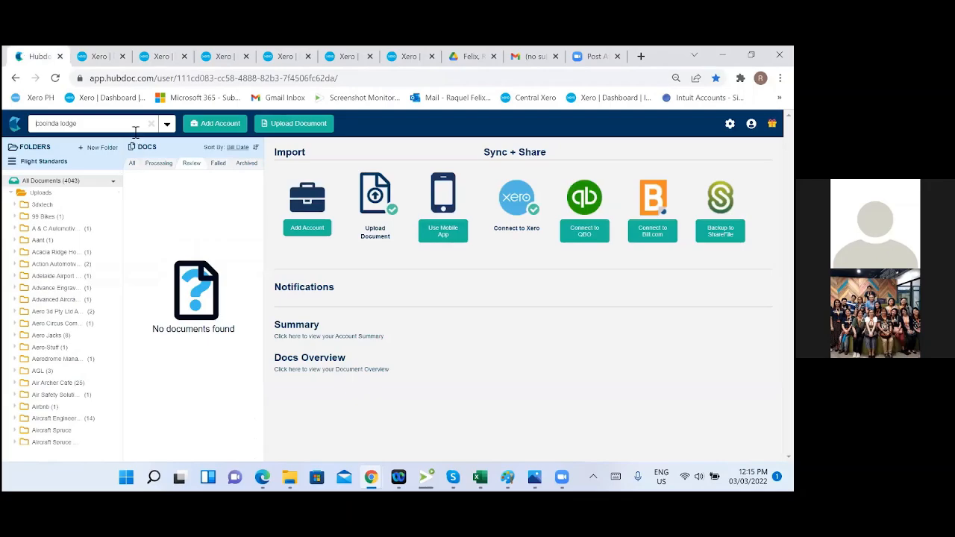
pyautogui.tripleClick(60, 124)
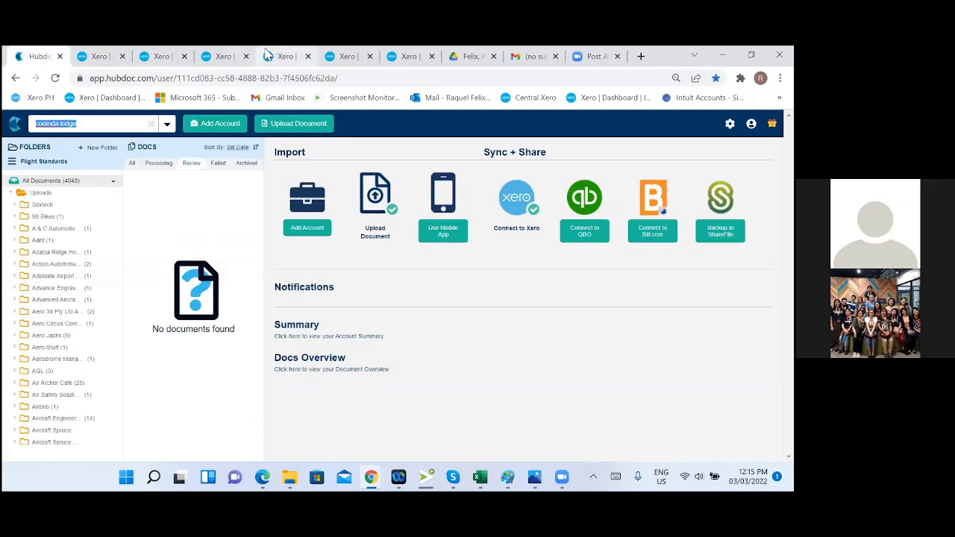
pyautogui.write('mcdonalds')
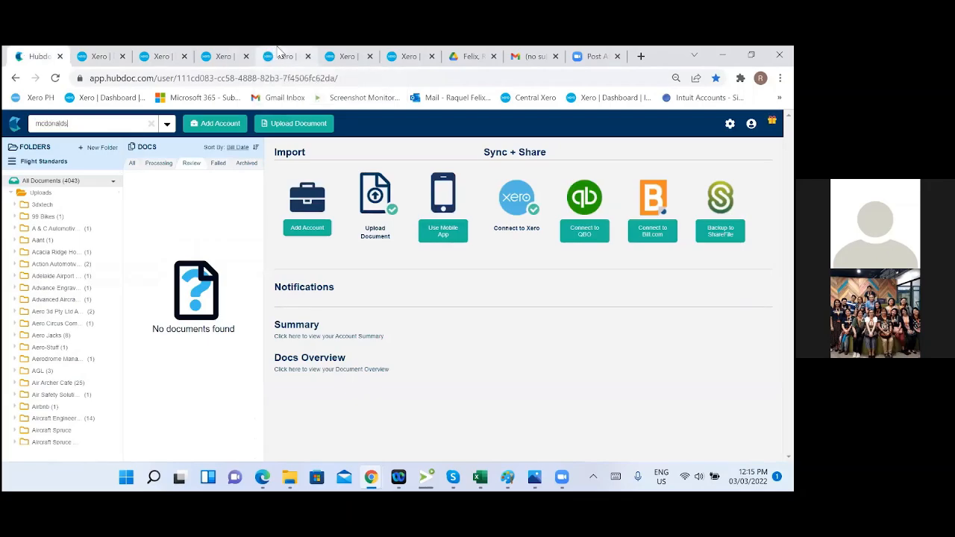
pyautogui.press('Return')
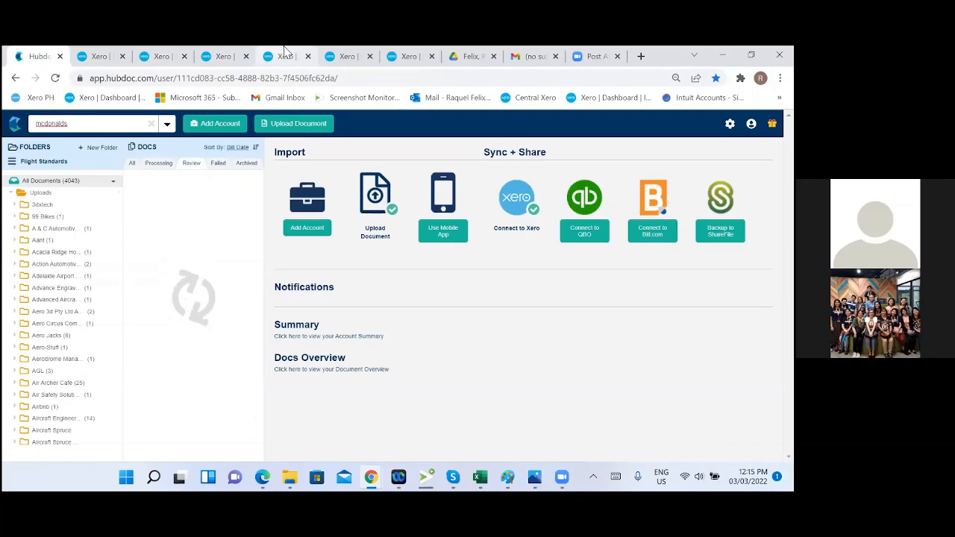
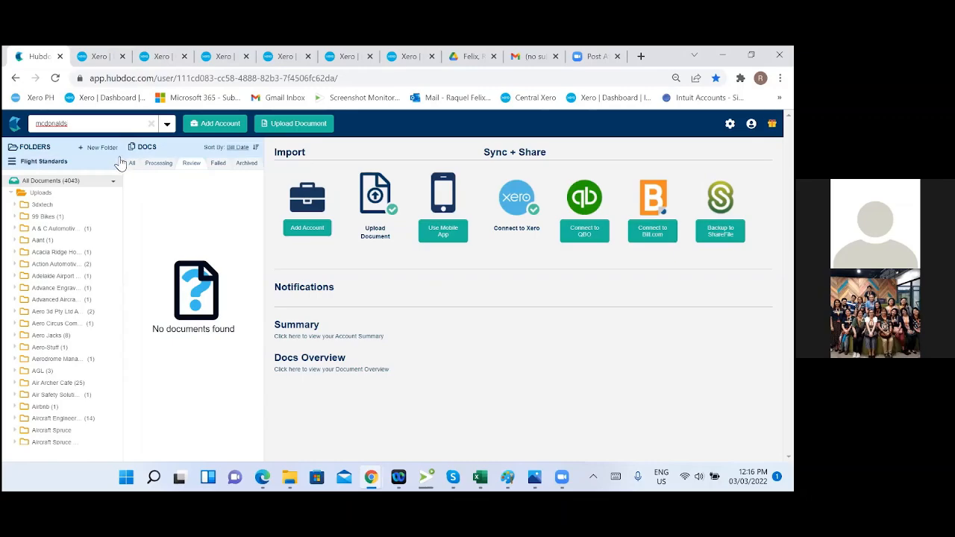
pyautogui.click(133, 163)
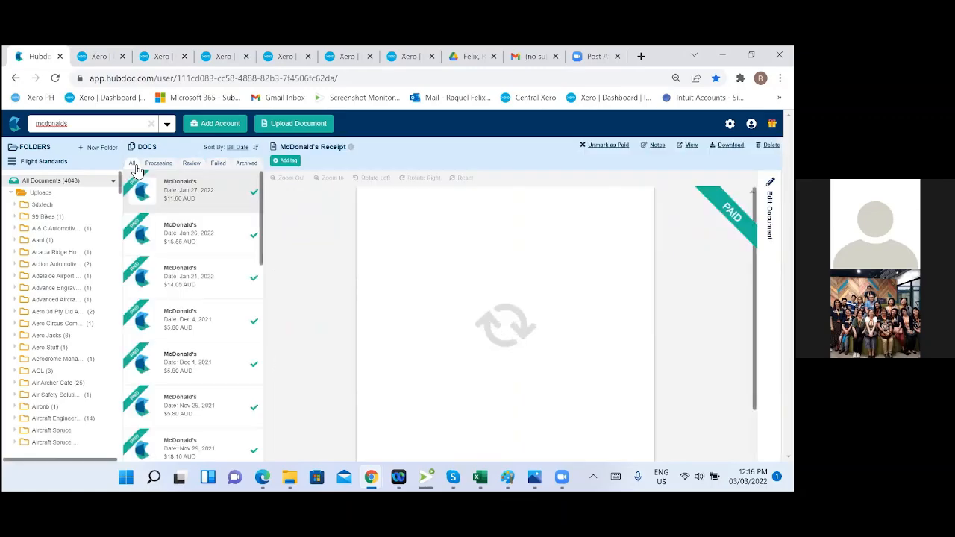
pyautogui.scroll(-10, 230, 304)
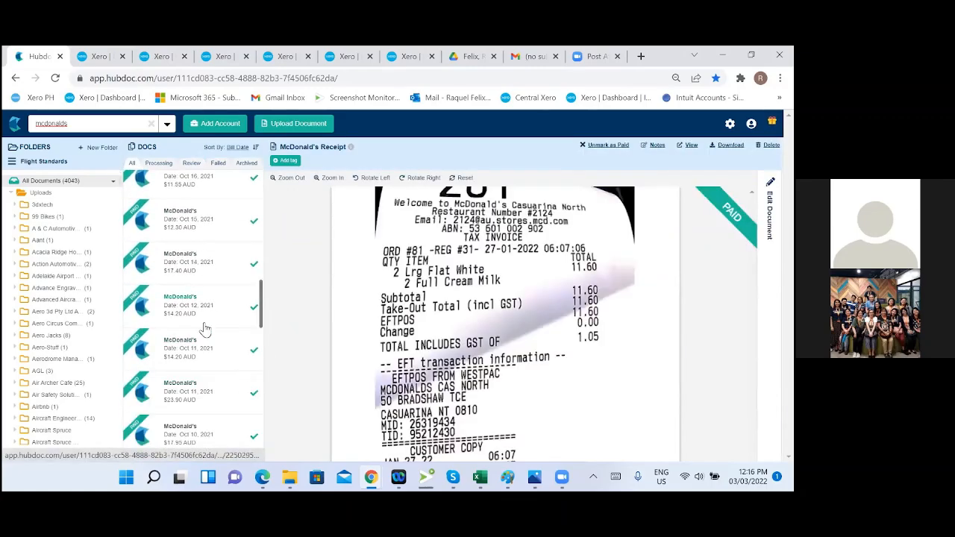
pyautogui.click(193, 164)
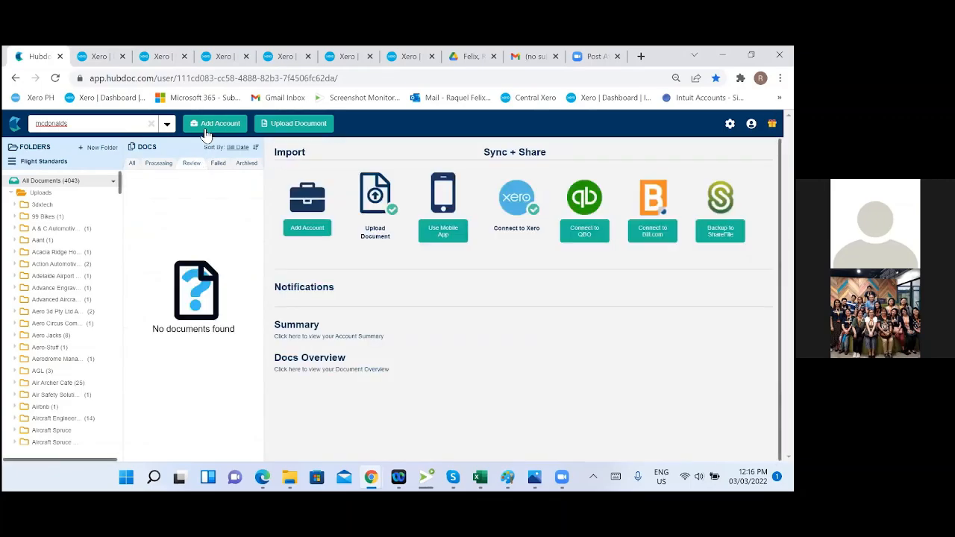
# Step: From the FA Hybrid Trust statement lines, open the reconciled MCDONALDS CAS NORT line of 9 Dec 2021 in a separate tab
pyautogui.click(96, 59)
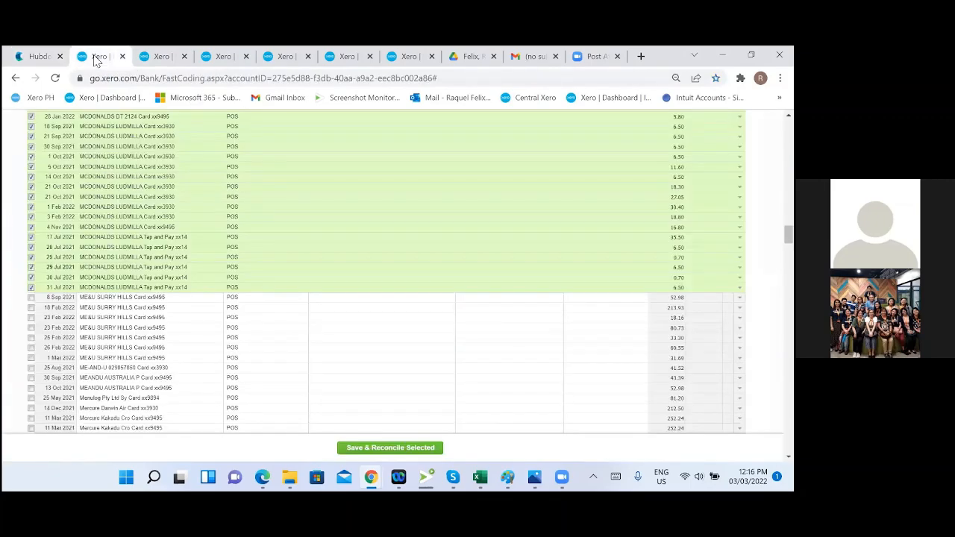
pyautogui.click(160, 57)
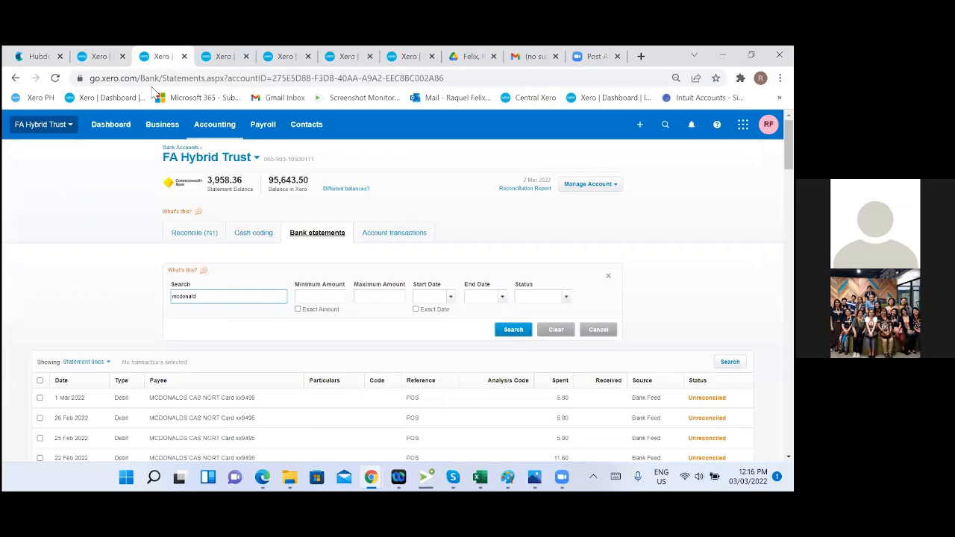
pyautogui.scroll(-2, 212, 299)
pyautogui.scroll(-10, 224, 329)
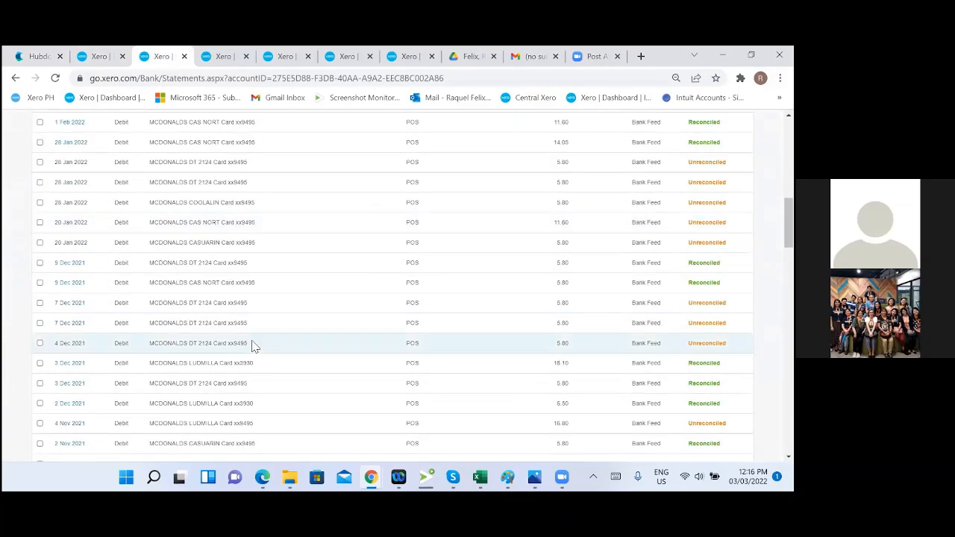
pyautogui.rightClick(72, 288)
pyautogui.click(111, 297)
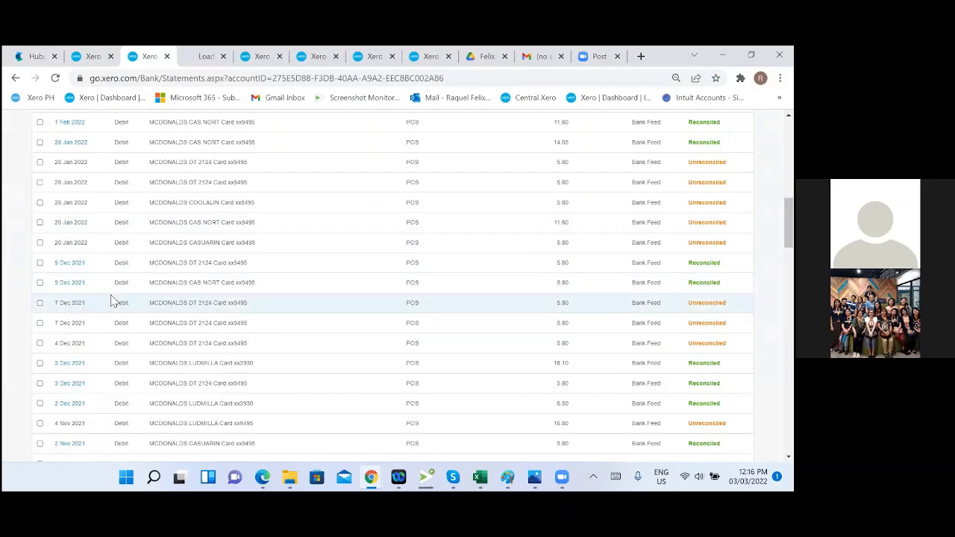
pyautogui.click(205, 59)
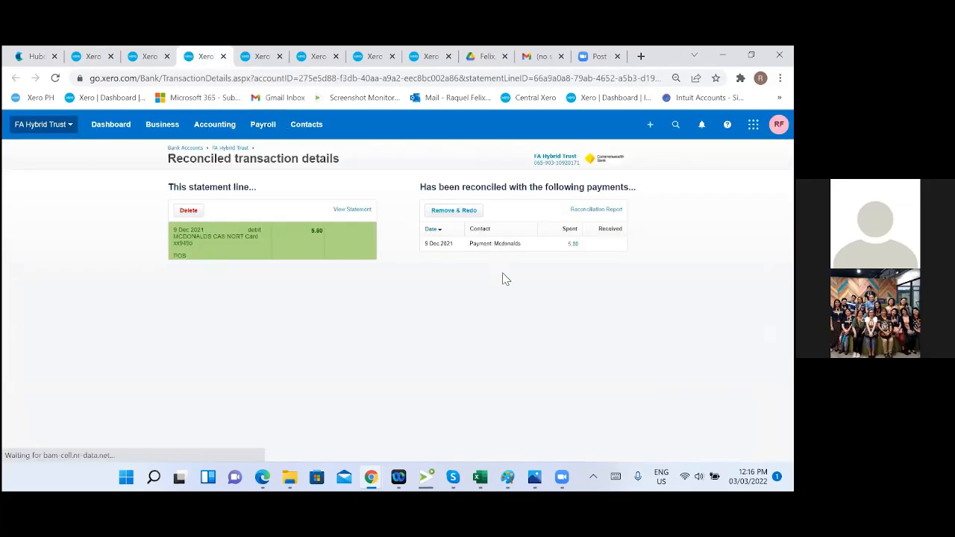
# Step: Open the matched Mcdonalds payment and its linked bill, and check the description, account and tax rate used
pyautogui.click(503, 246)
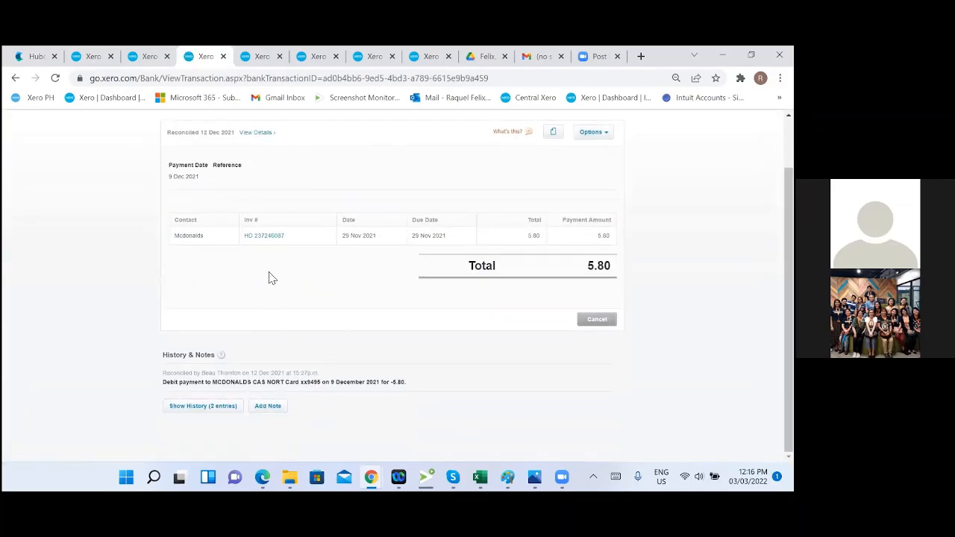
pyautogui.click(275, 237)
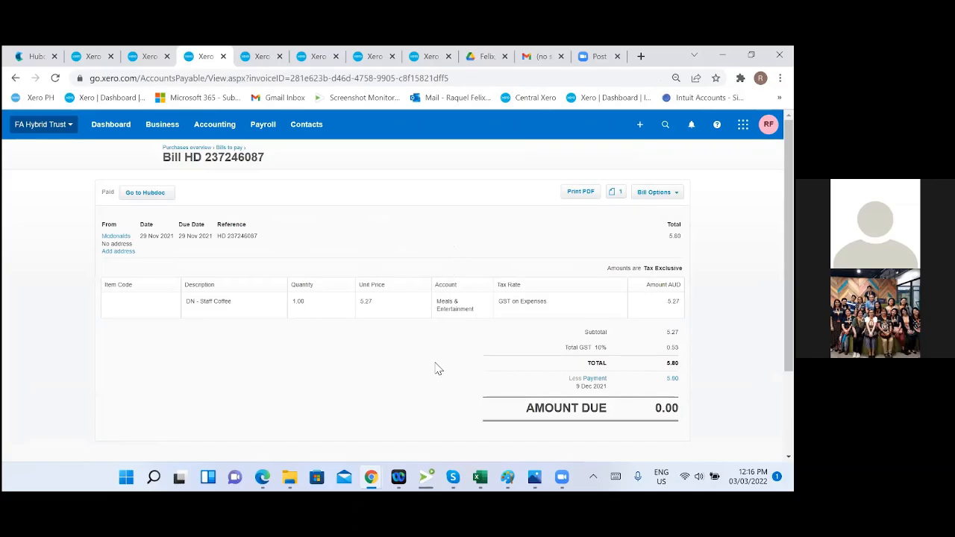
pyautogui.scroll(-3, 191, 331)
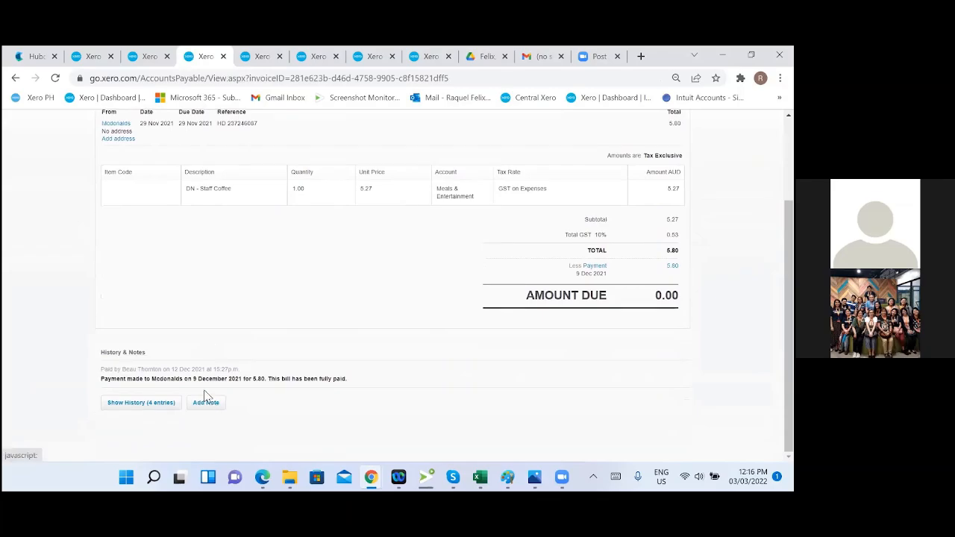
pyautogui.scroll(3, 420, 339)
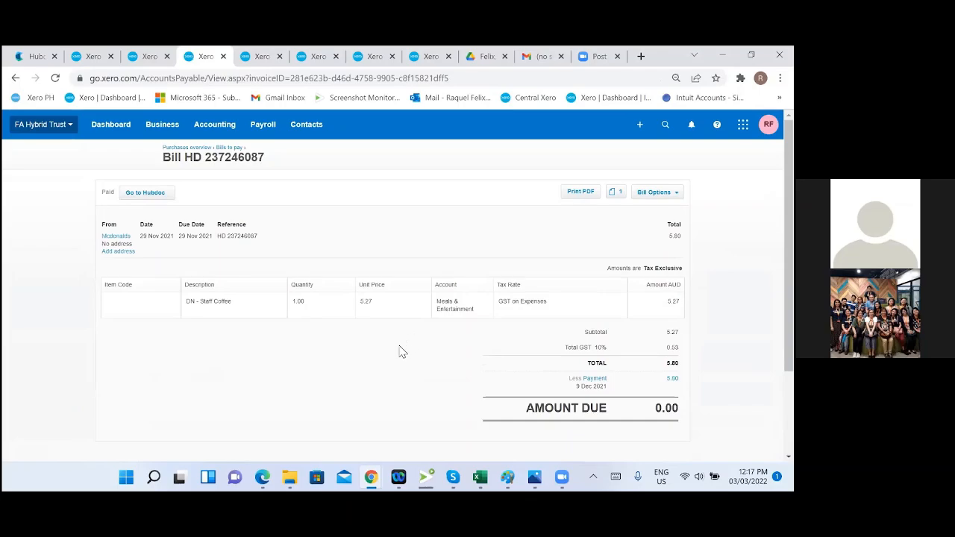
# Step: Back in cash coding, set the account of all selected MCDONALDS lines to 420 - Meals & Entertainment
pyautogui.click(93, 56)
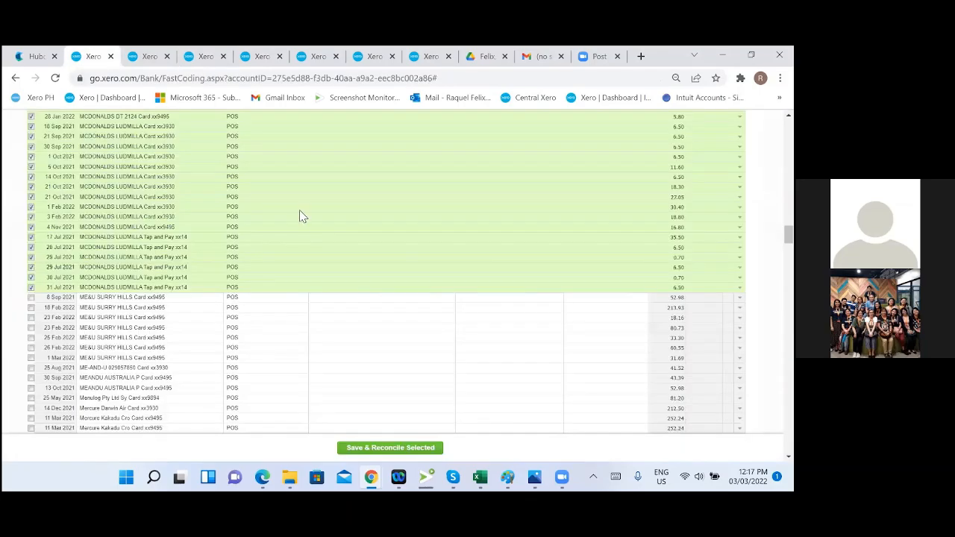
pyautogui.scroll(5, 388, 239)
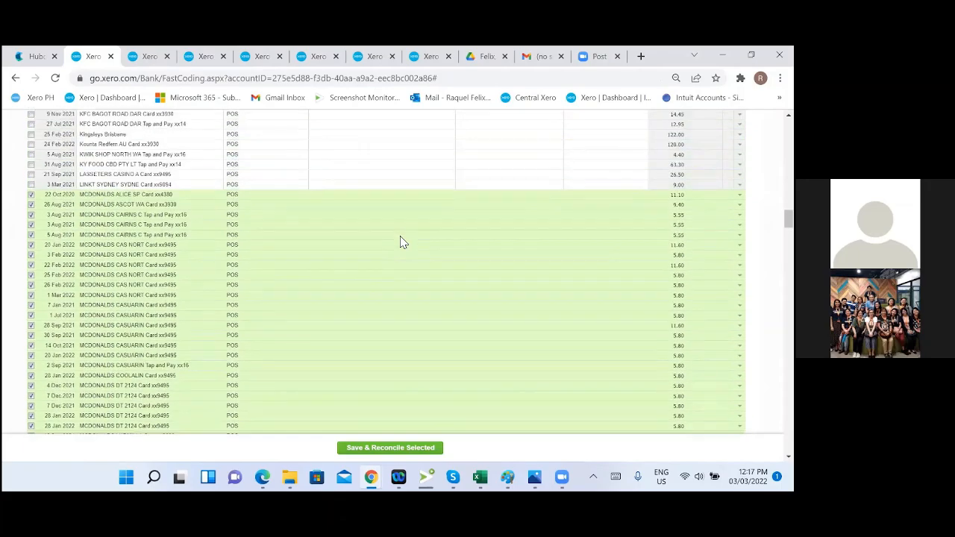
pyautogui.scroll(1, 401, 242)
pyautogui.click(479, 255)
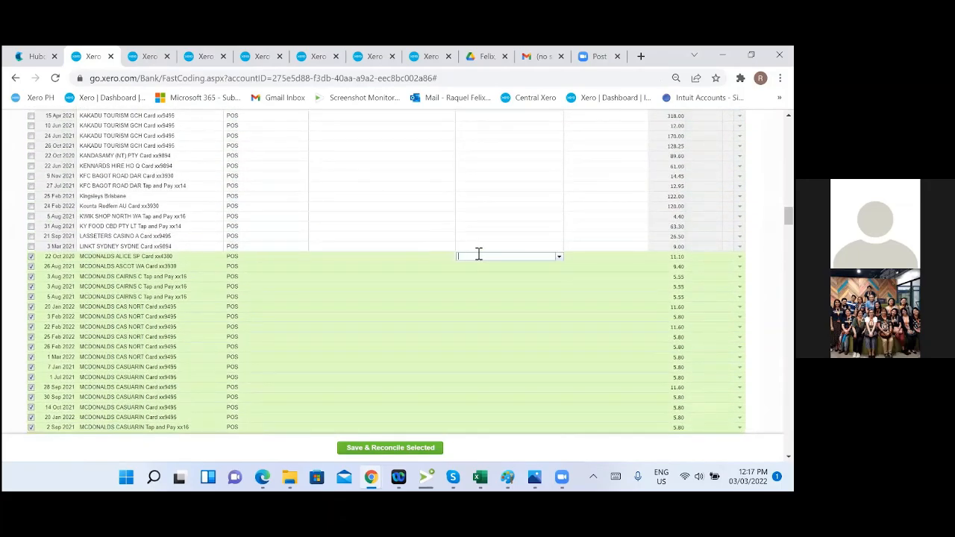
pyautogui.write('meal')
pyautogui.click(482, 267)
# Step: Set the tax rate of all selected MCDONALDS lines to GST on Expenses
pyautogui.click(618, 256)
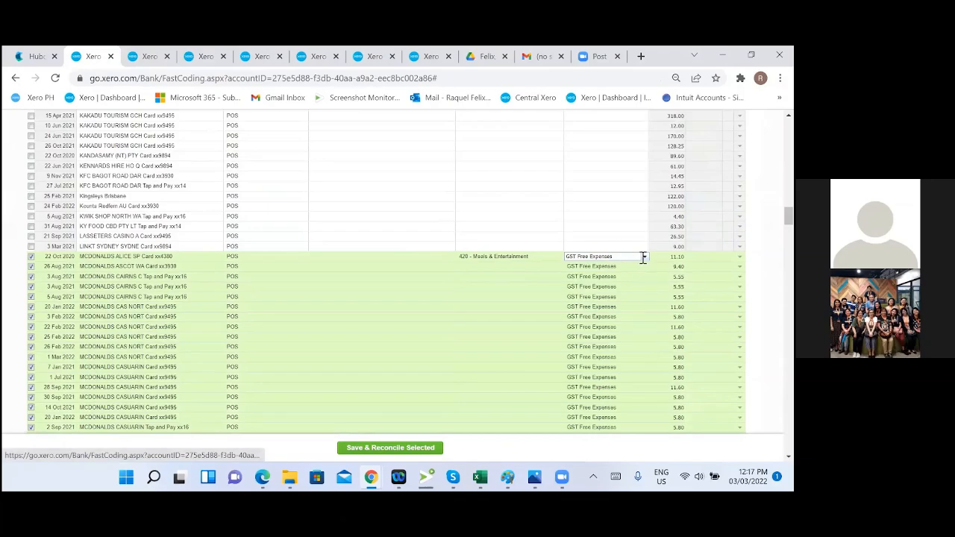
pyautogui.click(645, 257)
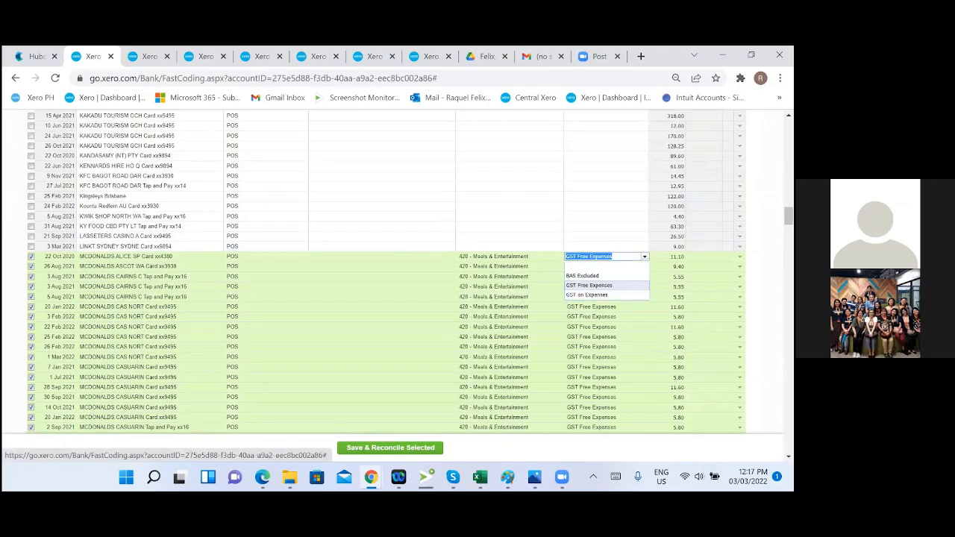
pyautogui.click(600, 298)
pyautogui.click(601, 216)
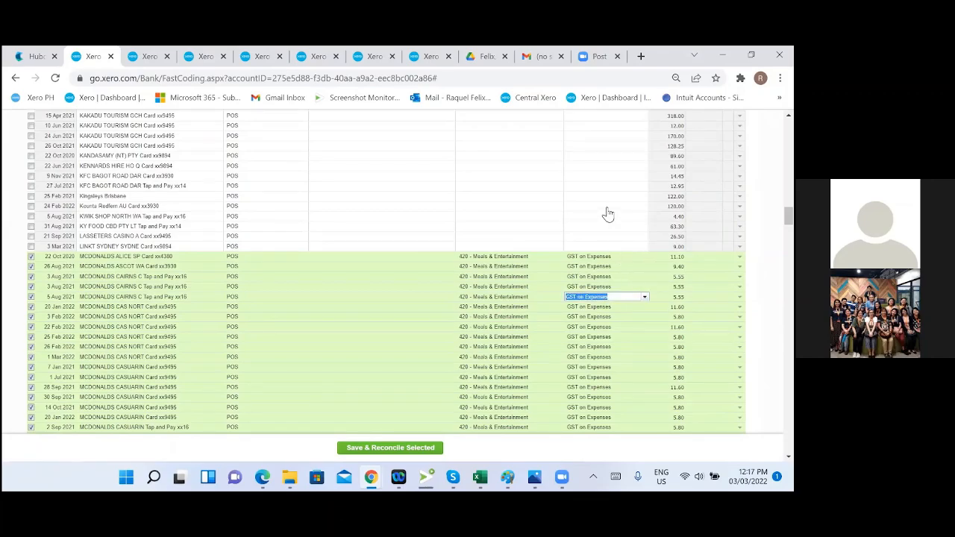
pyautogui.click(608, 207)
# Step: Save and reconcile the selected MCDONALDS lines through the 31 Jul 2021 LUDMILLA line, and dismiss the completion notice
pyautogui.scroll(-20, 608, 206)
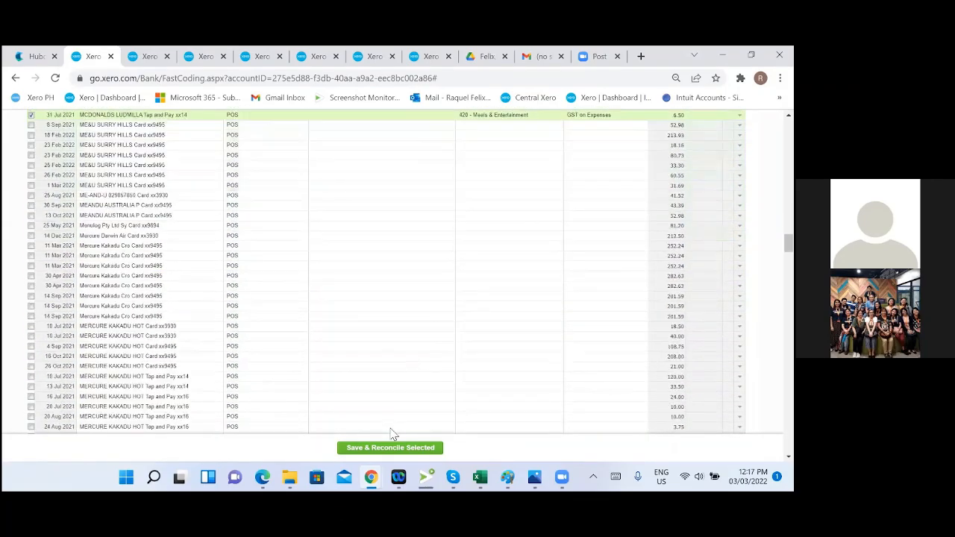
pyautogui.click(391, 448)
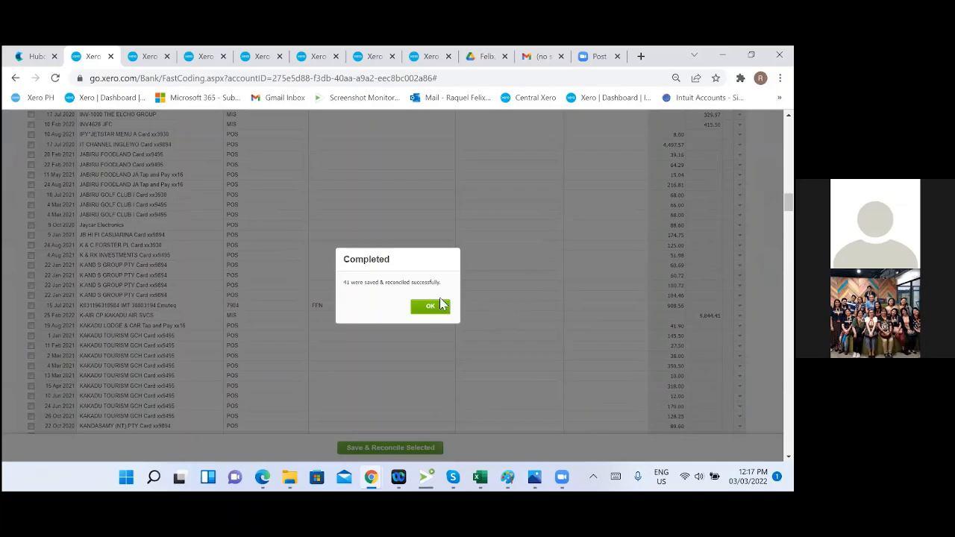
pyautogui.click(433, 306)
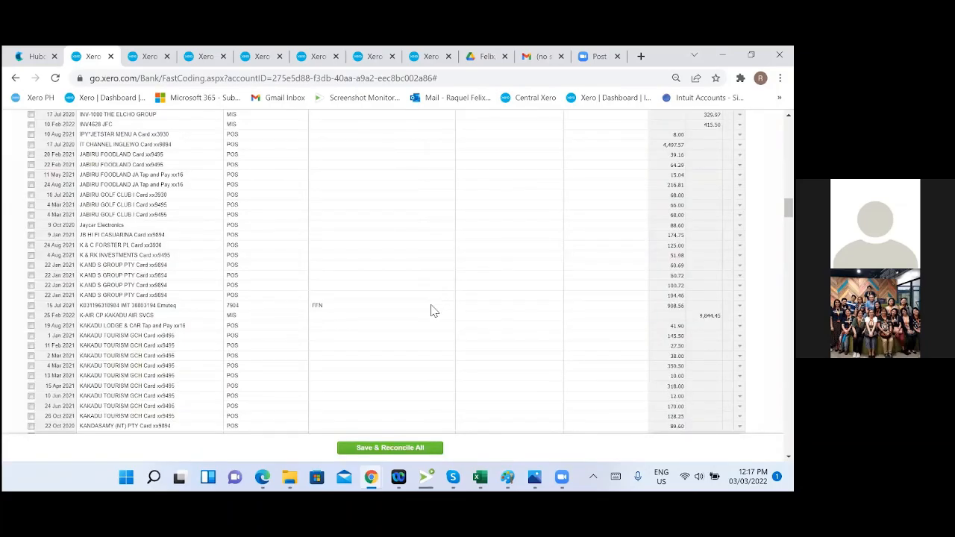
pyautogui.scroll(-15, 430, 310)
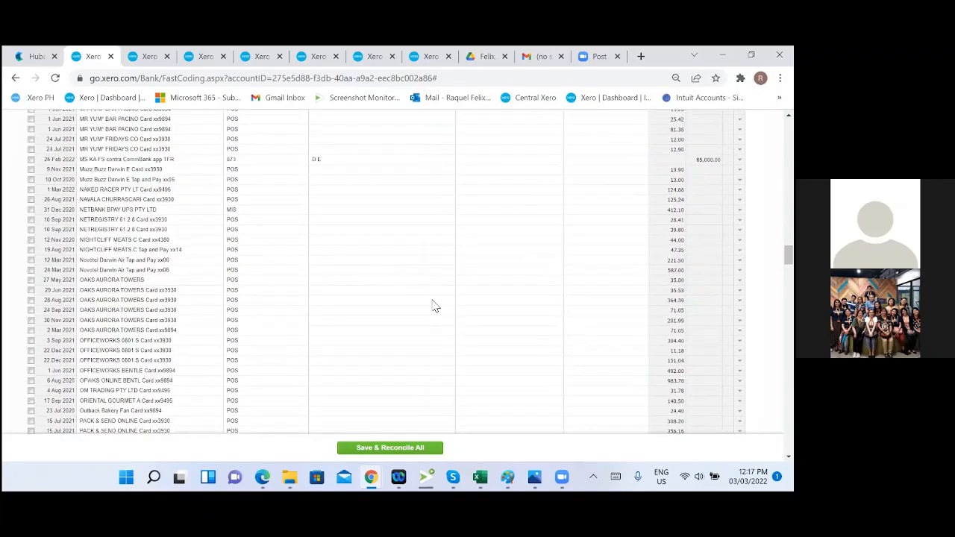
pyautogui.scroll(3, 436, 307)
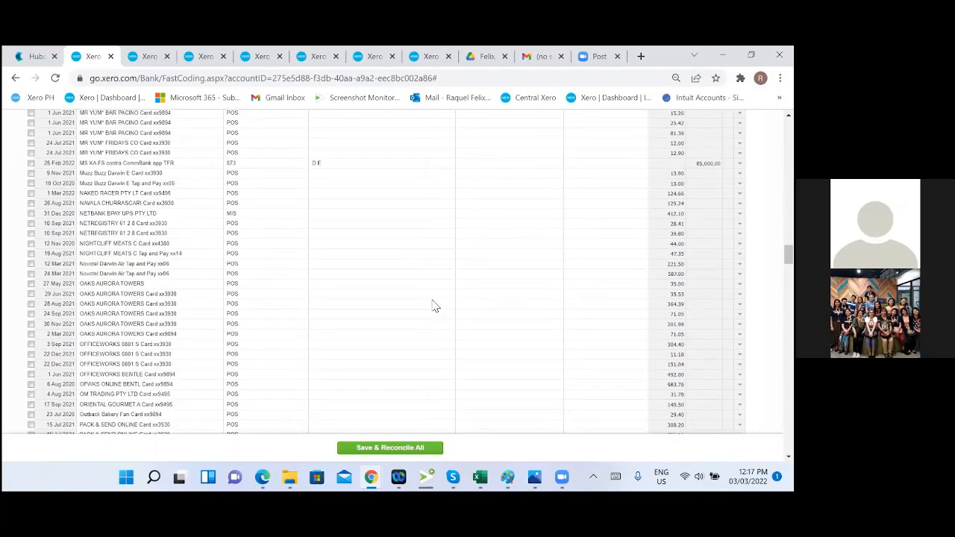
# Step: Select the six MR YUM transactions for Bar Pacino and Fridays and assign them to account 420 - Meals & Entertainment
pyautogui.scroll(3, 435, 306)
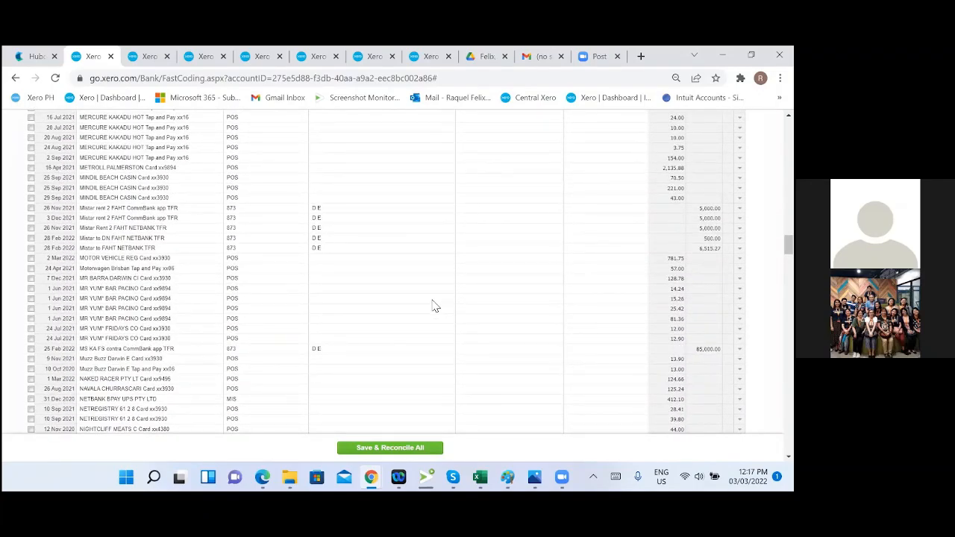
pyautogui.click(31, 288)
pyautogui.click(31, 299)
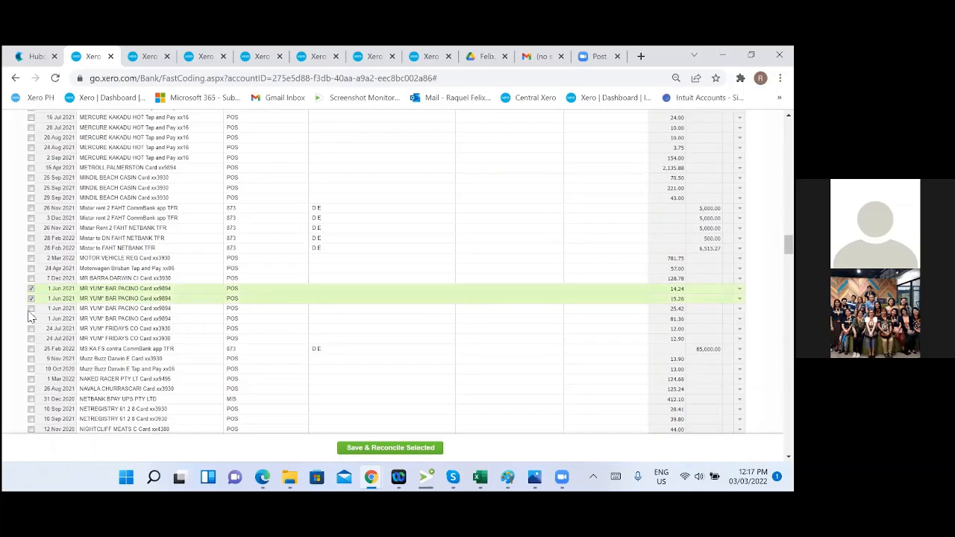
pyautogui.click(31, 308)
pyautogui.click(31, 319)
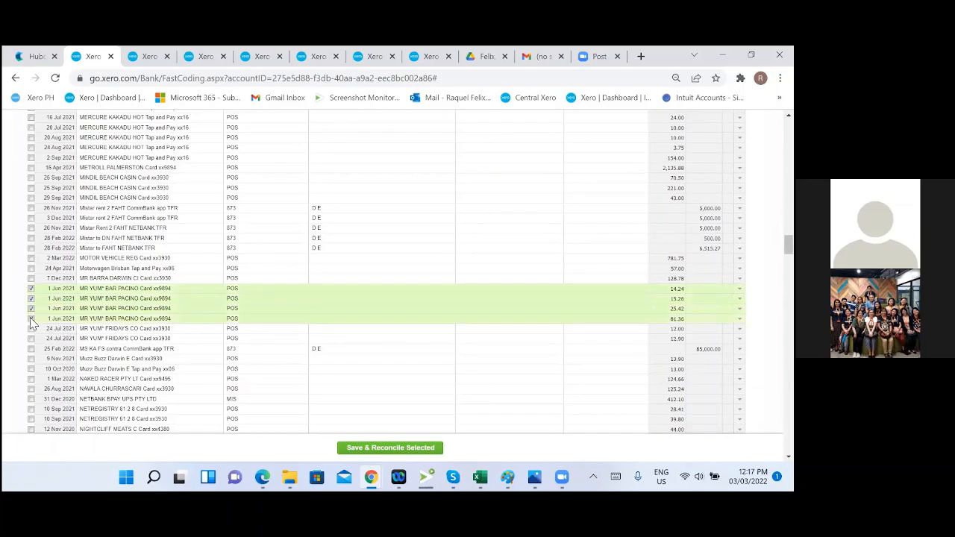
pyautogui.click(31, 328)
pyautogui.click(31, 338)
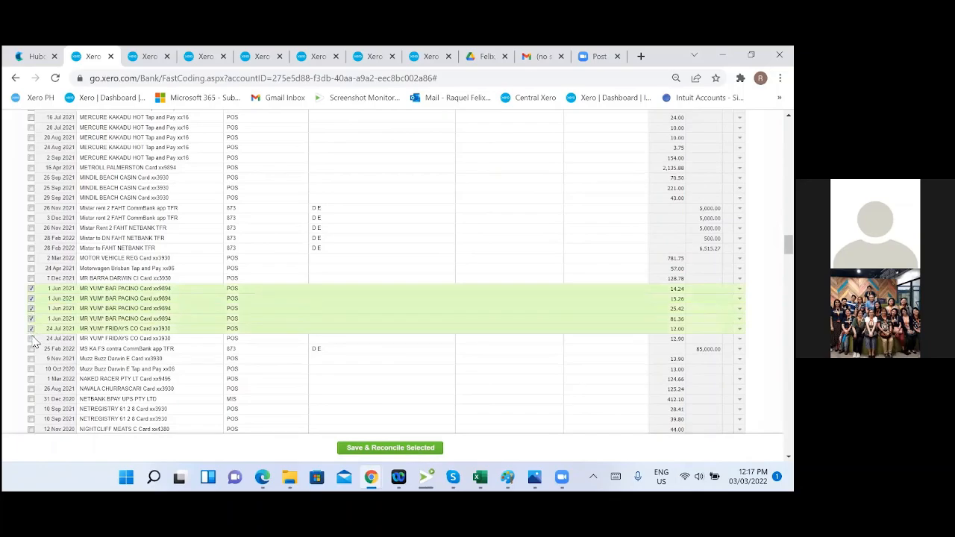
pyautogui.click(519, 288)
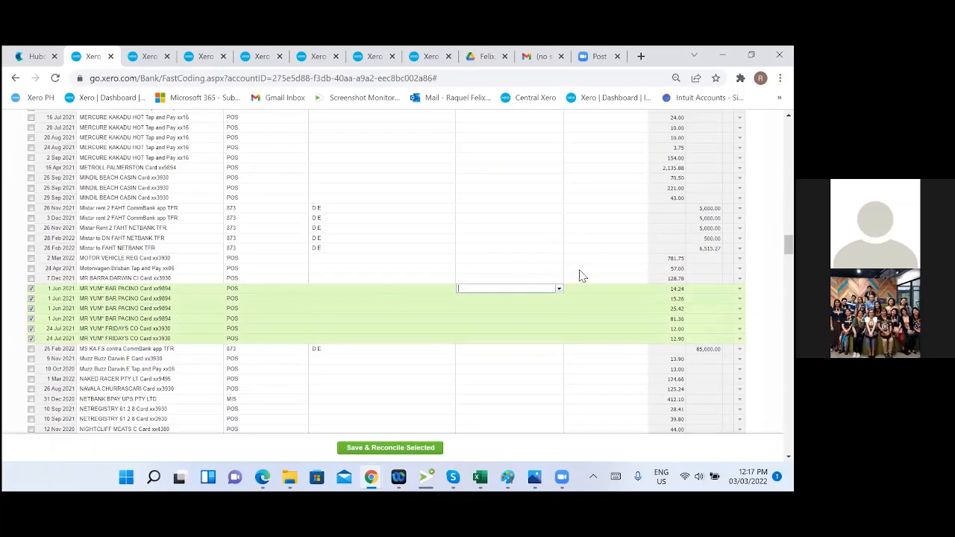
pyautogui.write('meal')
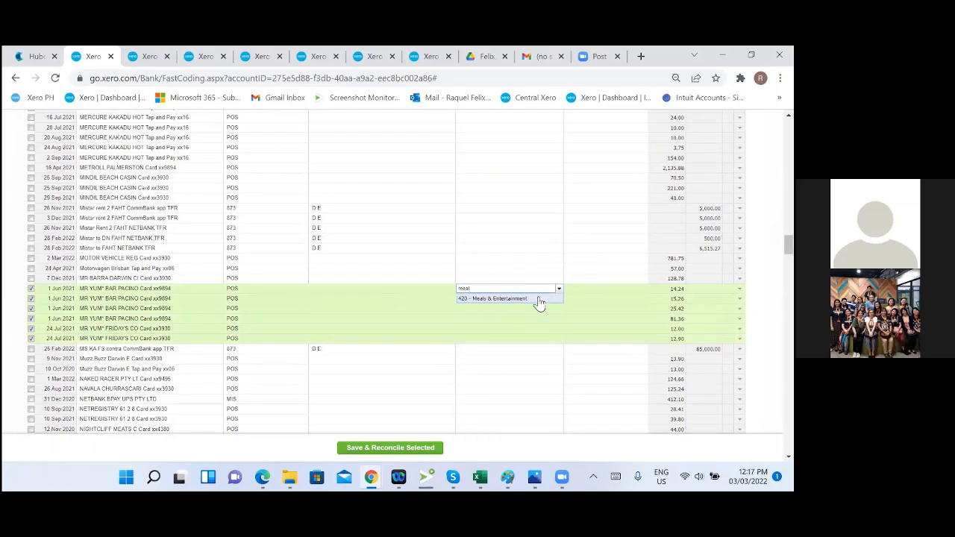
pyautogui.click(540, 298)
# Step: Set the tax rate of the six selected MR YUM transactions to GST on Expenses
pyautogui.click(638, 290)
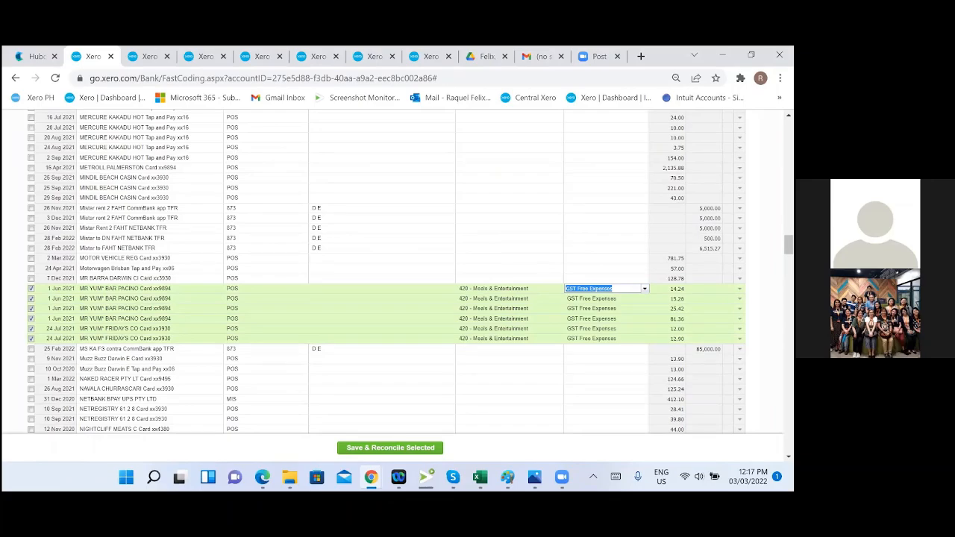
pyautogui.click(645, 289)
pyautogui.click(625, 318)
pyautogui.click(645, 289)
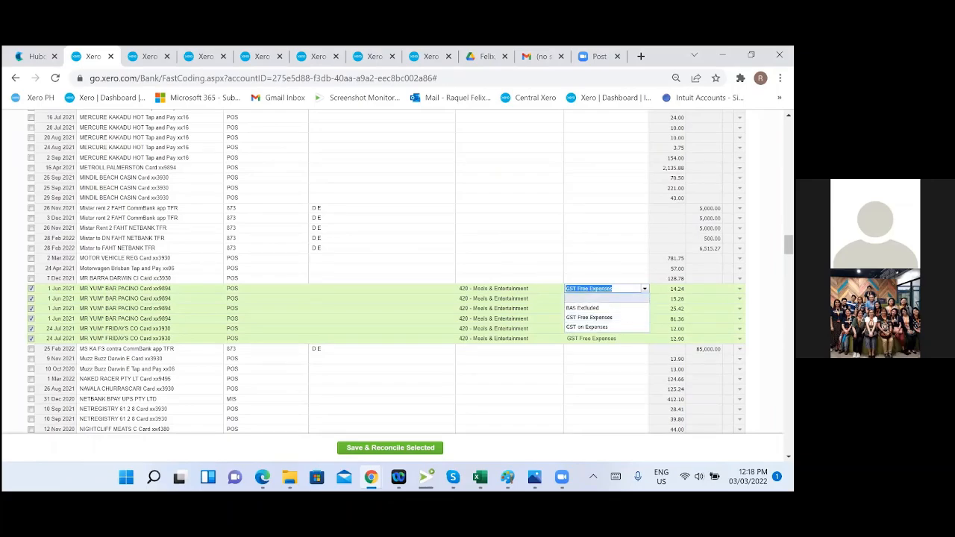
pyautogui.click(602, 329)
pyautogui.click(585, 369)
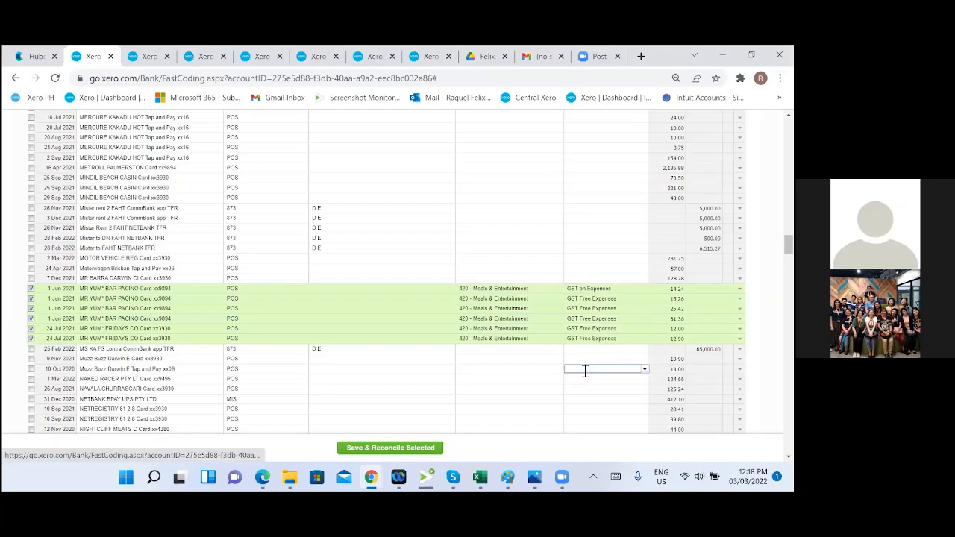
pyautogui.click(598, 248)
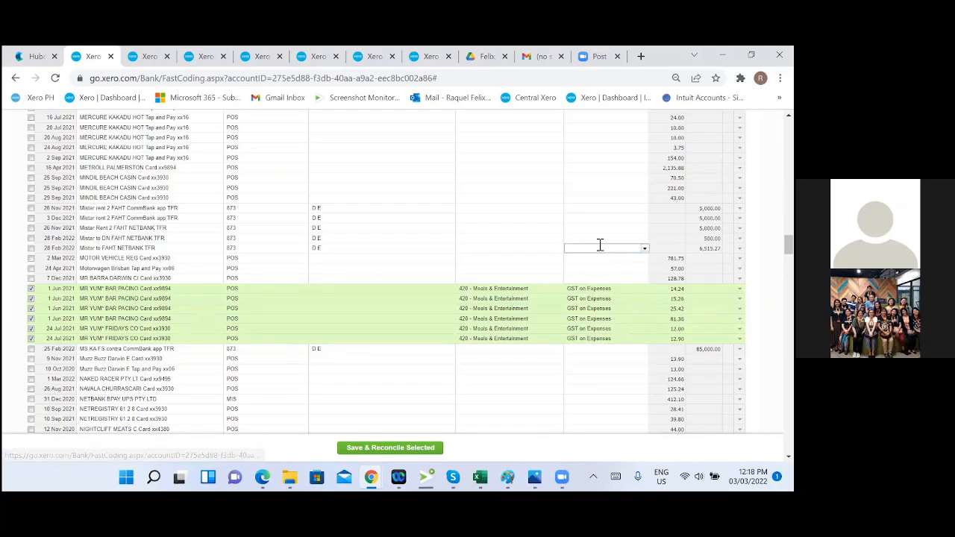
pyautogui.click(606, 269)
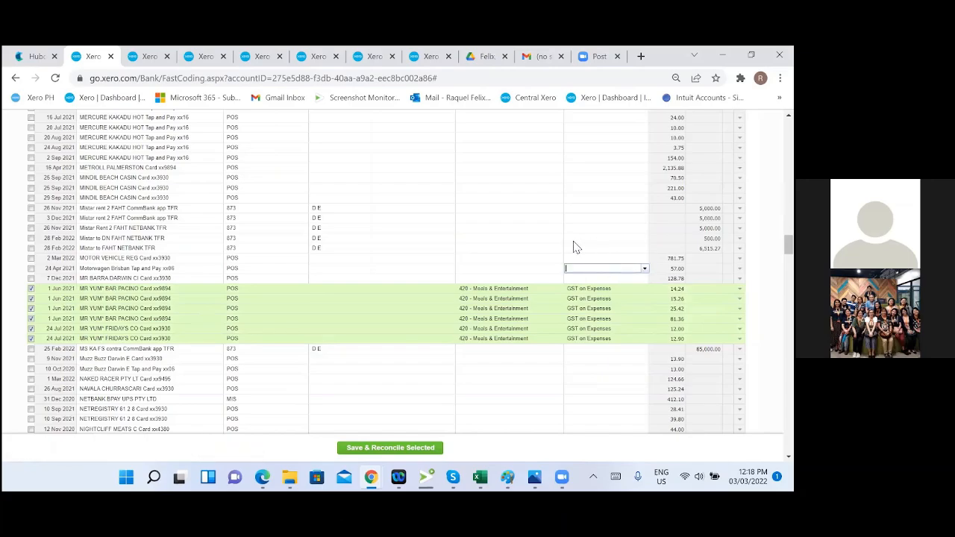
# Step: Save and reconcile the selected MR YUM transactions and close the completion dialog
pyautogui.scroll(-1, 444, 236)
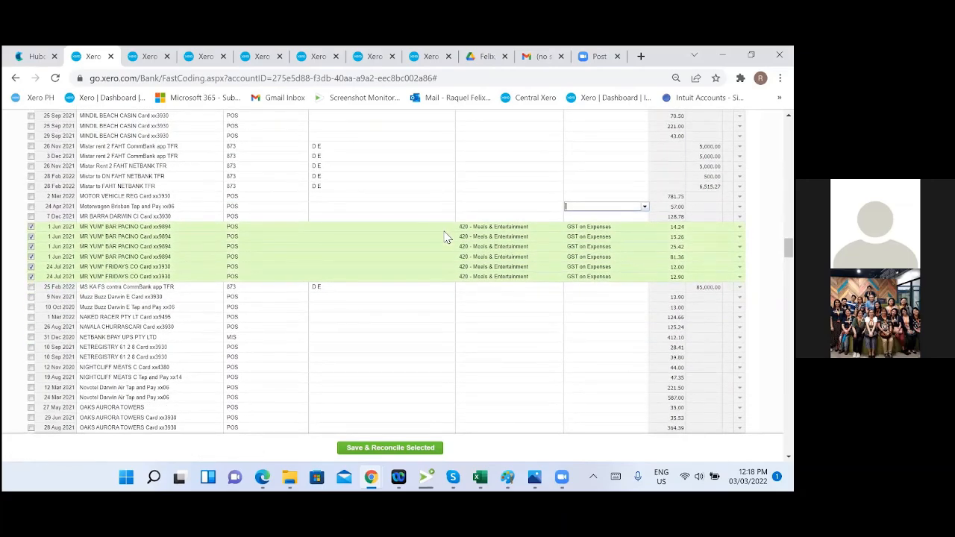
pyautogui.click(496, 337)
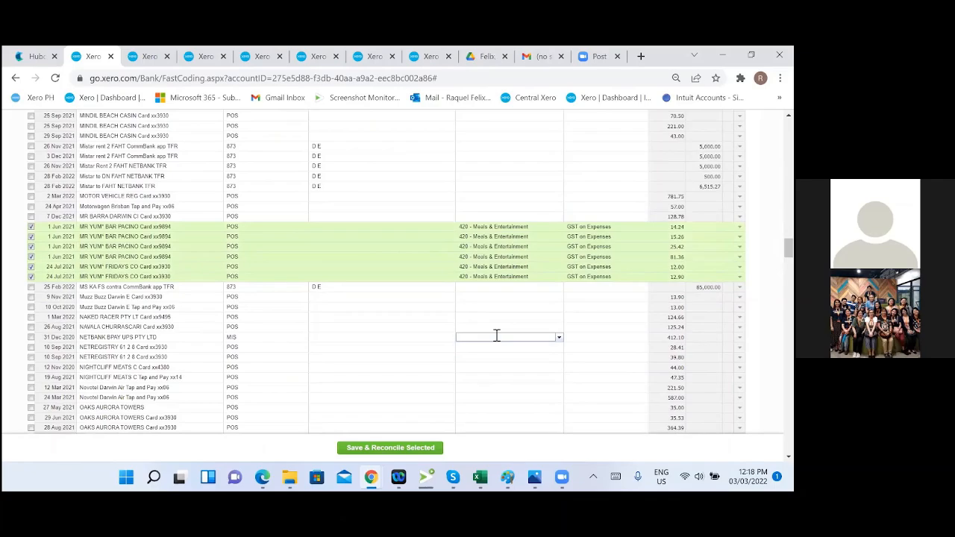
pyautogui.click(422, 308)
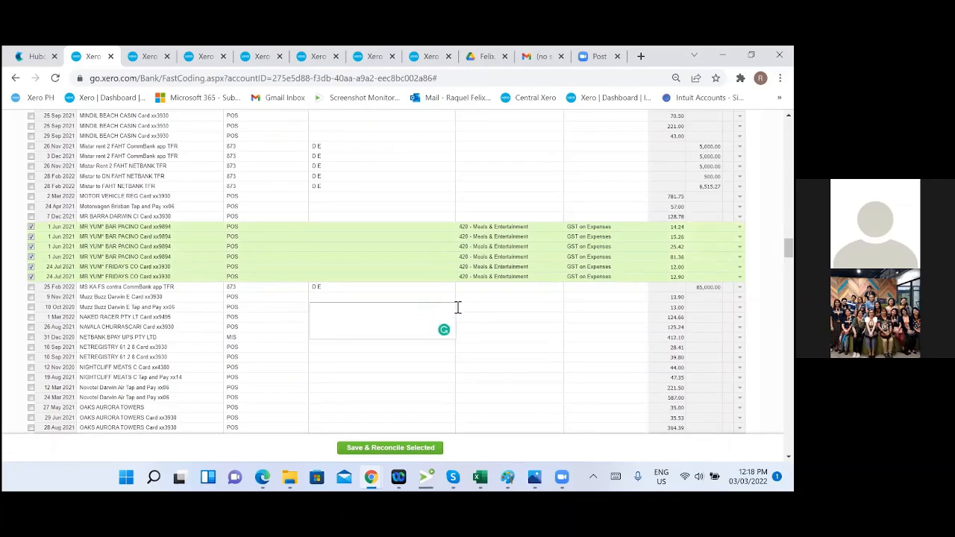
pyautogui.click(484, 311)
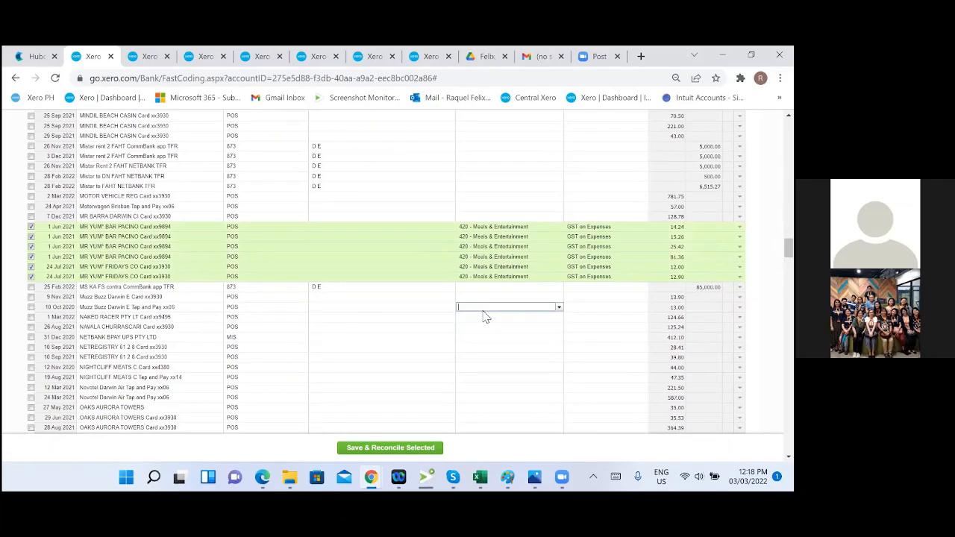
pyautogui.click(357, 447)
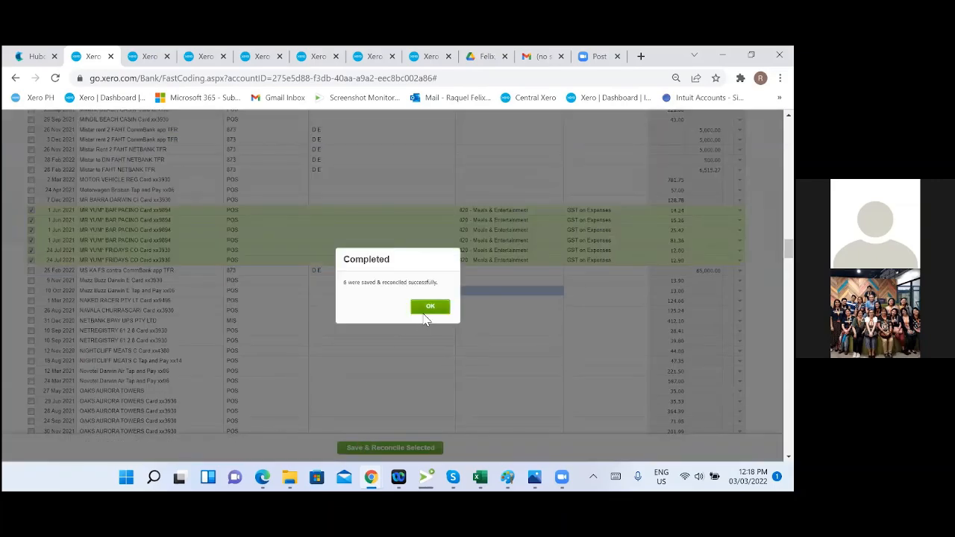
pyautogui.click(428, 307)
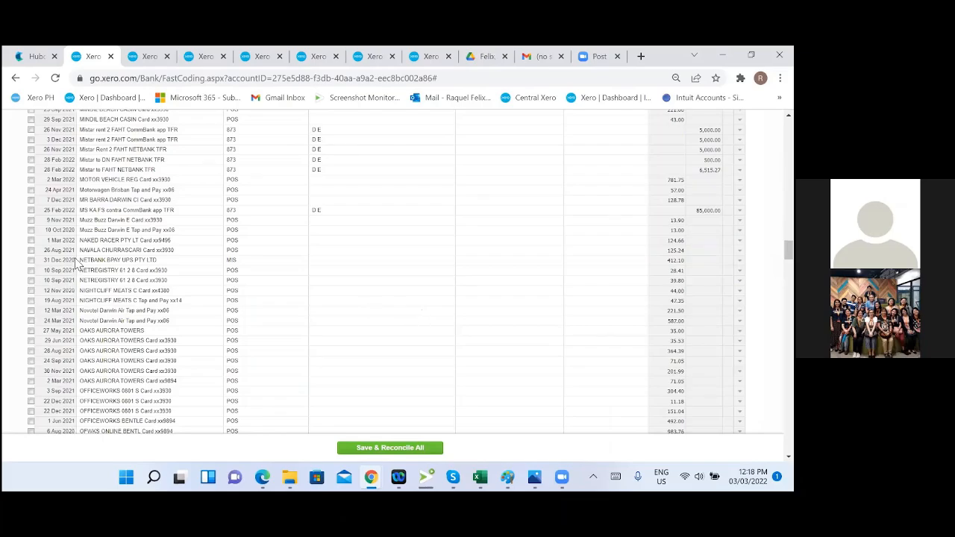
# Step: Select all twelve MERCURE KAKADU HOT transactions, both the Card and the Tap and Pay lines dated July to October 2021
pyautogui.scroll(3, 80, 266)
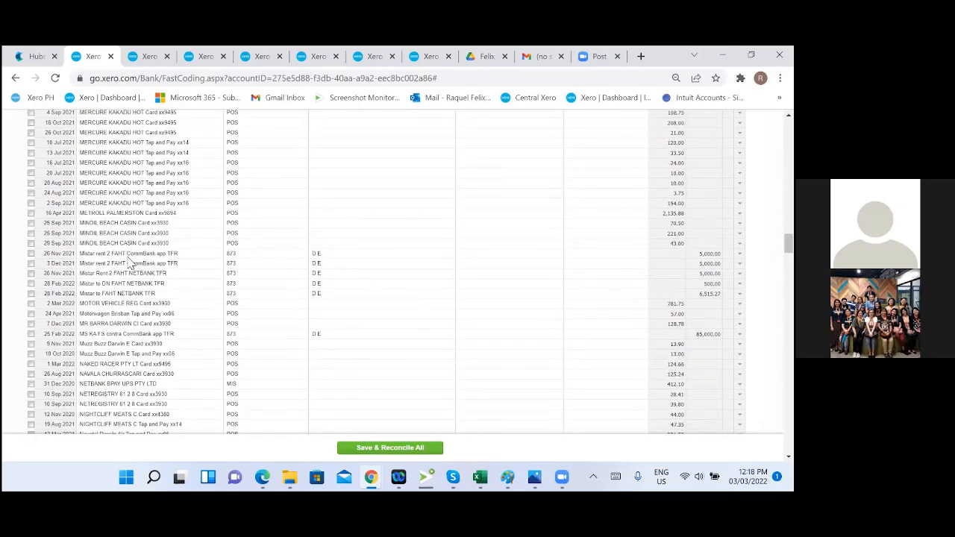
pyautogui.scroll(3, 131, 261)
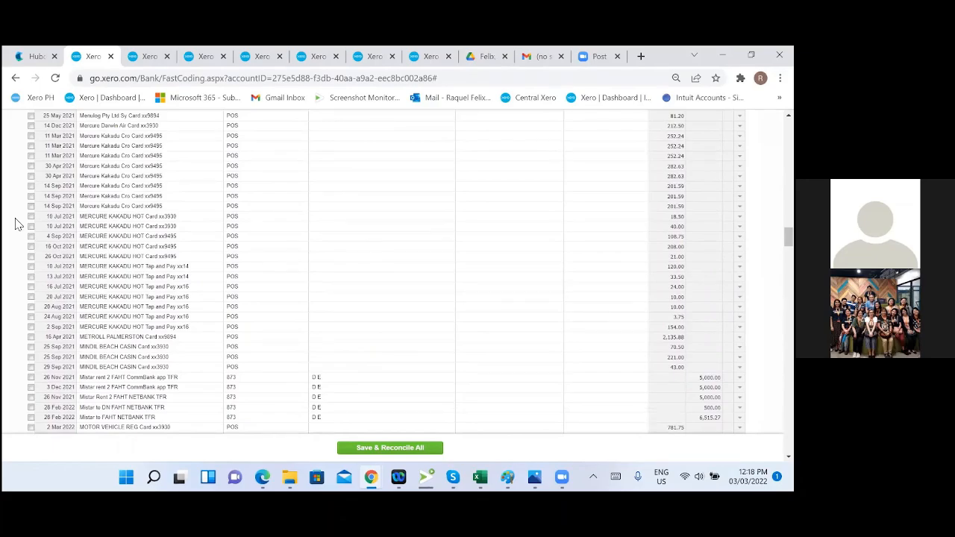
pyautogui.click(31, 216)
pyautogui.click(30, 225)
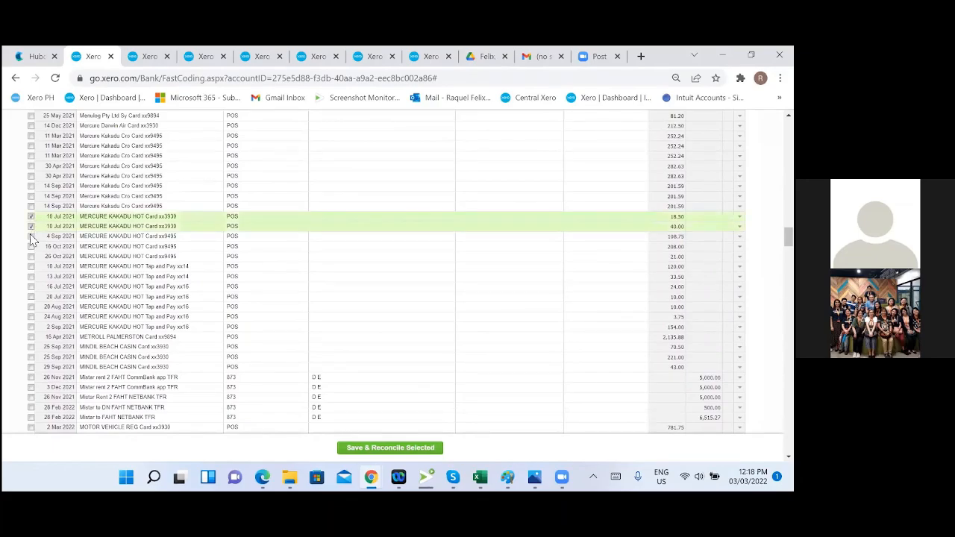
pyautogui.click(30, 236)
pyautogui.click(30, 247)
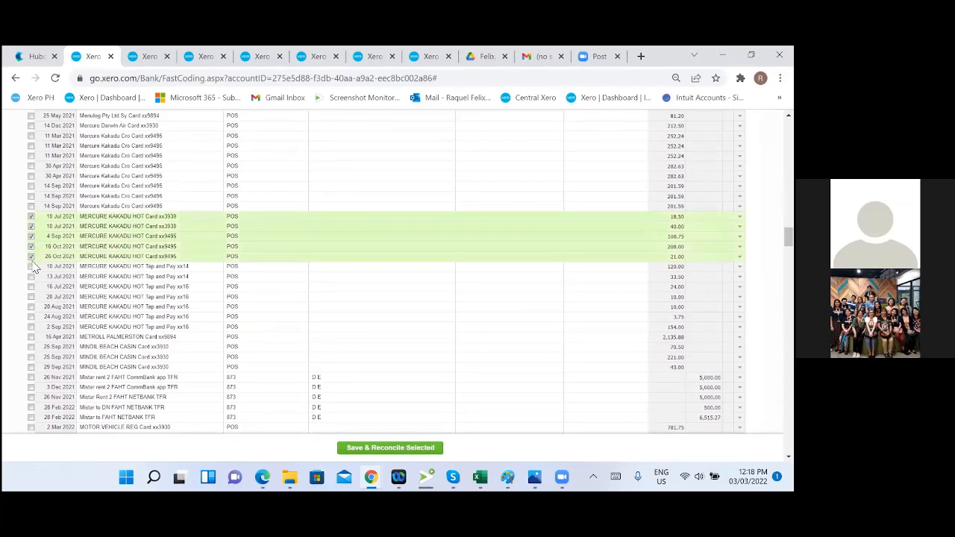
pyautogui.click(31, 256)
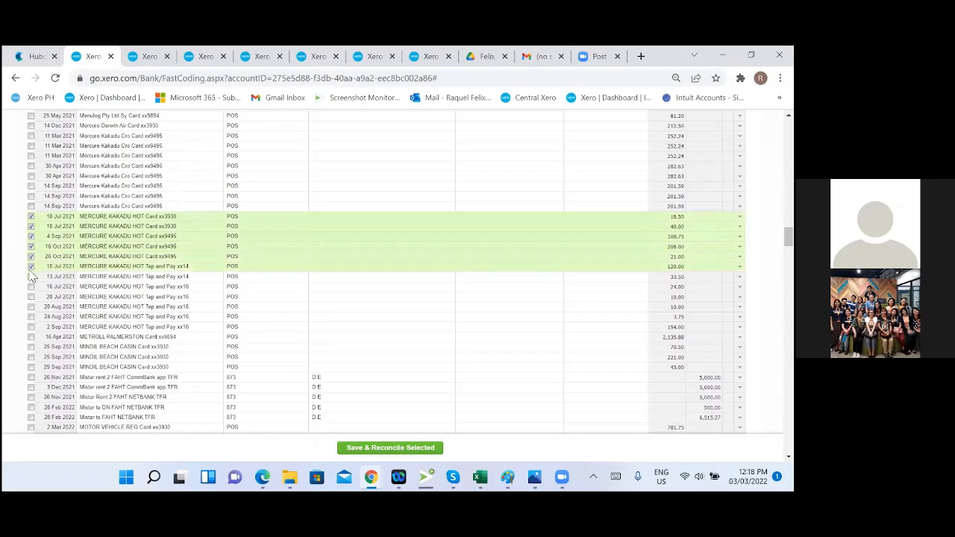
pyautogui.click(31, 266)
pyautogui.click(31, 276)
pyautogui.click(30, 286)
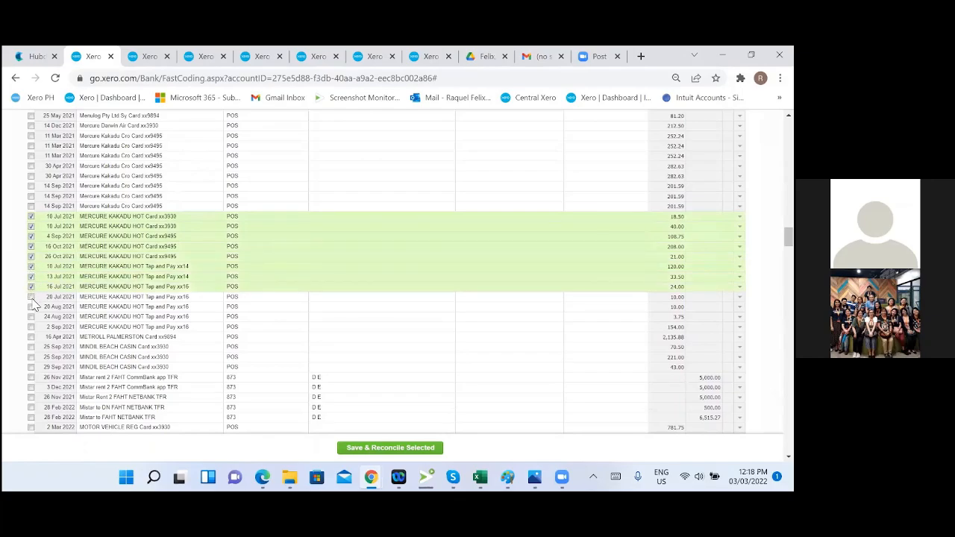
pyautogui.click(31, 297)
pyautogui.scroll(-1, 33, 307)
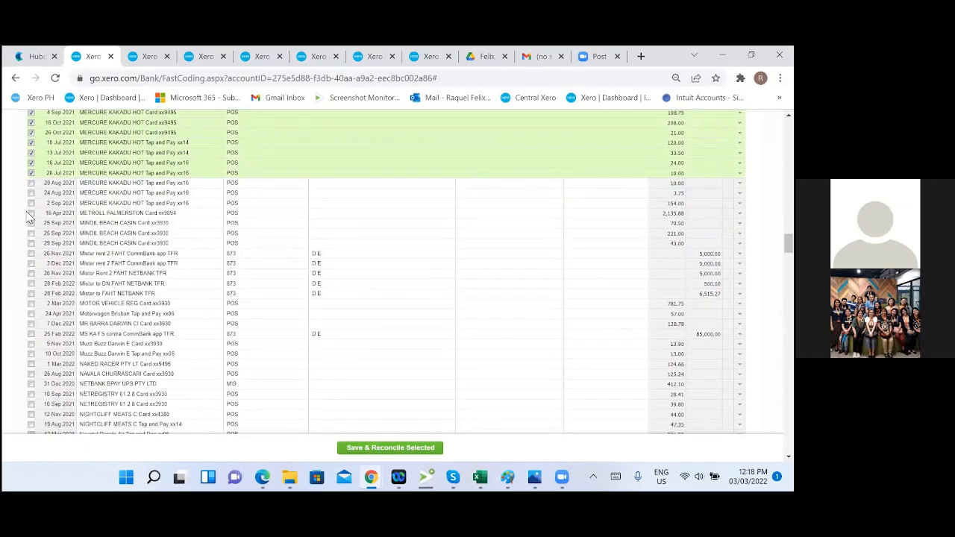
pyautogui.click(30, 183)
pyautogui.click(31, 193)
pyautogui.click(31, 203)
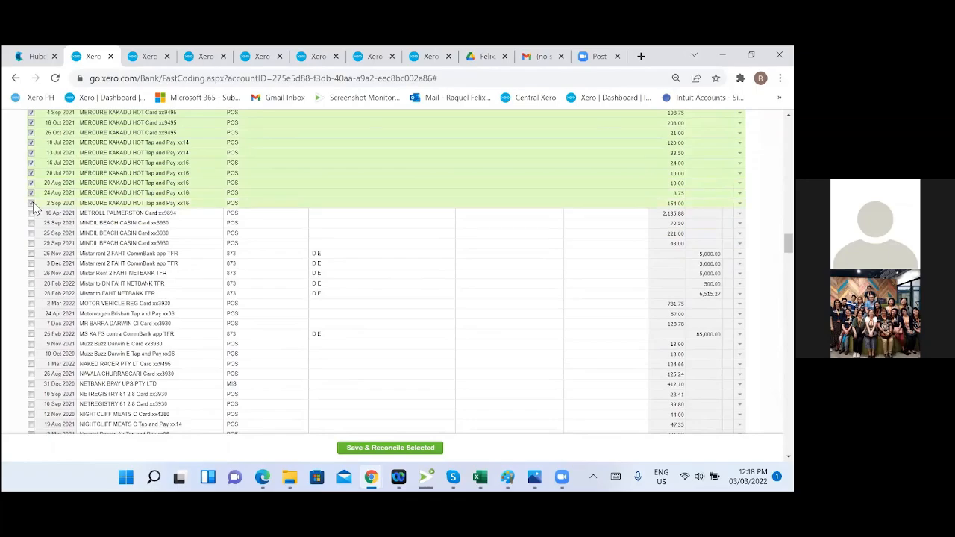
pyautogui.scroll(2, 75, 209)
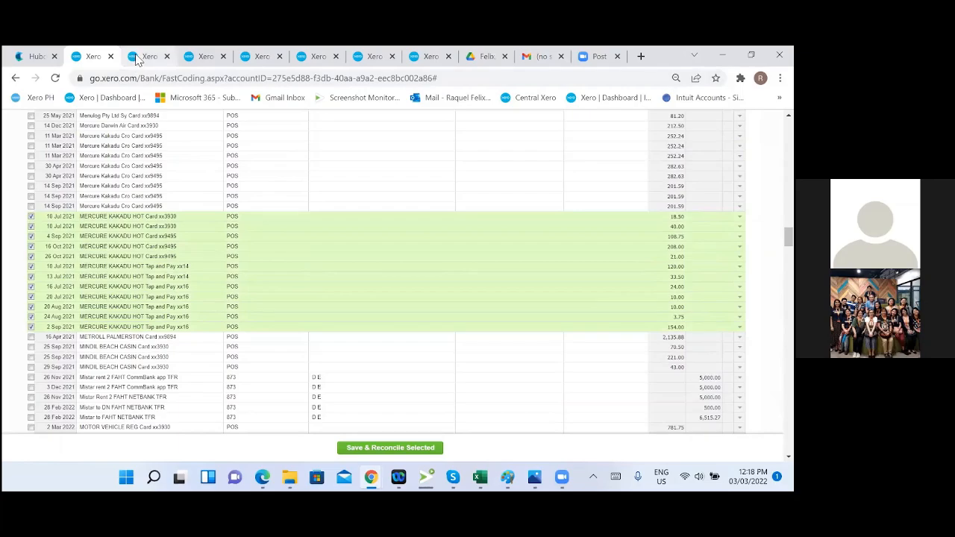
# Step: Search the imported bank statements of FA Hybrid Trust for "mercure" in place of the previous search term
pyautogui.click(142, 56)
pyautogui.click(86, 59)
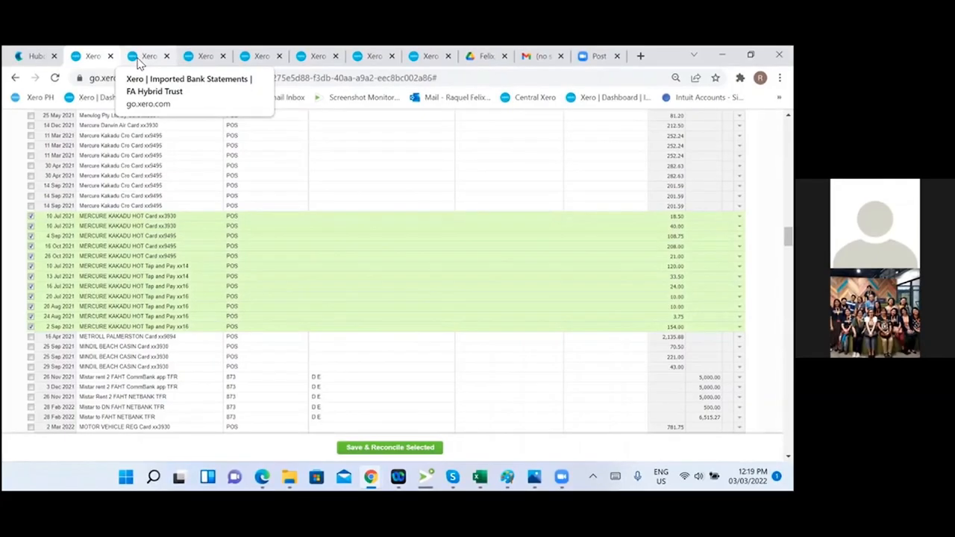
pyautogui.click(144, 58)
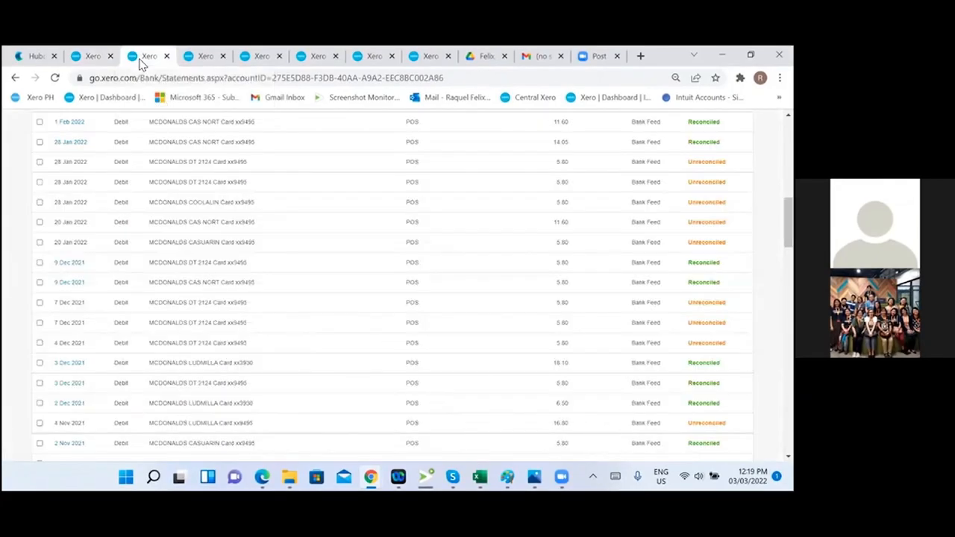
pyautogui.scroll(10, 411, 247)
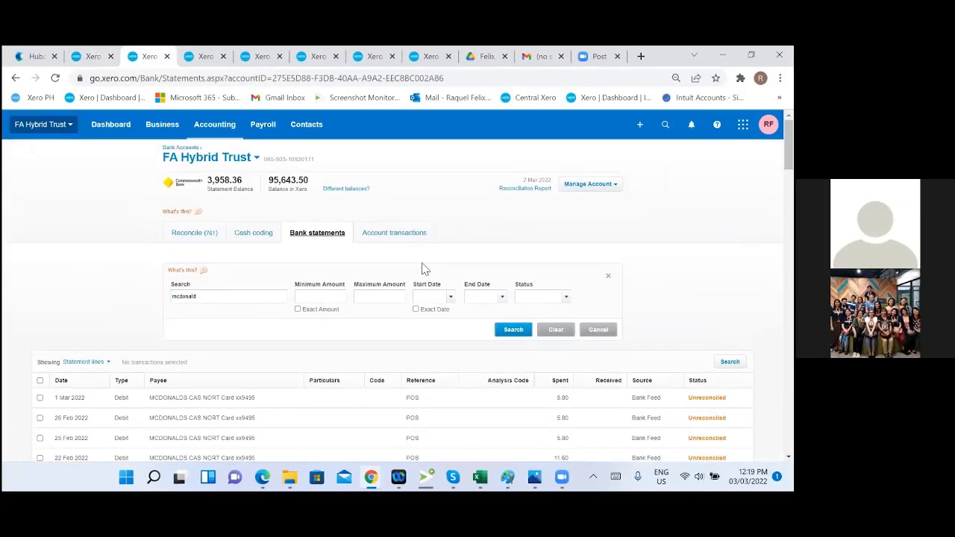
pyautogui.click(93, 57)
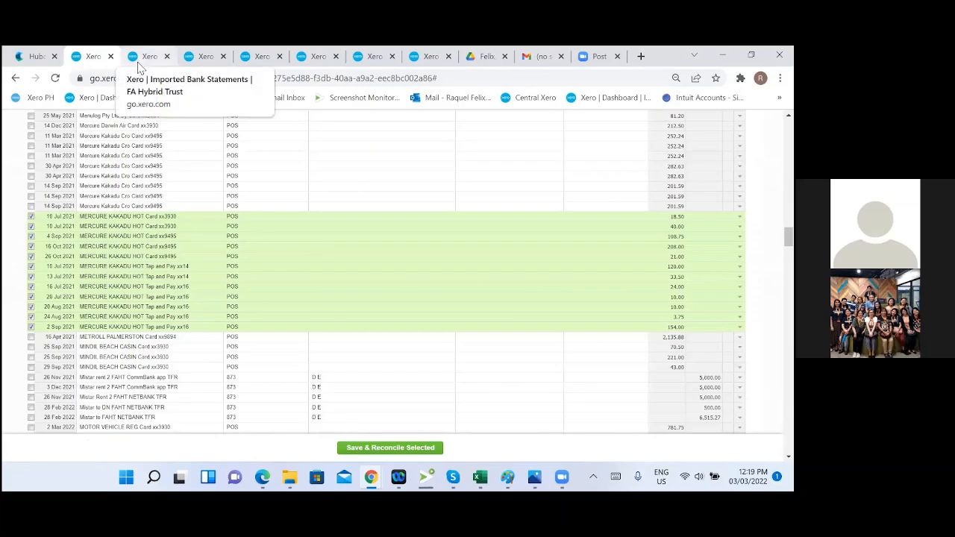
pyautogui.click(140, 58)
pyautogui.moveTo(221, 297); pyautogui.dragTo(147, 299)
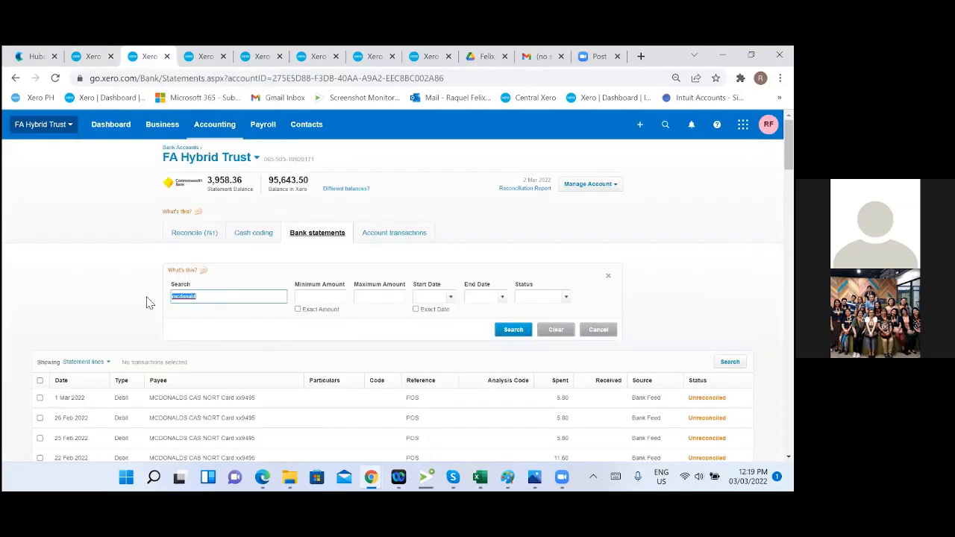
pyautogui.write('car')
pyautogui.write('cure')
pyautogui.press('Return')
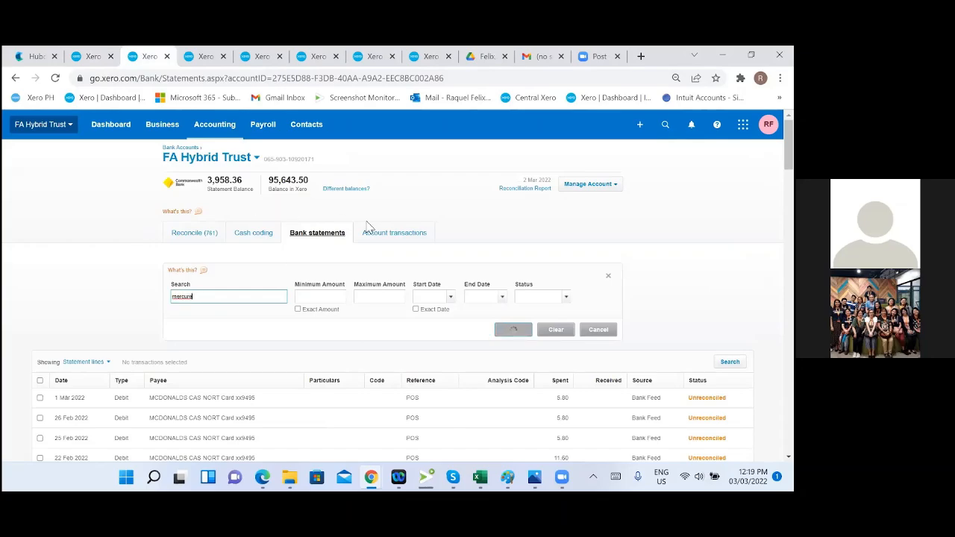
# Step: Look through the statement lines matching "mercure" for reconciled Mercure Kakadu transactions
pyautogui.scroll(-2, 394, 320)
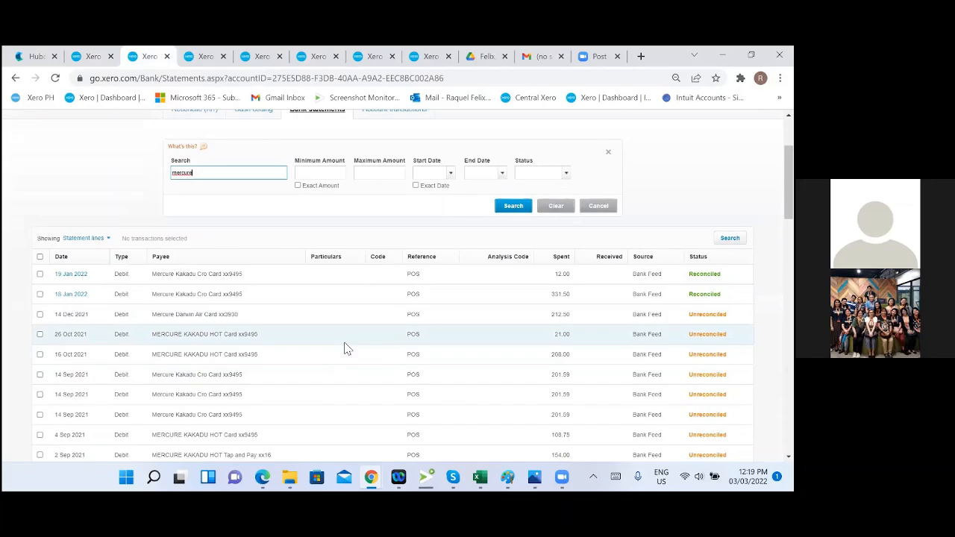
pyautogui.scroll(-1, 345, 348)
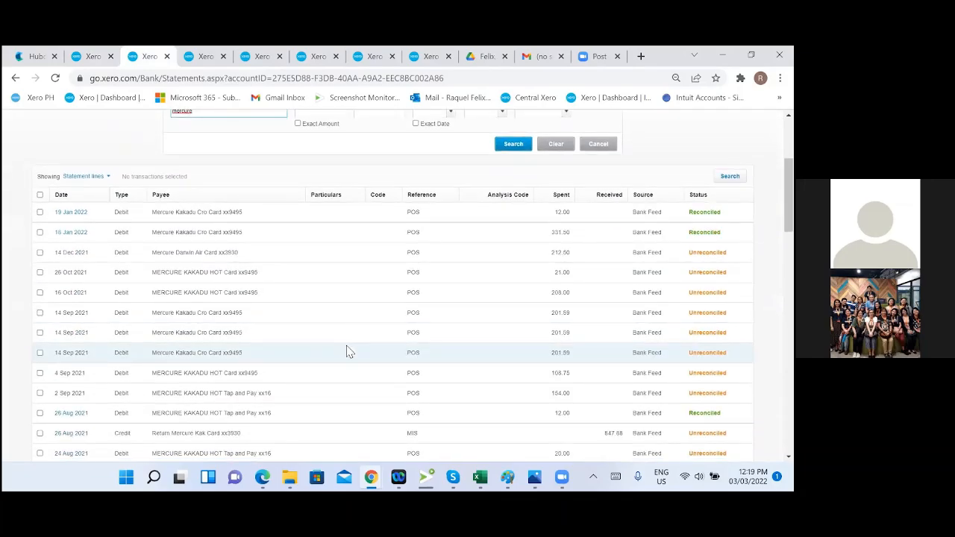
pyautogui.scroll(-2, 346, 352)
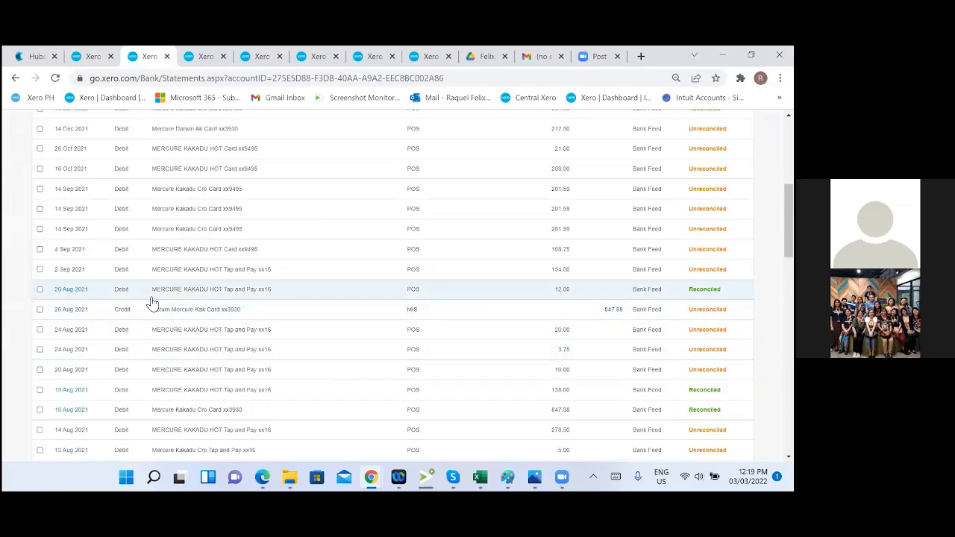
pyautogui.scroll(-2, 368, 370)
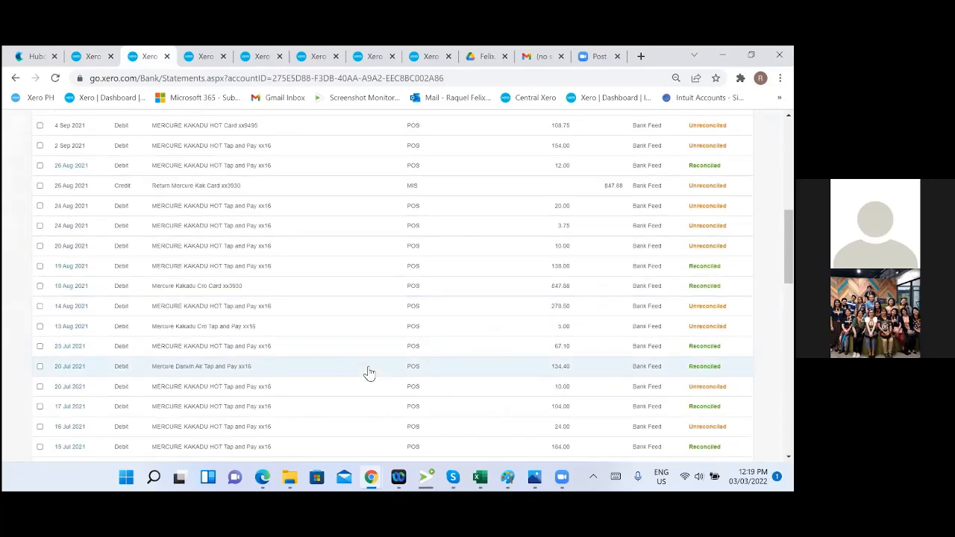
pyautogui.scroll(-9, 369, 373)
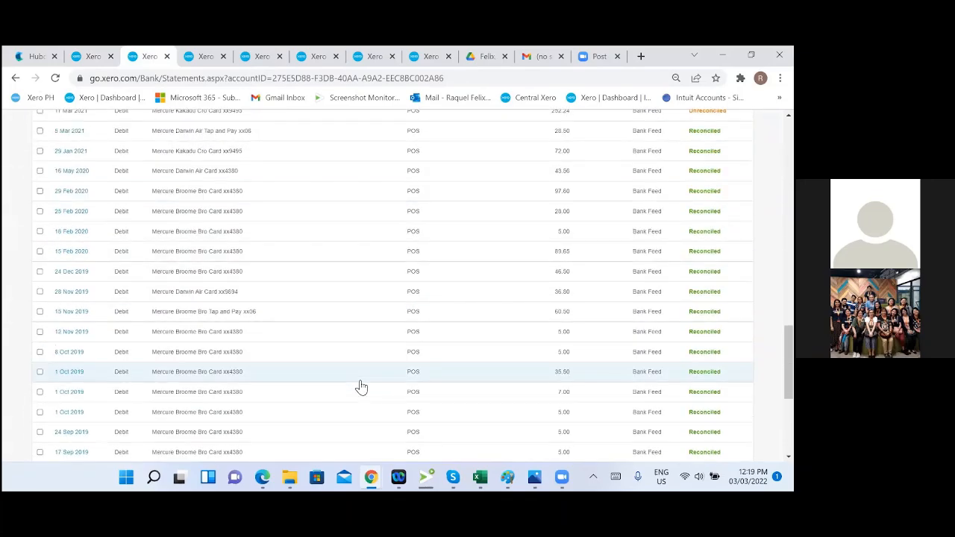
pyautogui.scroll(6, 362, 387)
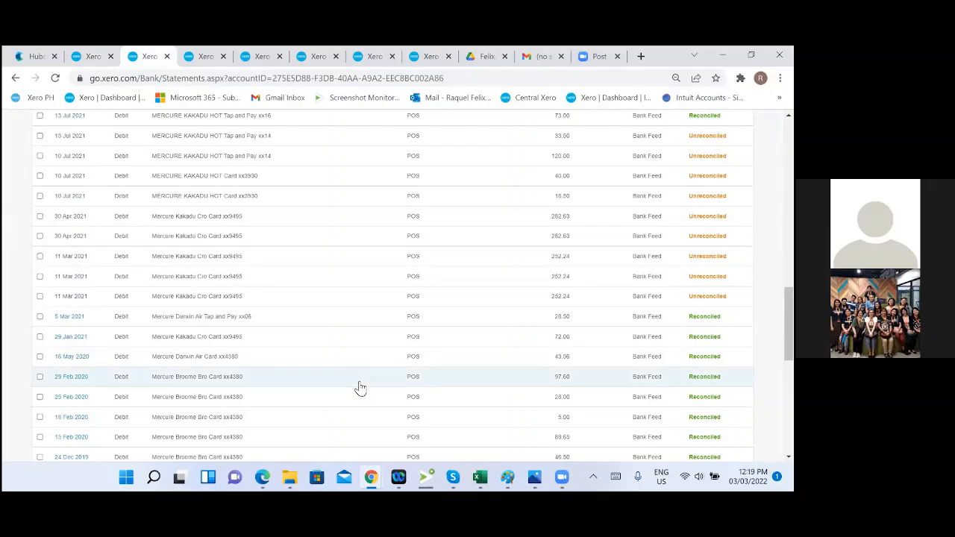
pyautogui.scroll(10, 360, 388)
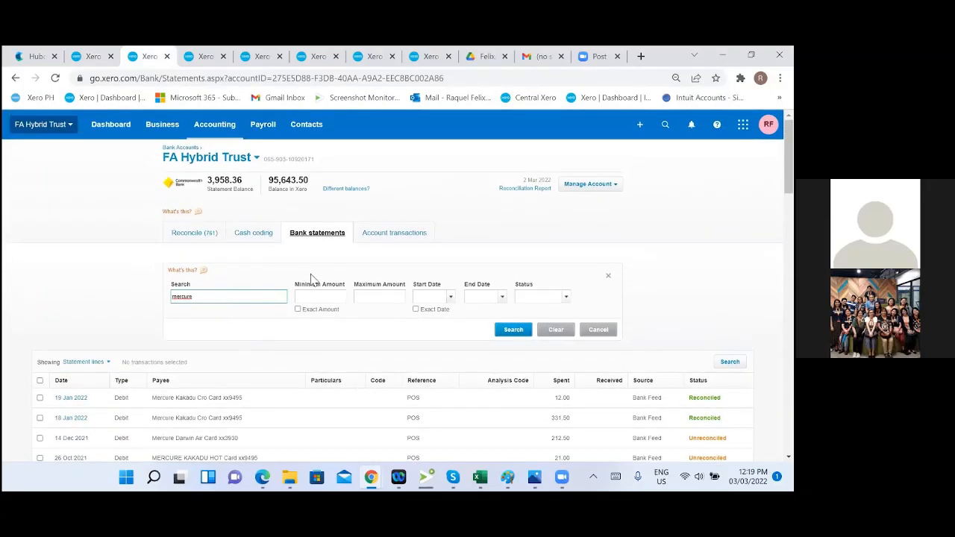
# Step: Narrow the bank statement search of FA Hybrid Trust to "mercure kakadu hot"
pyautogui.write('u ho')
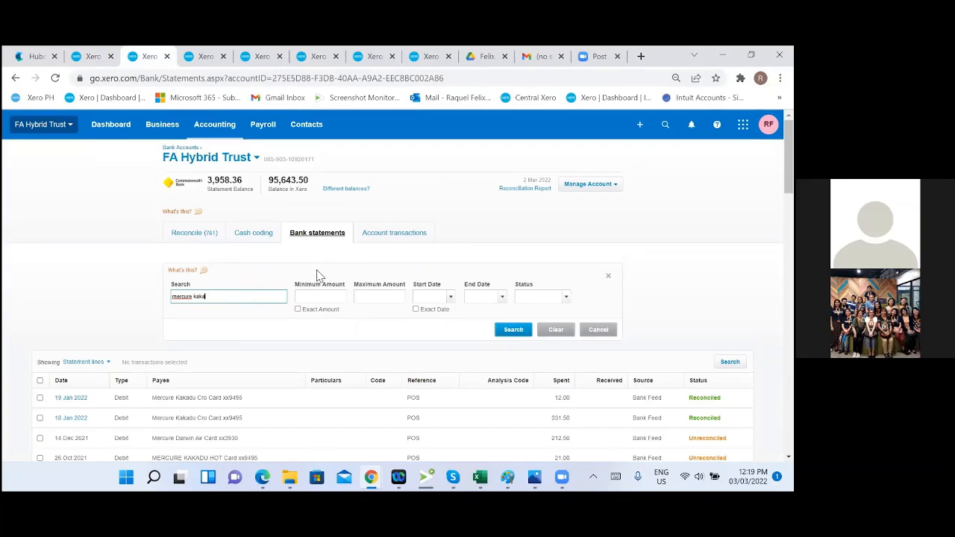
pyautogui.write('t')
pyautogui.press('Return')
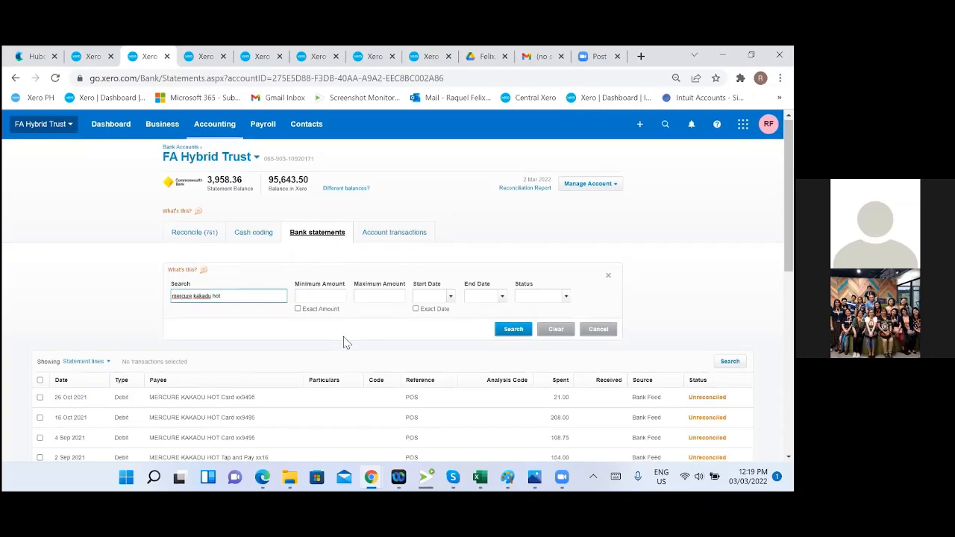
# Step: Open the reconciled 13 Jul 2021 MERCURE KAKADU HOT line in a new tab and view the bill behind its payment
pyautogui.scroll(-10, 345, 343)
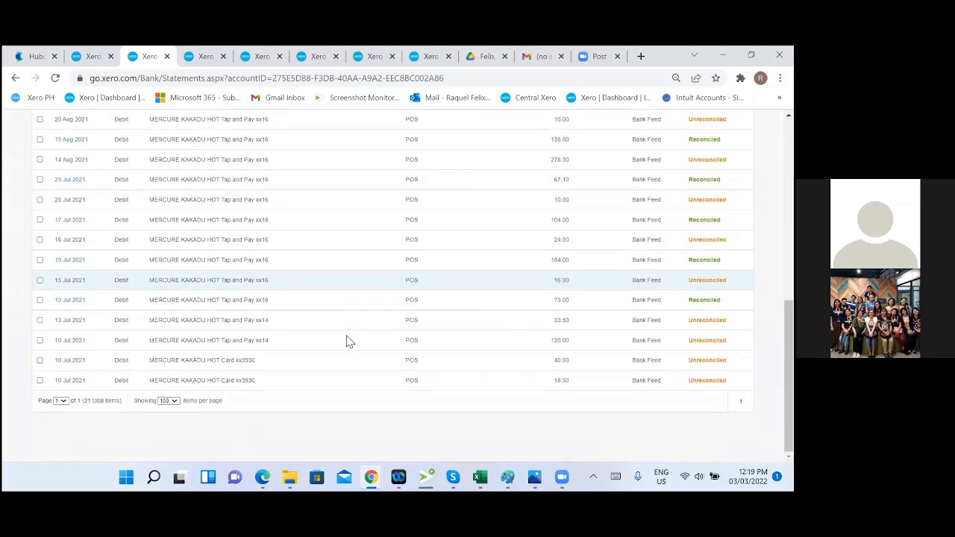
pyautogui.rightClick(77, 302)
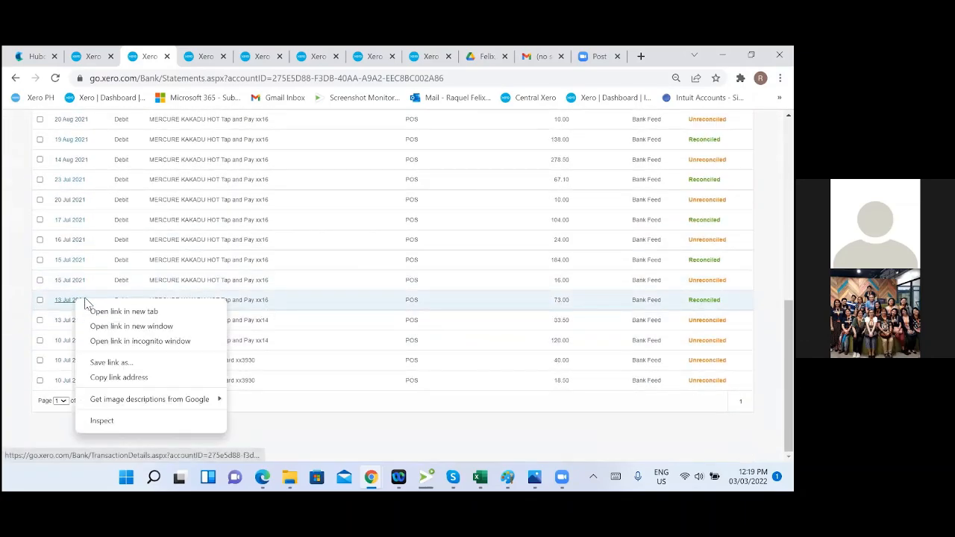
pyautogui.click(122, 312)
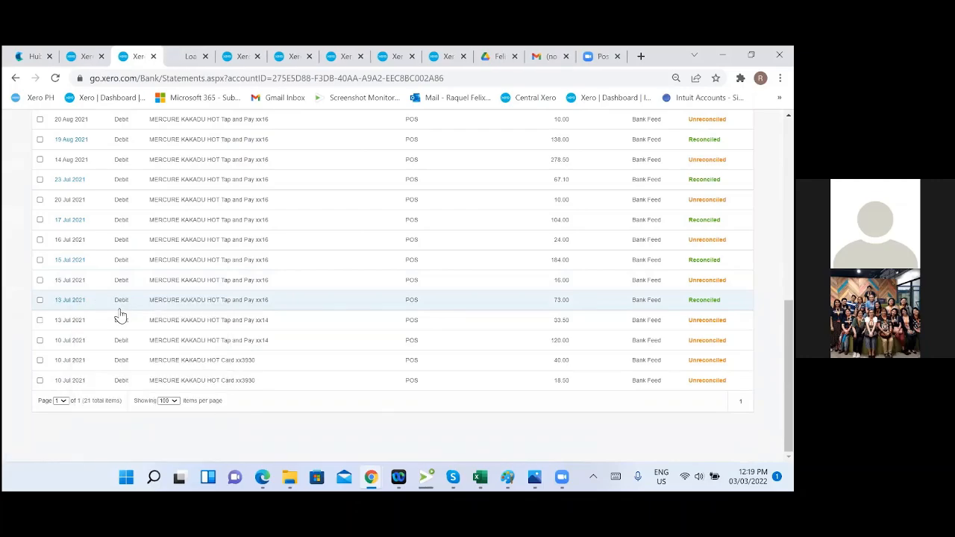
pyautogui.click(182, 57)
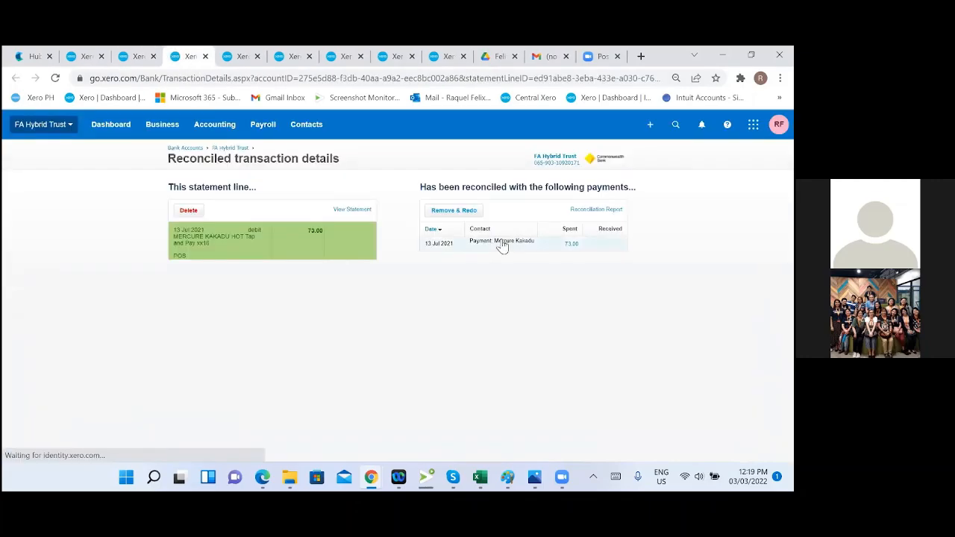
pyautogui.click(515, 249)
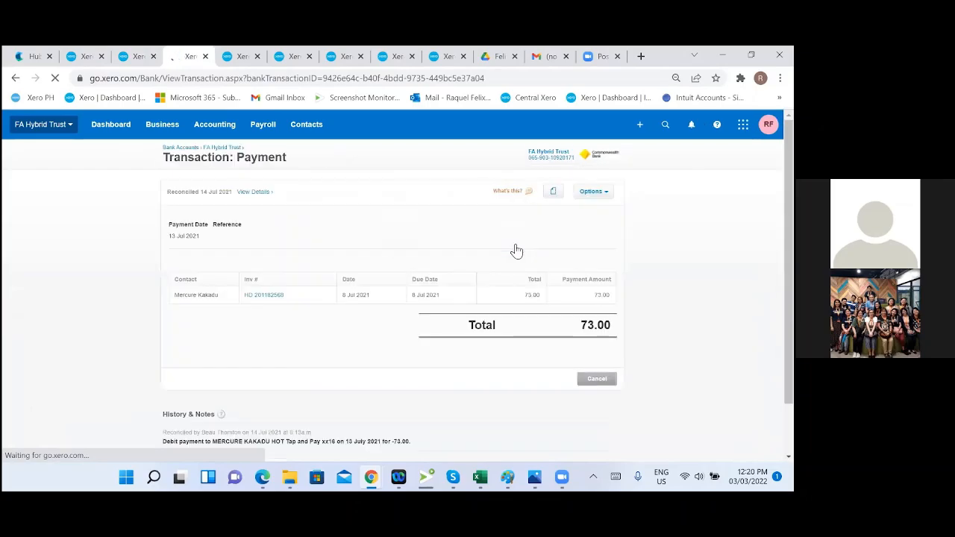
pyautogui.click(266, 297)
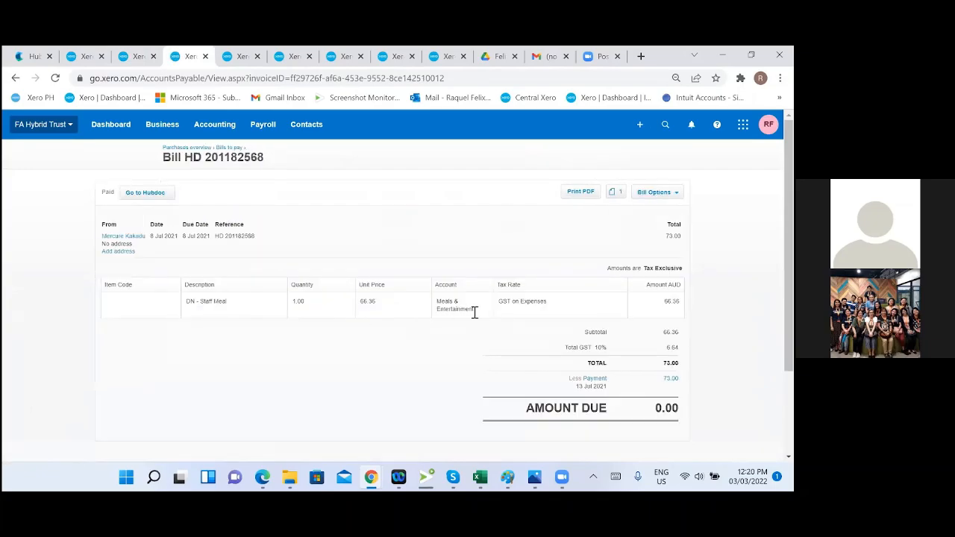
# Step: Return to cash coding and set the account of the twelve selected MERCURE KAKADU HOT transactions to 420 - Meals & Entertainment
pyautogui.click(77, 58)
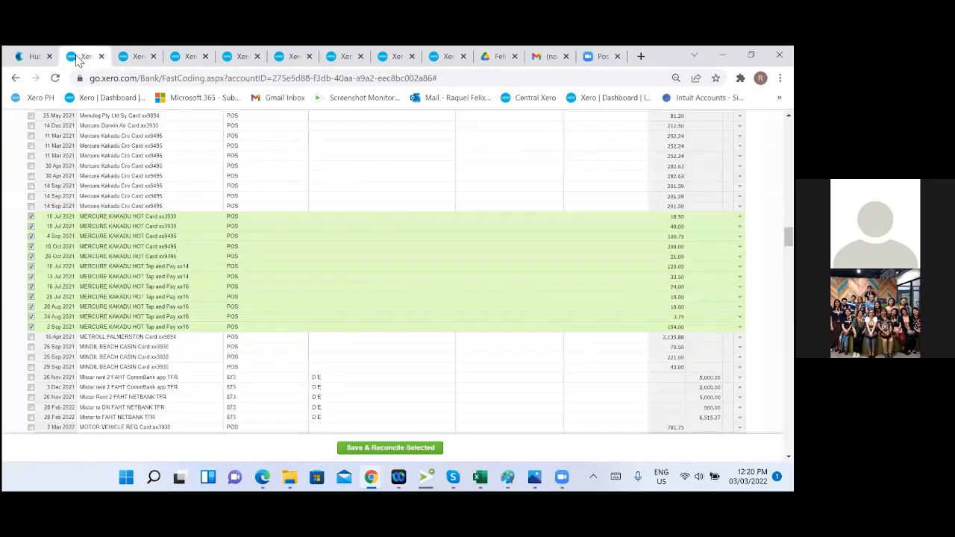
pyautogui.click(504, 216)
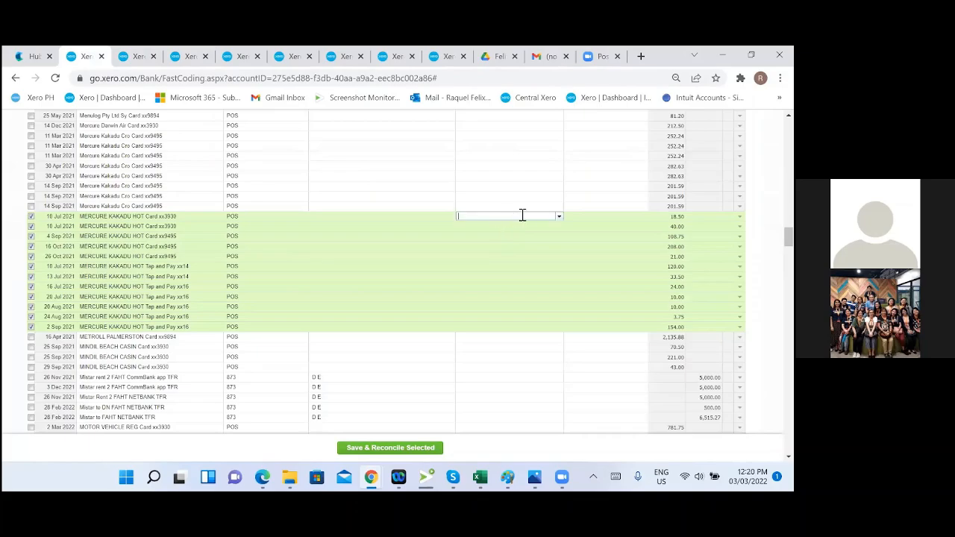
pyautogui.write('meal')
pyautogui.click(532, 226)
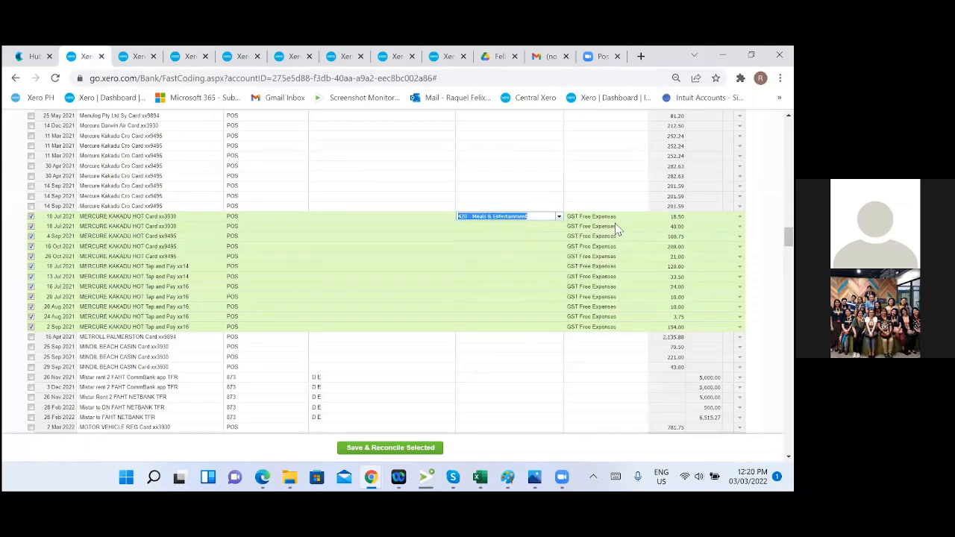
# Step: Set the tax rate of the twelve selected MERCURE KAKADU HOT transactions to GST on Expenses and save and reconcile them
pyautogui.click(636, 216)
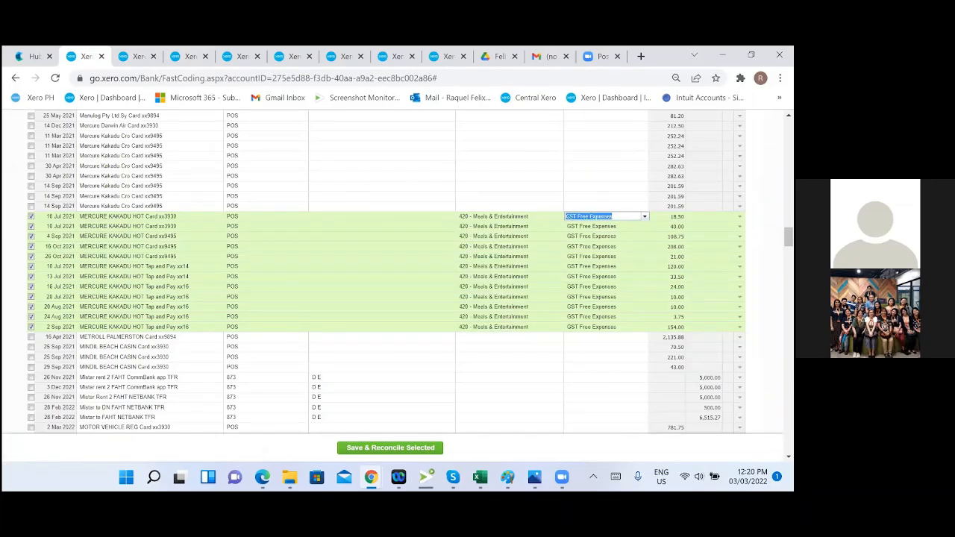
pyautogui.click(645, 217)
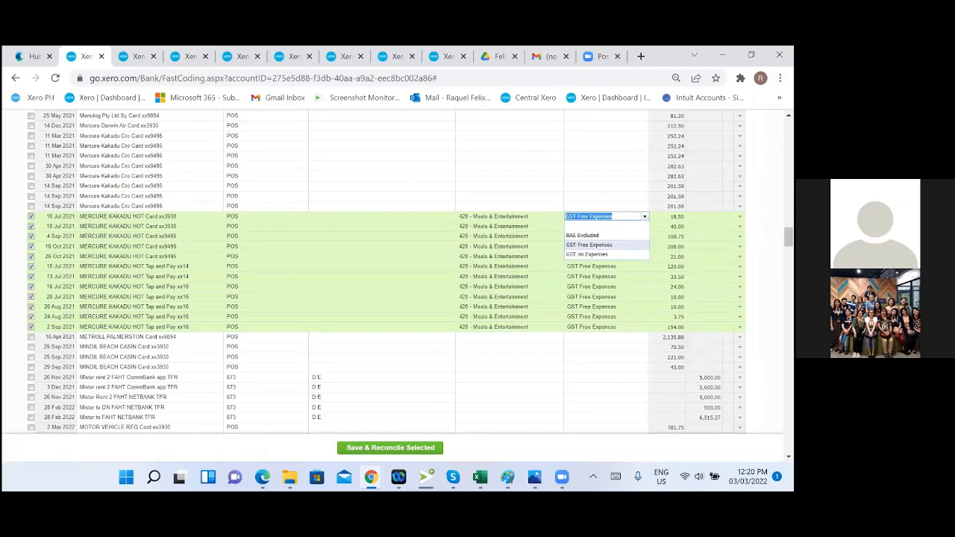
pyautogui.click(587, 254)
pyautogui.click(560, 379)
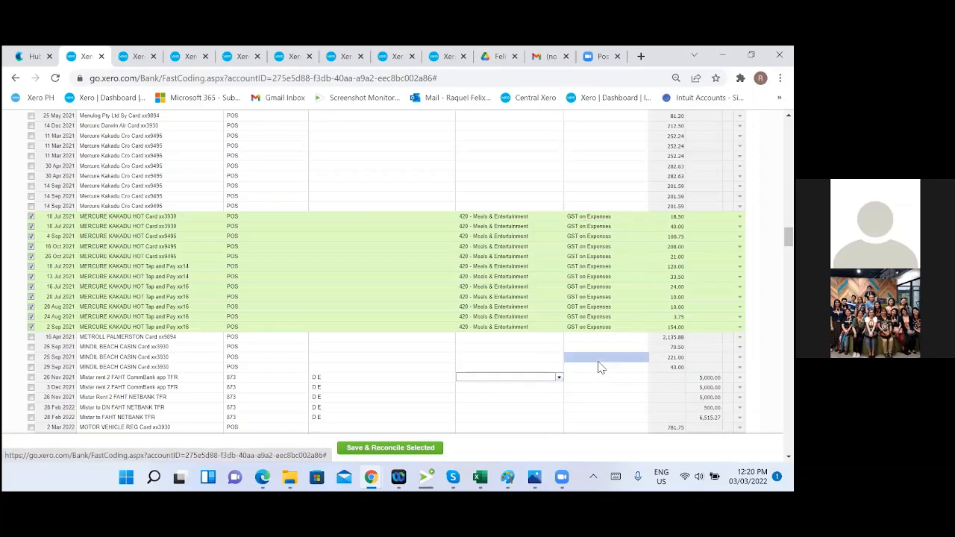
pyautogui.click(375, 450)
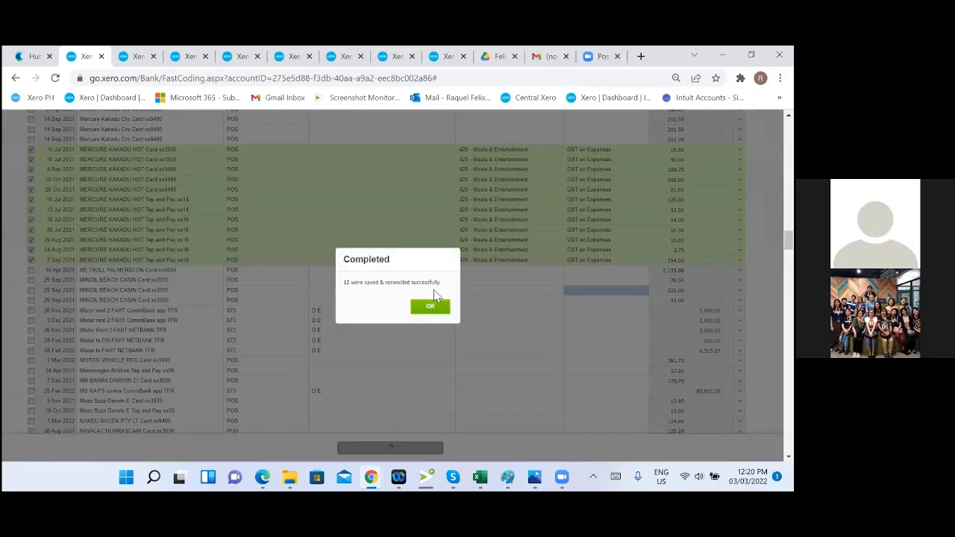
pyautogui.click(431, 307)
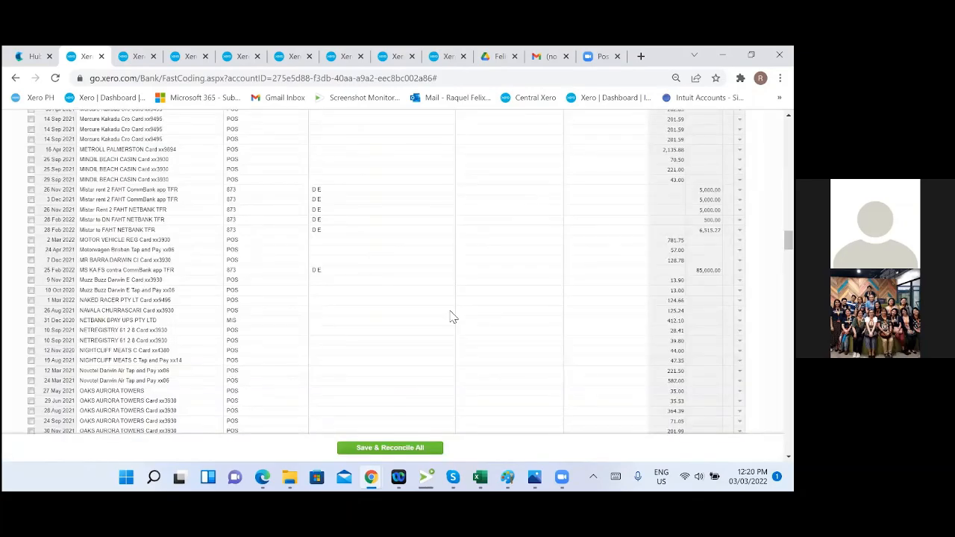
# Step: Select all seven ME&U SURRY HILLS Card transactions dated 8 Sep 2021 to 1 Mar 2022
pyautogui.scroll(3, 427, 329)
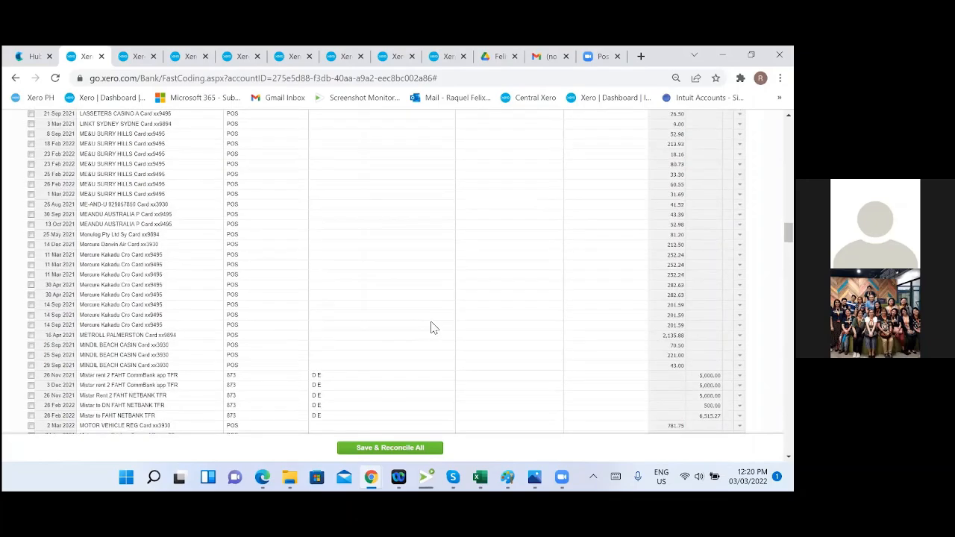
pyautogui.scroll(2, 431, 329)
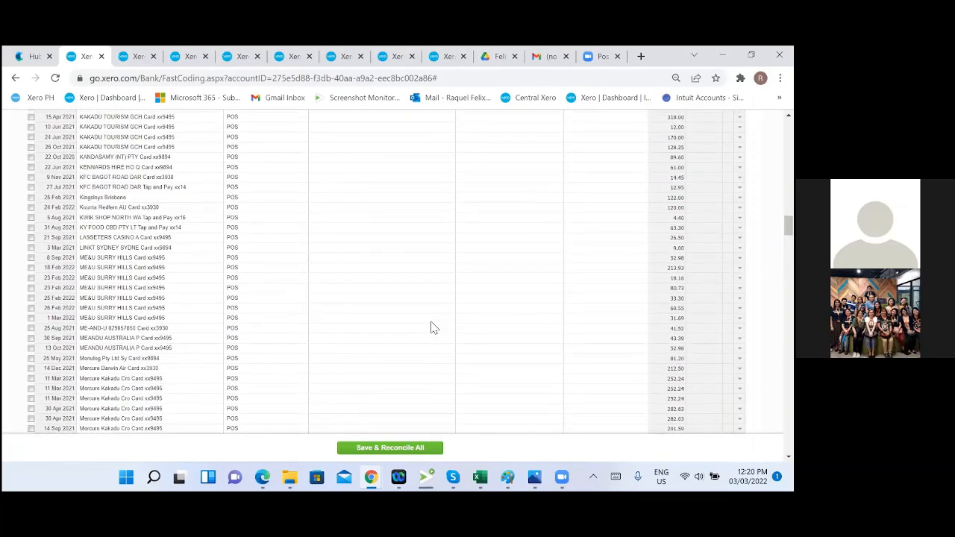
pyautogui.click(31, 257)
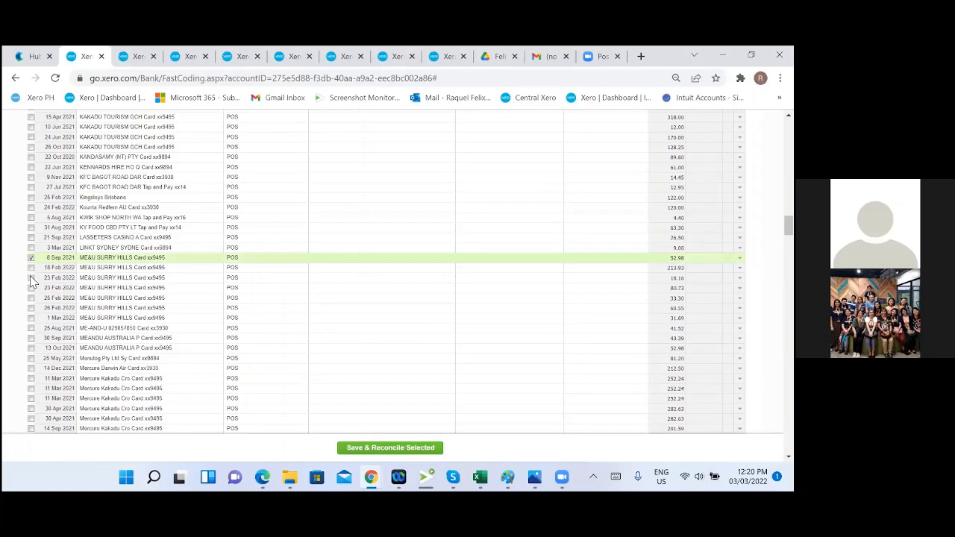
pyautogui.click(31, 268)
pyautogui.click(31, 278)
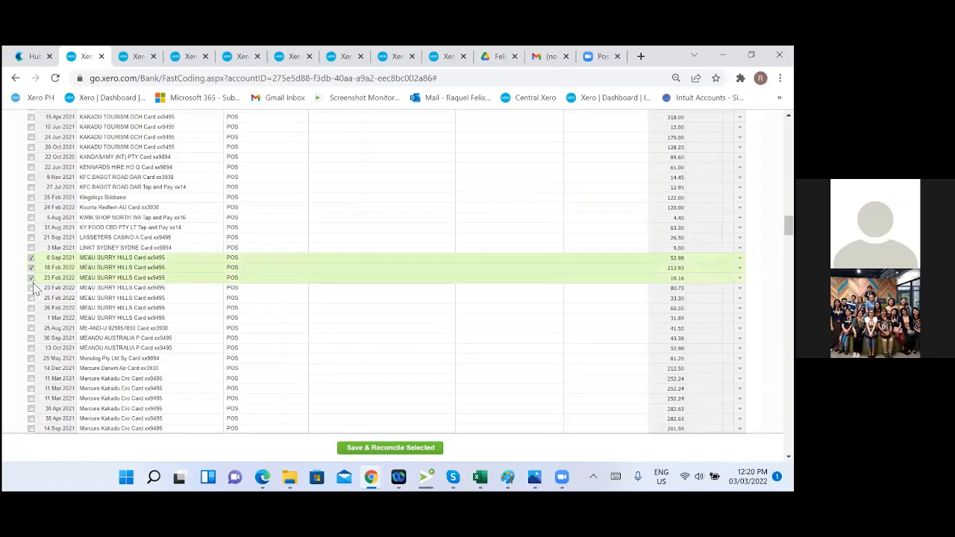
pyautogui.click(31, 287)
pyautogui.click(30, 298)
pyautogui.click(30, 308)
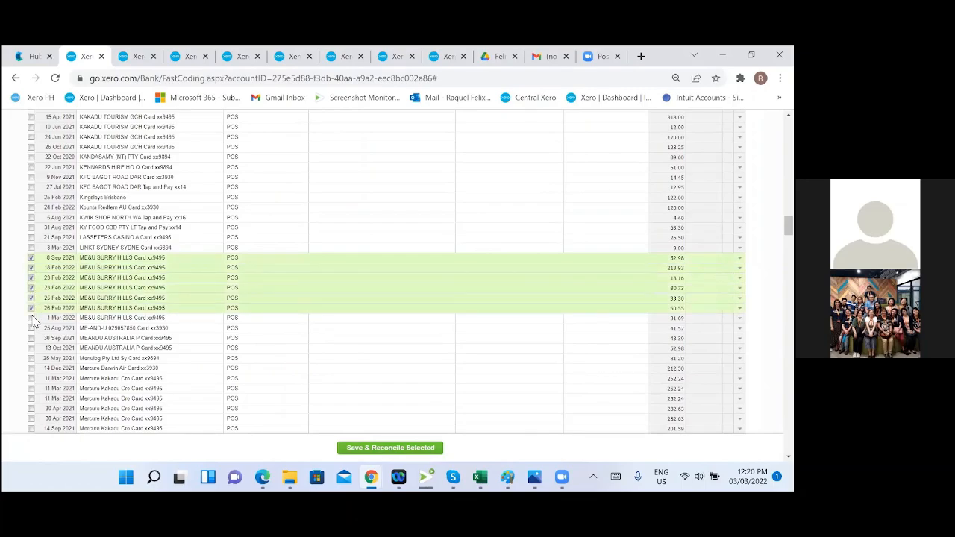
pyautogui.click(30, 318)
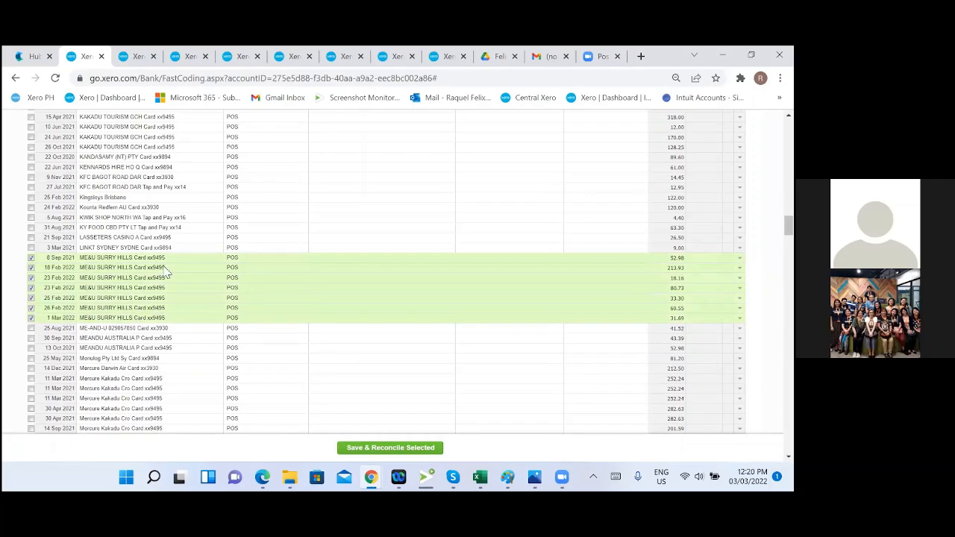
# Step: Copy the payee text "ME&U SURRY HILLS" from the first selected transaction and search the bank statements for it in place of the previous term
pyautogui.click(120, 258)
pyautogui.click(129, 257)
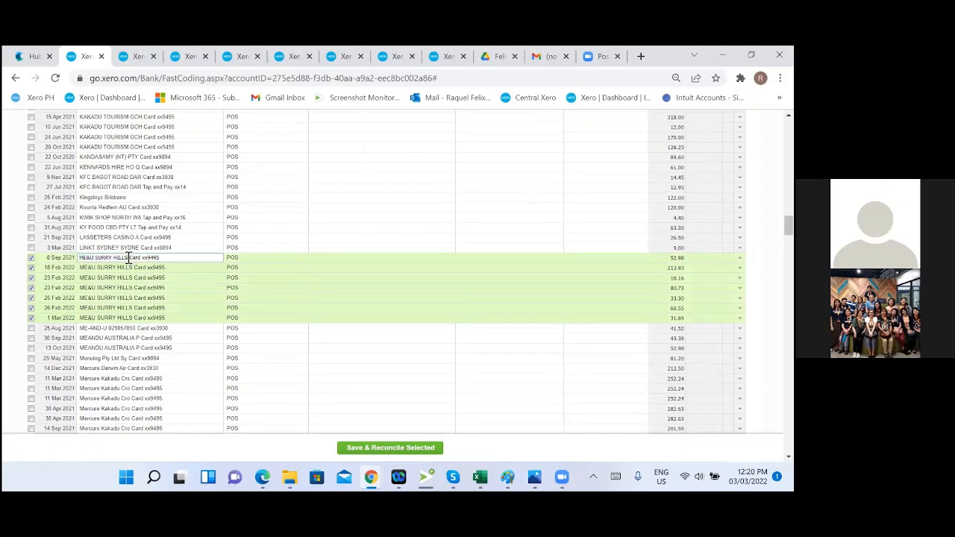
pyautogui.moveTo(129, 257); pyautogui.dragTo(78, 258)
pyautogui.hotkey('ctrl', 'c')
pyautogui.click(134, 57)
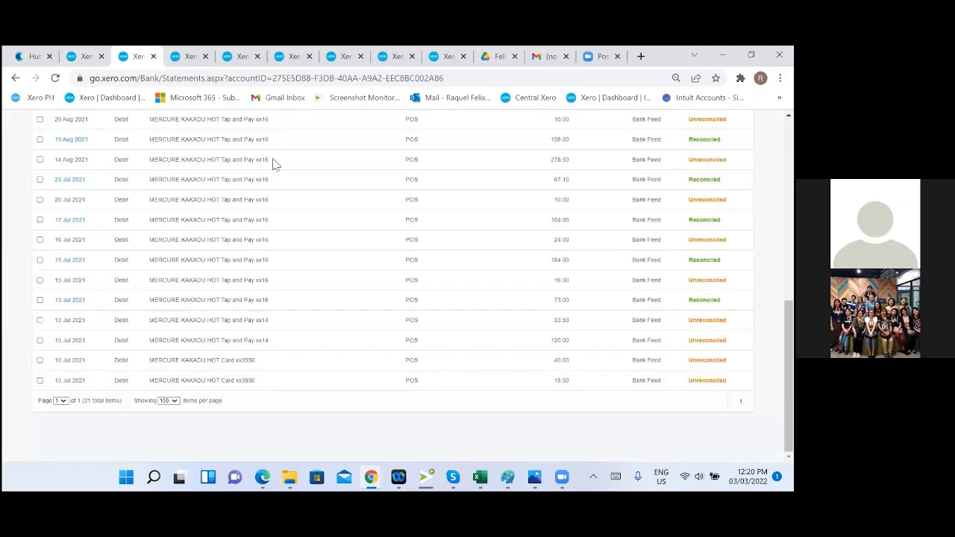
pyautogui.moveTo(789, 337); pyautogui.dragTo(789, 149)
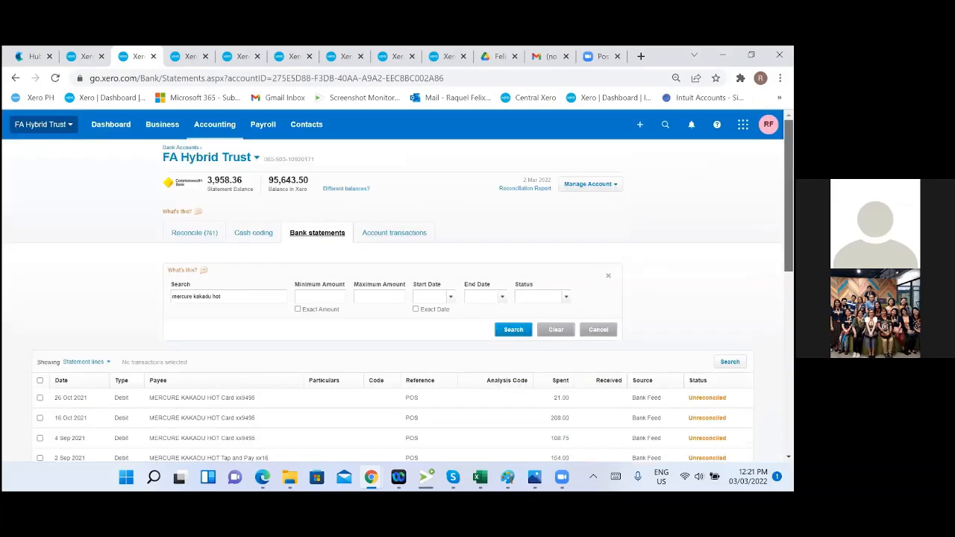
pyautogui.click(242, 296)
pyautogui.moveTo(241, 296); pyautogui.dragTo(142, 291)
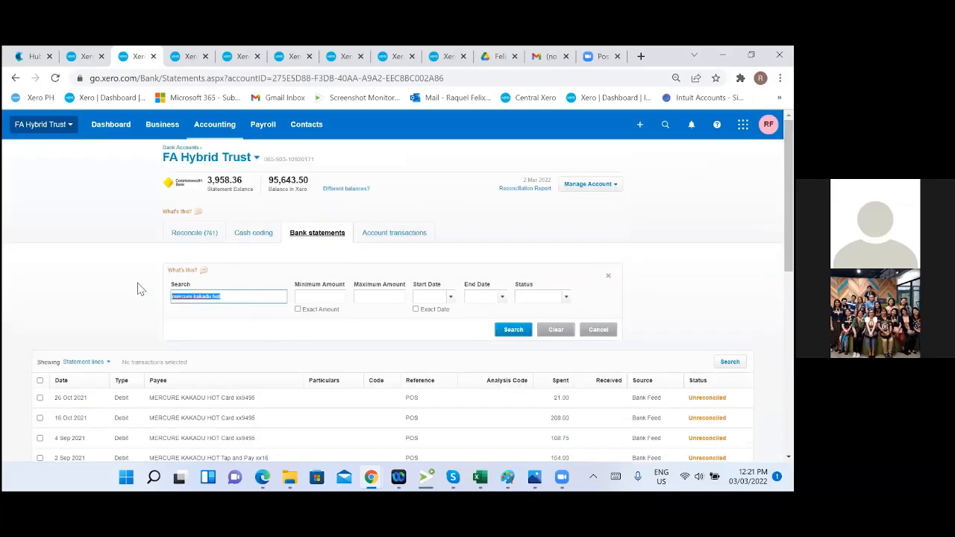
pyautogui.hotkey('ctrl', 'v')
pyautogui.press('Return')
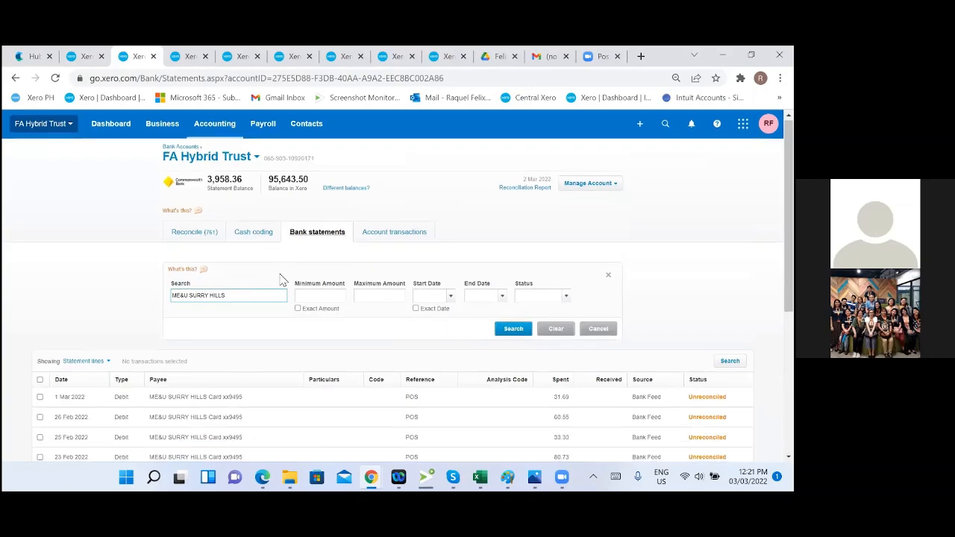
pyautogui.scroll(-2, 296, 349)
pyautogui.scroll(-2, 296, 348)
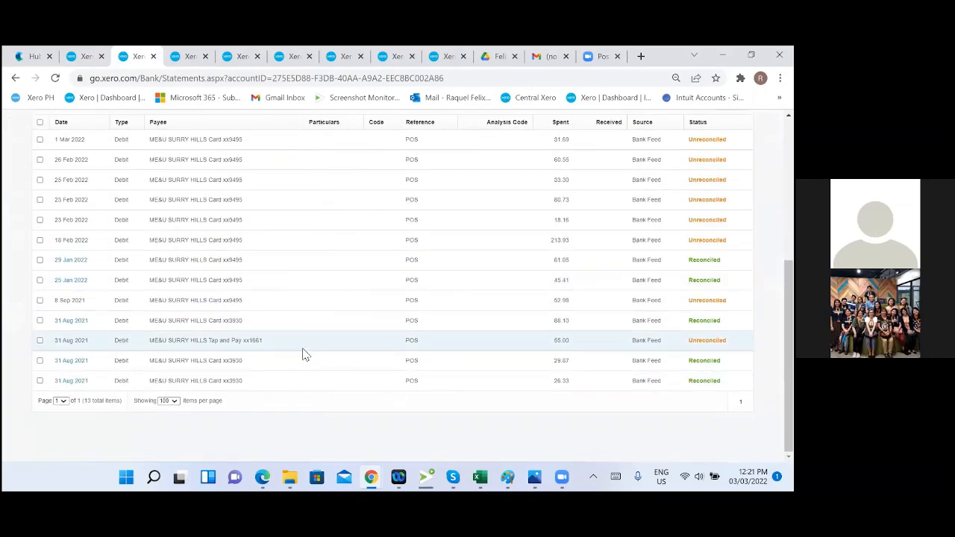
# Step: Open the reconciled 31 Aug 2021 ME&U SURRY HILLS statement line for 29.87 separately and follow its Felons Brewing Co payment to the bill
pyautogui.rightClick(65, 364)
pyautogui.click(102, 240)
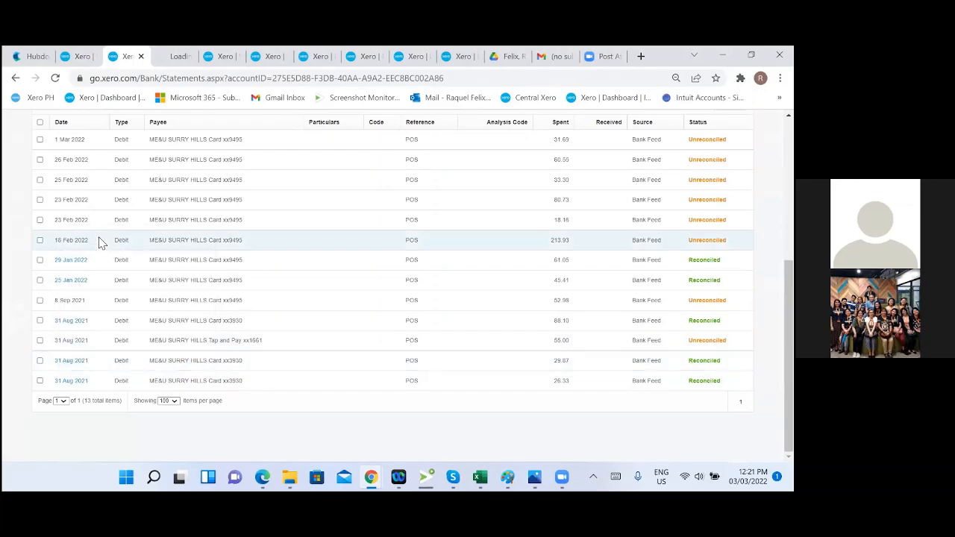
pyautogui.click(176, 60)
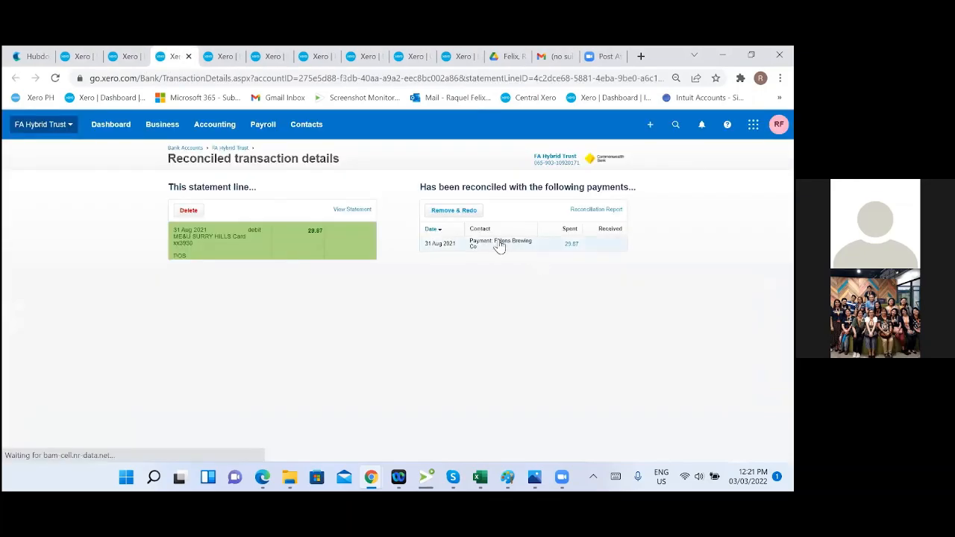
pyautogui.click(498, 246)
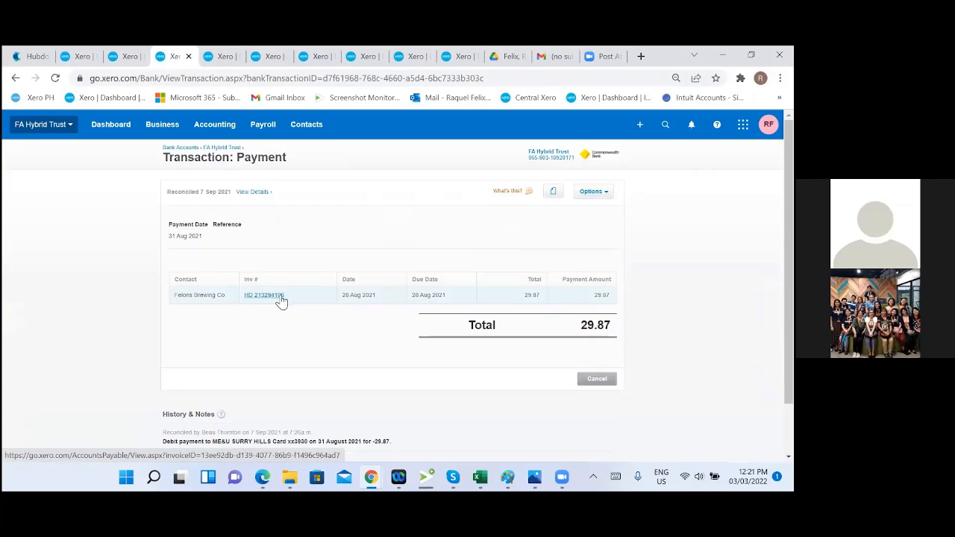
pyautogui.click(281, 299)
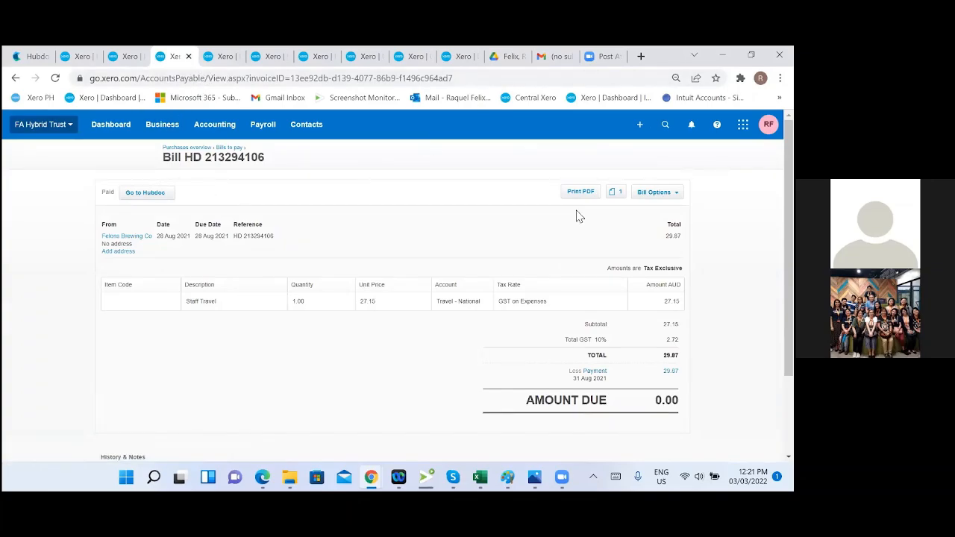
# Step: Preview the bill's attached file Felons_Brewing_Co_2021-08-28_29.87.pdf, enlarge it to read the receipt's sender and subject, and close it
pyautogui.click(615, 193)
pyautogui.click(533, 234)
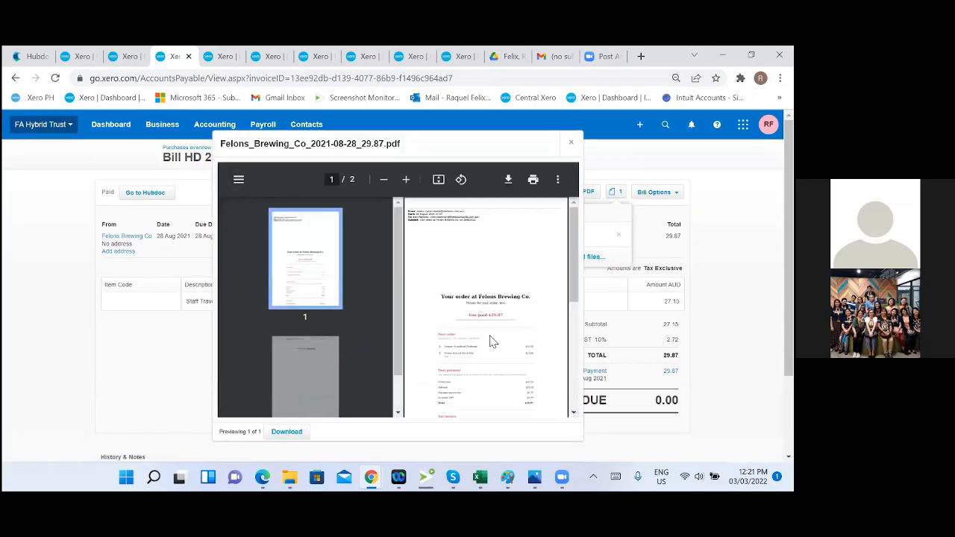
pyautogui.click(404, 181)
pyautogui.click(405, 182)
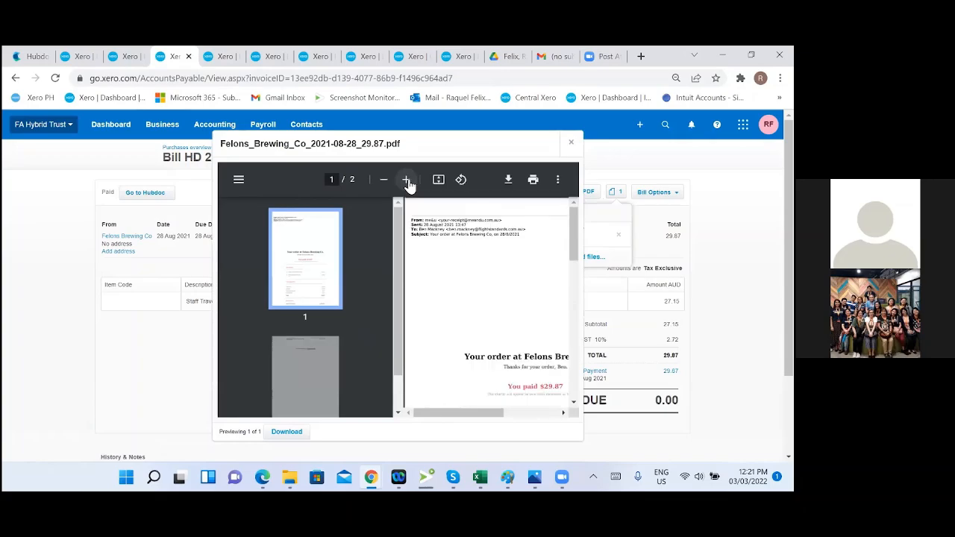
pyautogui.click(408, 184)
pyautogui.click(408, 183)
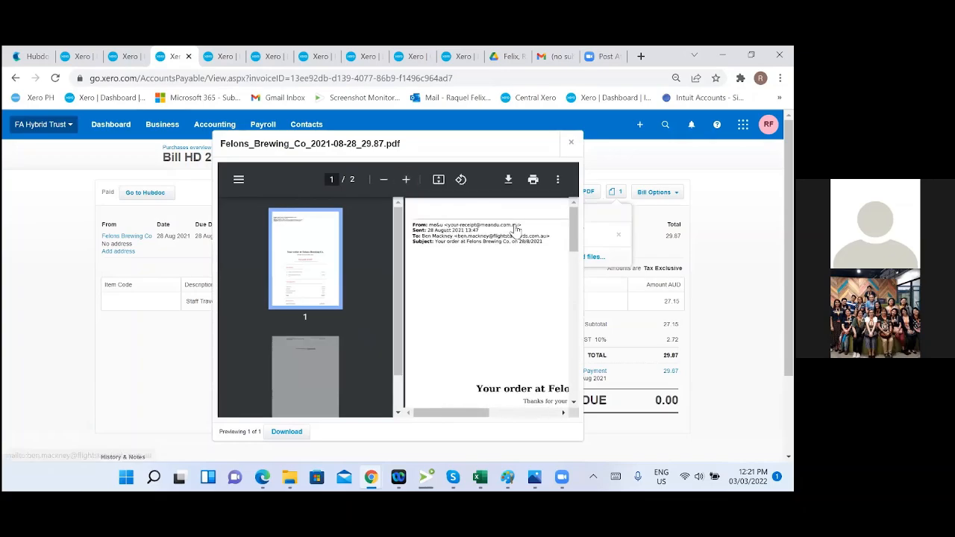
pyautogui.click(572, 147)
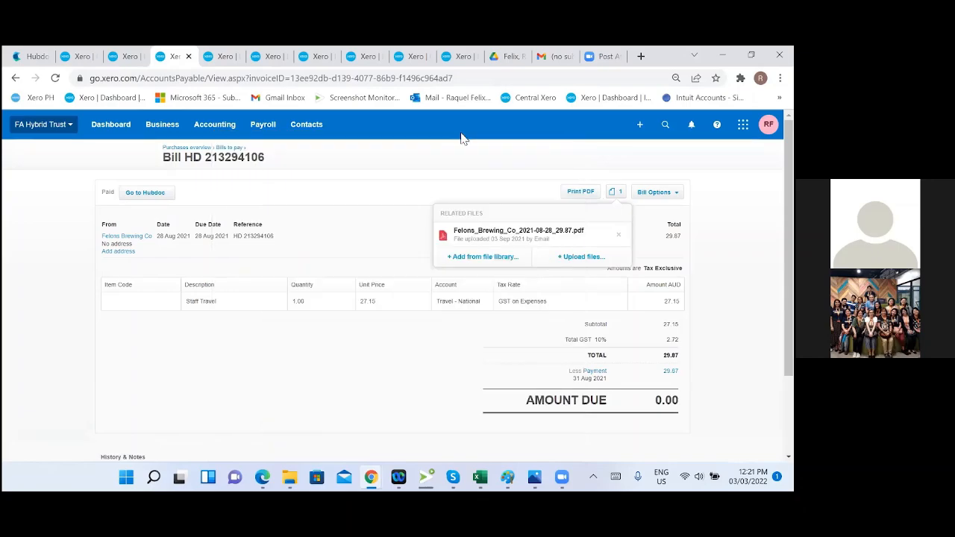
# Step: Switch to Hubdoc and search for "felon" in place of the previous term, checking both all documents and those in review
pyautogui.click(23, 56)
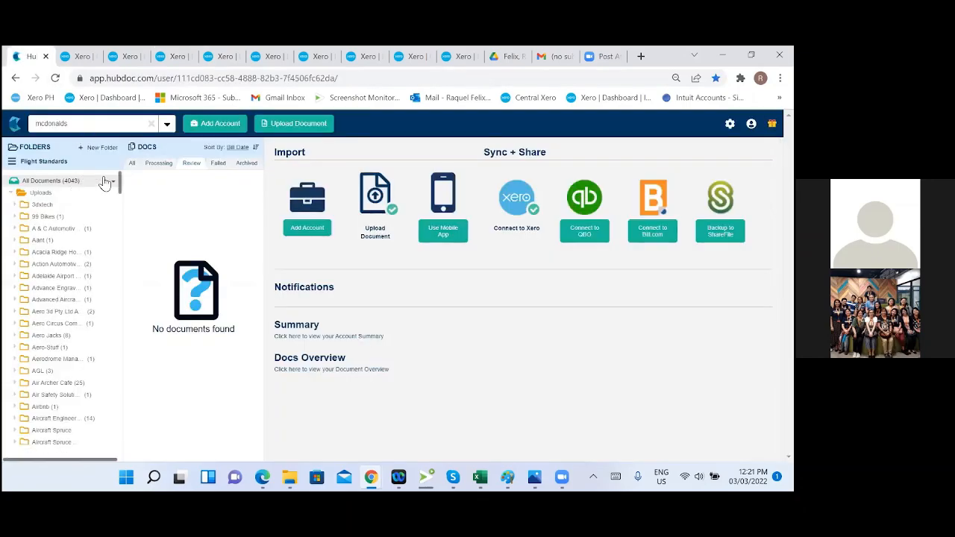
pyautogui.click(133, 164)
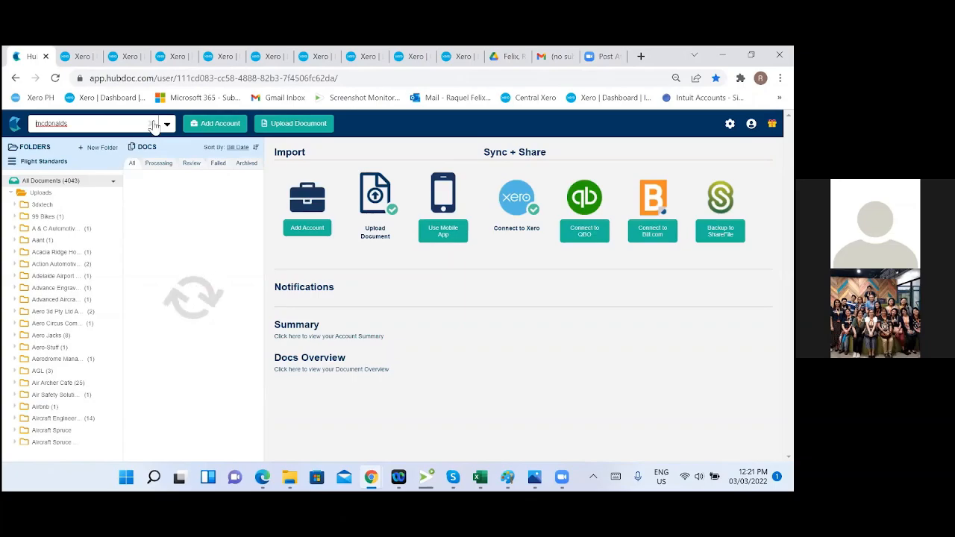
pyautogui.click(153, 123)
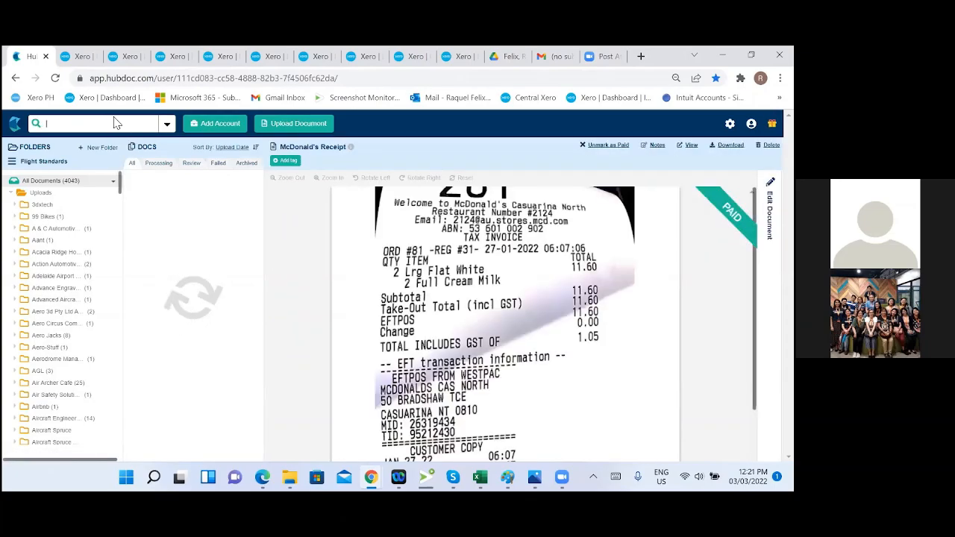
pyautogui.write('felon')
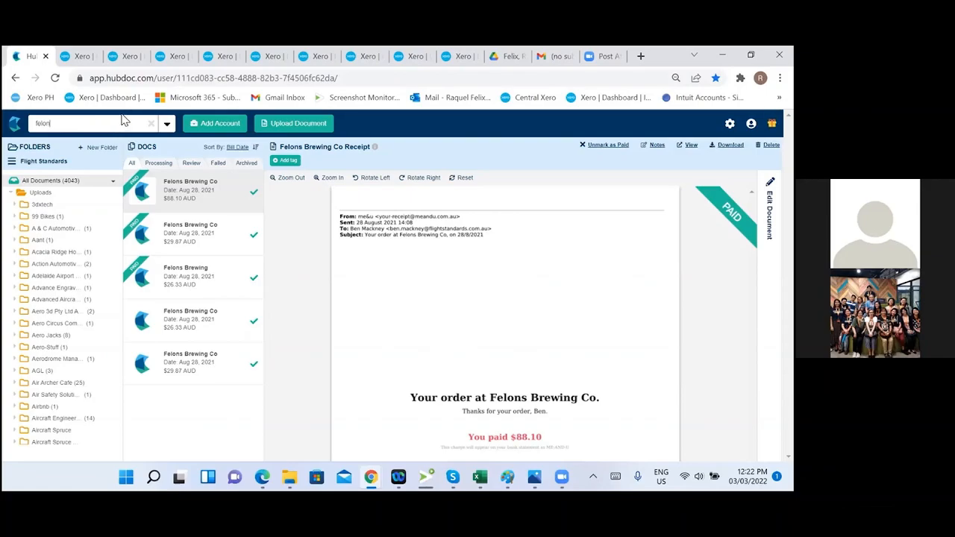
pyautogui.press('Return')
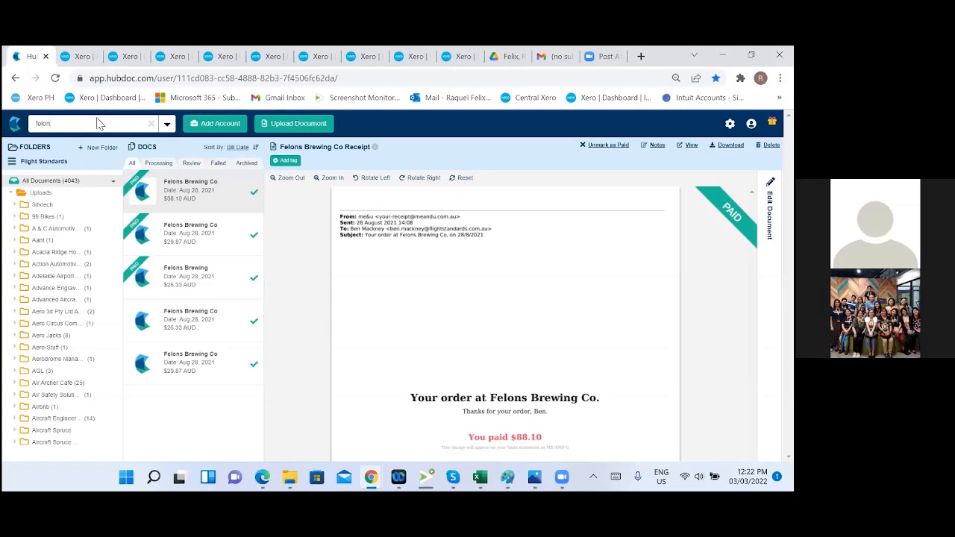
pyautogui.press('Return')
pyautogui.click(193, 168)
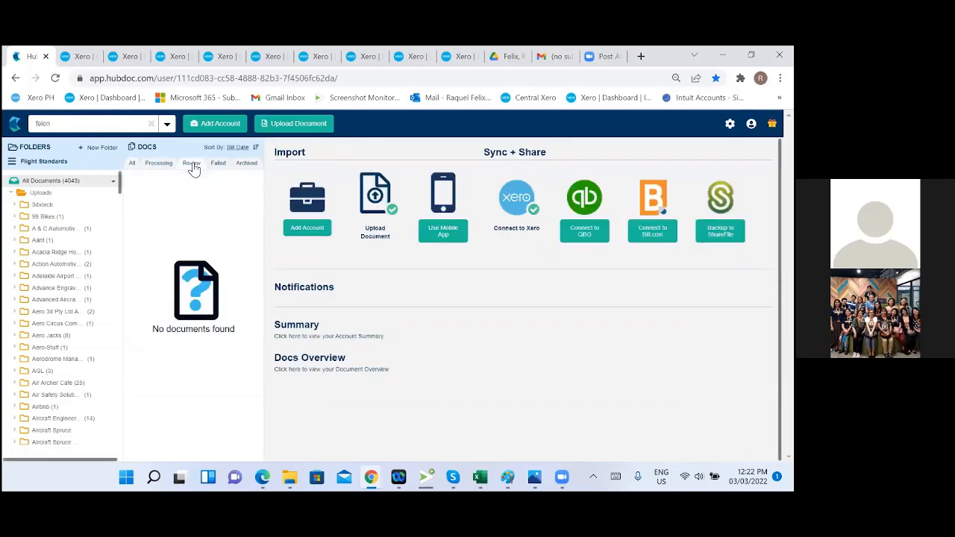
pyautogui.click(134, 165)
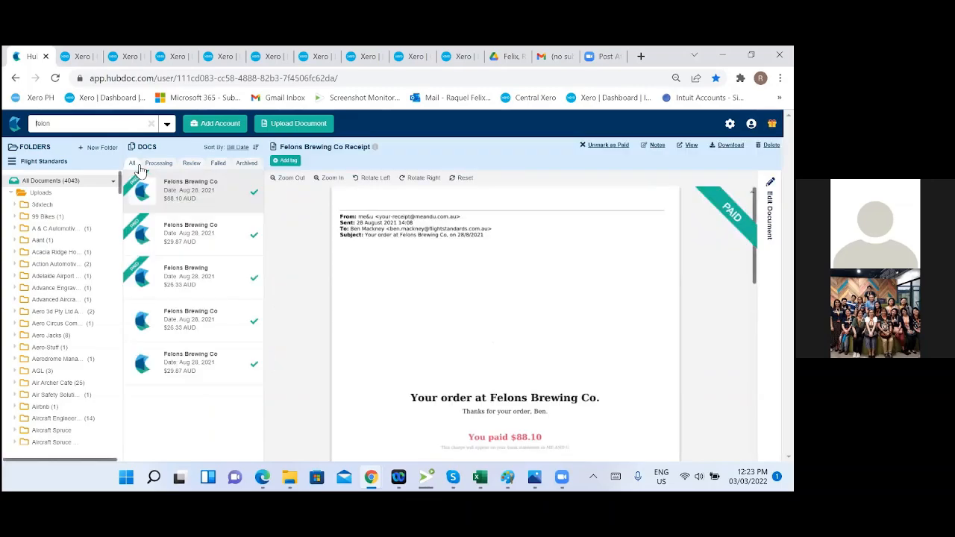
# Step: Return to Xero cash coding and set the account of the seven selected ME&U SURRY HILLS transactions to 493 - Travel - National
pyautogui.click(77, 57)
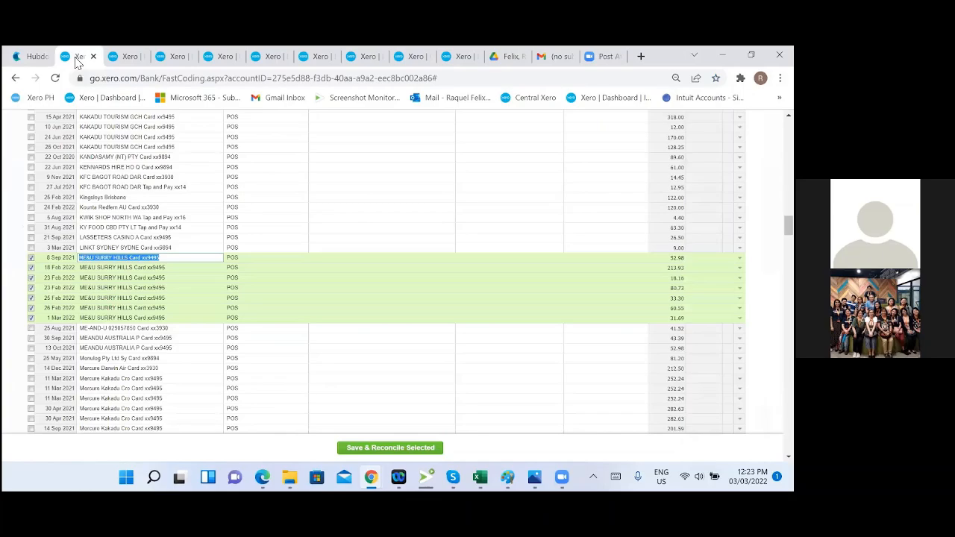
pyautogui.click(178, 60)
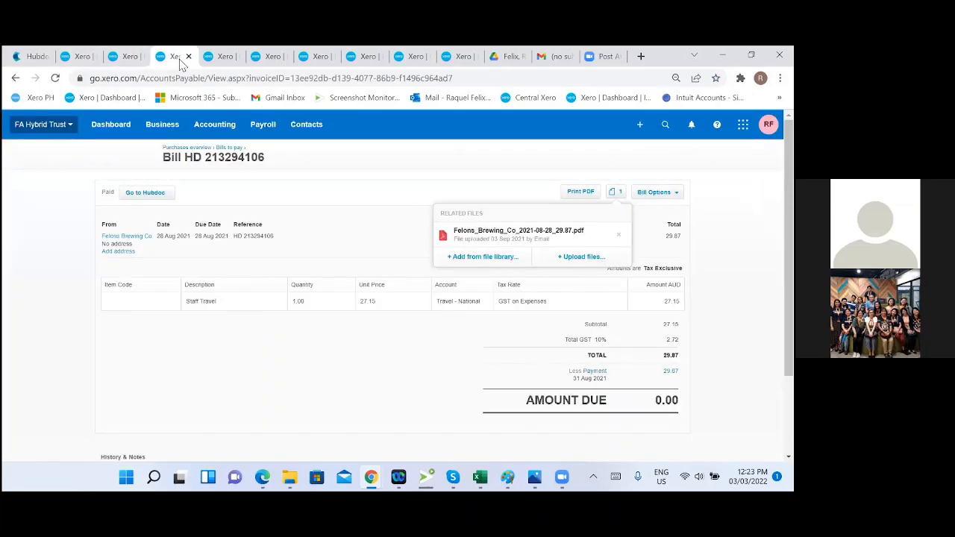
pyautogui.click(33, 57)
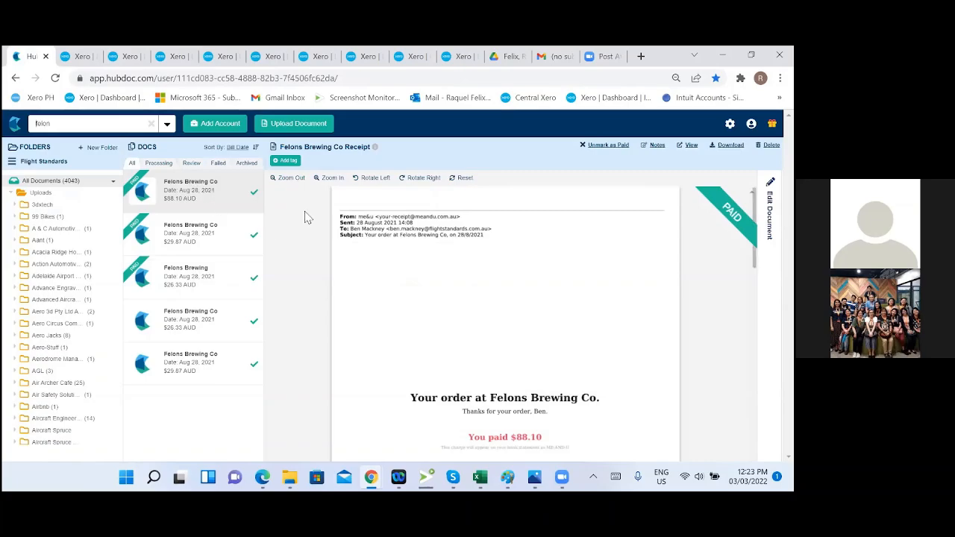
pyautogui.click(82, 59)
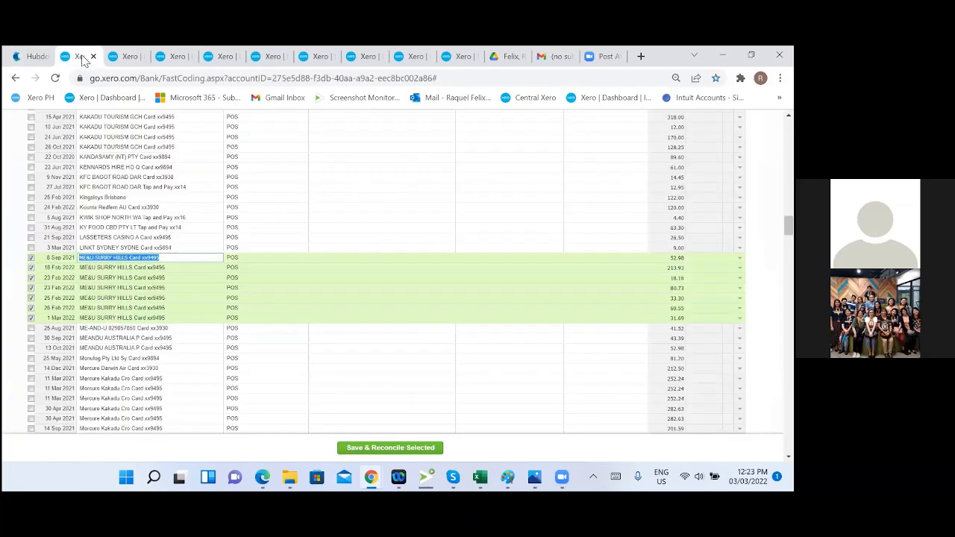
pyautogui.click(479, 258)
pyautogui.write('travel')
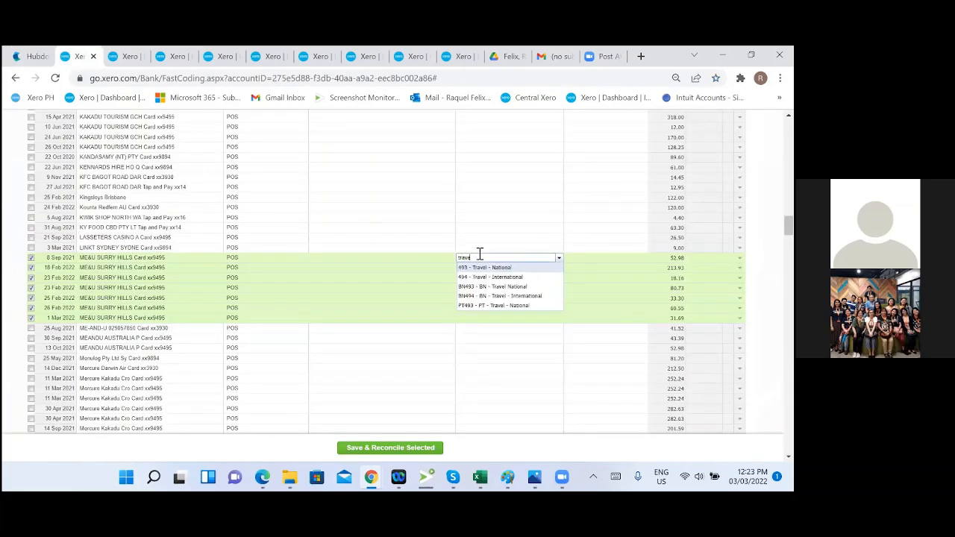
pyautogui.click(481, 267)
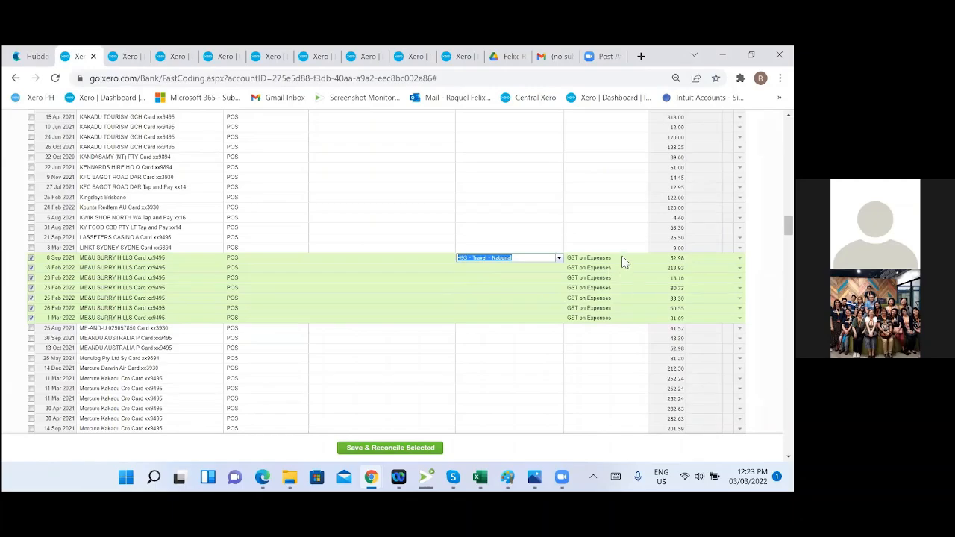
pyautogui.click(624, 257)
pyautogui.click(580, 369)
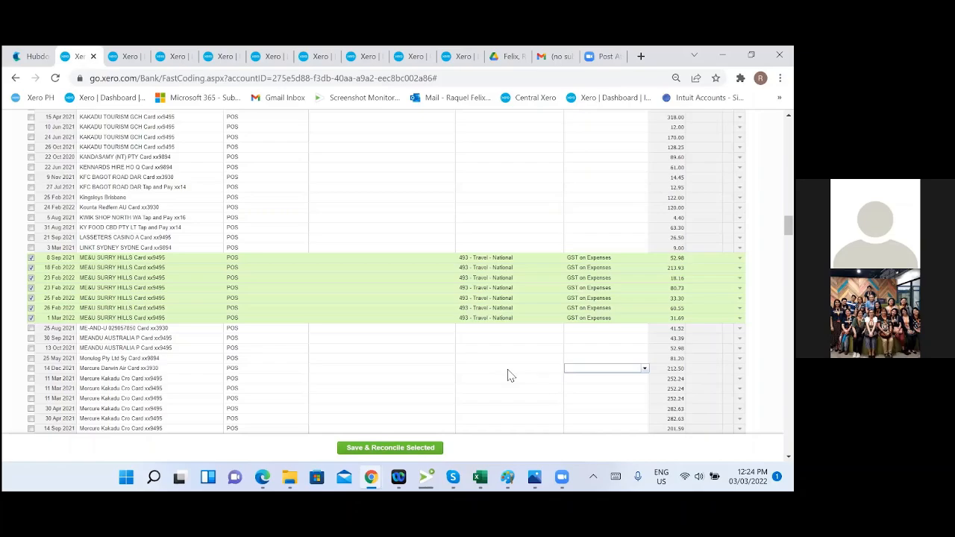
pyautogui.click(439, 371)
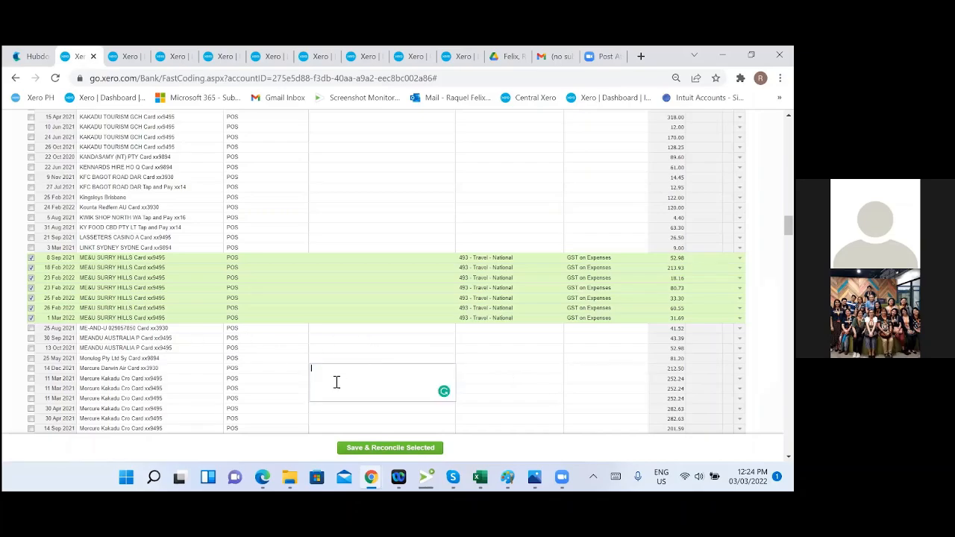
pyautogui.click(557, 390)
pyautogui.scroll(-1, 526, 378)
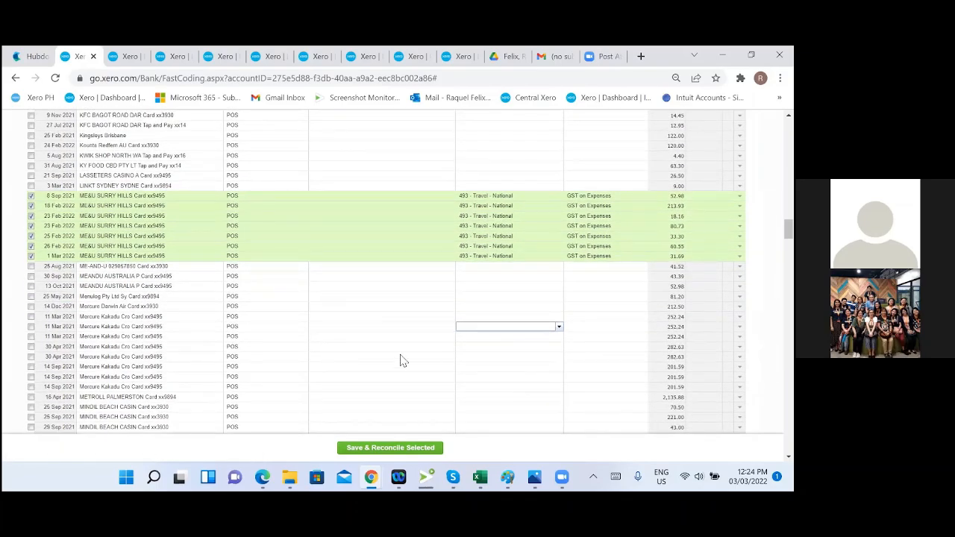
pyautogui.click(389, 317)
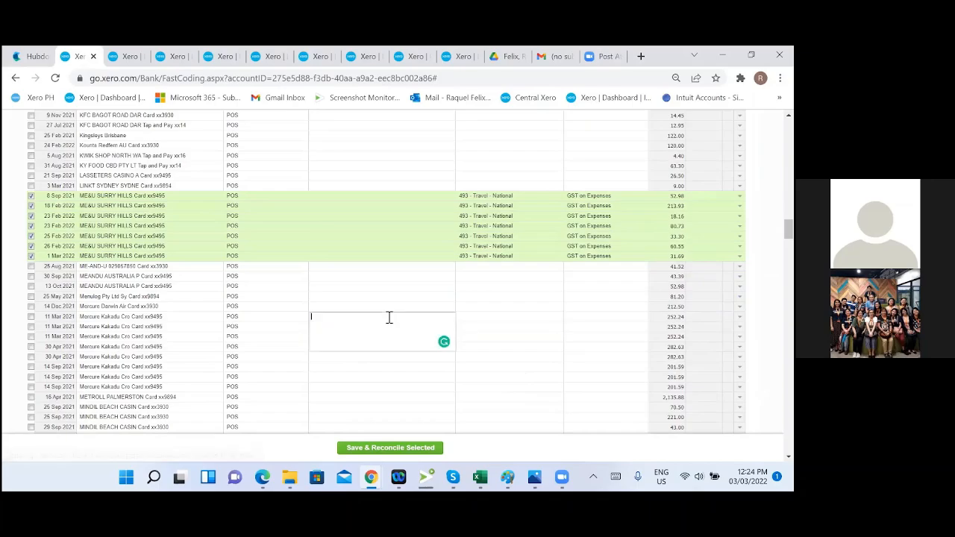
pyautogui.click(523, 306)
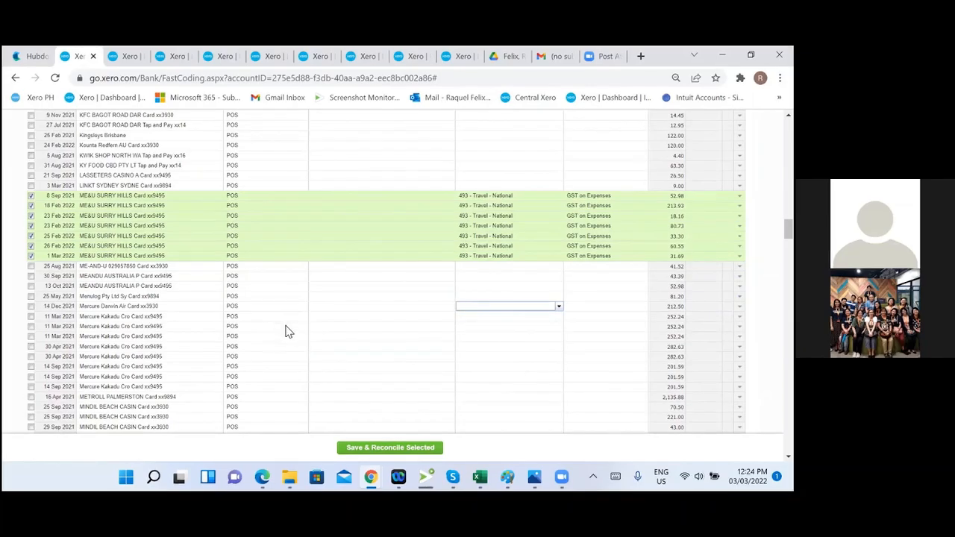
pyautogui.scroll(-3, 289, 332)
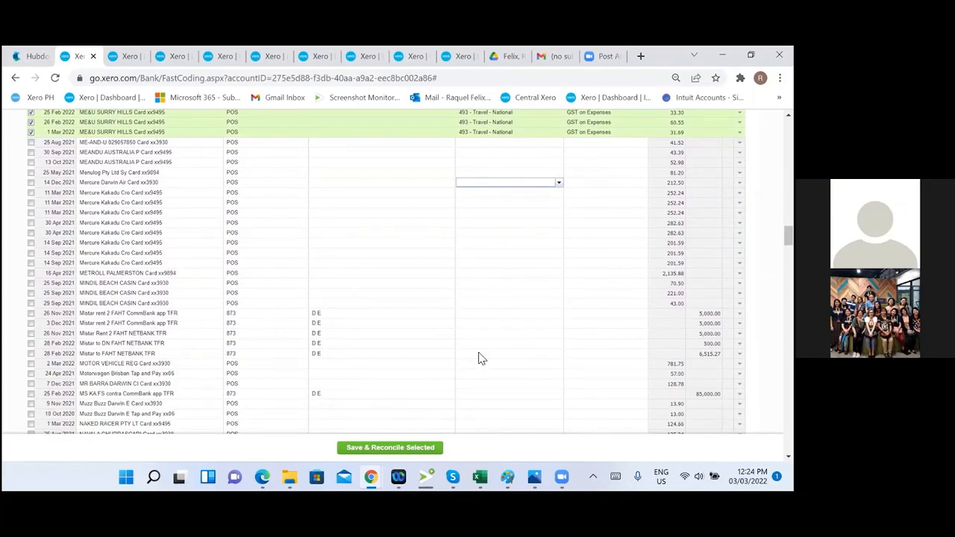
pyautogui.scroll(3, 480, 359)
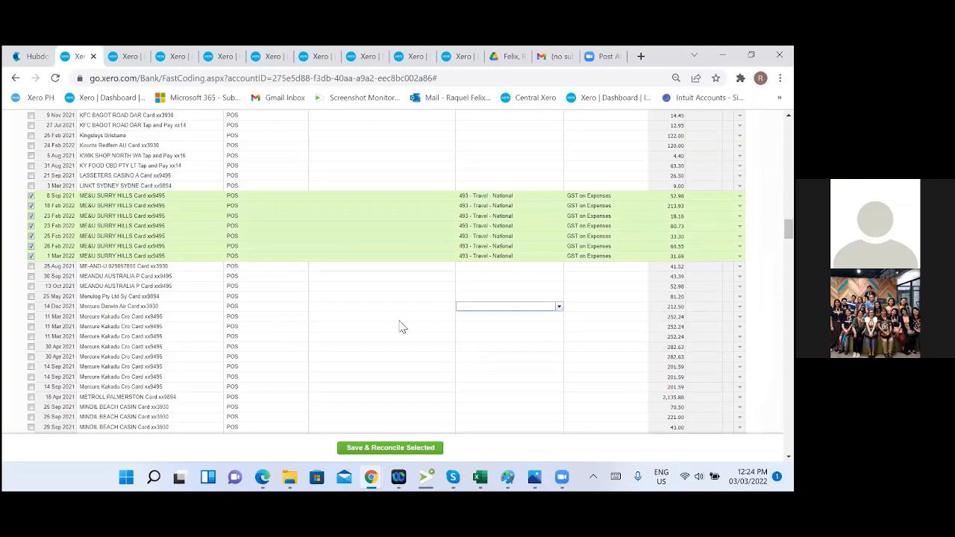
# Step: Save and reconcile the seven selected ME&U SURRY HILLS transactions
pyautogui.click(391, 450)
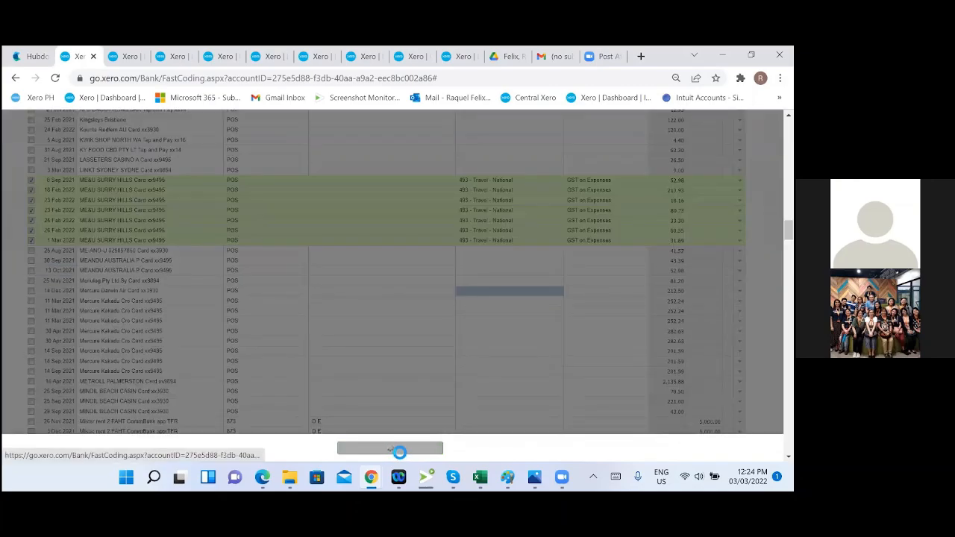
pyautogui.click(430, 308)
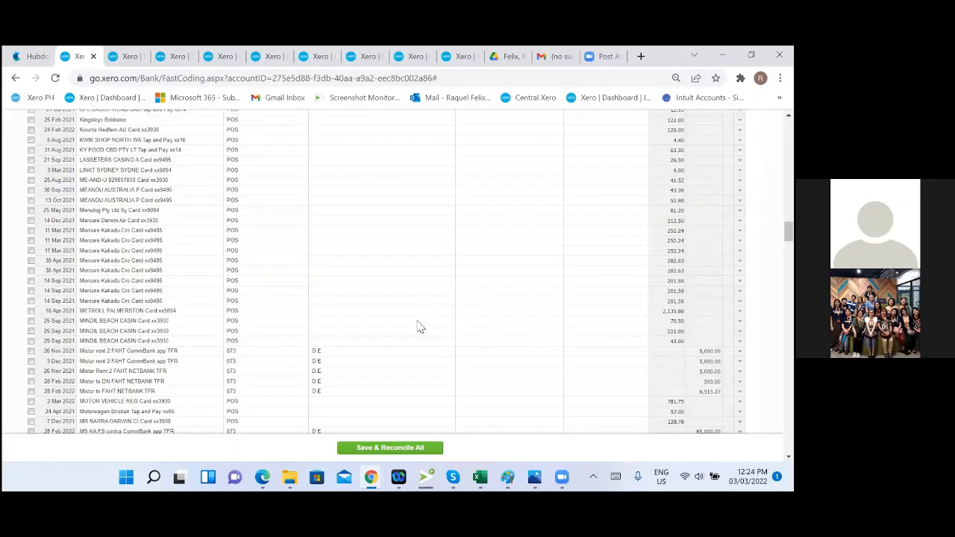
# Step: Select the eight Mercure Kakadu Cro Card xx9495 transactions dated 11 Mar, 30 Apr and 14 Sep 2021 in cash coding
pyautogui.click(31, 241)
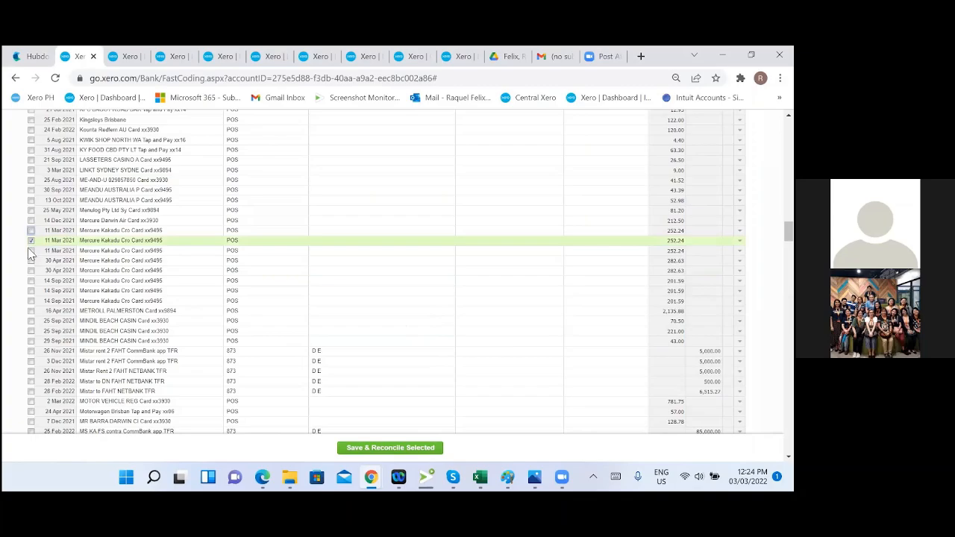
pyautogui.click(31, 251)
pyautogui.click(31, 261)
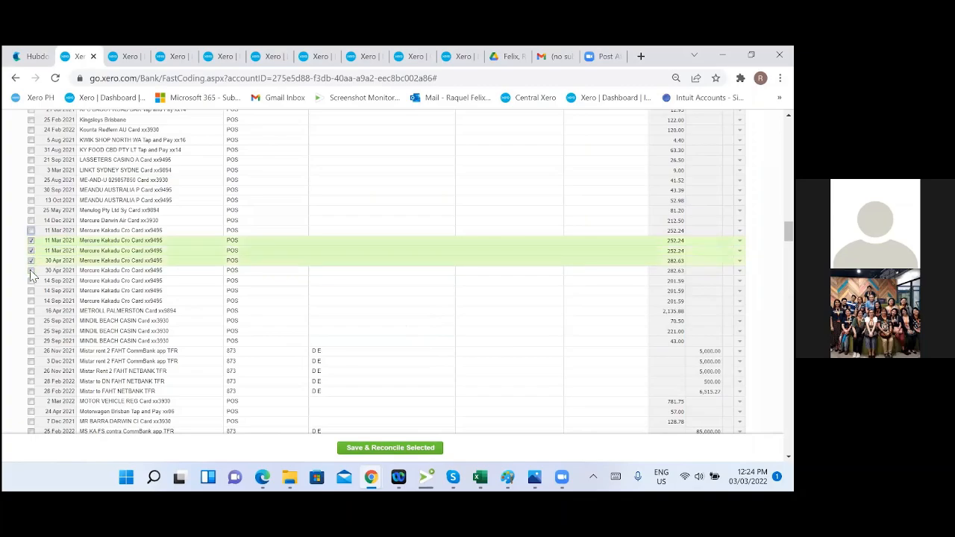
pyautogui.click(30, 270)
pyautogui.click(31, 281)
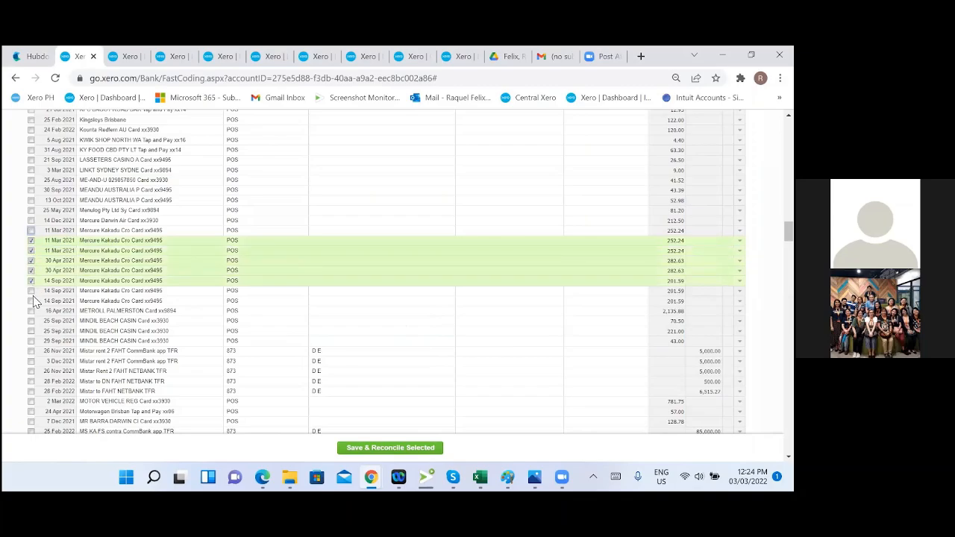
pyautogui.click(31, 302)
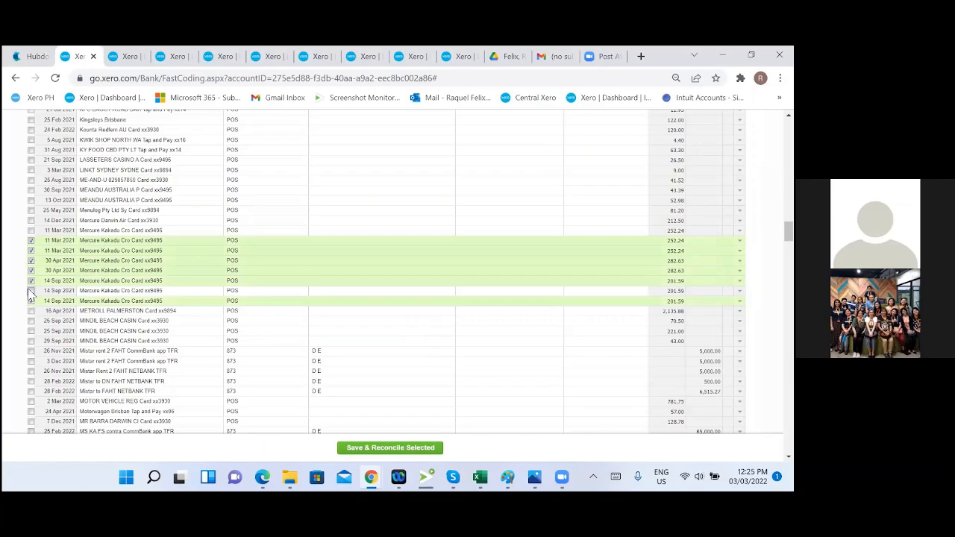
pyautogui.click(31, 290)
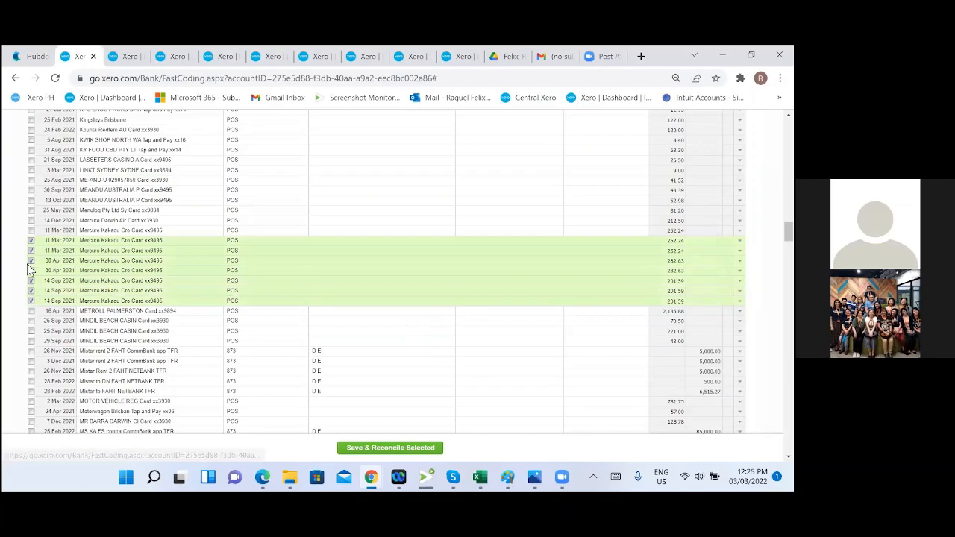
pyautogui.click(30, 231)
# Step: Copy the payee name Mercure Kakadu Cro and search the bank statement lines for it in place of ME&U SURRY HILLS
pyautogui.click(117, 231)
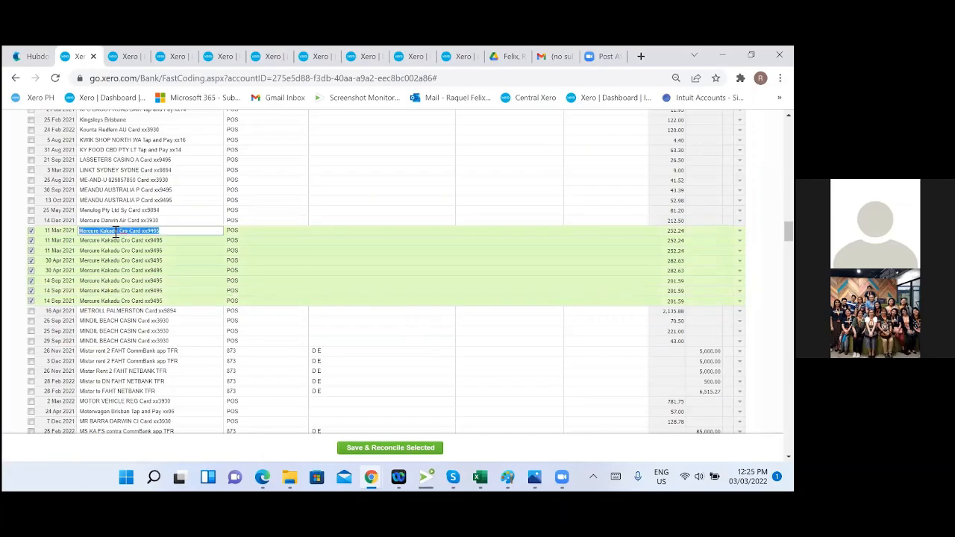
pyautogui.click(118, 233)
pyautogui.moveTo(128, 233); pyautogui.dragTo(82, 233)
pyautogui.hotkey('ctrl', 'c')
pyautogui.click(119, 57)
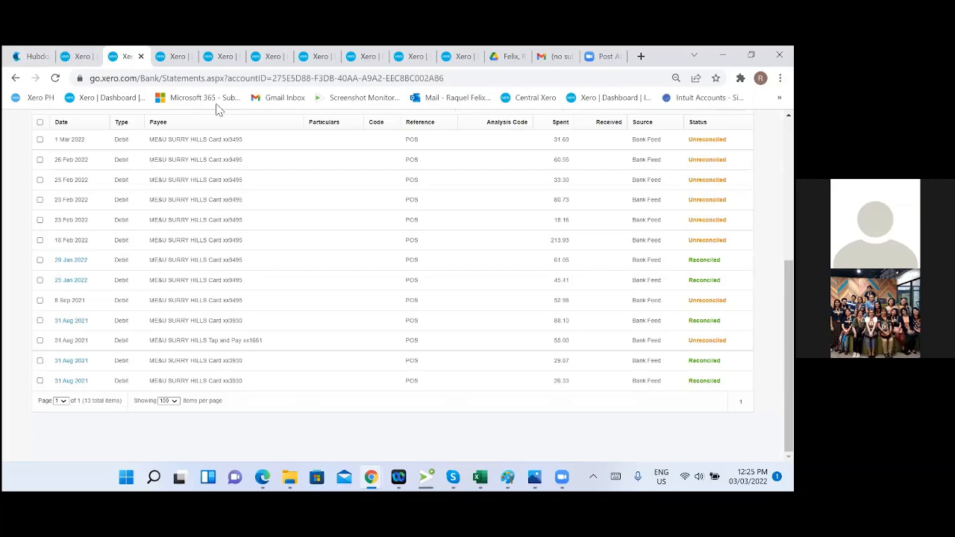
pyautogui.scroll(5, 545, 288)
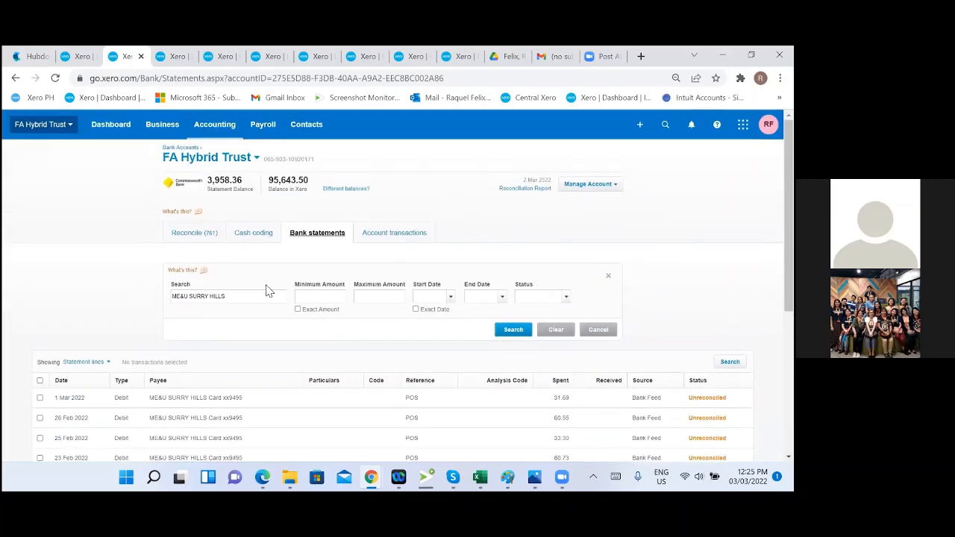
pyautogui.moveTo(254, 296); pyautogui.dragTo(107, 305)
pyautogui.hotkey('ctrl', 'v')
pyautogui.press('Return')
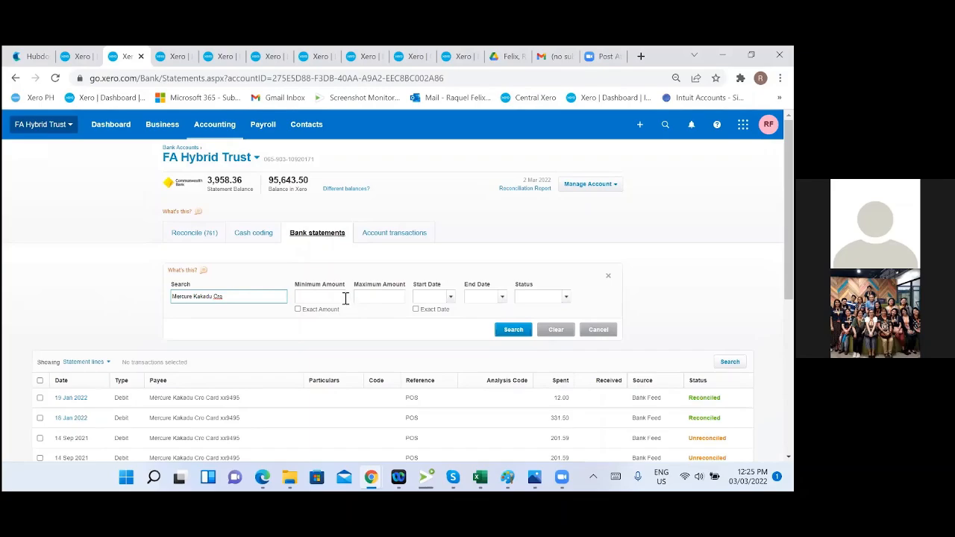
# Step: Open the reconciled 31 Jan 2019 Mercure Kakadu line separately and view the details of its matched 99.00 payment
pyautogui.scroll(-4, 537, 363)
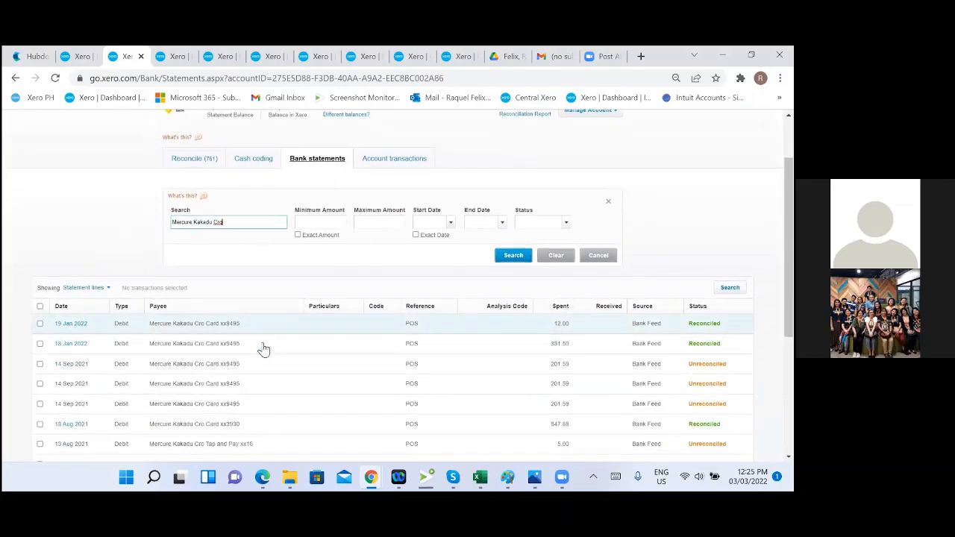
pyautogui.scroll(-1, 269, 418)
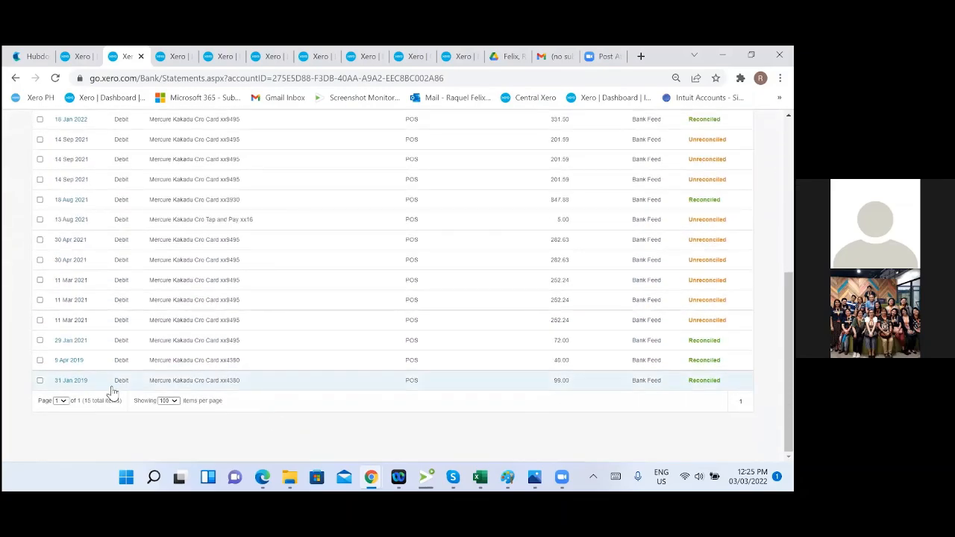
pyautogui.rightClick(70, 382)
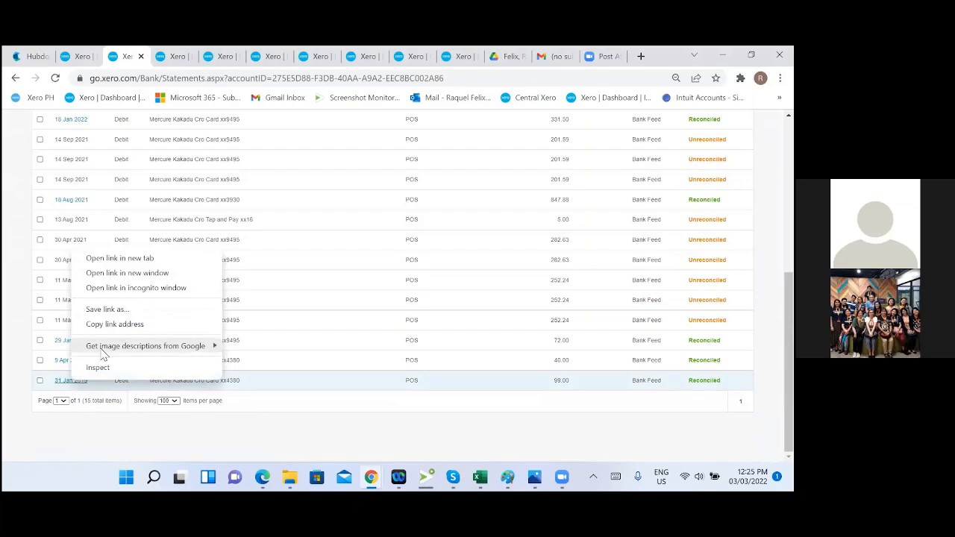
pyautogui.click(118, 259)
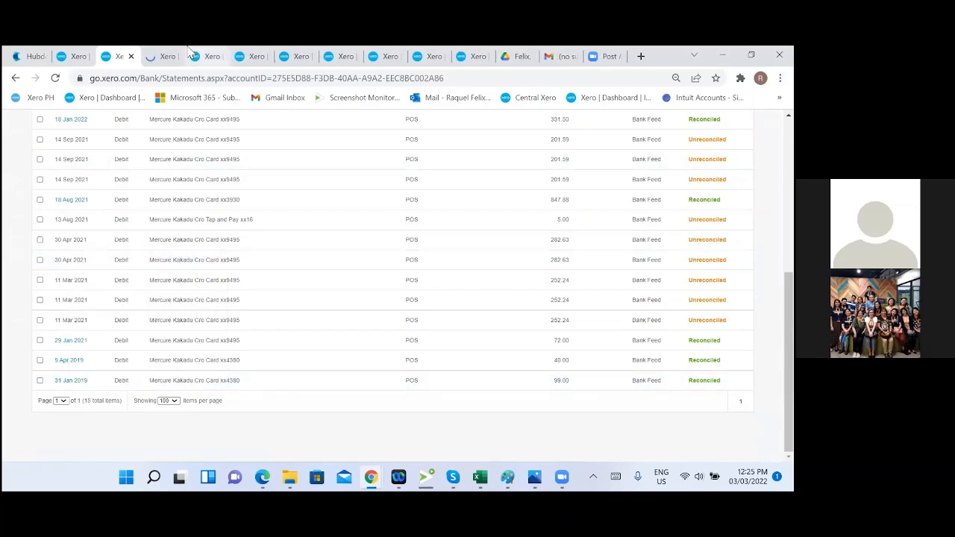
pyautogui.click(166, 58)
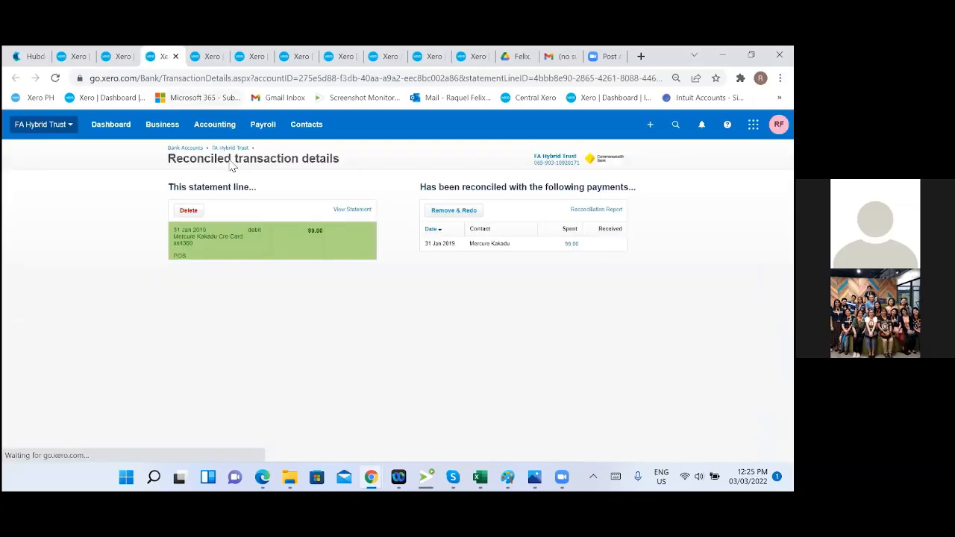
pyautogui.click(510, 245)
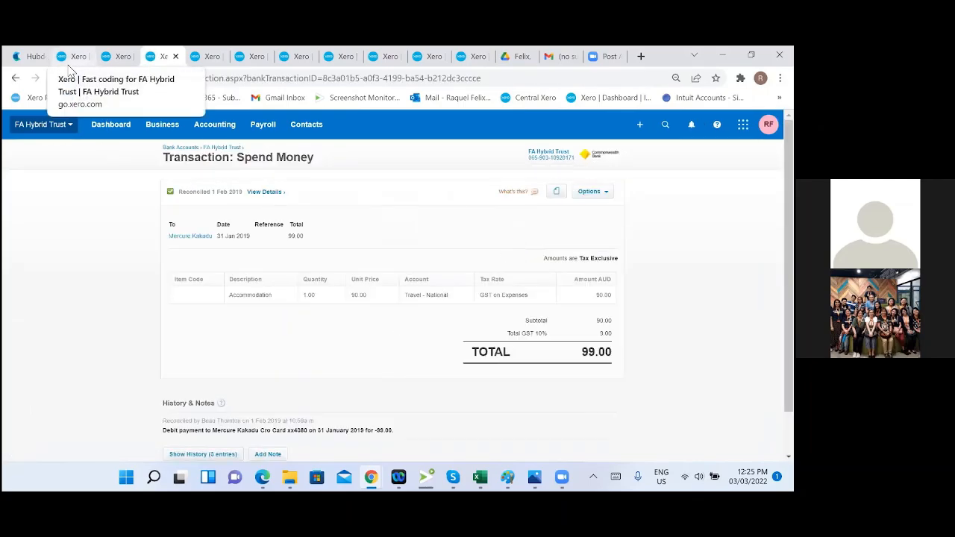
# Step: Switch to Hubdoc and search for "mercure kakadu" in place of the previous term
pyautogui.click(23, 58)
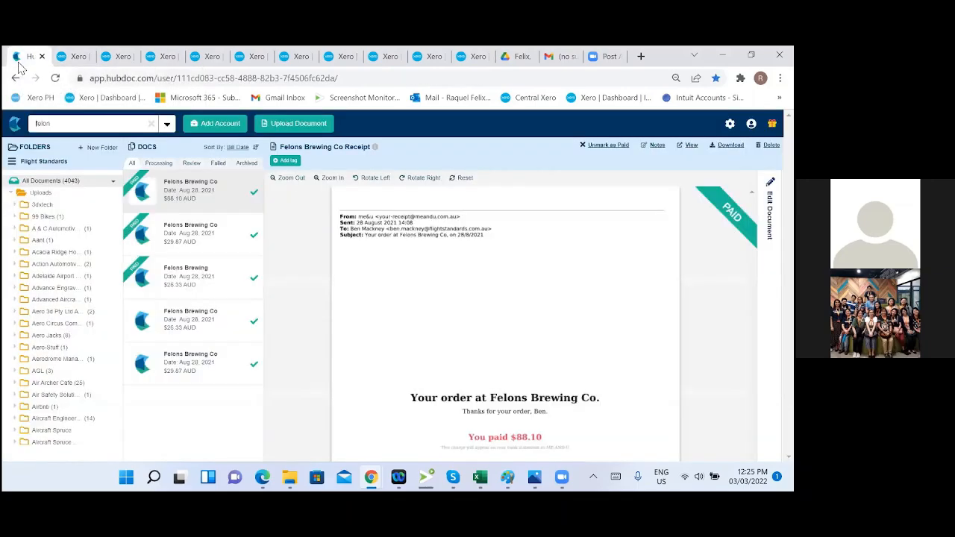
pyautogui.doubleClick(48, 126)
pyautogui.moveTo(120, 123); pyautogui.dragTo(32, 124)
pyautogui.write('mer')
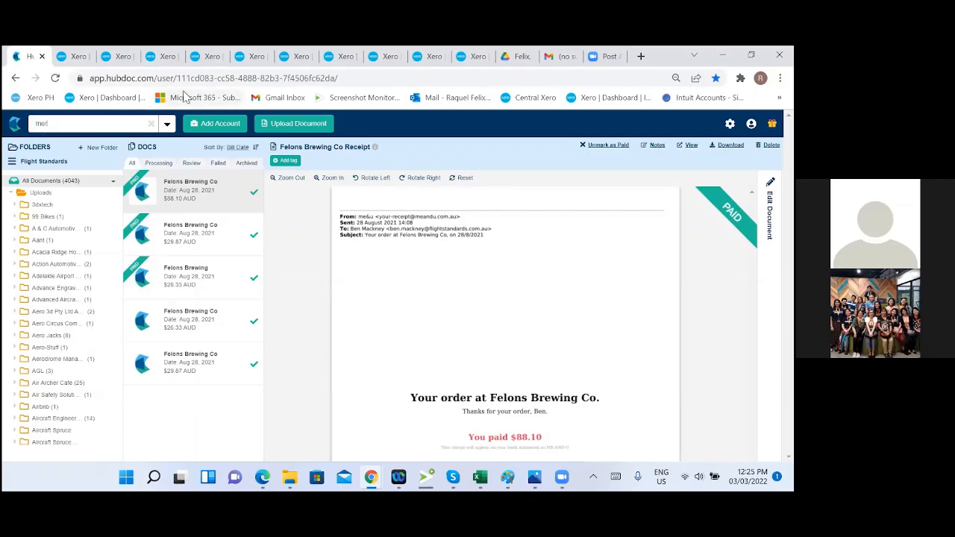
pyautogui.write('cure')
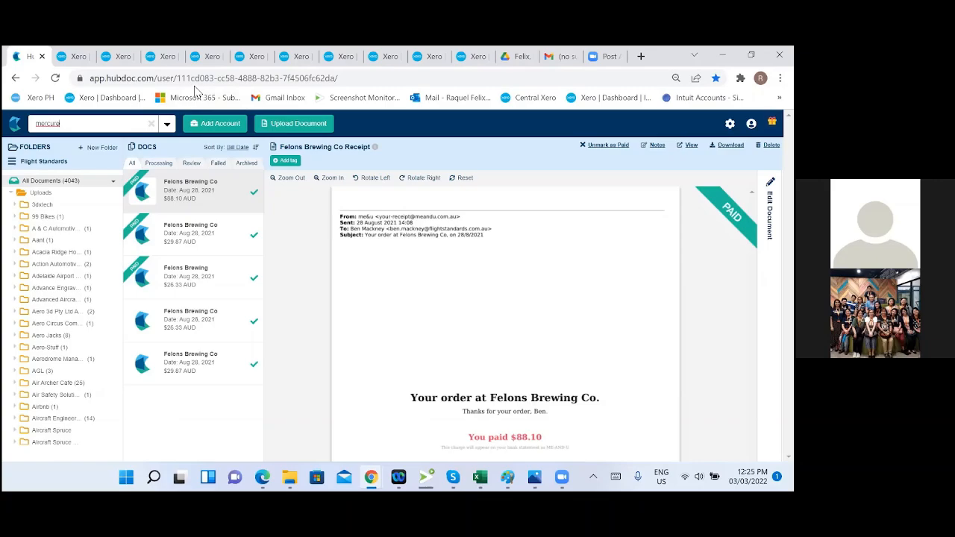
pyautogui.write(' kakadu')
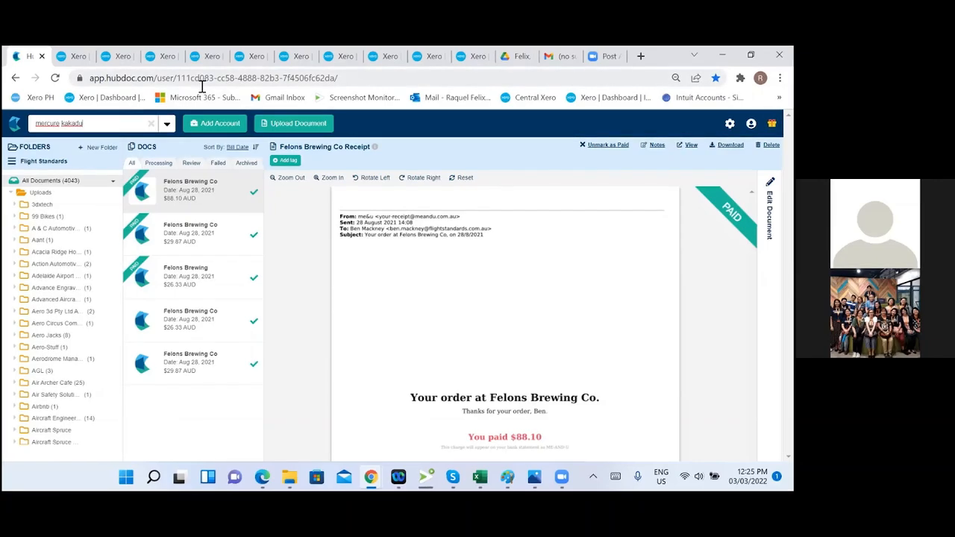
pyautogui.press('Return')
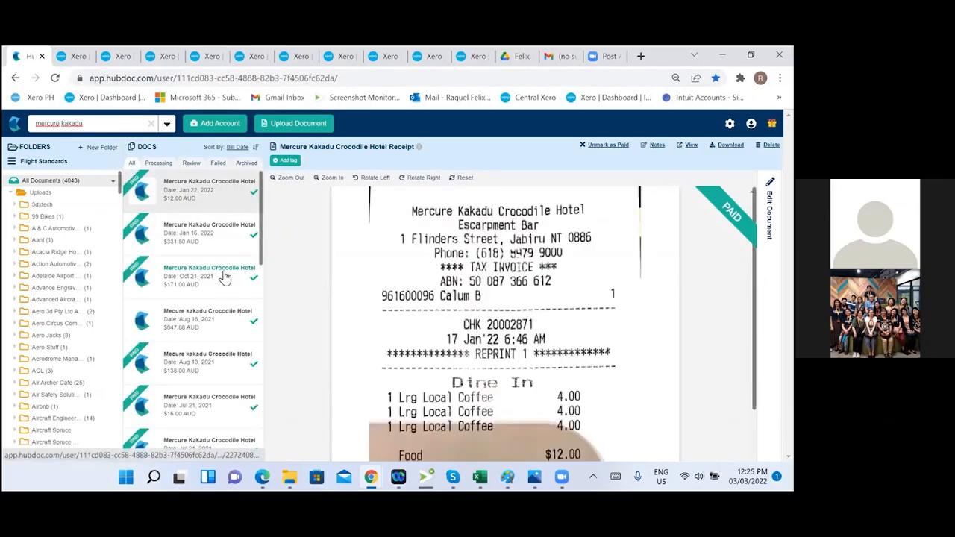
# Step: Look through the matching Mercure Kakadu Crocodile Hotel receipts back to early 2021, and check the documents in review
pyautogui.scroll(-10, 224, 320)
pyautogui.scroll(-2, 229, 377)
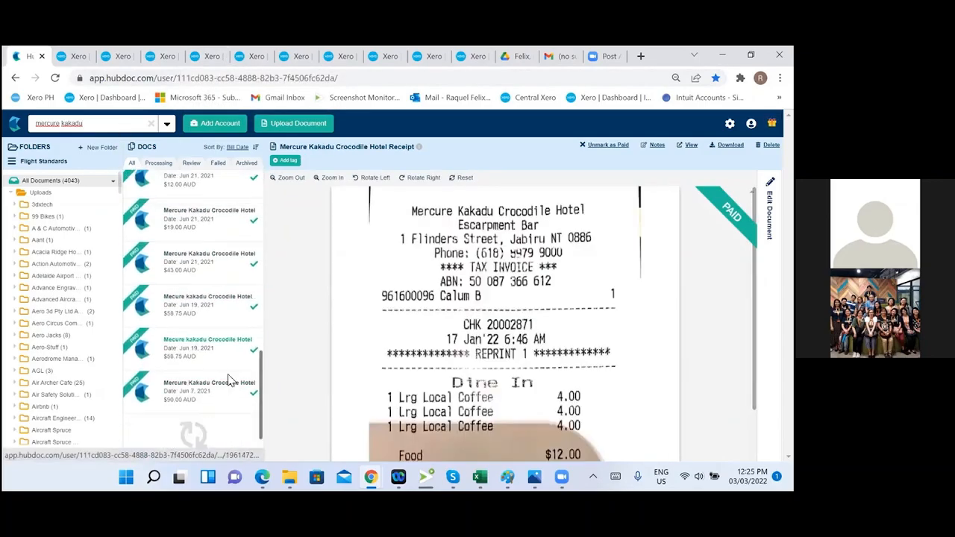
pyautogui.scroll(-5, 230, 393)
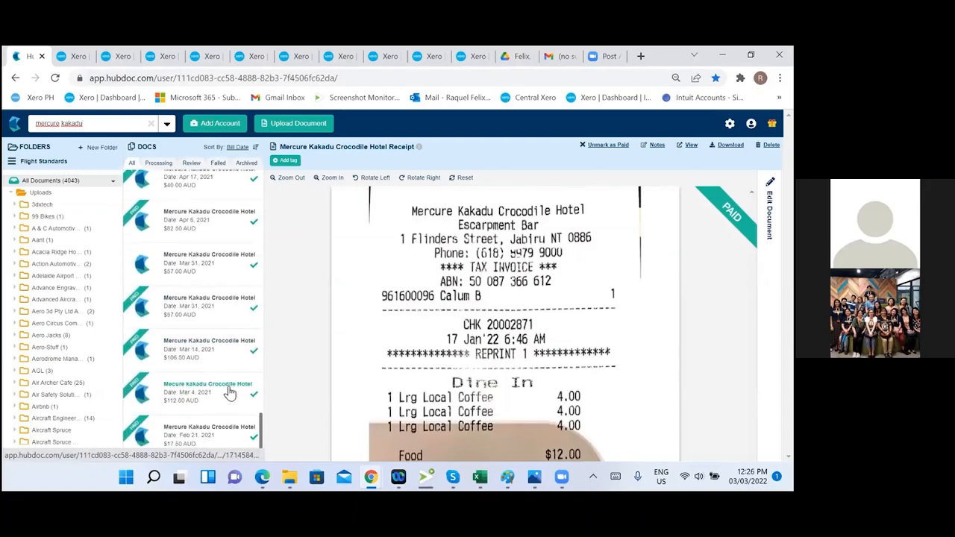
pyautogui.click(191, 163)
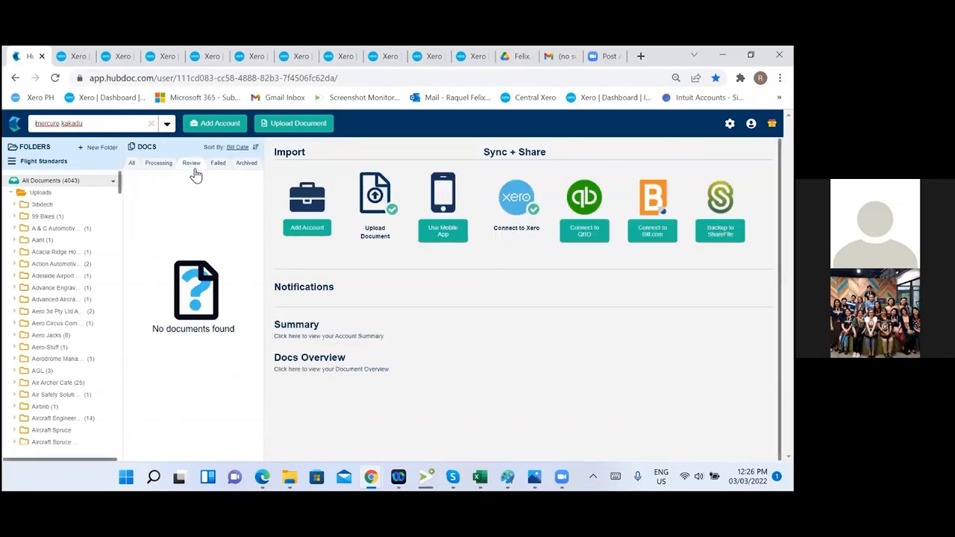
# Step: Return to Xero and review the coding on the already open Mercure Kakadu, Felons Brewing Co and Mcdonalds bills
pyautogui.click(76, 57)
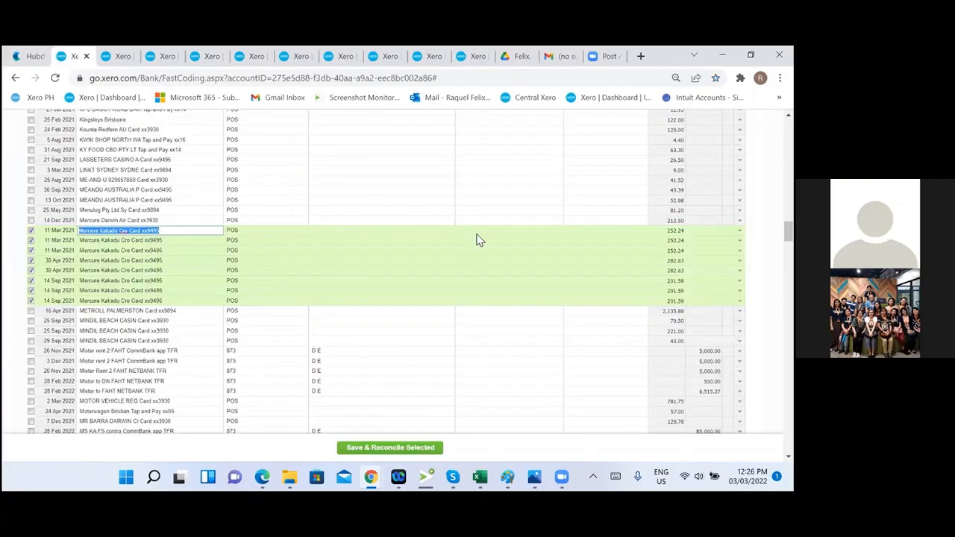
pyautogui.click(246, 58)
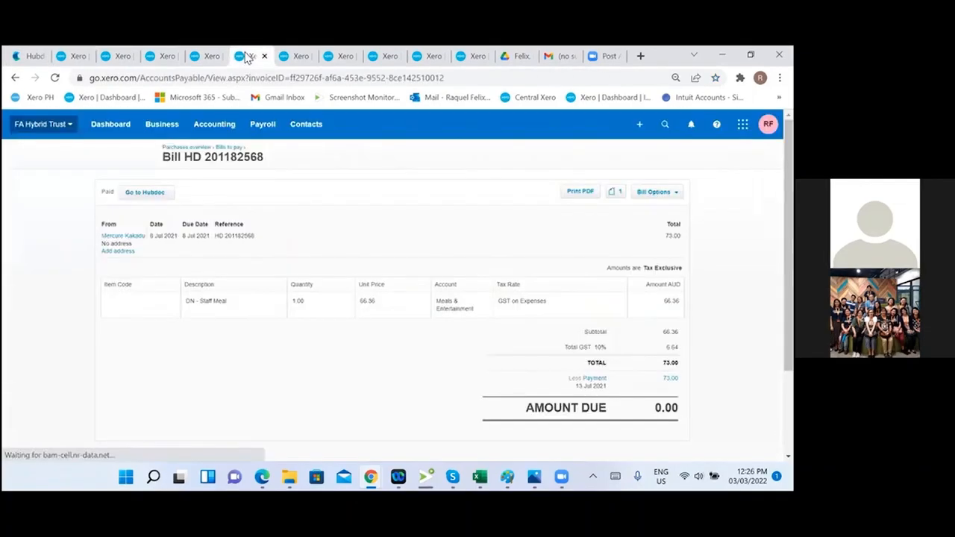
pyautogui.click(198, 56)
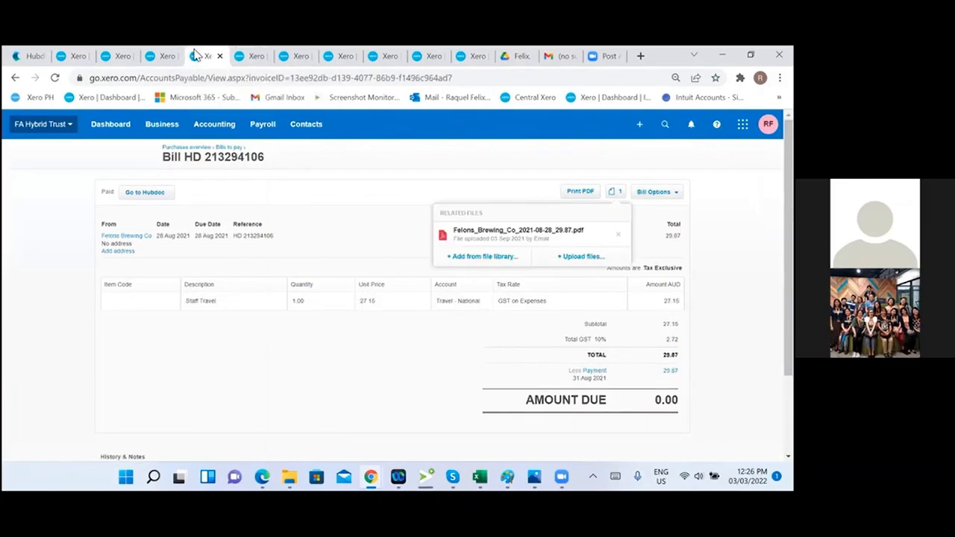
pyautogui.click(166, 56)
pyautogui.click(198, 56)
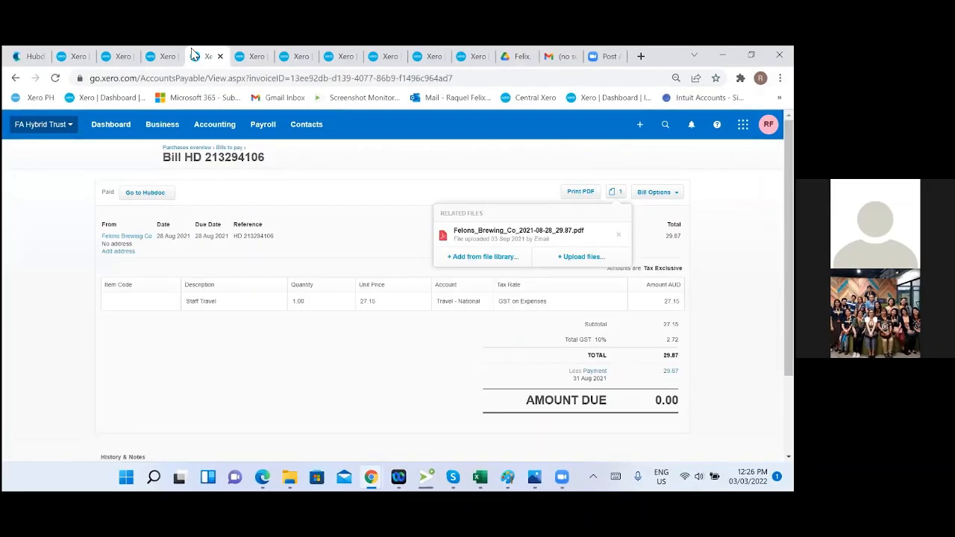
pyautogui.click(246, 54)
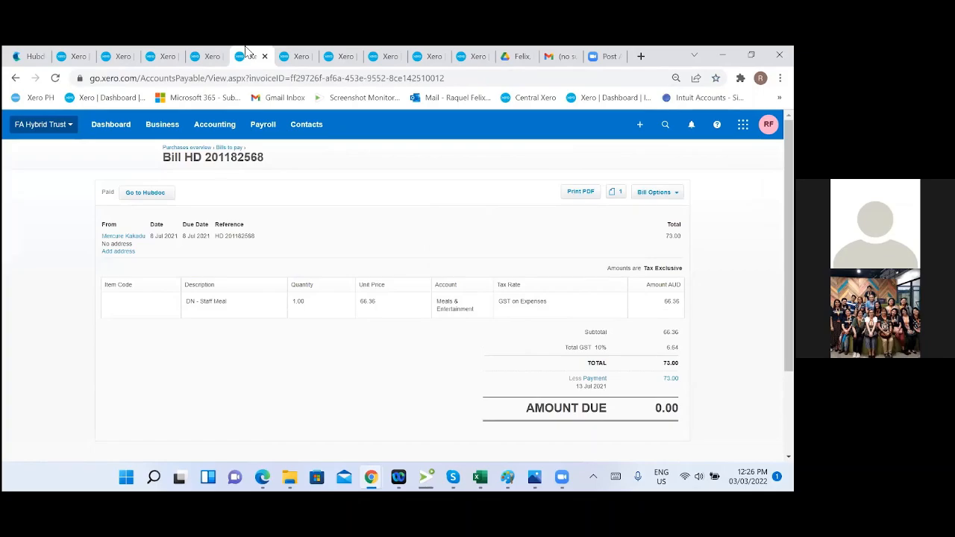
pyautogui.click(295, 56)
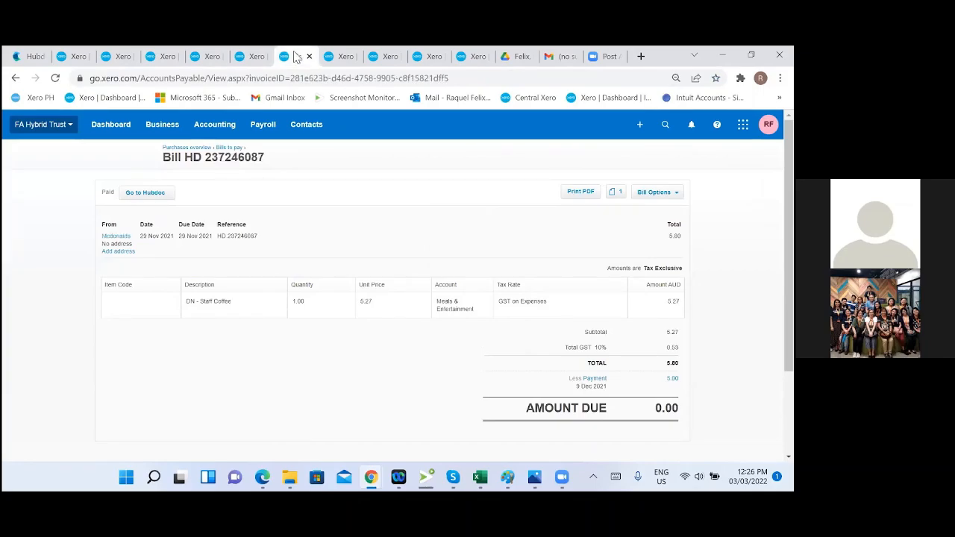
# Step: Close the Mcdonalds bill, the Felons Brewing Co bill and the Mercure Kakadu spend money transaction, returning to the bank statement lines
pyautogui.click(309, 56)
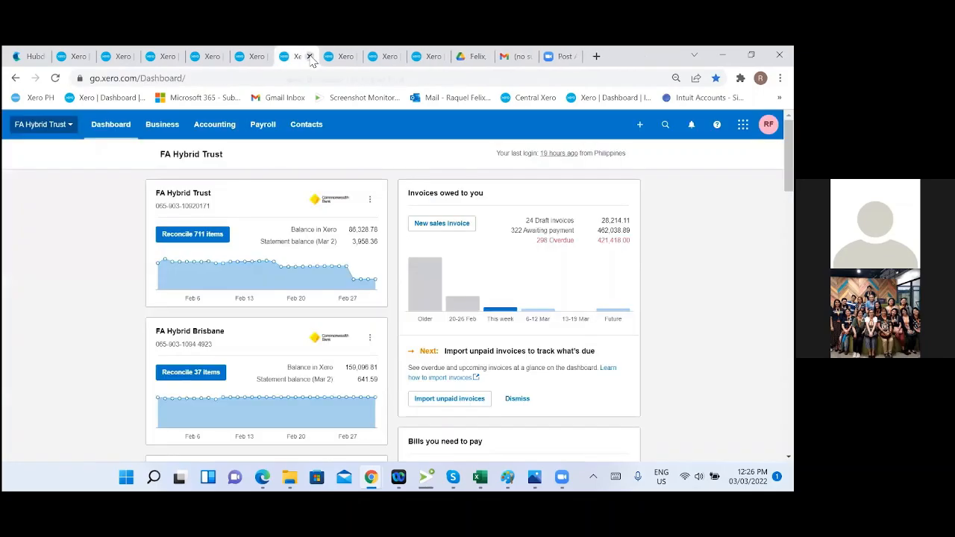
pyautogui.click(253, 56)
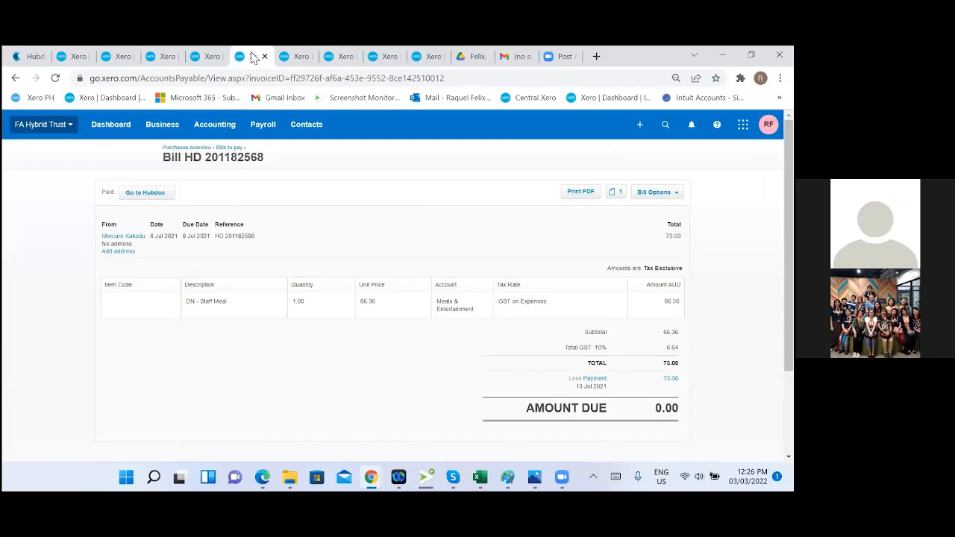
pyautogui.click(213, 55)
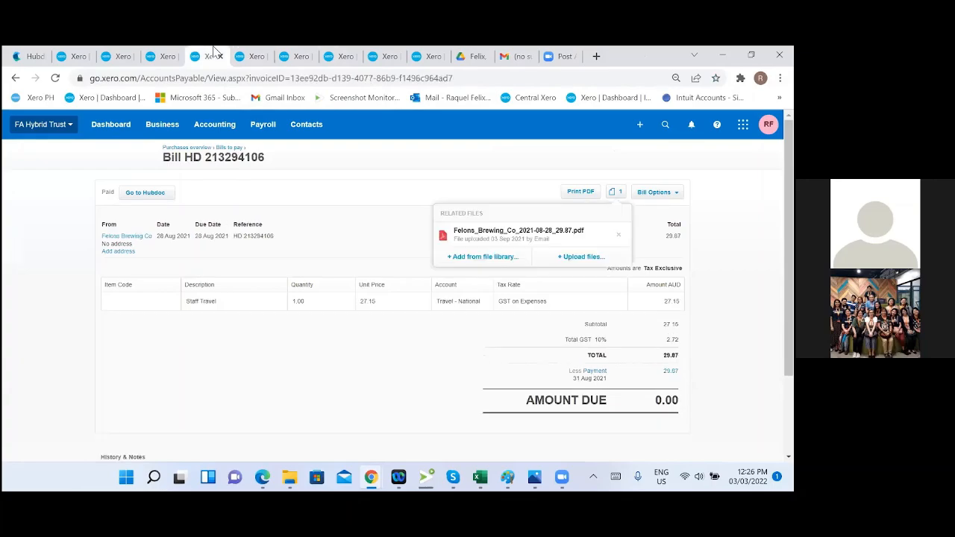
pyautogui.click(219, 56)
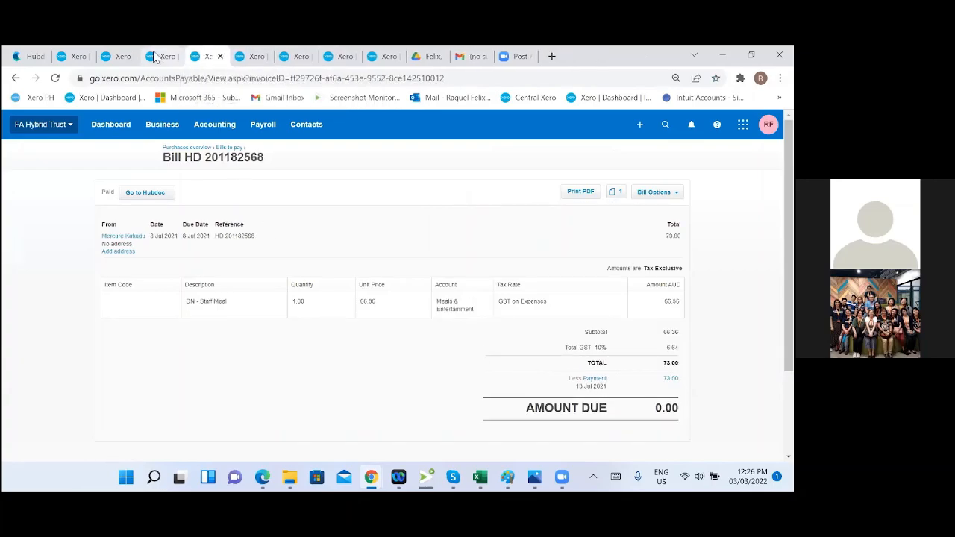
pyautogui.click(160, 57)
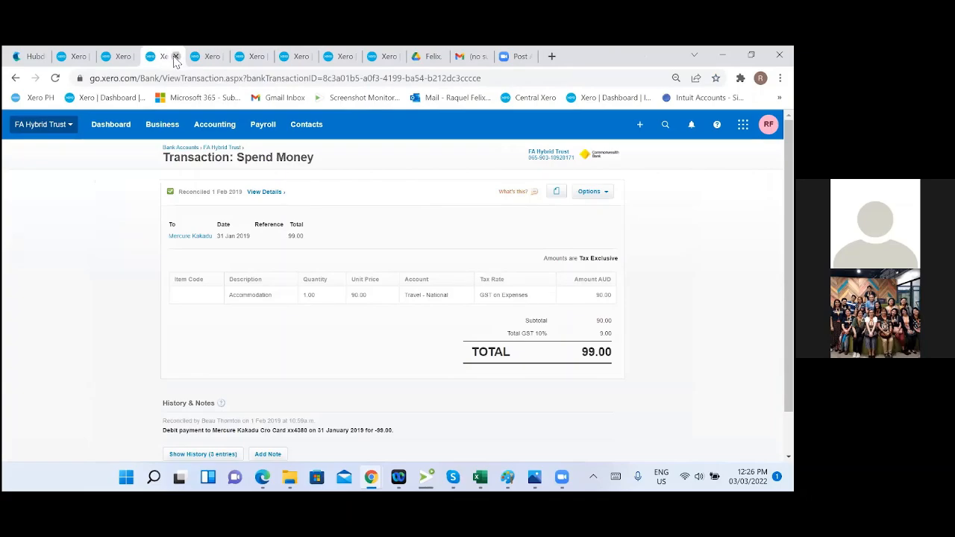
pyautogui.click(176, 57)
pyautogui.click(118, 56)
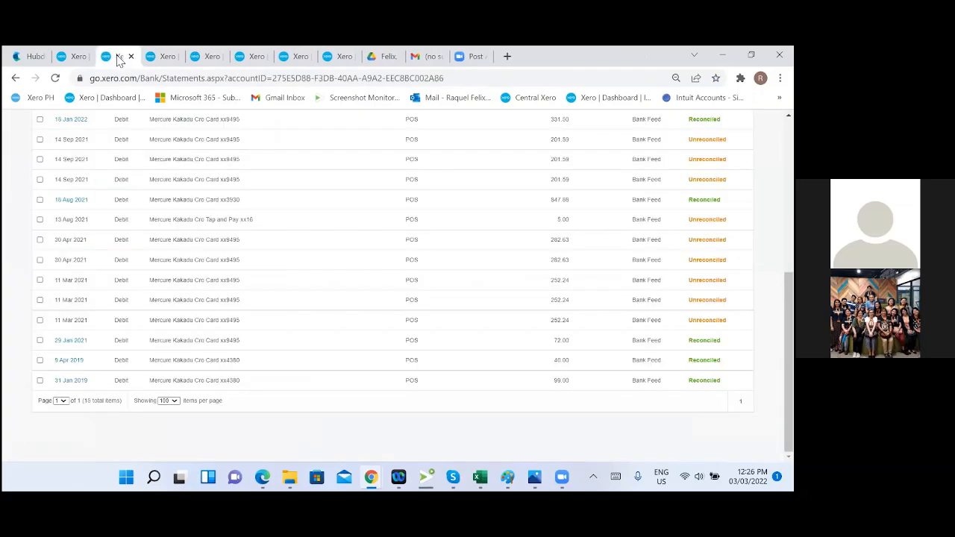
# Step: Open the reconciled 29 Jan 2021 Mercure Kakadu statement line separately and view the account and tax rate on its paid bill
pyautogui.rightClick(71, 340)
pyautogui.click(104, 218)
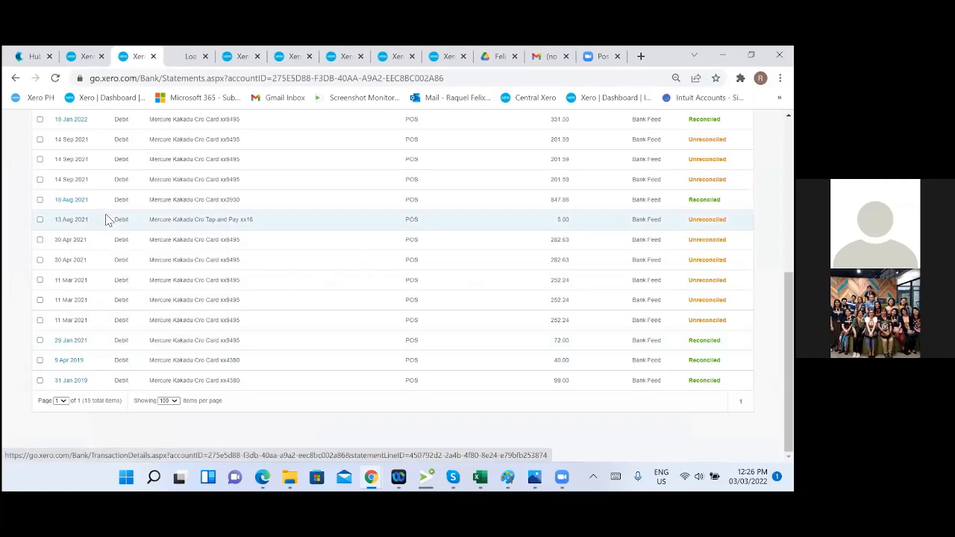
pyautogui.click(188, 56)
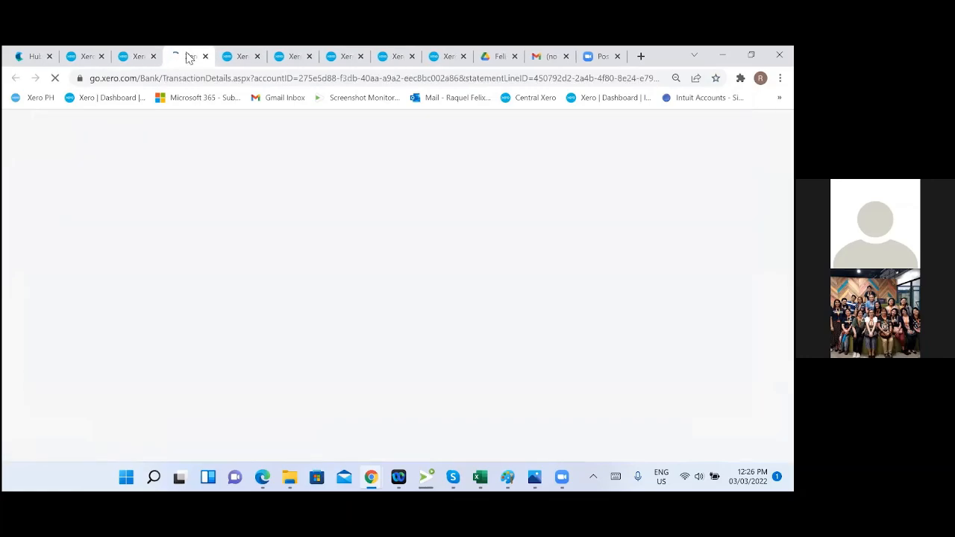
pyautogui.click(508, 251)
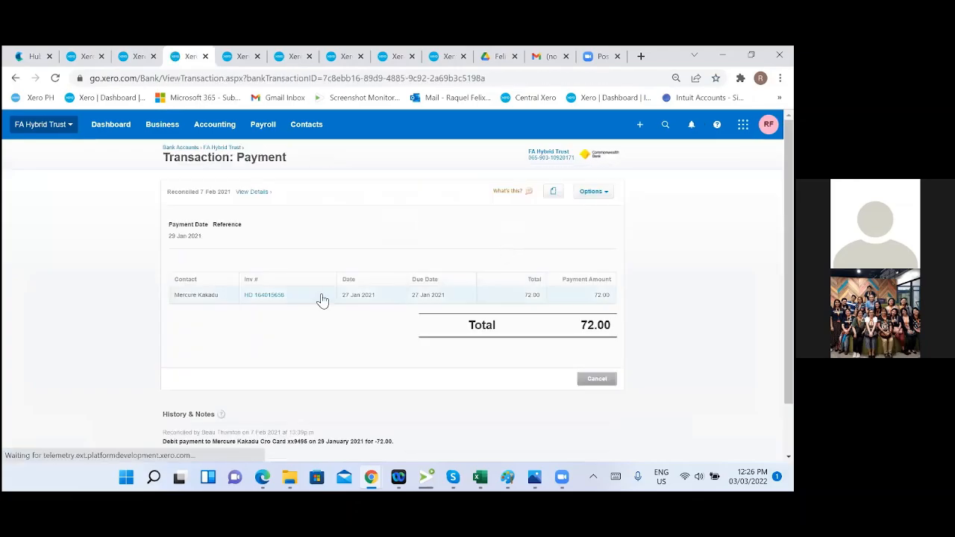
pyautogui.click(270, 299)
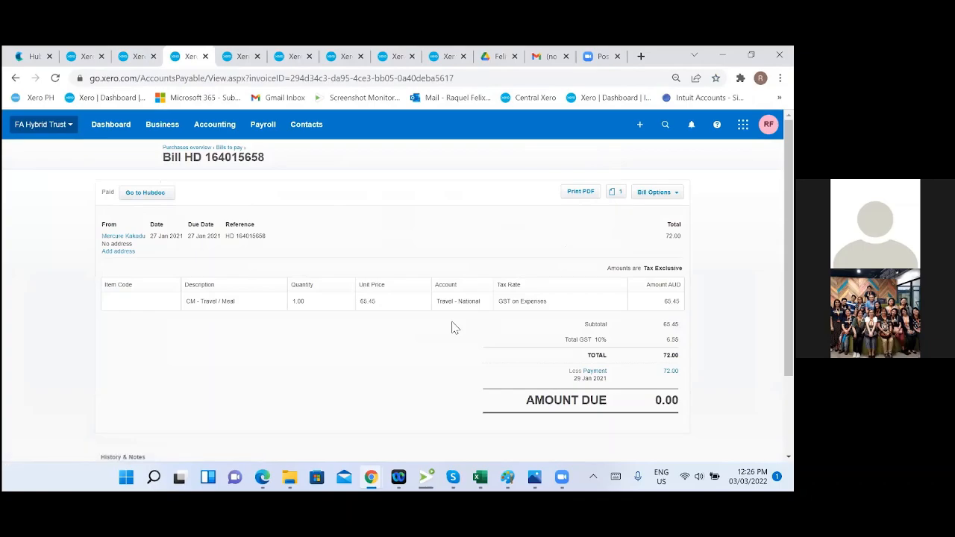
# Step: In cash coding, assign account 493 - Travel - National to the selected Mercure Kakadu lines, checking it against the opened bill
pyautogui.click(72, 60)
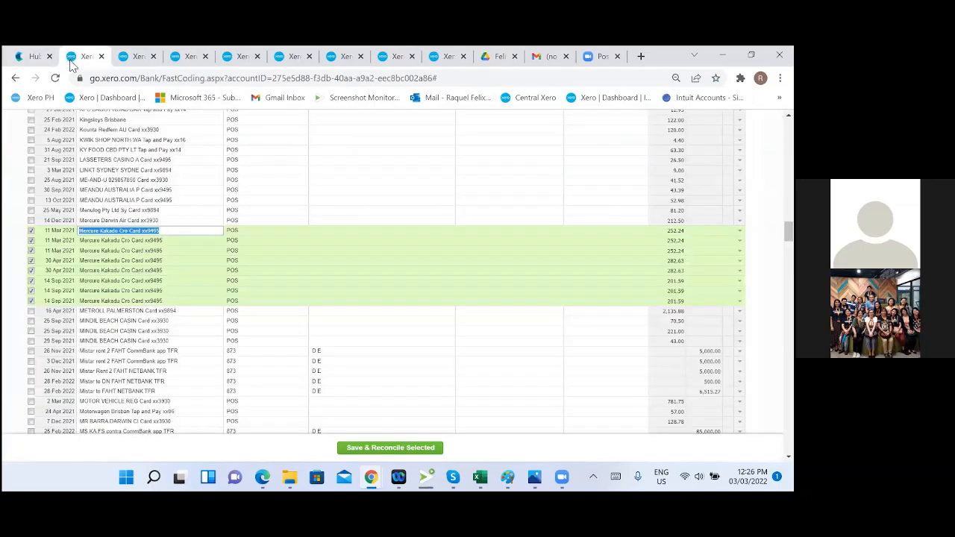
pyautogui.click(483, 231)
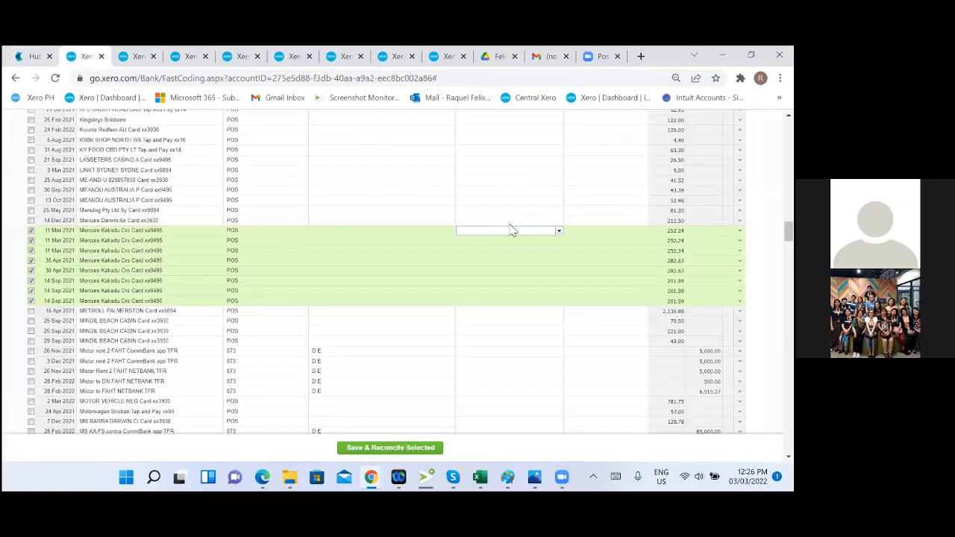
pyautogui.write('trave')
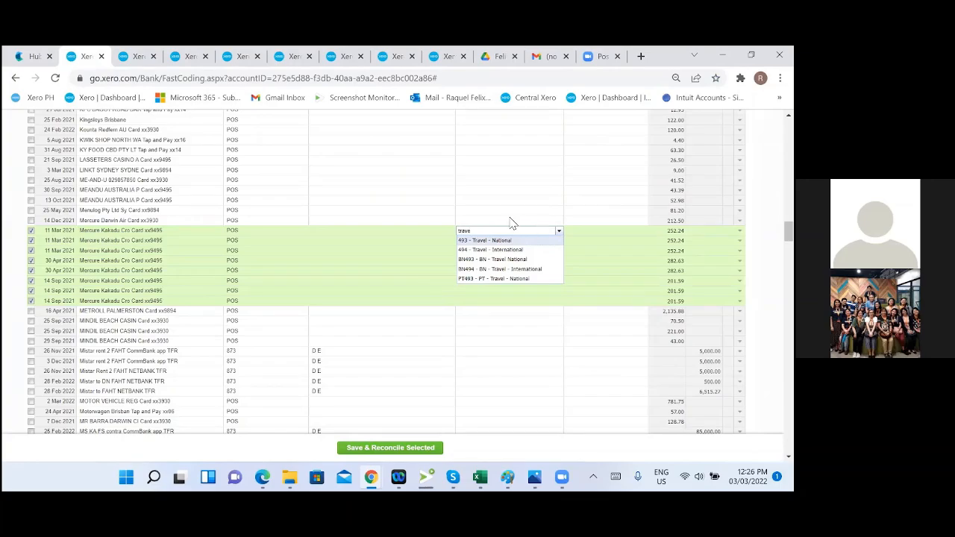
pyautogui.click(514, 240)
pyautogui.click(131, 56)
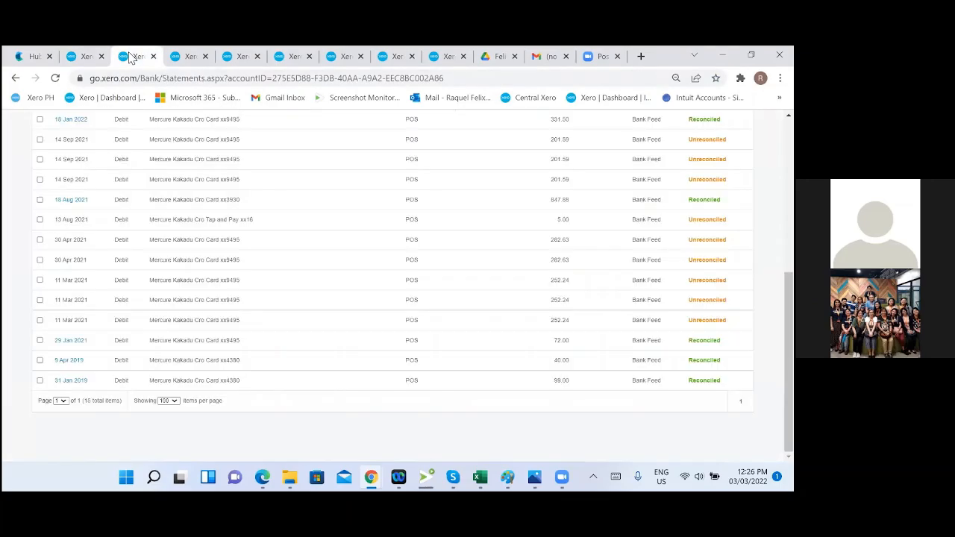
pyautogui.click(188, 58)
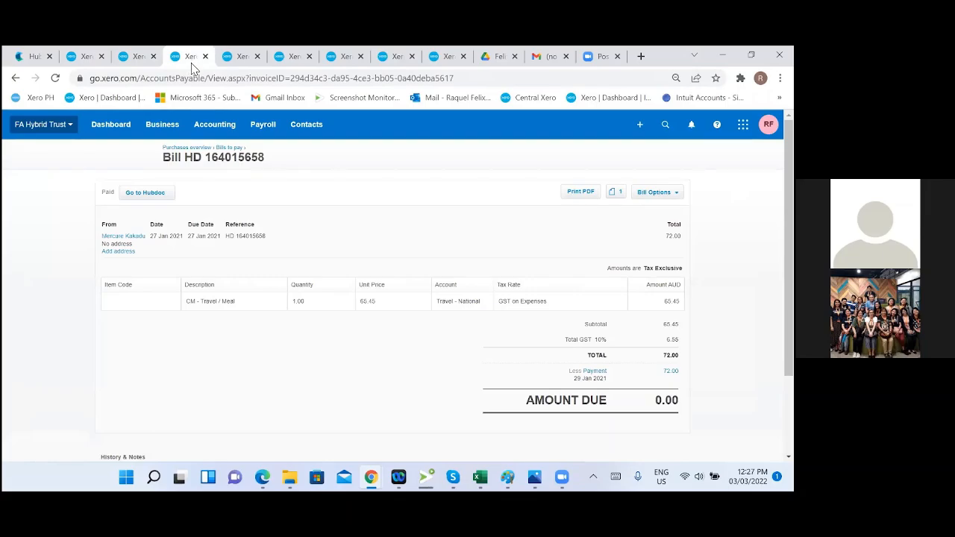
pyautogui.click(85, 59)
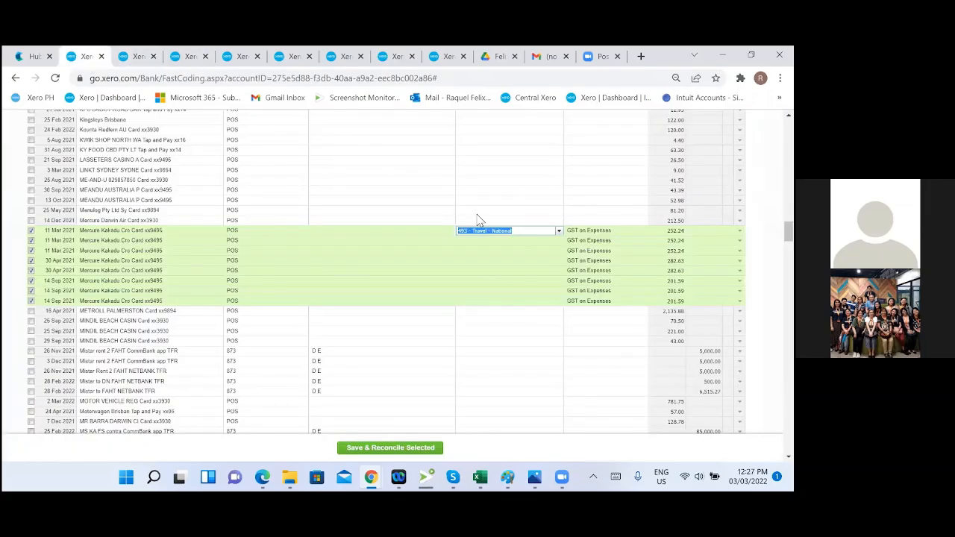
pyautogui.click(549, 361)
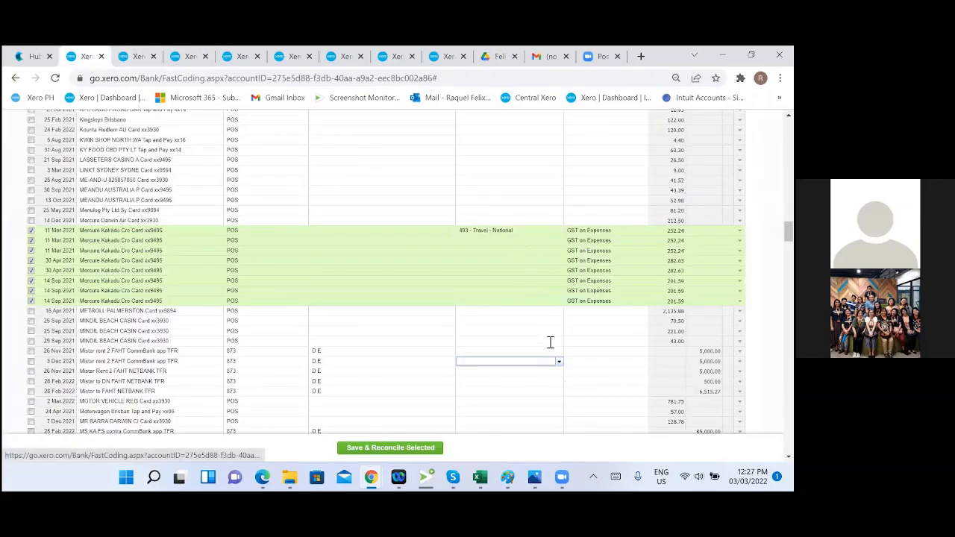
pyautogui.click(520, 321)
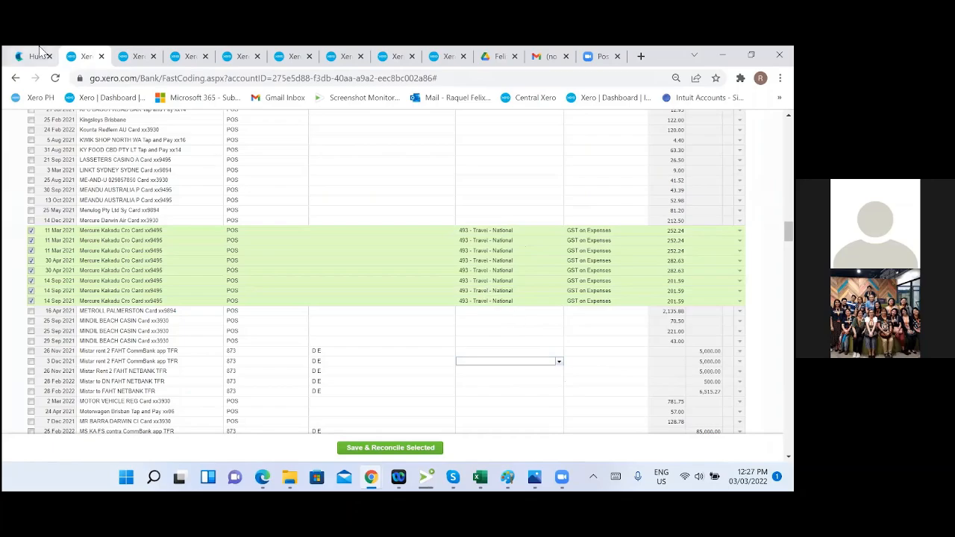
# Step: Recheck the coding on the Mercure Kakadu bill, and save and reconcile the selected Mercure Kakadu lines in cash coding
pyautogui.click(141, 60)
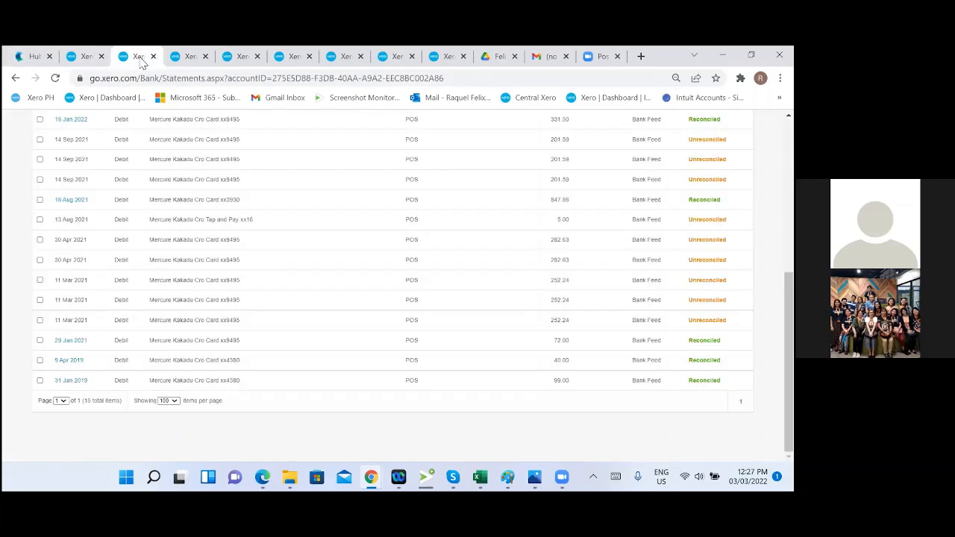
pyautogui.click(185, 58)
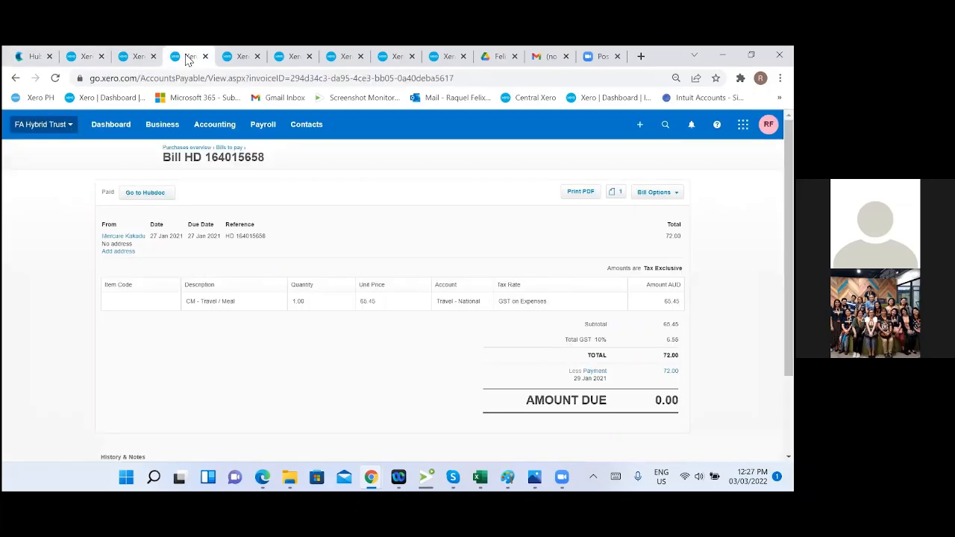
pyautogui.click(84, 58)
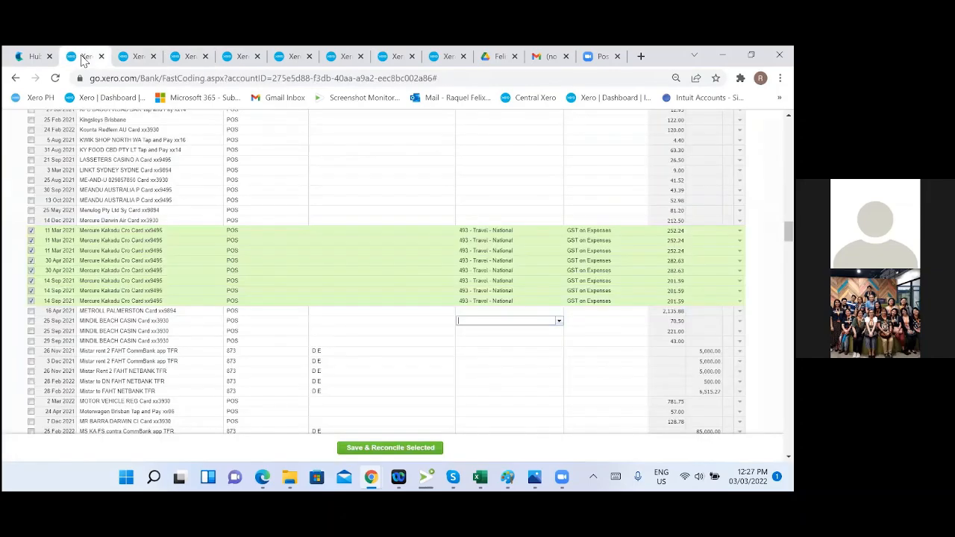
pyautogui.click(391, 448)
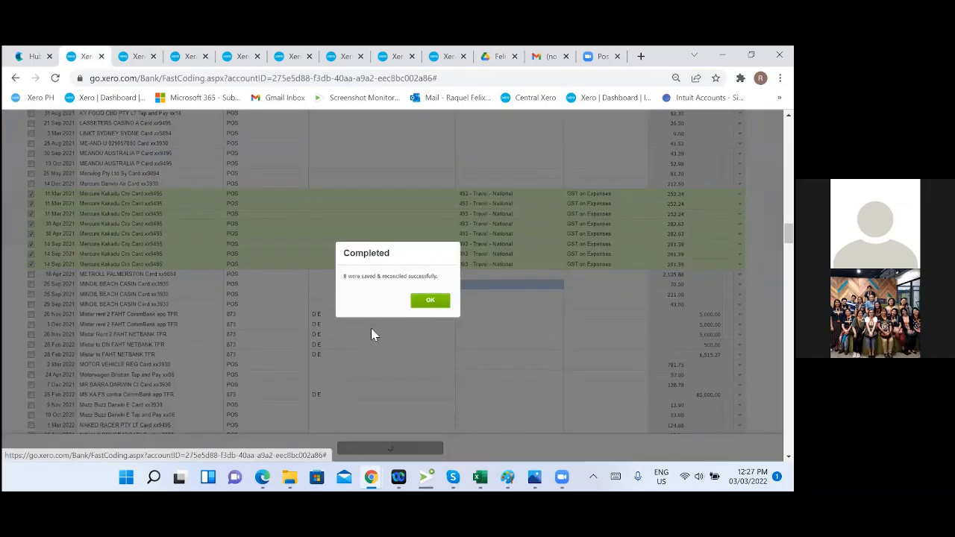
pyautogui.click(429, 184)
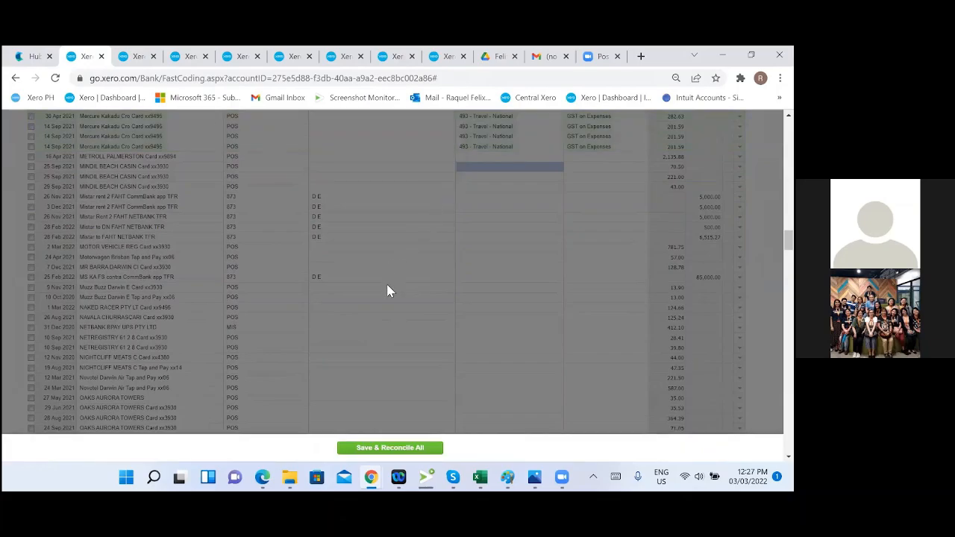
# Step: Select all 16 QANTAS GROUP HOTEL lines in the cash coding list, covering both cards
pyautogui.scroll(-4, 390, 291)
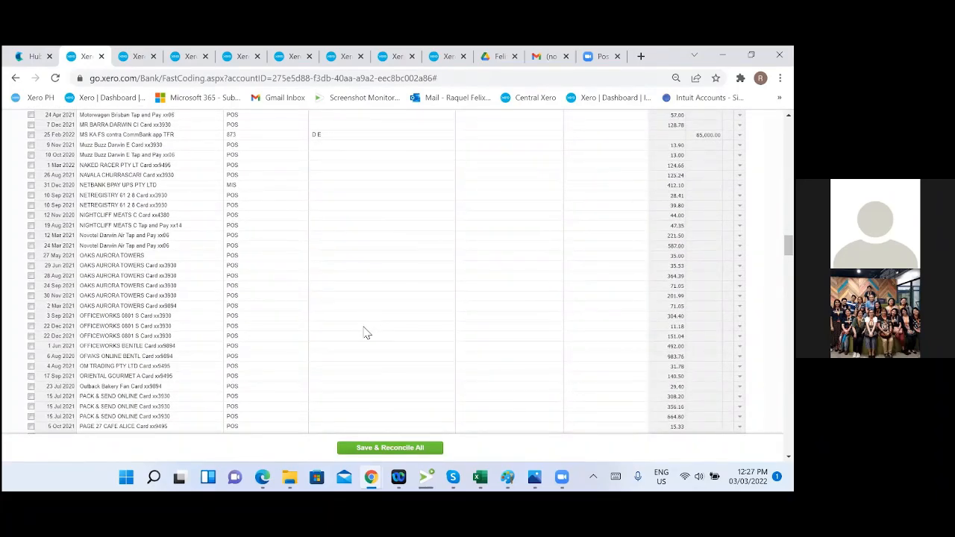
pyautogui.scroll(-8, 366, 333)
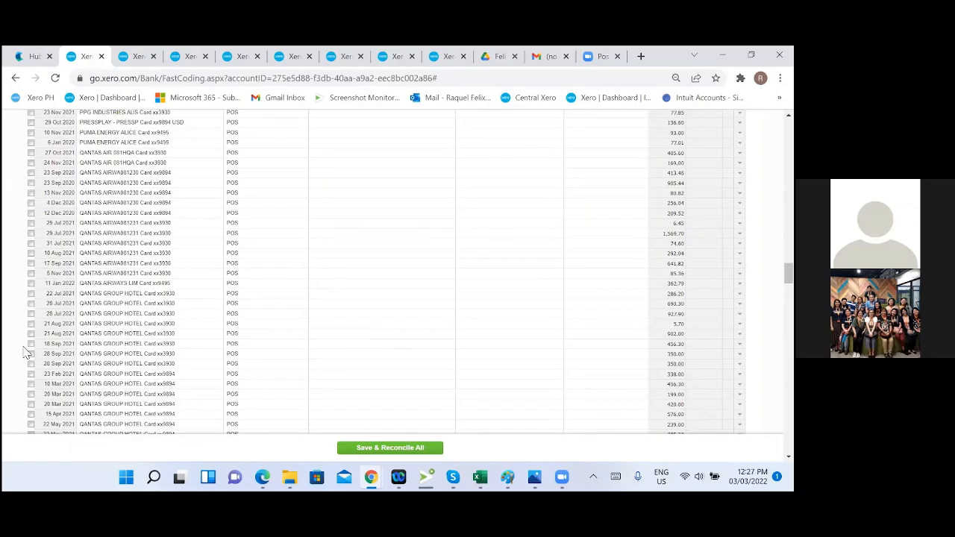
pyautogui.scroll(-3, 27, 350)
pyautogui.scroll(3, 20, 321)
pyautogui.click(31, 293)
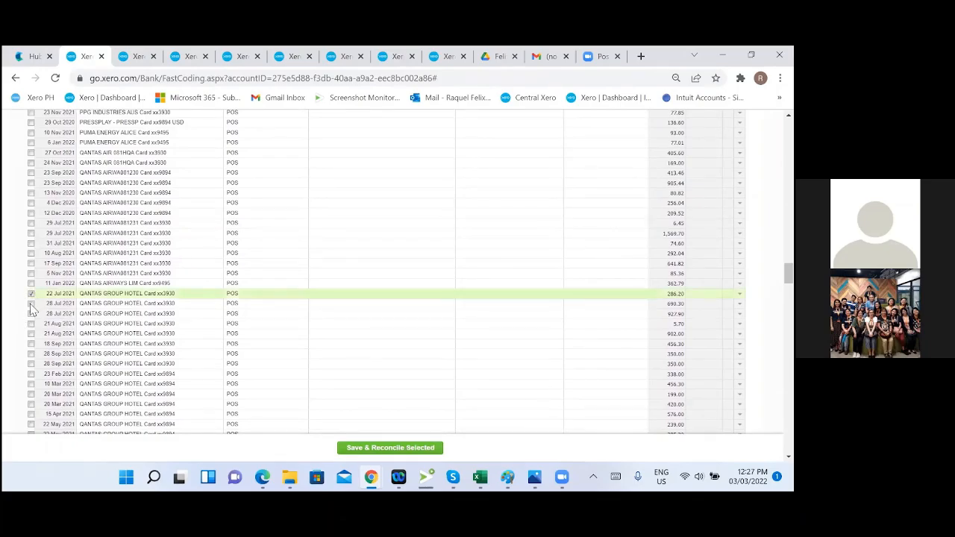
pyautogui.click(31, 304)
pyautogui.click(31, 314)
pyautogui.click(30, 323)
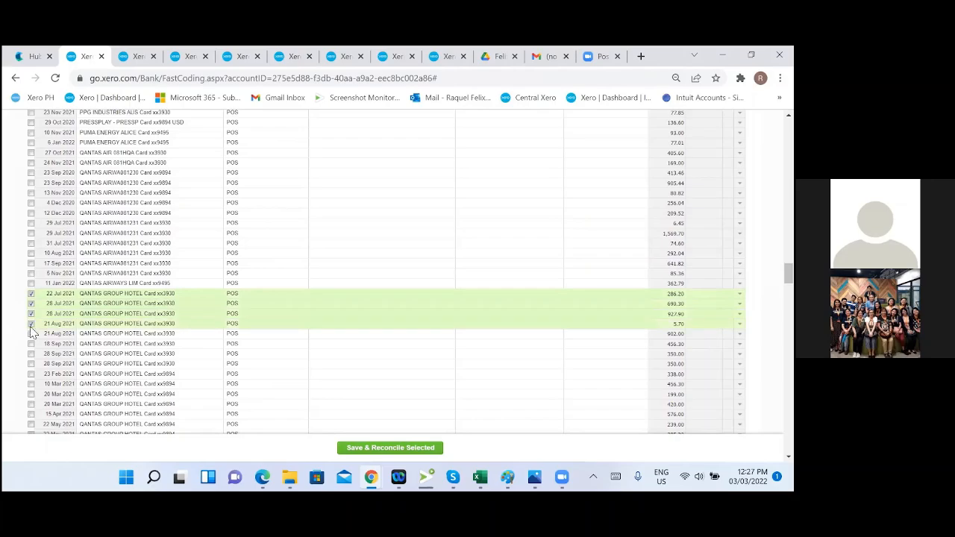
pyautogui.click(31, 334)
pyautogui.click(31, 344)
pyautogui.scroll(-1, 30, 344)
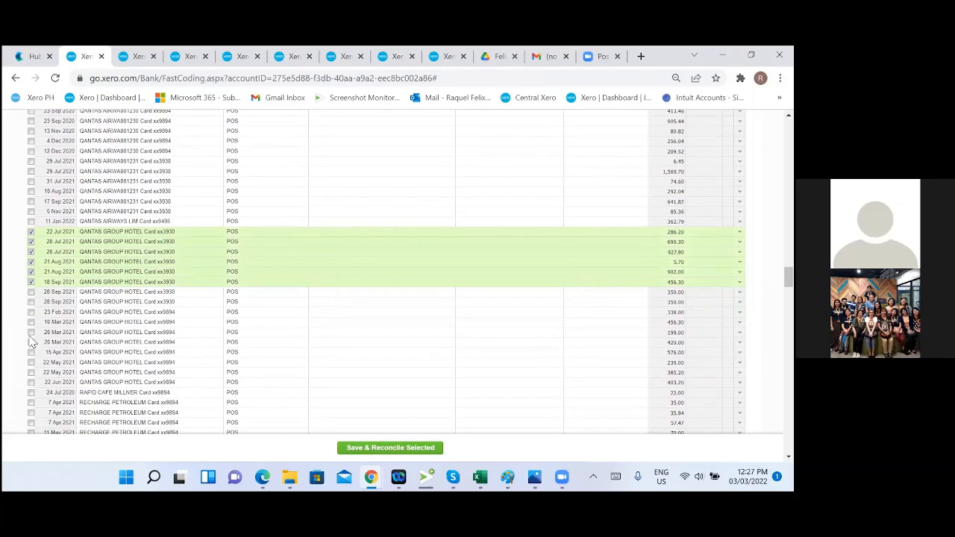
pyautogui.click(31, 292)
pyautogui.click(30, 303)
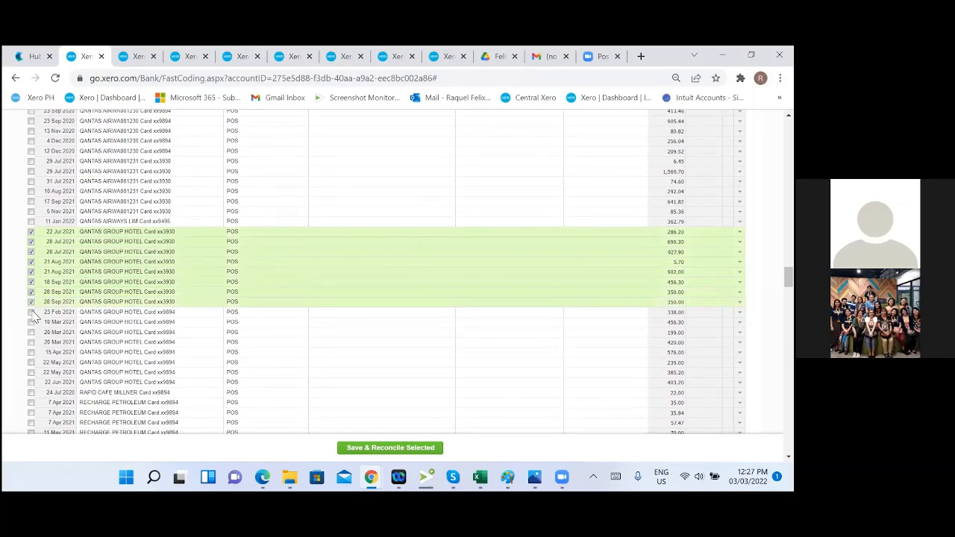
pyautogui.click(31, 312)
pyautogui.click(32, 323)
pyautogui.click(31, 333)
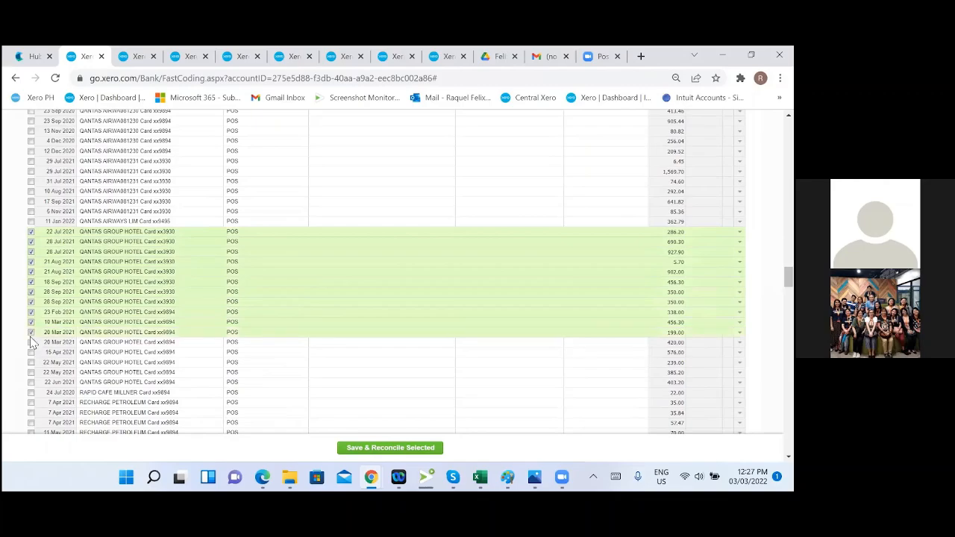
pyautogui.click(30, 342)
pyautogui.click(30, 352)
pyautogui.click(31, 362)
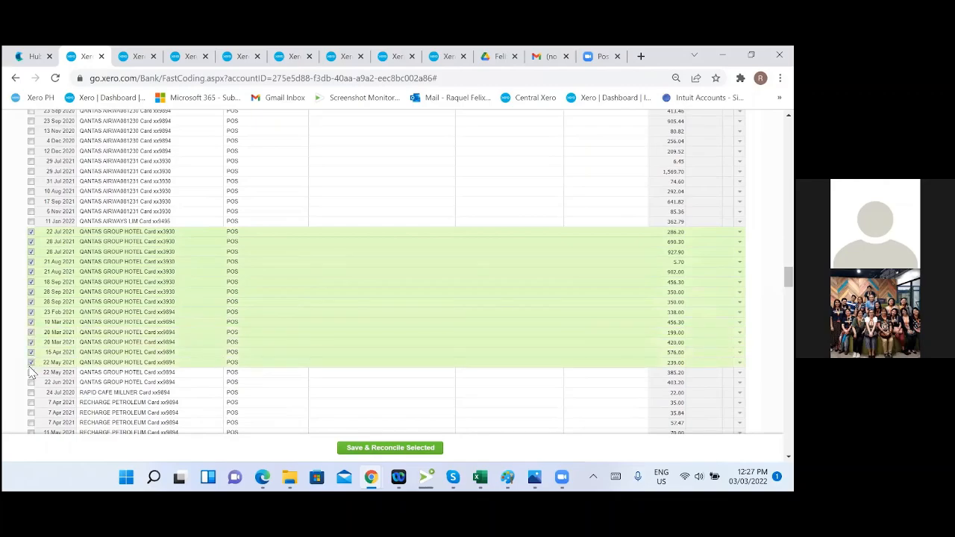
pyautogui.scroll(-1, 31, 369)
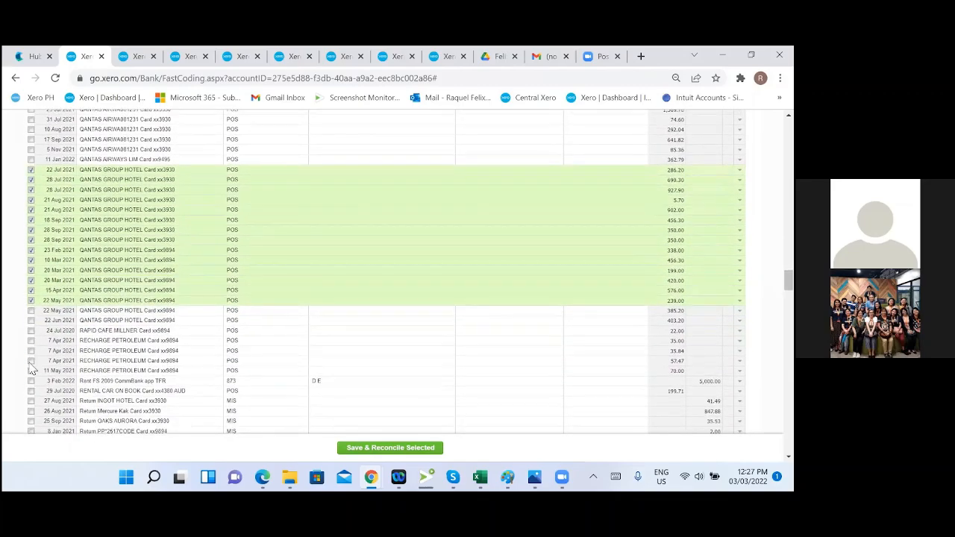
pyautogui.click(31, 311)
pyautogui.click(30, 321)
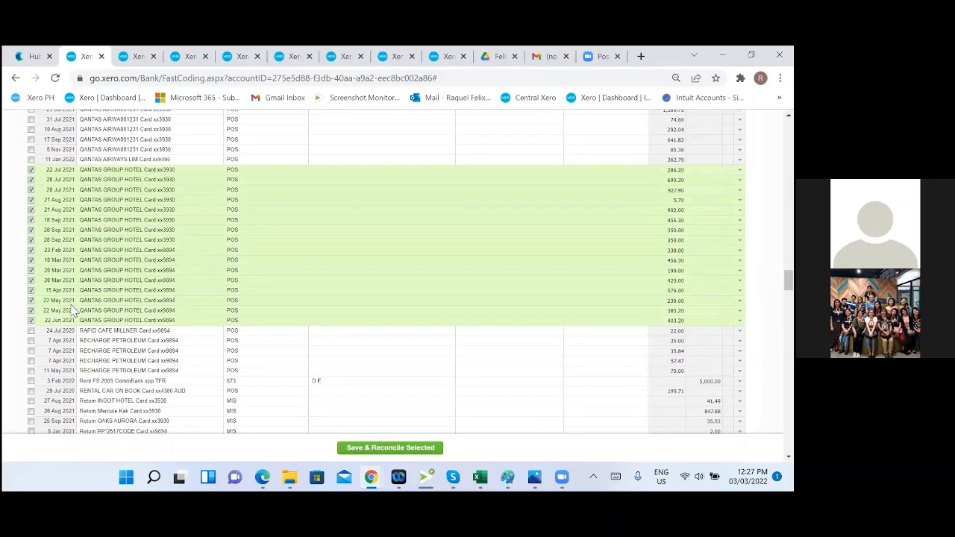
pyautogui.scroll(-1, 74, 312)
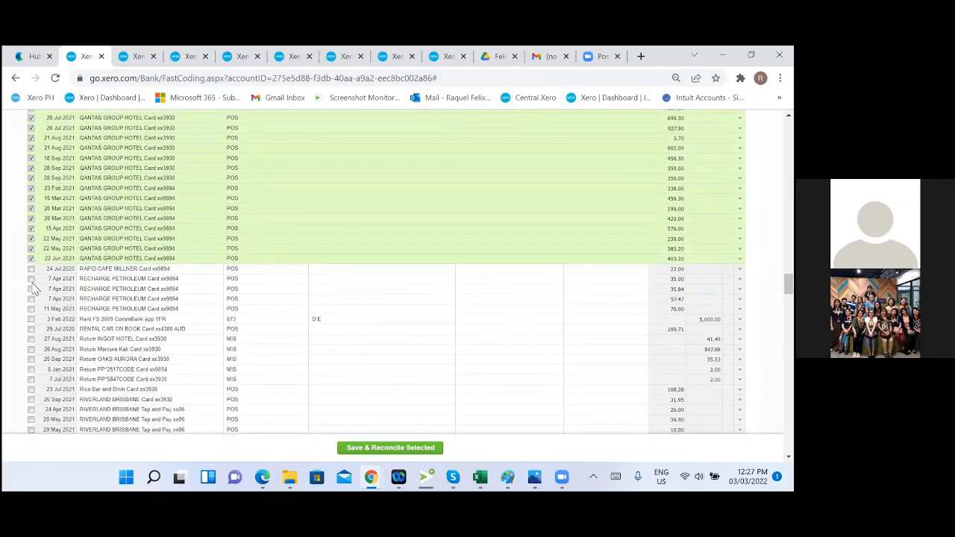
pyautogui.scroll(-2, 69, 357)
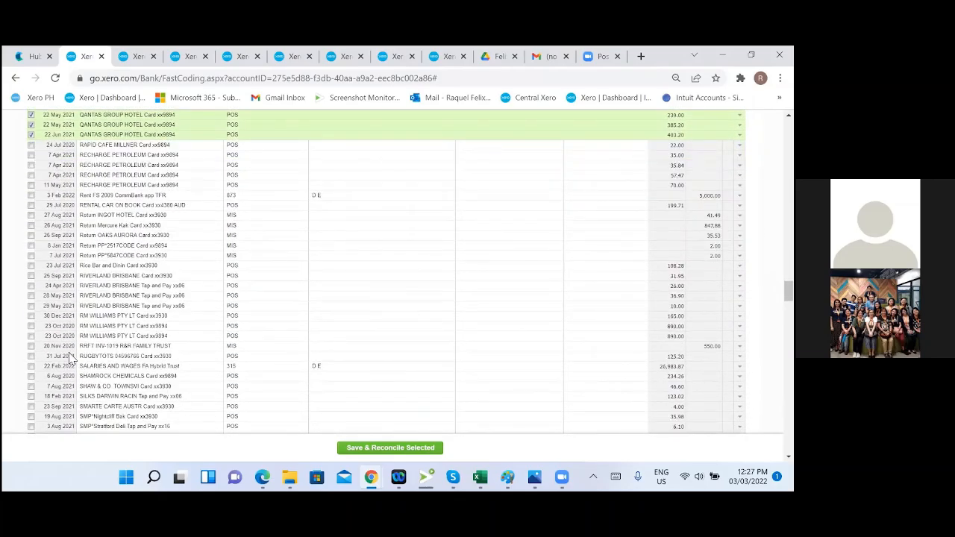
# Step: Copy the payee text "QANTAS GROUP HOTEL" from the 22 Jul 2021 line and search the bank statement lines for it
pyautogui.scroll(5, 71, 358)
pyautogui.tripleClick(114, 295)
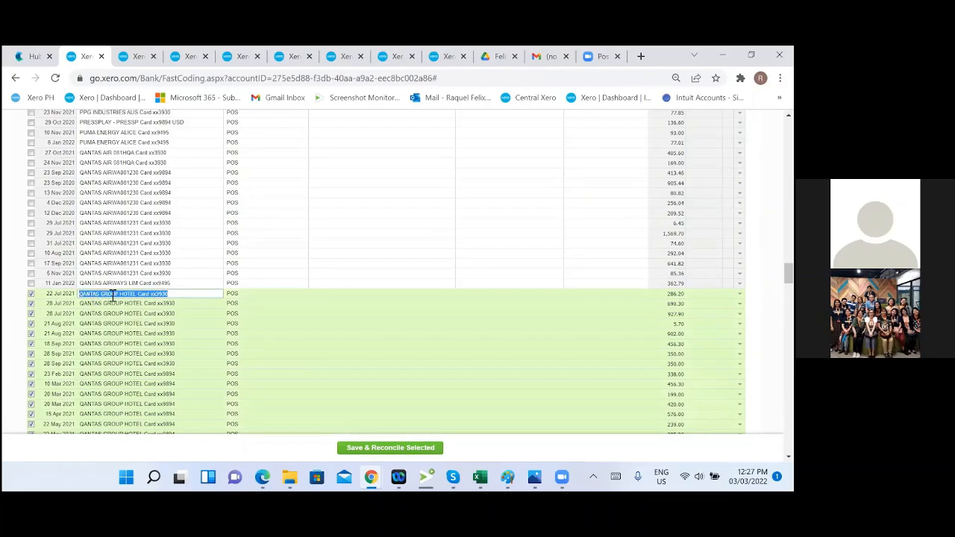
pyautogui.click(113, 295)
pyautogui.moveTo(137, 294); pyautogui.dragTo(73, 302)
pyautogui.hotkey('ctrl', 'c')
pyautogui.click(133, 57)
pyautogui.scroll(5, 360, 266)
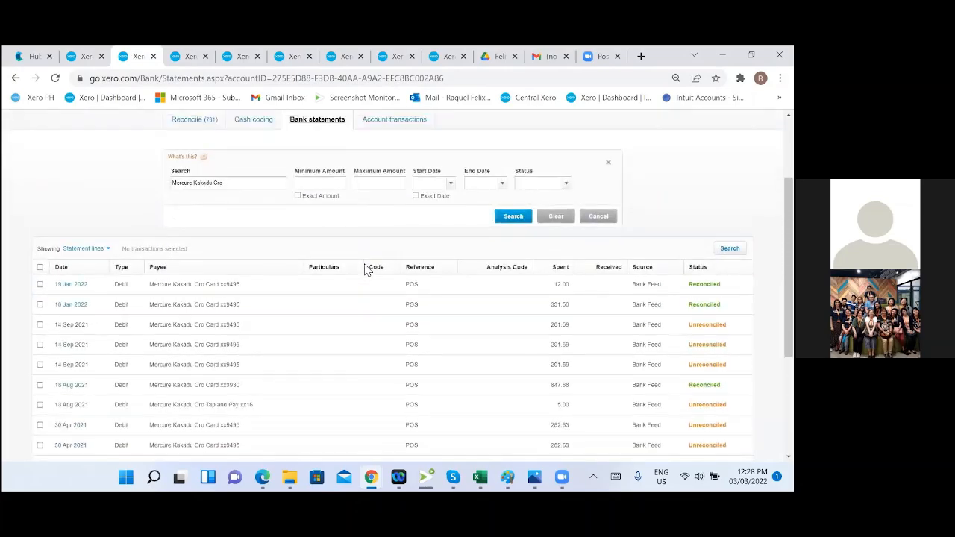
pyautogui.click(247, 302)
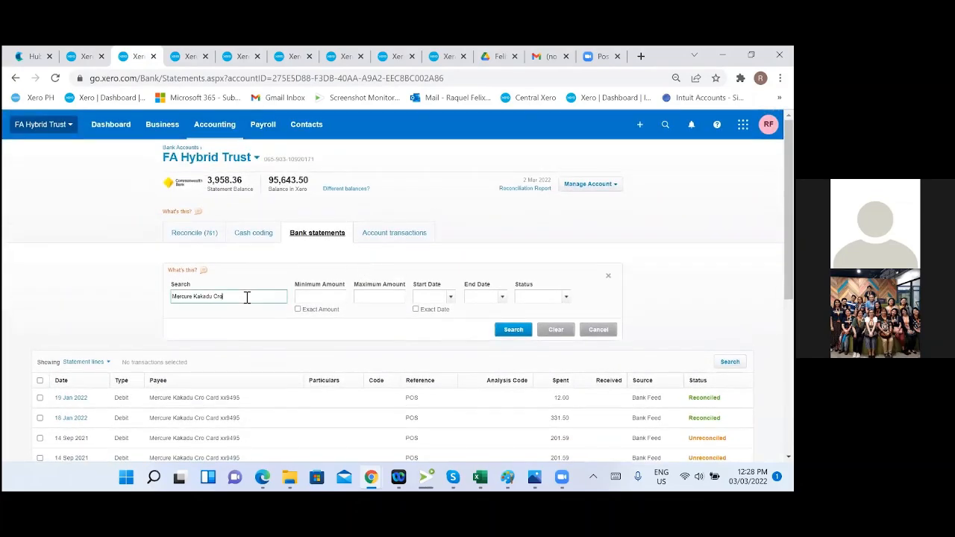
pyautogui.hotkey('ctrl', 'a')
pyautogui.hotkey('ctrl', 'v')
pyautogui.press('Return')
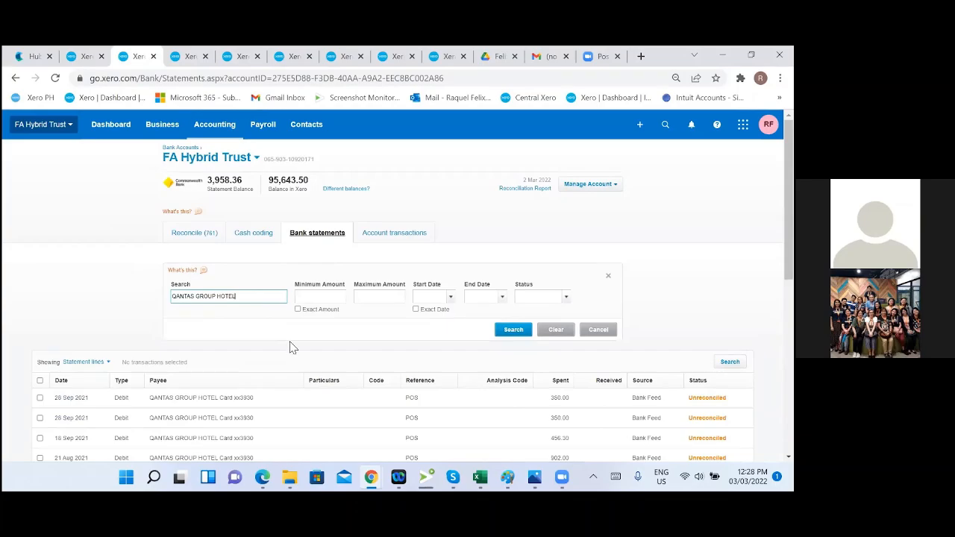
# Step: Find the reconciled QANTAS GROUP HOTEL statement lines and open the 24 Nov 2020 one in a separate tab
pyautogui.scroll(-5, 292, 342)
pyautogui.scroll(-3, 293, 341)
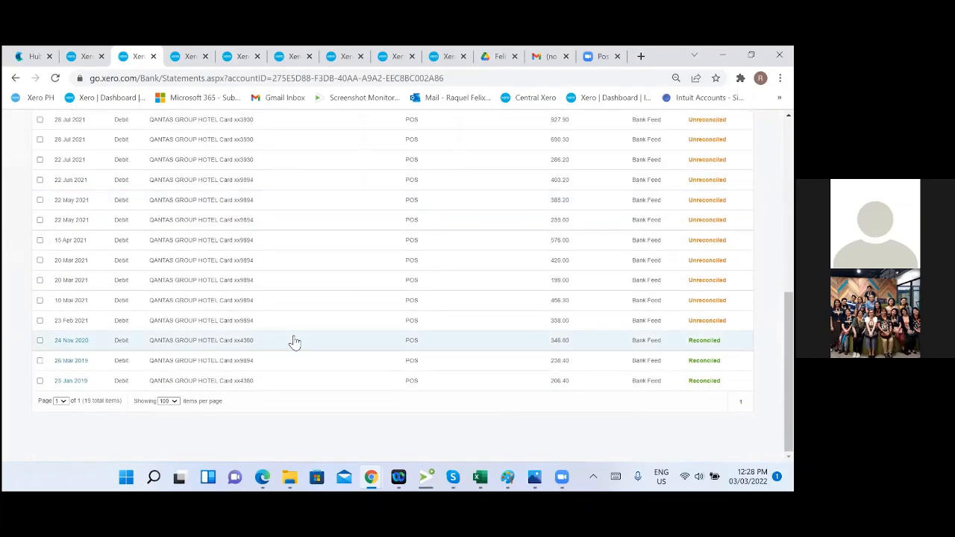
pyautogui.rightClick(71, 343)
pyautogui.click(112, 218)
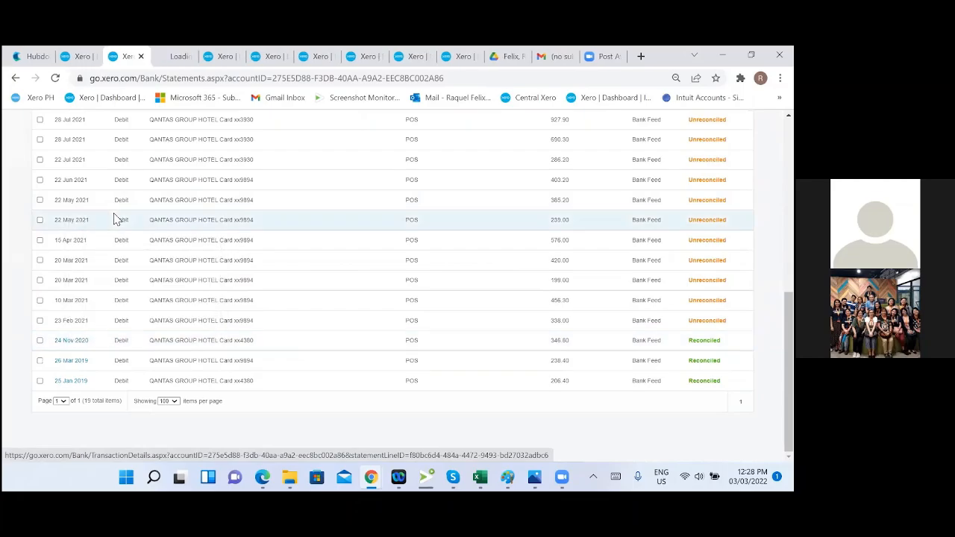
# Step: Open the Qantas travel bill behind the reconciled 24 Nov 2020 payment to check its coding, and close the leftover Mercure Kakadu bill page
pyautogui.click(177, 56)
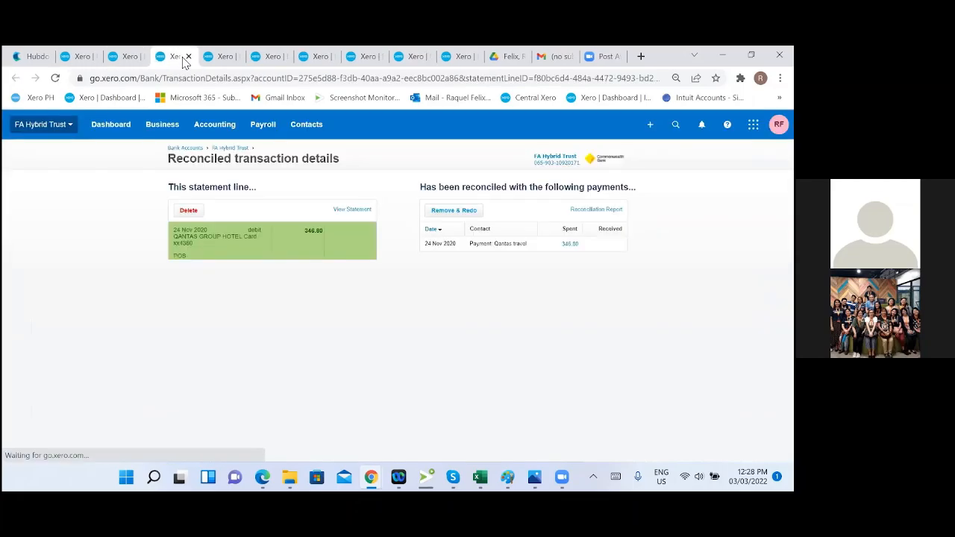
pyautogui.click(520, 245)
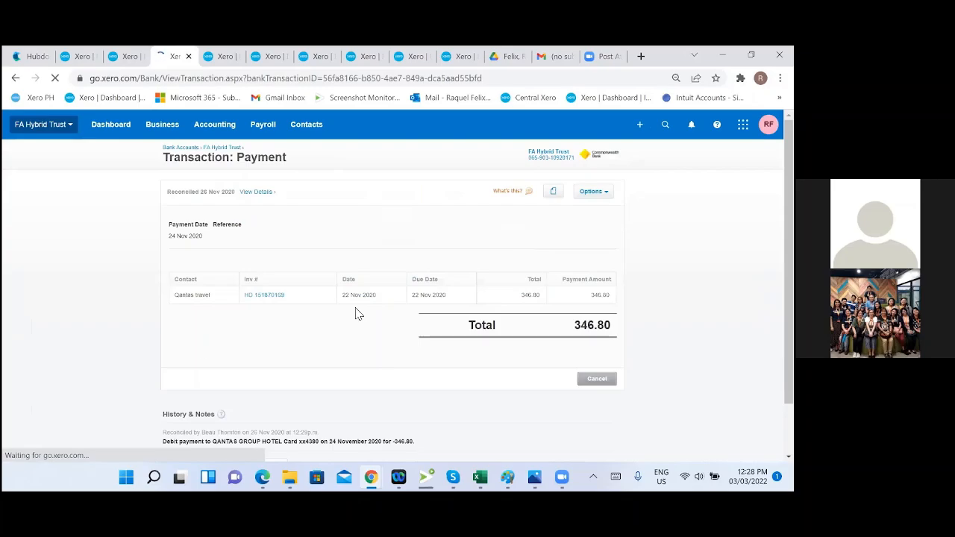
pyautogui.click(264, 295)
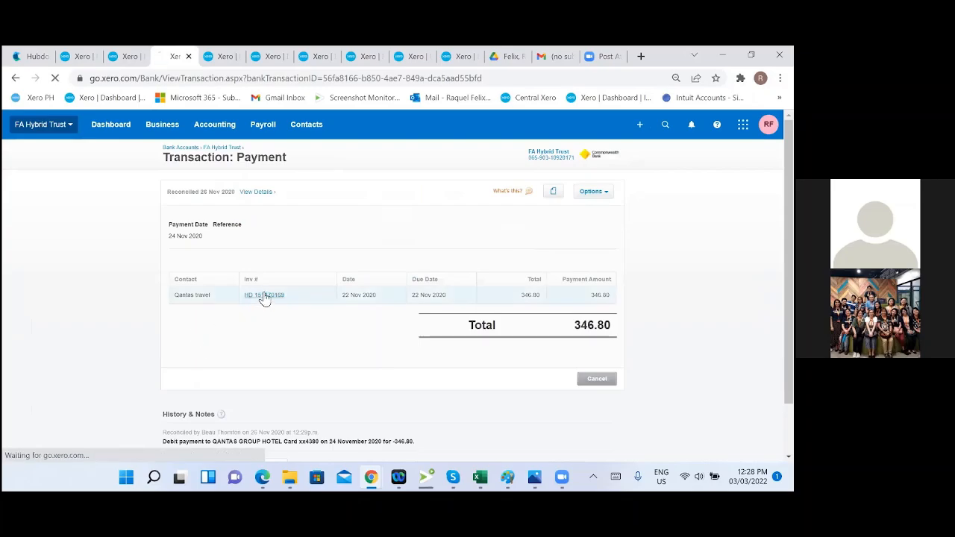
pyautogui.click(244, 57)
pyautogui.click(236, 57)
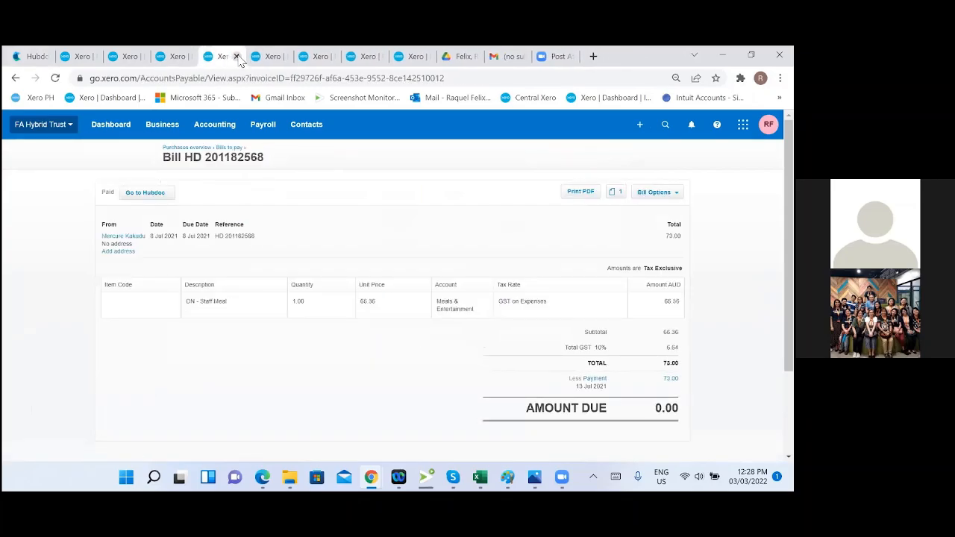
pyautogui.click(237, 57)
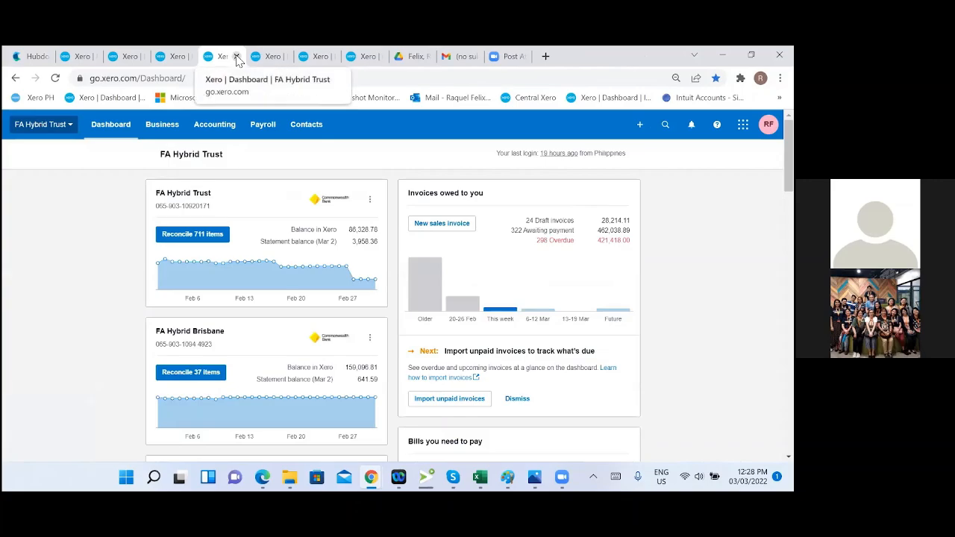
pyautogui.click(160, 58)
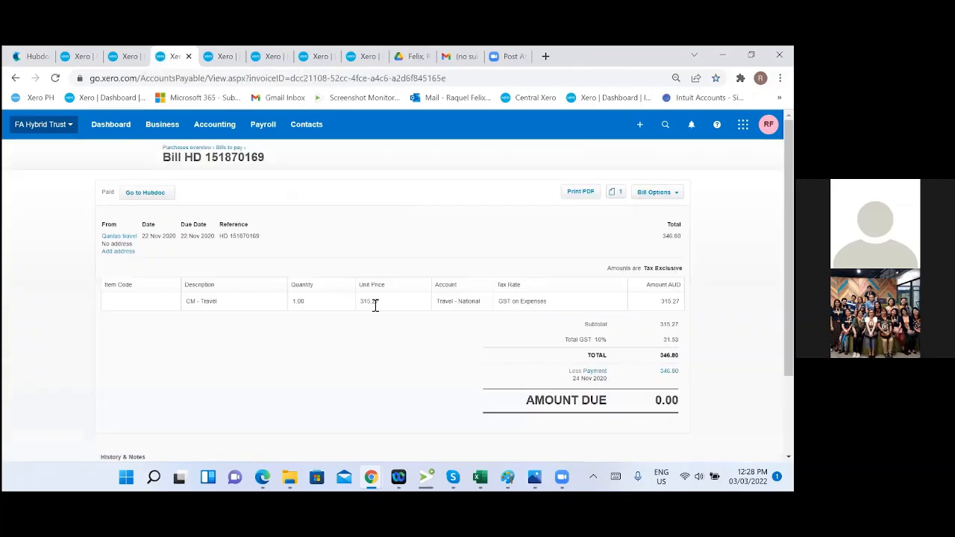
# Step: Code all selected QANTAS GROUP HOTEL lines in cash coding to 493 - Travel - National with GST on Expenses
pyautogui.click(88, 56)
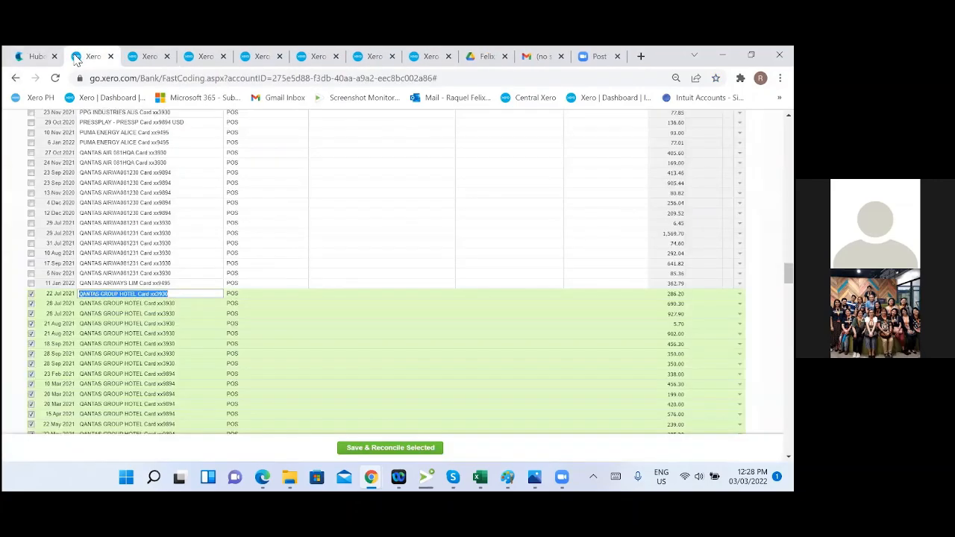
pyautogui.click(477, 297)
pyautogui.write('travel n')
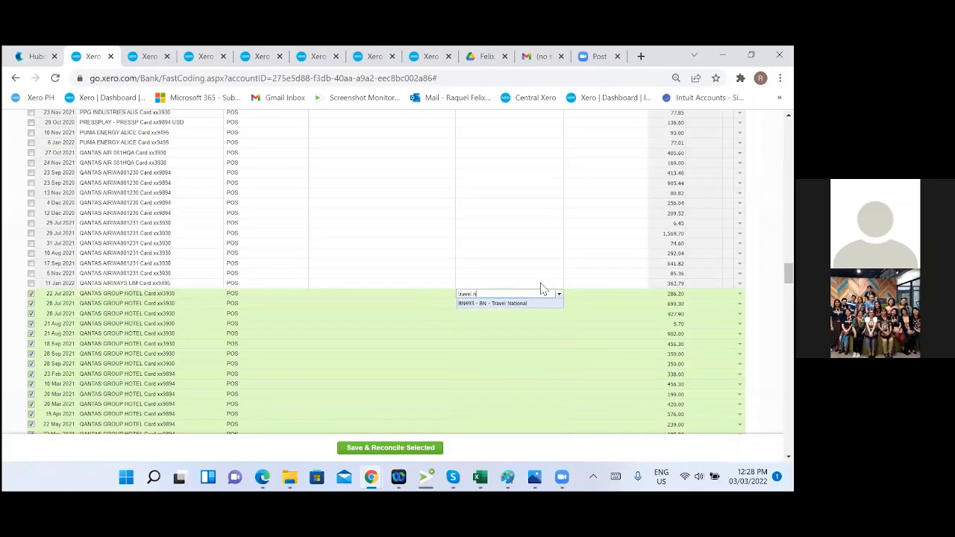
pyautogui.press('BackSpace')
pyautogui.press('BackSpace')
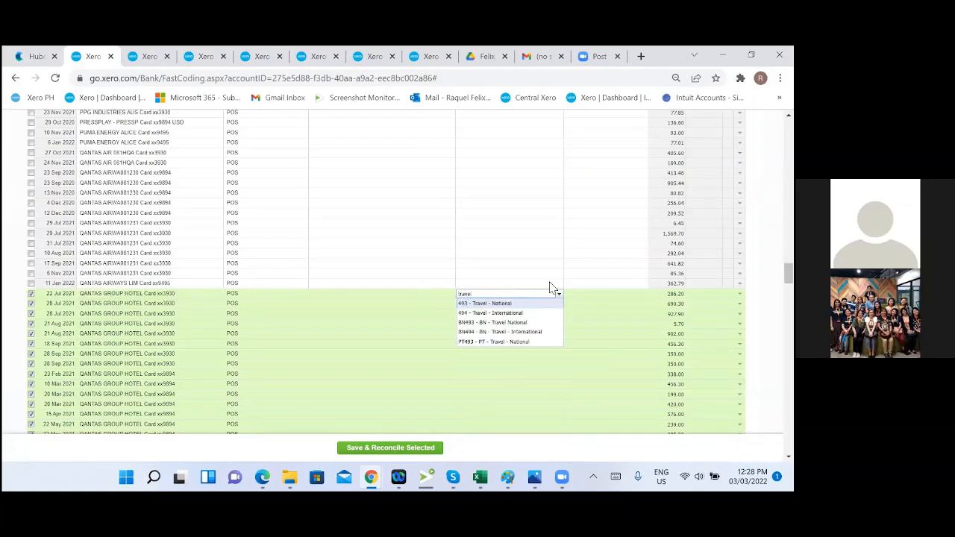
pyautogui.click(499, 304)
pyautogui.click(597, 237)
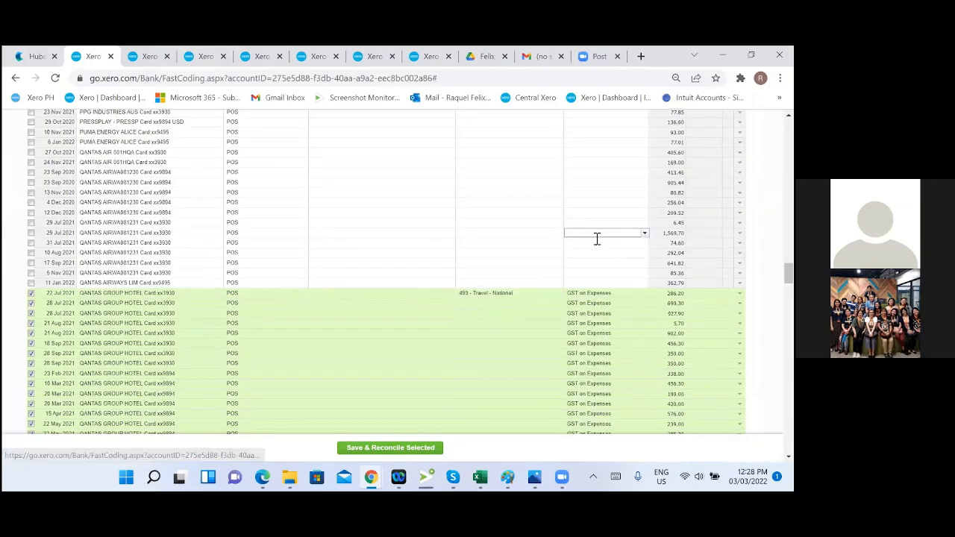
pyautogui.scroll(-1, 560, 227)
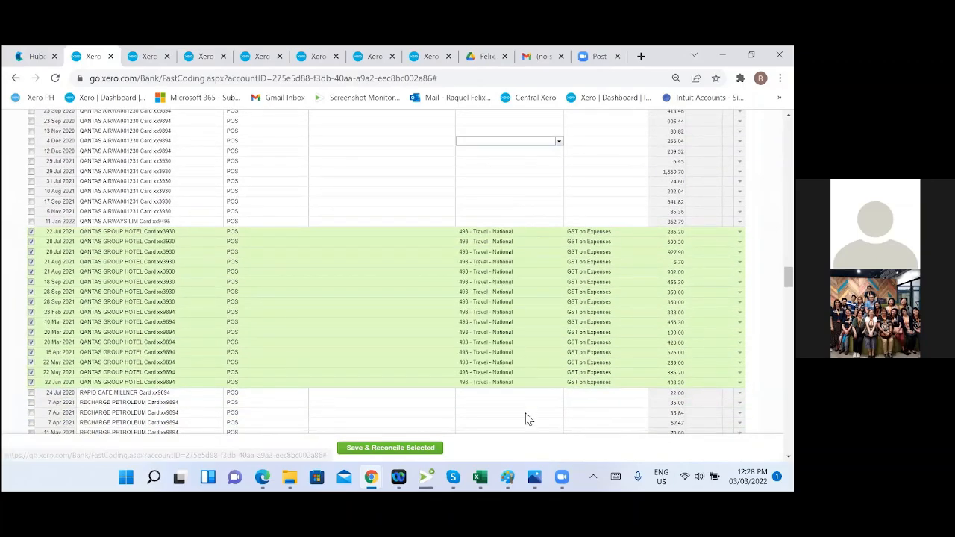
# Step: Compare the coded lines with the QANTAS GROUP HOTEL statement lines, and check the Qantas travel bill and its attached file
pyautogui.click(133, 58)
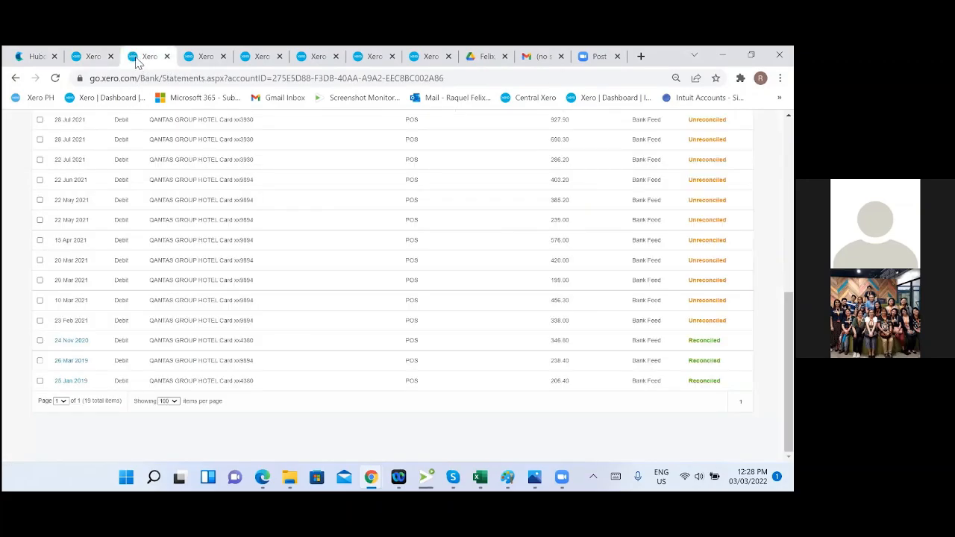
pyautogui.click(95, 59)
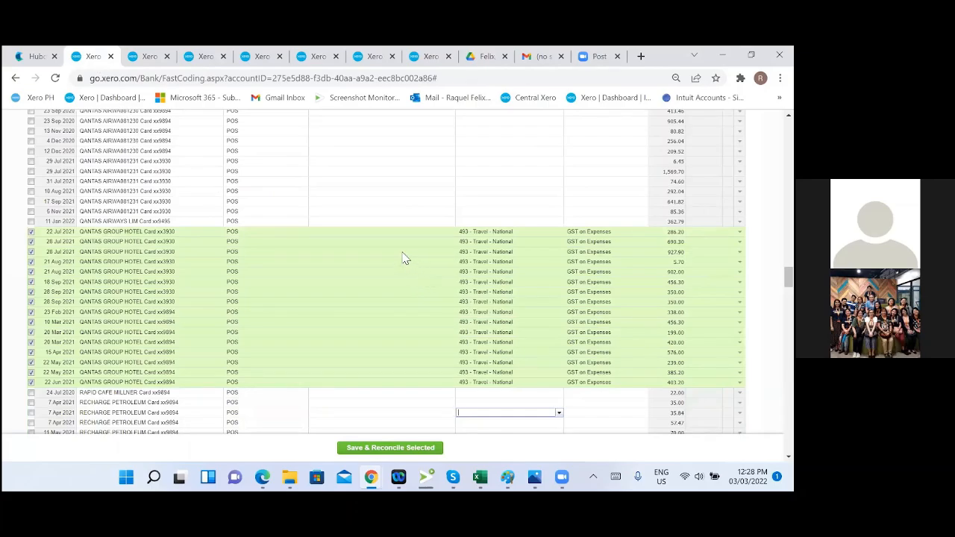
pyautogui.click(149, 58)
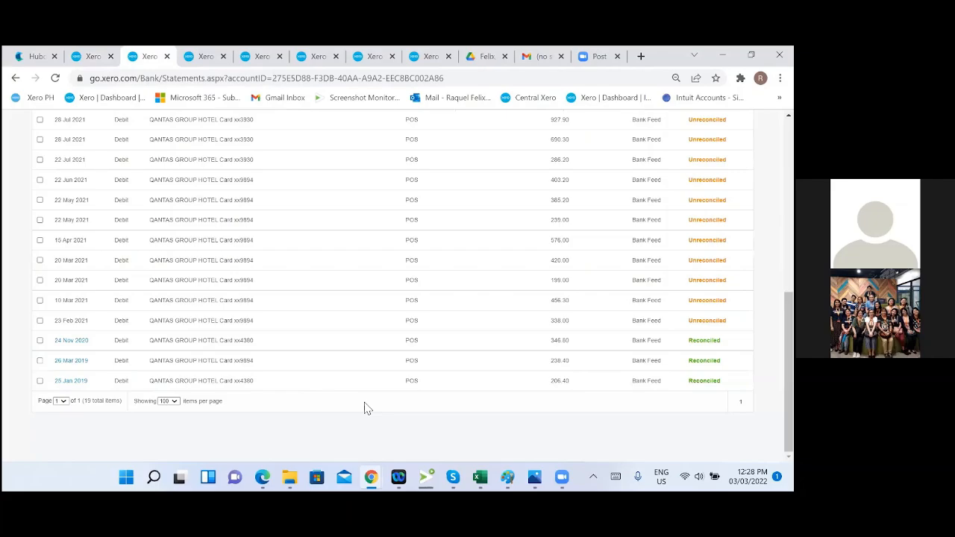
pyautogui.click(188, 60)
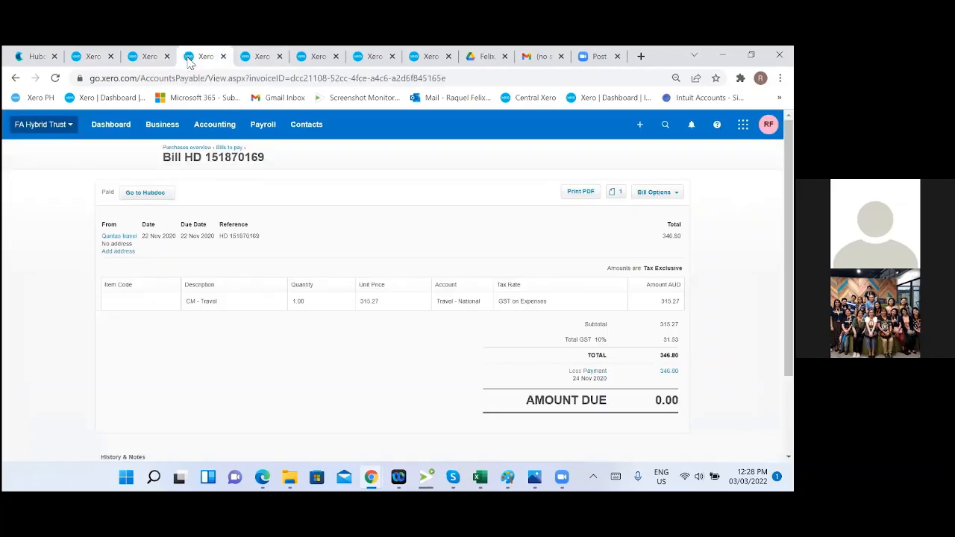
pyautogui.click(616, 194)
# Step: Switch to Hubdoc and search its documents for "qantas"
pyautogui.click(27, 58)
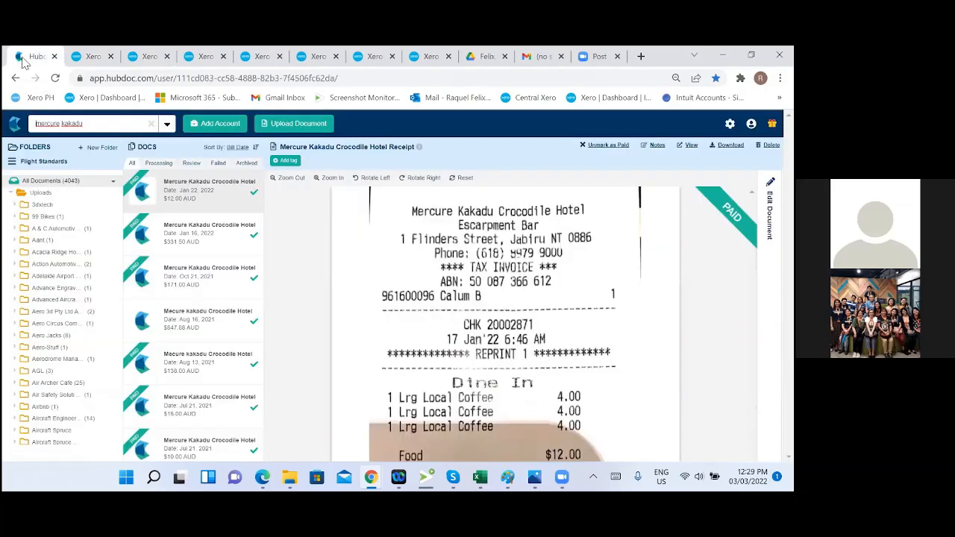
pyautogui.moveTo(83, 124); pyautogui.dragTo(25, 129)
pyautogui.write('q')
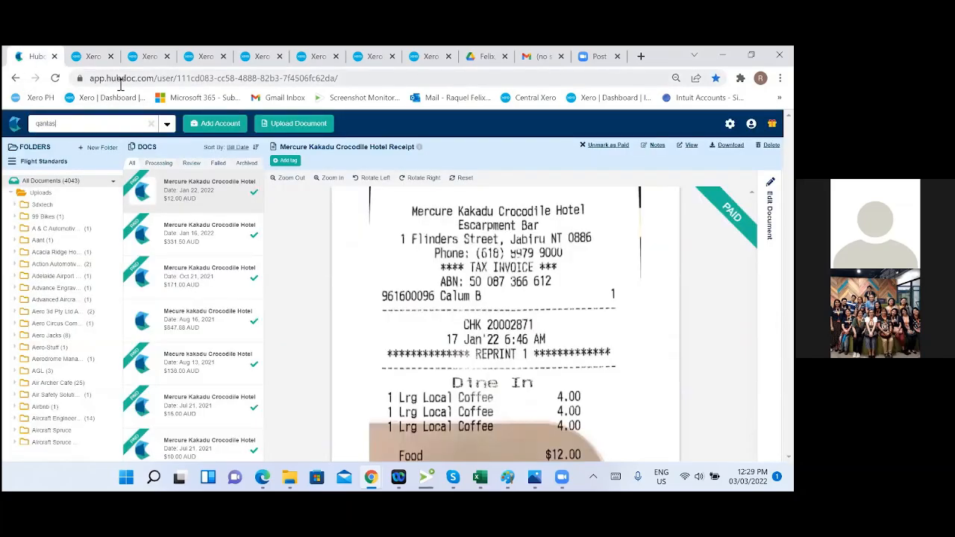
pyautogui.write('antas')
pyautogui.press('Return')
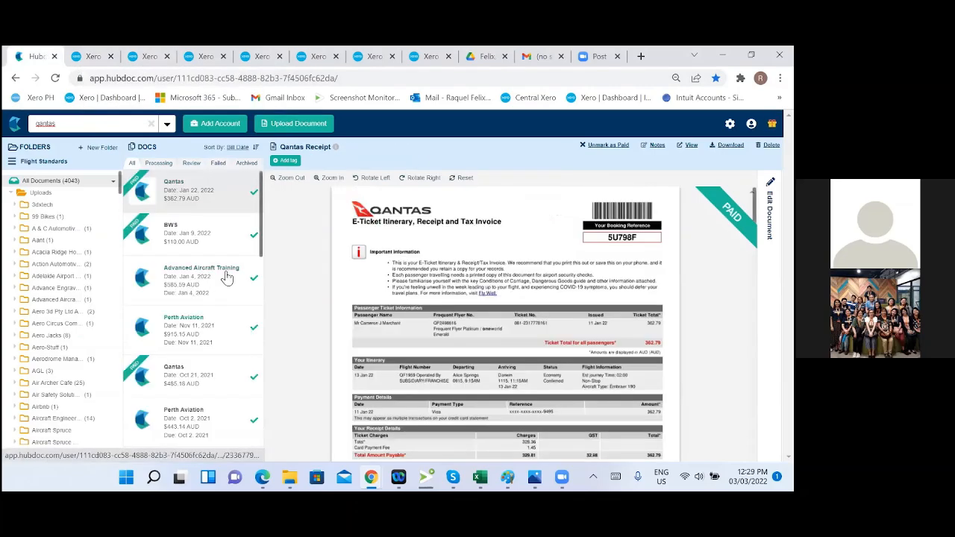
# Step: Check the Qantas search in Hubdoc's documents under review, and look through all matching documents for hotel receipts
pyautogui.click(194, 163)
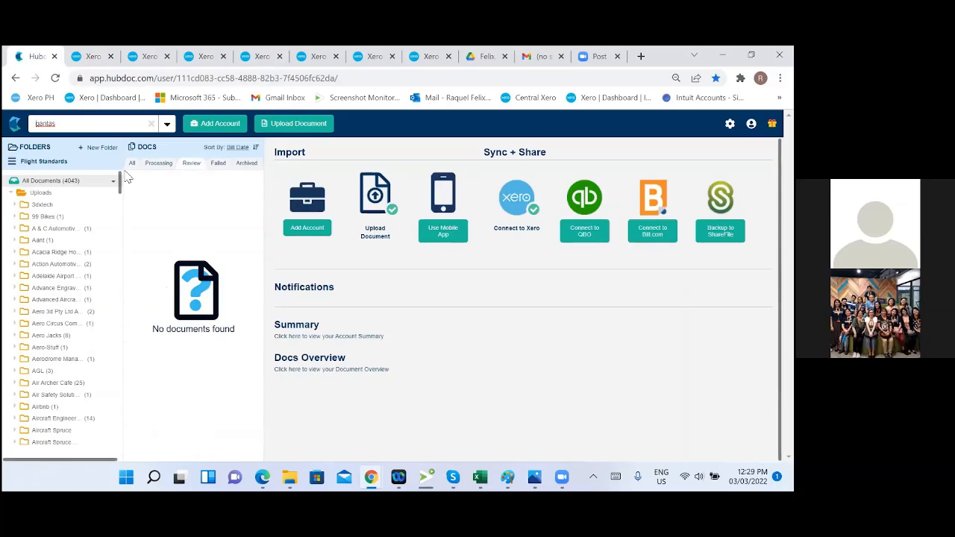
pyautogui.click(132, 163)
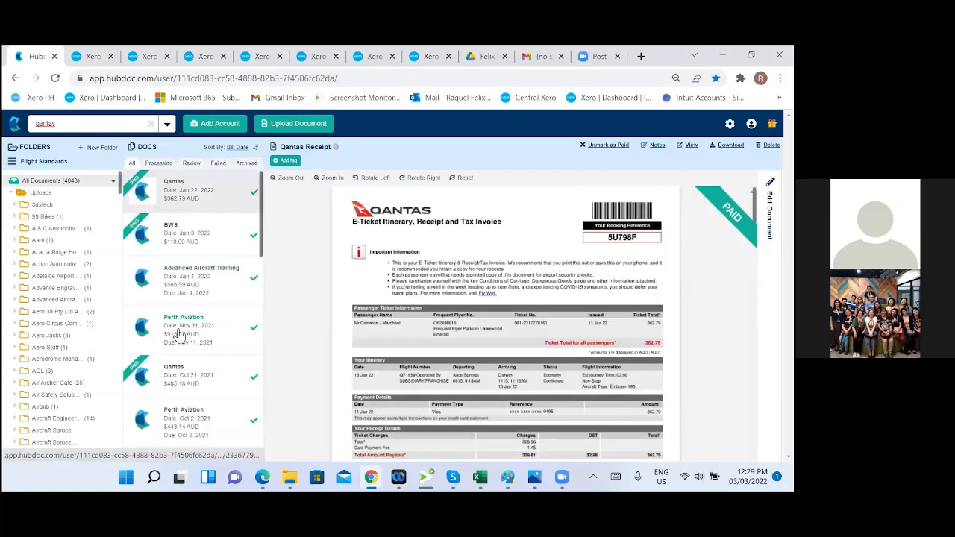
pyautogui.scroll(-10, 194, 339)
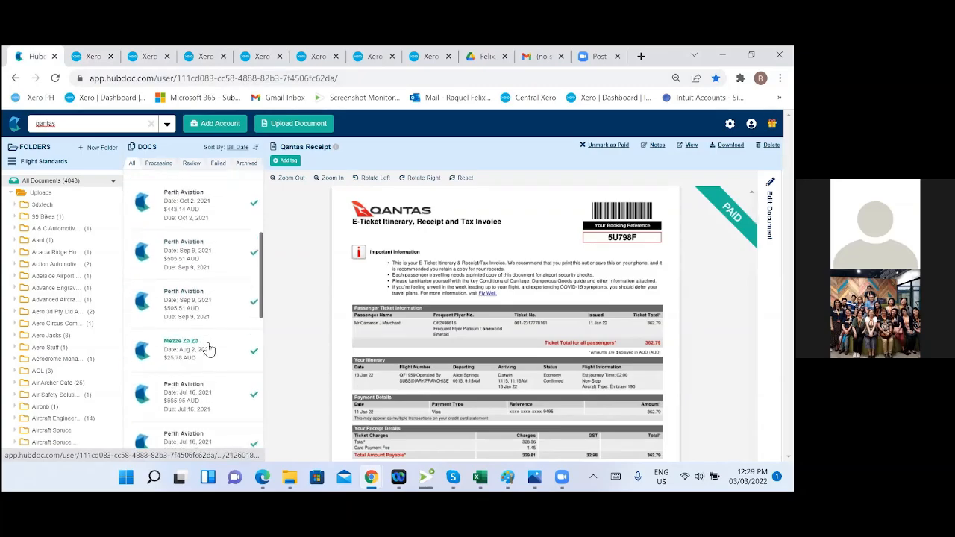
pyautogui.scroll(-8, 209, 349)
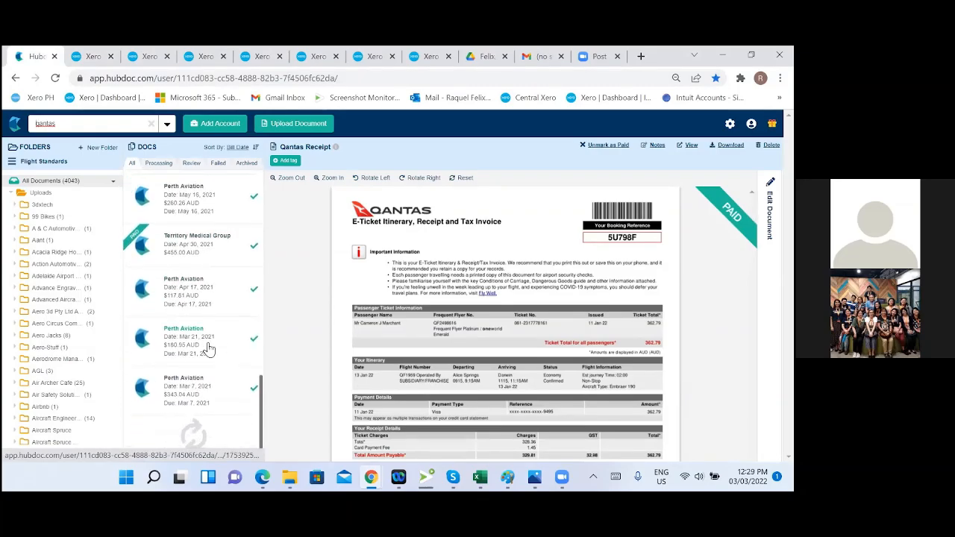
pyautogui.scroll(-10, 209, 343)
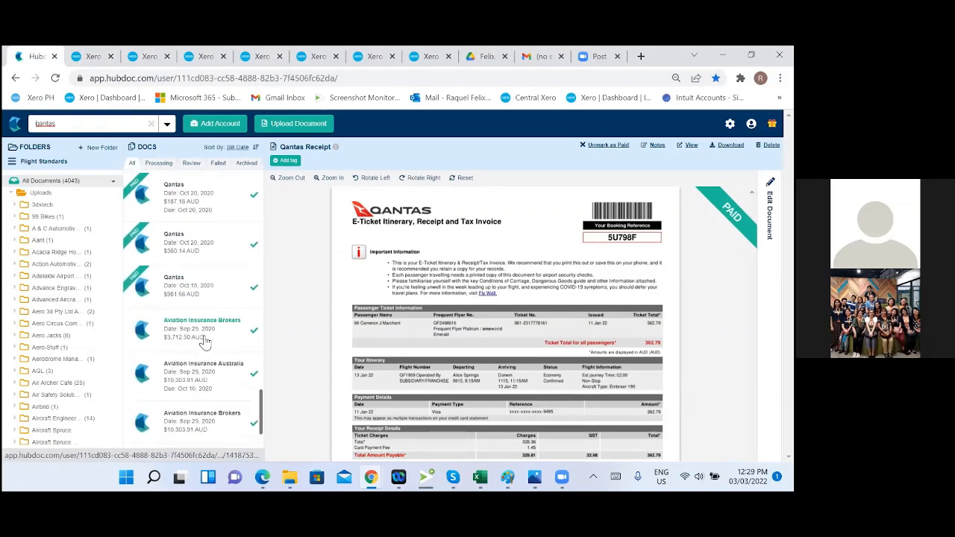
pyautogui.scroll(-2, 205, 341)
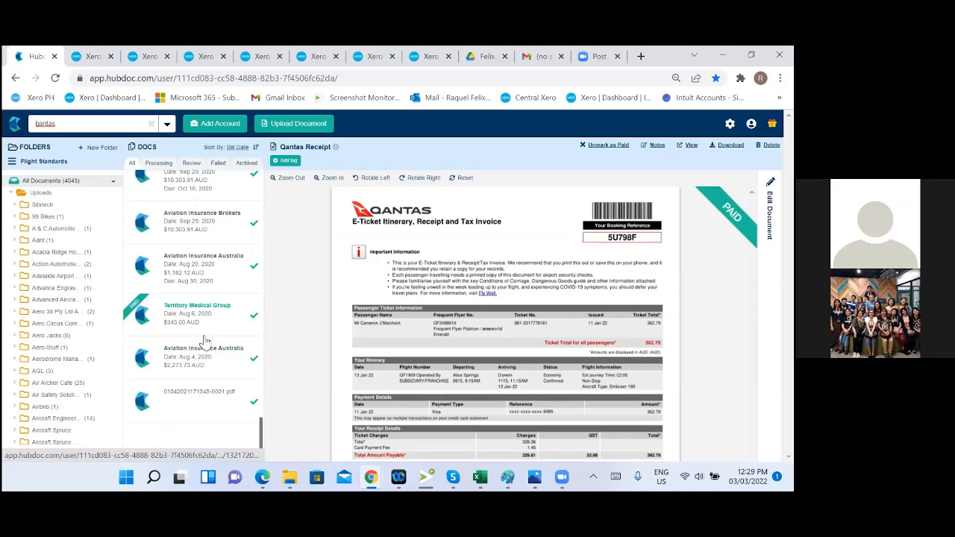
# Step: Return to cash coding in Xero and save and reconcile the 16 selected QANTAS GROUP HOTEL lines
pyautogui.click(80, 60)
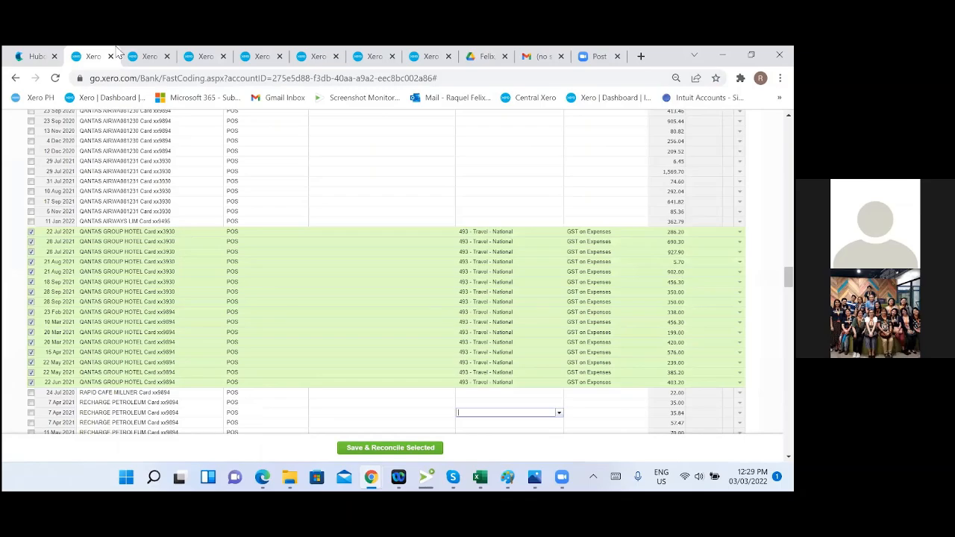
pyautogui.click(479, 180)
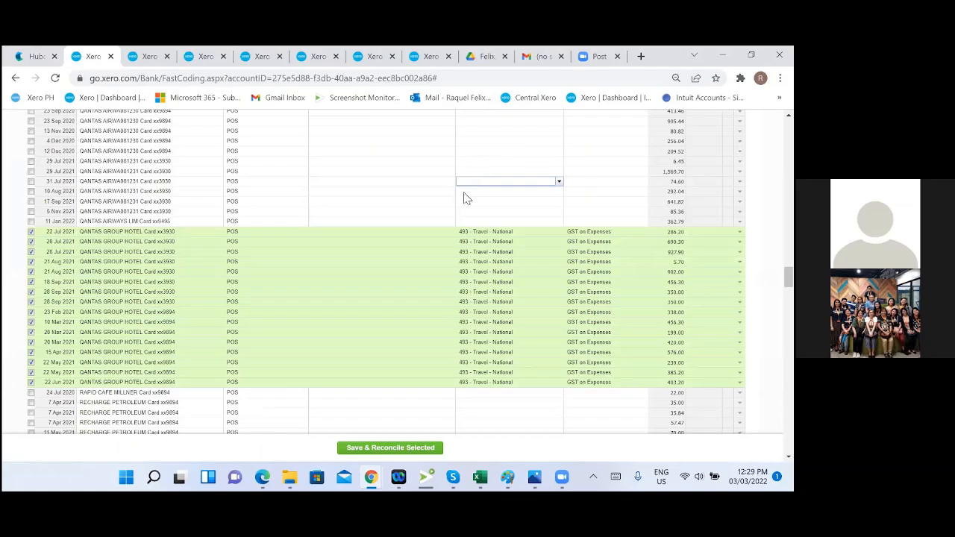
pyautogui.click(558, 214)
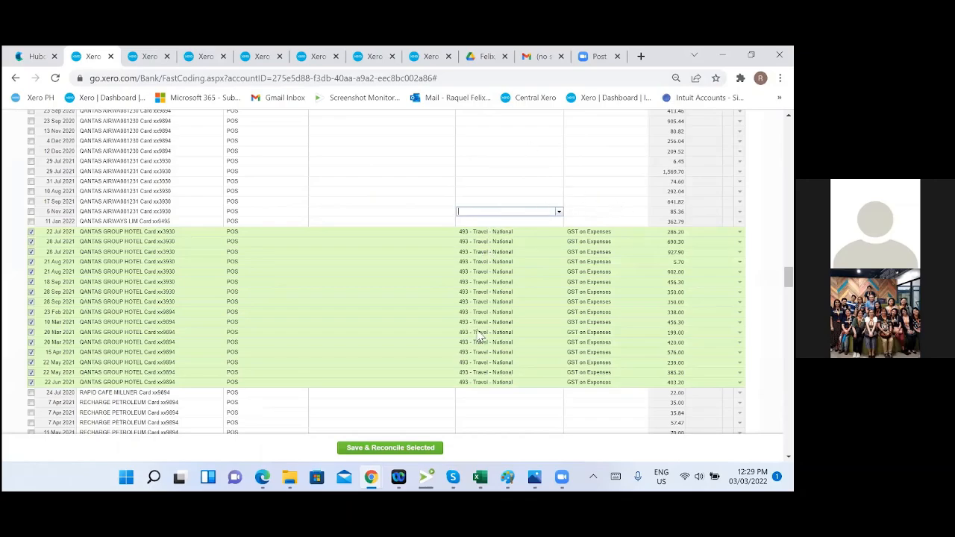
pyautogui.click(396, 448)
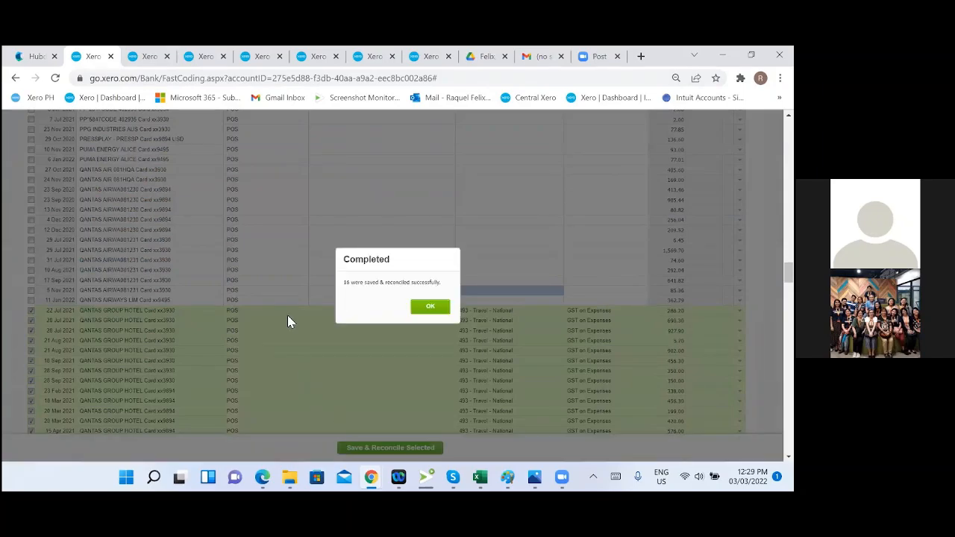
pyautogui.click(440, 310)
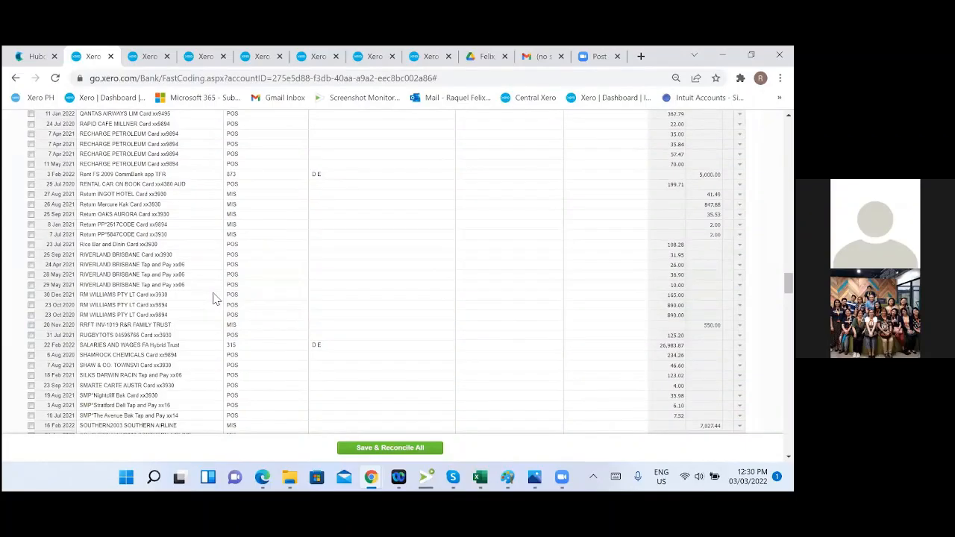
# Step: Find the UBER *TRIP SYDNE lines in cash coding and select the first nine, dated 29 Jun to 10 Aug 2021
pyautogui.scroll(-5, 213, 299)
pyautogui.scroll(-10, 220, 299)
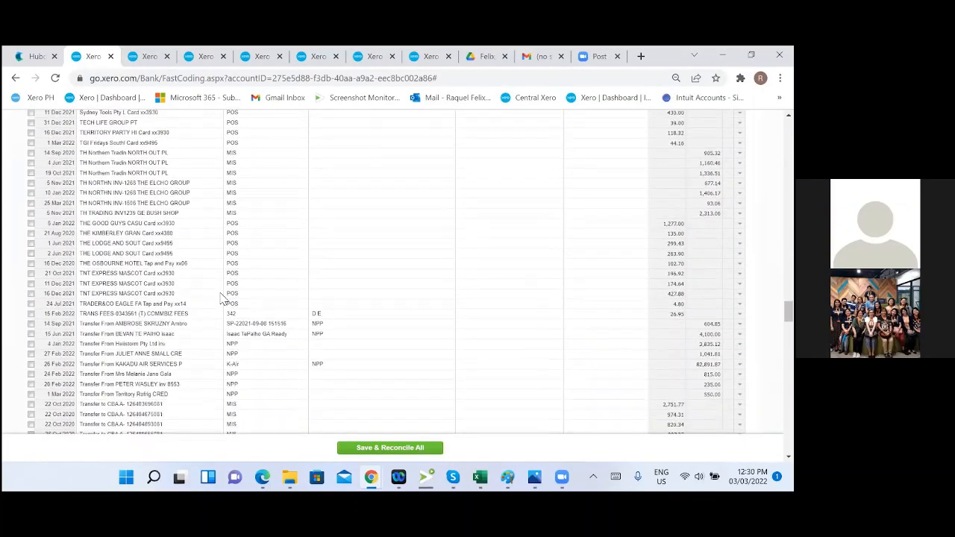
pyautogui.scroll(-3, 221, 299)
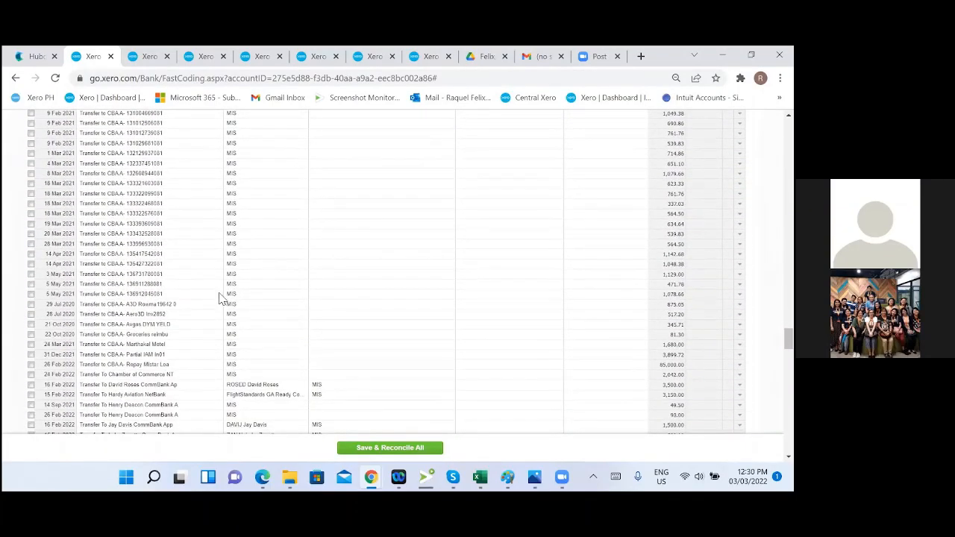
pyautogui.scroll(5, 144, 260)
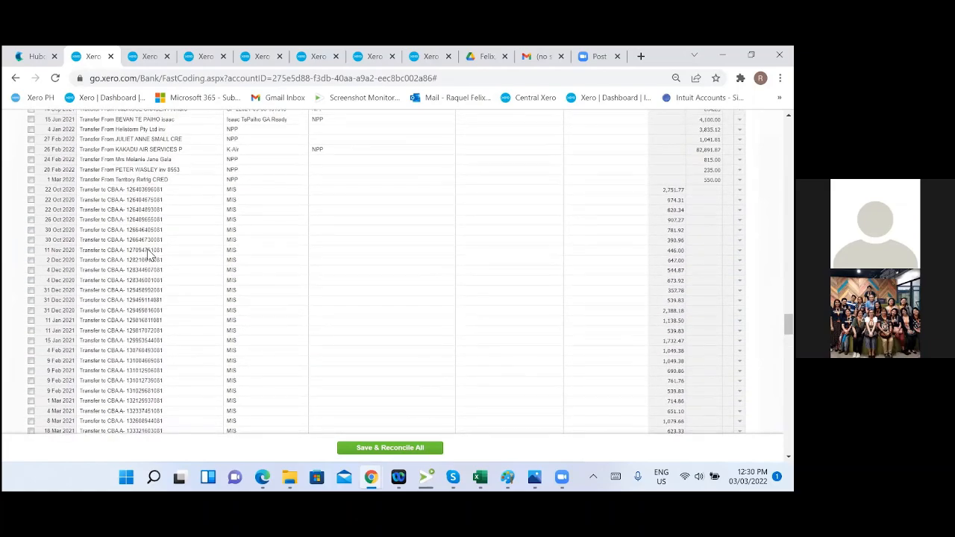
pyautogui.scroll(-5, 152, 254)
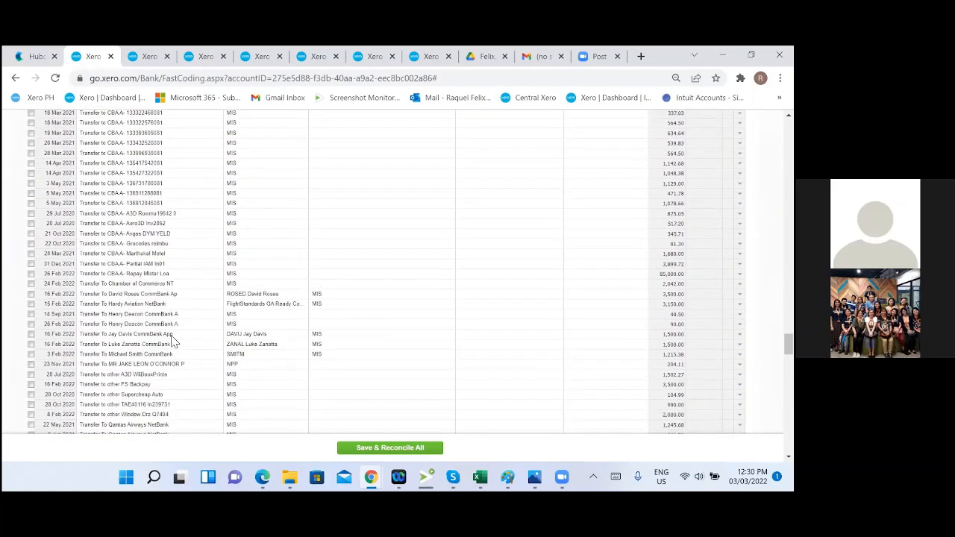
pyautogui.scroll(-6, 170, 337)
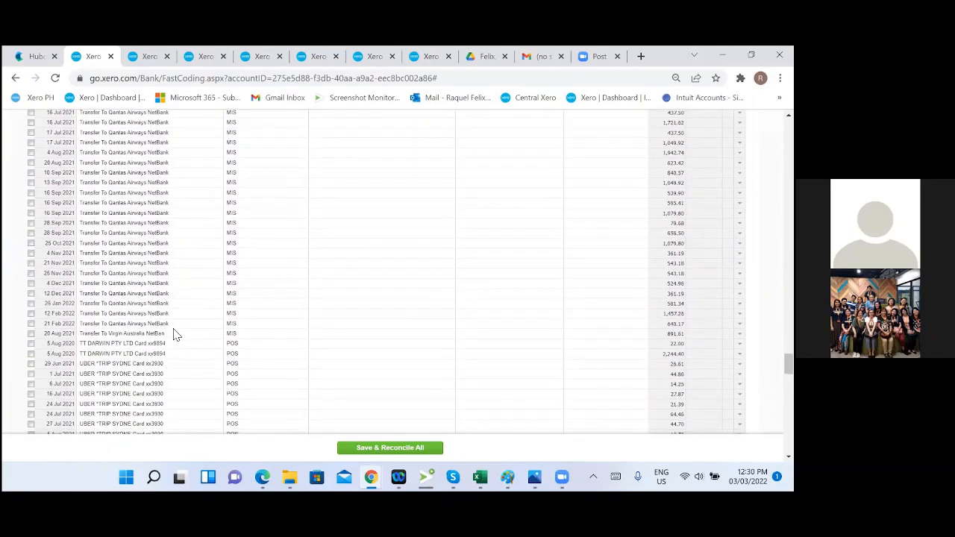
pyautogui.scroll(-3, 173, 335)
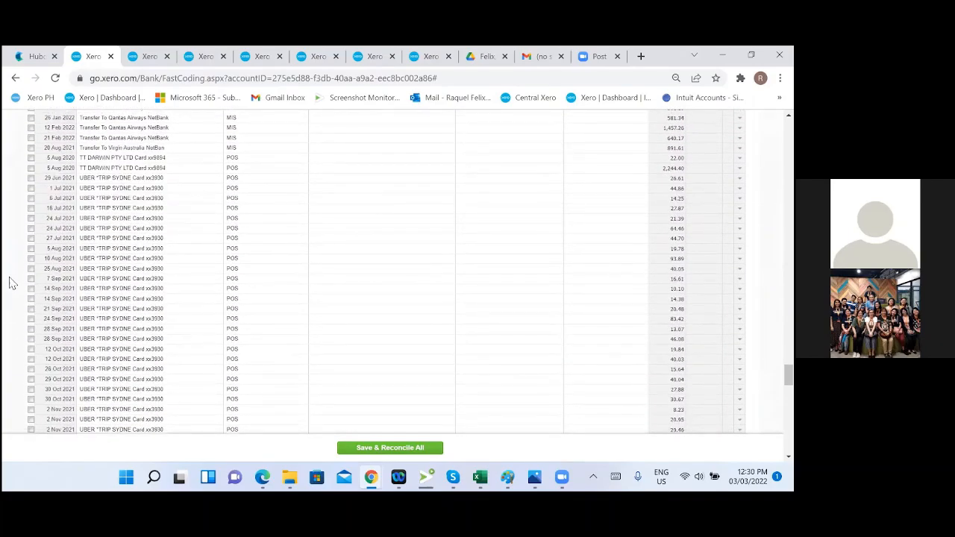
pyautogui.click(31, 178)
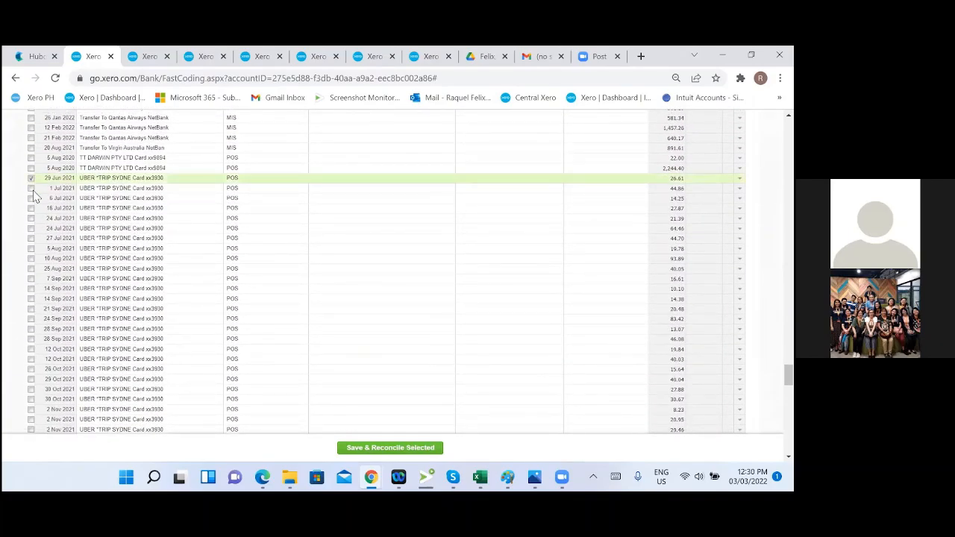
pyautogui.click(31, 188)
pyautogui.click(31, 197)
pyautogui.click(30, 208)
pyautogui.click(30, 218)
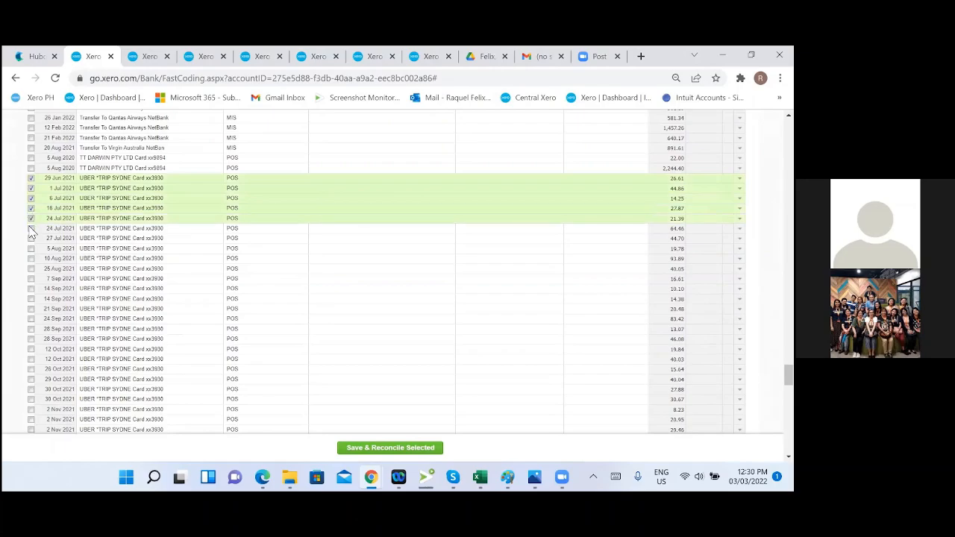
pyautogui.click(30, 228)
pyautogui.click(31, 238)
pyautogui.click(30, 248)
pyautogui.click(30, 258)
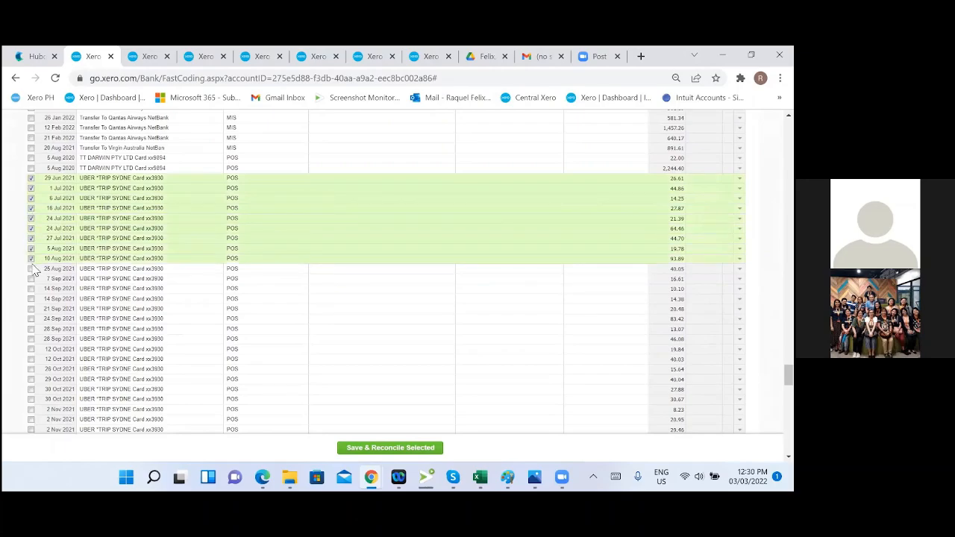
# Step: Add the UBER *TRIP SYDNE lines from 25 Aug 2021 through the first 30 Oct 2021 line (27.88) to the selection
pyautogui.scroll(-3, 41, 275)
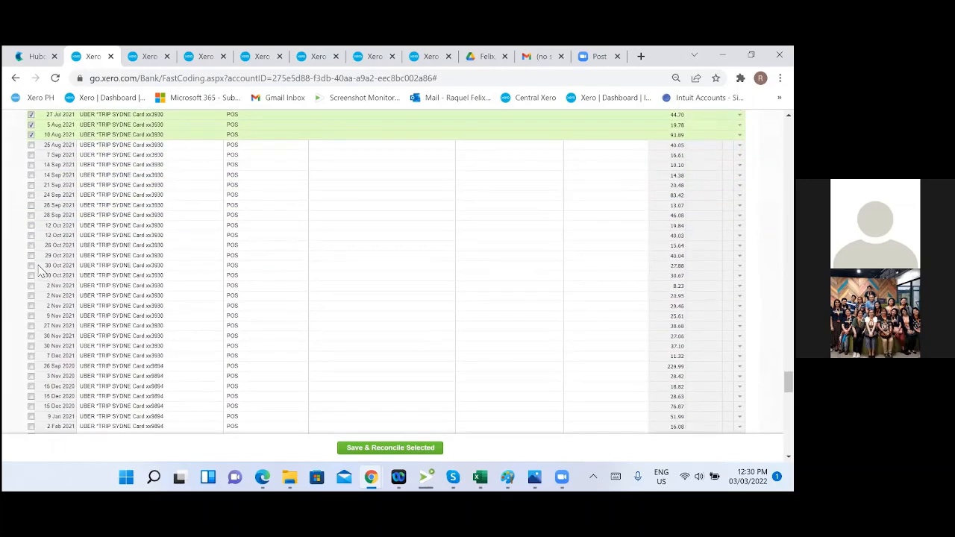
pyautogui.click(31, 145)
pyautogui.click(31, 154)
pyautogui.click(31, 164)
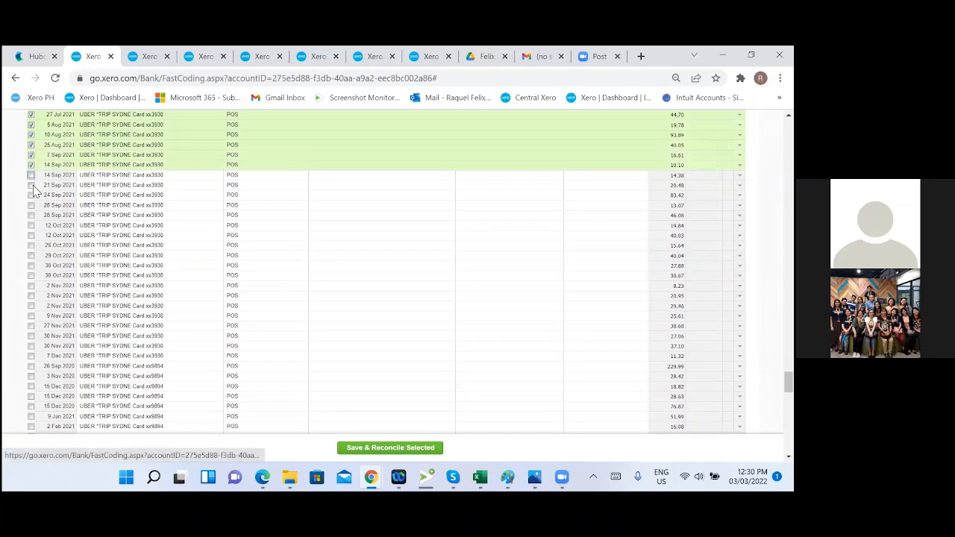
pyautogui.click(31, 184)
pyautogui.click(31, 194)
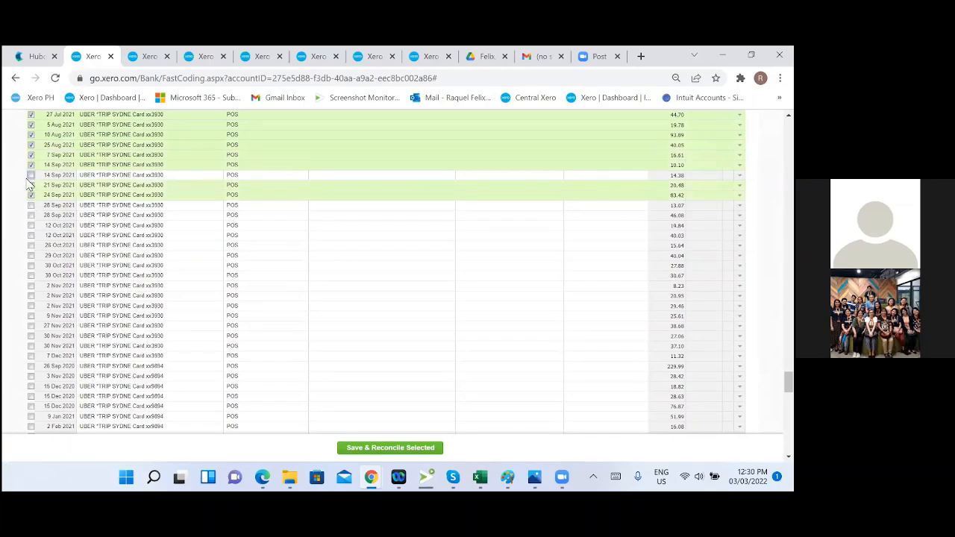
pyautogui.click(31, 175)
pyautogui.click(30, 205)
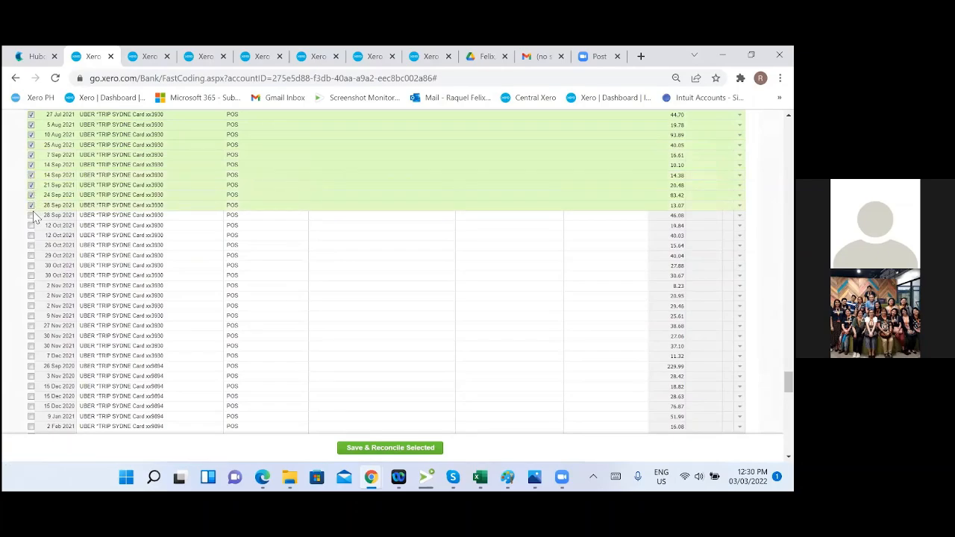
pyautogui.click(31, 215)
pyautogui.click(30, 225)
pyautogui.click(30, 235)
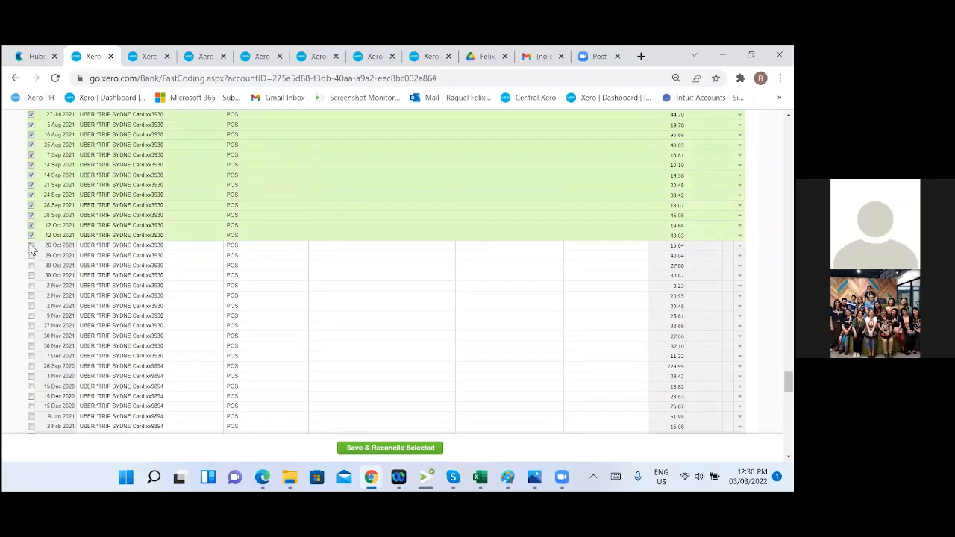
pyautogui.click(31, 245)
pyautogui.scroll(-2, 33, 252)
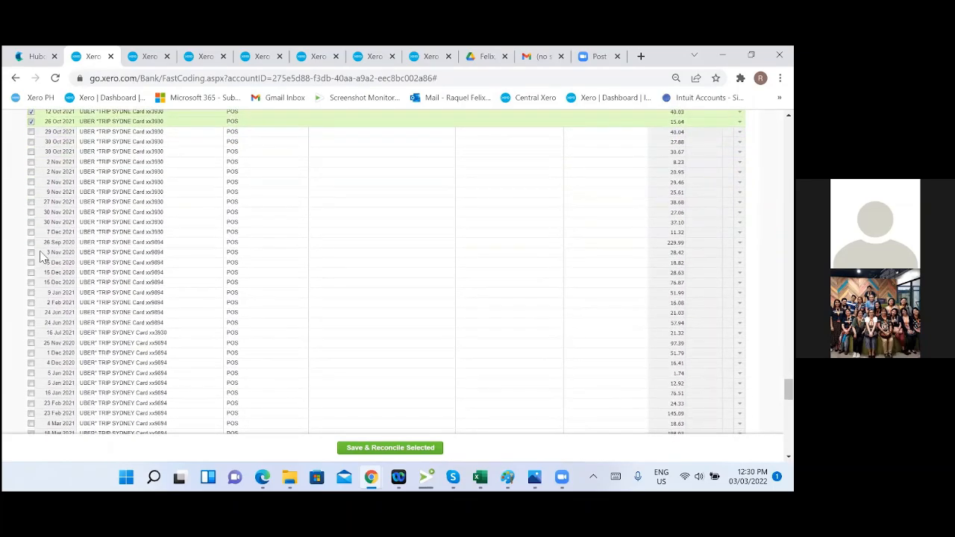
pyautogui.click(31, 132)
pyautogui.click(31, 142)
# Step: Select the UBER* TRIP SYDNEY lines dated 1 May to 23 Jun 2021 at the end of the Uber block
pyautogui.scroll(-2, 60, 328)
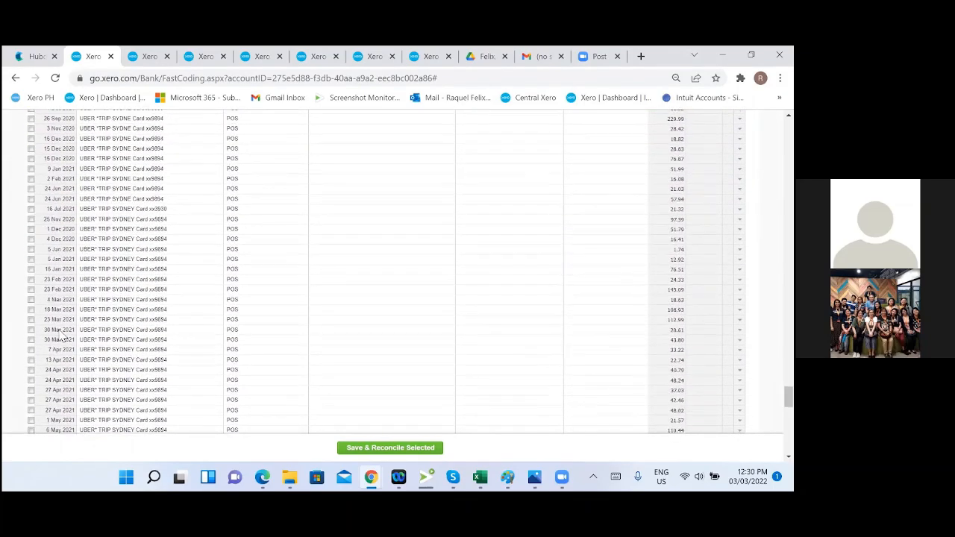
pyautogui.scroll(-1, 61, 333)
pyautogui.scroll(-2, 45, 395)
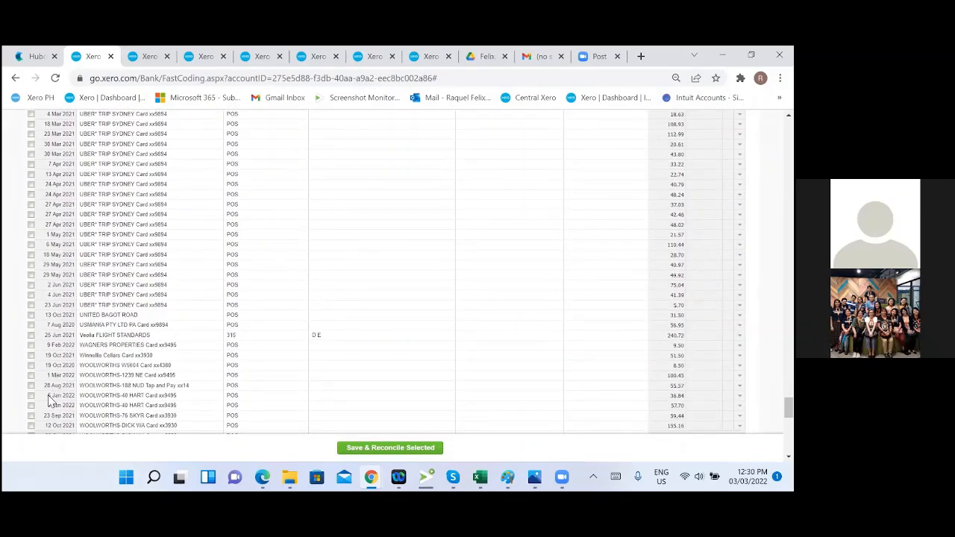
pyautogui.click(31, 304)
pyautogui.click(31, 295)
pyautogui.click(30, 275)
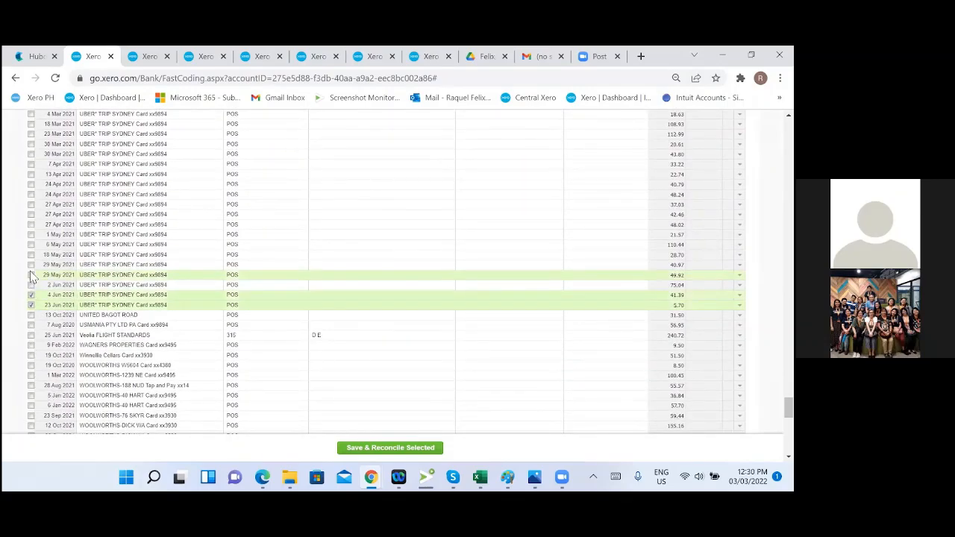
pyautogui.click(30, 285)
pyautogui.click(30, 265)
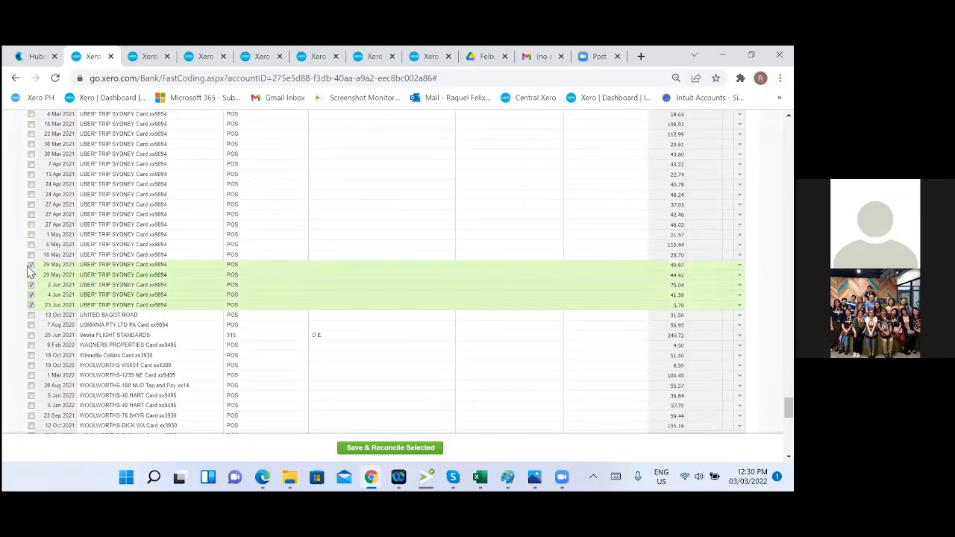
pyautogui.click(31, 254)
pyautogui.click(31, 244)
pyautogui.click(31, 236)
# Step: Add the UBER* TRIP SYDNEY lines dated 30 Mar to 27 Apr 2021 to the selection
pyautogui.scroll(2, 37, 250)
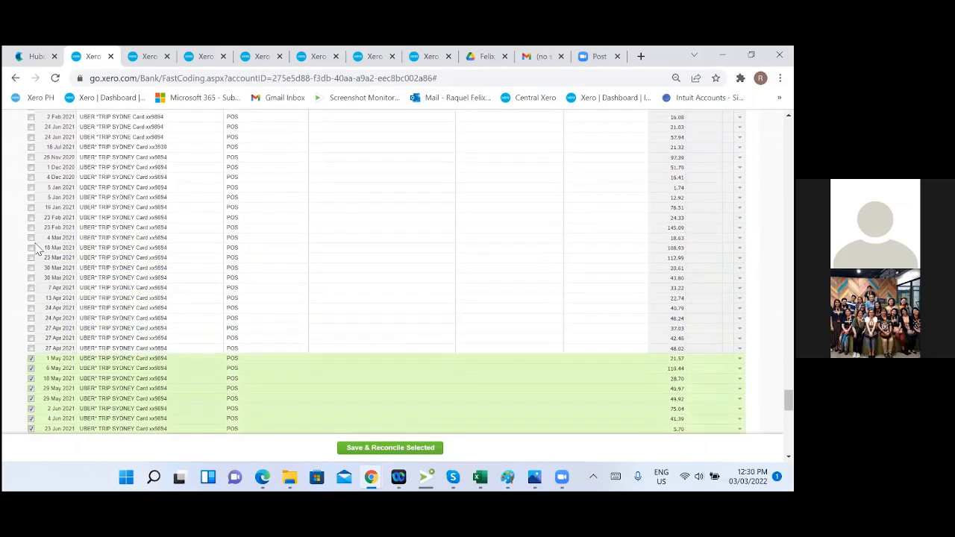
pyautogui.click(31, 268)
pyautogui.click(31, 277)
pyautogui.click(31, 287)
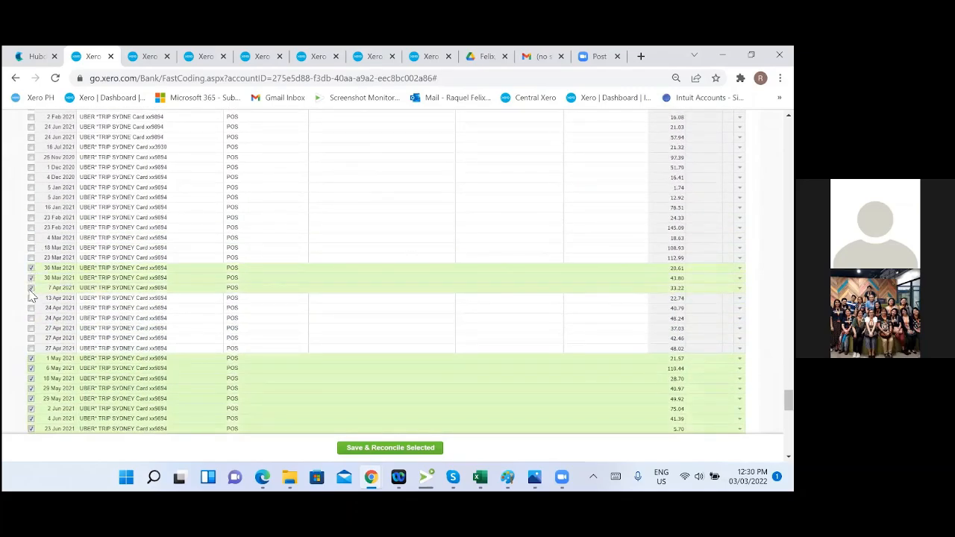
pyautogui.click(31, 308)
pyautogui.click(31, 329)
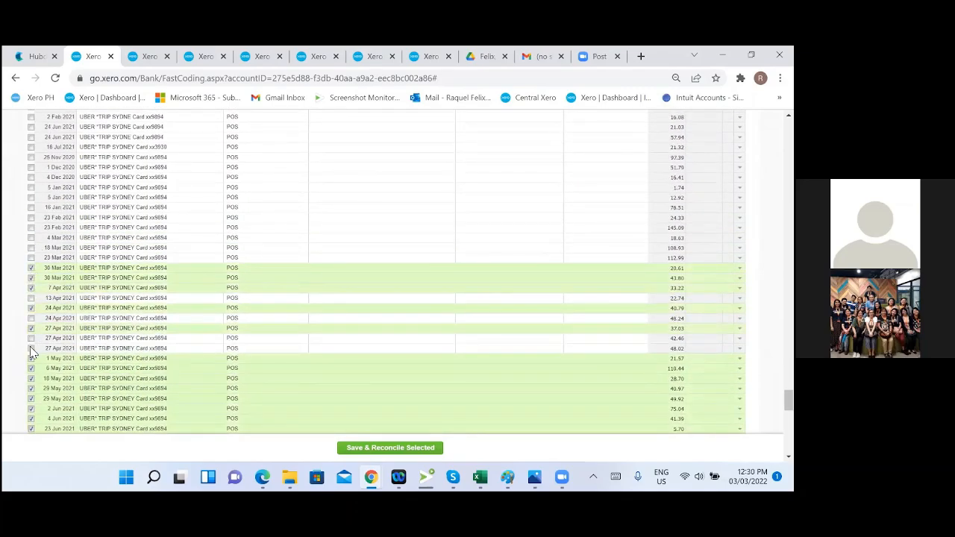
pyautogui.click(31, 348)
pyautogui.click(30, 338)
pyautogui.click(30, 318)
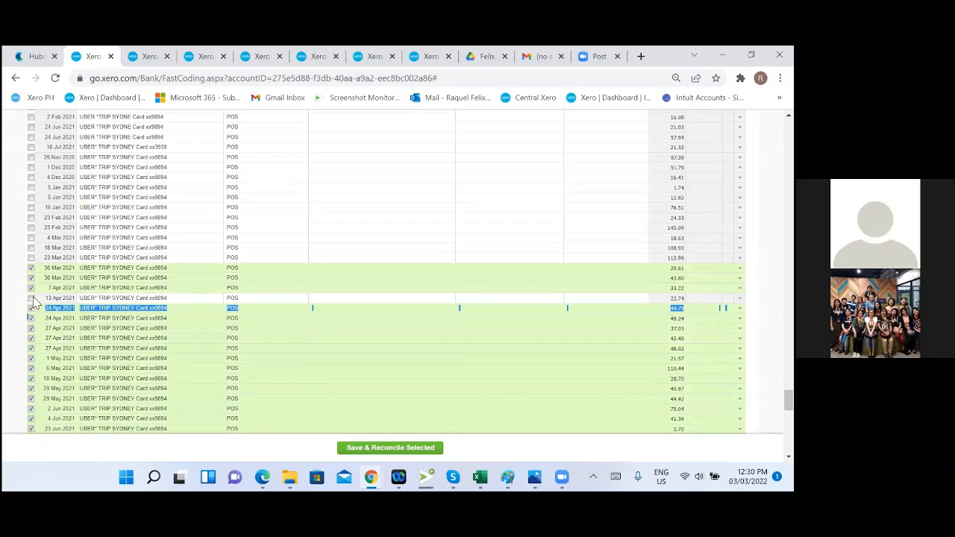
pyautogui.click(32, 299)
# Step: Add the UBER* TRIP SYDNEY lines dated 25 Nov 2020 to 23 Mar 2021 to the selection
pyautogui.click(31, 257)
pyautogui.click(31, 247)
pyautogui.click(31, 227)
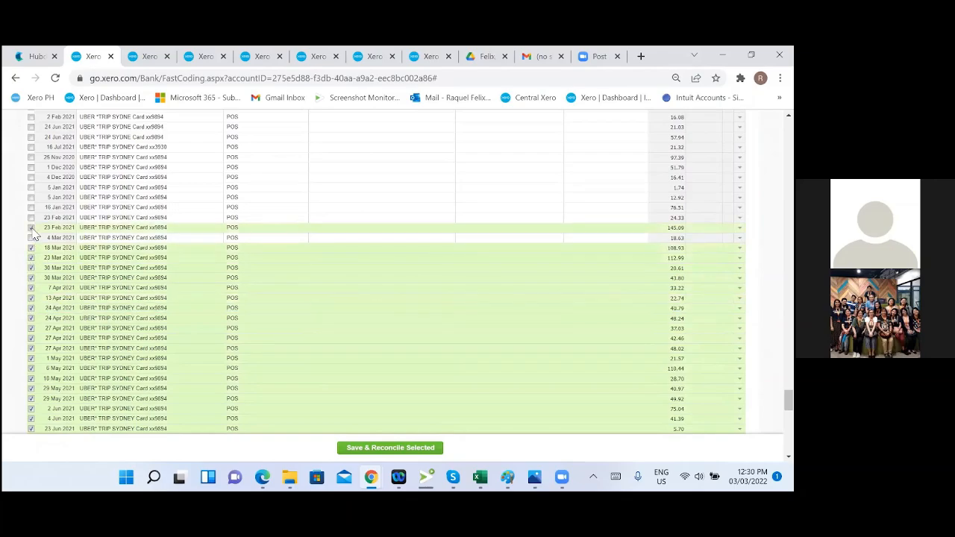
pyautogui.click(31, 237)
pyautogui.click(31, 217)
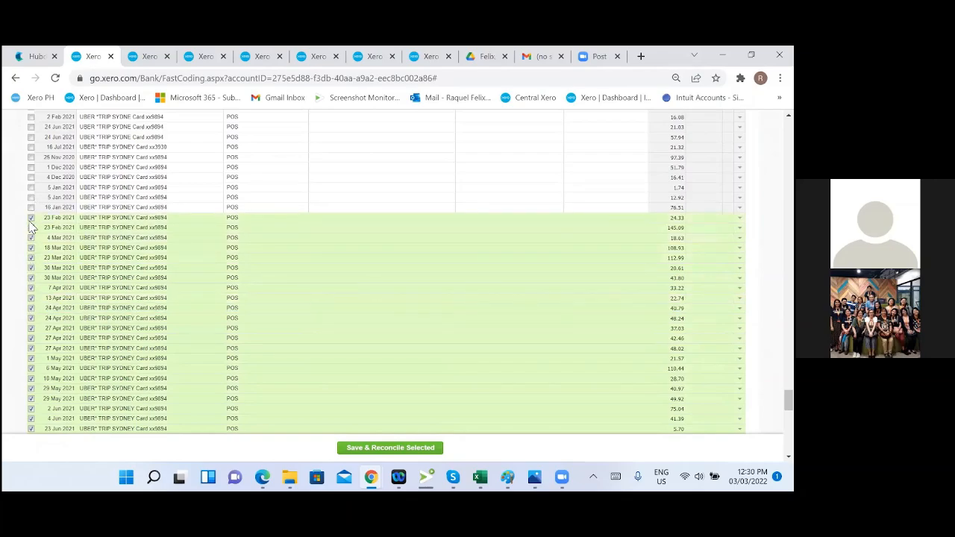
pyautogui.click(31, 207)
pyautogui.click(30, 197)
pyautogui.click(30, 187)
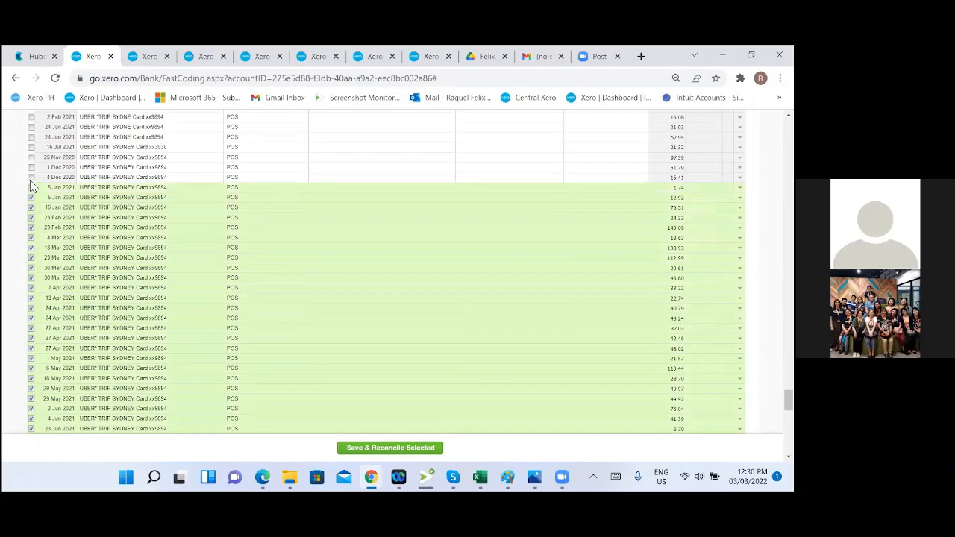
pyautogui.click(30, 176)
pyautogui.click(30, 167)
pyautogui.click(30, 157)
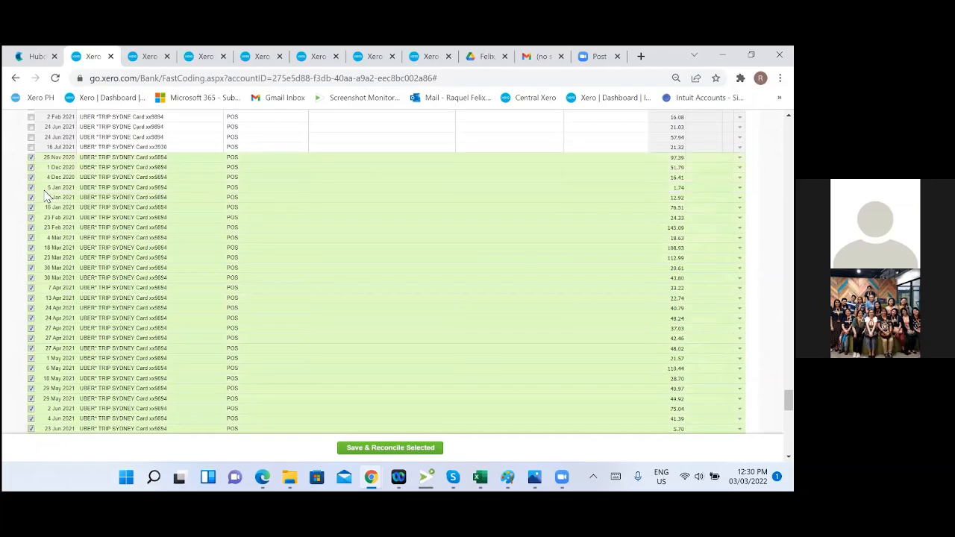
# Step: Select the 16 Jul 2021 UBER* TRIP SYDNEY line and the five lines above it, back to the 15 Dec 2020 line of 76.87
pyautogui.scroll(2, 46, 198)
pyautogui.click(31, 209)
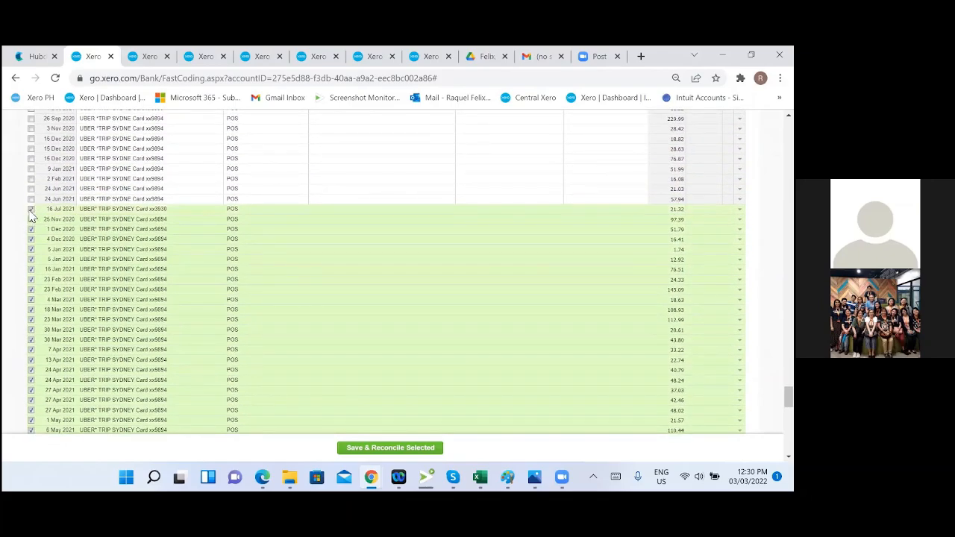
pyautogui.click(31, 198)
pyautogui.click(31, 189)
pyautogui.click(30, 178)
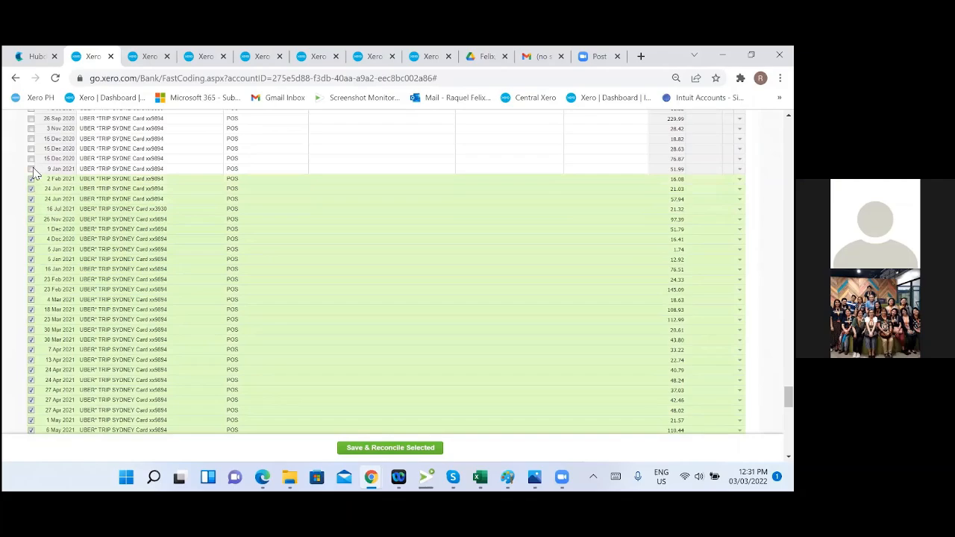
pyautogui.click(30, 168)
pyautogui.click(30, 158)
# Step: Select the remaining UBER *TRIP SYDNE lines from the second 30 Oct 2021 line (30.67) to 7 Dec 2021
pyautogui.scroll(4, 43, 183)
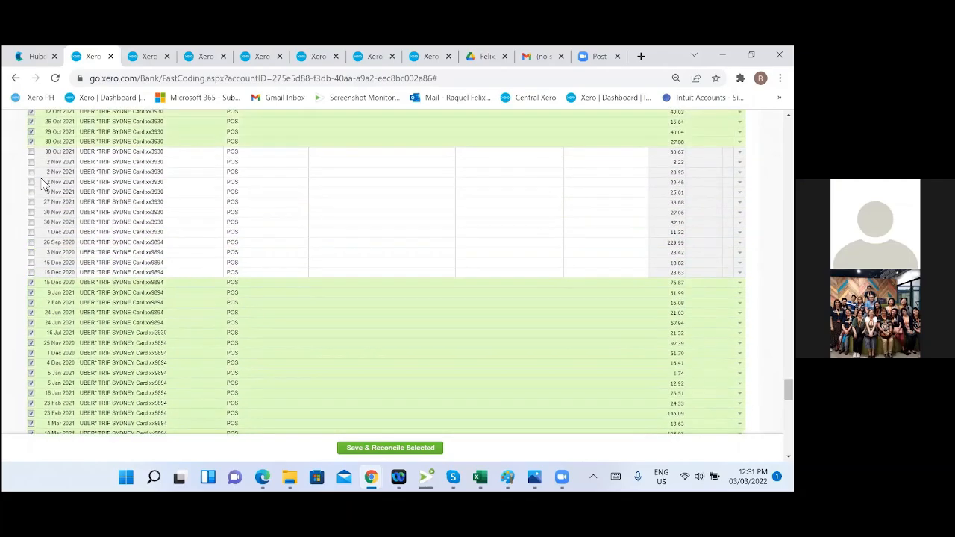
pyautogui.click(31, 151)
pyautogui.click(30, 161)
pyautogui.click(30, 172)
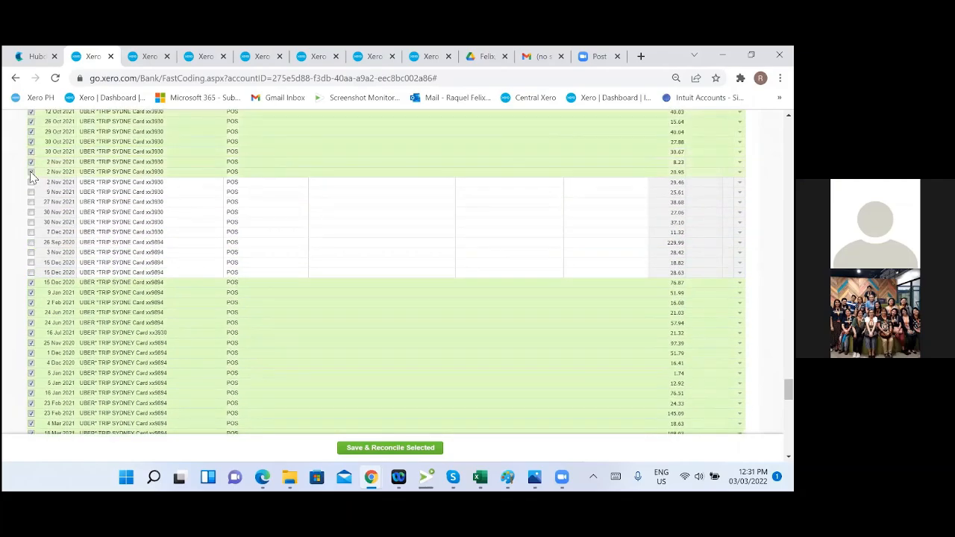
pyautogui.click(31, 182)
pyautogui.click(30, 192)
pyautogui.click(30, 202)
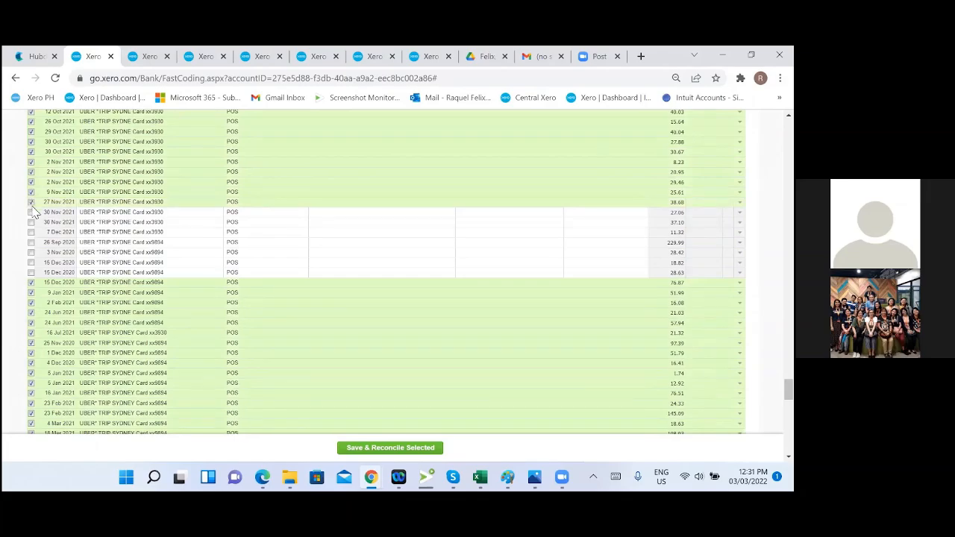
pyautogui.click(30, 212)
pyautogui.click(31, 222)
pyautogui.click(30, 233)
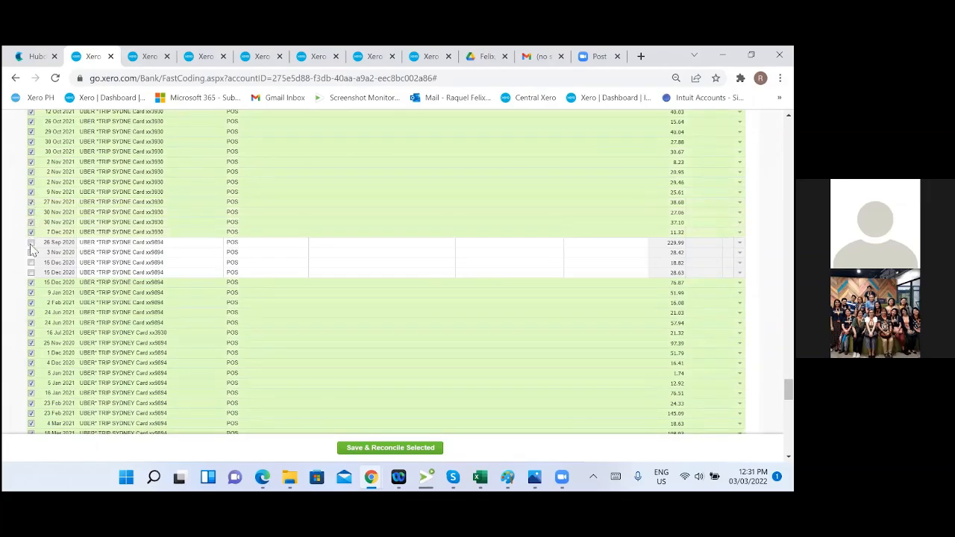
# Step: Complete the Uber selection with the four UBER *TRIP SYDNE lines dated 26 Sep to 15 Dec 2020
pyautogui.click(30, 242)
pyautogui.click(31, 252)
pyautogui.click(31, 263)
pyautogui.click(30, 272)
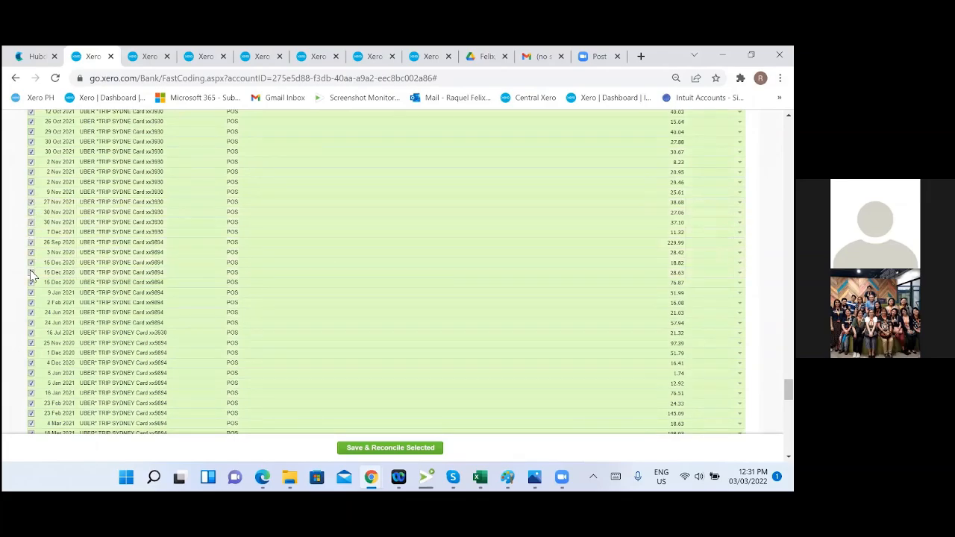
# Step: Switch to Hubdoc, search its documents for "uber", and look through the Uber receipts, including those awaiting review
pyautogui.click(36, 58)
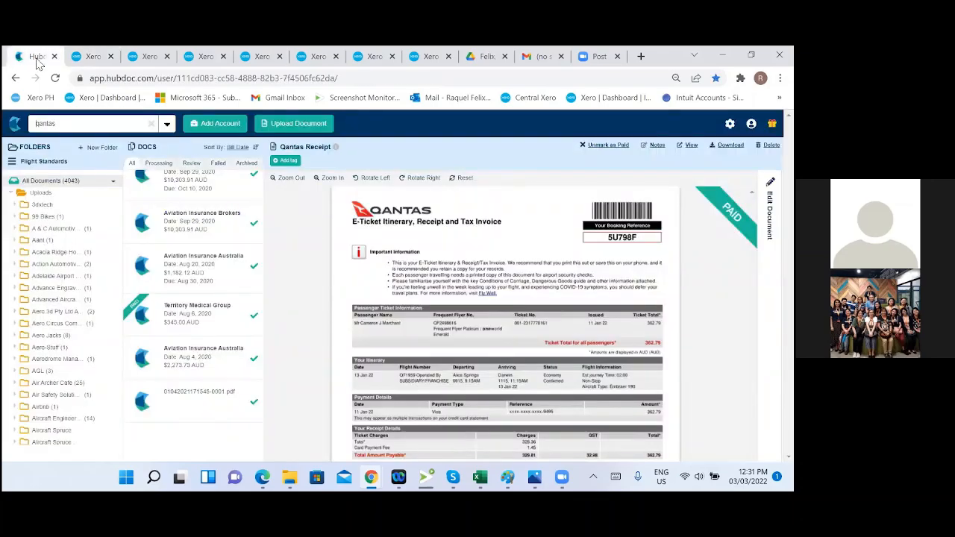
pyautogui.moveTo(108, 129); pyautogui.dragTo(23, 115)
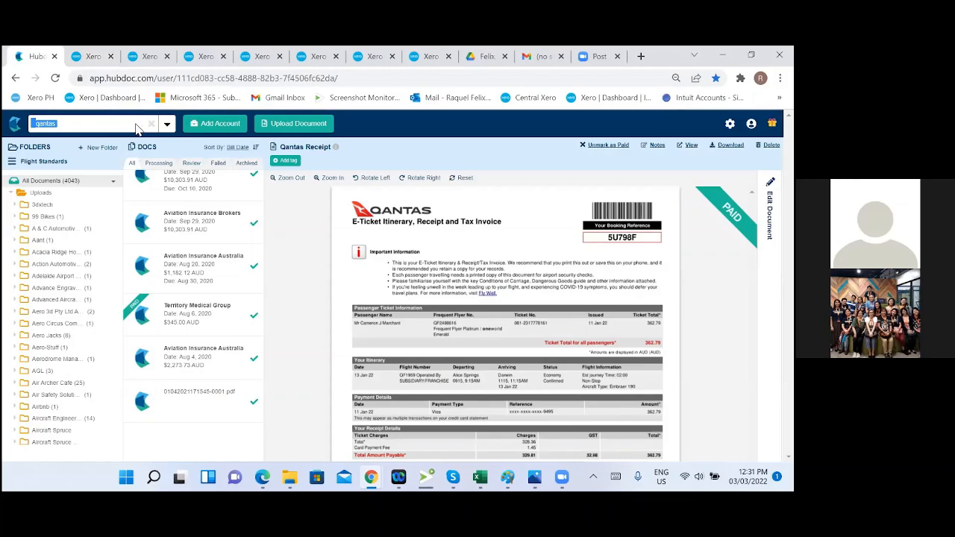
pyautogui.click(150, 124)
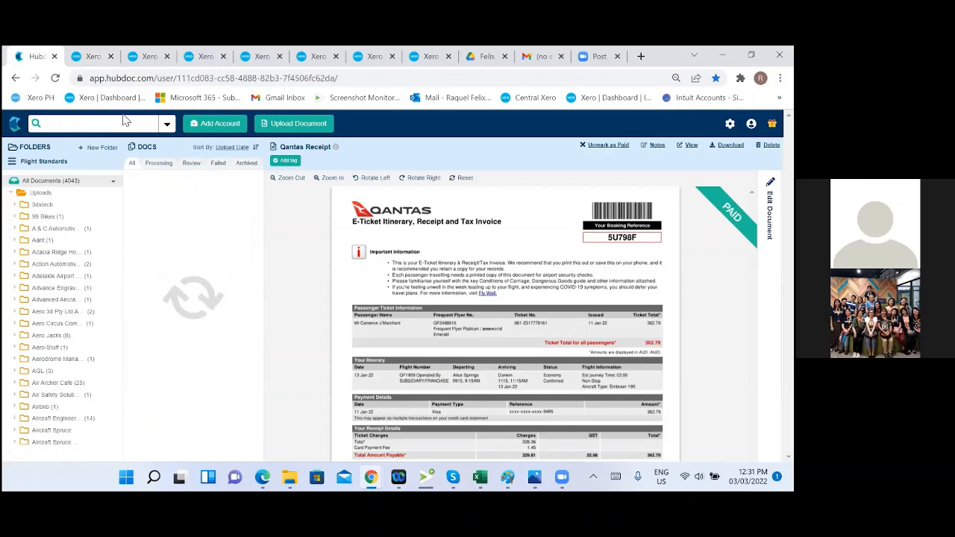
pyautogui.write('uber')
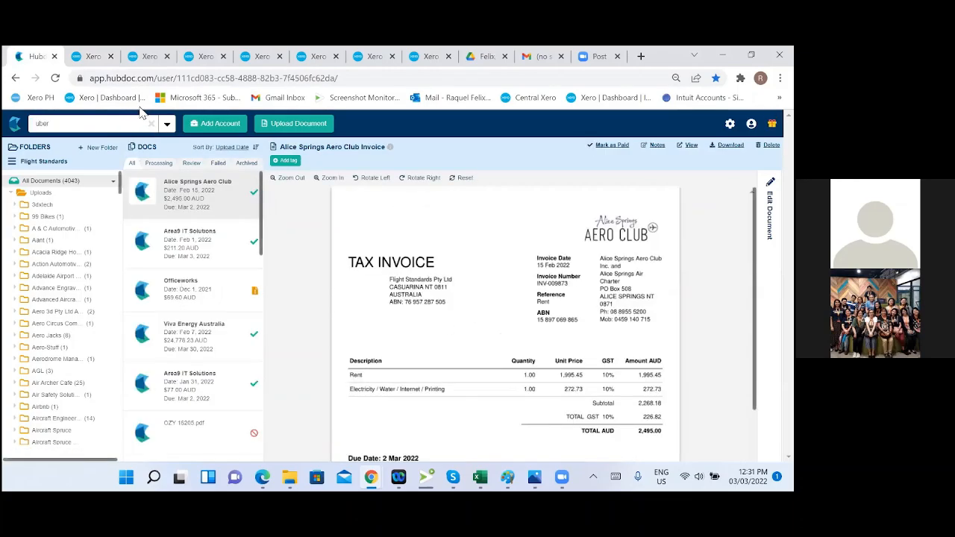
pyautogui.press('Return')
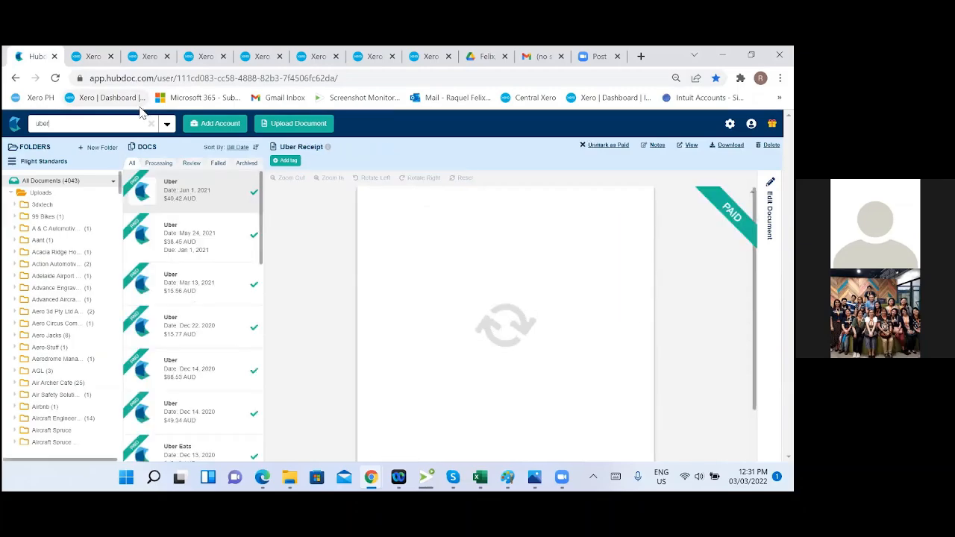
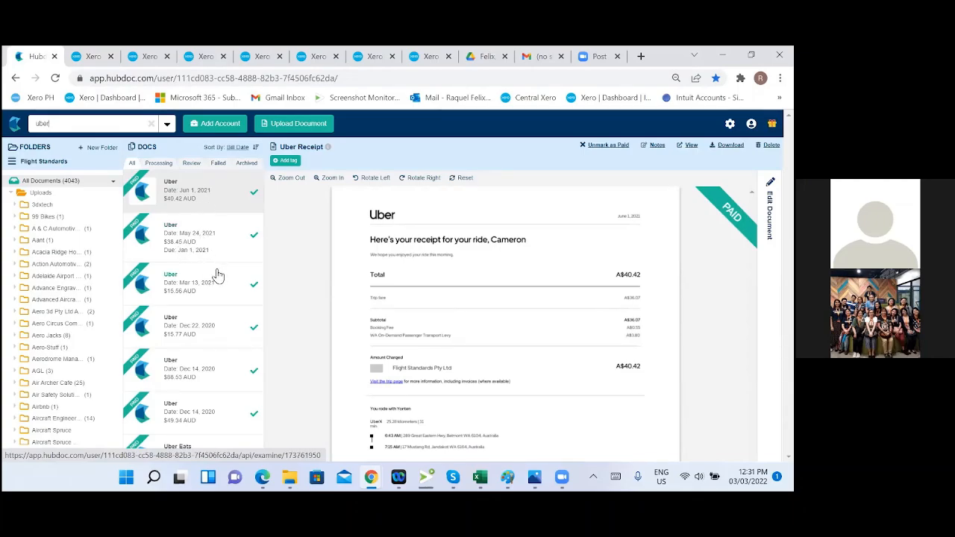
pyautogui.scroll(-5, 216, 273)
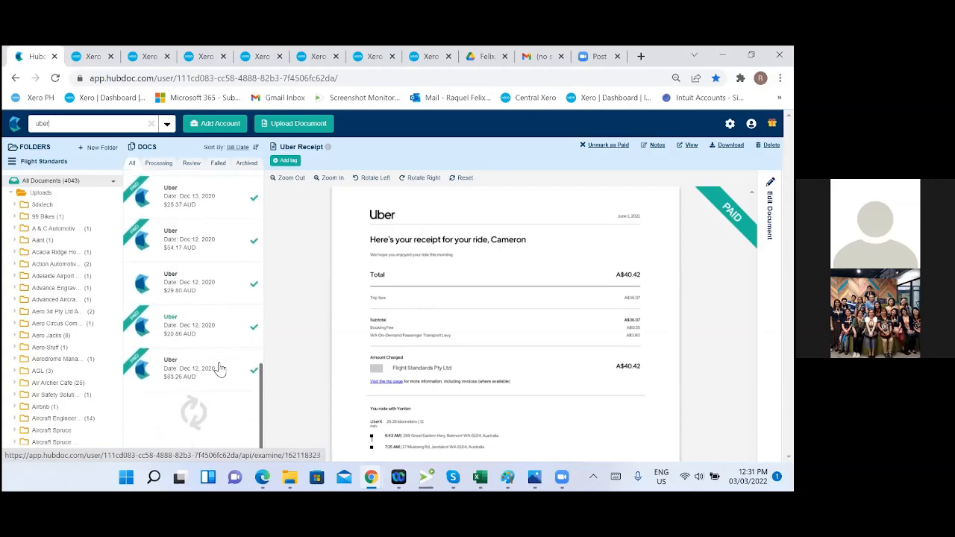
pyautogui.click(192, 164)
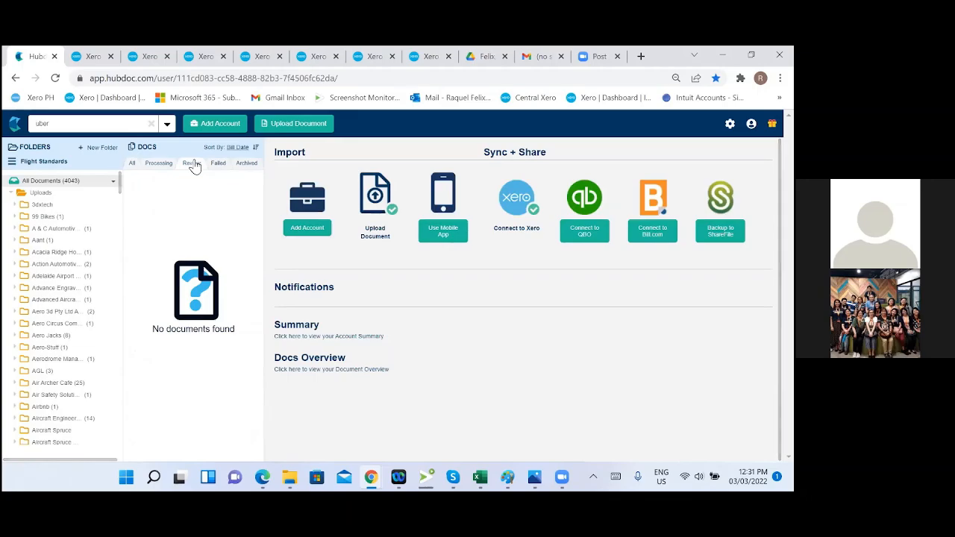
pyautogui.click(134, 163)
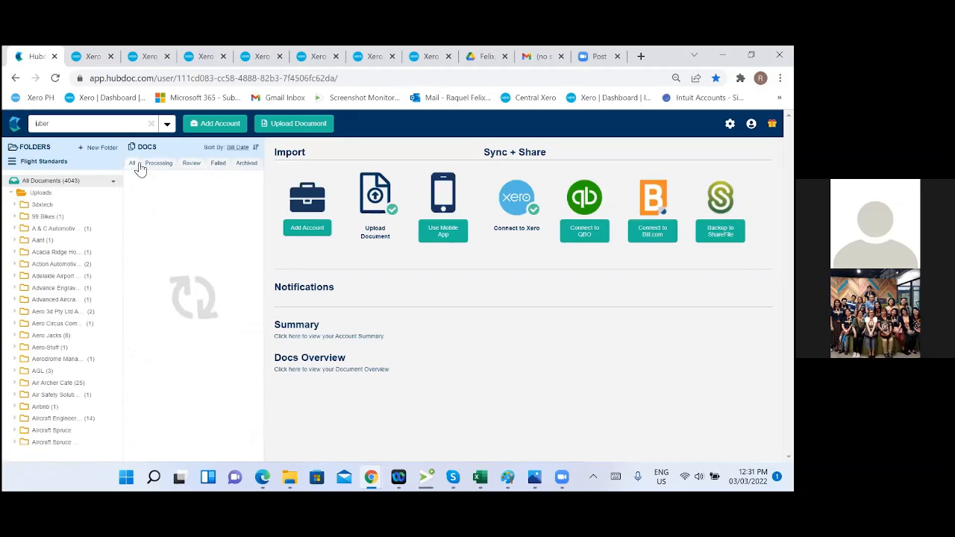
# Step: In Xero's FA Hybrid Trust bank statements, search for "uber" and look for an already reconciled trip line
pyautogui.click(91, 56)
pyautogui.click(135, 57)
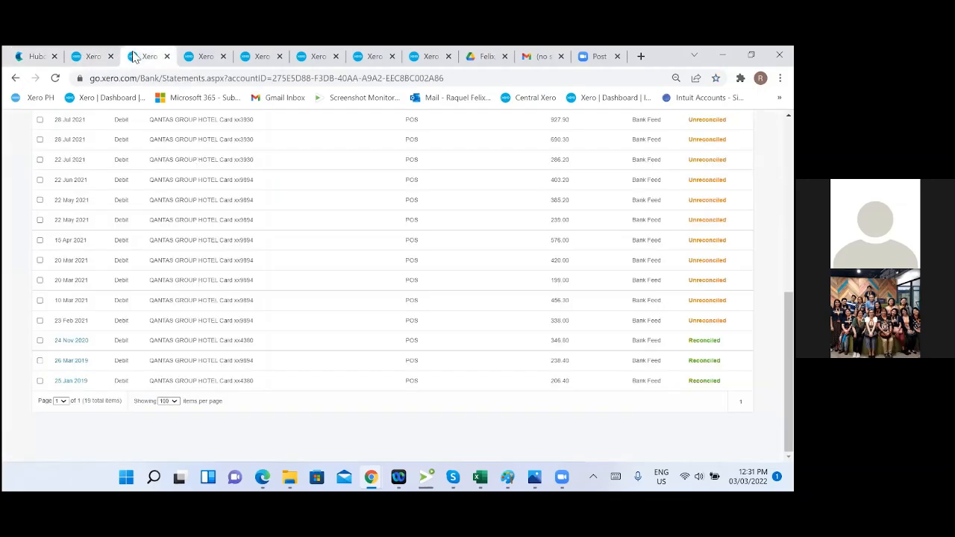
pyautogui.scroll(5, 224, 281)
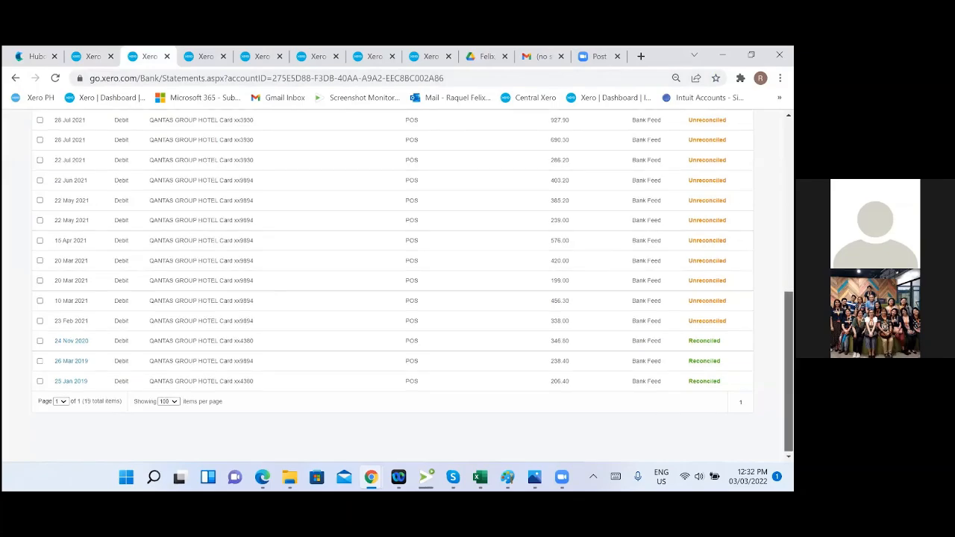
pyautogui.moveTo(234, 300); pyautogui.dragTo(116, 306)
pyautogui.write('uber')
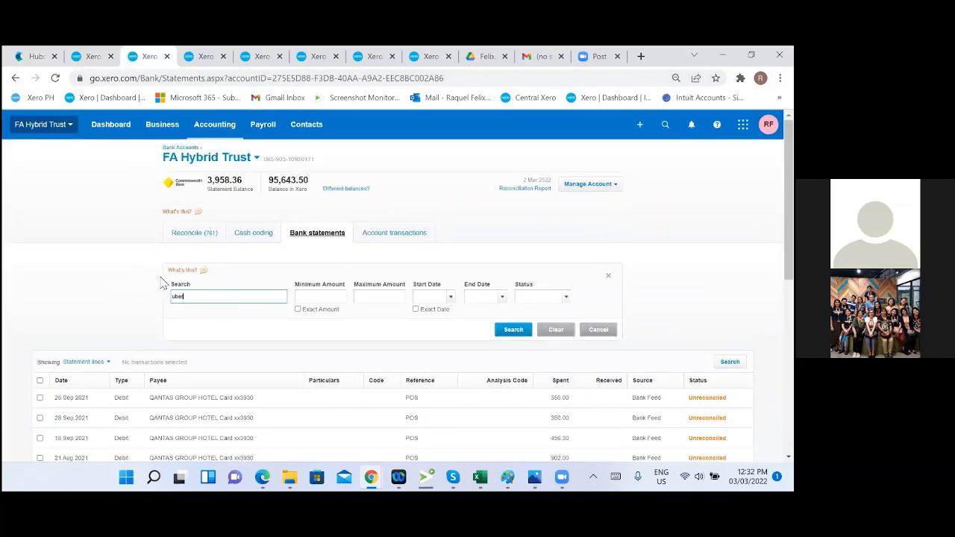
pyautogui.press('Return')
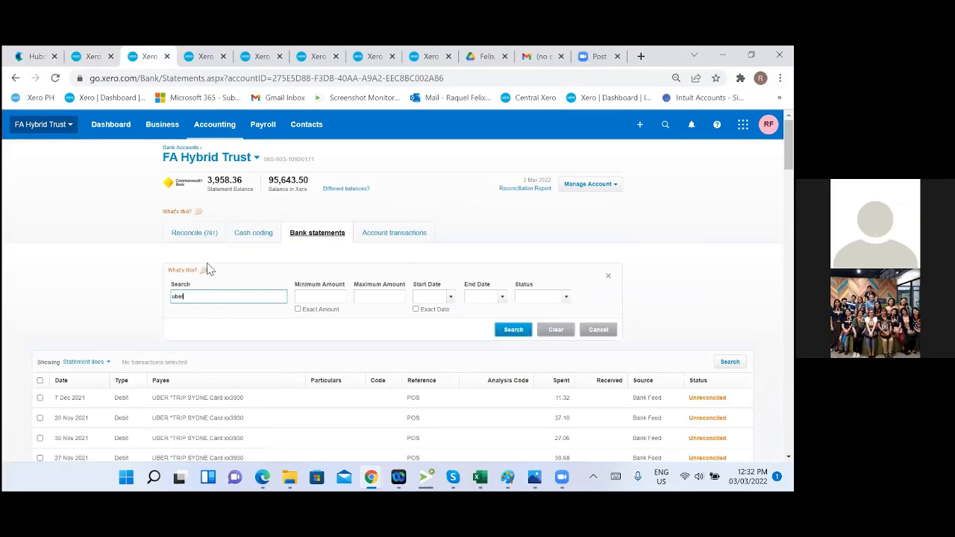
pyautogui.scroll(-10, 254, 343)
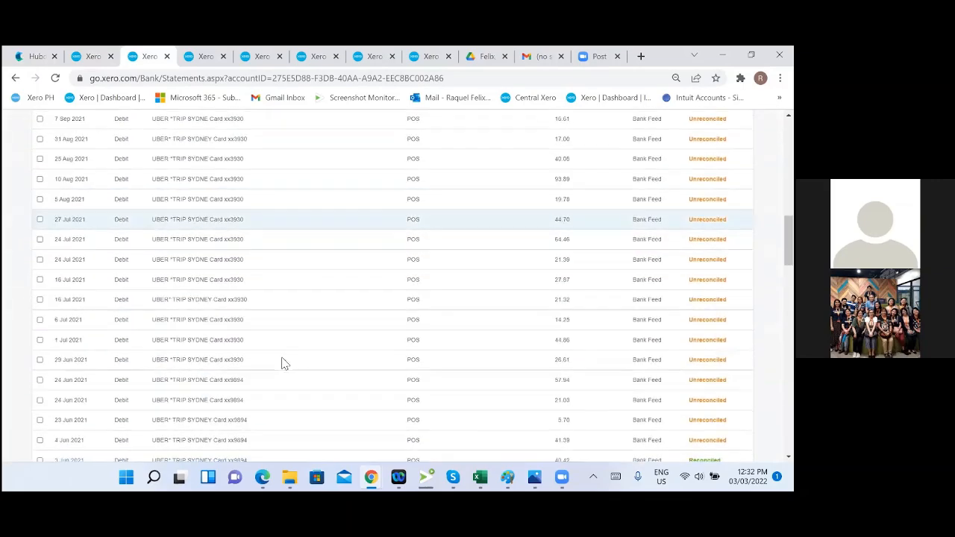
pyautogui.scroll(-8, 282, 363)
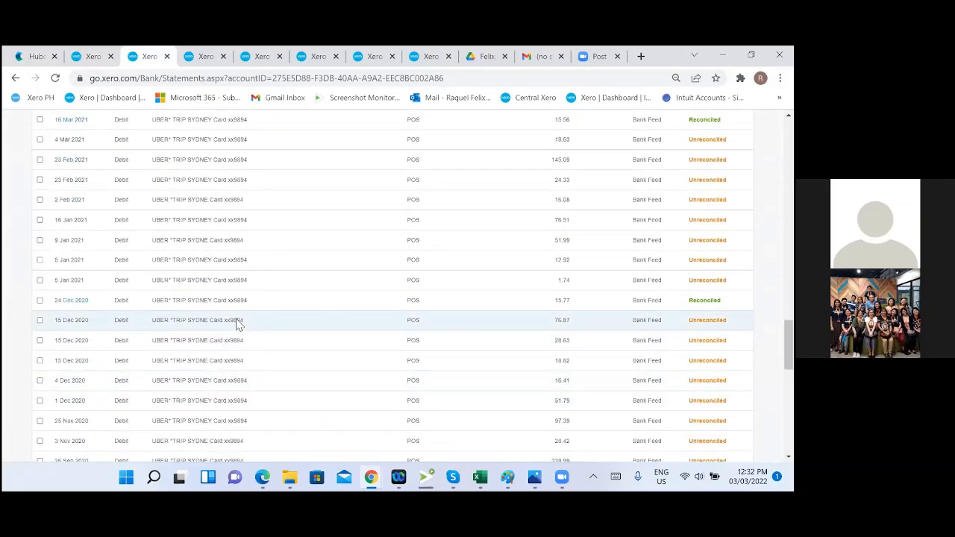
# Step: Open the reconciled 24 Dec 2020 Uber trip line separately and follow its payment through to the linked bill's account and tax rate
pyautogui.rightClick(60, 306)
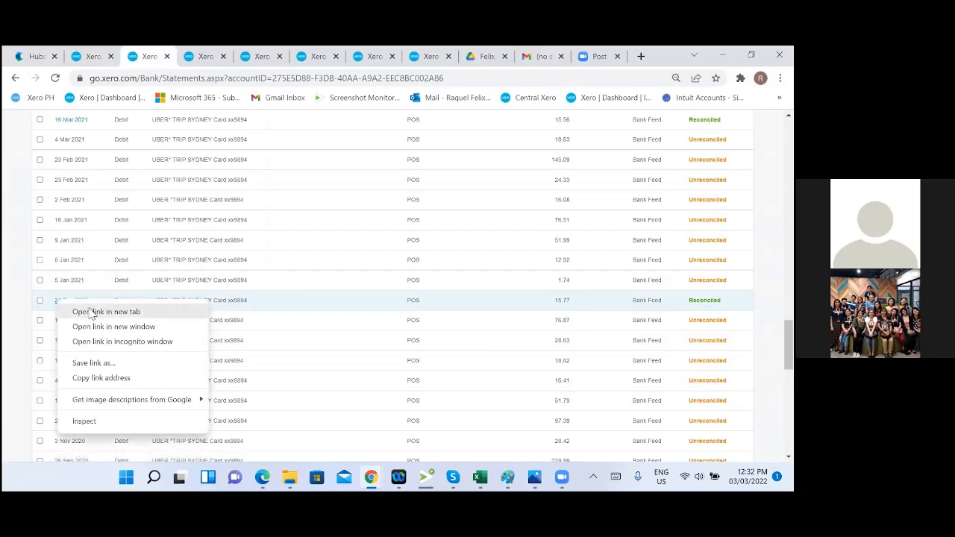
pyautogui.click(91, 312)
pyautogui.click(183, 57)
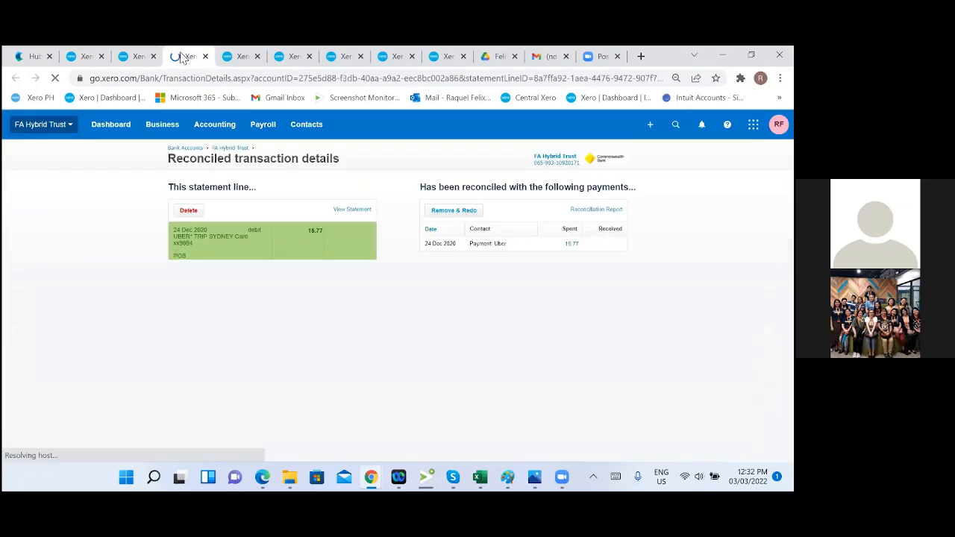
pyautogui.click(488, 244)
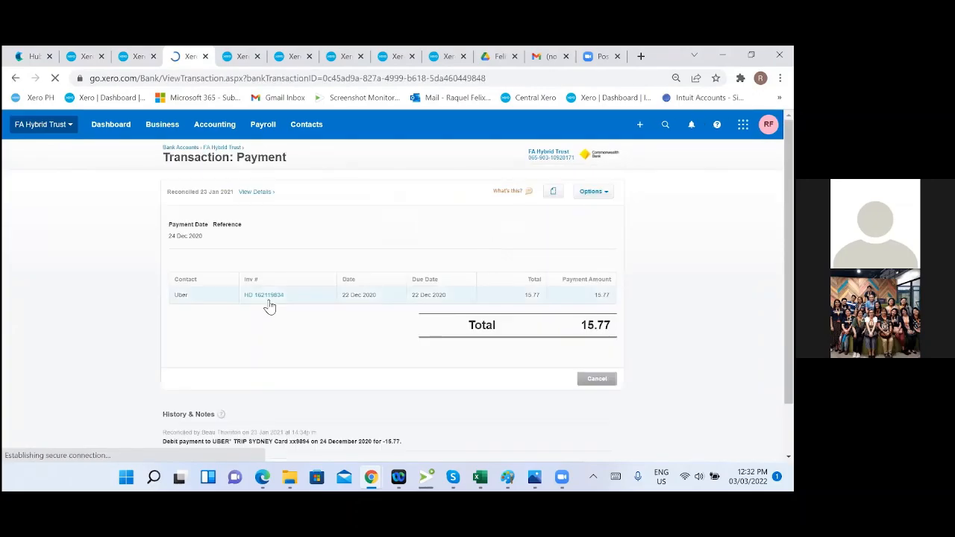
pyautogui.click(265, 296)
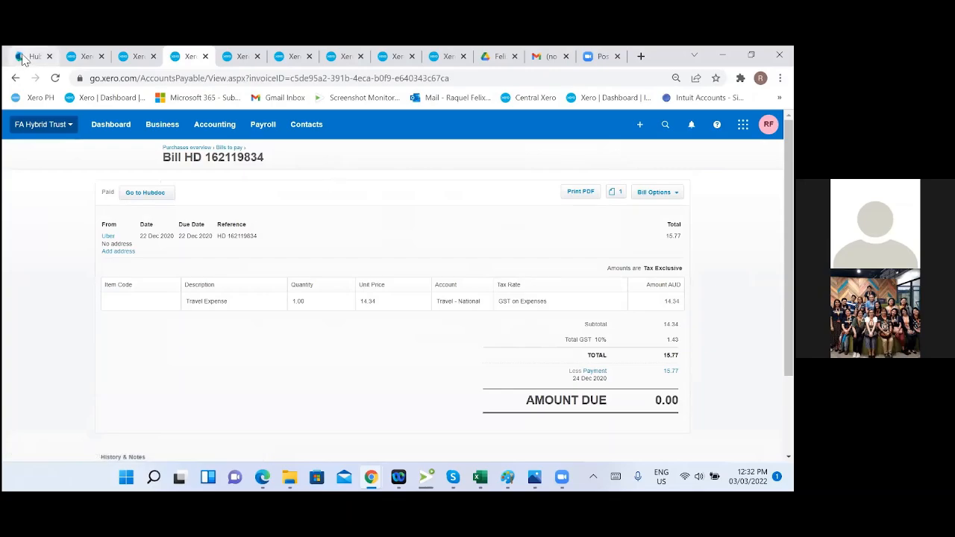
# Step: Return to cash coding and code all selected Uber trip lines to 493 - Travel - National with GST on Expenses
pyautogui.click(58, 56)
pyautogui.click(86, 56)
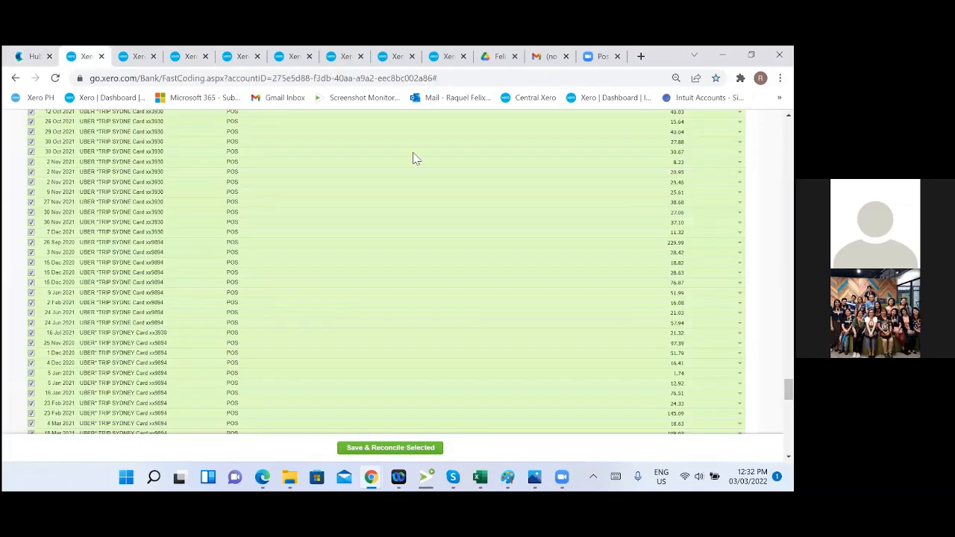
pyautogui.scroll(5, 502, 204)
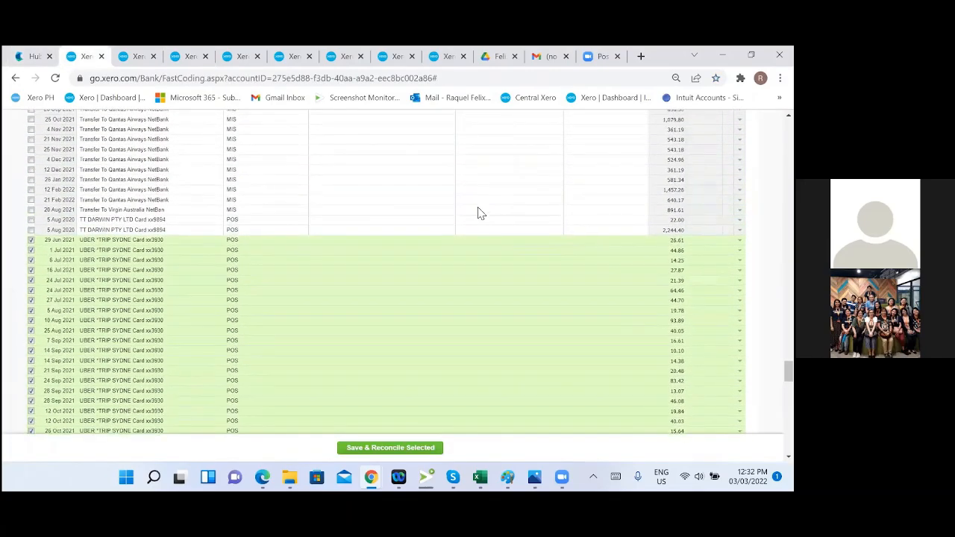
pyautogui.click(507, 237)
pyautogui.write('trave')
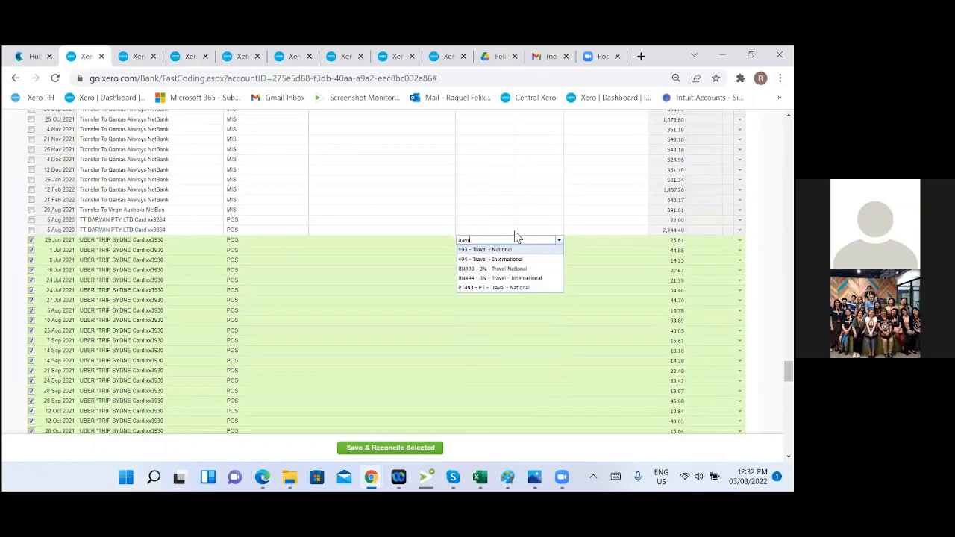
pyautogui.press('Tab')
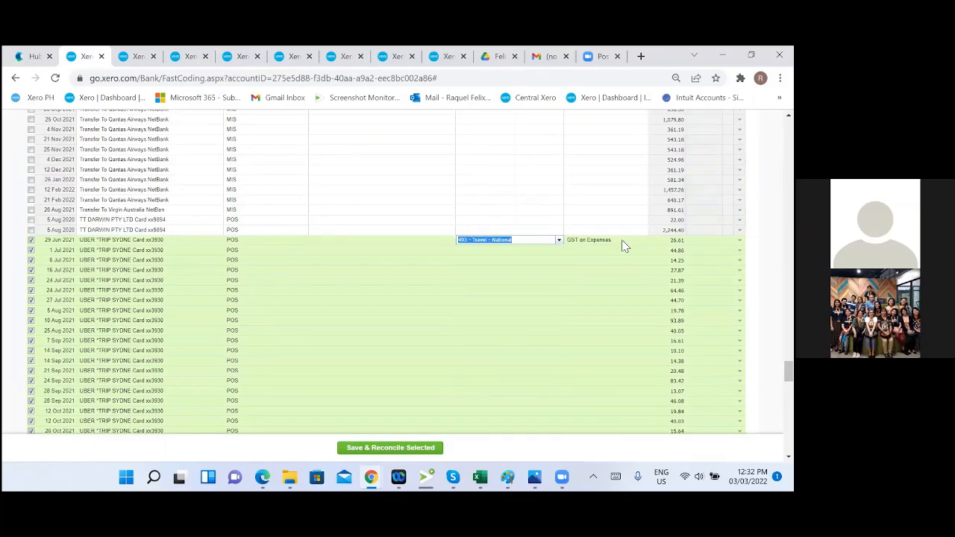
pyautogui.scroll(-2, 605, 217)
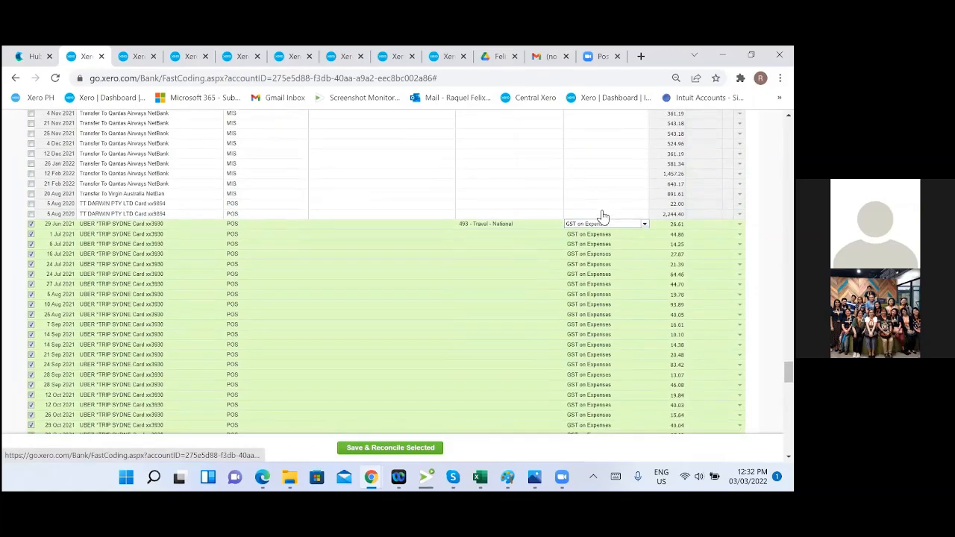
pyautogui.scroll(-4, 556, 321)
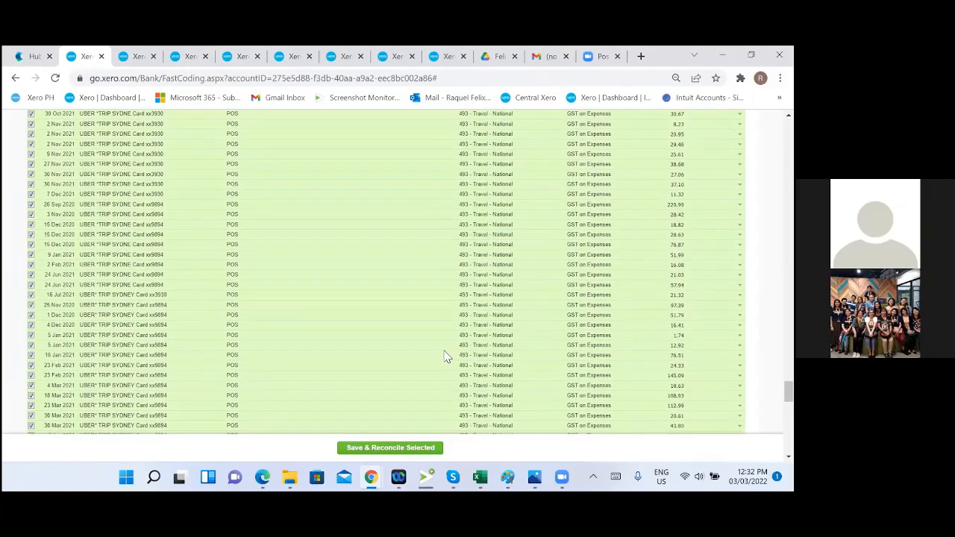
pyautogui.scroll(-6, 423, 340)
pyautogui.click(392, 448)
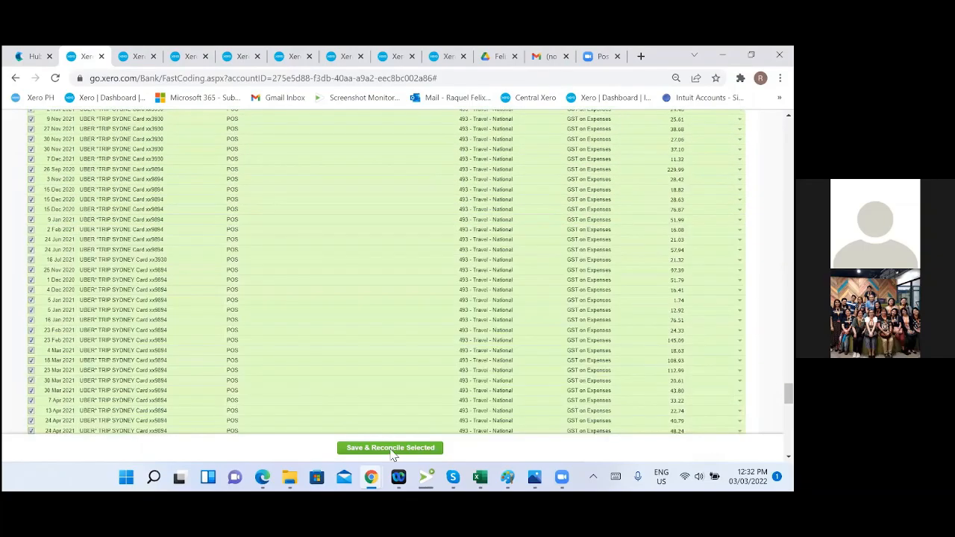
pyautogui.hotkey('alt', 'Tab')
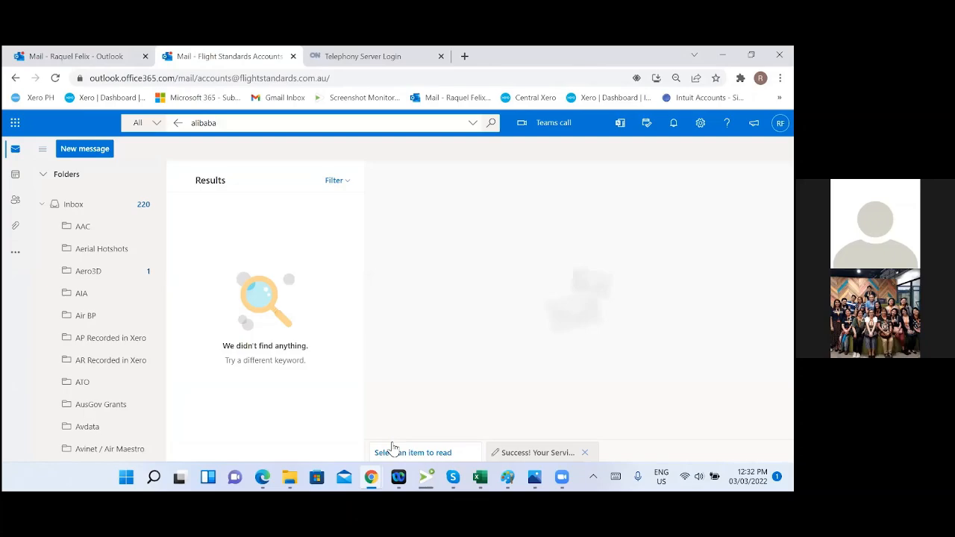
pyautogui.click(371, 478)
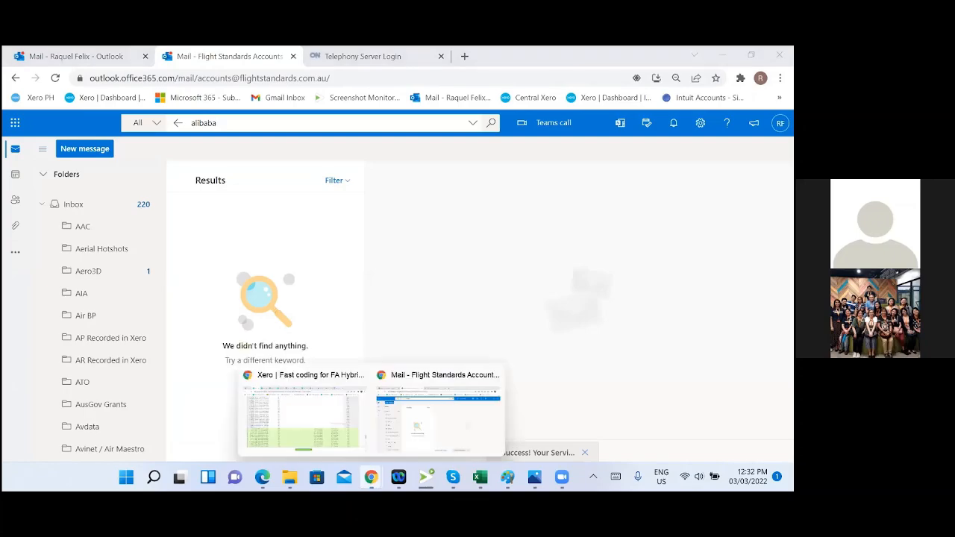
pyautogui.click(324, 434)
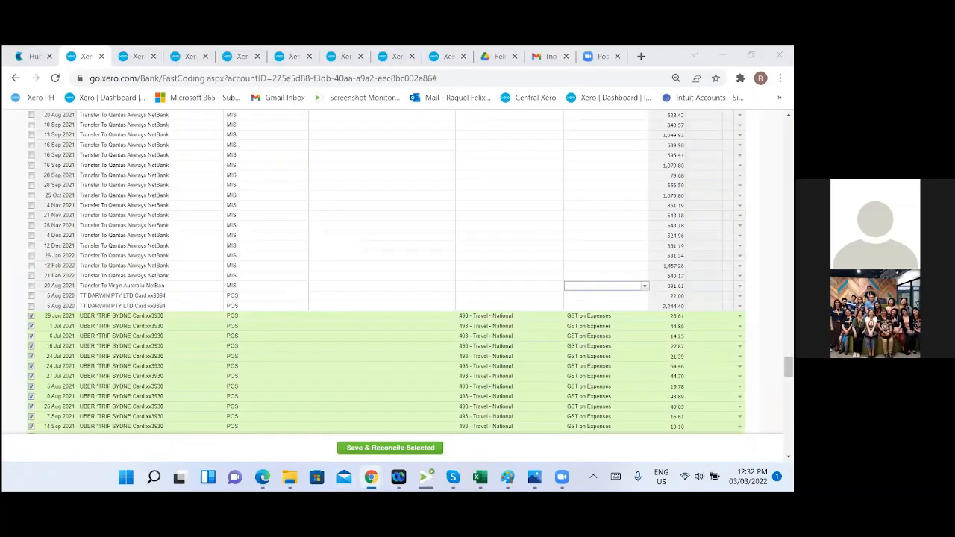
pyautogui.hotkey('alt', 'Tab')
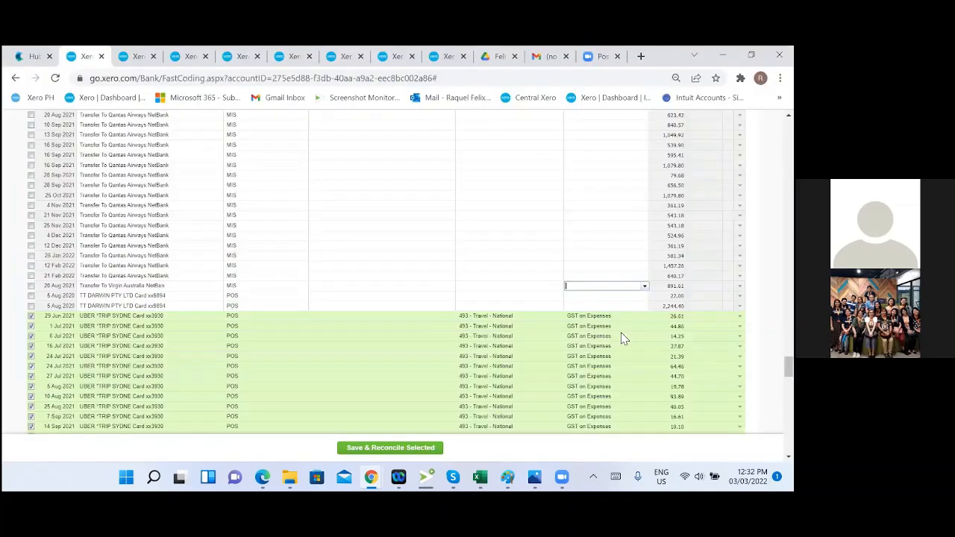
# Step: Check the coding across the selected Uber trip lines, then save and reconcile them all
pyautogui.scroll(-4, 518, 327)
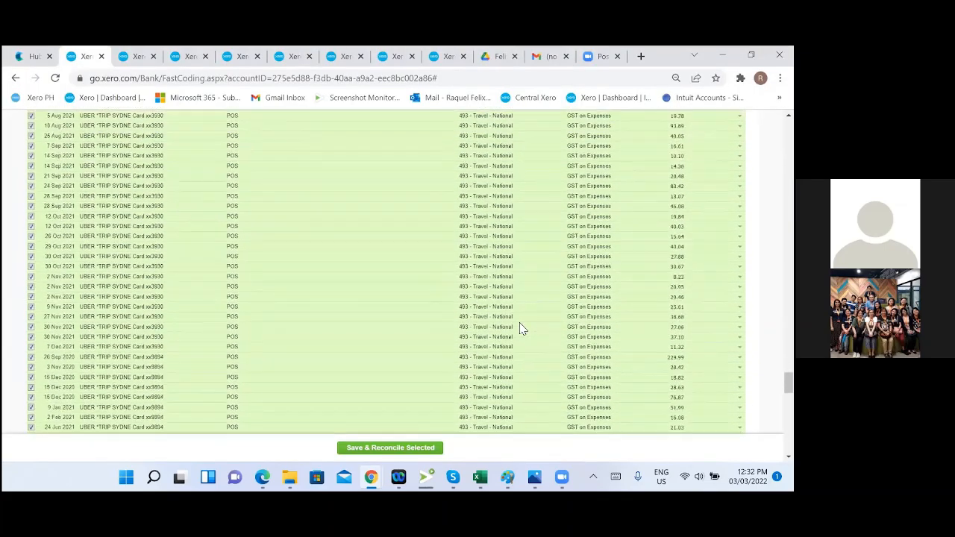
pyautogui.click(402, 451)
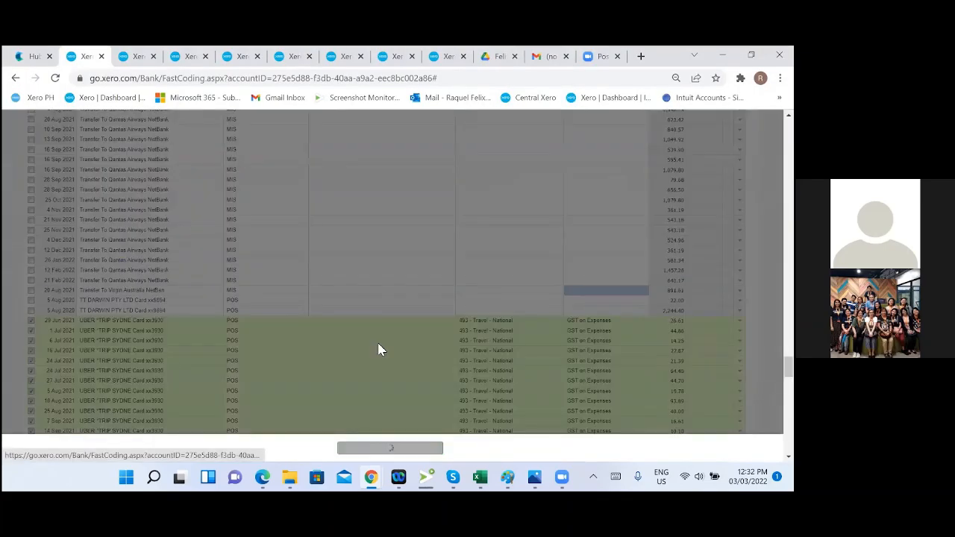
pyautogui.scroll(-2, 380, 336)
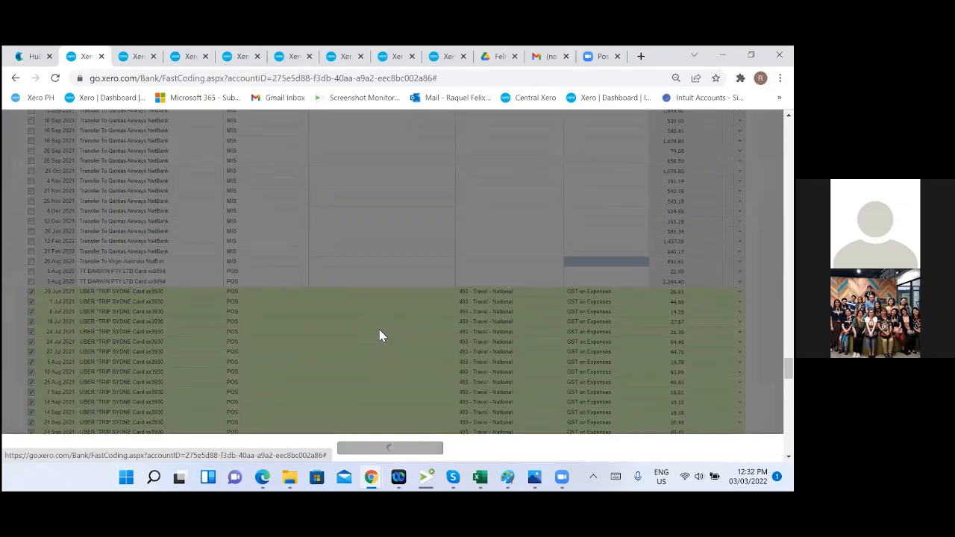
pyautogui.scroll(-2, 378, 330)
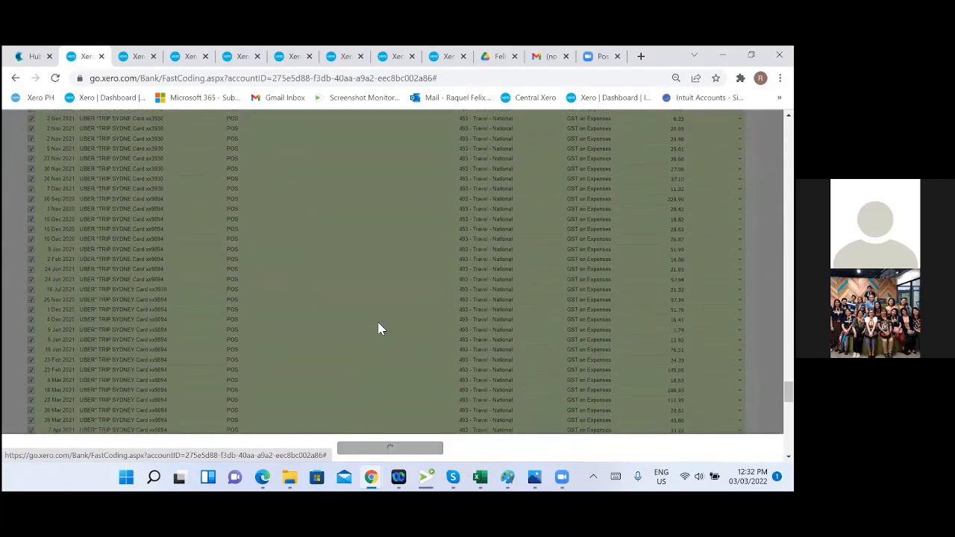
pyautogui.scroll(-3, 379, 329)
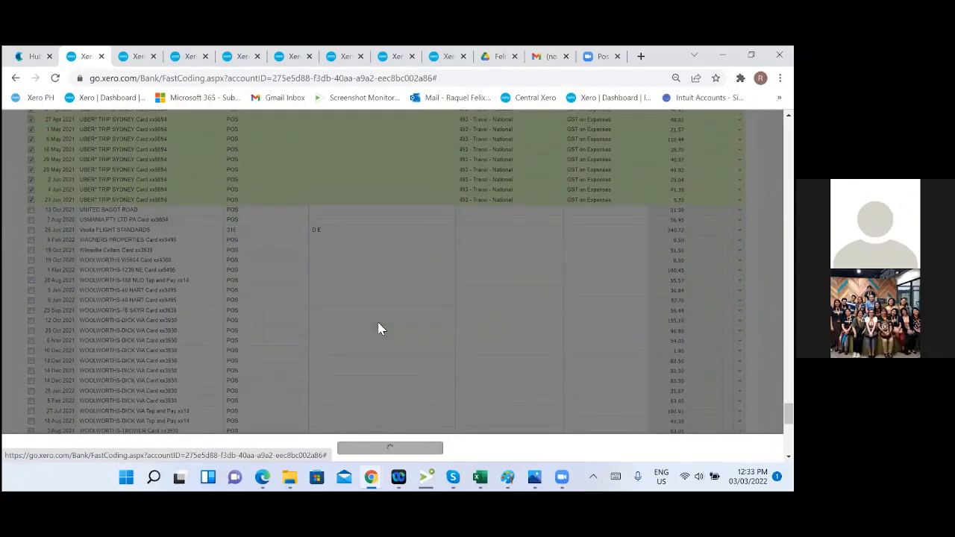
# Step: Acknowledge the completed save and reconcile of the Uber trip lines in cash coding
pyautogui.scroll(-1, 378, 329)
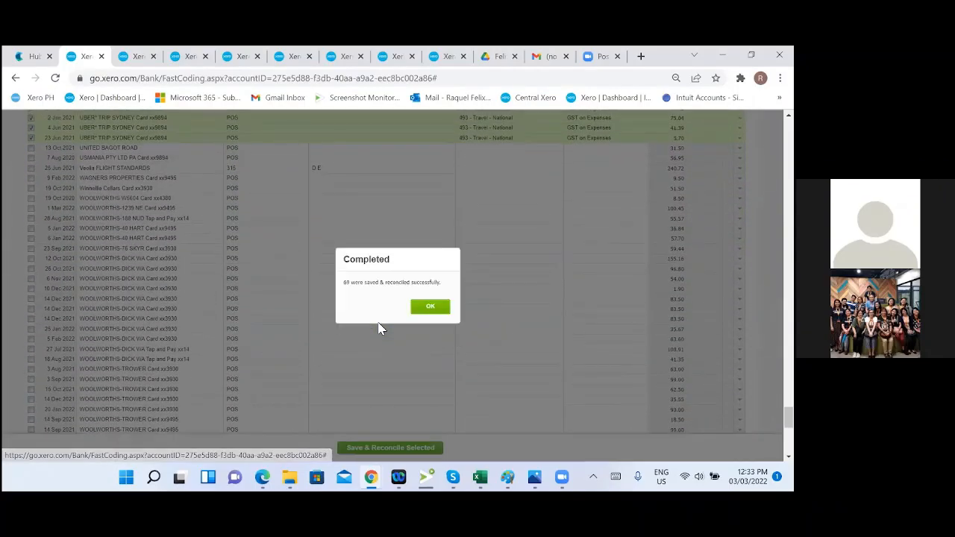
pyautogui.scroll(-2, 378, 329)
pyautogui.click(428, 185)
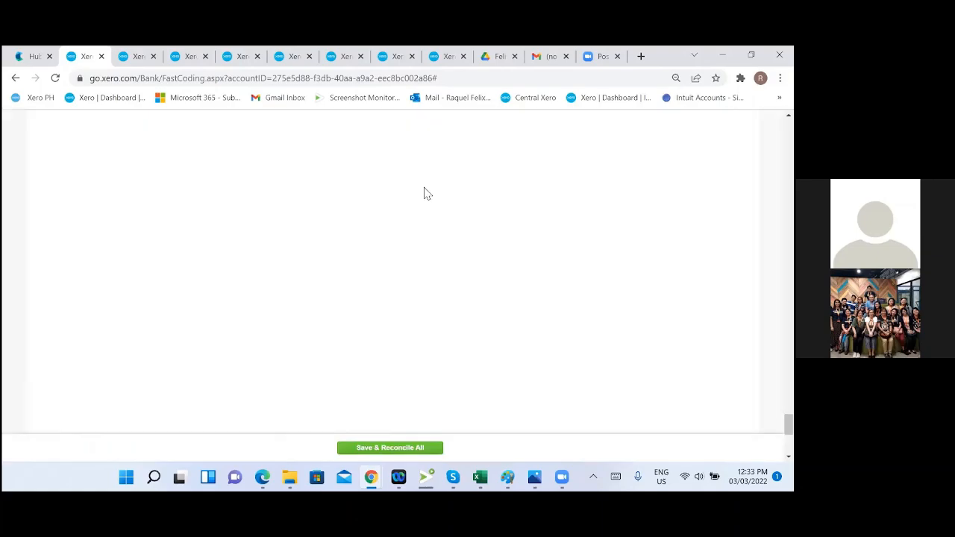
# Step: Open FA Hybrid Trust's dashboard in place of the Uber bill, close the two leftover bill pages, and check the bank account's reconciliation status
pyautogui.click(129, 57)
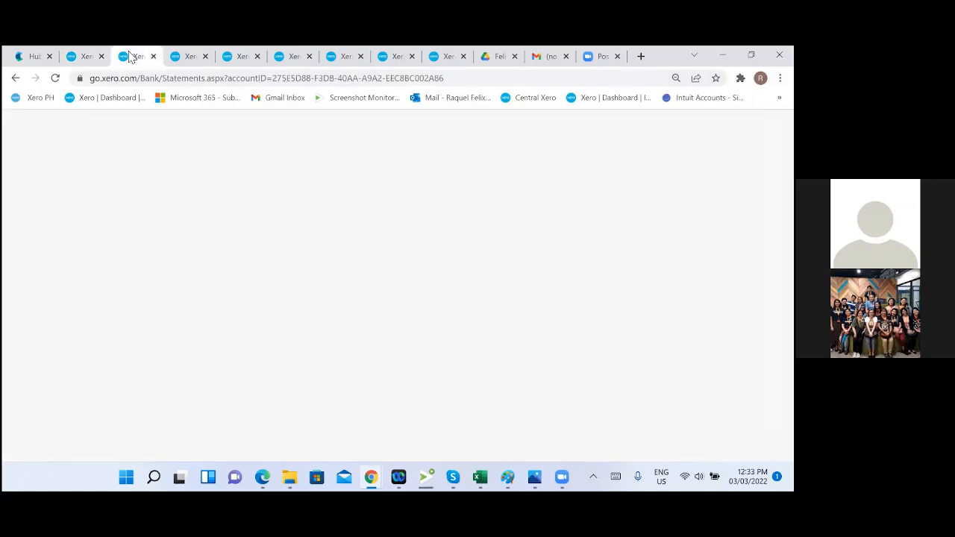
pyautogui.click(176, 59)
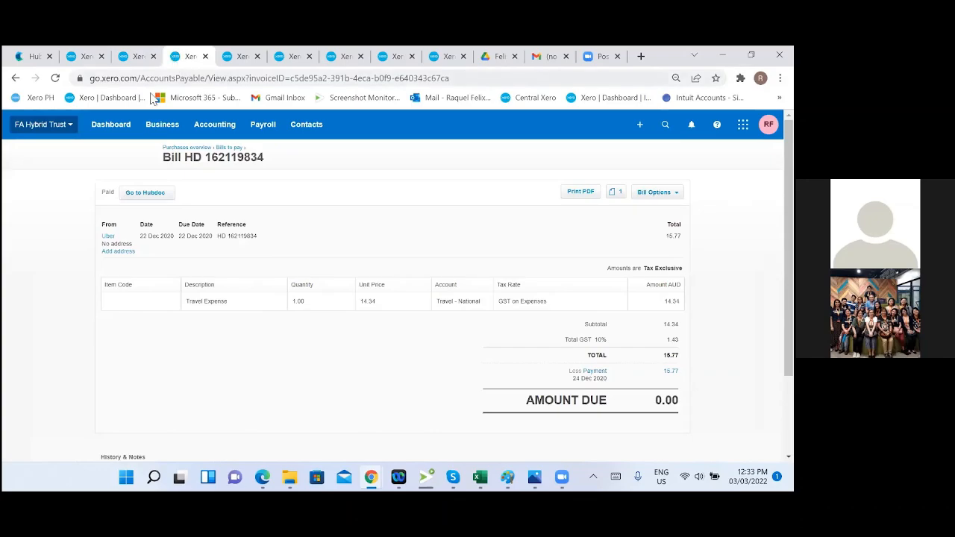
pyautogui.click(122, 124)
pyautogui.click(246, 57)
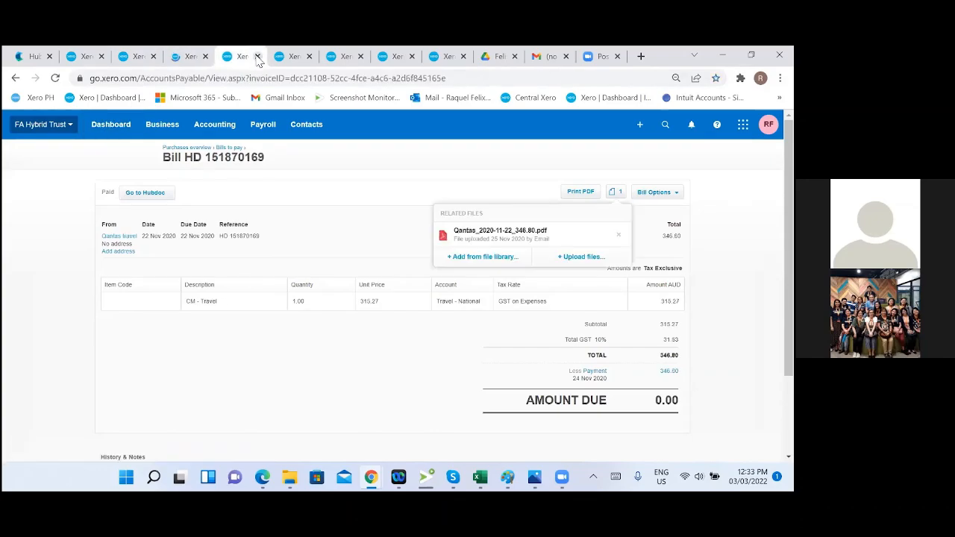
pyautogui.click(257, 57)
pyautogui.click(256, 57)
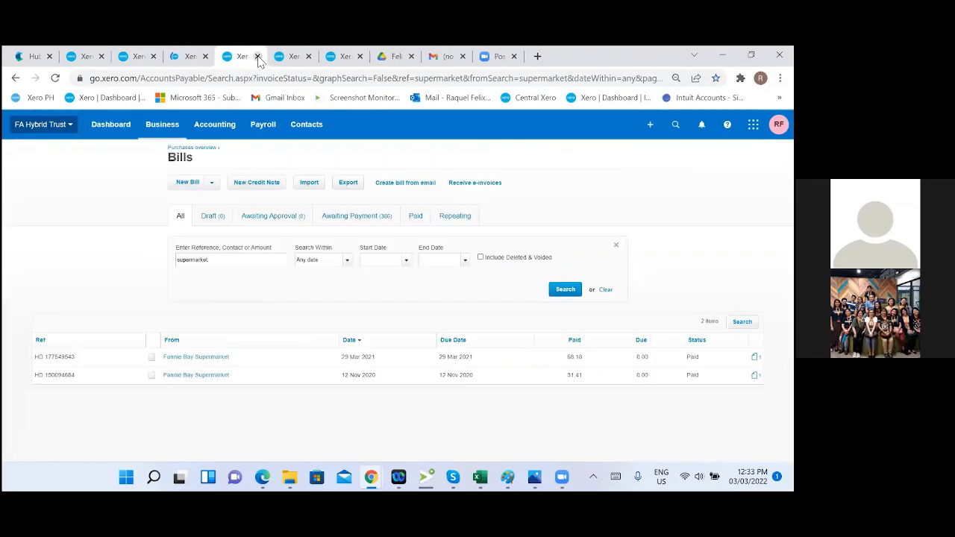
pyautogui.click(302, 59)
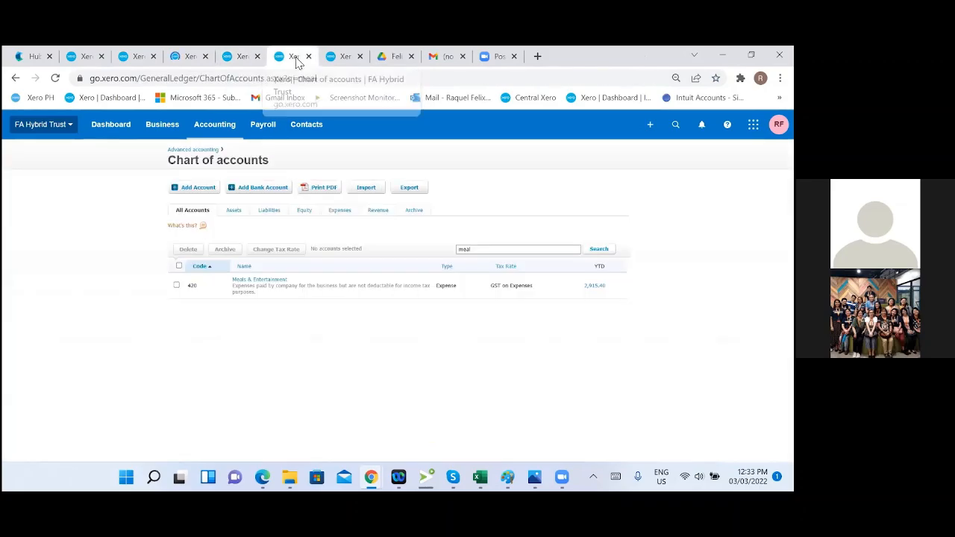
pyautogui.click(186, 56)
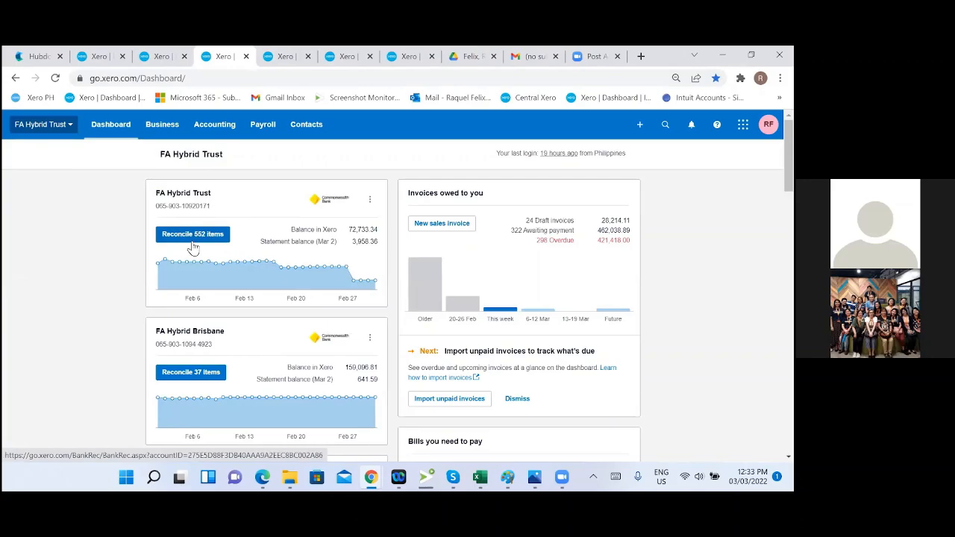
# Step: In cash coding, select the Woolworths lines dated 1 Mar 2022, 28 Aug 2021, 5 Jan 2022 and 6 Jan 2022
pyautogui.click(98, 56)
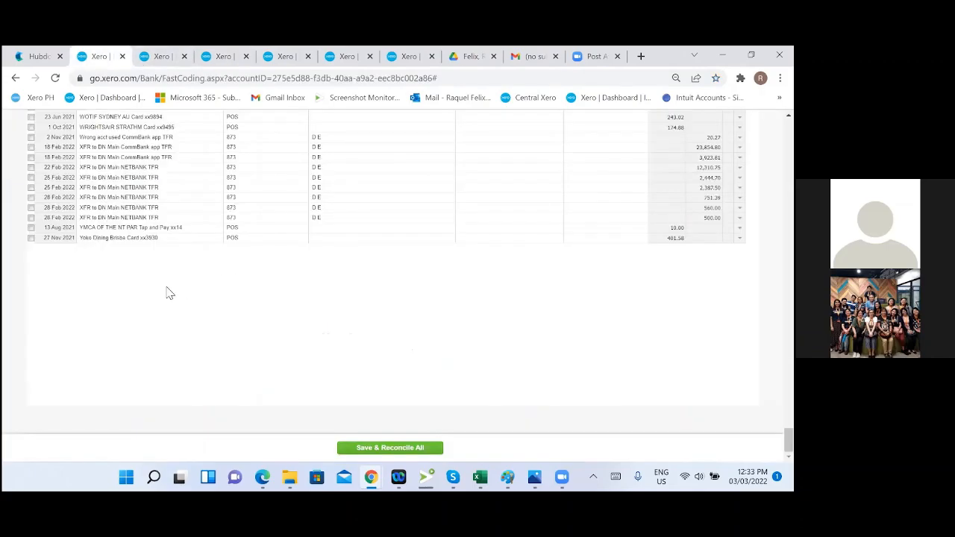
pyautogui.scroll(5, 170, 292)
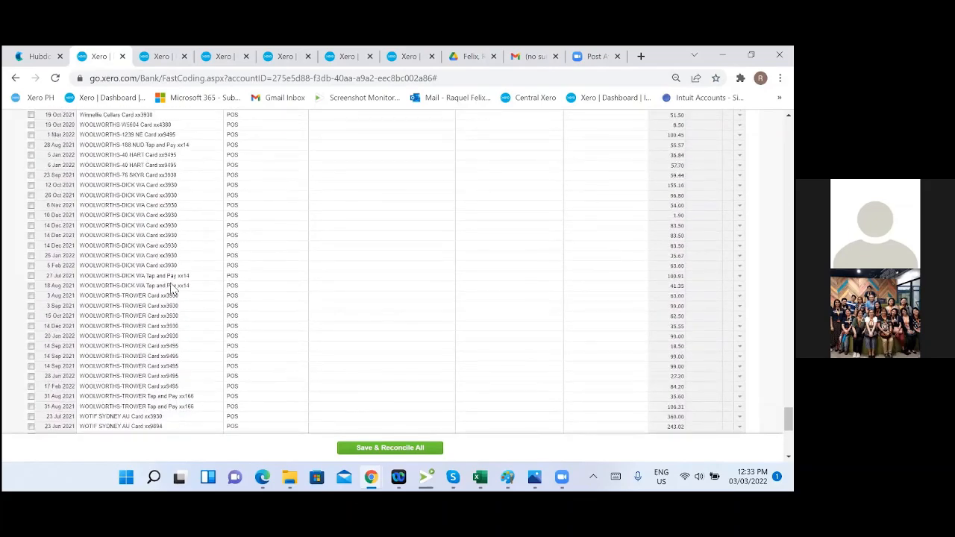
pyautogui.scroll(1, 174, 276)
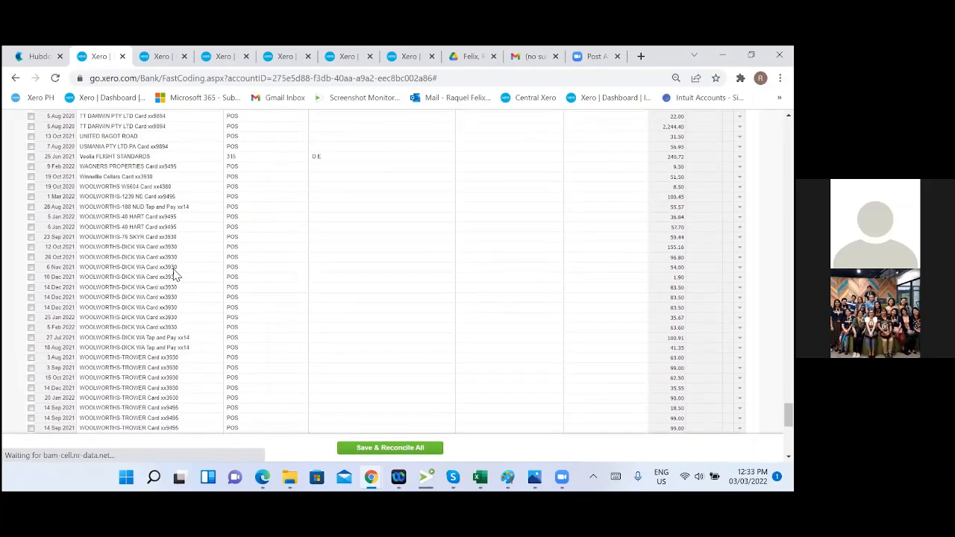
pyautogui.click(31, 197)
pyautogui.click(31, 207)
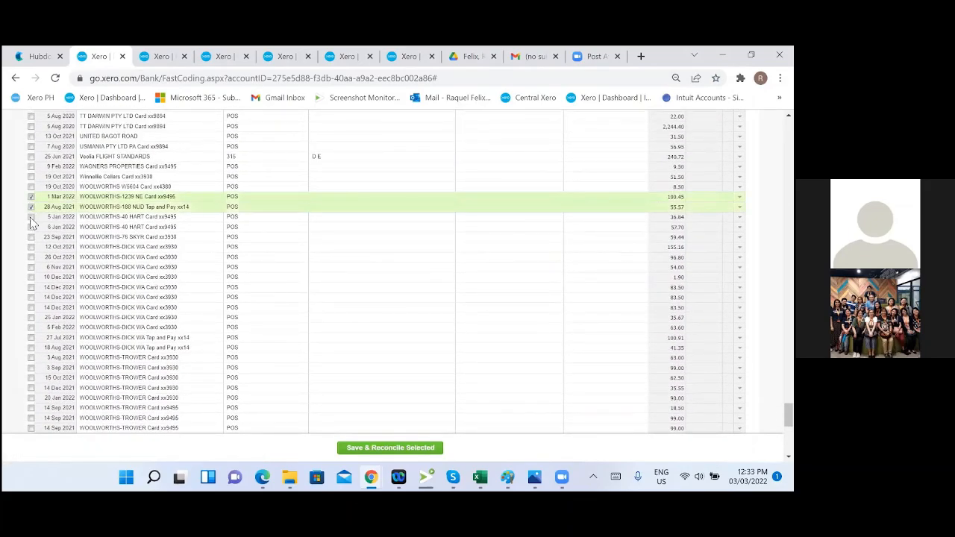
pyautogui.click(31, 217)
pyautogui.click(31, 227)
# Step: Copy WOOLWORTHS from the 1 Mar 2022 line's payee and search Hubdoc for it in place of "uber"
pyautogui.click(96, 196)
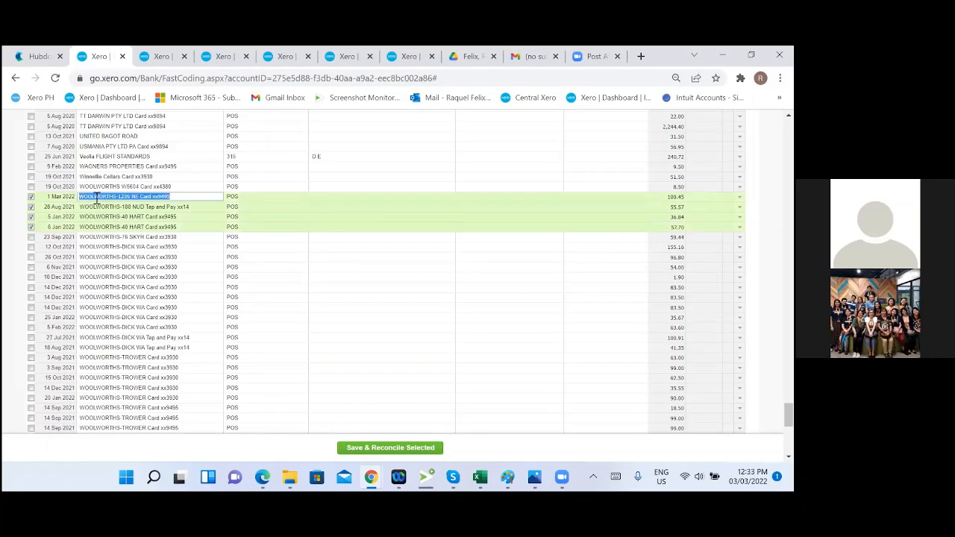
pyautogui.click(117, 196)
pyautogui.moveTo(118, 197); pyautogui.dragTo(78, 197)
pyautogui.hotkey('ctrl', 'c')
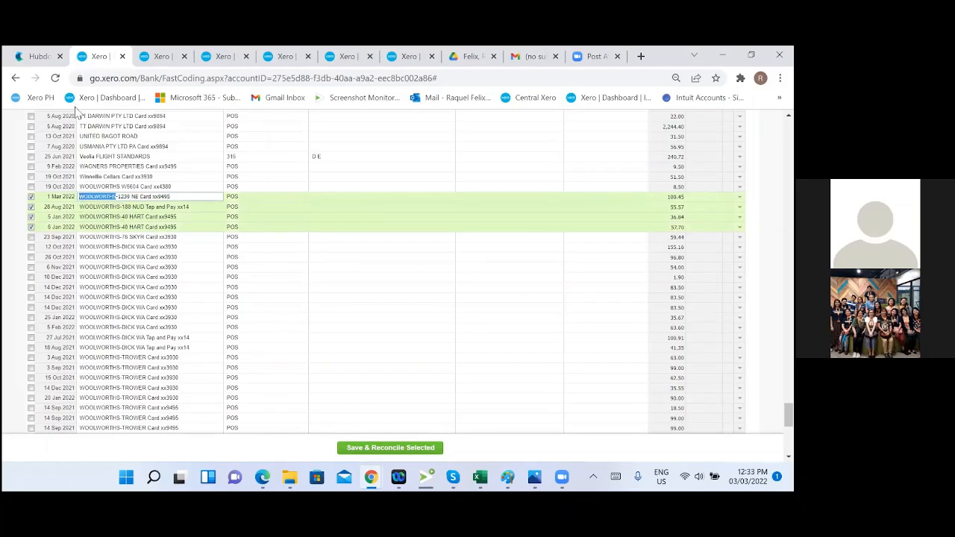
pyautogui.click(157, 57)
pyautogui.click(33, 59)
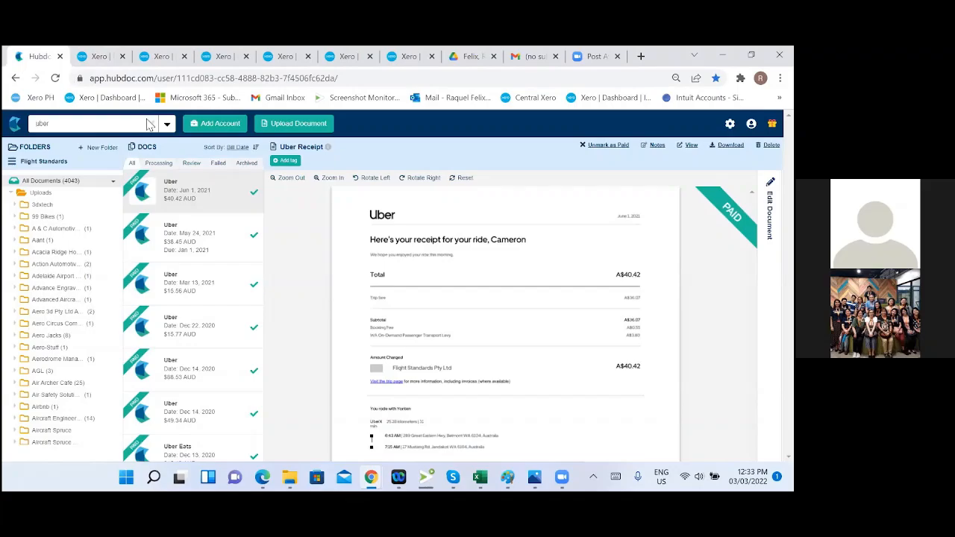
pyautogui.doubleClick(57, 125)
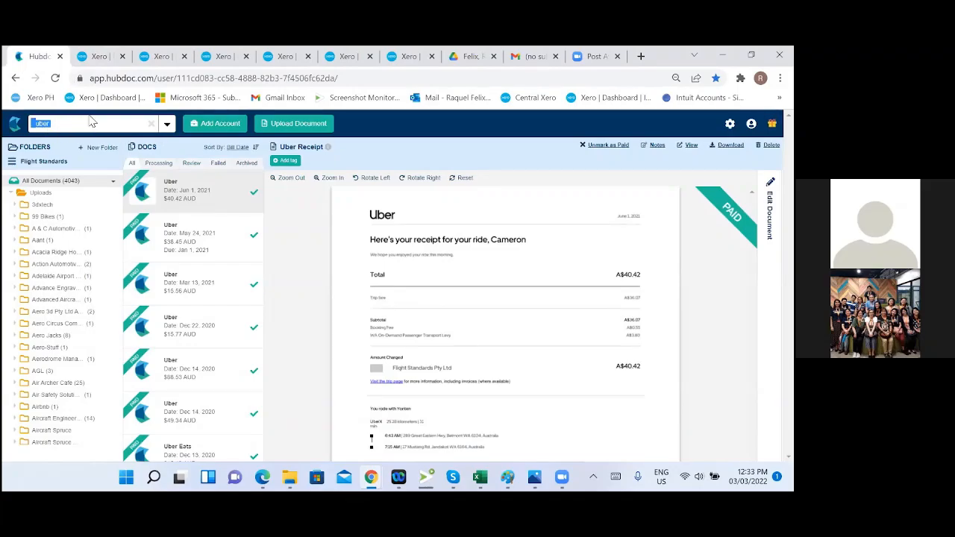
pyautogui.click(93, 57)
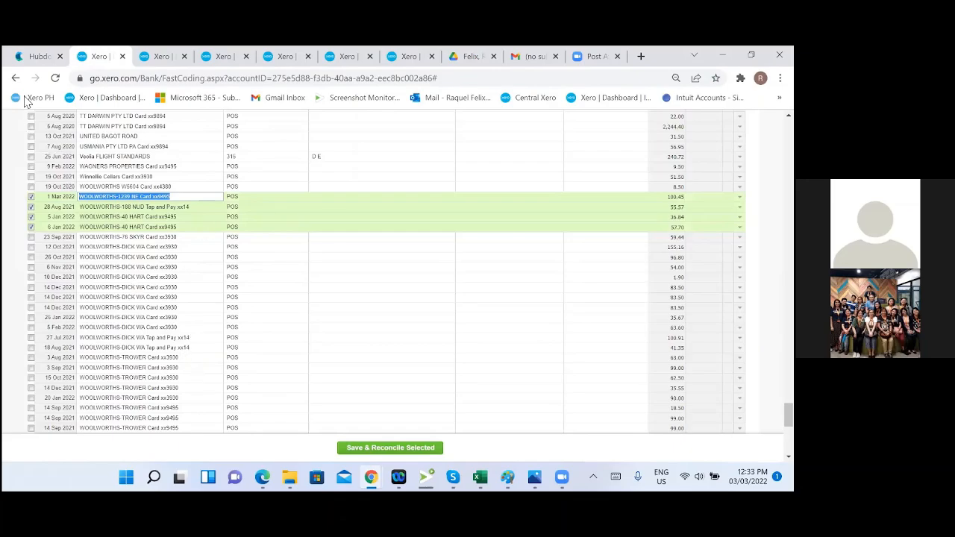
pyautogui.click(35, 57)
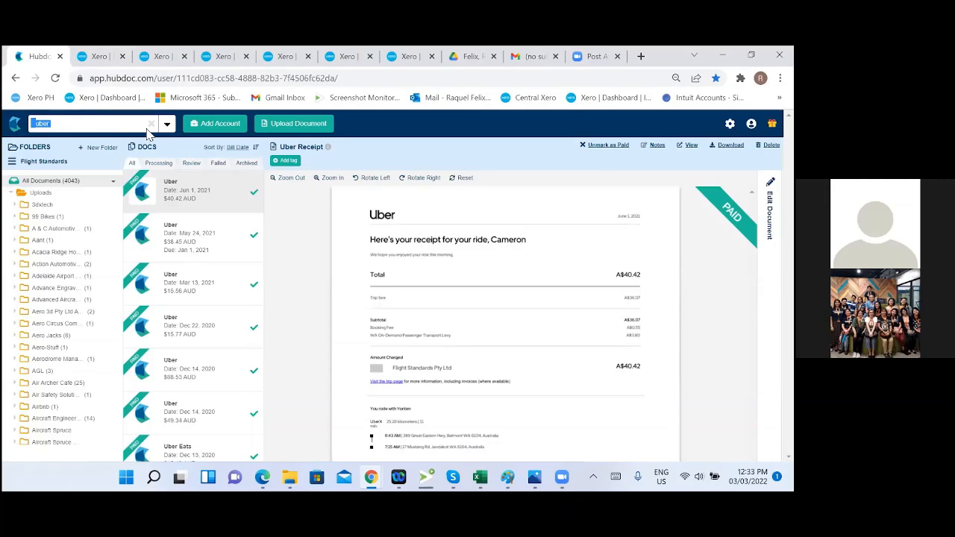
pyautogui.click(64, 127)
pyautogui.doubleClick(45, 125)
pyautogui.hotkey('ctrl', 'v')
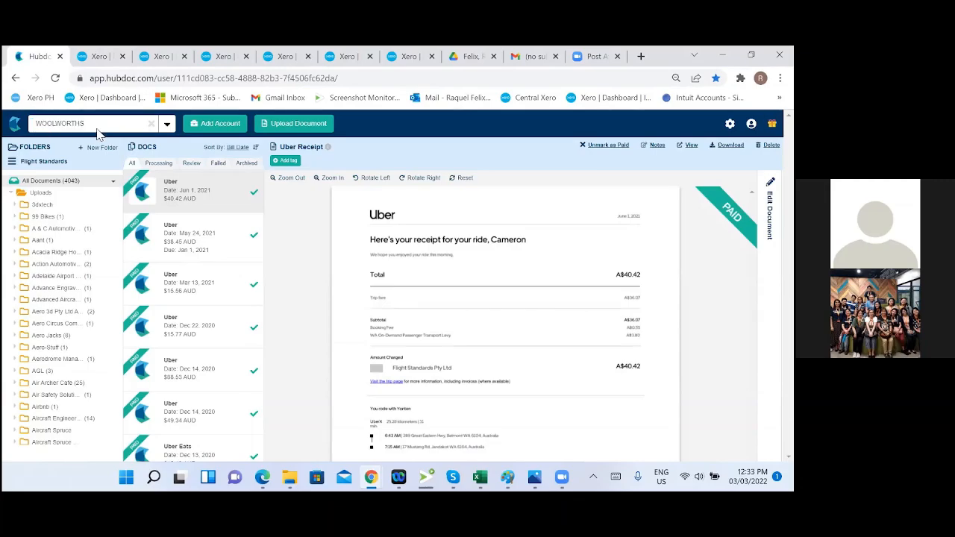
pyautogui.press('Return')
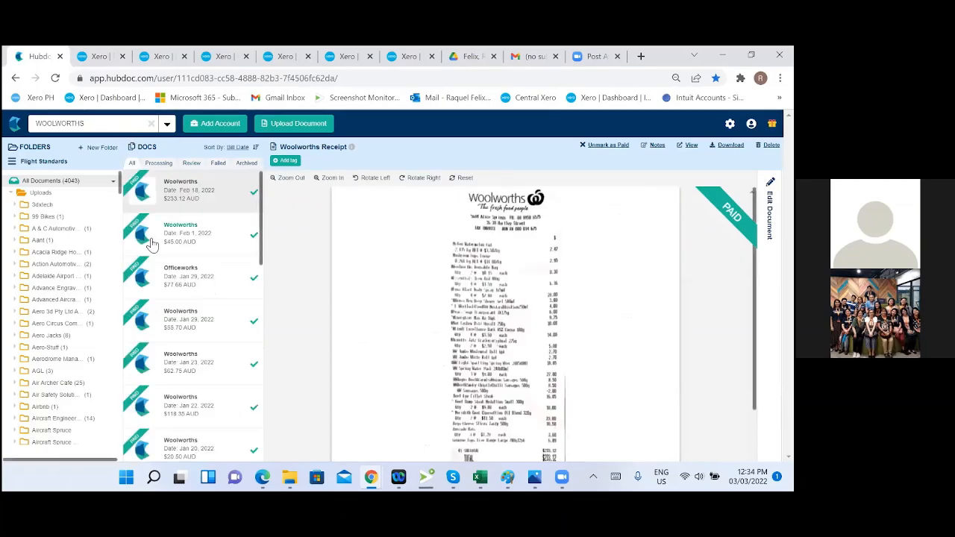
# Step: Look through the Woolworths receipts found in Hubdoc, including those still awaiting review
pyautogui.scroll(-3, 199, 312)
pyautogui.scroll(-10, 209, 321)
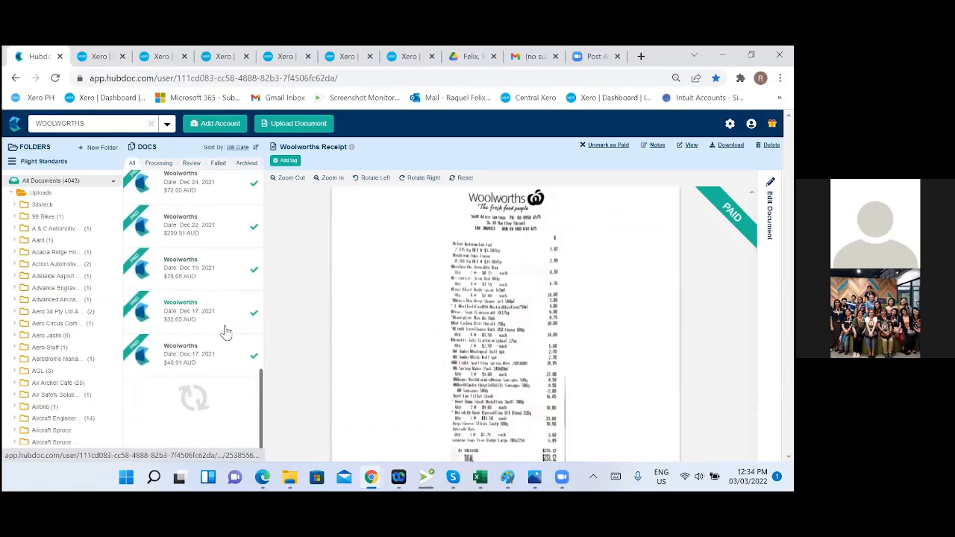
pyautogui.click(195, 166)
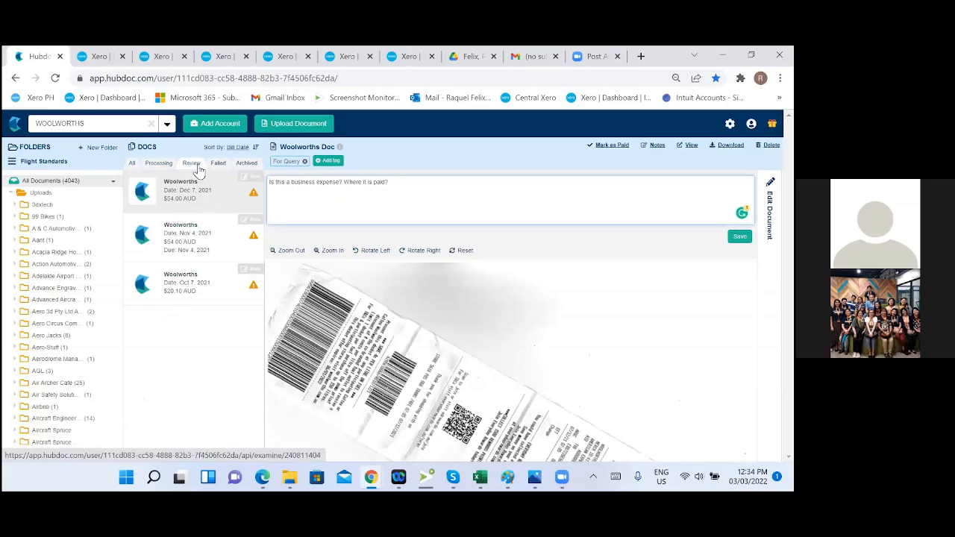
# Step: Switch back to Xero and search FA Hybrid Trust's bank statements for "woolworth", checking the payee's spelling in cash coding
pyautogui.click(83, 59)
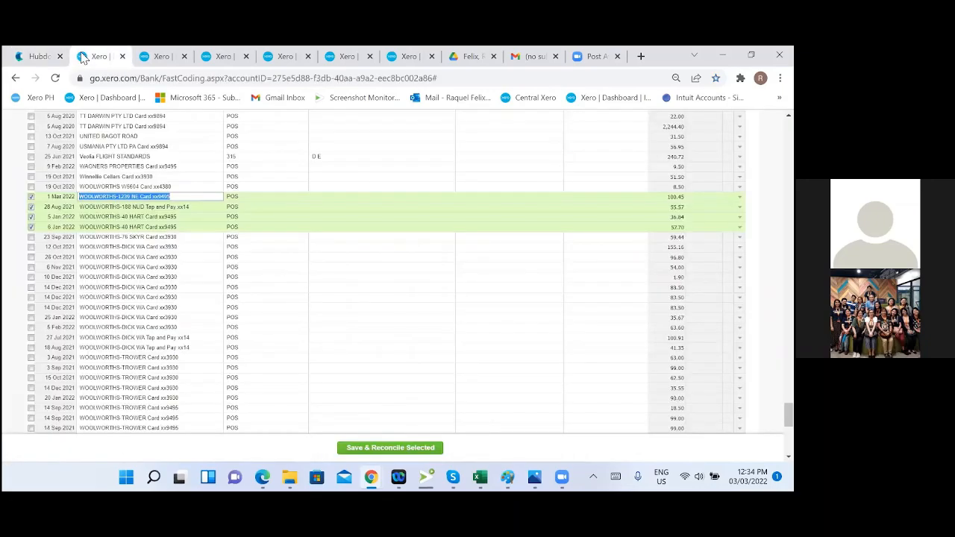
pyautogui.click(153, 59)
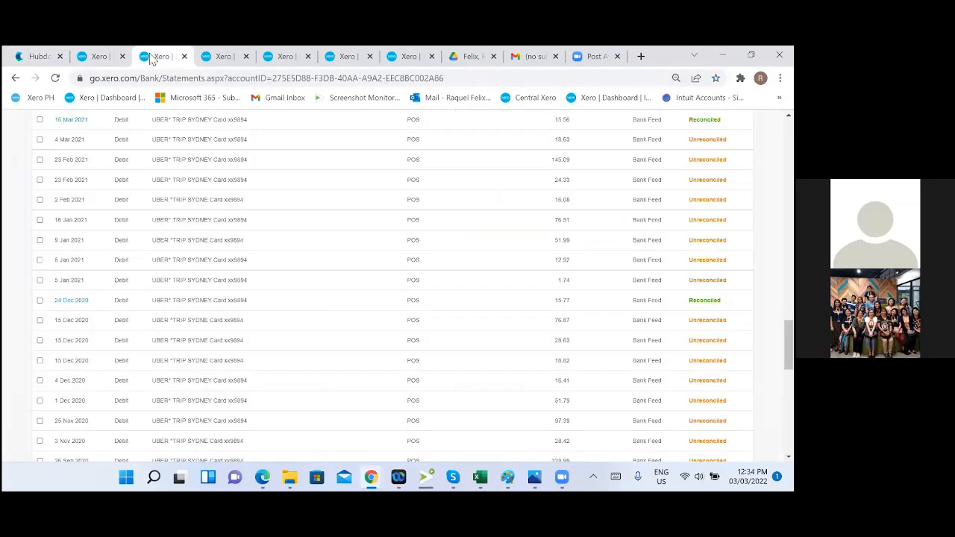
pyautogui.scroll(15, 586, 284)
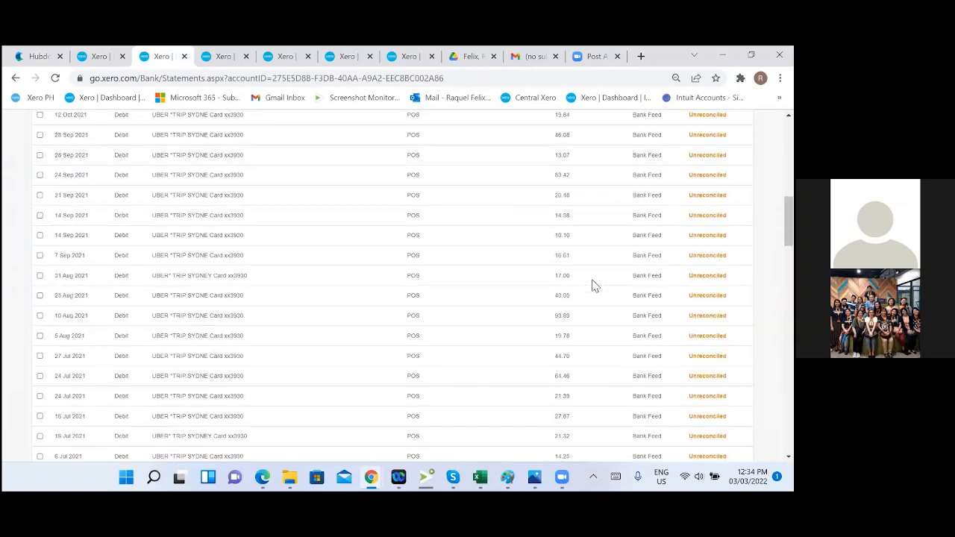
pyautogui.scroll(3, 593, 286)
pyautogui.moveTo(192, 297); pyautogui.dragTo(158, 295)
pyautogui.write('wool')
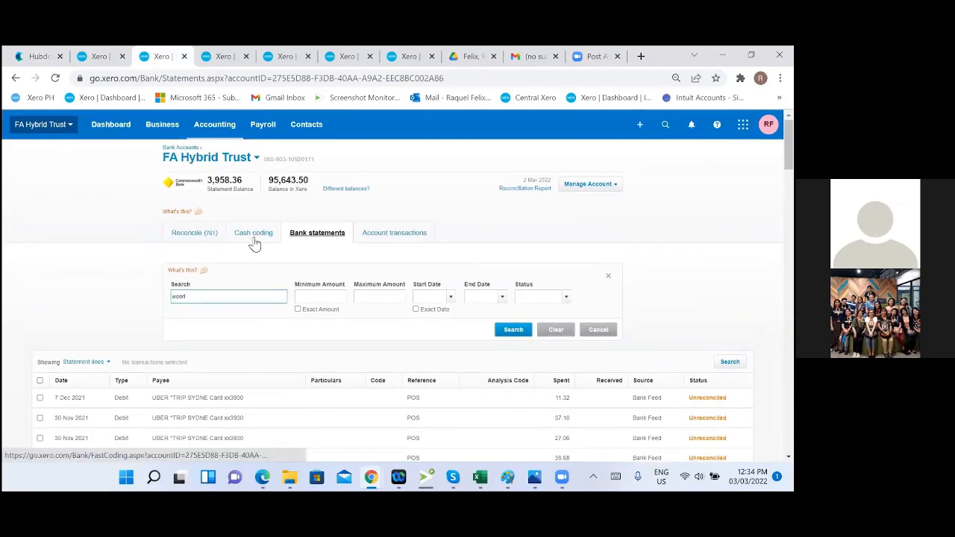
pyautogui.press('BackSpace')
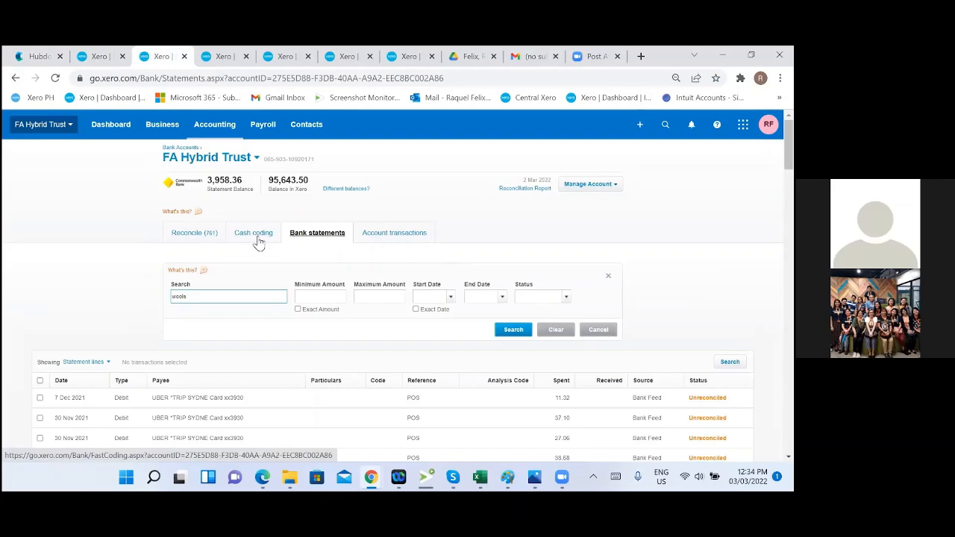
pyautogui.press('Return')
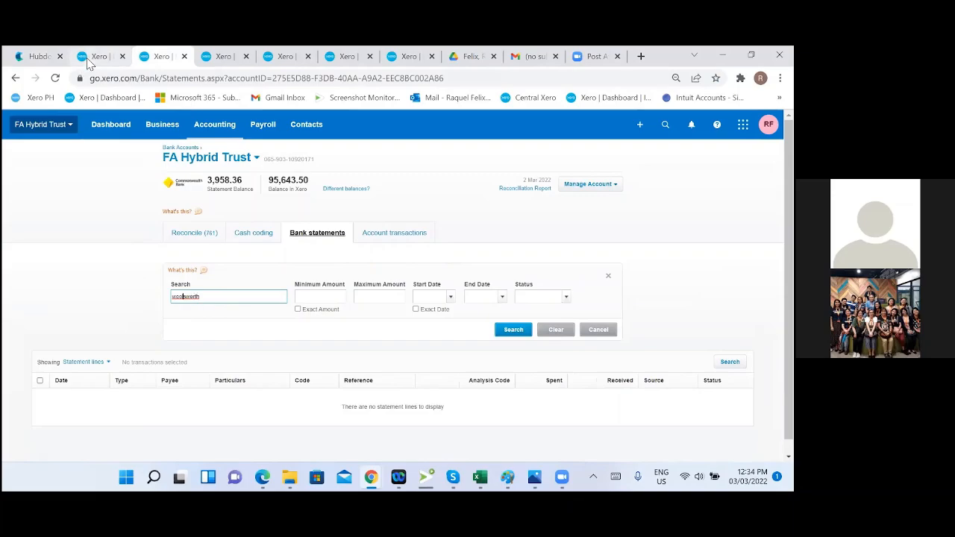
pyautogui.click(112, 56)
pyautogui.click(170, 56)
pyautogui.click(100, 56)
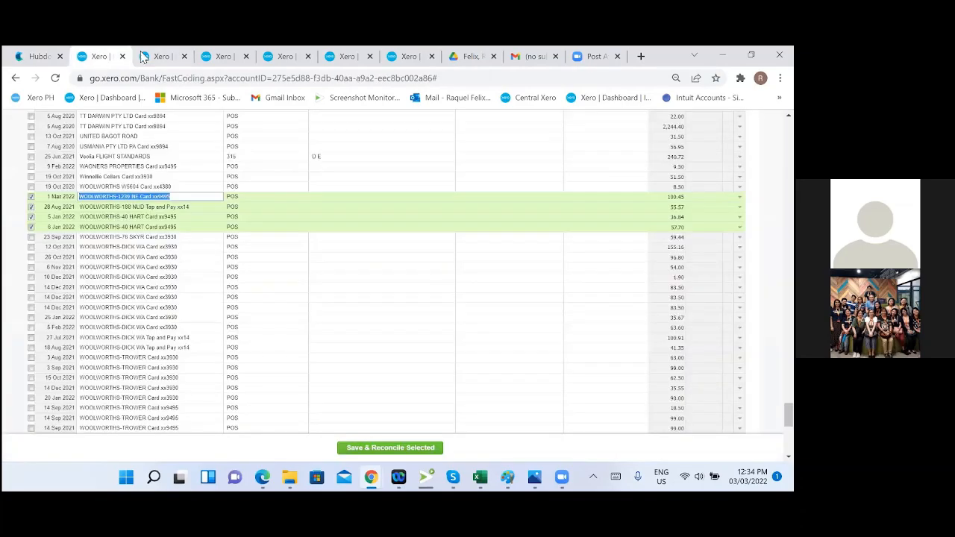
pyautogui.click(153, 57)
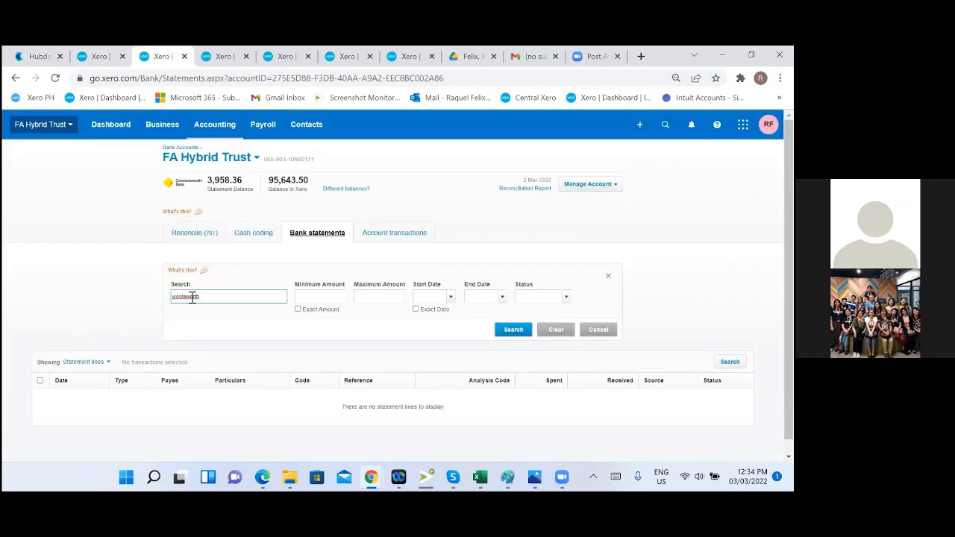
pyautogui.press('Return')
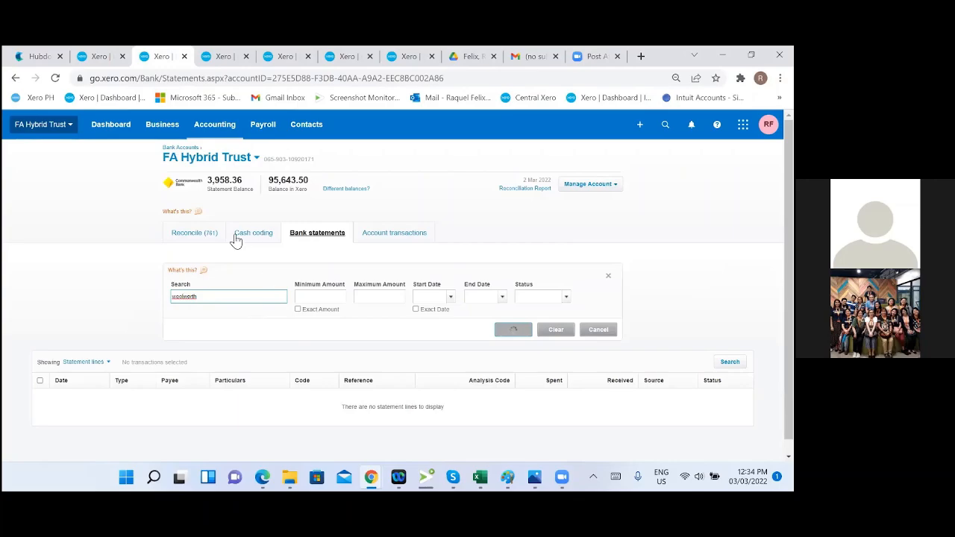
# Step: Find a reconciled Woolworths line, open the 24 Nov 2021 WOOLWORTHS-TROWER 62.40 entry in its own page, and view its linked payment
pyautogui.scroll(-10, 359, 321)
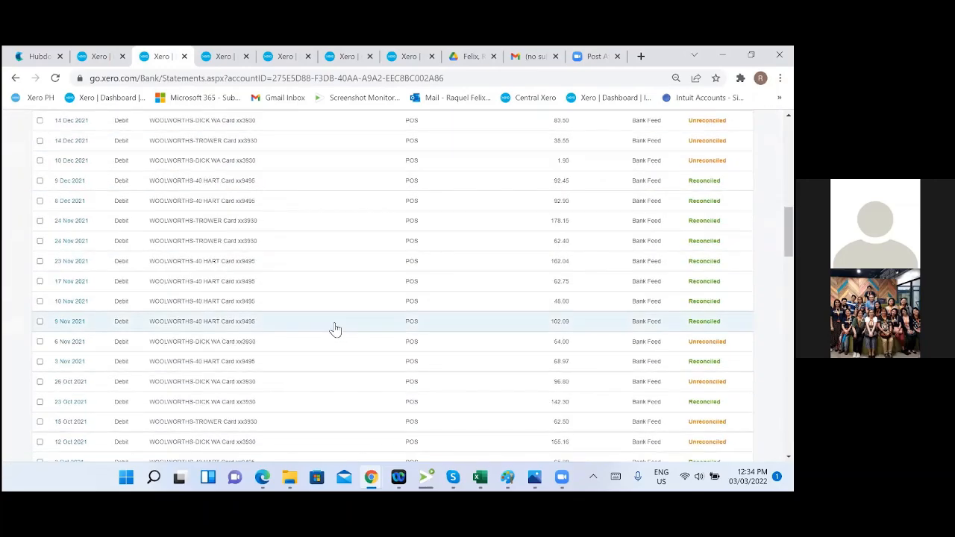
pyautogui.rightClick(72, 244)
pyautogui.click(100, 252)
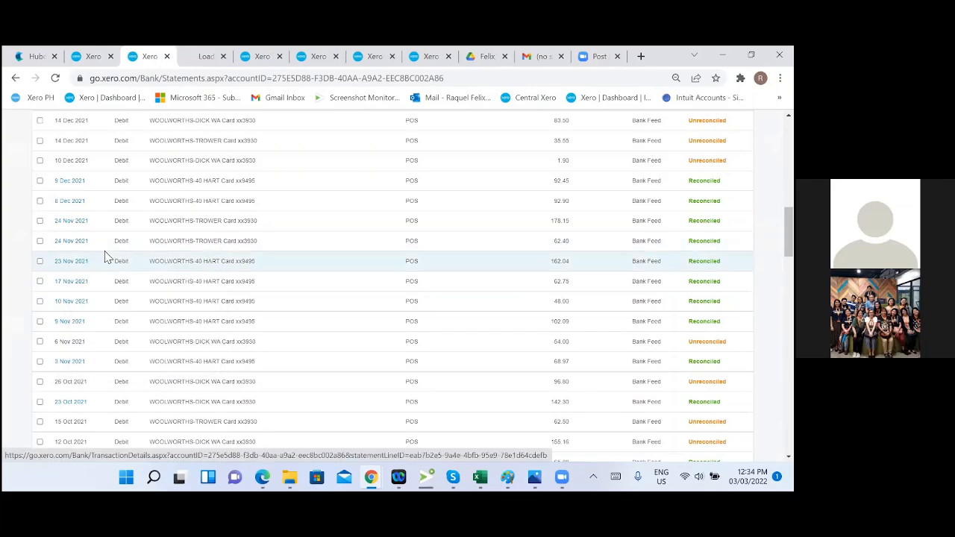
pyautogui.click(190, 59)
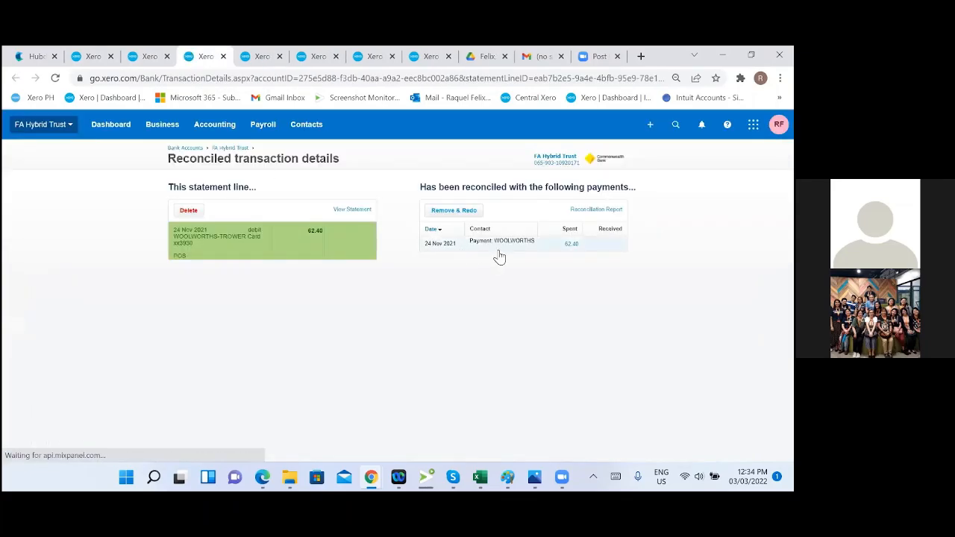
pyautogui.click(500, 250)
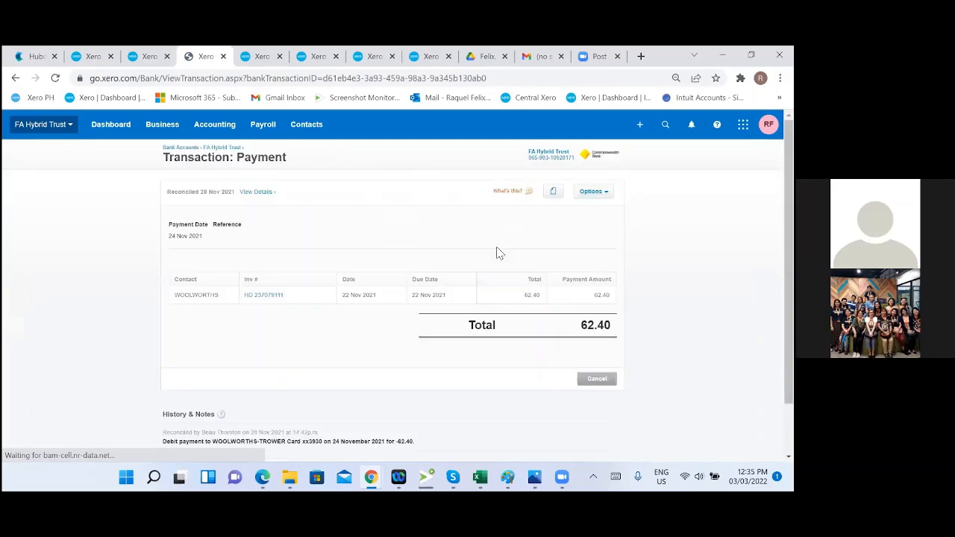
# Step: Open the Woolworths bill behind the payment to check its account and tax rate, and return to cash coding
pyautogui.click(265, 296)
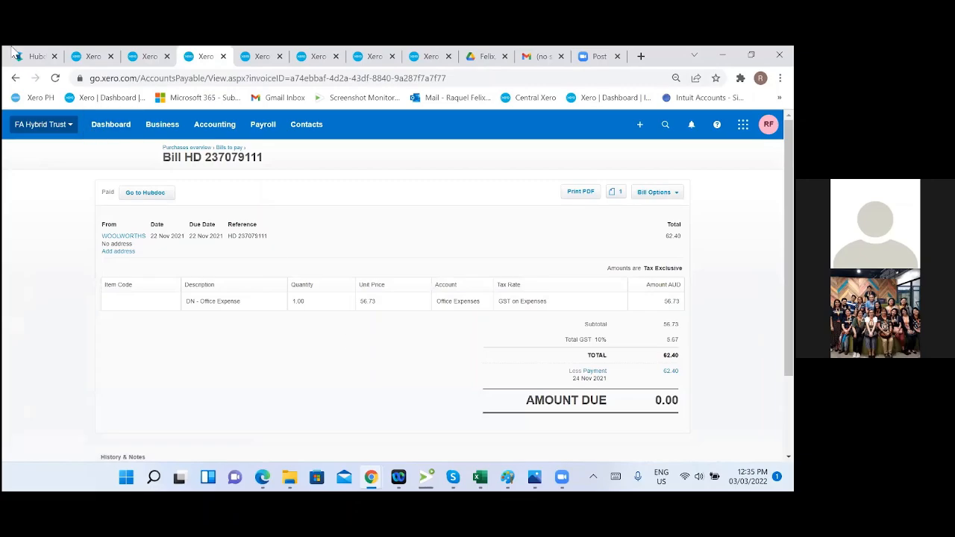
pyautogui.click(85, 57)
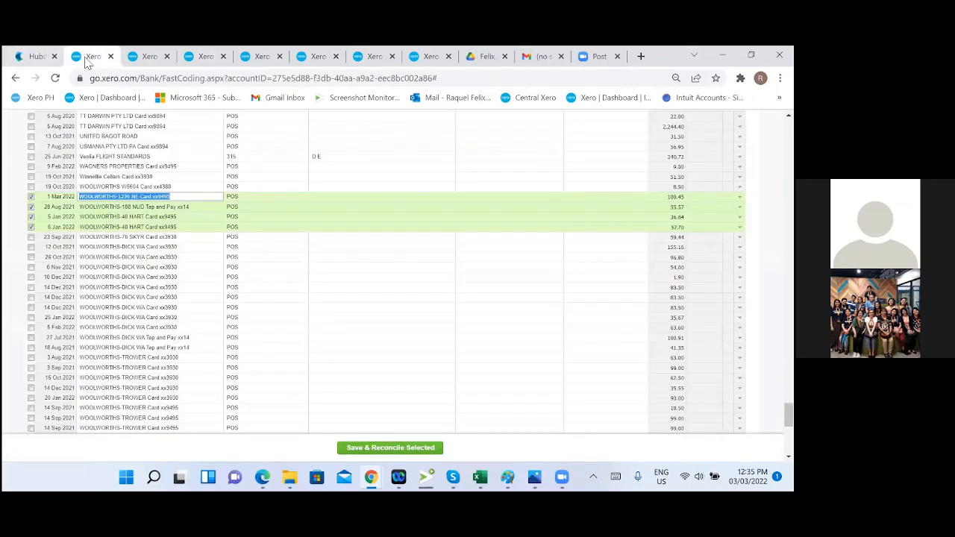
# Step: Add the 23 Sep 2021 WOOLWORTHS-76 SKYR line and all WOOLWORTHS-DICK WA lines to the cash coding selection
pyautogui.scroll(-2, 299, 321)
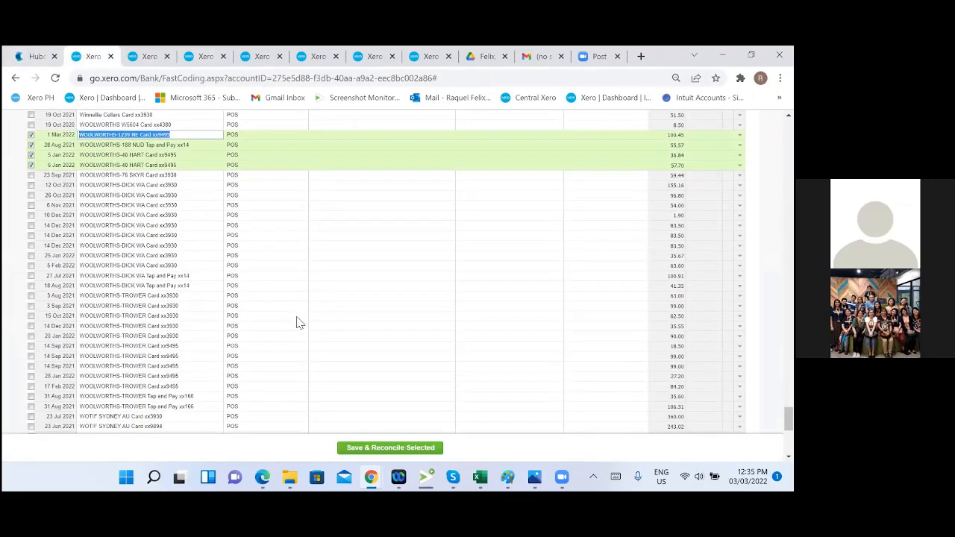
pyautogui.click(31, 175)
pyautogui.click(31, 185)
pyautogui.click(31, 196)
pyautogui.click(31, 206)
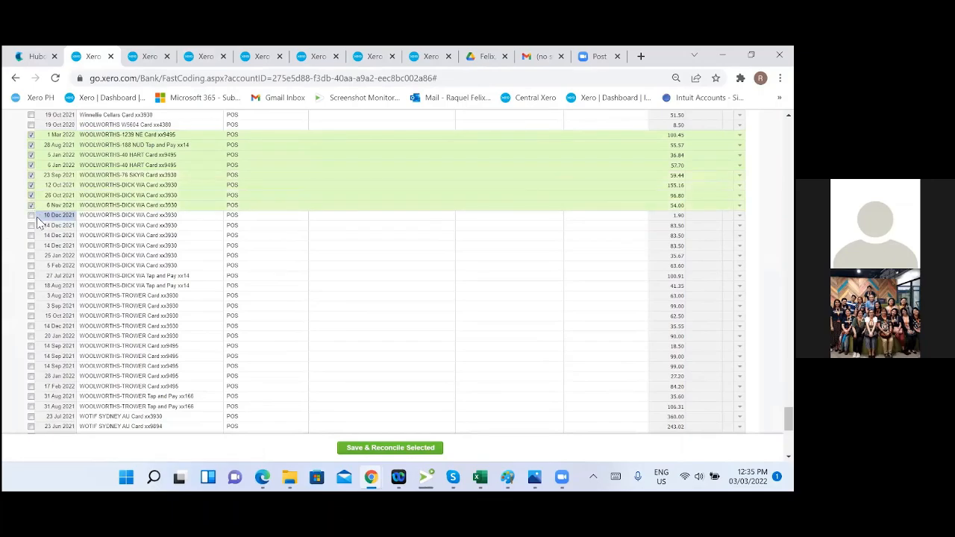
pyautogui.click(30, 215)
pyautogui.click(30, 226)
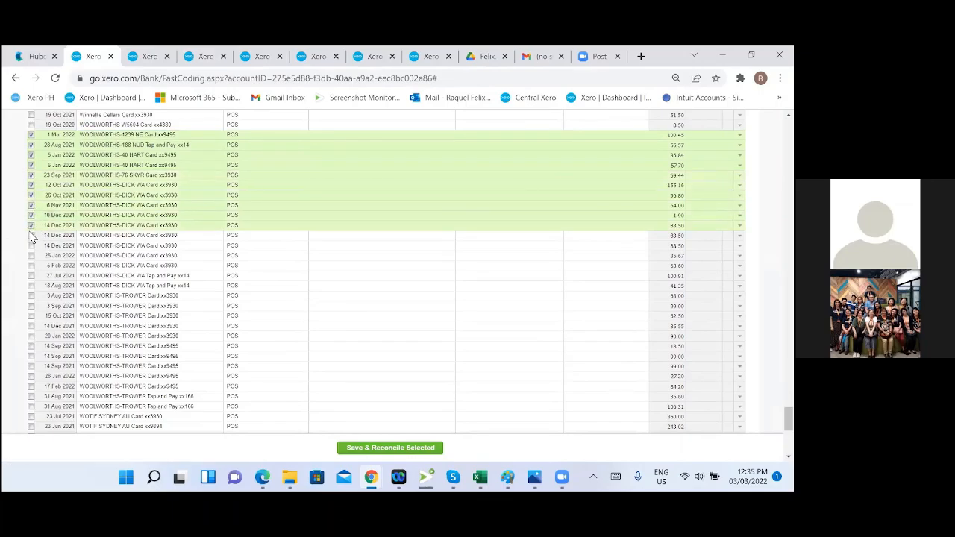
pyautogui.click(30, 236)
pyautogui.scroll(-2, 34, 249)
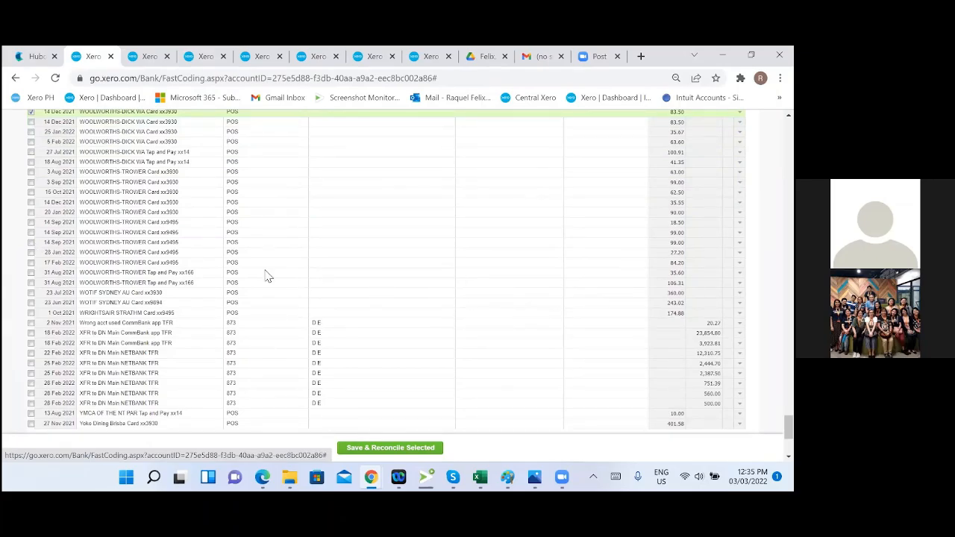
pyautogui.click(31, 122)
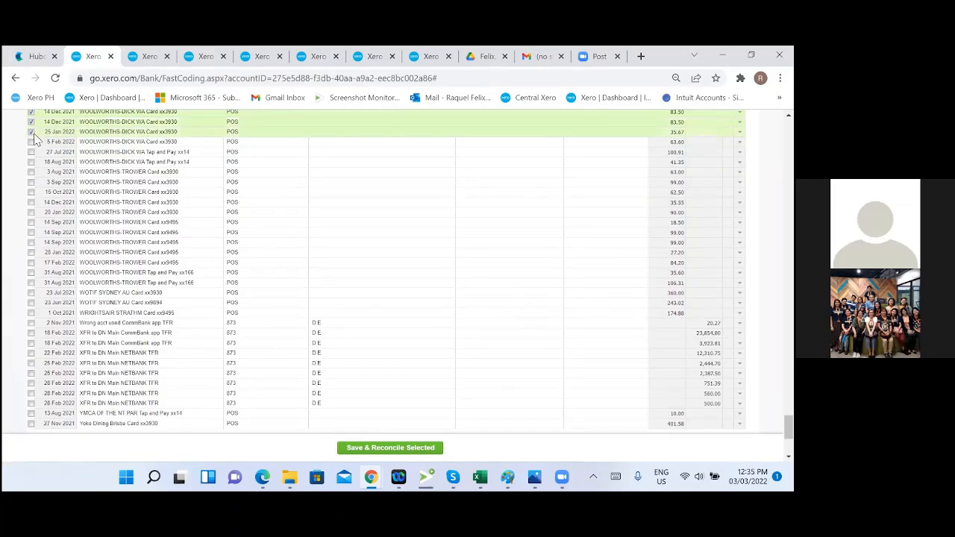
pyautogui.click(31, 132)
pyautogui.click(31, 141)
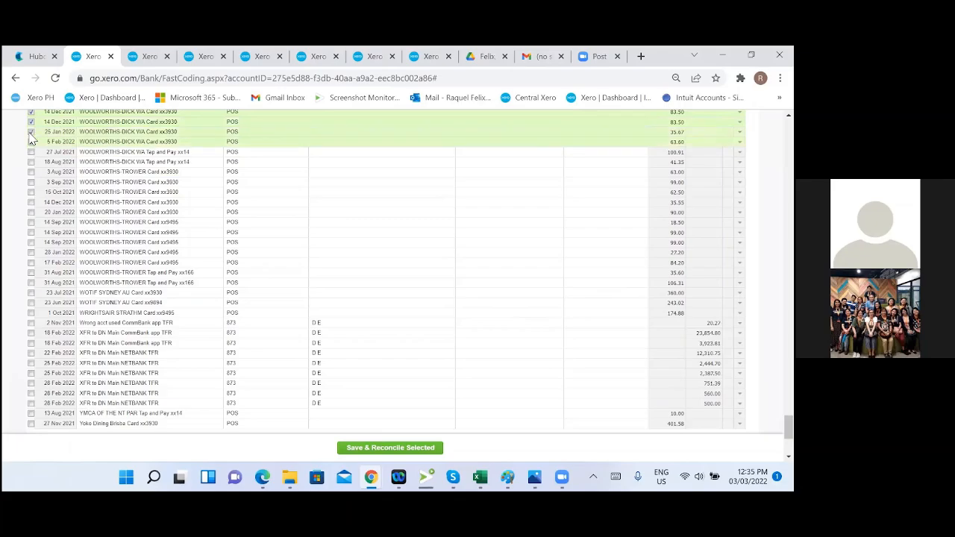
pyautogui.click(30, 151)
pyautogui.click(30, 161)
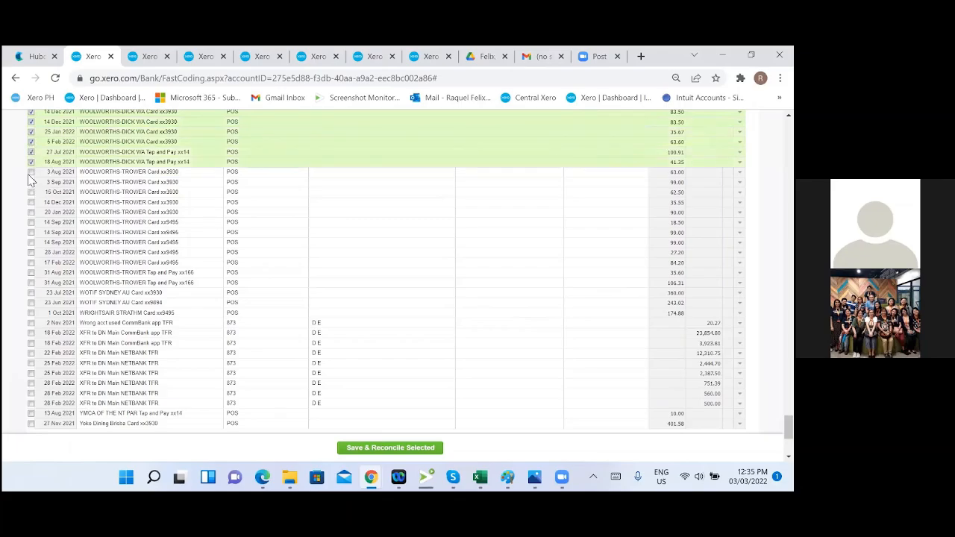
# Step: Add all WOOLWORTHS-TROWER lines, both card and Tap and Pay, to the cash coding selection
pyautogui.click(30, 173)
pyautogui.click(31, 182)
pyautogui.click(31, 192)
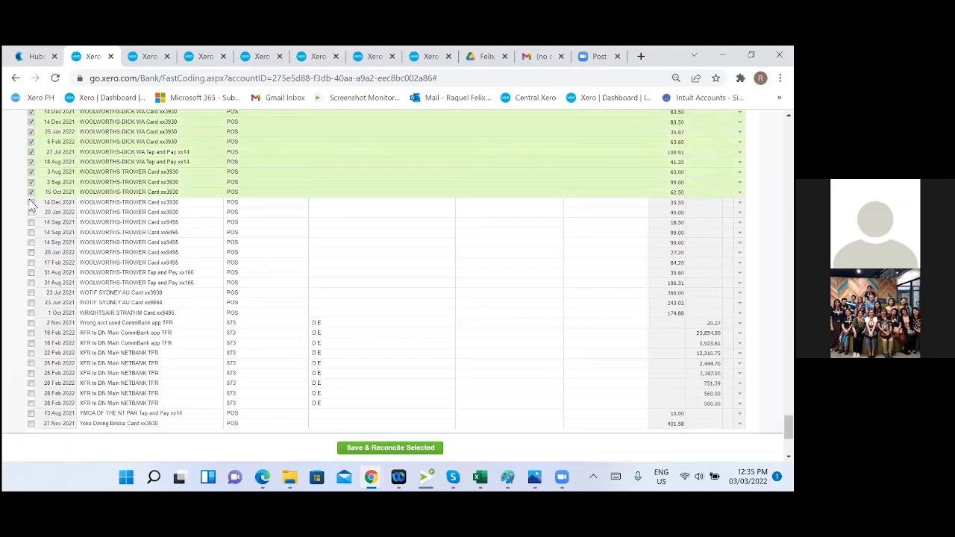
pyautogui.click(30, 203)
pyautogui.click(30, 212)
pyautogui.click(30, 222)
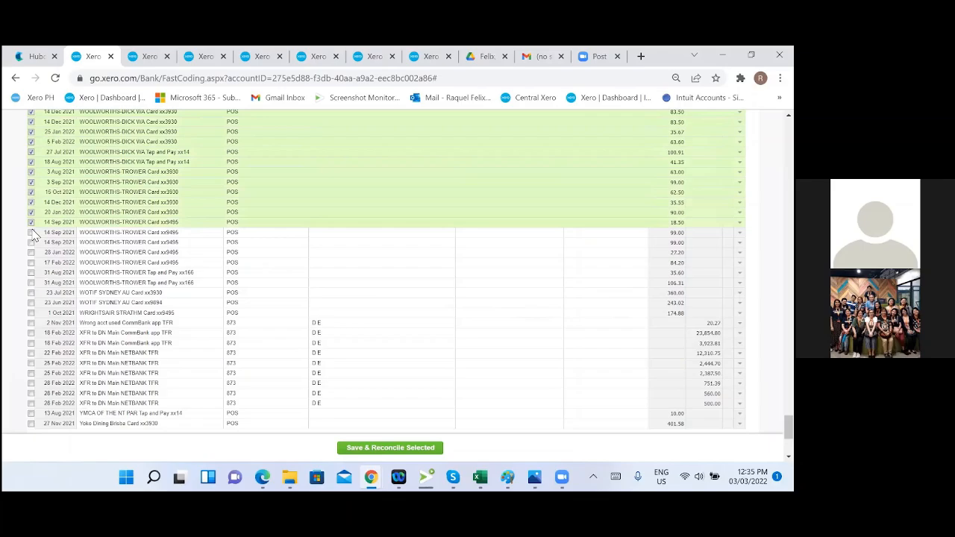
pyautogui.click(31, 233)
pyautogui.click(31, 243)
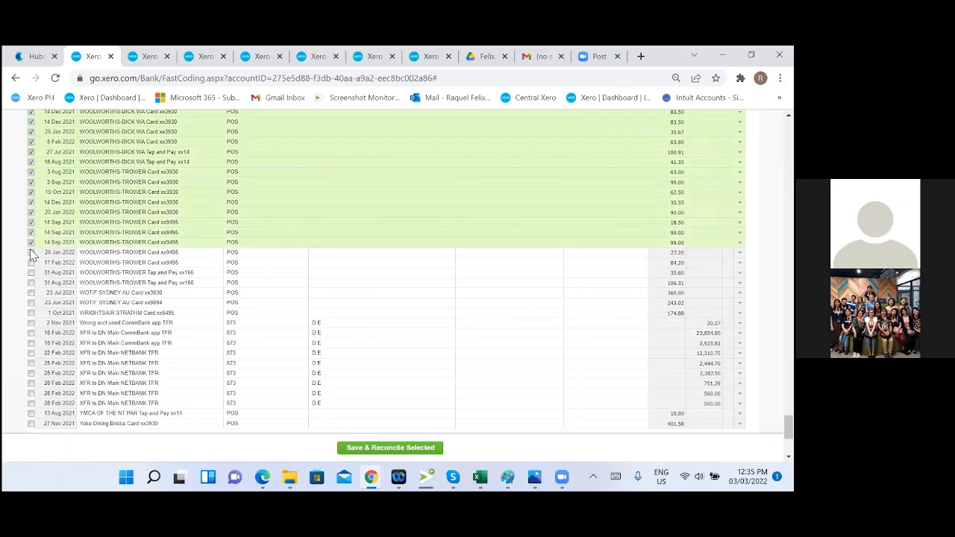
pyautogui.click(30, 252)
pyautogui.click(31, 263)
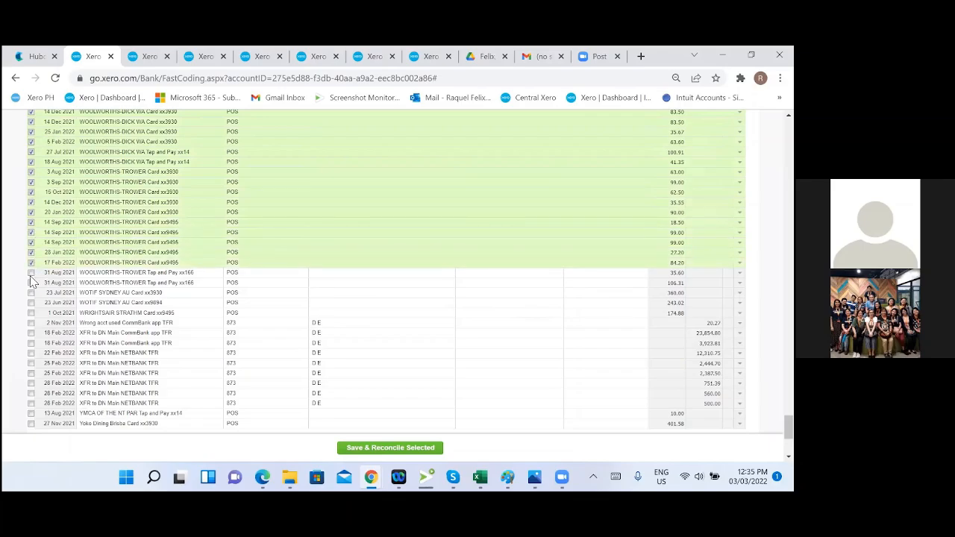
pyautogui.click(31, 273)
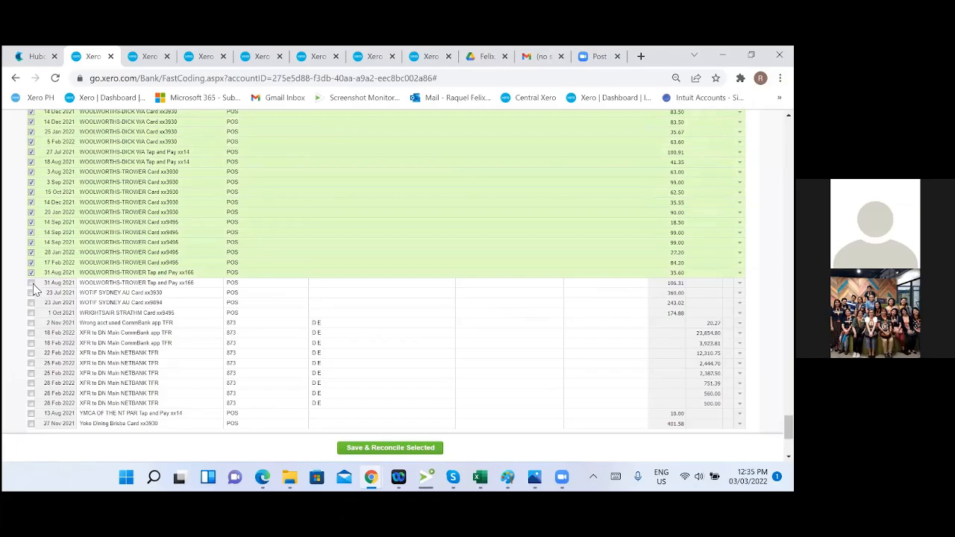
pyautogui.click(30, 284)
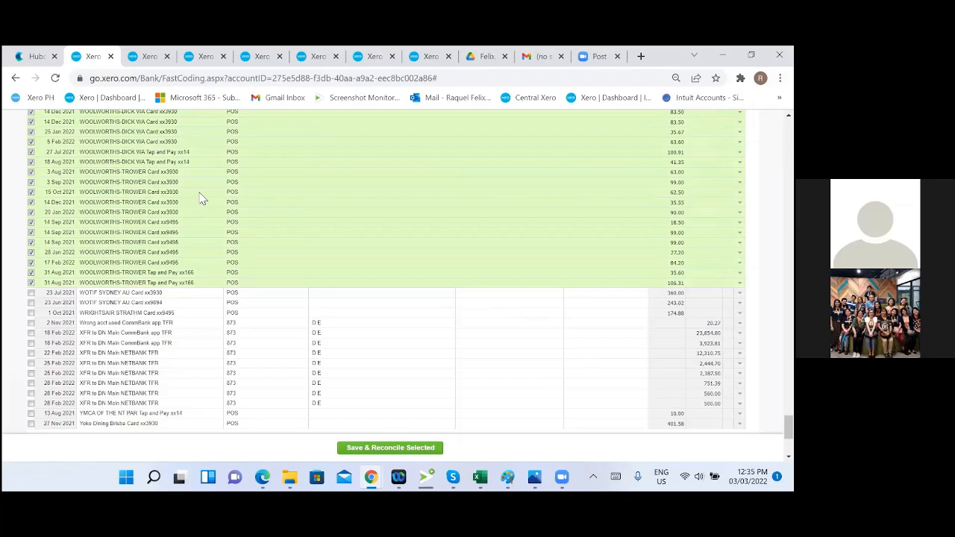
# Step: Code all the selected Woolworths lines to account 453 - Office Expenses, starting from the 1 Mar 2022 line
pyautogui.scroll(1, 202, 195)
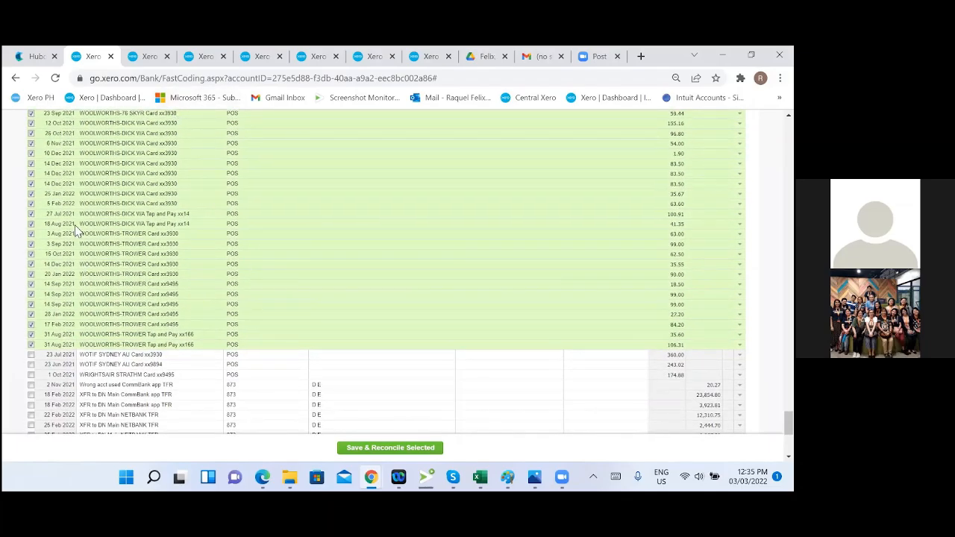
pyautogui.scroll(4, 398, 260)
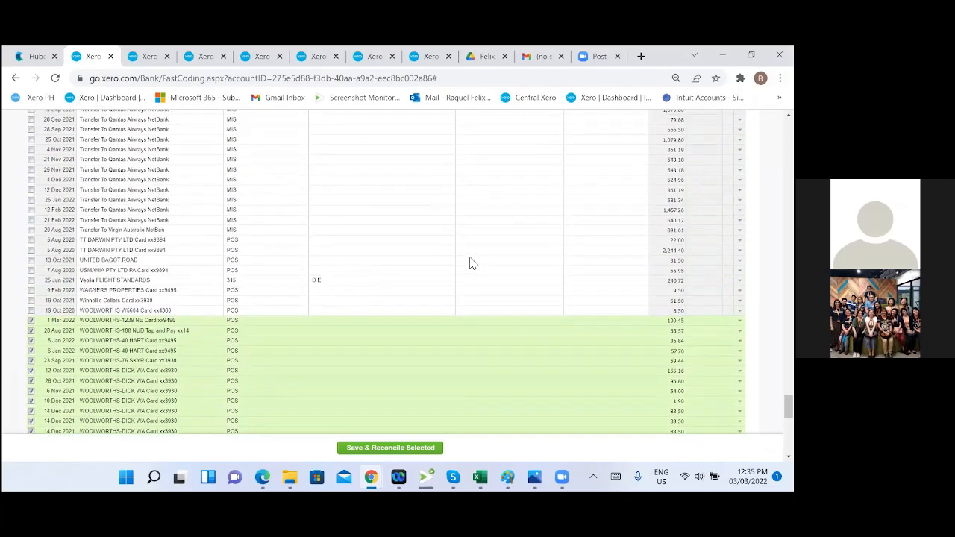
pyautogui.click(477, 260)
pyautogui.click(492, 323)
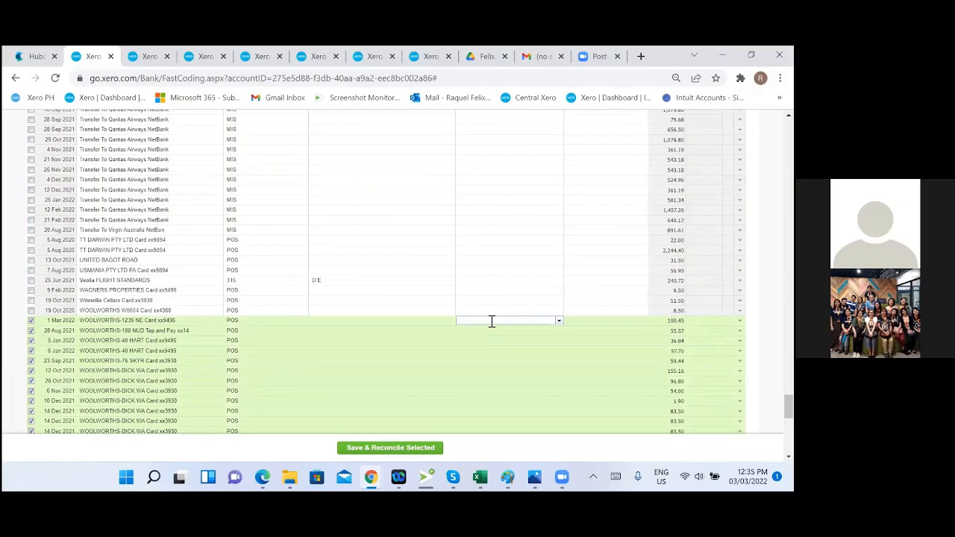
pyautogui.write('offic')
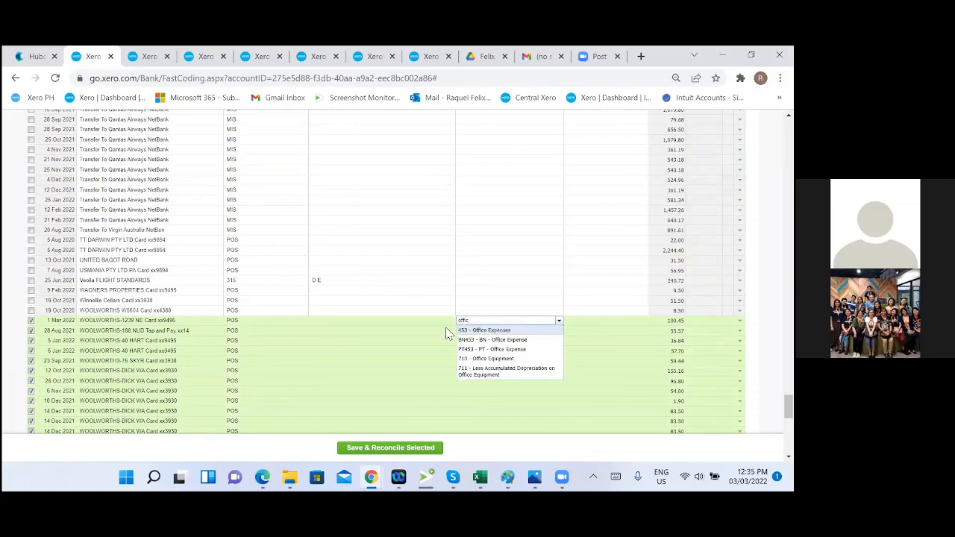
pyautogui.click(477, 331)
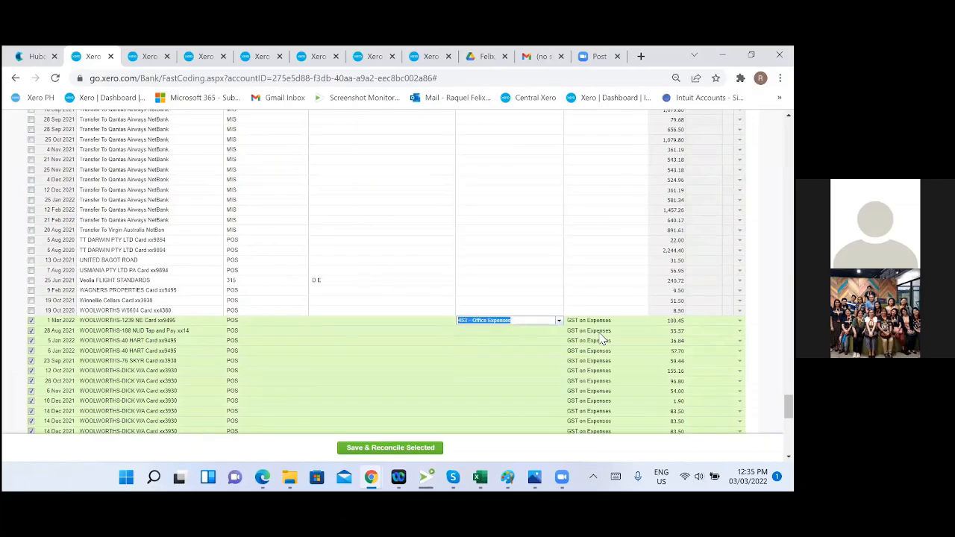
pyautogui.click(615, 278)
pyautogui.scroll(-3, 599, 269)
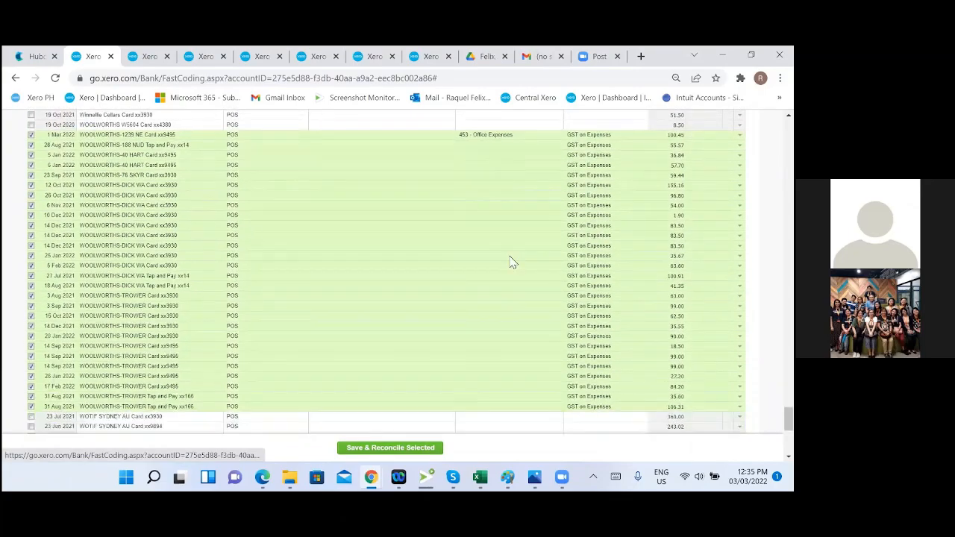
pyautogui.scroll(3, 513, 262)
pyautogui.scroll(-1, 331, 296)
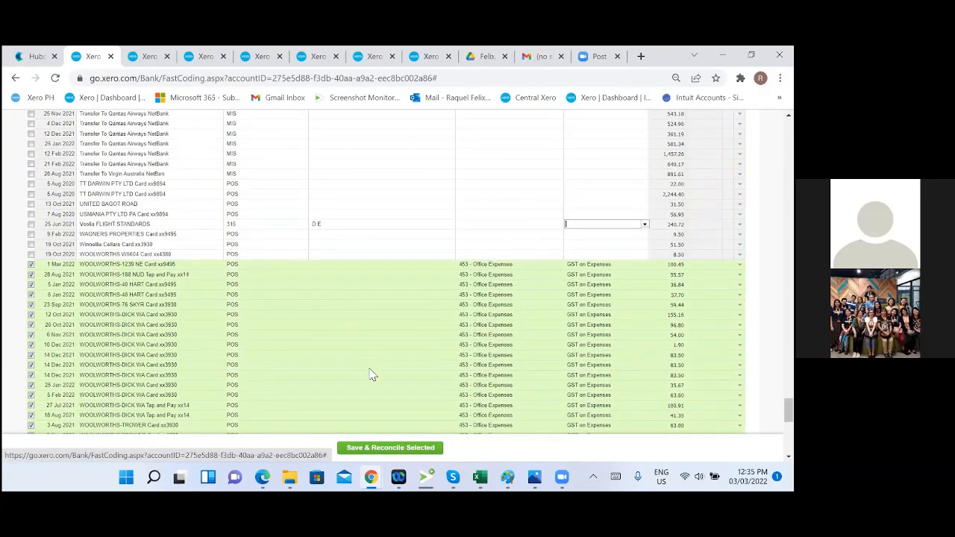
# Step: Save and reconcile the selected Woolworths lines
pyautogui.scroll(-5, 377, 373)
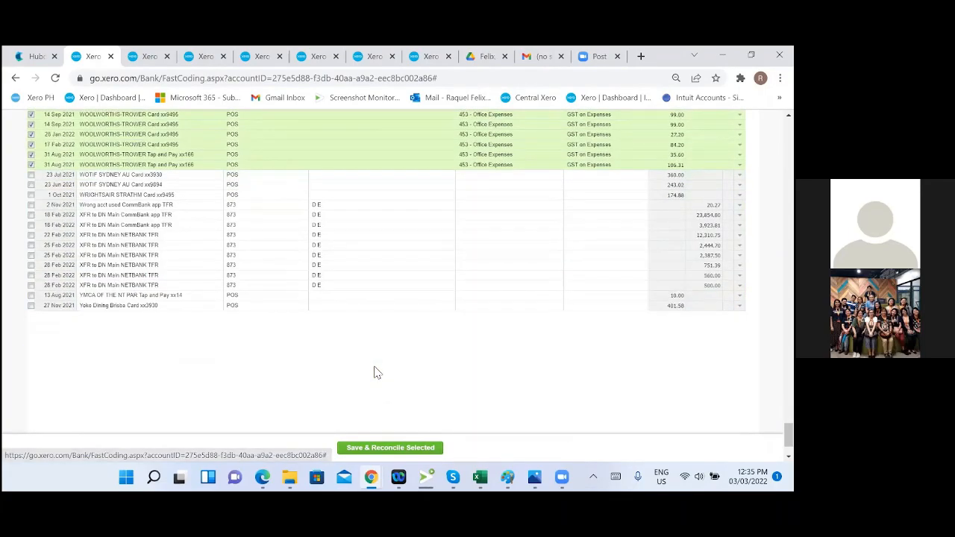
pyautogui.click(401, 449)
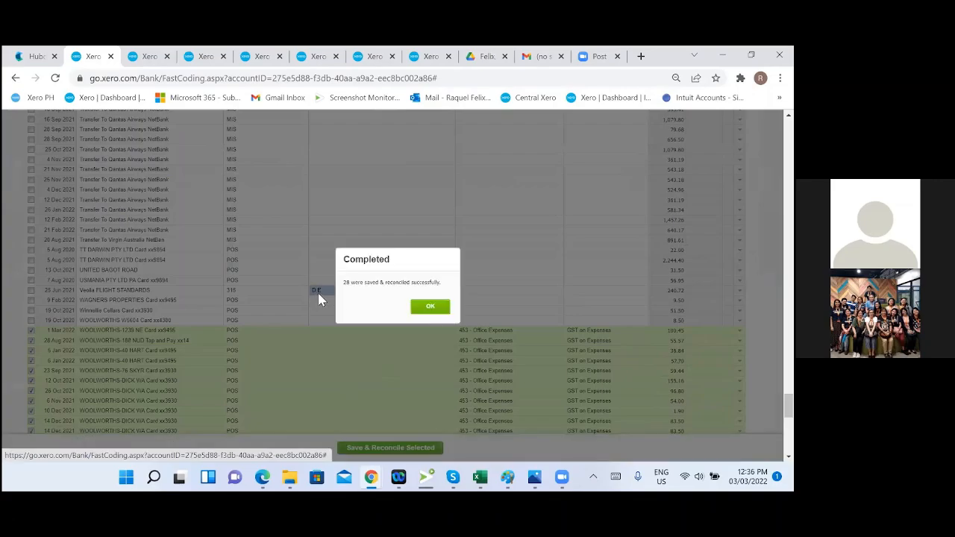
pyautogui.click(429, 306)
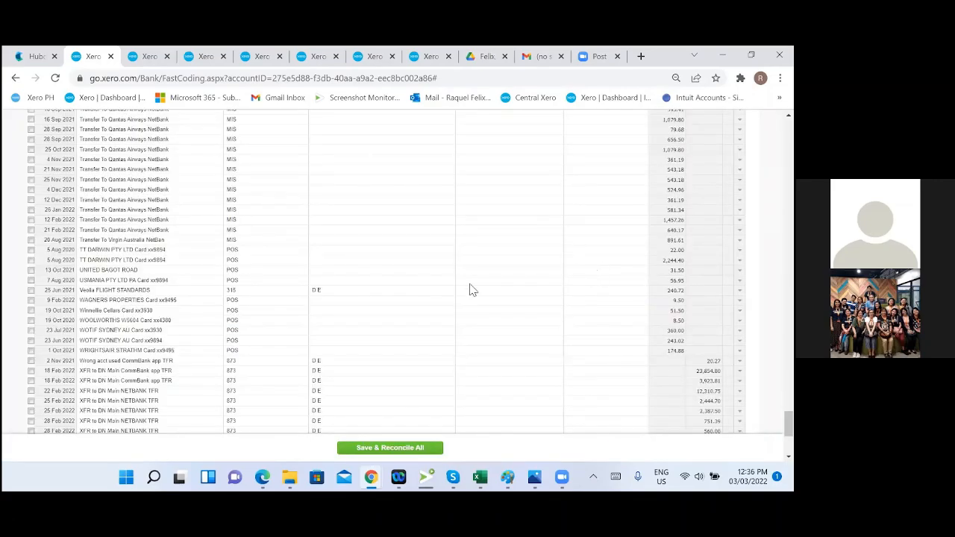
# Step: Copy "Transfer To Qantas Airways" from the payee of the 22 May 2021 line
pyautogui.scroll(-5, 470, 290)
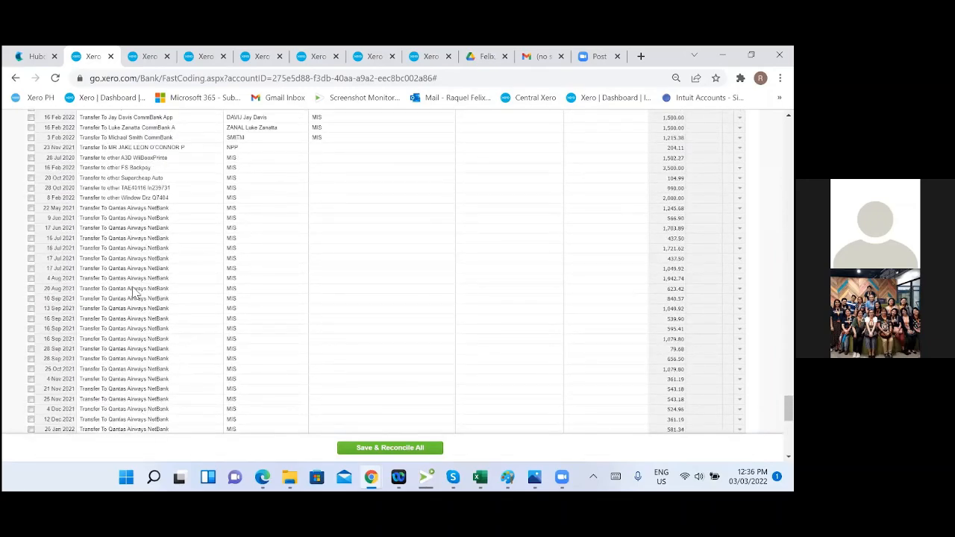
pyautogui.click(112, 198)
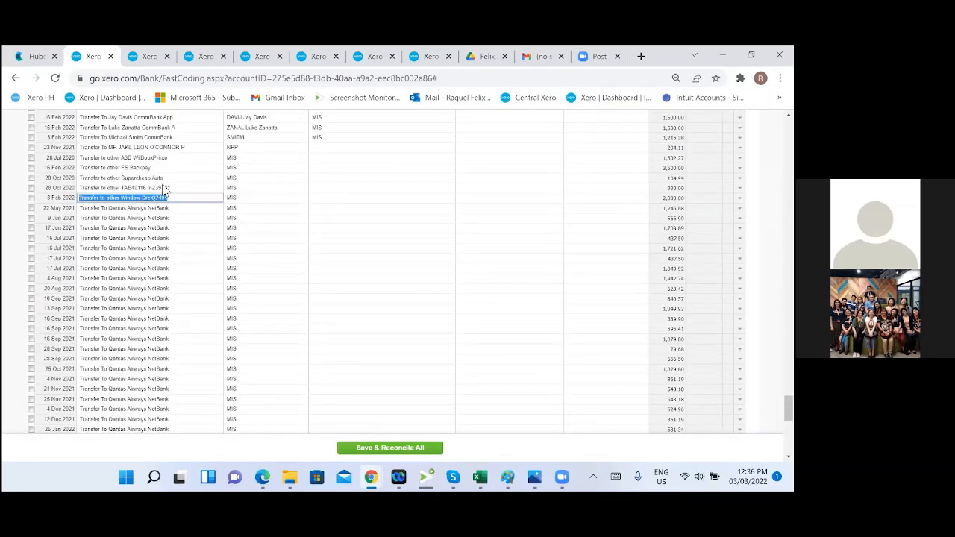
pyautogui.click(125, 218)
pyautogui.click(121, 208)
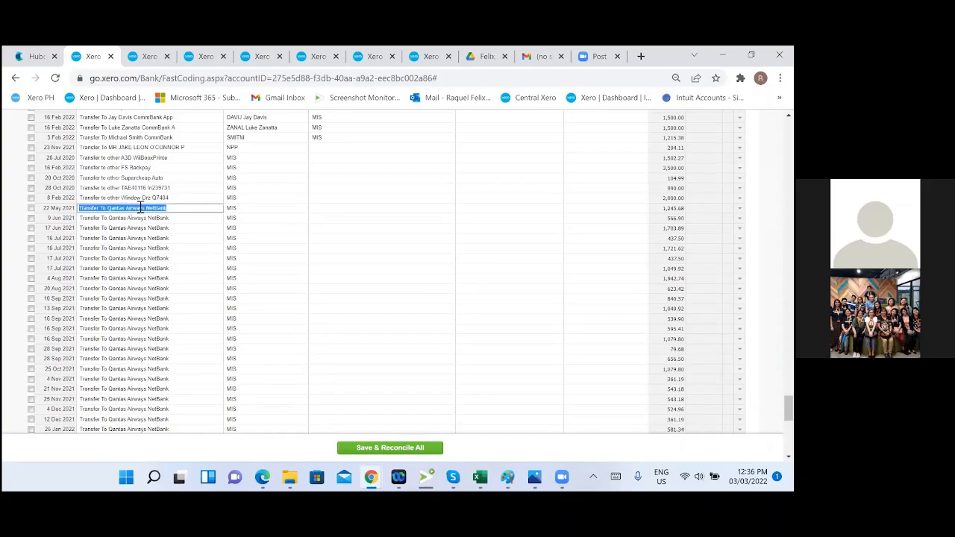
pyautogui.moveTo(146, 208); pyautogui.dragTo(81, 211)
pyautogui.hotkey('ctrl', 'c')
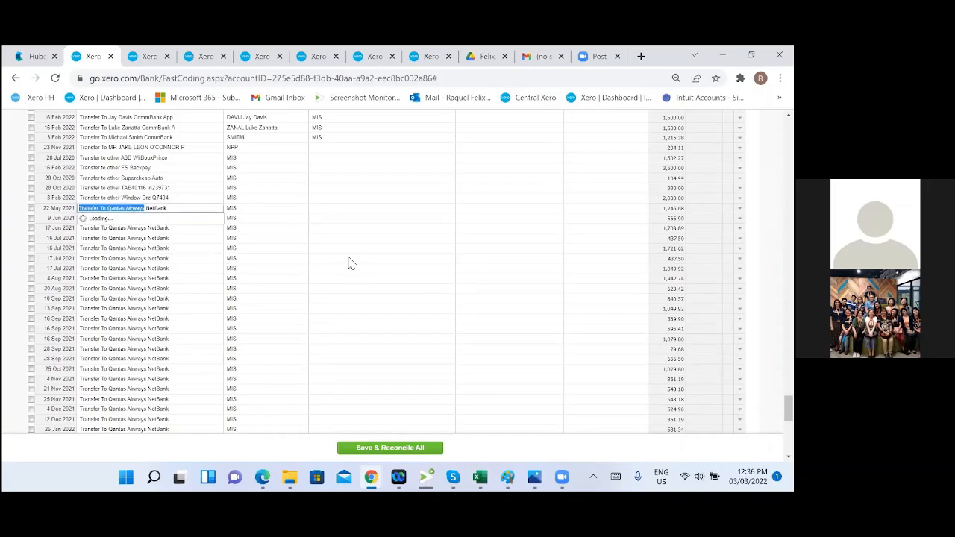
pyautogui.moveTo(789, 408); pyautogui.dragTo(788, 387)
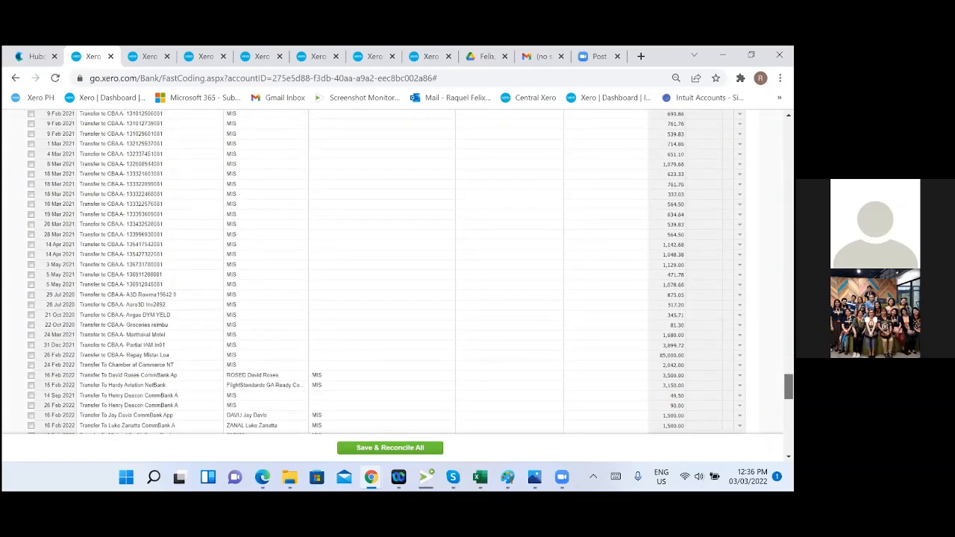
# Step: Search the bank statement lines for "Transfer To Qantas Airways", using the payee copied from the cash coding list
pyautogui.scroll(-5, 163, 249)
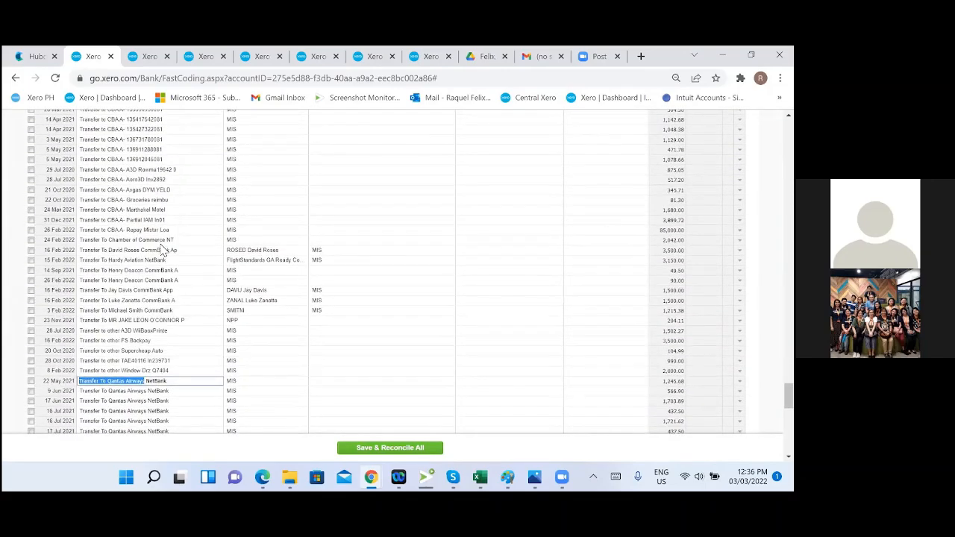
pyautogui.click(146, 56)
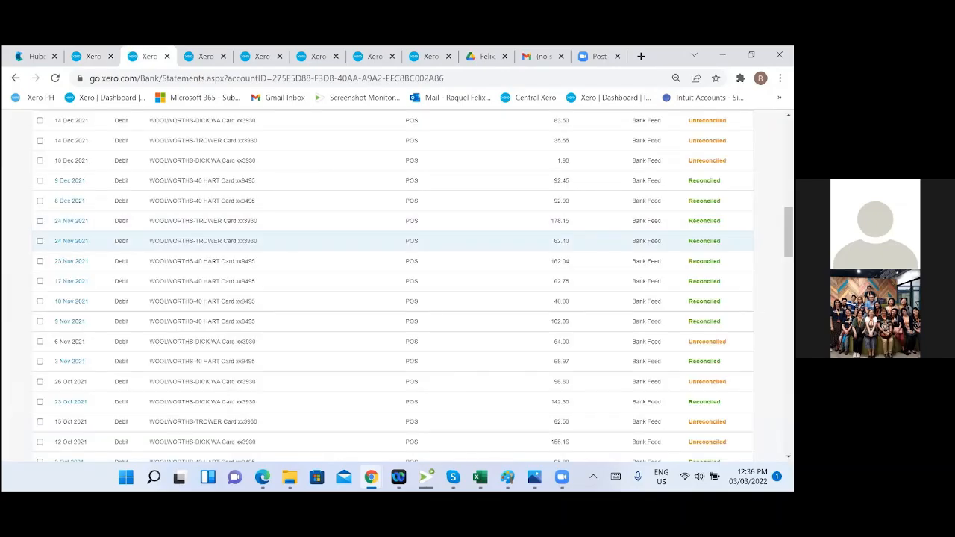
pyautogui.scroll(10, 393, 241)
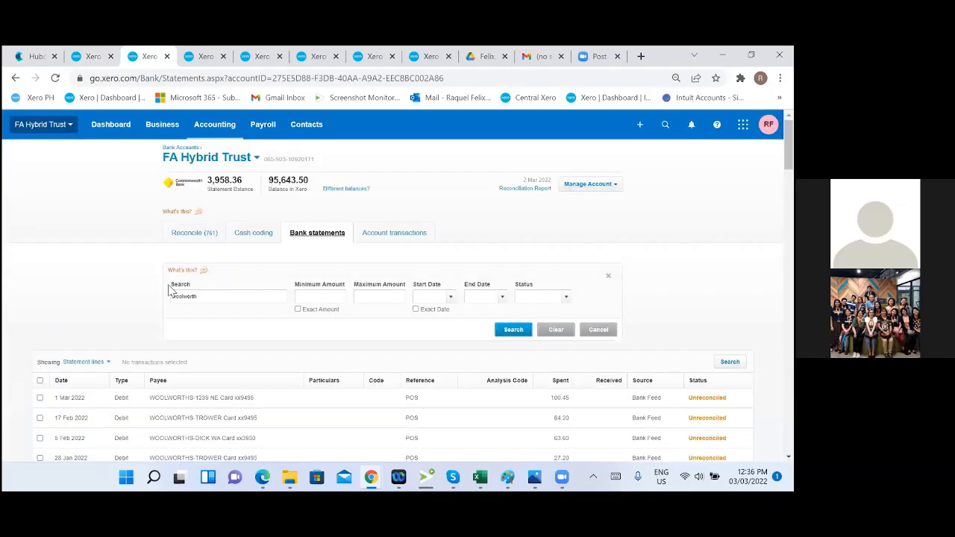
pyautogui.click(222, 297)
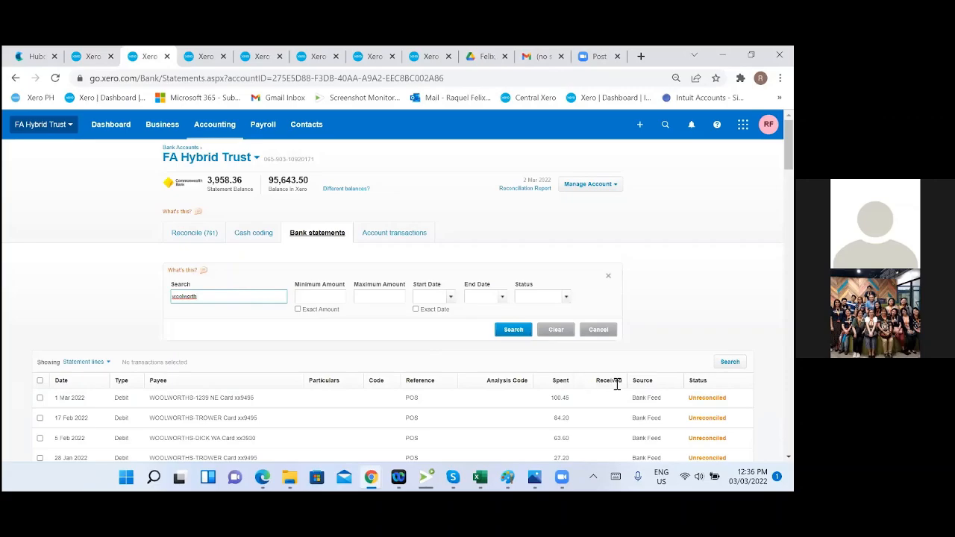
pyautogui.hotkey('ctrl', 'a')
pyautogui.hotkey('ctrl', 'v')
pyautogui.press('Return')
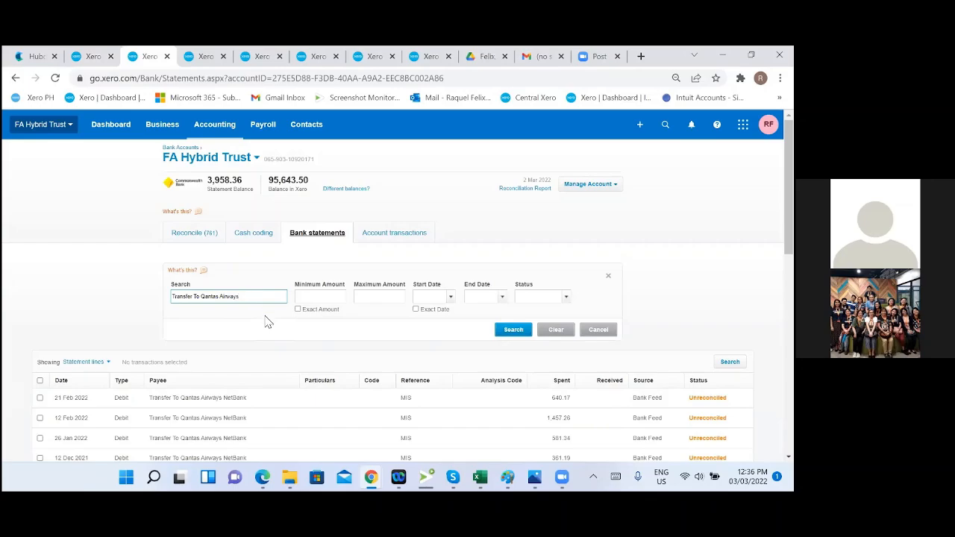
# Step: Open the reconciled 30 May 2021 Qantas transaction in a new tab and examine the account and tax rate on its linked bill
pyautogui.scroll(-4, 267, 321)
pyautogui.scroll(-2, 271, 320)
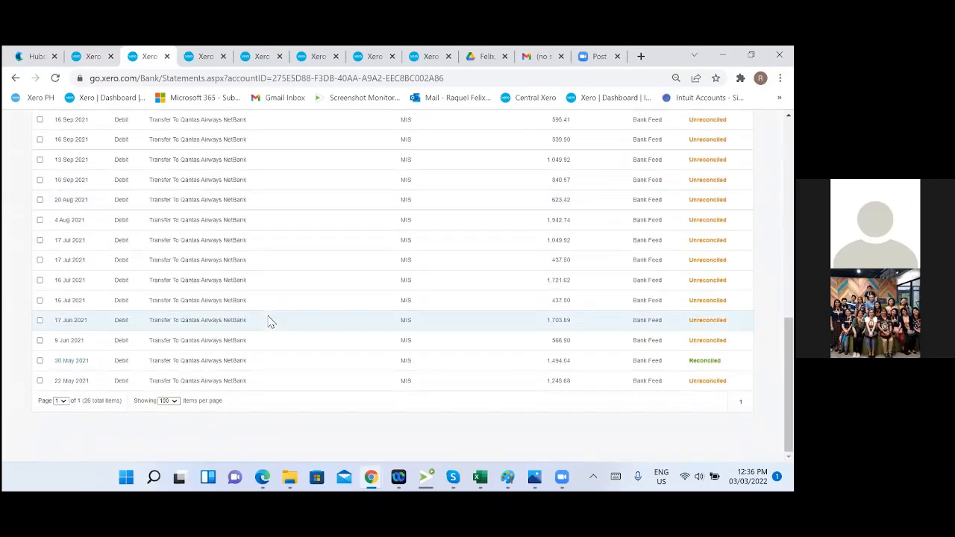
pyautogui.rightClick(71, 364)
pyautogui.click(115, 241)
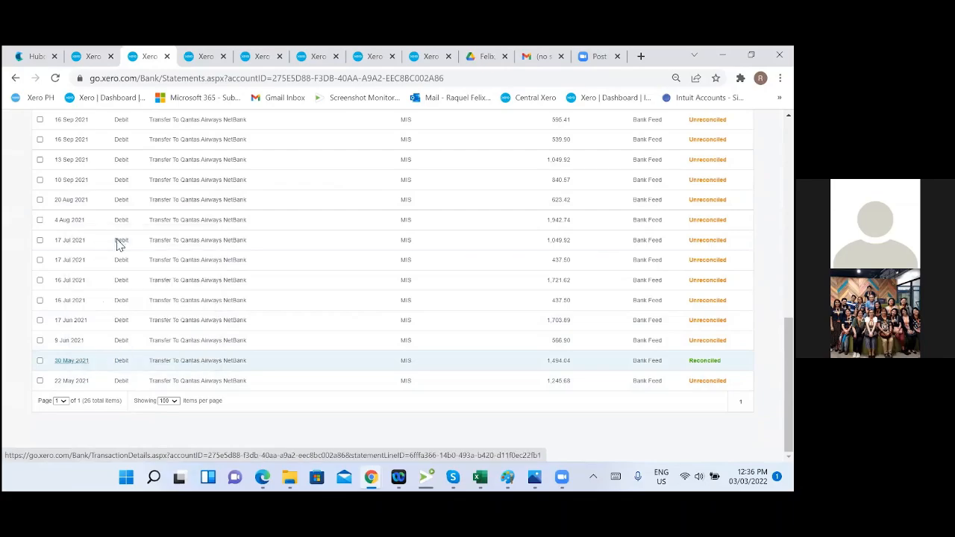
pyautogui.click(182, 56)
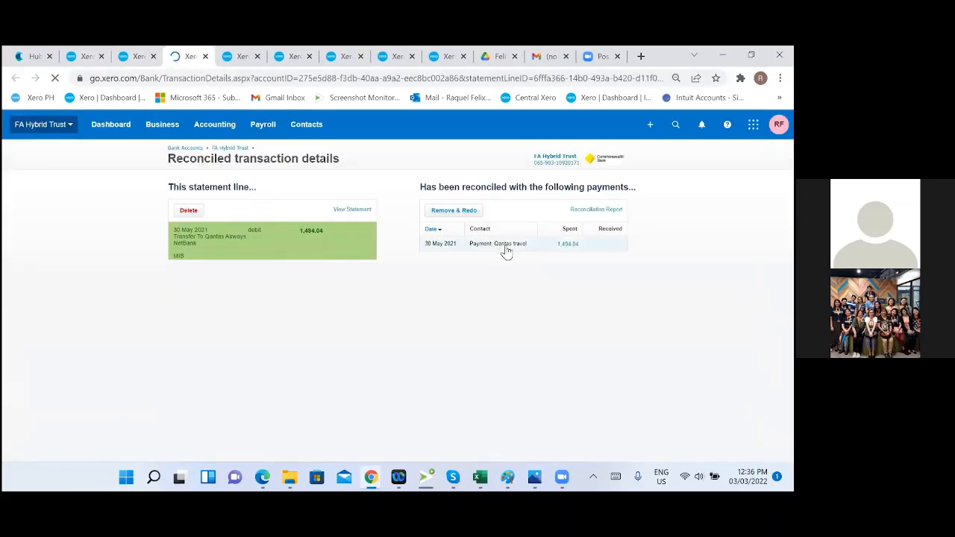
pyautogui.click(506, 246)
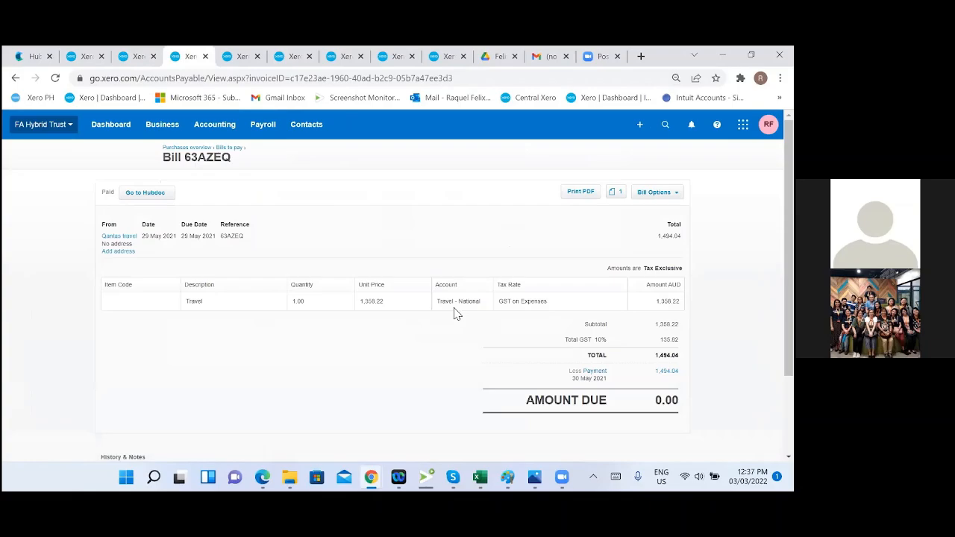
pyautogui.scroll(-2, 303, 381)
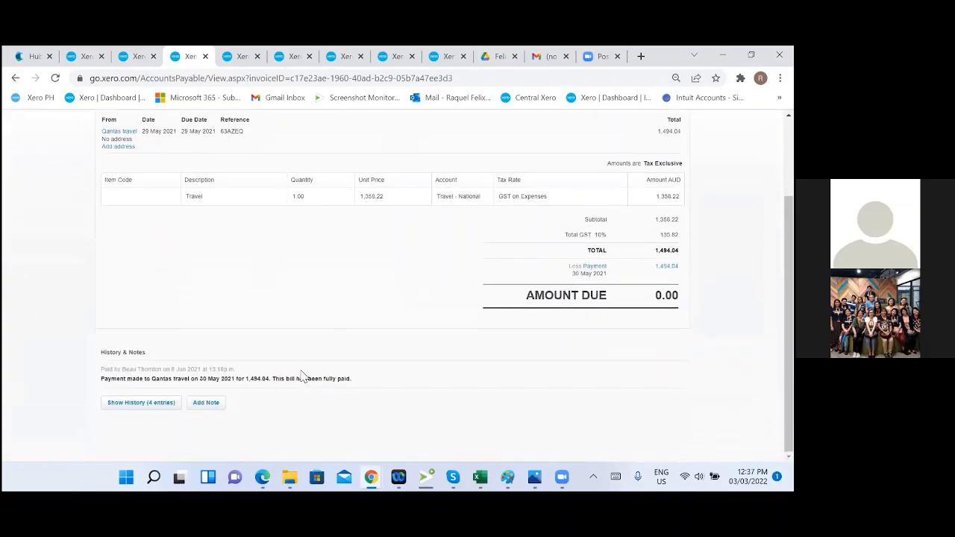
pyautogui.scroll(2, 303, 377)
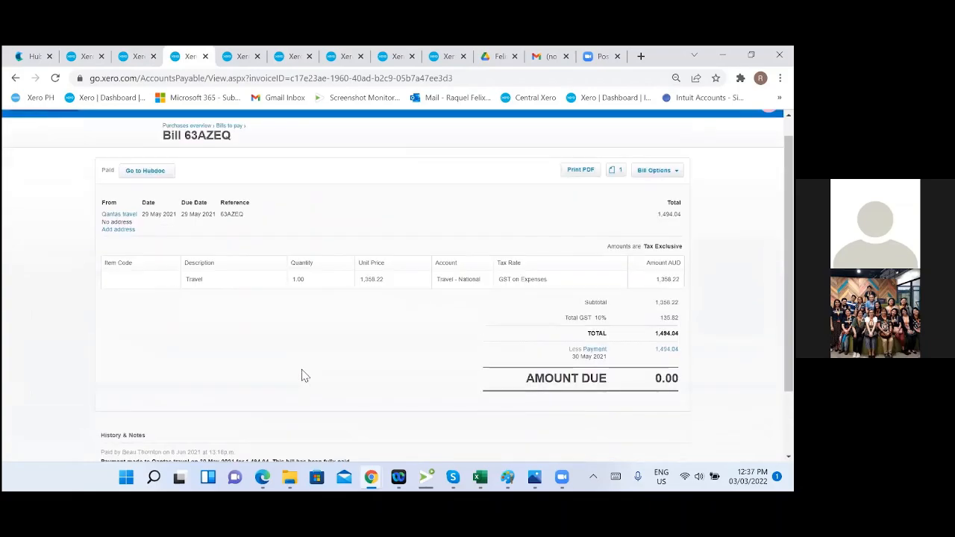
# Step: Select every "Transfer To Qantas Airways NetBank" line in the cash coding list, from 22 May 2021 to 21 Feb 2022
pyautogui.click(78, 58)
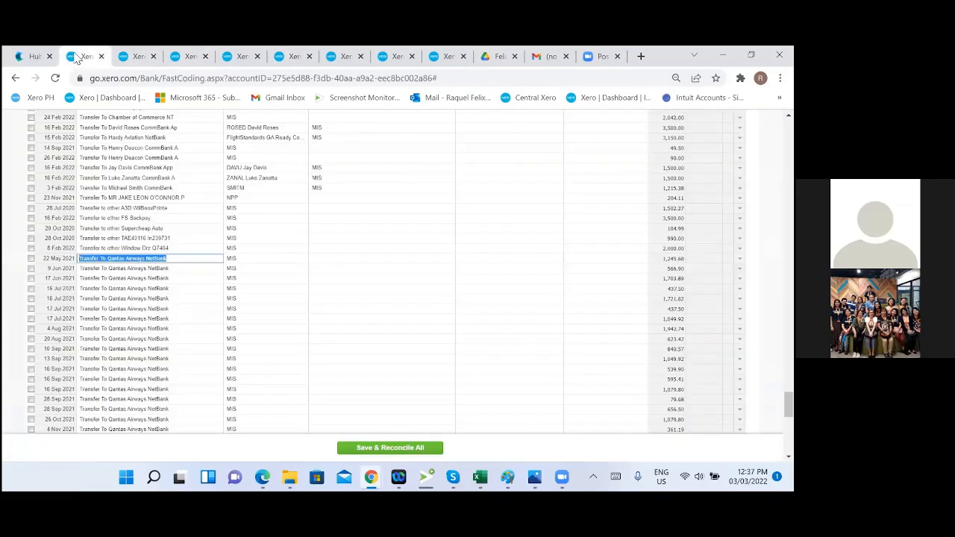
pyautogui.click(381, 309)
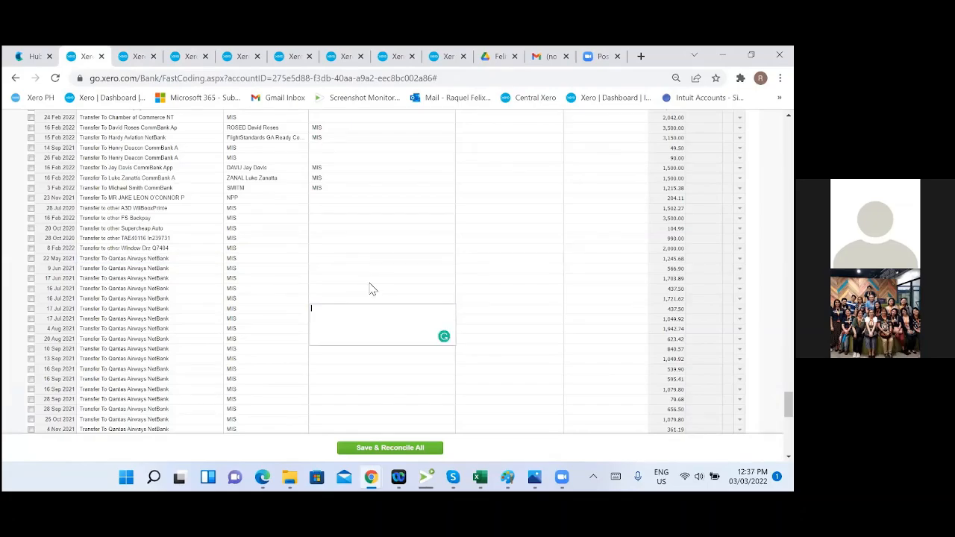
pyautogui.click(30, 259)
pyautogui.click(31, 268)
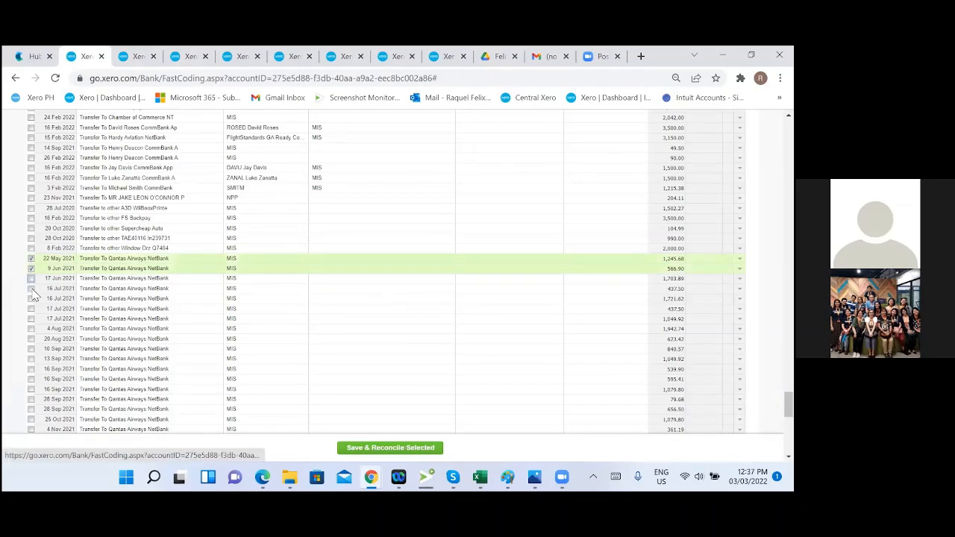
pyautogui.click(31, 278)
pyautogui.click(31, 289)
pyautogui.scroll(-1, 32, 295)
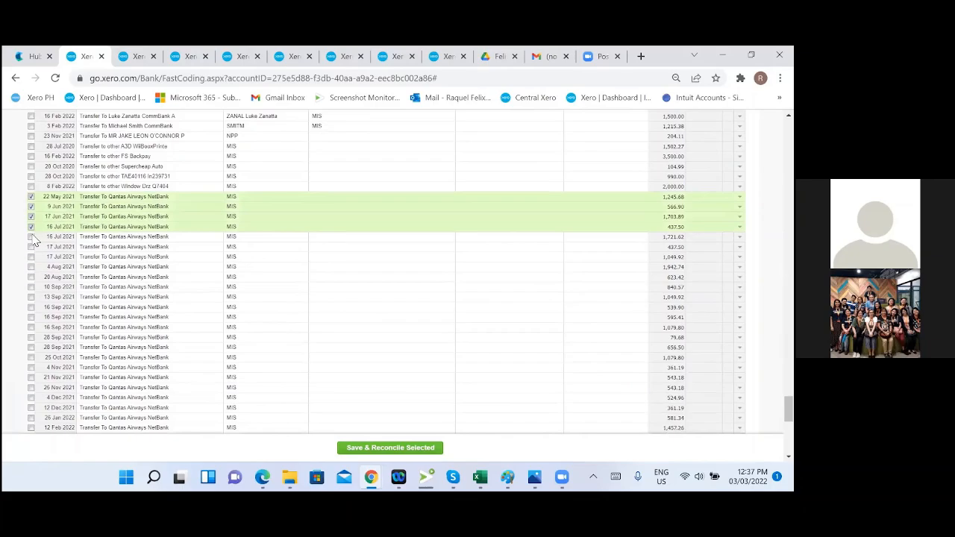
pyautogui.click(31, 236)
pyautogui.click(31, 246)
pyautogui.click(31, 257)
pyautogui.click(31, 266)
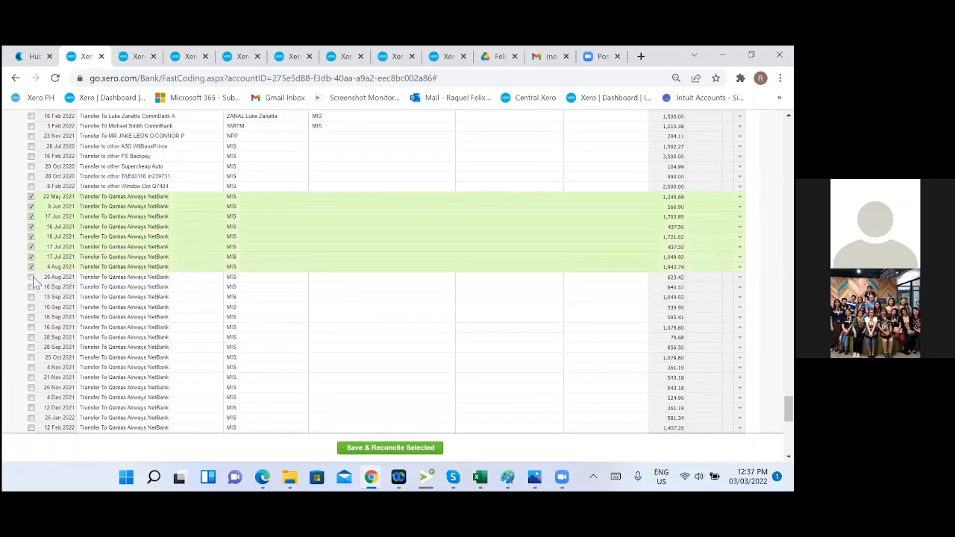
pyautogui.click(31, 278)
pyautogui.scroll(-1, 34, 292)
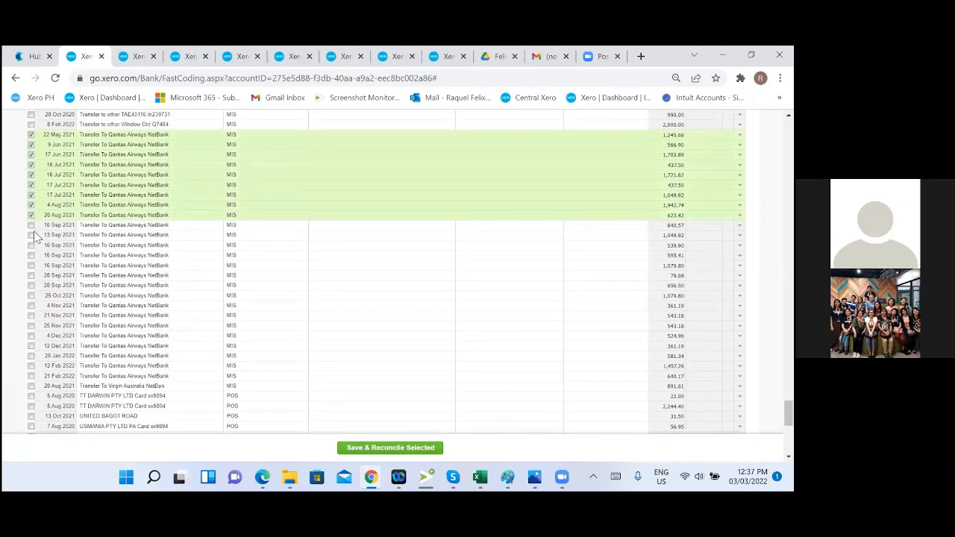
pyautogui.click(31, 225)
pyautogui.click(31, 235)
pyautogui.click(31, 245)
pyautogui.click(30, 255)
pyautogui.click(30, 265)
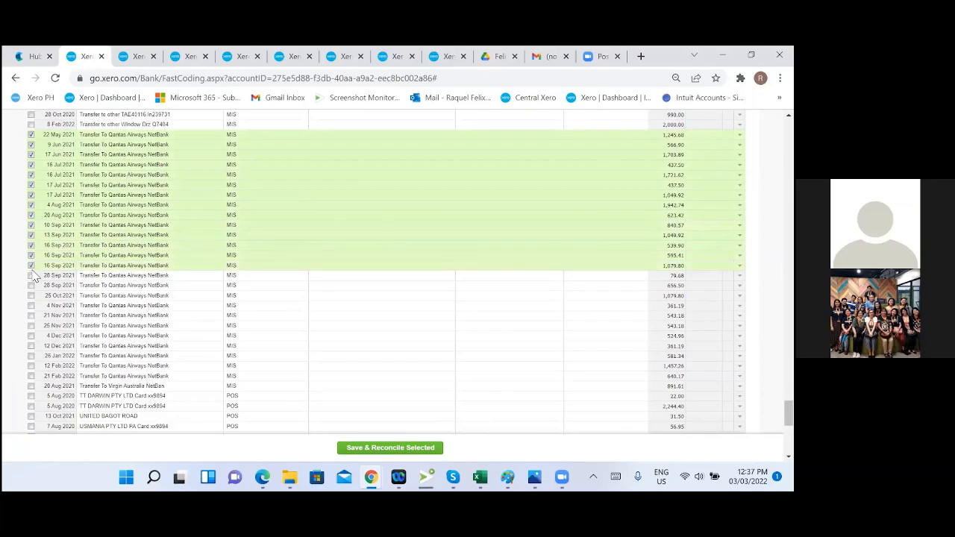
pyautogui.click(30, 275)
pyautogui.click(30, 285)
pyautogui.click(31, 305)
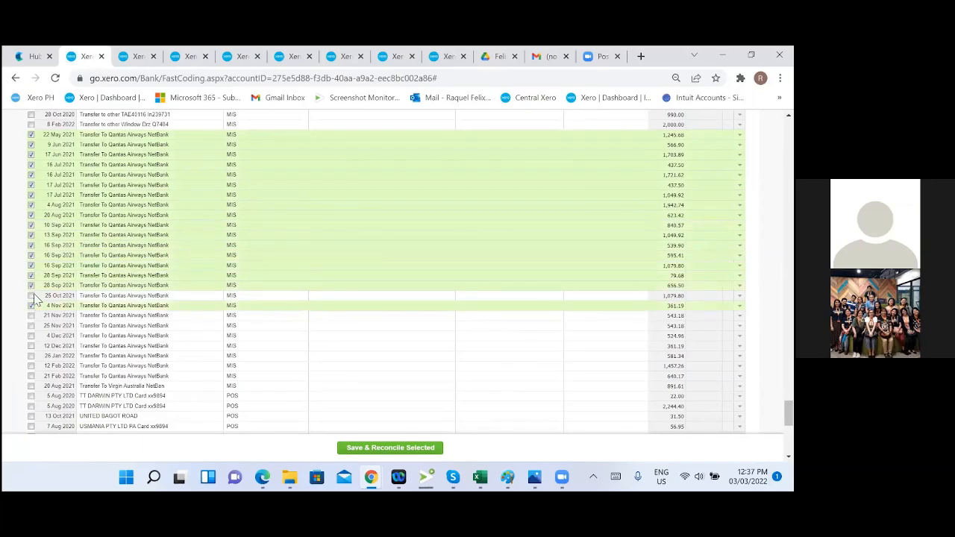
pyautogui.click(30, 296)
pyautogui.click(30, 315)
pyautogui.click(31, 326)
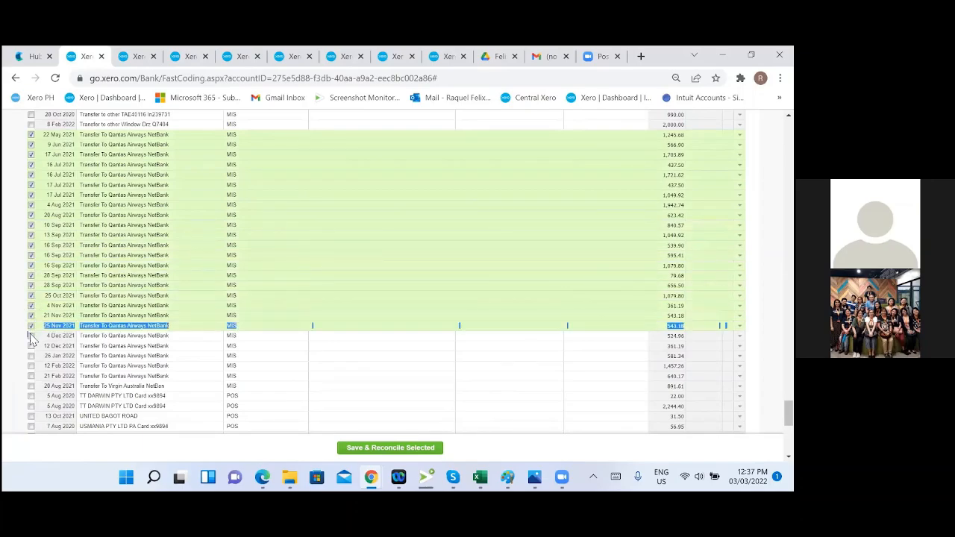
pyautogui.click(31, 336)
pyautogui.click(30, 346)
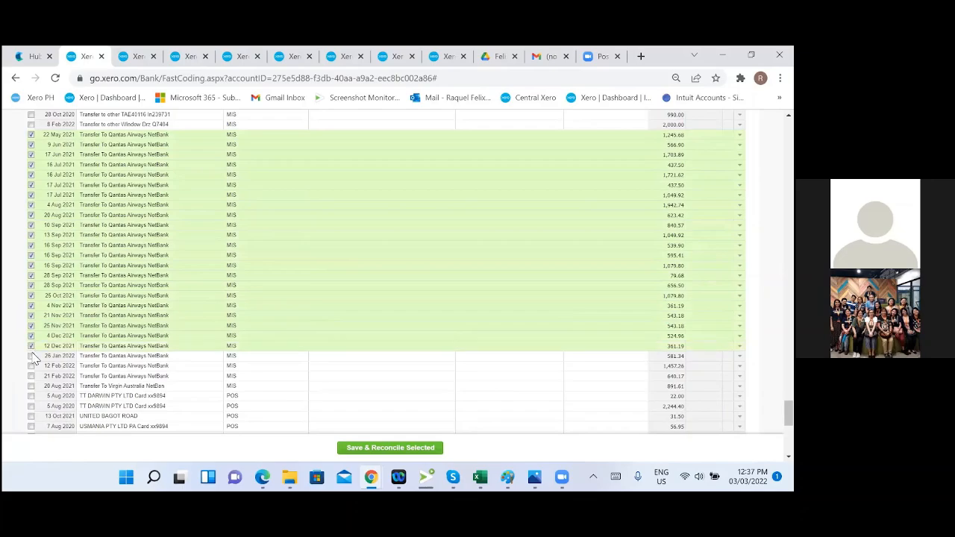
pyautogui.click(31, 356)
pyautogui.click(31, 356)
pyautogui.click(31, 366)
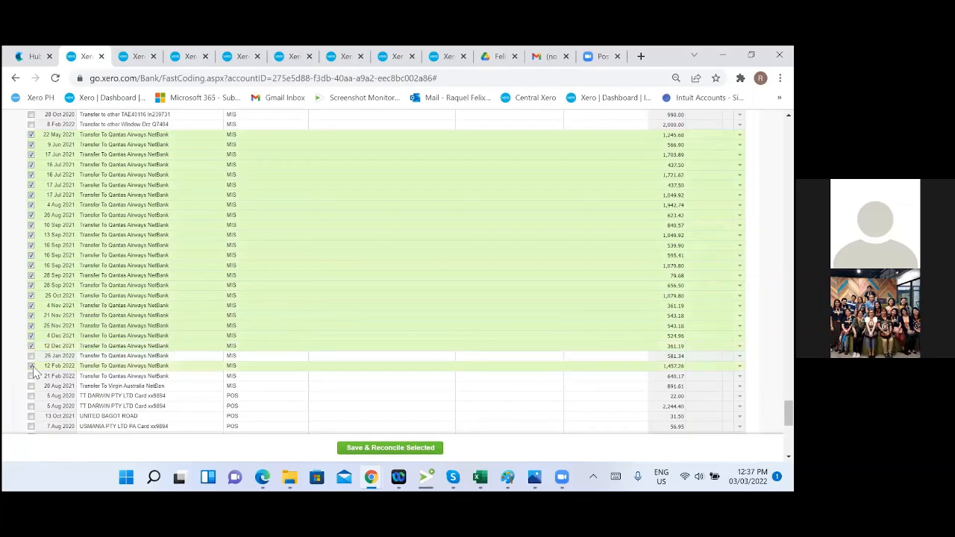
pyautogui.click(31, 356)
pyautogui.click(30, 376)
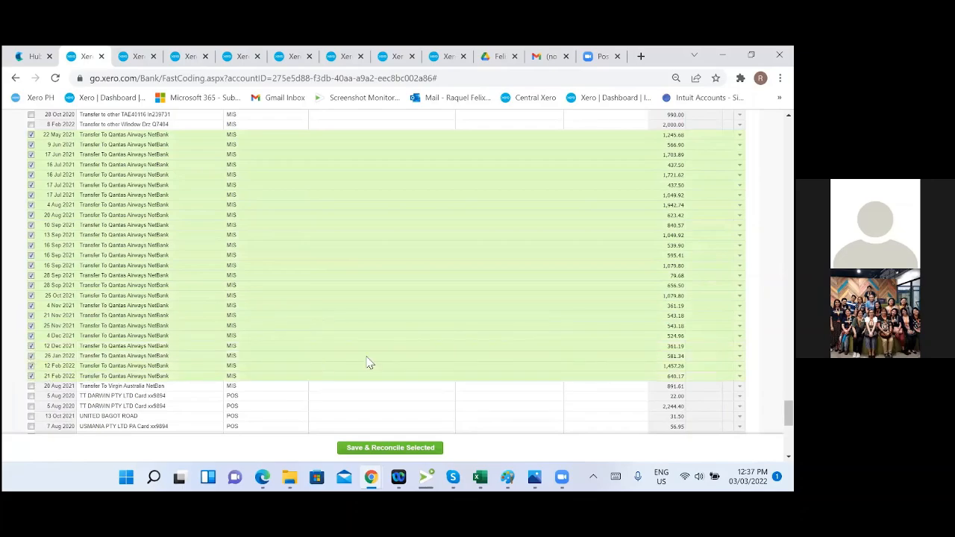
# Step: Code the selected Qantas lines to account 493 - Travel - National with GST on Expenses
pyautogui.scroll(3, 412, 264)
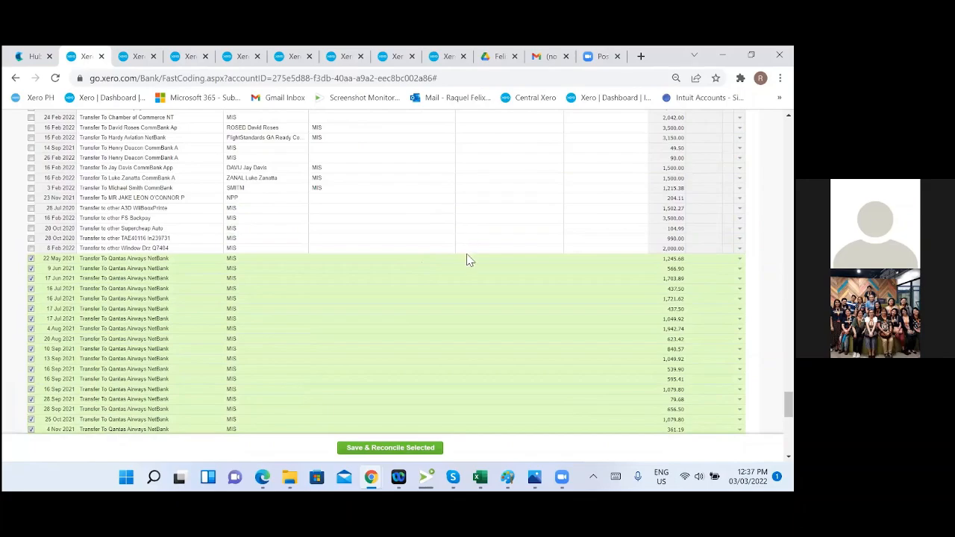
pyautogui.click(471, 258)
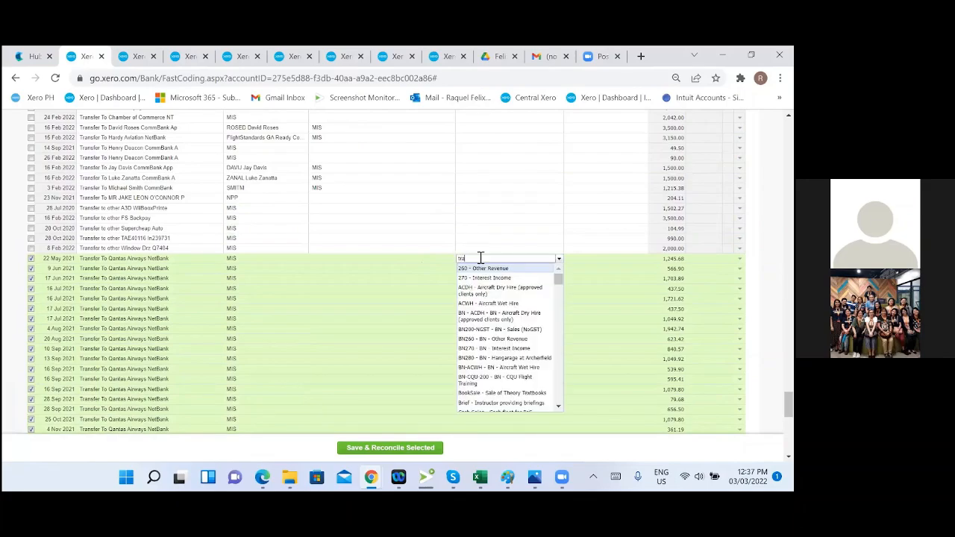
pyautogui.write('travel')
pyautogui.click(485, 268)
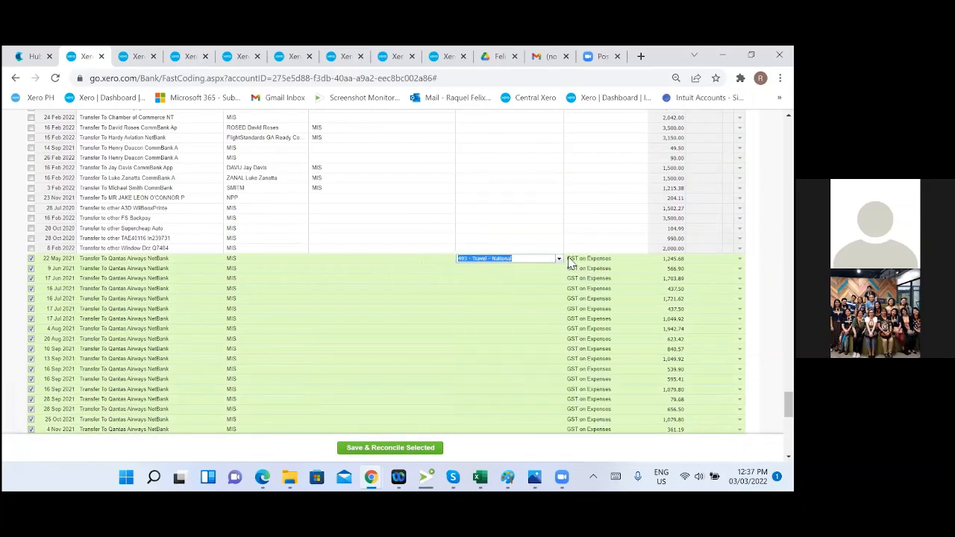
pyautogui.click(605, 206)
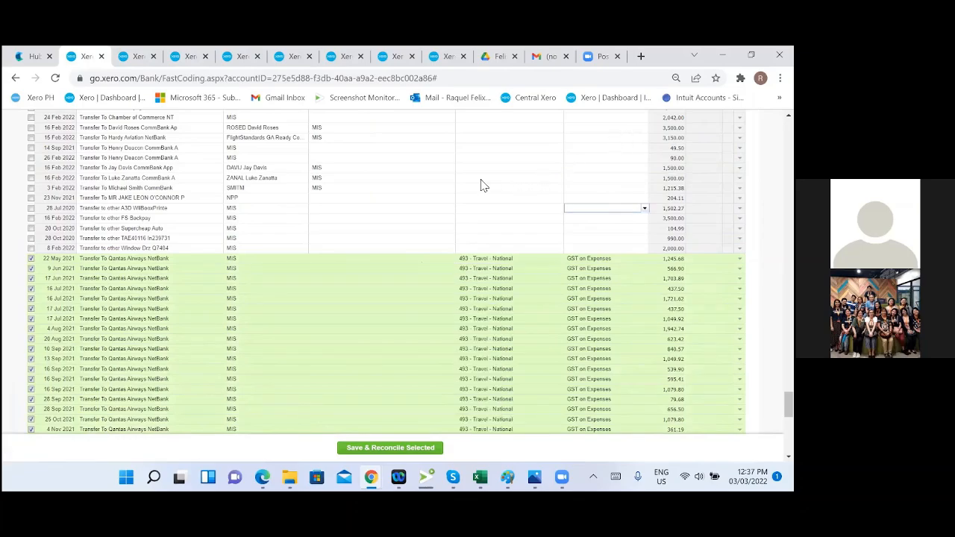
# Step: Save and reconcile the selected Qantas lines and dismiss the completion dialog
pyautogui.scroll(-3, 482, 186)
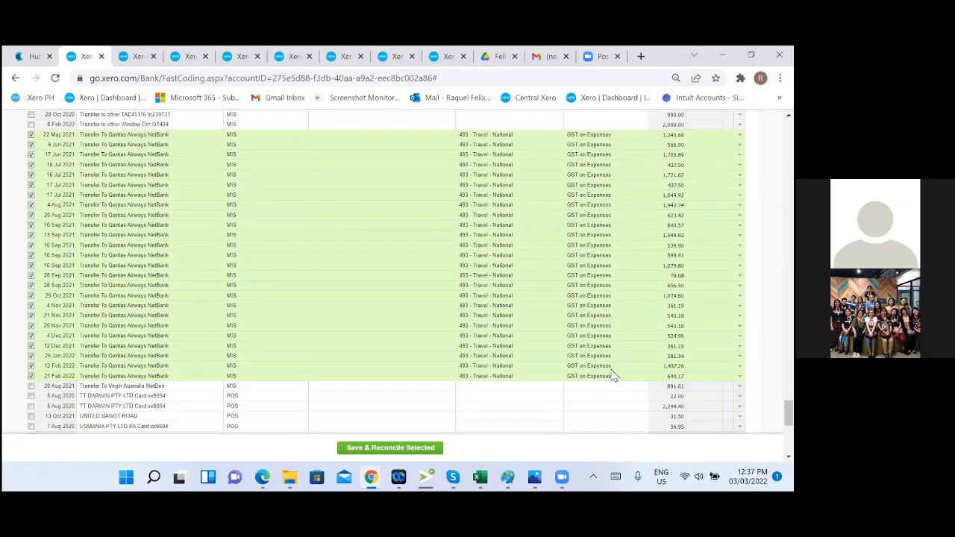
pyautogui.click(389, 449)
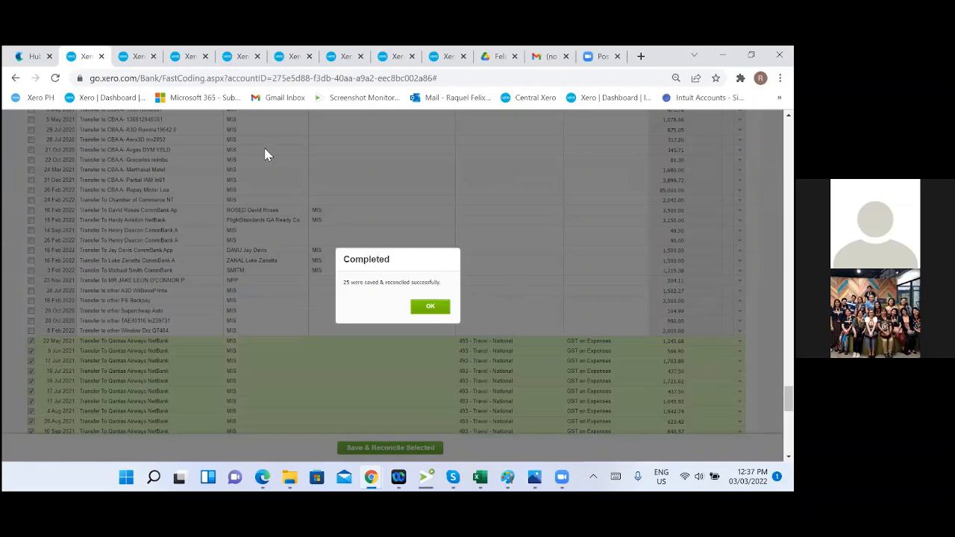
pyautogui.click(432, 309)
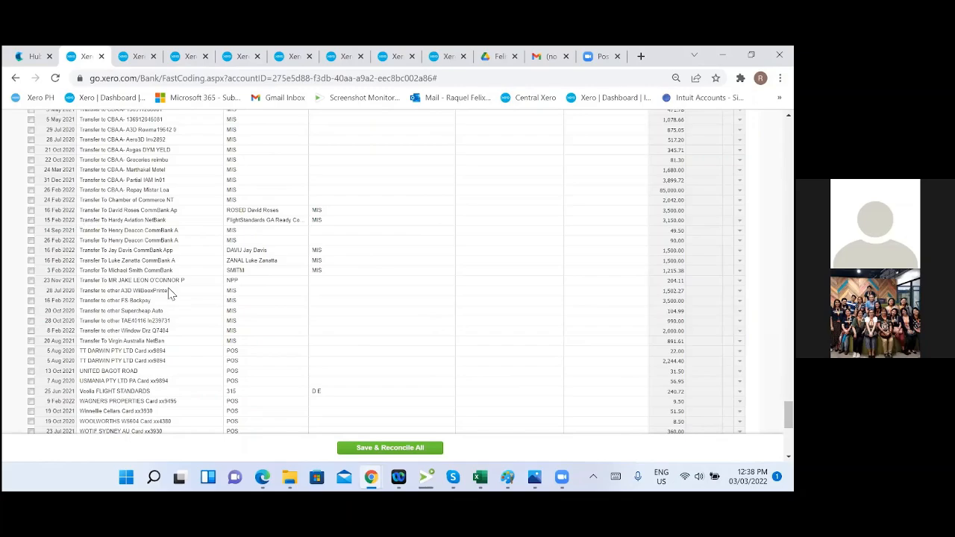
# Step: Look over the remaining cash coding lines, reload the bank statements page, and return to the cash coding list
pyautogui.scroll(2, 168, 311)
pyautogui.scroll(-4, 168, 311)
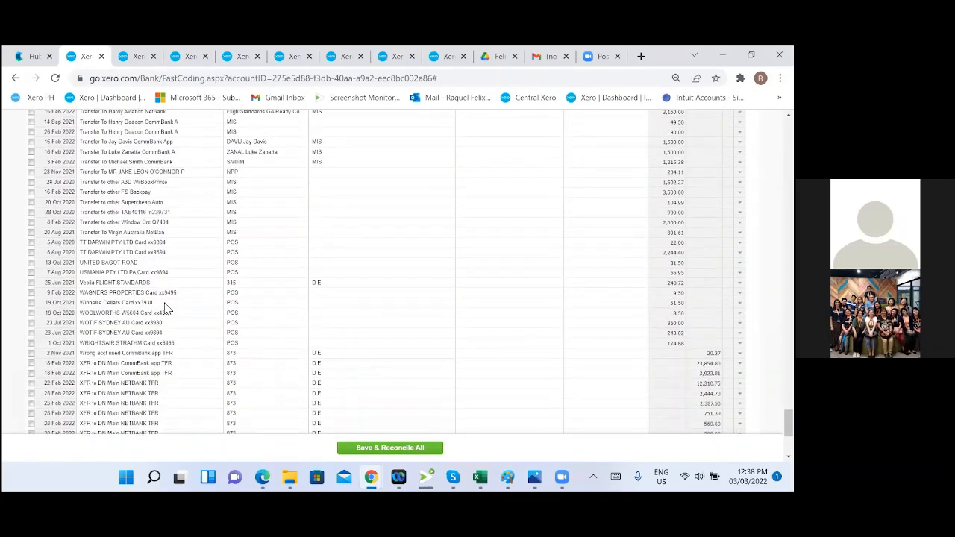
pyautogui.scroll(6, 168, 310)
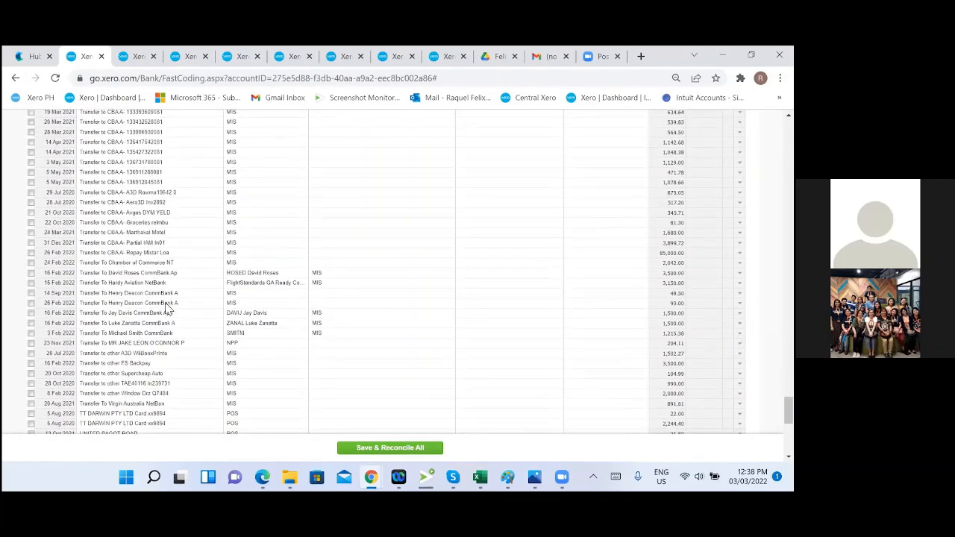
pyautogui.click(133, 57)
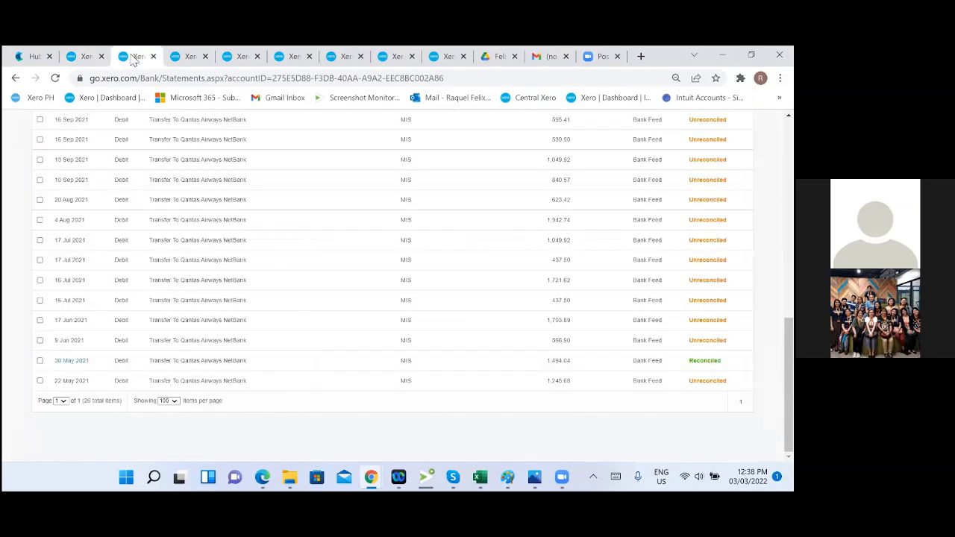
pyautogui.scroll(10, 365, 292)
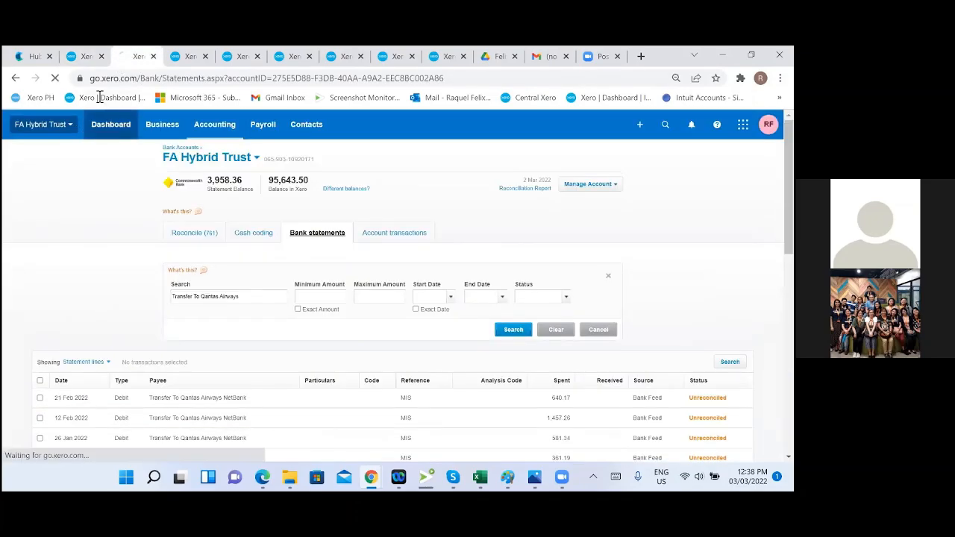
pyautogui.click(85, 59)
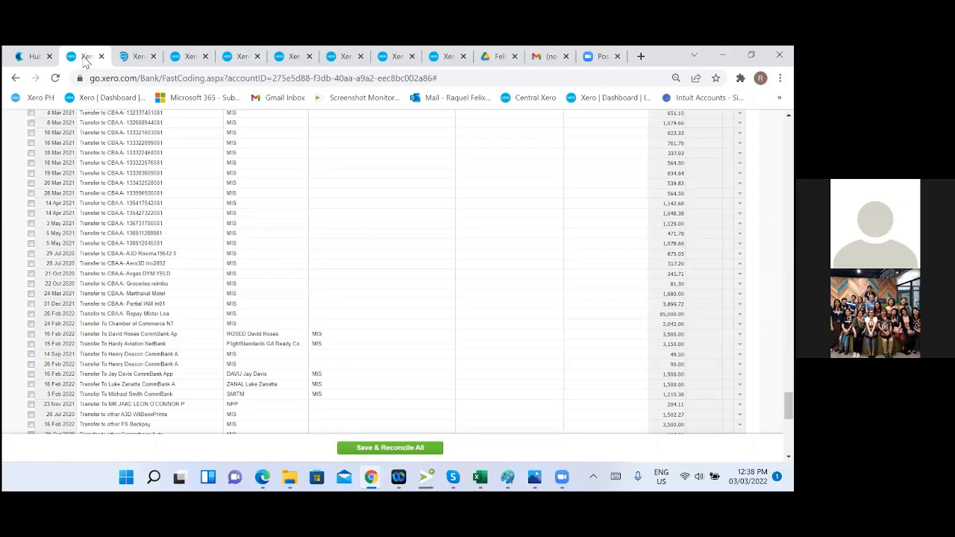
# Step: Copy the "Transfer to CBA A" description text from the first 22 Oct 2020 transfer line in the cash coding list
pyautogui.scroll(3, 170, 255)
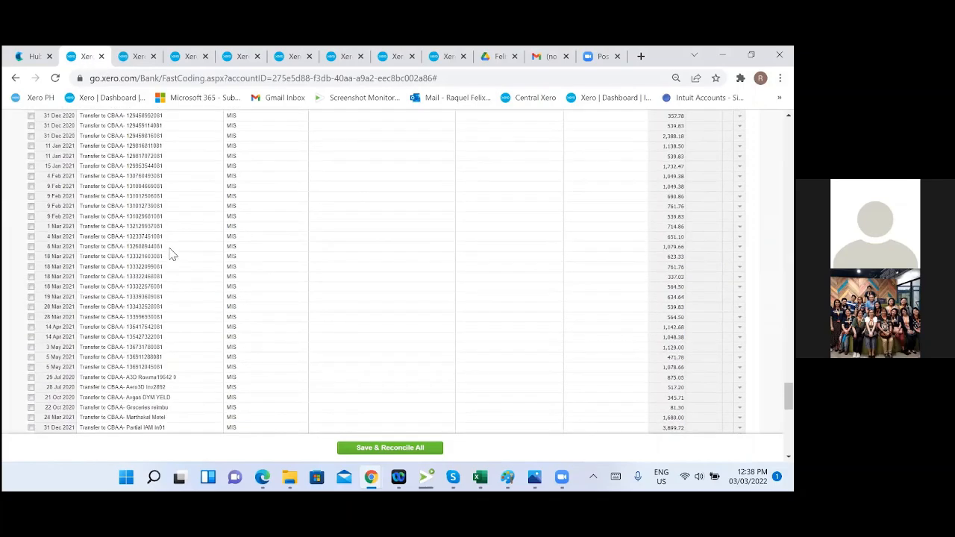
pyautogui.scroll(2, 170, 256)
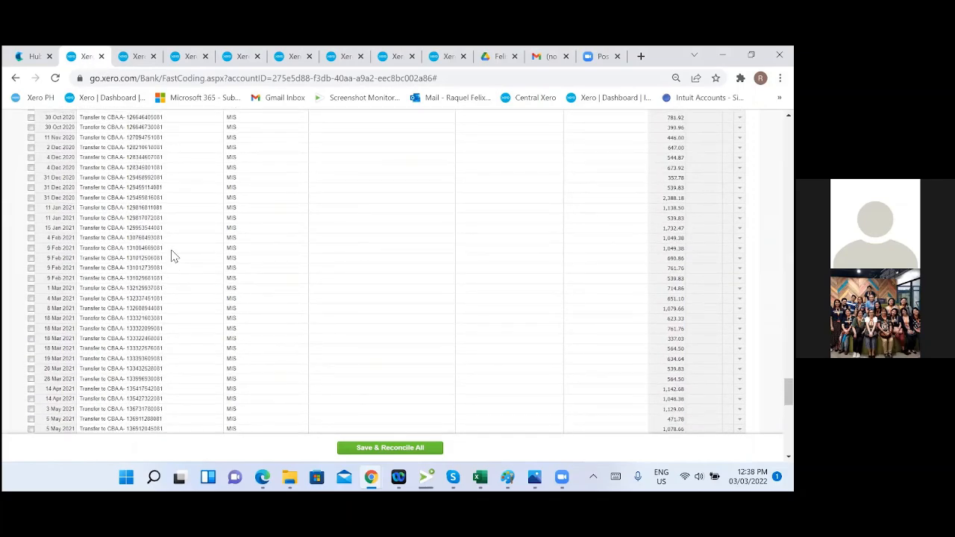
pyautogui.scroll(3, 171, 256)
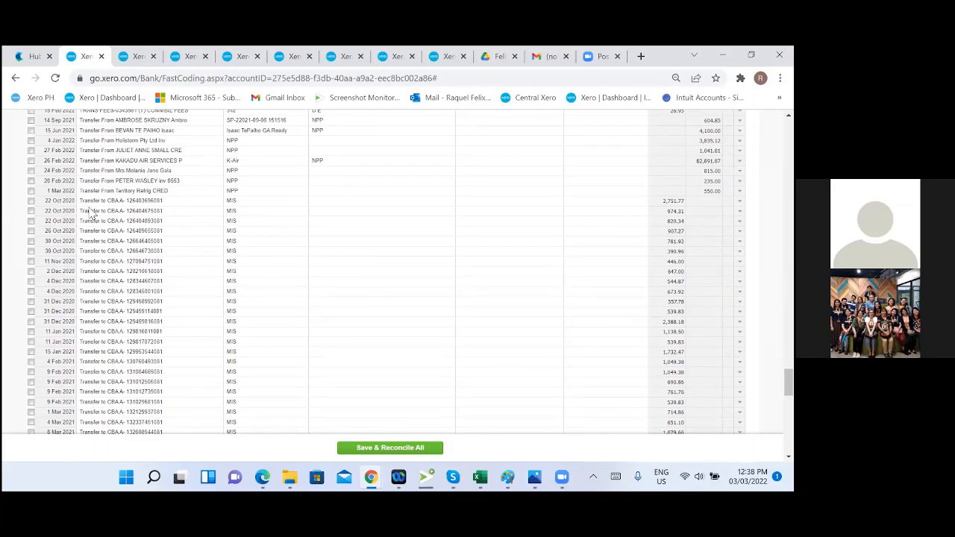
pyautogui.click(93, 203)
pyautogui.click(113, 202)
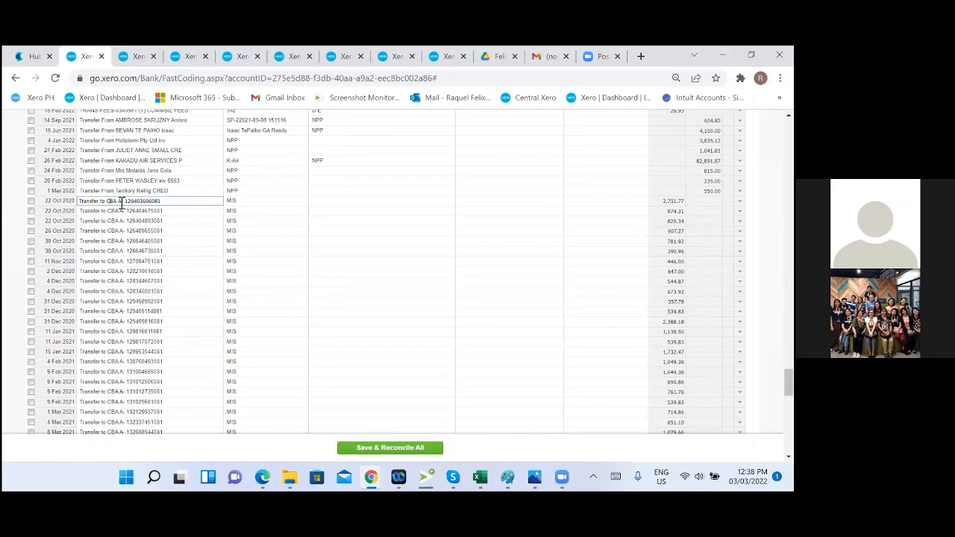
pyautogui.moveTo(122, 204); pyautogui.dragTo(74, 203)
pyautogui.hotkey('ctrl', 'c')
# Step: Search the FA Hybrid Trust bank statements for "Transfer to CBA A" in the separate dashboard tab
pyautogui.click(128, 64)
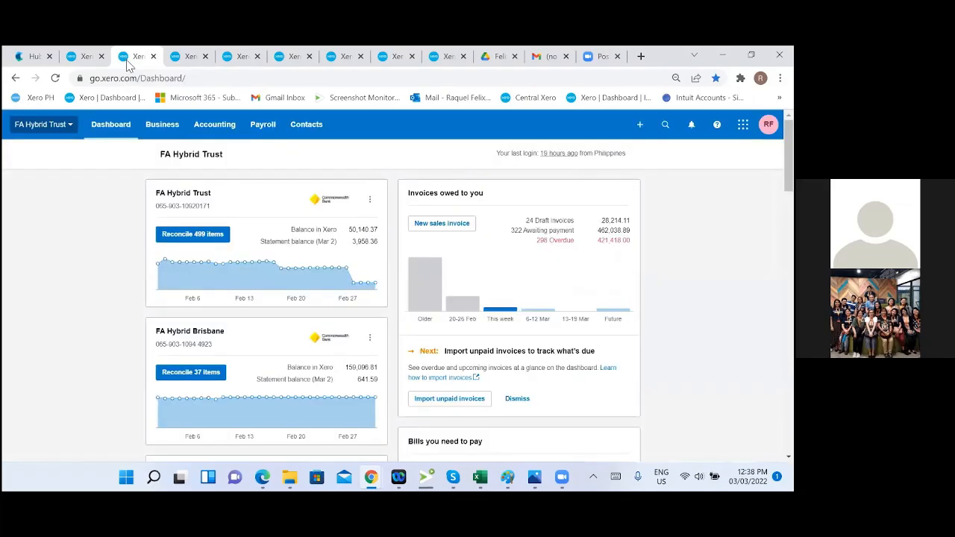
pyautogui.click(192, 196)
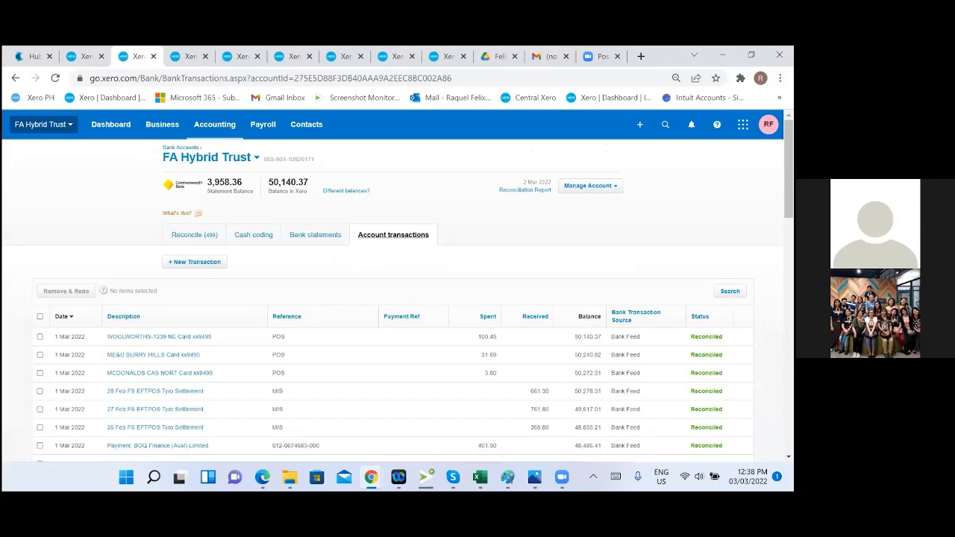
pyautogui.click(322, 235)
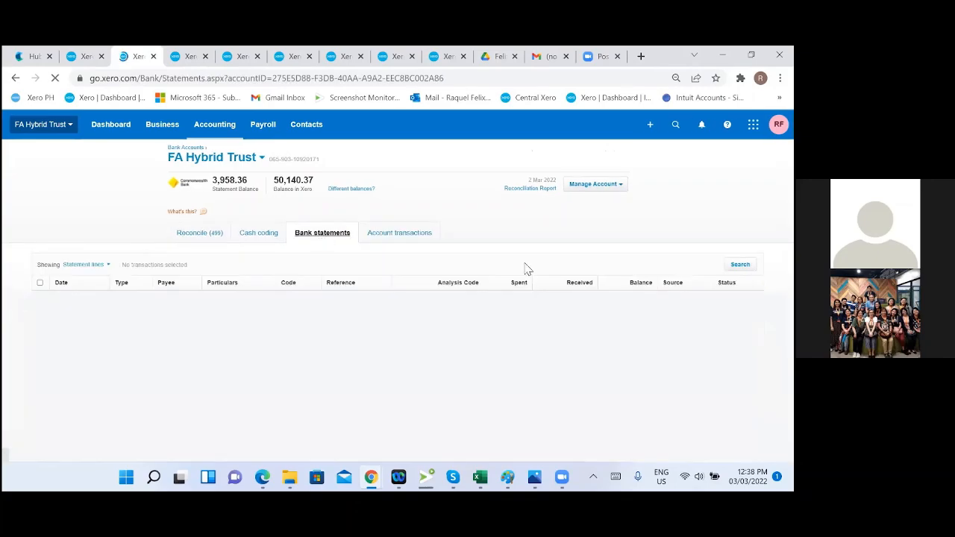
pyautogui.click(730, 265)
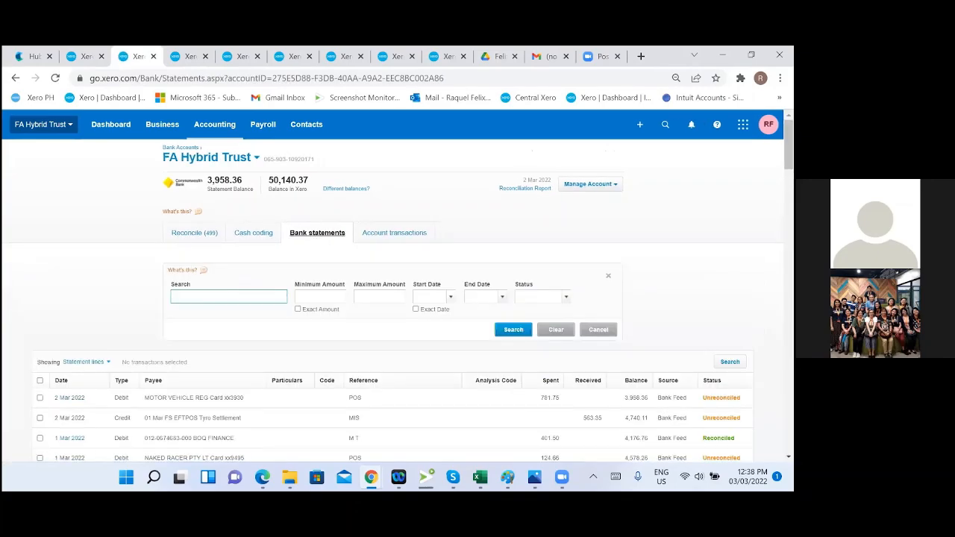
pyautogui.hotkey('ctrl', 'v')
pyautogui.press('Return')
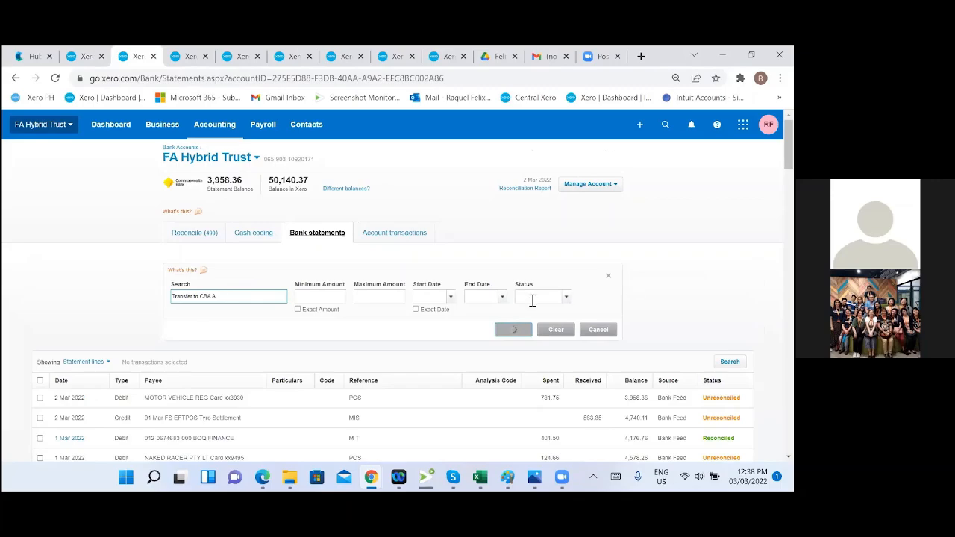
# Step: Examine the "Transfer to CBA A" statement lines back to October 2020 for reconciled transfers comparable to the outstanding numbered ones
pyautogui.scroll(-4, 303, 349)
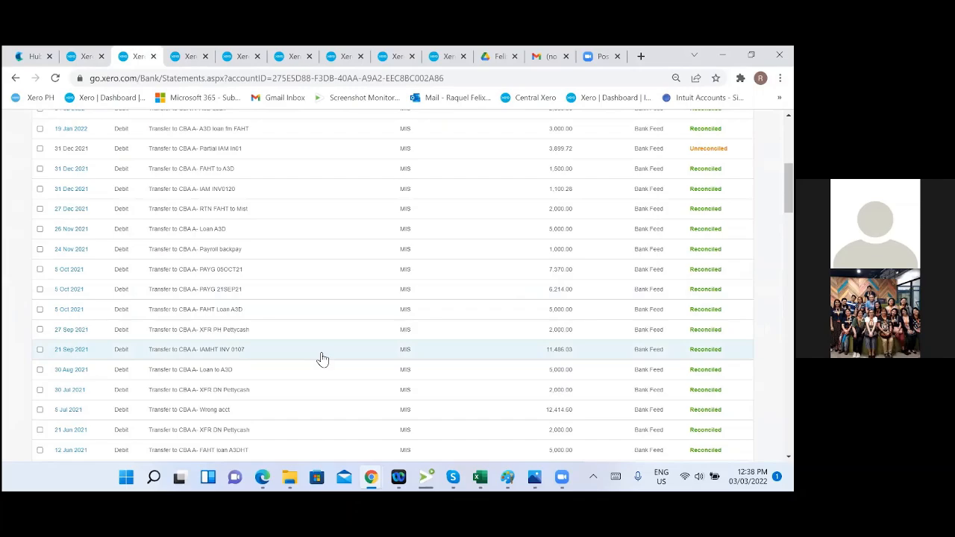
pyautogui.click(84, 56)
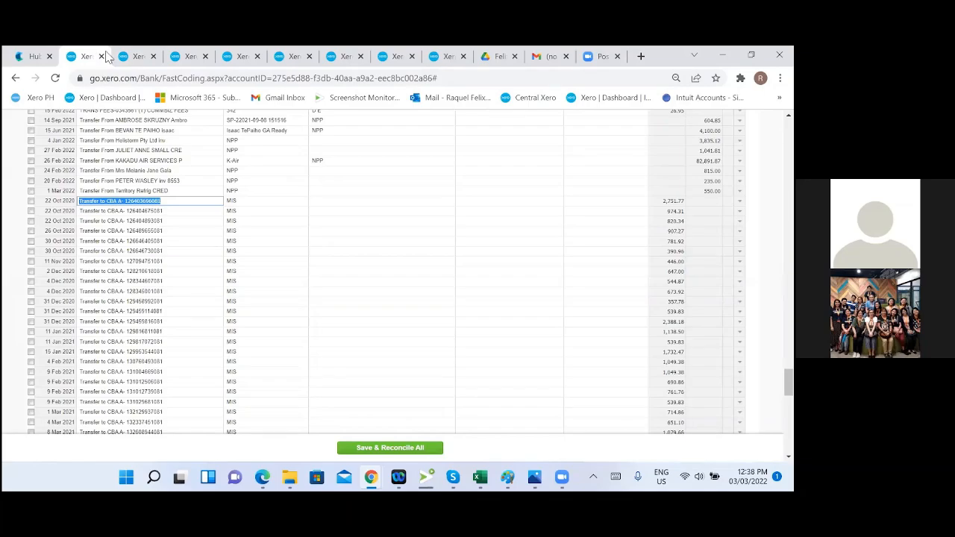
pyautogui.click(129, 56)
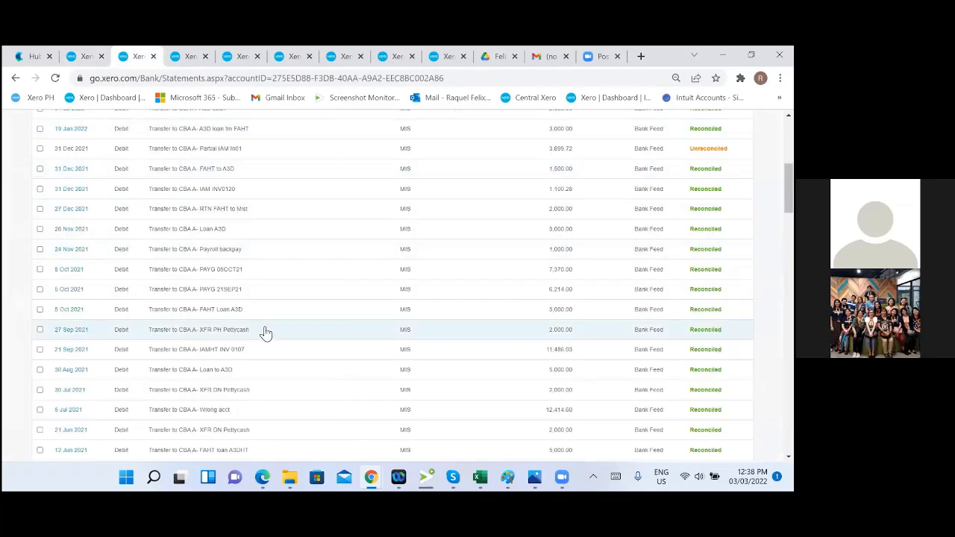
pyautogui.scroll(-5, 267, 333)
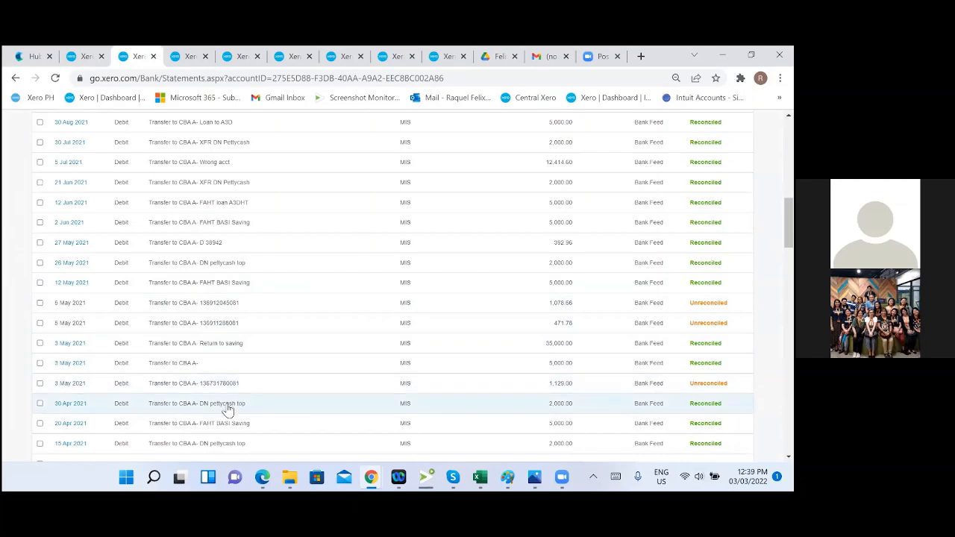
pyautogui.scroll(-2, 236, 423)
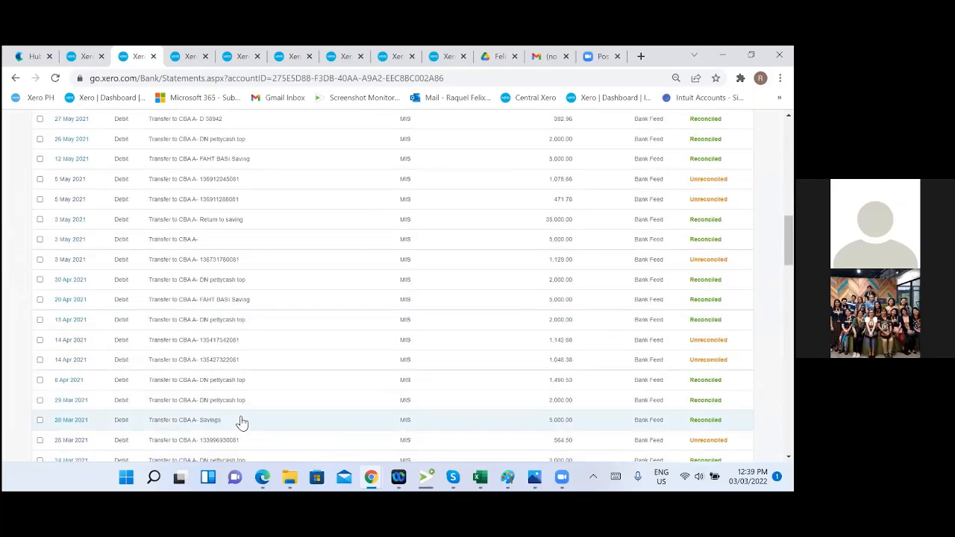
pyautogui.scroll(-1, 242, 422)
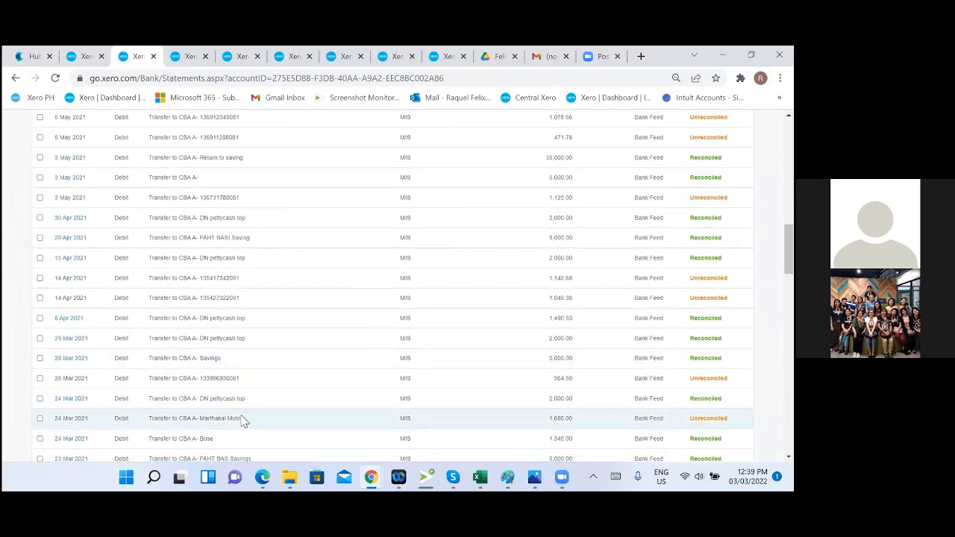
pyautogui.scroll(-2, 234, 406)
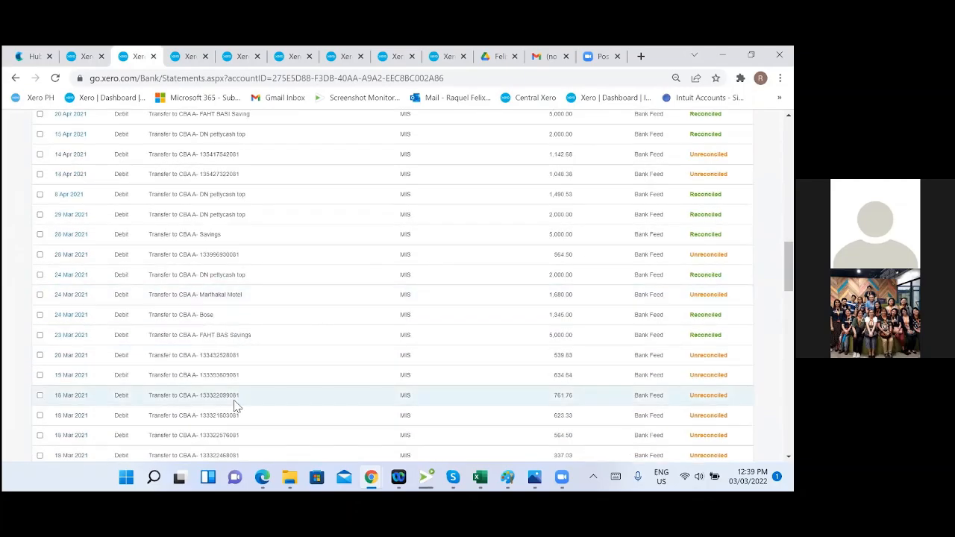
pyautogui.scroll(-3, 235, 405)
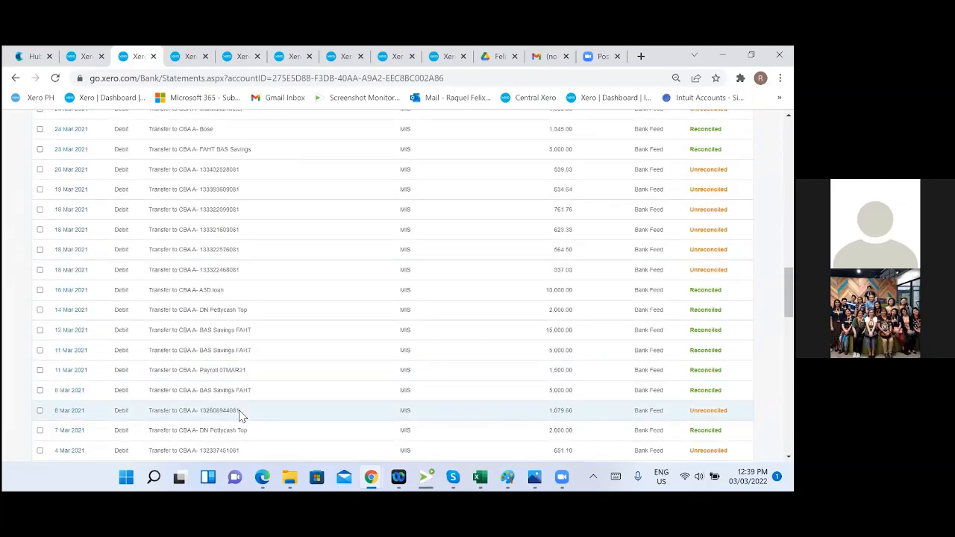
pyautogui.scroll(-2, 240, 415)
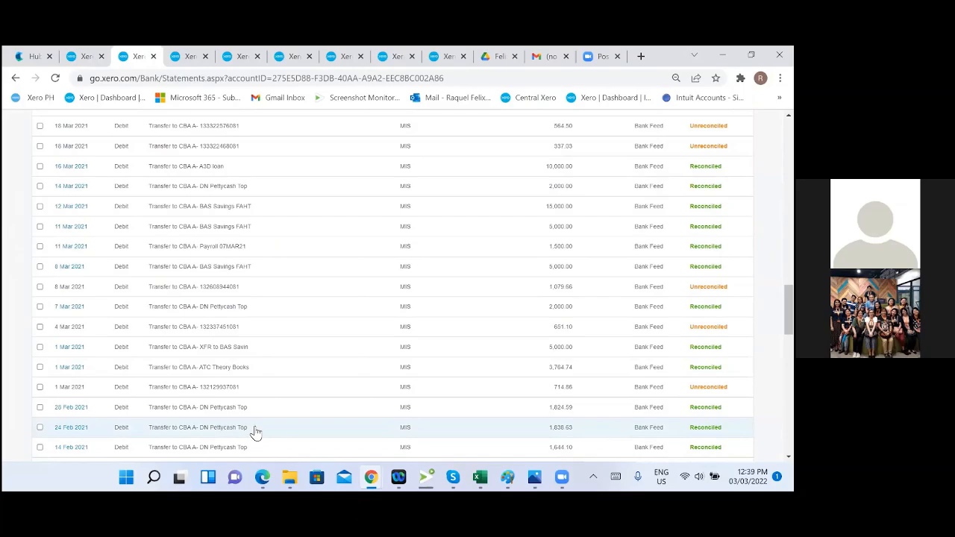
pyautogui.scroll(-3, 255, 432)
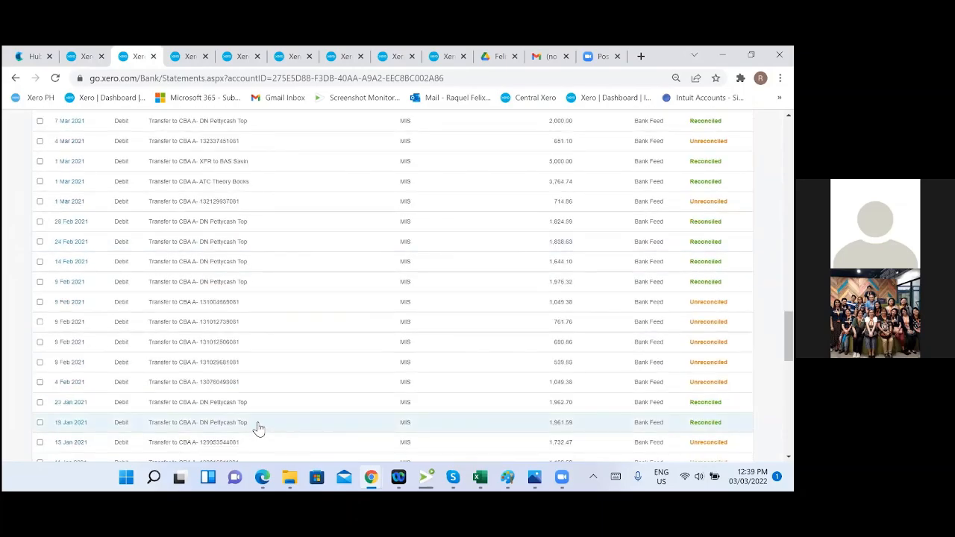
pyautogui.scroll(-4, 258, 427)
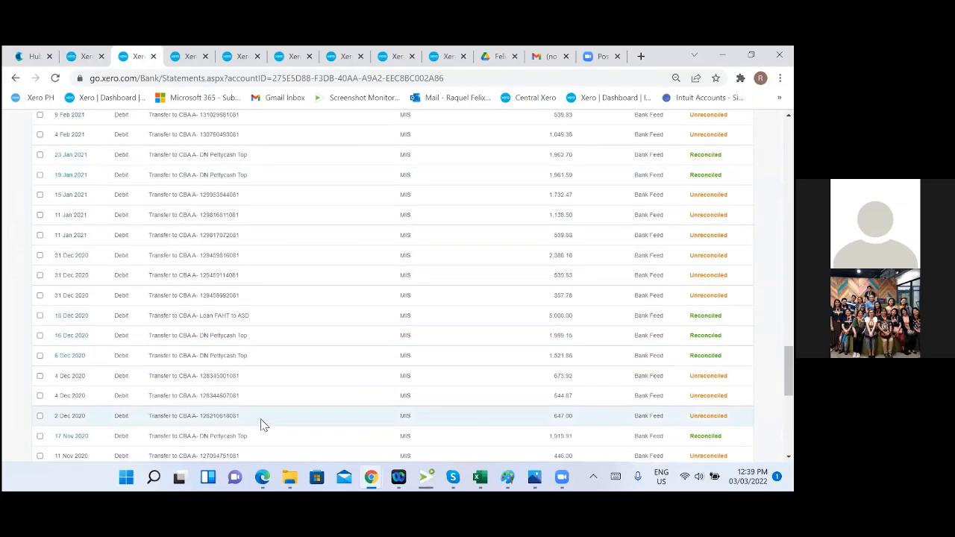
pyautogui.scroll(-4, 261, 424)
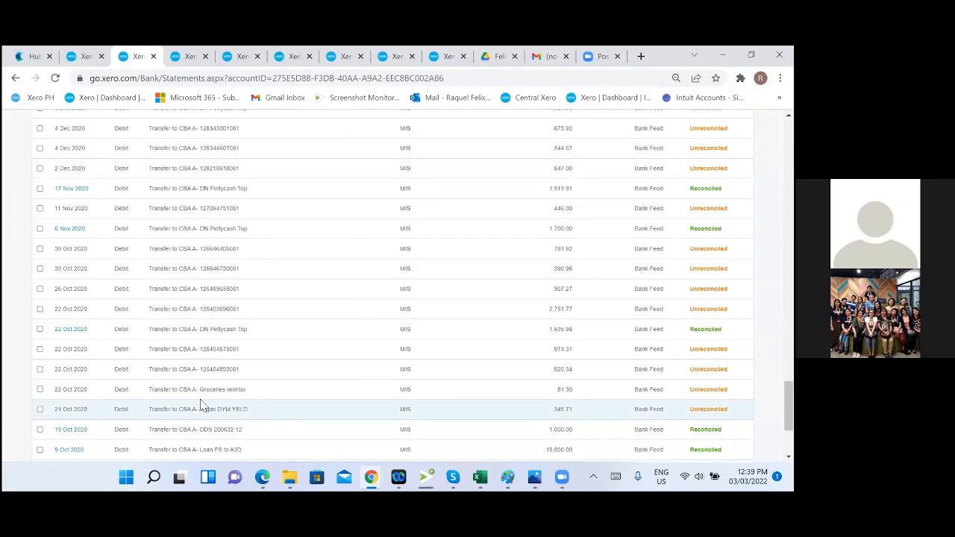
# Step: Open the reconciled 22 Oct 2020 "DN Pettycash Top" transfer in a new tab and view its transaction details
pyautogui.rightClick(79, 329)
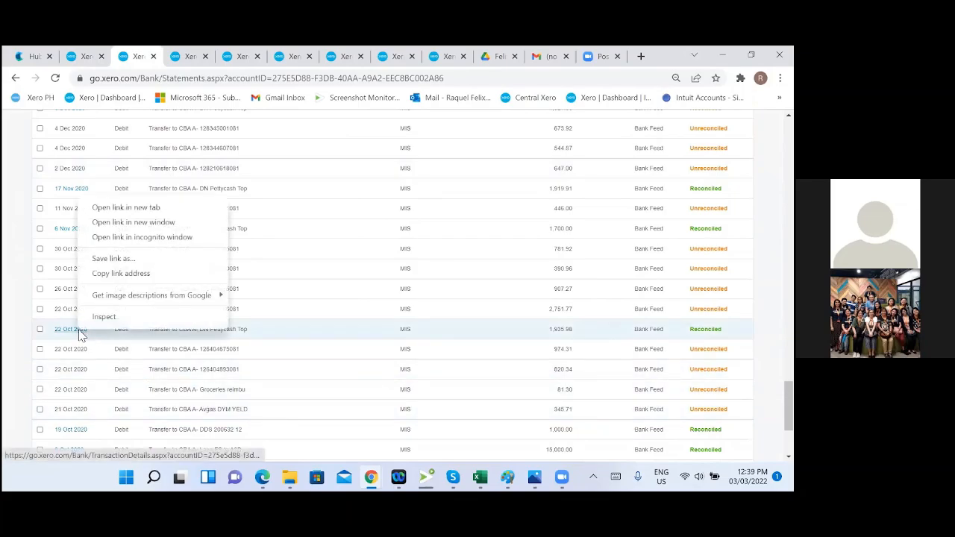
pyautogui.click(105, 208)
pyautogui.scroll(-3, 526, 409)
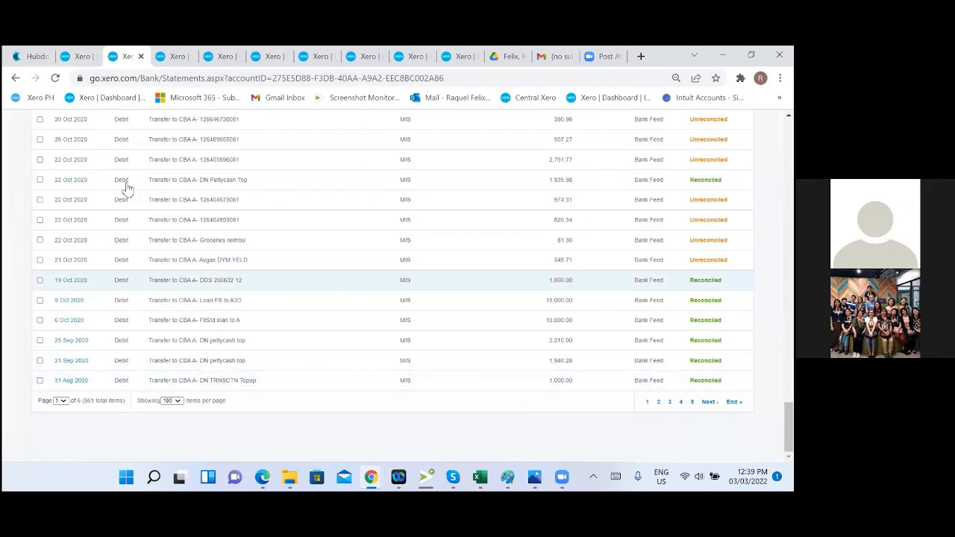
pyautogui.click(173, 56)
pyautogui.click(517, 252)
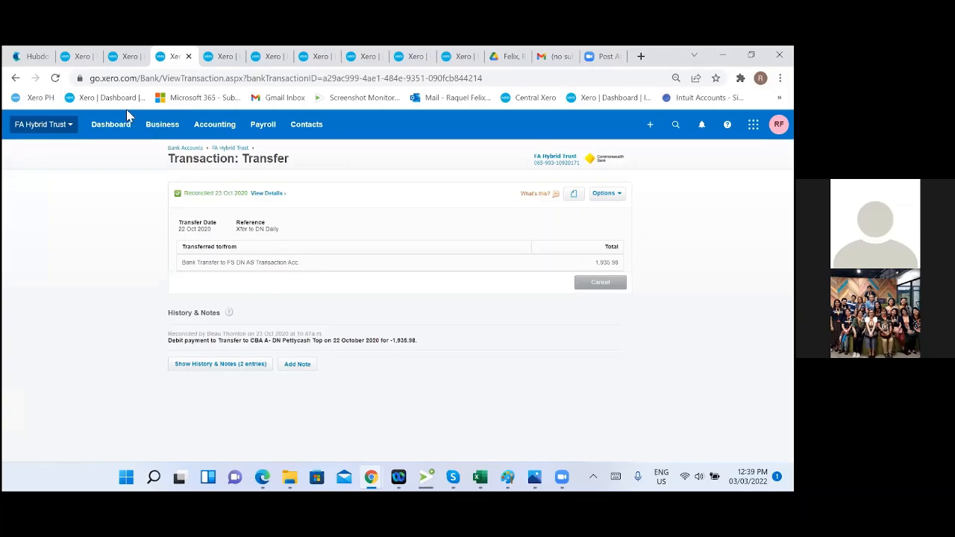
# Step: Return the transaction tab to the dashboard, recheck the cash coding list, and look through the organisation's bank accounts
pyautogui.click(113, 124)
pyautogui.click(89, 58)
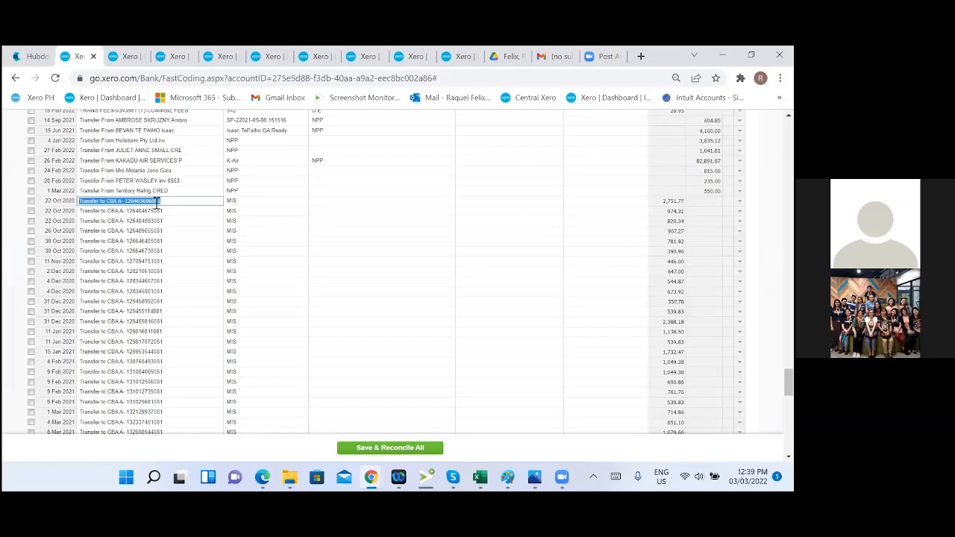
pyautogui.click(125, 57)
pyautogui.click(172, 57)
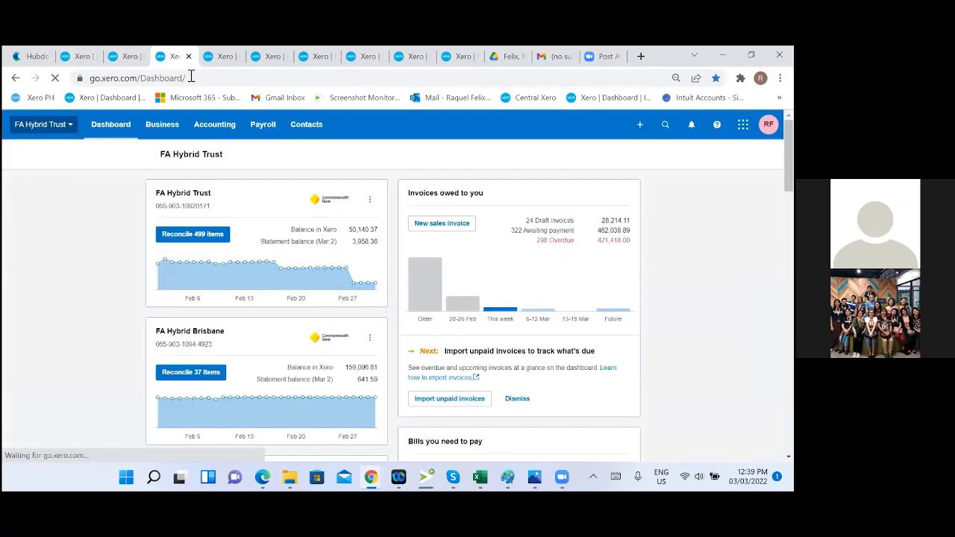
pyautogui.scroll(-5, 286, 336)
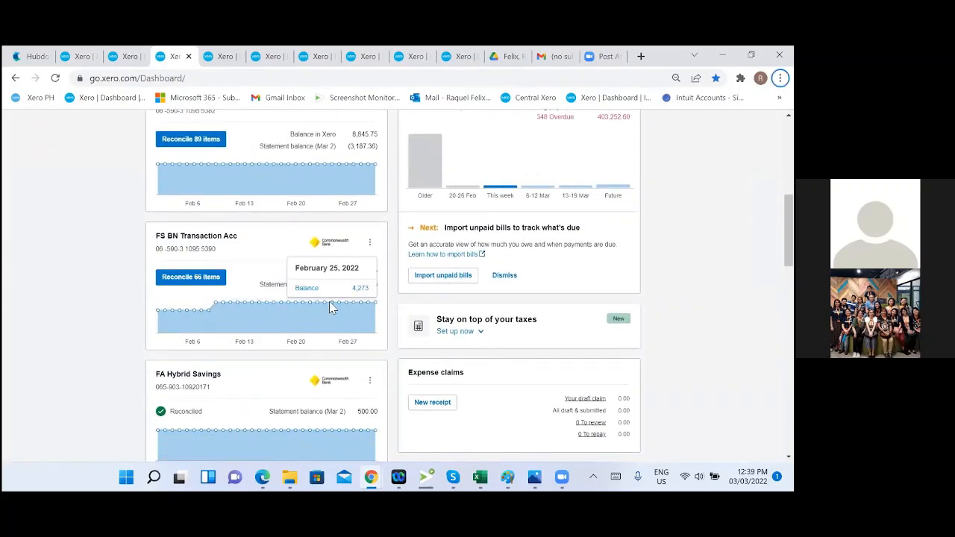
# Step: Open the workbook "Flight Standards CashFlow_02282022" from the FLIGHT STANDARDS folder
pyautogui.click(290, 476)
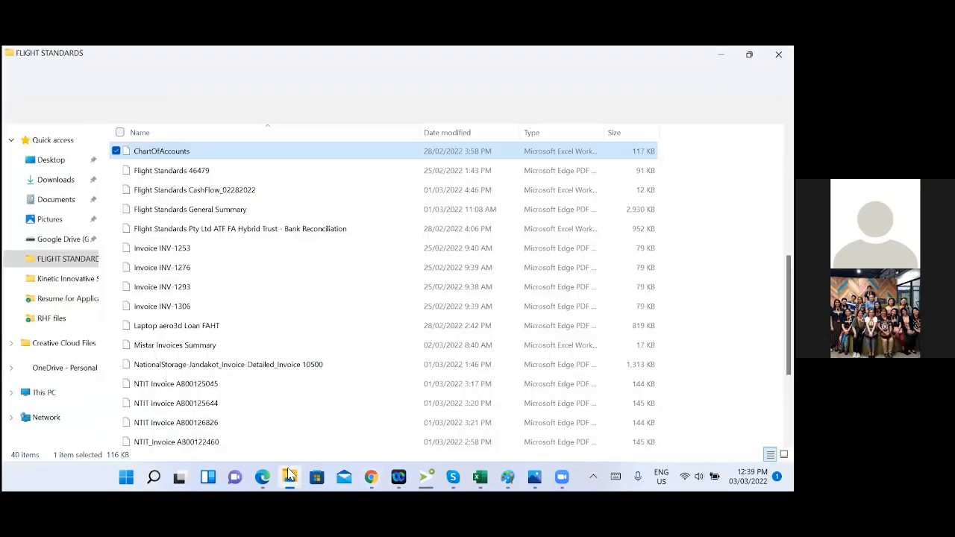
pyautogui.scroll(4, 211, 266)
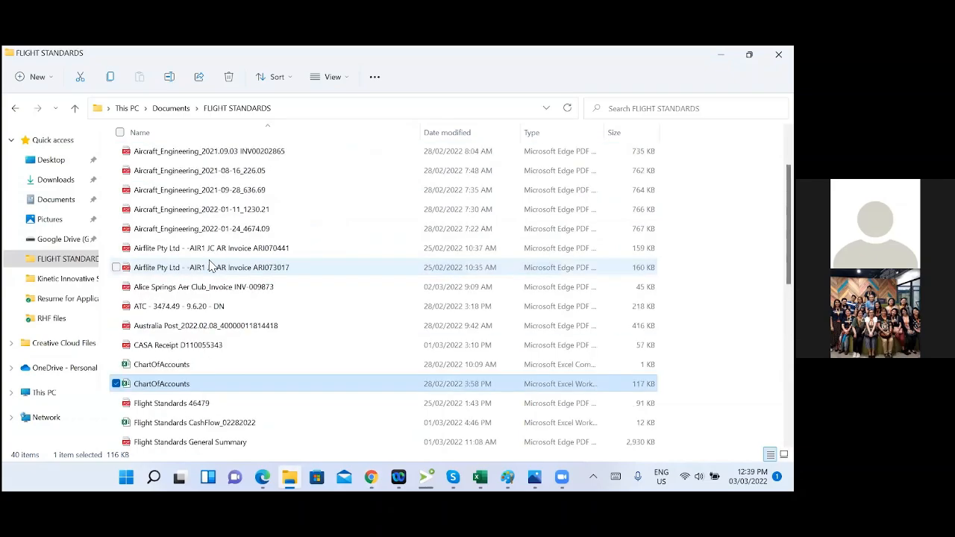
pyautogui.scroll(-4, 258, 347)
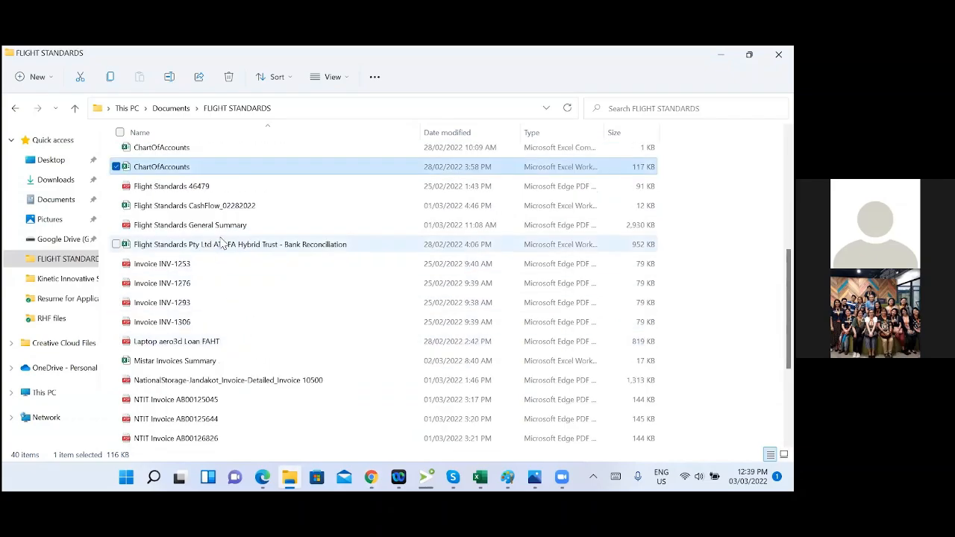
pyautogui.click(216, 208)
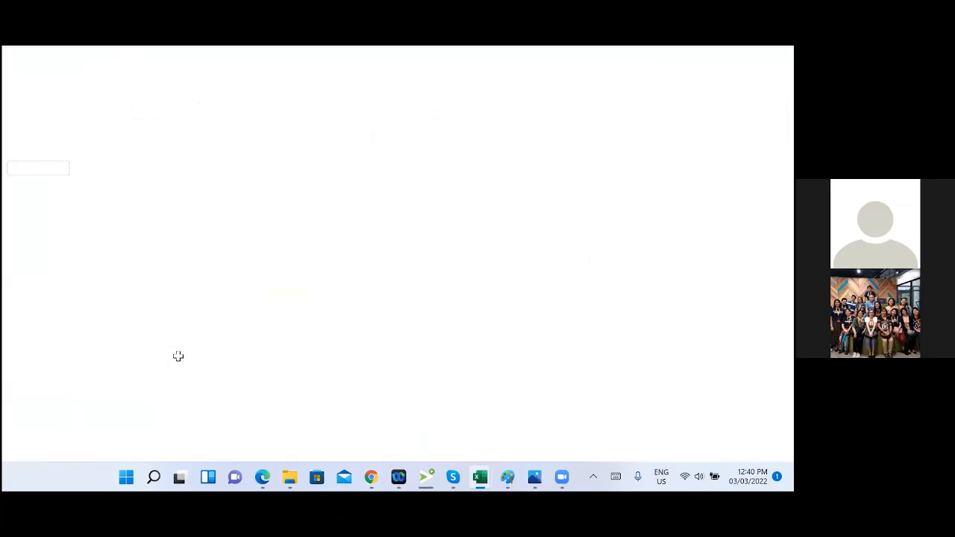
# Step: Check the bank account names and numbers in the CashFlow sheet, including the yellow-highlighted row without an account name
pyautogui.click(203, 249)
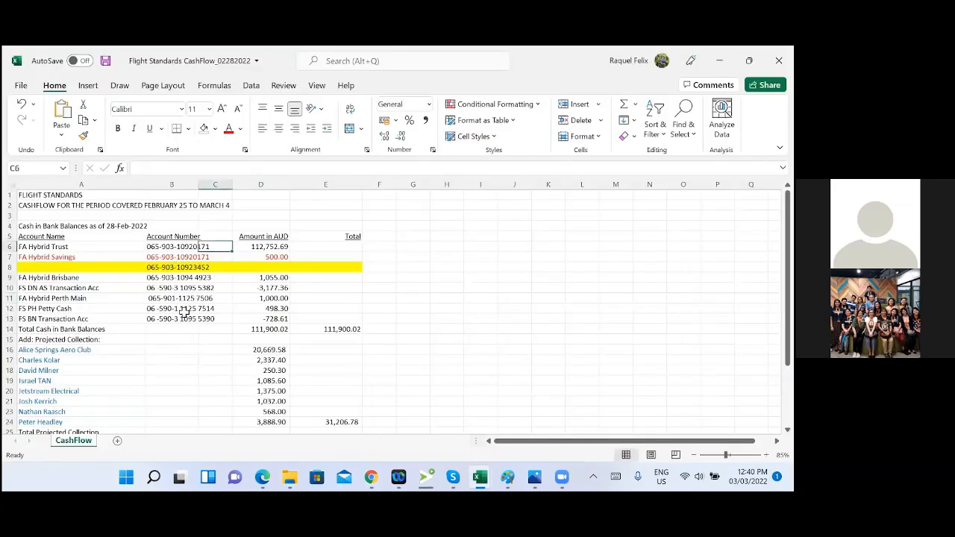
pyautogui.click(159, 290)
pyautogui.press('Down')
pyautogui.press('Down')
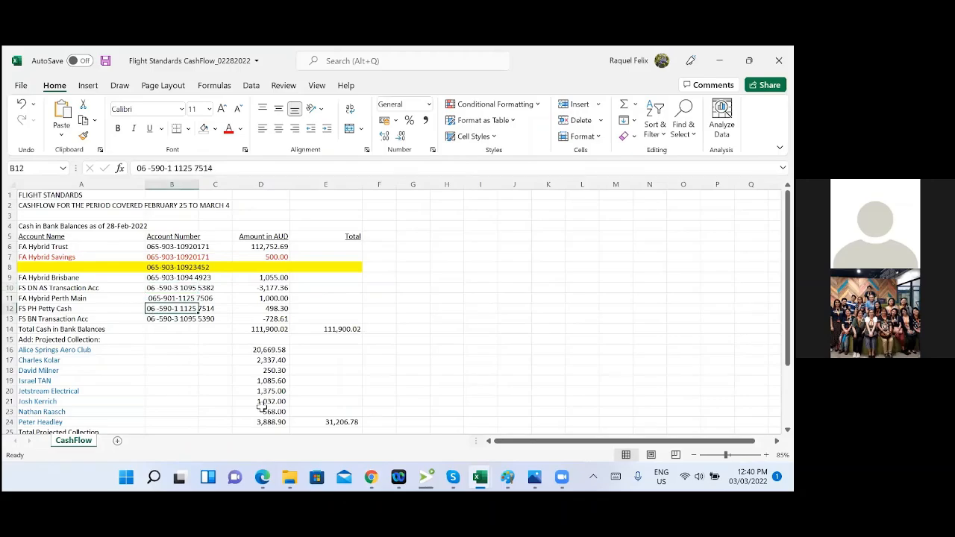
pyautogui.press('Down')
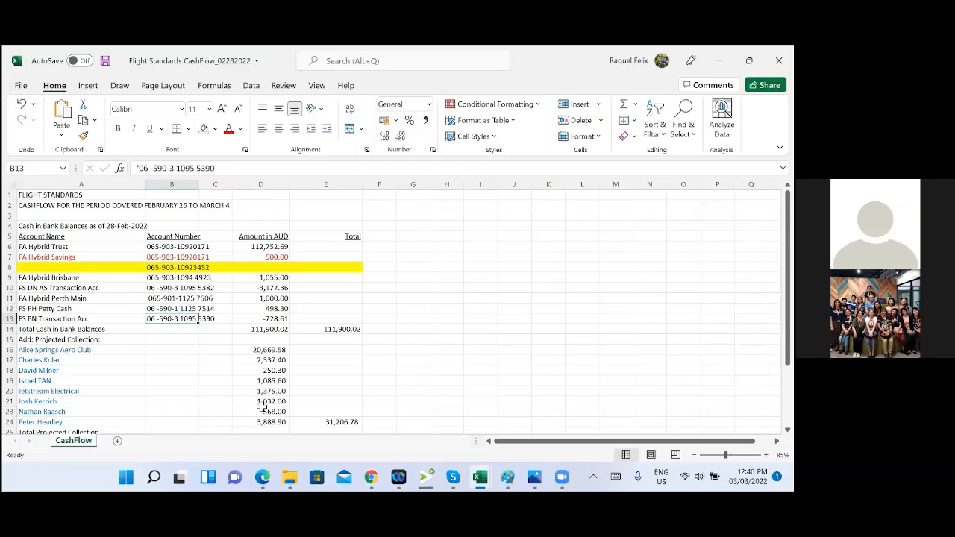
pyautogui.press('Up')
pyautogui.press('Up')
pyautogui.press('Up')
pyautogui.press('Up')
pyautogui.press('Up')
pyautogui.press('Left')
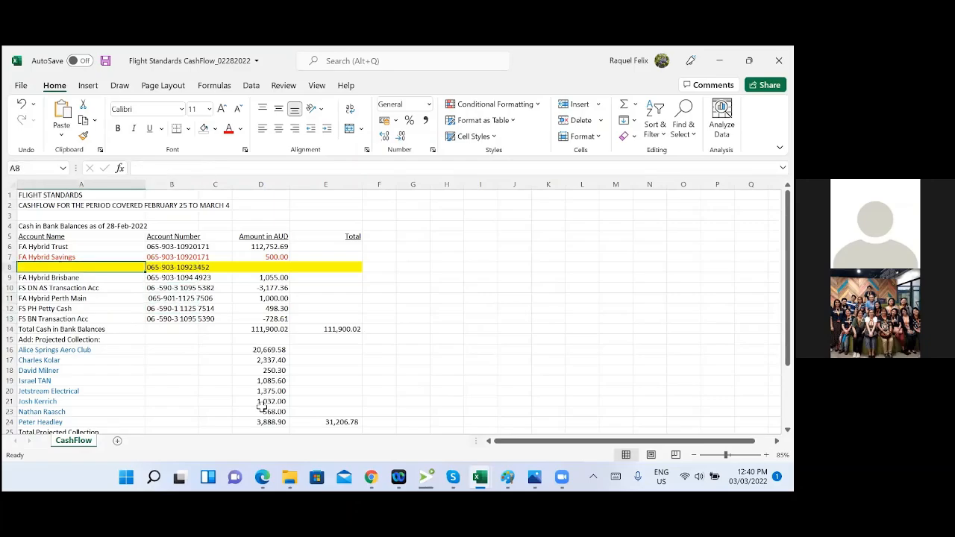
pyautogui.press('Down')
pyautogui.press('Down')
pyautogui.press('Down')
pyautogui.press('Up')
pyautogui.press('Up')
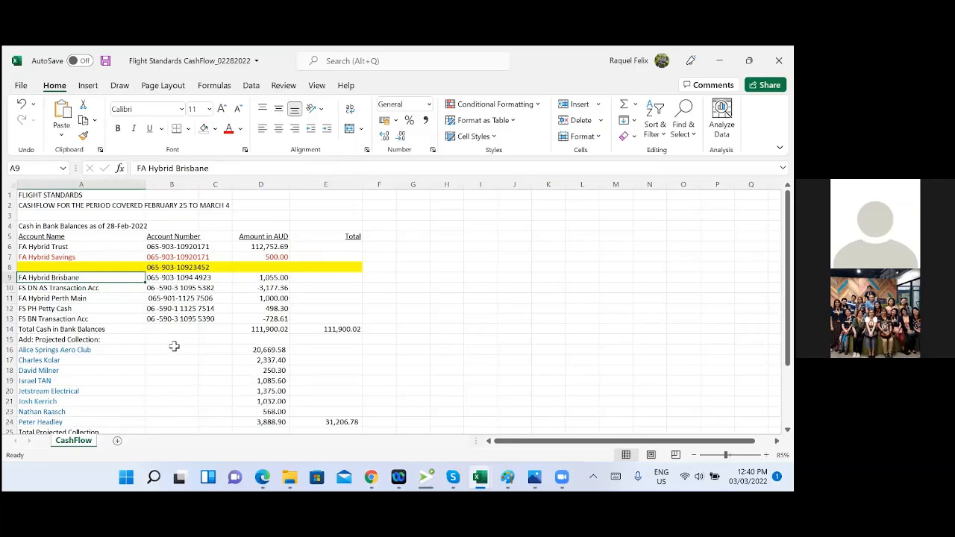
pyautogui.press('alt')
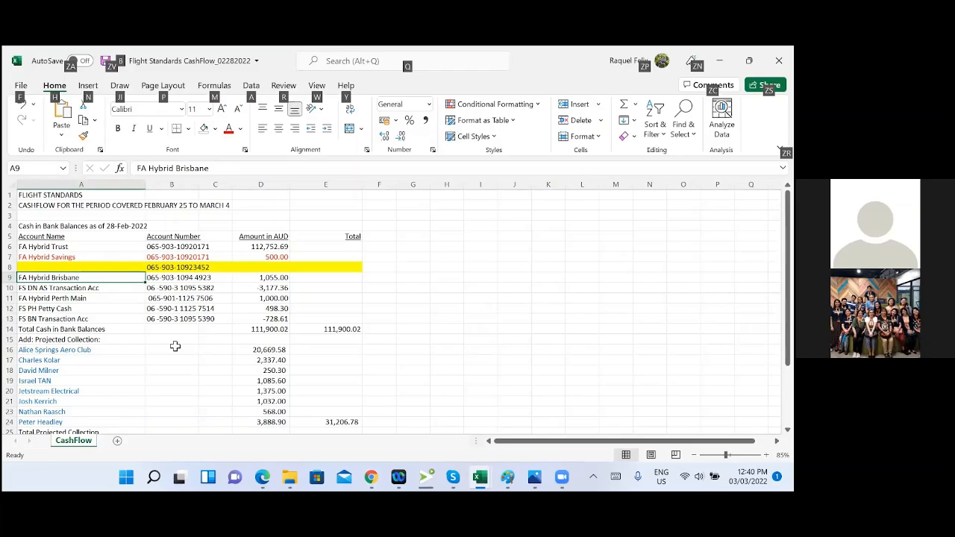
pyautogui.press('Escape')
pyautogui.click(159, 331)
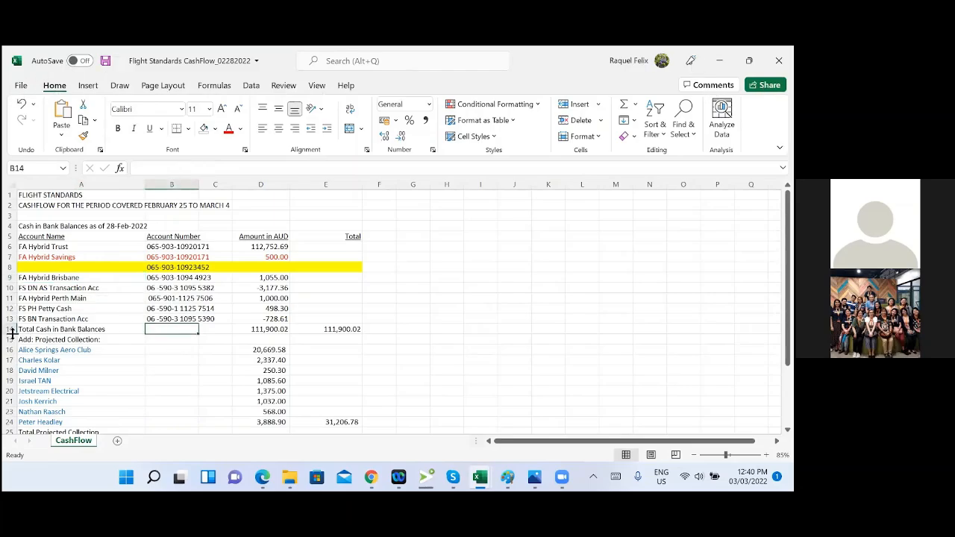
pyautogui.click(75, 208)
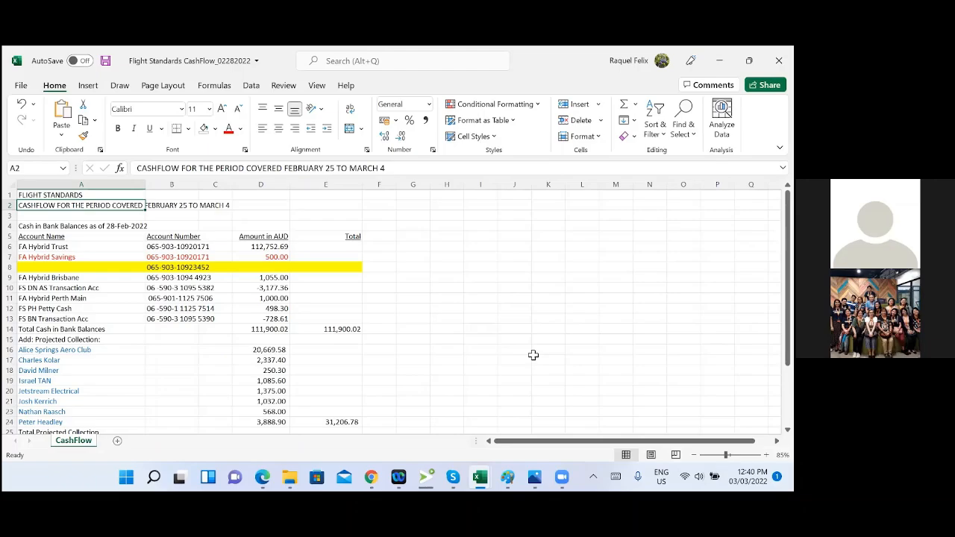
# Step: Switch back to Xero in Chrome and look through the cash coding list from the "Transfer to CBA A" lines to the end
pyautogui.hotkey('alt', 'Tab')
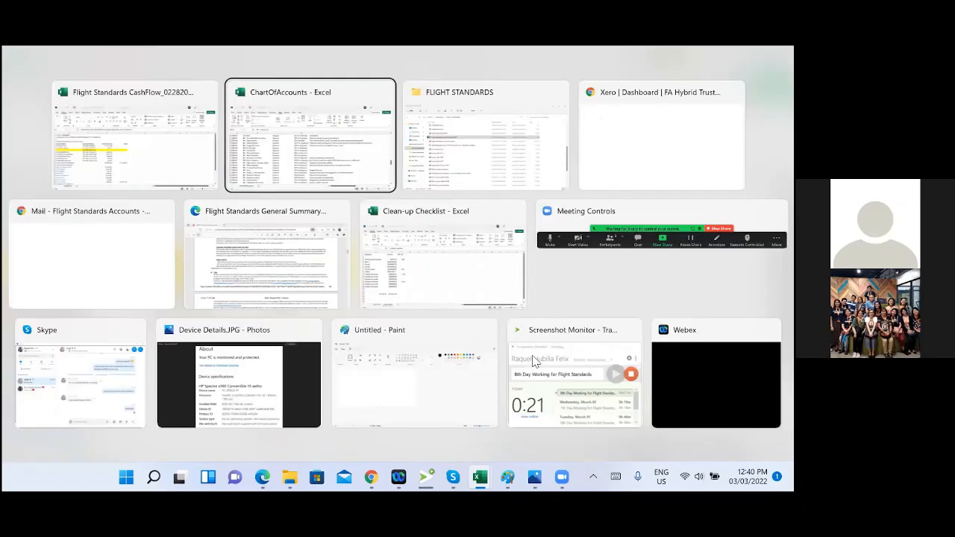
pyautogui.hotkey('alt', 'Tab')
pyautogui.hotkey('alt', 'Tab')
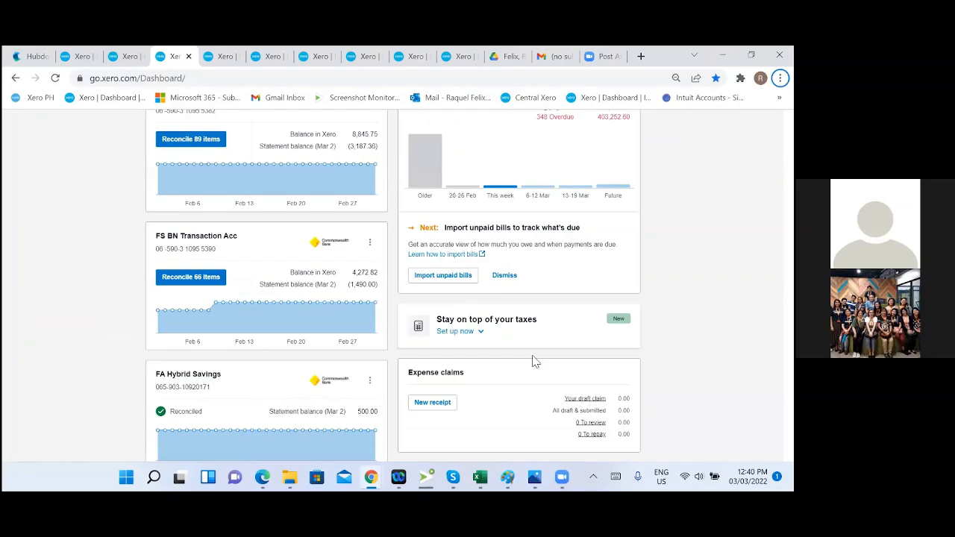
pyautogui.click(80, 58)
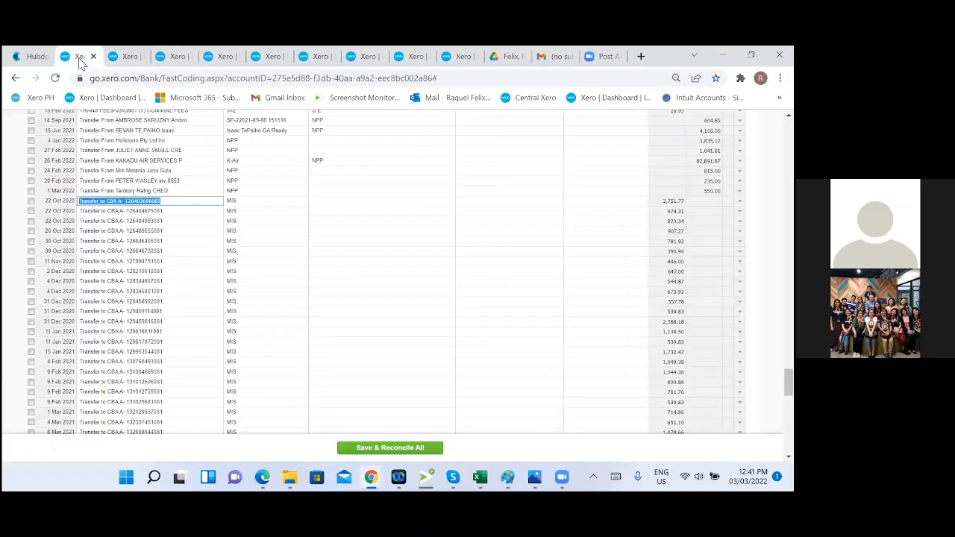
pyautogui.click(307, 290)
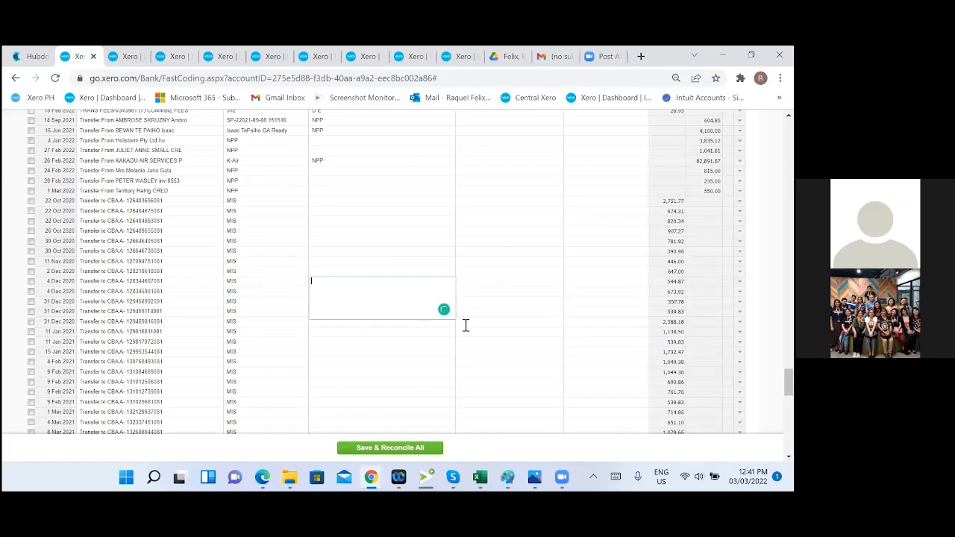
pyautogui.scroll(3, 466, 328)
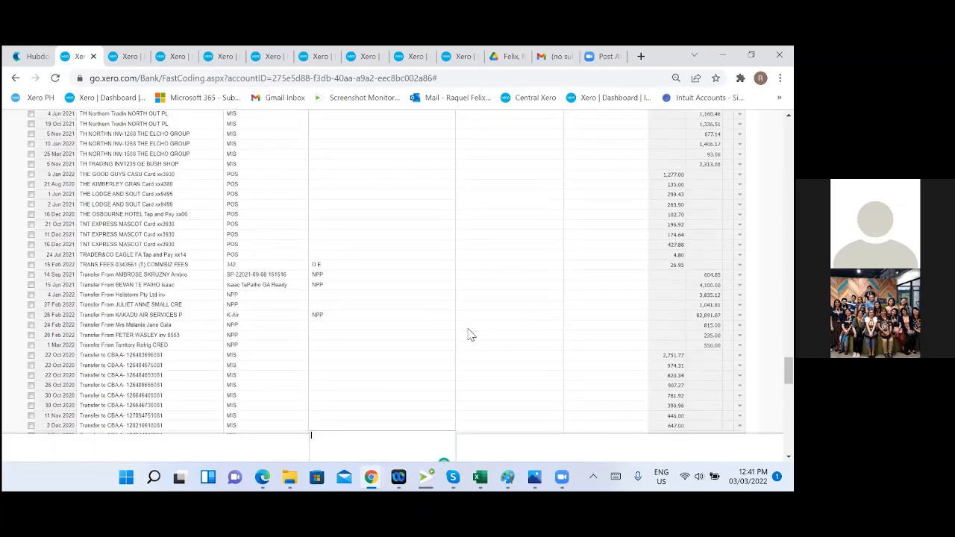
pyautogui.scroll(-10, 468, 335)
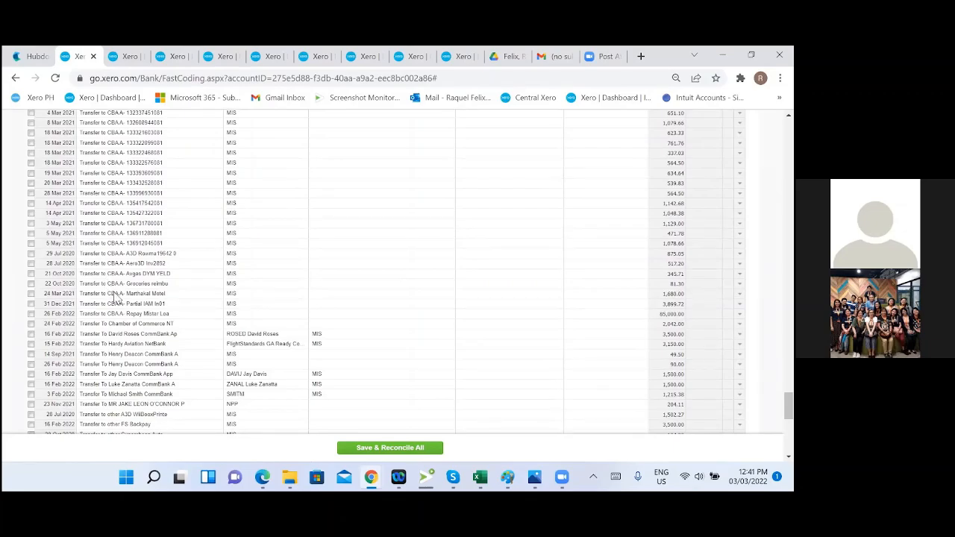
pyautogui.scroll(-3, 128, 357)
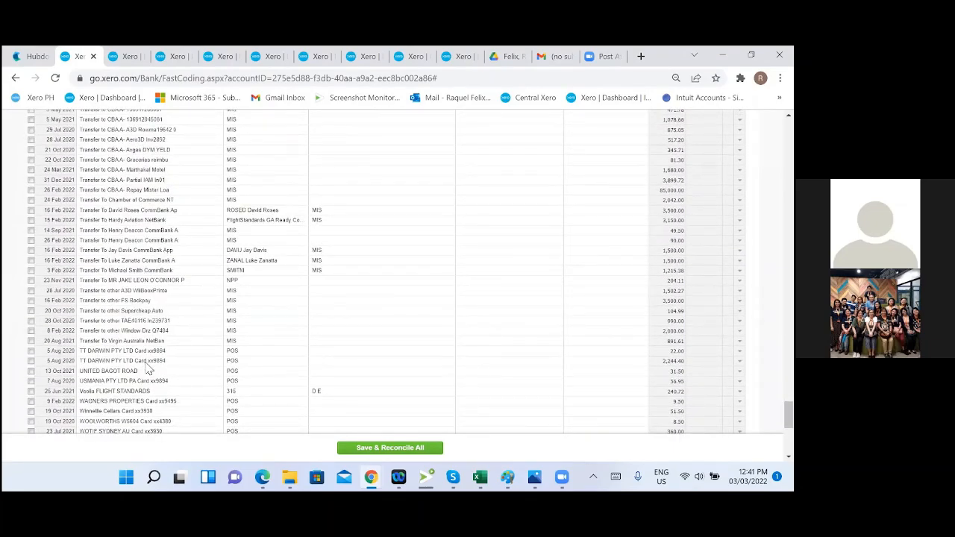
pyautogui.scroll(-5, 148, 369)
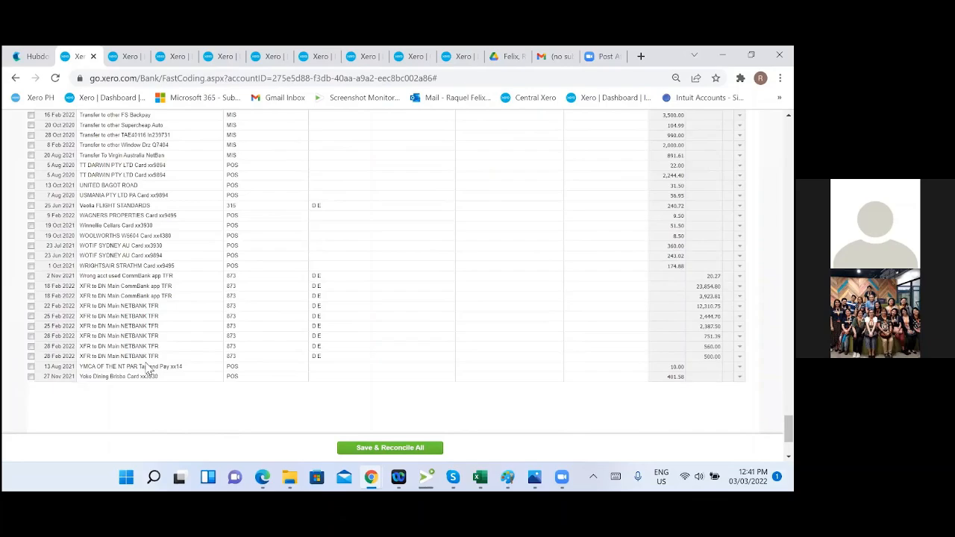
# Step: Copy the payee "XFR to DN Main NETBANK TFR" from the 22 Feb 2022 cash coding line and search the bank statements for it
pyautogui.click(121, 308)
pyautogui.hotkey('ctrl', 'c')
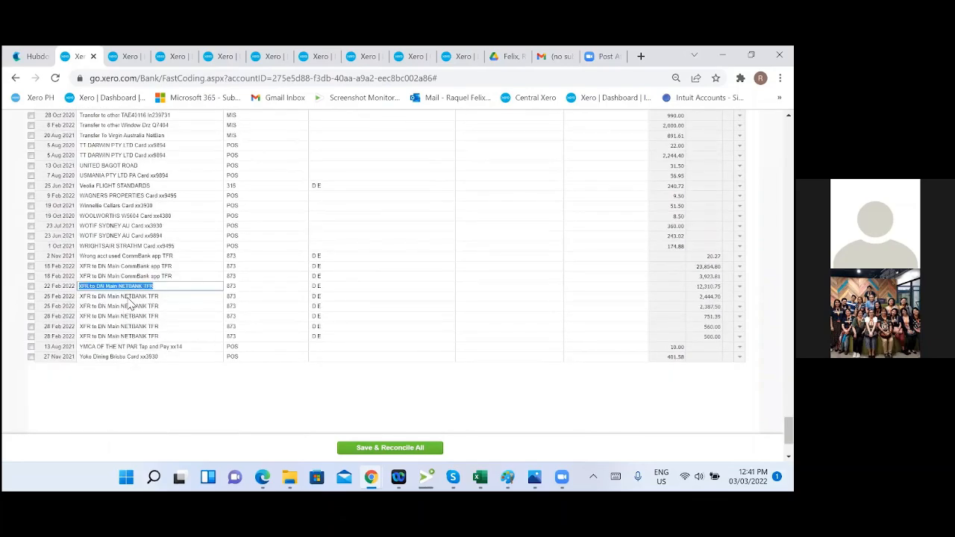
pyautogui.click(116, 56)
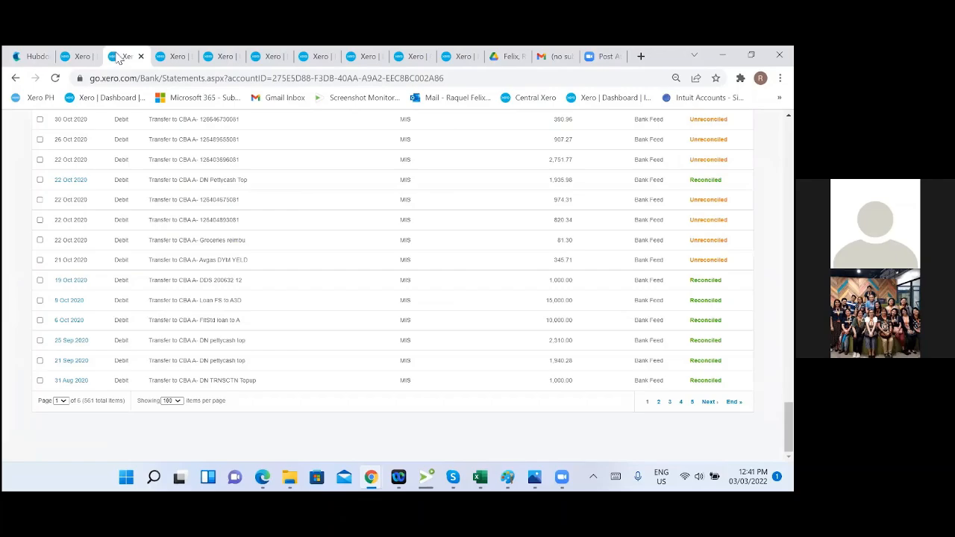
pyautogui.scroll(15, 313, 294)
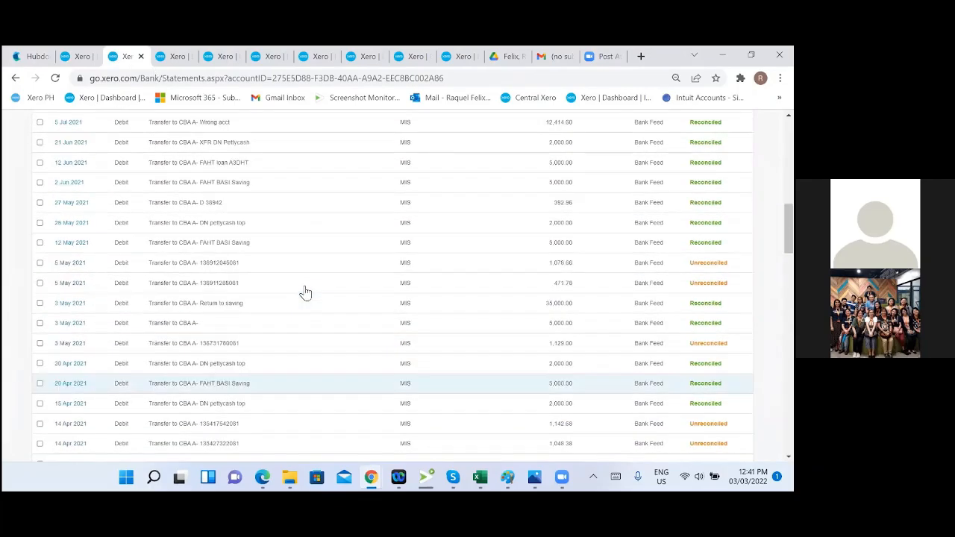
pyautogui.scroll(10, 306, 293)
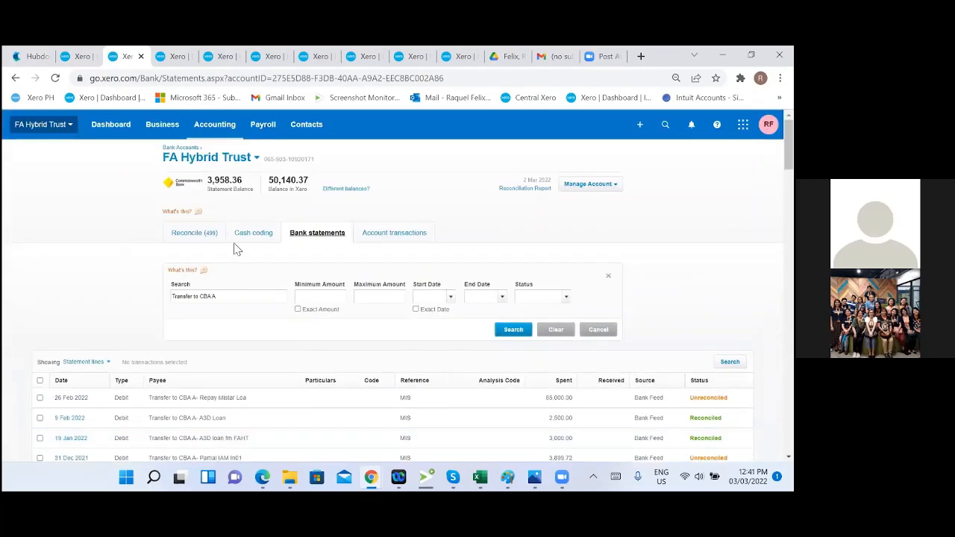
pyautogui.moveTo(230, 295); pyautogui.dragTo(162, 305)
pyautogui.hotkey('ctrl', 'v')
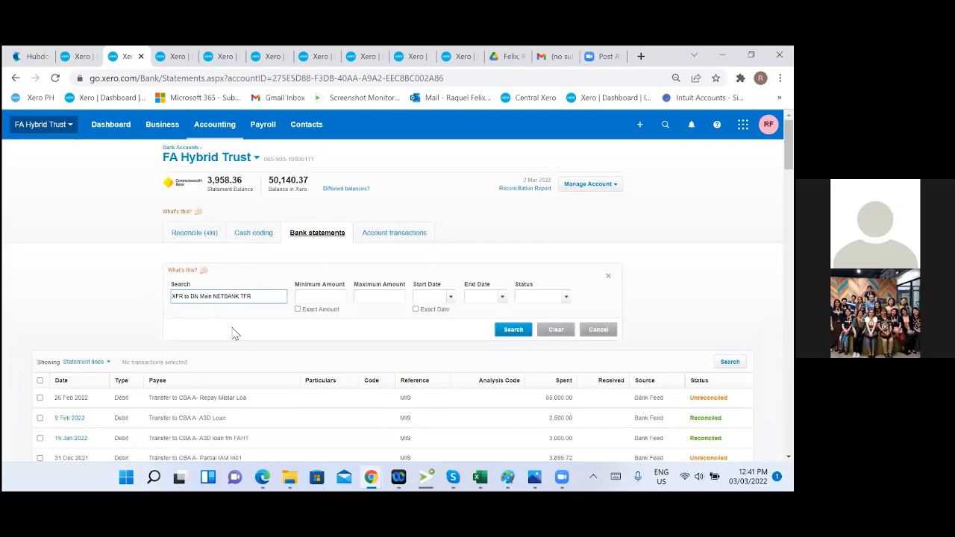
pyautogui.press('Return')
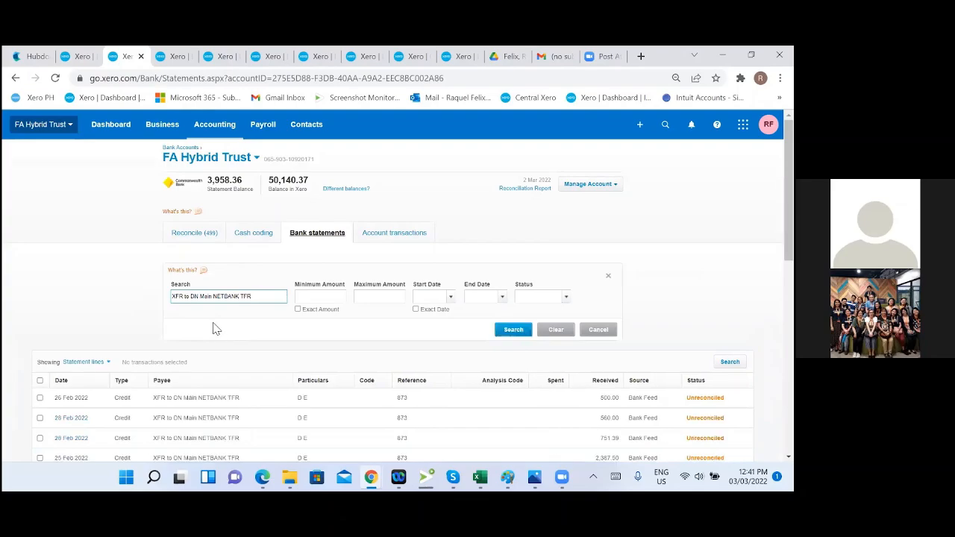
# Step: Open the reconciled 26 Nov 2021 line for 22,180.00 in a new tab and view its bank transfer transaction
pyautogui.scroll(-8, 218, 326)
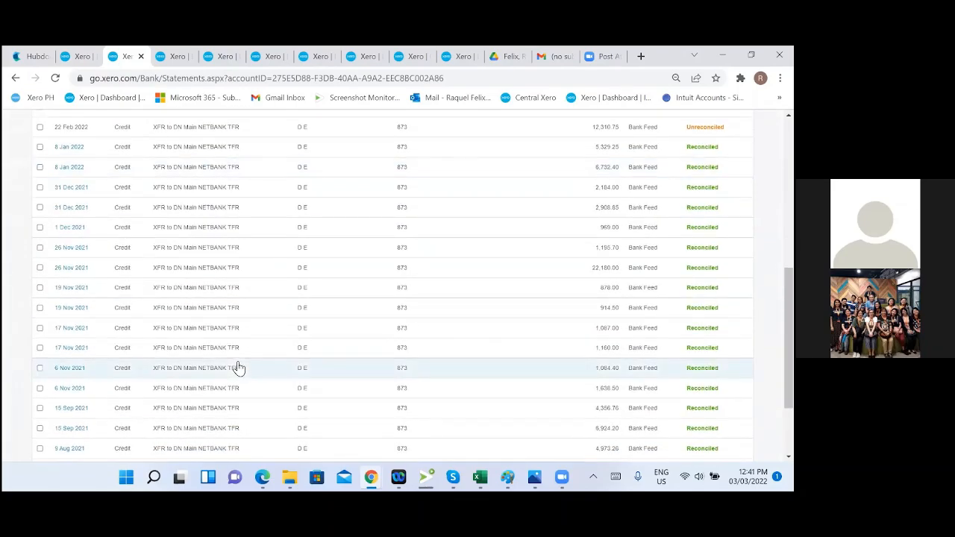
pyautogui.rightClick(72, 272)
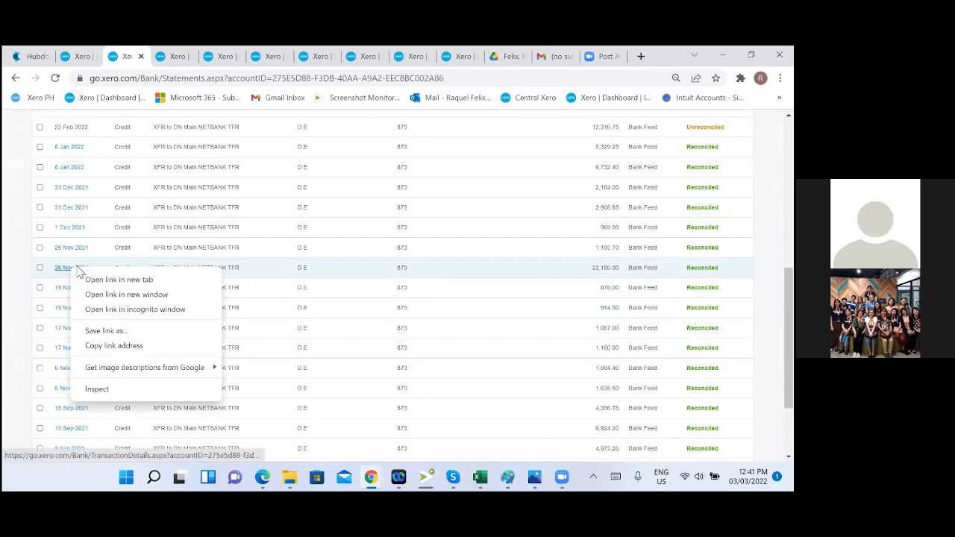
pyautogui.click(114, 279)
pyautogui.click(159, 56)
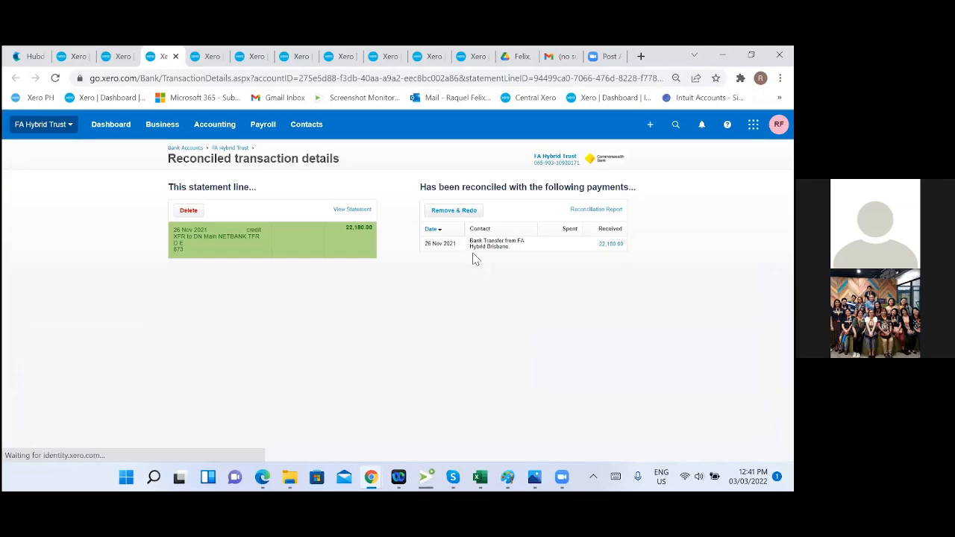
pyautogui.click(477, 250)
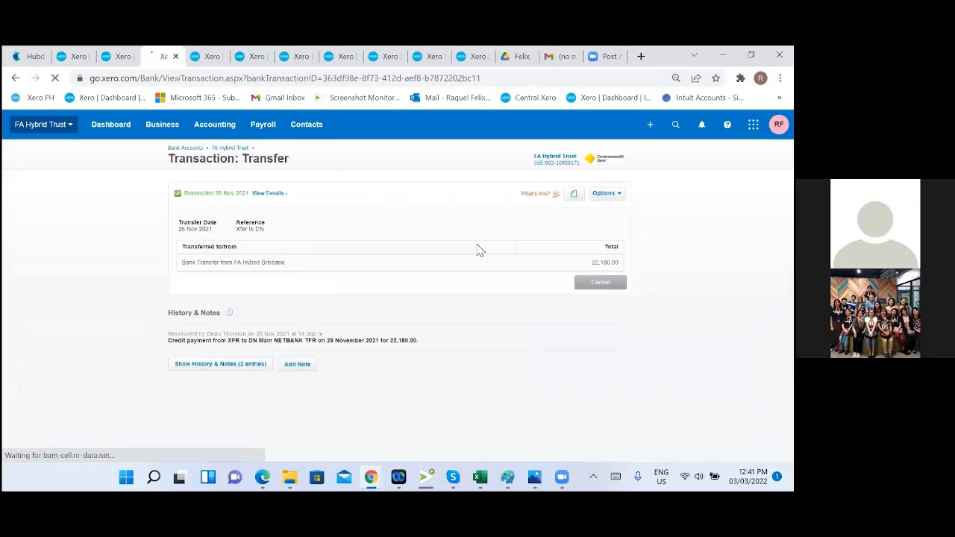
# Step: Go from the transfer to the unfiltered FA Hybrid Trust bank statement lines and compare them with the cash coding list and search results
pyautogui.click(230, 148)
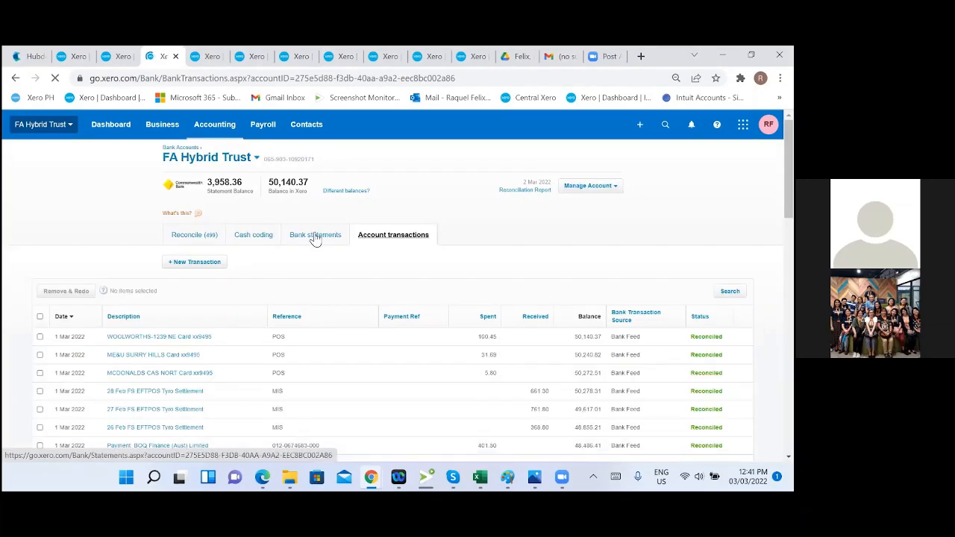
pyautogui.click(314, 235)
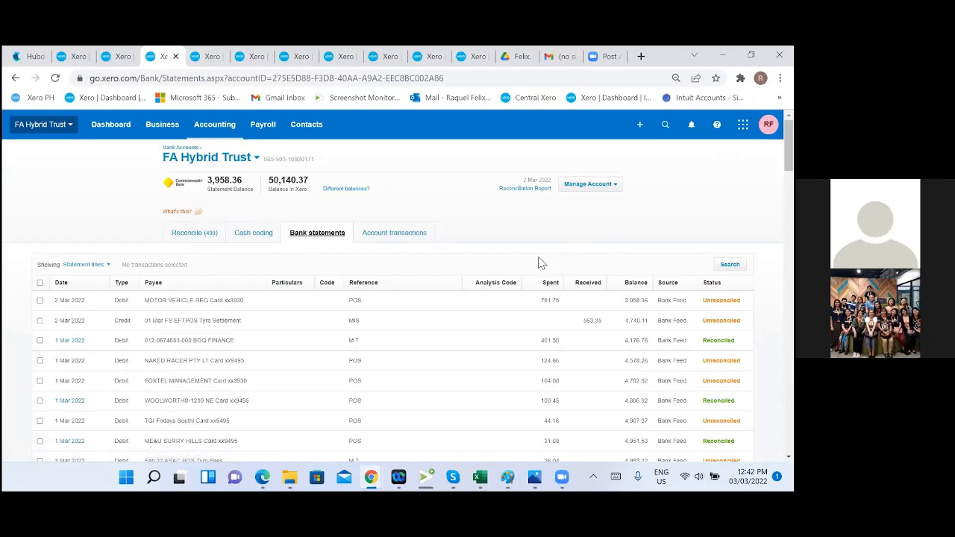
pyautogui.scroll(-2, 540, 262)
pyautogui.scroll(2, 541, 262)
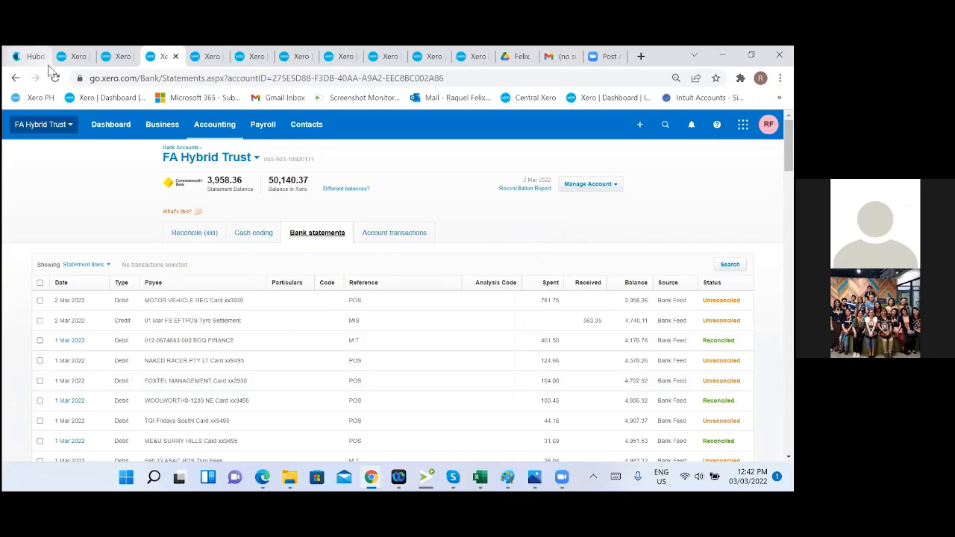
pyautogui.click(73, 57)
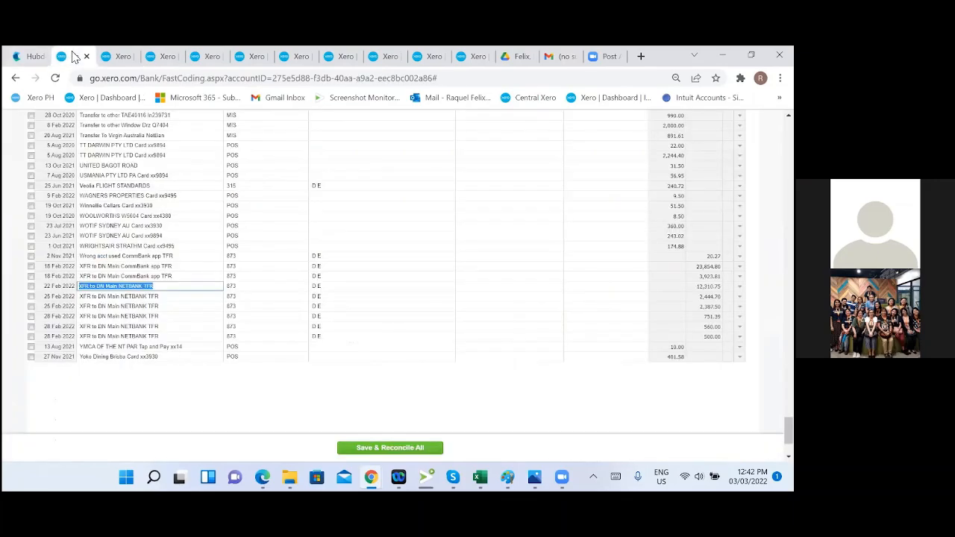
pyautogui.click(120, 58)
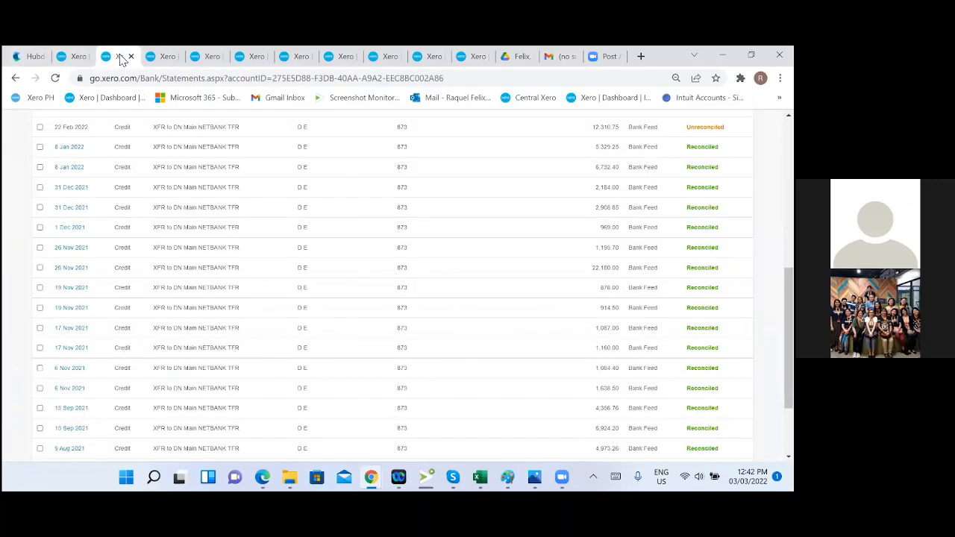
pyautogui.click(166, 60)
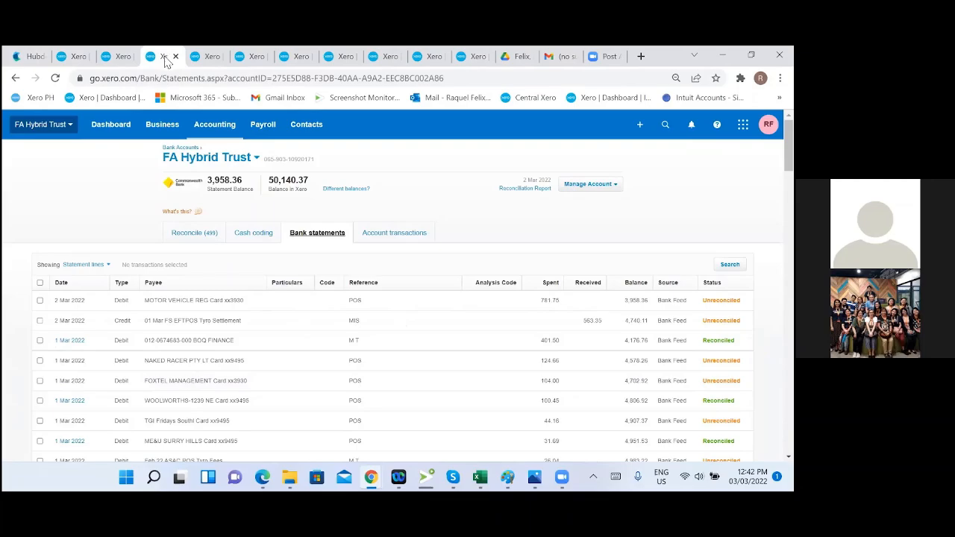
# Step: Reopen the 26 Nov 2021 transfer of 22,180.00 in a new tab, view its transaction details, and return to the filtered statement lines
pyautogui.click(110, 58)
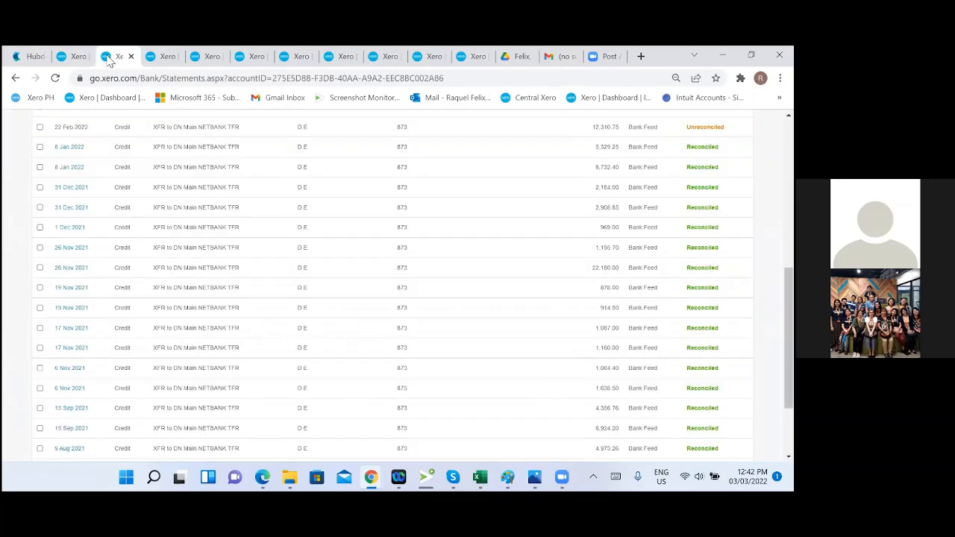
pyautogui.rightClick(77, 268)
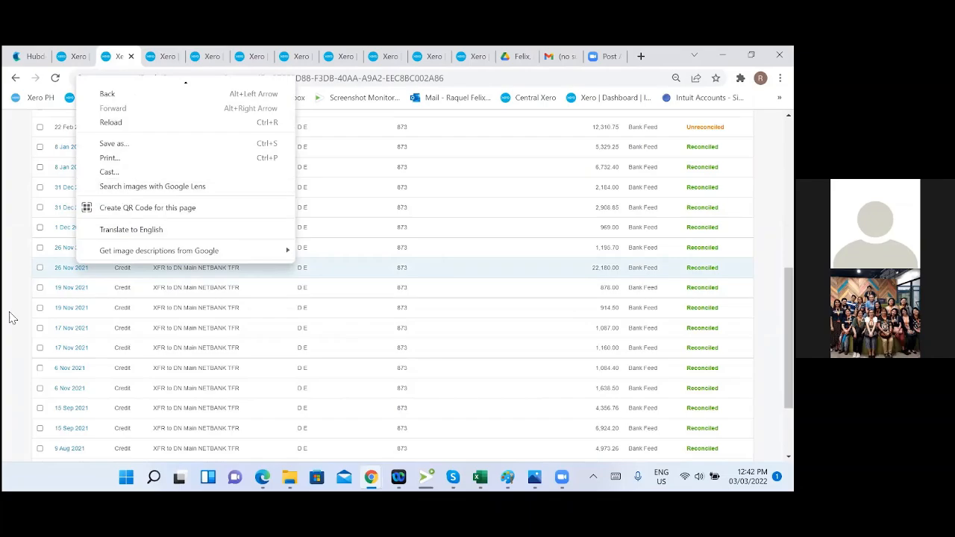
pyautogui.click(9, 318)
pyautogui.rightClick(70, 269)
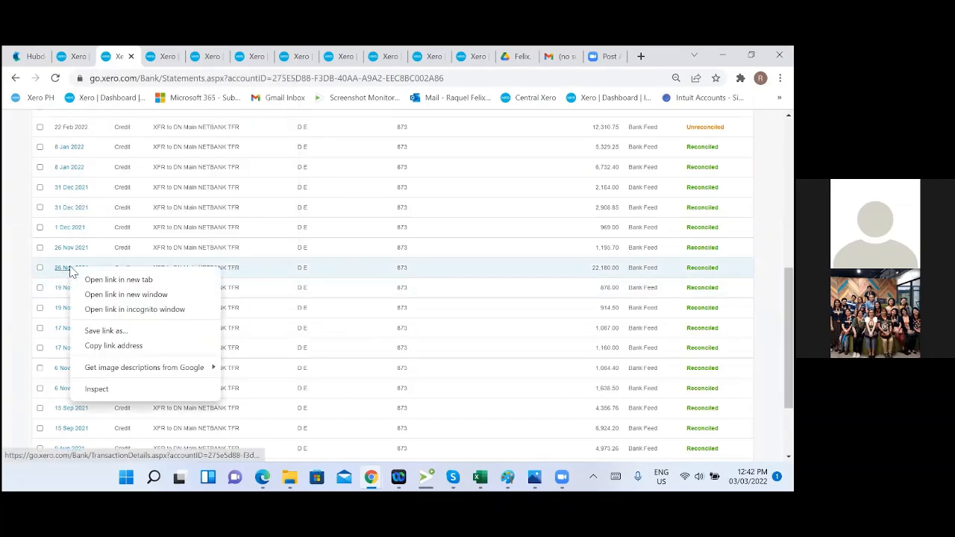
pyautogui.click(90, 279)
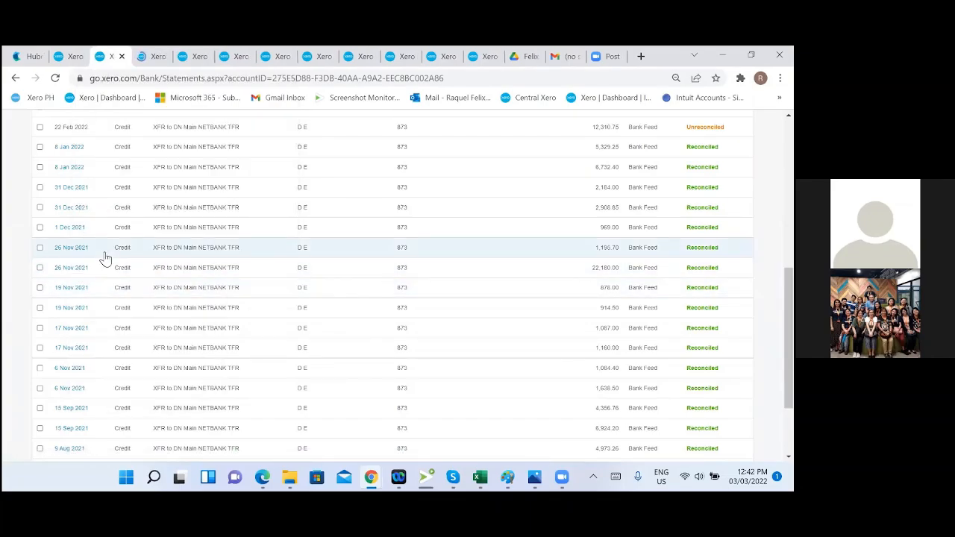
pyautogui.click(148, 57)
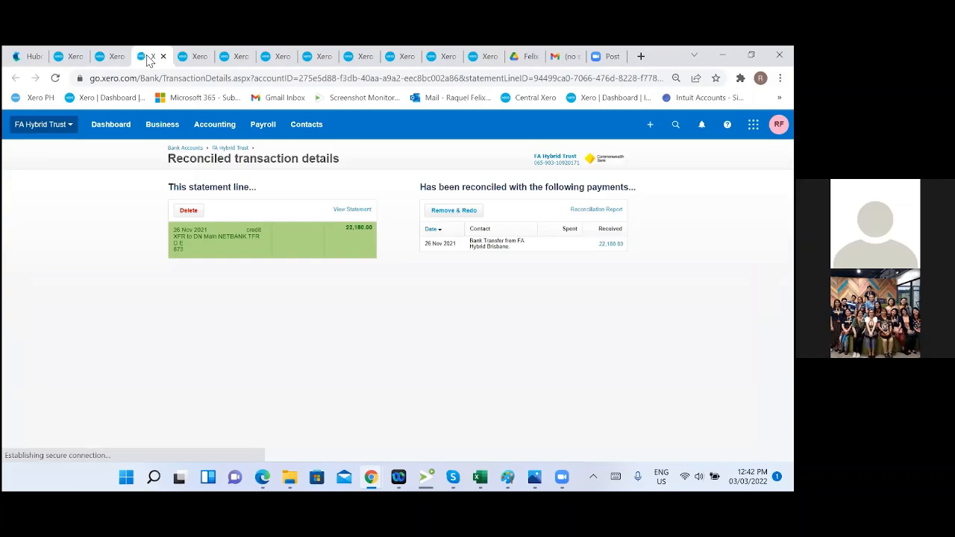
pyautogui.click(488, 251)
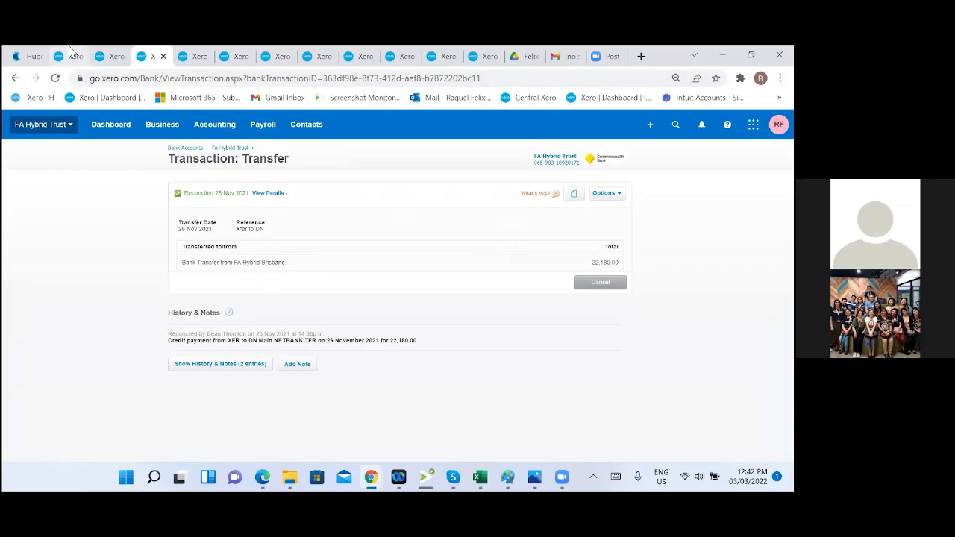
pyautogui.click(101, 58)
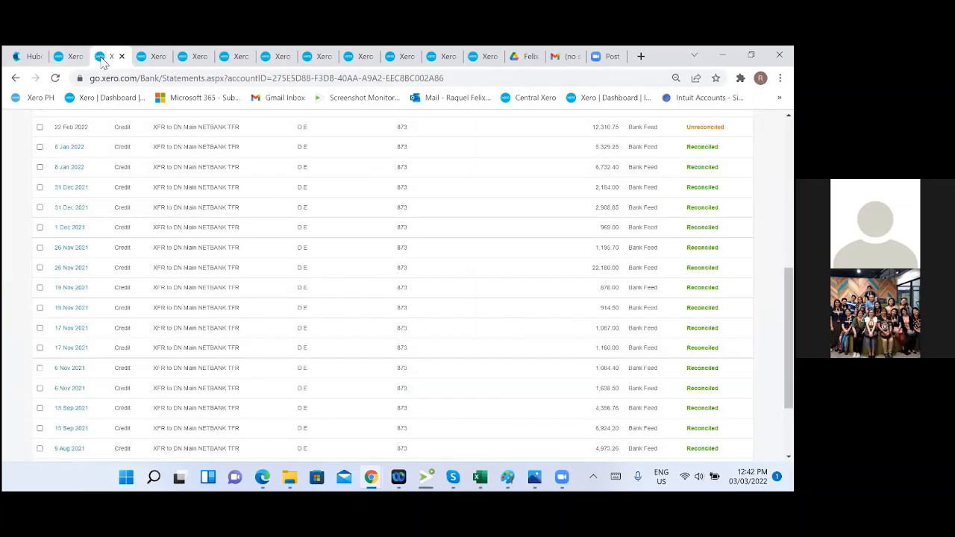
# Step: Check the cash coding list, return to the dashboard from the 22,180.00 transfer, and open the FA Hybrid Brisbane account's bank statements
pyautogui.click(63, 63)
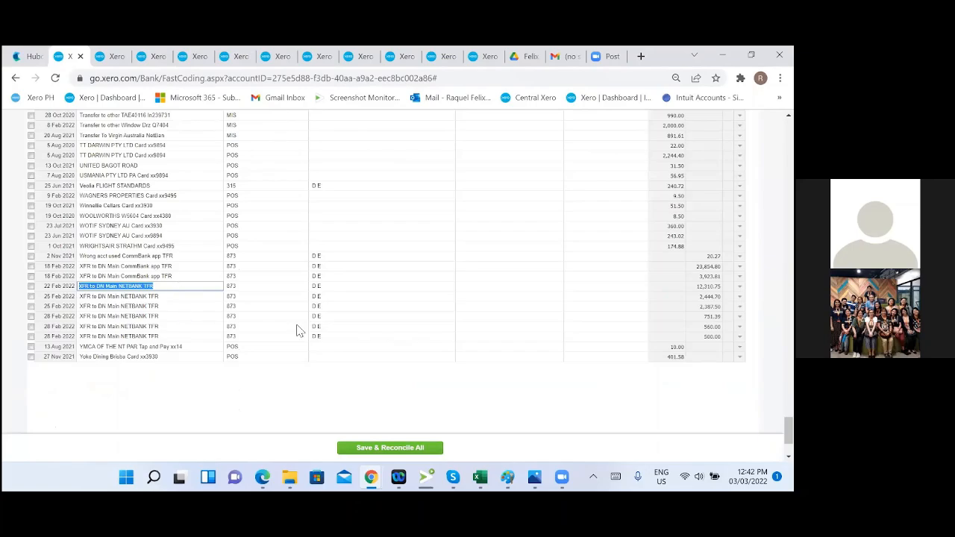
pyautogui.click(147, 56)
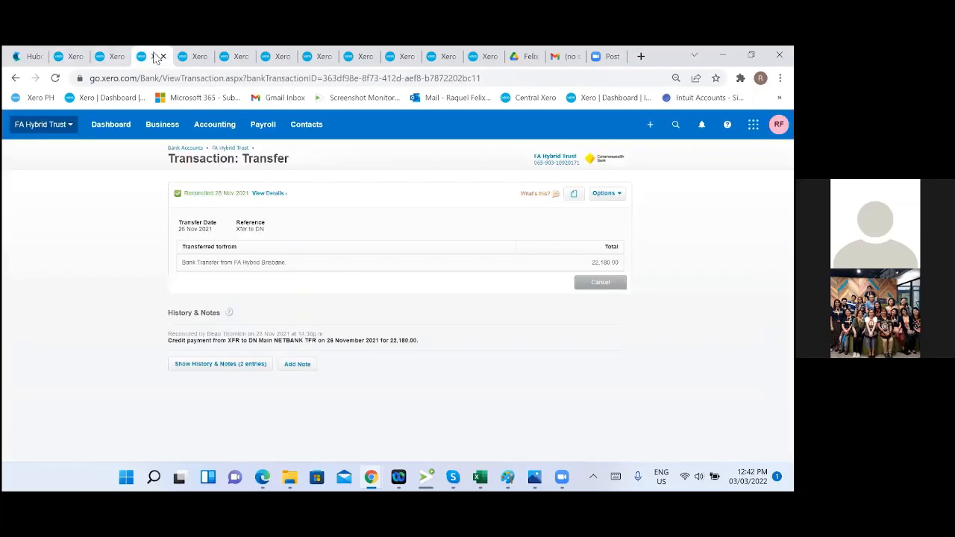
pyautogui.click(97, 133)
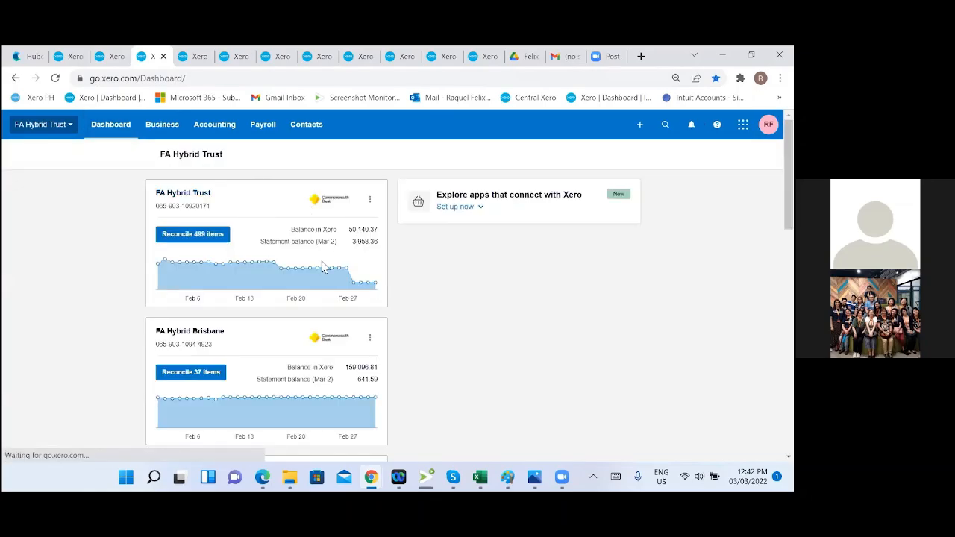
pyautogui.scroll(-3, 325, 269)
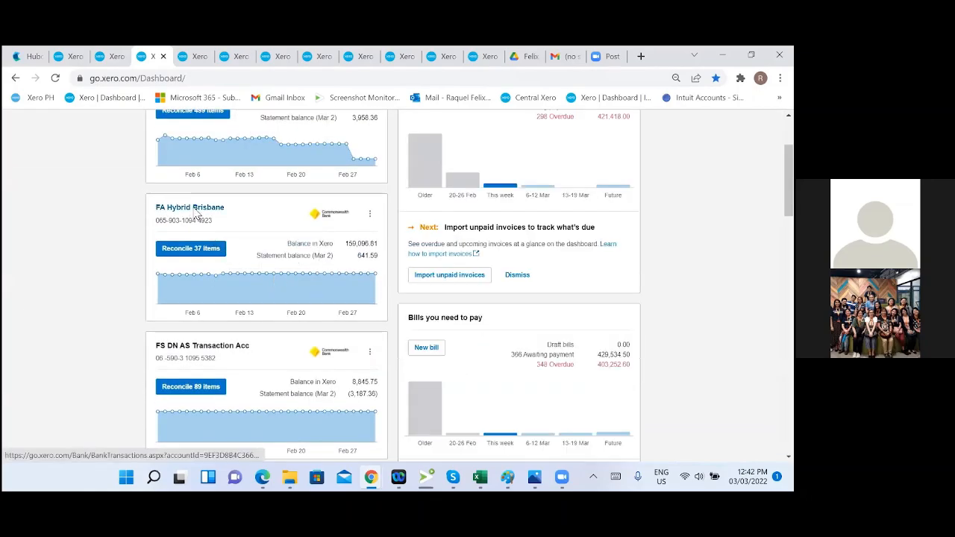
pyautogui.click(195, 213)
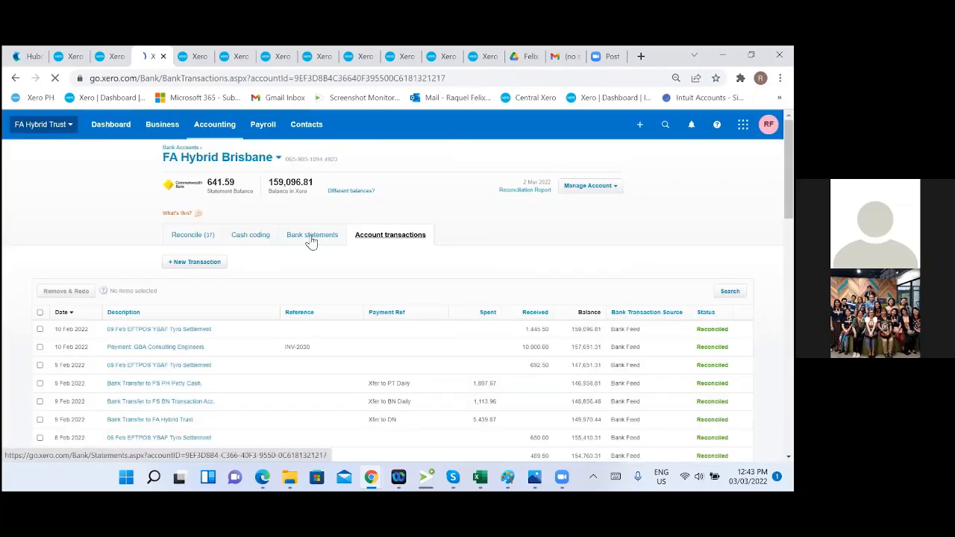
pyautogui.click(312, 236)
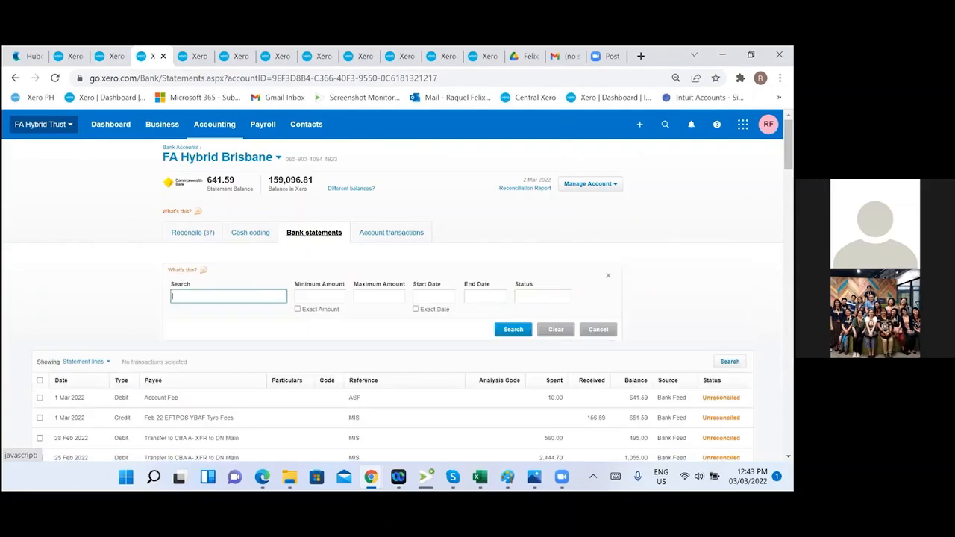
# Step: Search the FA Hybrid Brisbane statement lines for the exact amount 12310.75, and clear the amount criteria after viewing the match
pyautogui.click(62, 58)
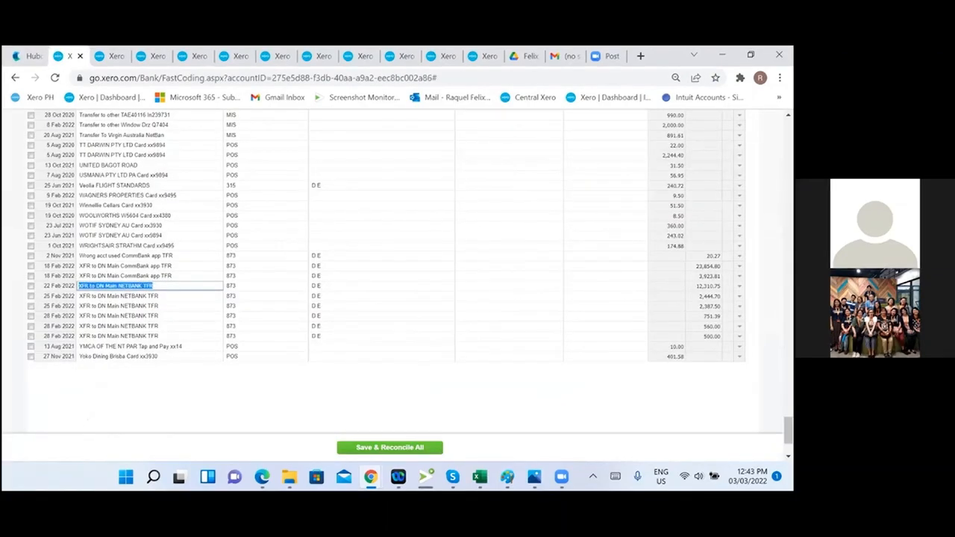
pyautogui.click(147, 58)
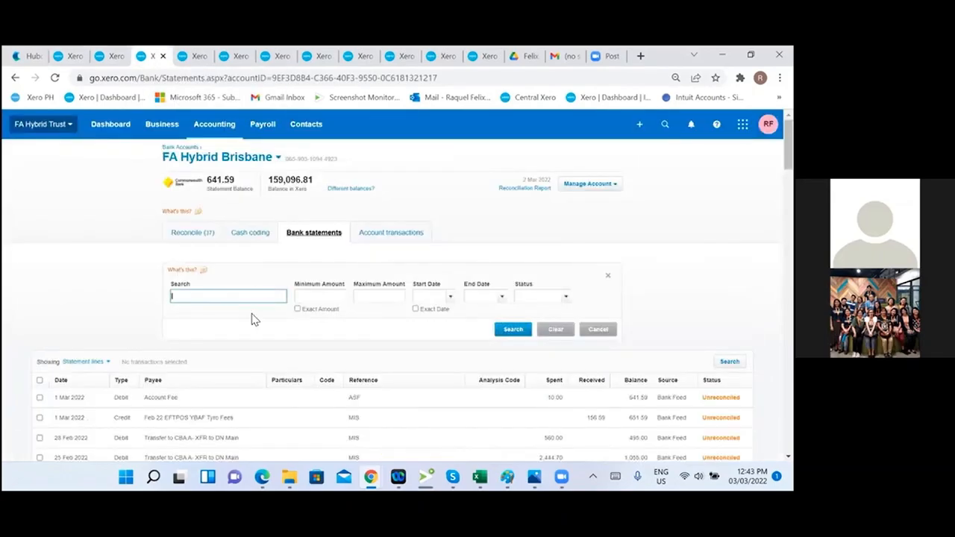
pyautogui.click(299, 309)
pyautogui.click(317, 299)
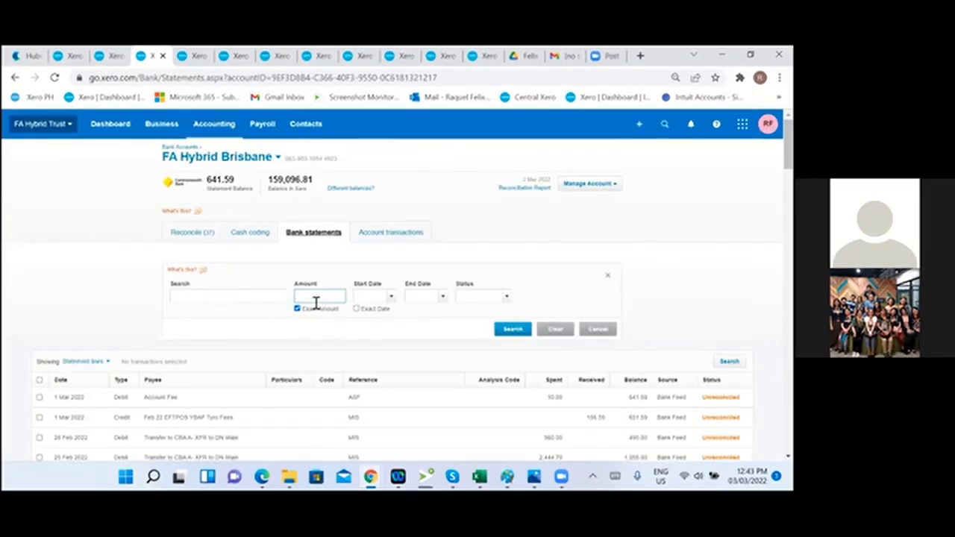
pyautogui.write('12310.75')
pyautogui.press('Return')
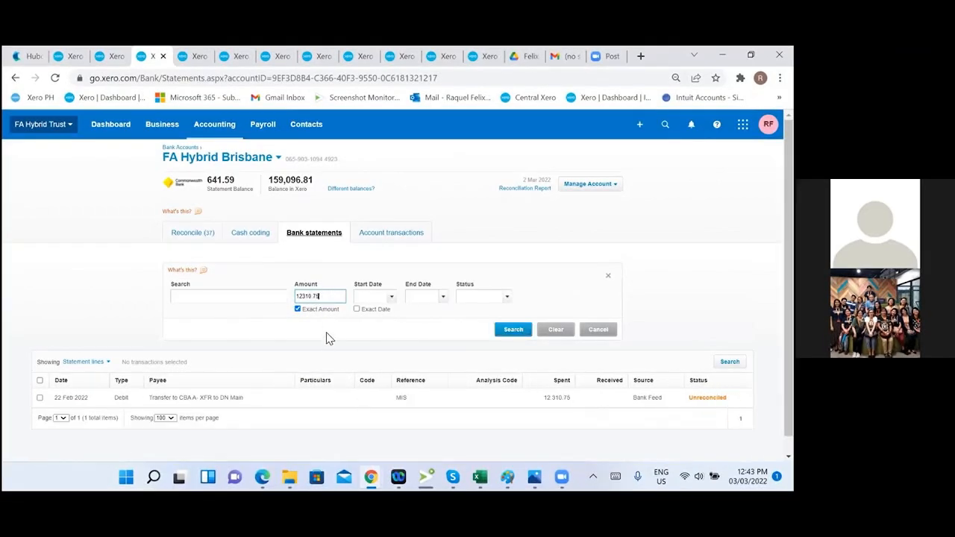
pyautogui.hotkey('ctrl', 'a')
pyautogui.press('BackSpace')
pyautogui.click(298, 309)
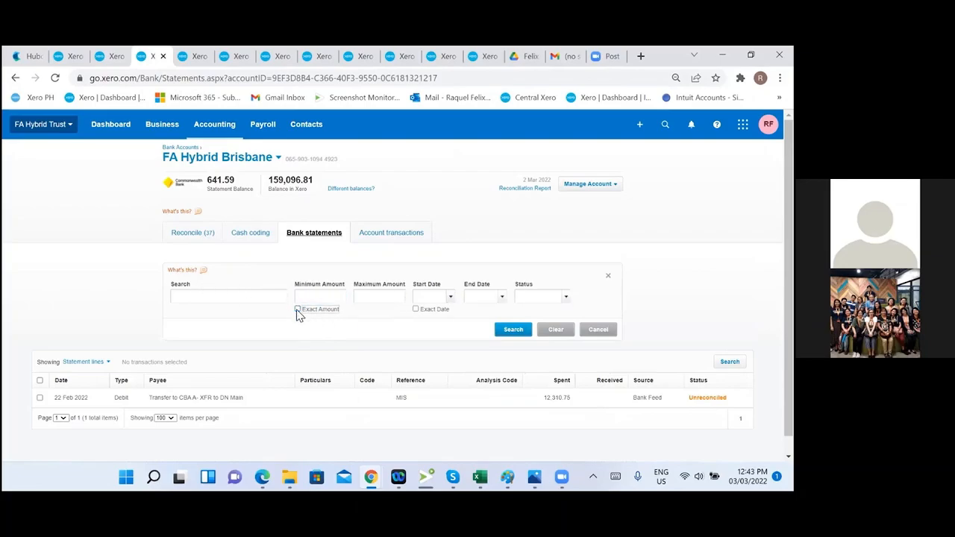
# Step: View the available account choices for the 22 Feb 2022 "XFR to DN Main NETBANK TFR" cash coding line and close the list without choosing
pyautogui.click(60, 59)
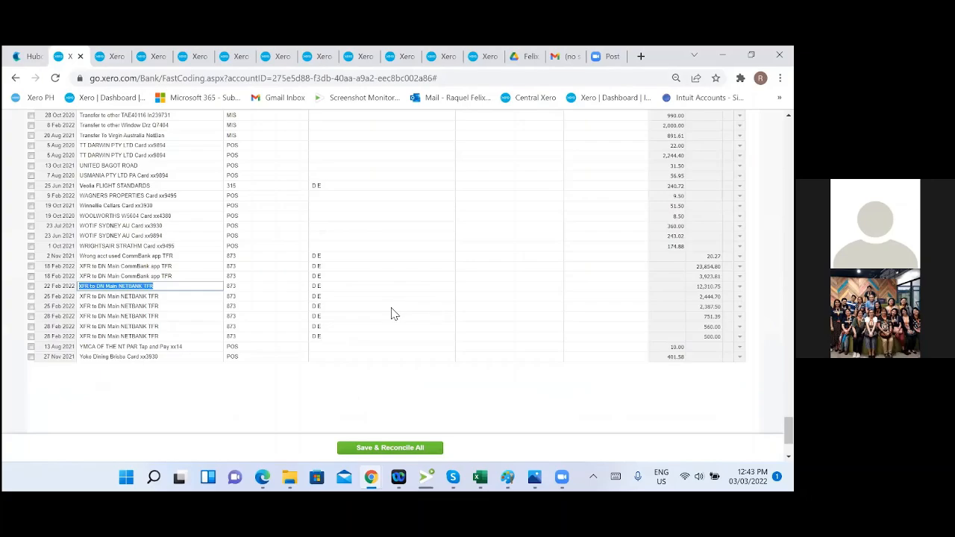
pyautogui.scroll(1, 387, 310)
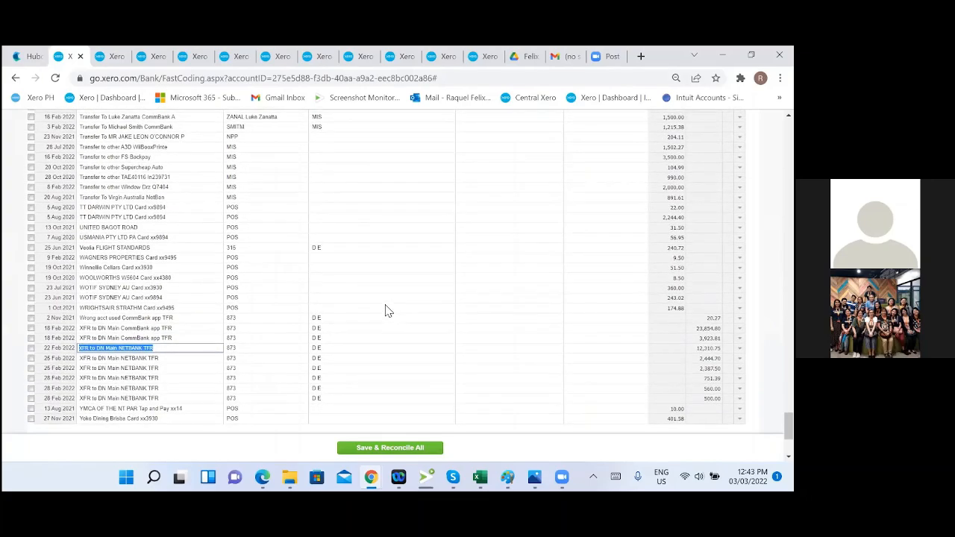
pyautogui.scroll(-1, 386, 310)
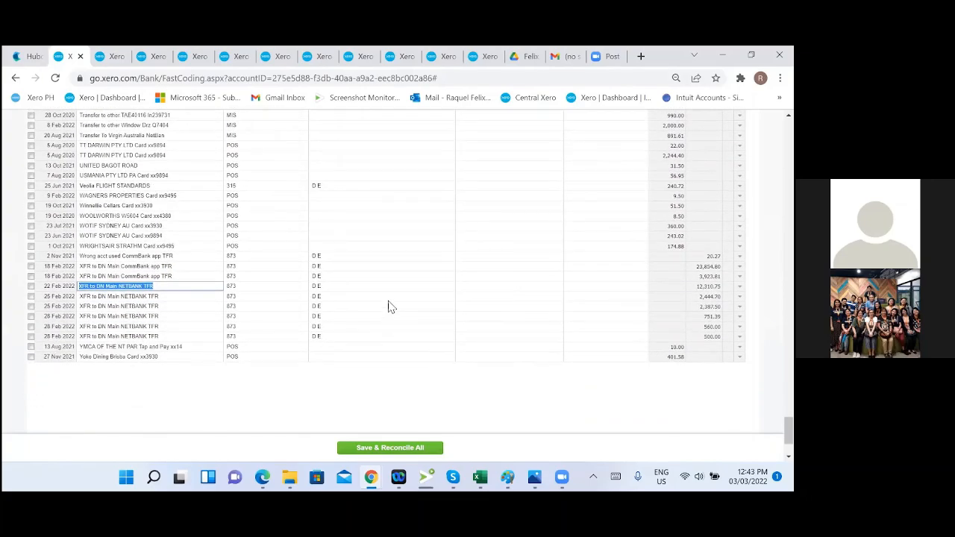
pyautogui.click(450, 290)
pyautogui.click(543, 288)
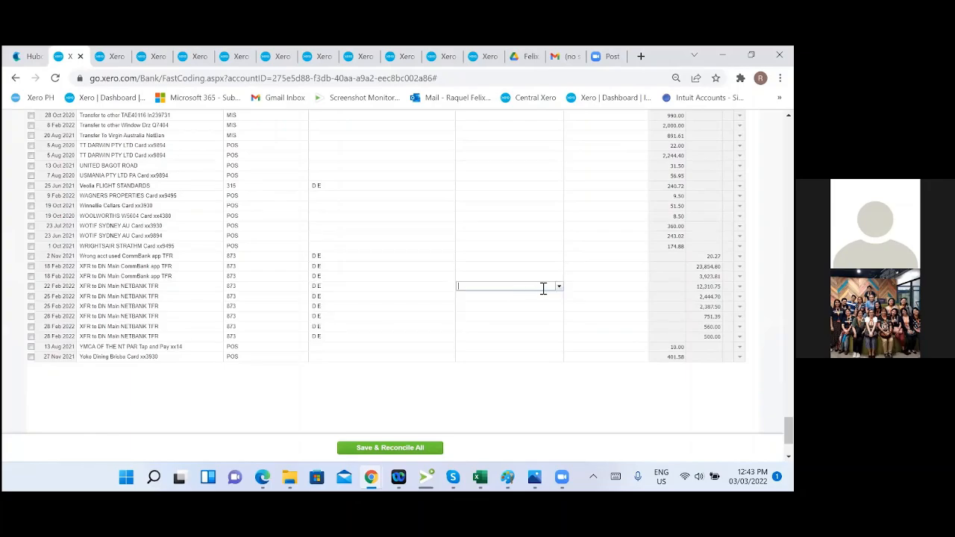
pyautogui.click(559, 286)
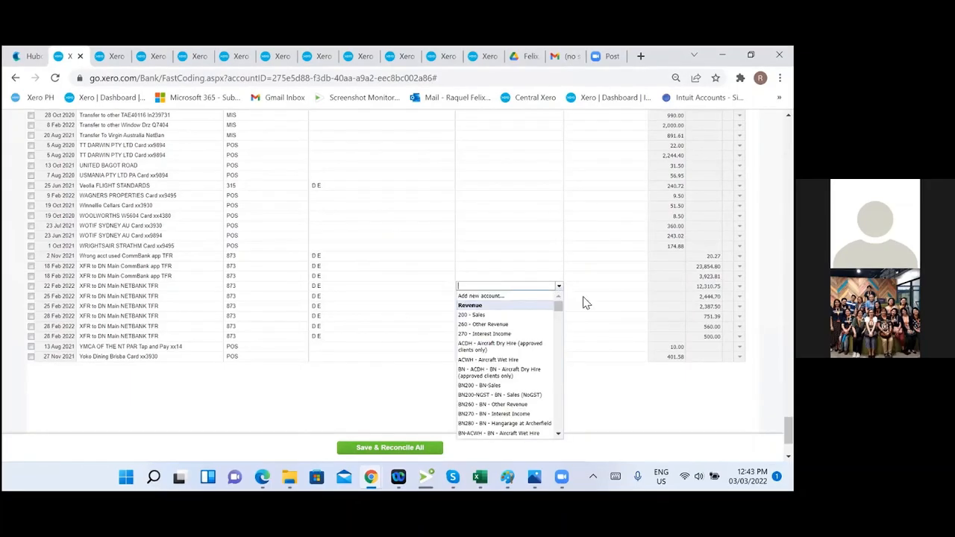
pyautogui.click(584, 305)
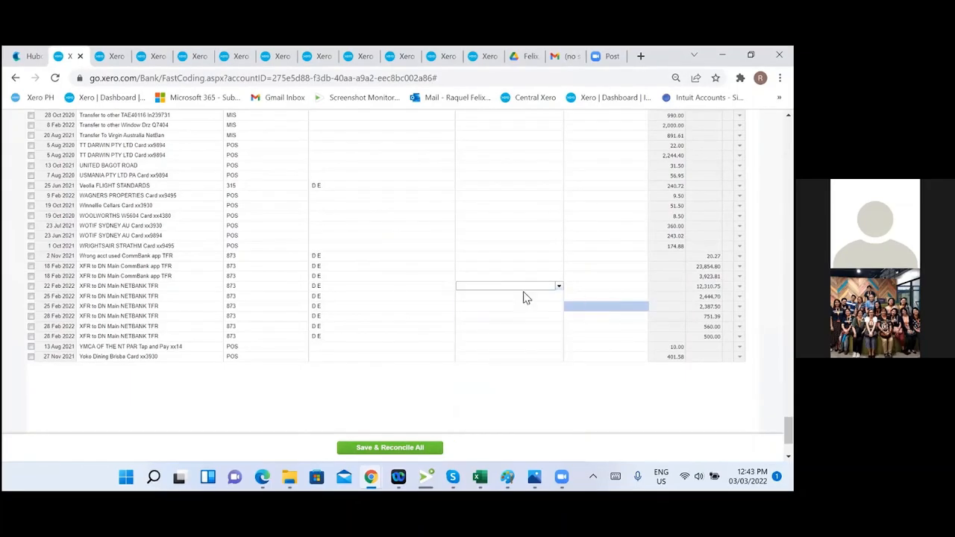
# Step: Switch from FA Hybrid Brisbane to the FA Hybrid Trust account and open its list of items to reconcile
pyautogui.click(159, 56)
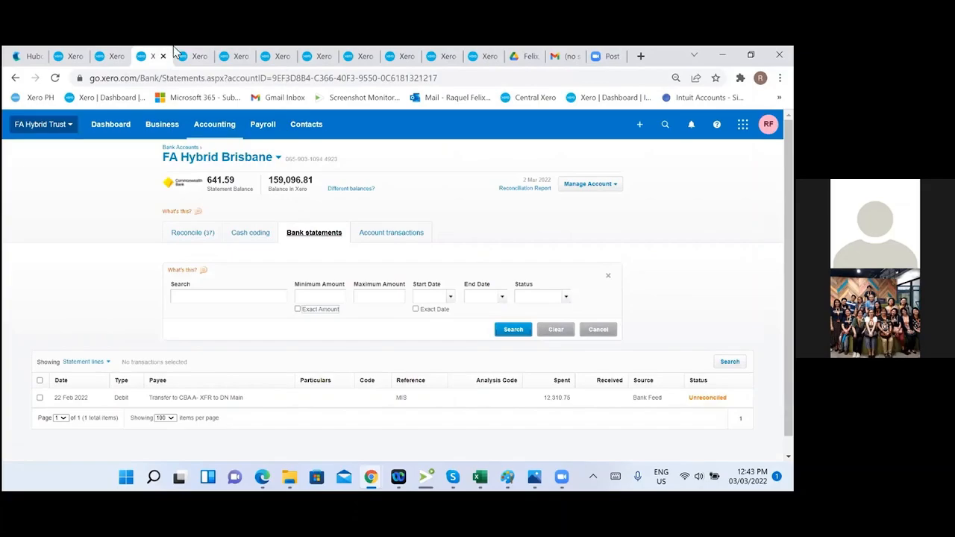
pyautogui.click(273, 158)
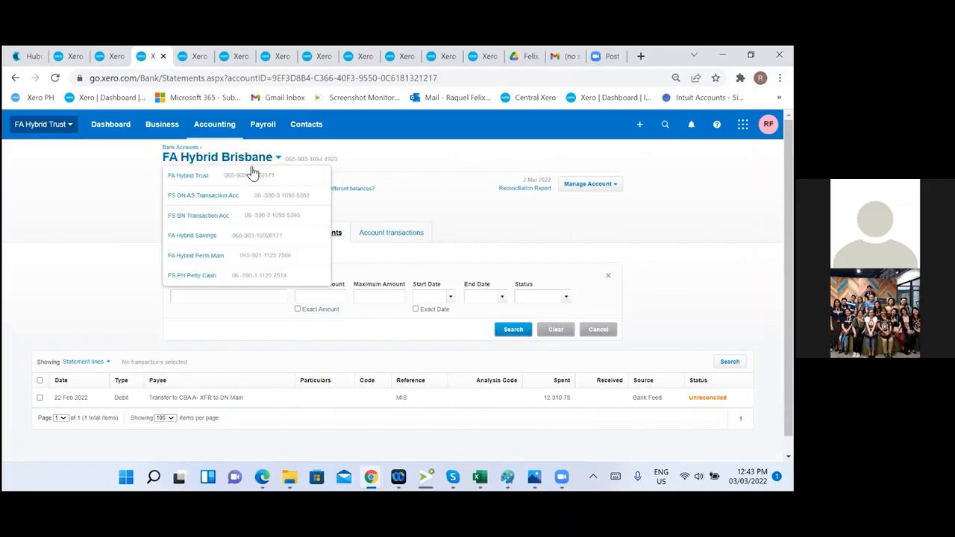
pyautogui.click(215, 178)
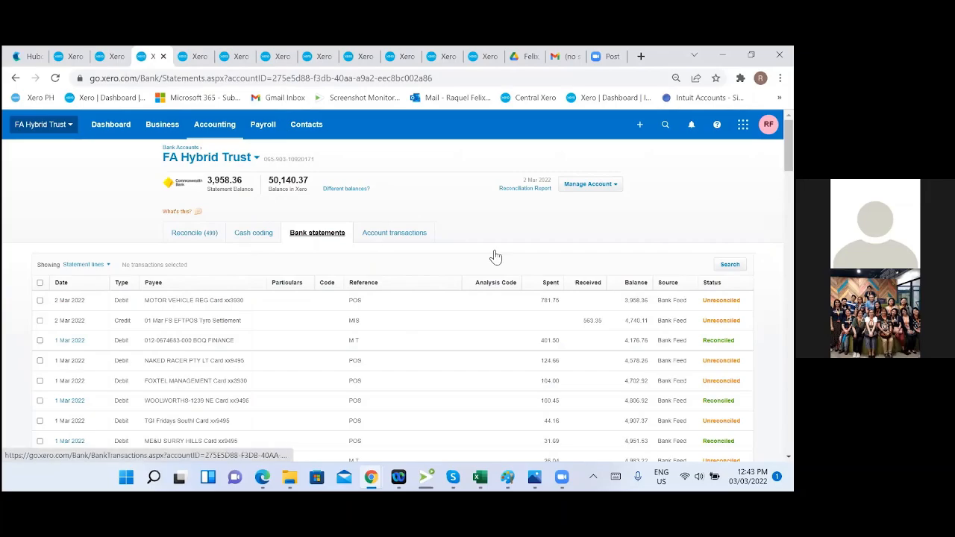
pyautogui.click(188, 234)
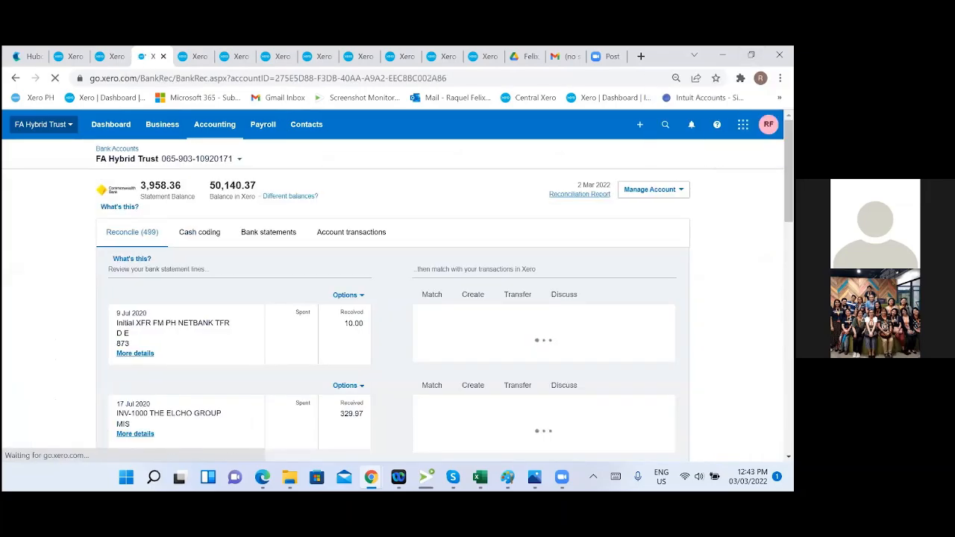
# Step: Jump to page 48 of the FA Hybrid Trust reconcile list and review the suggested transfers and matches for its February 2022 lines
pyautogui.scroll(-10, 396, 283)
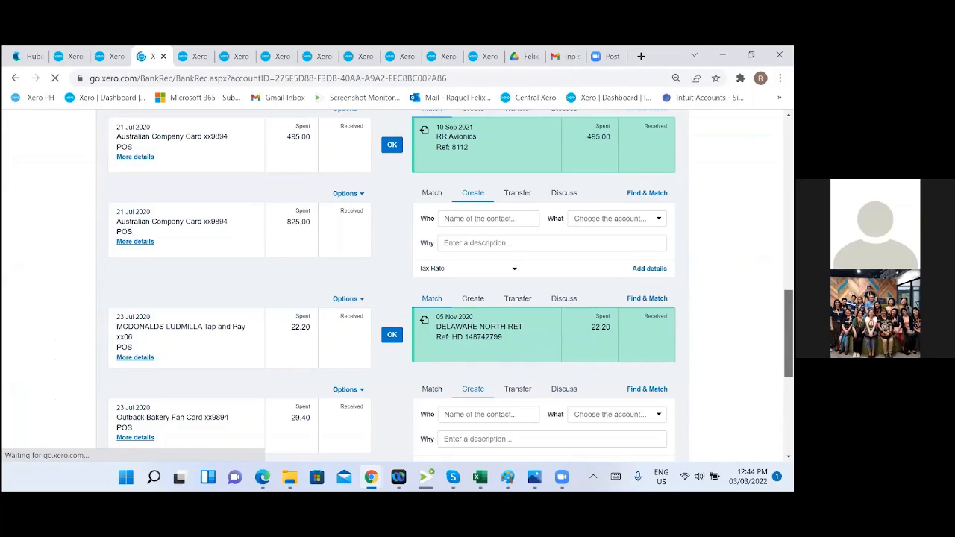
pyautogui.scroll(-4, 556, 410)
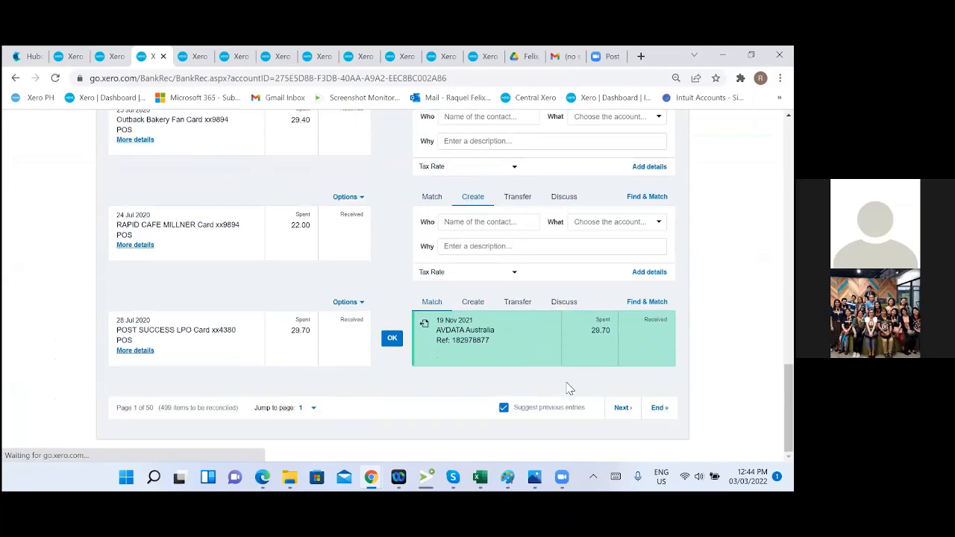
pyautogui.click(314, 409)
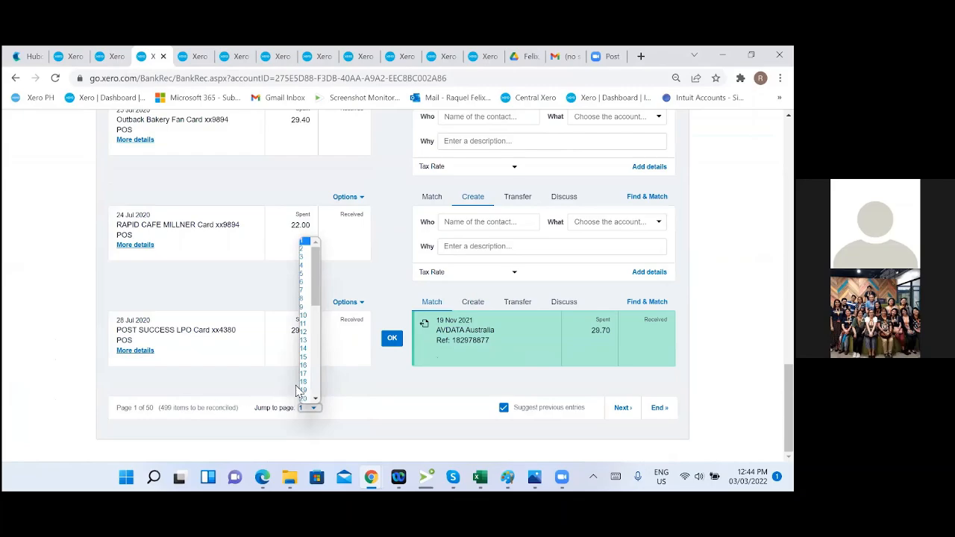
pyautogui.moveTo(315, 302); pyautogui.dragTo(316, 398)
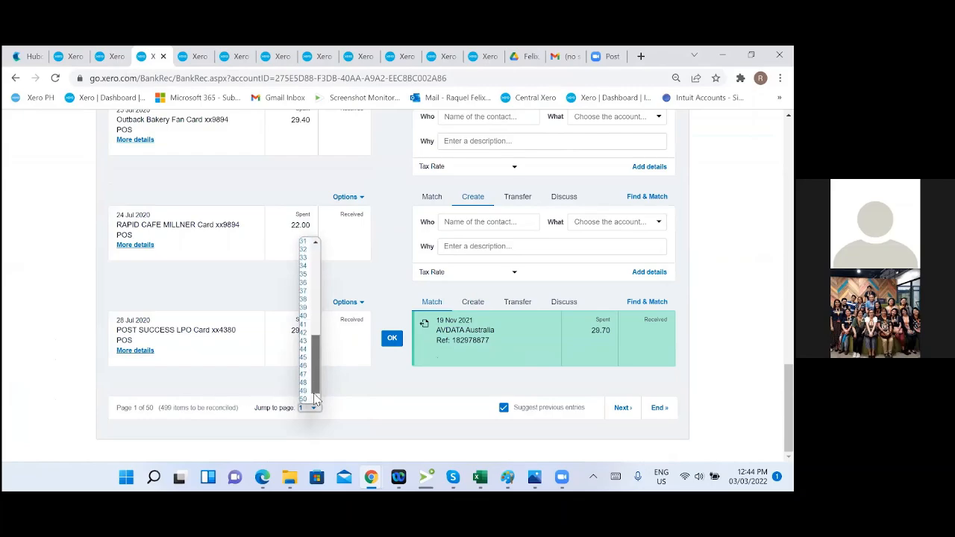
pyautogui.click(304, 383)
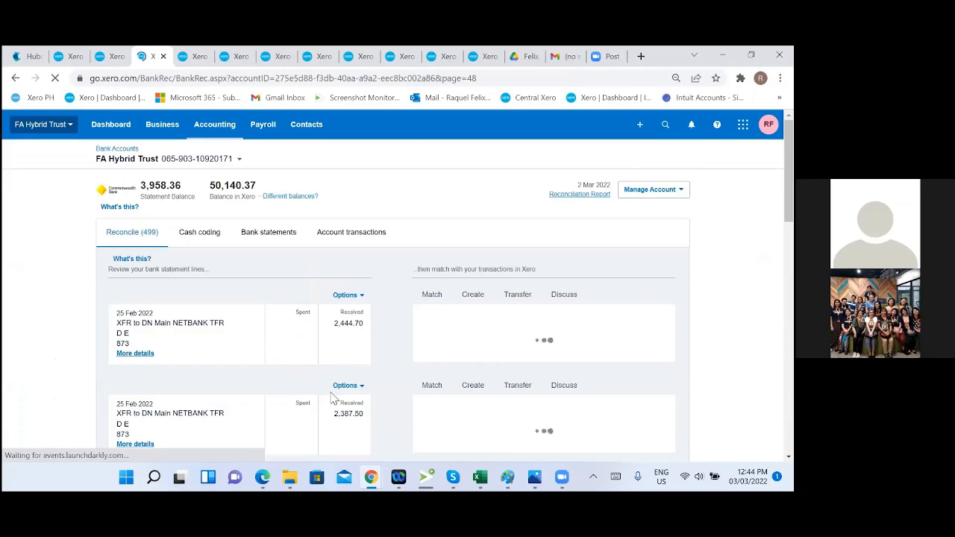
pyautogui.scroll(-10, 351, 389)
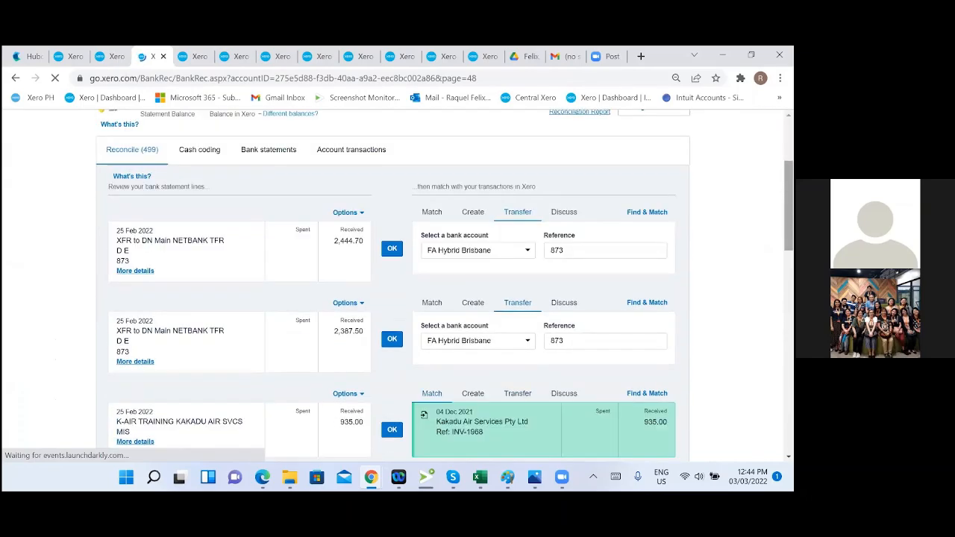
pyautogui.scroll(-2, 403, 286)
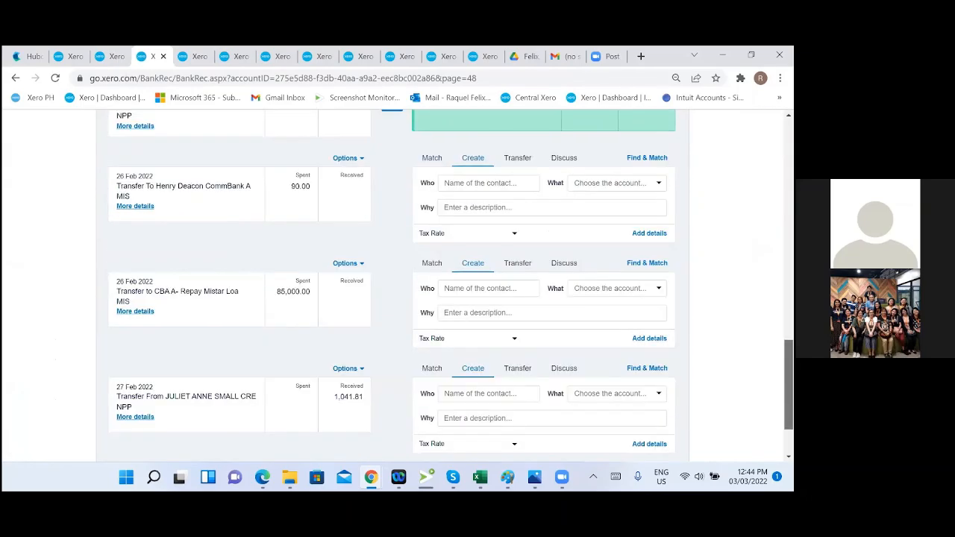
# Step: Compare the cash coding lines with page 48 of the reconcile list, go back to page 47, and return to cash coding
pyautogui.click(64, 58)
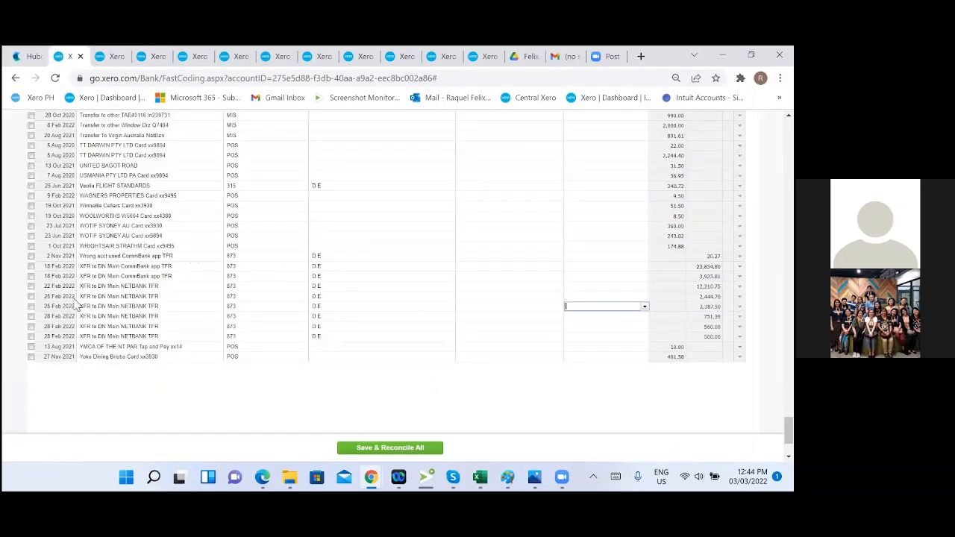
pyautogui.click(112, 56)
pyautogui.click(146, 56)
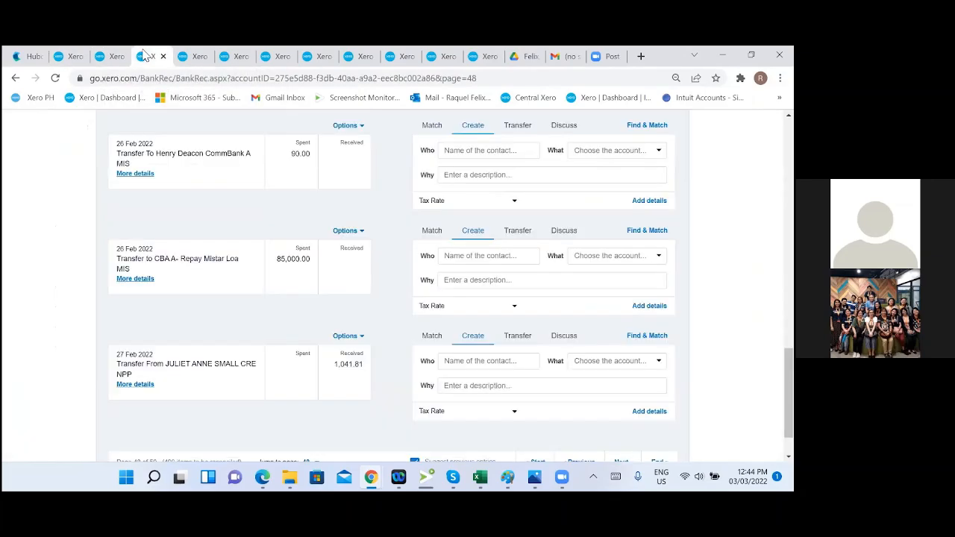
pyautogui.scroll(3, 326, 336)
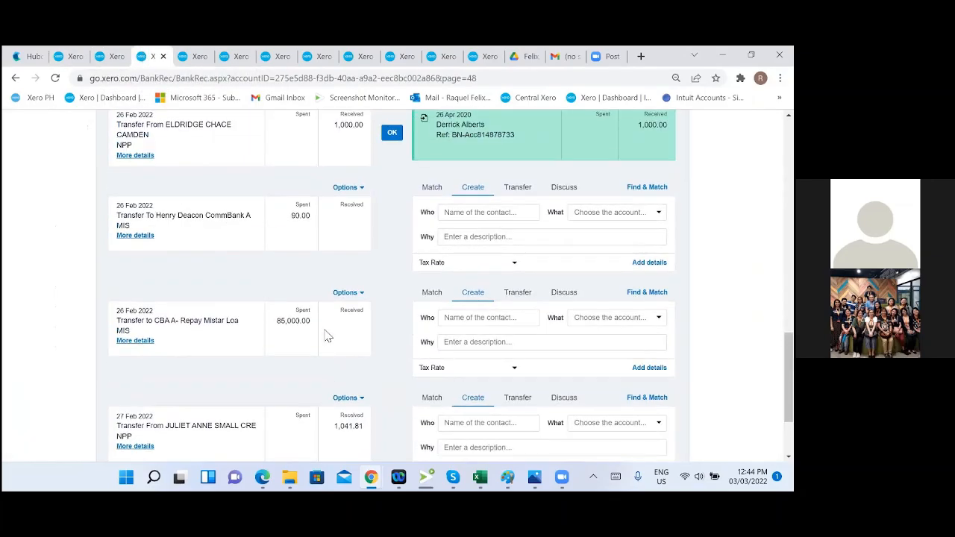
pyautogui.scroll(1, 326, 336)
pyautogui.scroll(-4, 326, 336)
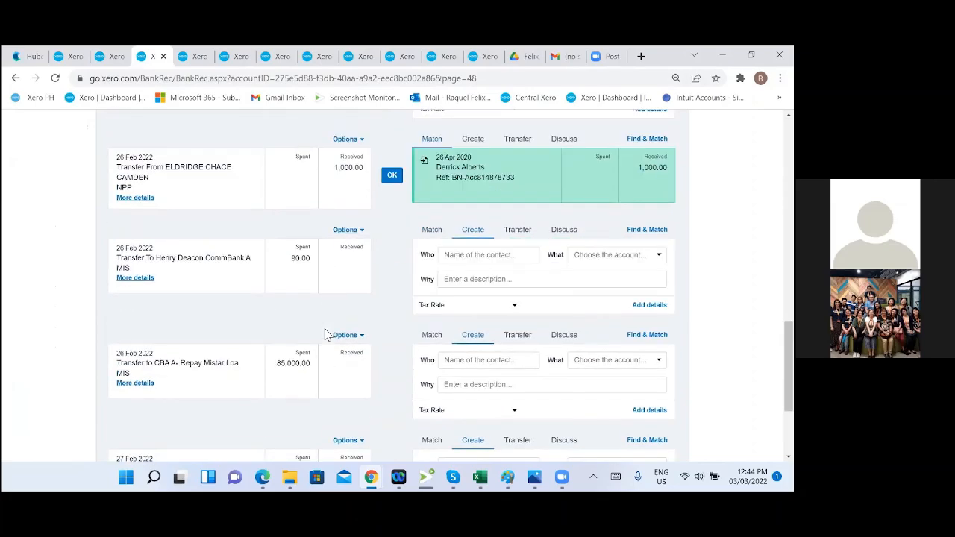
pyautogui.scroll(2, 326, 336)
pyautogui.scroll(-2, 326, 336)
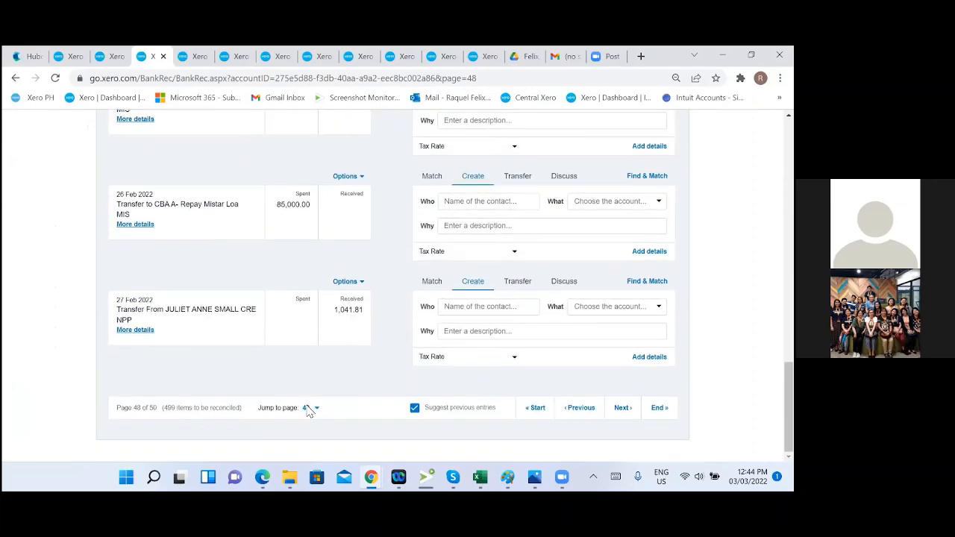
pyautogui.click(588, 417)
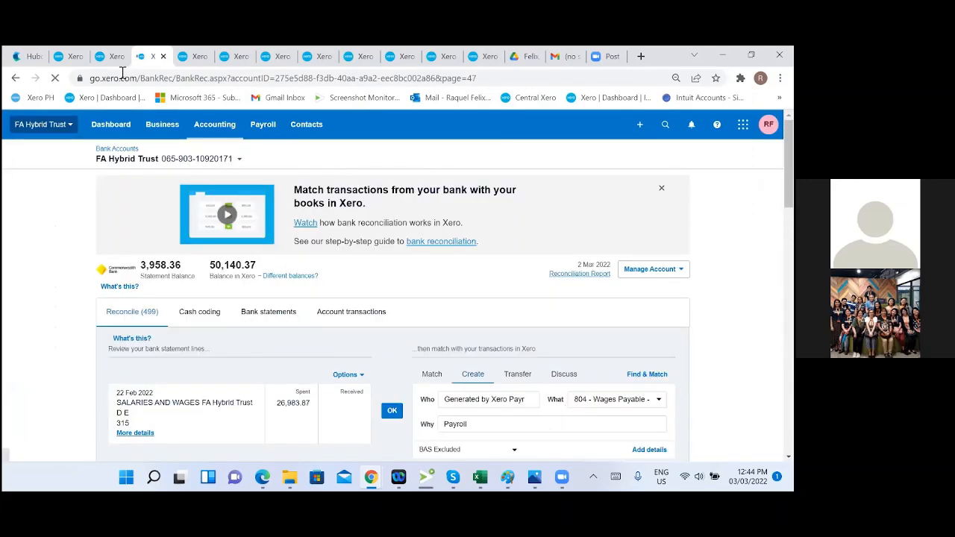
pyautogui.click(67, 57)
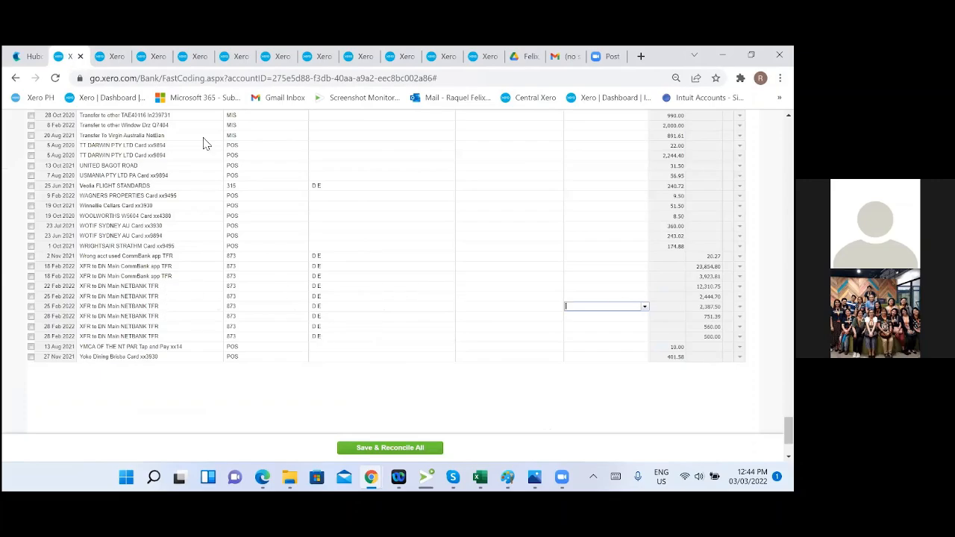
# Step: Check the statement details of the 25 Feb 2022 K-AIR KAKADU AIR SVCS 6,530.90 line on page 47 and reconcile it with the INV-2020 match
pyautogui.click(143, 59)
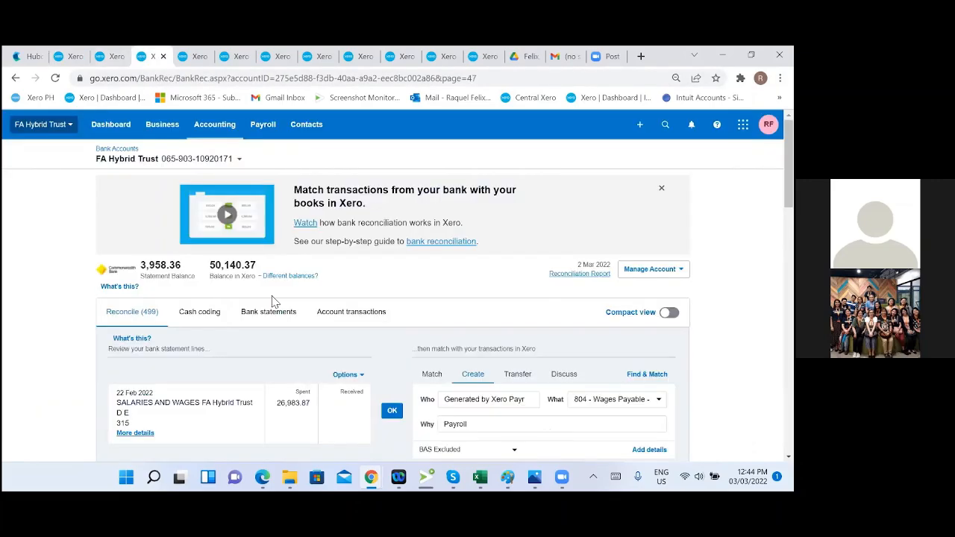
pyautogui.scroll(-5, 274, 396)
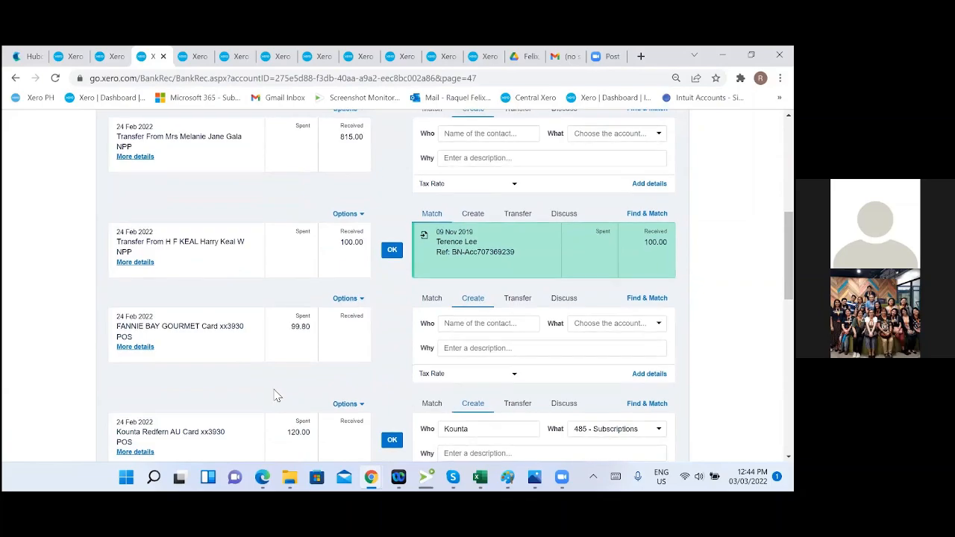
pyautogui.scroll(2, 275, 396)
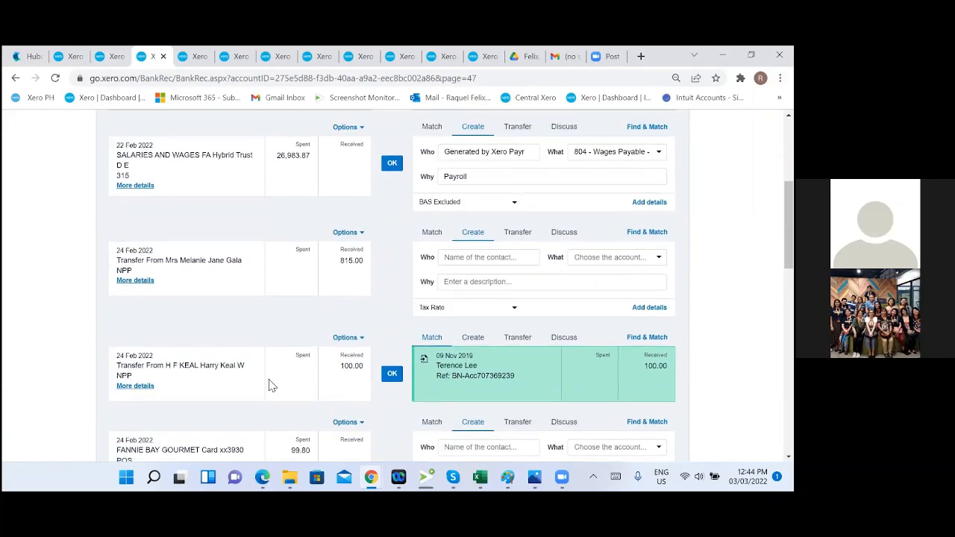
pyautogui.scroll(-7, 272, 386)
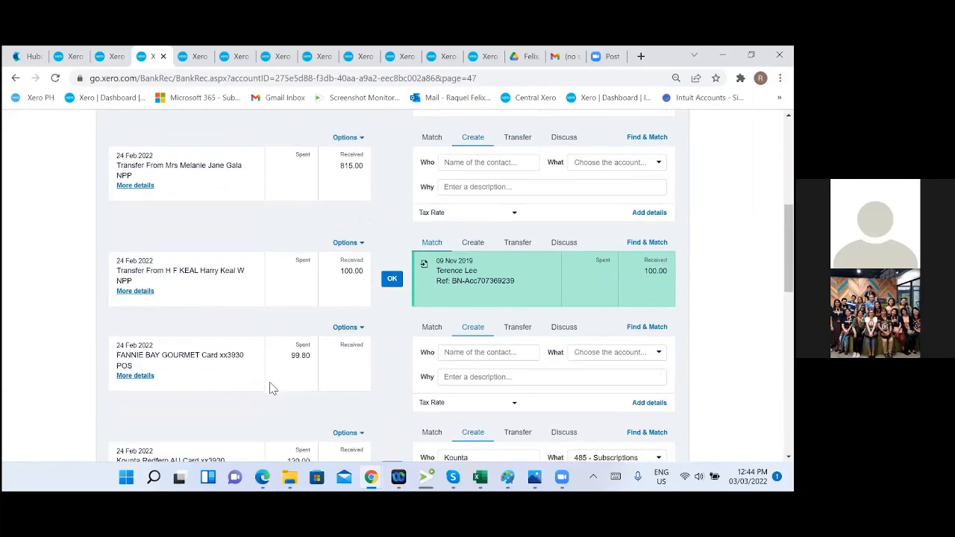
pyautogui.scroll(-3, 338, 417)
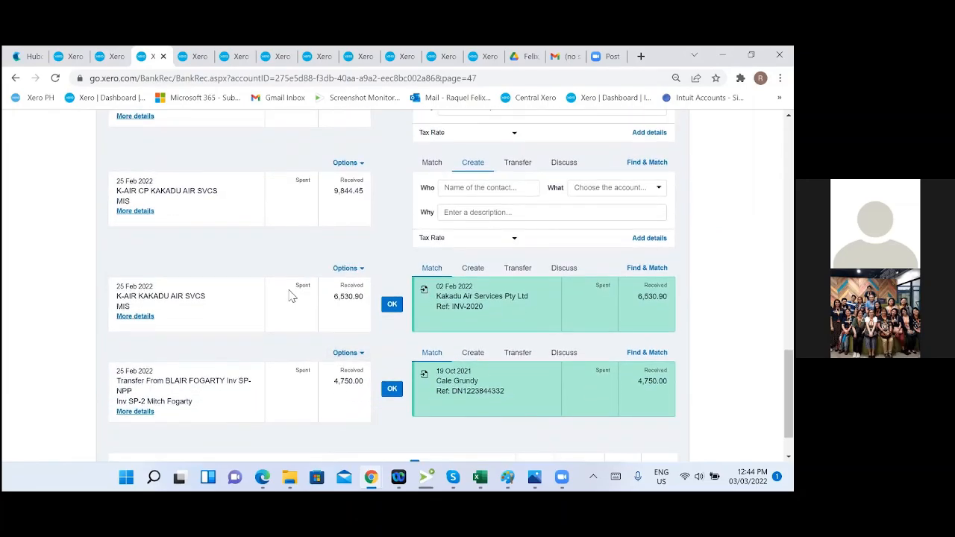
pyautogui.click(140, 317)
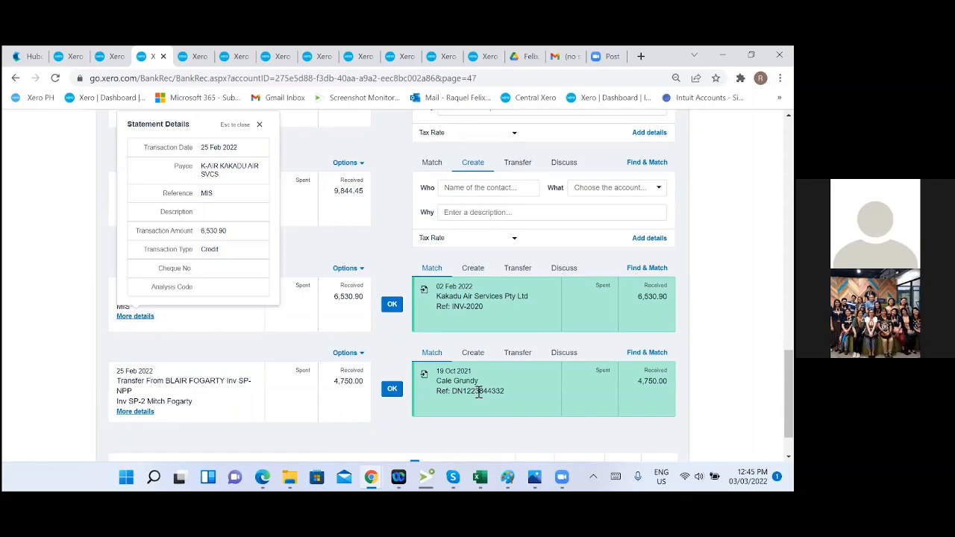
pyautogui.click(260, 125)
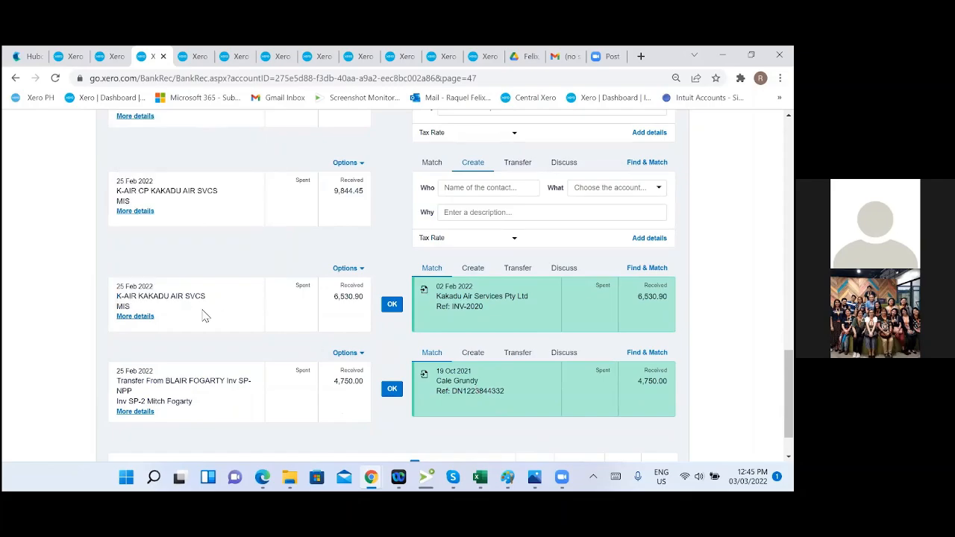
pyautogui.click(137, 319)
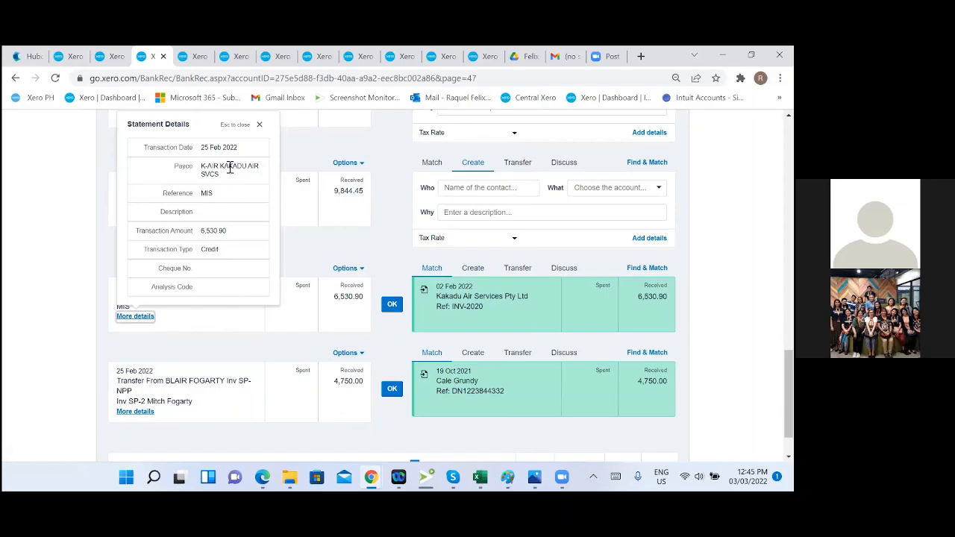
pyautogui.click(260, 124)
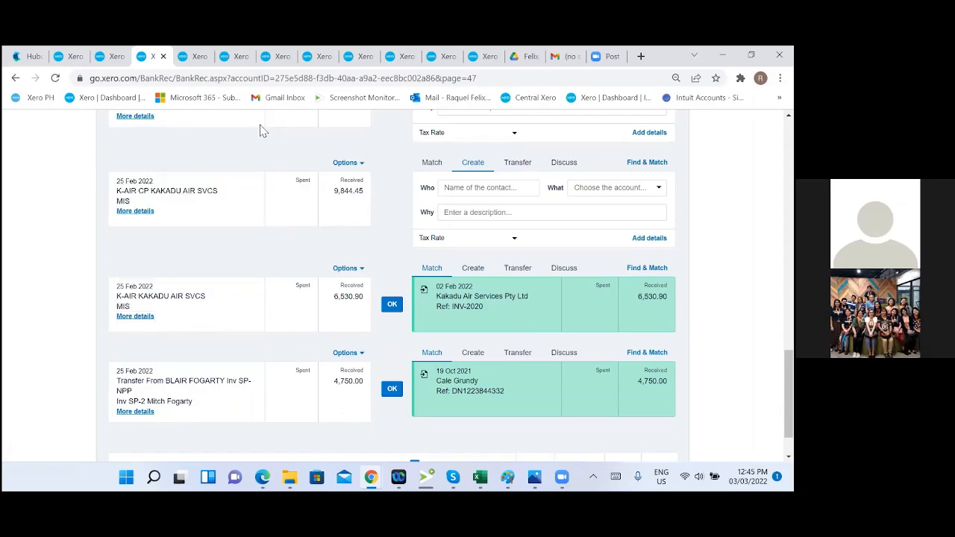
pyautogui.click(394, 305)
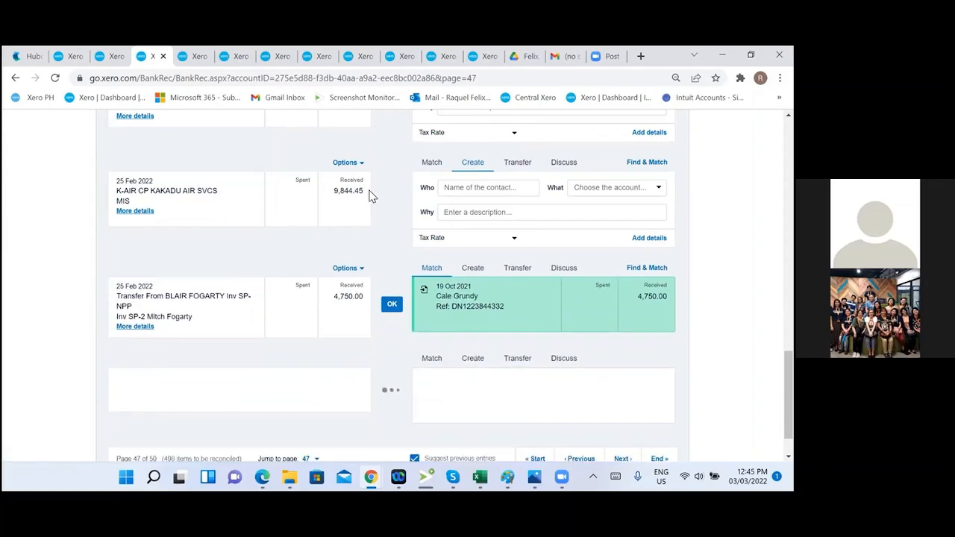
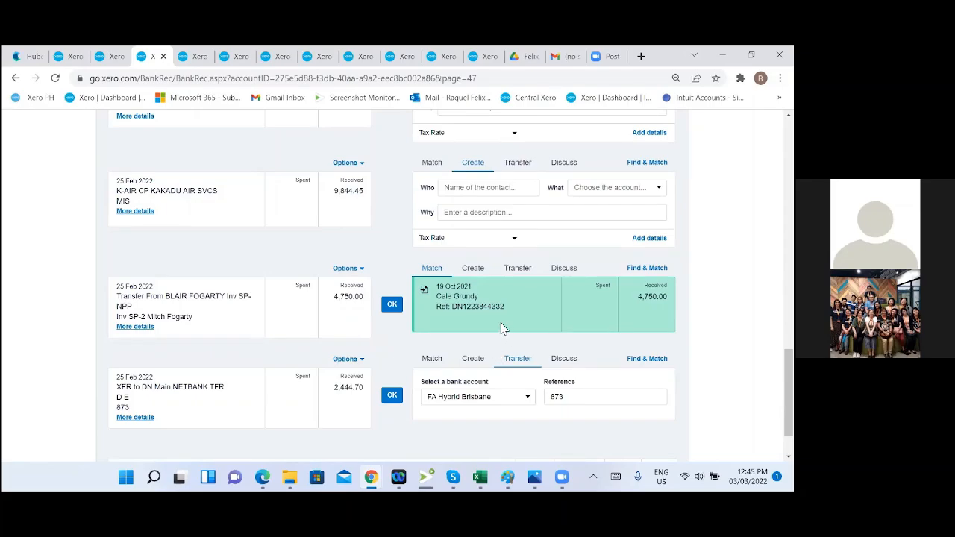
# Step: Reconcile the 25 Feb 2022 "XFR to DN Main NETBANK TFR" 2,444.70 line as a transfer with FA Hybrid Brisbane, reference 873
pyautogui.scroll(2, 302, 303)
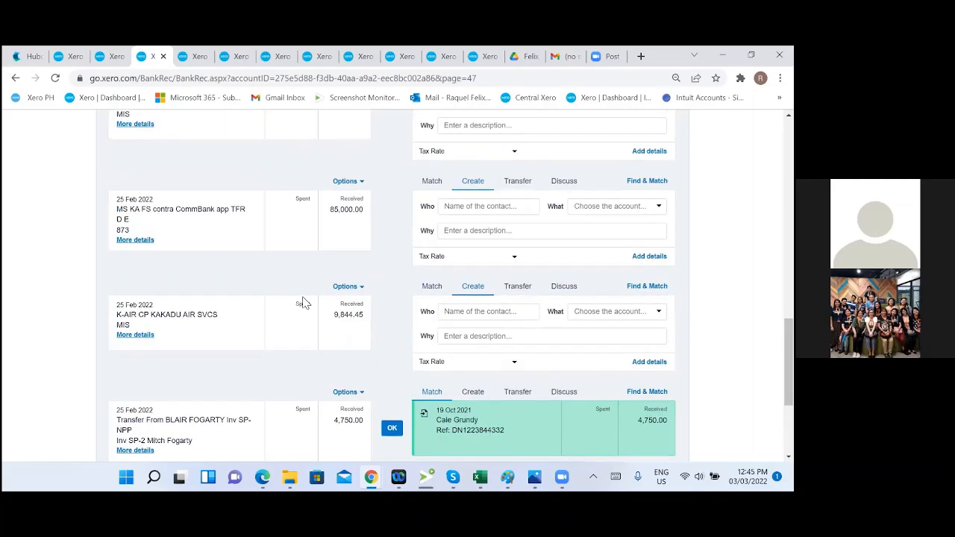
pyautogui.scroll(1, 303, 303)
pyautogui.scroll(-3, 516, 431)
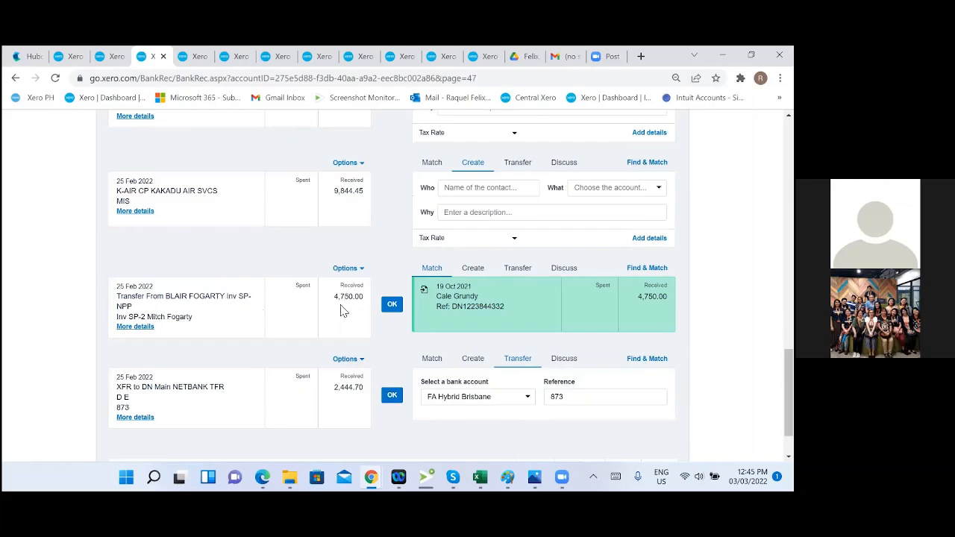
pyautogui.scroll(-1, 232, 388)
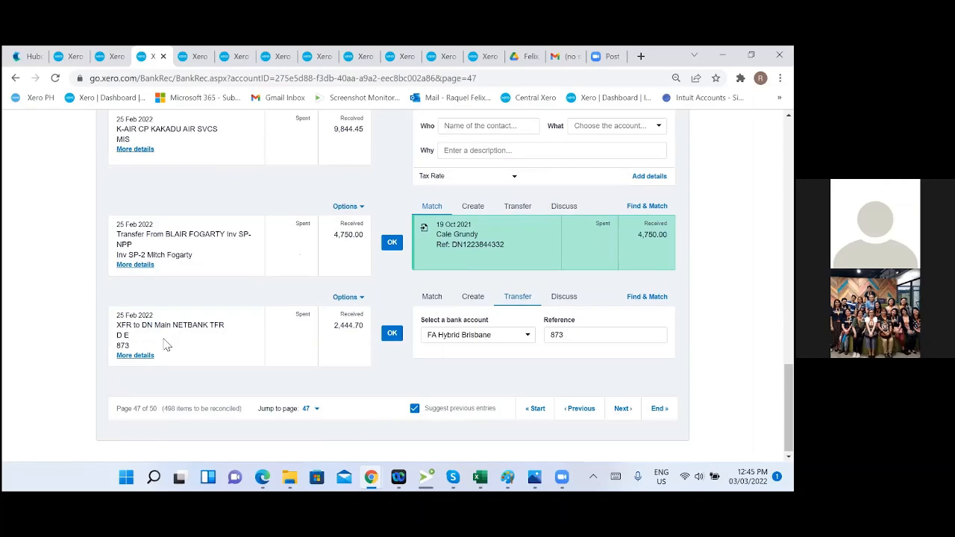
pyautogui.click(528, 336)
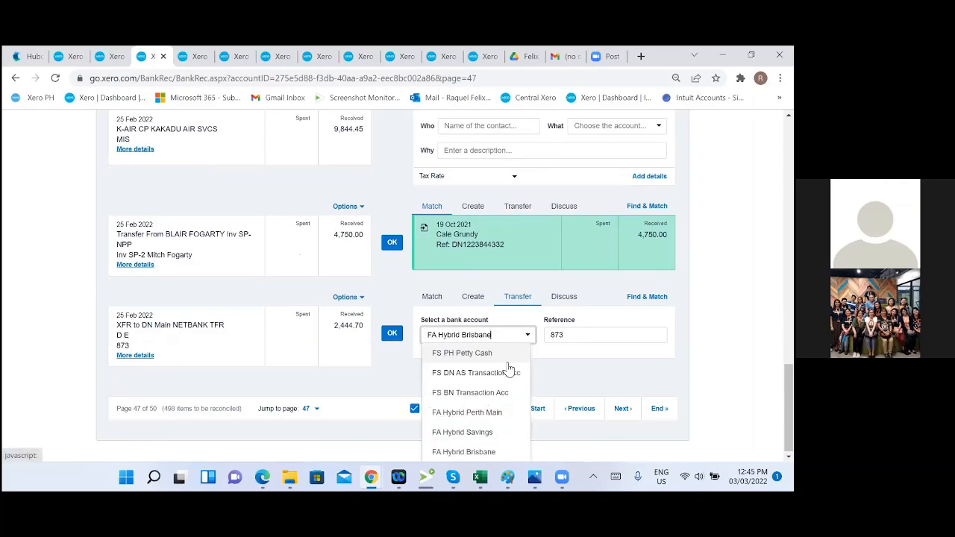
pyautogui.click(481, 454)
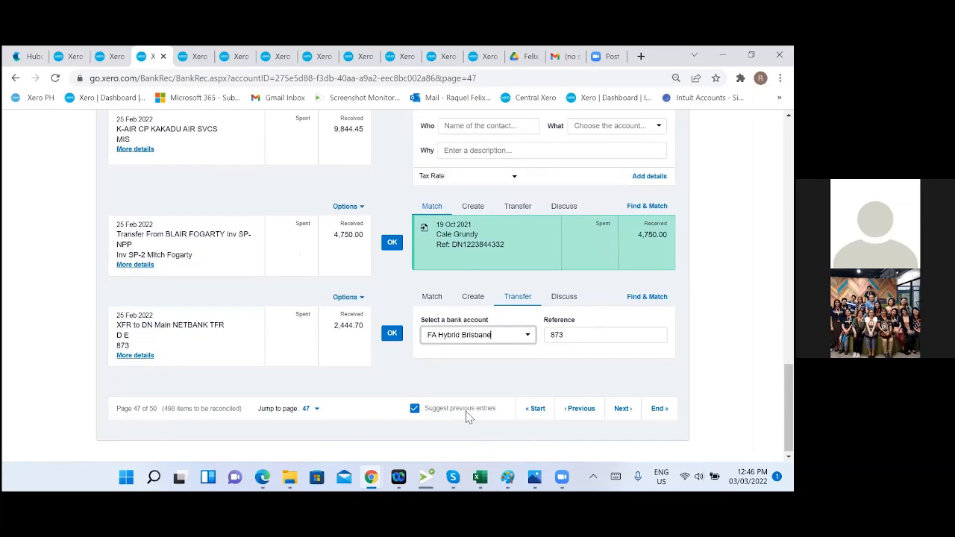
pyautogui.click(186, 58)
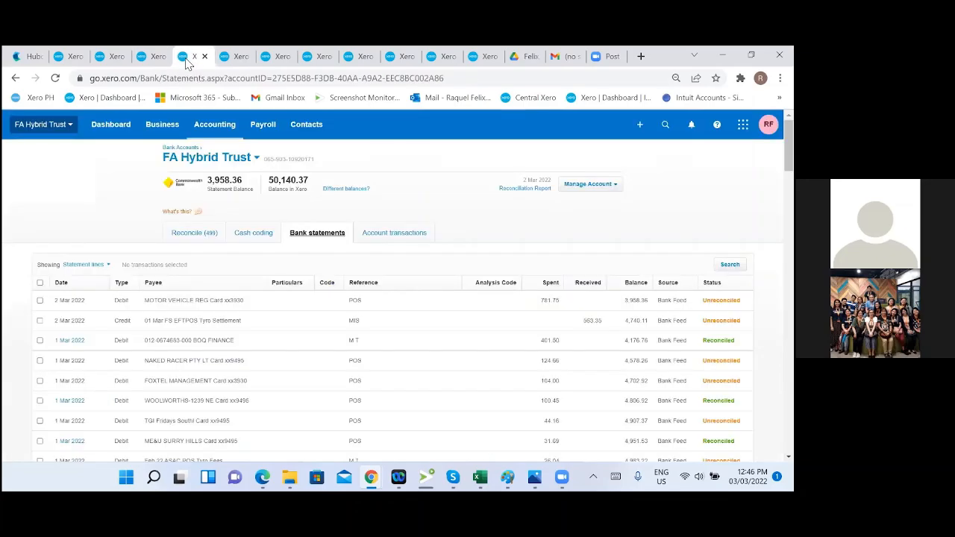
pyautogui.click(232, 60)
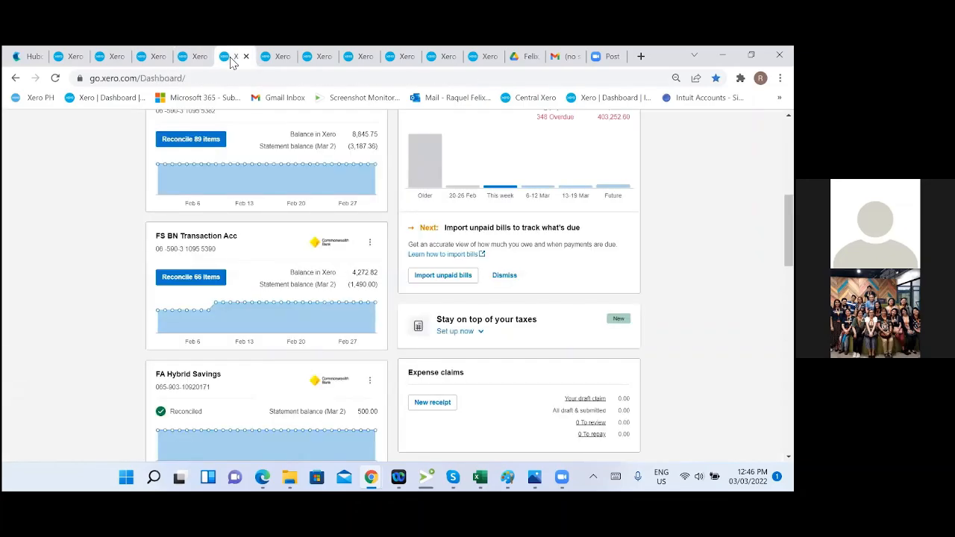
pyautogui.click(151, 60)
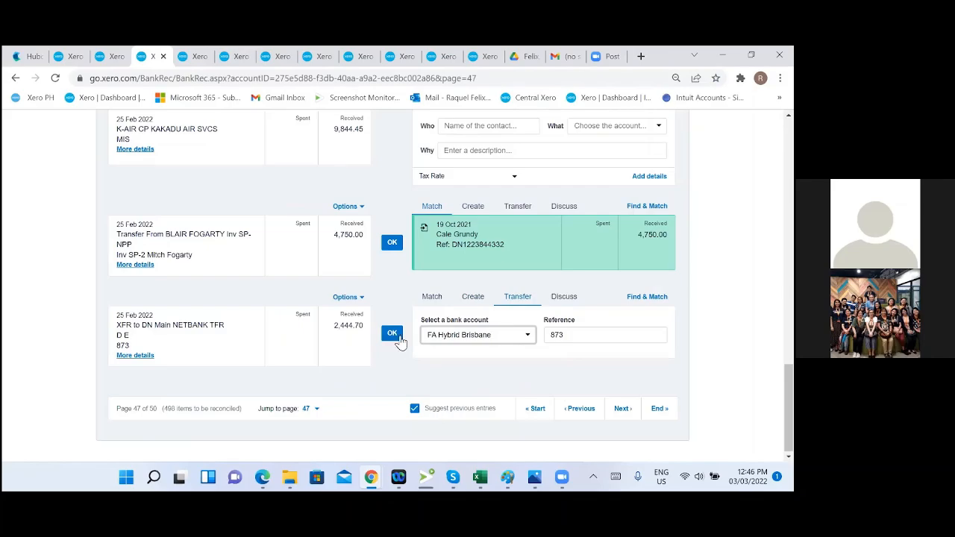
pyautogui.click(392, 333)
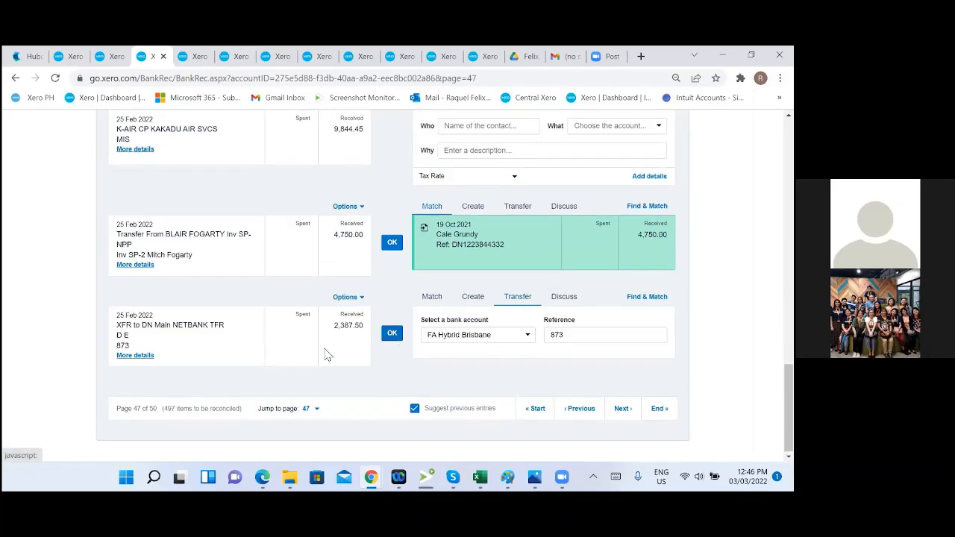
# Step: Switch from FA Hybrid Trust to the FA Hybrid Brisbane account and open the last page of its reconcile list
pyautogui.click(59, 58)
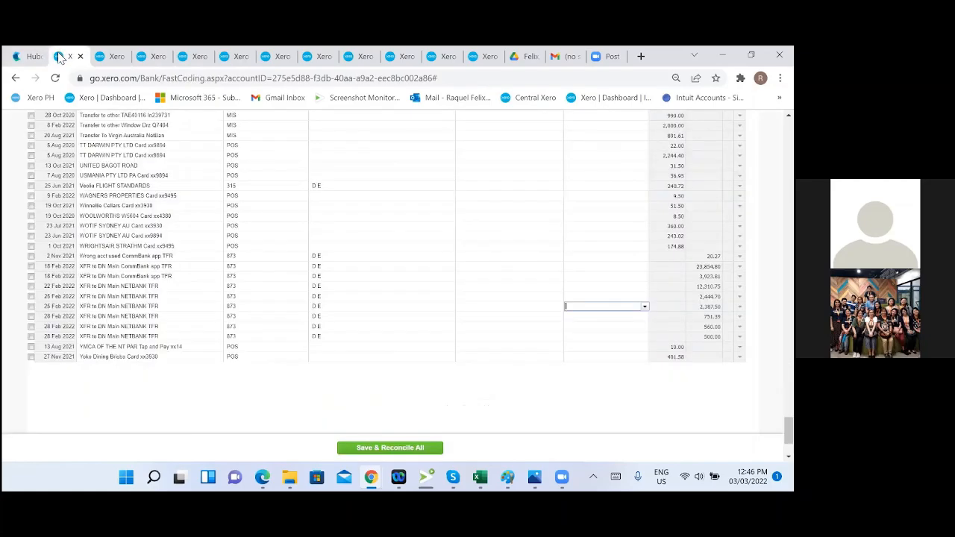
pyautogui.click(189, 56)
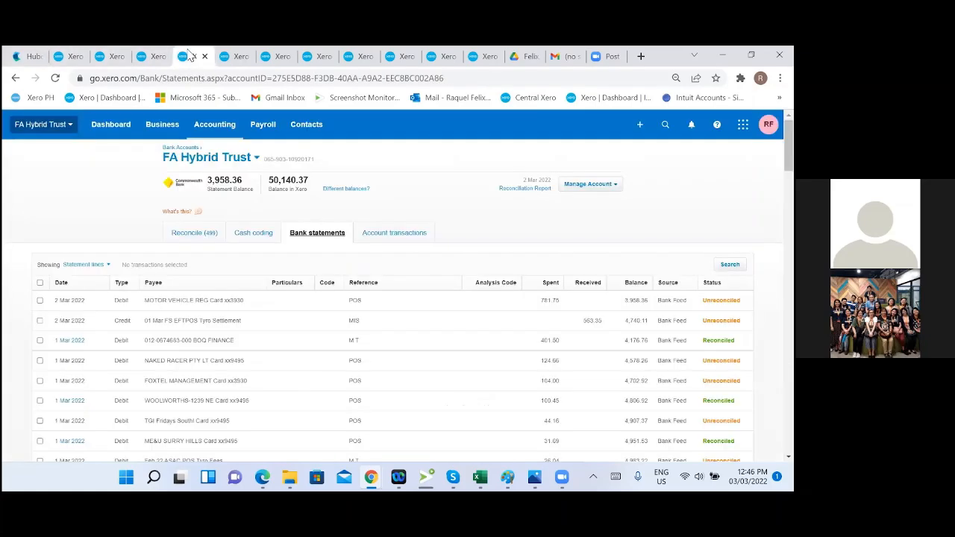
pyautogui.click(257, 159)
pyautogui.click(224, 182)
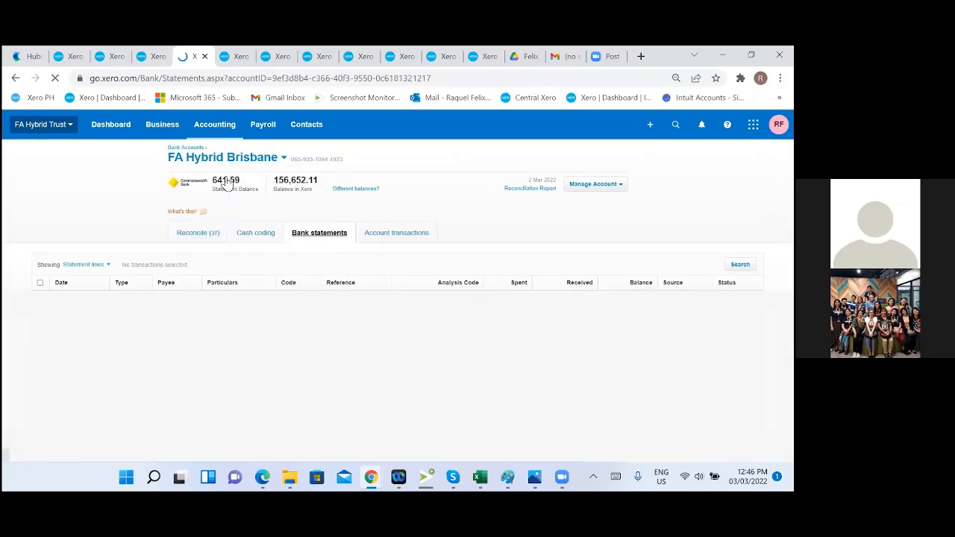
pyautogui.click(199, 232)
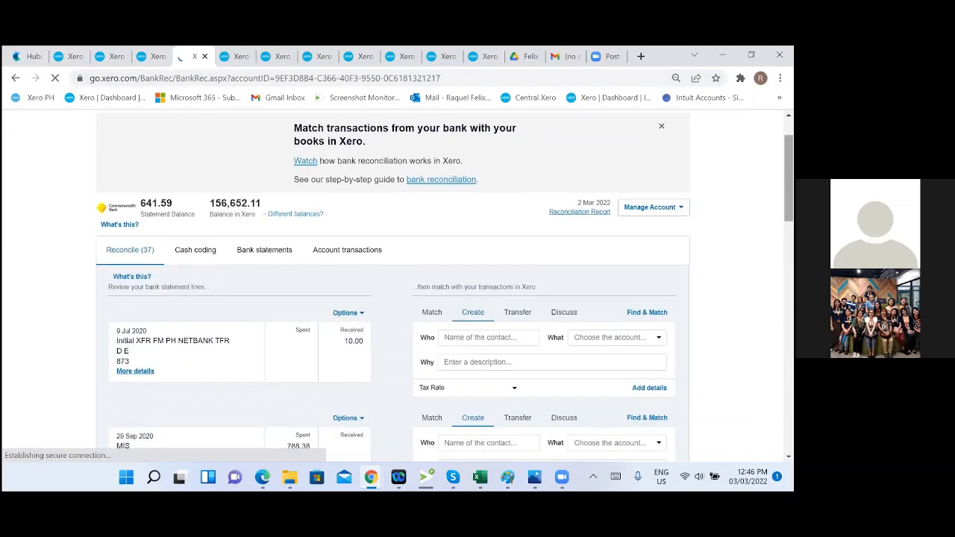
pyautogui.scroll(-15, 441, 341)
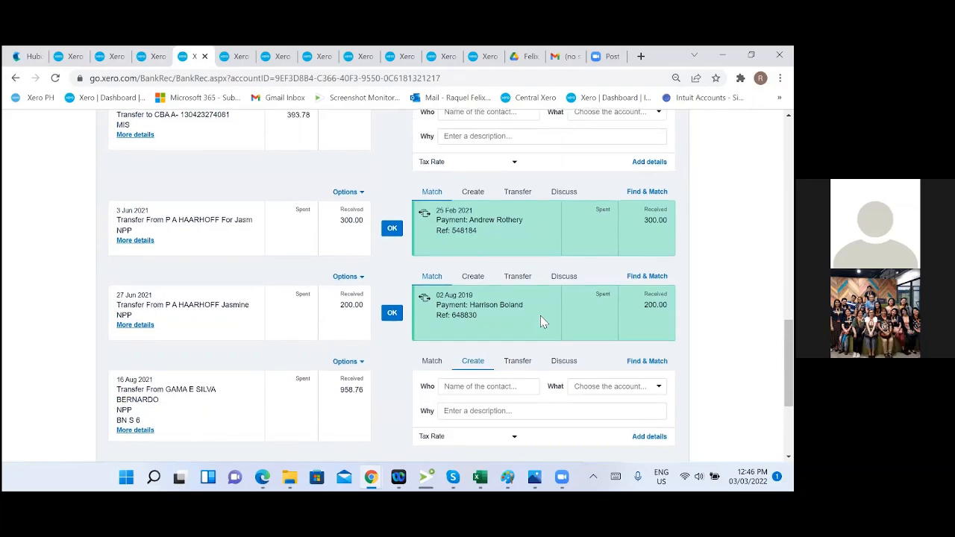
pyautogui.scroll(-5, 543, 343)
pyautogui.click(660, 409)
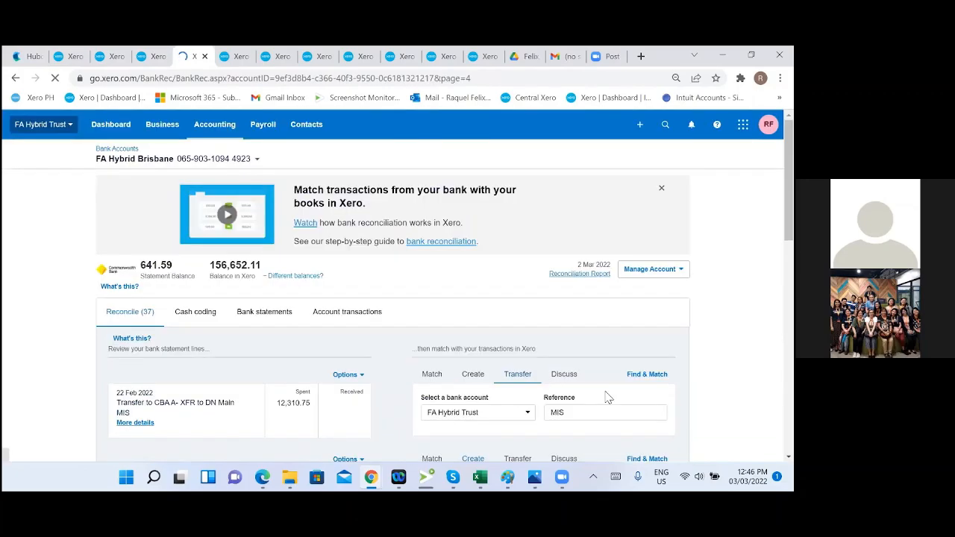
pyautogui.scroll(-4, 339, 343)
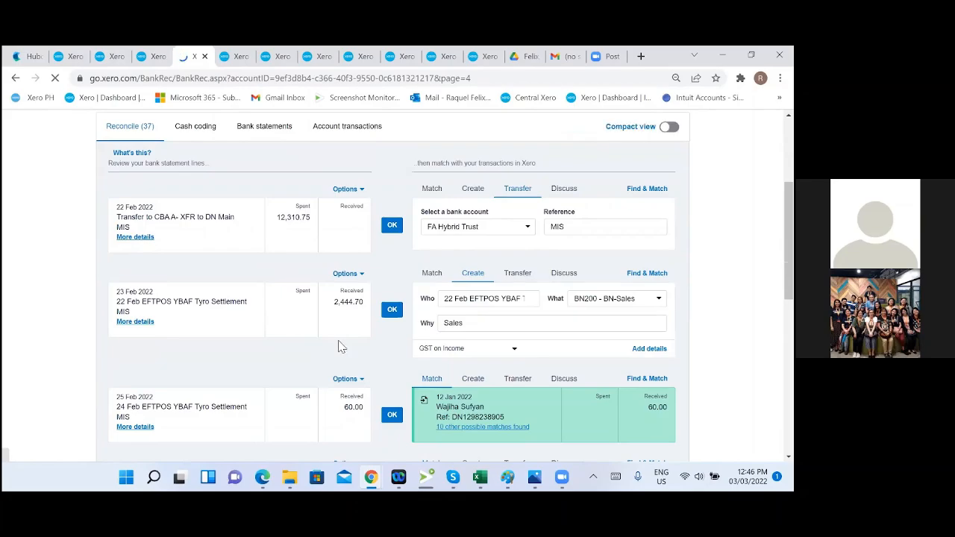
pyautogui.click(432, 273)
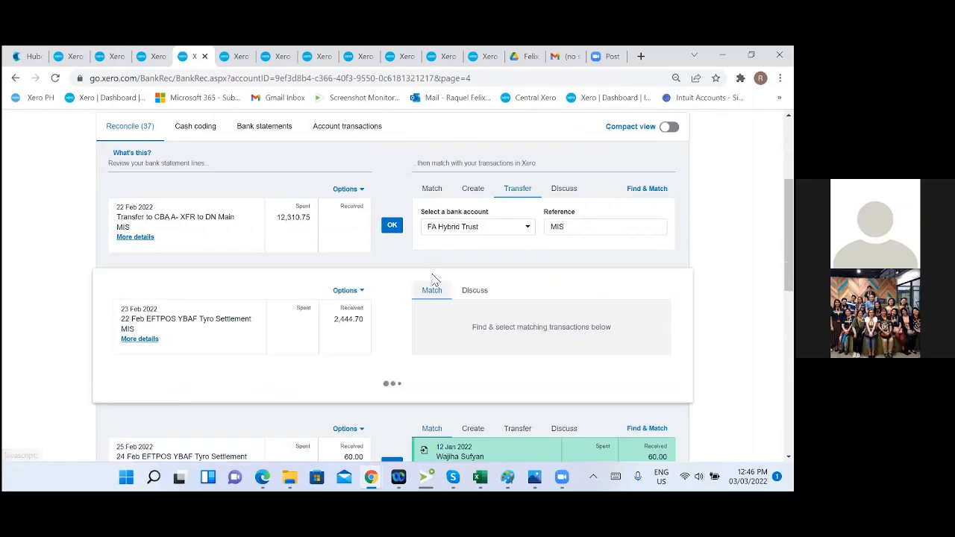
pyautogui.scroll(-4, 597, 316)
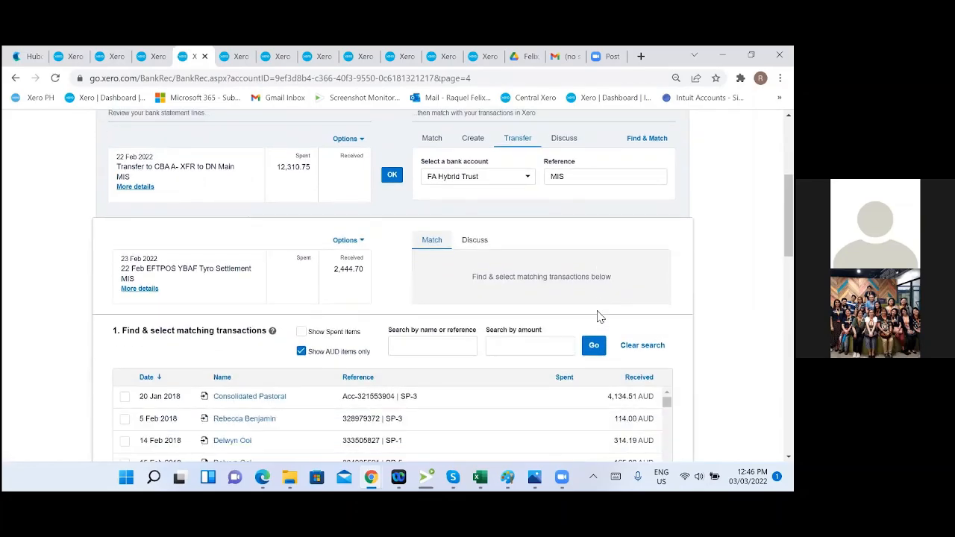
pyautogui.scroll(4, 588, 312)
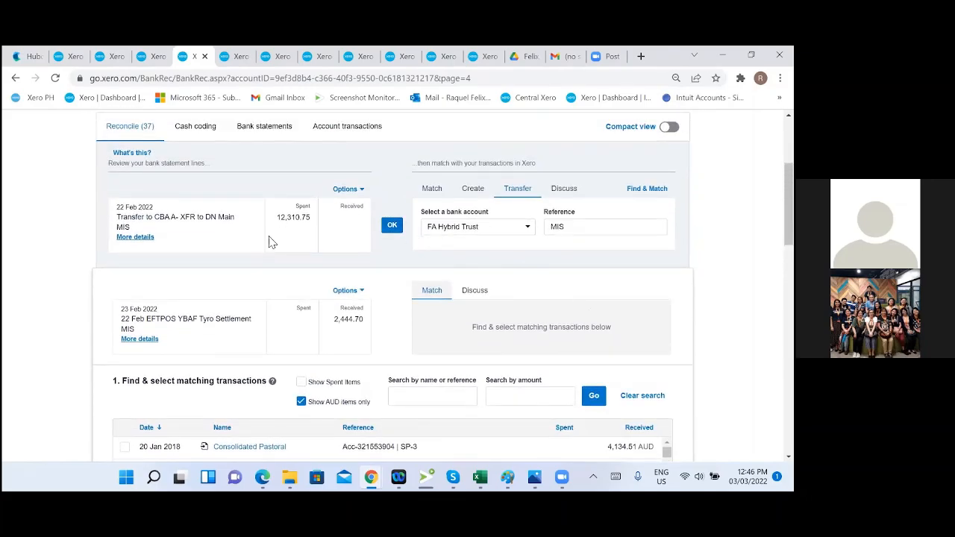
# Step: Reconcile the 22 Feb 2022 "XFR to DN Main" 12,310.75 line as a transfer to FA Hybrid Trust, reference MIS, then reload and review the remaining lines
pyautogui.click(394, 225)
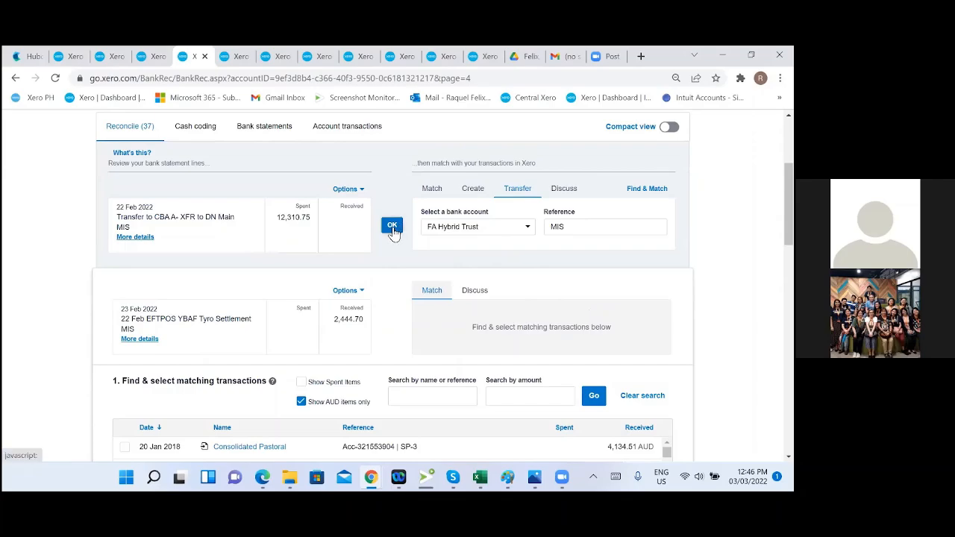
pyautogui.scroll(-3, 395, 283)
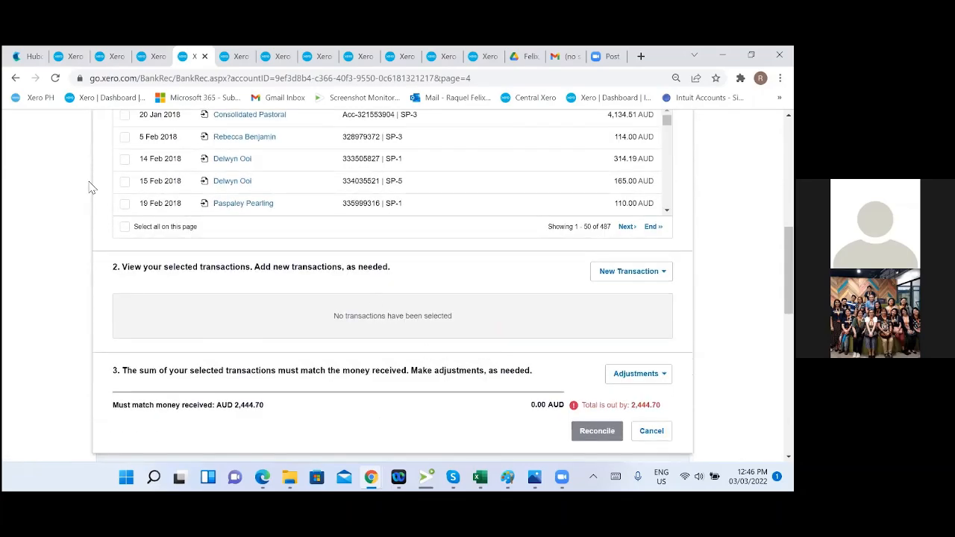
pyautogui.click(56, 77)
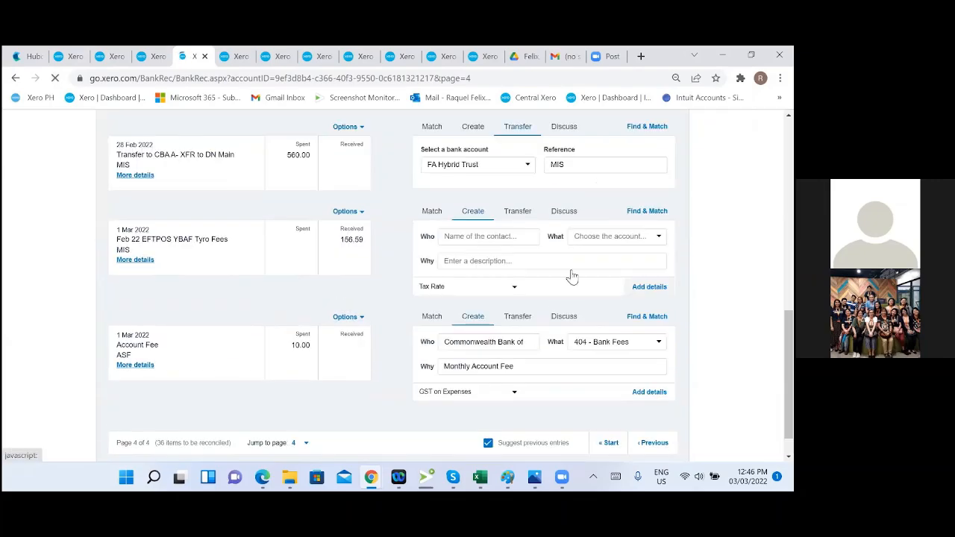
pyautogui.scroll(2, 379, 305)
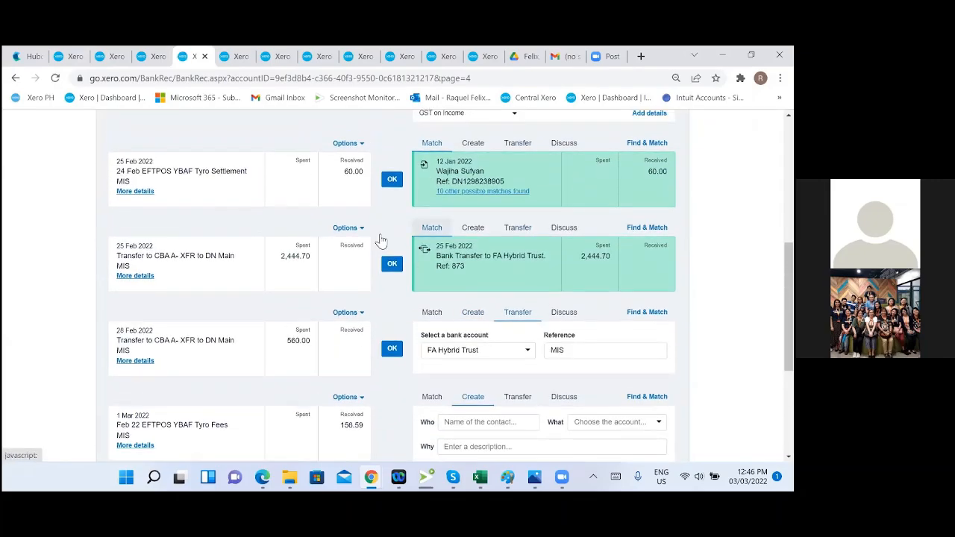
pyautogui.scroll(1, 379, 304)
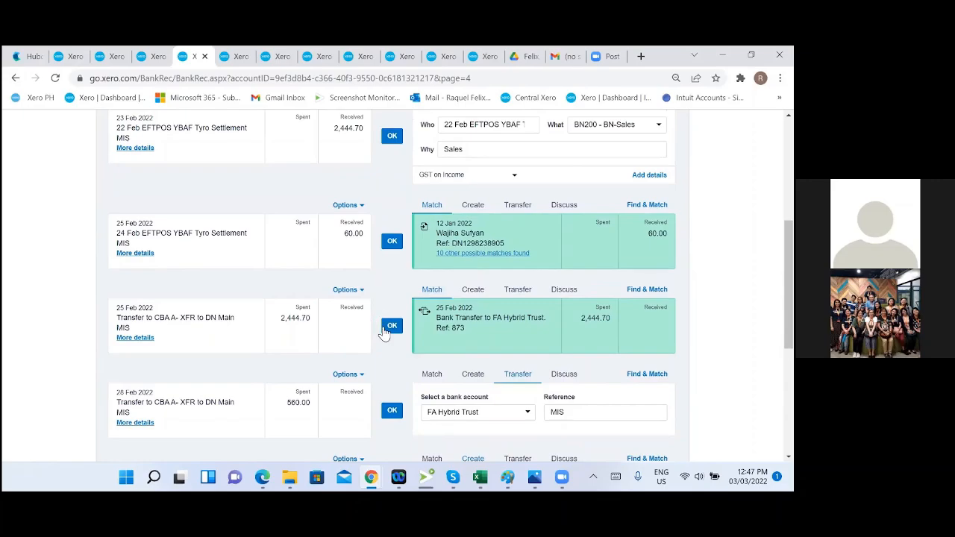
# Step: Reconcile the 25 Feb 2022 "XFR to DN Main" 2,444.70 line with its bank transfer match, reference 873, and return to FA Hybrid Trust
pyautogui.click(392, 326)
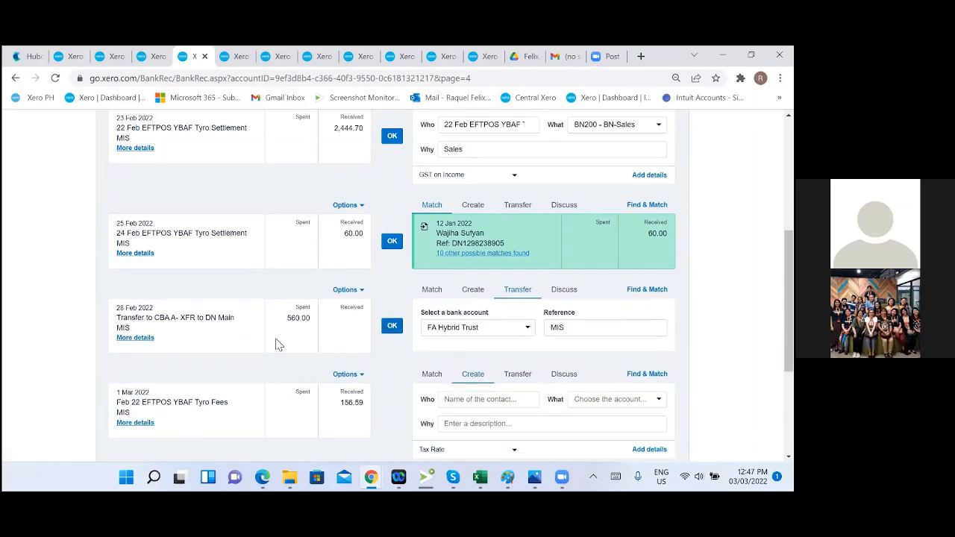
pyautogui.click(148, 60)
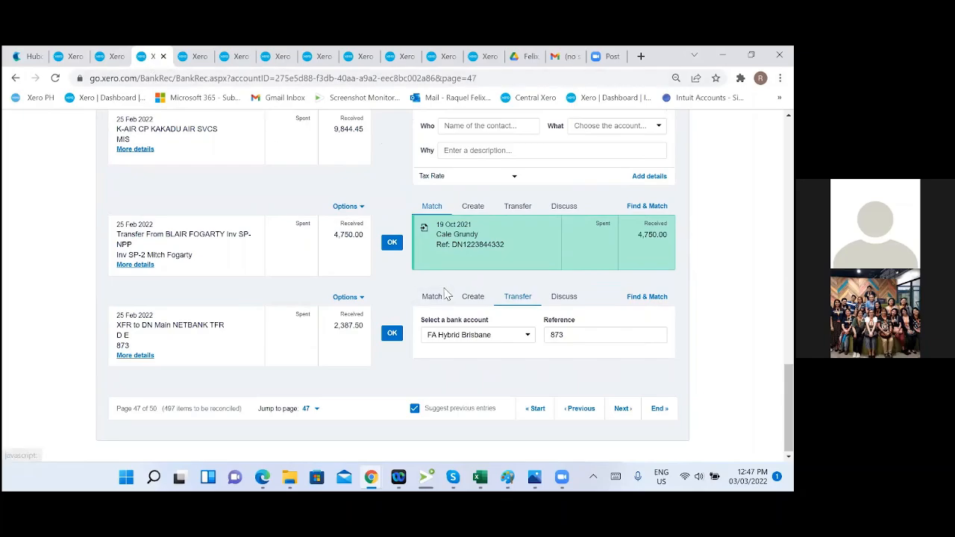
# Step: Compare the FA Hybrid Trust 2,387.50 "XFR to DN Main" line with the lines on page 4 of the FA Hybrid Brisbane reconcile list
pyautogui.click(191, 58)
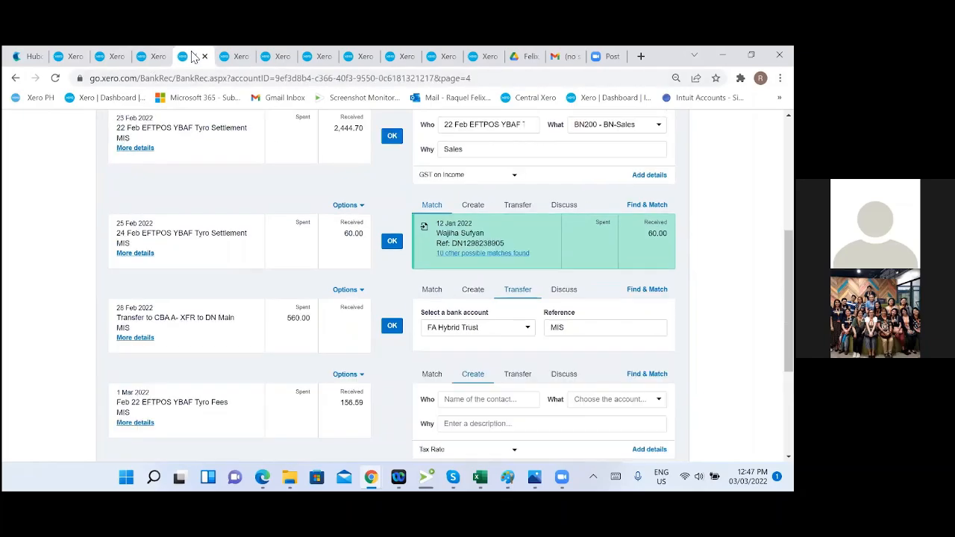
pyautogui.scroll(-3, 424, 397)
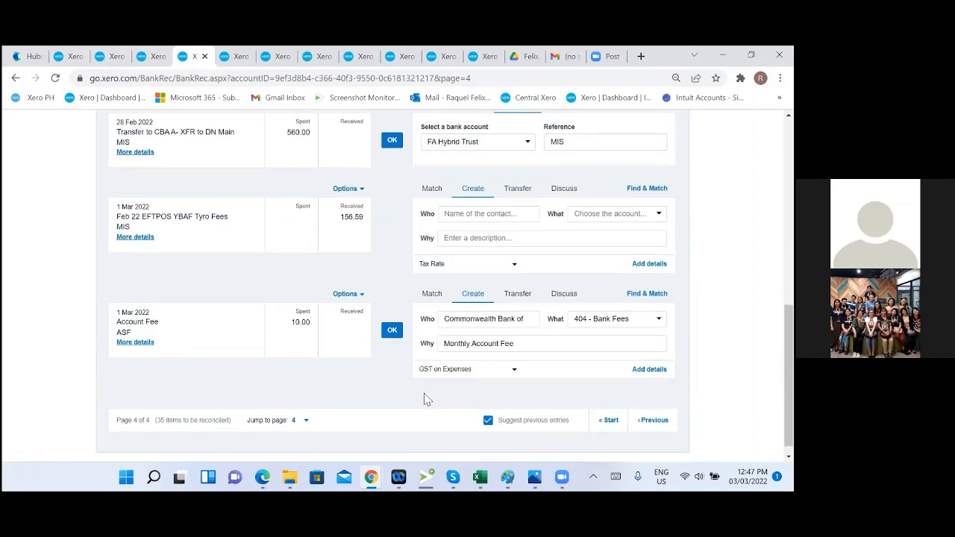
pyautogui.scroll(2, 424, 397)
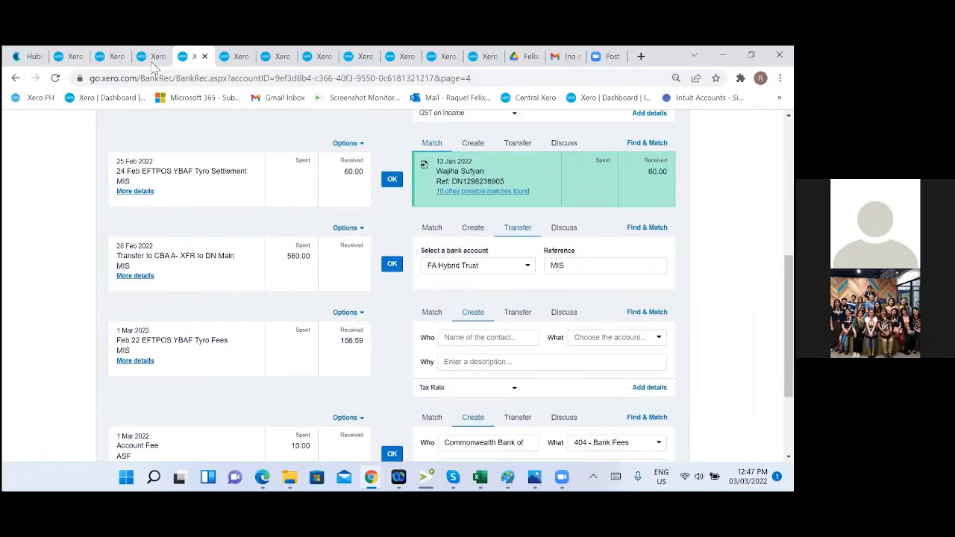
pyautogui.click(153, 59)
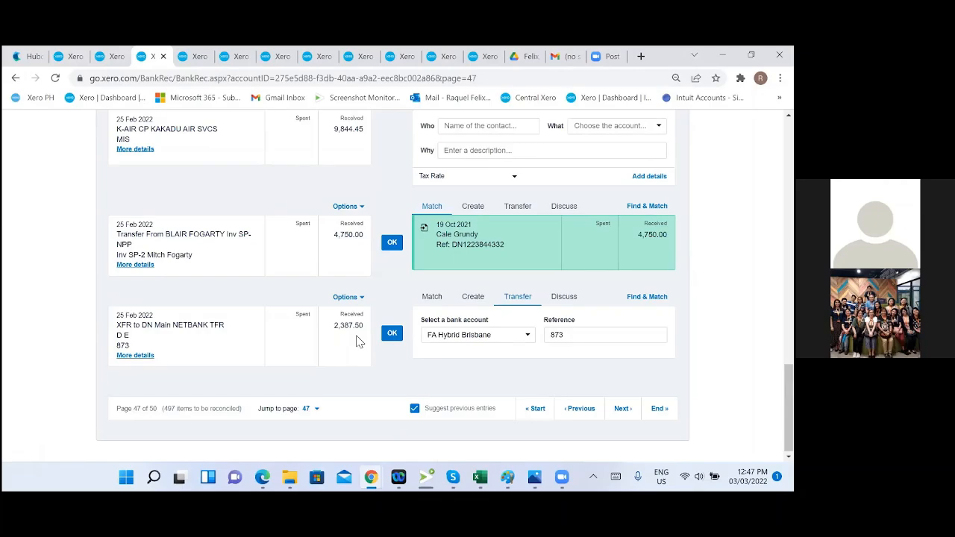
pyautogui.click(188, 60)
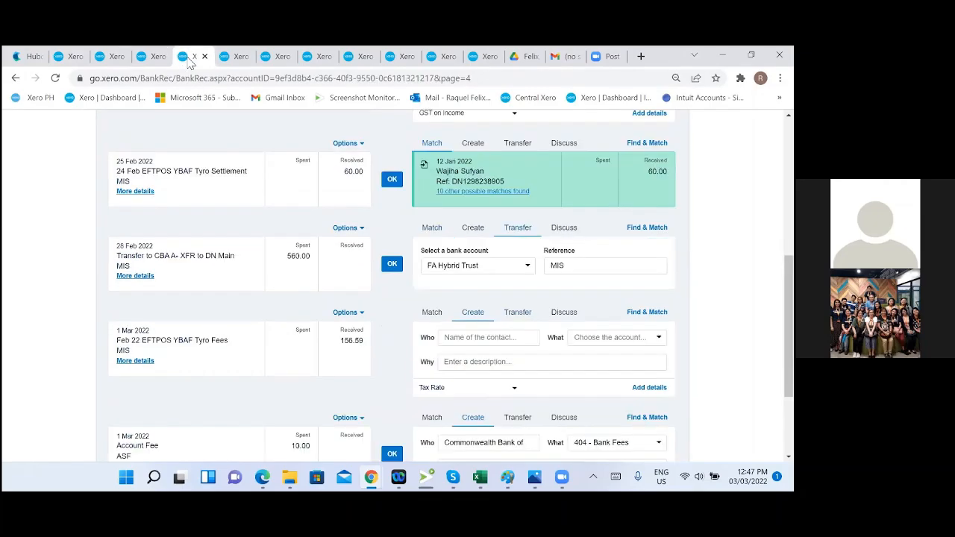
pyautogui.scroll(3, 359, 347)
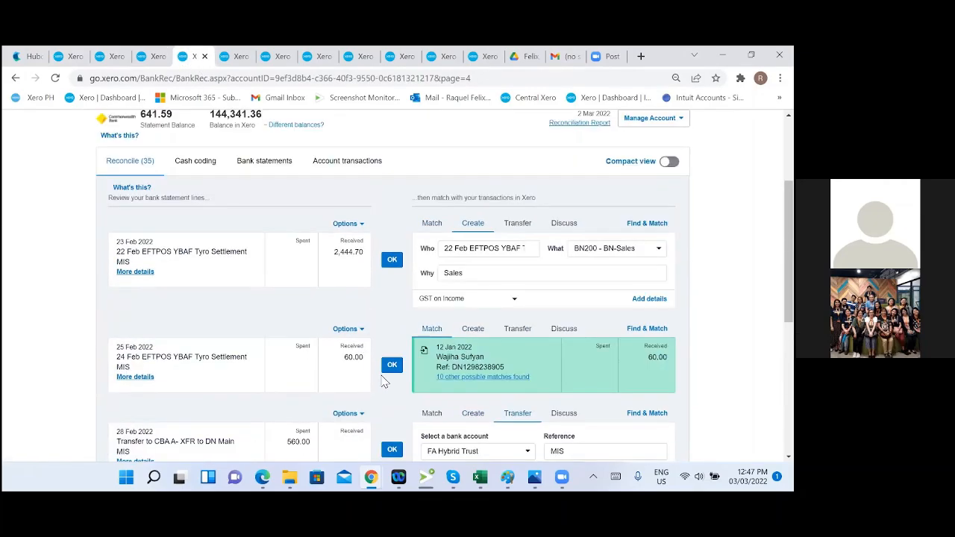
pyautogui.scroll(-3, 384, 381)
pyautogui.scroll(-2, 387, 383)
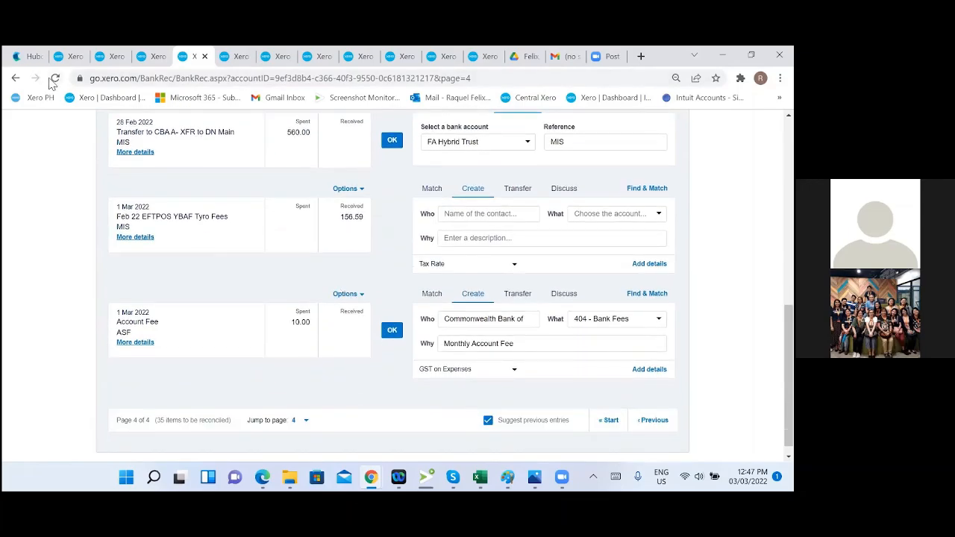
pyautogui.click(146, 58)
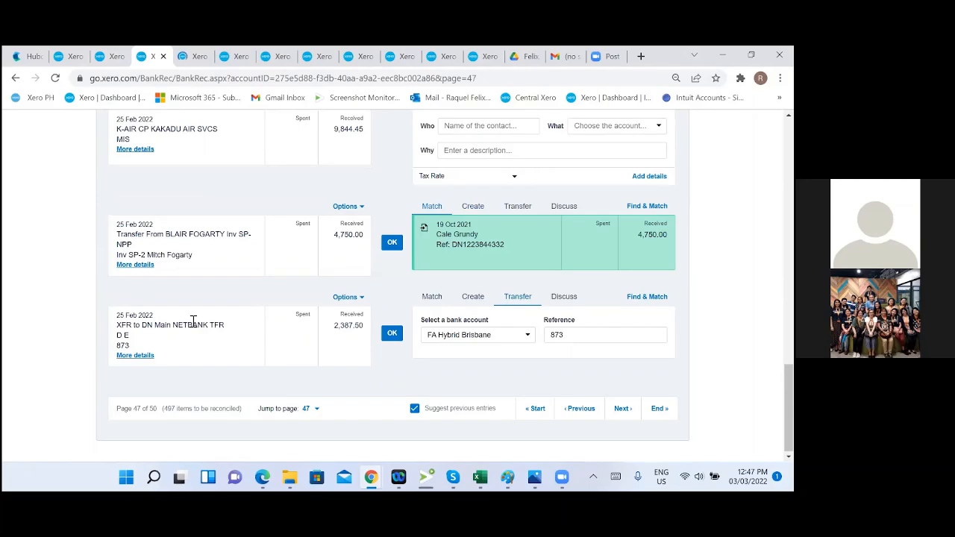
pyautogui.click(191, 61)
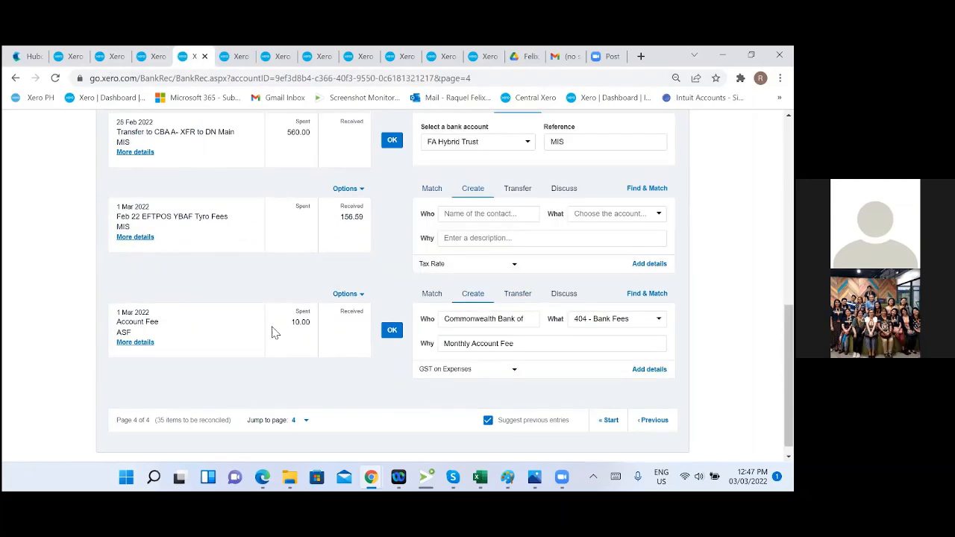
pyautogui.scroll(2, 295, 332)
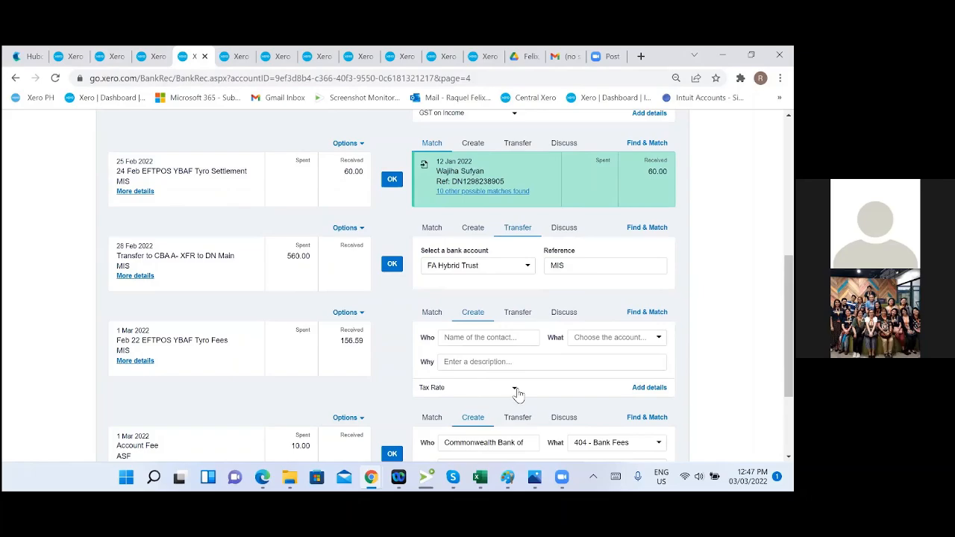
pyautogui.scroll(2, 305, 321)
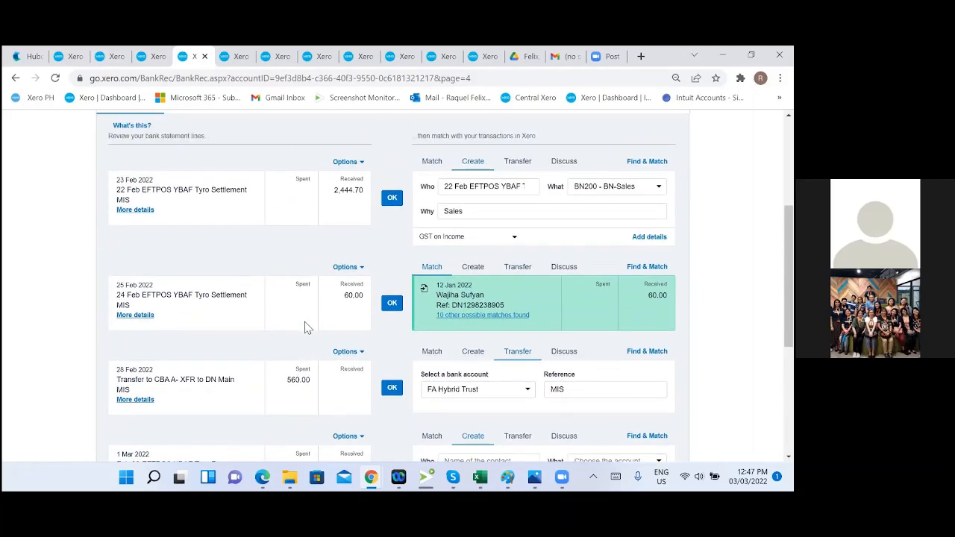
pyautogui.scroll(1, 309, 329)
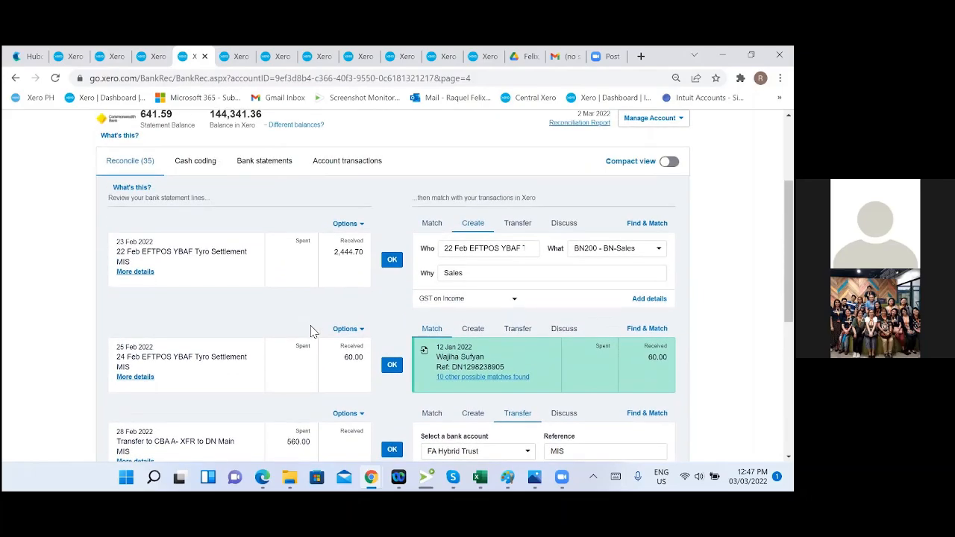
pyautogui.scroll(-5, 312, 334)
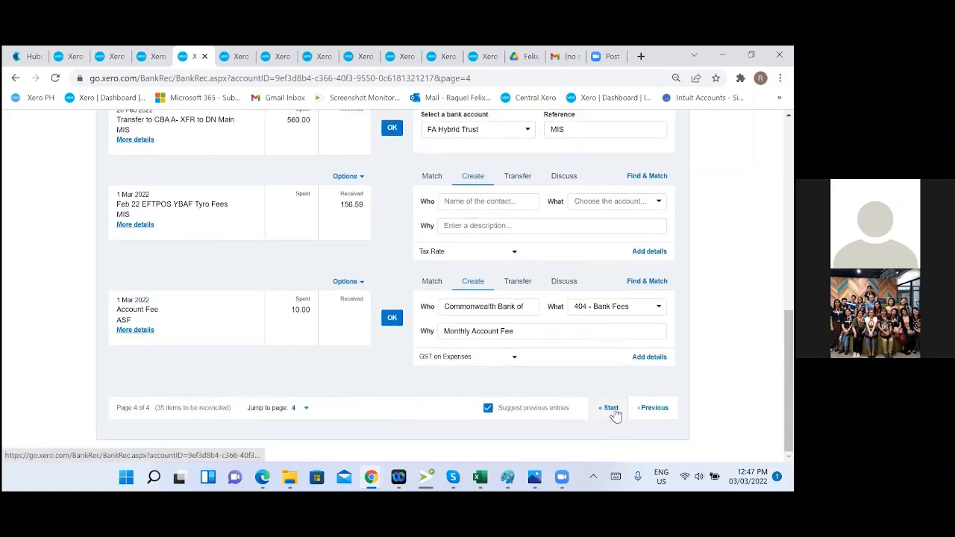
# Step: Look through page 3 of the FA Hybrid Brisbane reconcile list for a 2,387.50 transfer
pyautogui.click(612, 410)
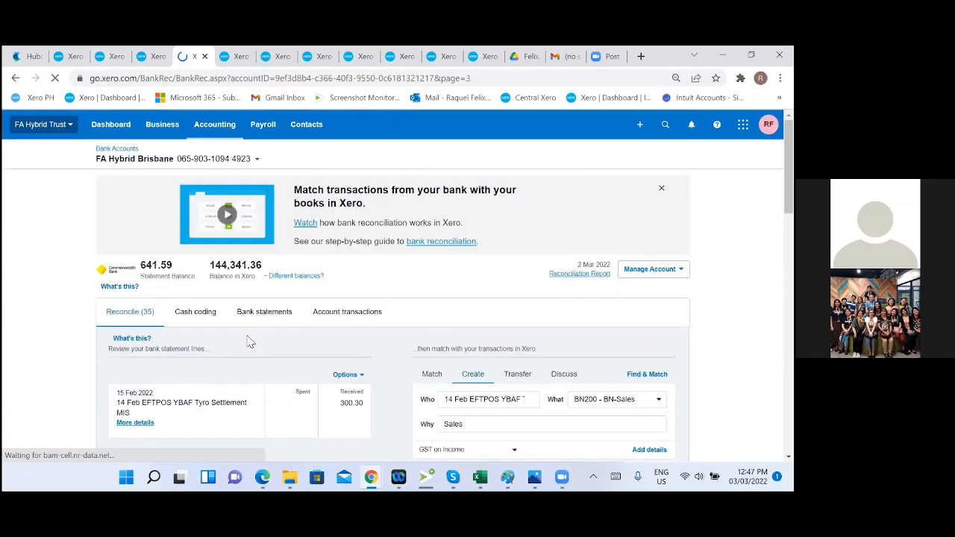
pyautogui.scroll(-10, 331, 394)
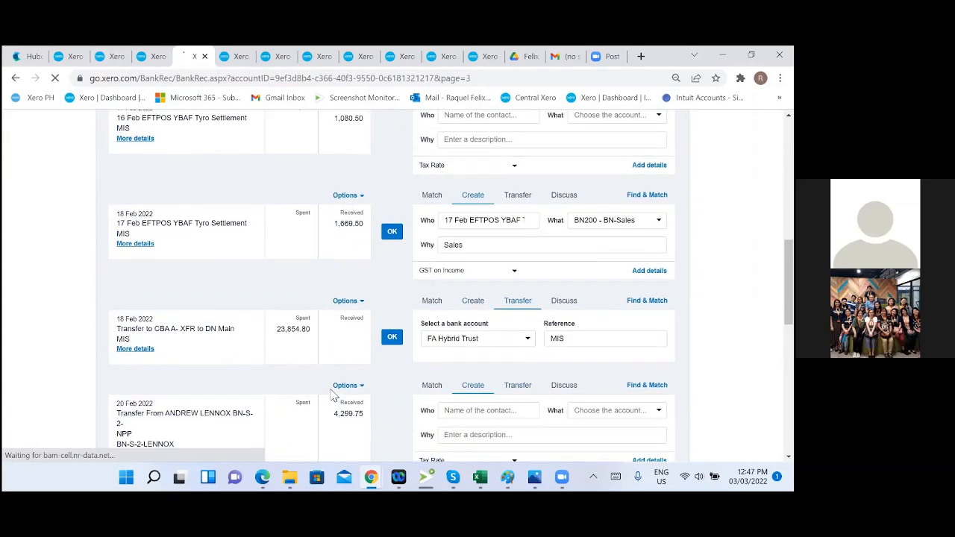
pyautogui.scroll(-4, 334, 396)
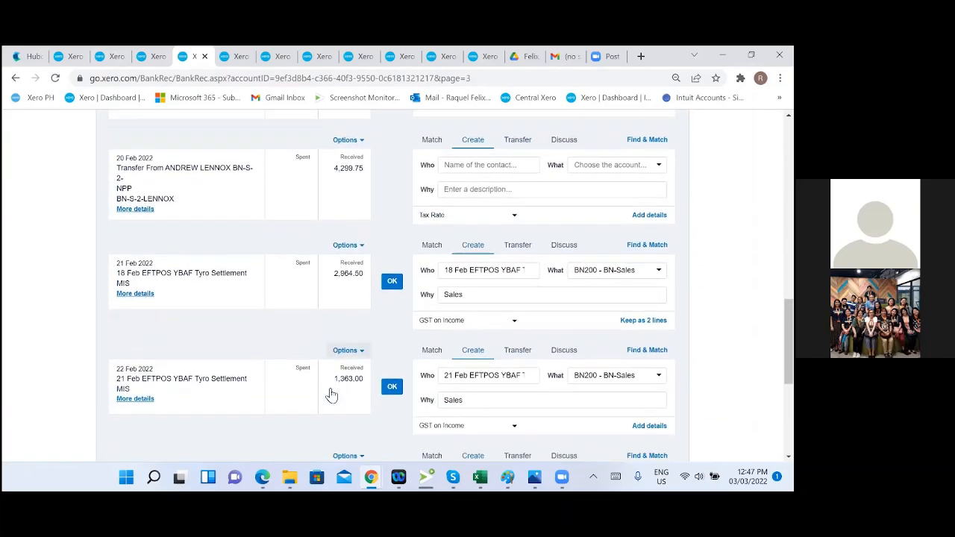
pyautogui.scroll(-2, 334, 395)
pyautogui.scroll(-2, 334, 395)
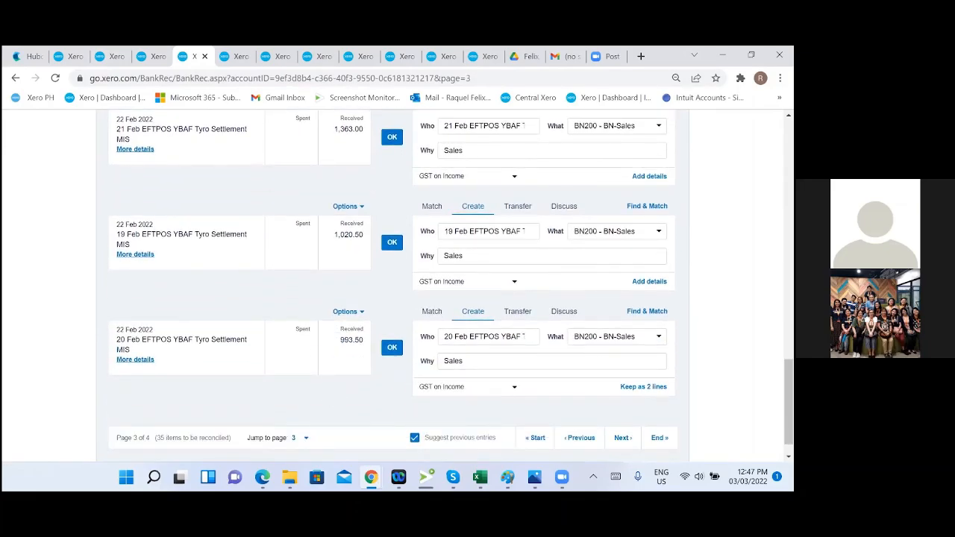
# Step: Search the FA Hybrid Brisbane bank statement lines for the exact amount 2387.50
pyautogui.moveTo(789, 403); pyautogui.dragTo(789, 161)
pyautogui.click(268, 321)
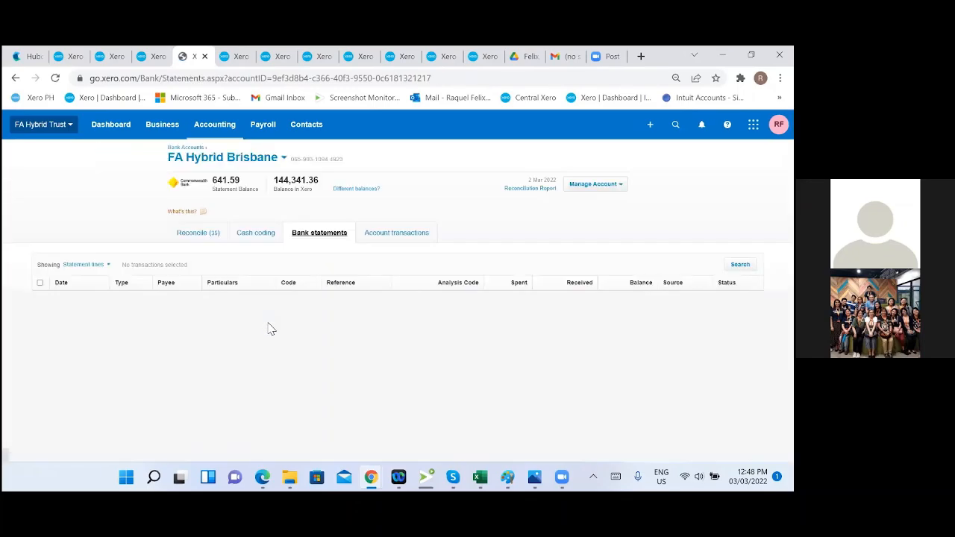
pyautogui.click(730, 264)
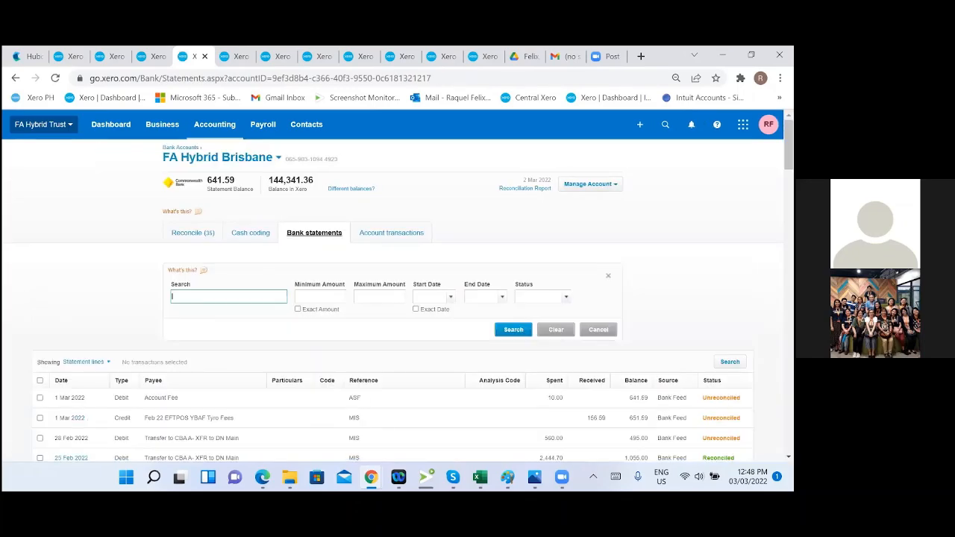
pyautogui.click(298, 309)
pyautogui.click(317, 297)
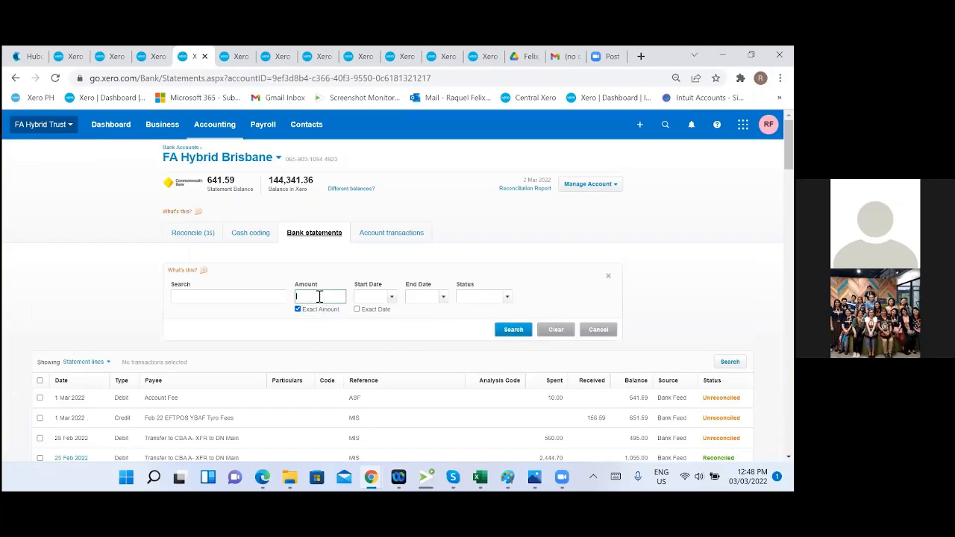
pyautogui.write('2307.50')
pyautogui.press('Return')
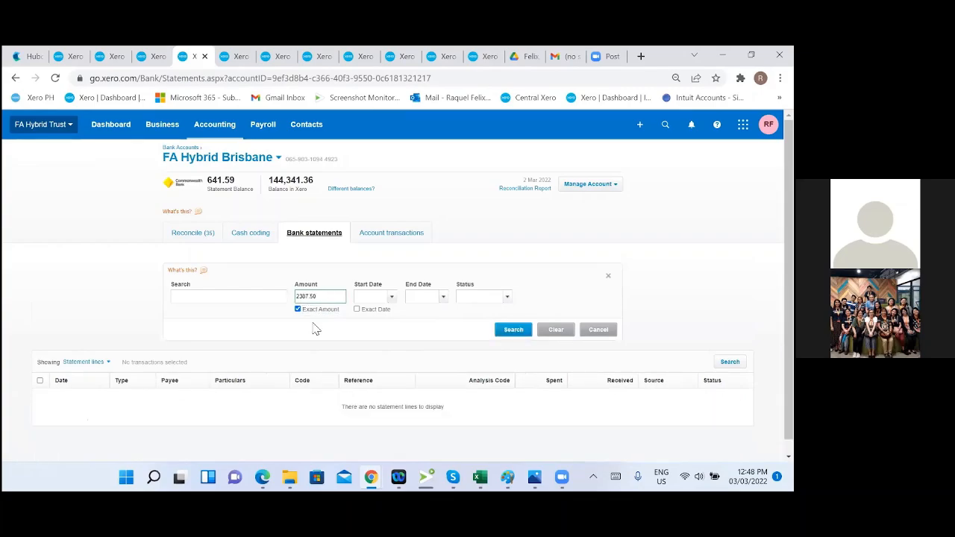
# Step: Return to the FA Hybrid Trust reconcile list, recheck the 2,387.50 transfer line, and open page 48
pyautogui.click(225, 57)
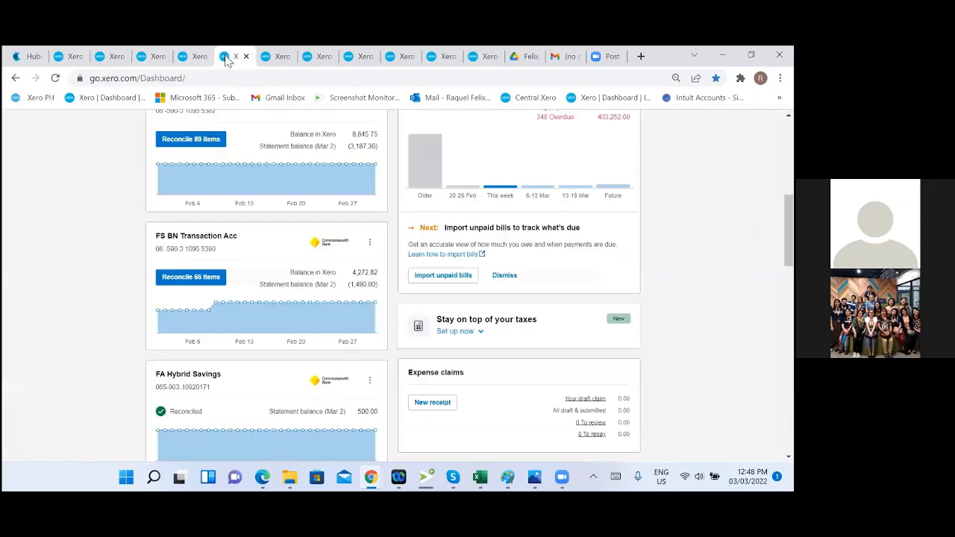
pyautogui.click(183, 57)
pyautogui.click(147, 54)
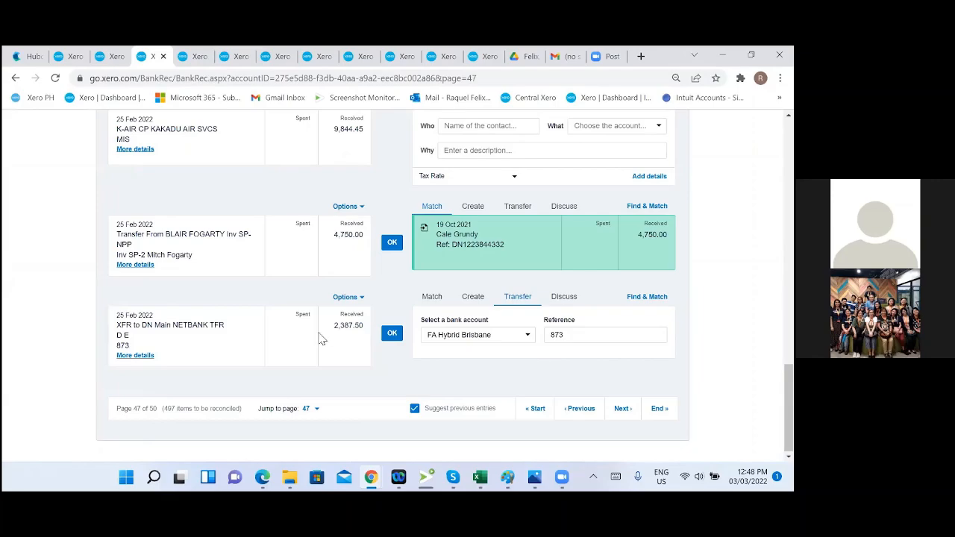
pyautogui.scroll(1, 321, 340)
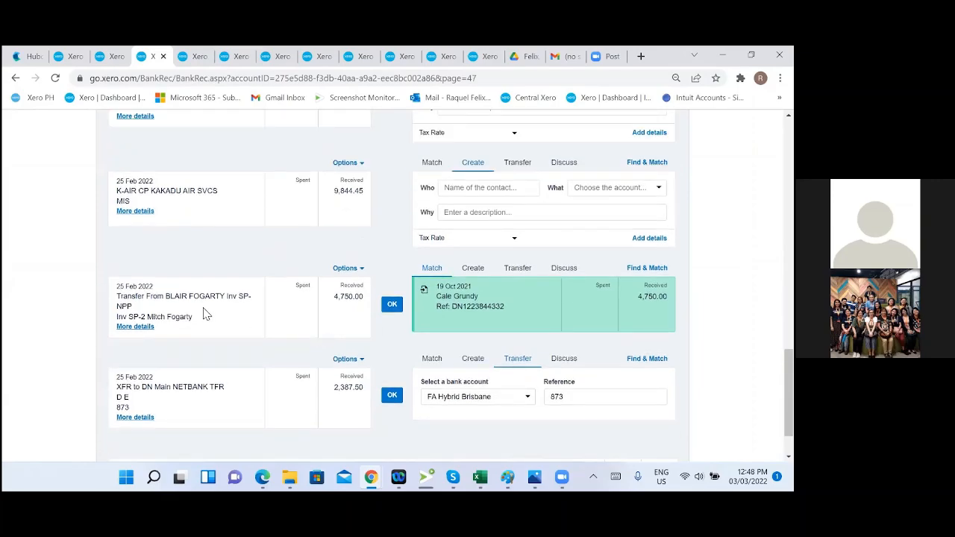
pyautogui.scroll(-1, 328, 370)
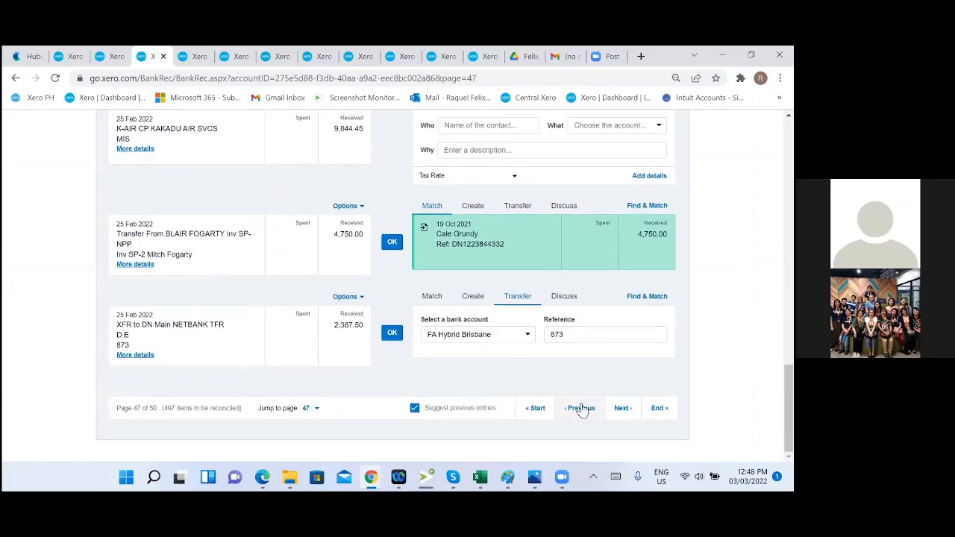
pyautogui.click(619, 410)
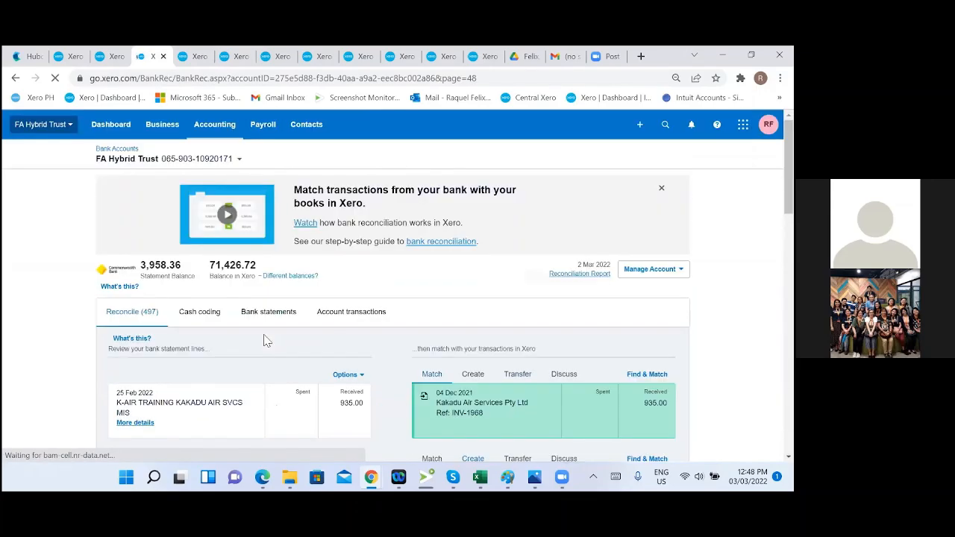
# Step: Check the statement details of the 25 Feb 2022 K-AIR TRAINING KAKADU AIR SVCS 935.00 line against its suggested INV-1968 match
pyautogui.scroll(-2, 266, 337)
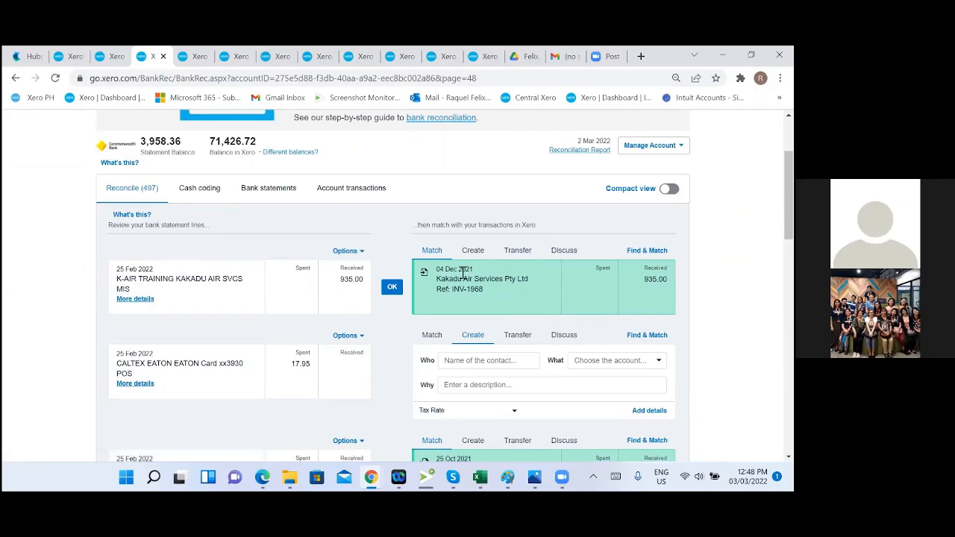
pyautogui.click(136, 300)
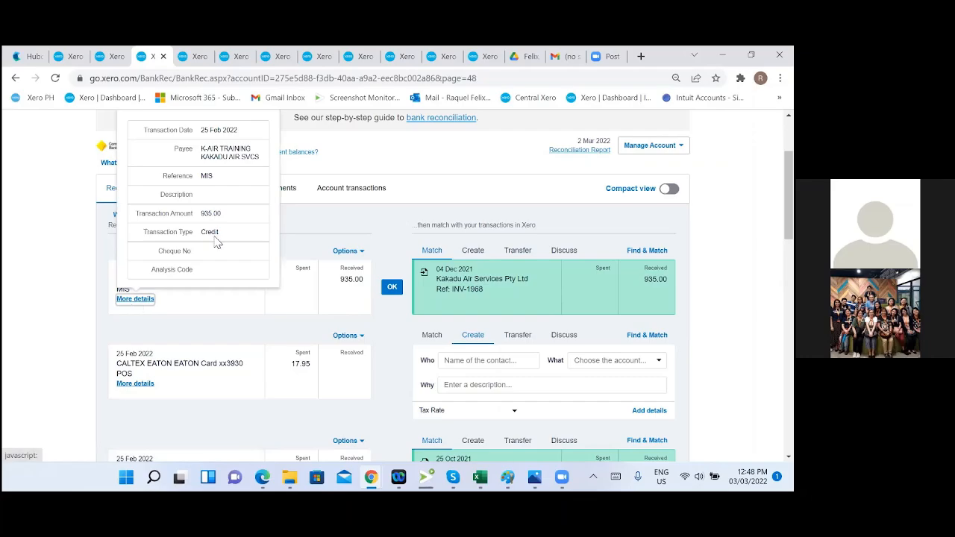
pyautogui.scroll(1, 216, 241)
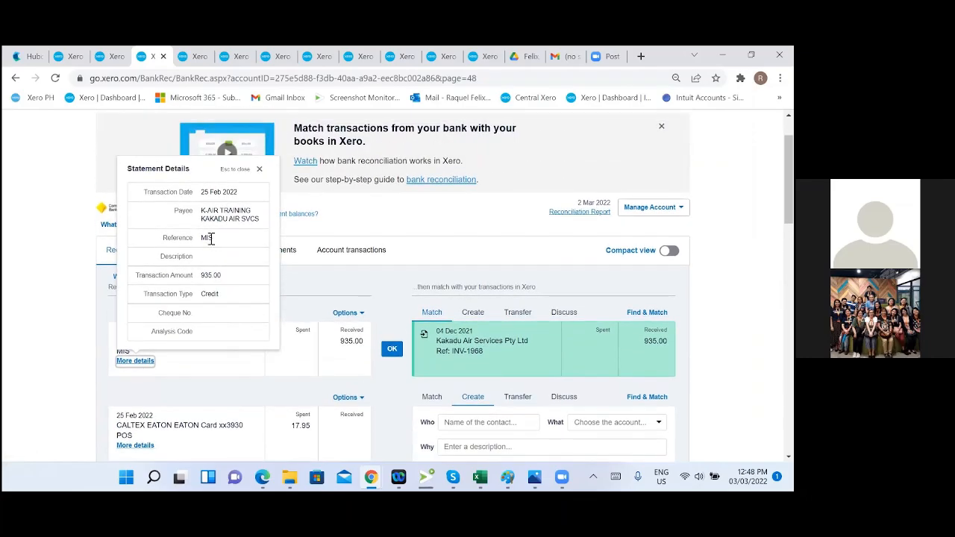
pyautogui.click(260, 169)
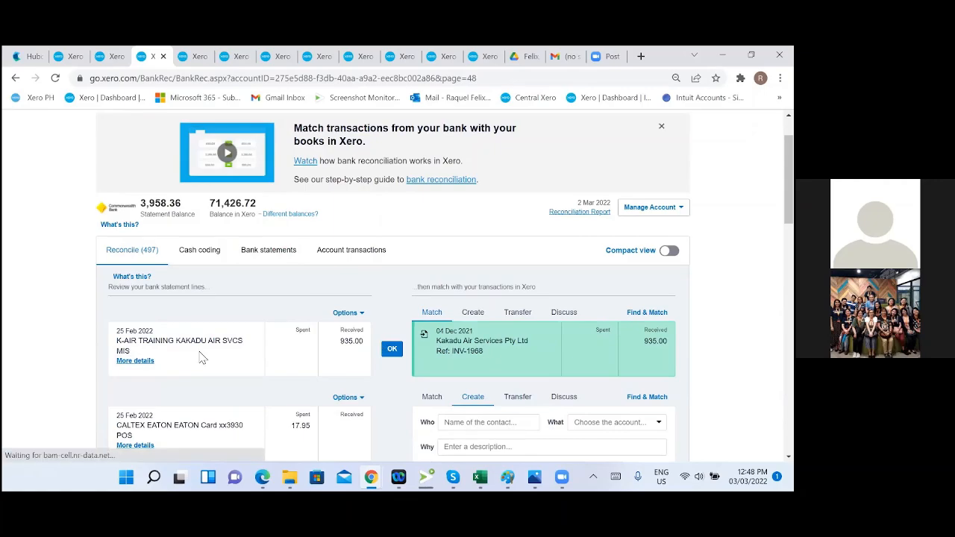
# Step: Check the statement details of the 25 Feb 2022 "Transfer To Airflite" 5,035.50 line against its suggested ARI070441 match
pyautogui.scroll(-3, 267, 377)
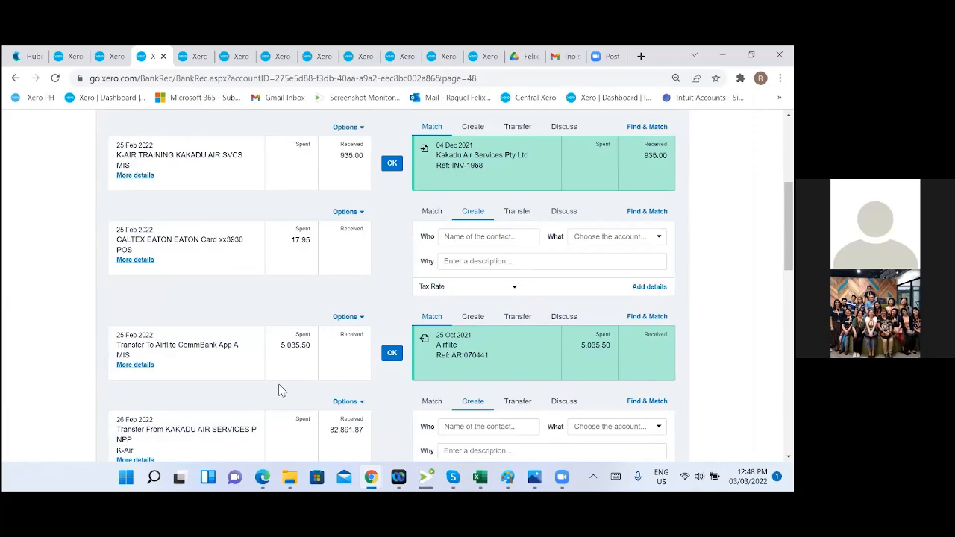
pyautogui.click(141, 367)
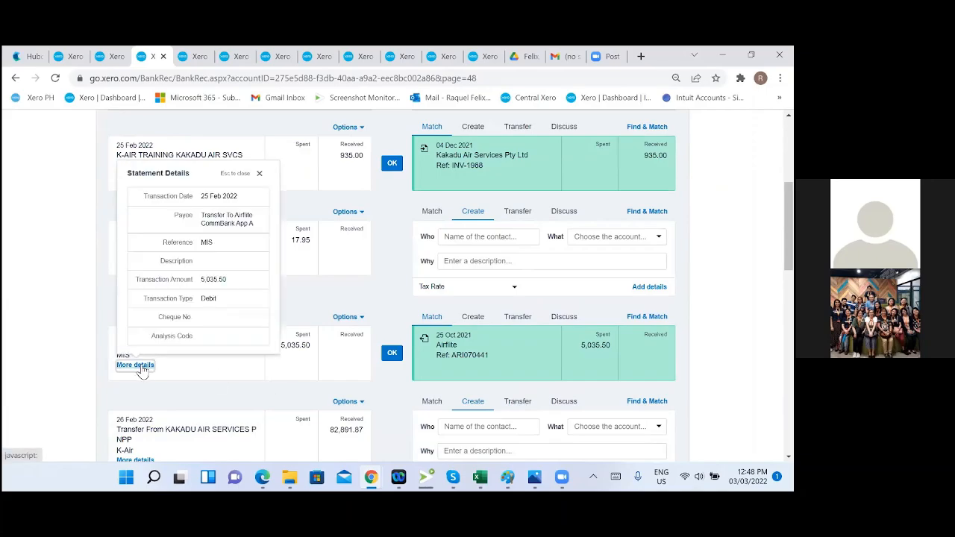
pyautogui.click(260, 175)
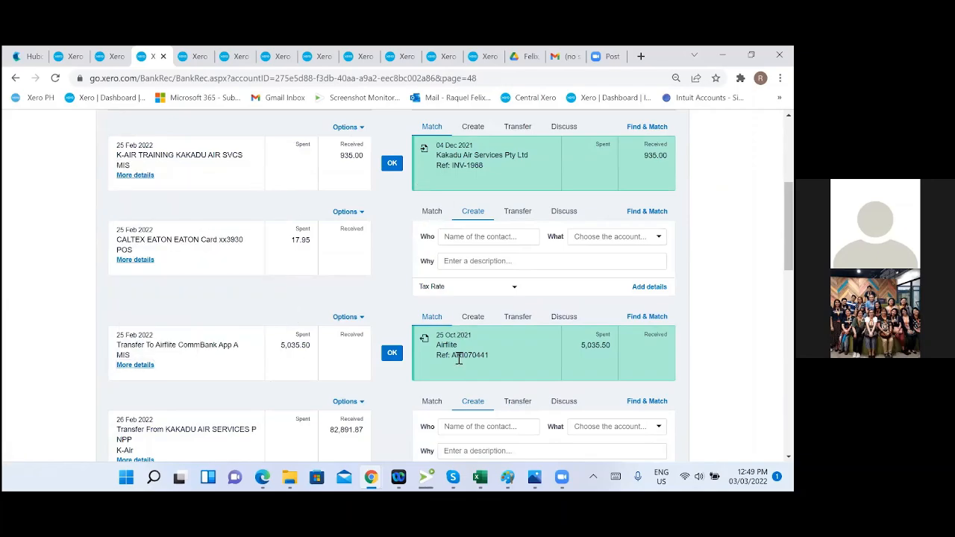
# Step: Review the 25 and 26 Feb 2022 bank lines and their suggested matches on page 48 of the FA Hybrid Trust reconcile list
pyautogui.scroll(-2, 459, 361)
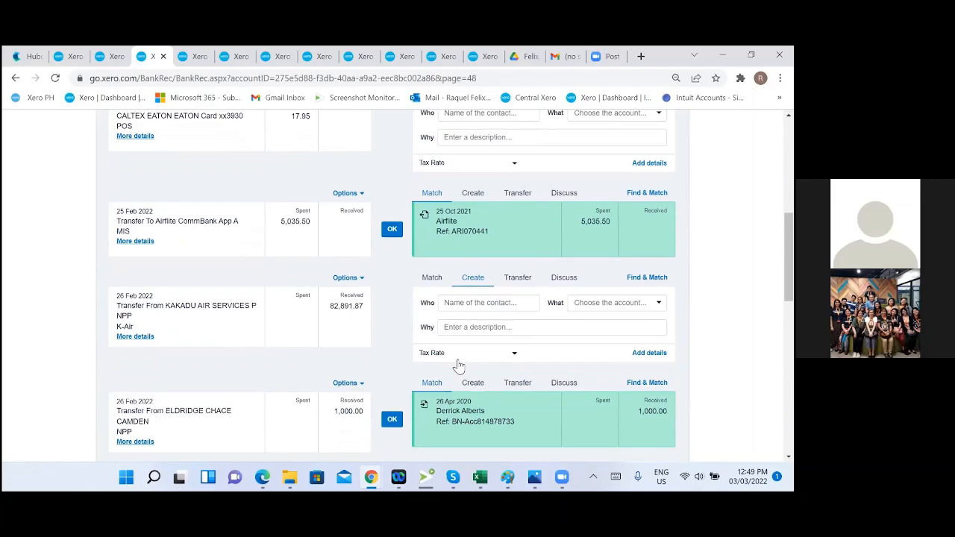
pyautogui.scroll(2, 459, 365)
pyautogui.scroll(1, 459, 365)
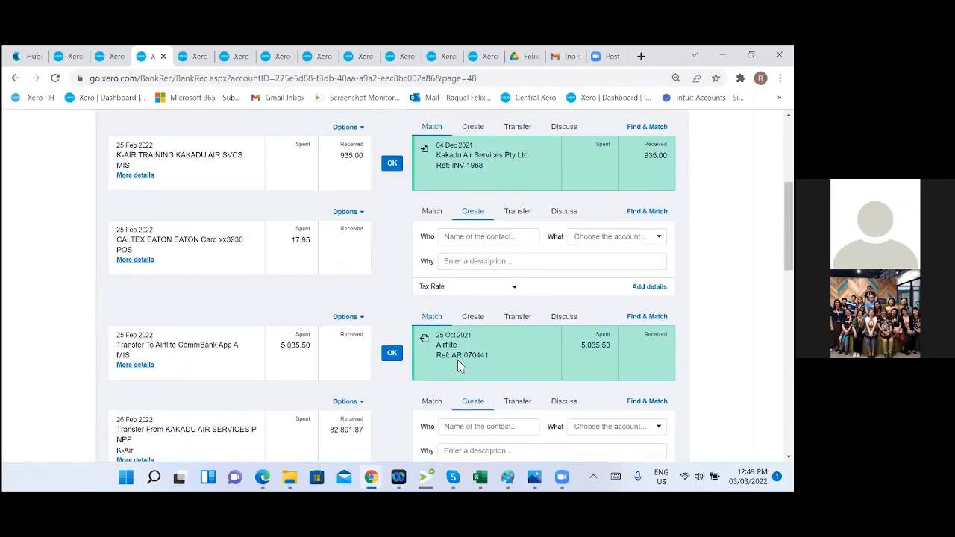
pyautogui.scroll(1, 458, 360)
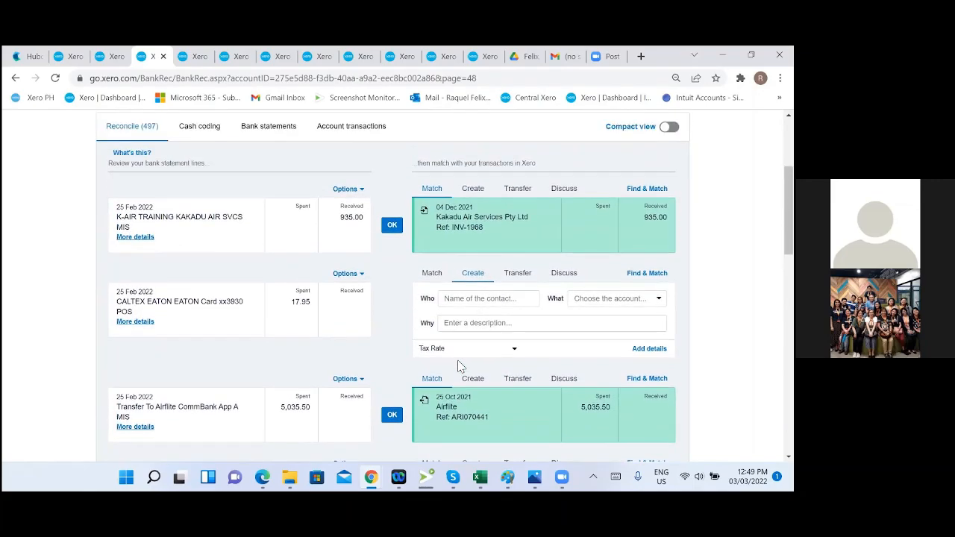
pyautogui.scroll(-1, 459, 365)
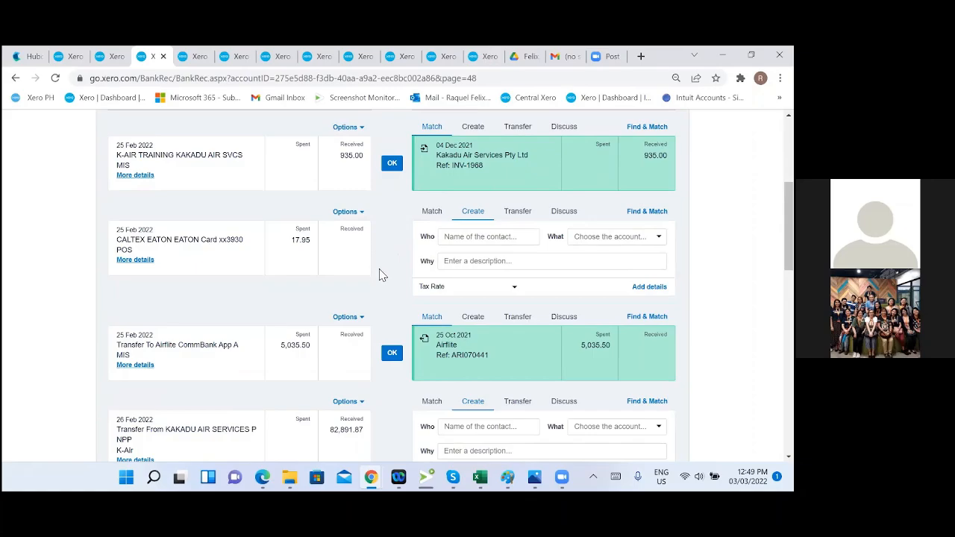
pyautogui.scroll(-3, 381, 278)
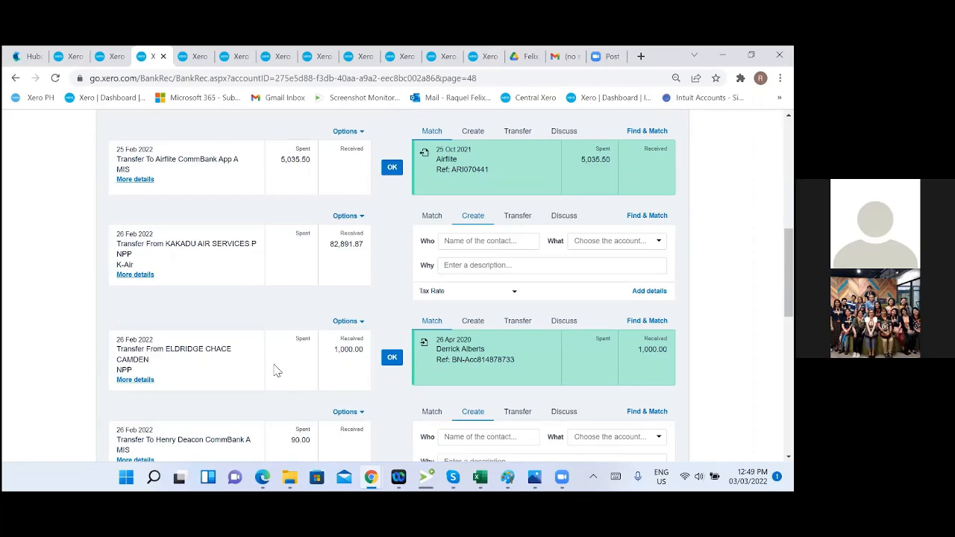
pyautogui.scroll(-1, 274, 369)
pyautogui.scroll(-3, 403, 395)
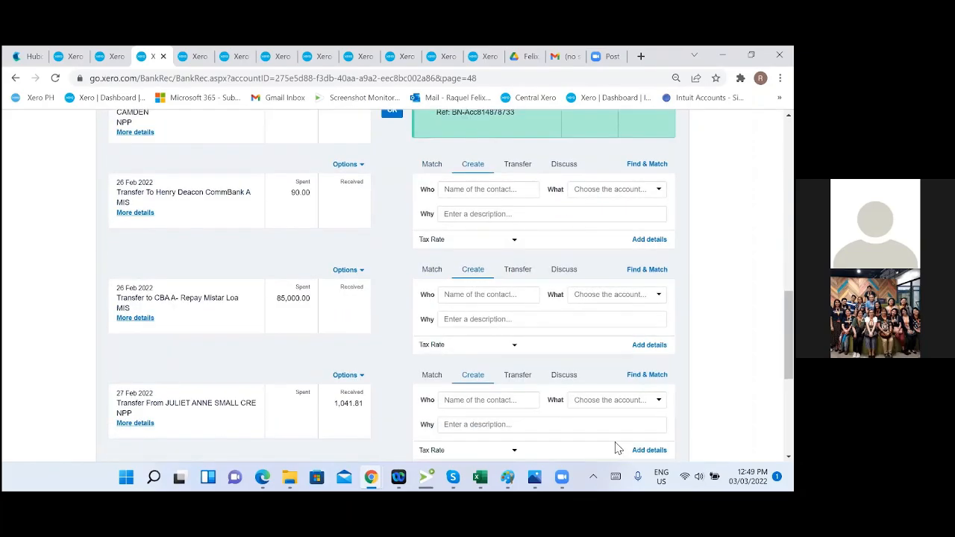
# Step: Check the 26 and 27 Feb 2022 lines and reconcile the 27 Feb 250.00 receipt with its suggested INV-2037 match
pyautogui.scroll(-2, 420, 385)
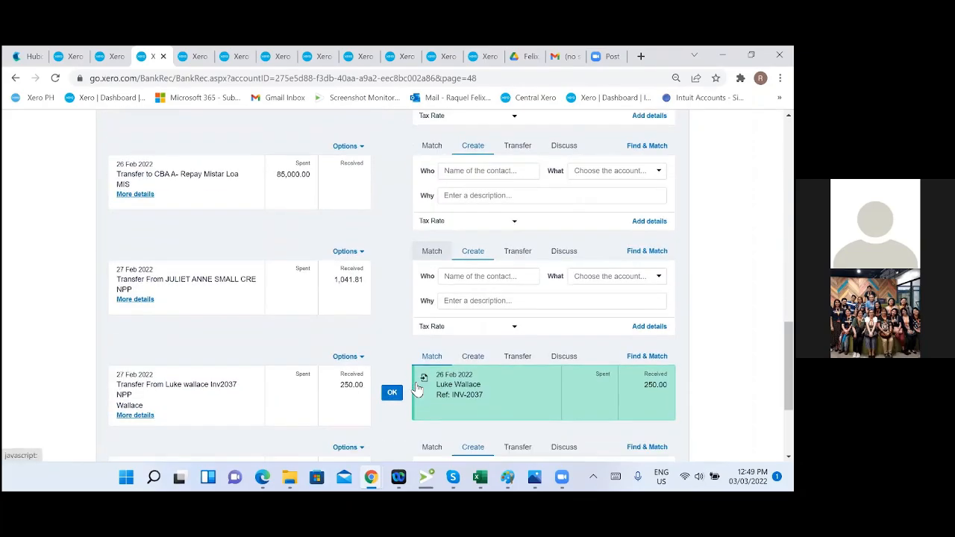
pyautogui.scroll(1, 295, 333)
pyautogui.scroll(1, 295, 333)
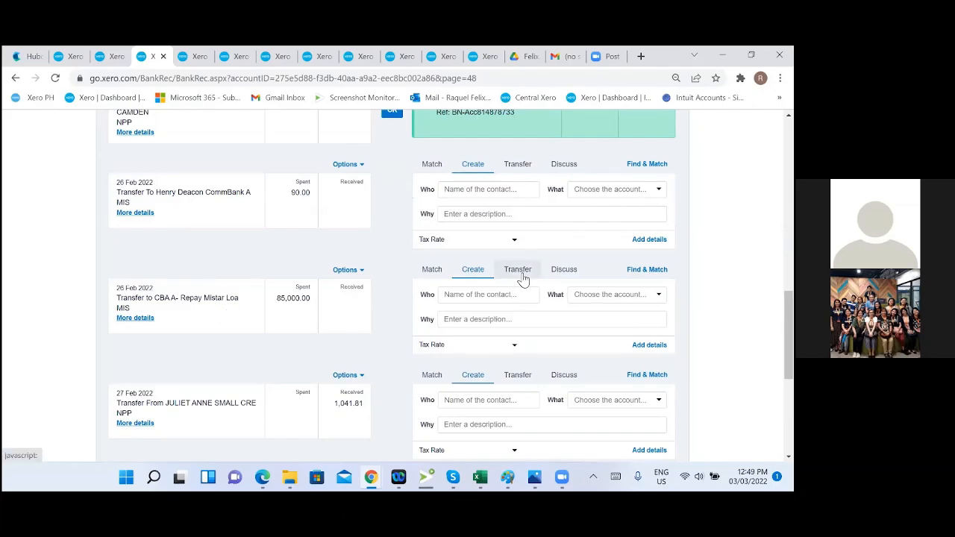
pyautogui.scroll(-2, 259, 407)
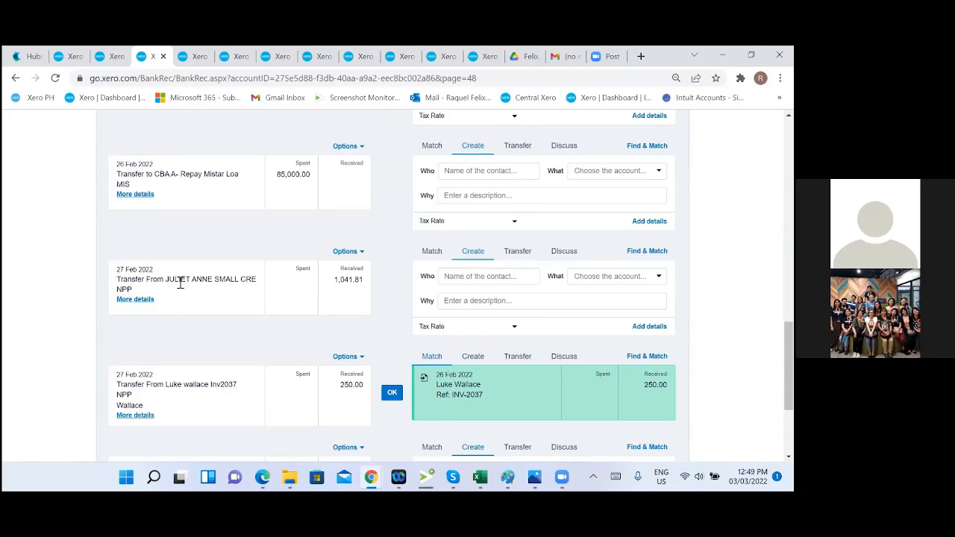
pyautogui.moveTo(179, 279); pyautogui.dragTo(248, 285)
pyautogui.click(393, 394)
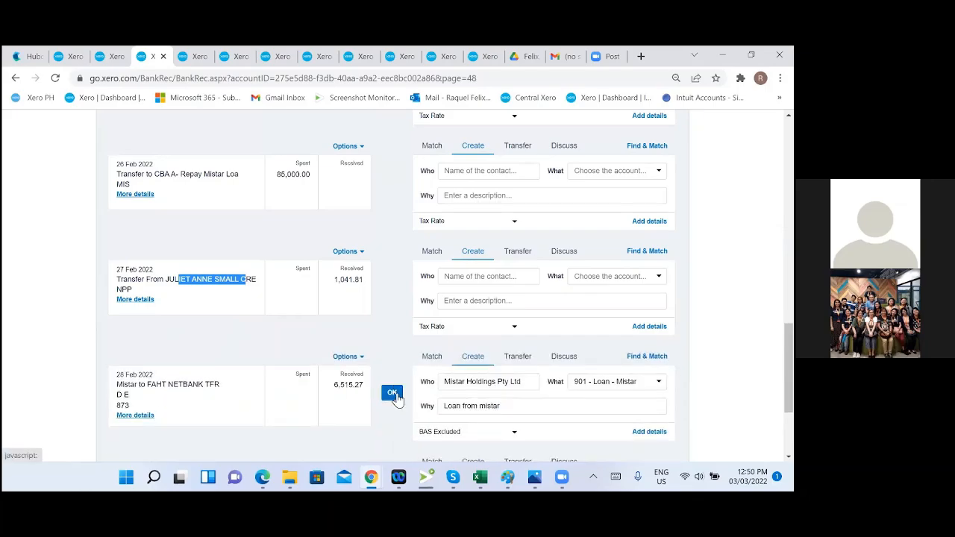
# Step: Check the 28 Feb 2022 "XFR to DN Main" 751.39 line by searching the FA Hybrid Brisbane statement lines for that exact amount
pyautogui.scroll(-1, 233, 394)
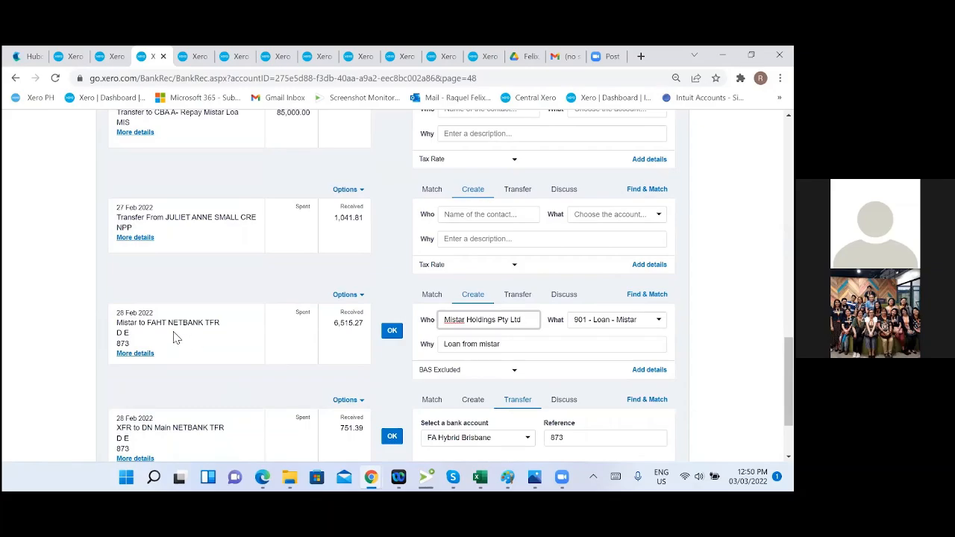
pyautogui.scroll(-3, 288, 396)
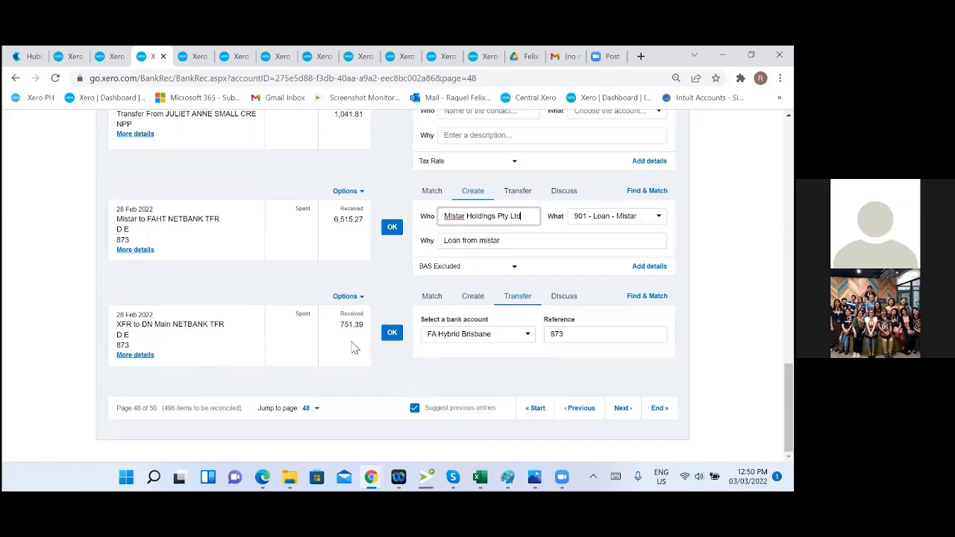
pyautogui.click(188, 53)
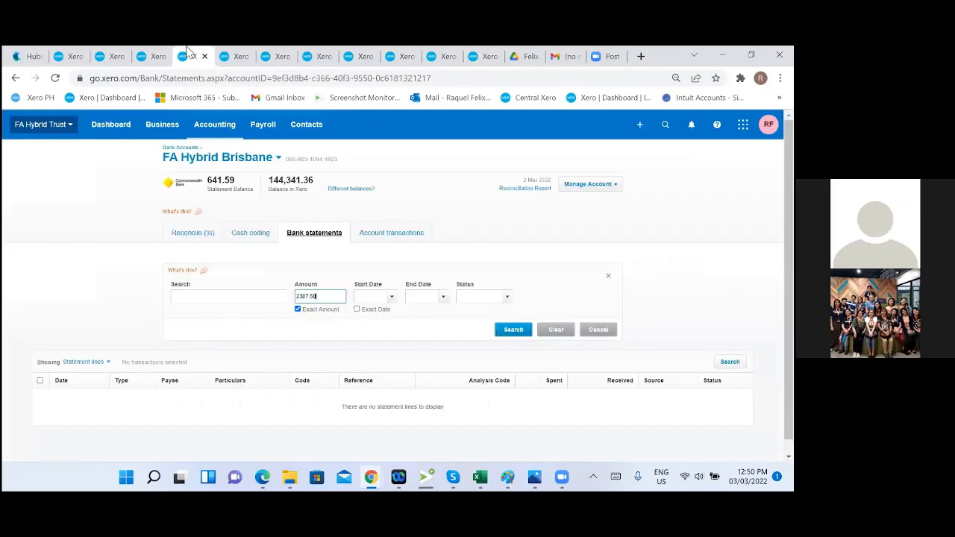
pyautogui.hotkey('ctrl', 'a')
pyautogui.write('751.')
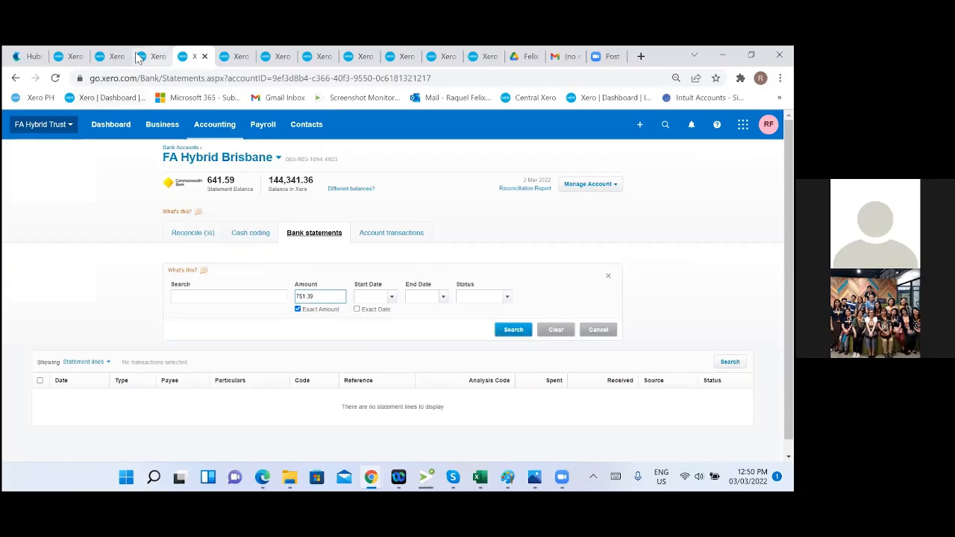
# Step: Return to the FA Hybrid Trust reconcile list and open page 49
pyautogui.click(147, 56)
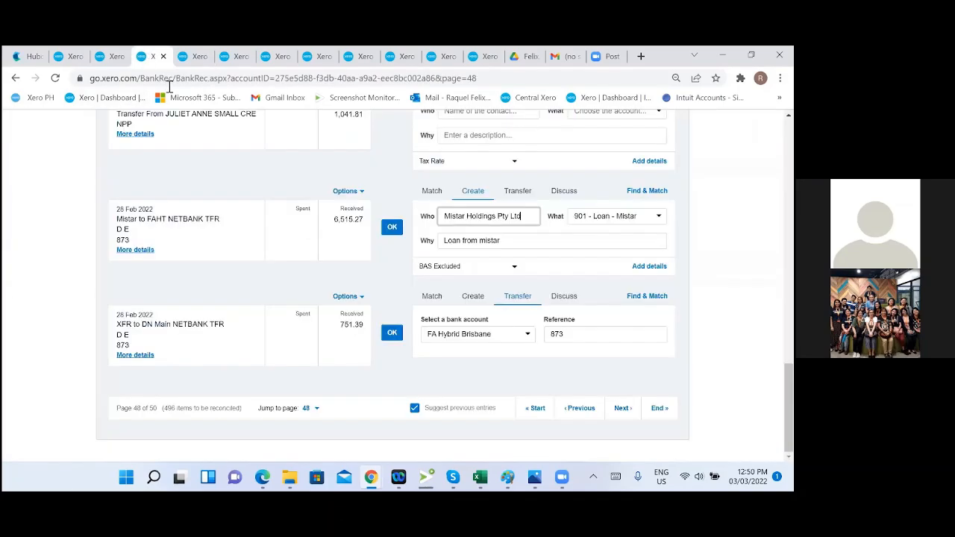
pyautogui.click(629, 412)
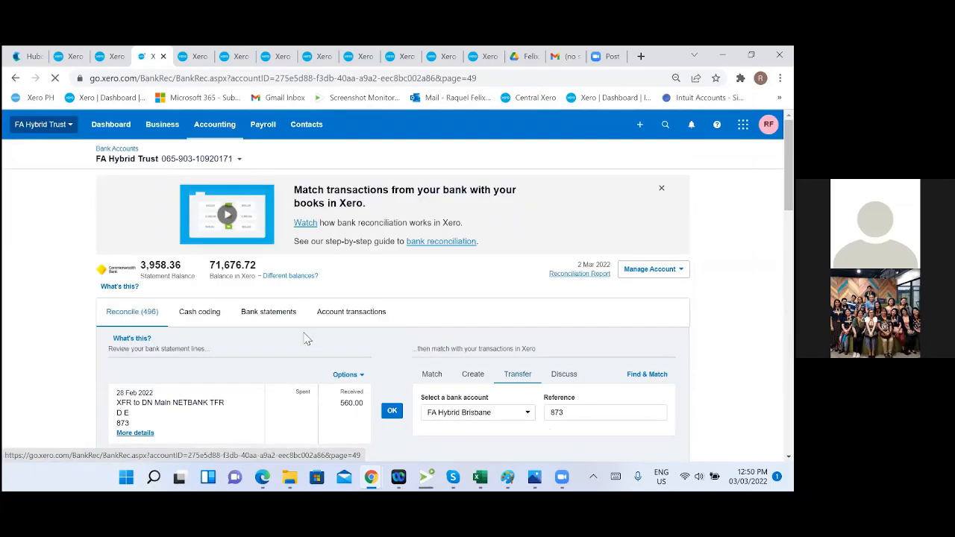
pyautogui.scroll(-3, 306, 340)
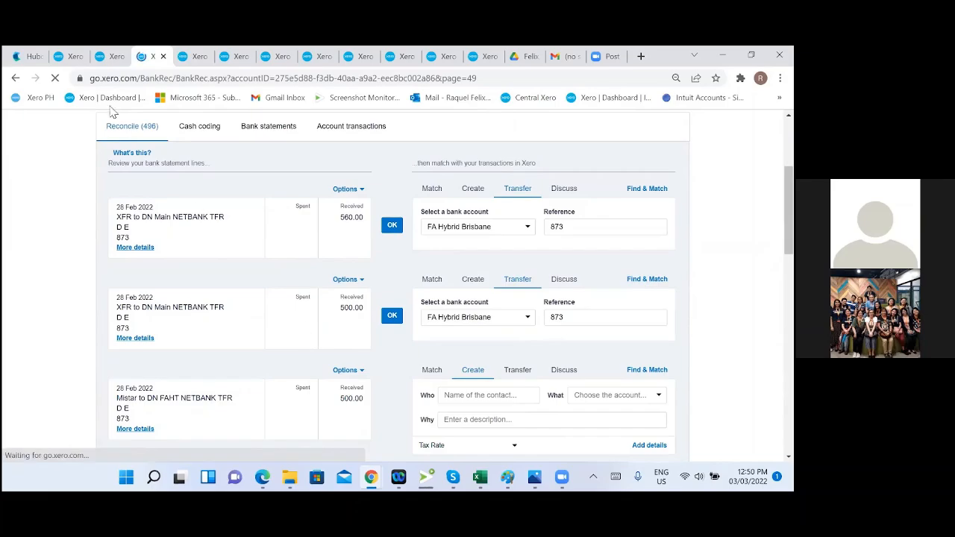
# Step: Search the FA Hybrid Brisbane statement lines for exactly 560 and reconcile the 28 Feb 2022 560.00 "XFR to DN Main" line as a transfer with FA Hybrid Brisbane
pyautogui.click(194, 58)
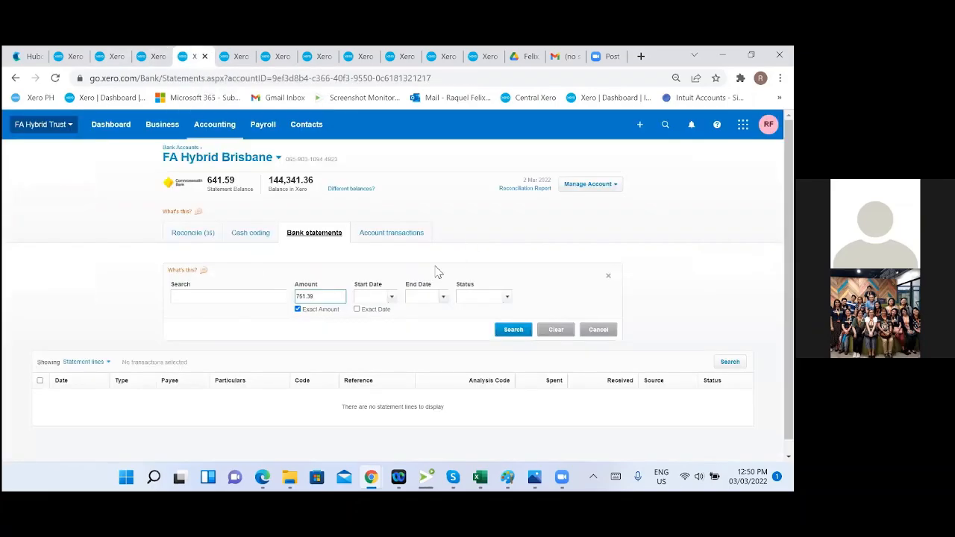
pyautogui.moveTo(329, 297); pyautogui.dragTo(273, 296)
pyautogui.press('Return')
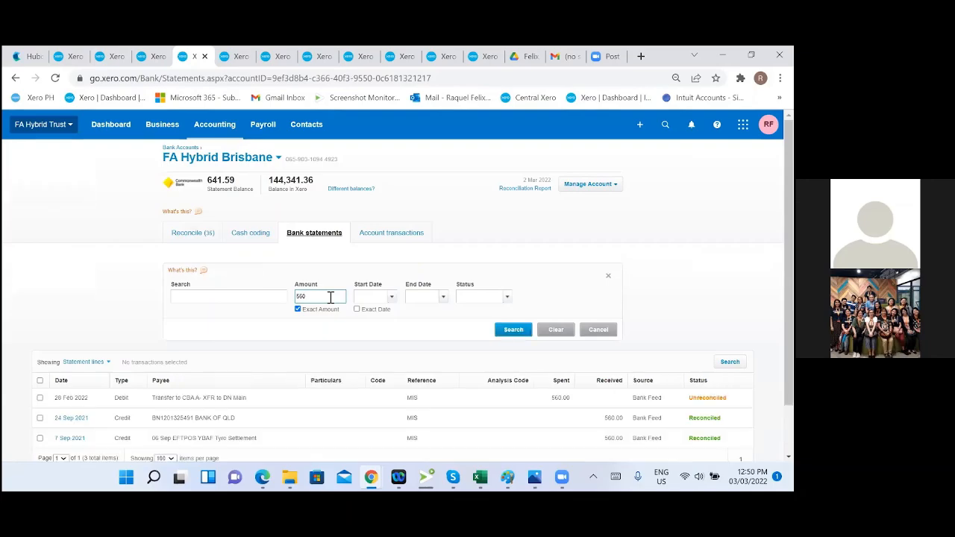
pyautogui.scroll(-1, 330, 297)
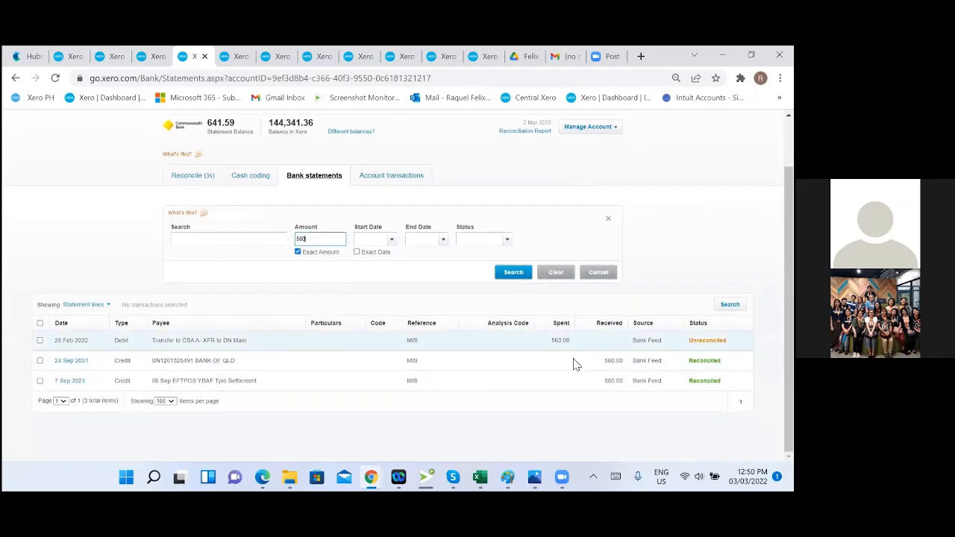
pyautogui.click(150, 52)
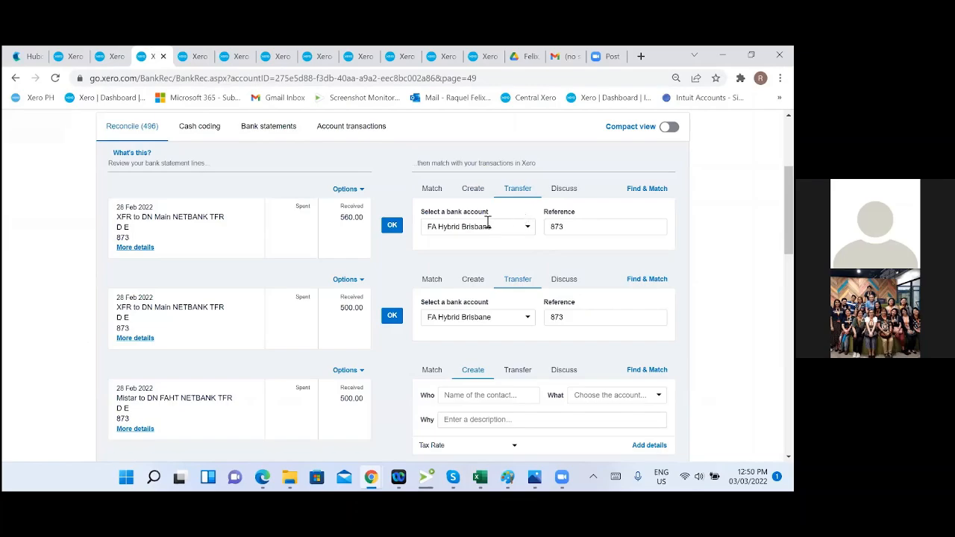
pyautogui.click(392, 226)
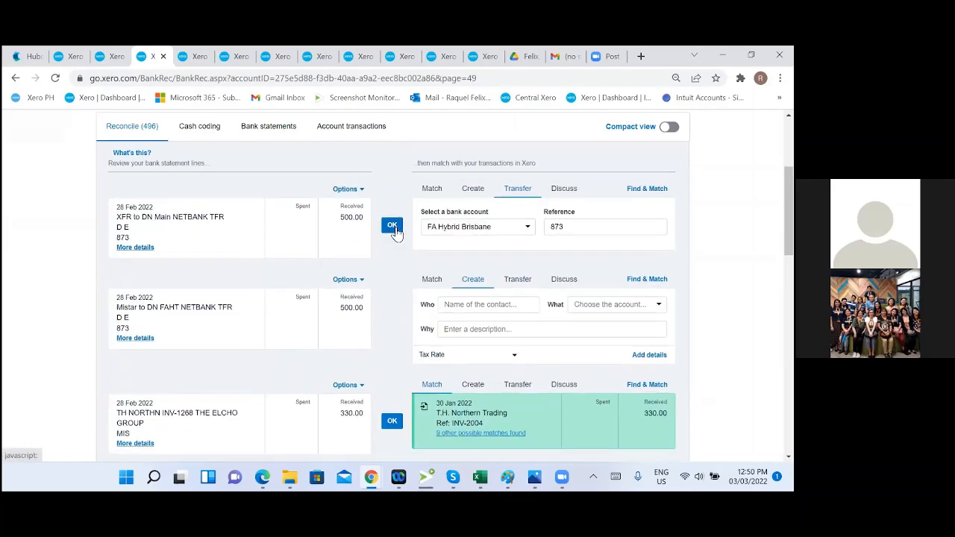
# Step: Search the FA Hybrid Brisbane statement lines for the exact amount 500 and compare them with the 28 Feb 2022 500.00 lines in FA Hybrid Trust
pyautogui.click(192, 56)
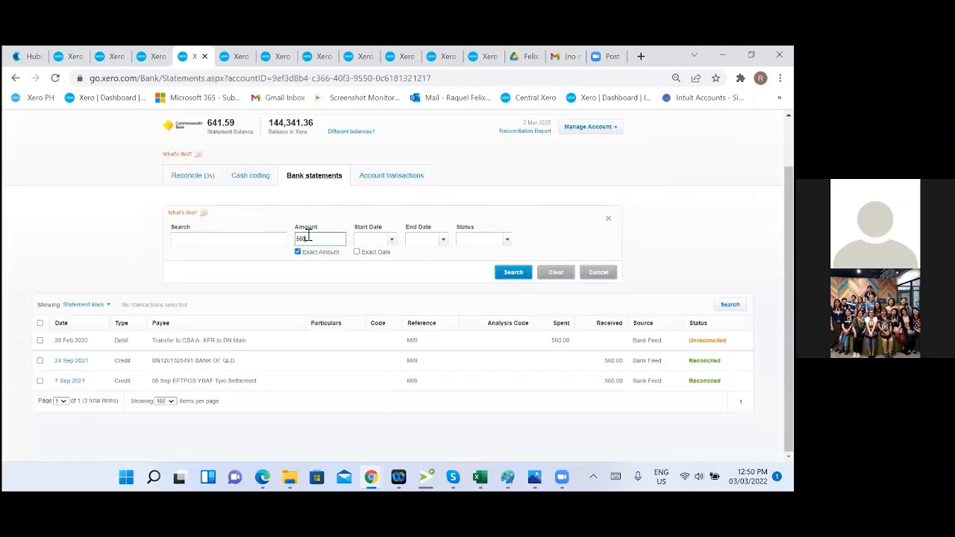
pyautogui.doubleClick(307, 235)
pyautogui.press('Return')
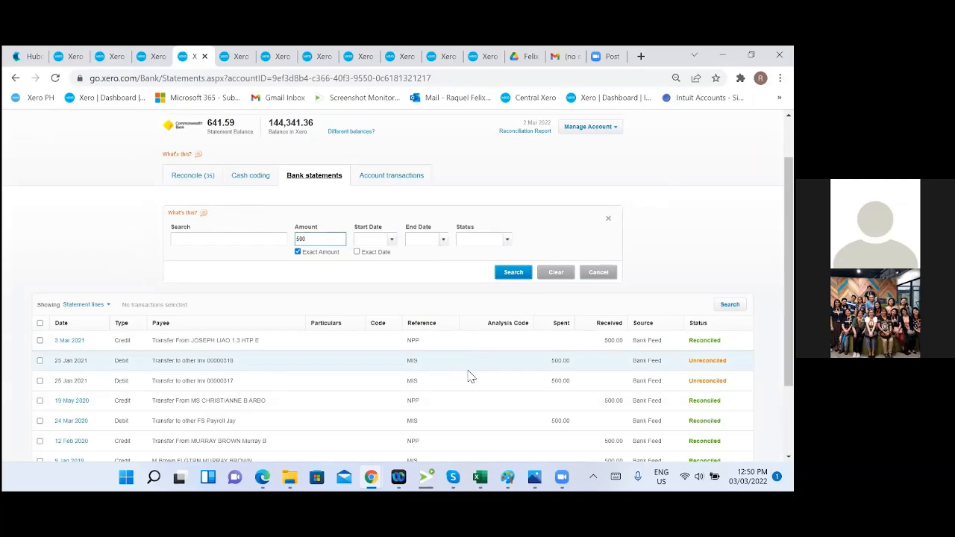
pyautogui.click(147, 57)
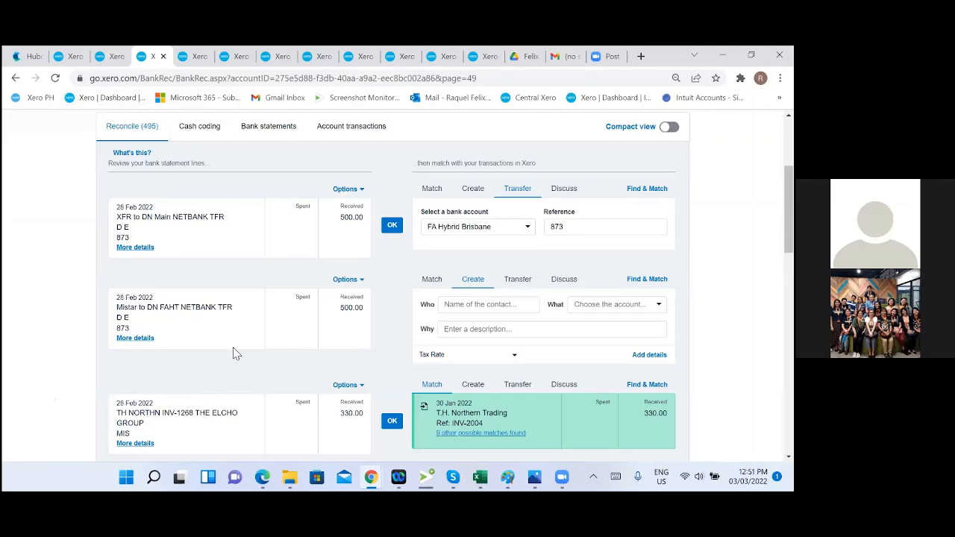
pyautogui.click(191, 60)
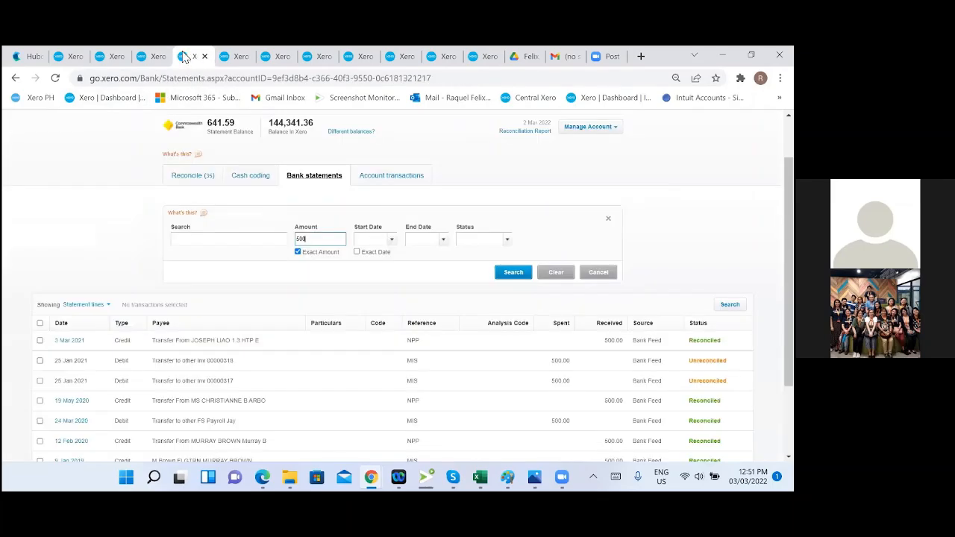
pyautogui.click(152, 57)
# Step: Examine the other possible matches for the 28 Feb 2022 "TH NORTHN INV-1268" 330.00 line, looking for INV-1268, and close the match search without reconciling
pyautogui.scroll(-1, 336, 310)
pyautogui.scroll(-1, 336, 312)
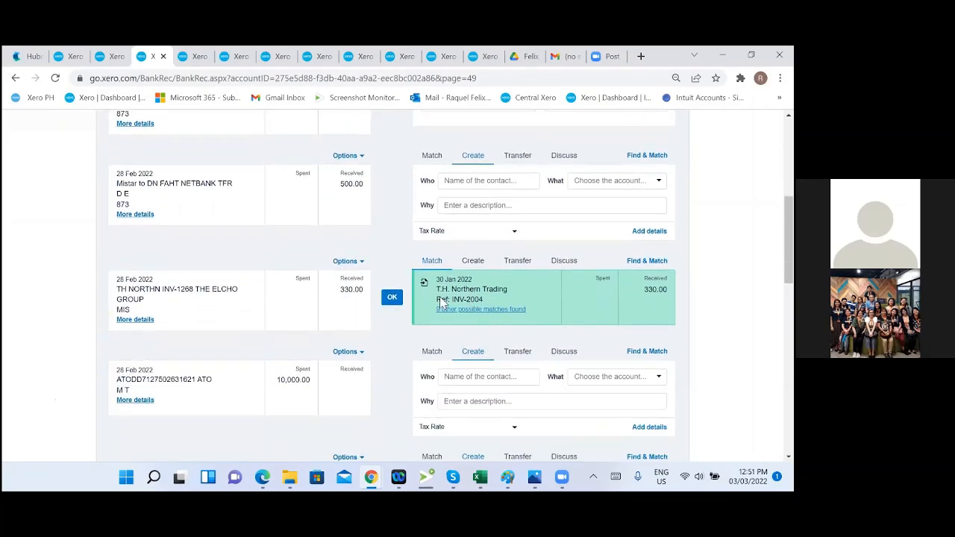
pyautogui.click(490, 309)
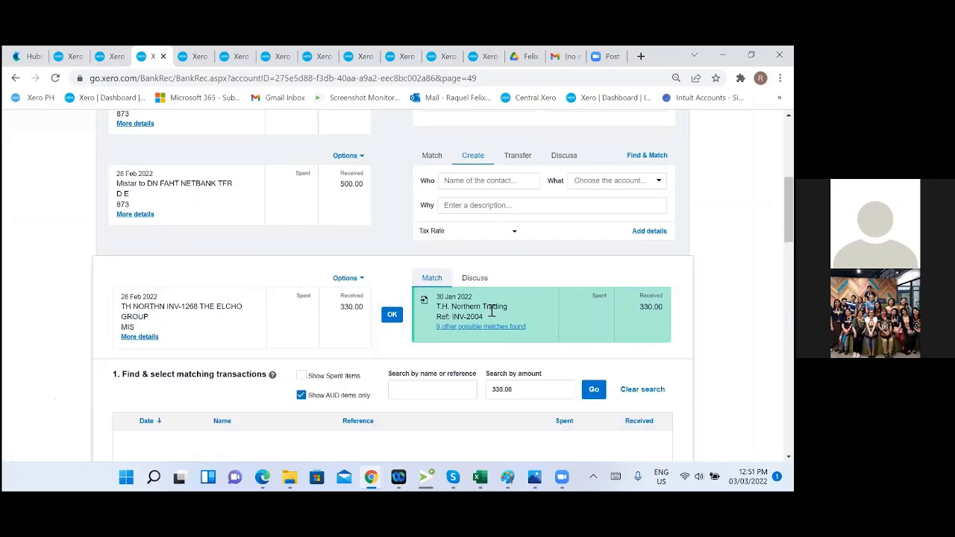
pyautogui.scroll(-3, 523, 313)
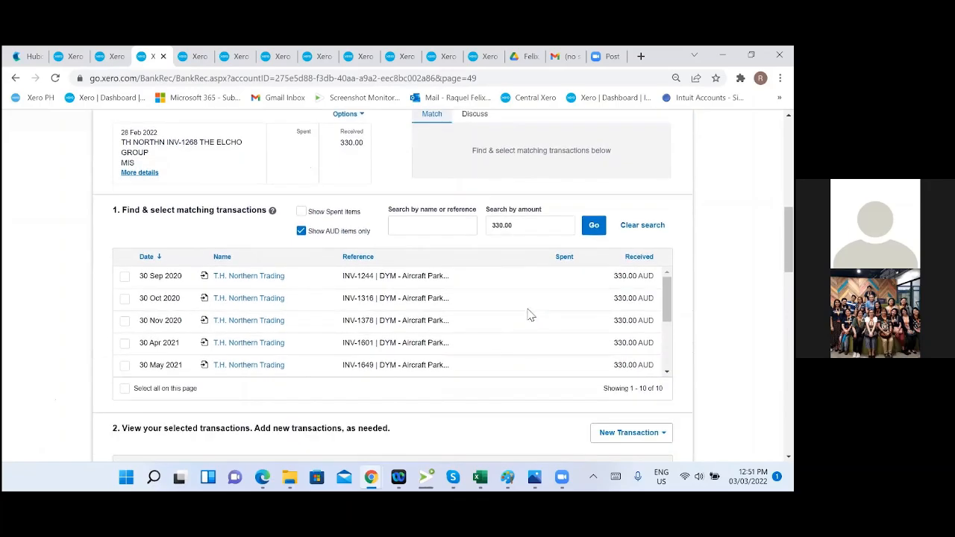
pyautogui.scroll(2, 336, 269)
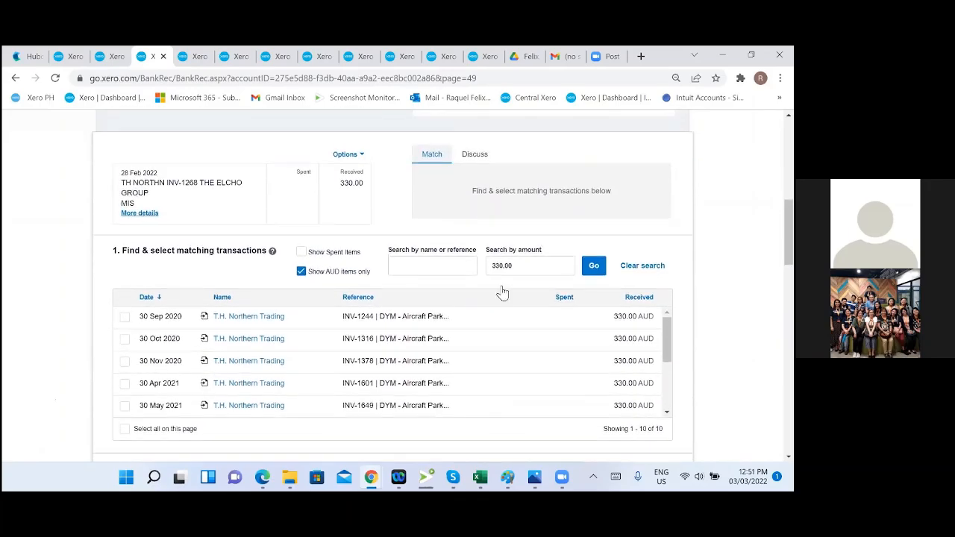
pyautogui.scroll(-1, 667, 340)
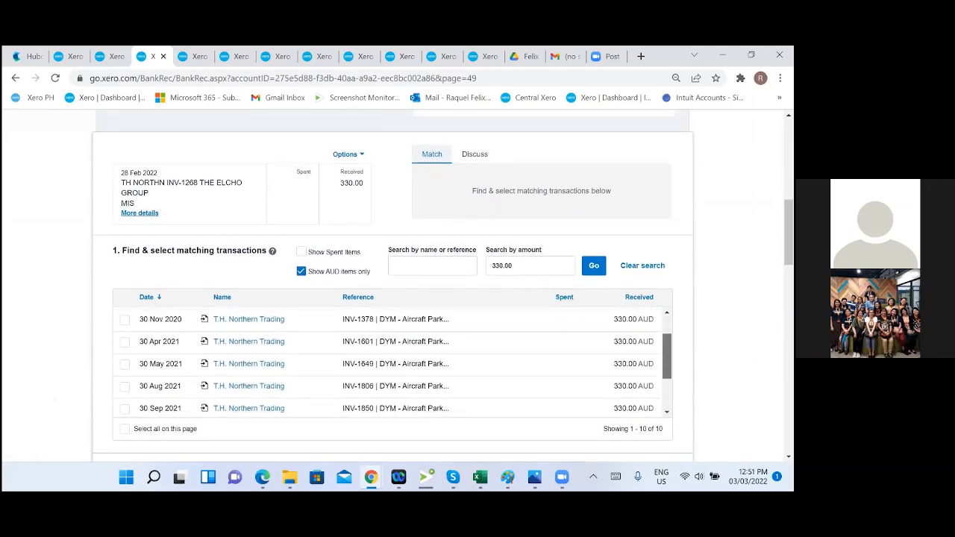
pyautogui.scroll(-3, 392, 359)
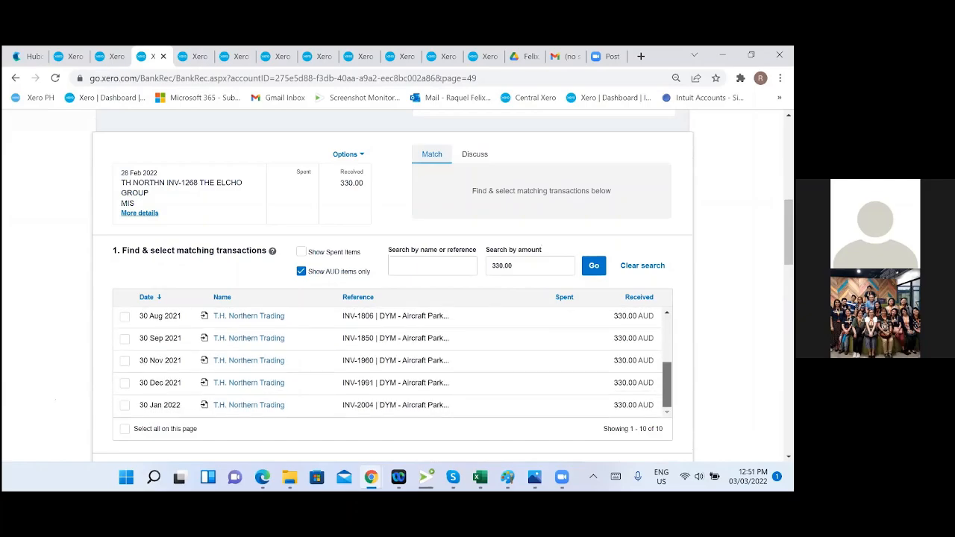
pyautogui.scroll(3, 392, 361)
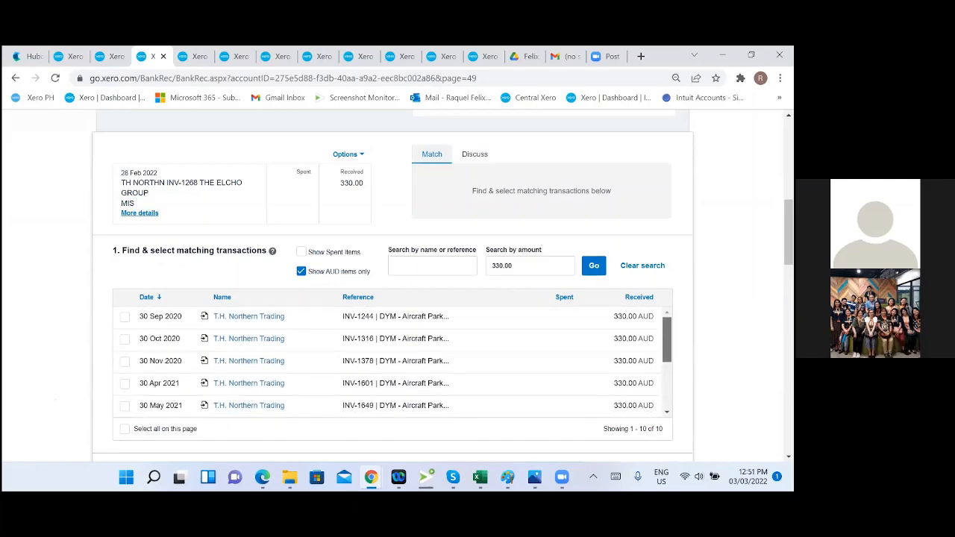
pyautogui.scroll(-3, 447, 293)
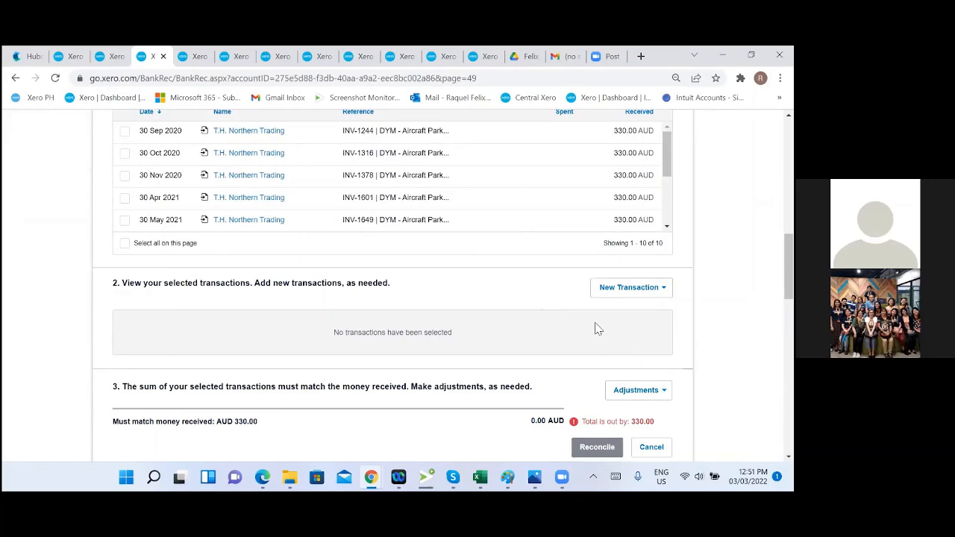
pyautogui.click(652, 447)
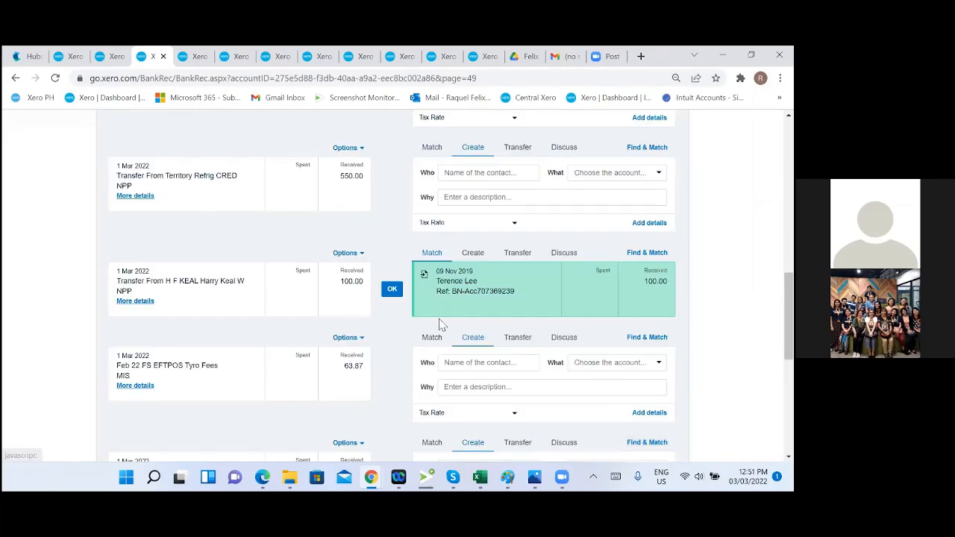
# Step: Review the remaining unreconciled lines on page 49 of the FA Hybrid Trust reconcile list and the lines on page 50
pyautogui.scroll(-1, 441, 325)
pyautogui.scroll(-3, 214, 306)
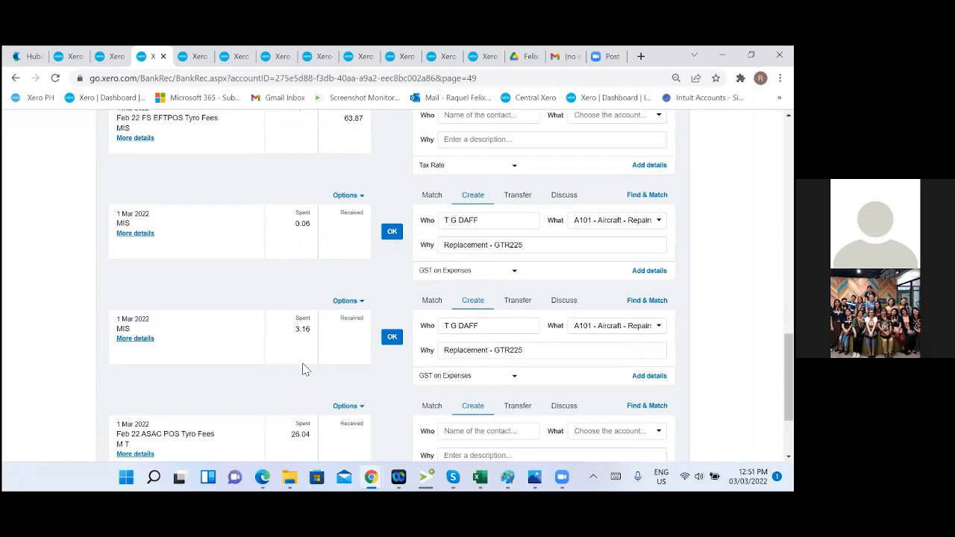
pyautogui.scroll(-1, 302, 368)
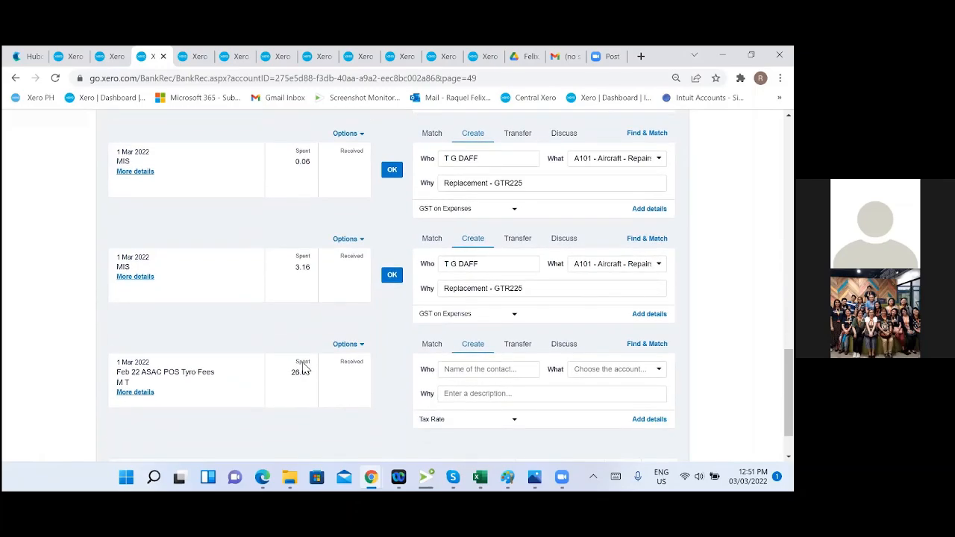
pyautogui.scroll(-1, 302, 368)
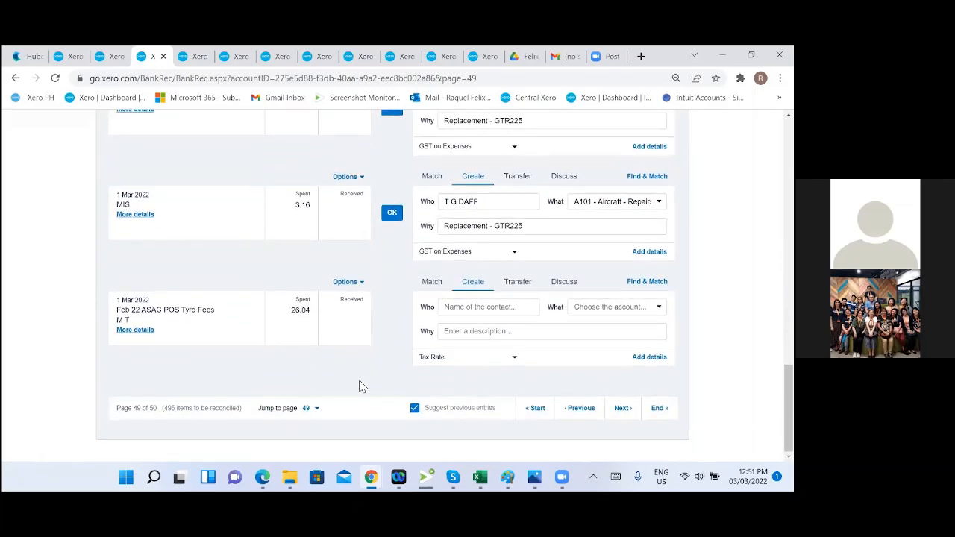
pyautogui.click(623, 408)
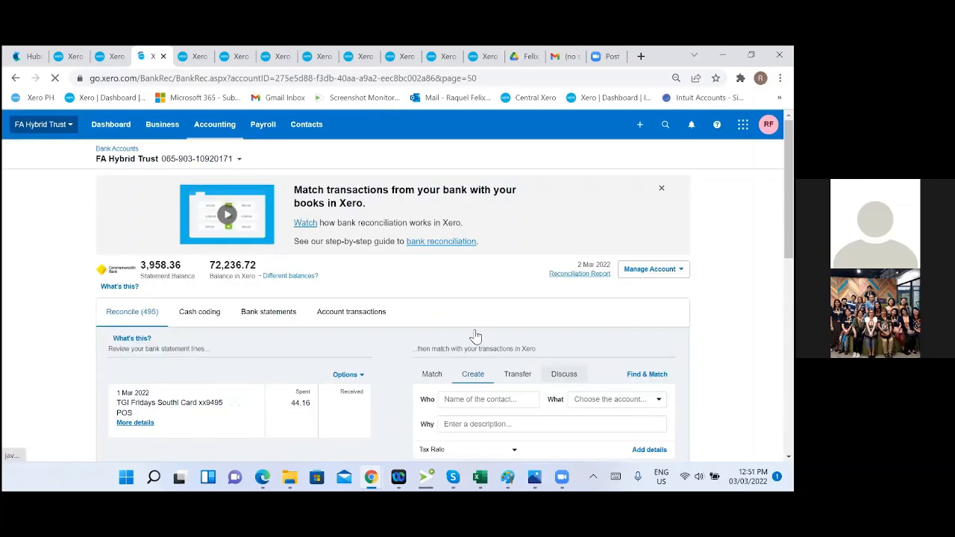
pyautogui.scroll(-5, 344, 341)
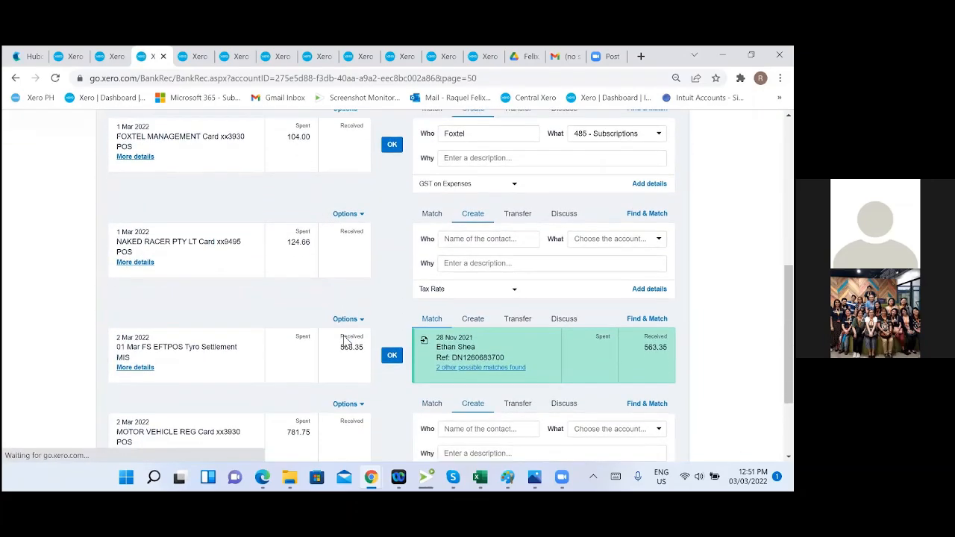
pyautogui.scroll(5, 243, 277)
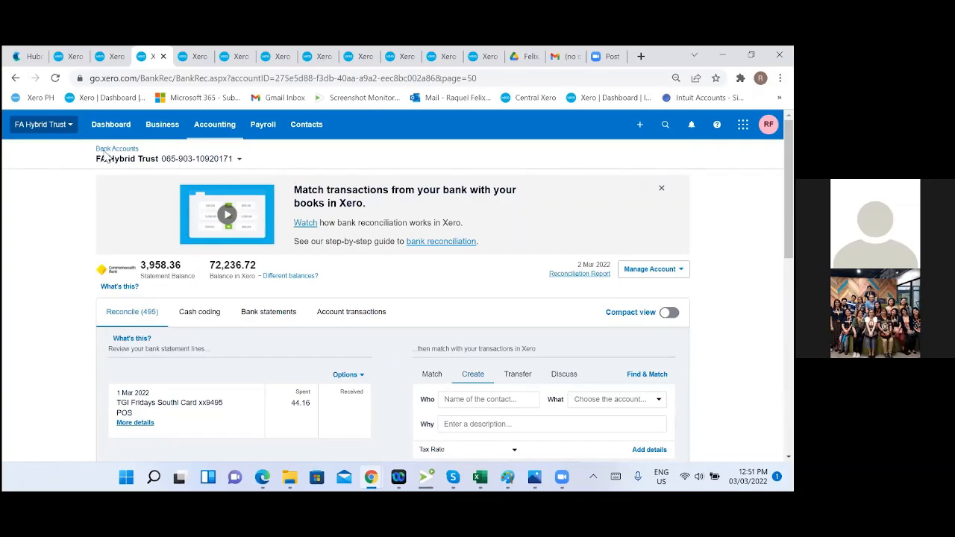
# Step: Open the FA Hybrid Brisbane reconcile list from the dashboard and examine its oldest outstanding lines from 2020 and January 2021
pyautogui.click(109, 127)
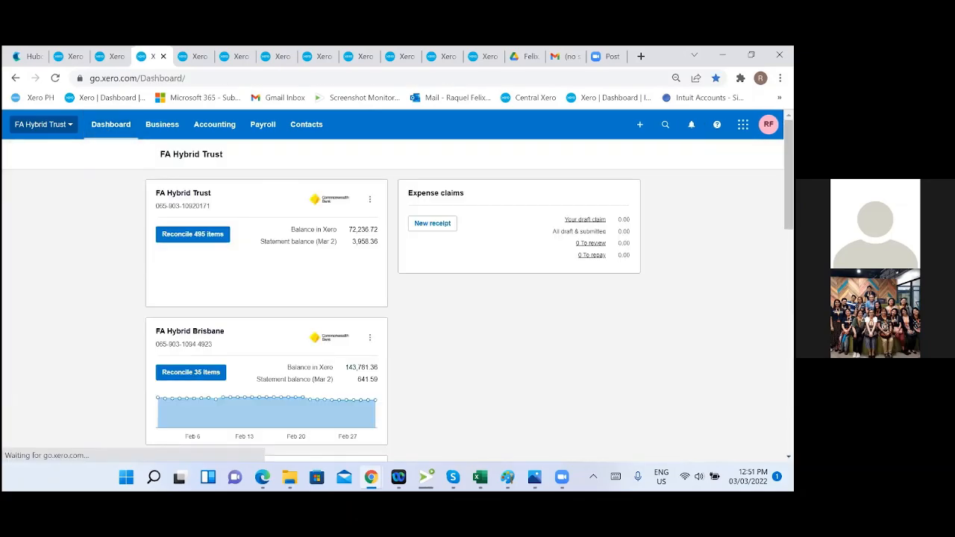
pyautogui.scroll(-3, 190, 321)
pyautogui.scroll(-1, 200, 351)
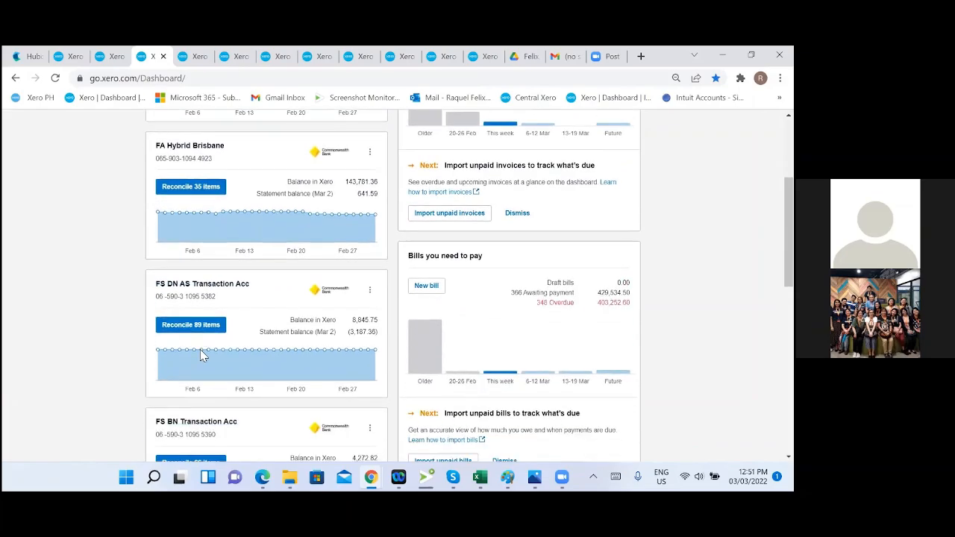
pyautogui.click(188, 188)
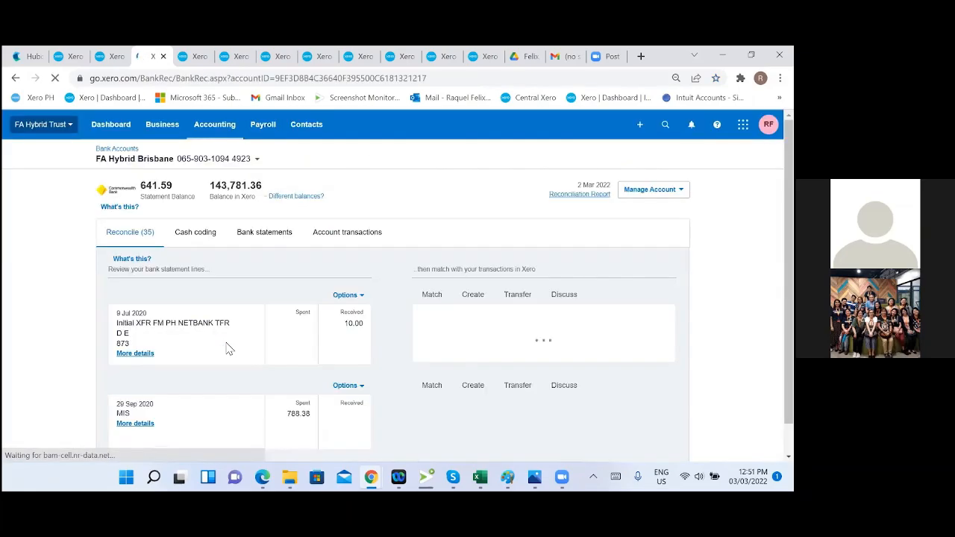
pyautogui.scroll(-1, 228, 347)
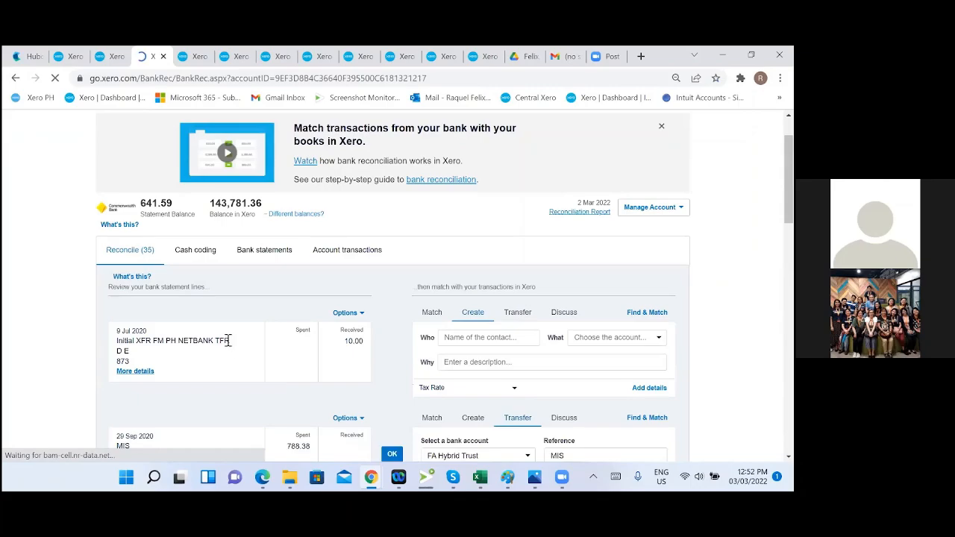
pyautogui.scroll(-3, 239, 347)
pyautogui.scroll(-2, 288, 363)
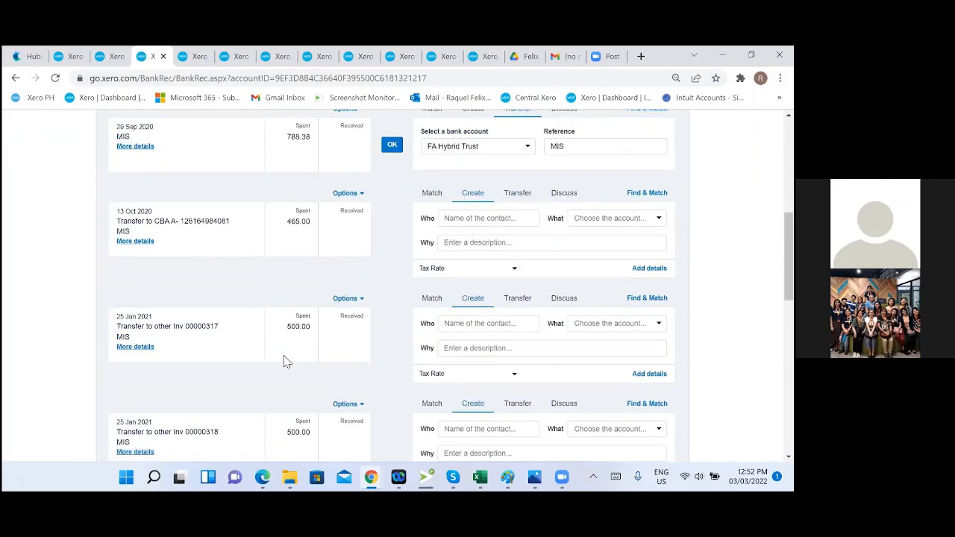
pyautogui.scroll(1, 283, 362)
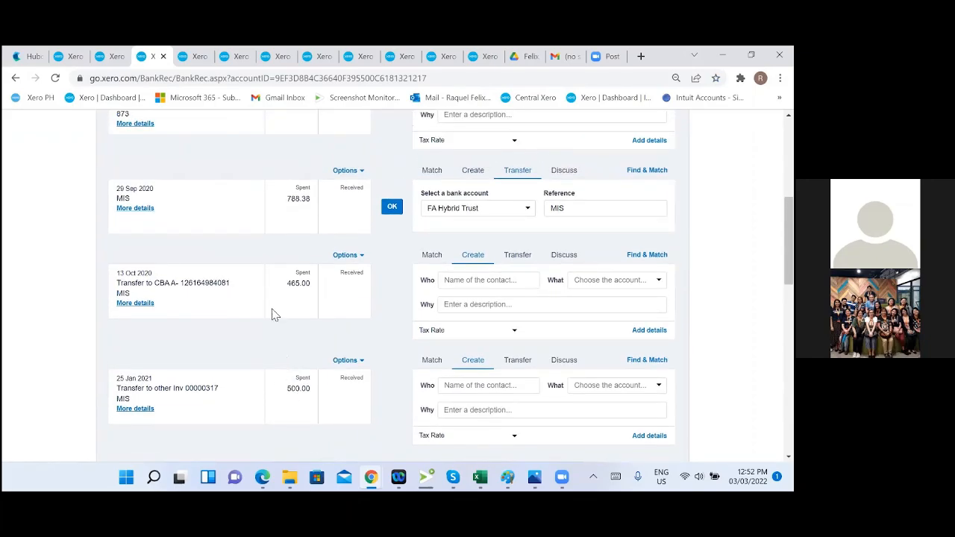
# Step: Switch the bank statement lines view from FA Hybrid Brisbane to the FA Hybrid Trust account
pyautogui.click(196, 58)
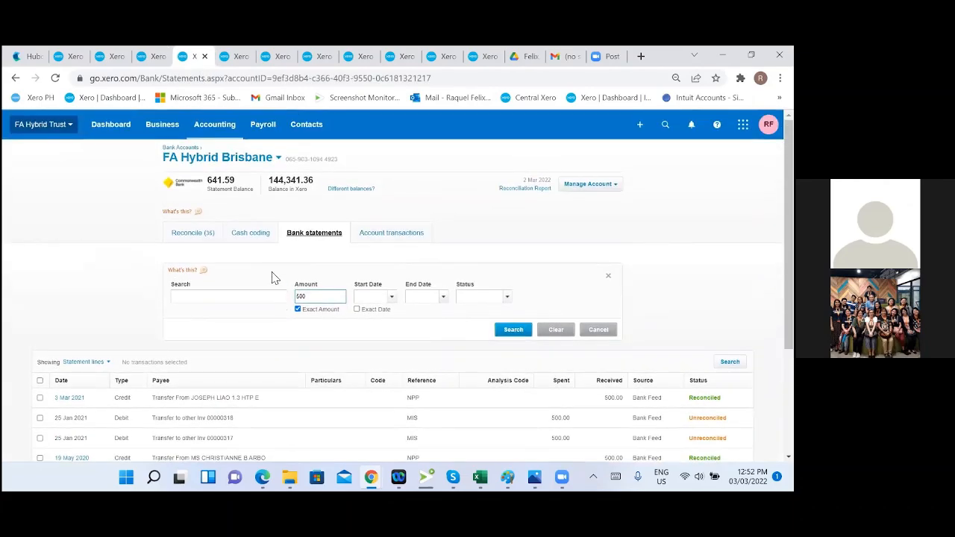
pyautogui.click(278, 158)
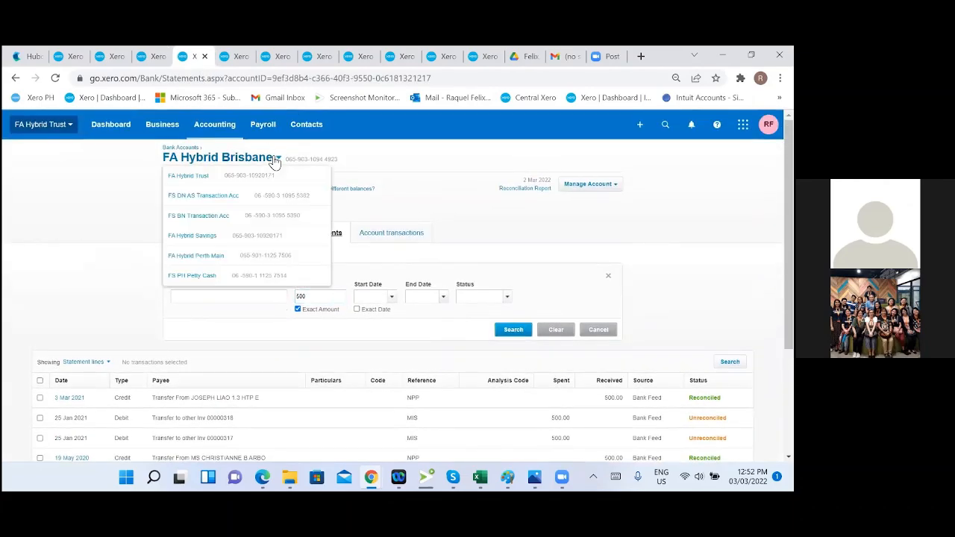
pyautogui.click(215, 180)
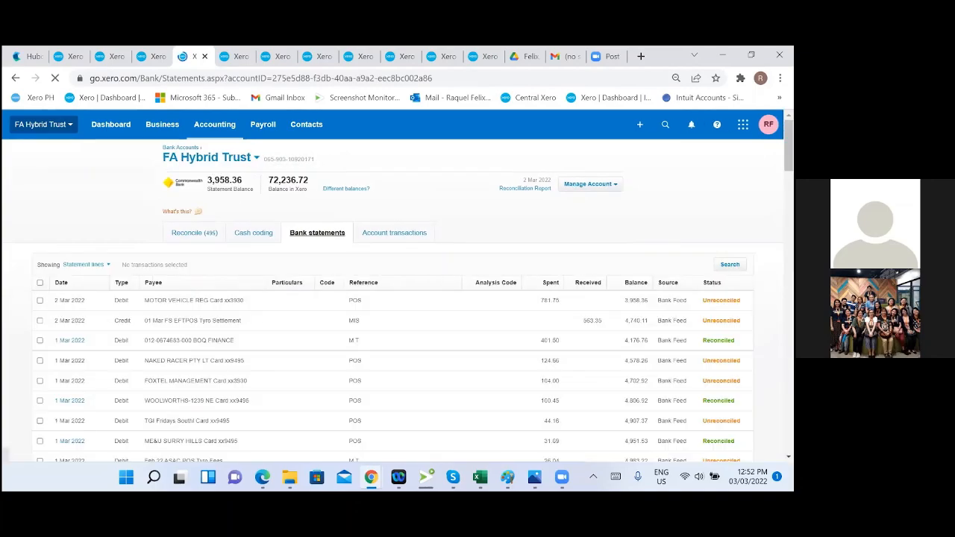
# Step: Search the FA Hybrid Trust cash coding list for 465, the amount of the 13 Oct 2020 FA Hybrid Brisbane line
pyautogui.click(98, 59)
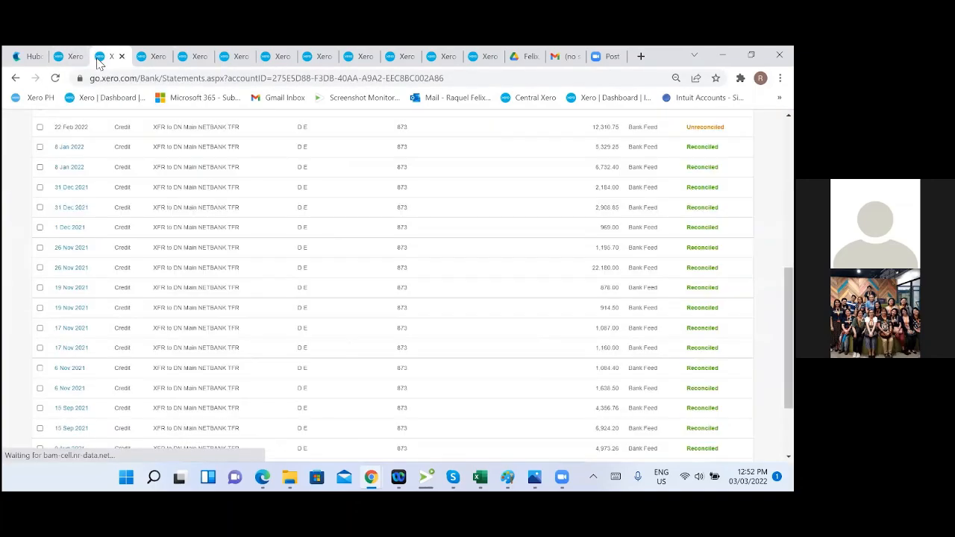
pyautogui.click(65, 59)
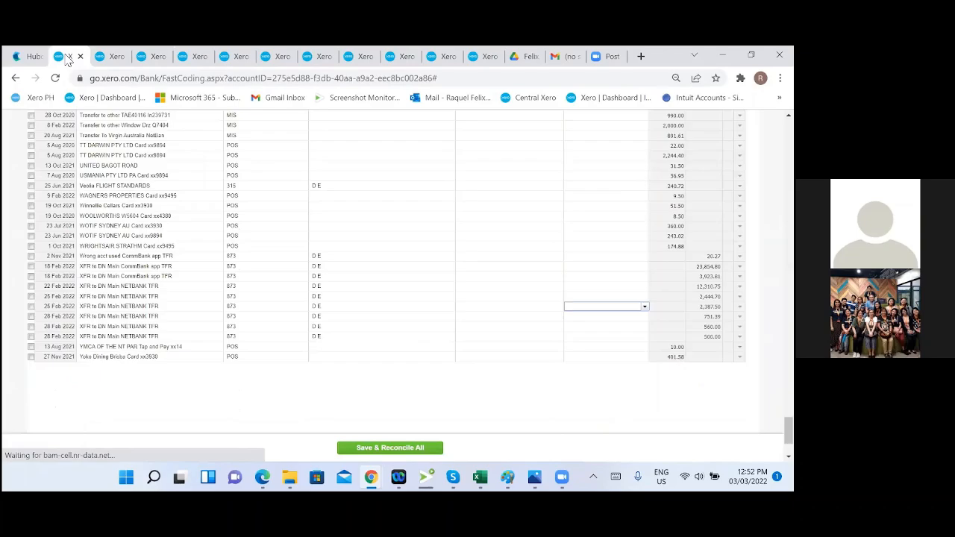
pyautogui.scroll(10, 186, 303)
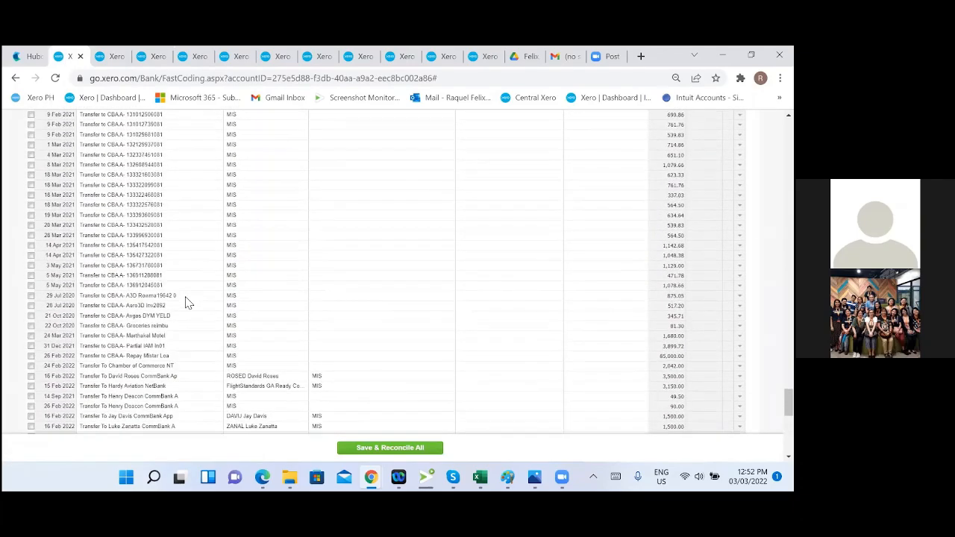
pyautogui.scroll(6, 187, 302)
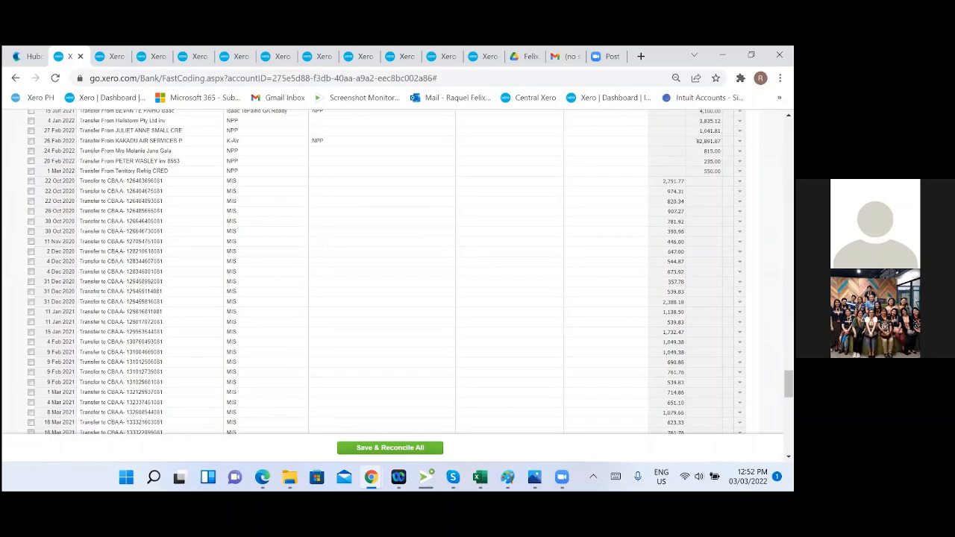
pyautogui.click(150, 57)
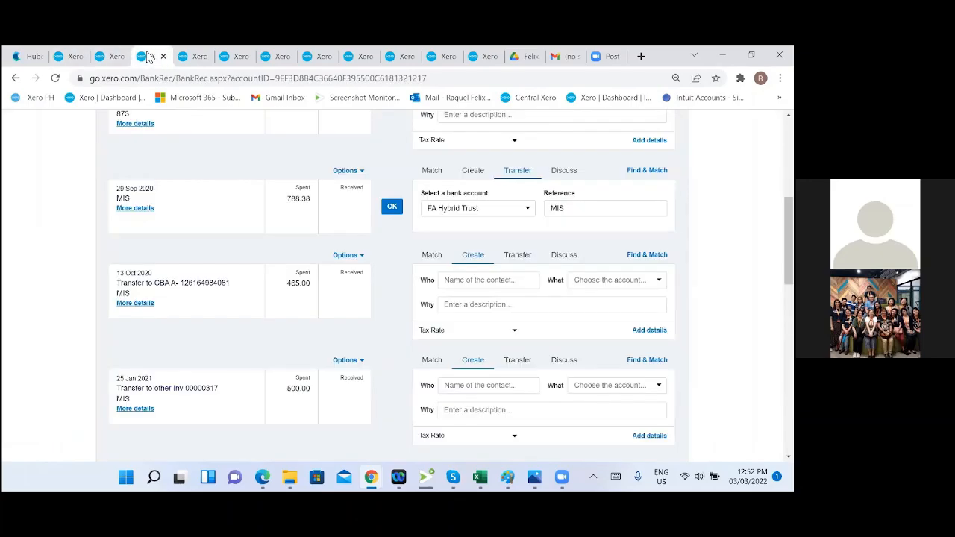
pyautogui.click(72, 60)
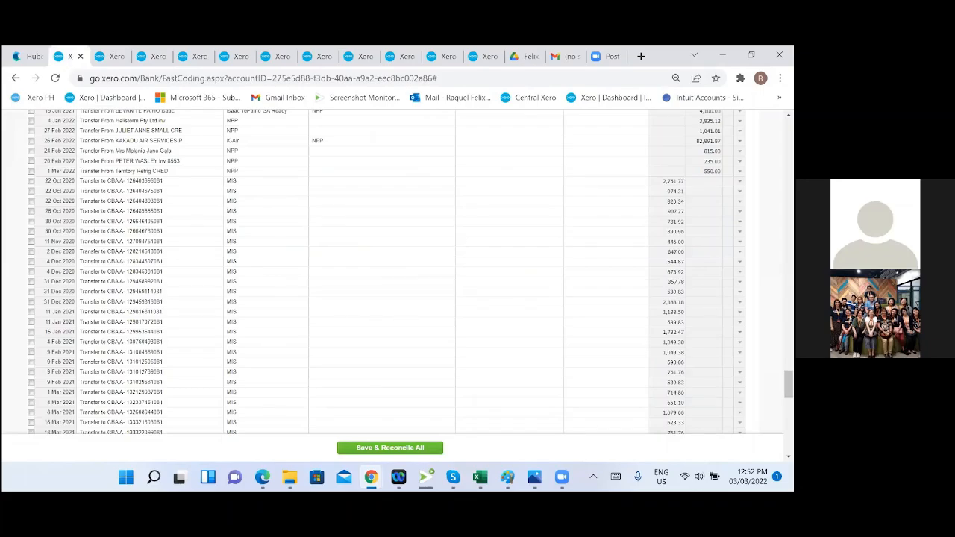
pyautogui.hotkey('ctrl', 'f')
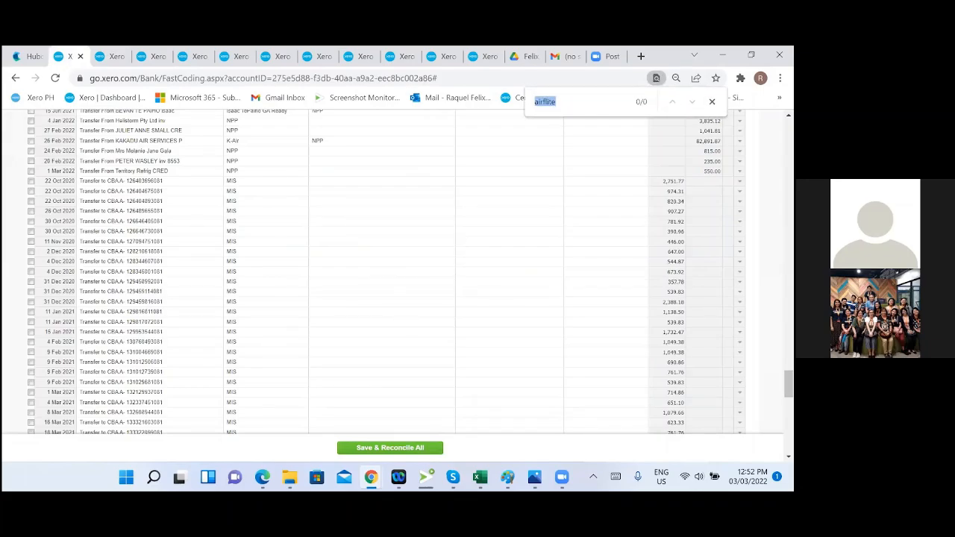
pyautogui.write('465')
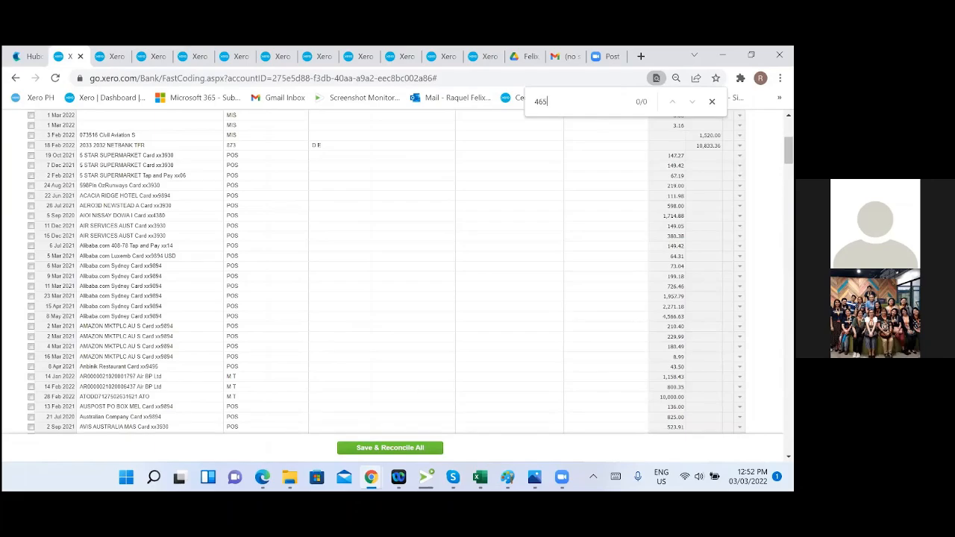
# Step: View the statement details of the 13 Oct 2020 465.00 line in FA Hybrid Brisbane and close them
pyautogui.click(151, 57)
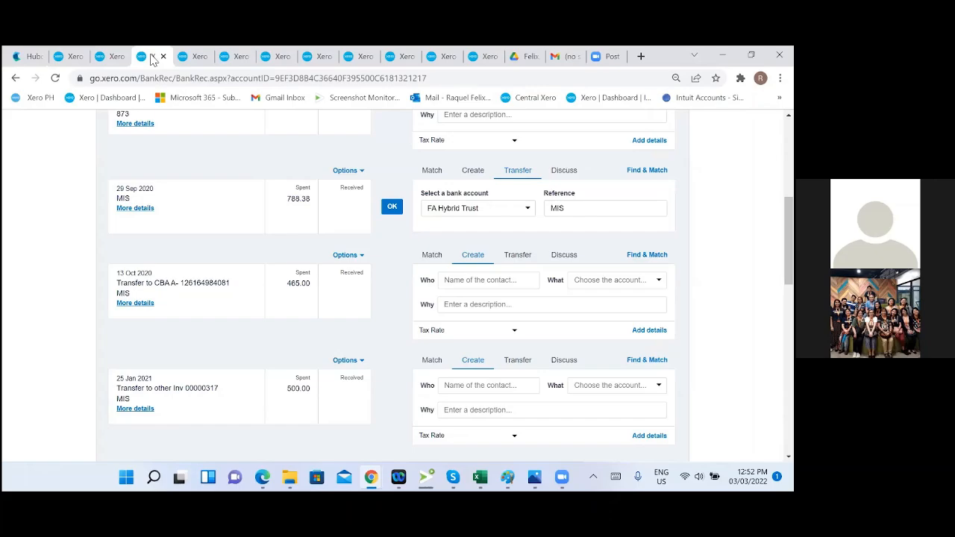
pyautogui.click(119, 305)
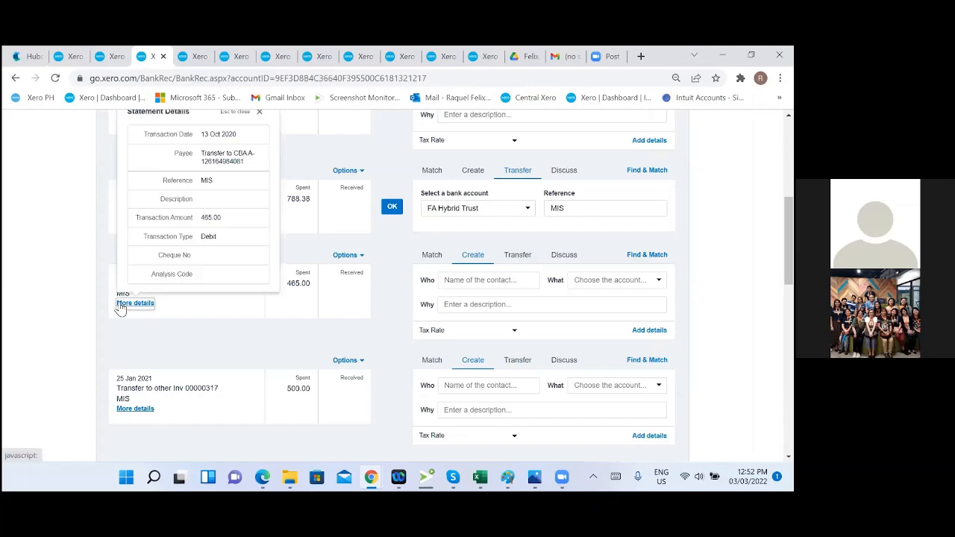
pyautogui.click(260, 113)
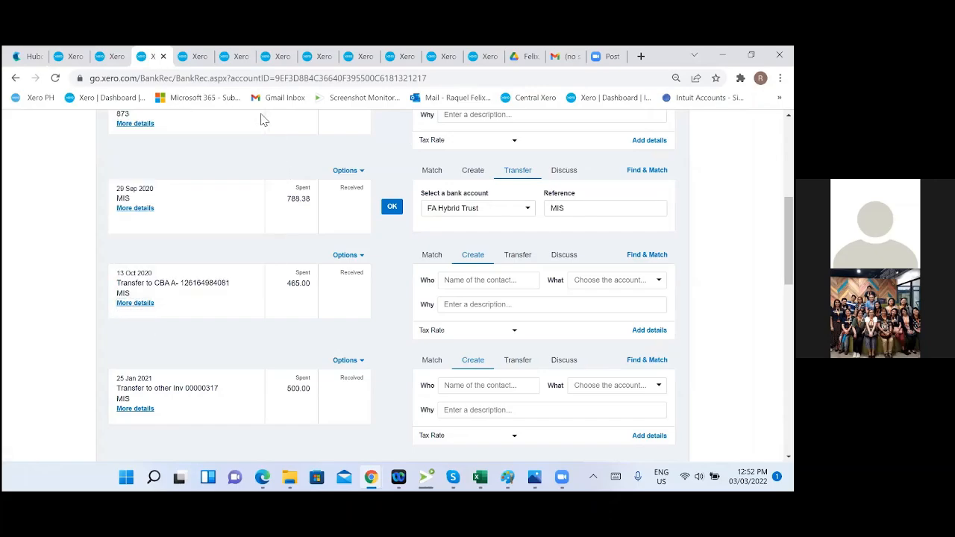
# Step: Examine the remaining unreconciled lines and suggested matches on page 1 of the FA Hybrid Brisbane reconcile list, and open page 2
pyautogui.scroll(-2, 295, 324)
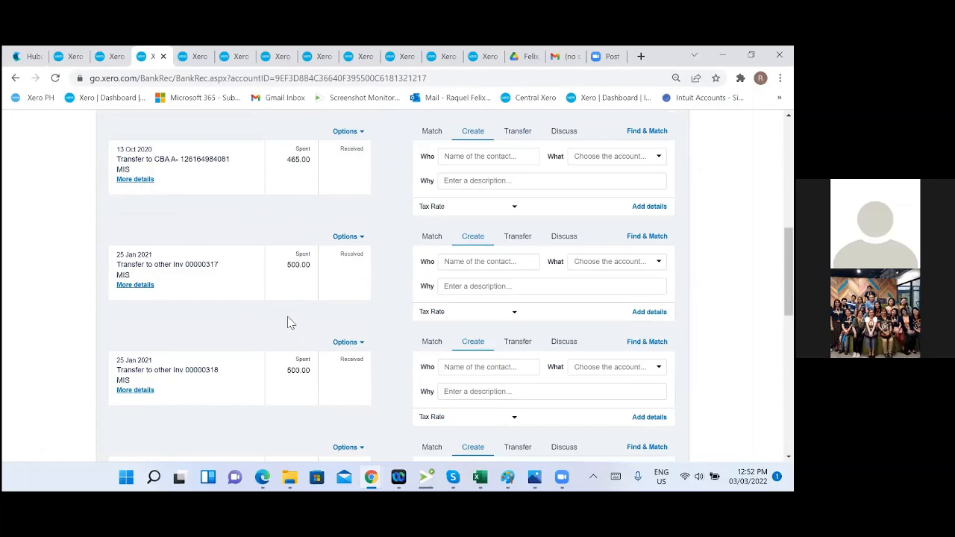
pyautogui.scroll(1, 291, 322)
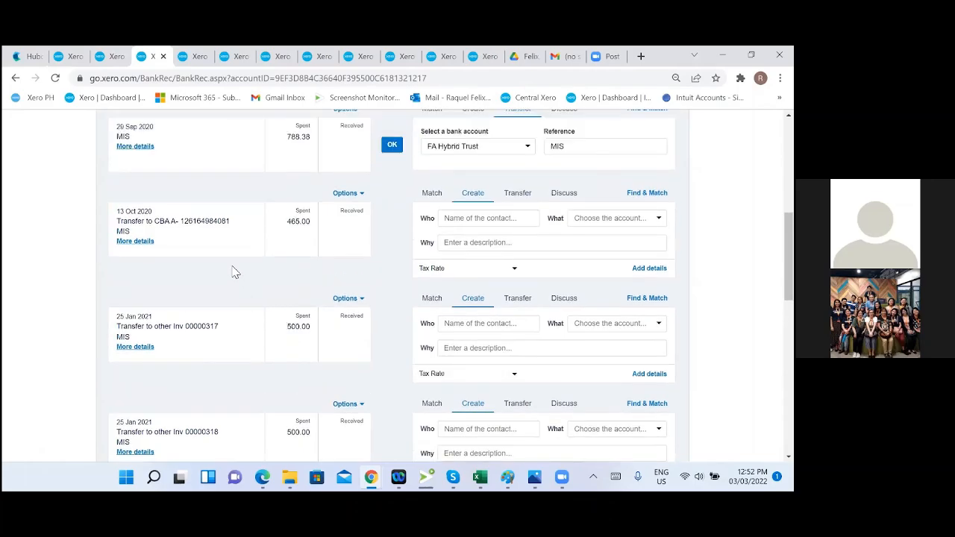
pyautogui.scroll(-1, 235, 272)
pyautogui.scroll(-2, 235, 272)
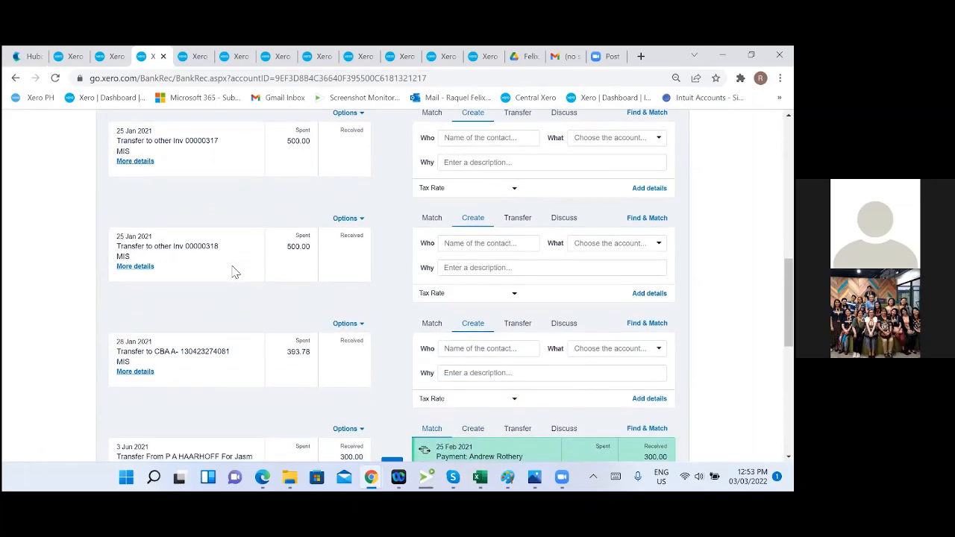
pyautogui.scroll(-1, 235, 273)
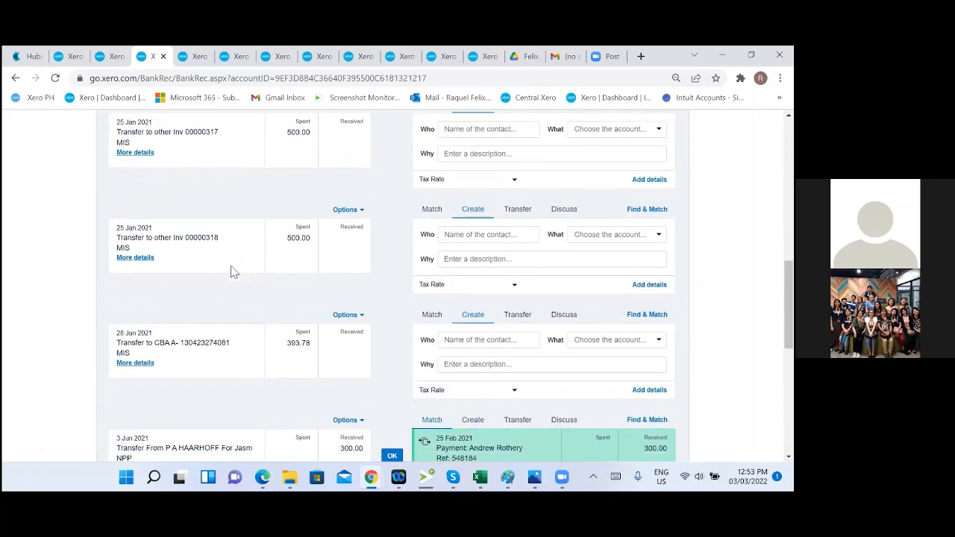
pyautogui.scroll(-1, 233, 274)
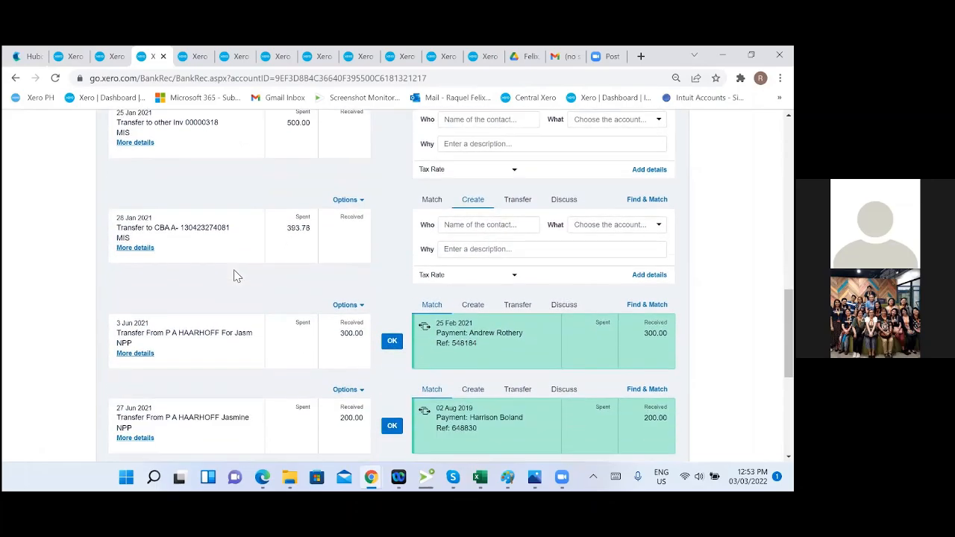
pyautogui.scroll(-2, 235, 275)
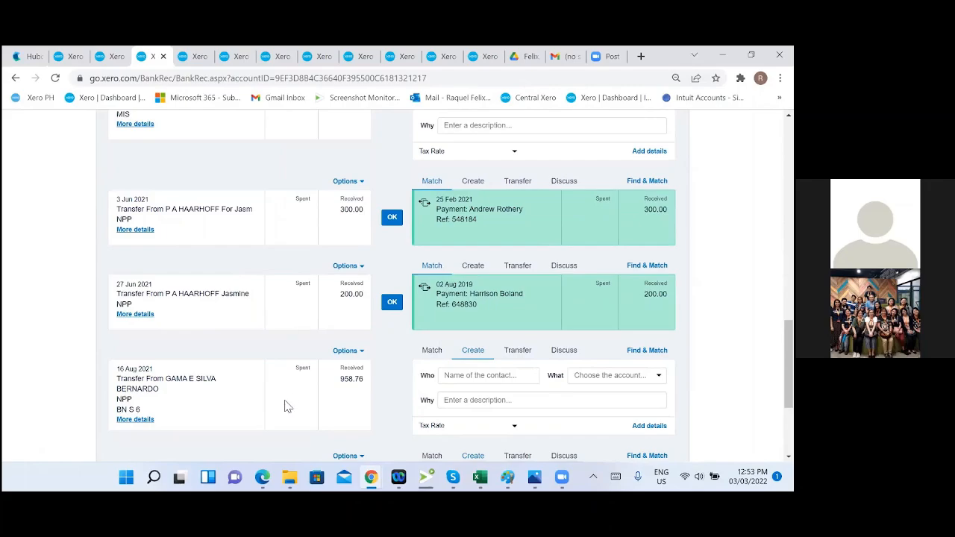
pyautogui.scroll(-2, 261, 384)
pyautogui.scroll(-1, 259, 381)
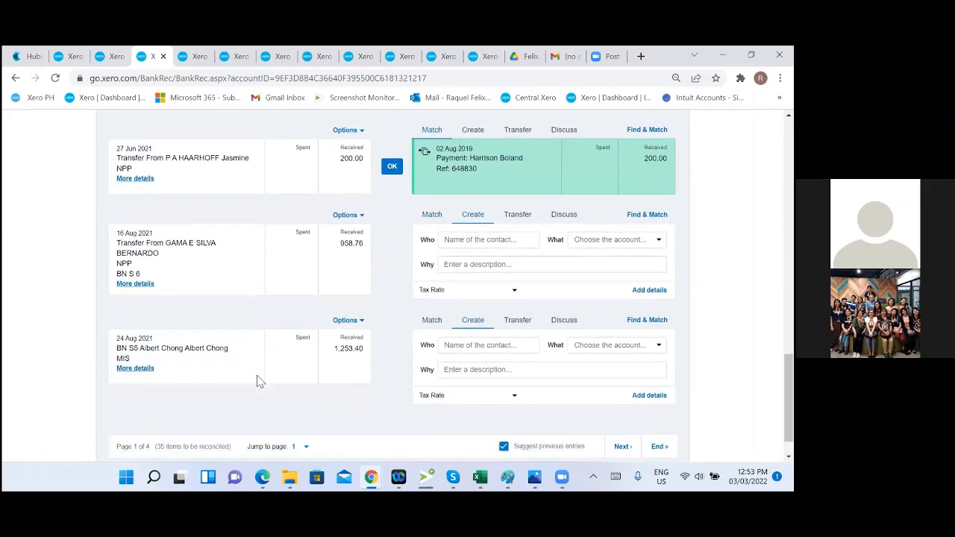
pyautogui.click(628, 410)
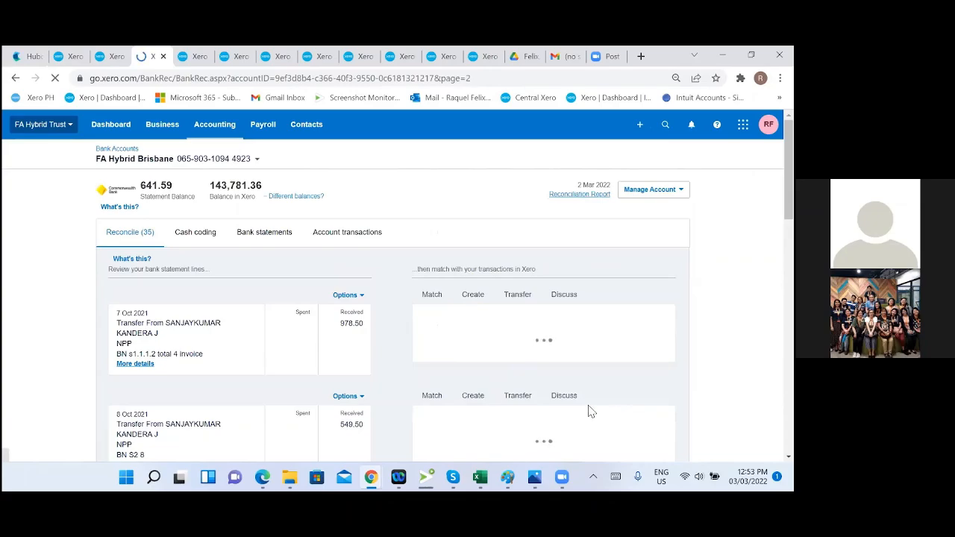
pyautogui.scroll(-4, 315, 341)
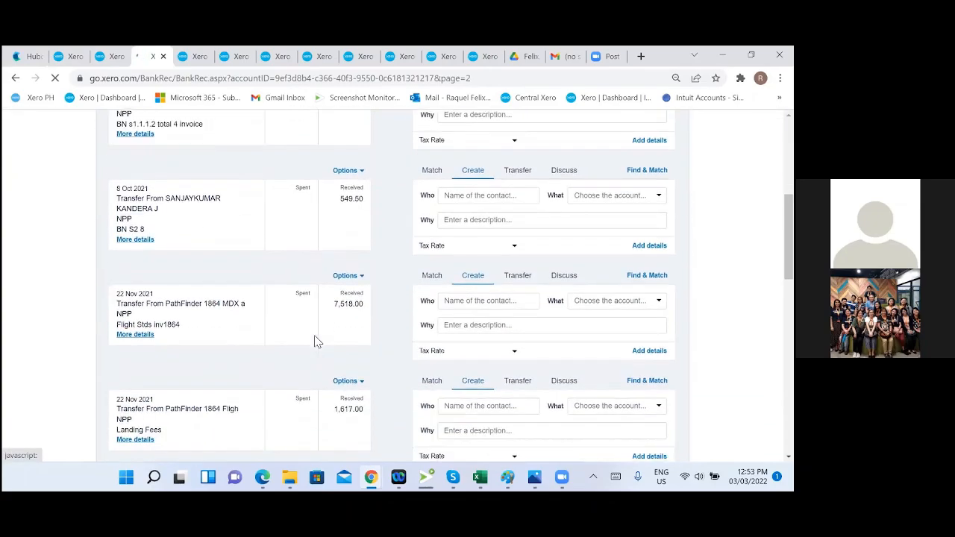
# Step: Check the statement details of the 14 Feb 2022 870.00 receipt on page 2 of the FA Hybrid Brisbane reconcile list
pyautogui.scroll(-4, 316, 342)
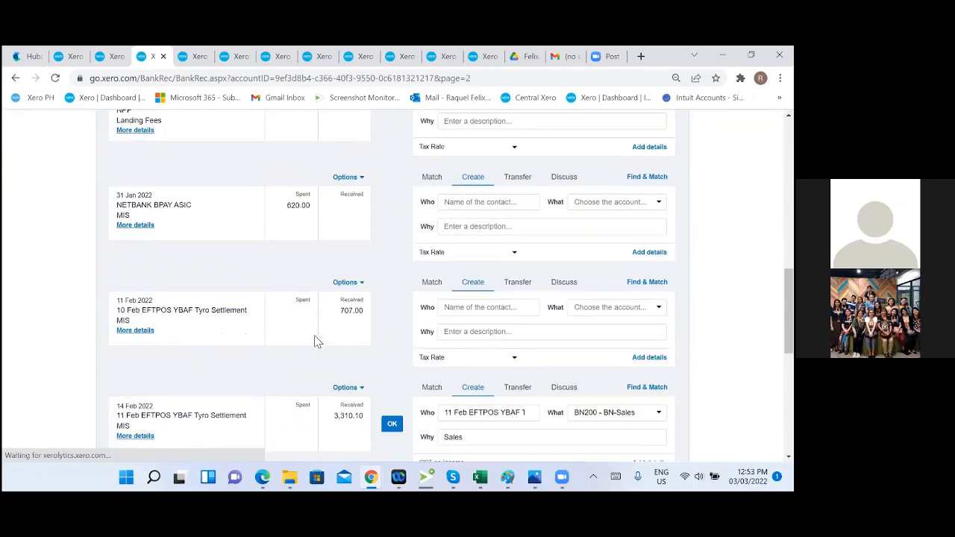
pyautogui.scroll(-1, 316, 341)
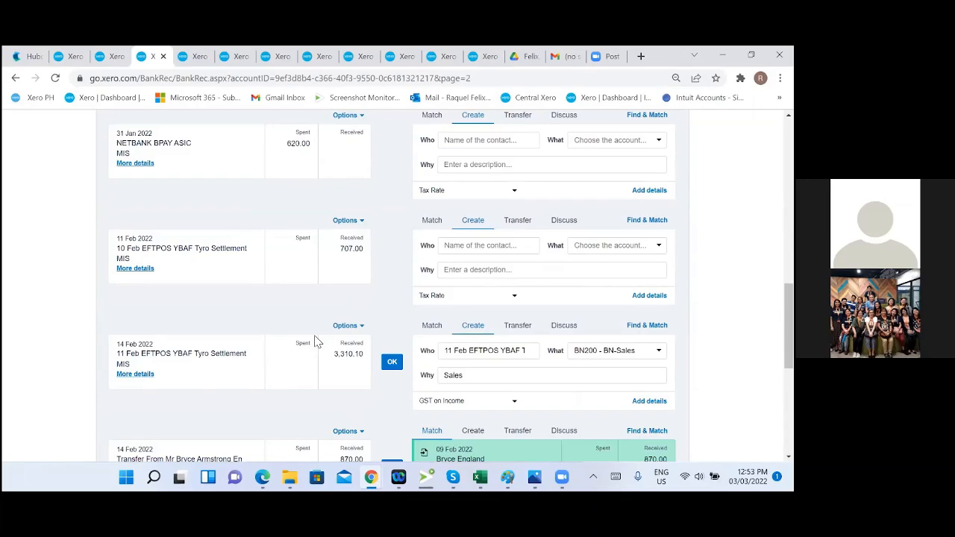
pyautogui.scroll(-1, 315, 341)
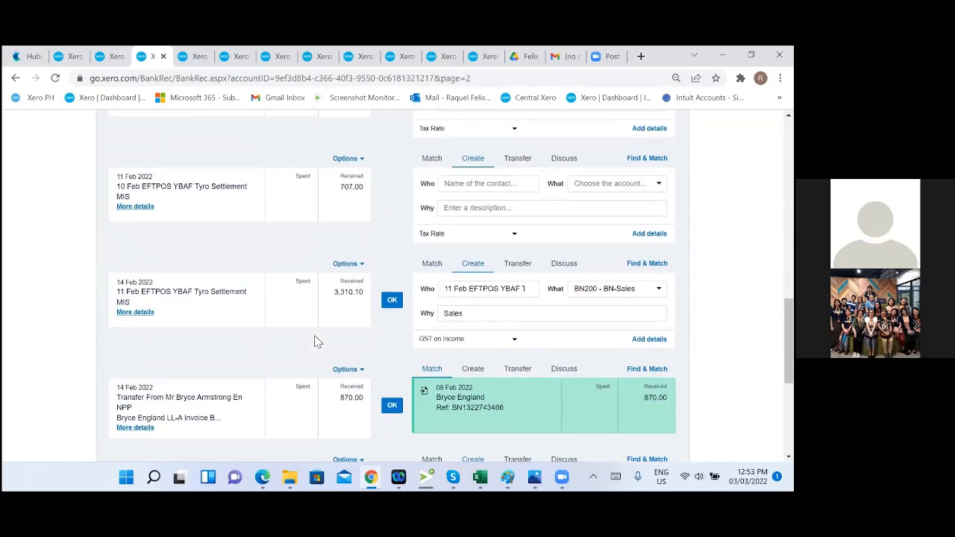
pyautogui.scroll(-2, 314, 341)
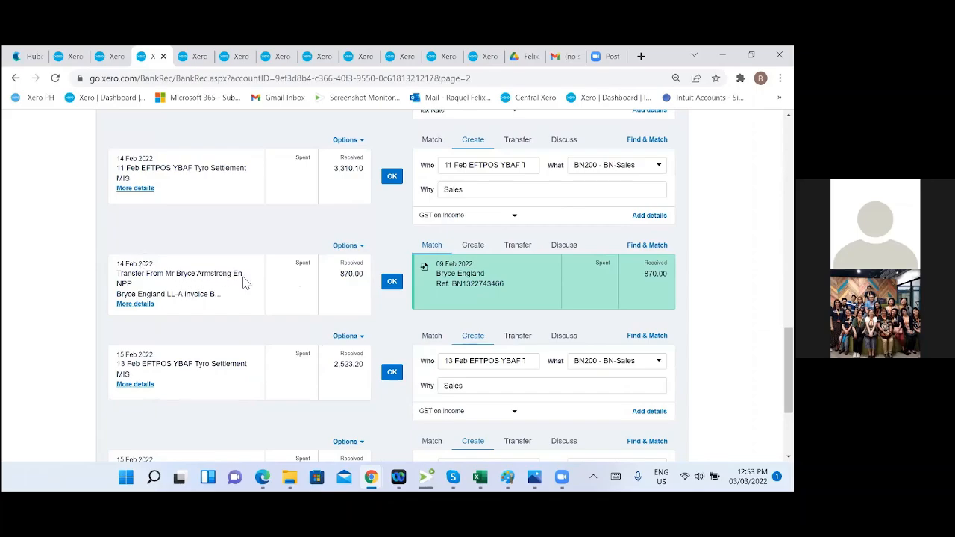
pyautogui.click(143, 305)
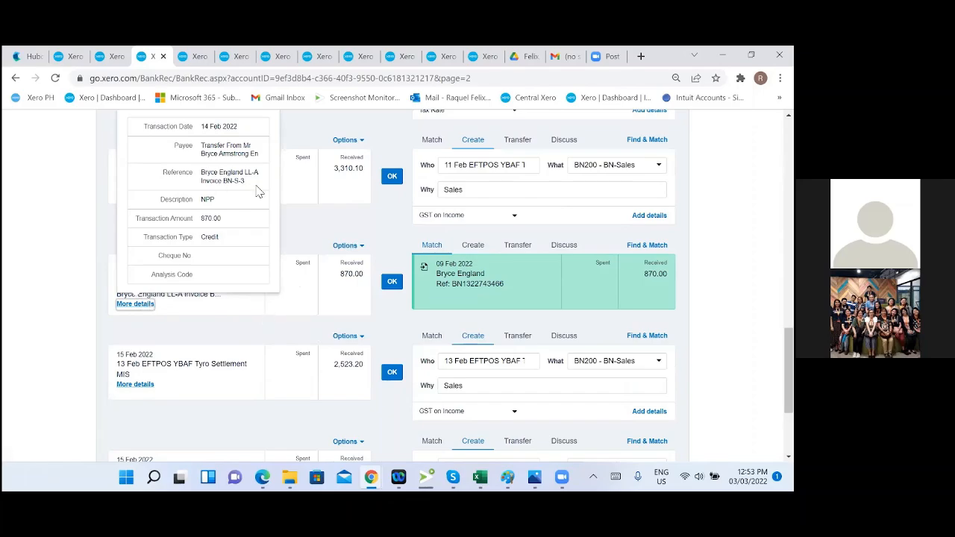
pyautogui.scroll(2, 252, 256)
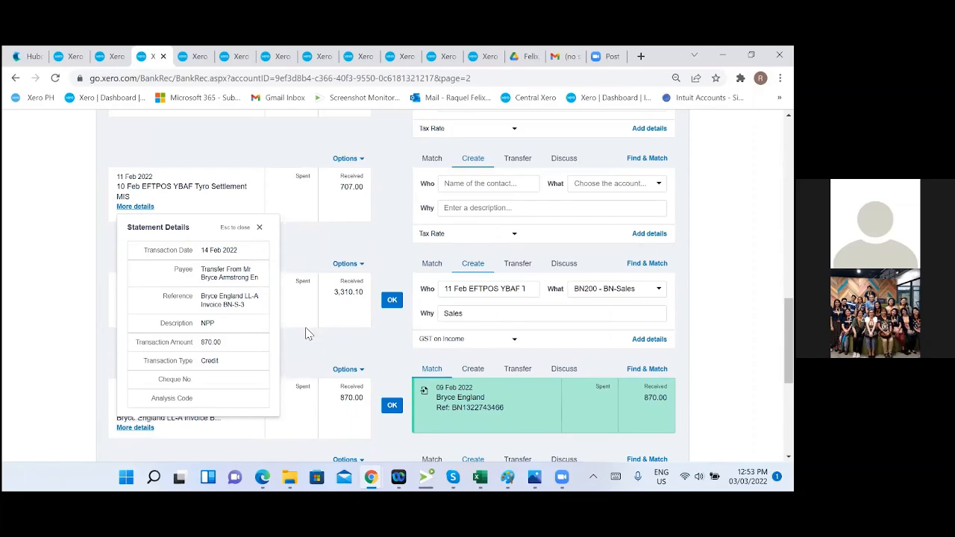
pyautogui.click(261, 228)
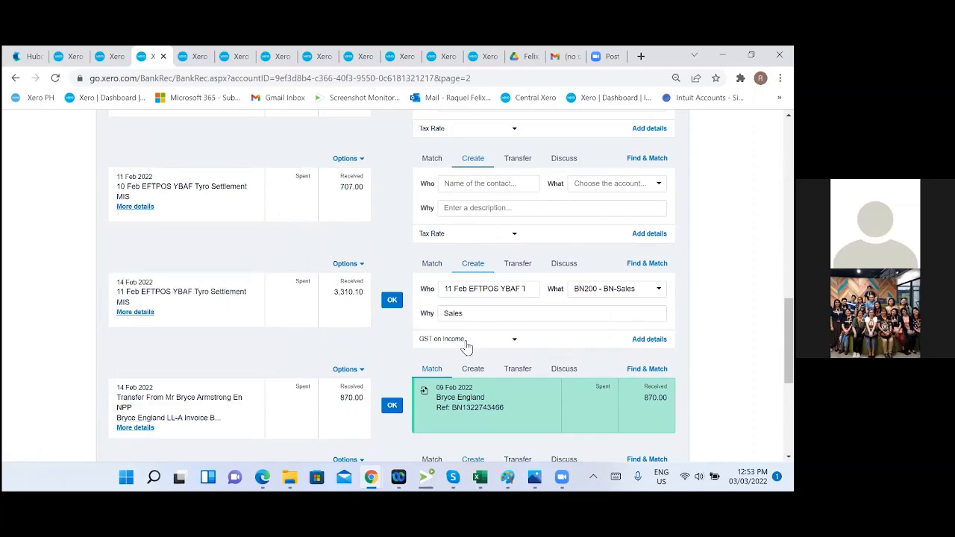
# Step: Reconcile the 14 Feb 2022 870.00 receipt with its suggested 09 Feb 2022 match
pyautogui.scroll(-2, 478, 344)
pyautogui.scroll(-1, 462, 346)
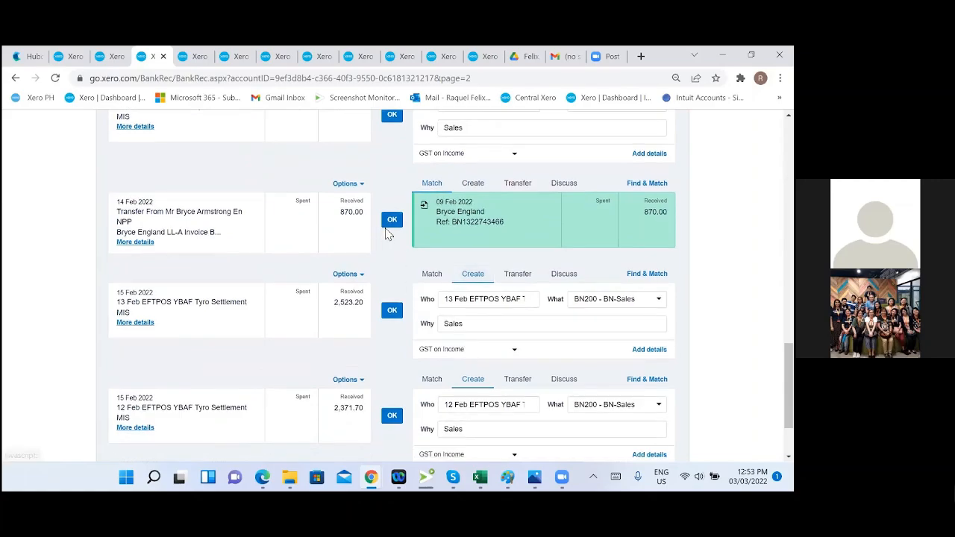
pyautogui.click(392, 220)
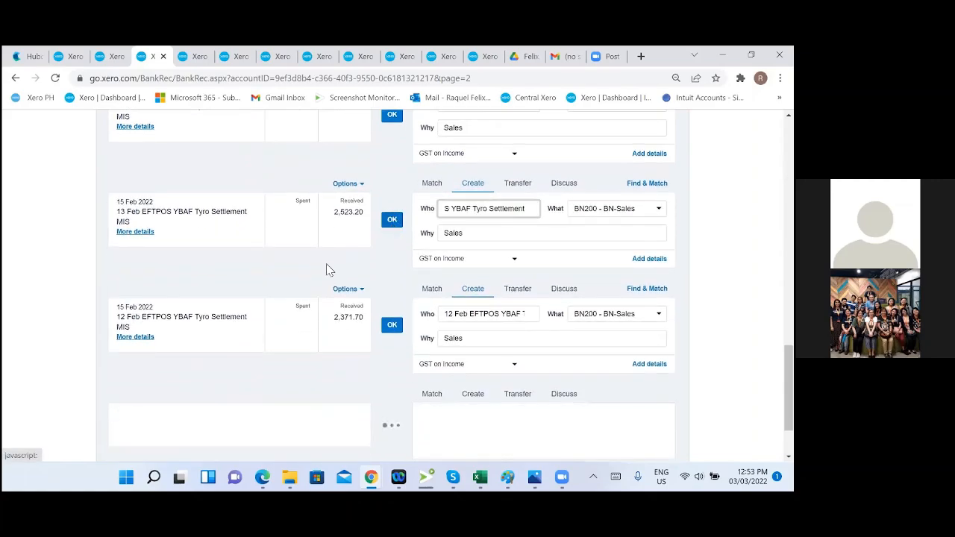
# Step: Open page 3 of the FA Hybrid Brisbane reconcile list and find the 18 Feb 2022 transfer to DN Main
pyautogui.scroll(-2, 452, 371)
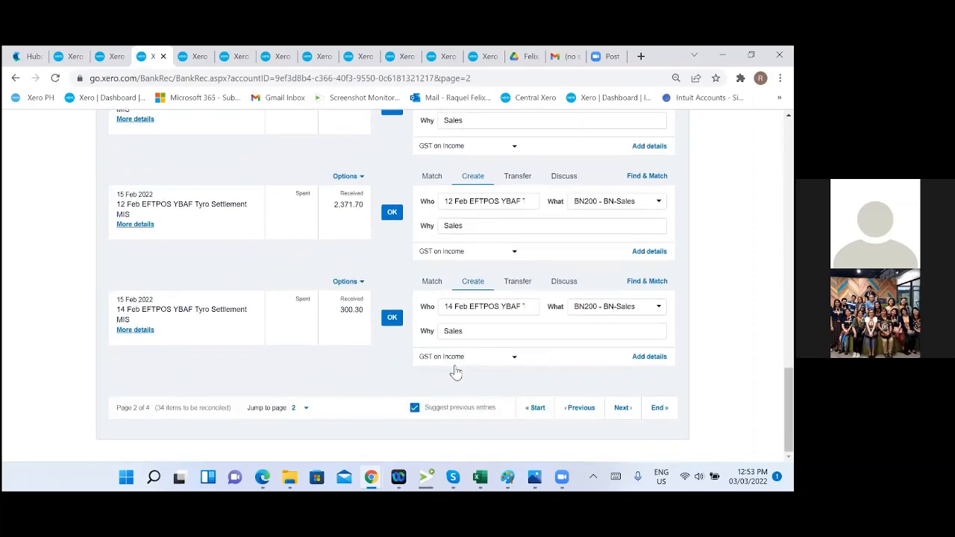
pyautogui.click(621, 411)
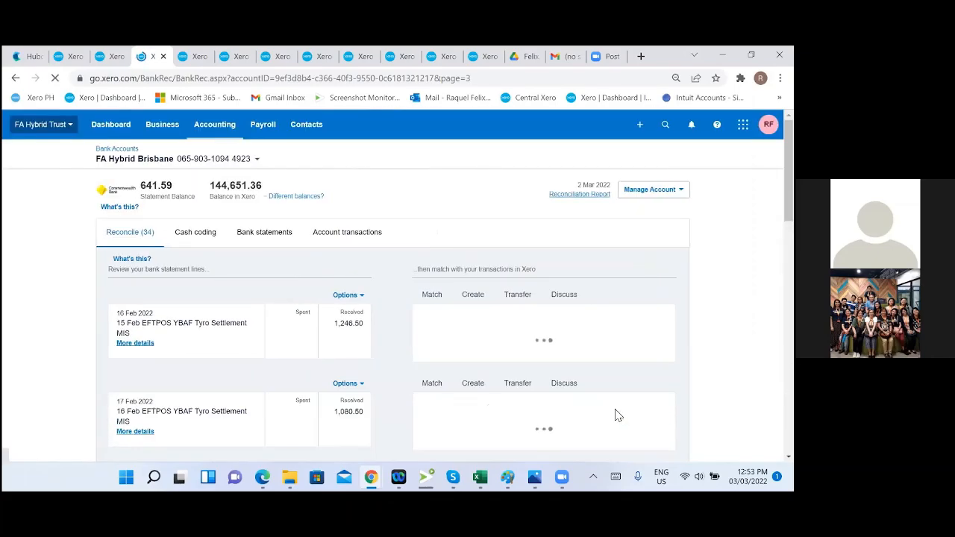
pyautogui.scroll(-3, 435, 371)
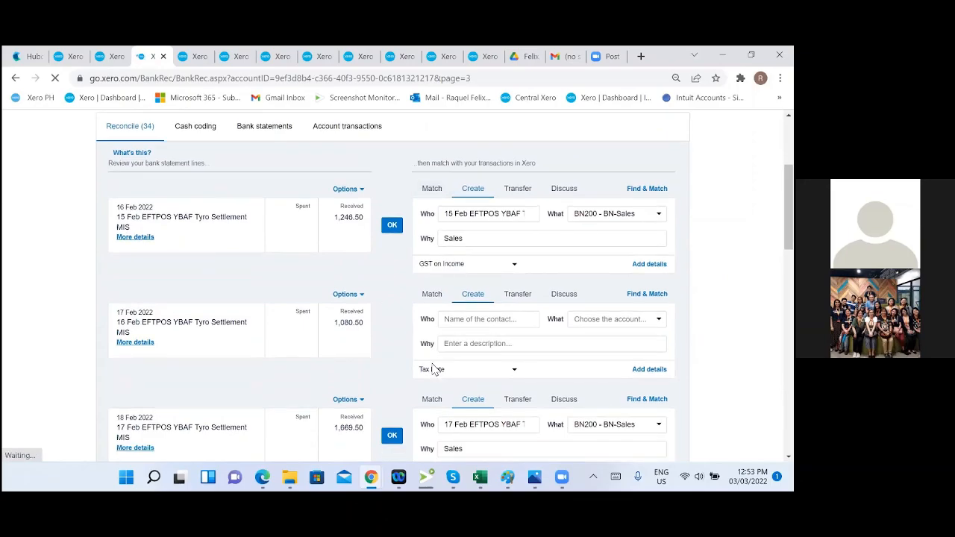
pyautogui.scroll(-3, 435, 371)
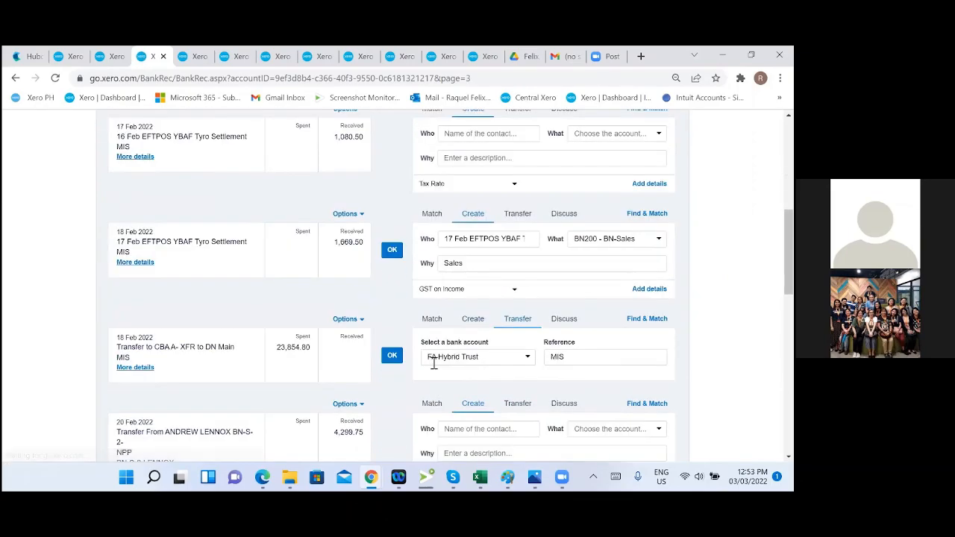
pyautogui.scroll(-2, 478, 399)
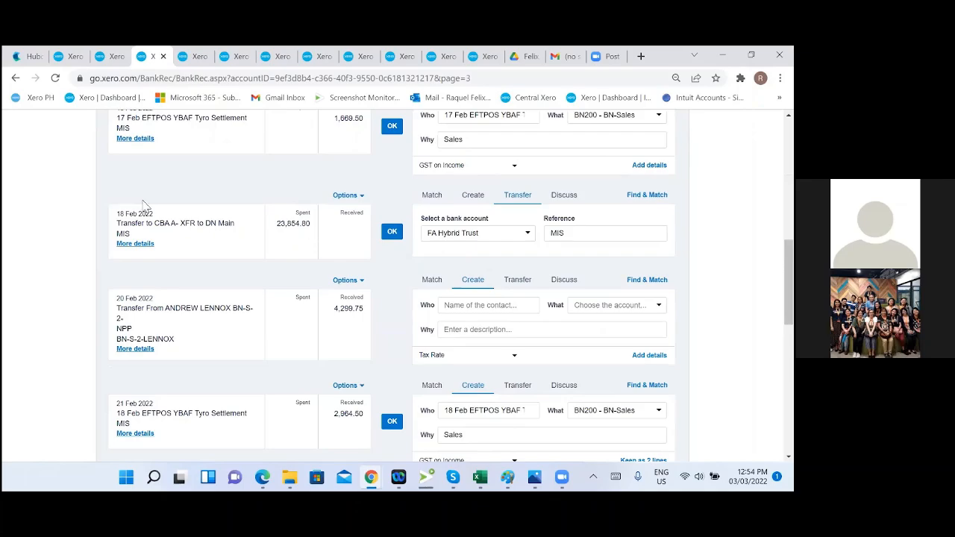
# Step: Search the FA Hybrid Trust bank statement lines for the exact amount 23854.80, taken from the 18 Feb 2022 Brisbane transfer
pyautogui.moveTo(313, 226); pyautogui.dragTo(281, 227)
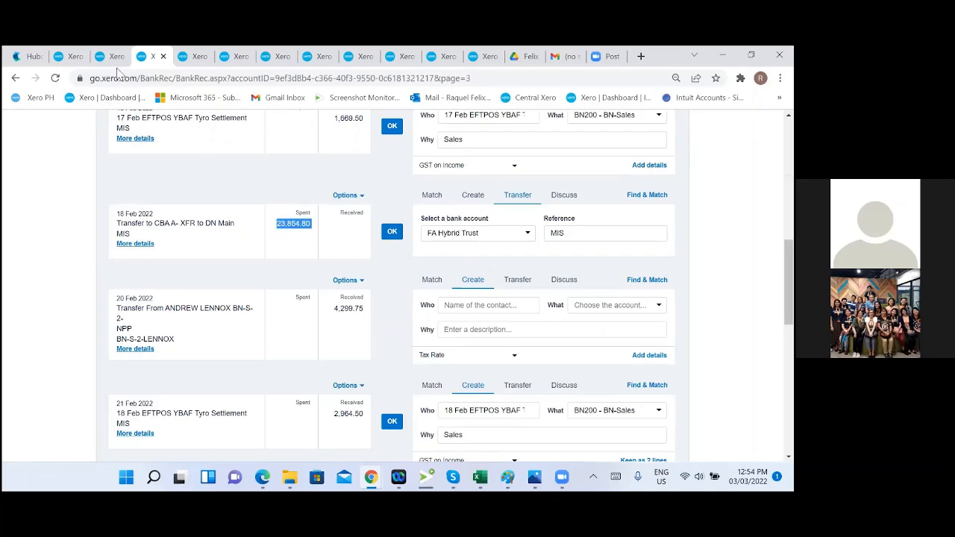
pyautogui.click(194, 56)
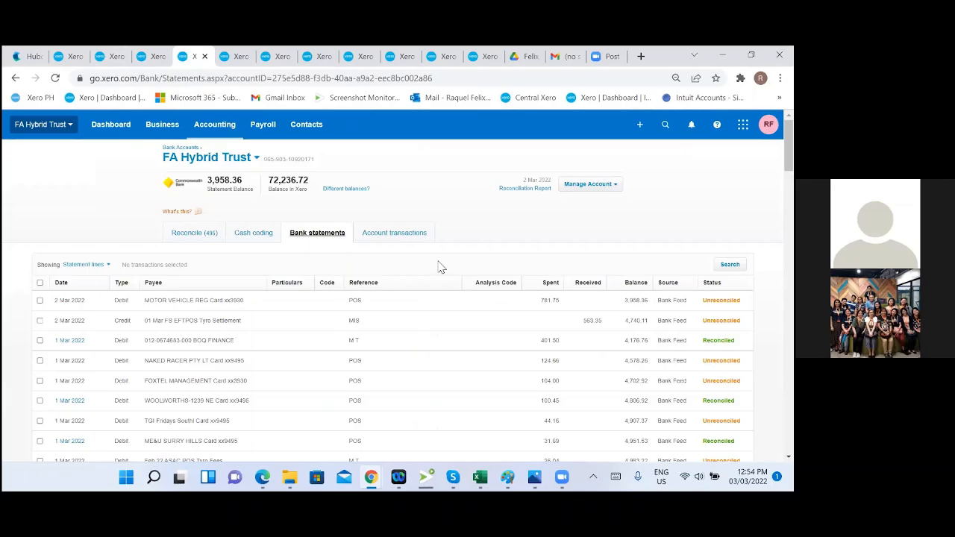
pyautogui.click(729, 265)
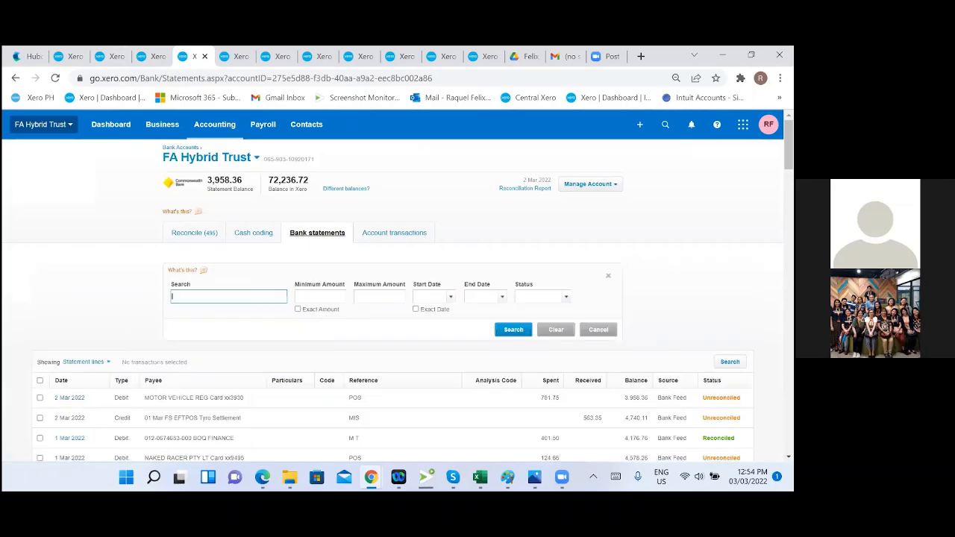
pyautogui.click(299, 309)
pyautogui.click(299, 309)
pyautogui.click(319, 297)
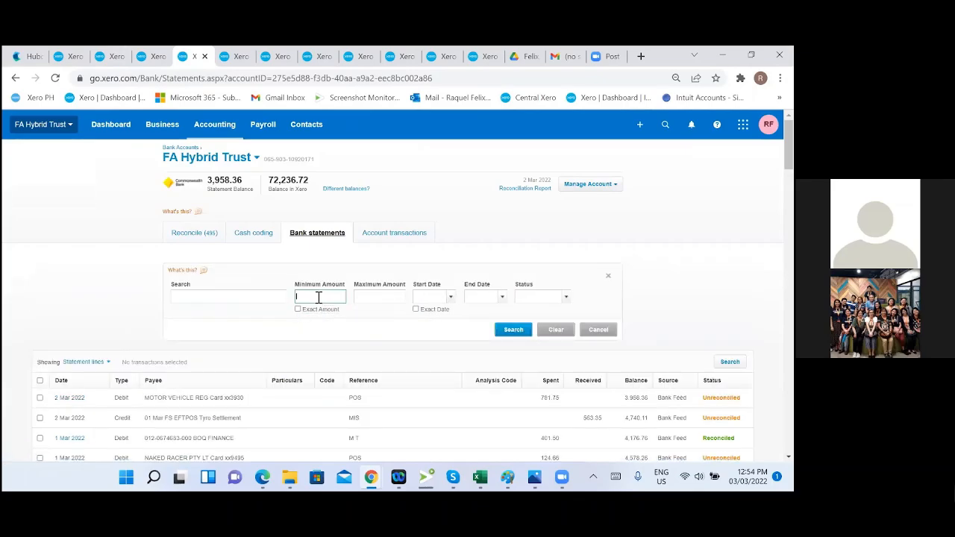
pyautogui.write('23854.80')
pyautogui.click(298, 309)
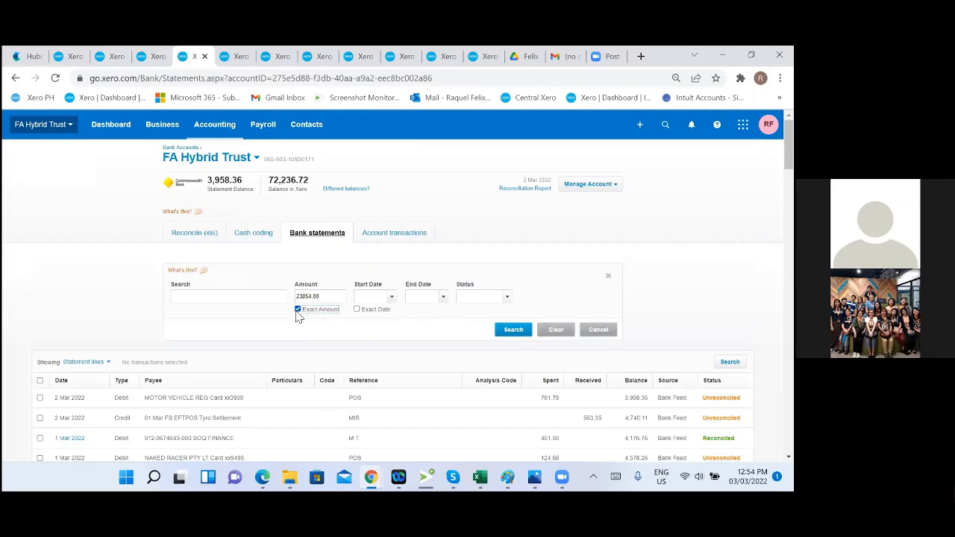
pyautogui.click(514, 330)
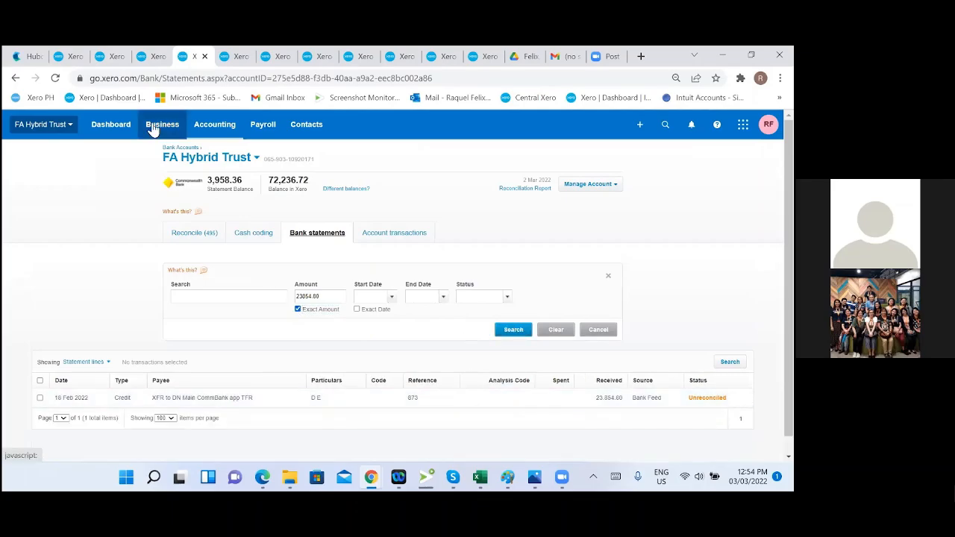
# Step: Reconcile the 18 Feb 2022 23,854.80 line in FA Hybrid Brisbane as a transfer to FA Hybrid Trust, and review the rest of page 3
pyautogui.click(151, 56)
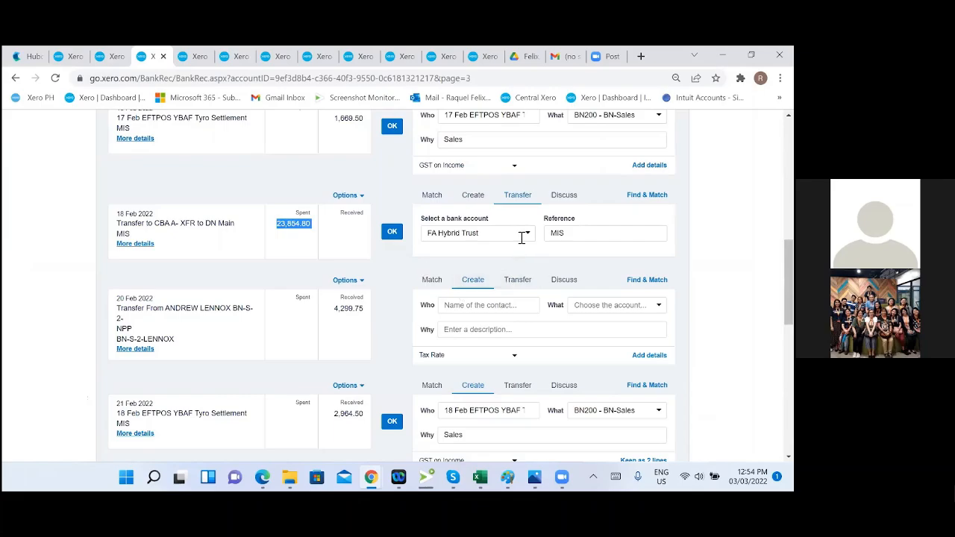
pyautogui.click(392, 231)
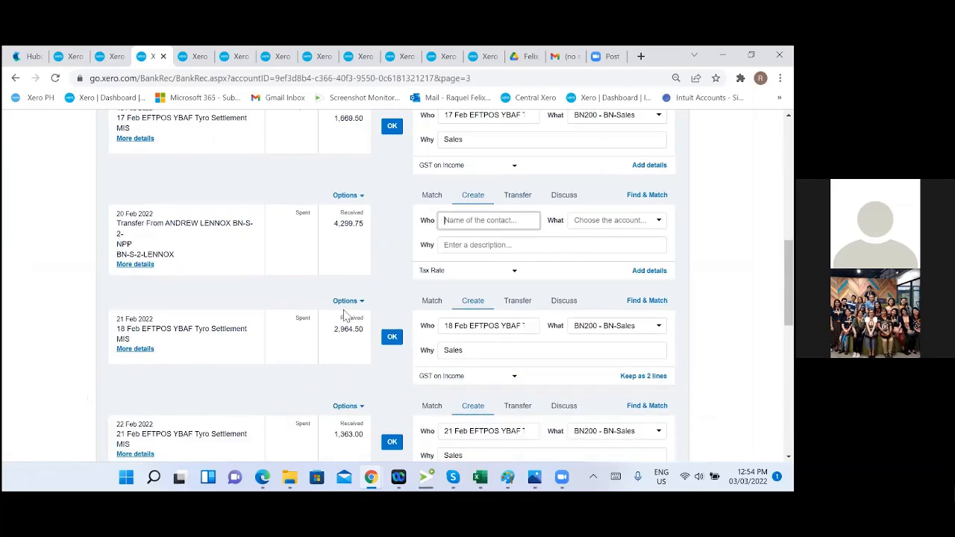
pyautogui.scroll(-4, 239, 288)
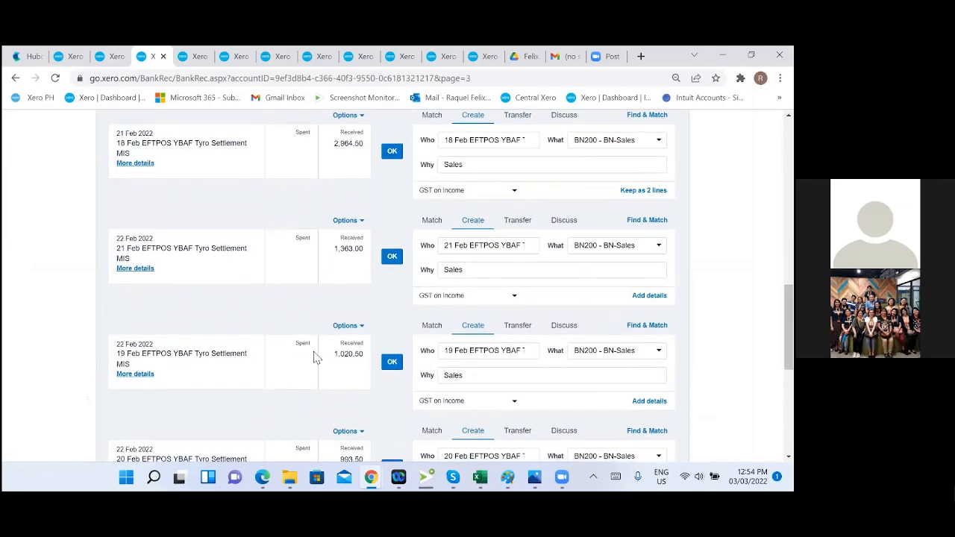
pyautogui.scroll(-3, 314, 356)
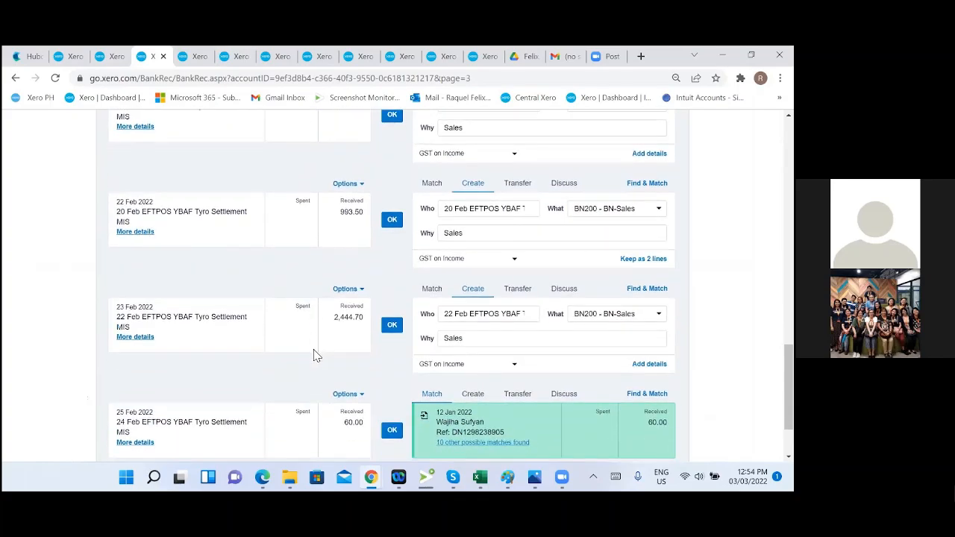
pyautogui.scroll(-2, 315, 356)
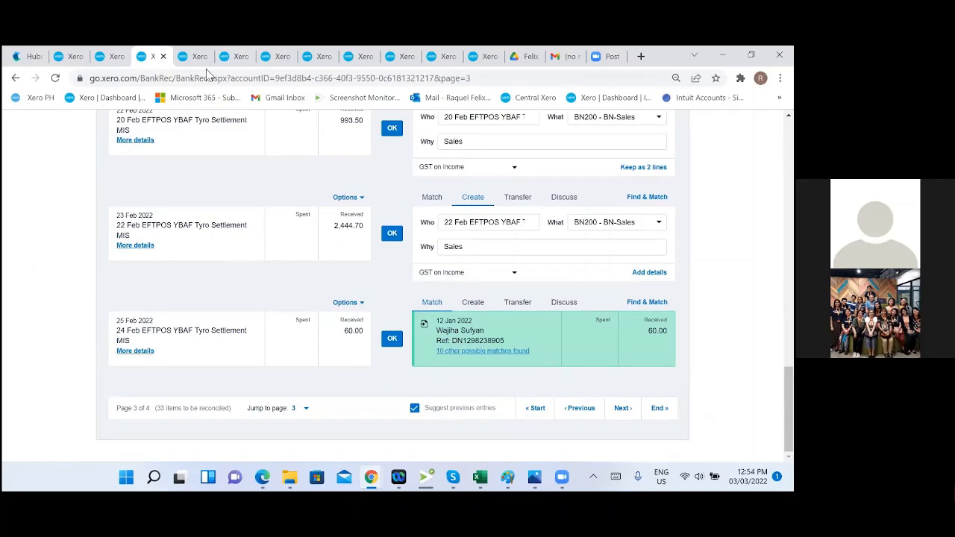
# Step: Open the FA Hybrid Trust reconcile list and look through its last page, page 50
pyautogui.click(182, 58)
pyautogui.click(207, 237)
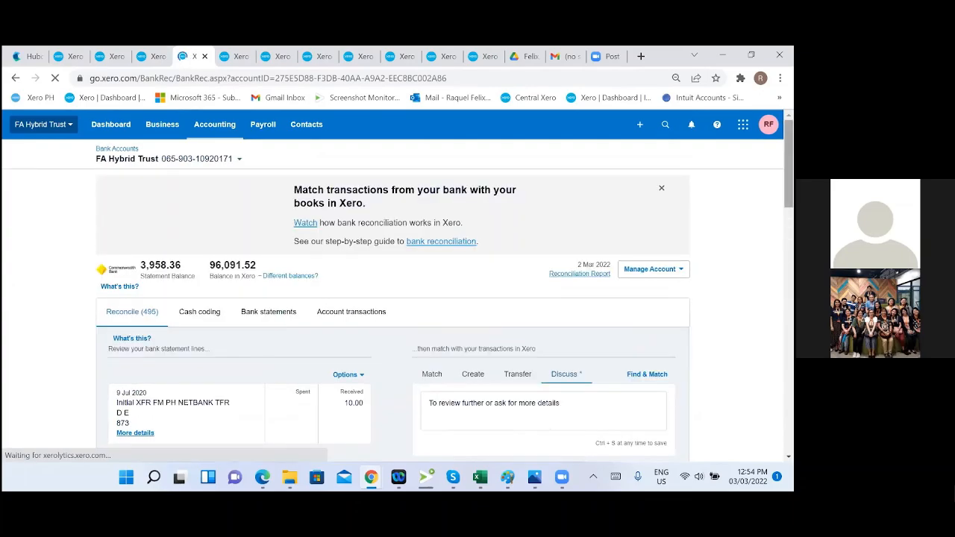
pyautogui.scroll(-15, 424, 332)
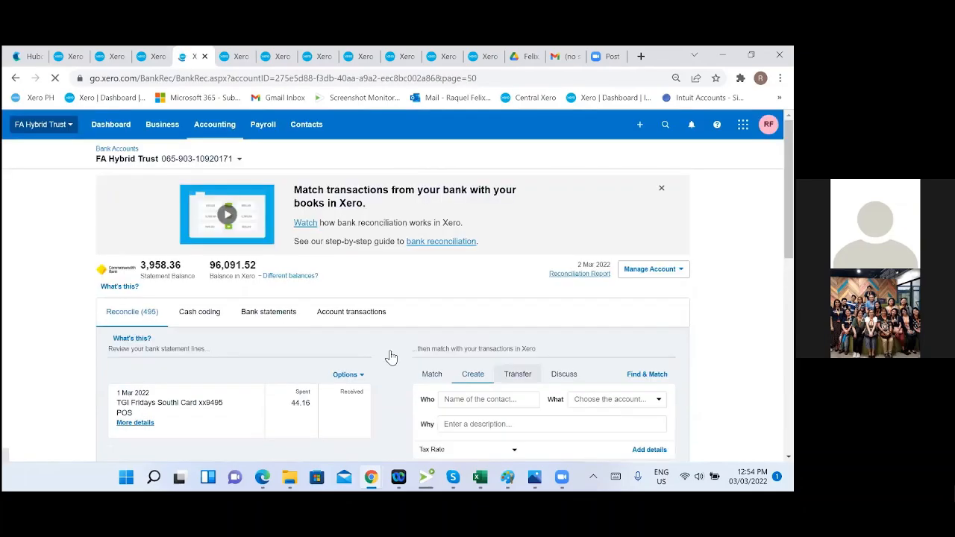
pyautogui.scroll(-5, 450, 392)
pyautogui.scroll(-3, 459, 394)
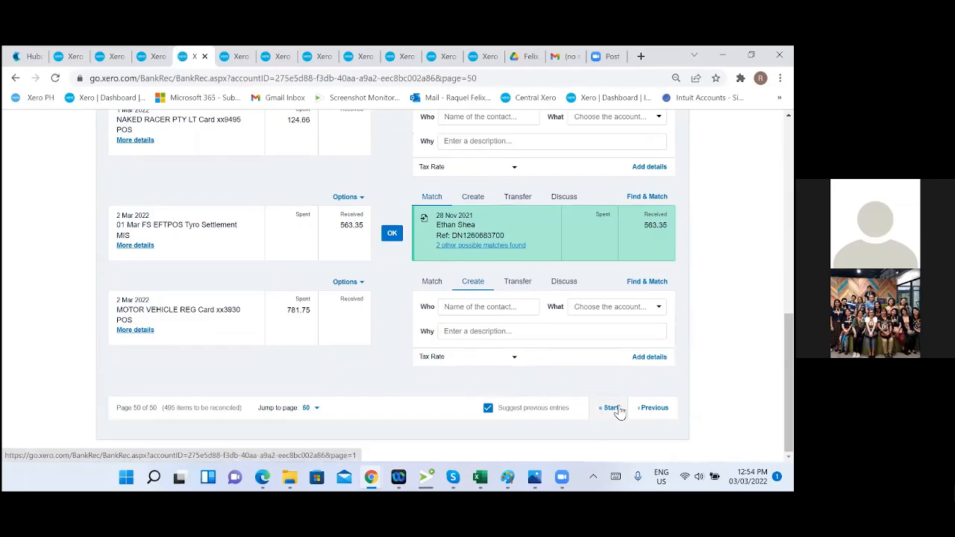
# Step: Go back to page 49 of the FA Hybrid Trust reconcile list and look through its lines
pyautogui.click(653, 408)
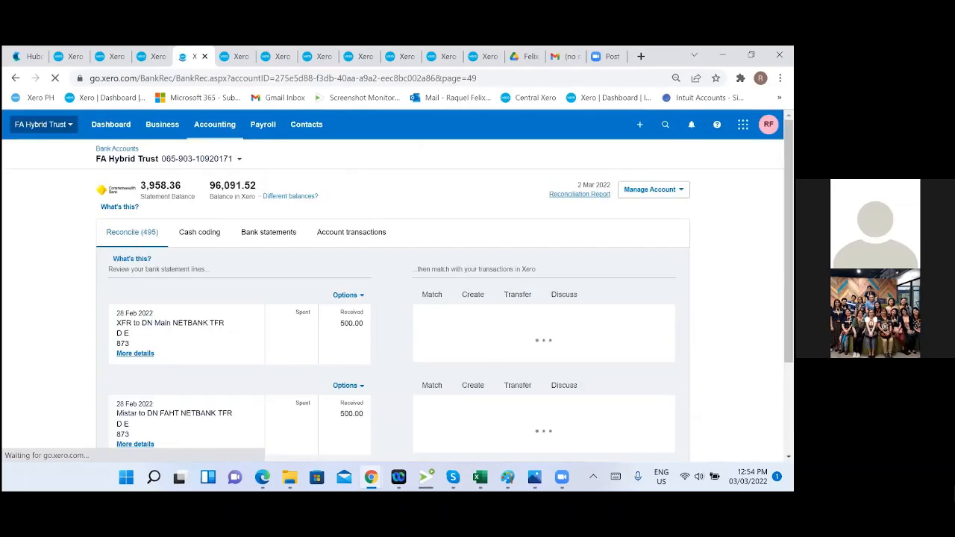
pyautogui.scroll(-2, 653, 408)
pyautogui.scroll(-10, 448, 398)
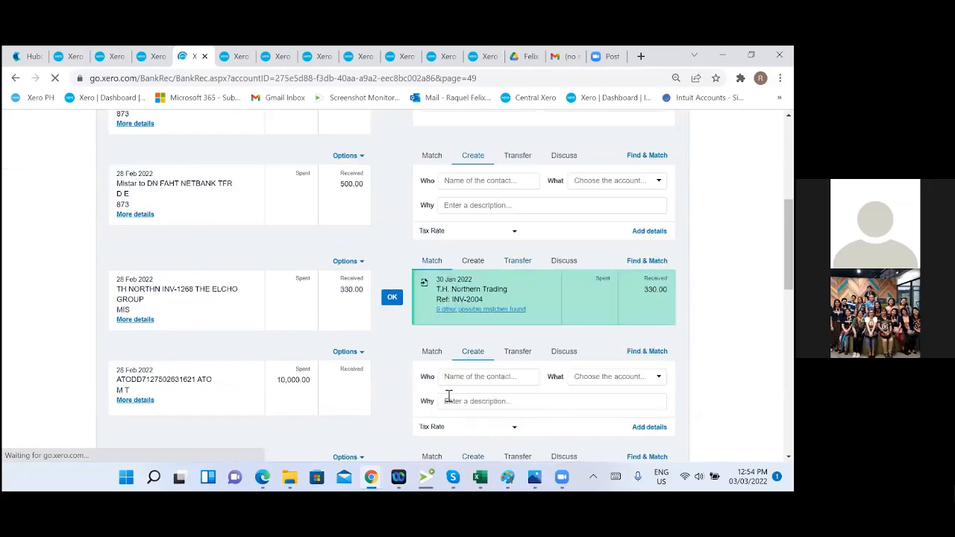
pyautogui.scroll(-6, 438, 403)
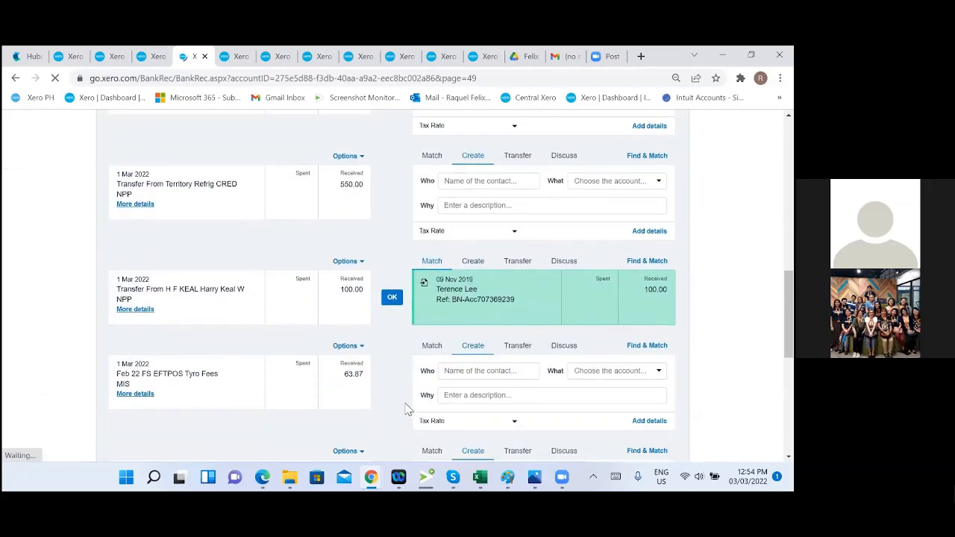
pyautogui.scroll(-3, 359, 444)
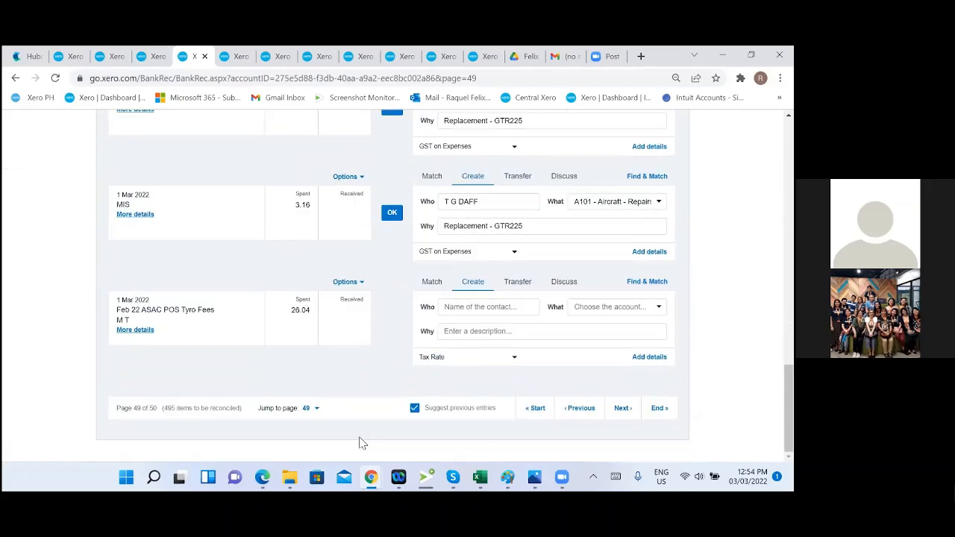
# Step: Jump to page 47 of the FA Hybrid Trust reconcile list and look through its February 2022 lines
pyautogui.click(310, 409)
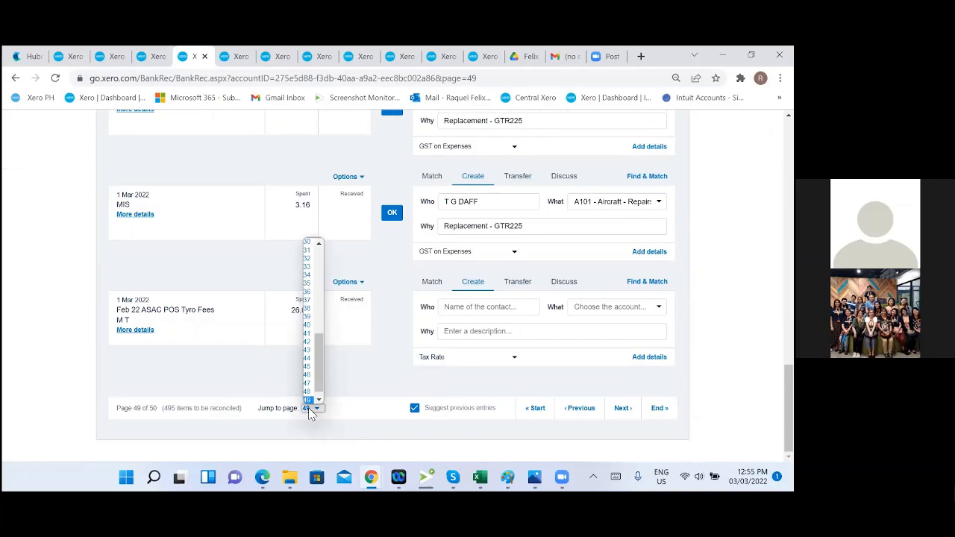
pyautogui.click(308, 383)
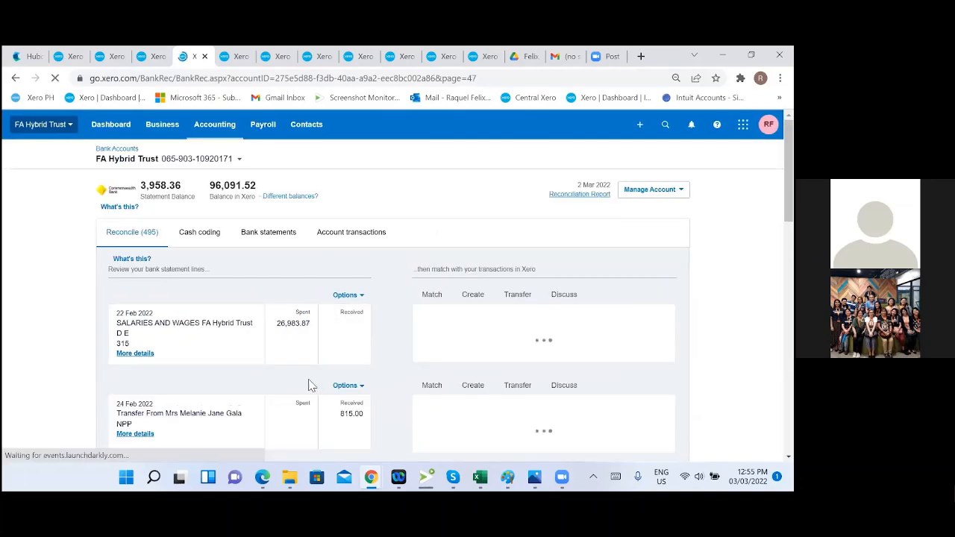
pyautogui.scroll(-1, 317, 392)
pyautogui.scroll(-15, 316, 393)
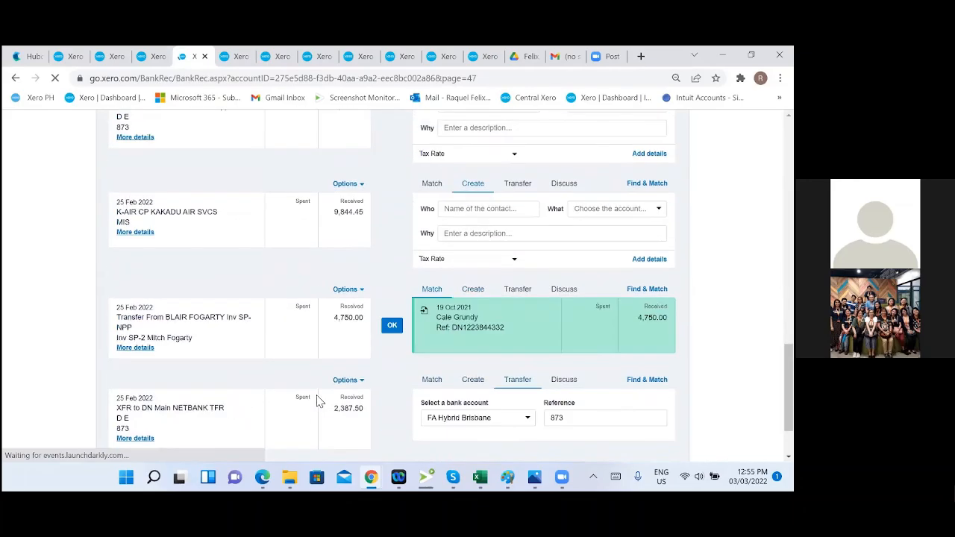
# Step: Jump to page 44 of the FA Hybrid Trust reconcile list and look through its mid-February 2022 lines
pyautogui.click(319, 408)
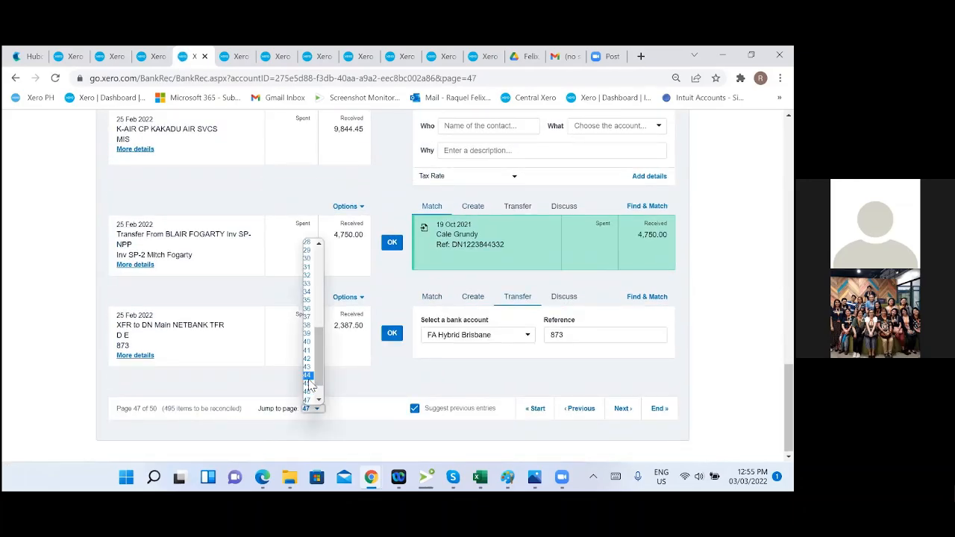
pyautogui.click(307, 377)
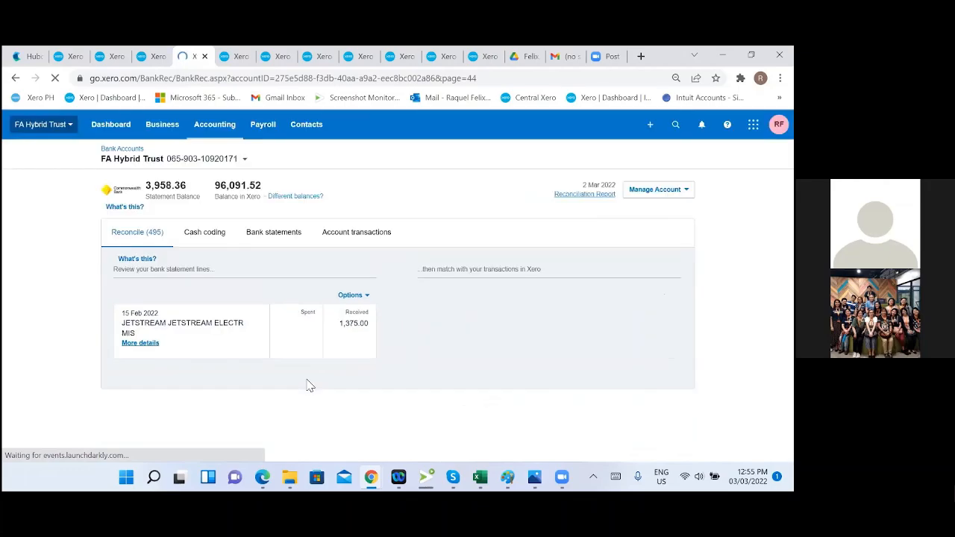
pyautogui.scroll(-10, 310, 384)
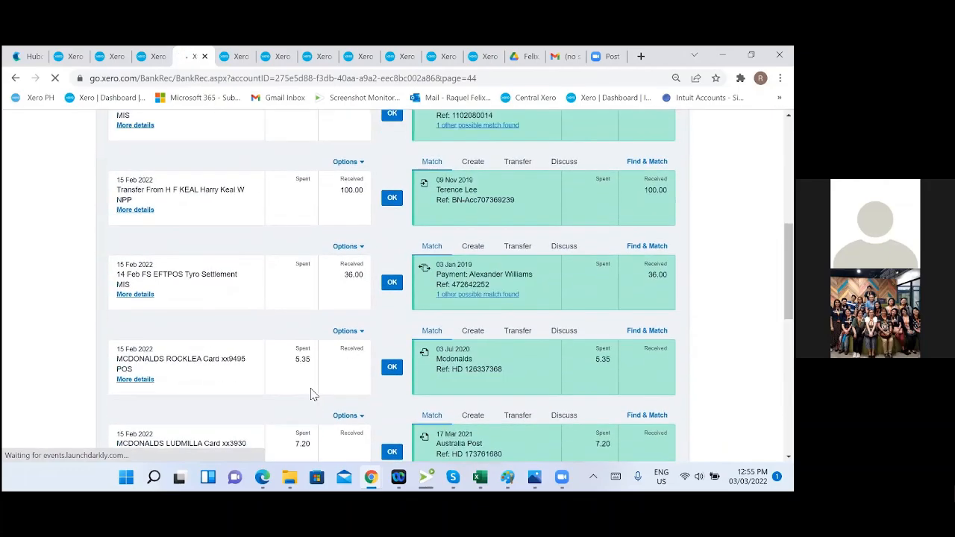
pyautogui.scroll(-10, 313, 394)
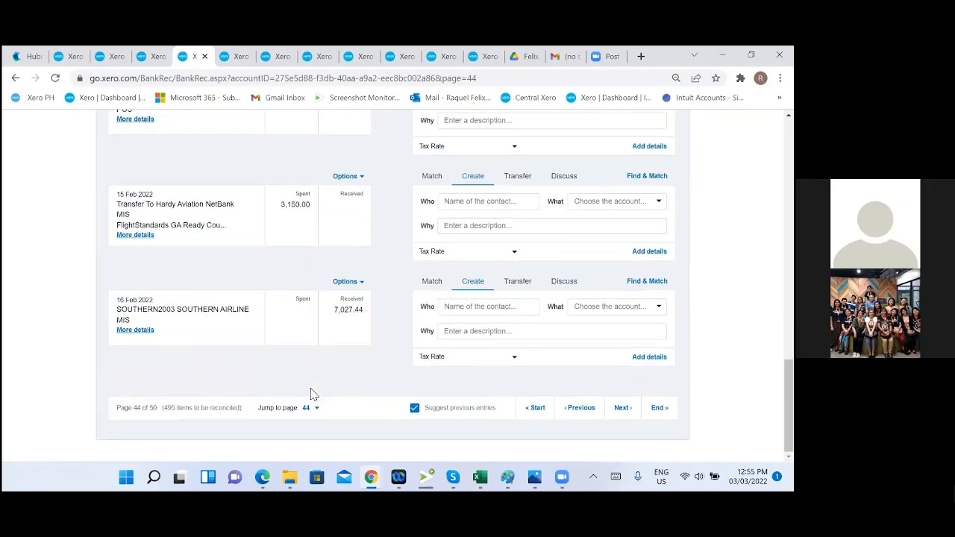
# Step: On page 45, accept the suggested bank transfer match from FA Hybrid Brisbane for the 18 Feb 2022 received line of 23,854.80
pyautogui.click(624, 409)
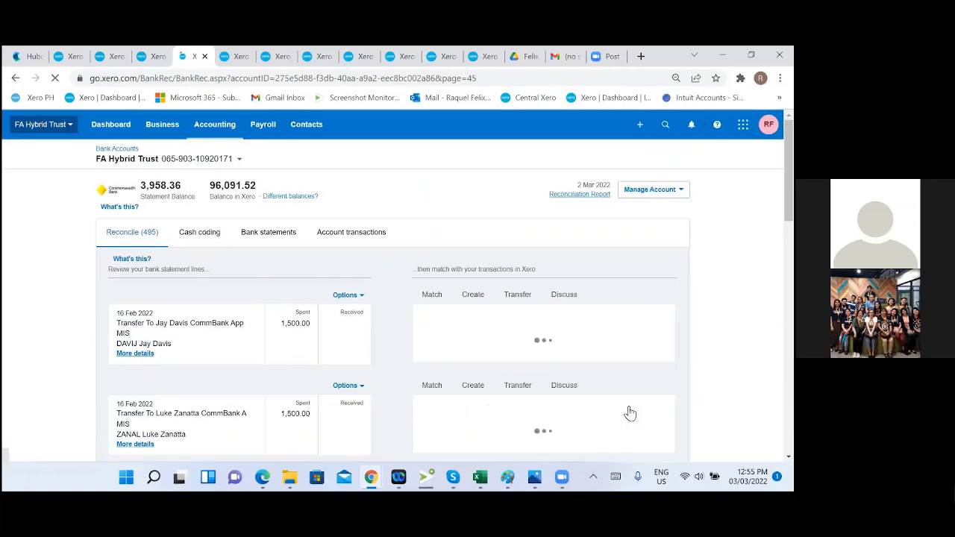
pyautogui.scroll(-15, 358, 379)
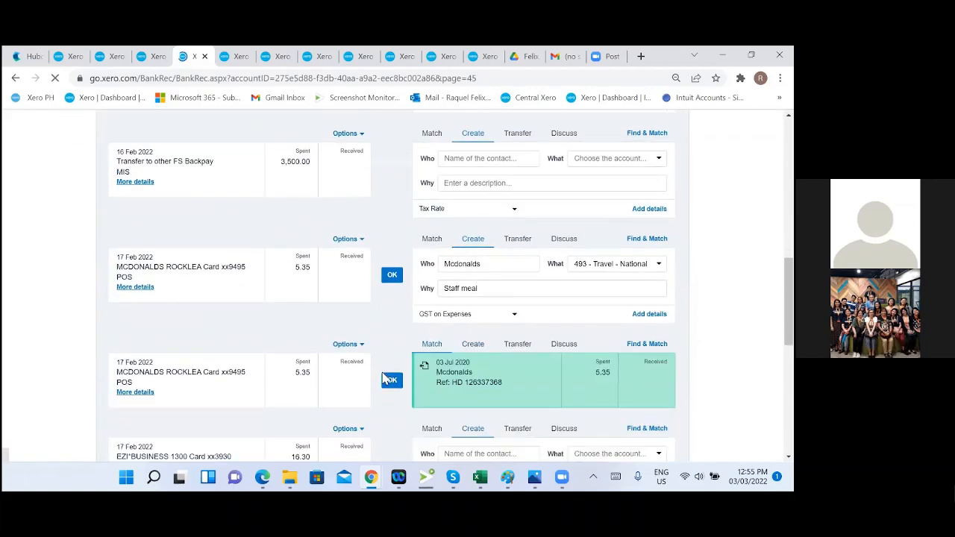
pyautogui.scroll(-5, 385, 381)
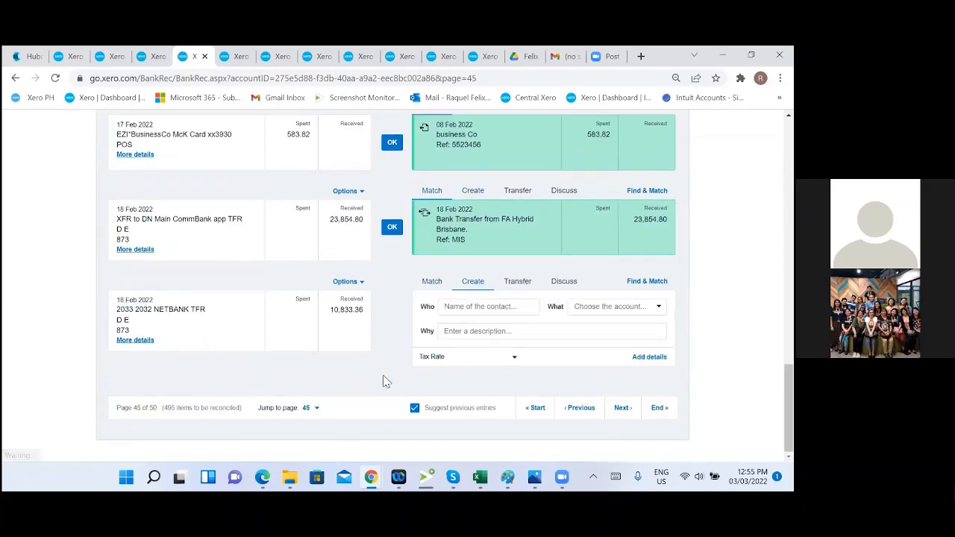
pyautogui.click(392, 228)
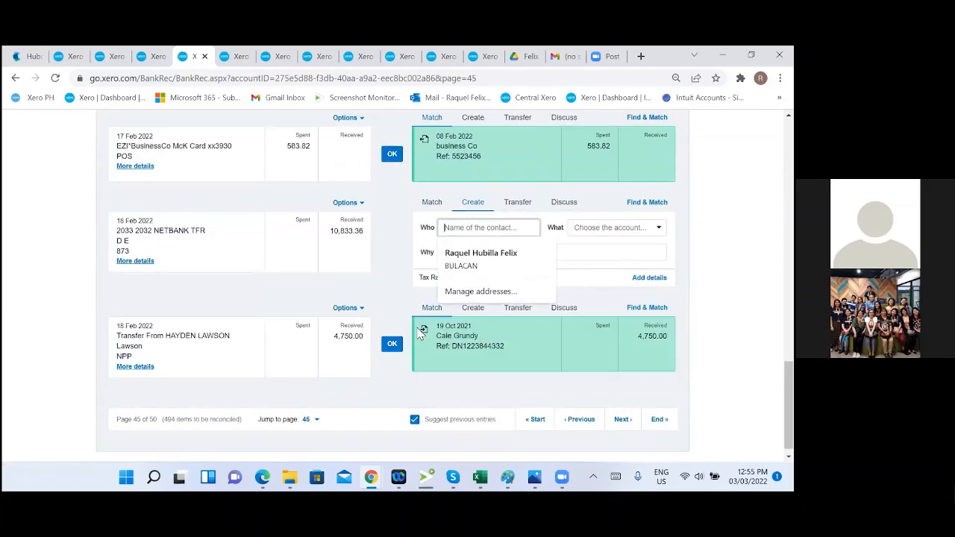
pyautogui.click(388, 245)
# Step: Return to the organisation dashboard and look over the bank account summaries for FA Hybrid Trust and FA Hybrid Brisbane
pyautogui.scroll(5, 388, 249)
pyautogui.scroll(10, 384, 270)
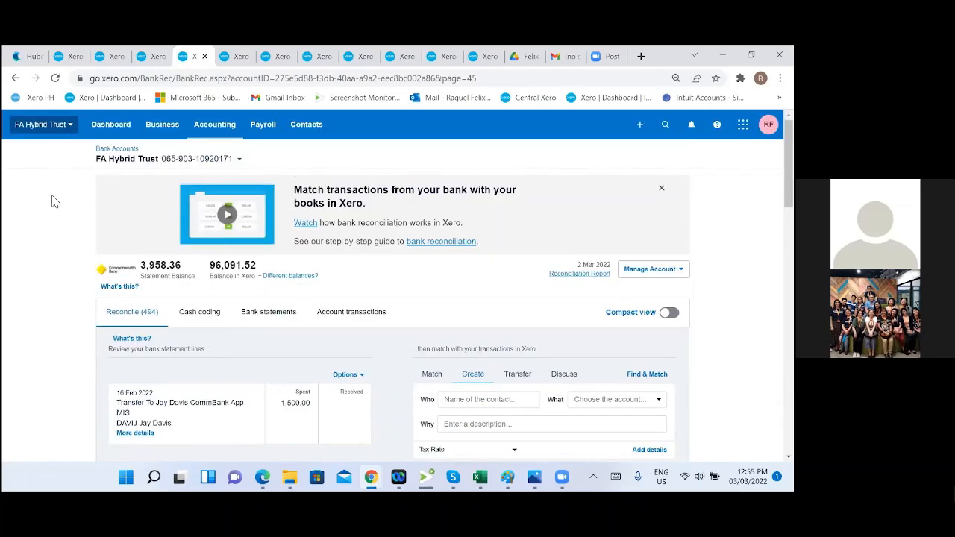
pyautogui.click(105, 133)
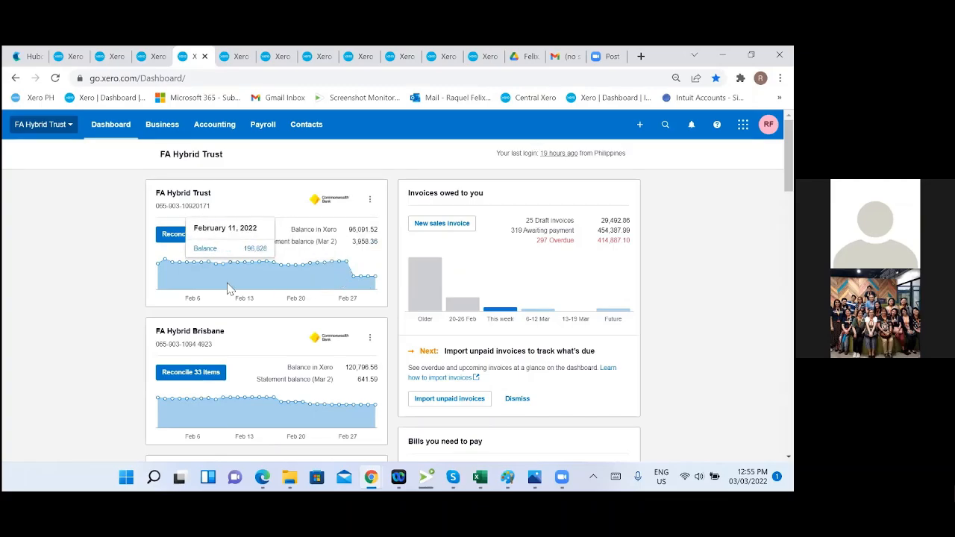
pyautogui.scroll(-3, 206, 237)
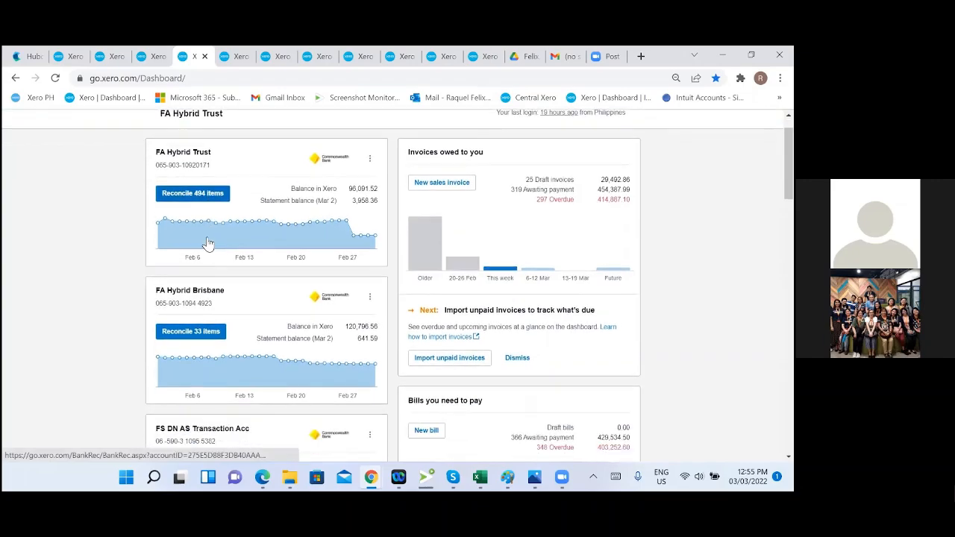
pyautogui.scroll(3, 207, 243)
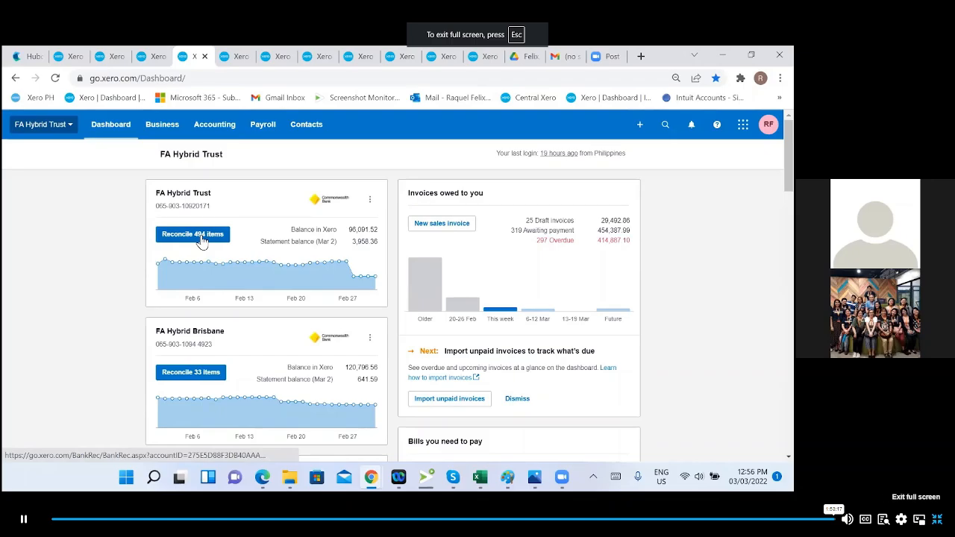
# Step: Leave full-screen playback, reload the lesson page, and resume its video in full screen from 1:52:35
pyautogui.click(938, 519)
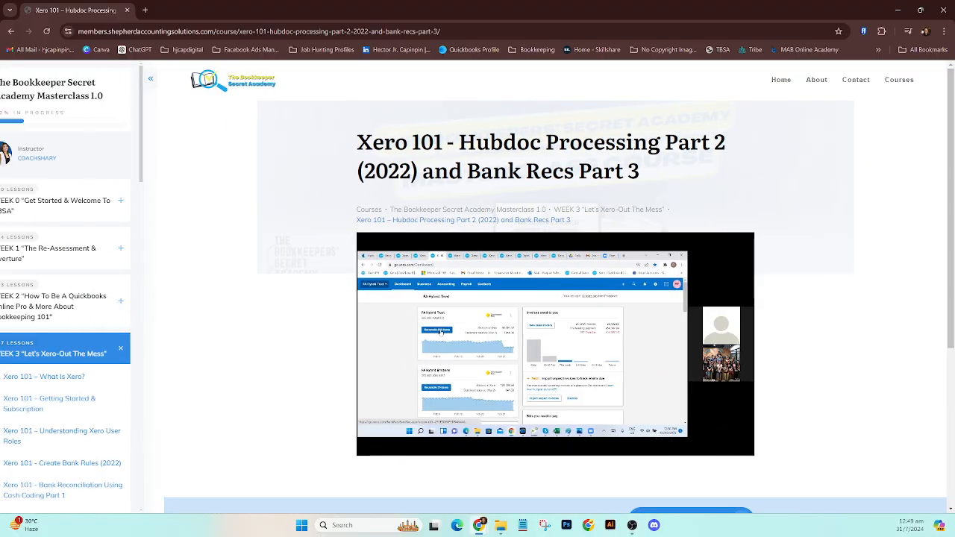
pyautogui.click(47, 31)
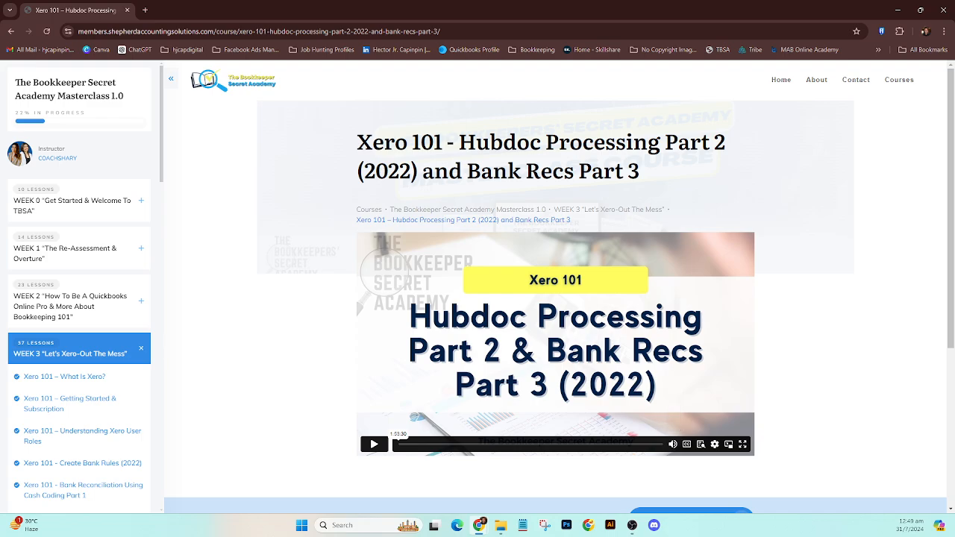
pyautogui.click(661, 444)
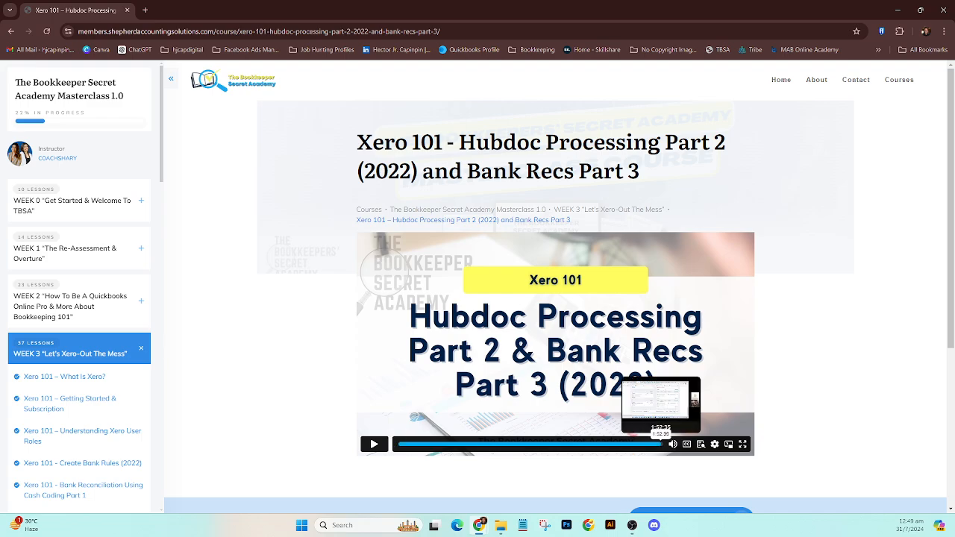
pyautogui.click(743, 444)
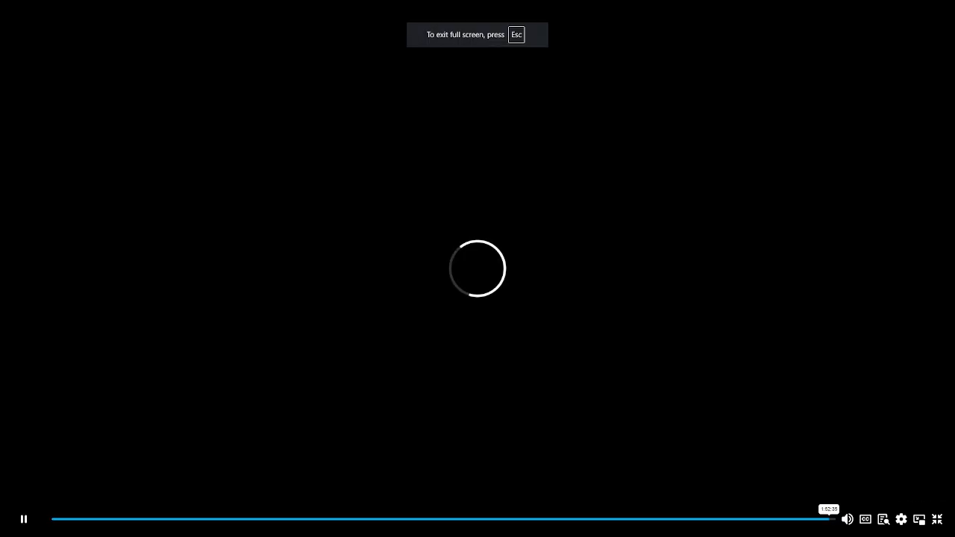